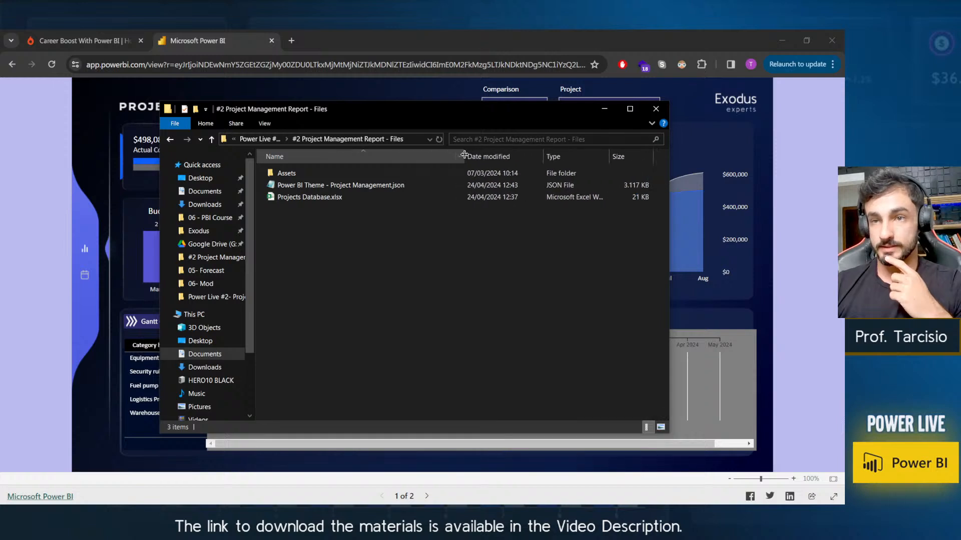
Select Projects Database.xlsx in the report files folder and enlarge the file icons to a large thumbnail view.
click(314, 200)
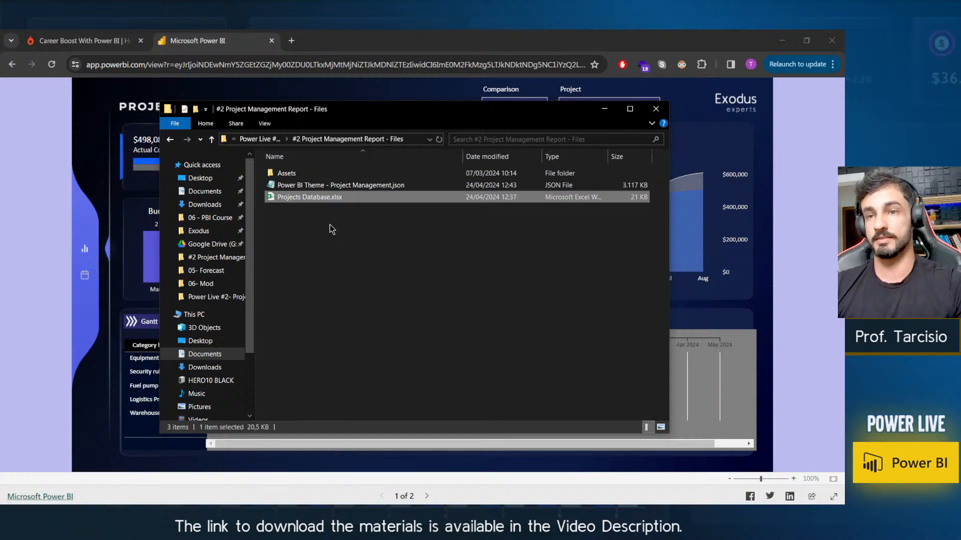
ctrl+scroll(339, 237, up, 4)
ctrl+scroll(366, 230, up, 1)
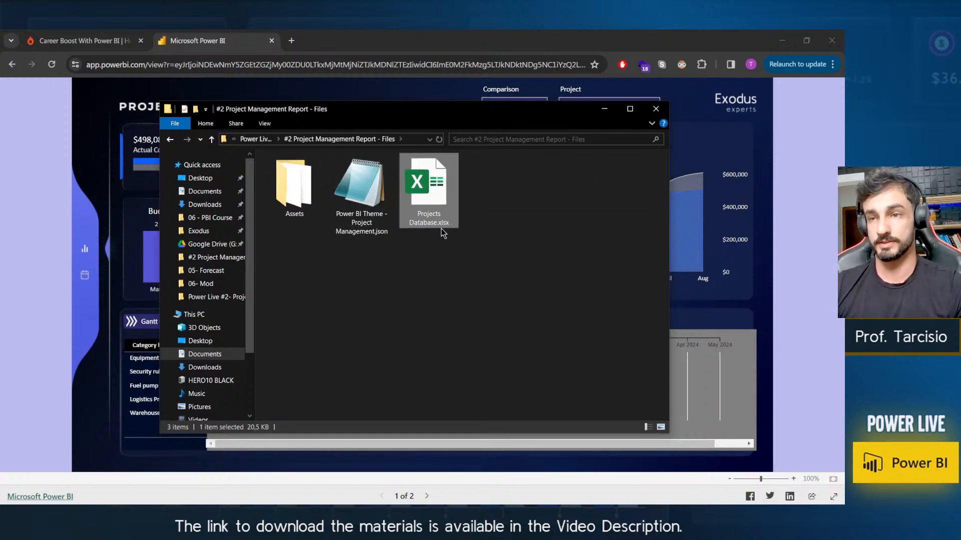
ctrl+scroll(407, 248, up, 1)
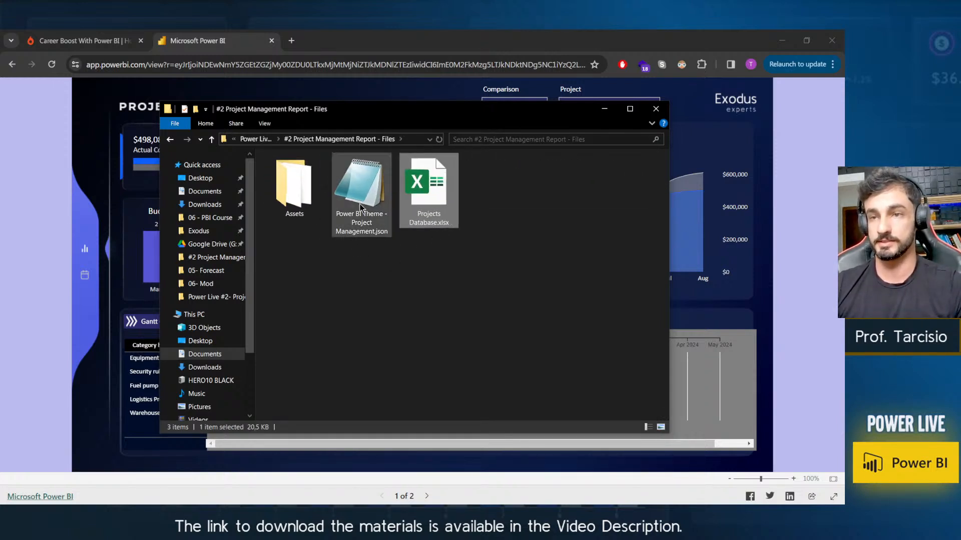
Open Power BI Theme - Project Management.json in Notepad, inspect the theme's data colors code, and close the file.
click(366, 234)
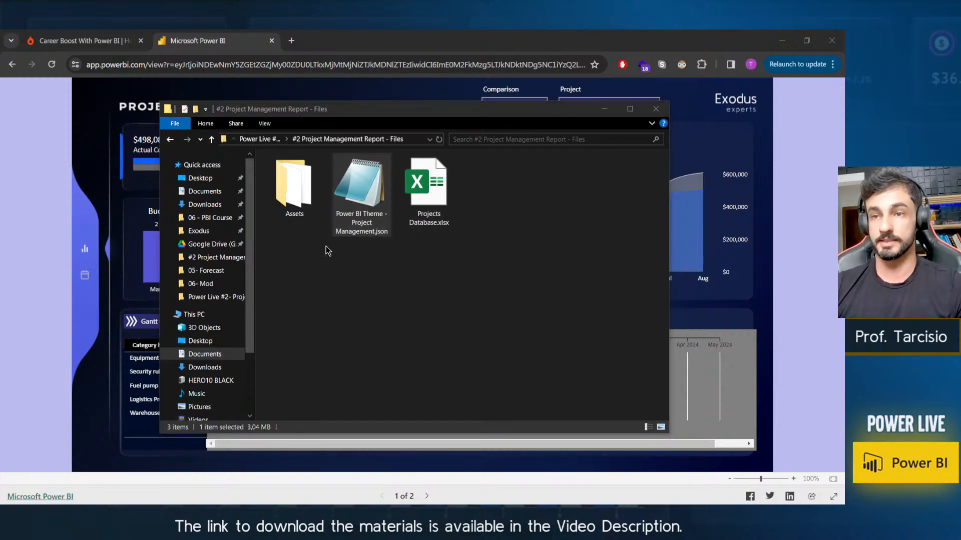
drag(0, 150, 397, 124)
drag(245, 149, 371, 253)
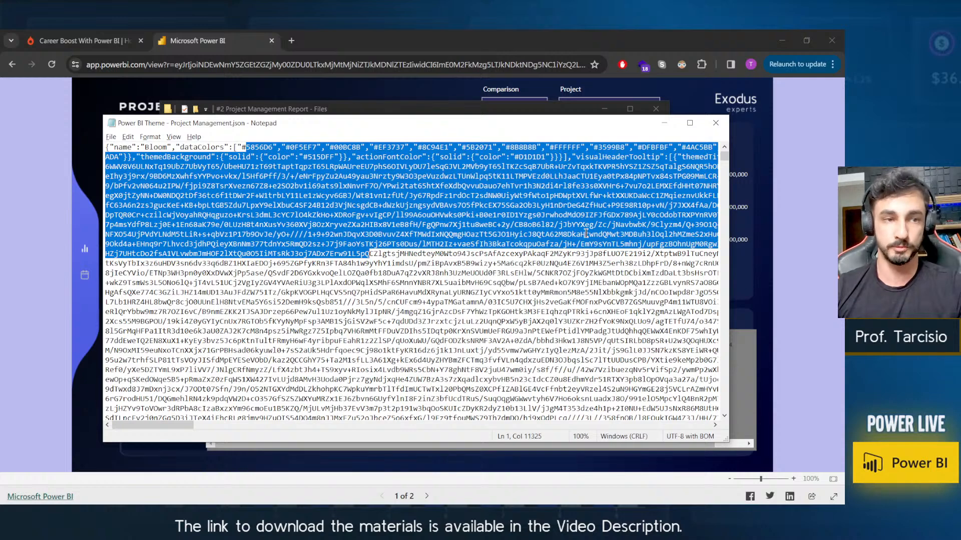
click(715, 123)
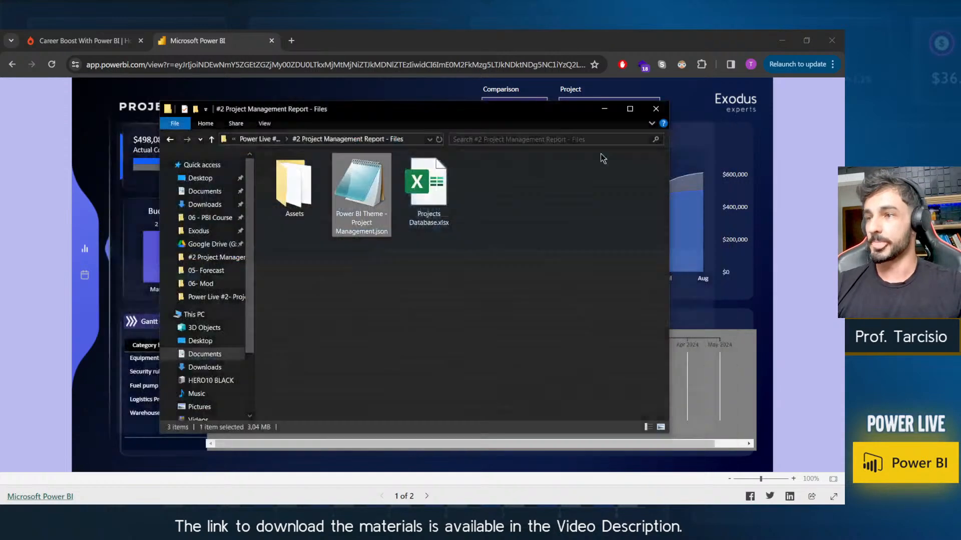
Open the Assets folder, check the published portfolio report, and view the Detail.png background image before closing it.
click(298, 204)
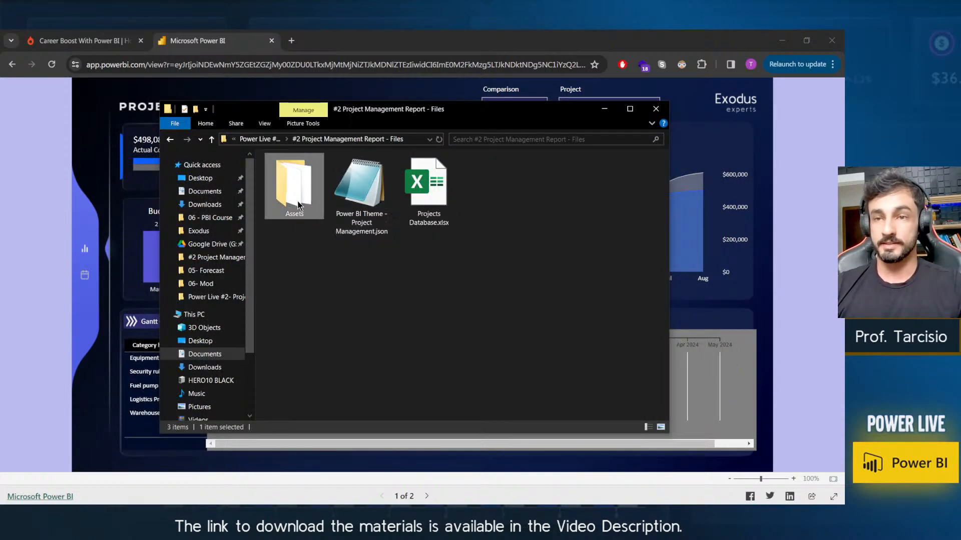
double_click(298, 205)
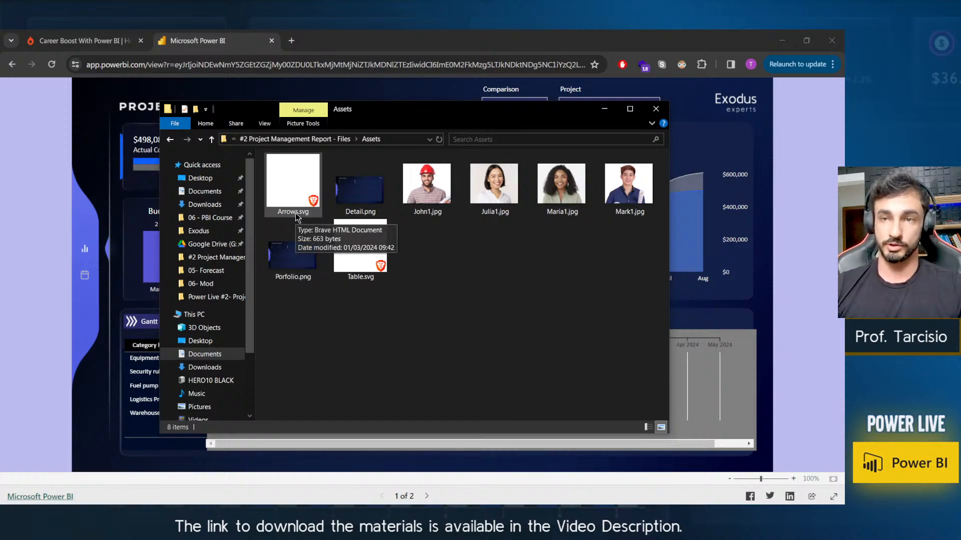
click(118, 357)
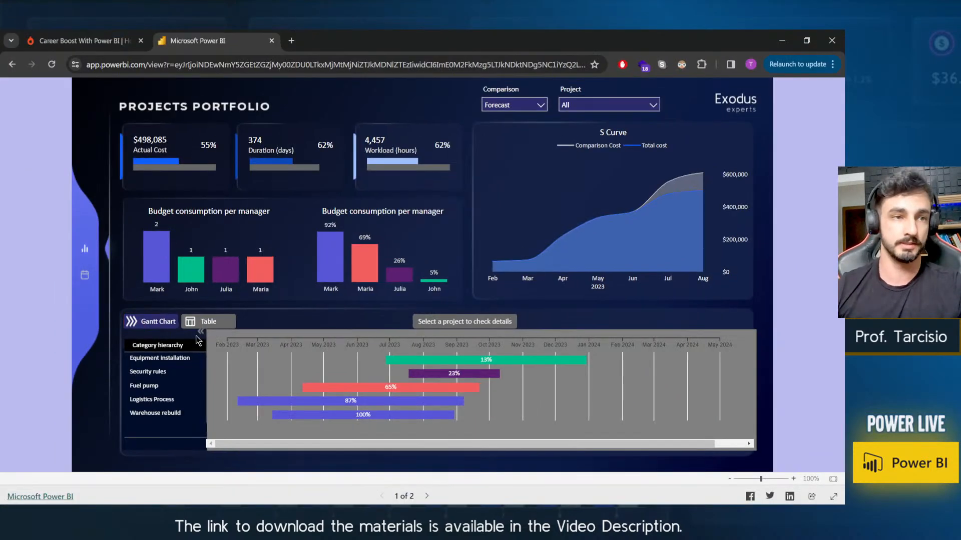
key(alt+Tab)
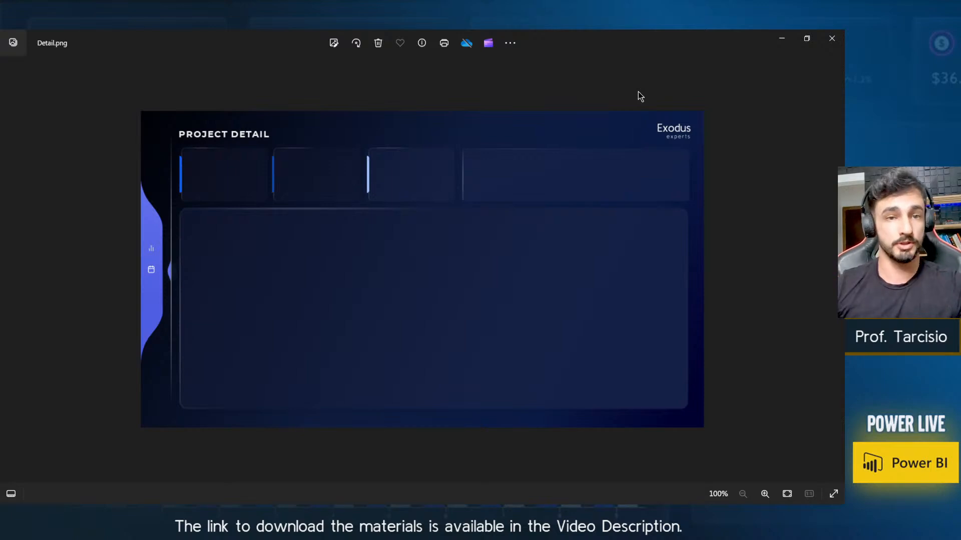
click(831, 38)
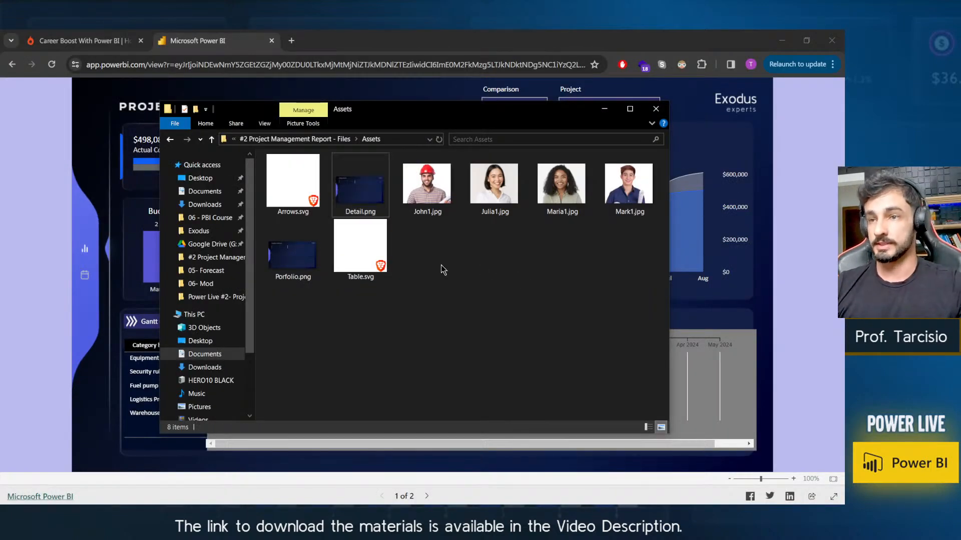
Highlight the four manager photos in the Assets folder and look at the published report page before returning to the folder.
drag(392, 253, 651, 166)
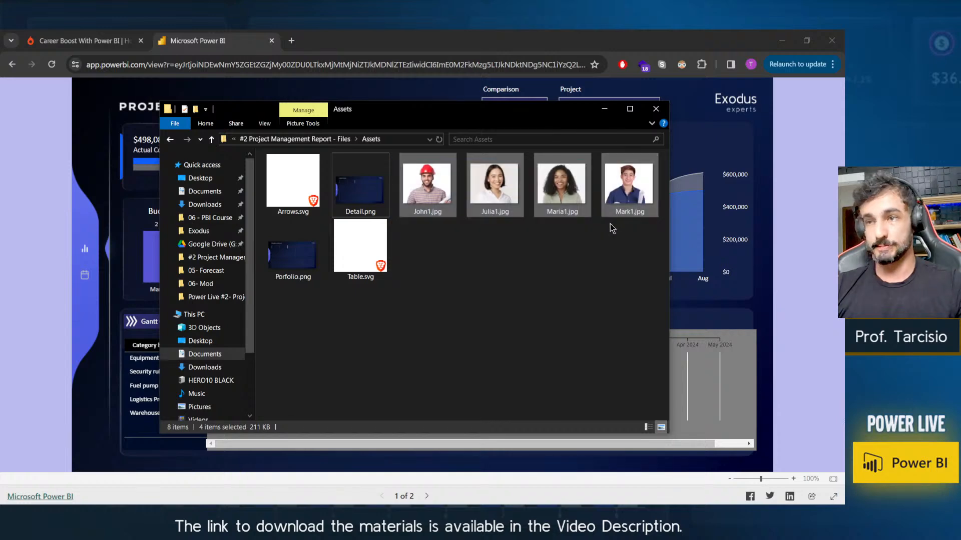
click(577, 238)
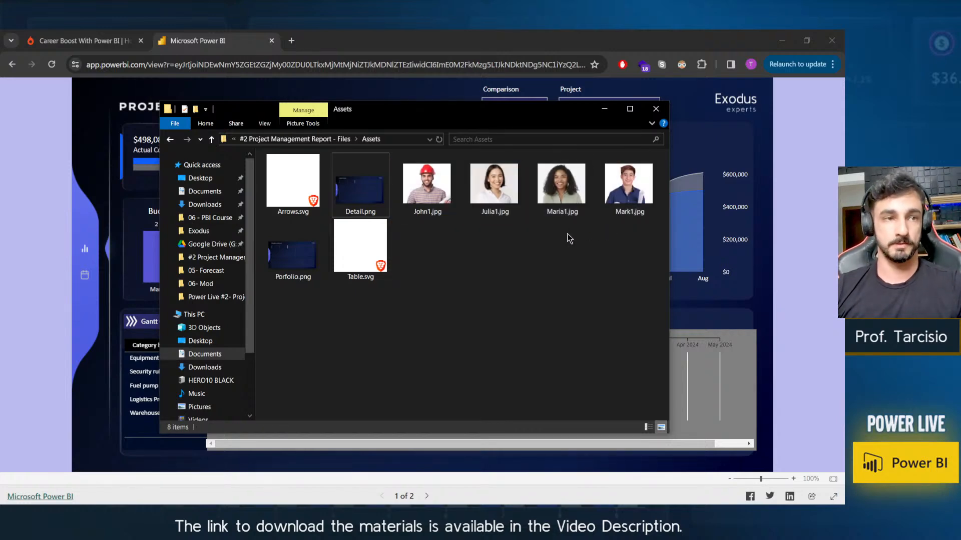
click(506, 42)
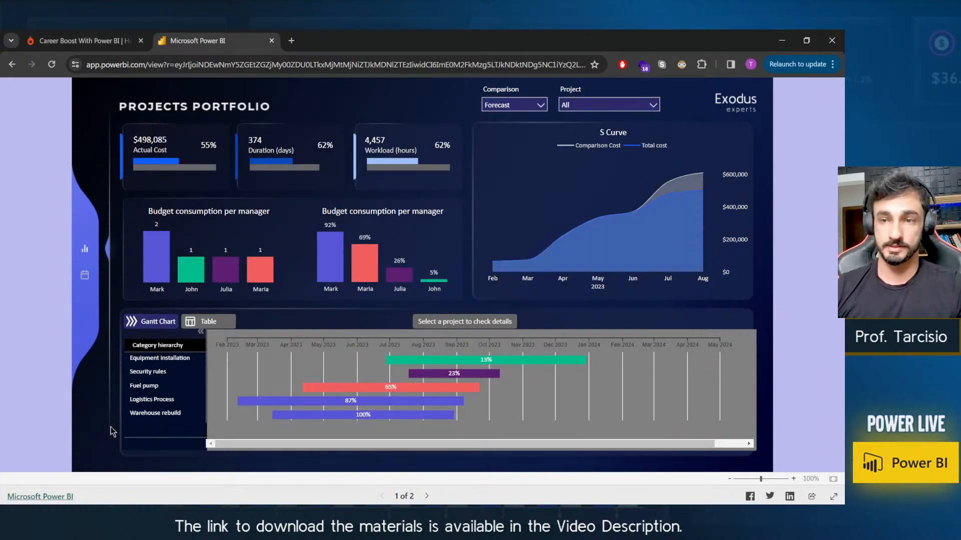
key(alt+Tab)
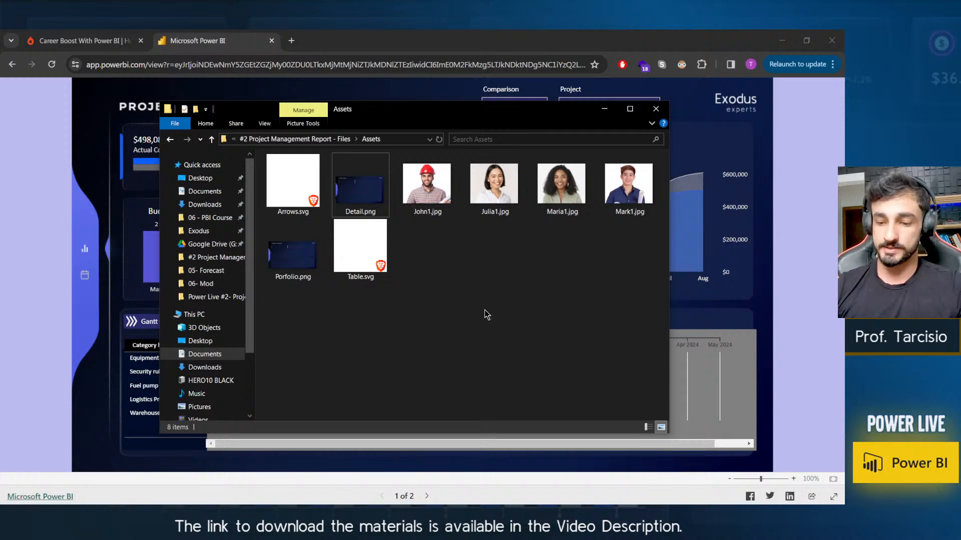
Go back to the parent report files folder and open Projects Database.xlsx in Excel.
key(BackSpace)
key(Right)
key(Right)
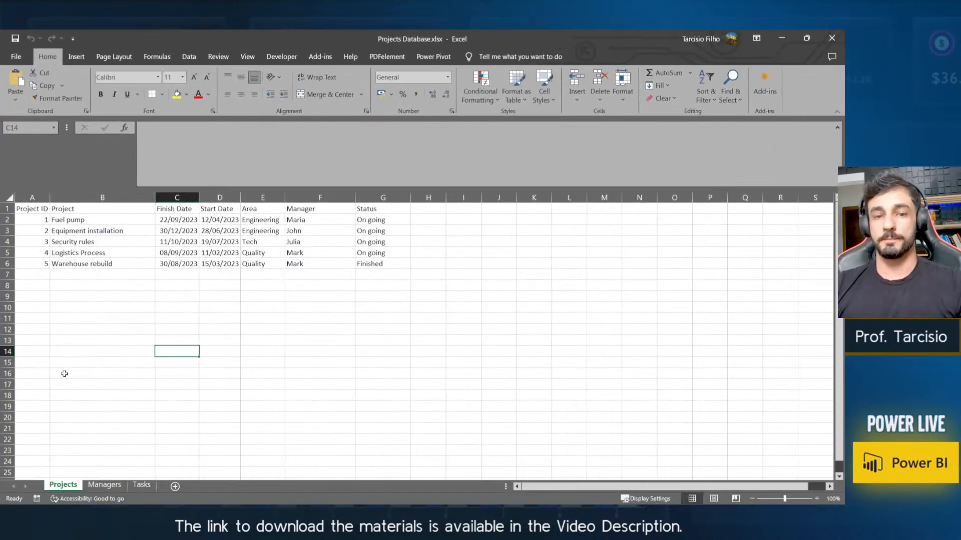
Examine the Projects sheet, marking the project names and the ID, date, area, manager and status columns with temporary annotations.
click(88, 219)
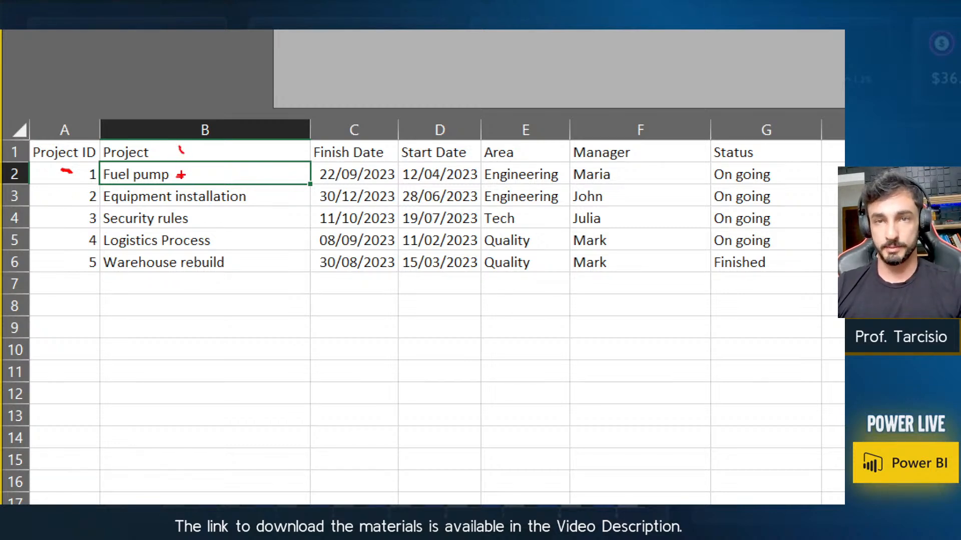
drag(264, 189, 285, 193)
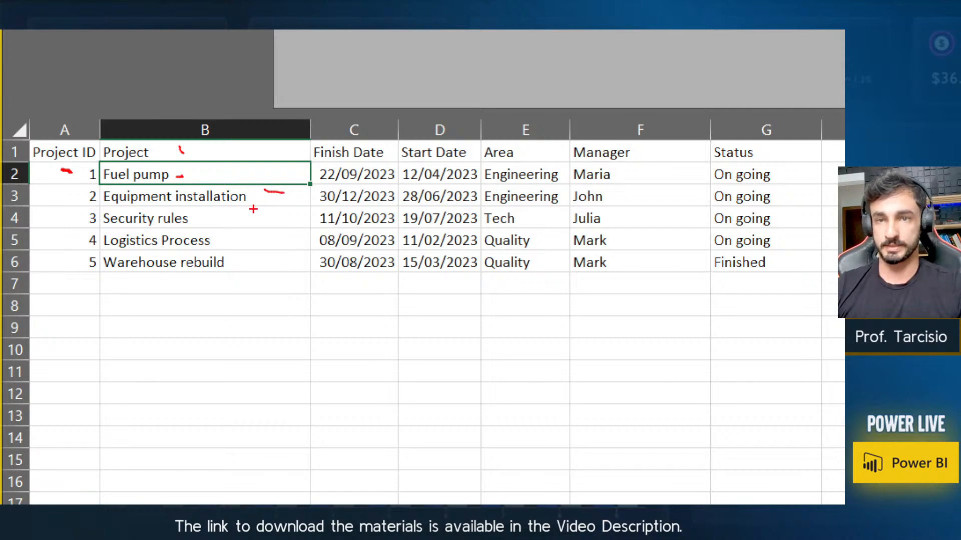
drag(228, 217, 241, 220)
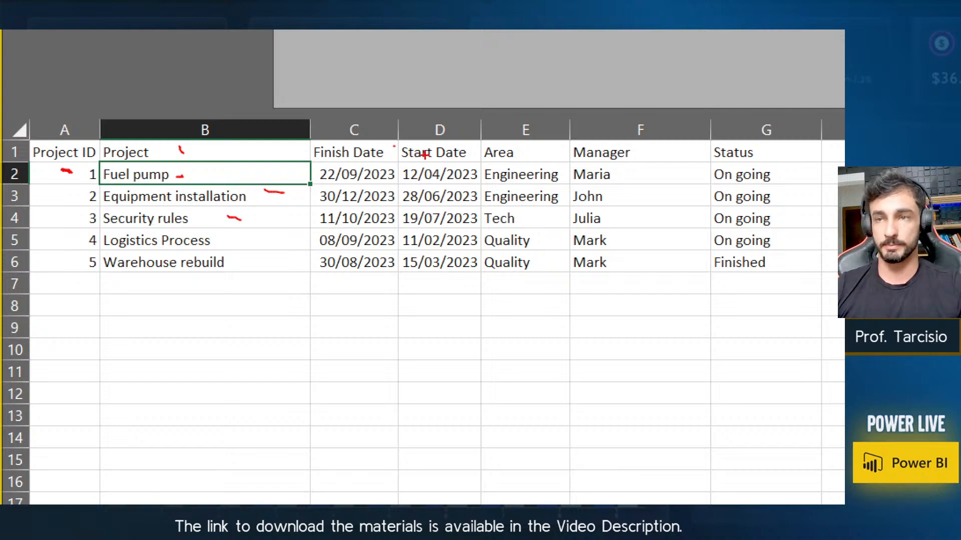
drag(473, 149, 465, 155)
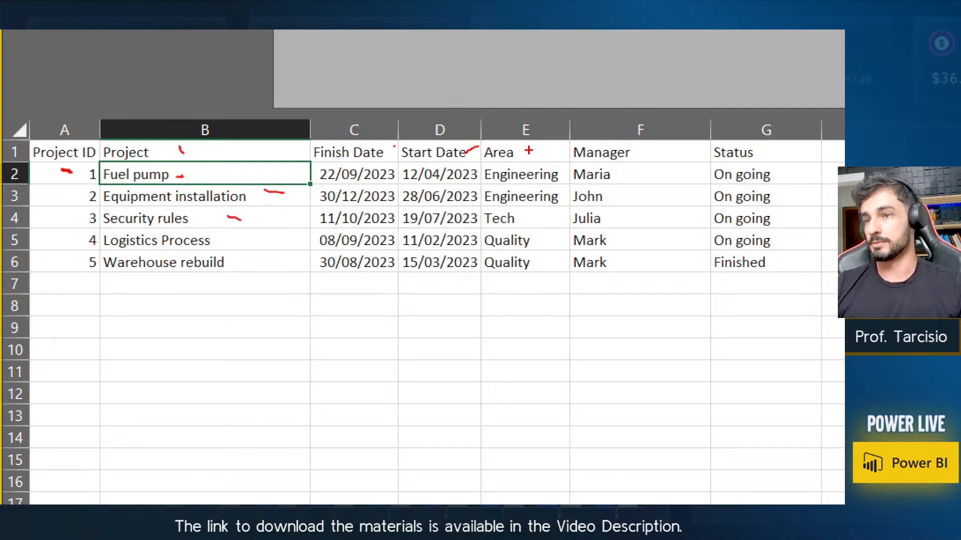
drag(529, 150, 547, 149)
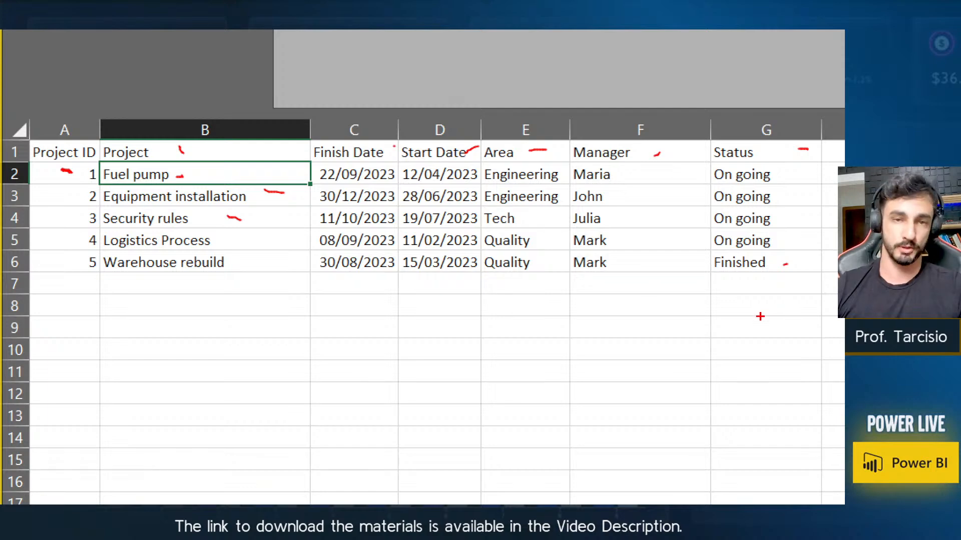
key(Escape)
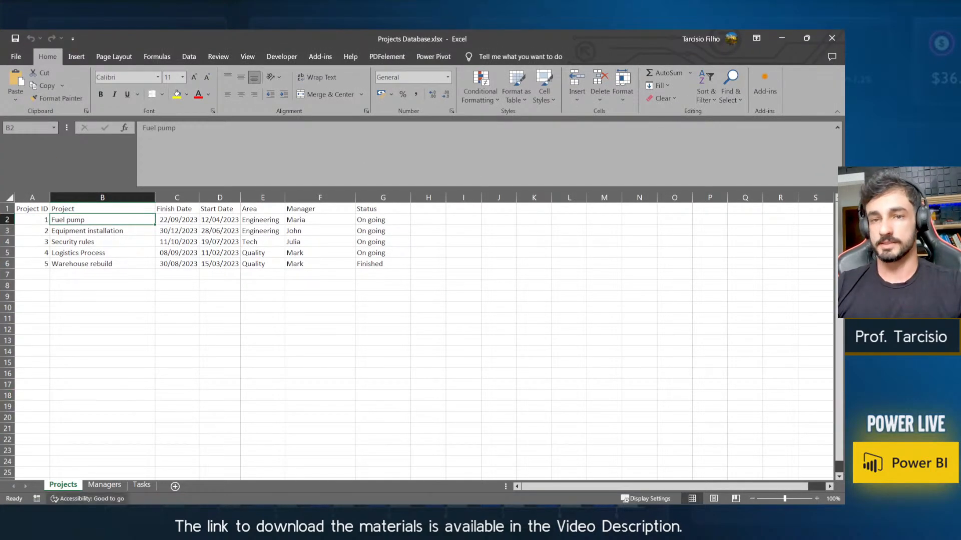
Examine the Managers sheet, highlighting the manager names and marking the Image URL column and its web addresses.
click(111, 486)
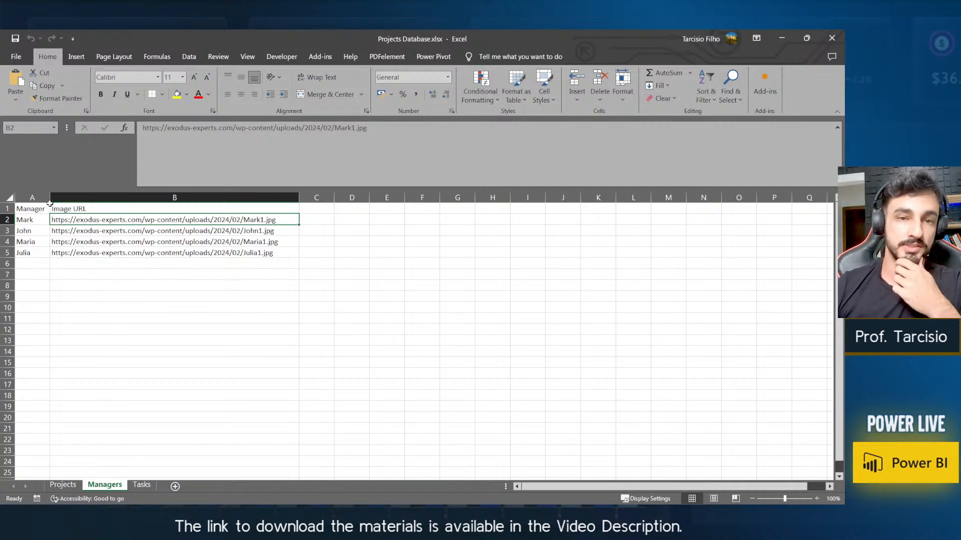
drag(39, 220, 39, 252)
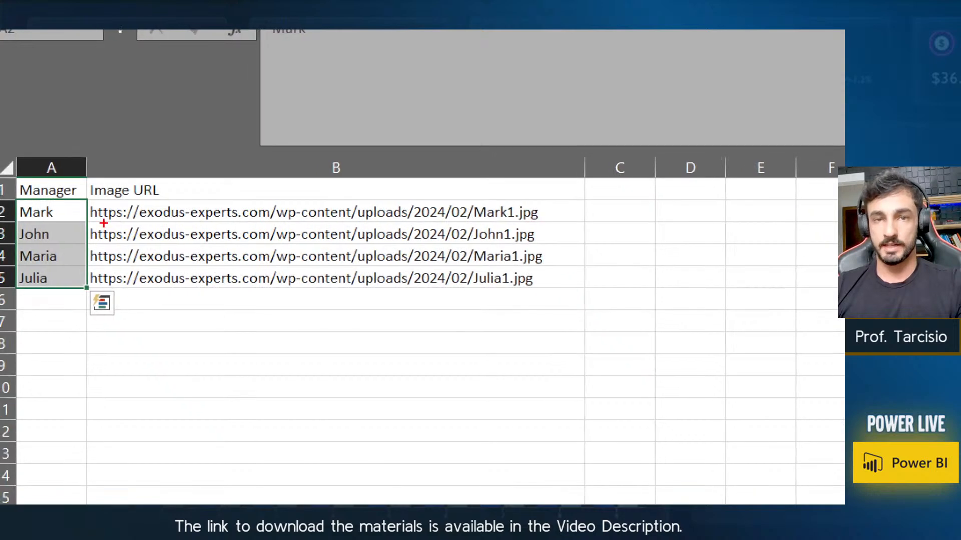
mouse_move(177, 200)
mouse_down()
mouse_move(80, 169)
mouse_move(89, 168)
mouse_up()
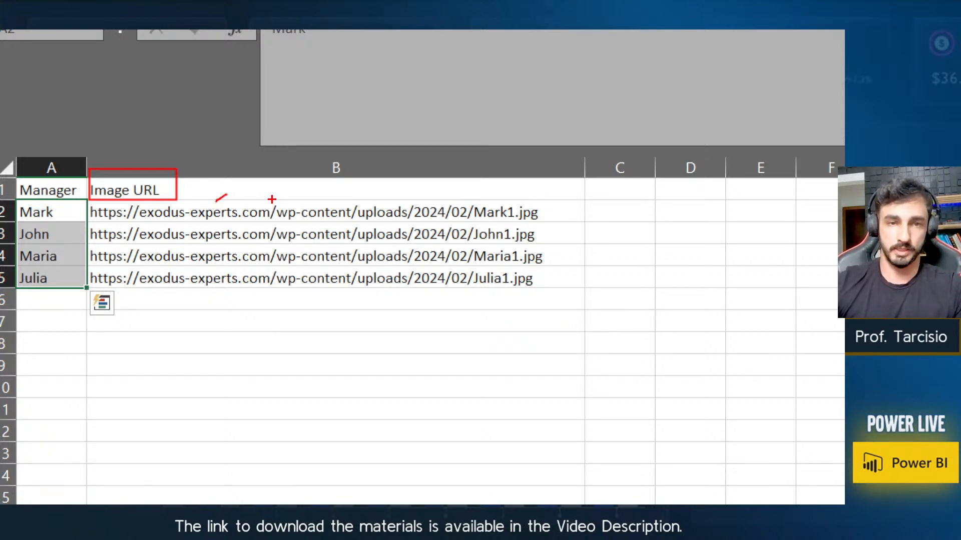
drag(249, 198, 232, 202)
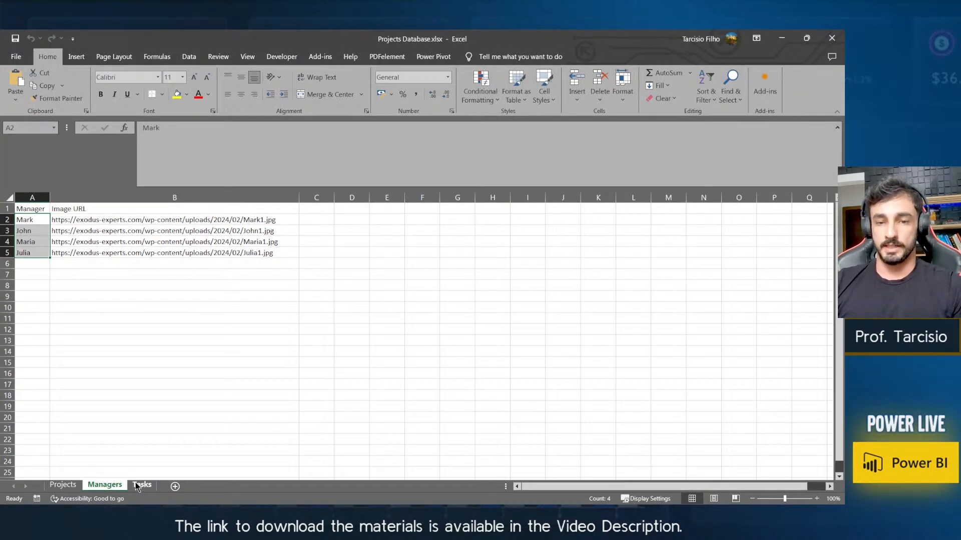
Open the Tasks sheet and review its actual, forecasted and baseline columns across the table.
click(146, 491)
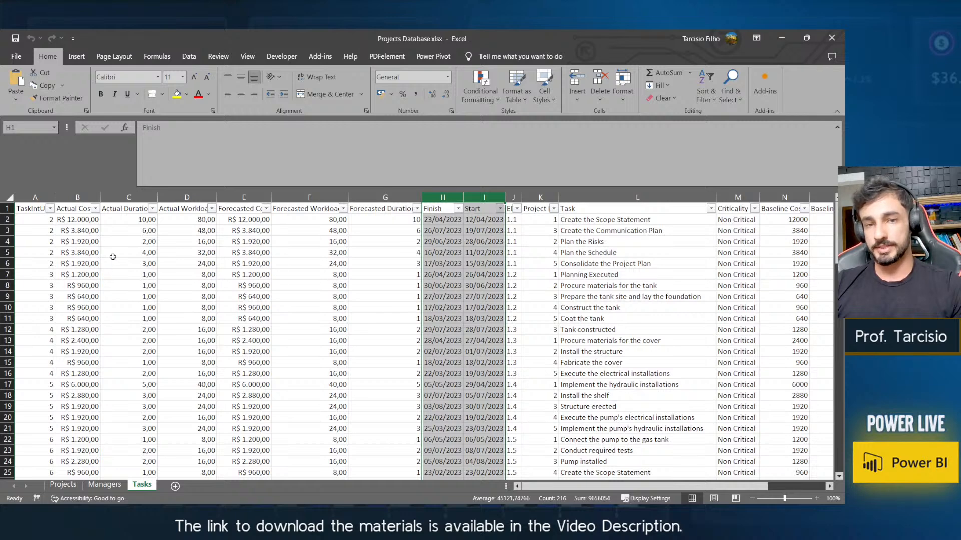
click(152, 287)
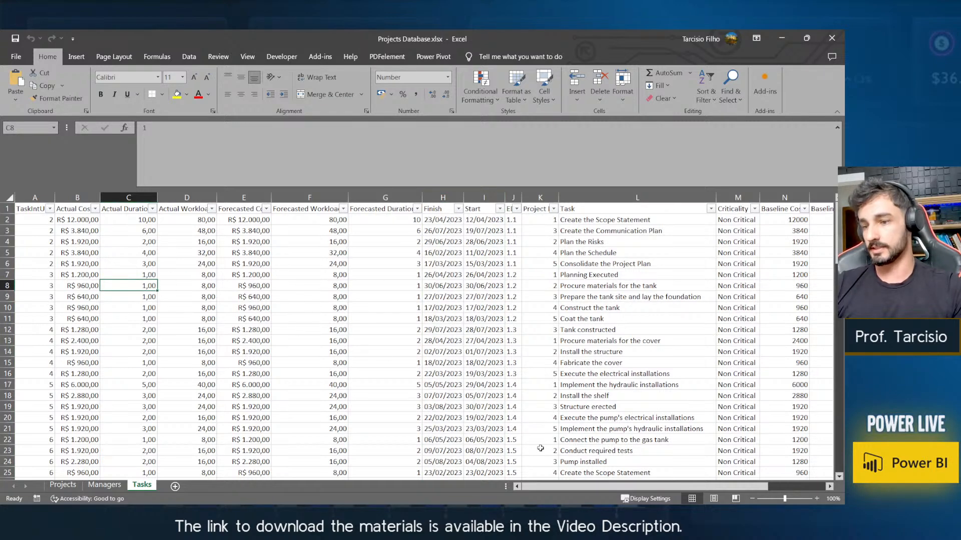
mouse_move(564, 488)
mouse_down()
mouse_move(596, 490)
mouse_move(549, 501)
mouse_up()
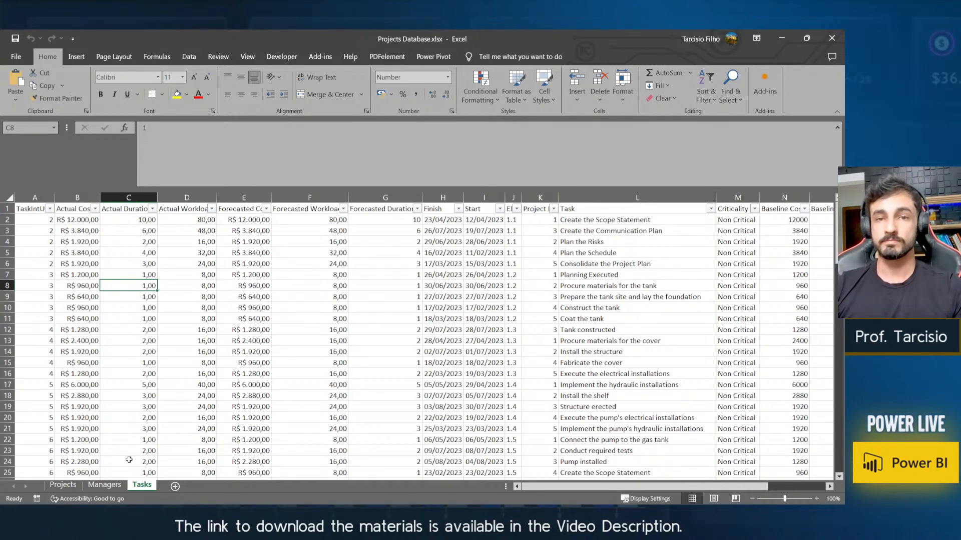
Return to the Projects sheet and inspect the Fuel pump project's ID, finish date, start date and area.
click(73, 488)
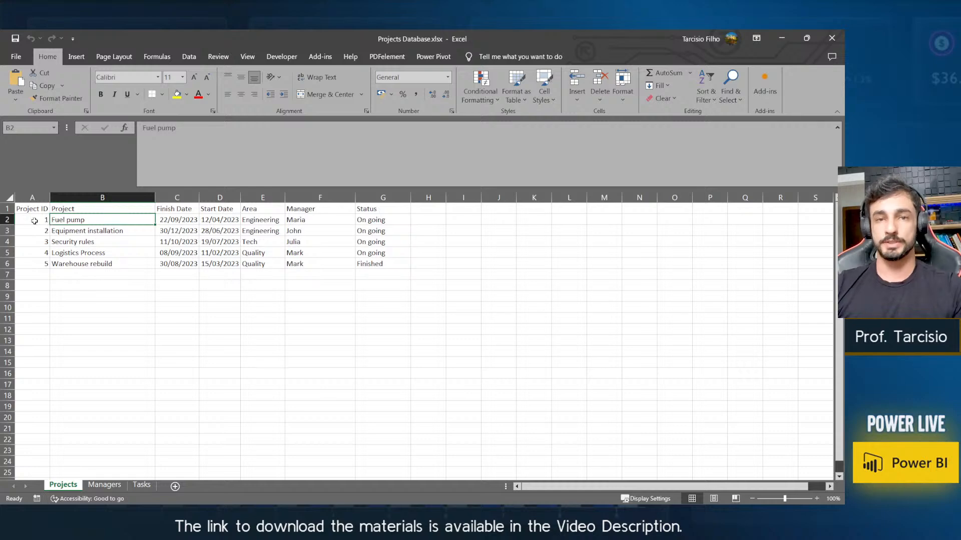
drag(37, 220, 201, 210)
drag(228, 219, 228, 219)
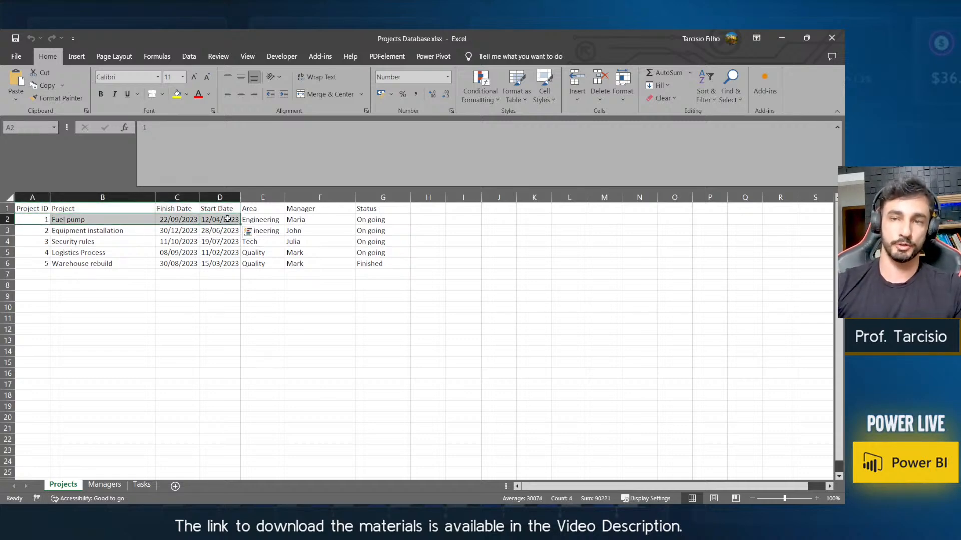
click(170, 218)
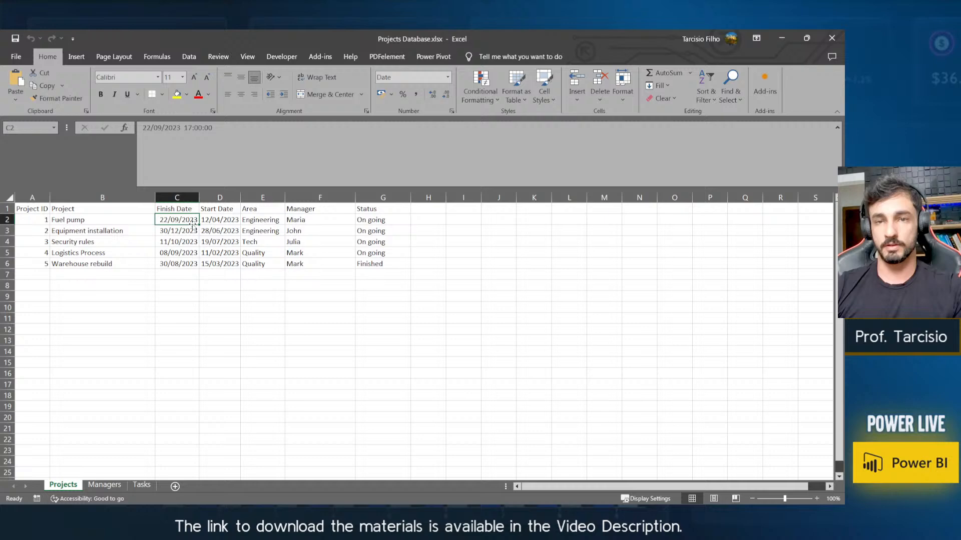
click(220, 219)
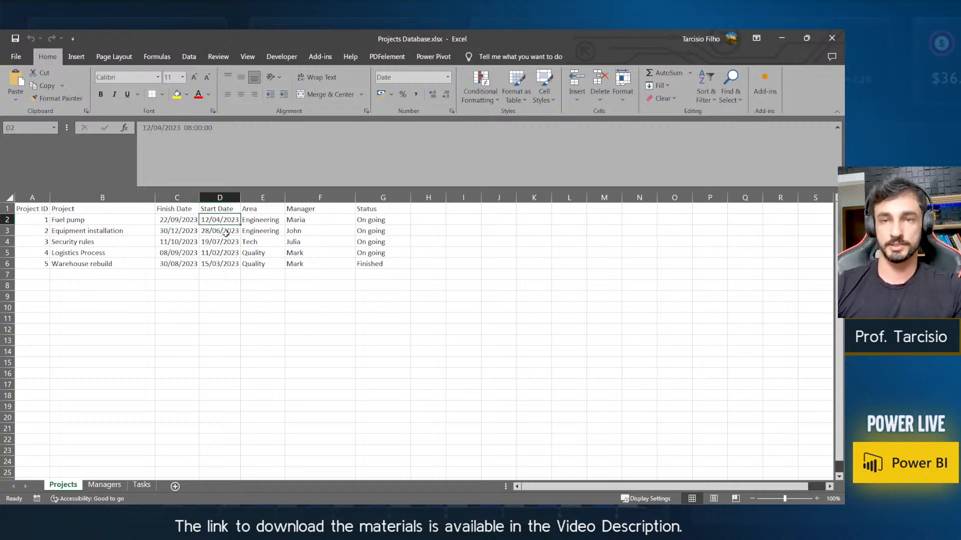
click(268, 220)
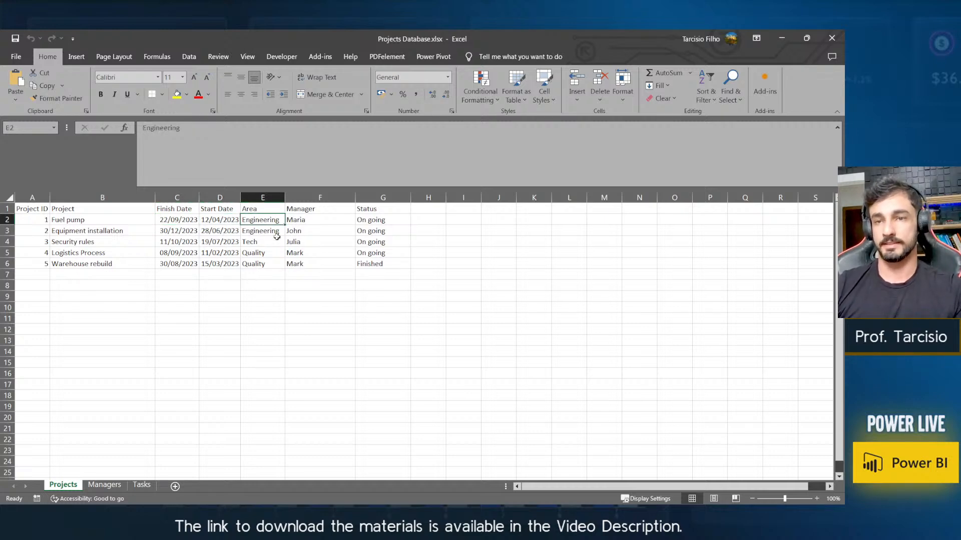
Widen the TaskIntUID column on the Tasks sheet and mark its repeated task IDs with temporary annotations.
click(140, 485)
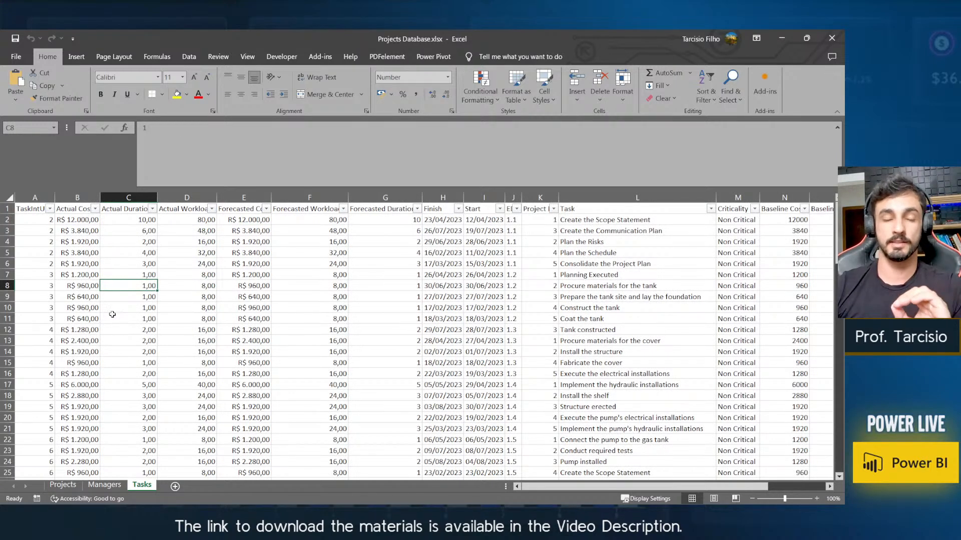
drag(54, 198, 59, 247)
click(55, 209)
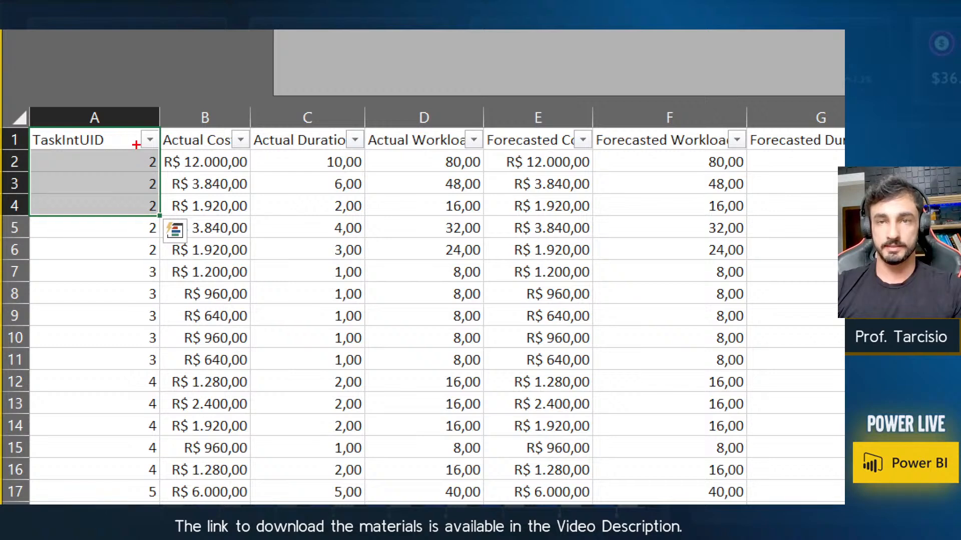
mouse_move(135, 147)
mouse_down()
mouse_move(153, 160)
mouse_move(159, 215)
mouse_up()
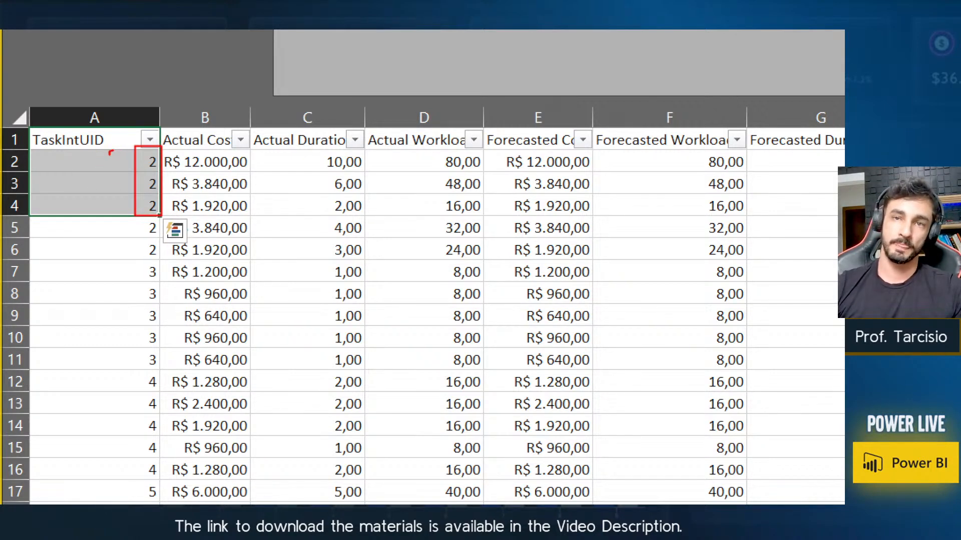
drag(124, 164, 122, 154)
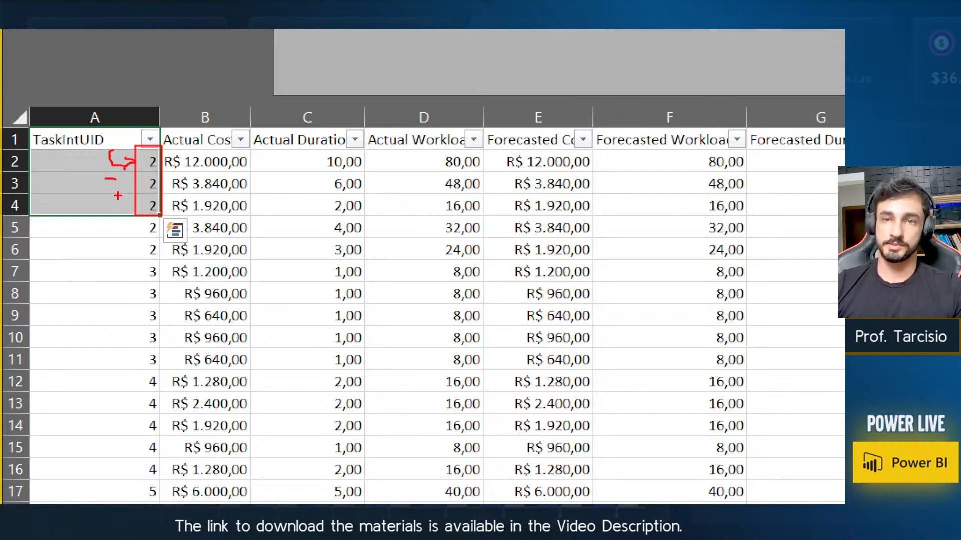
mouse_move(114, 226)
mouse_down()
mouse_move(130, 227)
mouse_move(138, 246)
mouse_up()
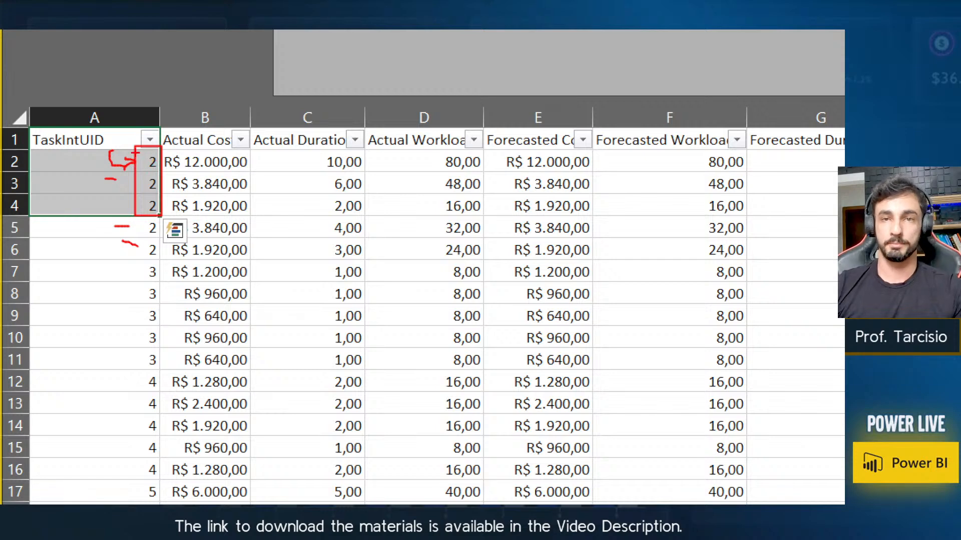
drag(140, 152, 159, 170)
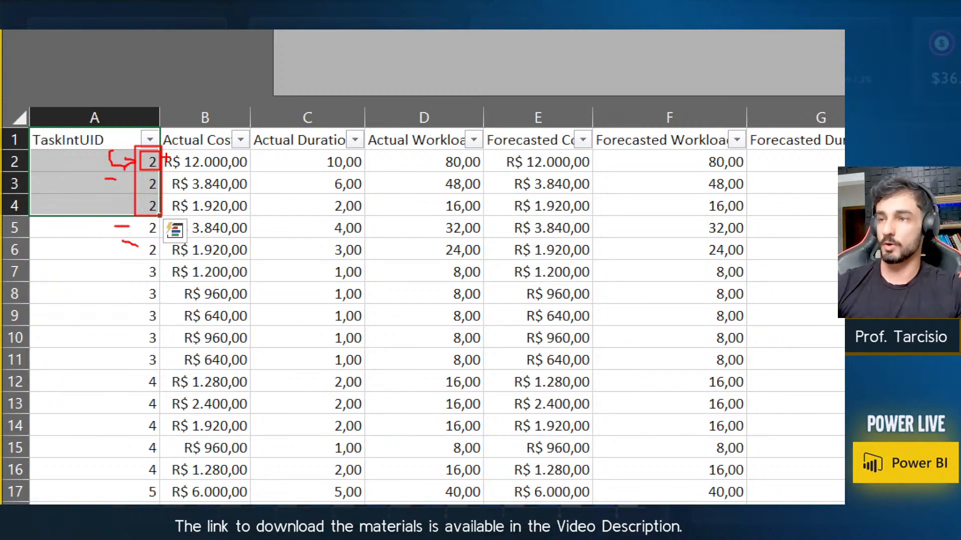
key(Escape)
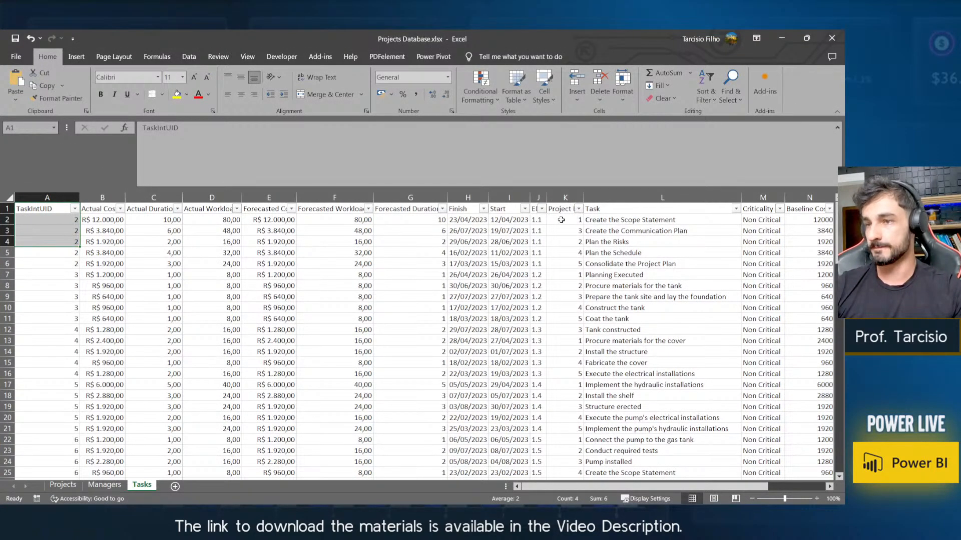
Widen the Project ID column so that its full header fits.
click(562, 220)
click(566, 198)
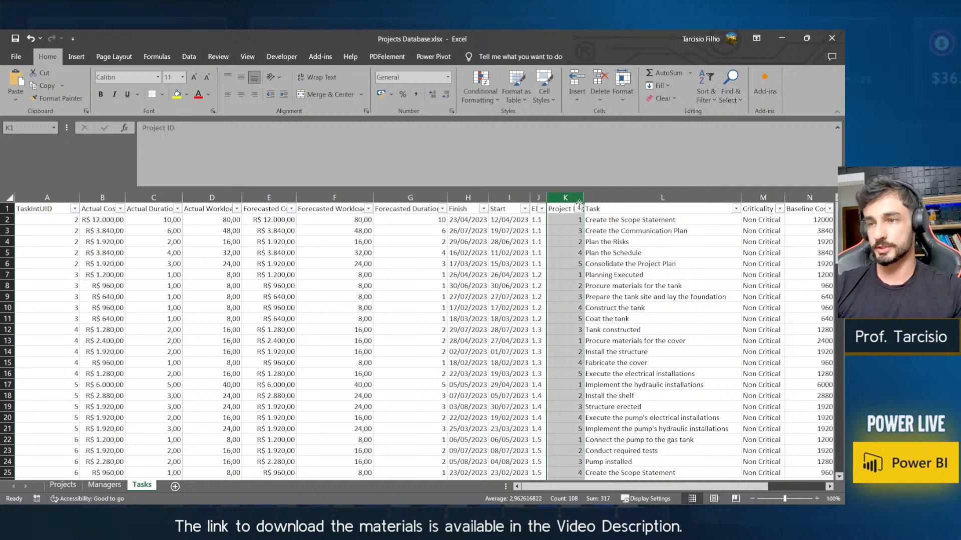
drag(583, 197, 593, 200)
click(574, 221)
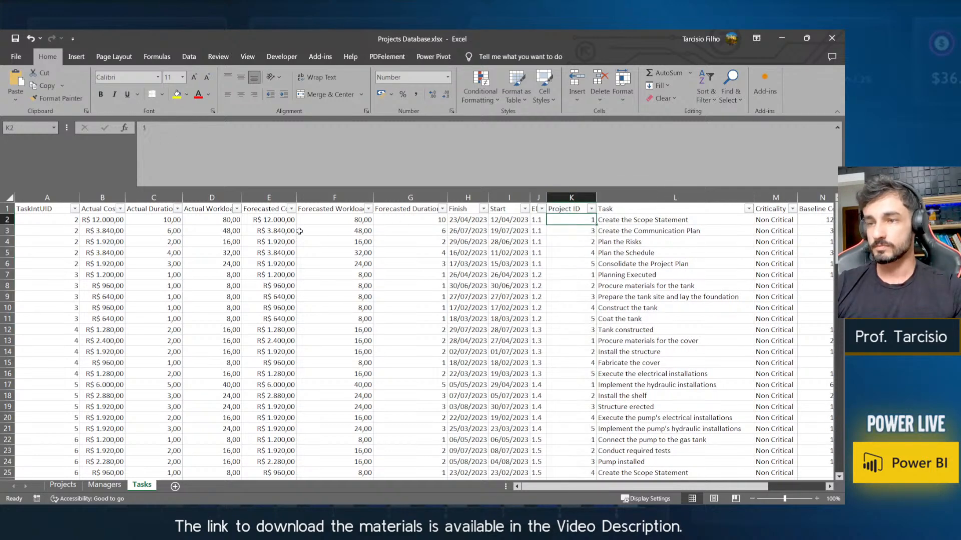
Compare the TaskIntUID and Project ID values in the first two task rows and highlight the whole first task row.
click(70, 224)
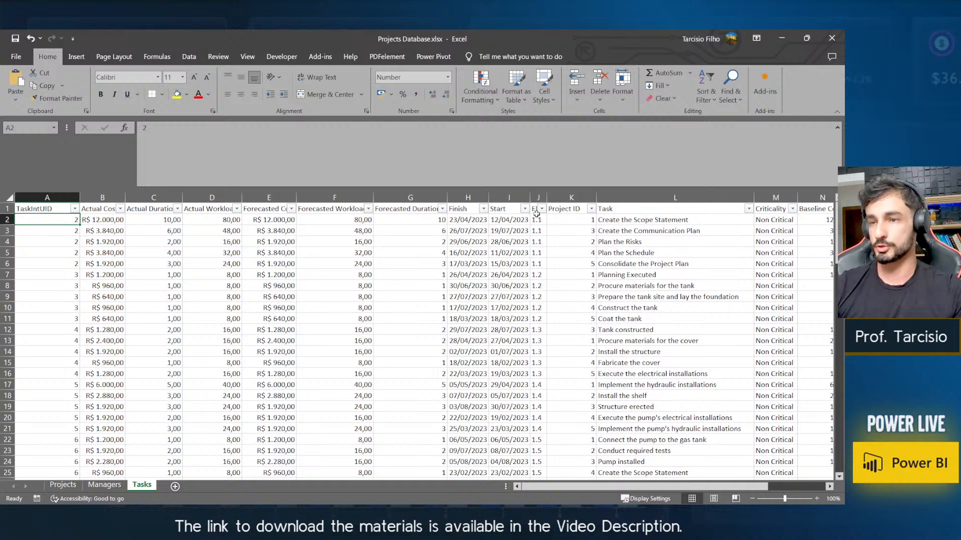
click(577, 218)
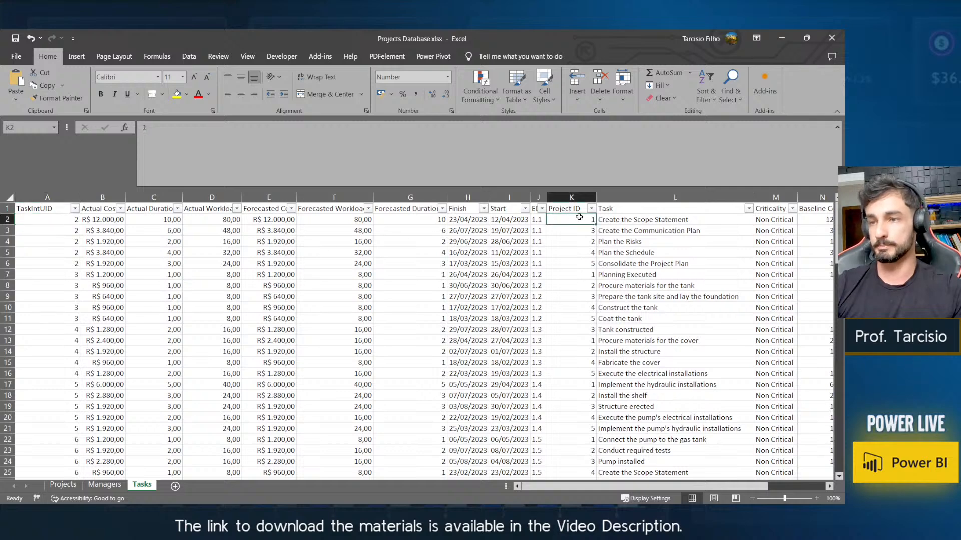
click(53, 231)
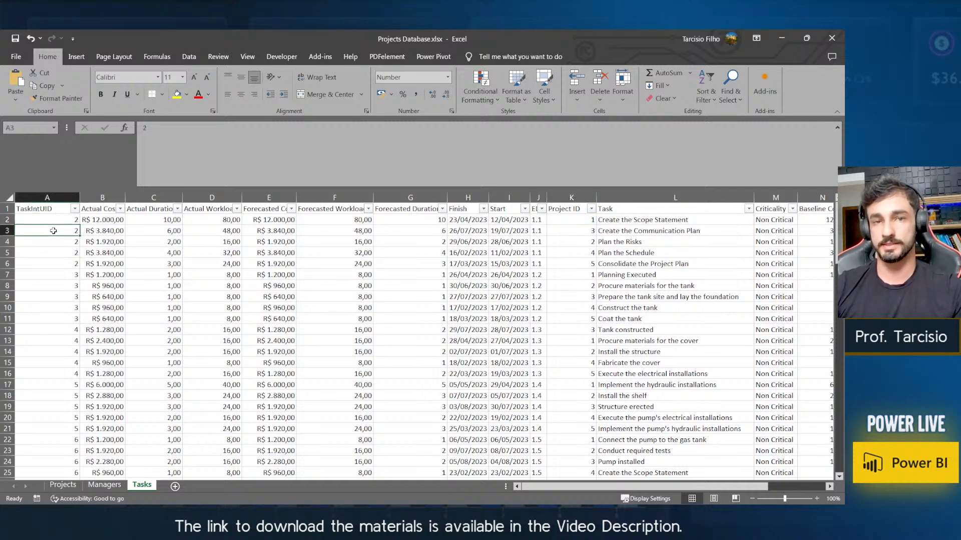
click(576, 234)
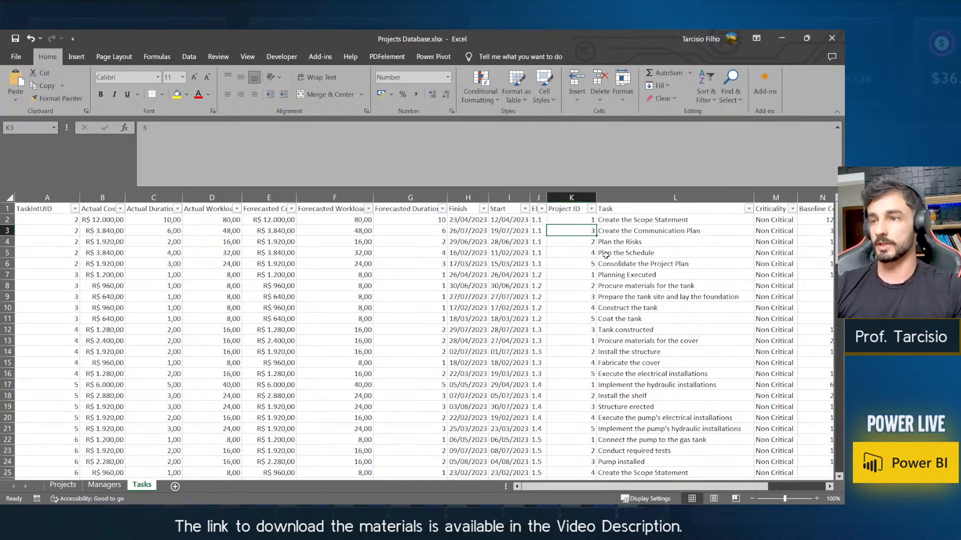
click(11, 219)
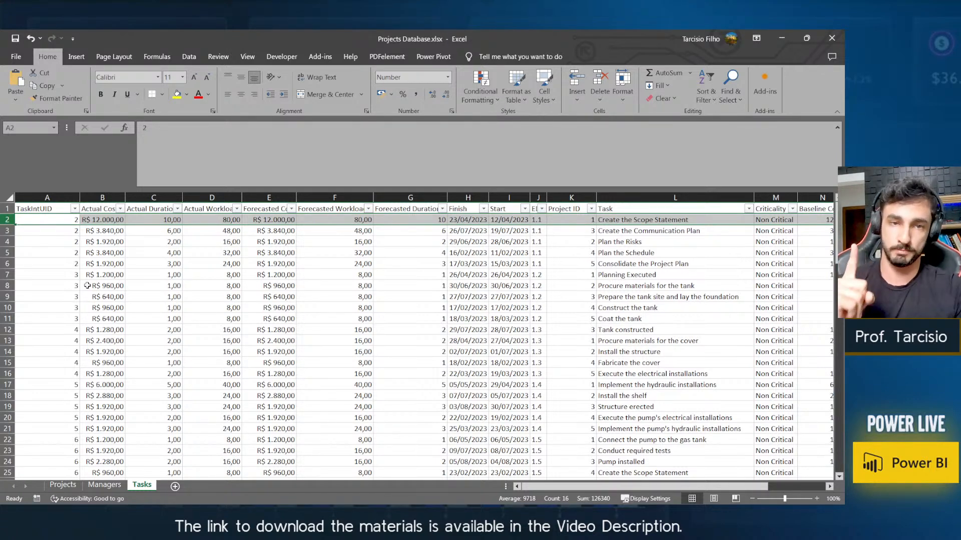
Widen the Actual Cost column and mark the actual and forecasted cost, duration and workload headers with temporary annotations.
click(109, 209)
drag(125, 198, 151, 198)
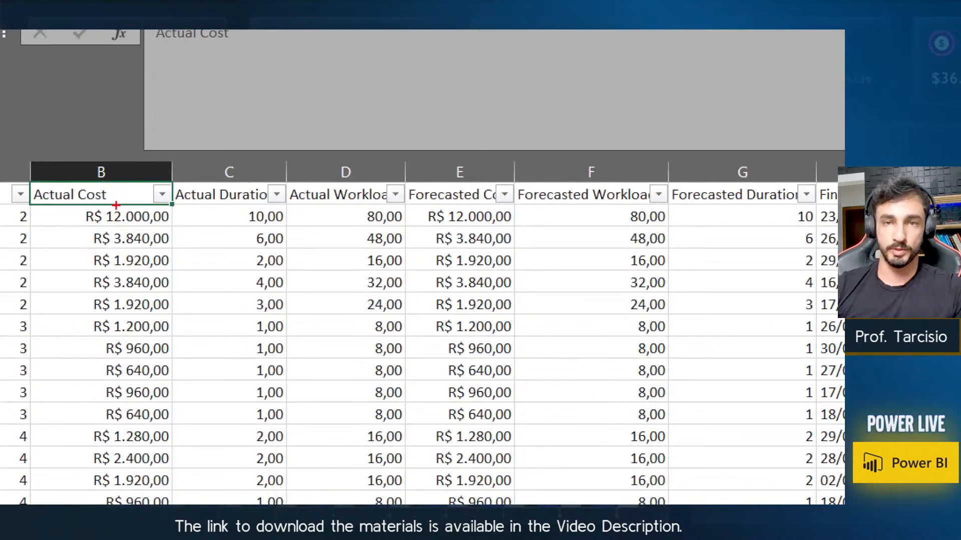
drag(121, 197, 148, 185)
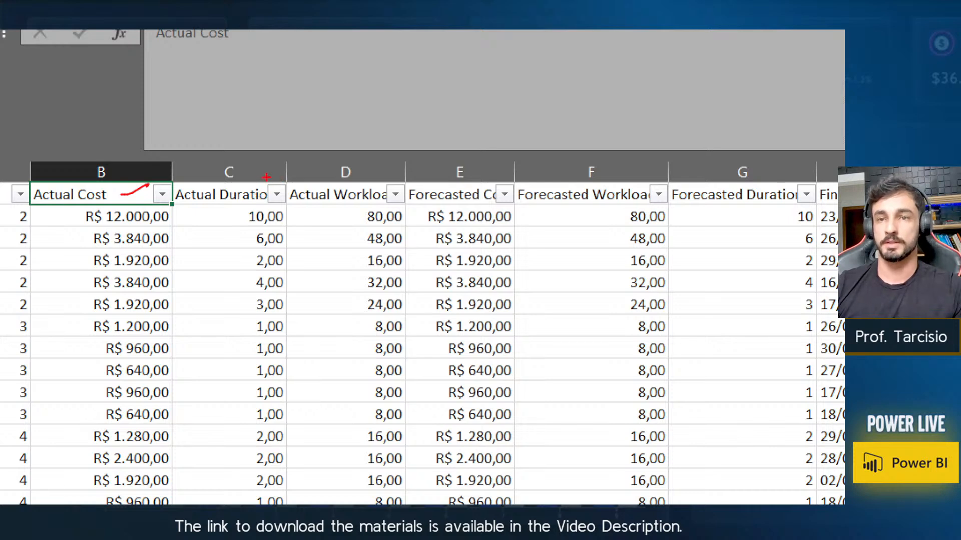
drag(256, 184, 280, 161)
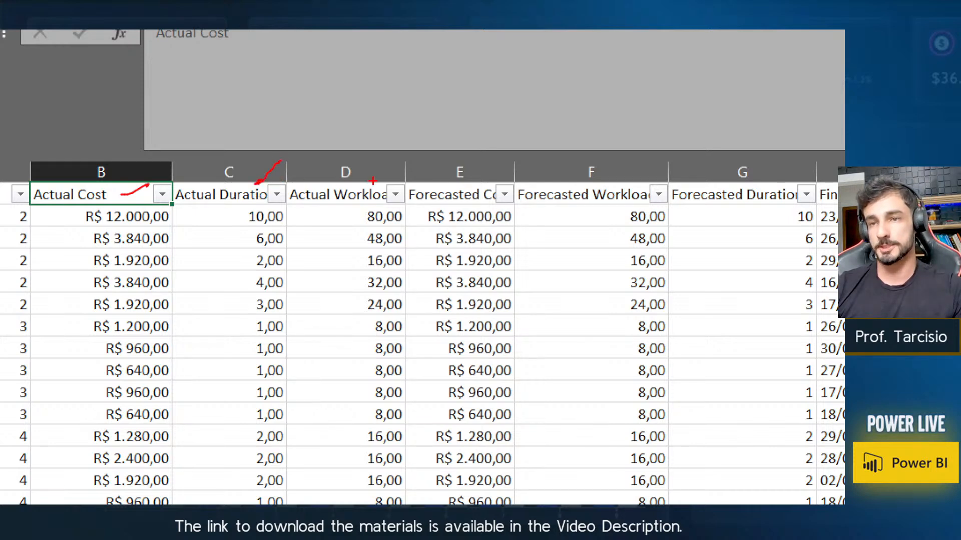
drag(365, 186, 379, 176)
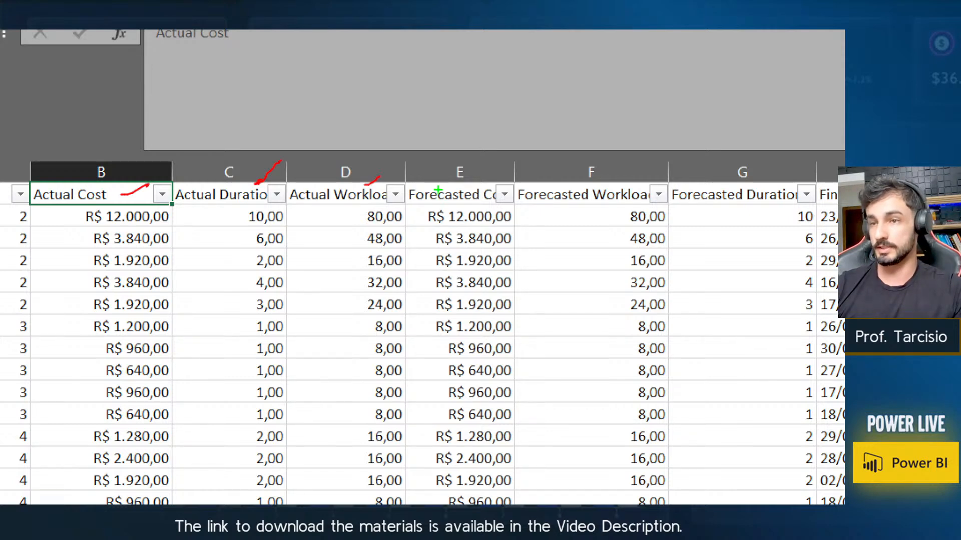
drag(435, 187, 469, 158)
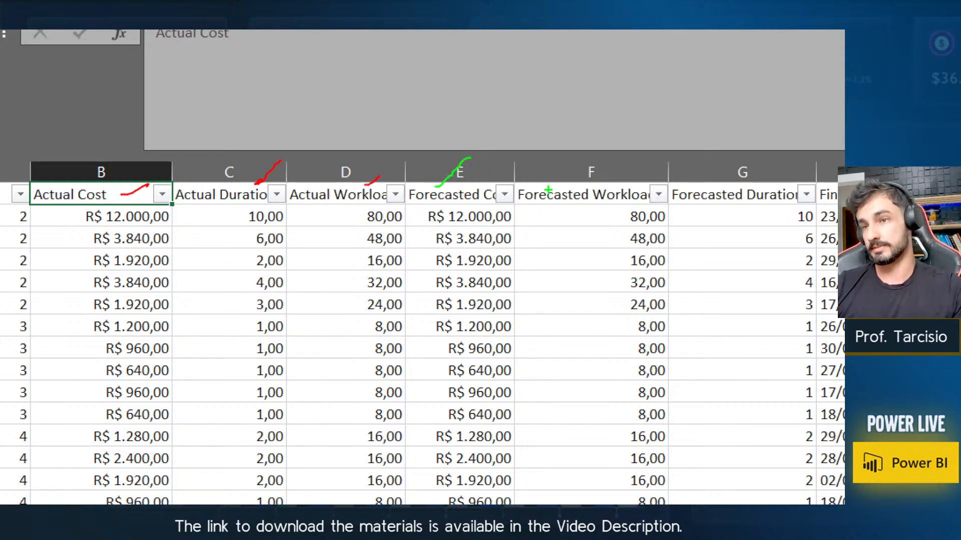
drag(556, 179, 581, 158)
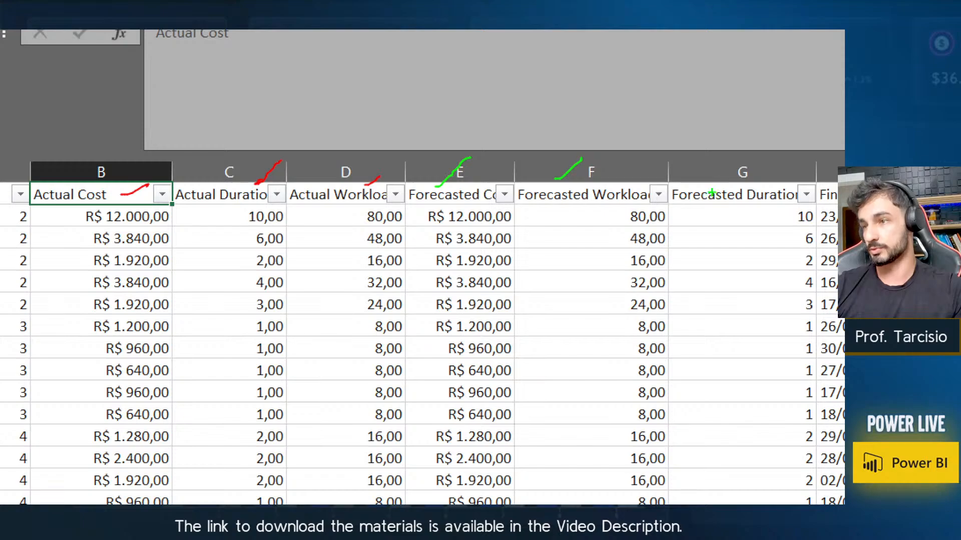
drag(708, 183, 715, 179)
key(Escape)
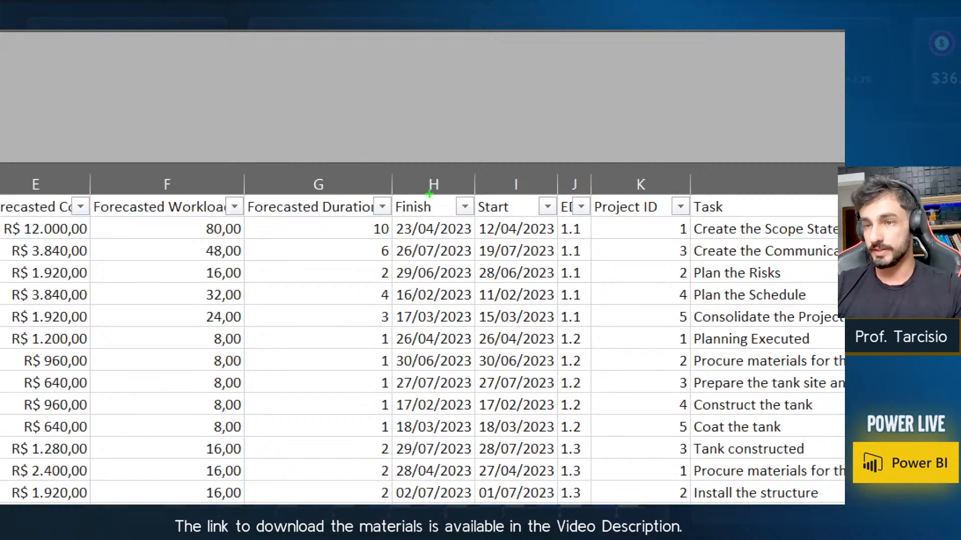
Mark the Finish and Start headers with temporary annotations and widen the EDT column to fit its header.
drag(434, 209, 449, 205)
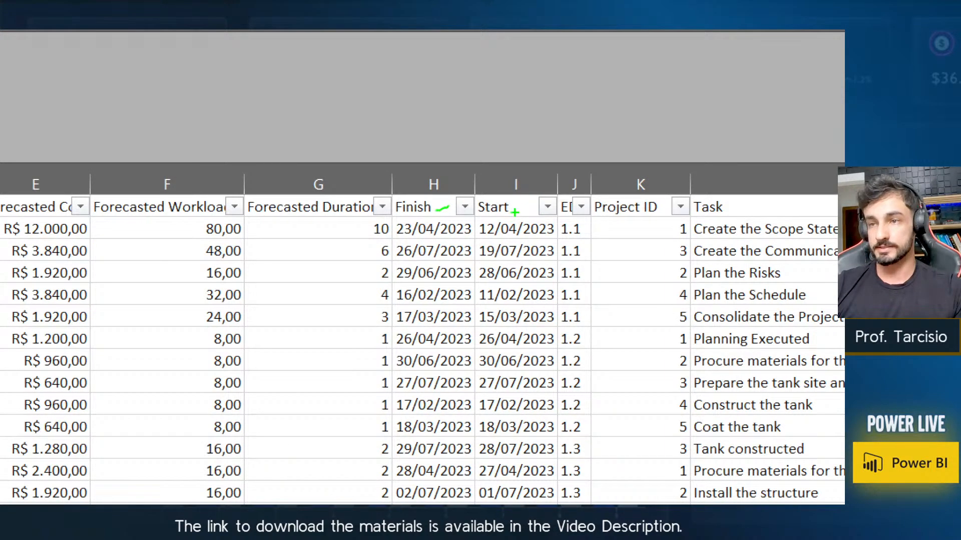
drag(519, 211, 528, 205)
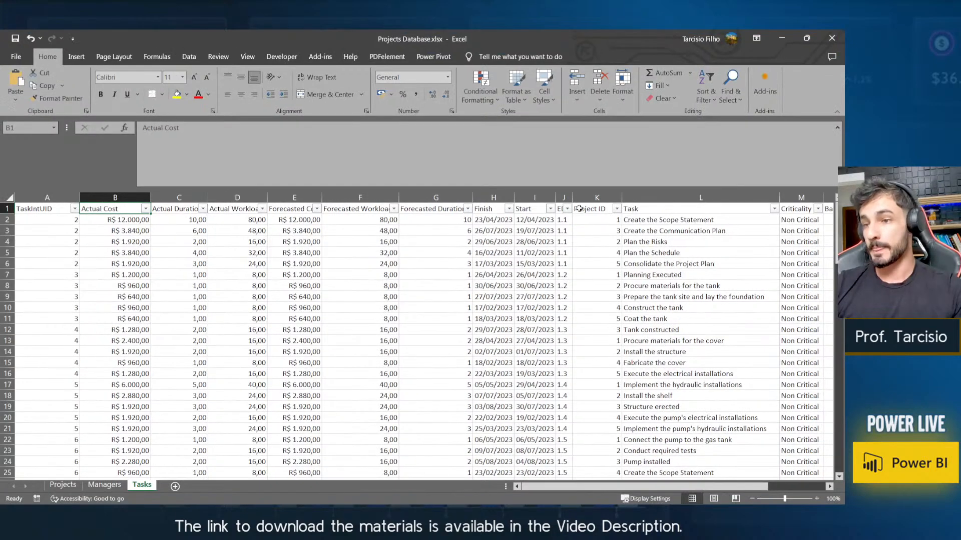
drag(572, 198, 587, 198)
click(575, 208)
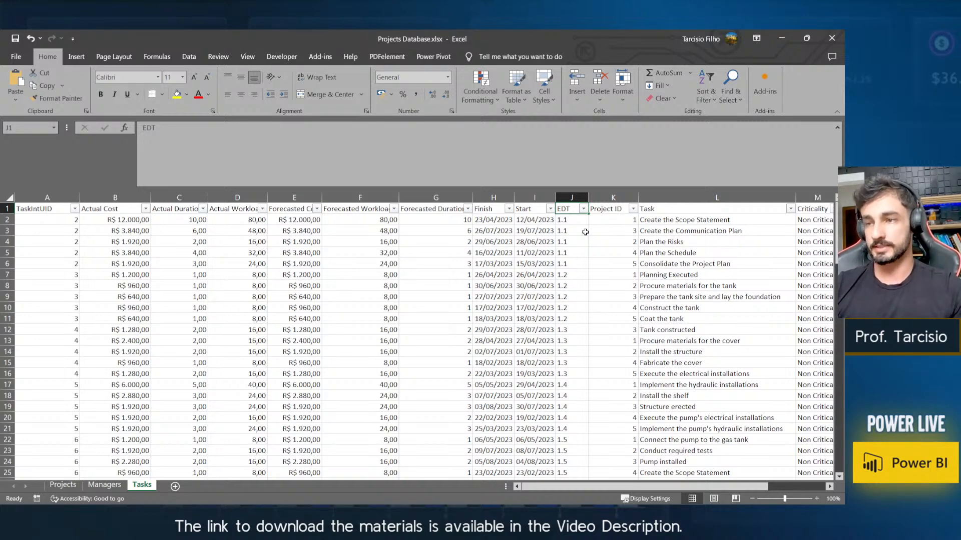
Review the Project ID and Task columns, marking the first few task names, and check the Criticality column's filter values without filtering.
drag(597, 488, 655, 489)
click(421, 210)
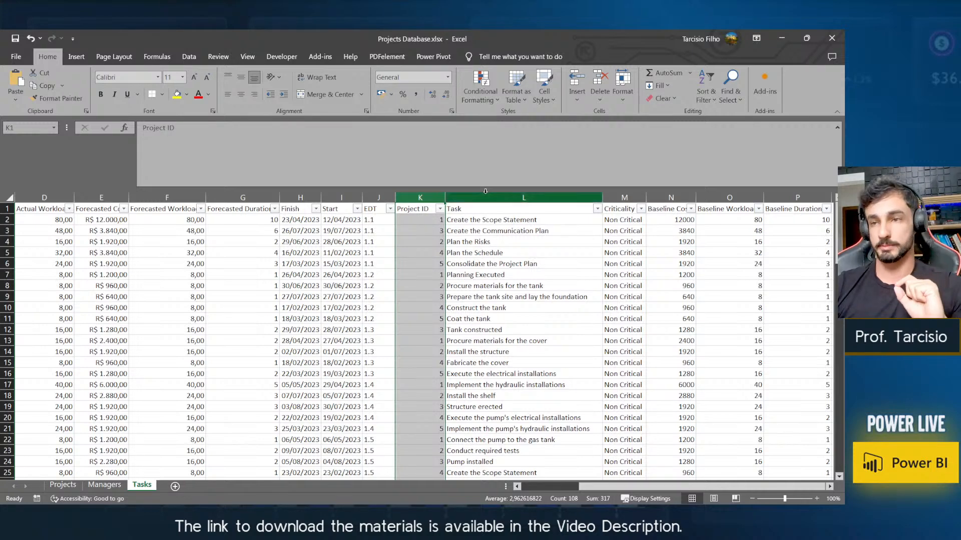
click(487, 208)
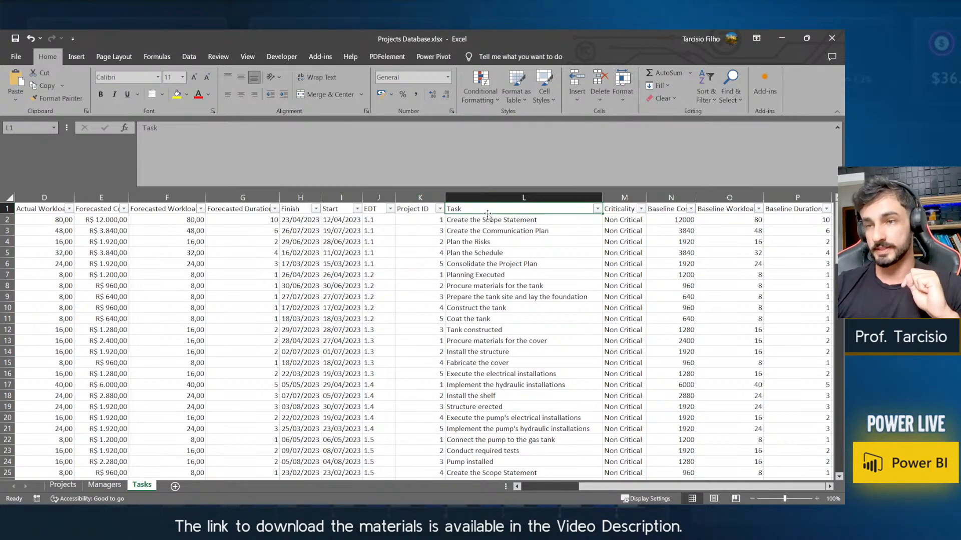
click(489, 221)
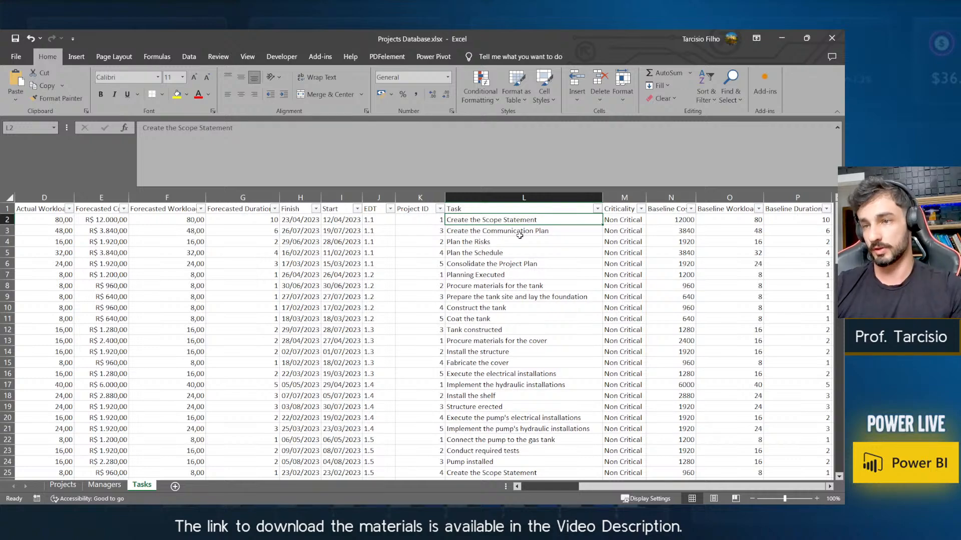
key(ctrl+1)
click(564, 231)
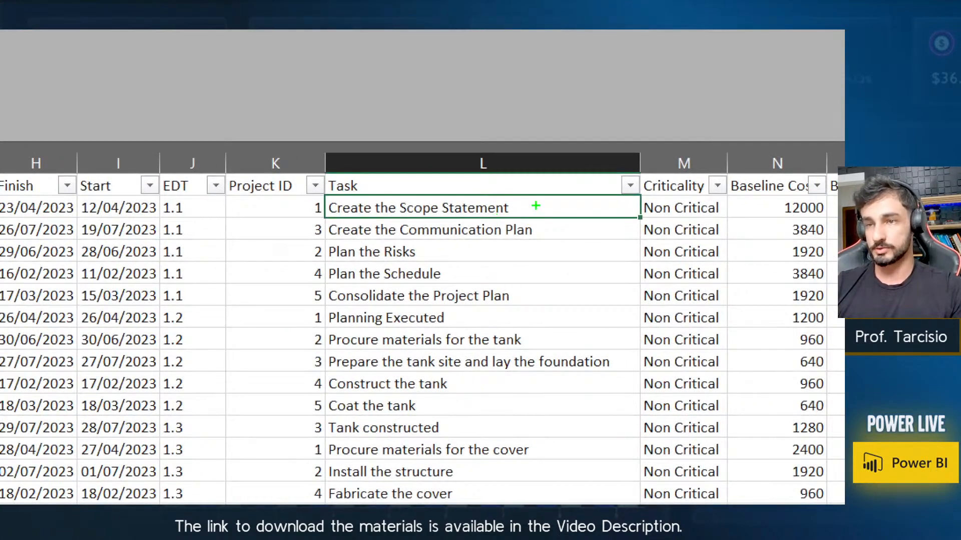
drag(536, 208, 520, 213)
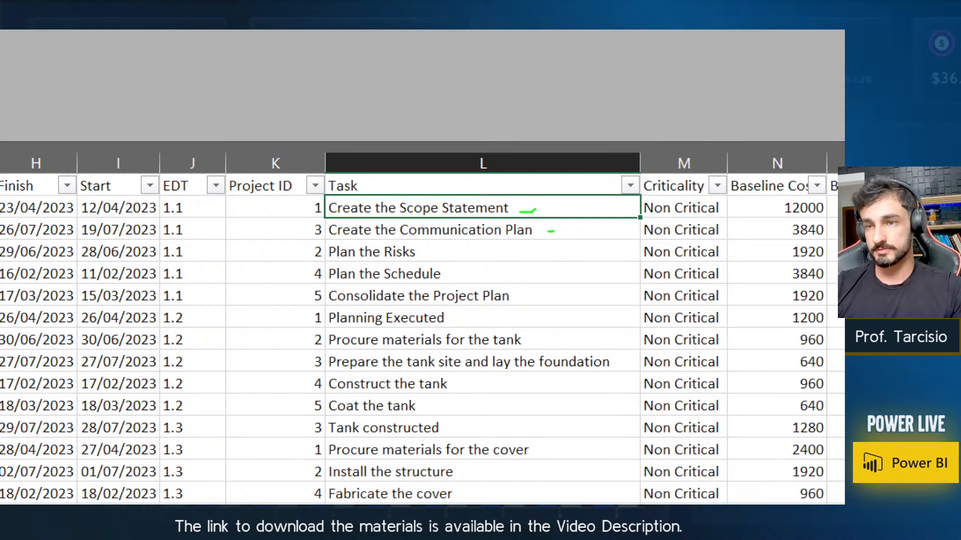
mouse_move(449, 252)
mouse_down()
mouse_move(434, 252)
mouse_move(463, 273)
mouse_up()
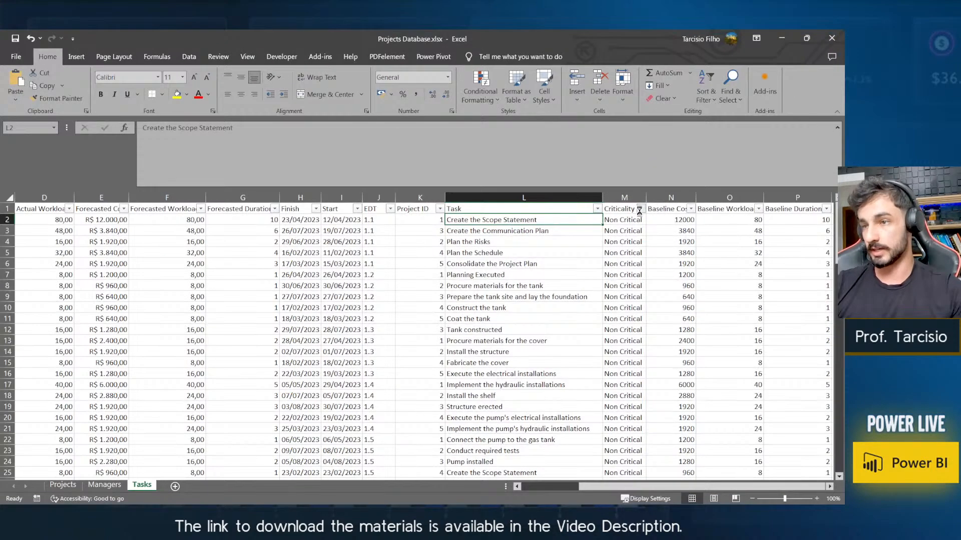
click(641, 209)
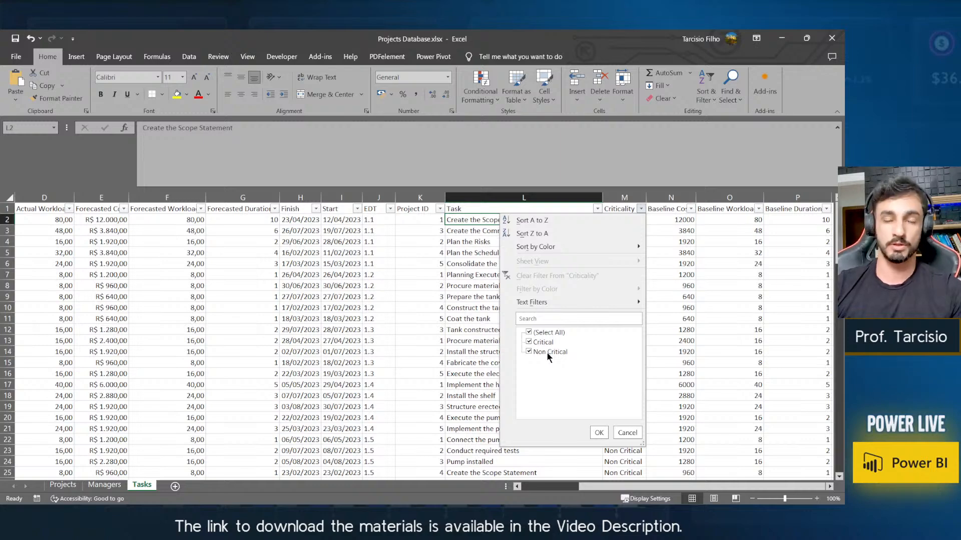
click(599, 433)
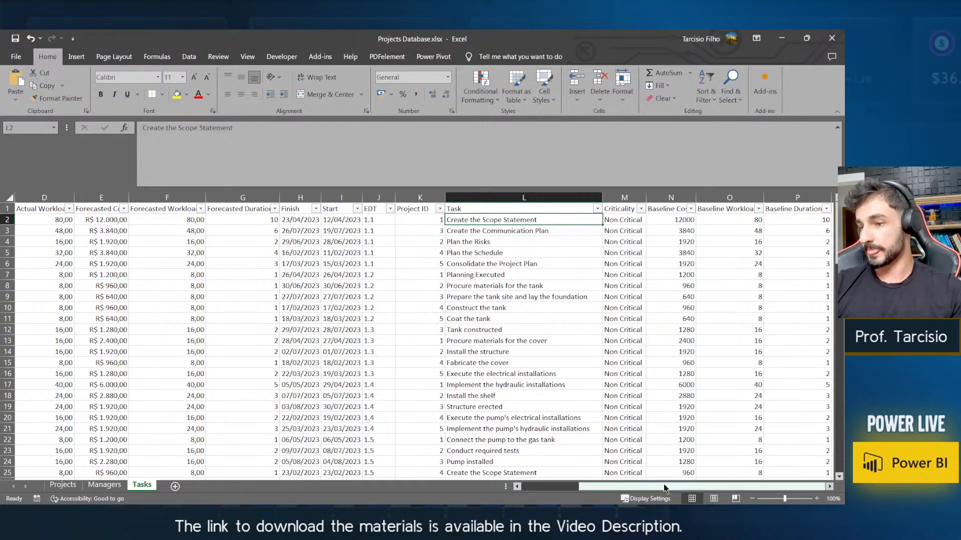
Highlight the Baseline Cost, Workload and Duration columns and mark the baseline and forecasted headers with temporary annotations.
click(671, 198)
shift+click(798, 198)
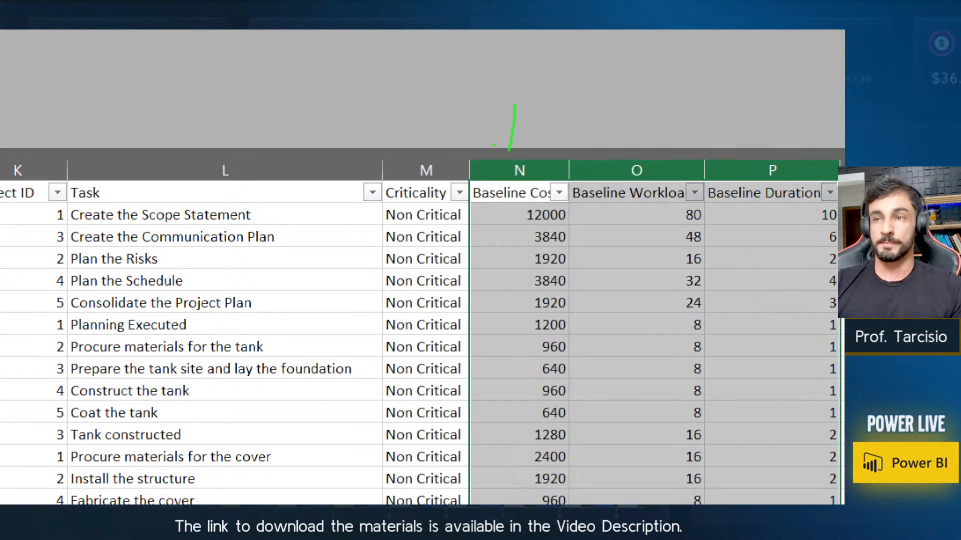
drag(493, 145, 532, 142)
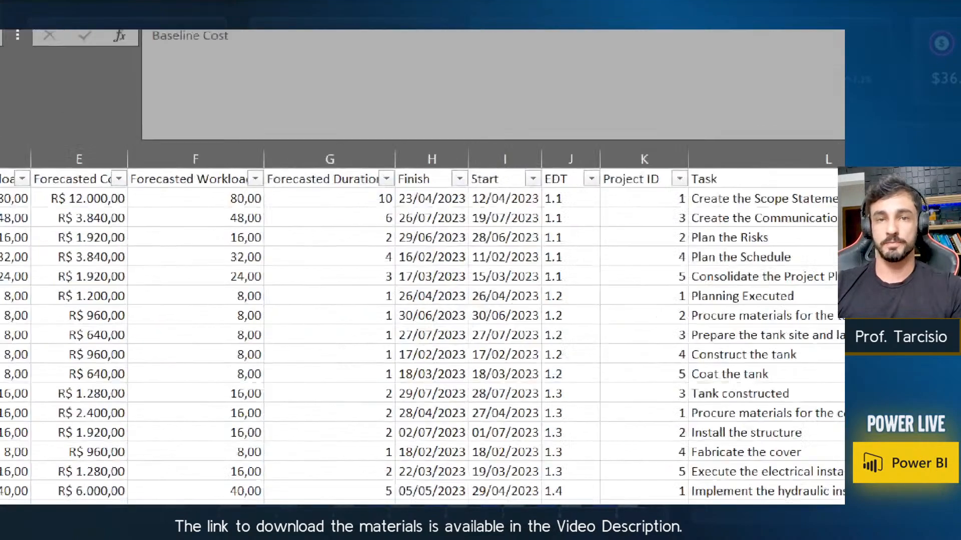
click(140, 204)
mouse_move(144, 103)
mouse_down()
mouse_move(144, 125)
mouse_move(114, 167)
mouse_up()
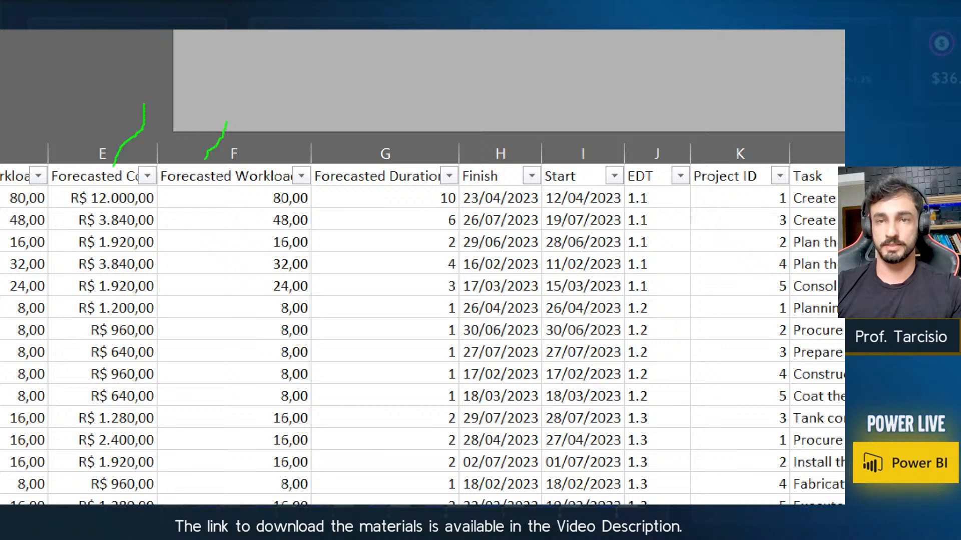
drag(393, 111, 355, 162)
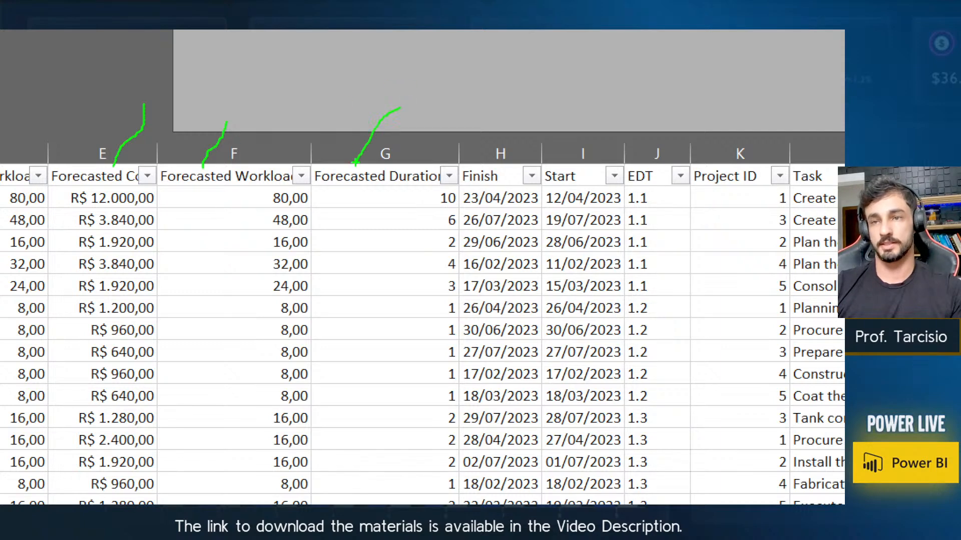
key(Escape)
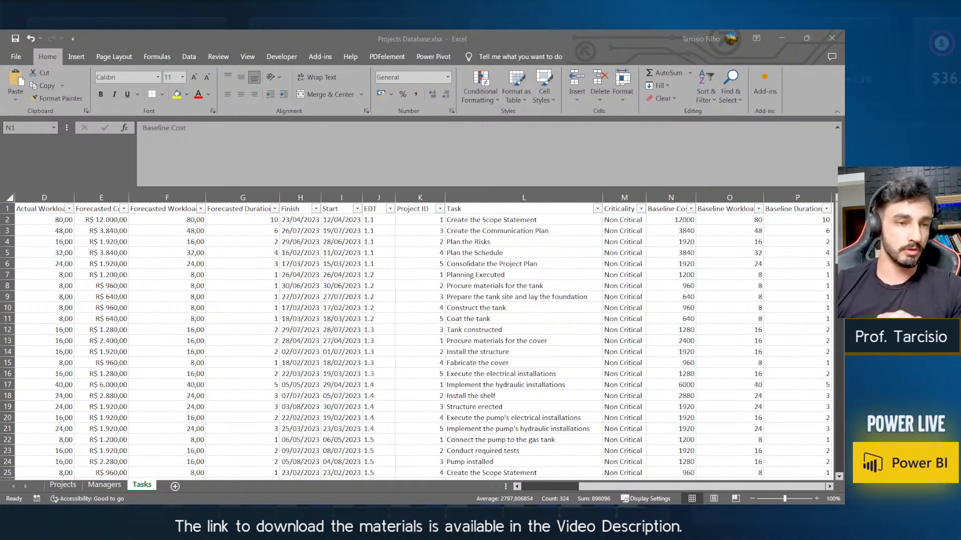
Close the Projects Database workbook without saving its changes.
click(542, 260)
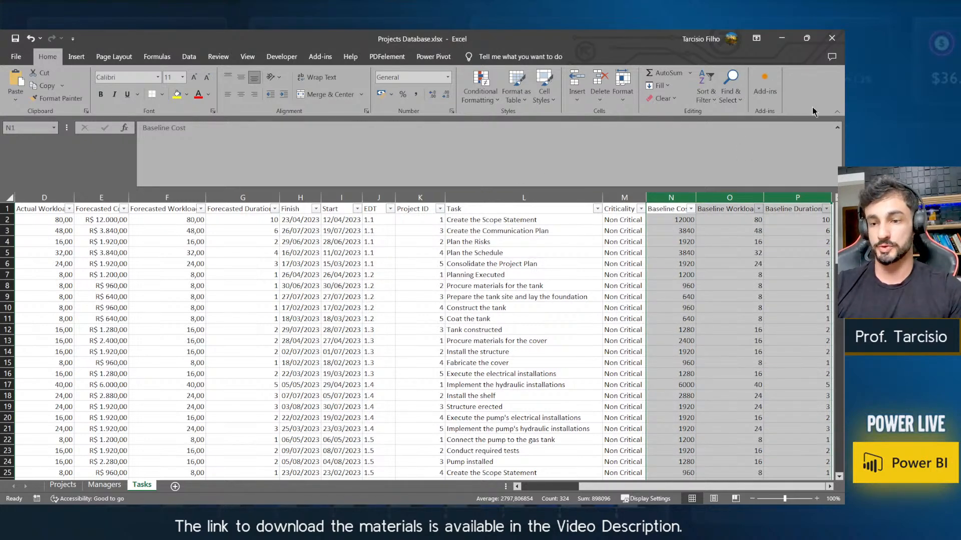
click(832, 38)
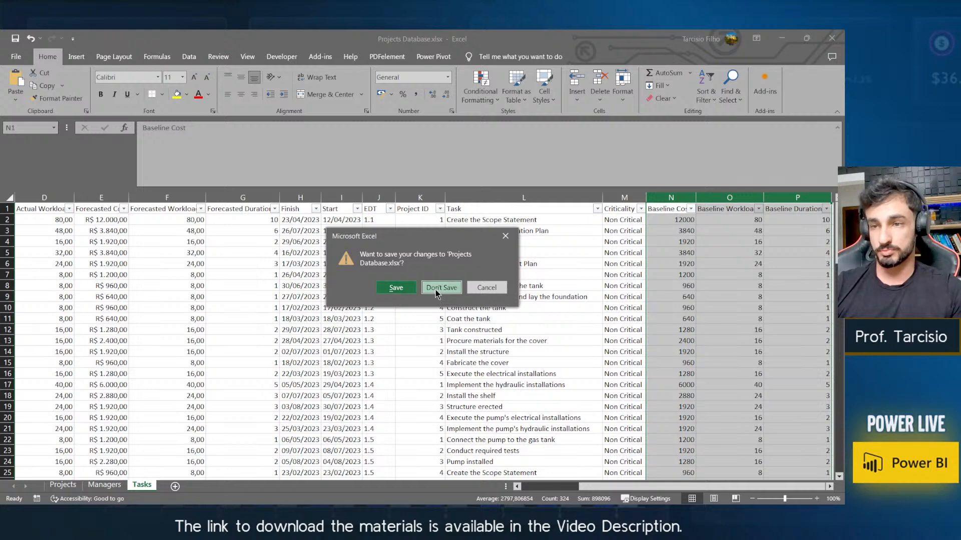
click(437, 293)
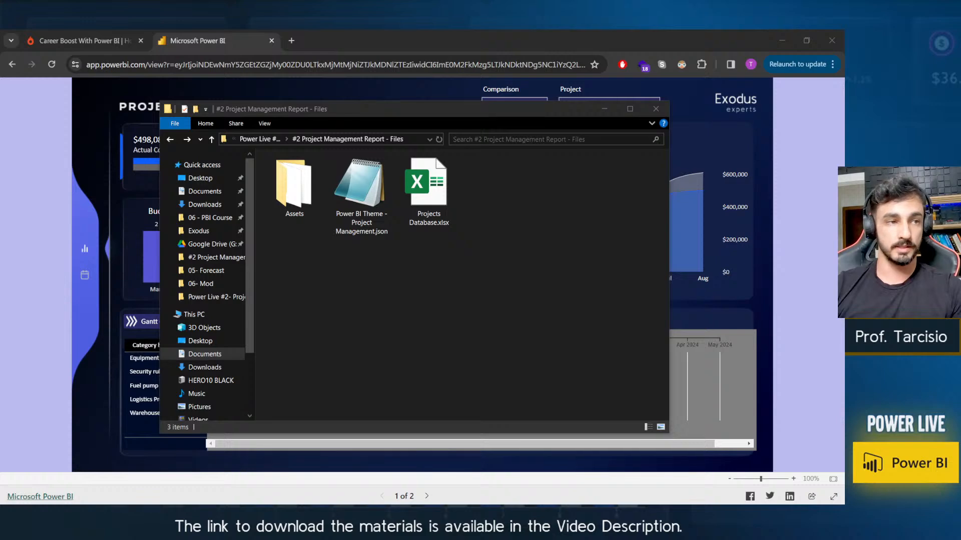
Switch to Power BI Desktop and connect to the Excel workbook Projects Database.xlsx in the "#2 Project Management Report - Files" folder.
key(alt+Tab)
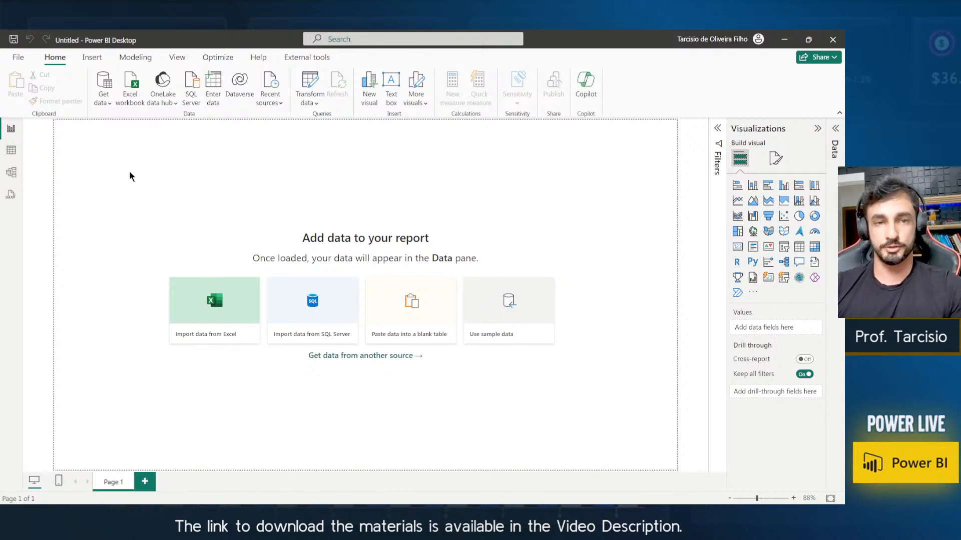
click(131, 90)
drag(144, 35, 309, 193)
scroll(220, 300, up, 2)
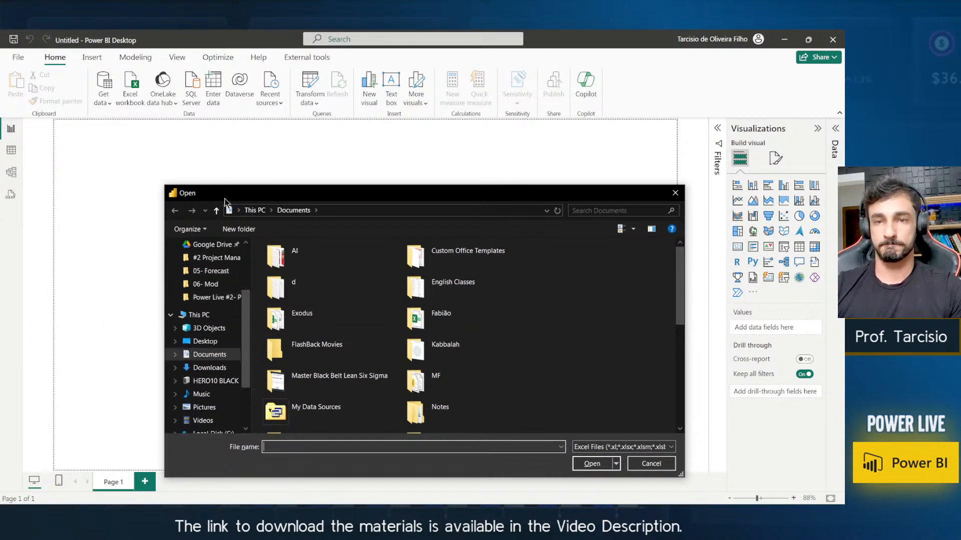
click(219, 301)
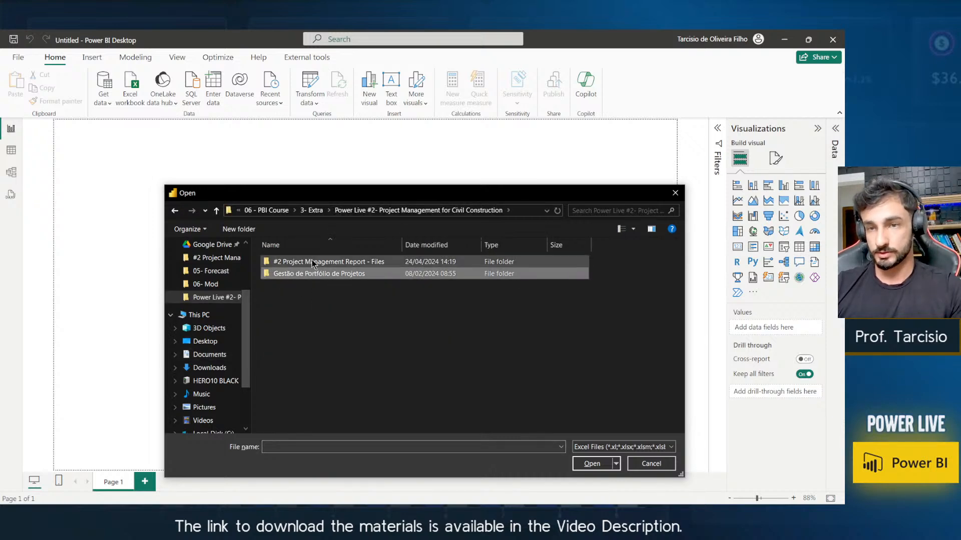
double_click(311, 261)
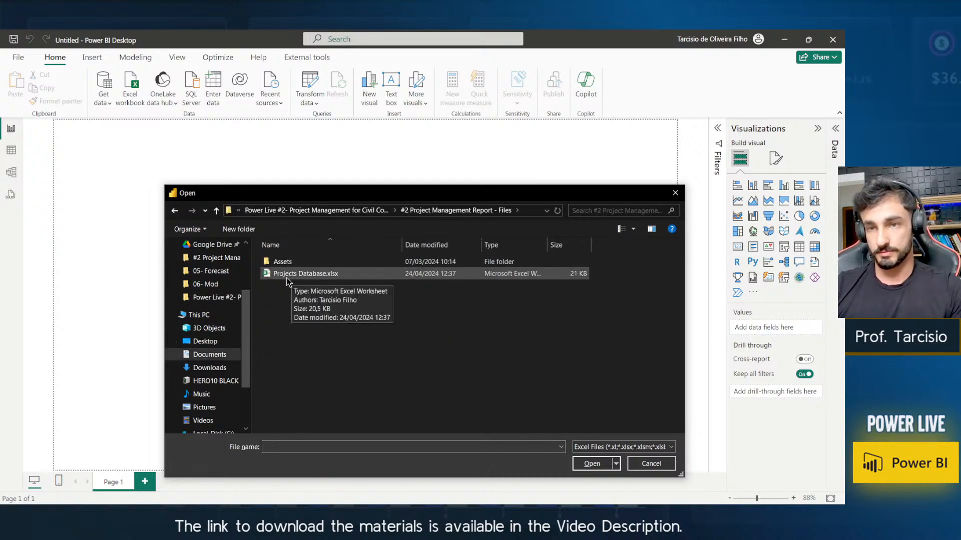
double_click(323, 275)
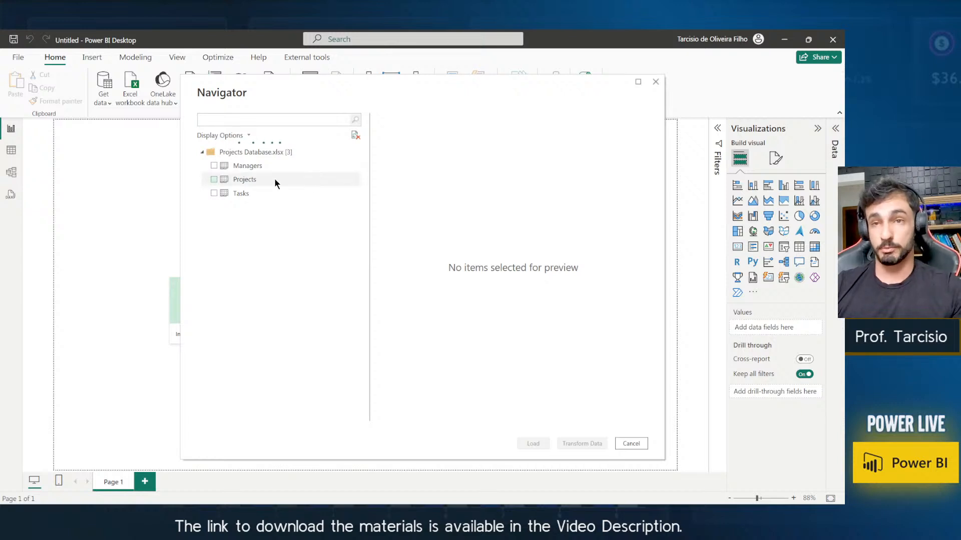
Bring the Managers sheet into Power Query for transformation and promote its first row to column headers.
click(214, 165)
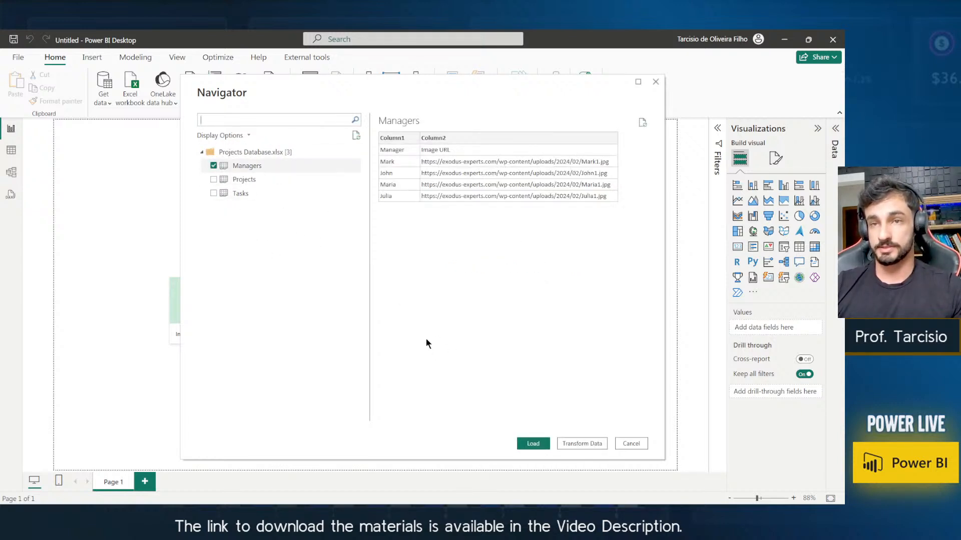
click(583, 444)
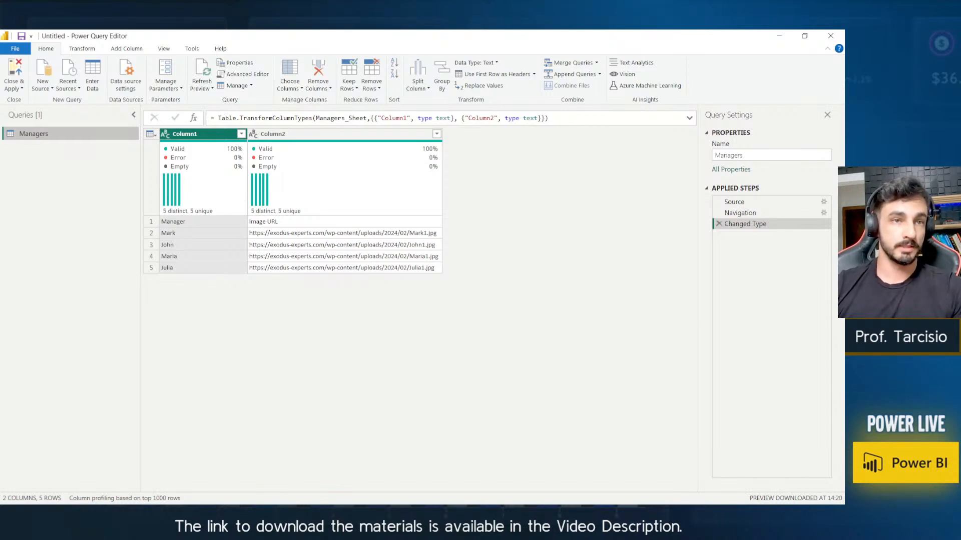
click(183, 135)
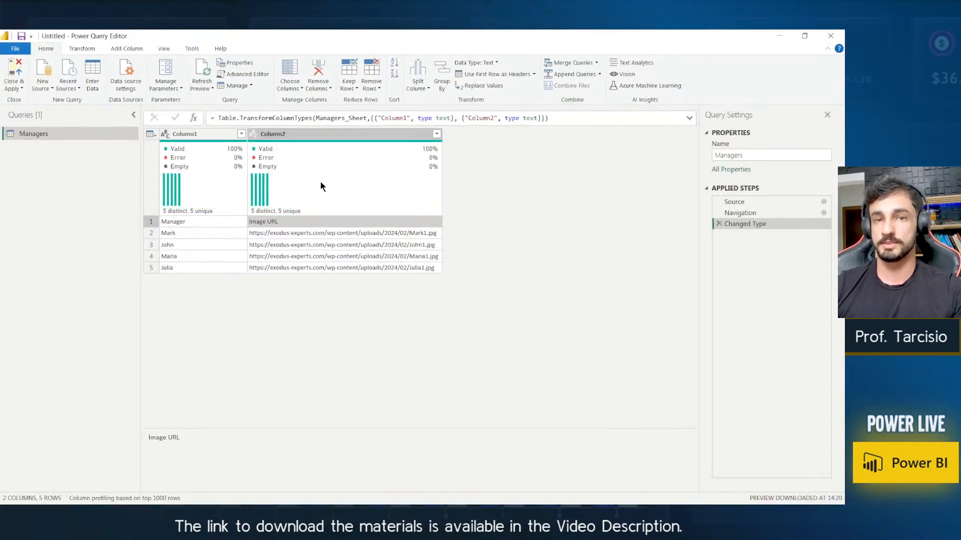
click(515, 73)
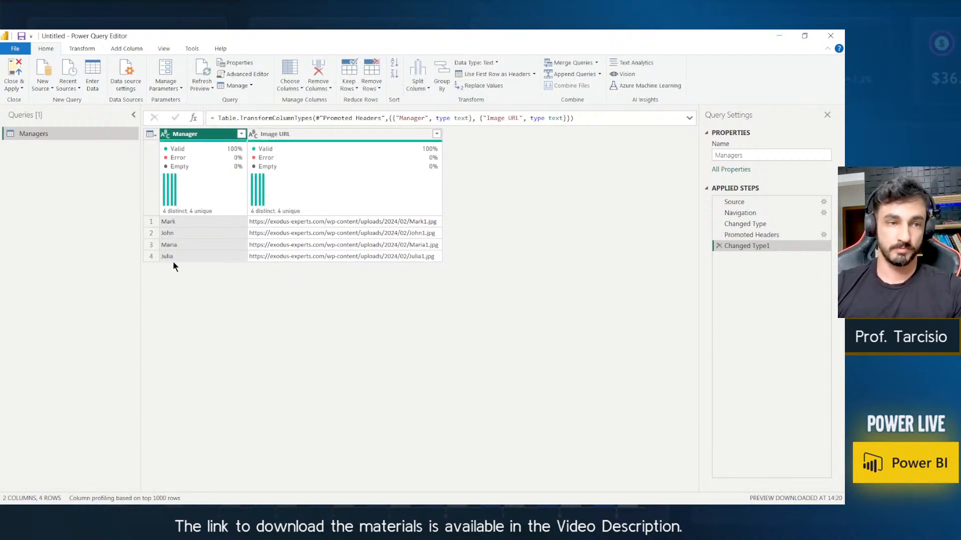
Rename the Managers query to dManagers and check its Image URL column.
double_click(58, 136)
key(Home)
text(d)
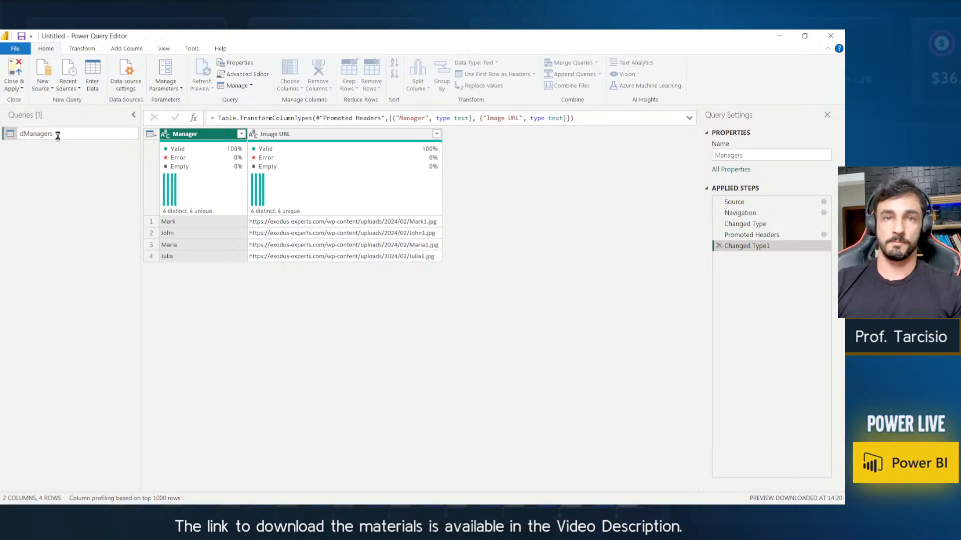
key(Return)
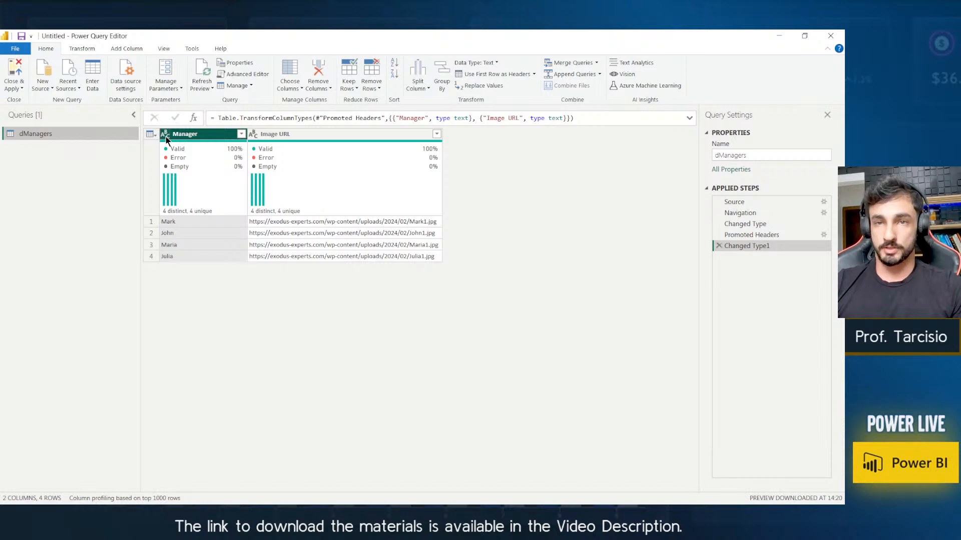
click(279, 137)
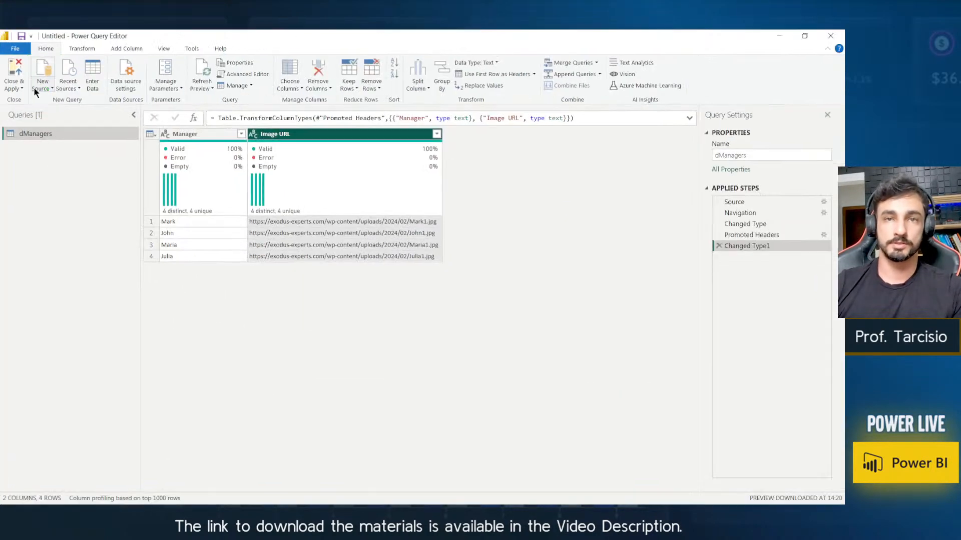
Add the Projects sheet from Projects Database.xlsx as a new query.
click(38, 84)
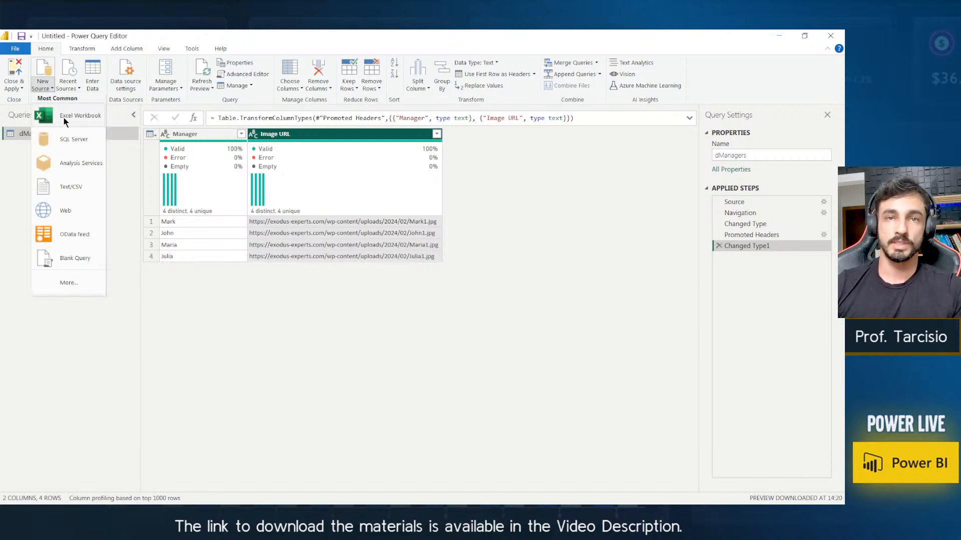
key(Escape)
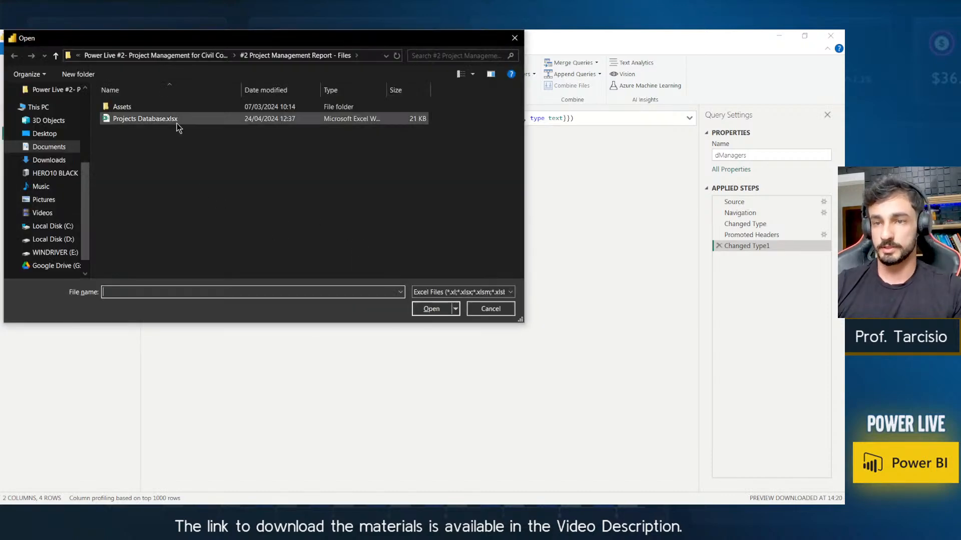
double_click(176, 122)
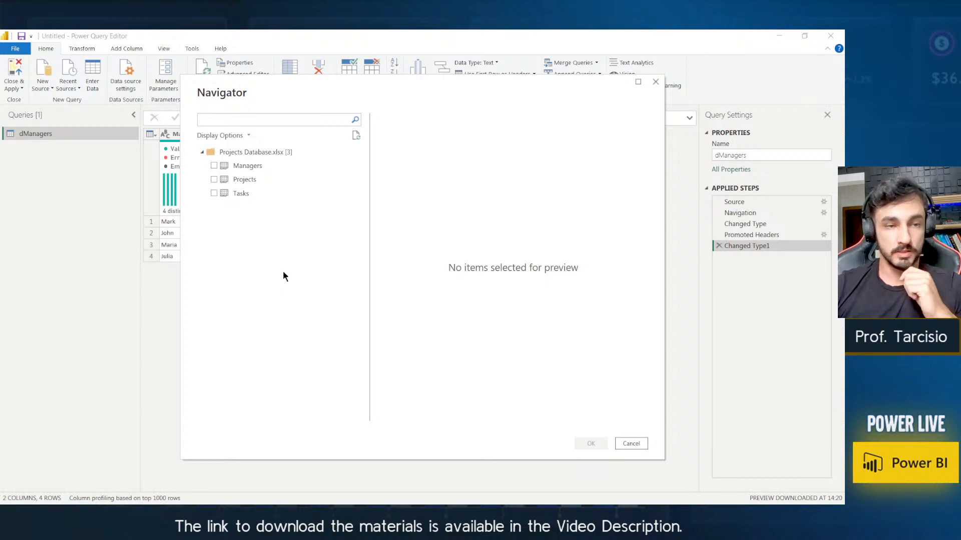
click(248, 181)
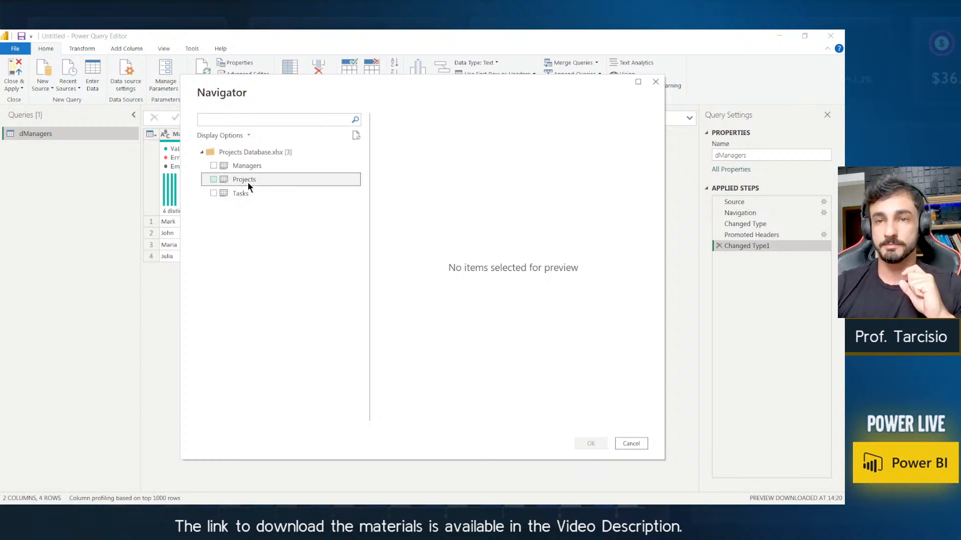
click(213, 179)
click(603, 444)
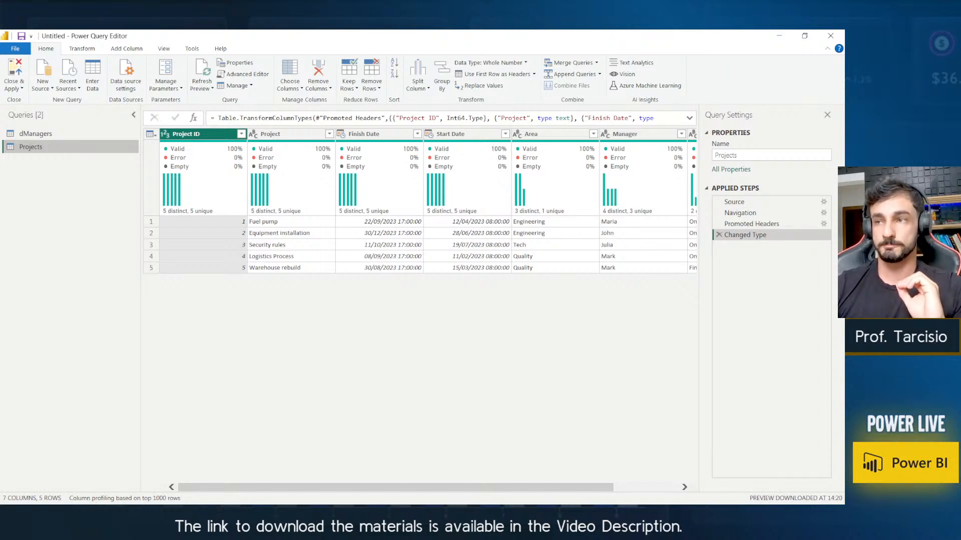
Look over the Projects query's columns and set the Finish Date column's data type to Date, replacing the current conversion.
drag(584, 485, 755, 484)
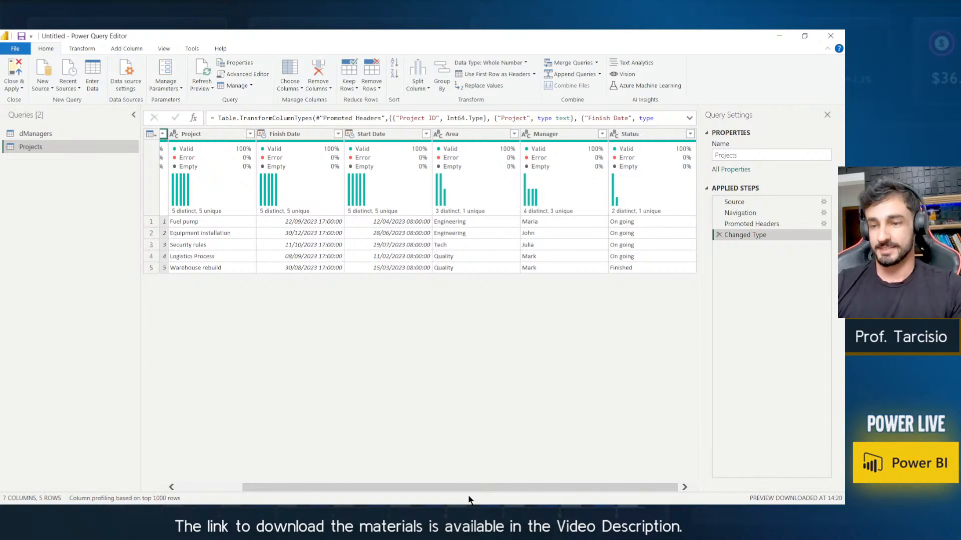
drag(469, 488, 407, 488)
click(185, 136)
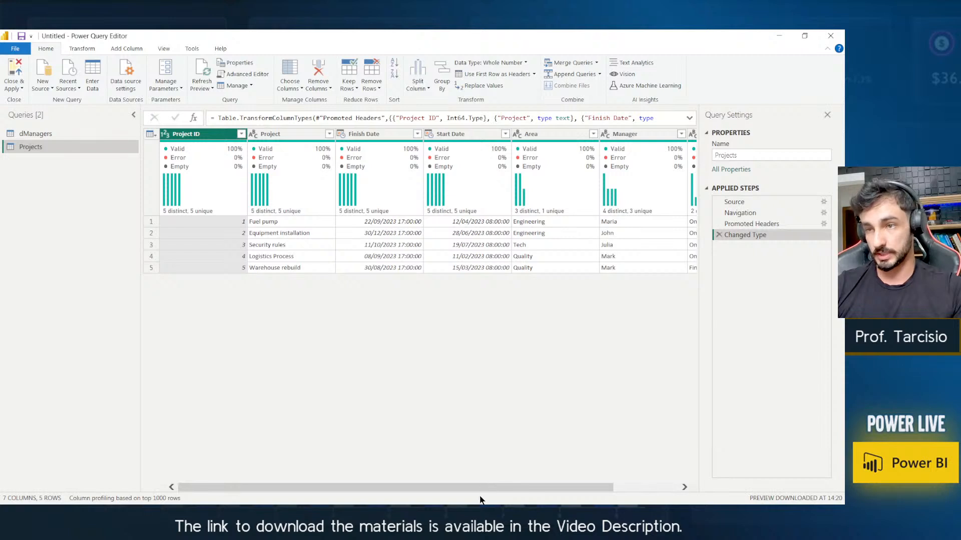
drag(469, 484, 548, 481)
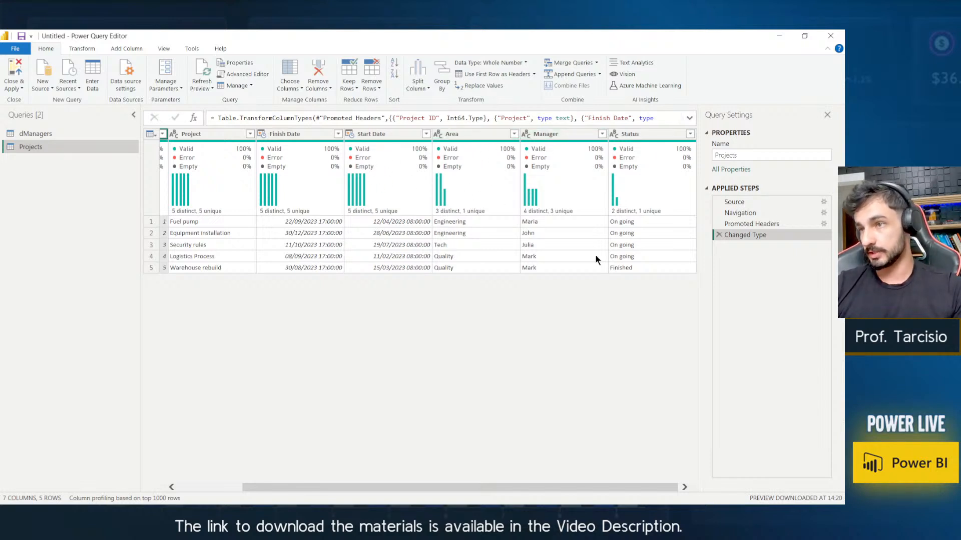
click(300, 135)
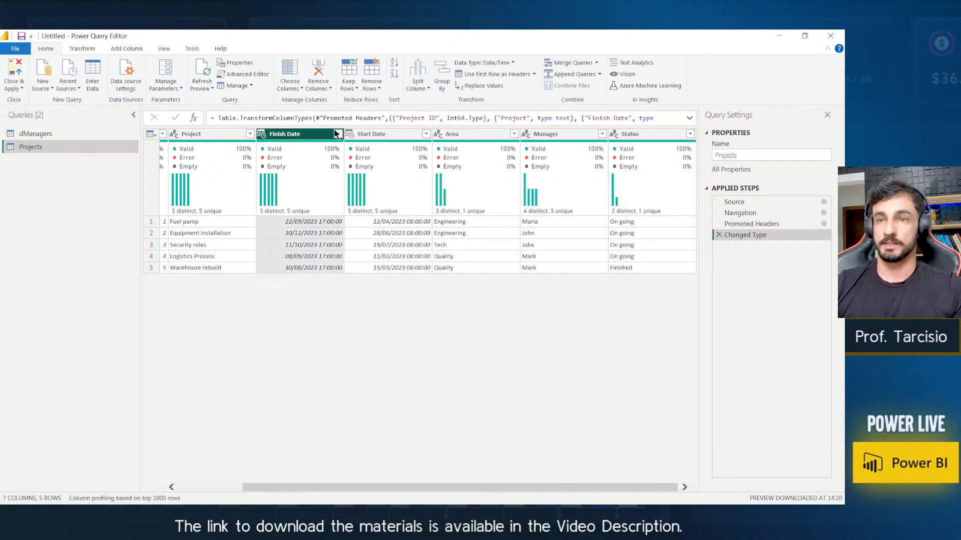
click(262, 135)
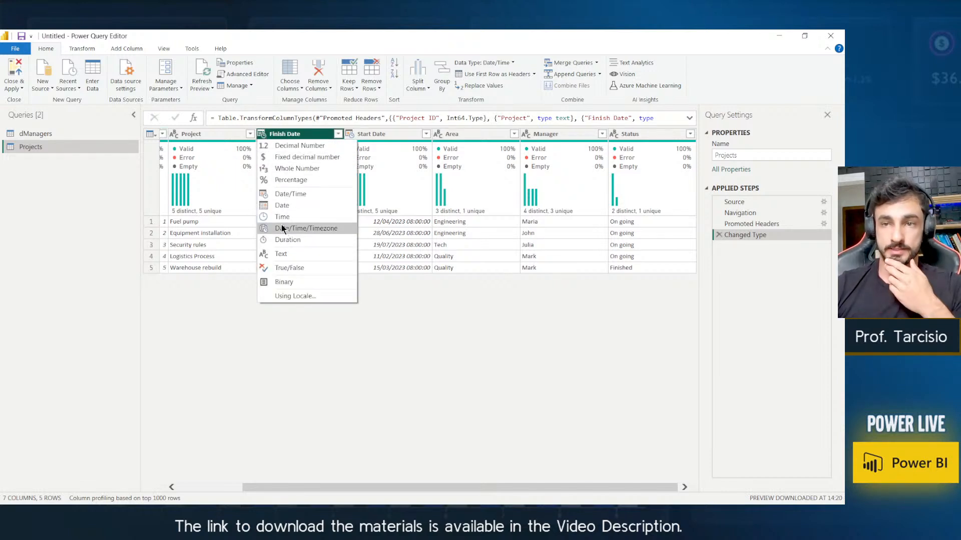
click(290, 205)
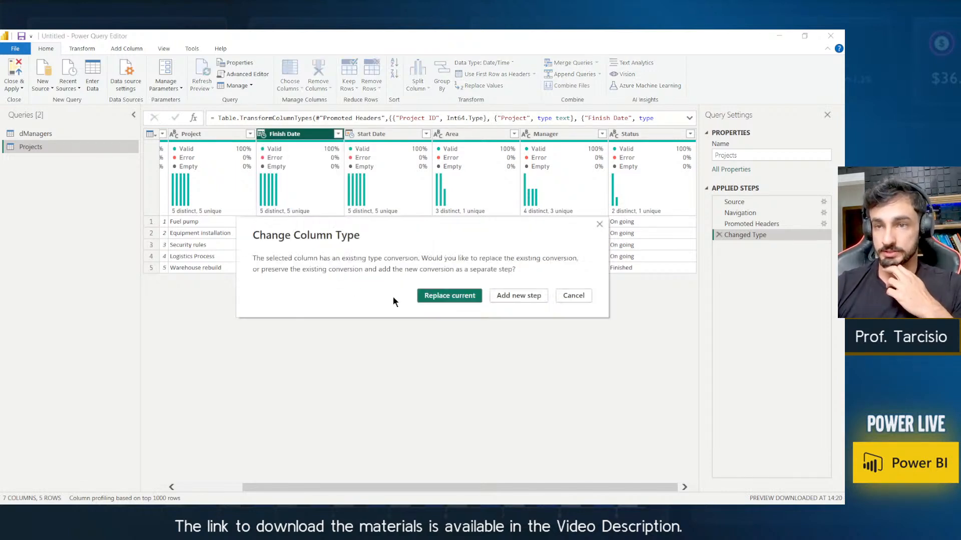
click(457, 295)
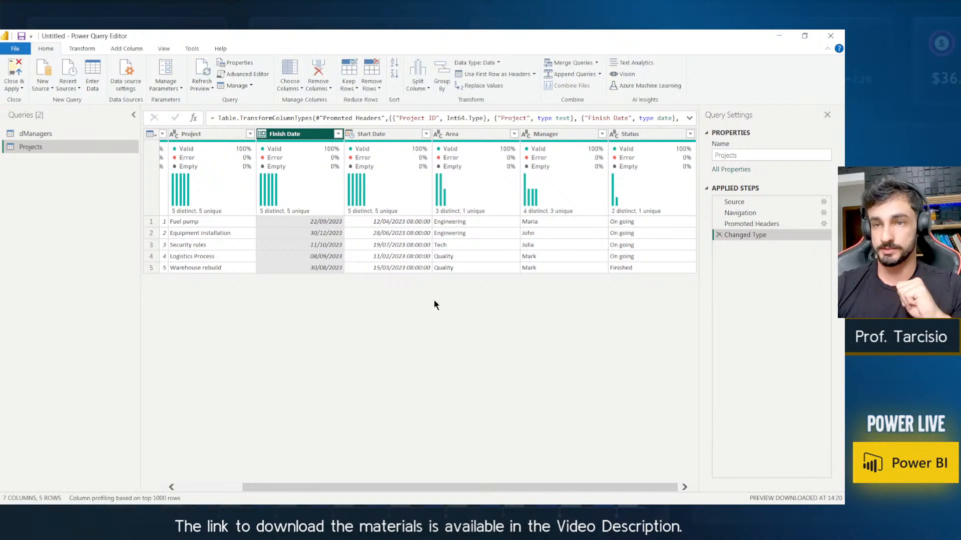
Set the Start Date column's data type to Date in the Projects query, replacing the current conversion.
click(378, 135)
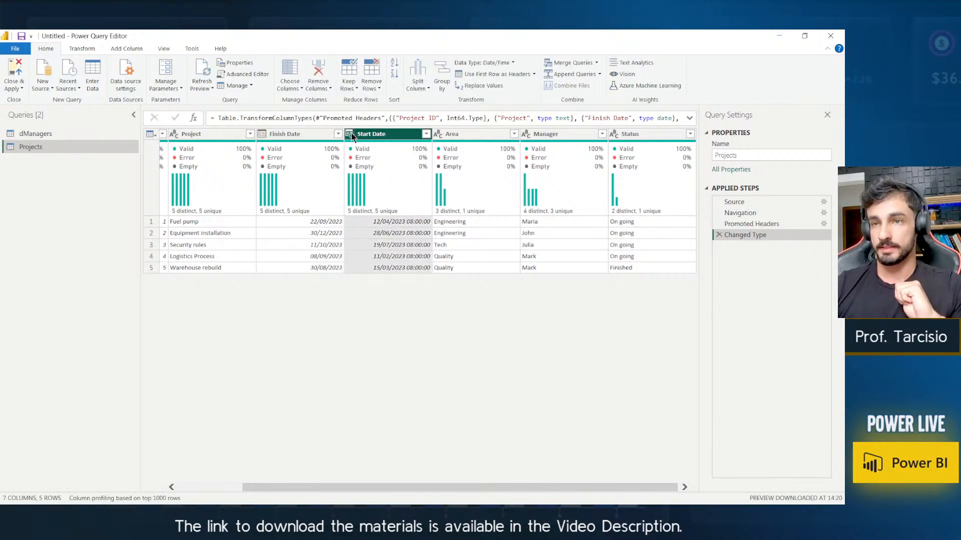
click(349, 134)
click(374, 206)
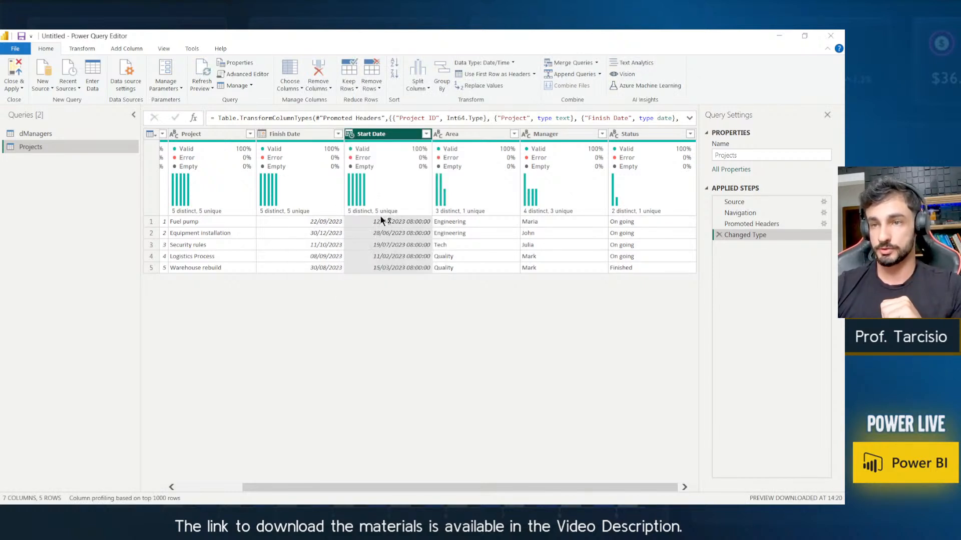
click(457, 295)
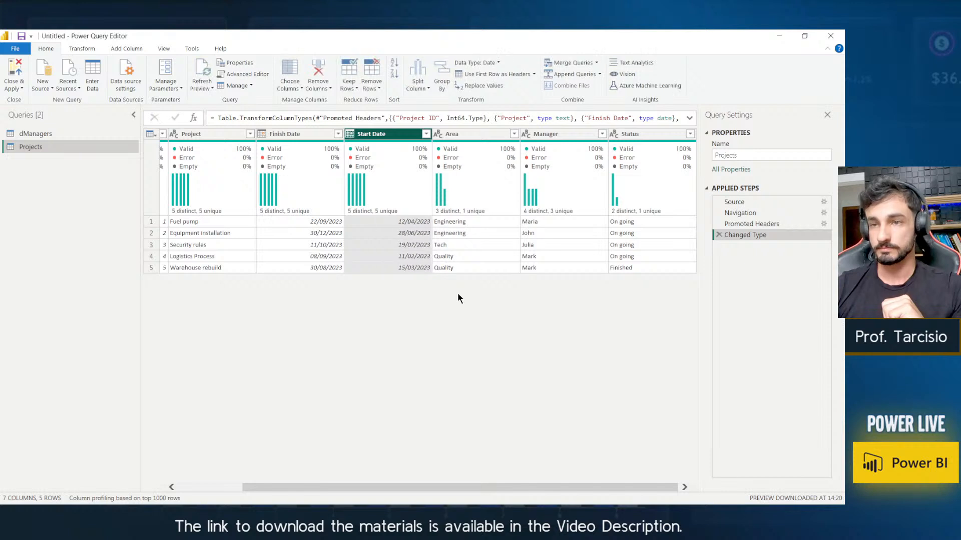
Add the Tasks sheet from Projects Database.xlsx as a new query.
drag(491, 487, 388, 460)
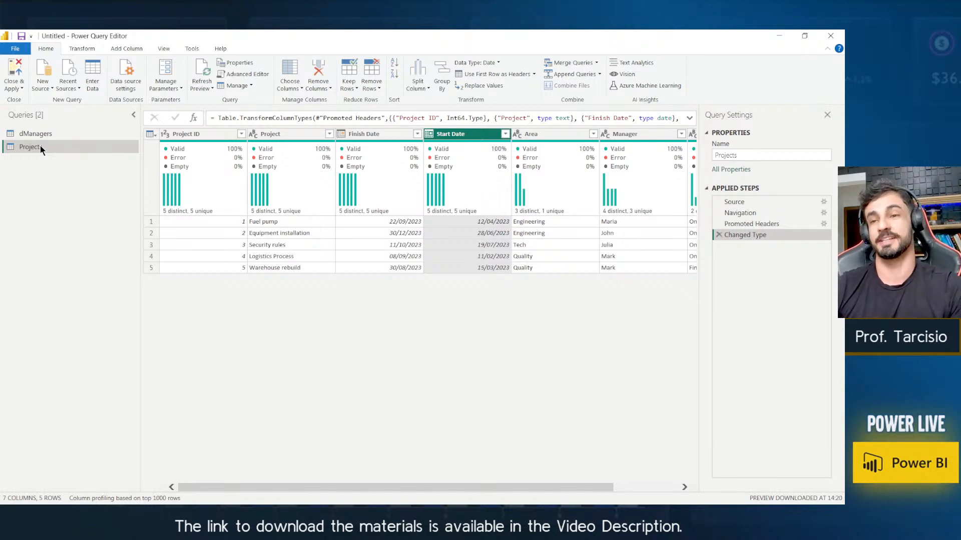
click(46, 85)
click(219, 243)
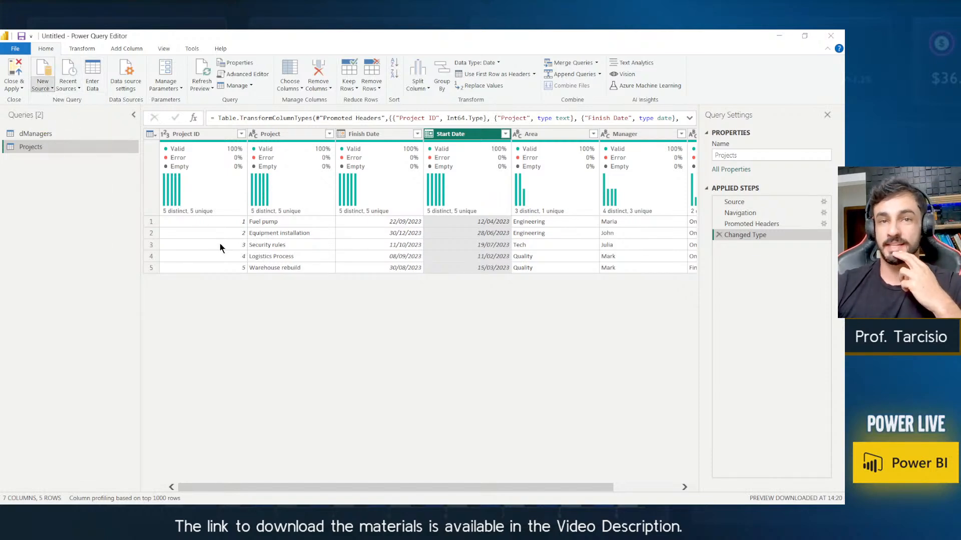
drag(208, 37, 389, 142)
double_click(318, 221)
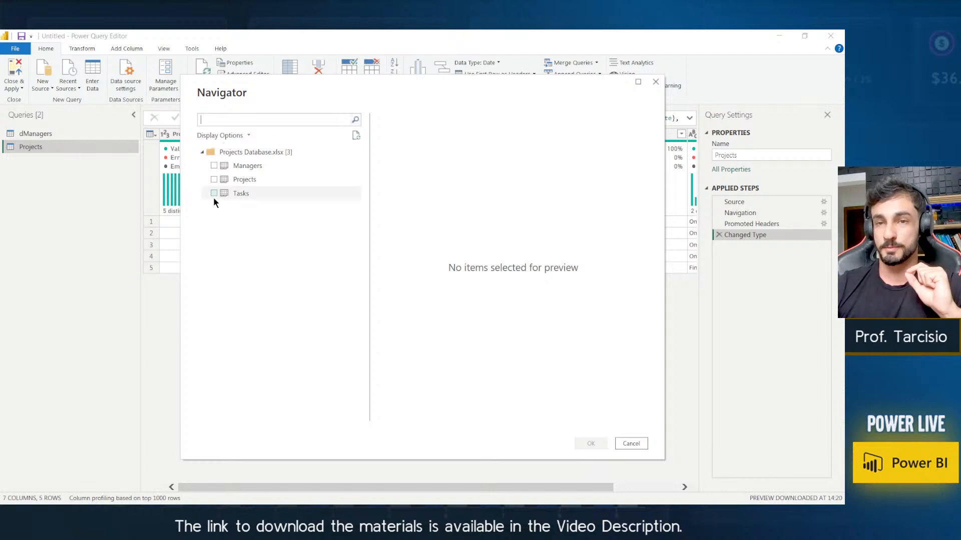
click(213, 193)
click(587, 443)
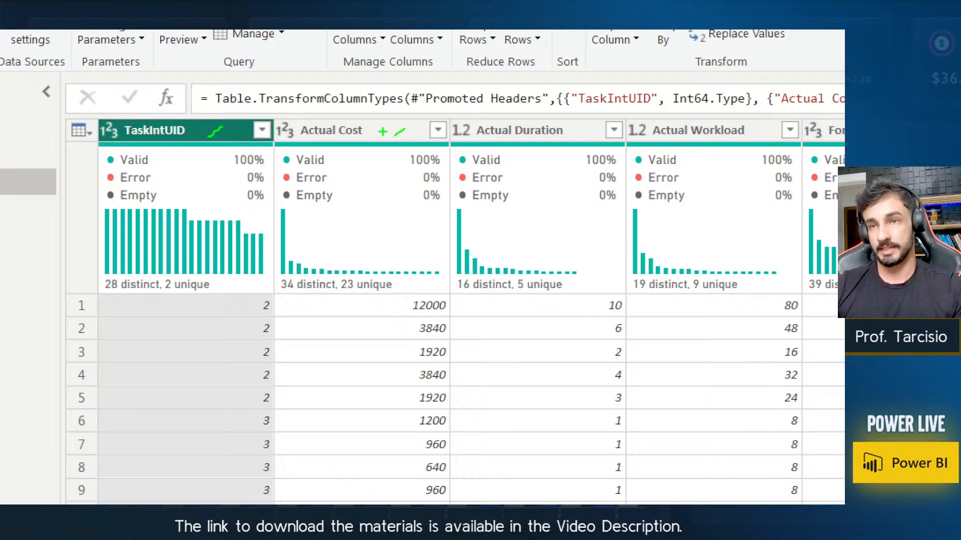
Set the Actual Cost column's data type to Decimal Number in the Tasks query, replacing the current conversion.
drag(301, 113, 289, 117)
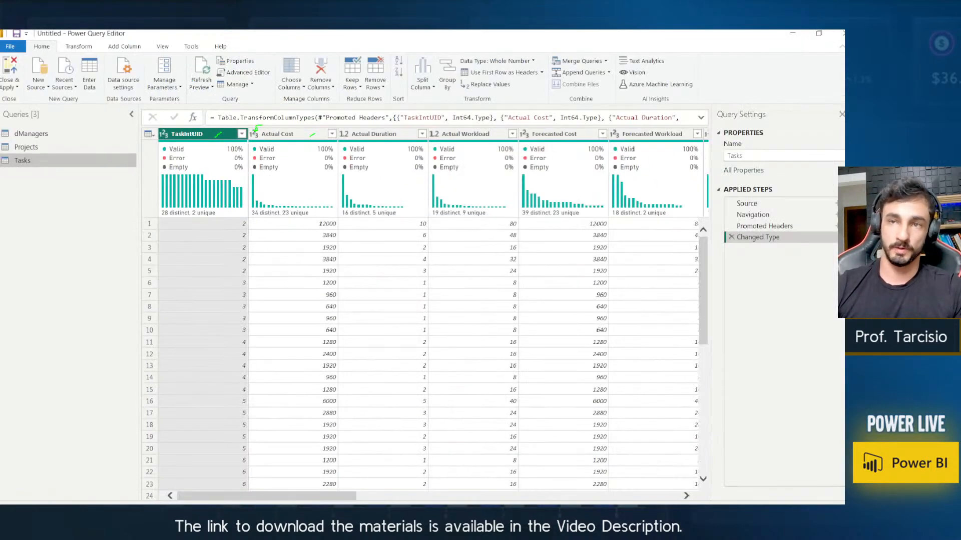
click(285, 130)
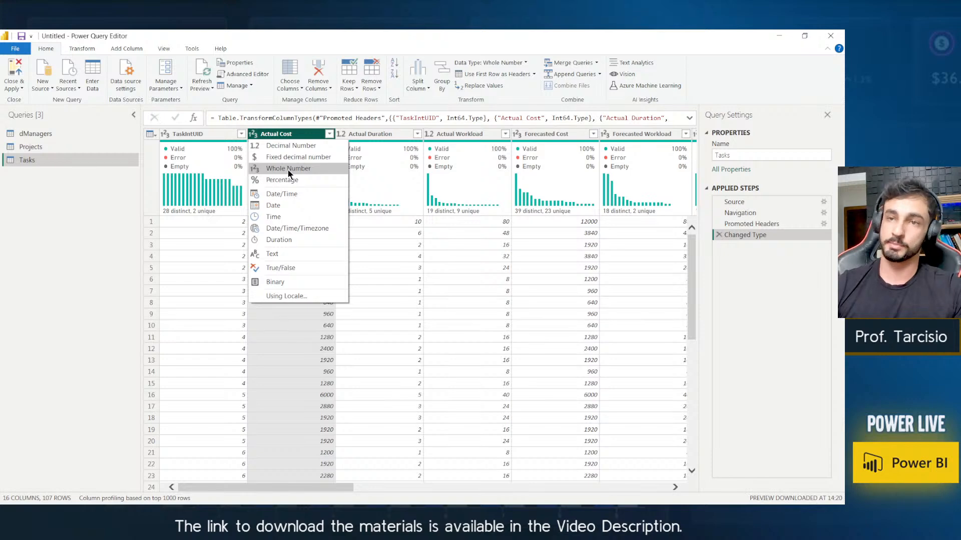
click(284, 145)
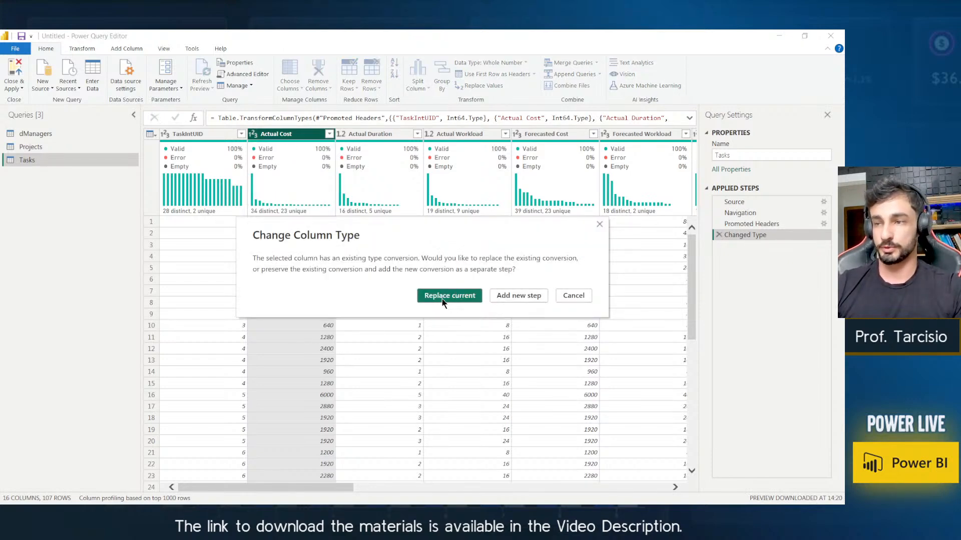
click(449, 296)
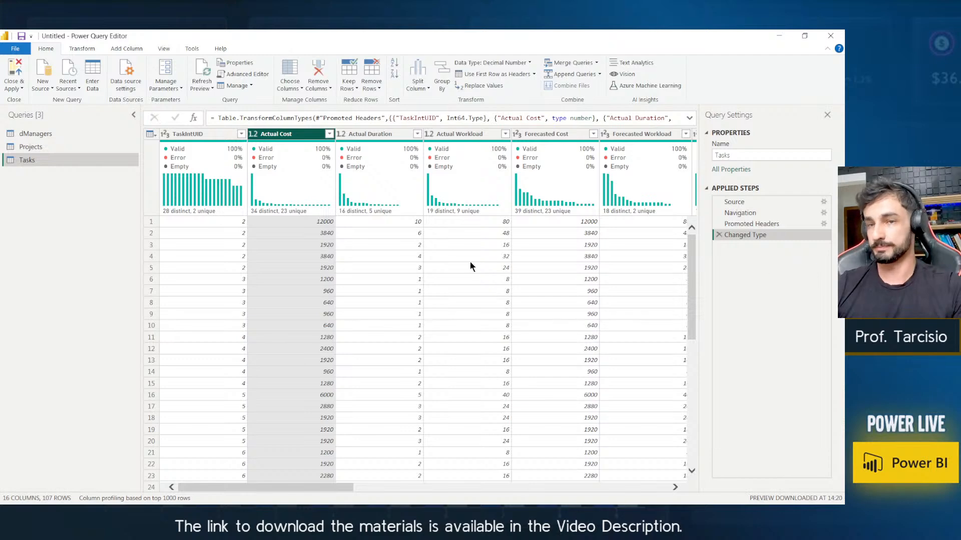
Check the Actual Duration and Actual Workload columns' types and set Forecasted Cost to Decimal Number, replacing the current conversion.
click(360, 134)
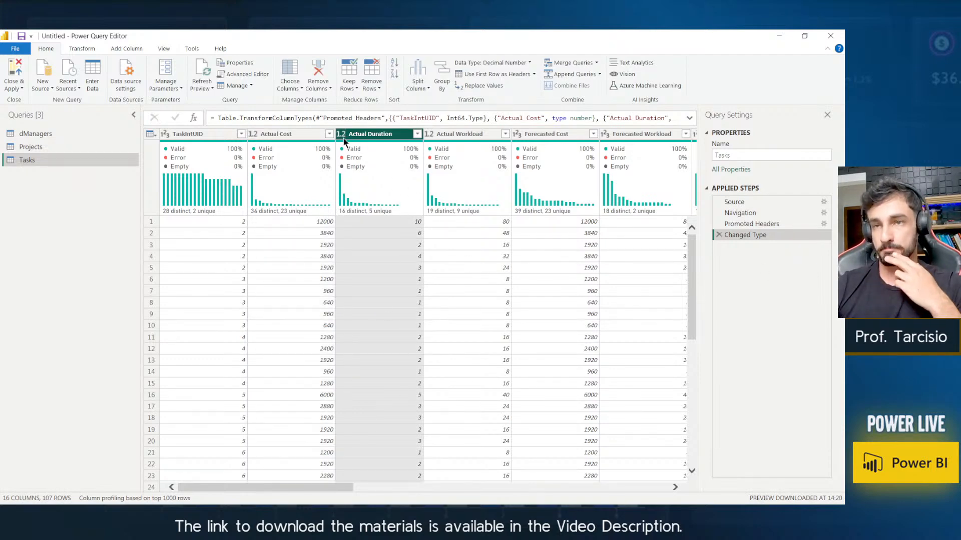
click(454, 135)
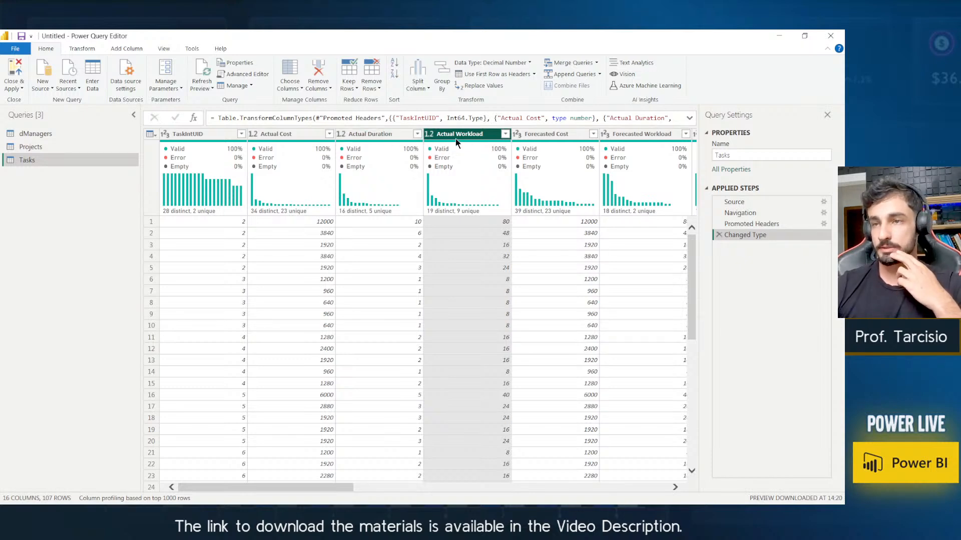
drag(347, 489, 440, 488)
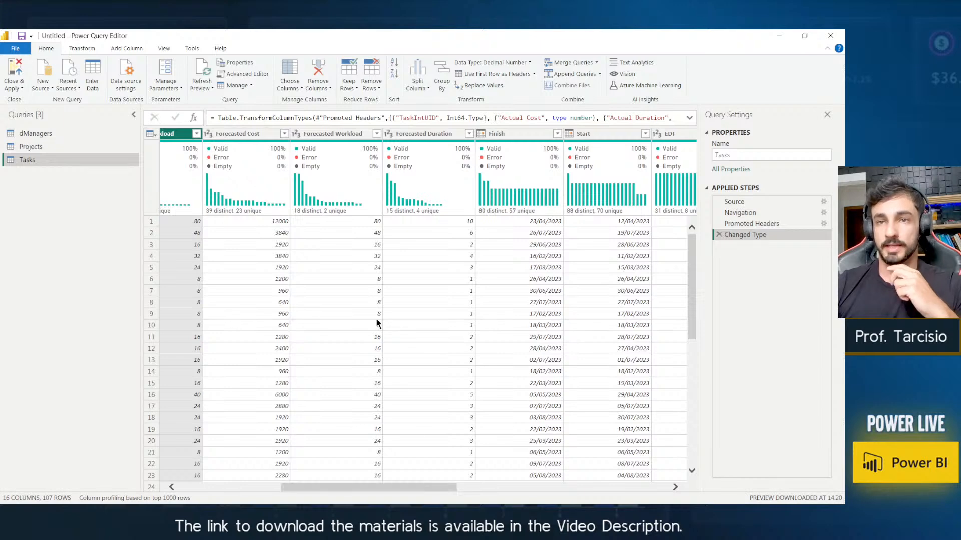
click(209, 135)
click(239, 146)
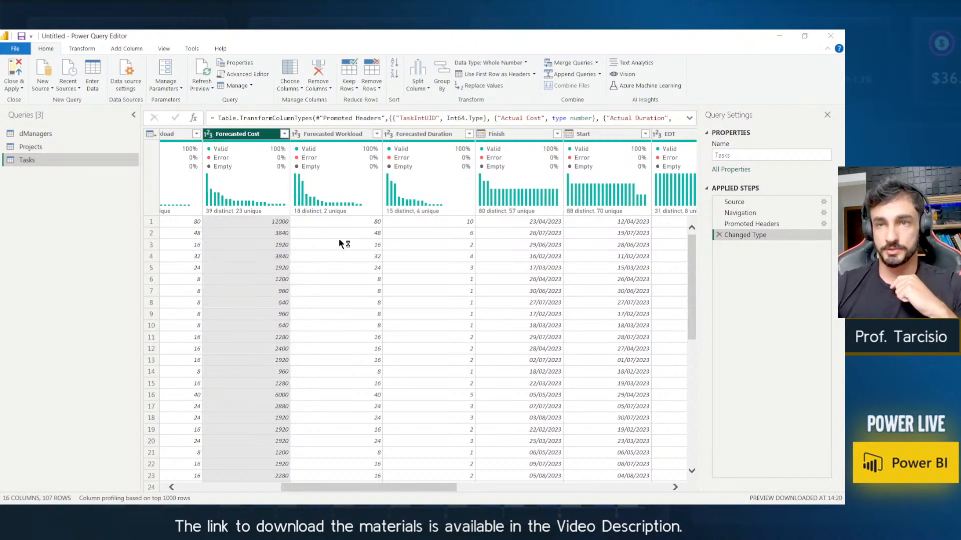
click(449, 294)
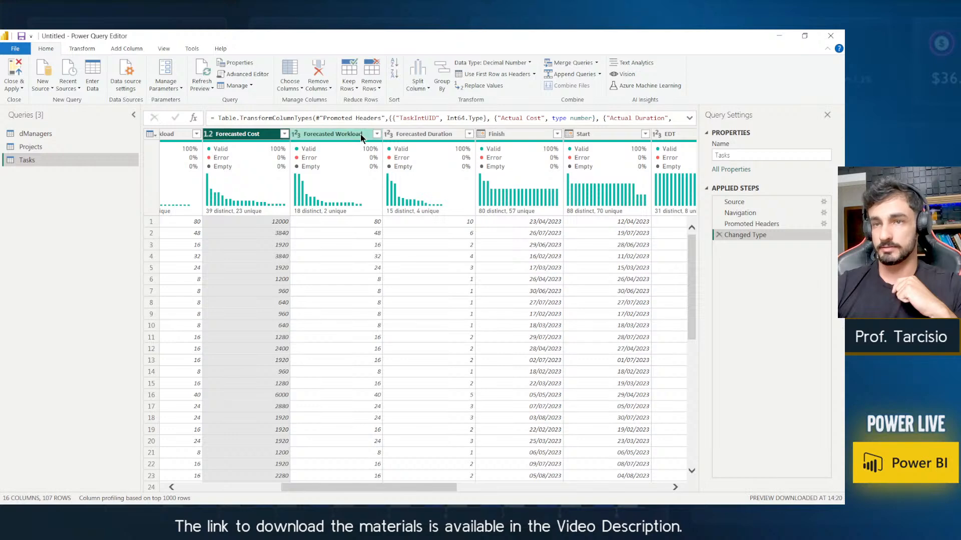
Set the Forecasted Workload and Forecasted Duration columns' data types to Decimal Number, replacing the current conversion for each.
click(296, 134)
click(314, 145)
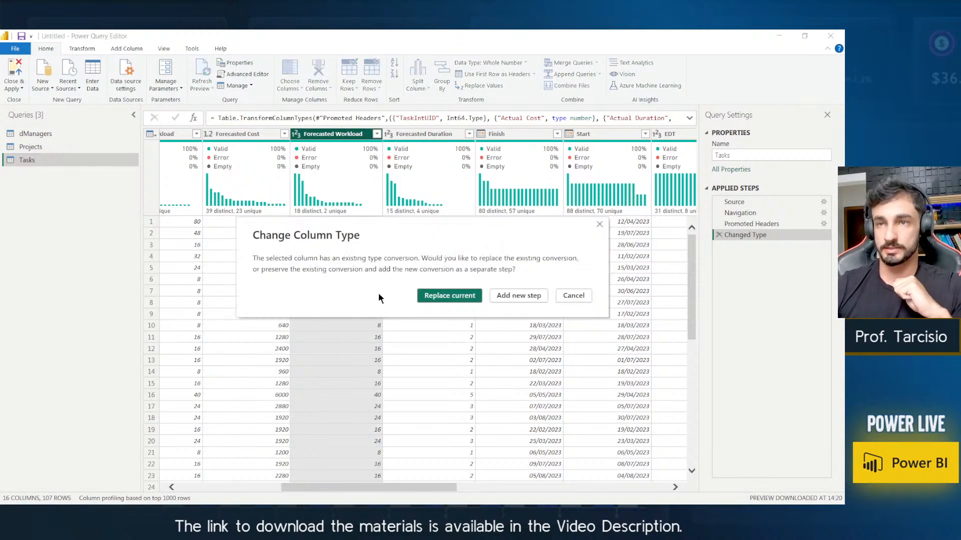
click(448, 296)
click(392, 135)
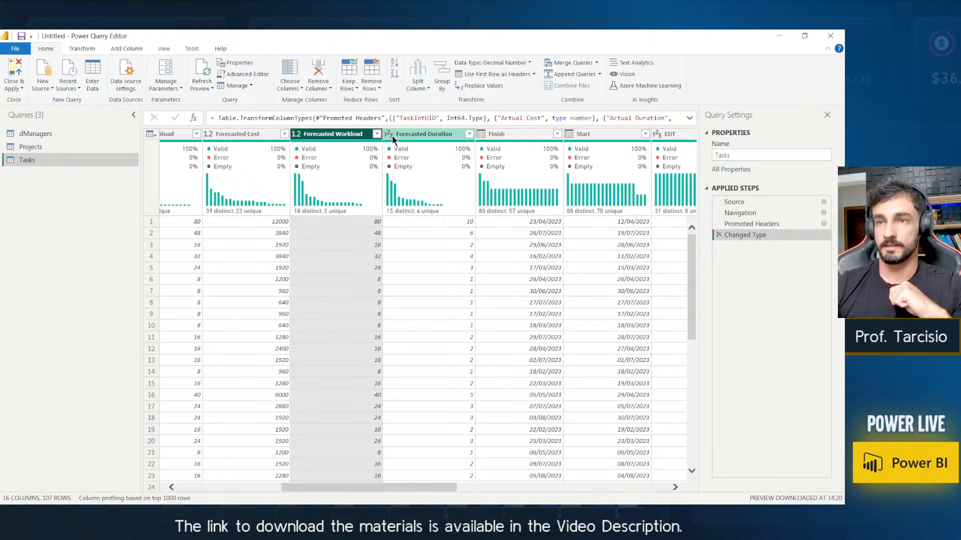
click(404, 148)
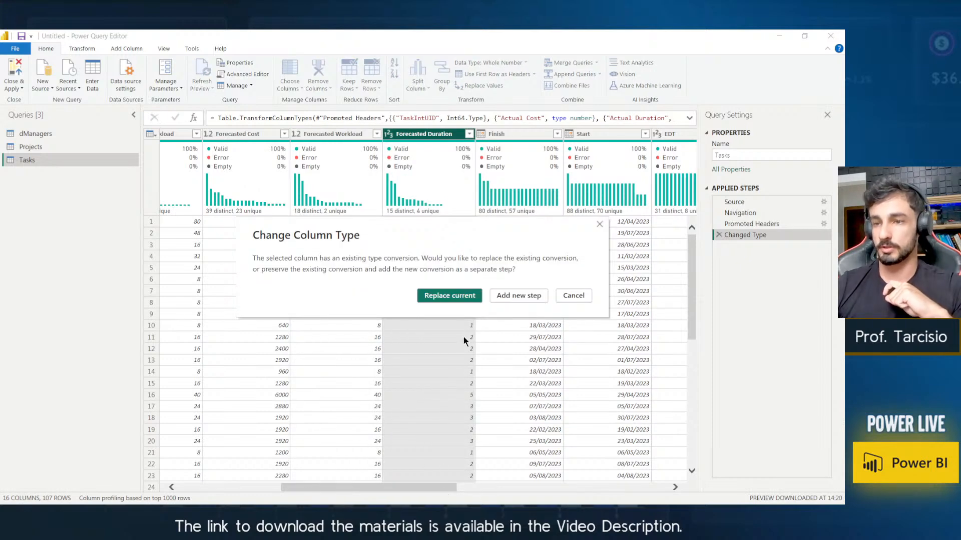
click(449, 296)
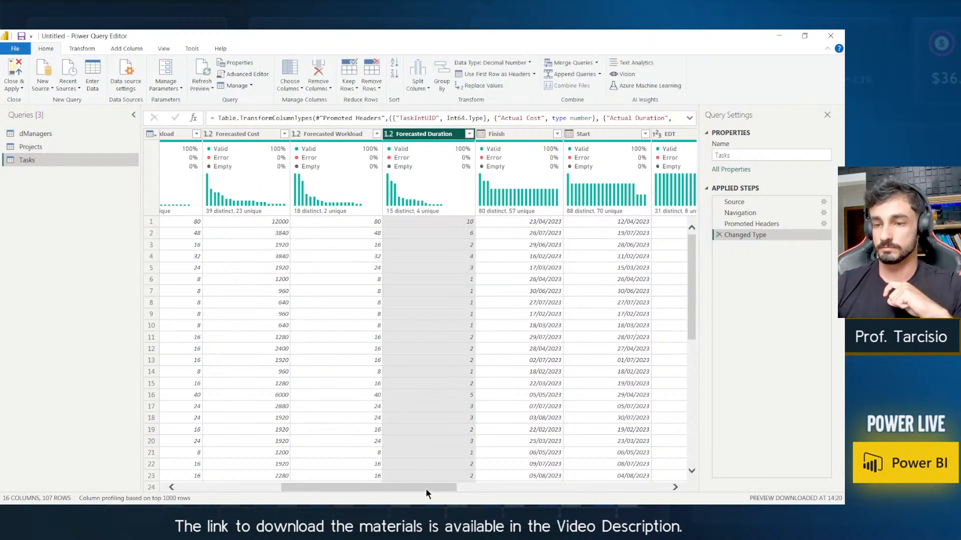
Examine the EDT column's values and available data types in the Tasks query, along with the Changed Type step's formula.
drag(428, 488, 503, 488)
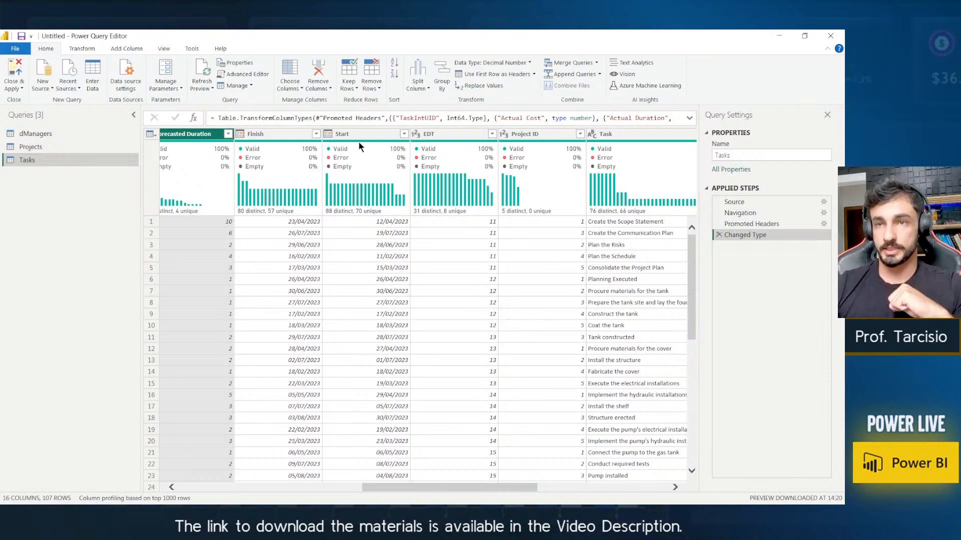
click(446, 136)
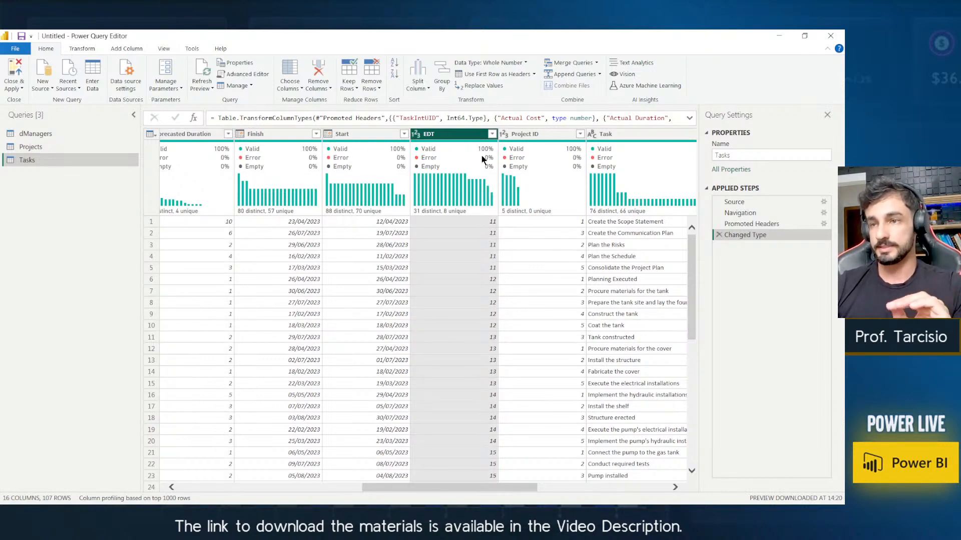
mouse_move(476, 153)
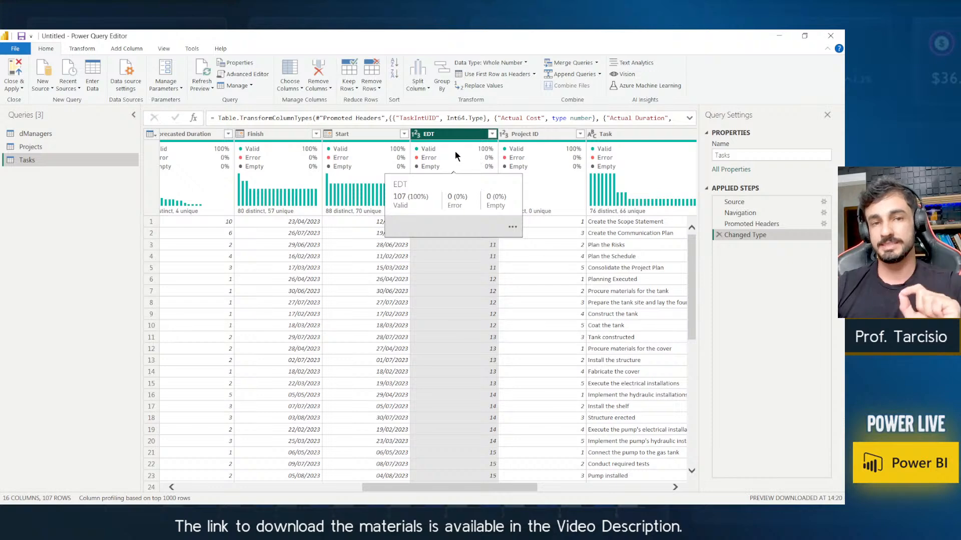
click(417, 136)
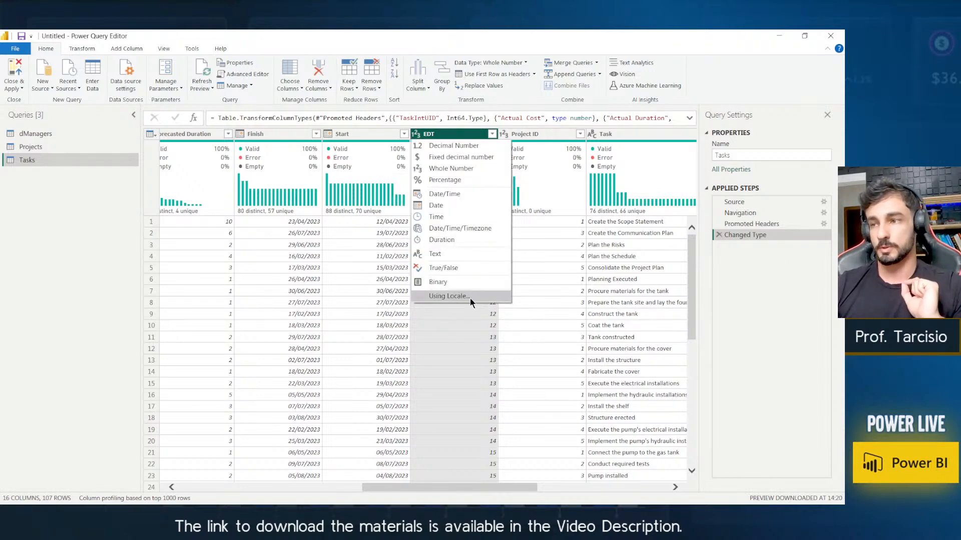
click(458, 327)
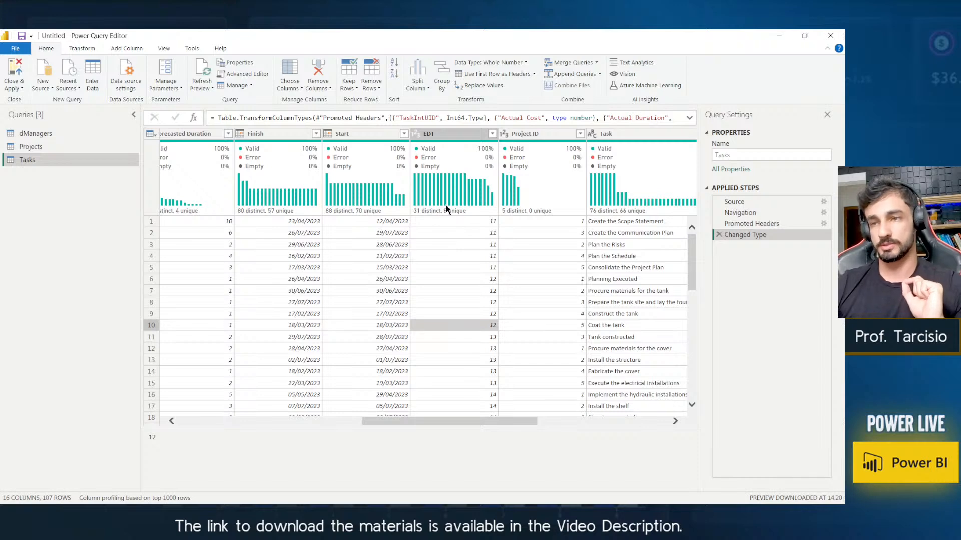
click(419, 134)
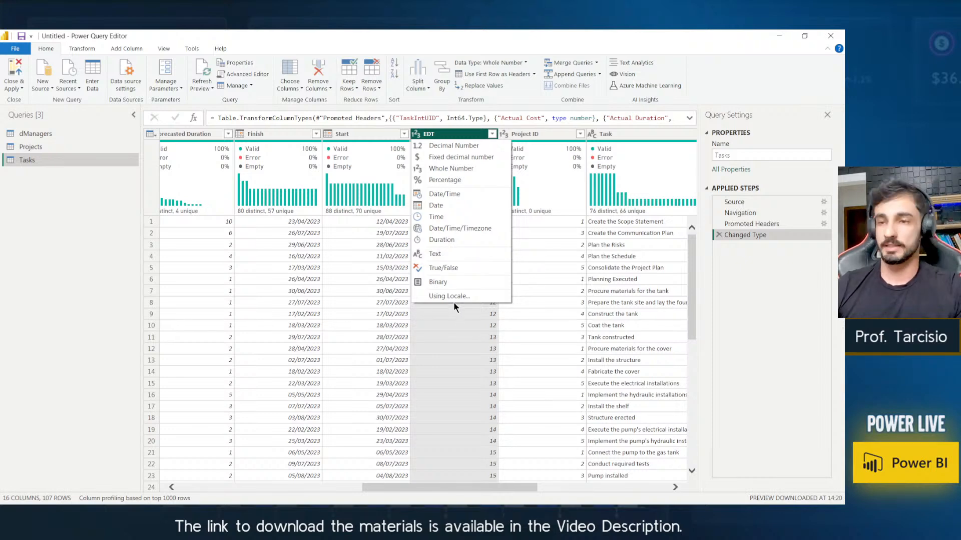
click(472, 340)
click(428, 134)
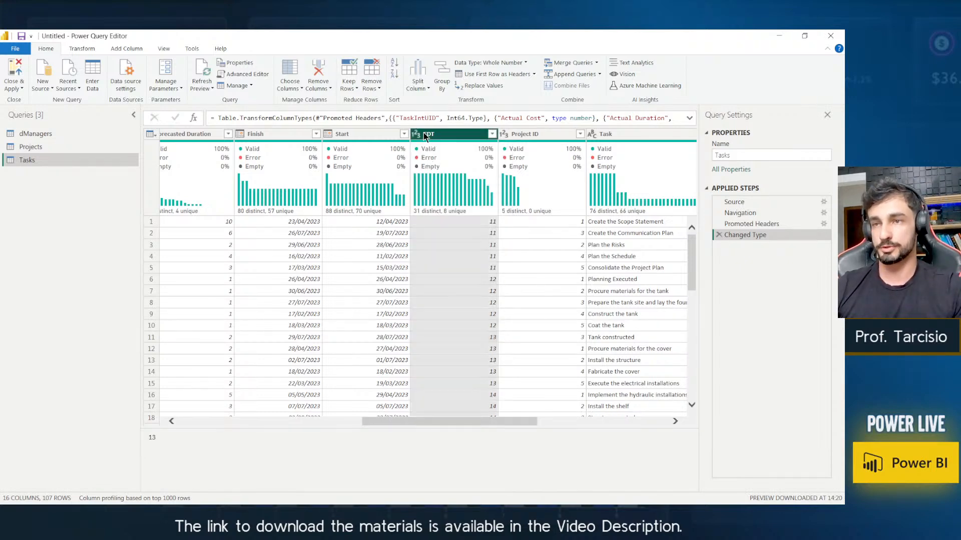
click(417, 134)
key(Escape)
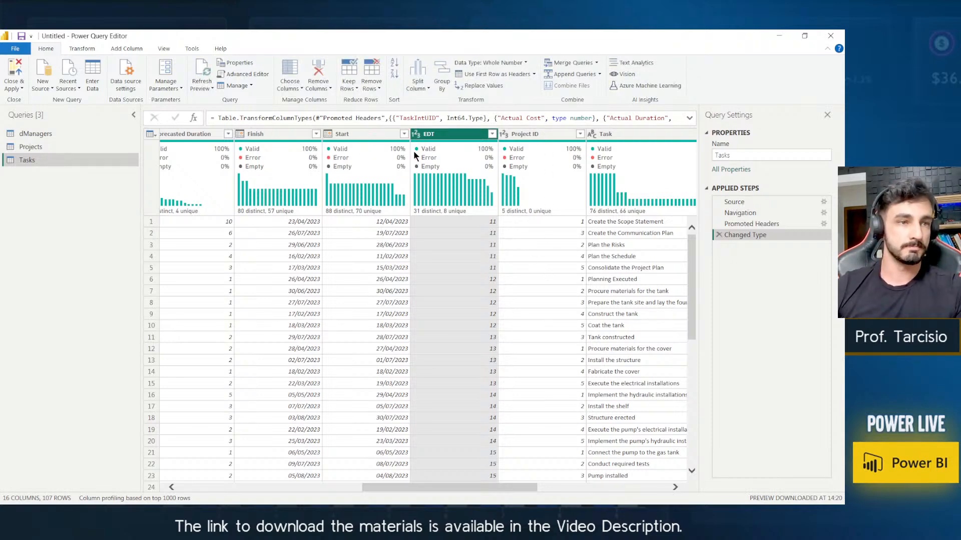
click(639, 122)
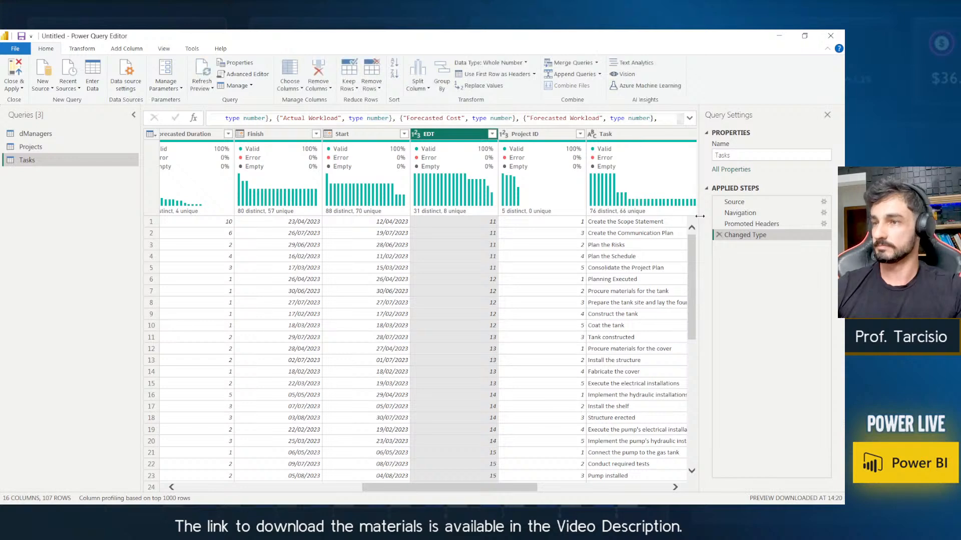
click(740, 212)
click(746, 235)
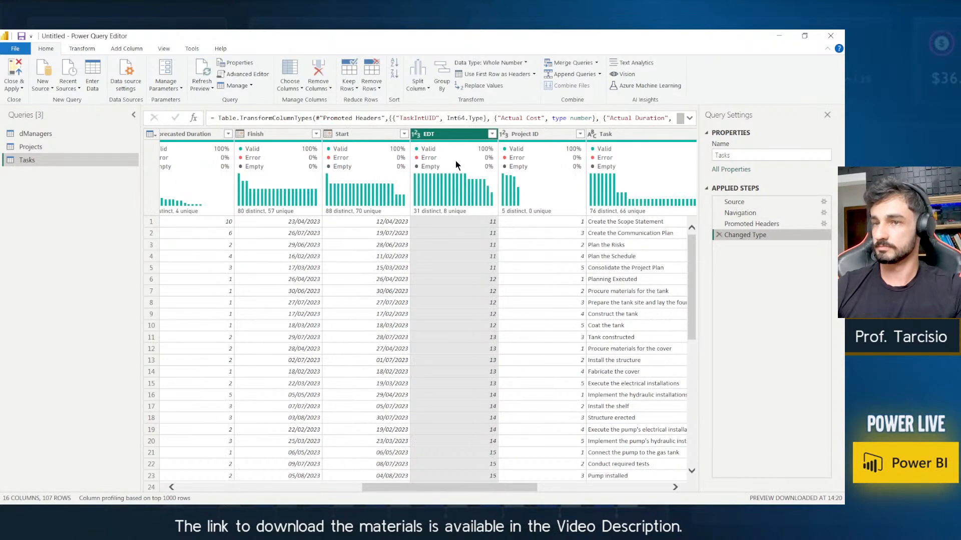
Convert the EDT column using locale, with data type Decimal Number and locale English (United States).
click(416, 135)
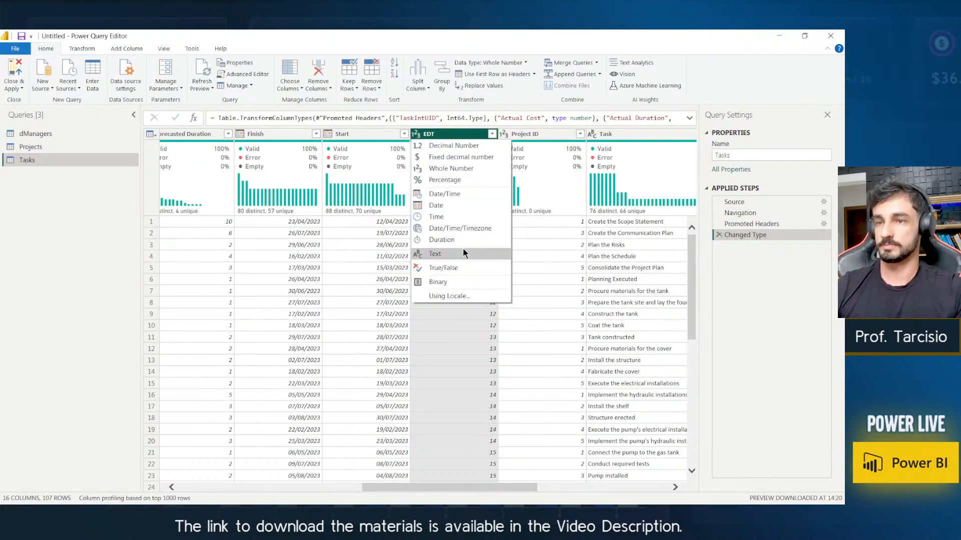
click(464, 295)
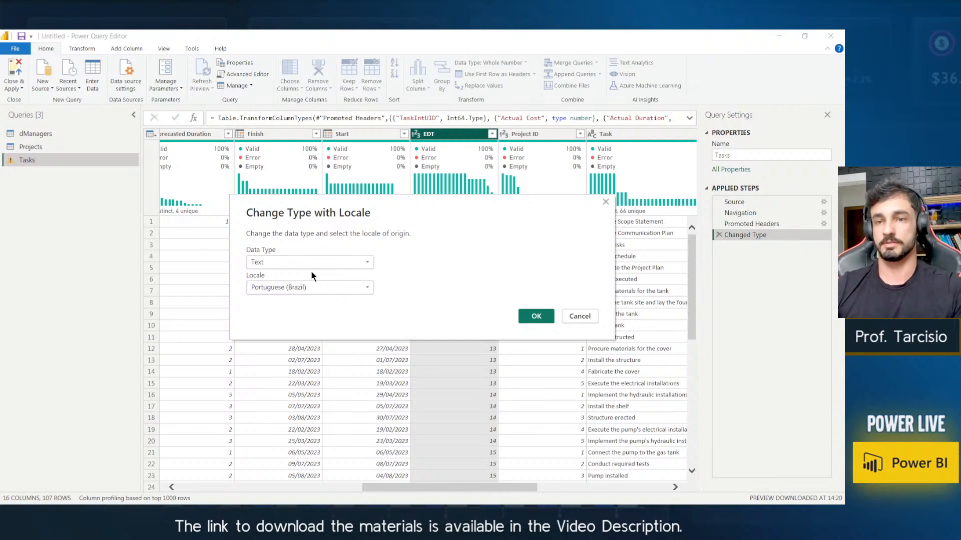
click(300, 262)
click(296, 273)
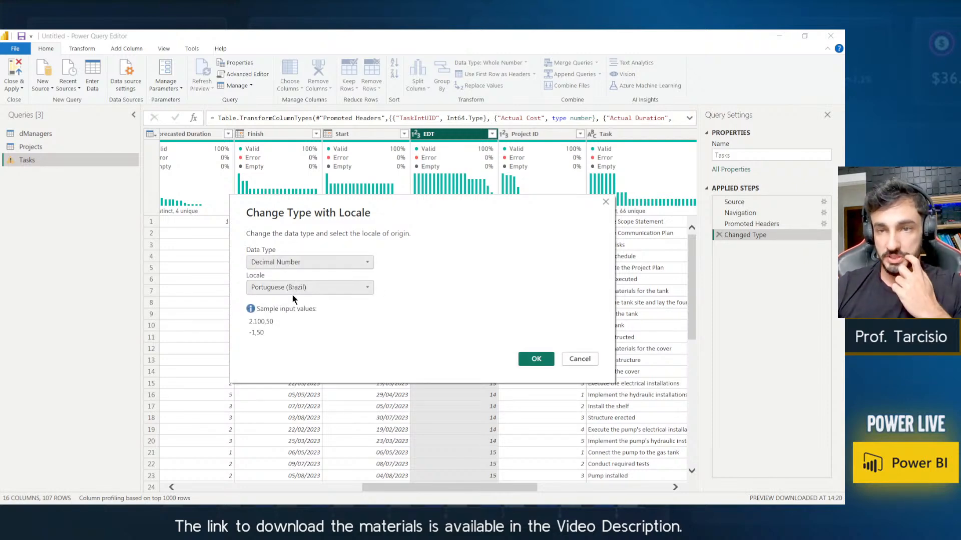
click(293, 293)
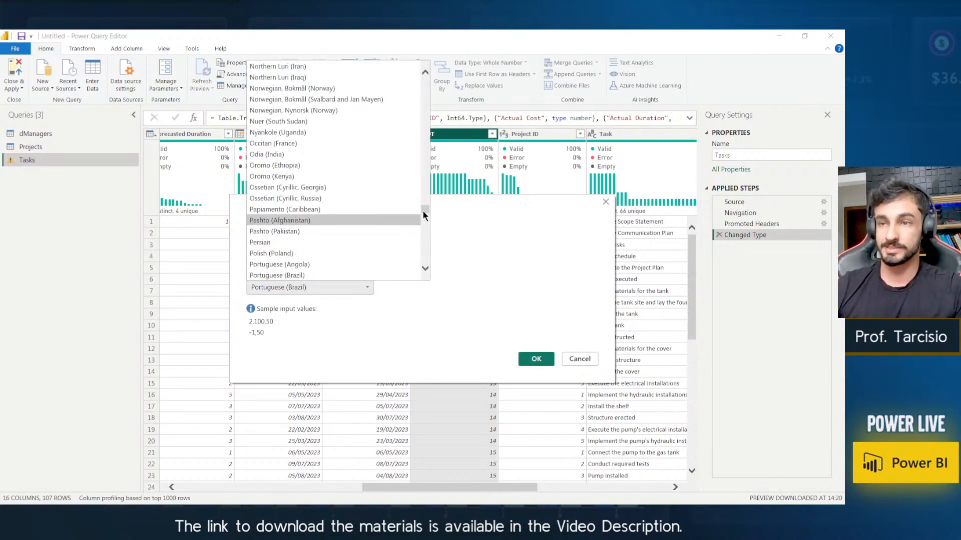
mouse_move(423, 211)
mouse_down()
mouse_move(419, 248)
mouse_move(419, 212)
mouse_up()
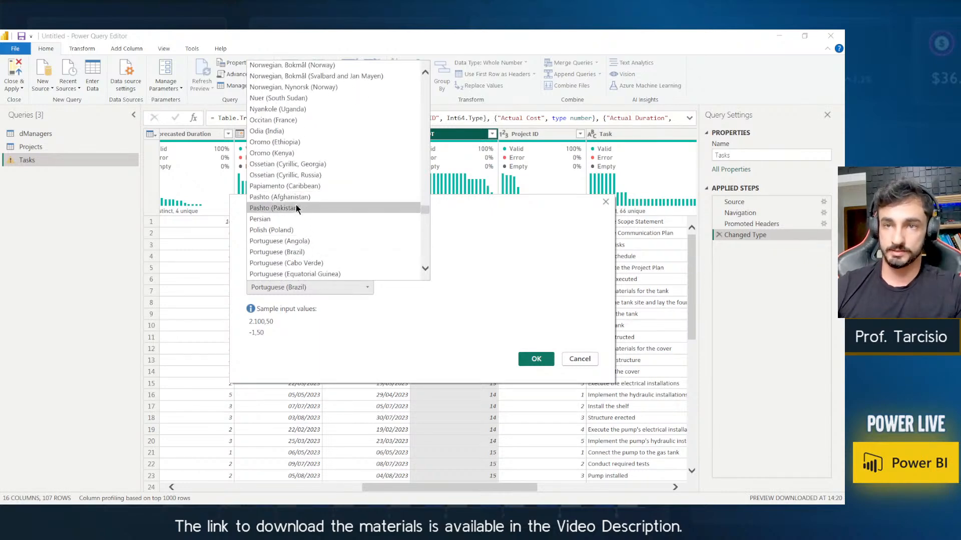
key(e)
scroll(306, 232, down, 6)
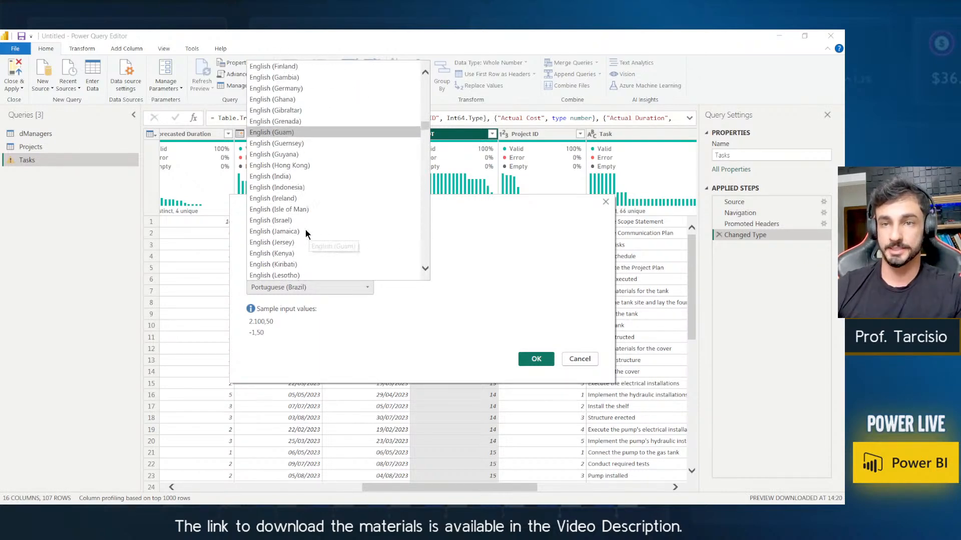
scroll(306, 229, down, 20)
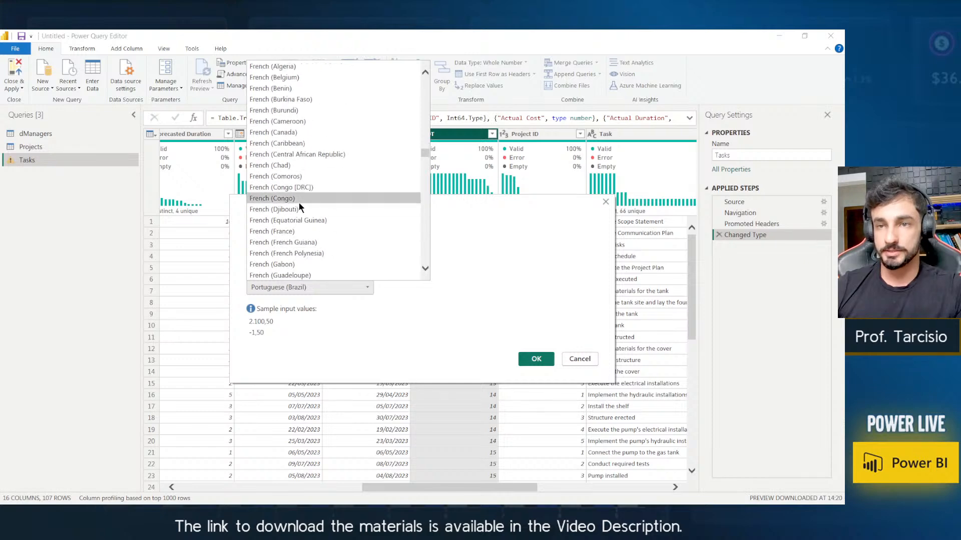
scroll(301, 205, up, 8)
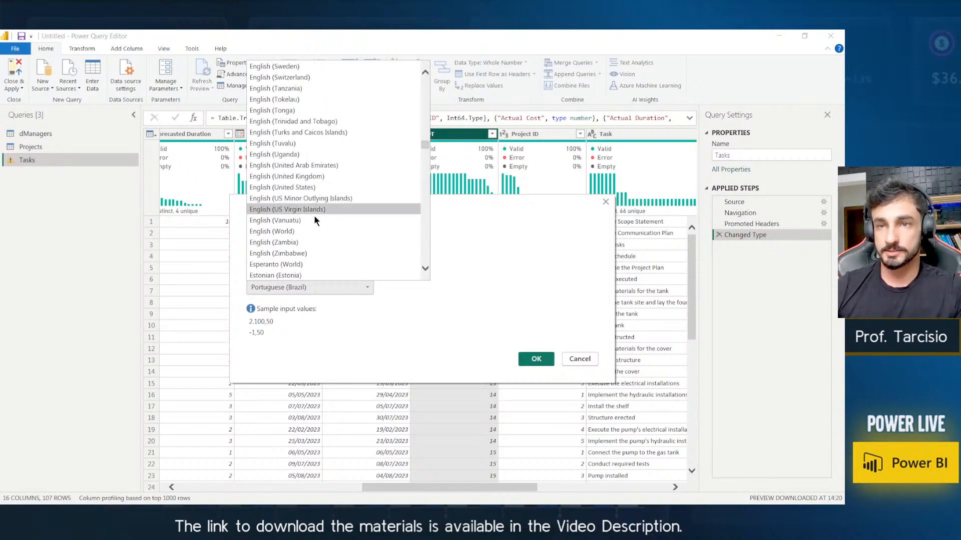
click(298, 187)
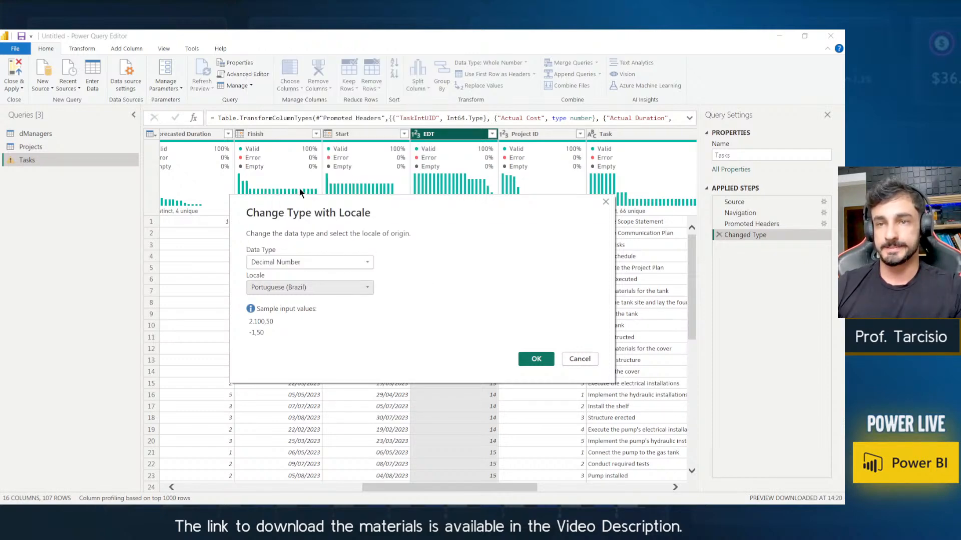
click(528, 360)
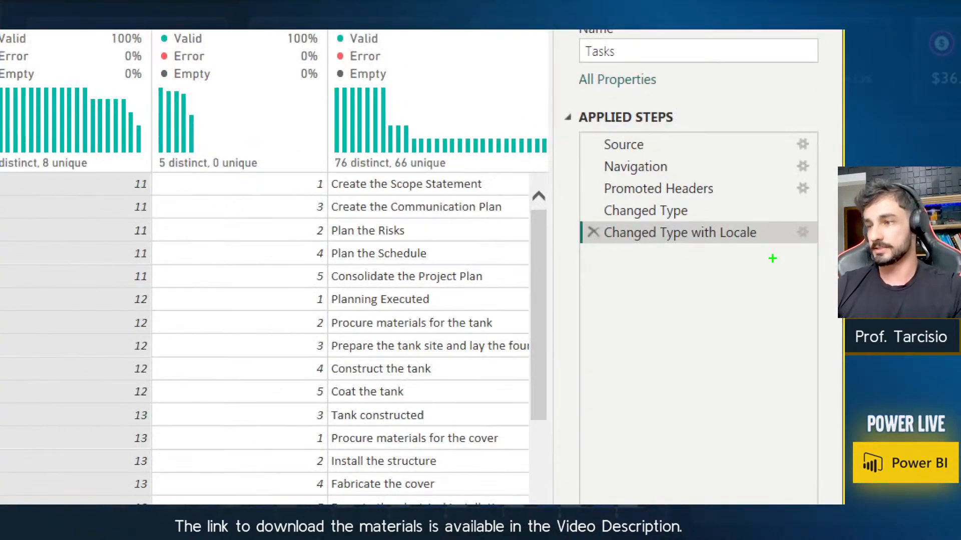
Move the Changed Type with Locale step before Changed Type and compare the EDT column at both steps.
mouse_move(772, 258)
mouse_down()
mouse_move(543, 209)
mouse_move(557, 216)
mouse_up()
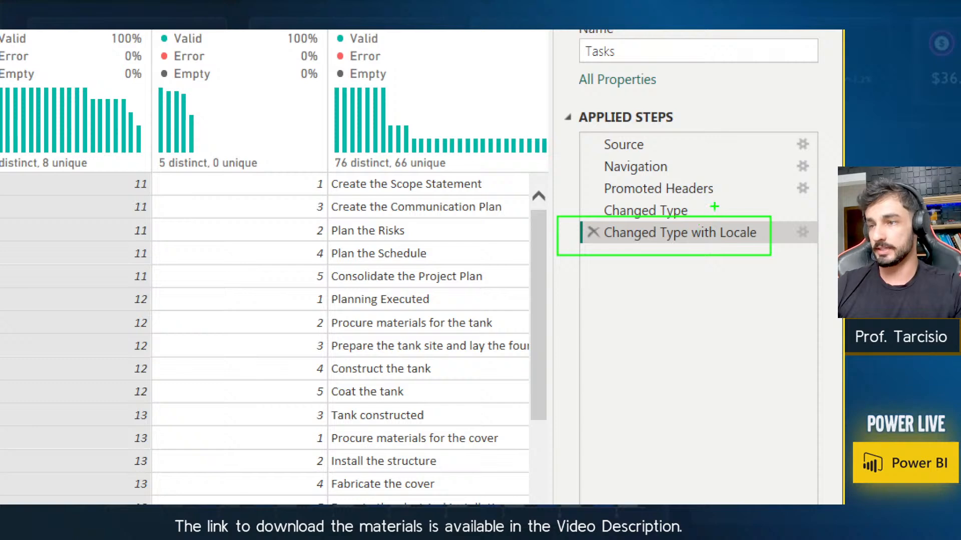
mouse_move(714, 205)
mouse_down()
mouse_move(645, 234)
mouse_move(696, 202)
mouse_up()
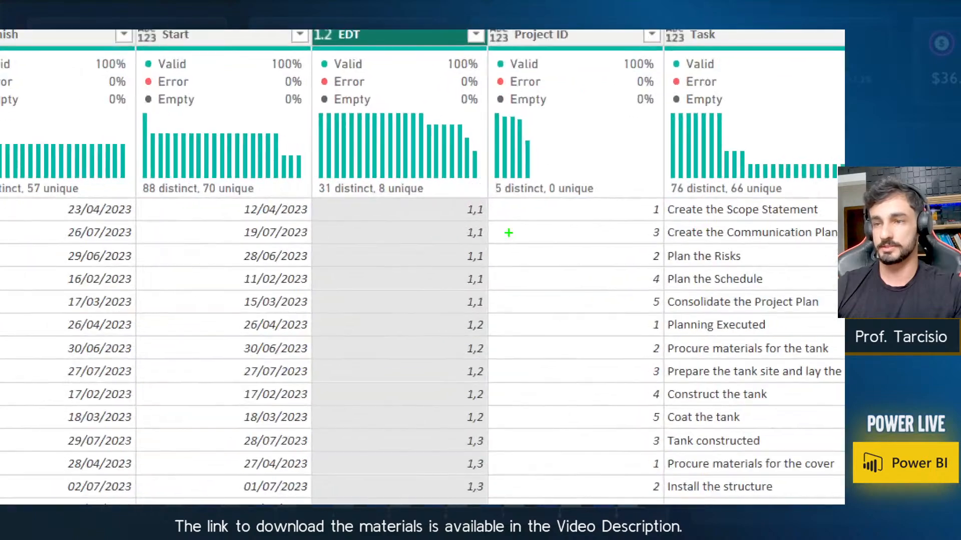
mouse_move(508, 232)
mouse_down()
mouse_move(457, 198)
mouse_move(461, 189)
mouse_up()
key(Escape)
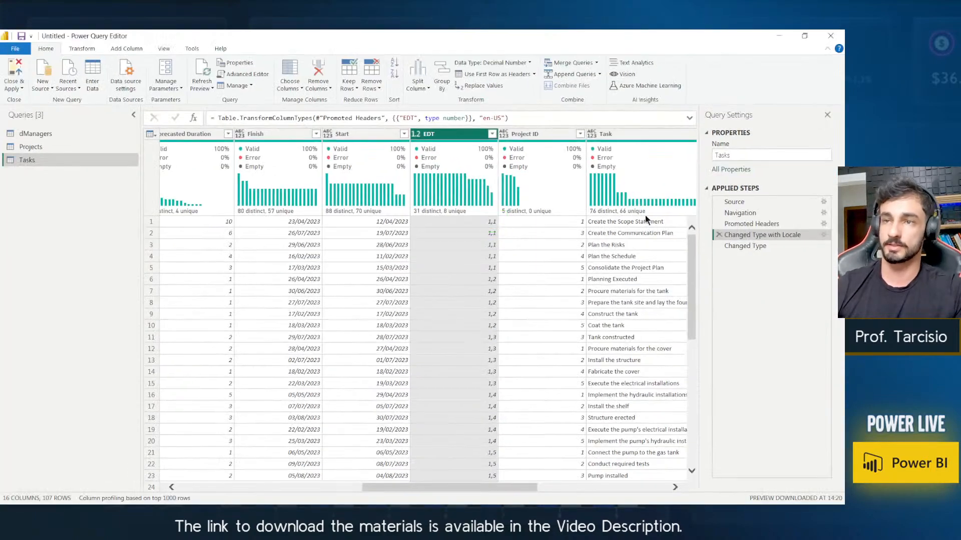
click(758, 246)
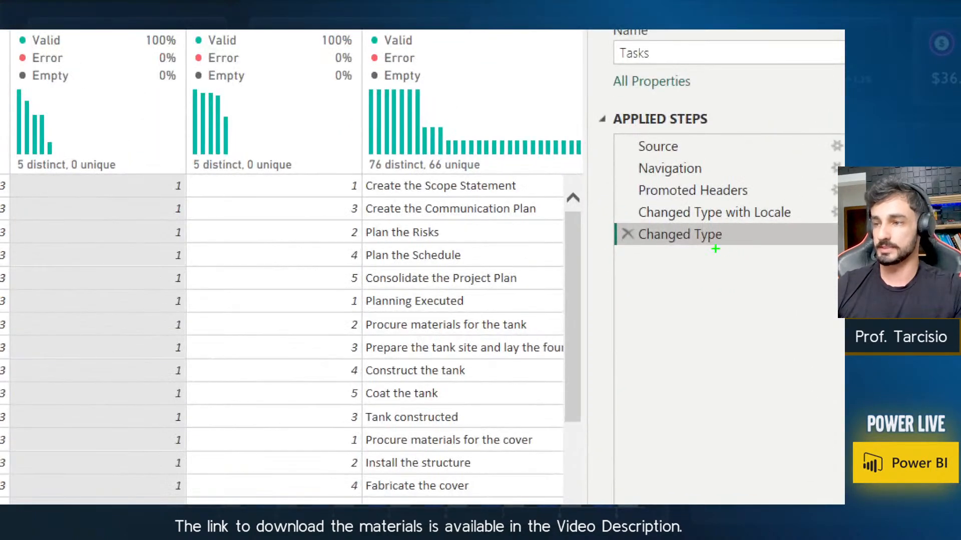
mouse_move(752, 253)
mouse_down()
mouse_move(669, 248)
mouse_move(643, 228)
mouse_up()
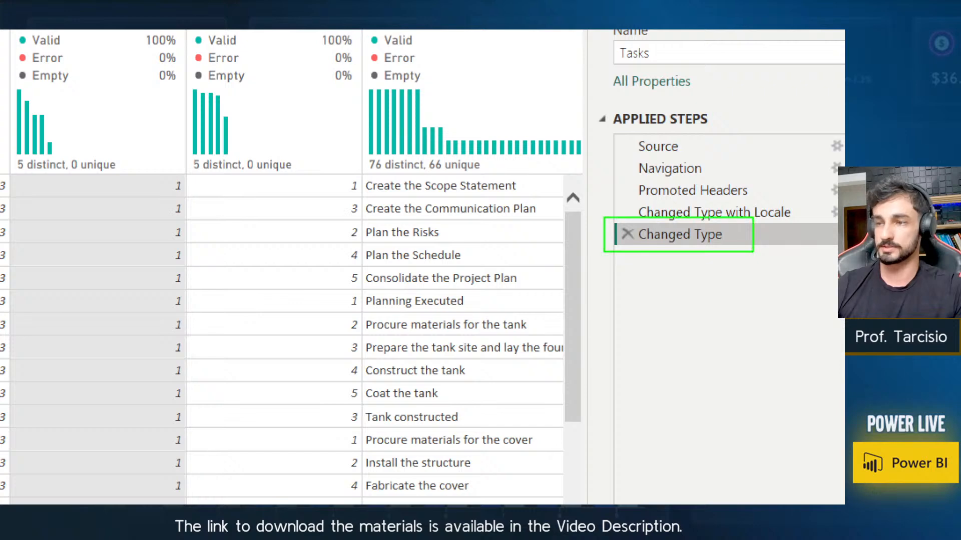
key(Escape)
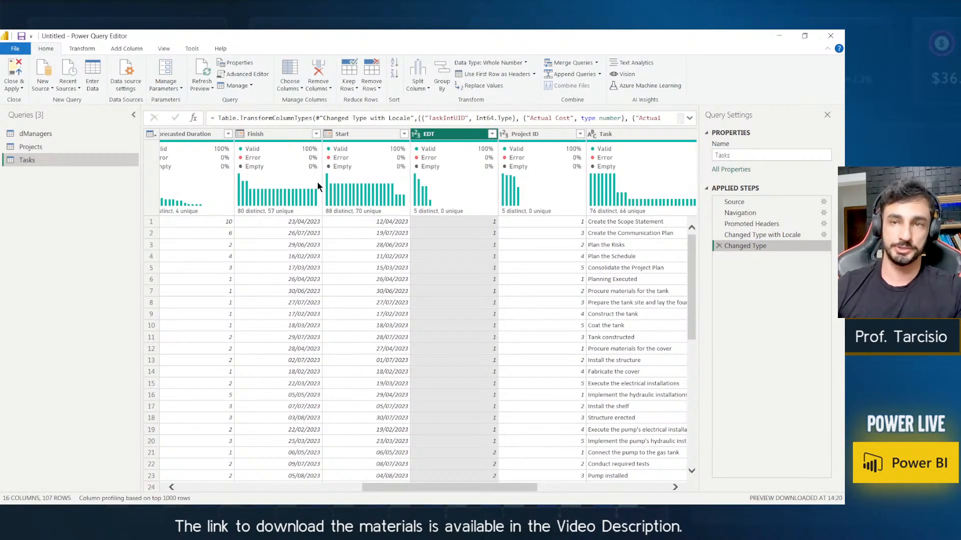
Set the Baseline Cost column's data type to Decimal Number in the Tasks query, replacing the current conversion.
click(547, 135)
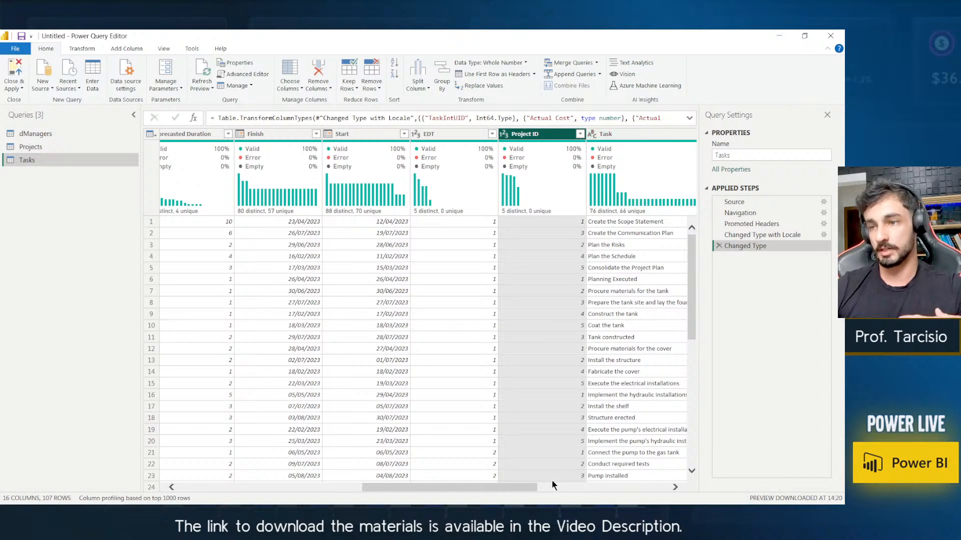
drag(518, 488, 641, 482)
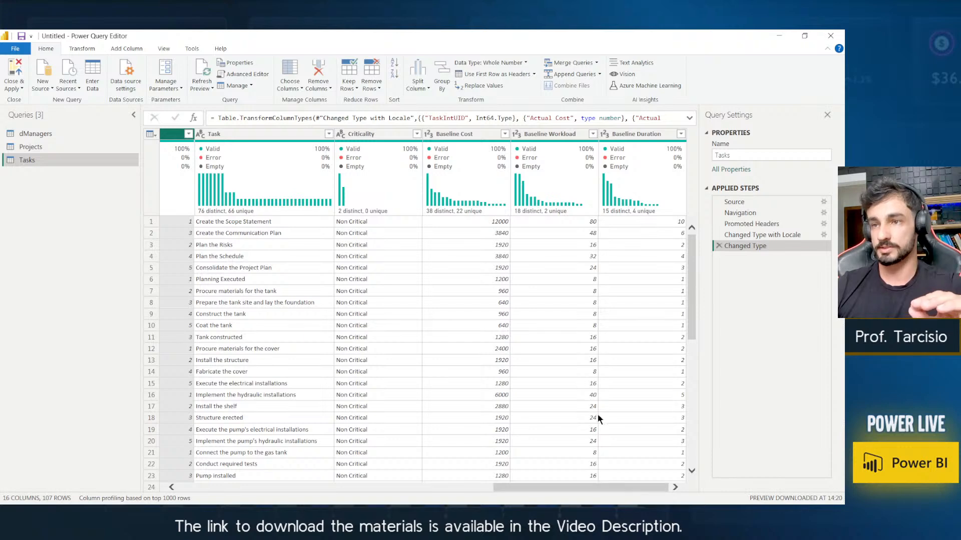
click(428, 134)
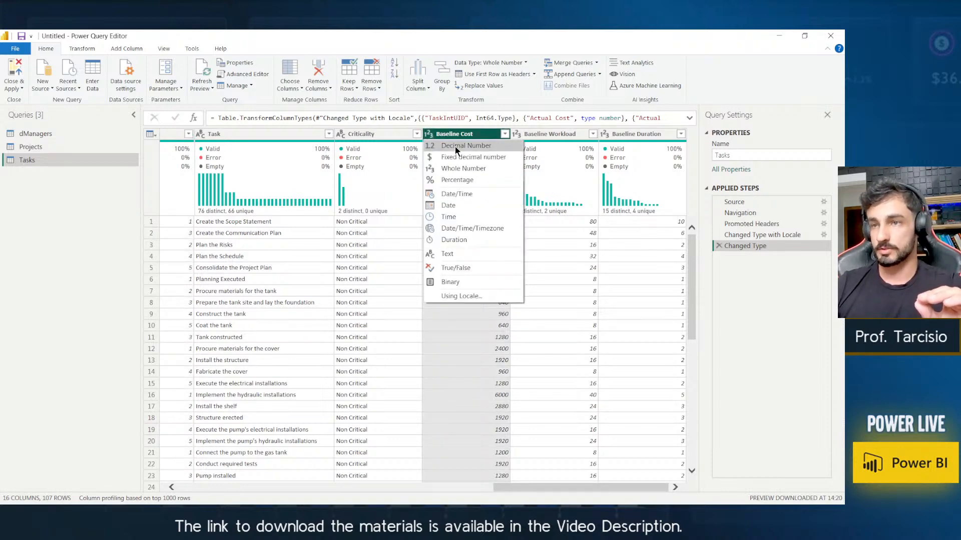
click(456, 145)
click(474, 296)
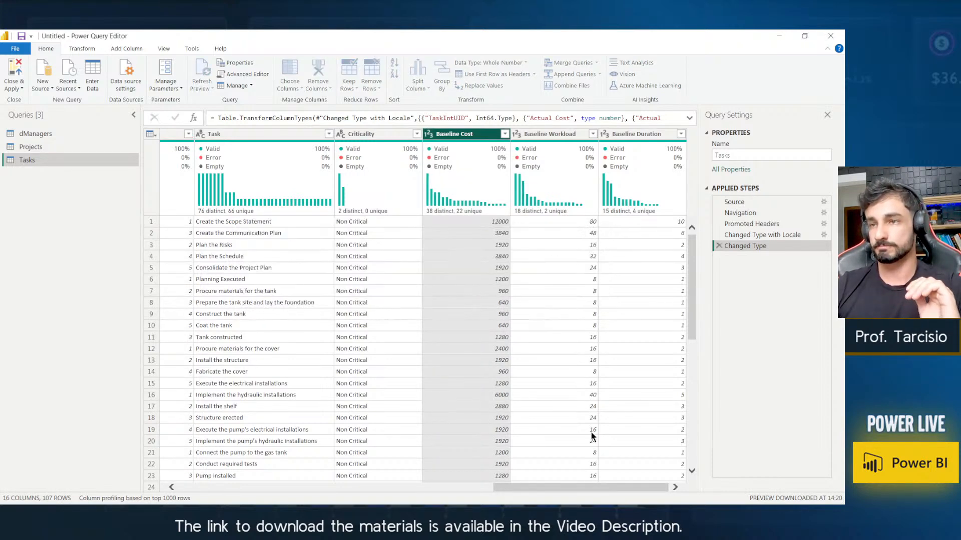
Set the Baseline Workload and Baseline Duration columns' data types to Decimal Number, replacing the current conversion for each.
click(529, 134)
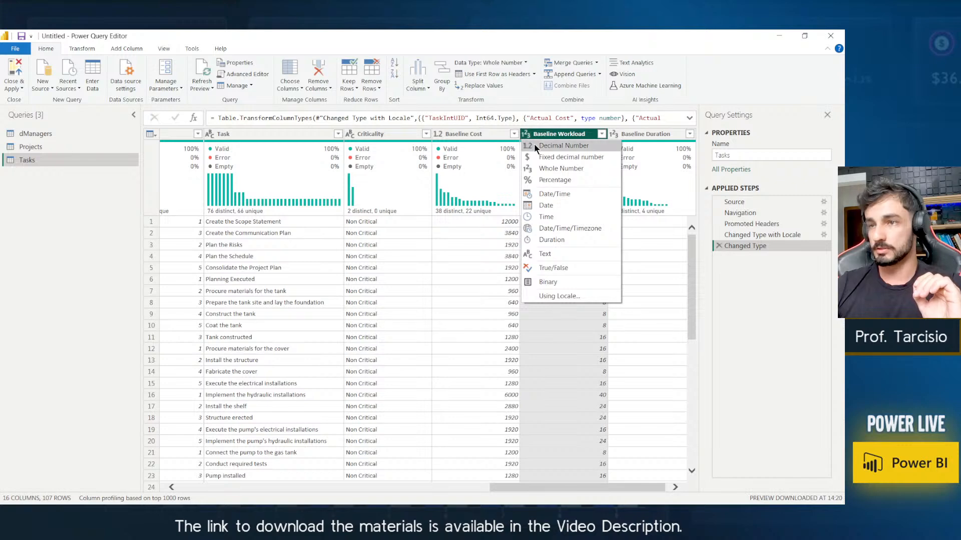
click(534, 145)
click(449, 296)
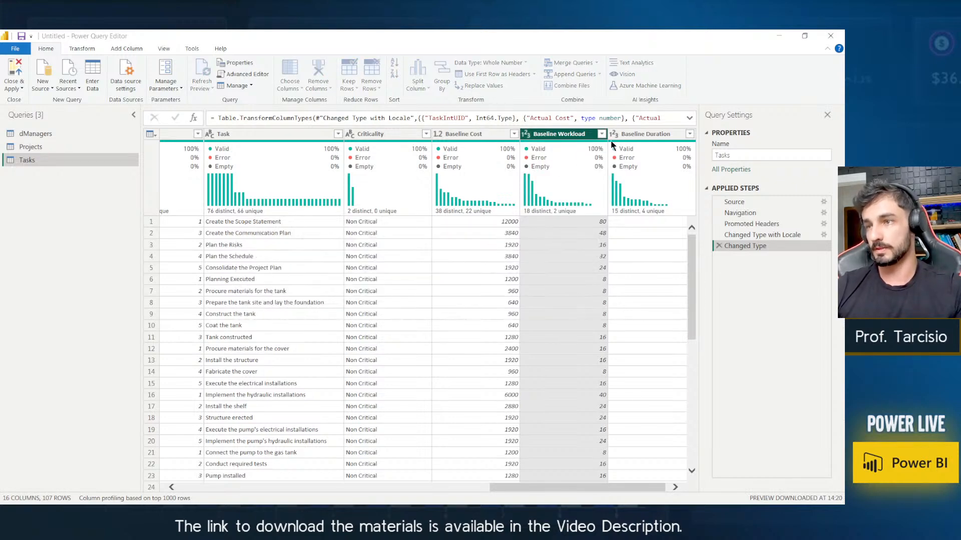
click(617, 135)
click(603, 135)
click(617, 147)
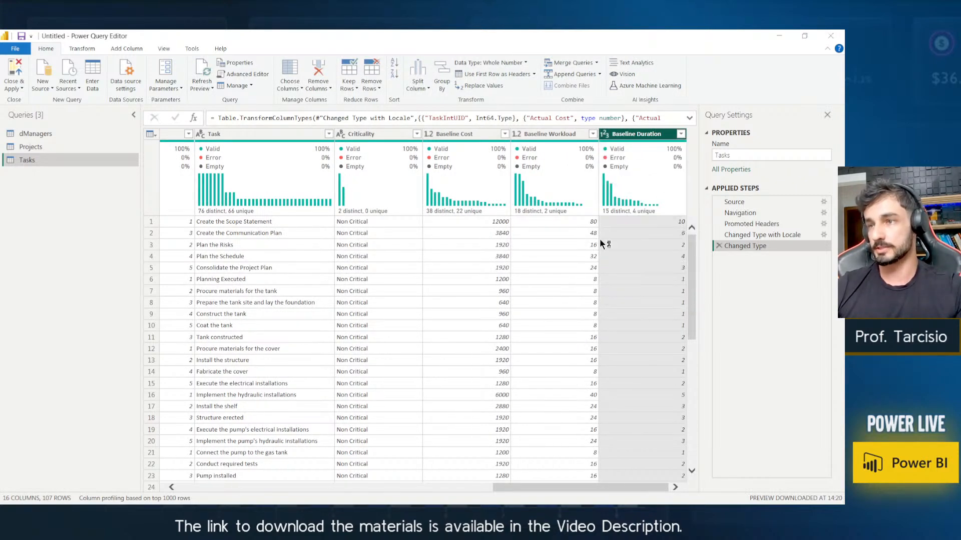
click(468, 296)
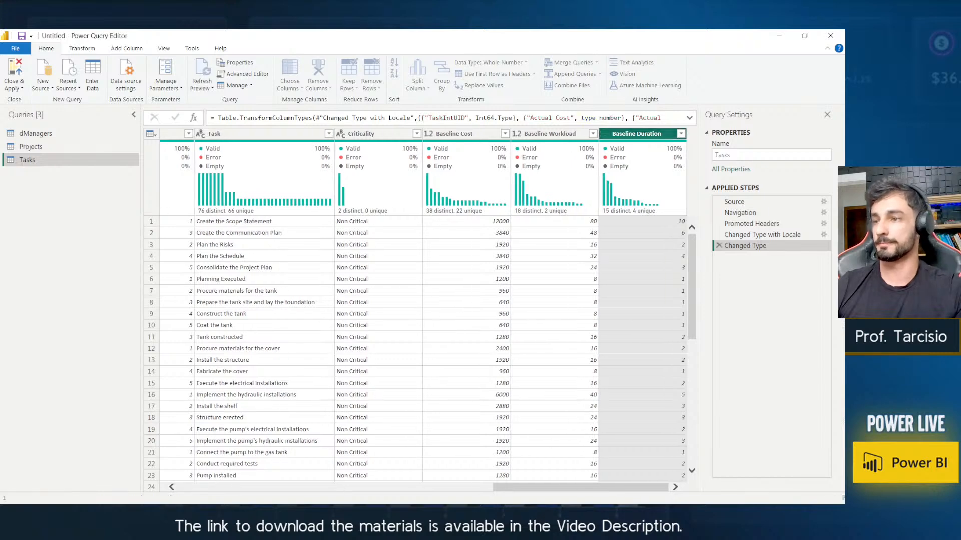
Rename the Tasks query to fTasks.
drag(599, 486, 256, 482)
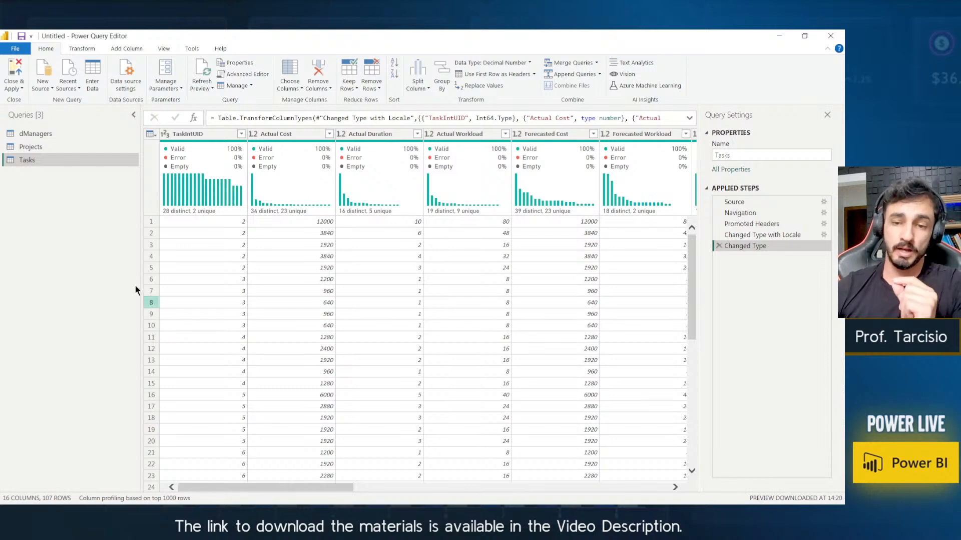
double_click(34, 160)
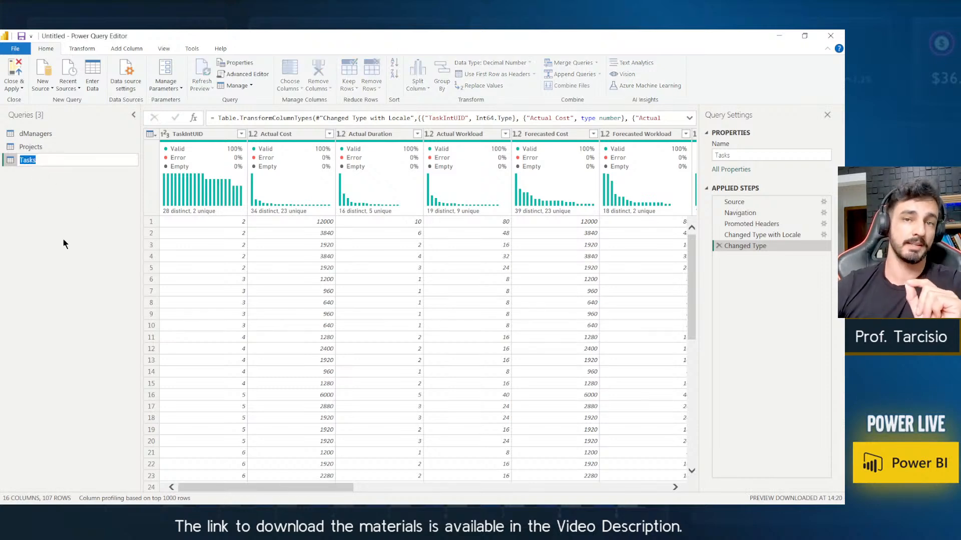
key(Home)
text(f)
key(Return)
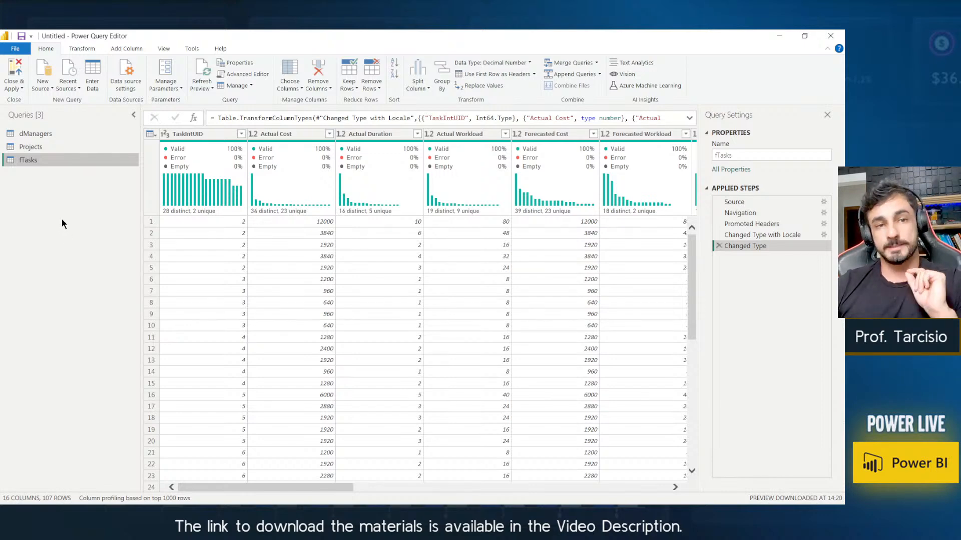
Rename the Projects query to dProjects.
click(48, 146)
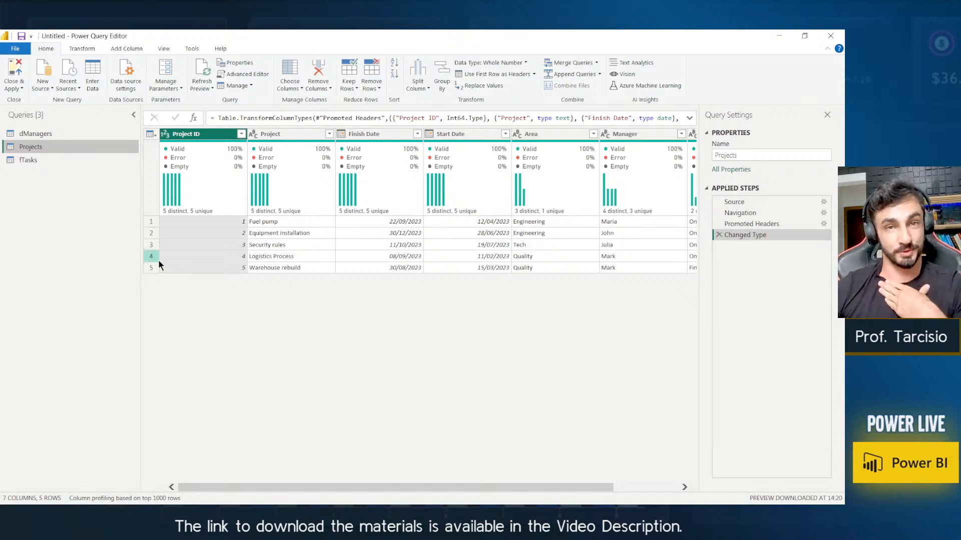
double_click(50, 147)
key(Home)
text(d)
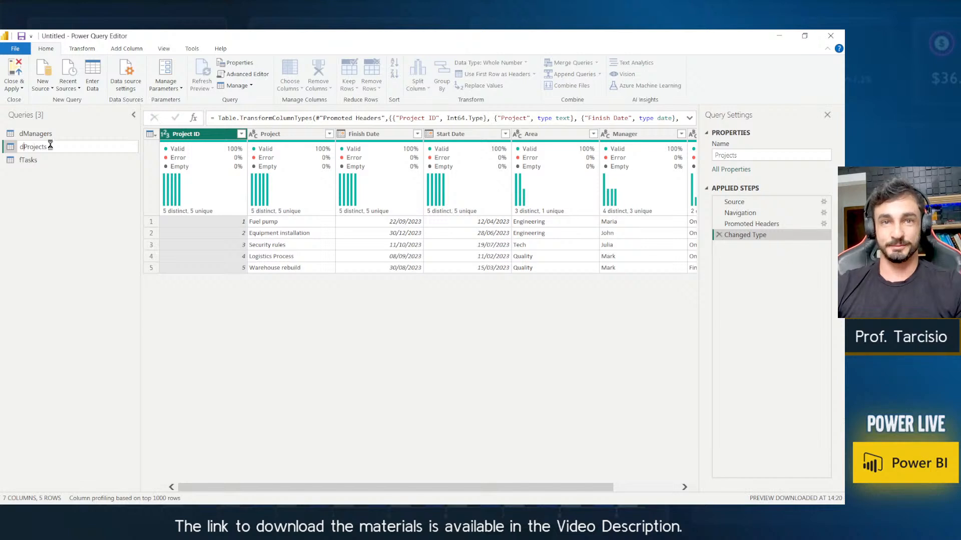
key(Return)
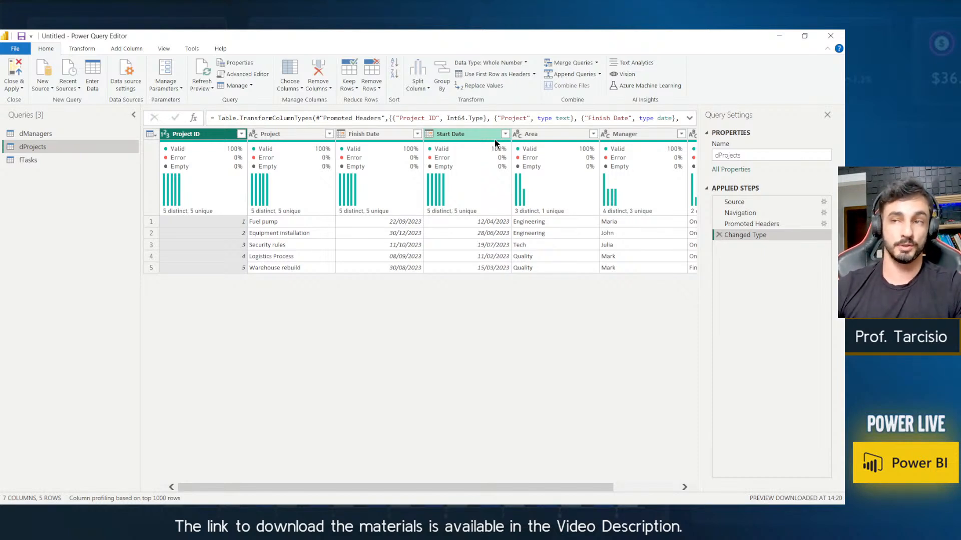
Examine the Finish Date and Start Date columns in dProjects and compare that table with fTasks.
click(387, 139)
click(450, 135)
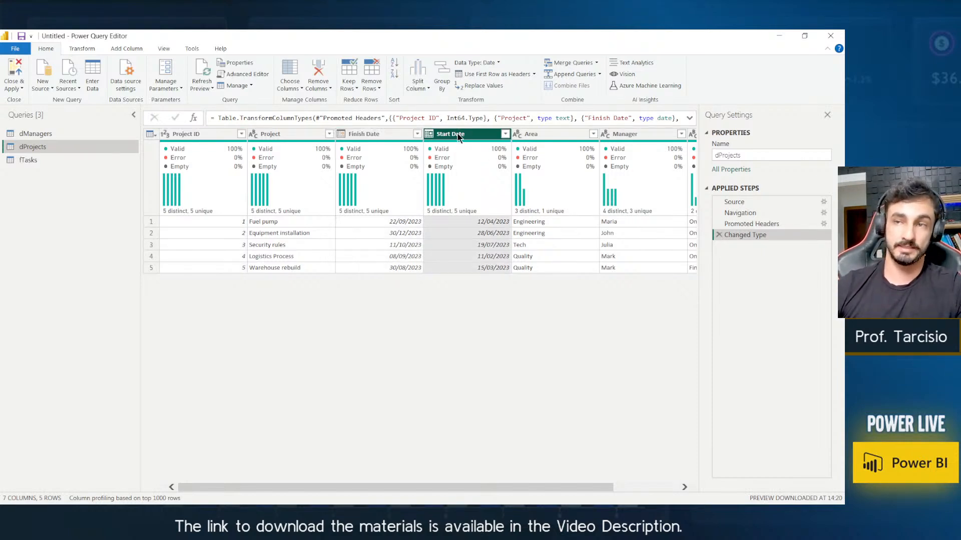
click(397, 134)
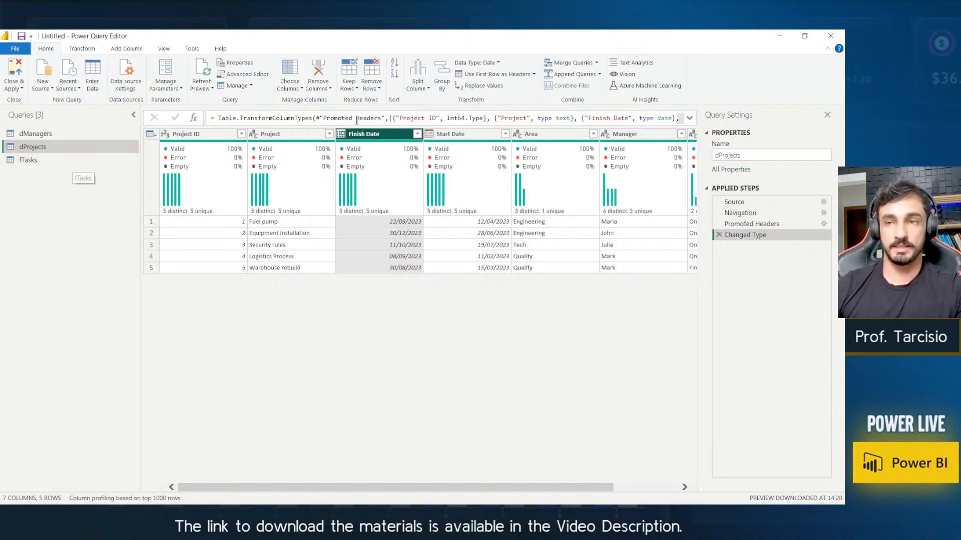
mouse_move(372, 167)
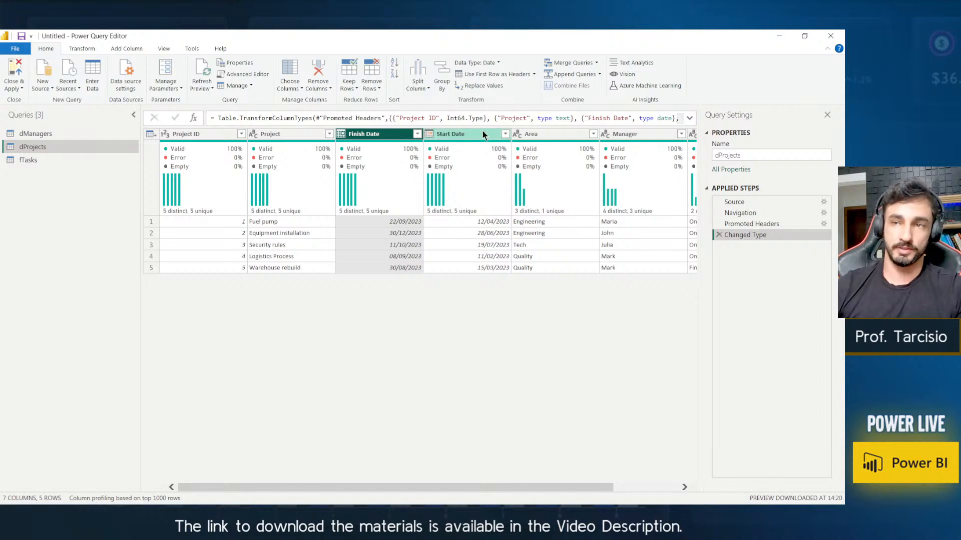
click(65, 159)
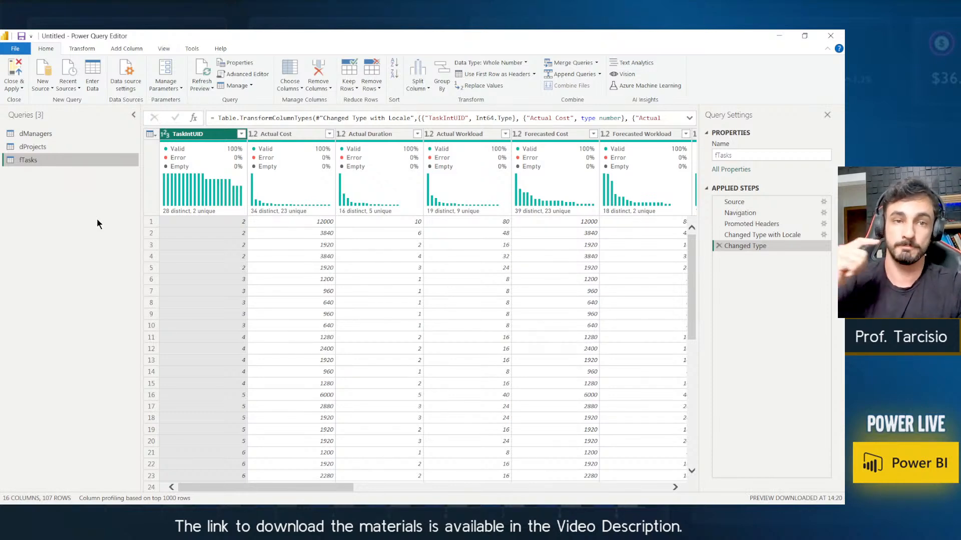
click(35, 153)
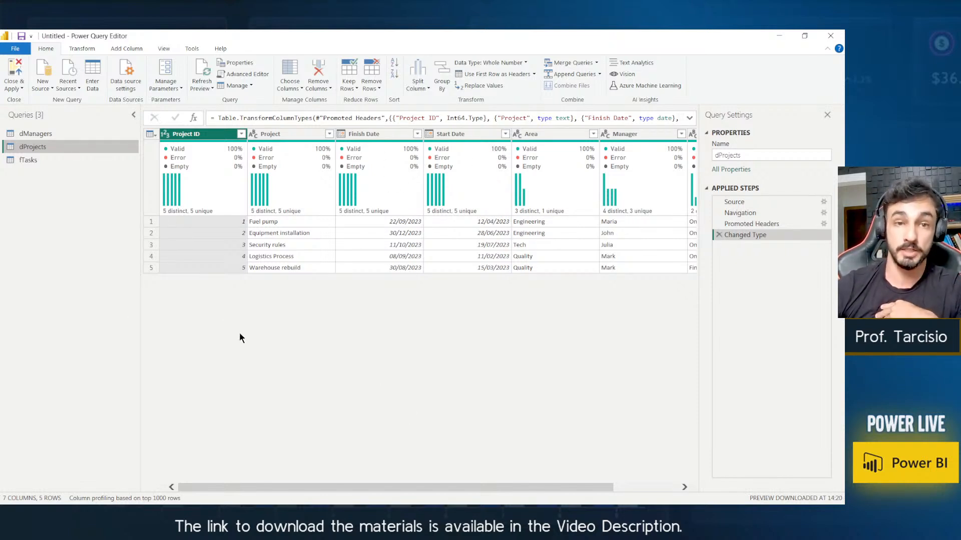
Apply the query changes to load dManagers, dProjects and fTasks, and open the data model diagram.
drag(500, 488, 300, 498)
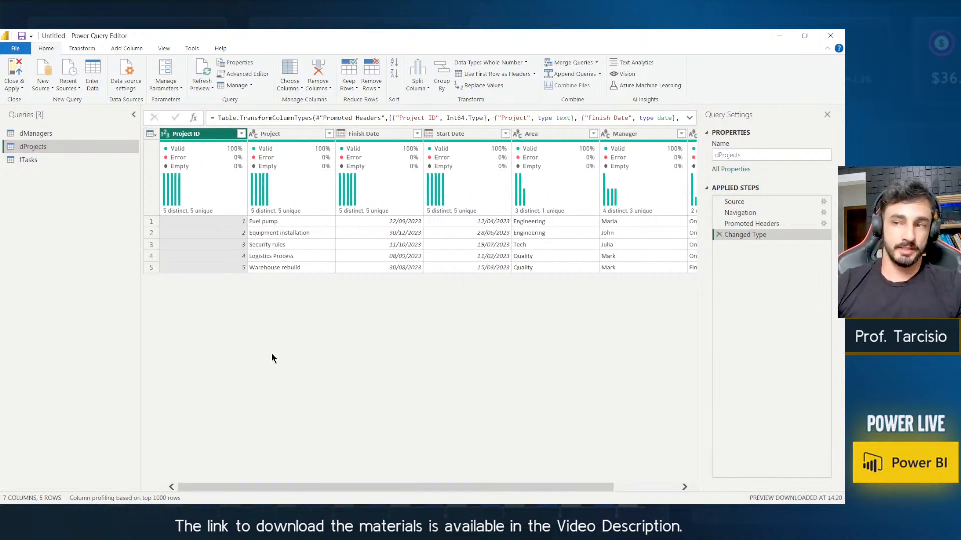
click(20, 70)
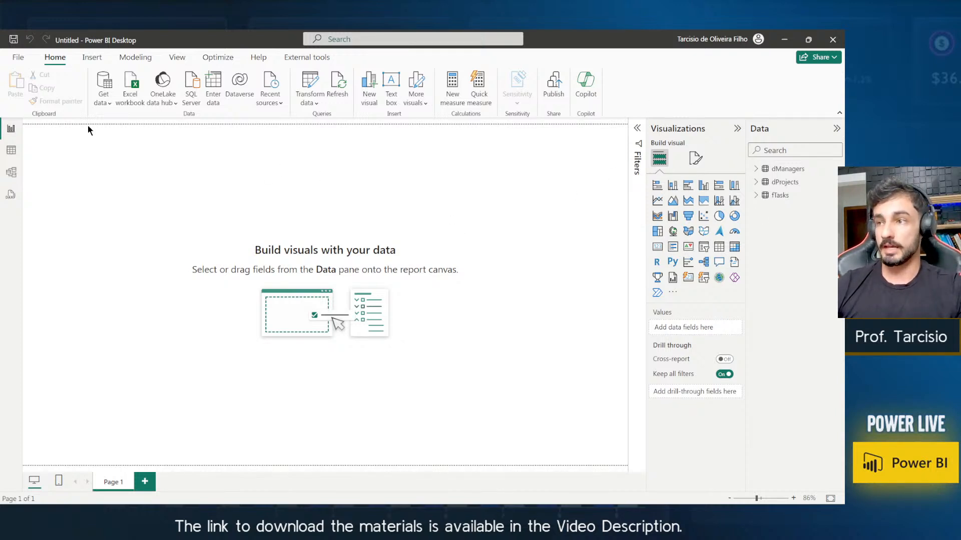
click(12, 173)
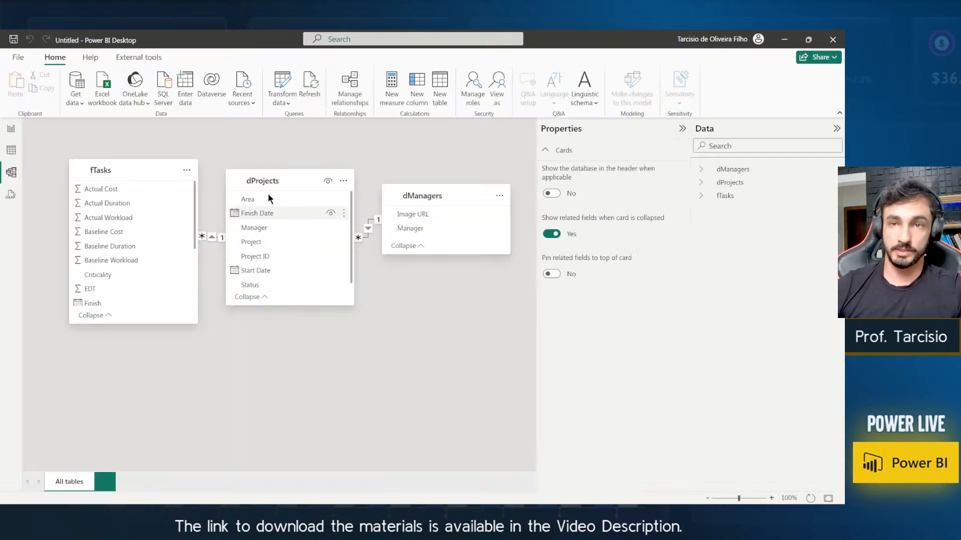
Rearrange the model diagram with dManagers beside dProjects and fTasks below dManagers, keeping the relationship lines clear.
drag(285, 179, 312, 169)
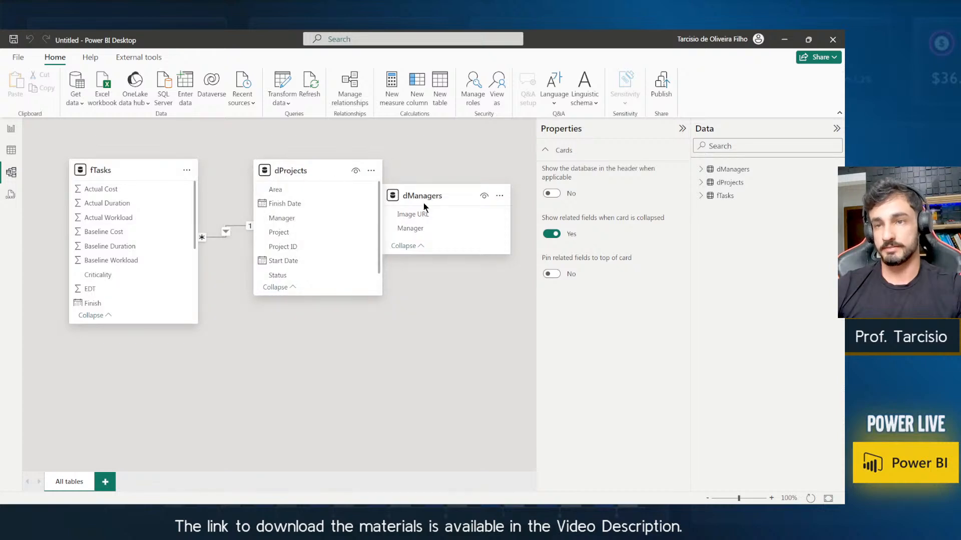
drag(430, 201, 490, 175)
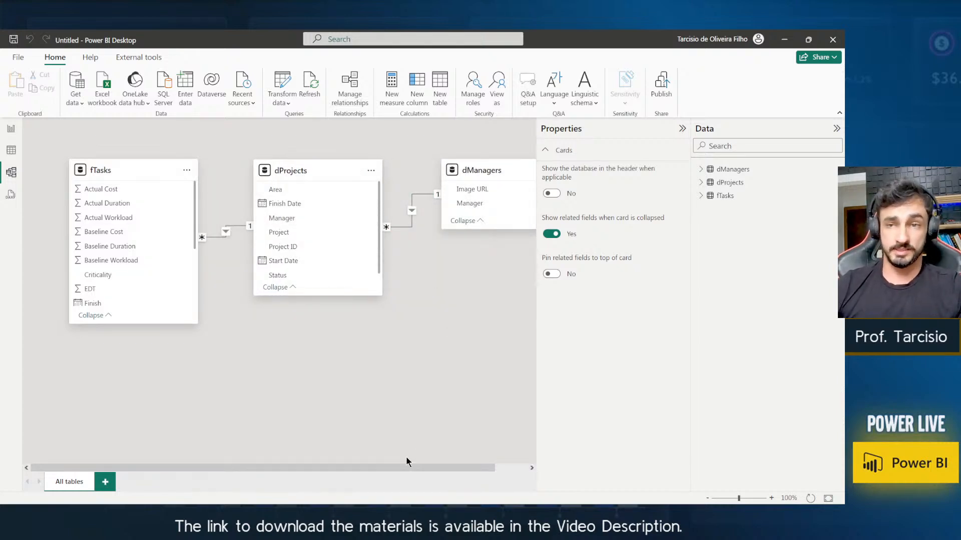
mouse_move(424, 468)
mouse_down()
mouse_move(455, 468)
mouse_move(405, 468)
mouse_move(424, 468)
mouse_up()
mouse_move(301, 172)
mouse_down()
mouse_move(293, 369)
mouse_move(319, 173)
mouse_up()
drag(146, 168, 334, 373)
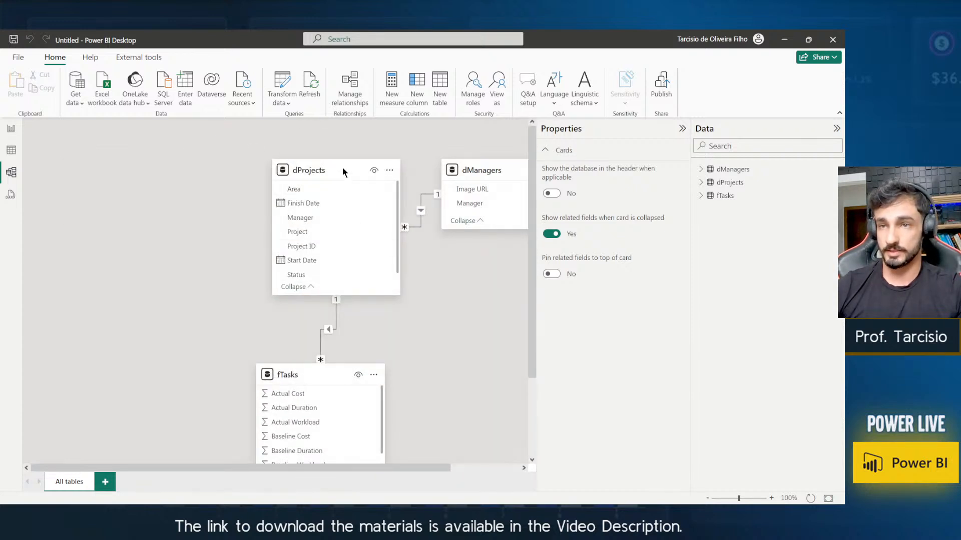
drag(342, 169, 131, 125)
drag(345, 374, 306, 311)
drag(491, 166, 286, 167)
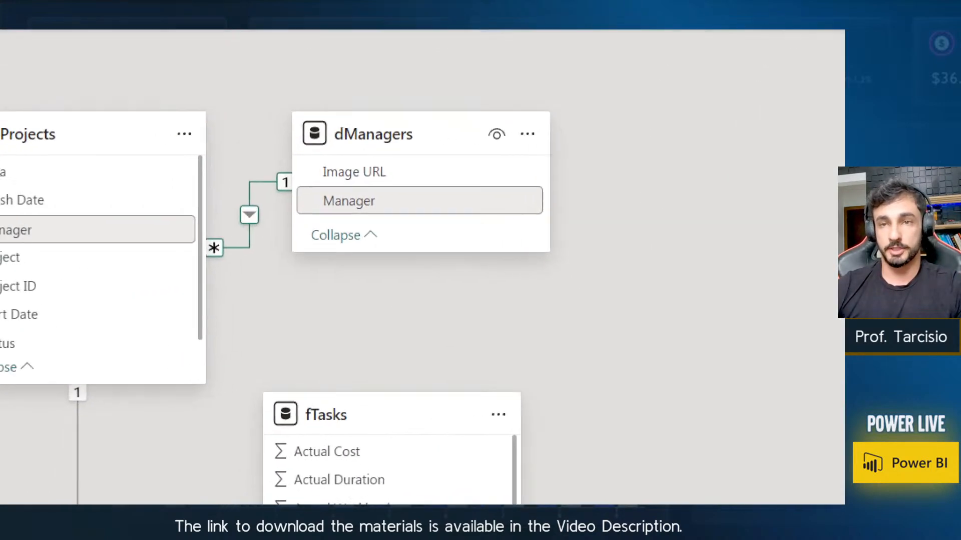
Examine the Manager relationship between dProjects and dManagers and the Project ID relationship between dProjects and fTasks.
drag(103, 243, 8, 214)
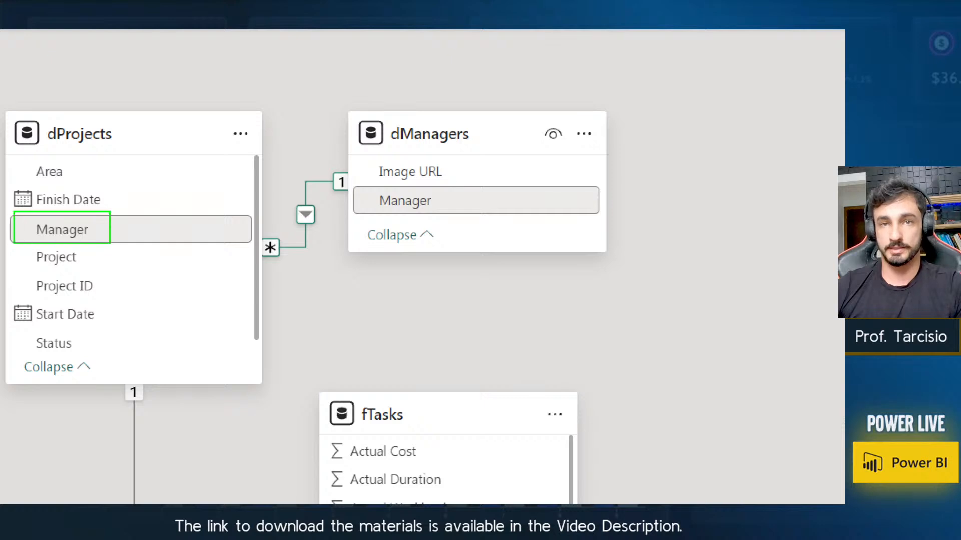
drag(120, 79, 138, 138)
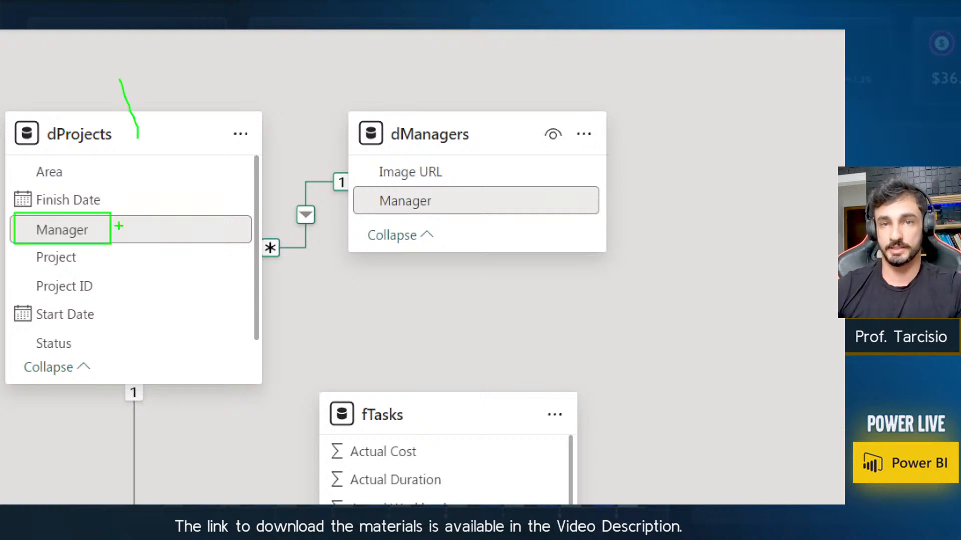
drag(120, 243, 144, 235)
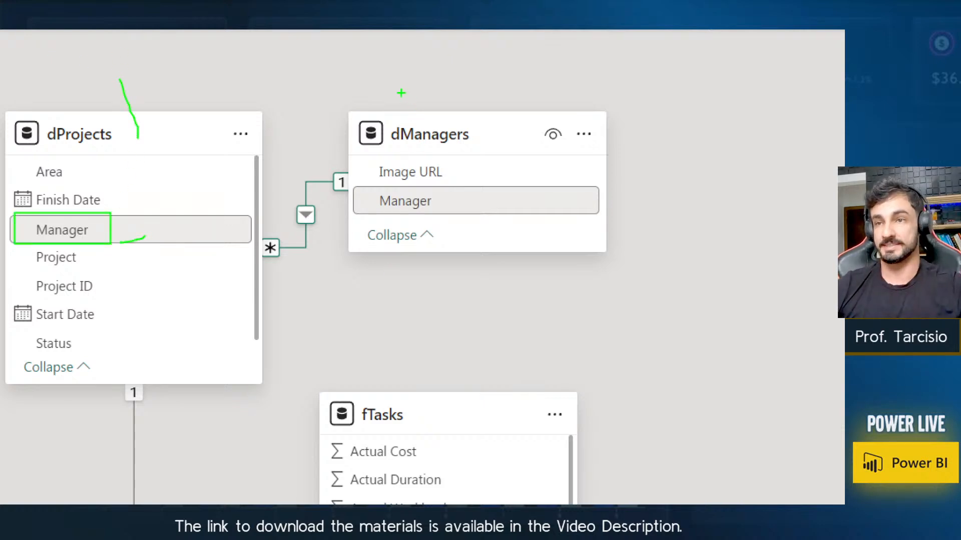
mouse_move(343, 77)
mouse_down()
mouse_move(674, 251)
mouse_move(673, 266)
mouse_up()
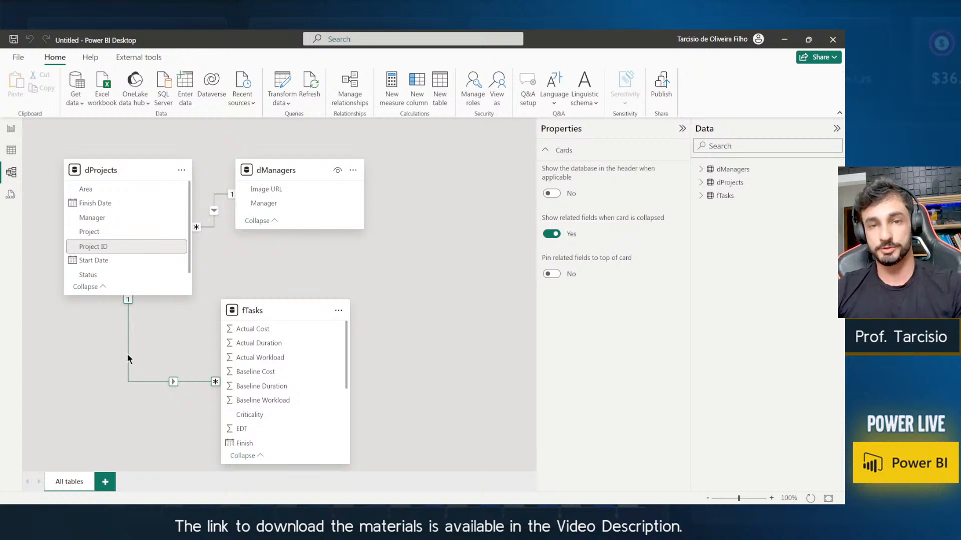
key(ctrl+1)
click(124, 365)
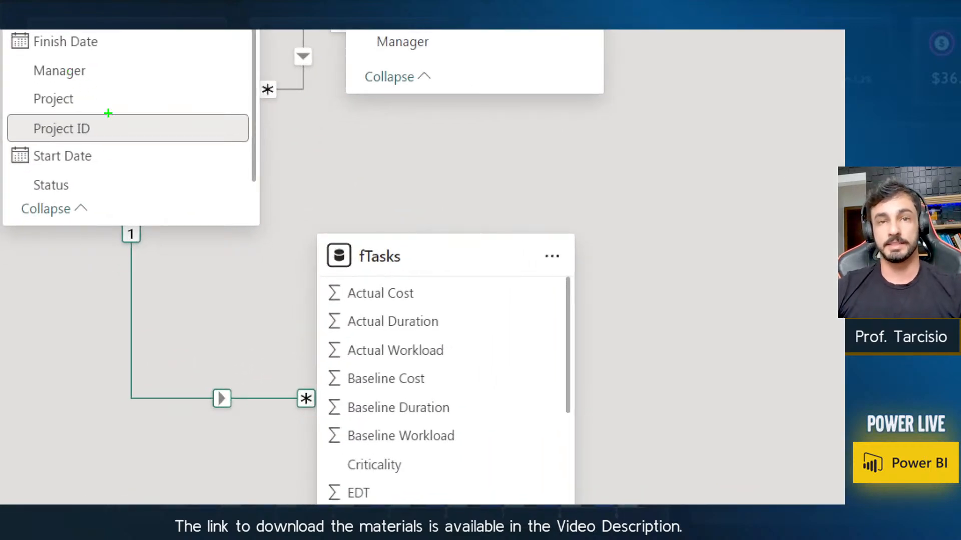
drag(107, 144, 5, 114)
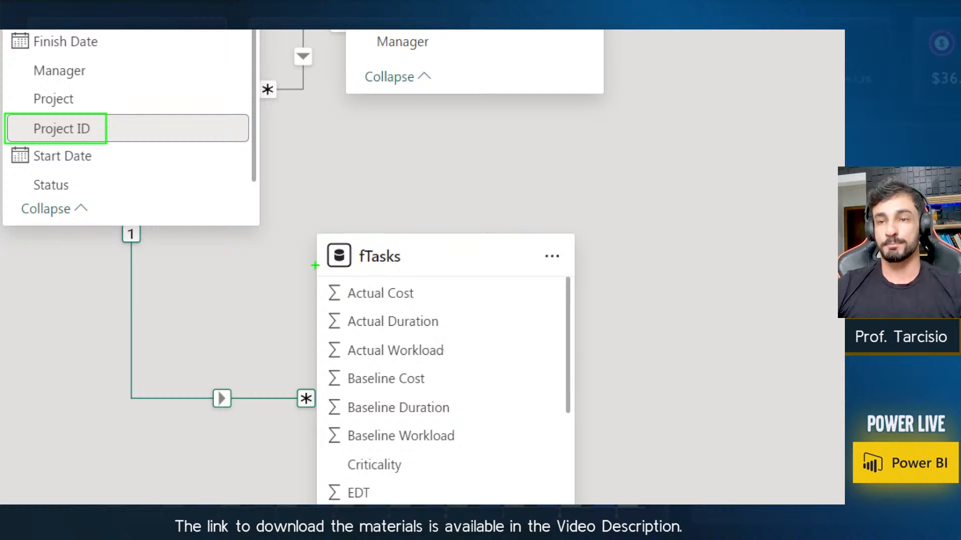
mouse_move(314, 217)
mouse_down()
mouse_move(363, 230)
mouse_move(423, 269)
mouse_move(403, 276)
mouse_up()
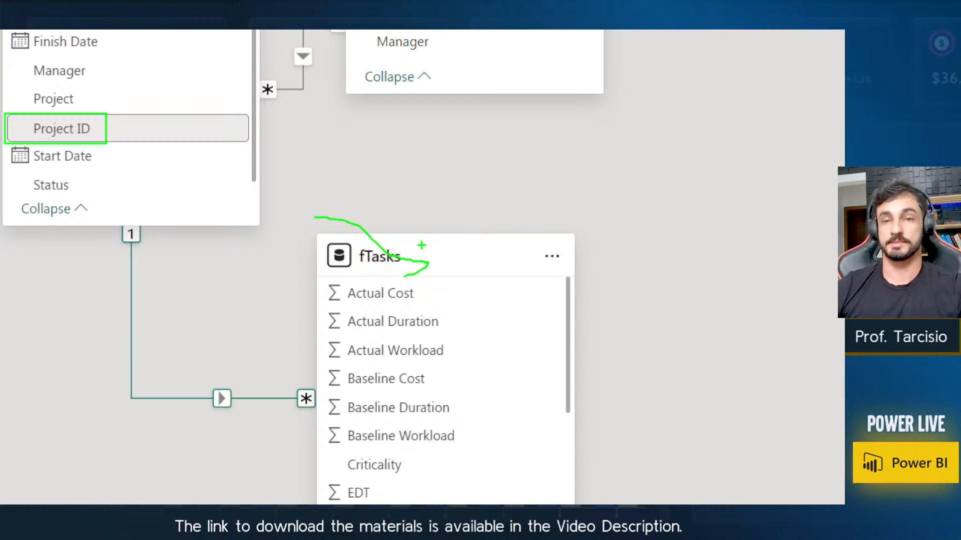
key(Escape)
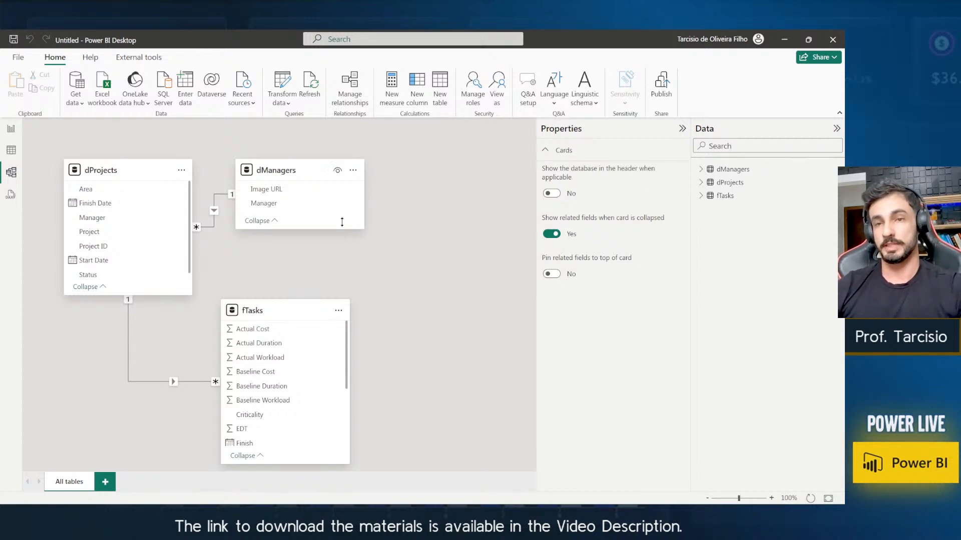
Align the dManagers card directly above the fTasks card in the model diagram.
drag(295, 167, 280, 167)
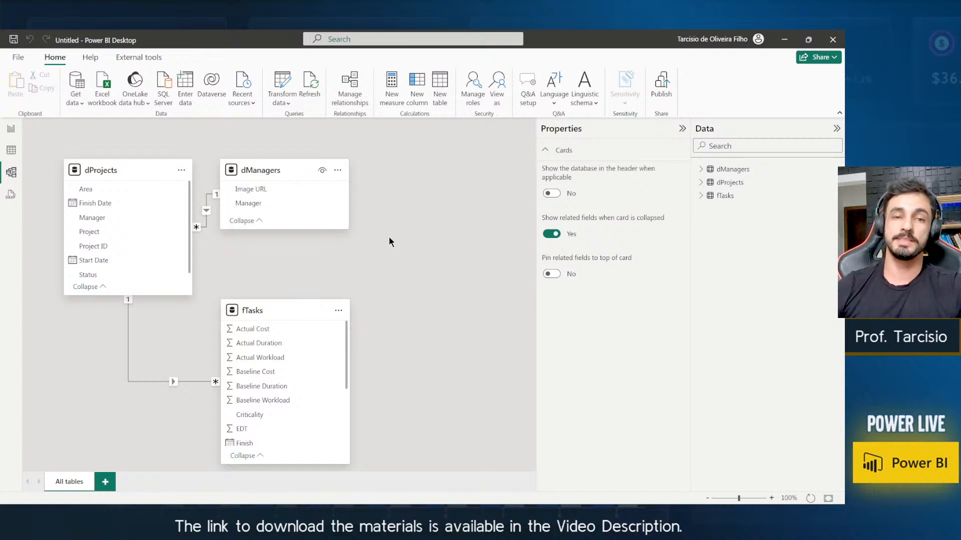
Create a new calculated table in the table view and replace its default formula name with dCalendar.
click(11, 151)
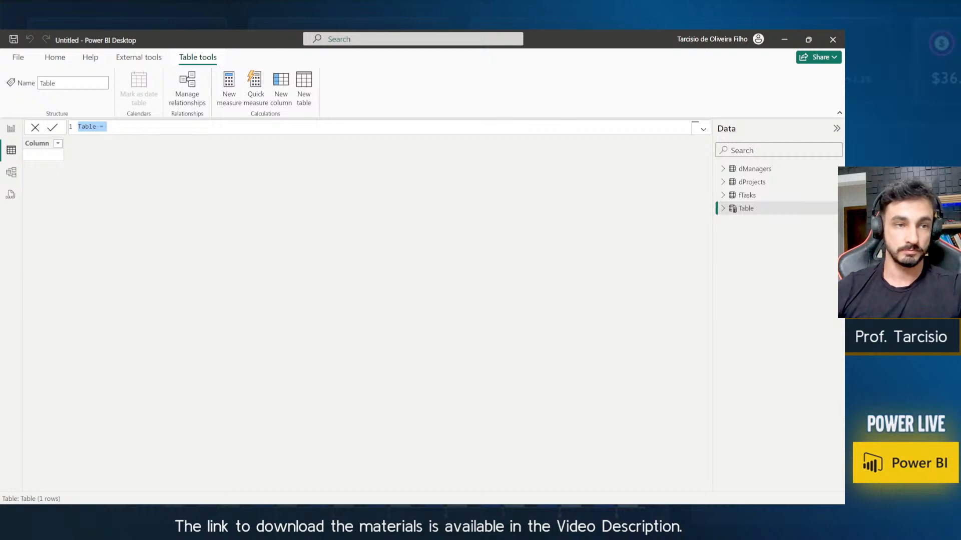
key(alt+Tab)
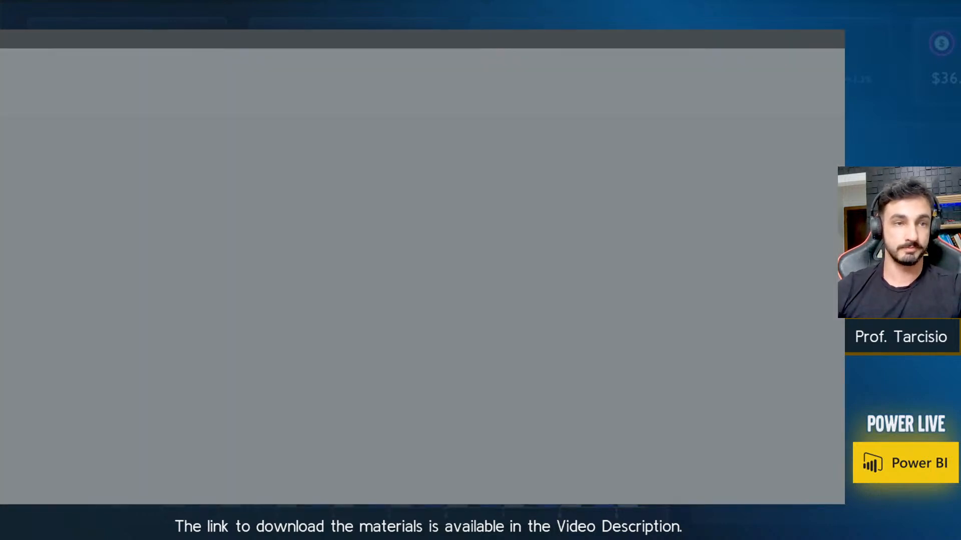
key(alt+Tab)
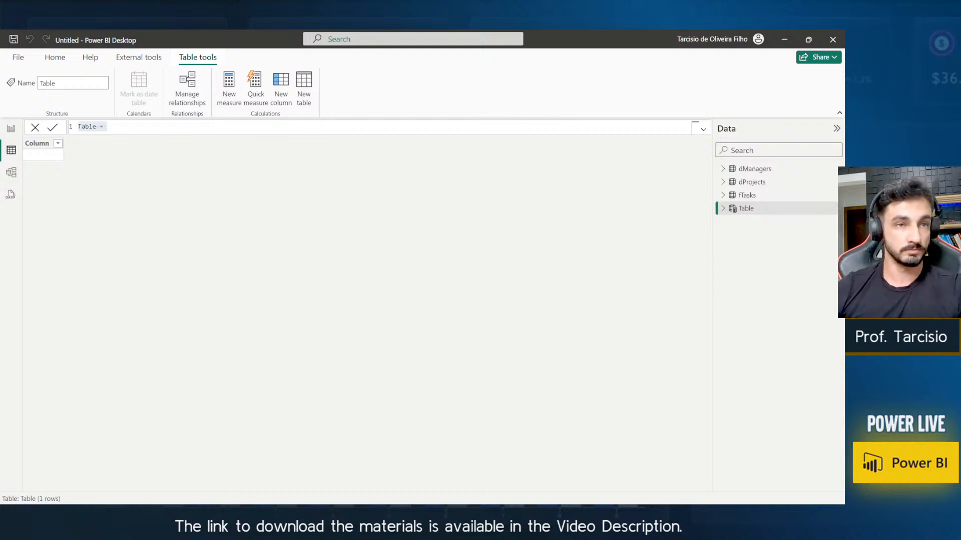
triple_click(158, 125)
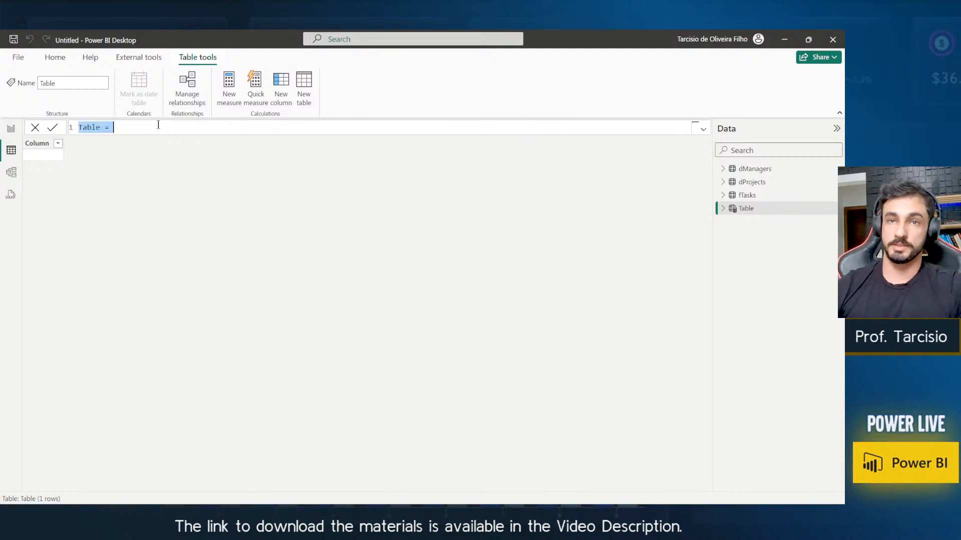
scroll(158, 125, up, 8)
text(d)
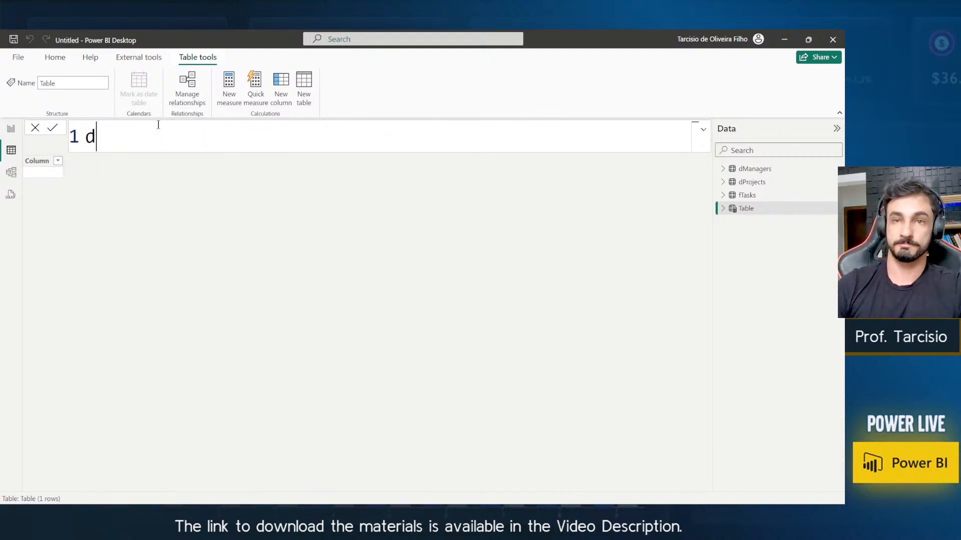
text(Calendar )
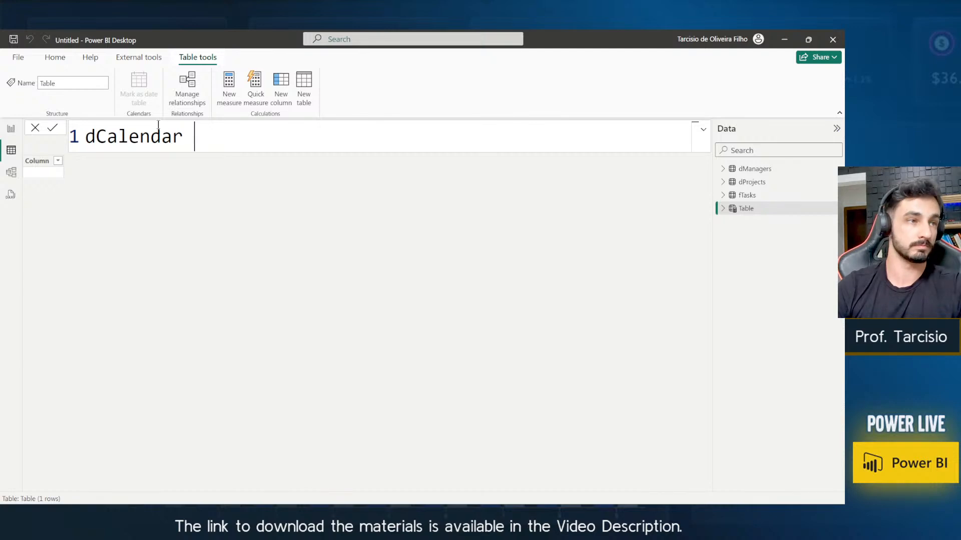
Begin the dCalendar formula with the CALENDAR function, using MIN(dProjects[Start Date]) as the start date.
text(= CALENDAR()
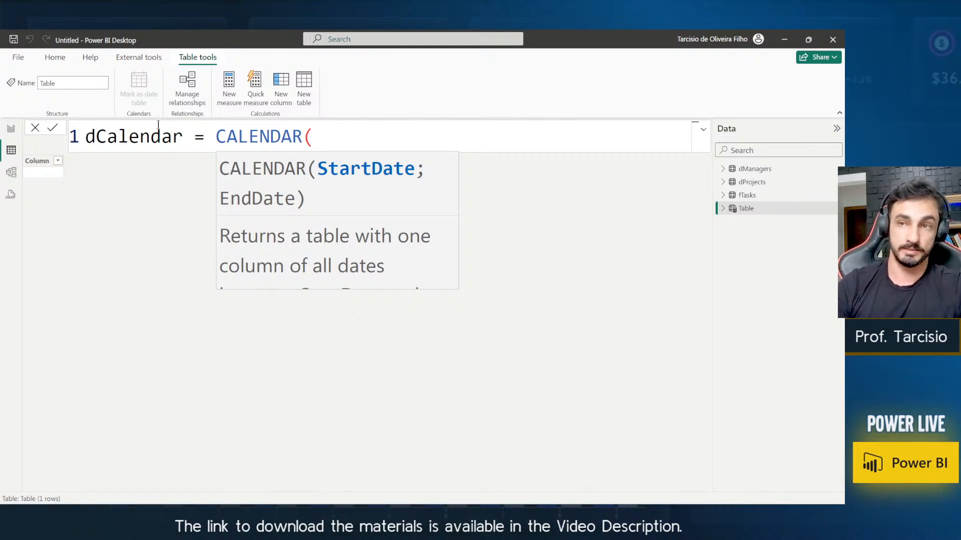
text(MIN)
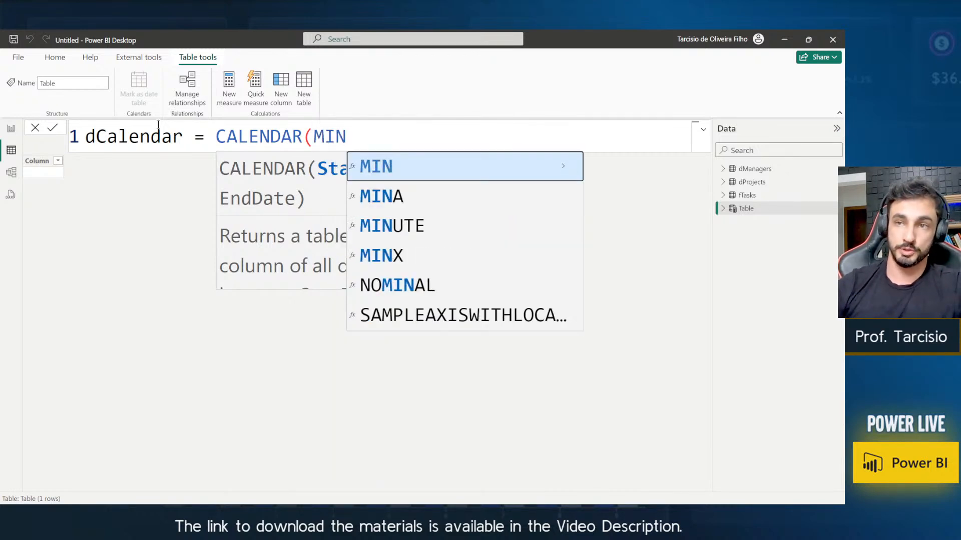
text(()
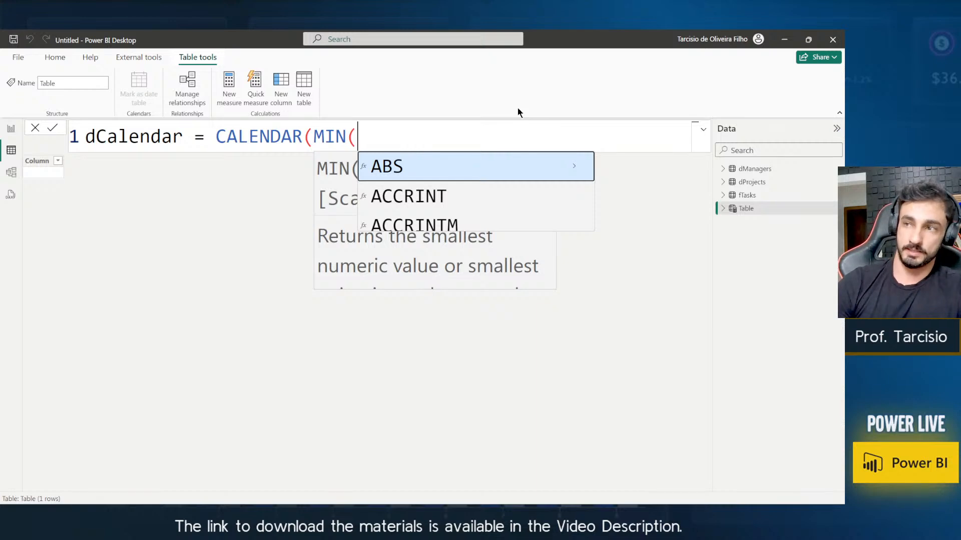
text(d)
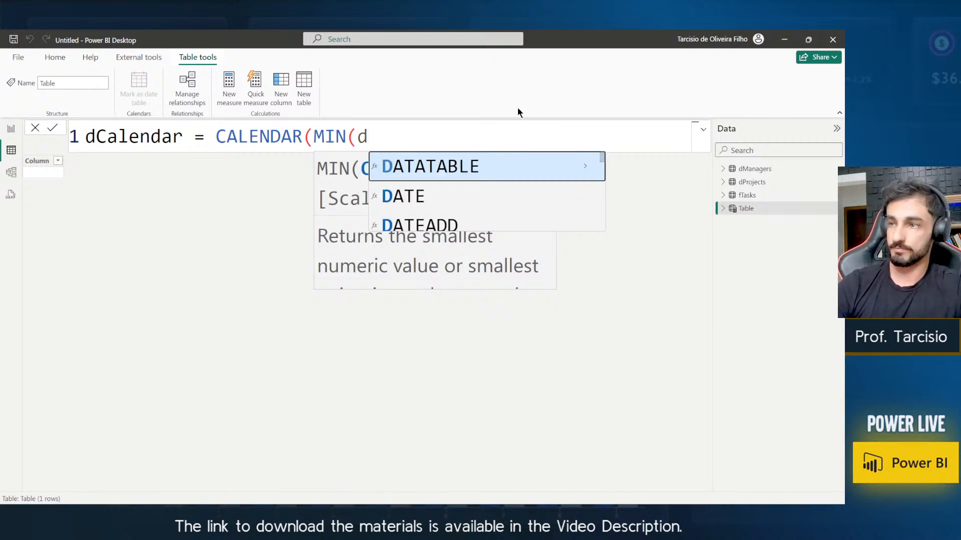
text(Proje)
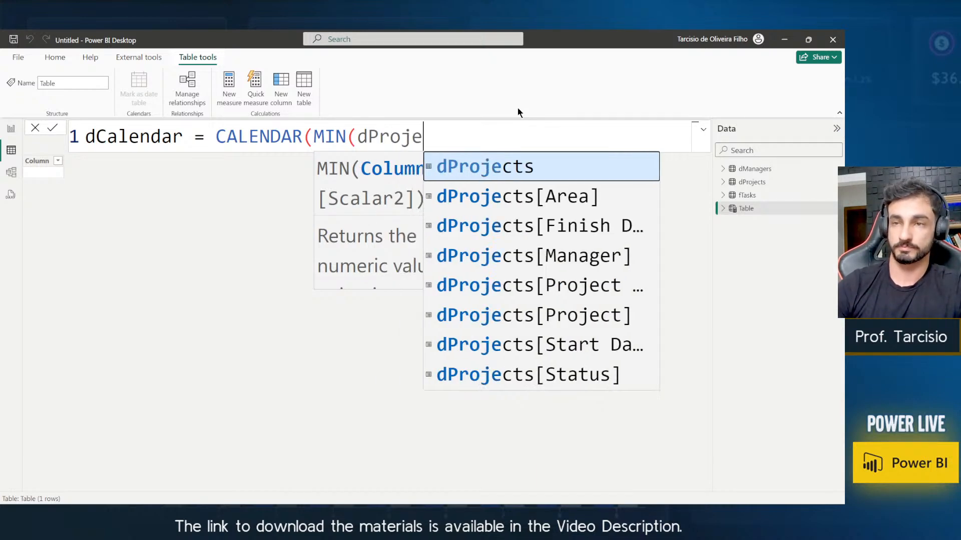
text(cts)
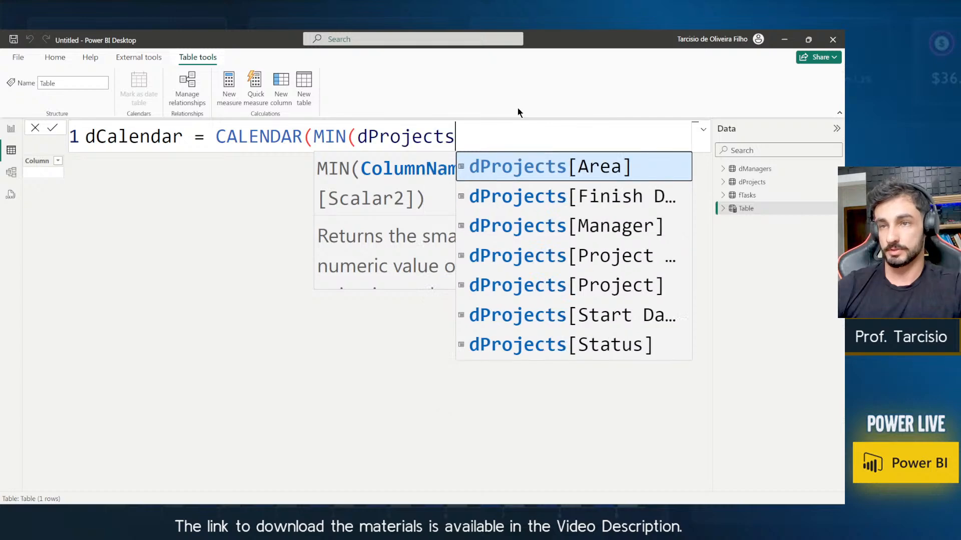
key(Down)
key(Down)
key(Down)
key(Down)
key(Down)
key(Tab)
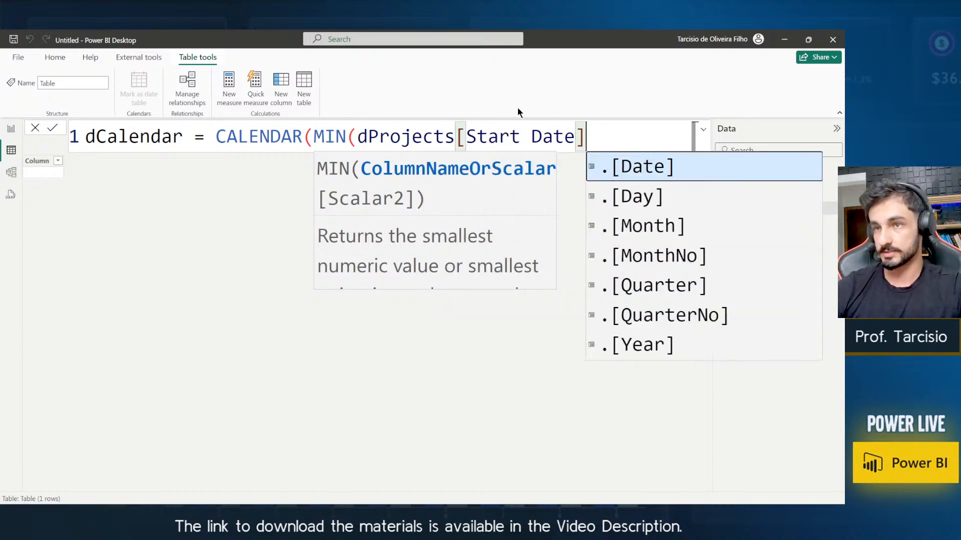
text())
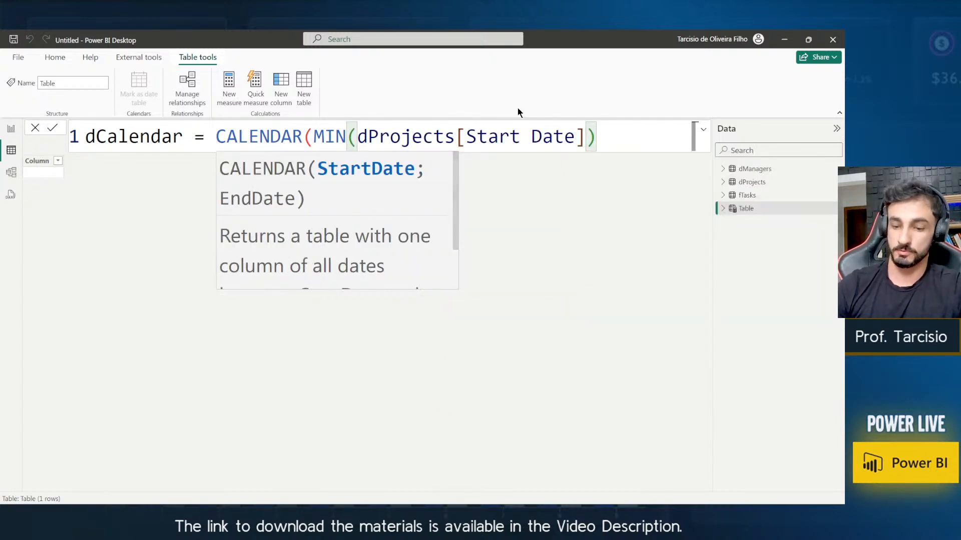
Complete the dCalendar formula with MAX(dProjects[Finish Date]) as the end date and create the table.
text(;)
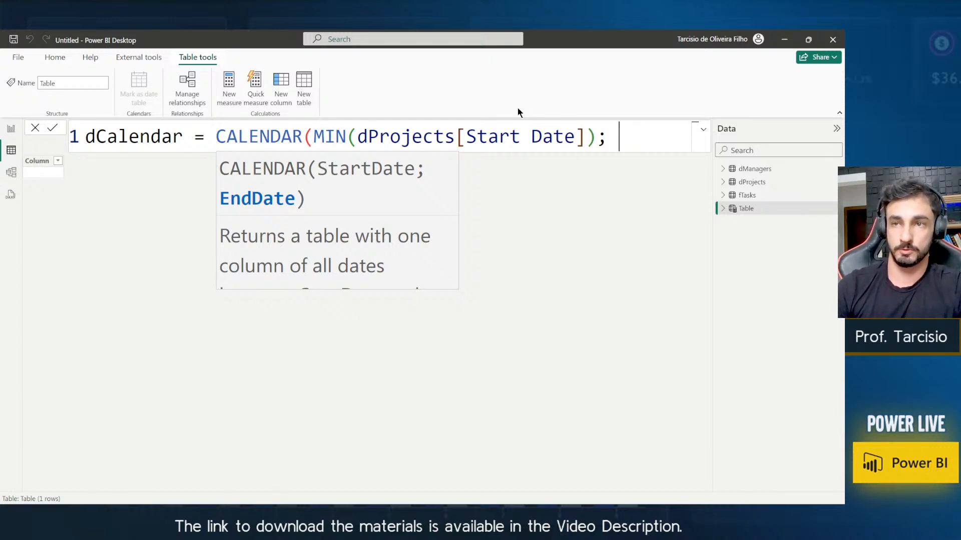
text(max)
key(Tab)
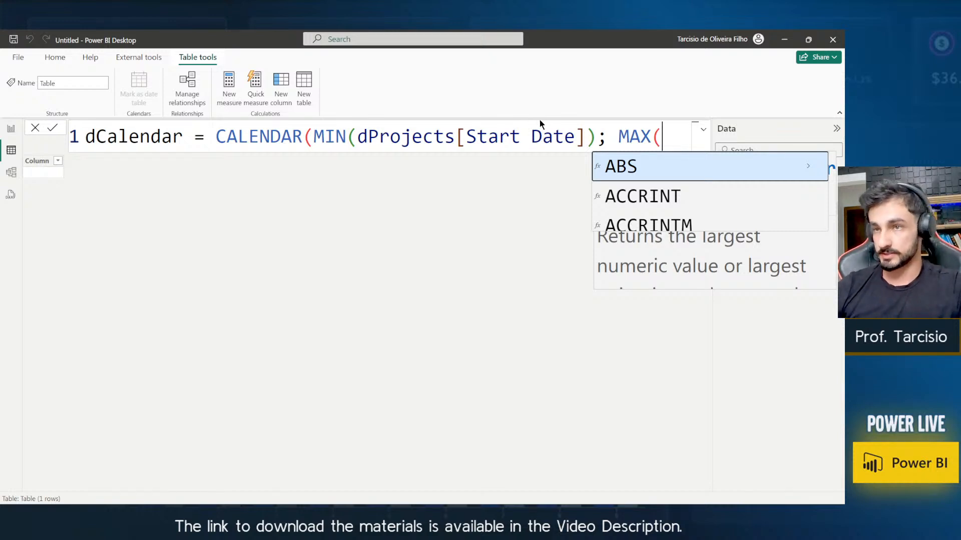
text(fini)
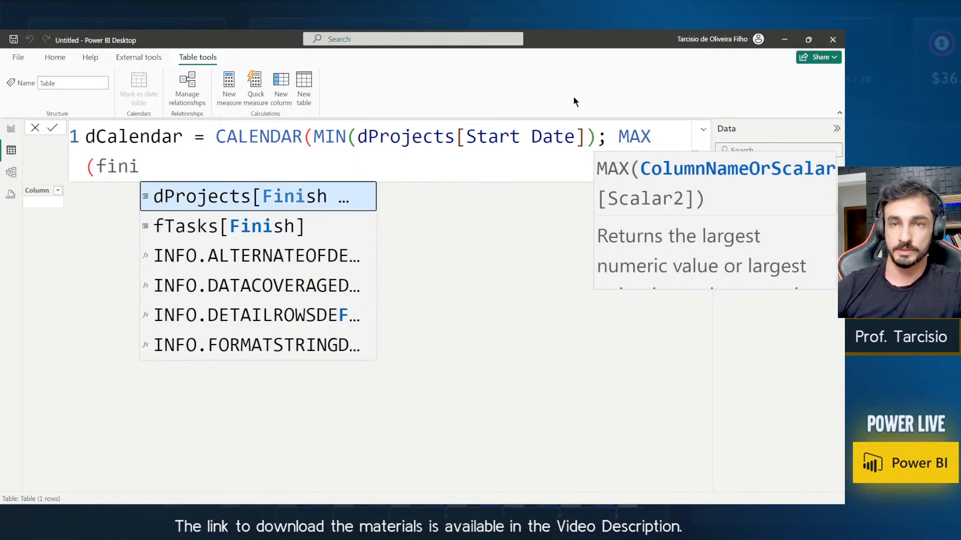
key(Tab)
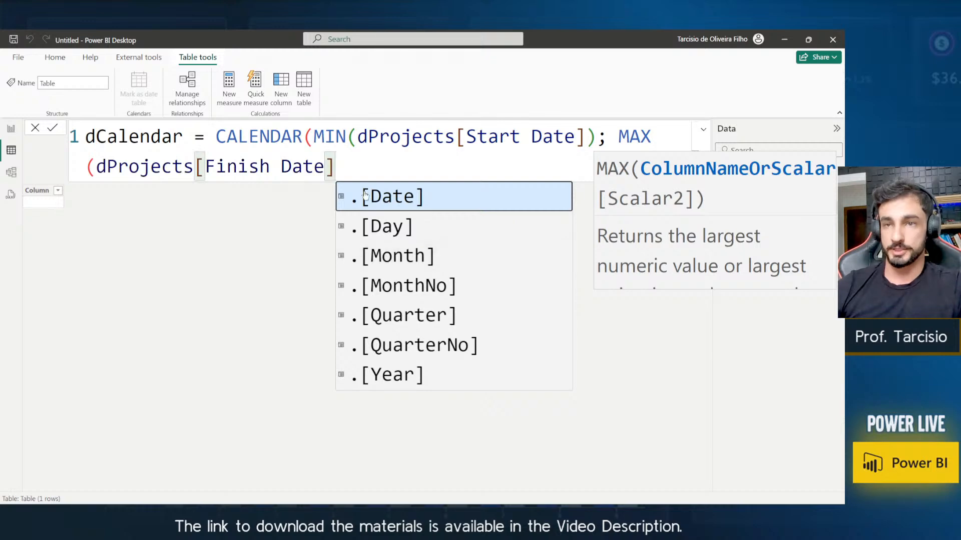
text())
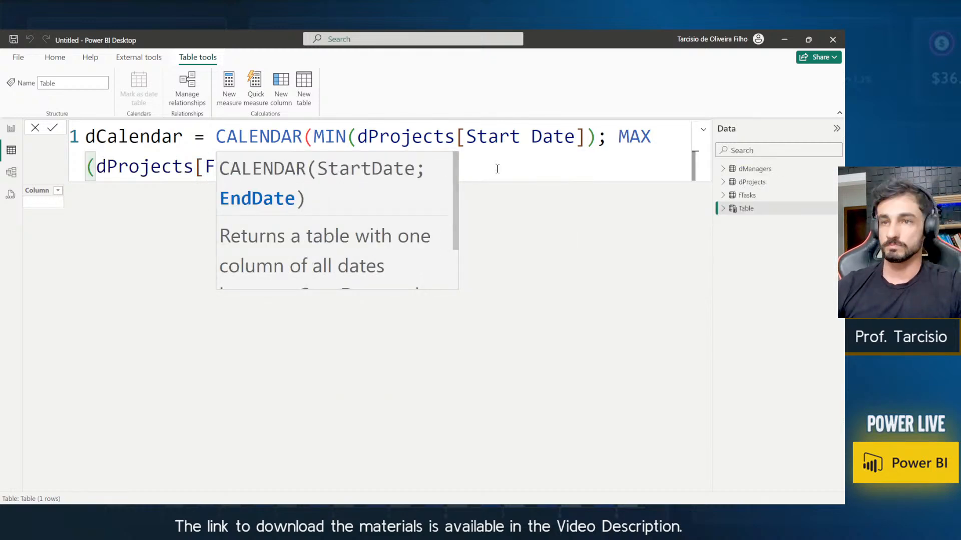
scroll(517, 156, down, 7)
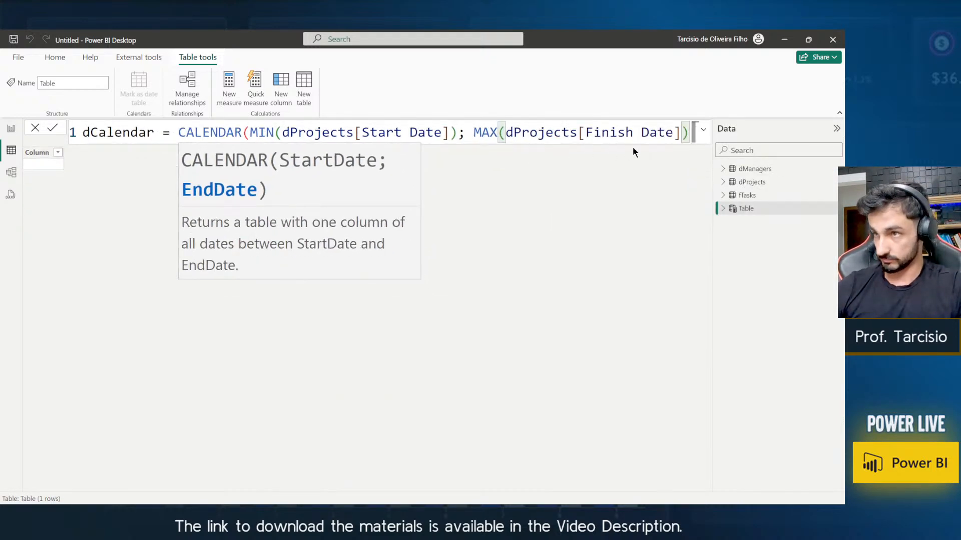
text())
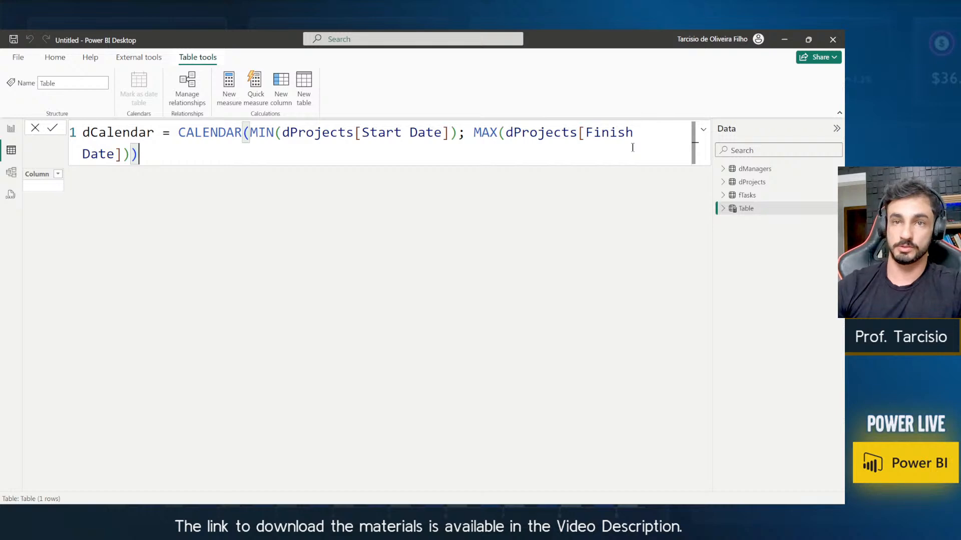
key(Return)
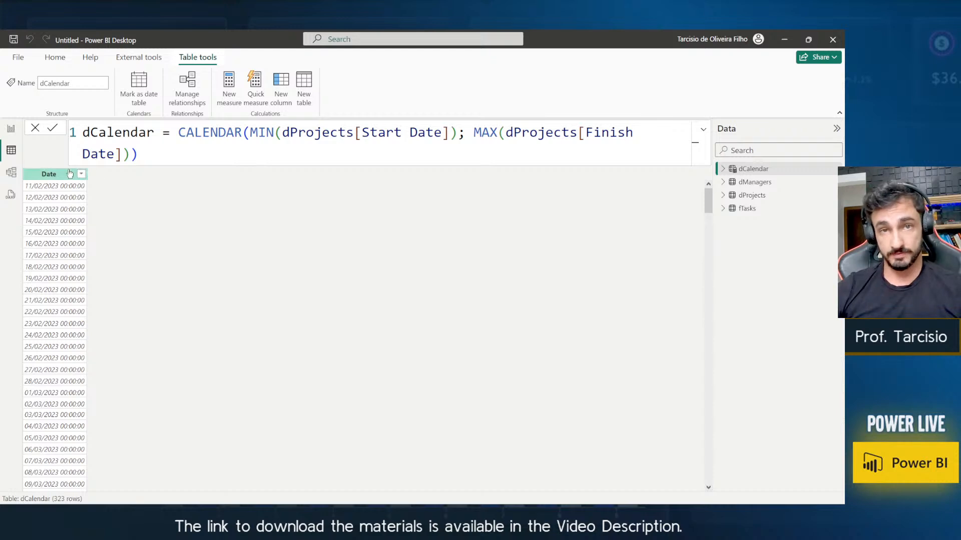
Format the Finish Date and Start Date columns of dProjects with the *14/03/2001 short date format.
click(50, 174)
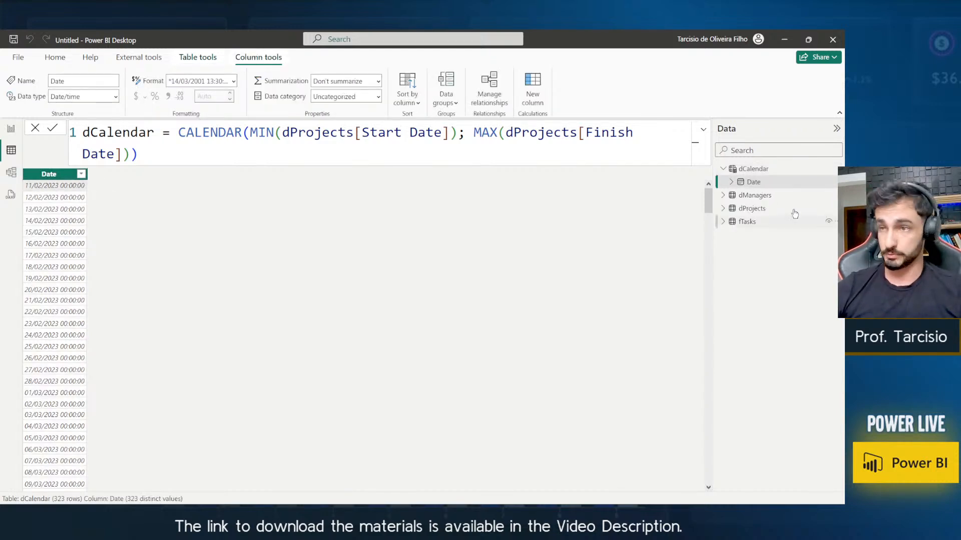
click(800, 195)
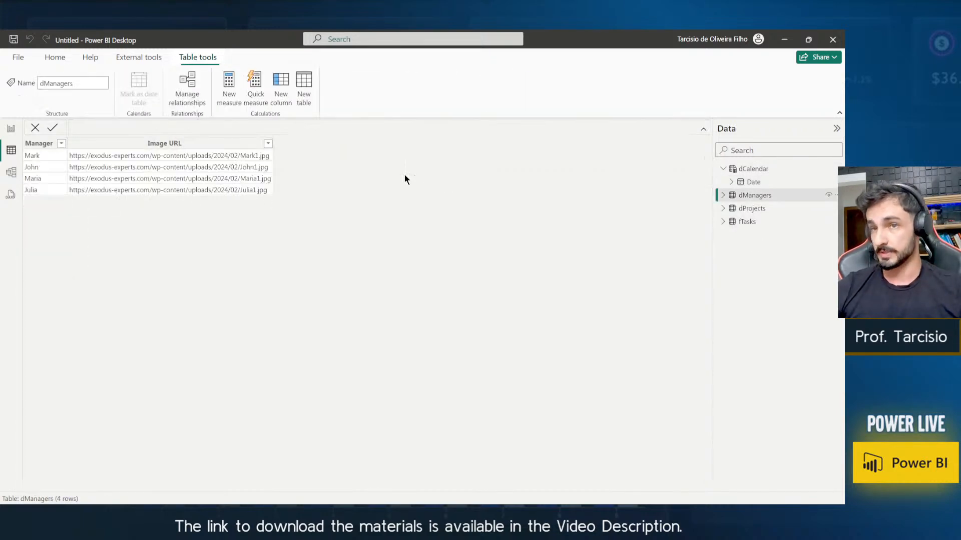
click(761, 208)
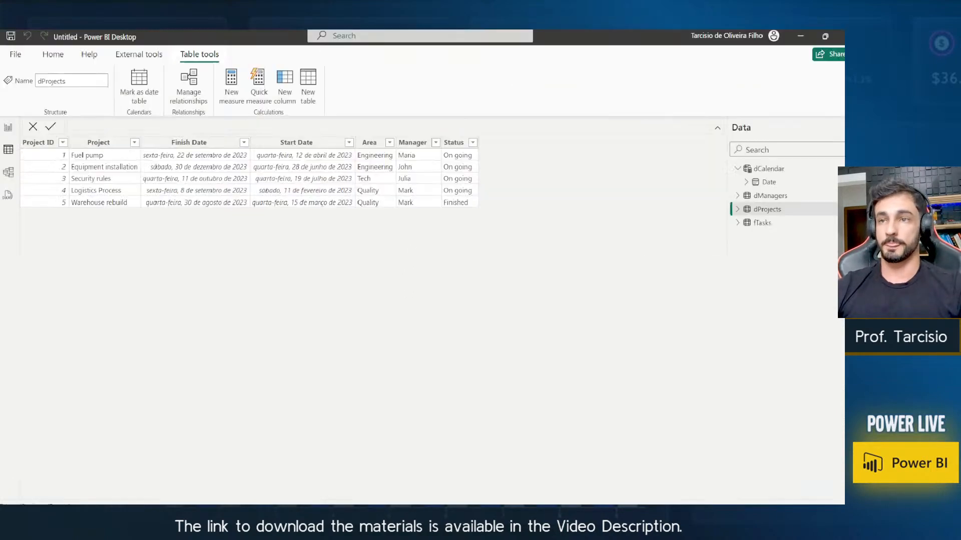
click(280, 120)
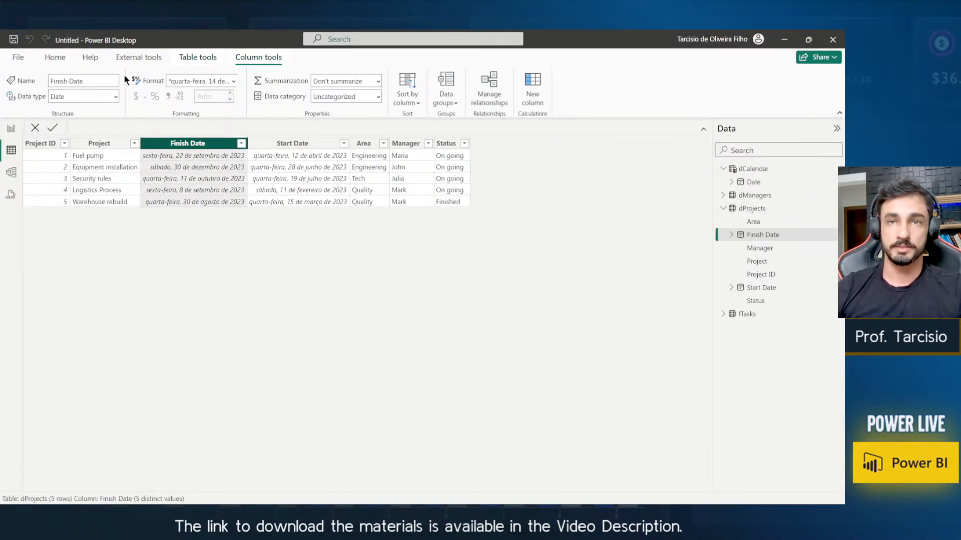
click(230, 81)
click(225, 115)
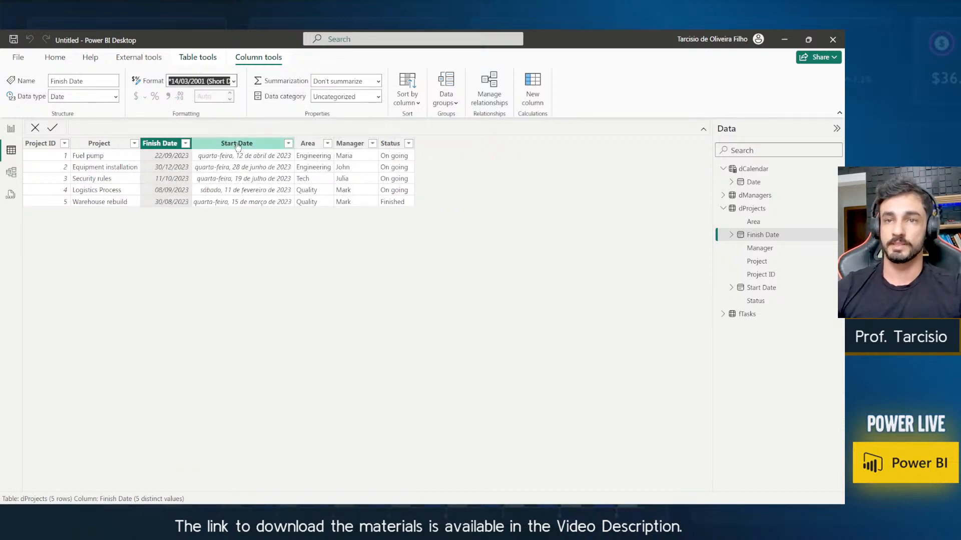
click(259, 144)
click(231, 80)
click(223, 114)
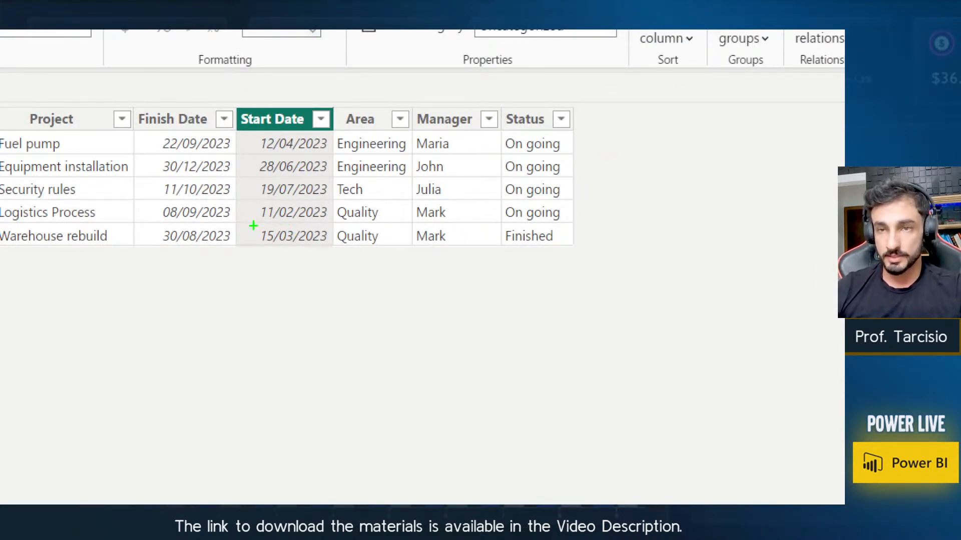
Examine the earliest Start Date and the latest Finish Date in the dProjects table.
drag(252, 225, 336, 196)
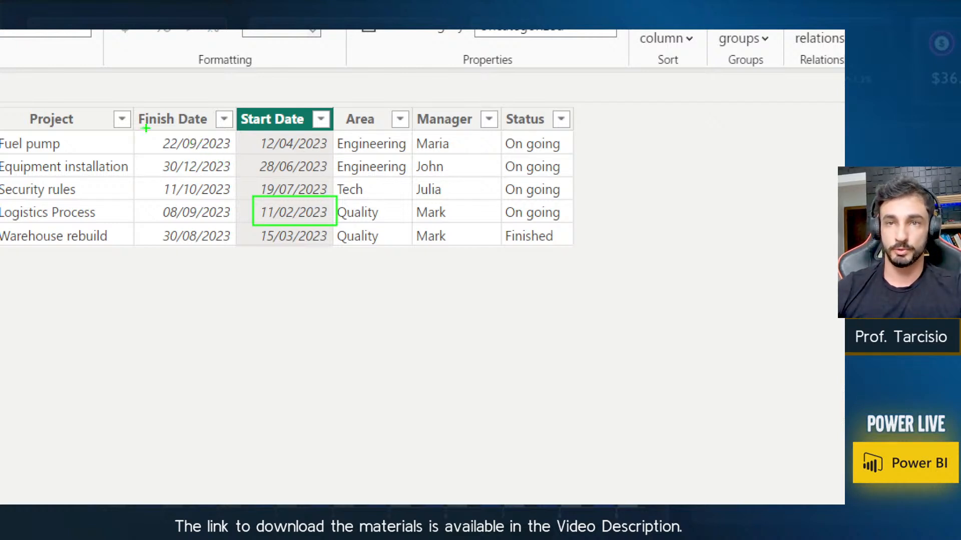
drag(181, 79, 159, 122)
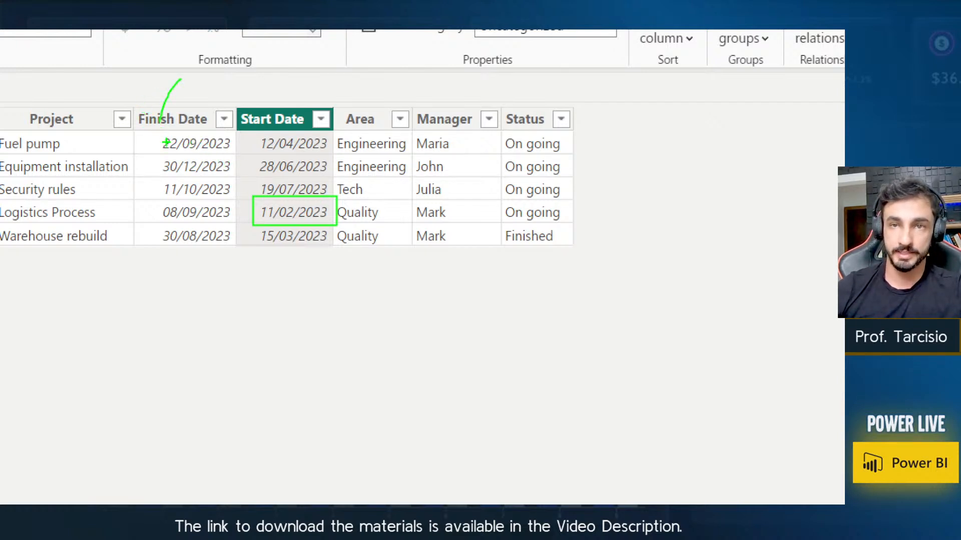
drag(146, 157, 234, 183)
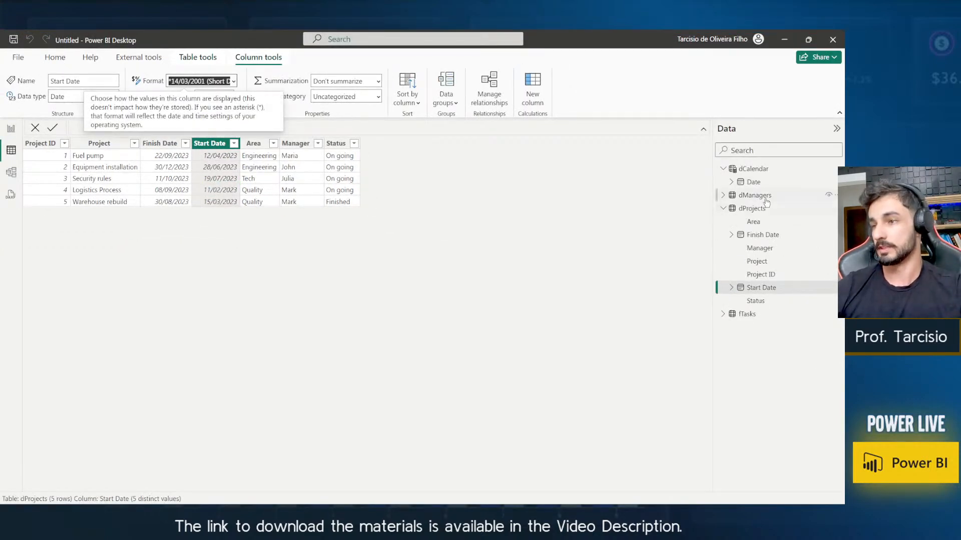
Check the first and last dates of dCalendar's Date column and format the column as *14/03/2001 short date.
click(753, 169)
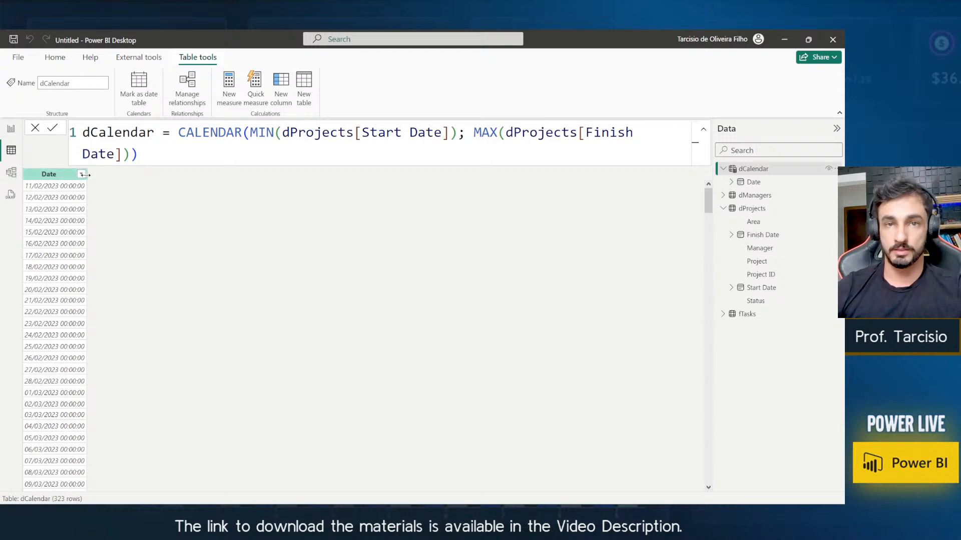
click(80, 178)
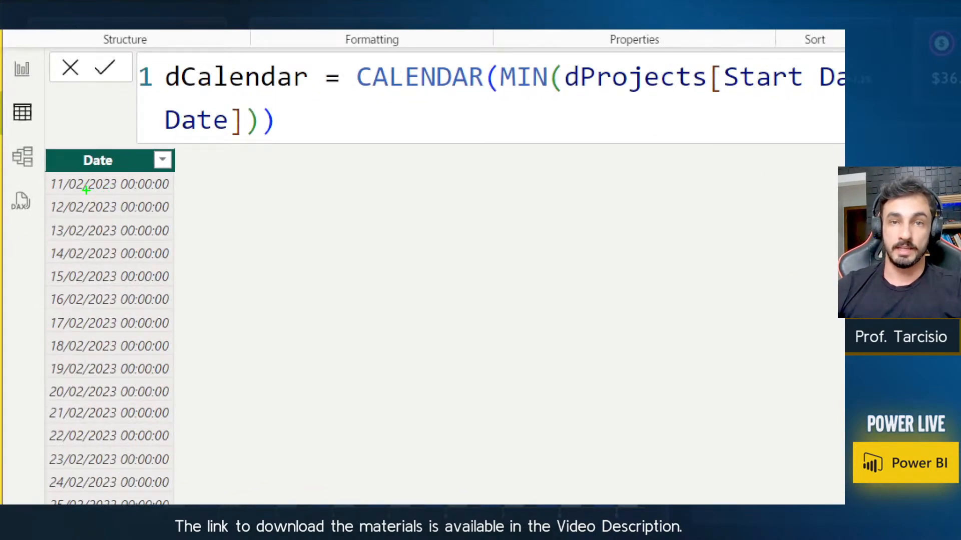
click(86, 189)
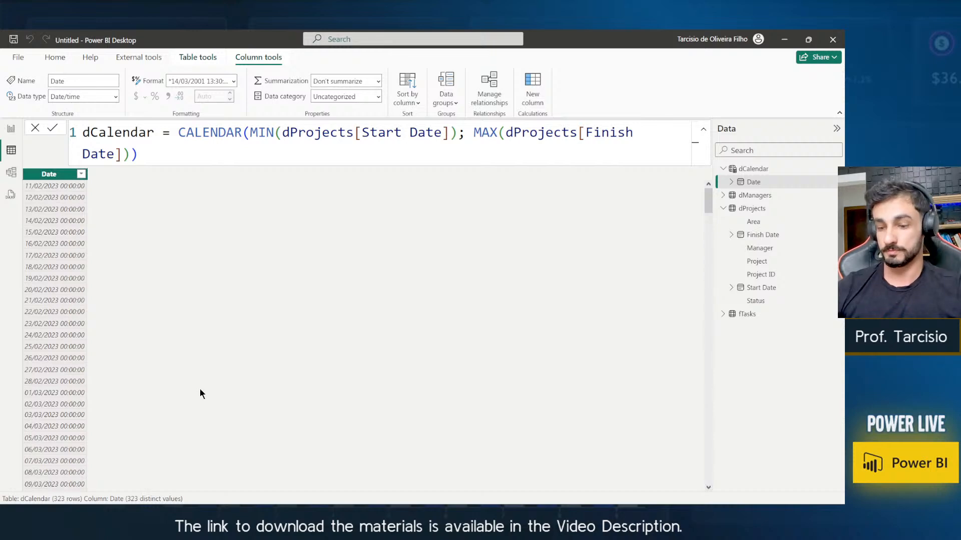
scroll(200, 394, down, 20)
key(ctrl+1)
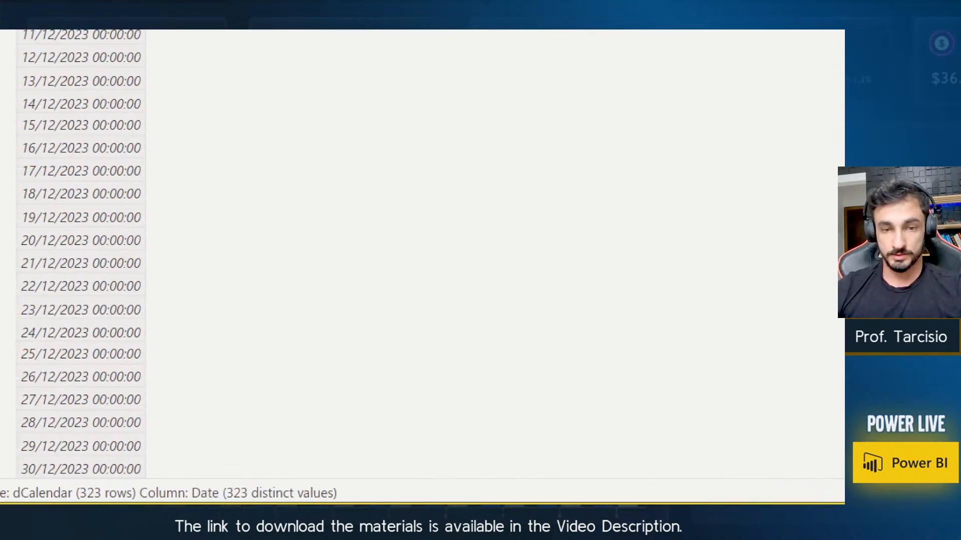
click(78, 473)
drag(58, 467, 94, 478)
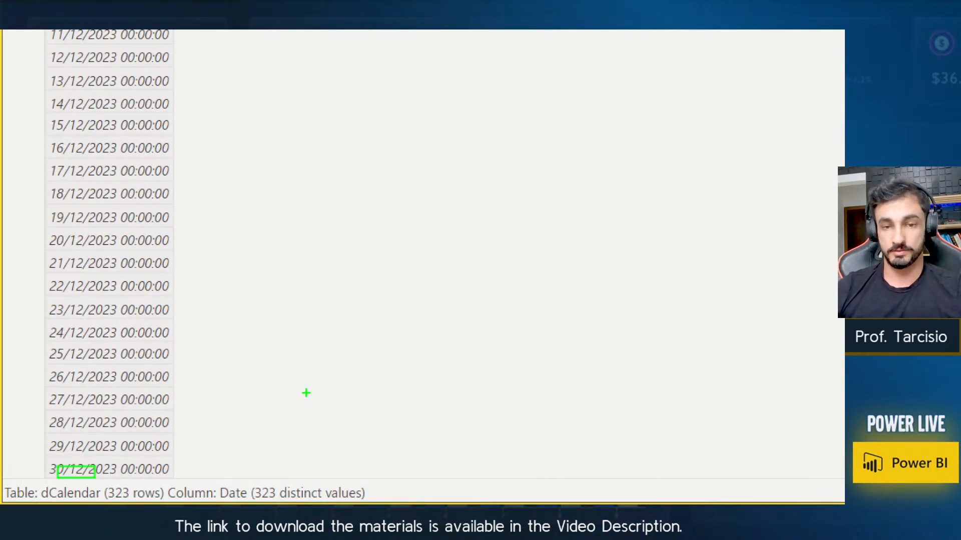
key(Escape)
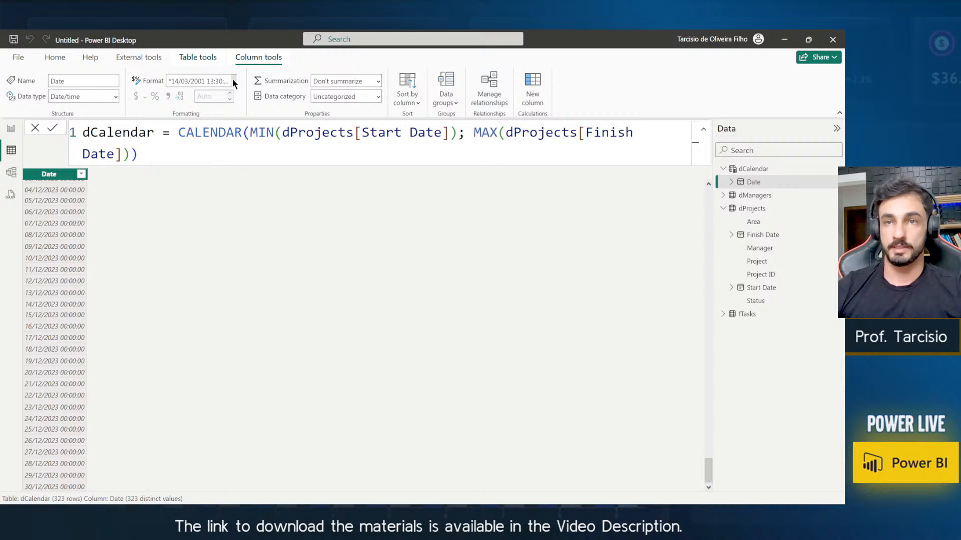
click(232, 81)
click(224, 120)
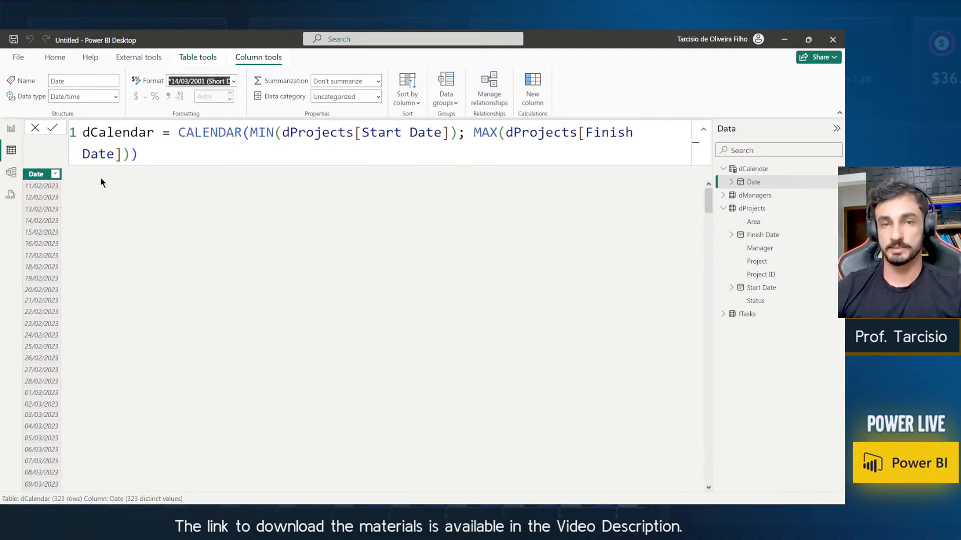
Add a calculated column named Year to dCalendar and begin its formula with the YEAR function.
click(532, 85)
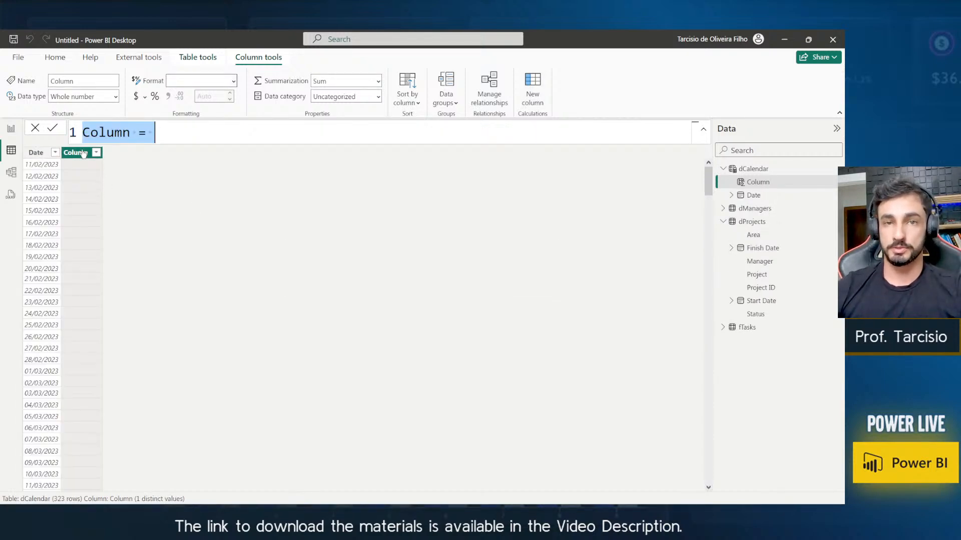
text(Year = )
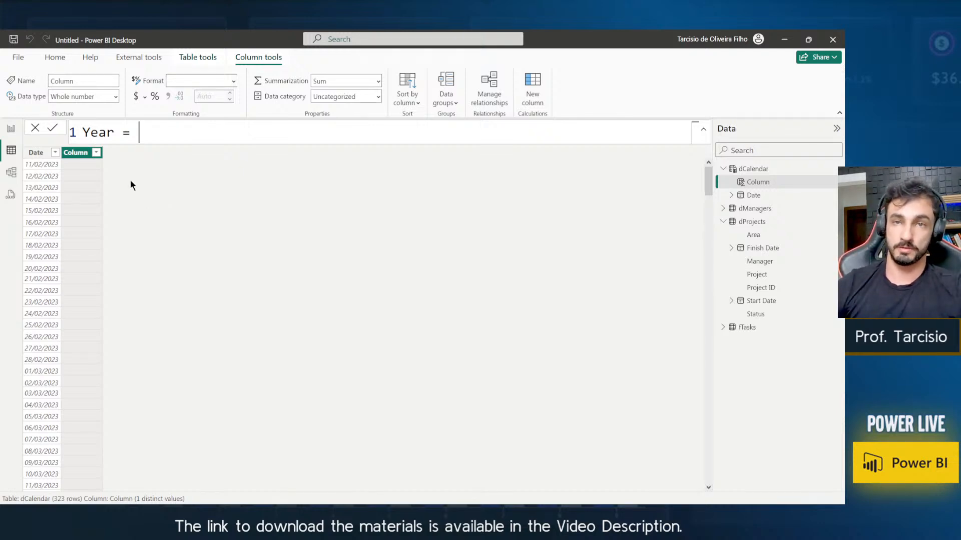
text(YEA)
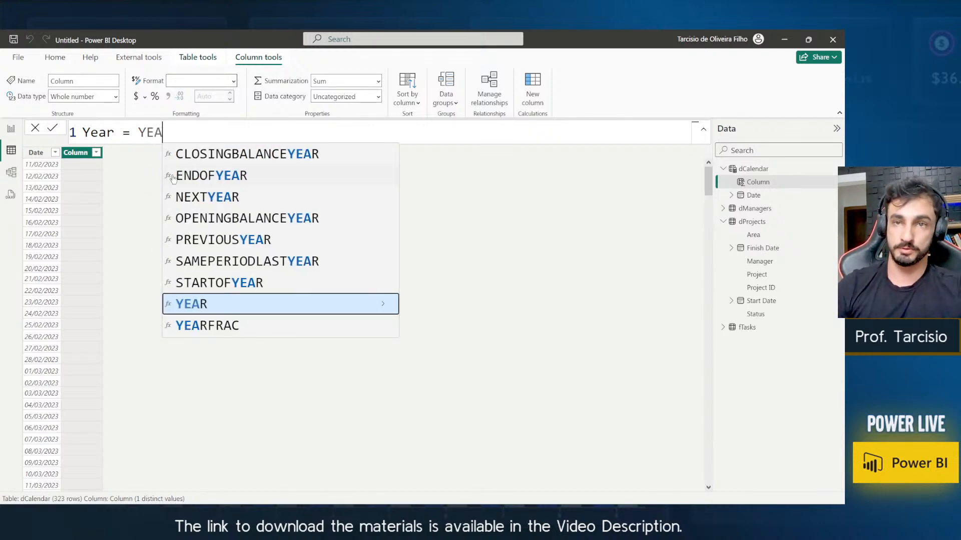
key(Tab)
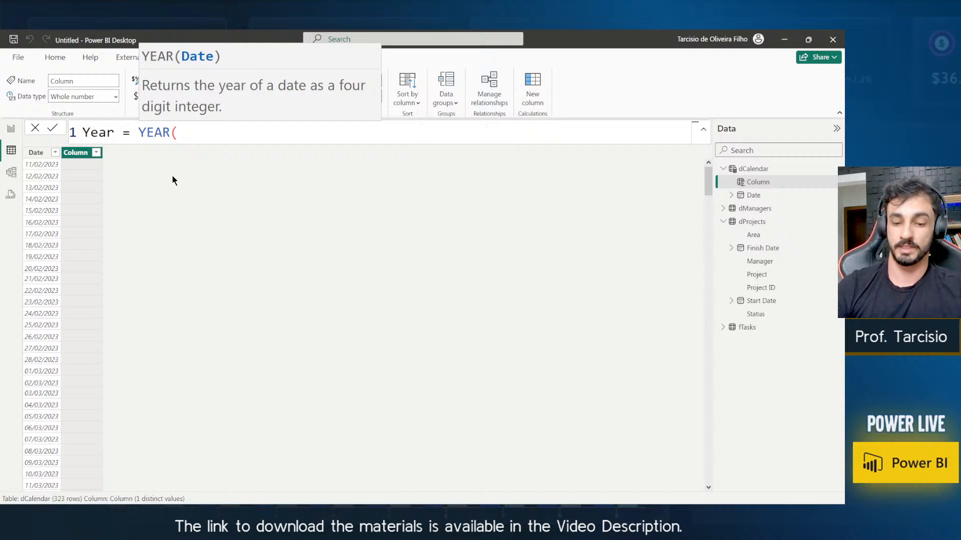
text(D)
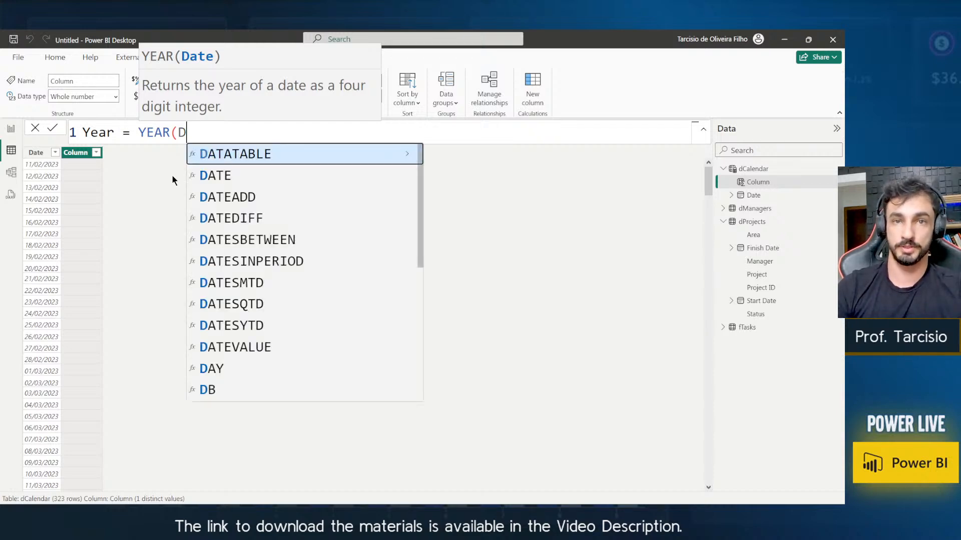
text(dcale)
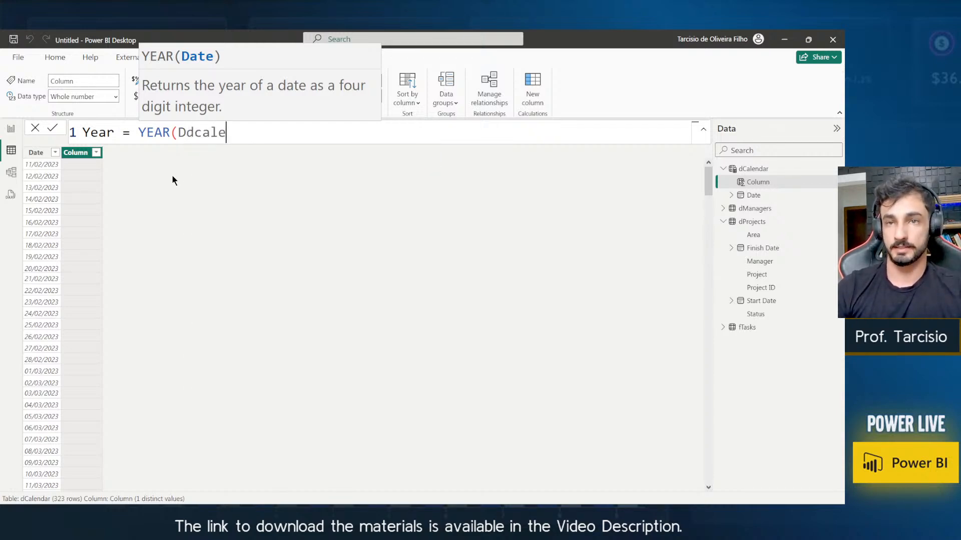
key(BackSpace)
key(BackSpace)
key(BackSpace)
key(BackSpace)
key(BackSpace)
key(BackSpace)
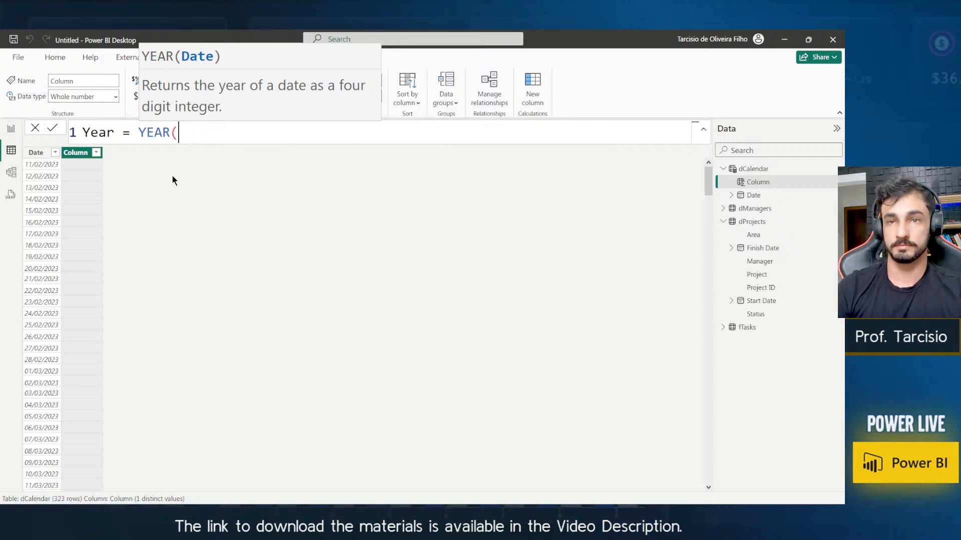
Complete the Year column formula with dCalendar[Date] as the YEAR argument and commit it.
text(dcale)
key(Down)
key(Tab)
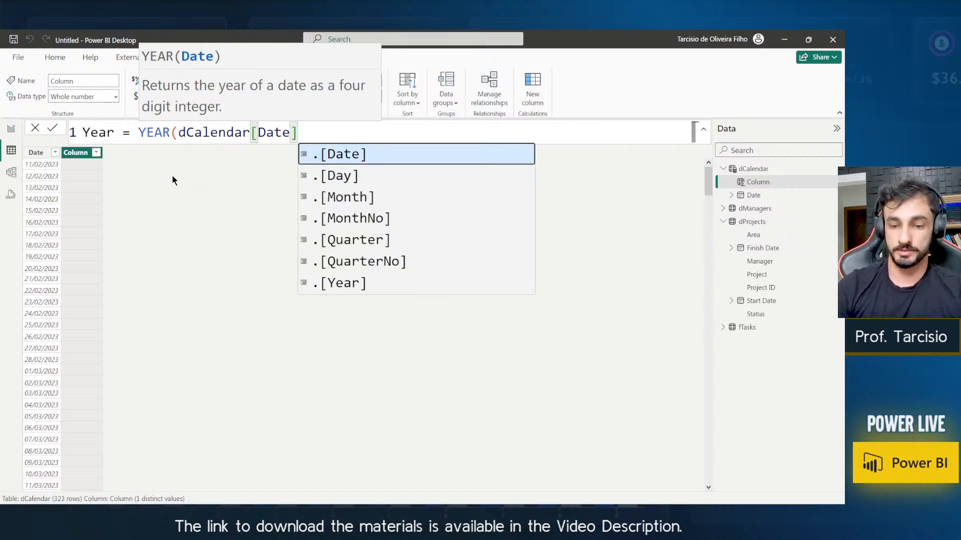
text())
key(Return)
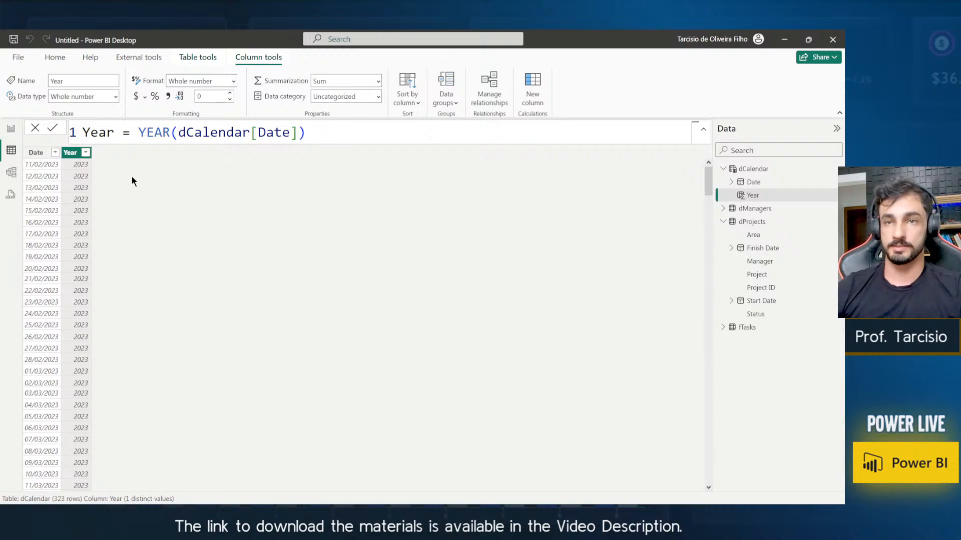
key(ctrl+1)
click(110, 169)
mouse_move(106, 164)
mouse_down()
mouse_move(81, 174)
mouse_move(90, 188)
mouse_up()
key(Escape)
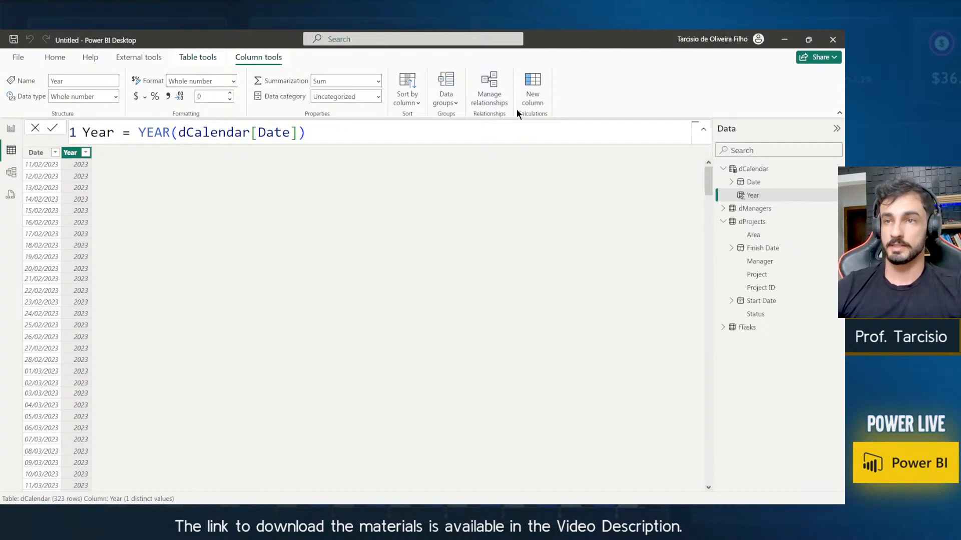
Add a new calculated column named Month to the dCalendar table.
click(531, 86)
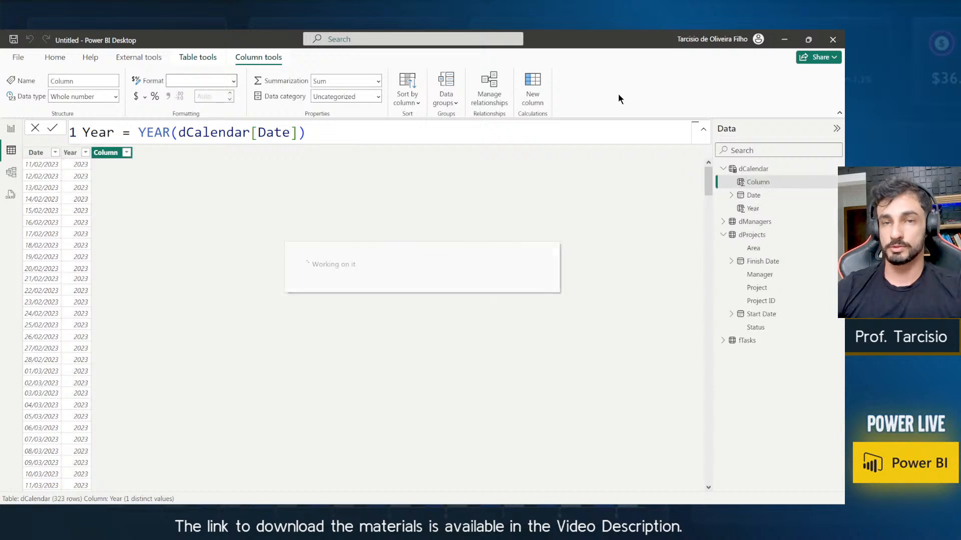
text(Mont)
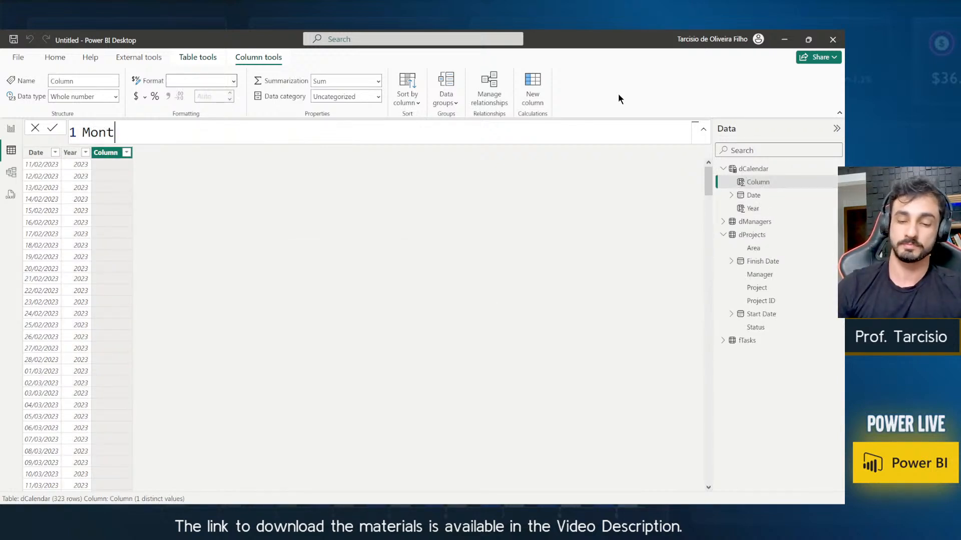
text(h = )
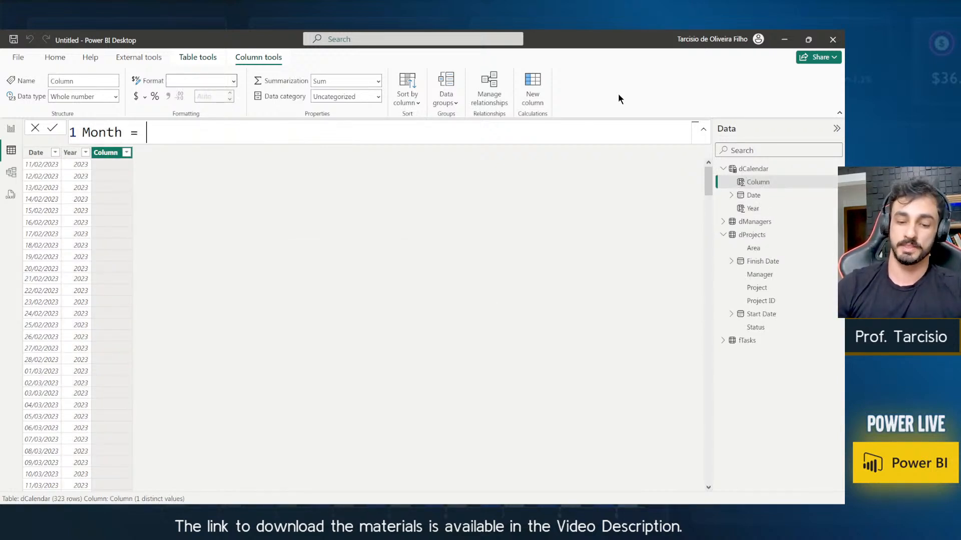
text(month)
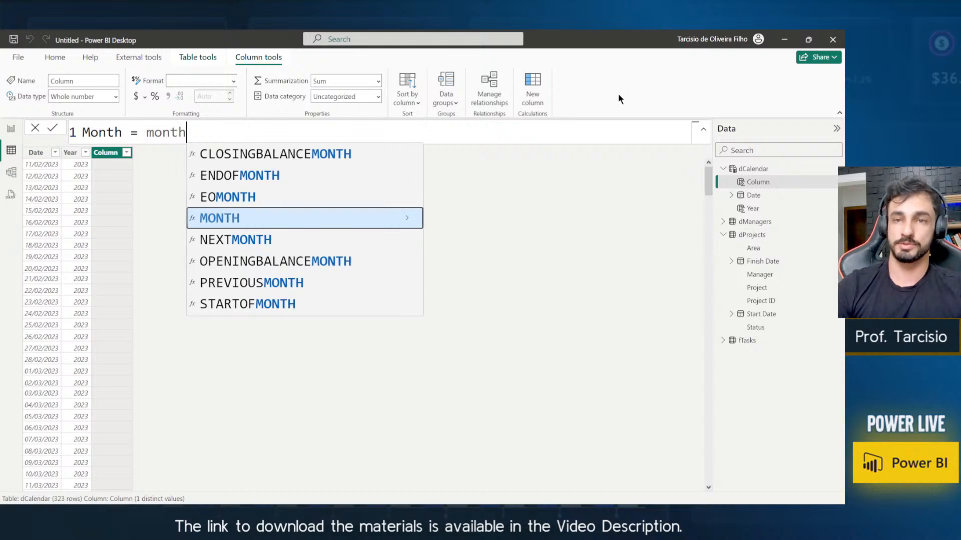
key(Tab)
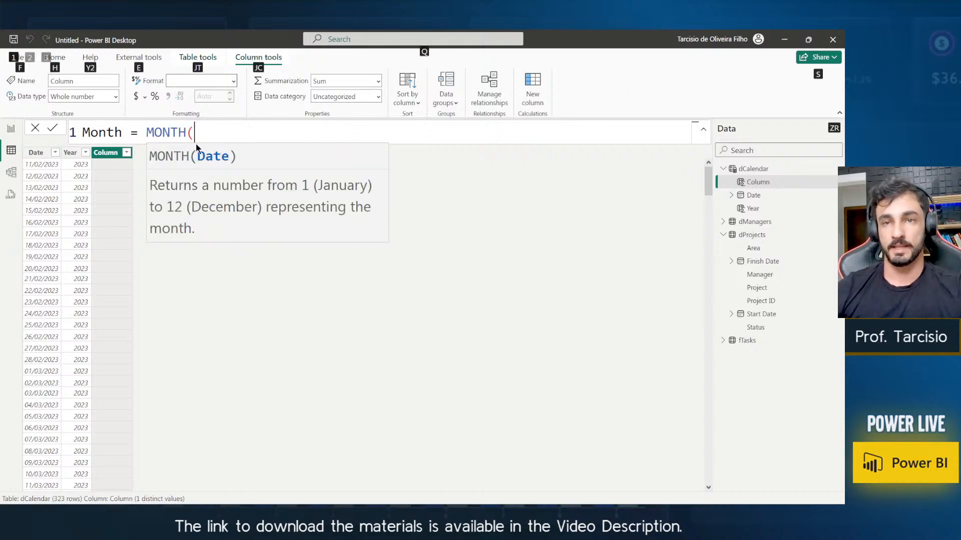
drag(173, 128, 200, 152)
drag(254, 255, 492, 260)
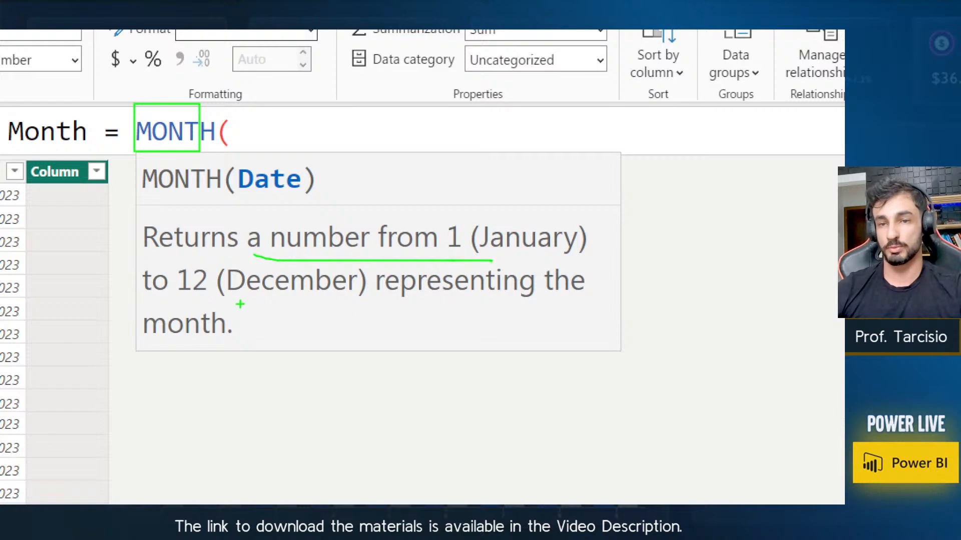
drag(185, 301, 204, 302)
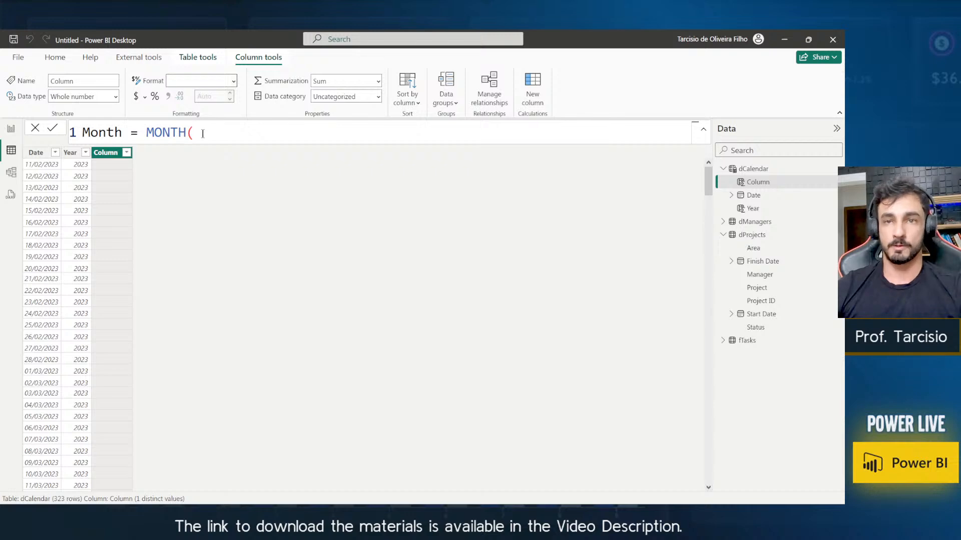
Replace the started MONTH function in the Month column's formula with dCalendar[Date].[Month] and commit it.
drag(203, 134, 146, 132)
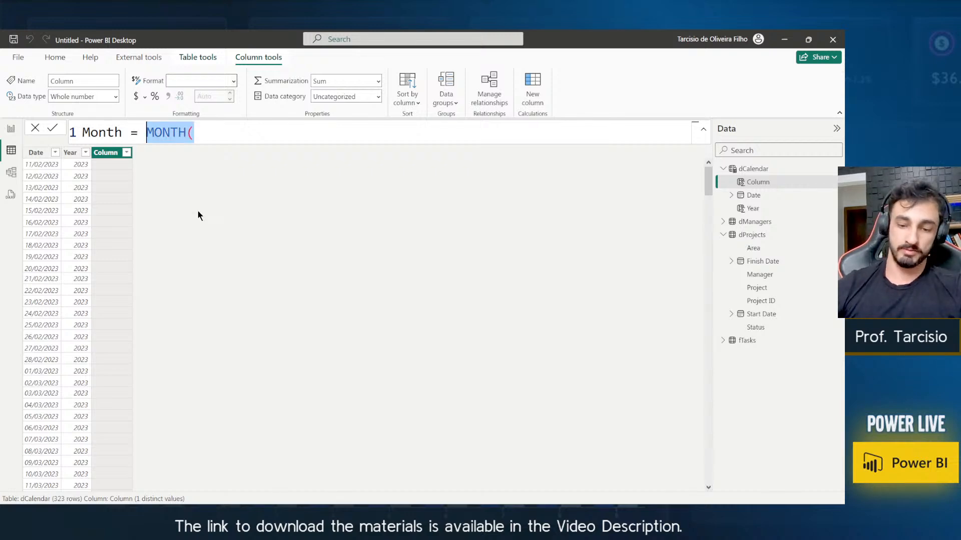
text(dca)
key(Down)
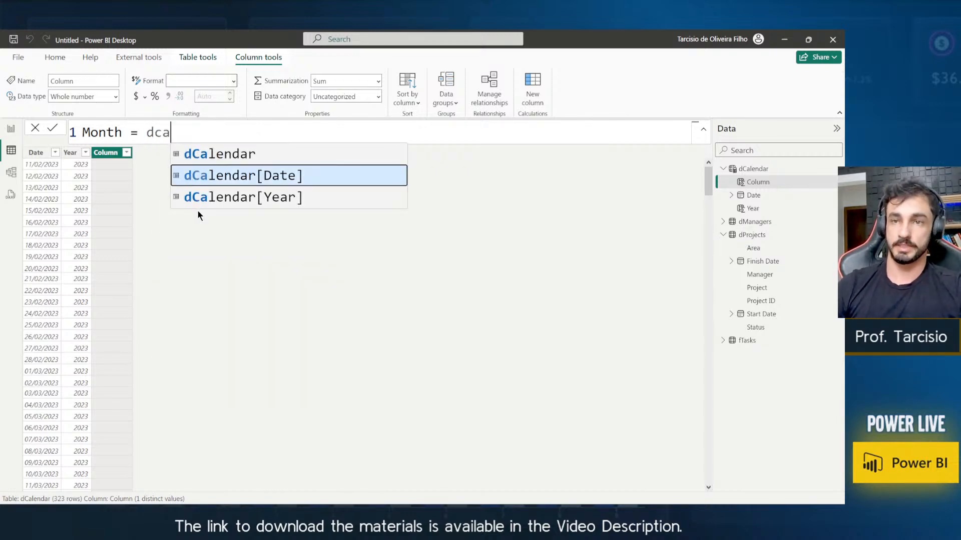
key(Tab)
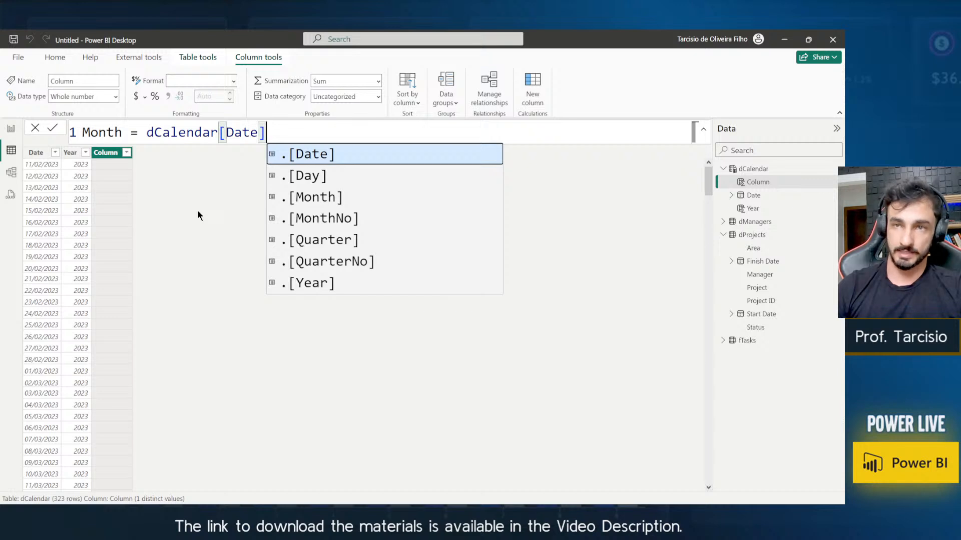
text(.)
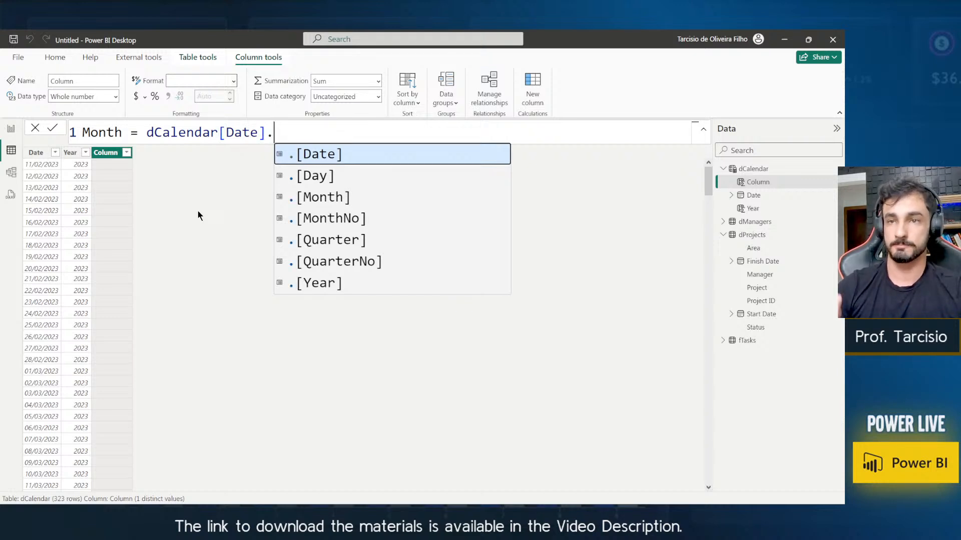
click(338, 200)
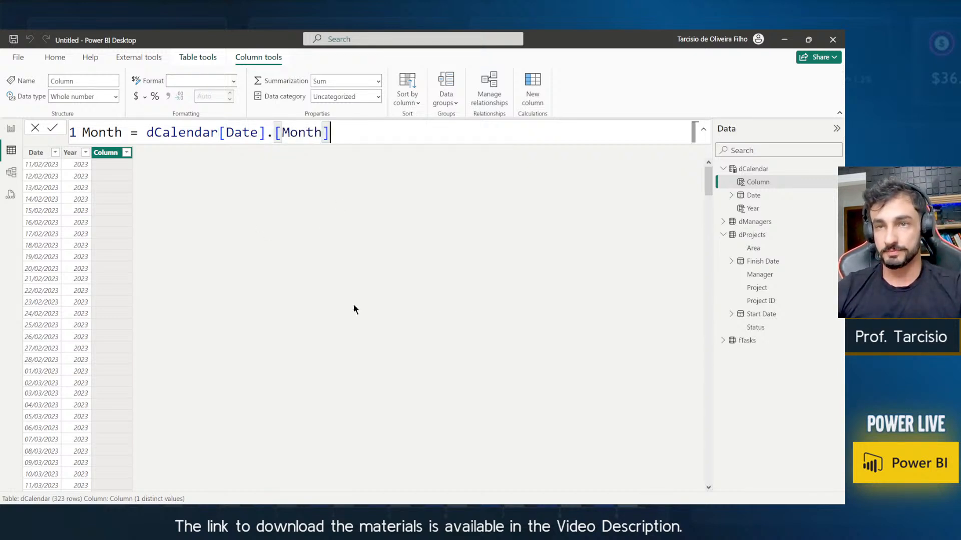
key(Return)
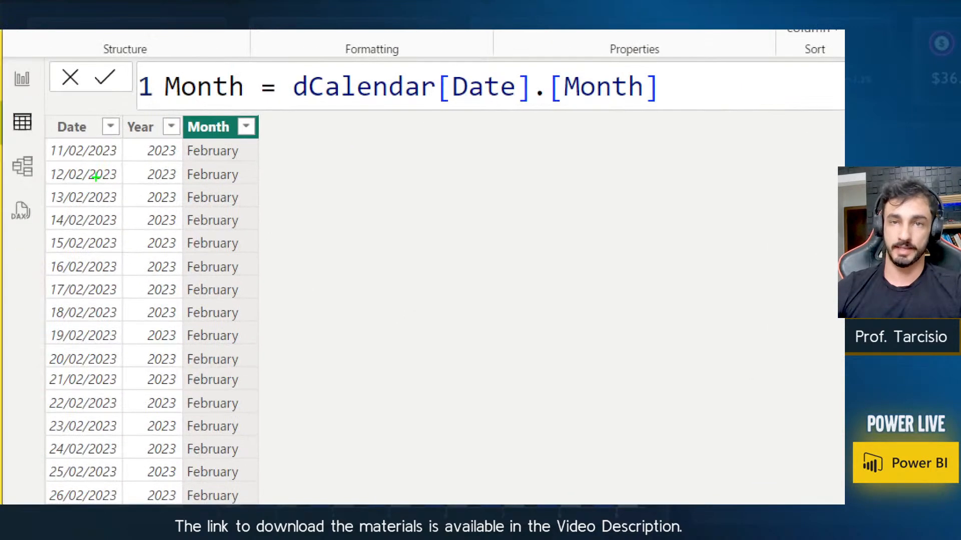
click(255, 159)
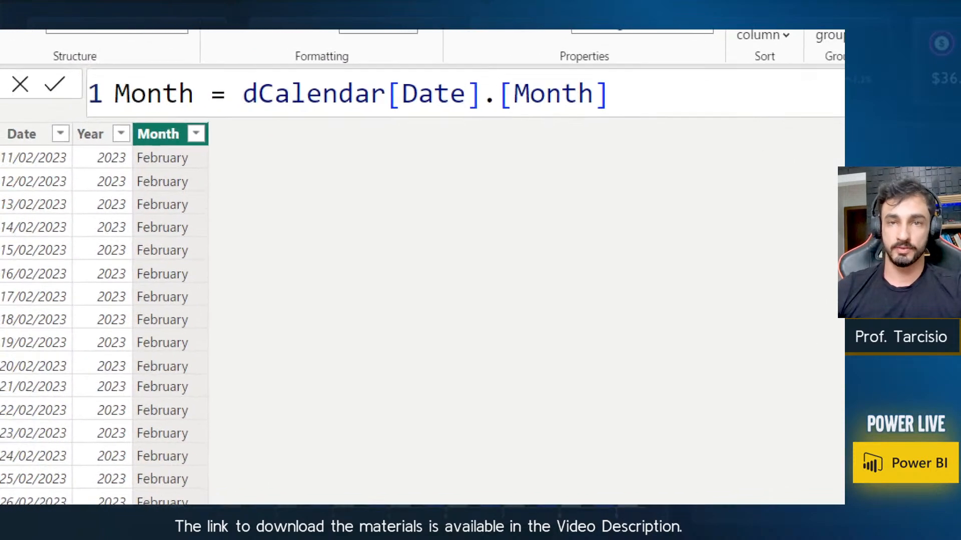
drag(173, 164, 151, 146)
key(Escape)
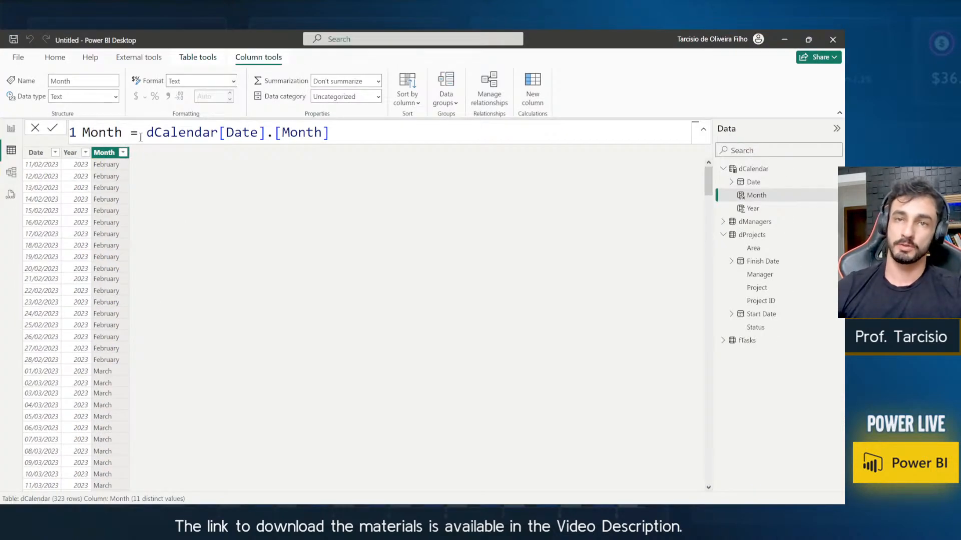
Wrap the Month column's formula in LEFT with 3 characters, giving LEFT(dCalendar[Date].[Month]; 3), and commit it.
click(142, 136)
text(left()
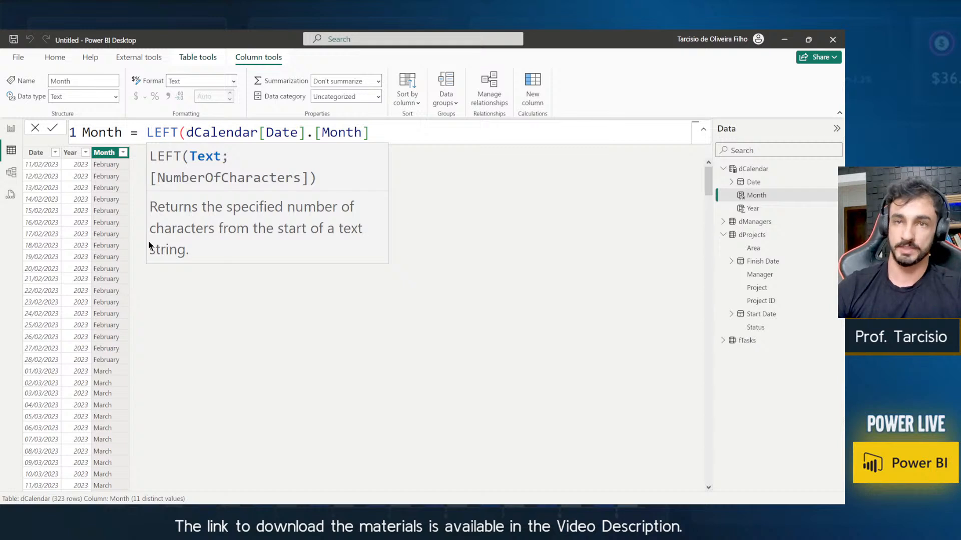
key(End)
text(;)
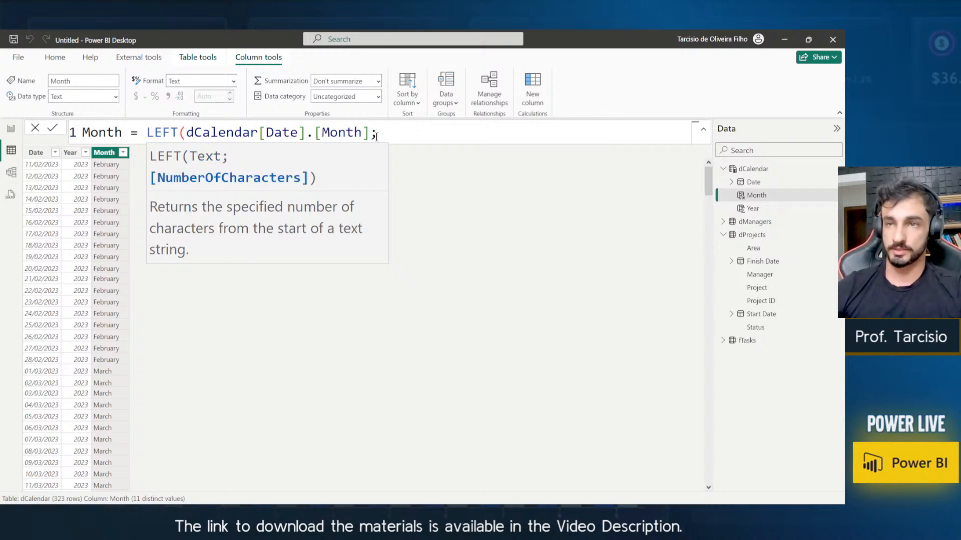
drag(371, 134, 382, 134)
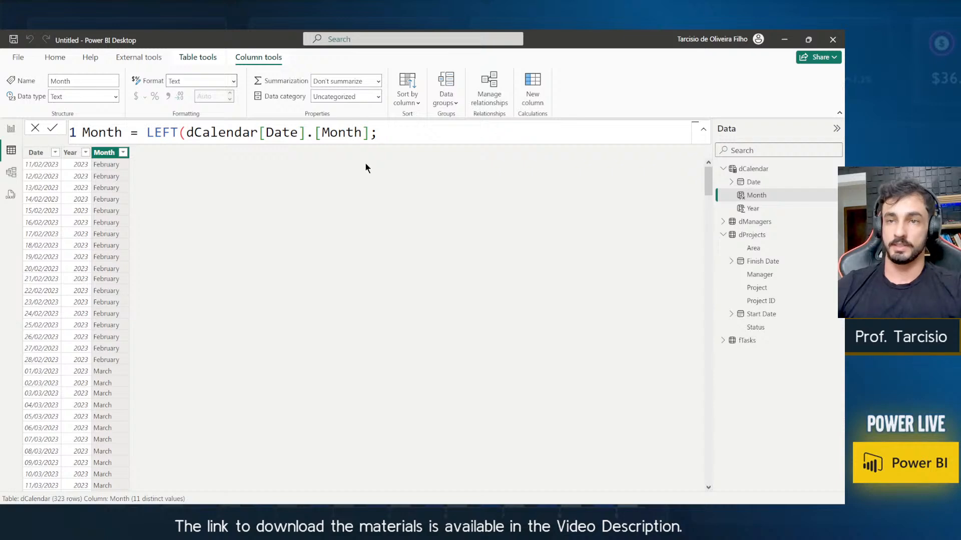
text(3))
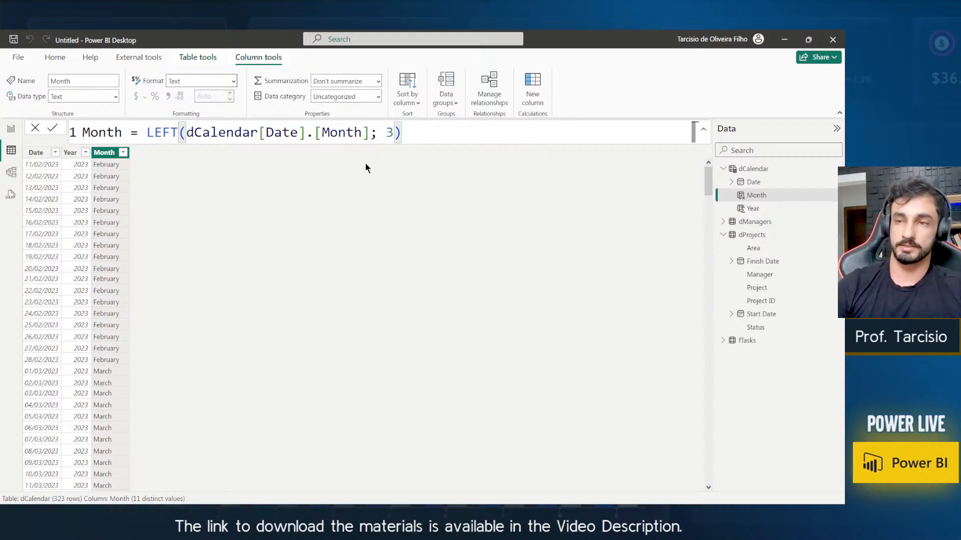
key(Return)
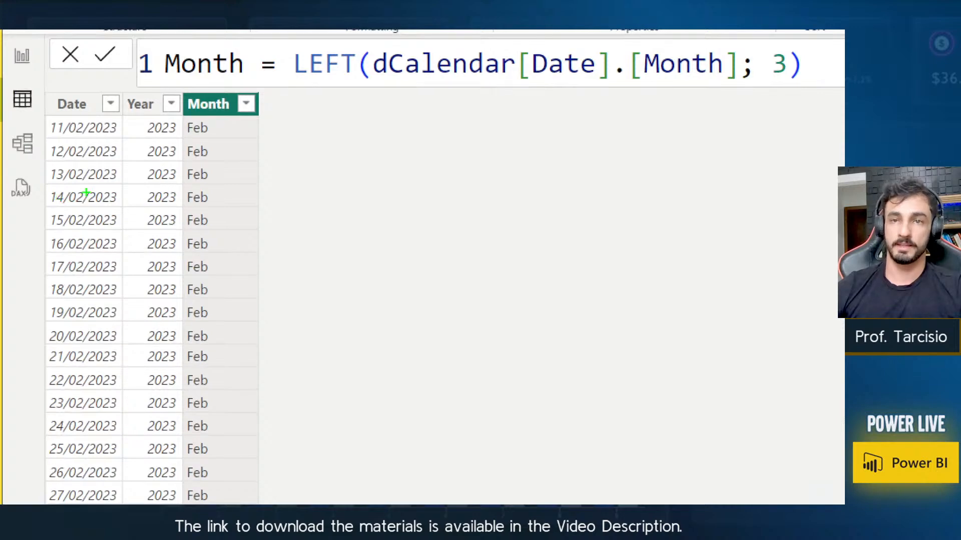
drag(802, 90, 763, 39)
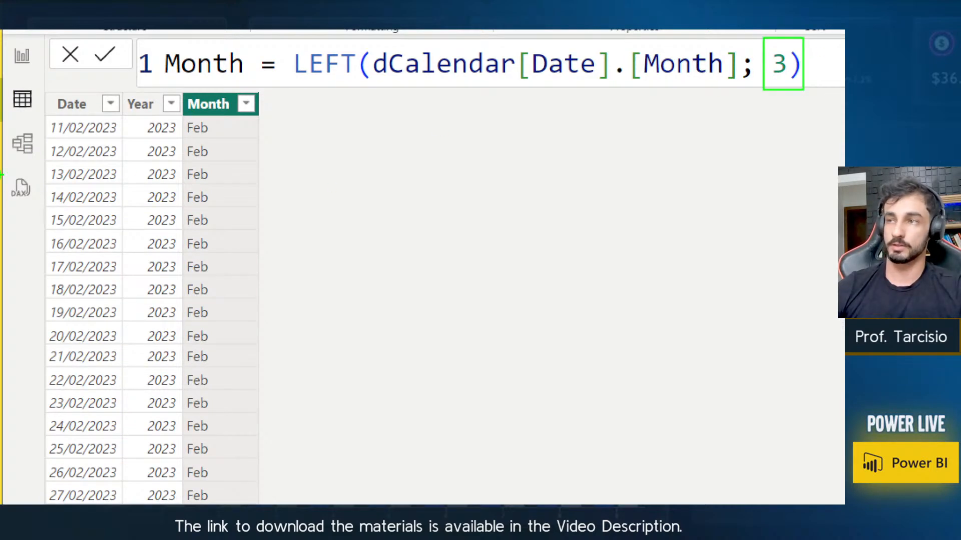
drag(230, 130, 245, 122)
mouse_move(214, 157)
mouse_down()
mouse_move(234, 154)
mouse_move(256, 172)
mouse_up()
drag(216, 196, 249, 202)
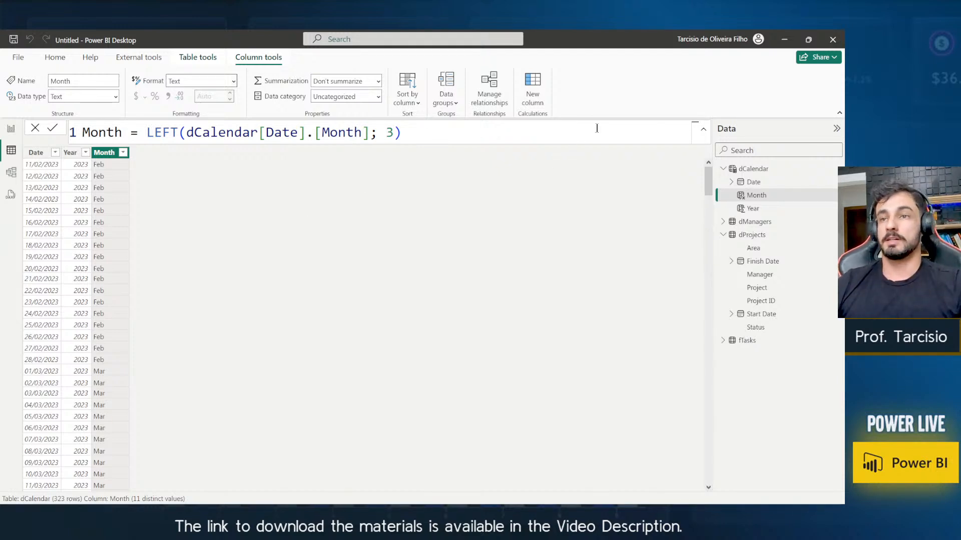
Show the data model diagram and move the dCalendar table up level with dManagers.
click(11, 128)
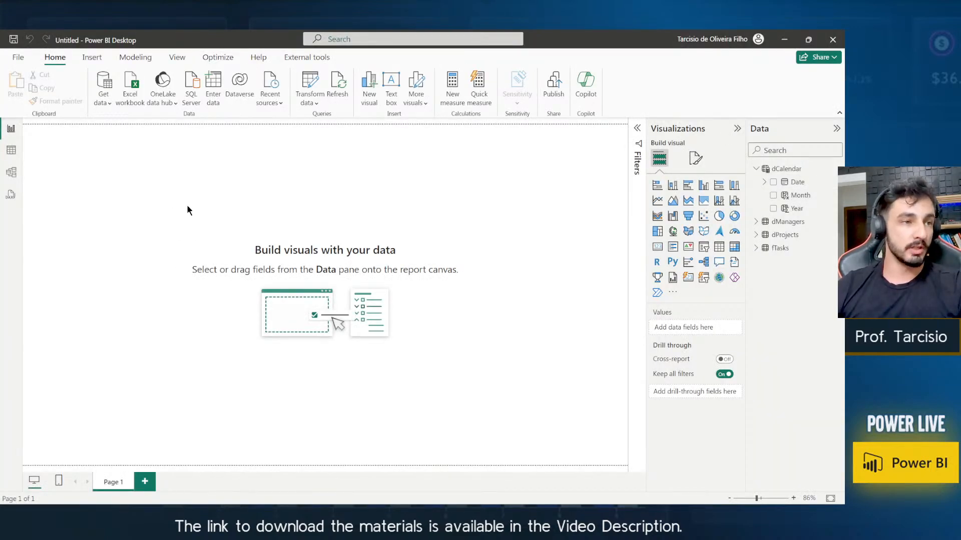
click(11, 172)
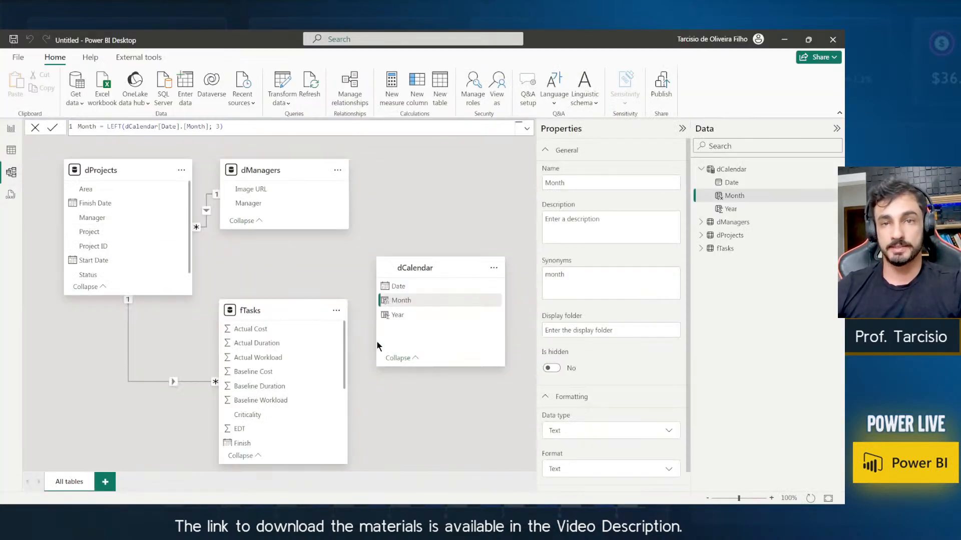
drag(435, 278, 439, 180)
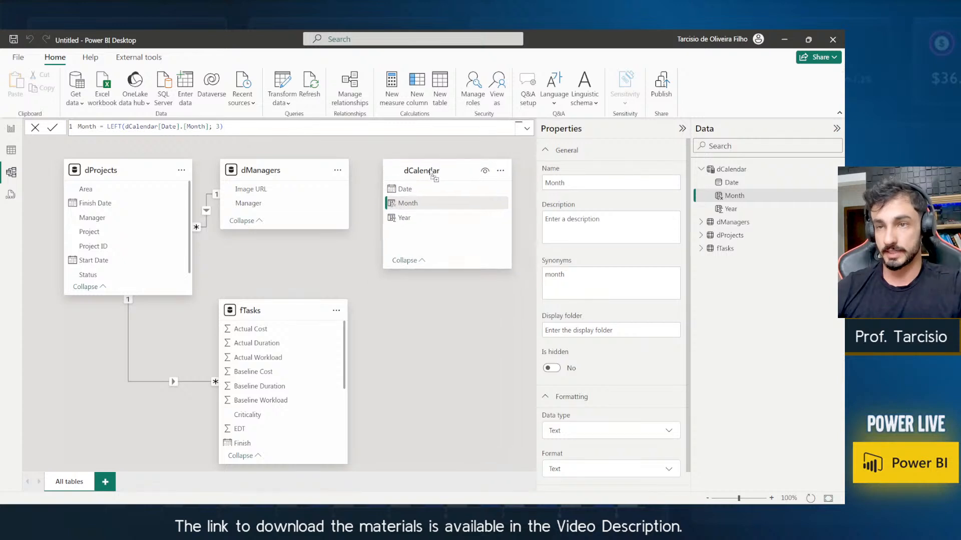
Create a relationship from the Start field of fTasks to the Date field of dCalendar.
scroll(279, 395, down, 3)
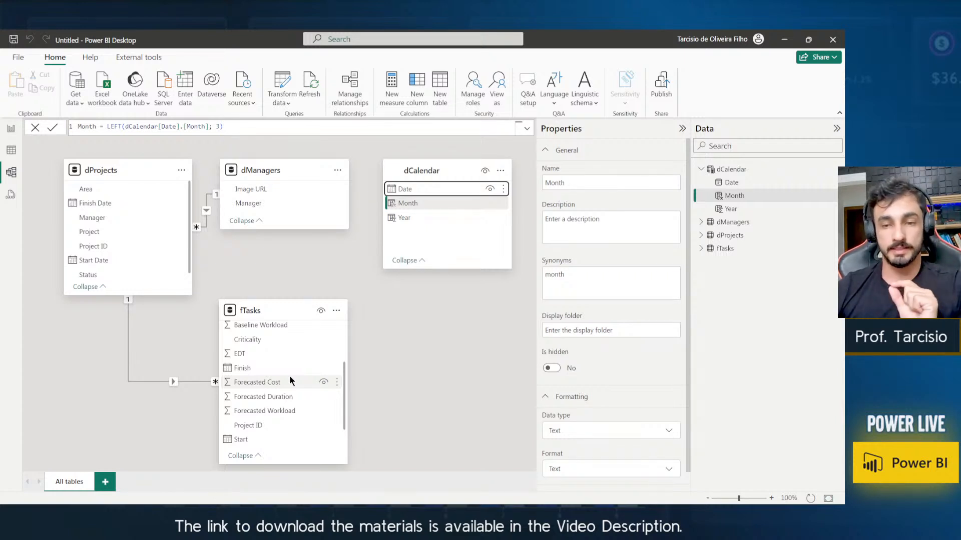
scroll(289, 377, down, 1)
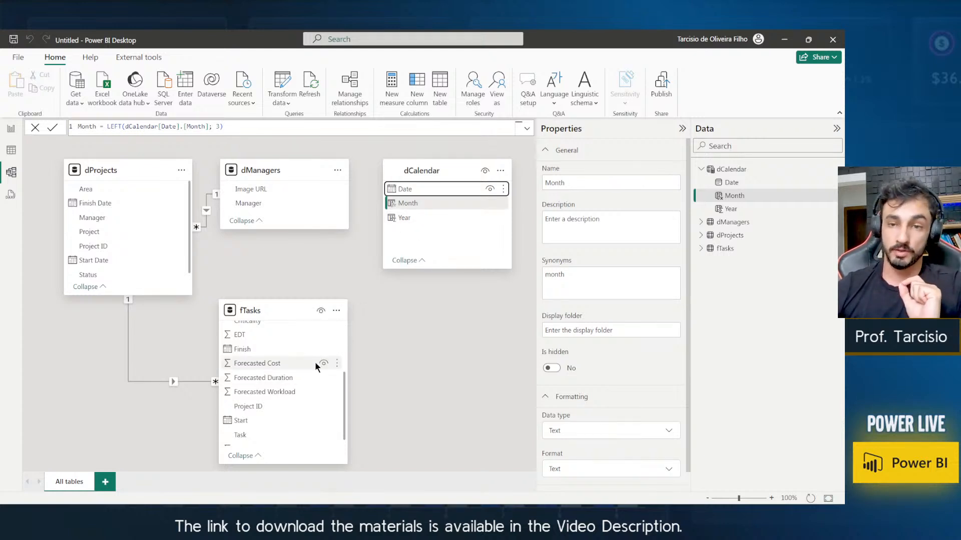
scroll(297, 378, up, 5)
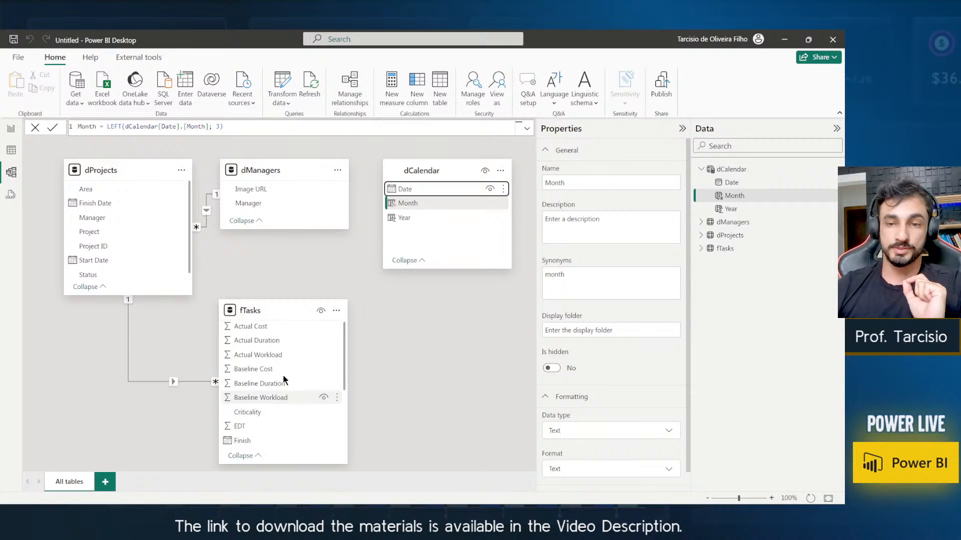
scroll(283, 379, down, 5)
drag(277, 410, 400, 189)
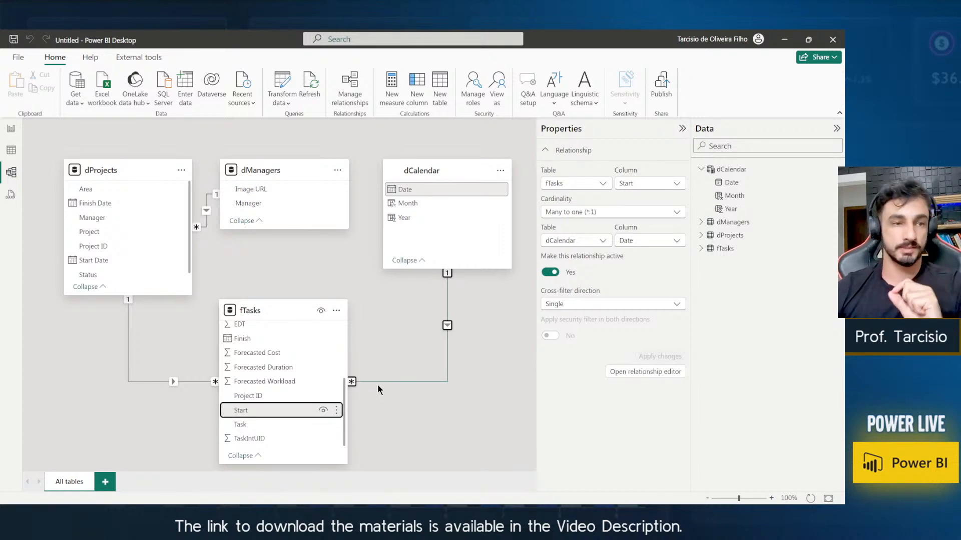
click(433, 440)
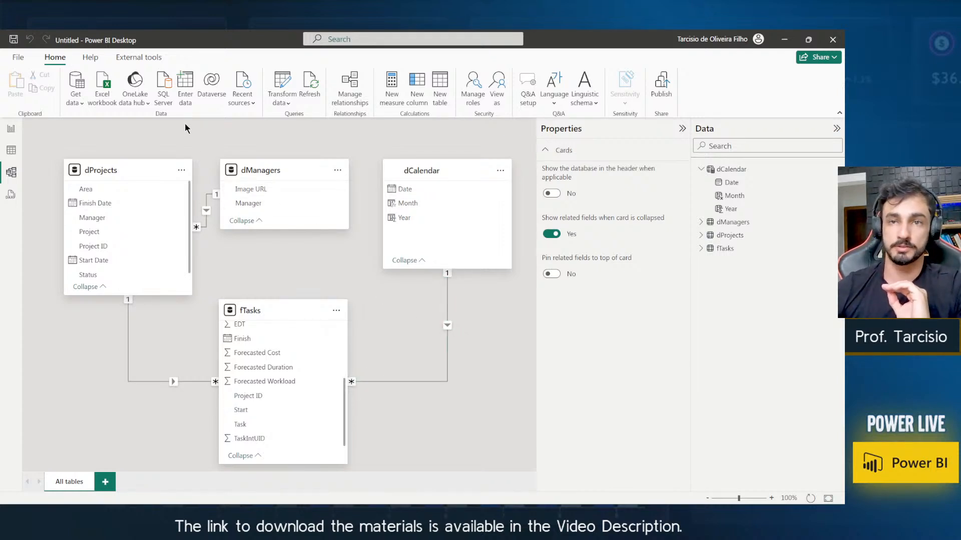
Return to the report view, switch to the published Projects Portfolio dashboard in the browser and examine its Actual Cost, Duration and Workload cards.
click(11, 150)
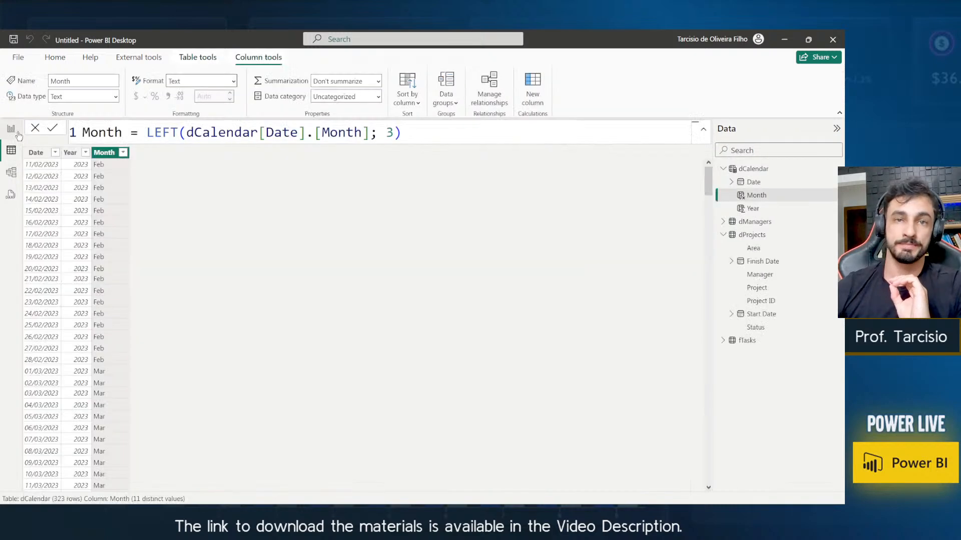
click(11, 129)
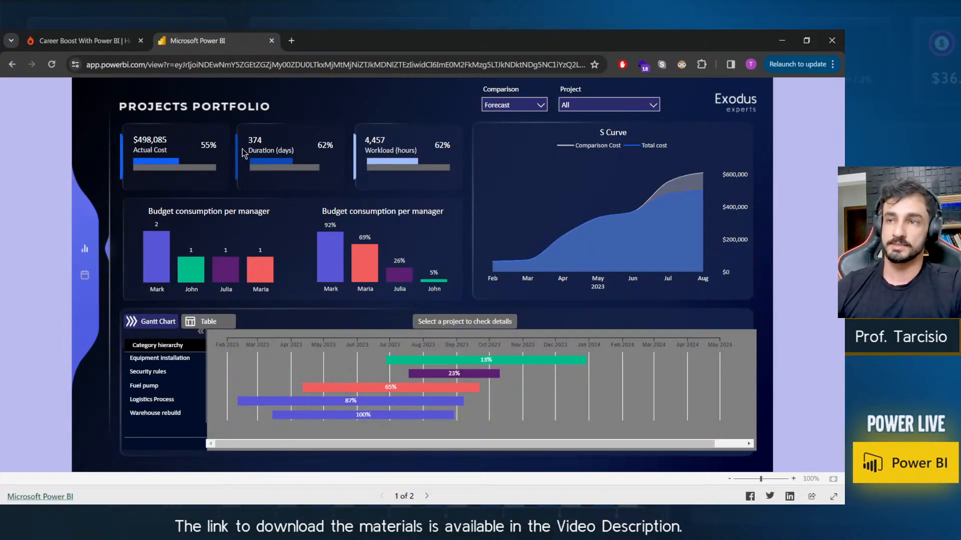
mouse_move(160, 165)
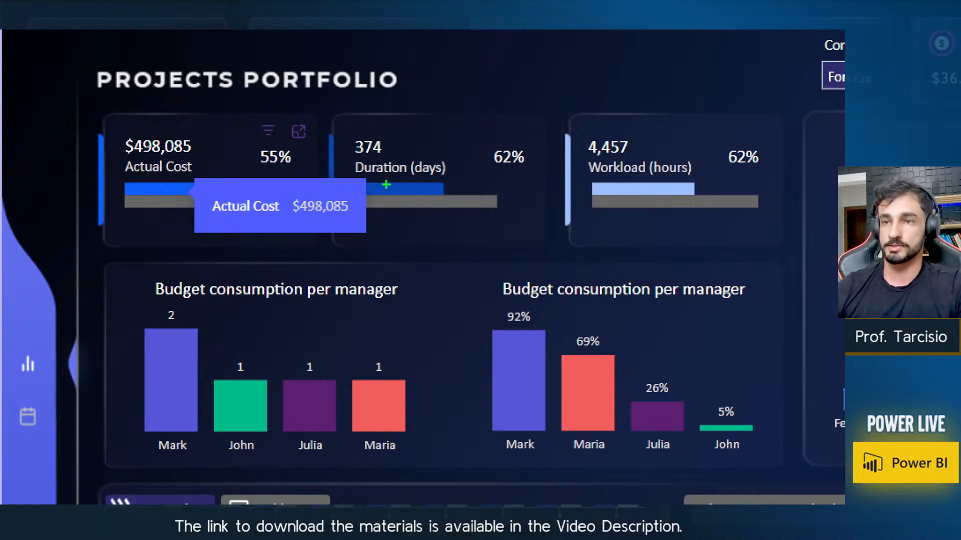
drag(461, 171, 484, 173)
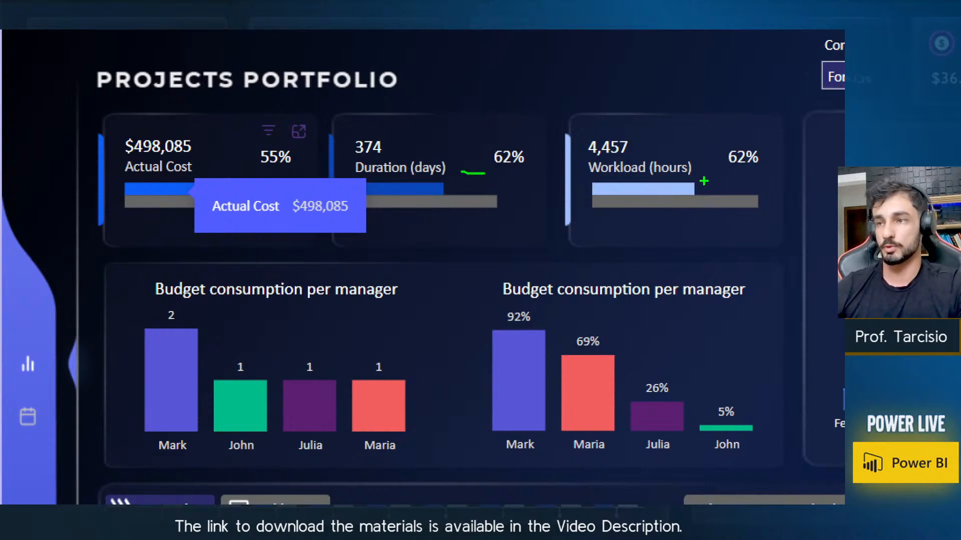
drag(693, 184, 716, 177)
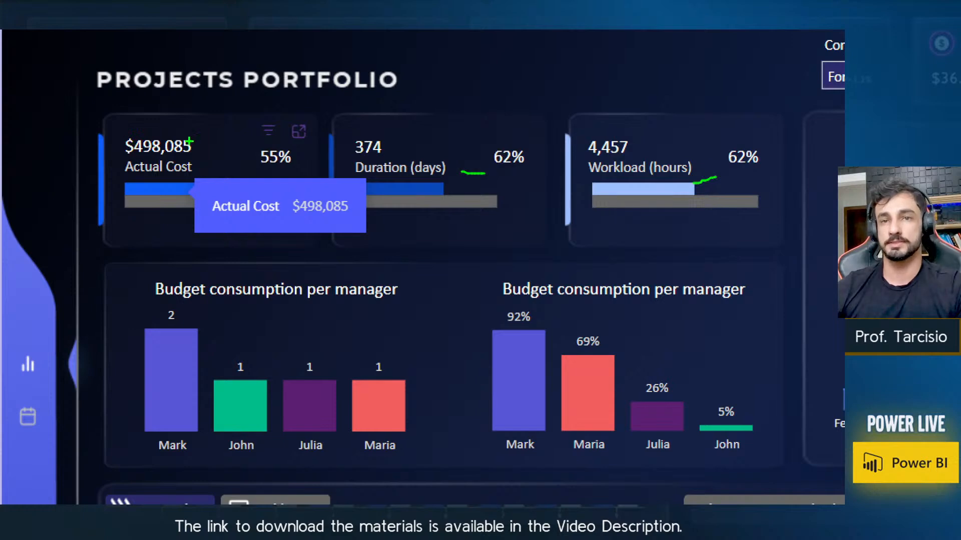
Switch back to Power BI Desktop and set Porfolio.png from the Assets folder as the page's canvas background image.
key(Escape)
key(alt+Tab)
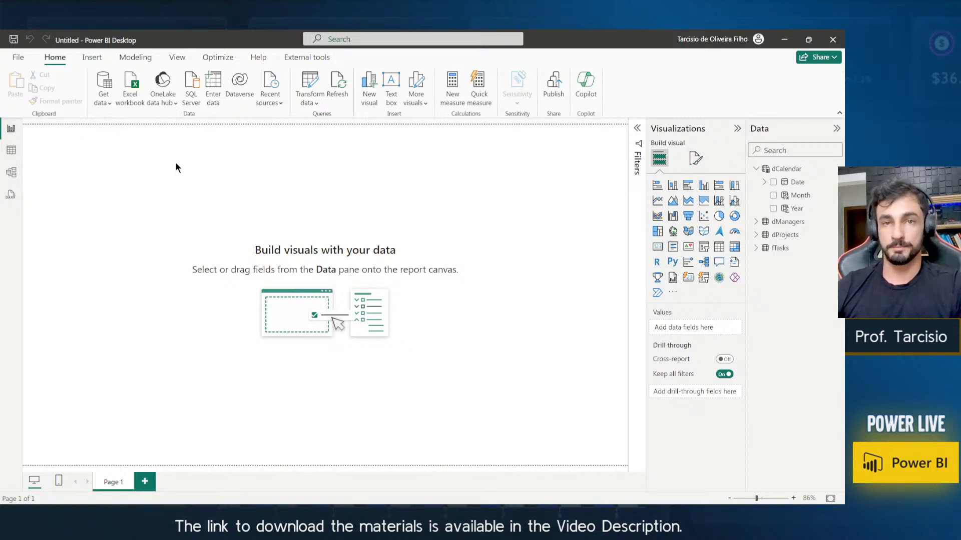
drag(176, 164, 508, 195)
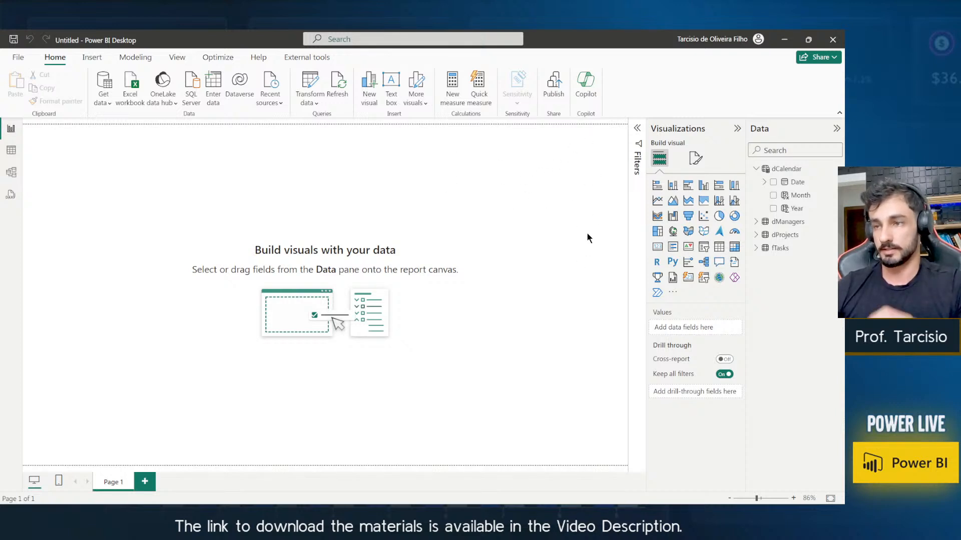
click(696, 158)
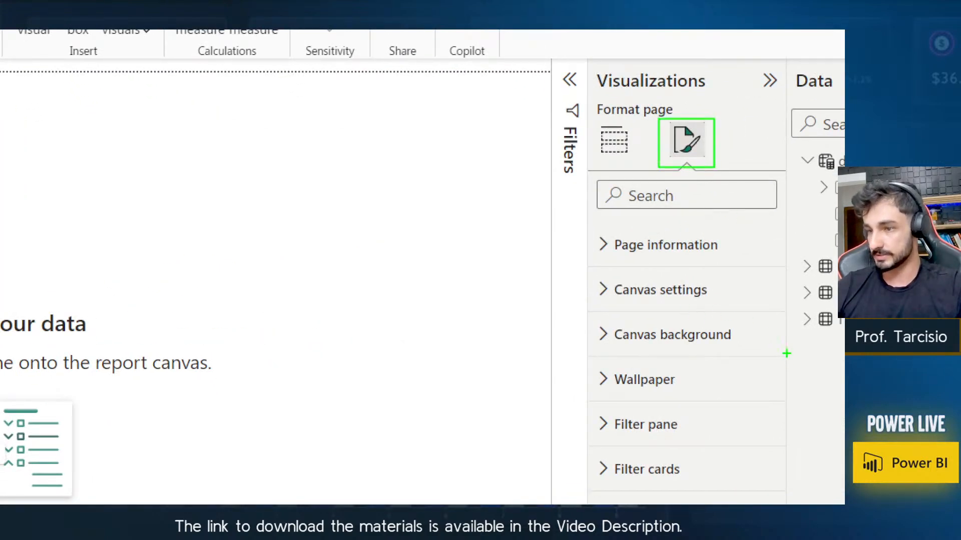
mouse_move(787, 353)
mouse_down()
mouse_move(574, 289)
mouse_move(574, 312)
mouse_up()
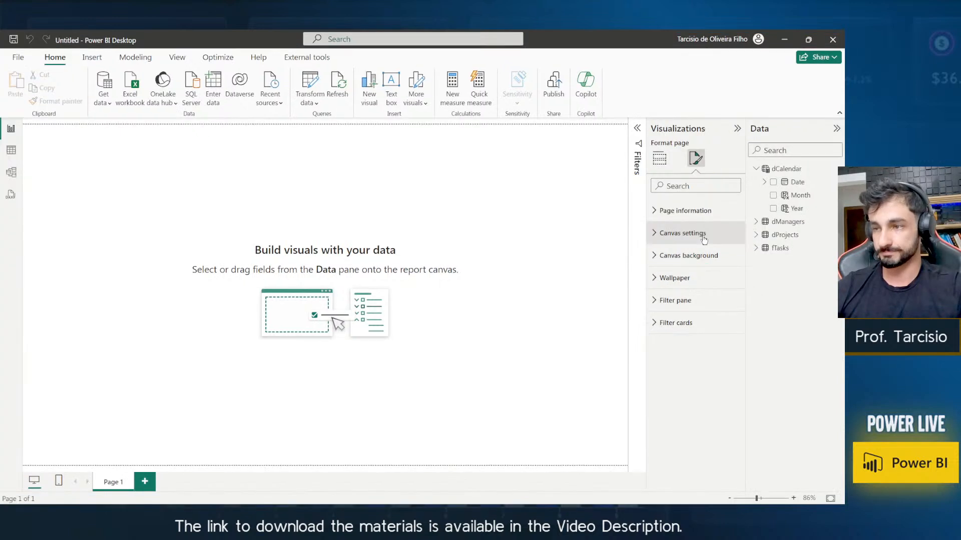
click(686, 257)
click(704, 323)
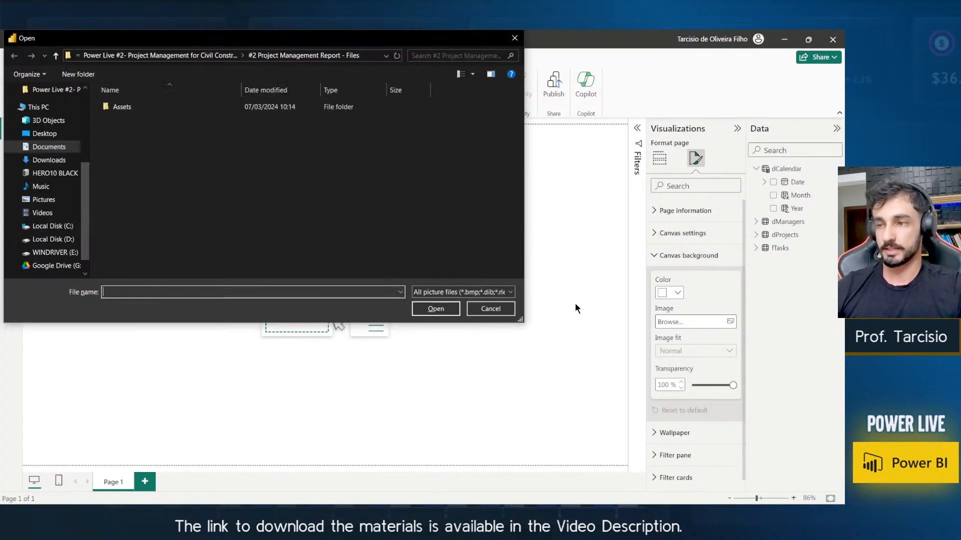
double_click(131, 109)
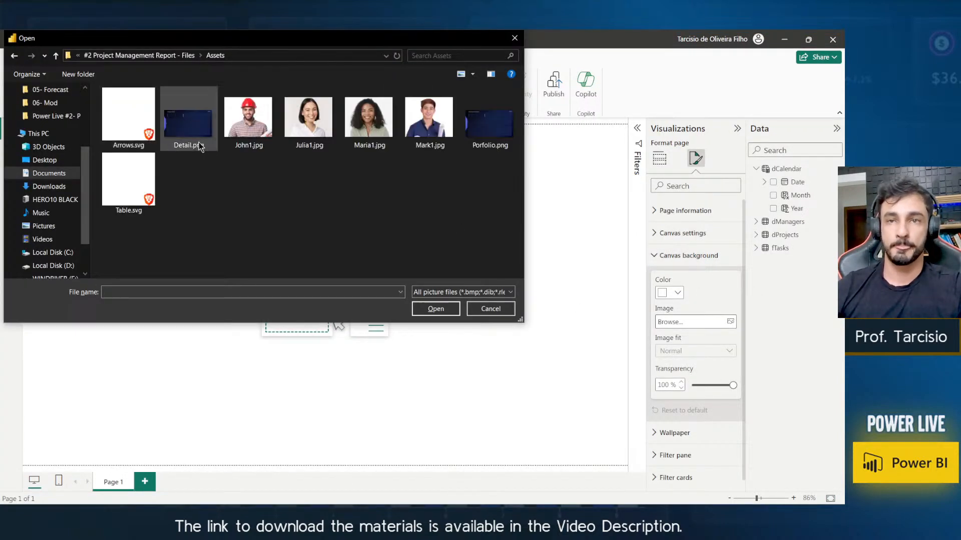
double_click(498, 127)
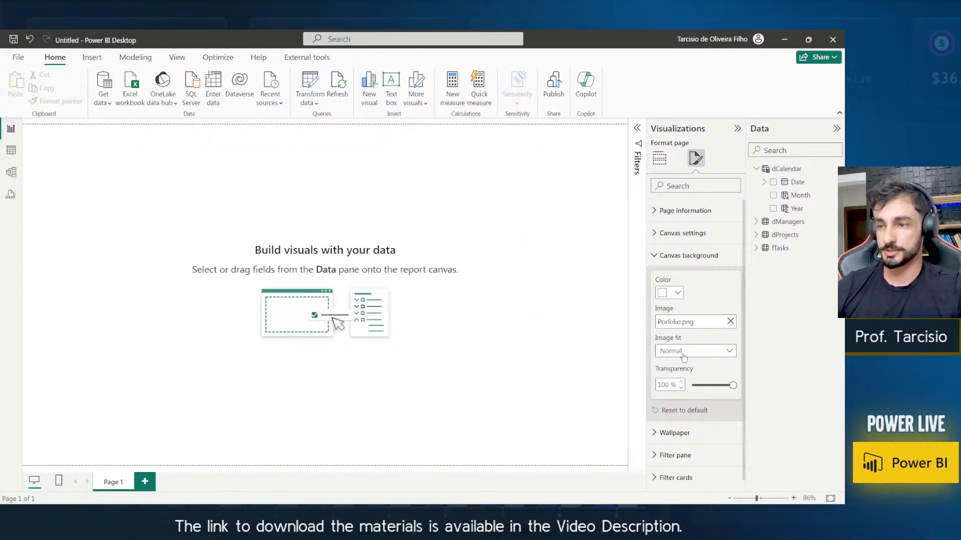
Set the canvas background's transparency to 0% and adjust its image fit so the picture spans the page.
double_click(663, 385)
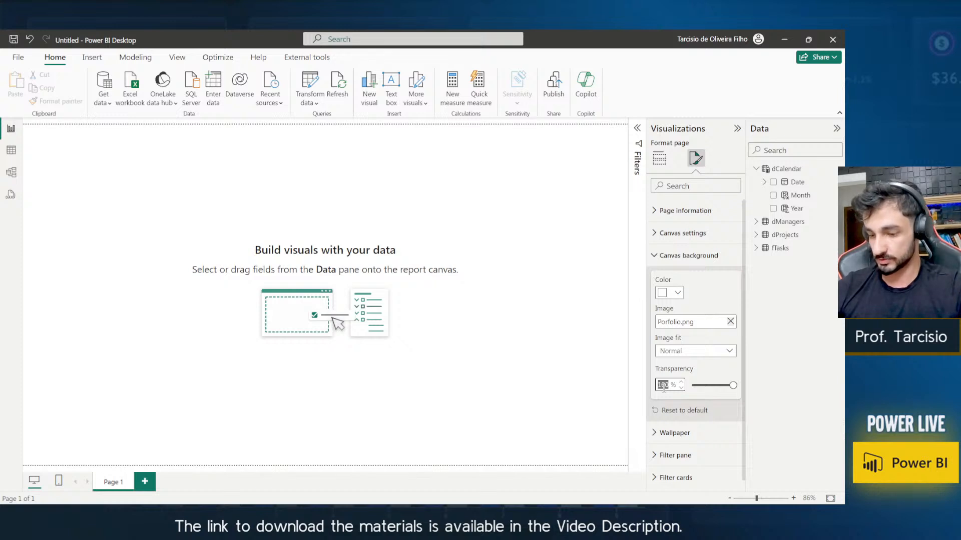
text(0)
key(Return)
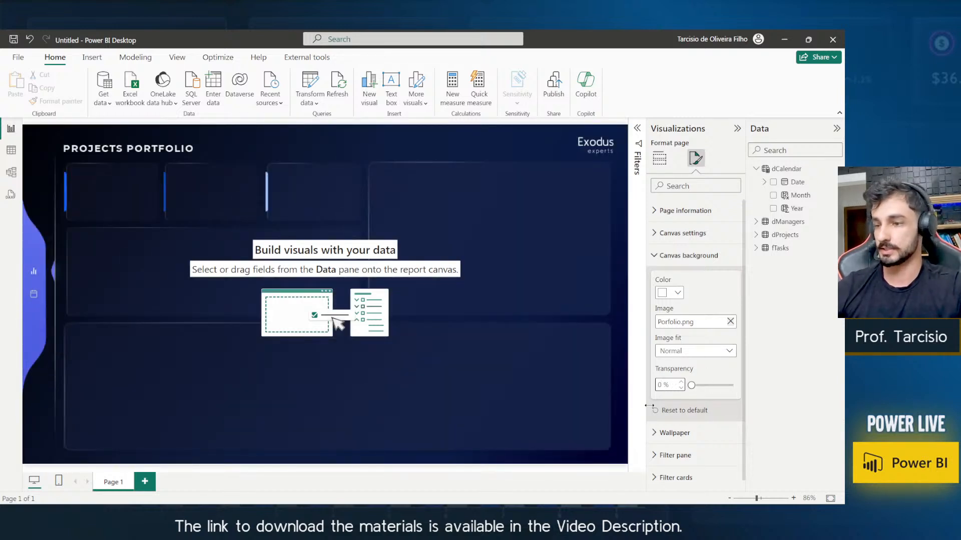
double_click(663, 386)
click(675, 351)
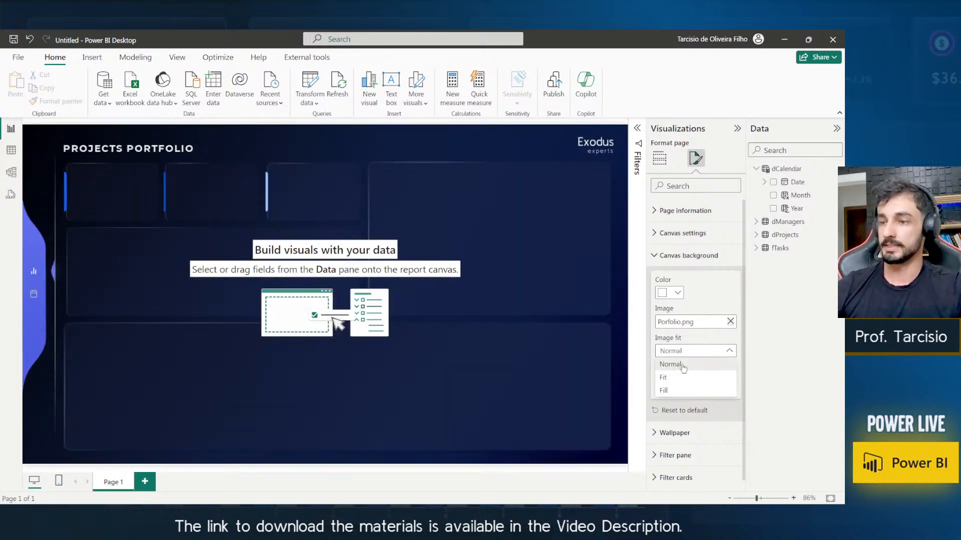
click(673, 370)
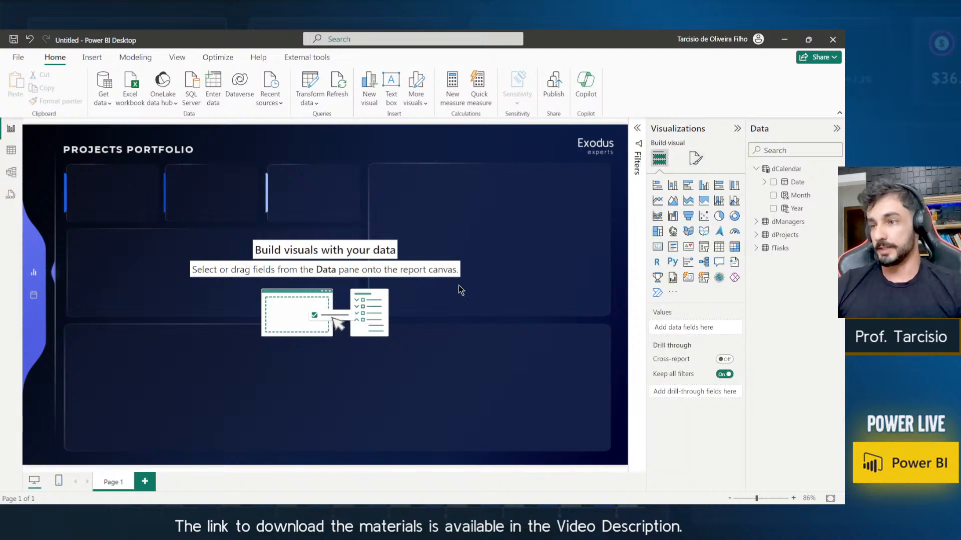
key(alt)
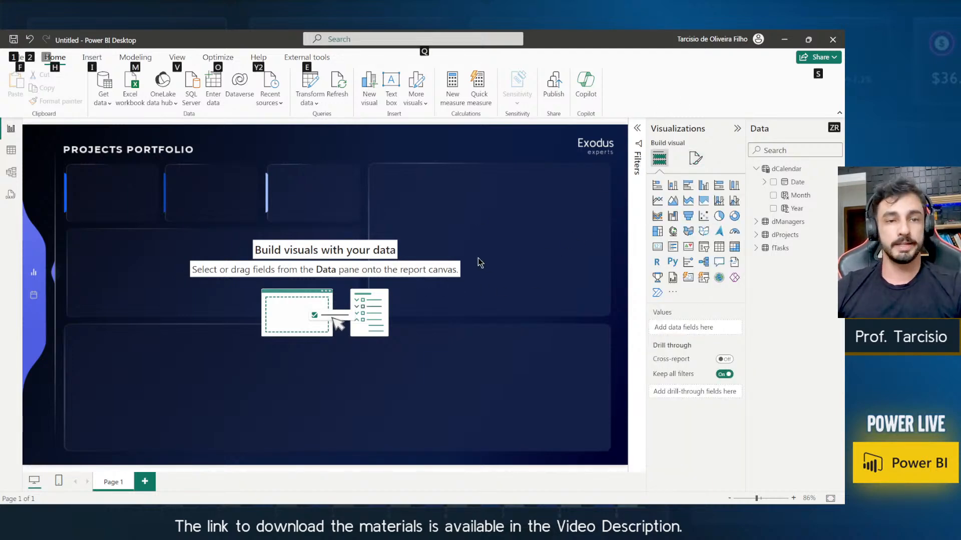
key(alt)
key(alt)
key(alt)
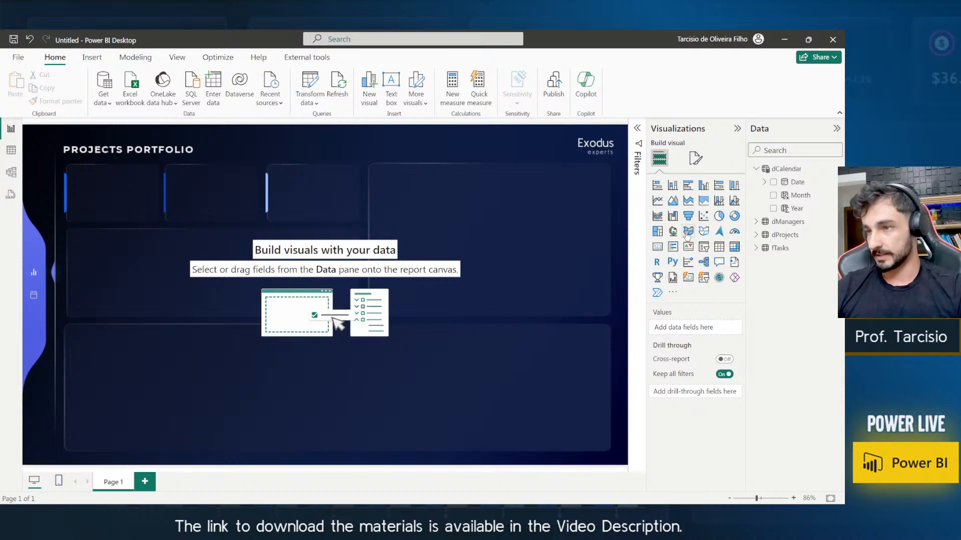
Insert a card visual on the page, collapse the filters and fill the card with the Actual Cost field of fTasks.
click(657, 251)
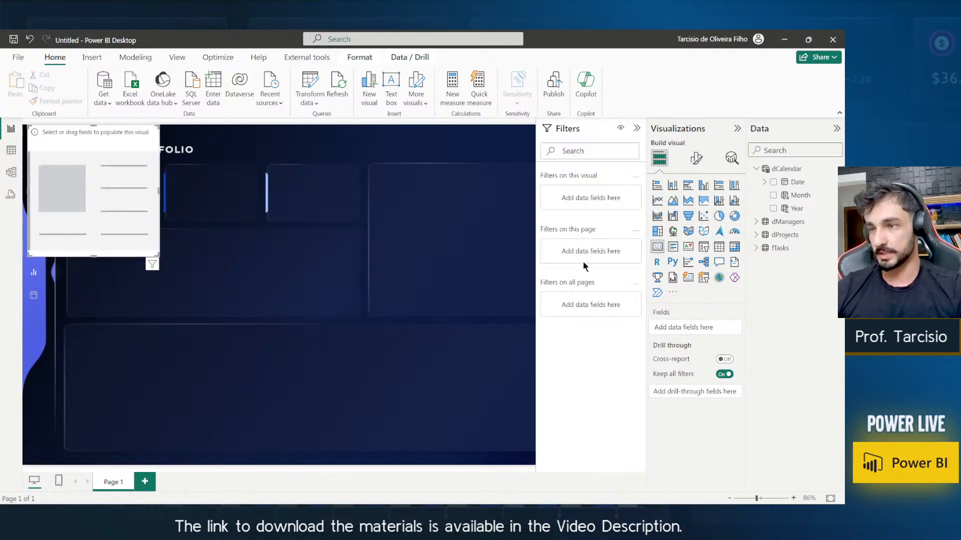
click(636, 128)
drag(289, 288, 149, 273)
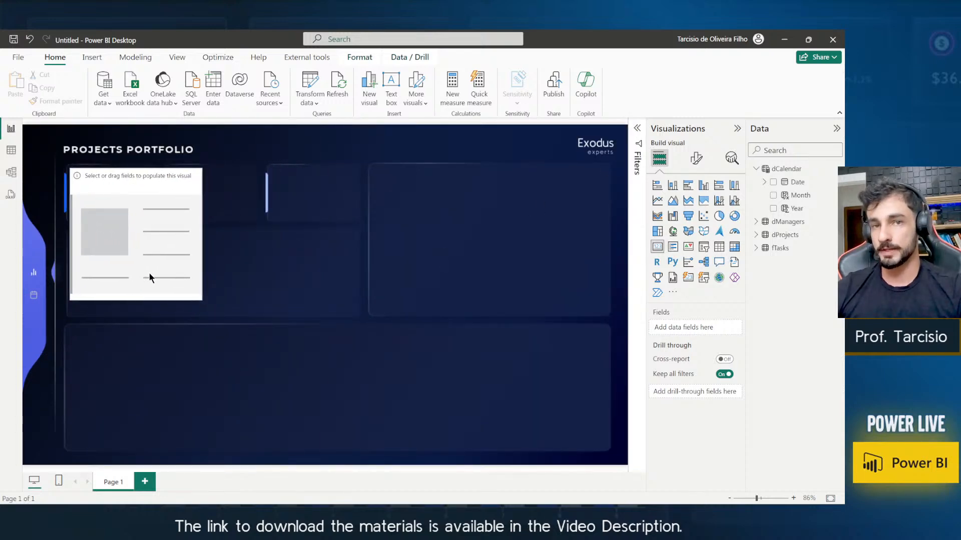
click(757, 249)
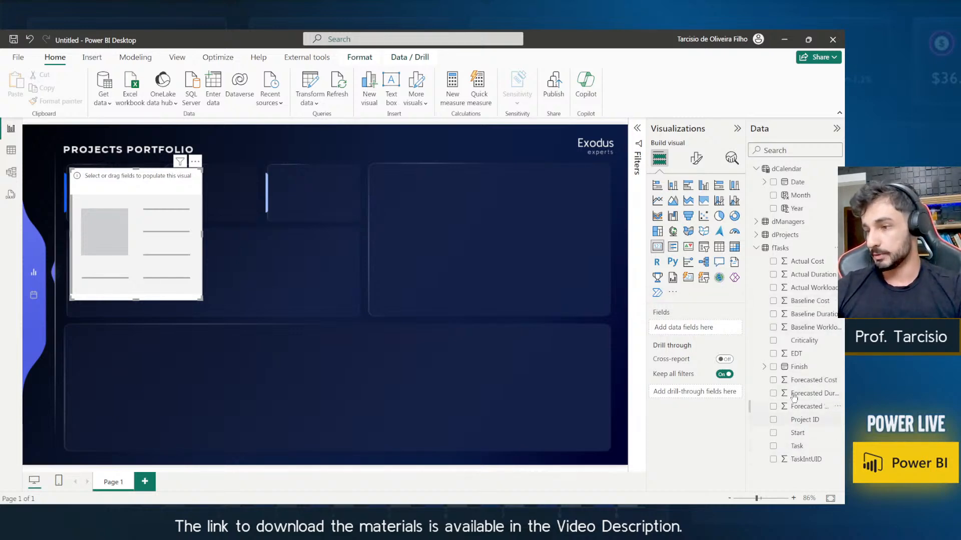
click(774, 261)
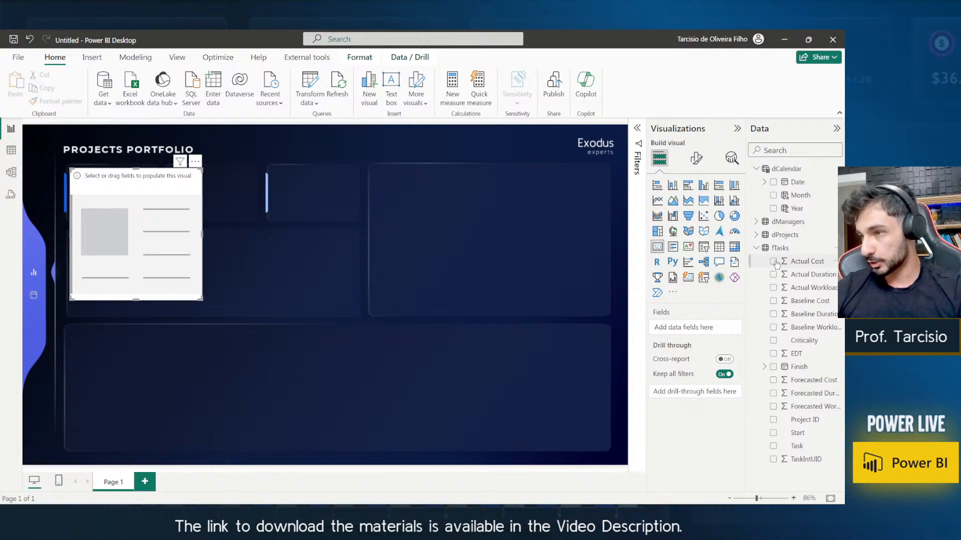
Reduce the Actual Cost card's height and move it into the large empty panel at the bottom of the page.
drag(119, 207, 231, 217)
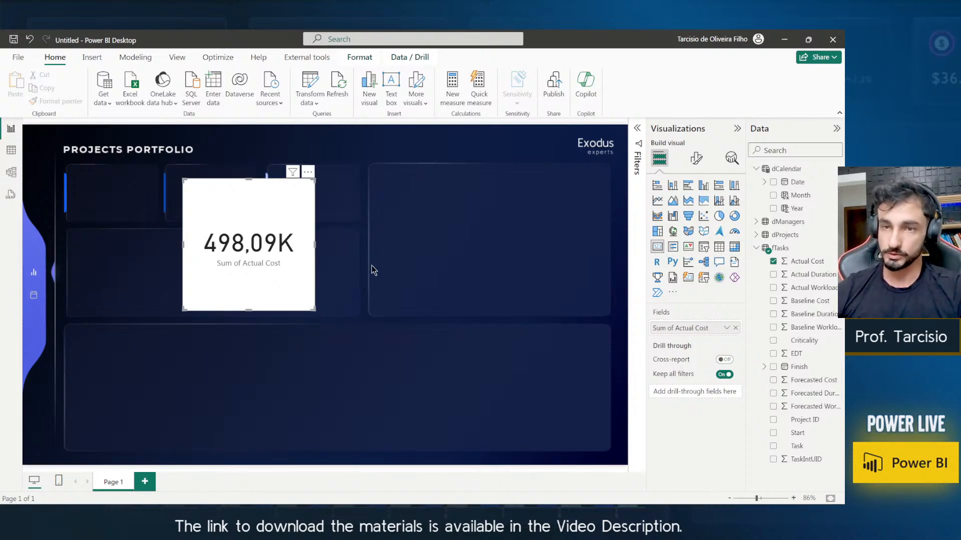
drag(315, 310, 318, 267)
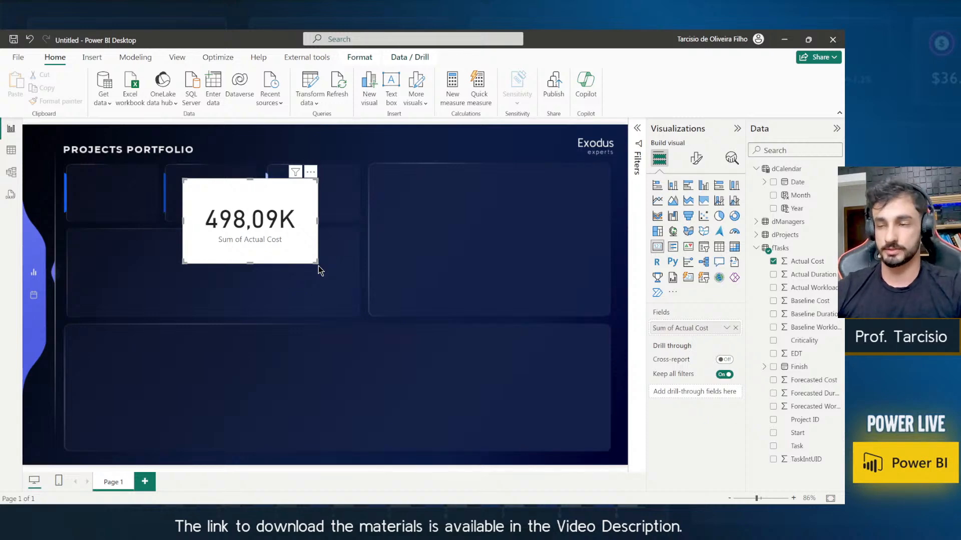
drag(238, 233, 142, 374)
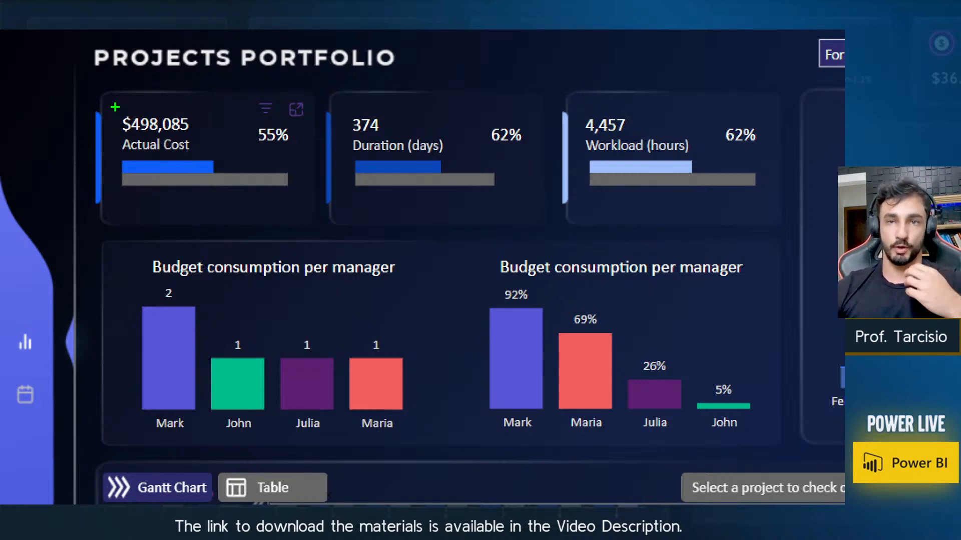
Examine the published dashboard's Actual Cost card, checking its value, label and the bars comparing actual cost with the comparison cost.
drag(104, 113, 128, 119)
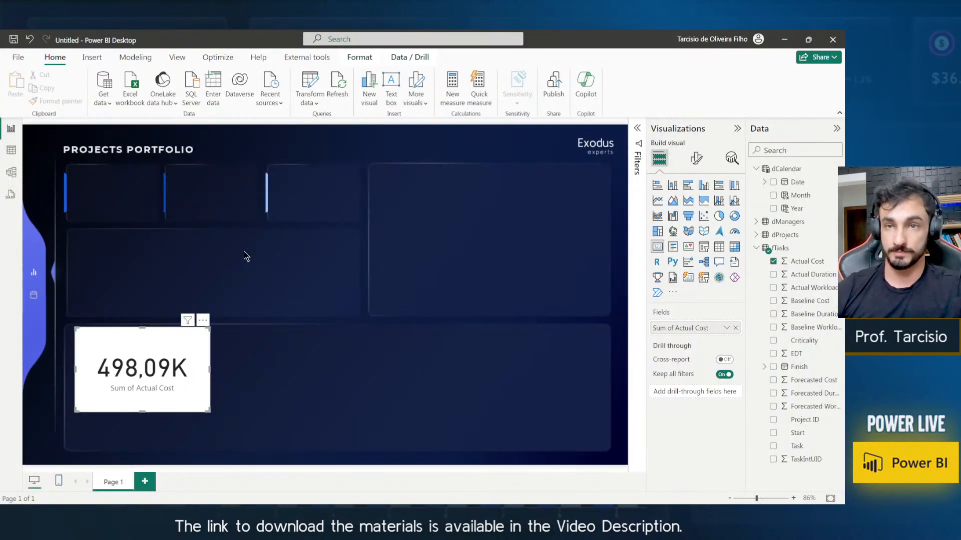
mouse_move(242, 256)
mouse_down()
mouse_move(190, 295)
mouse_move(223, 254)
mouse_move(253, 254)
mouse_up()
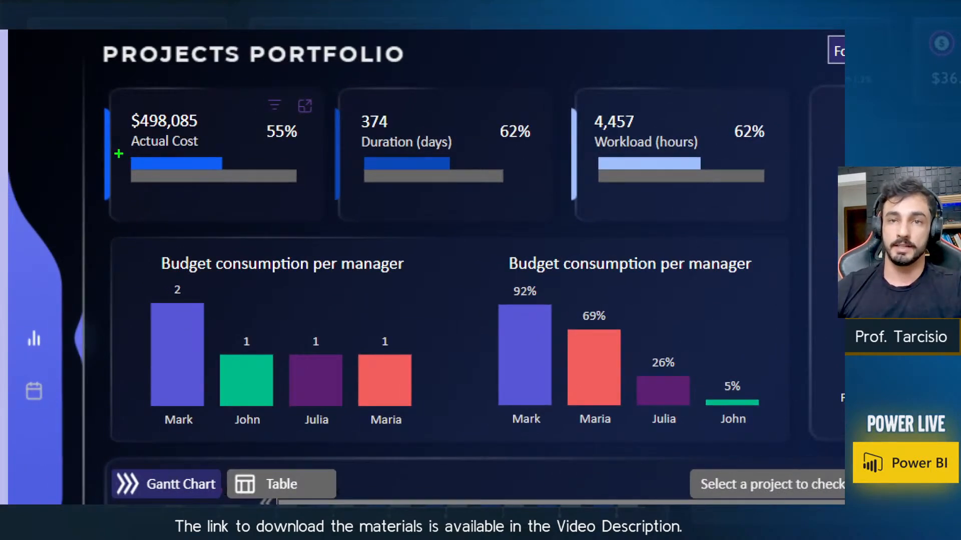
mouse_move(118, 154)
mouse_down()
mouse_move(212, 130)
mouse_move(210, 150)
mouse_up()
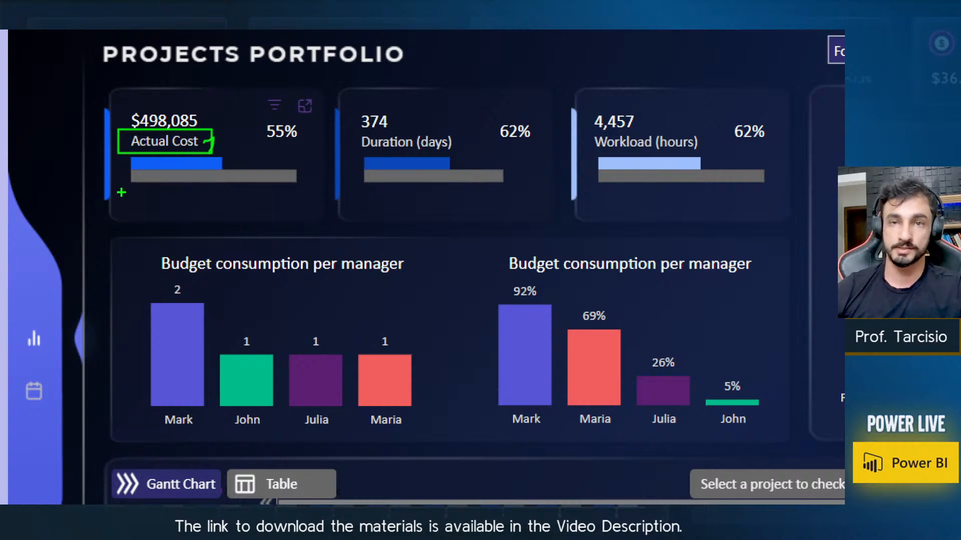
mouse_move(121, 192)
mouse_down()
mouse_move(170, 162)
mouse_move(326, 154)
mouse_up()
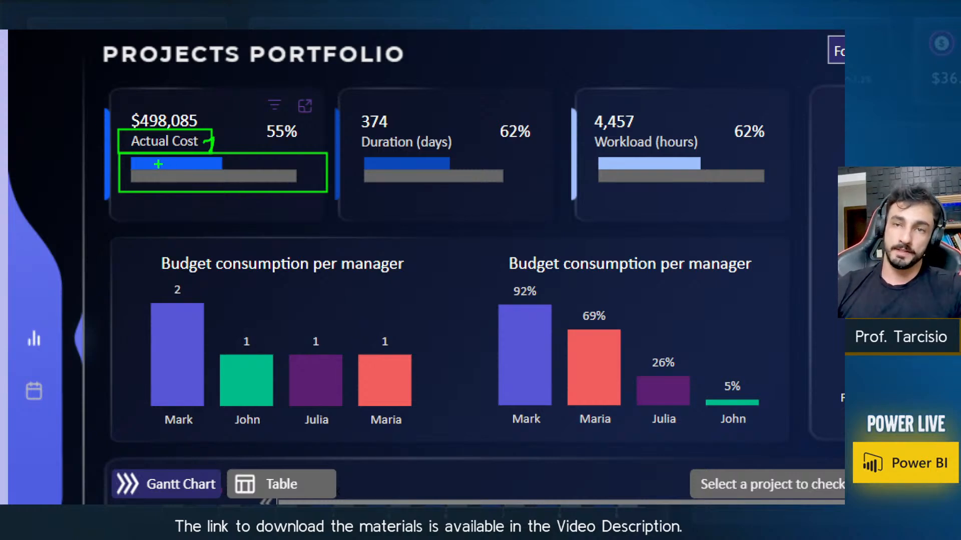
drag(158, 164, 191, 163)
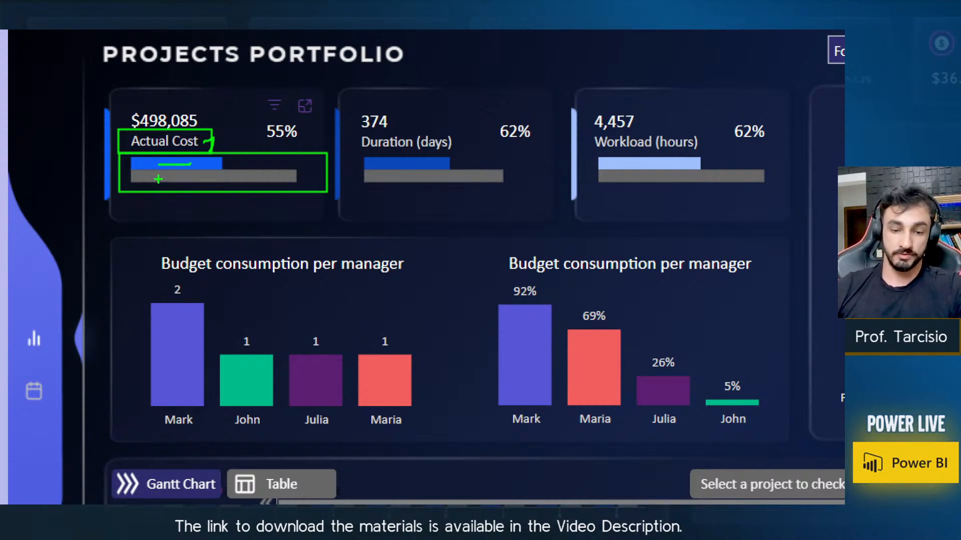
drag(158, 177, 259, 176)
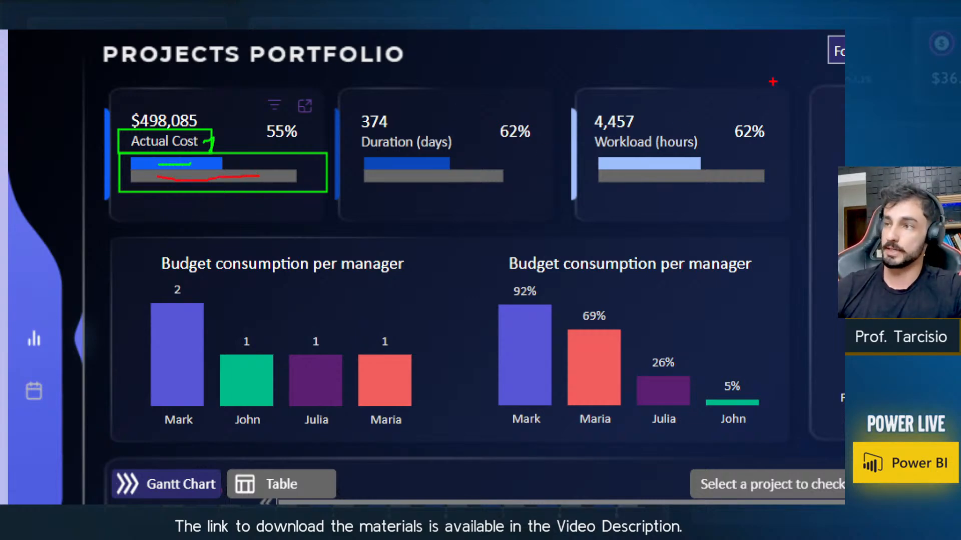
key(Escape)
Set the published dashboard's Comparison filter to Baseline and examine the comparison bar of the Actual Cost card.
click(497, 110)
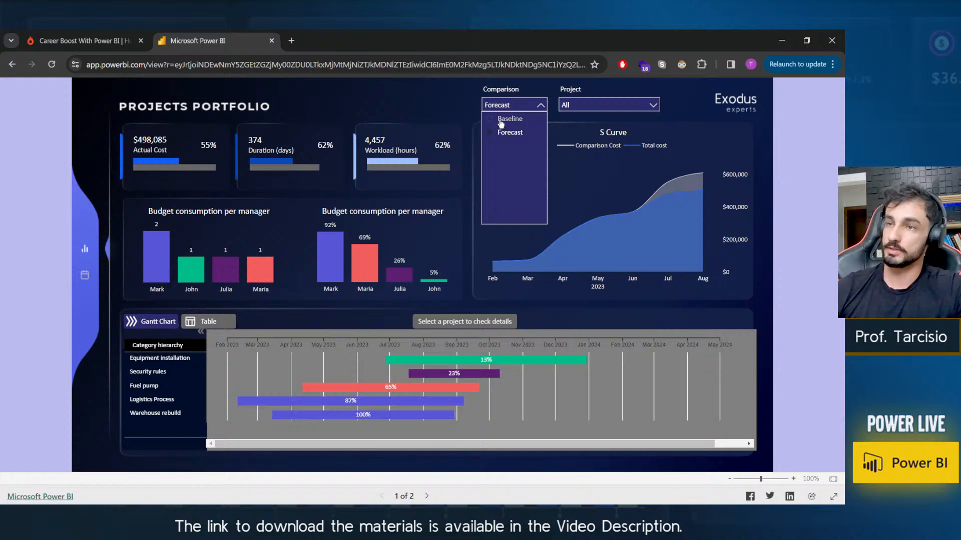
click(501, 120)
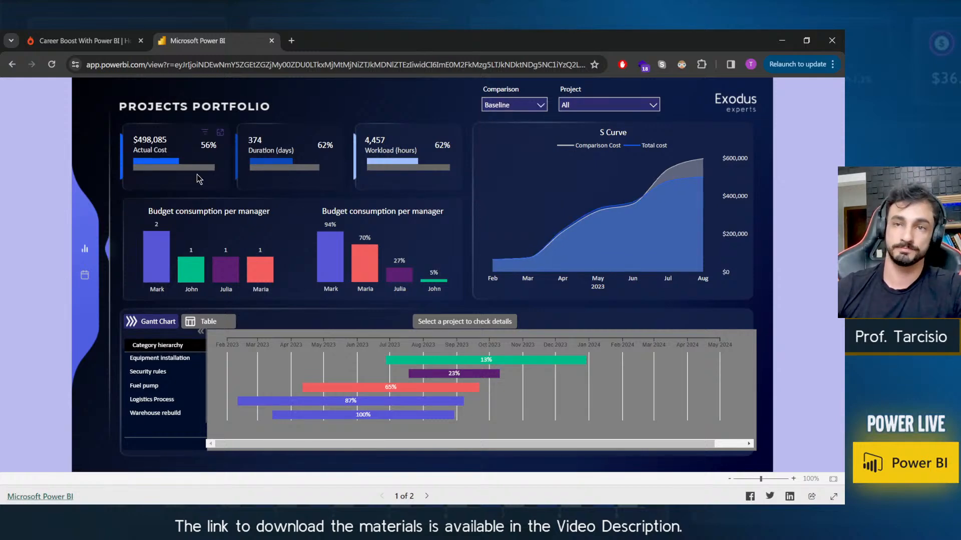
key(ctrl+1)
click(129, 154)
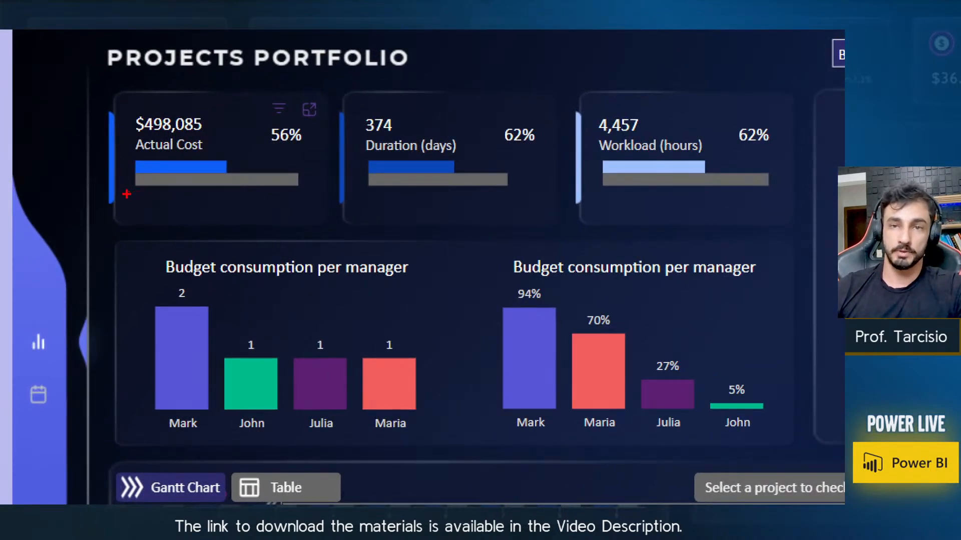
drag(139, 181, 279, 179)
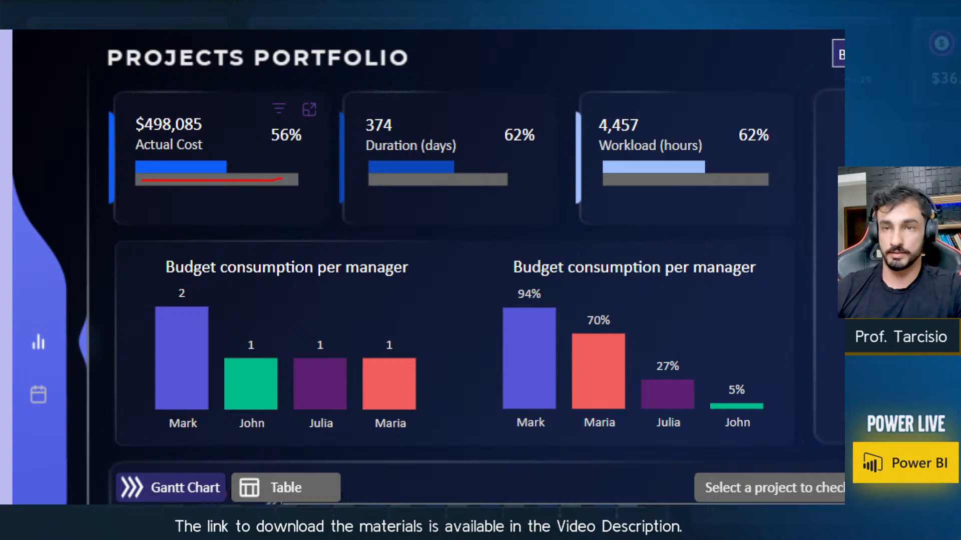
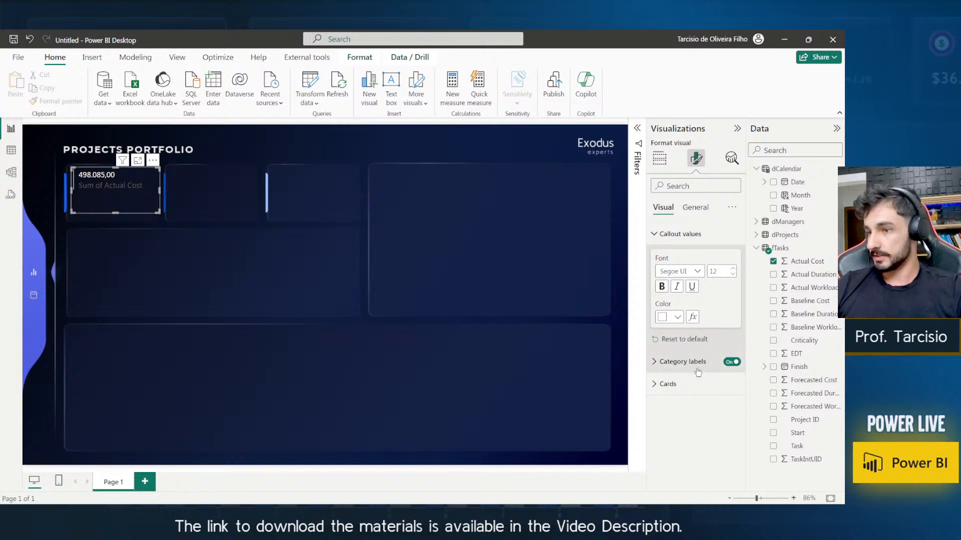
Set the category label color of the Actual Cost card in Power BI Desktop to light grey.
click(682, 362)
click(677, 445)
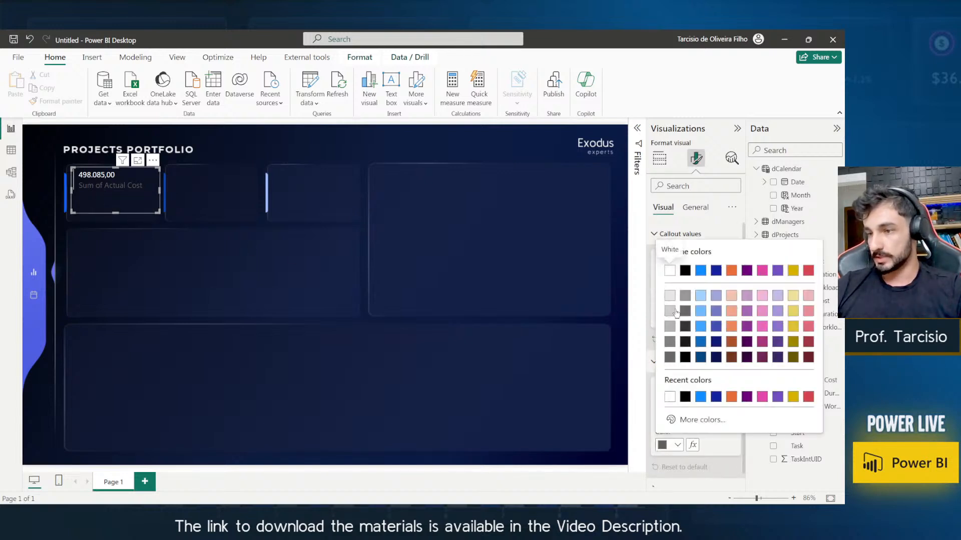
click(670, 298)
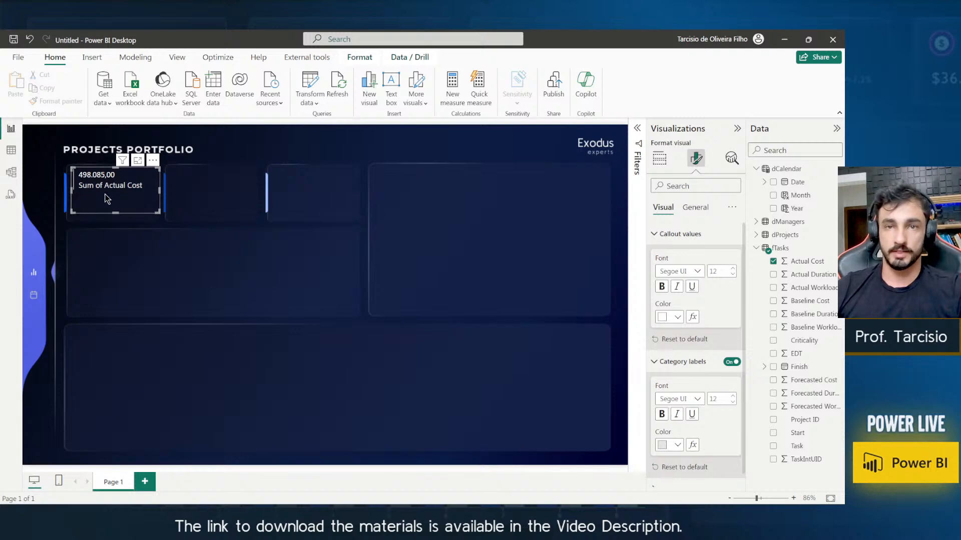
click(677, 446)
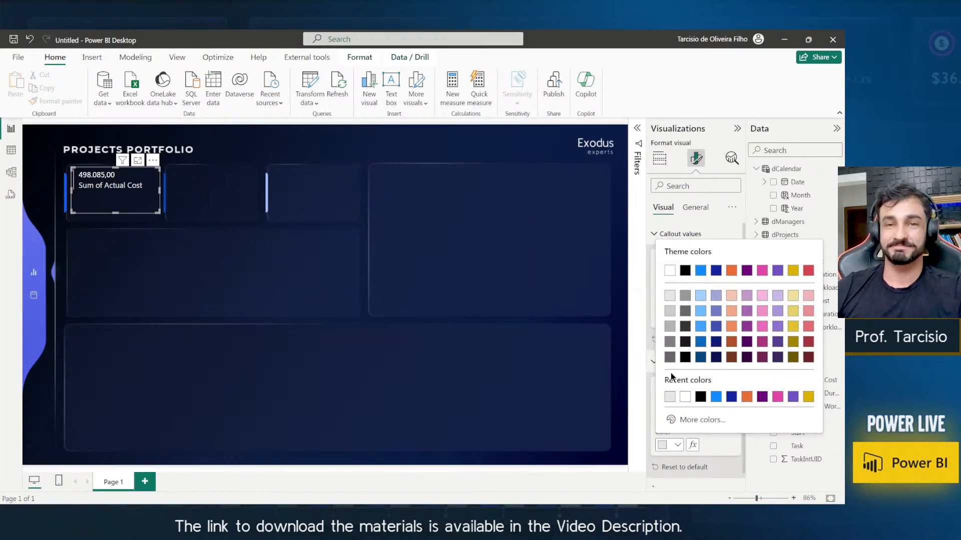
click(715, 445)
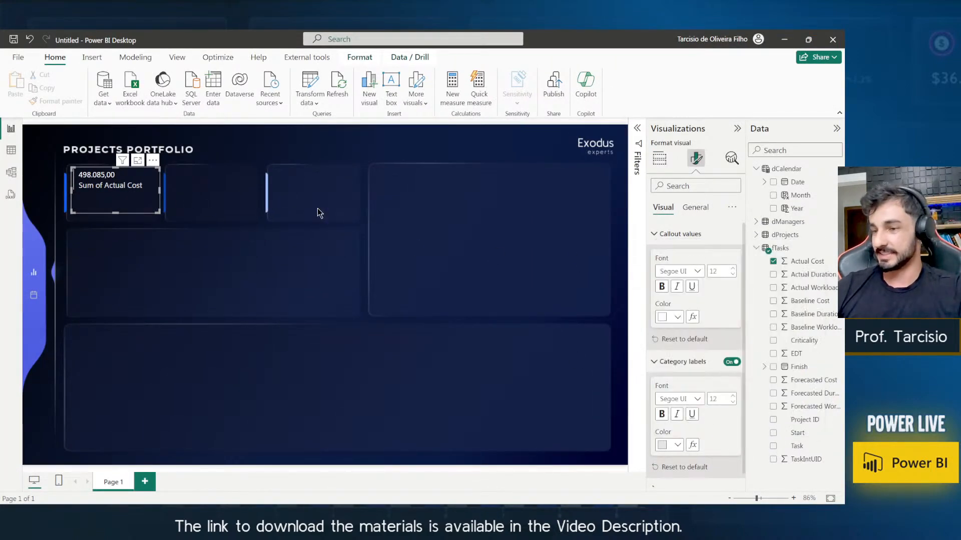
Rename the card's Sum of Actual Cost field to Actual Cost for this visual.
click(660, 158)
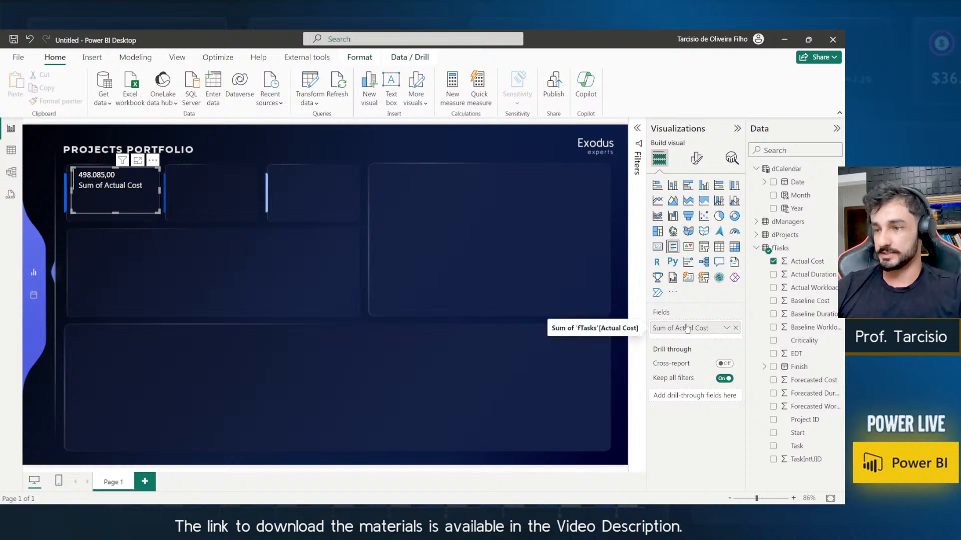
double_click(687, 329)
key(BackSpace)
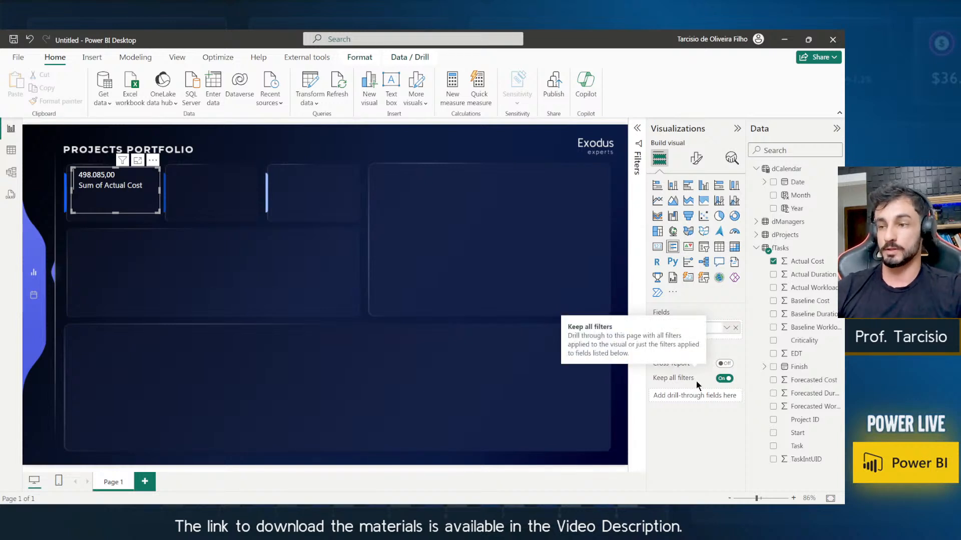
text(Actual Cost)
key(Return)
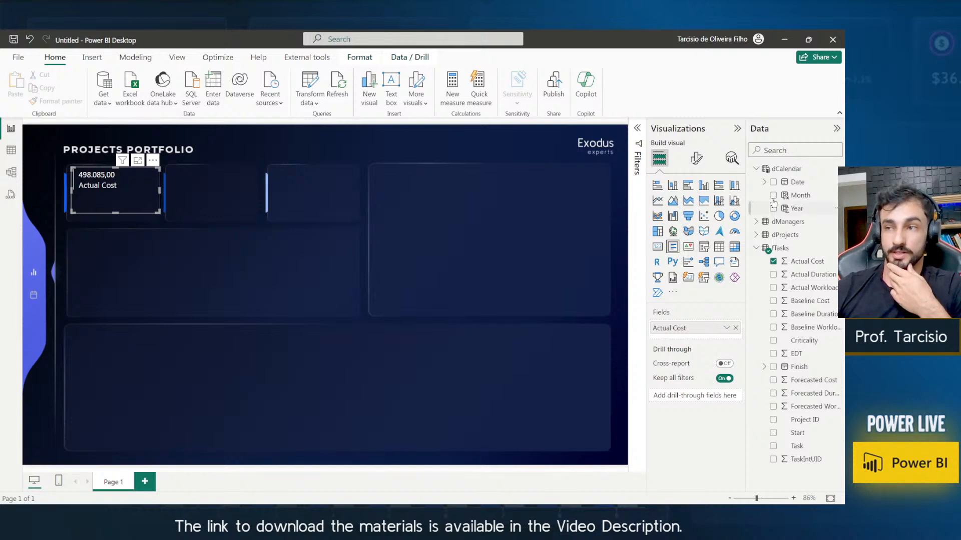
Create and load an empty table named "0- Measures" for storing the report's measures.
click(217, 88)
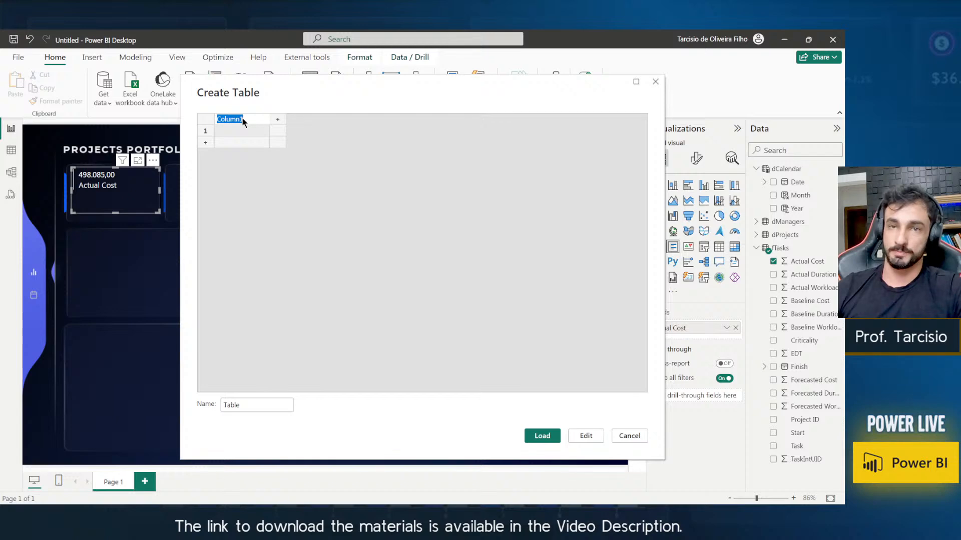
click(241, 406)
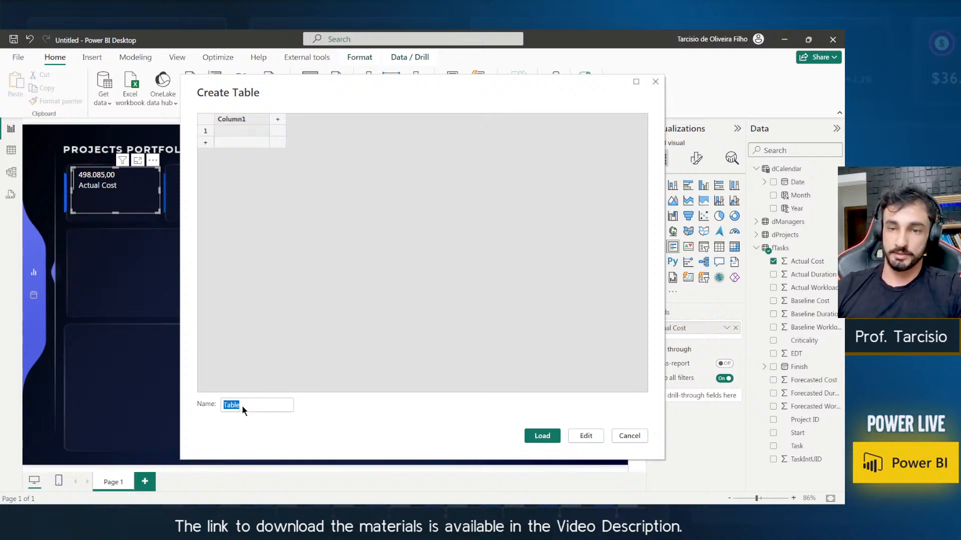
key(BackSpace)
text(0- Measures)
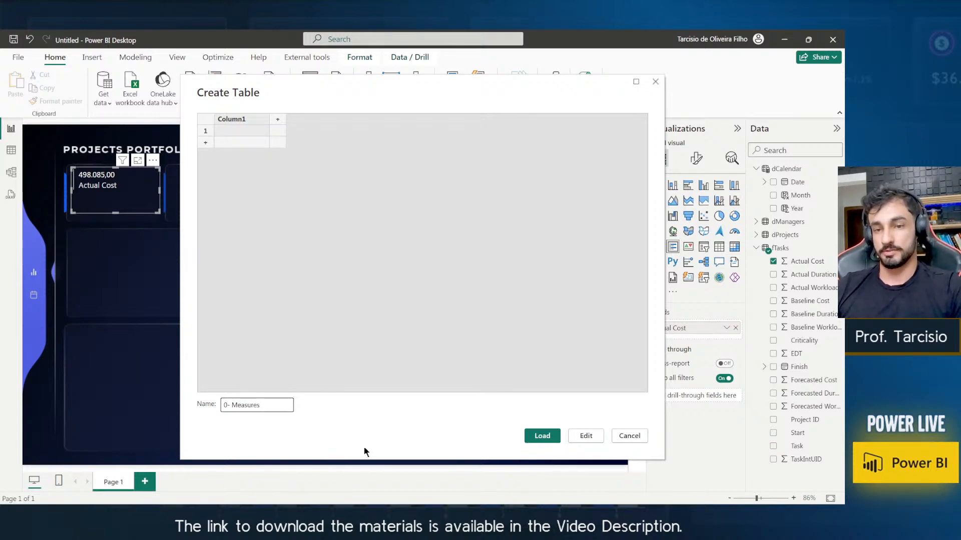
click(551, 436)
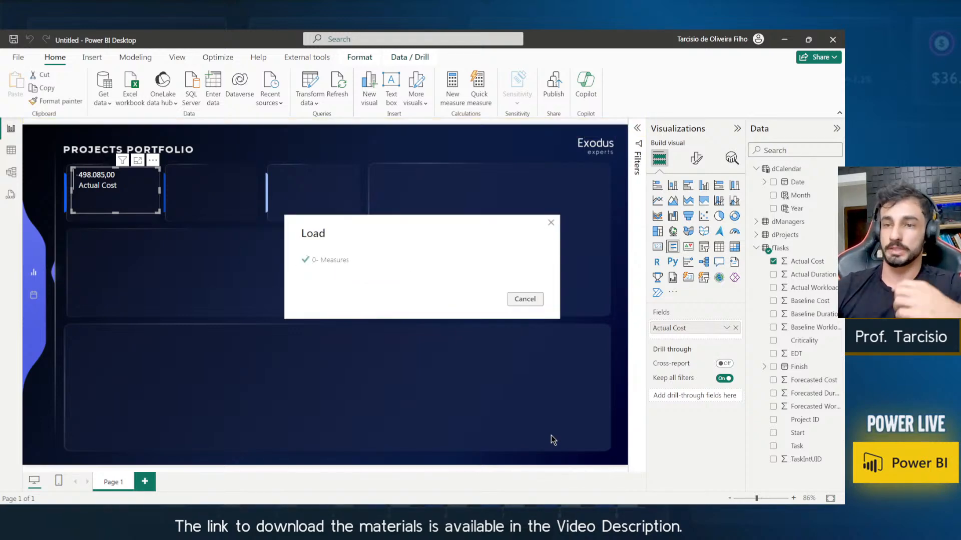
Add the measure Actual Cost = SUM(fTasks[Actual Cost]) to the 0- Measures table.
click(765, 173)
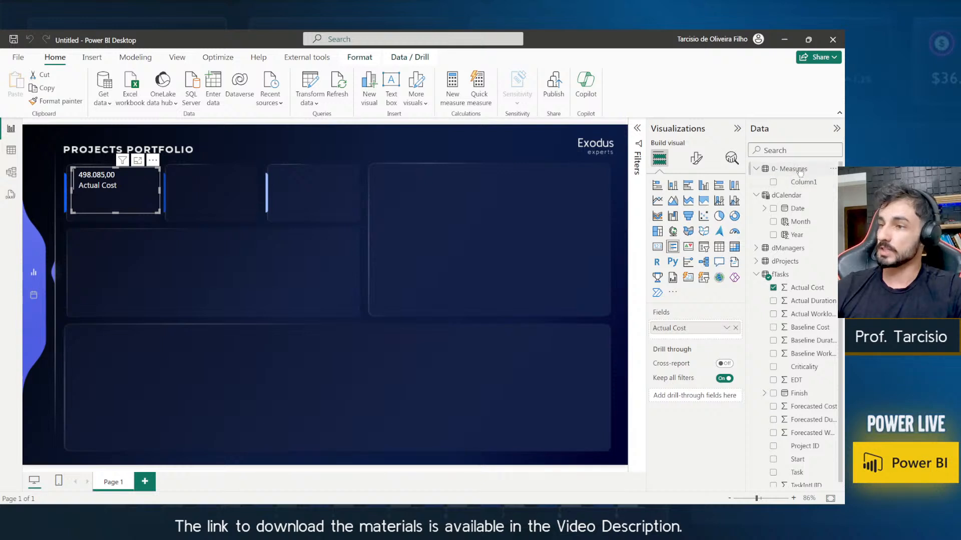
right_click(799, 173)
click(770, 191)
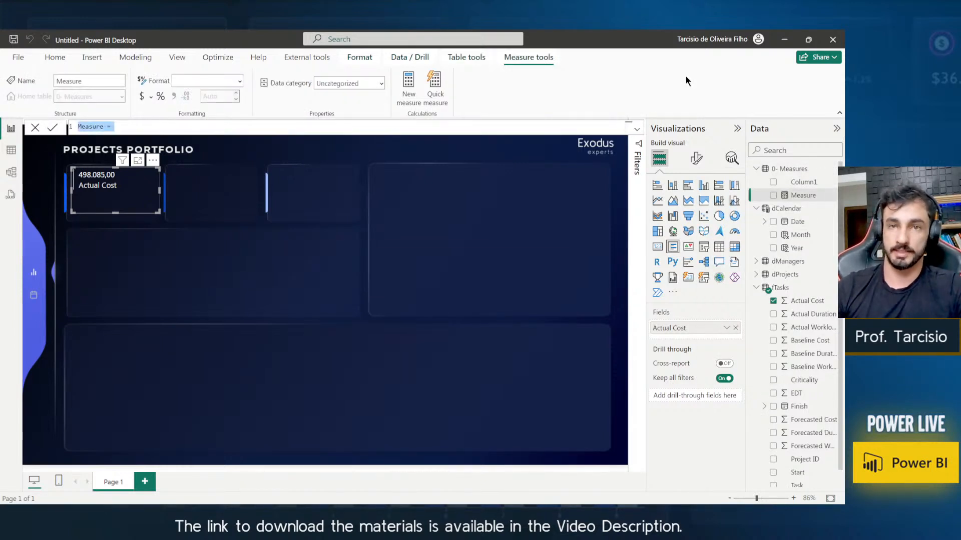
scroll(598, 128, up, 8)
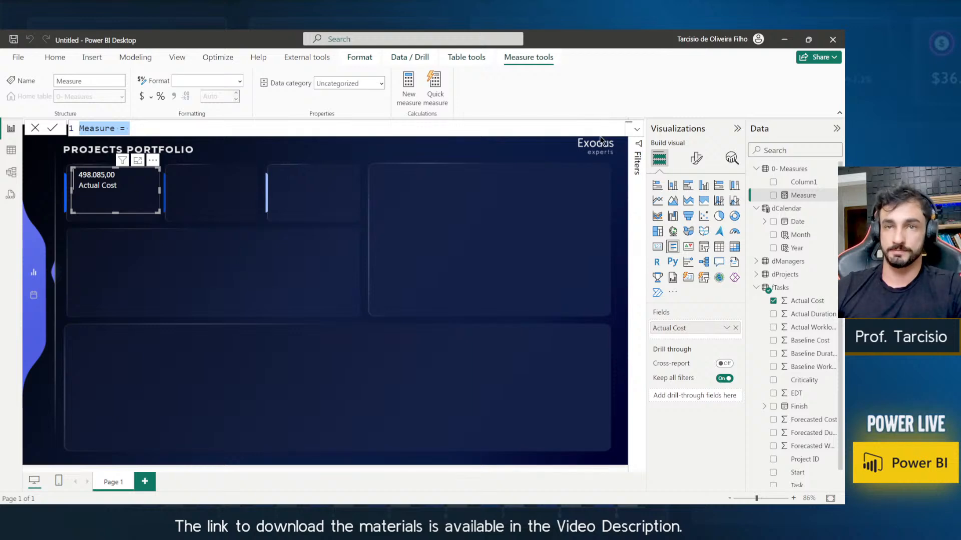
text(Ac)
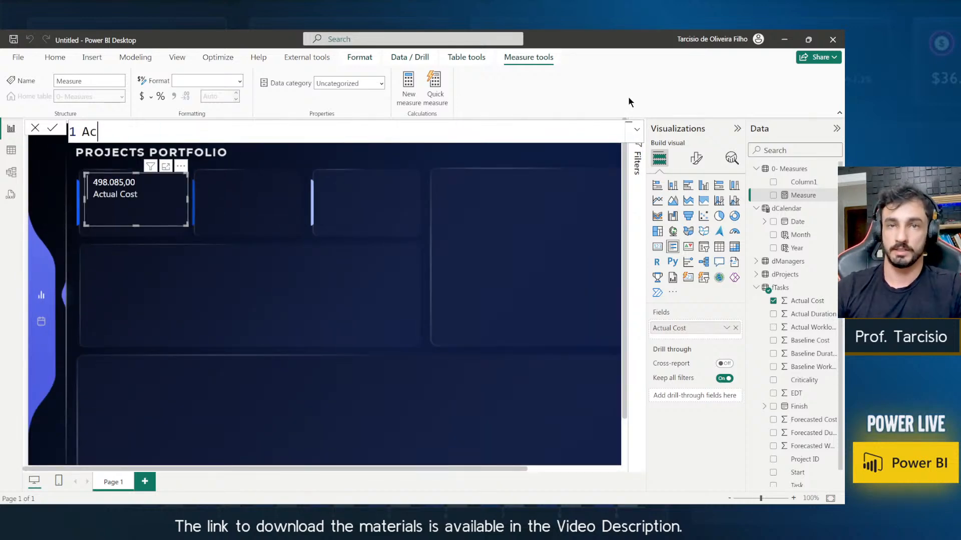
text(tual Cost =)
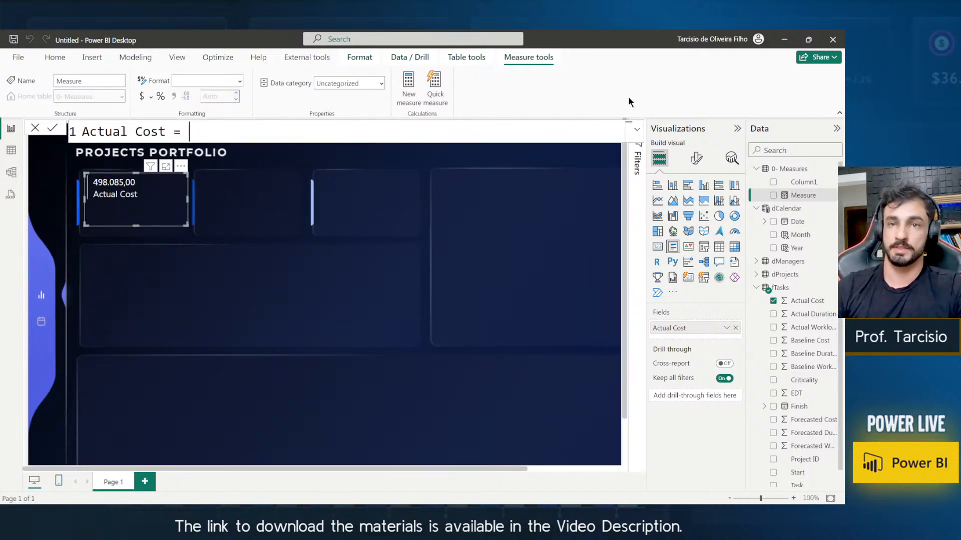
text( SUM()
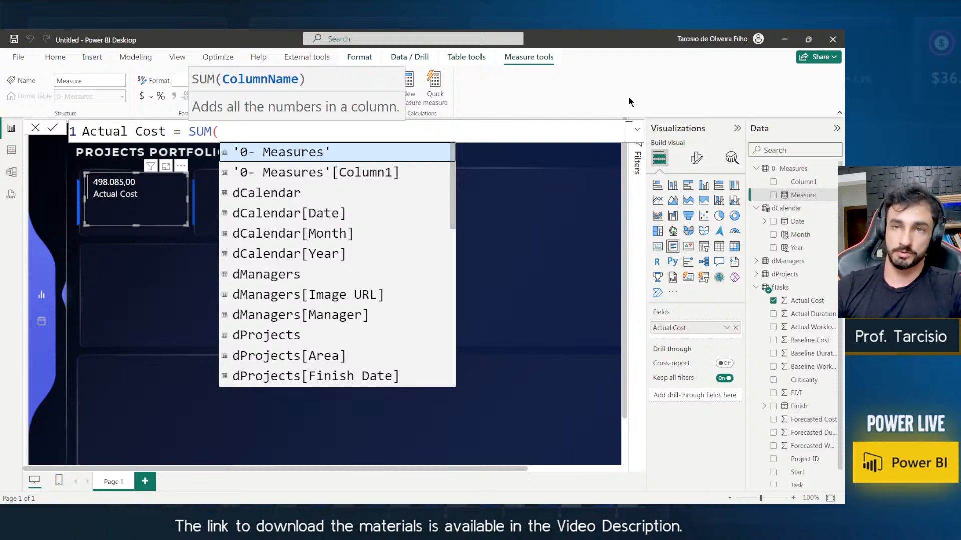
text(actual)
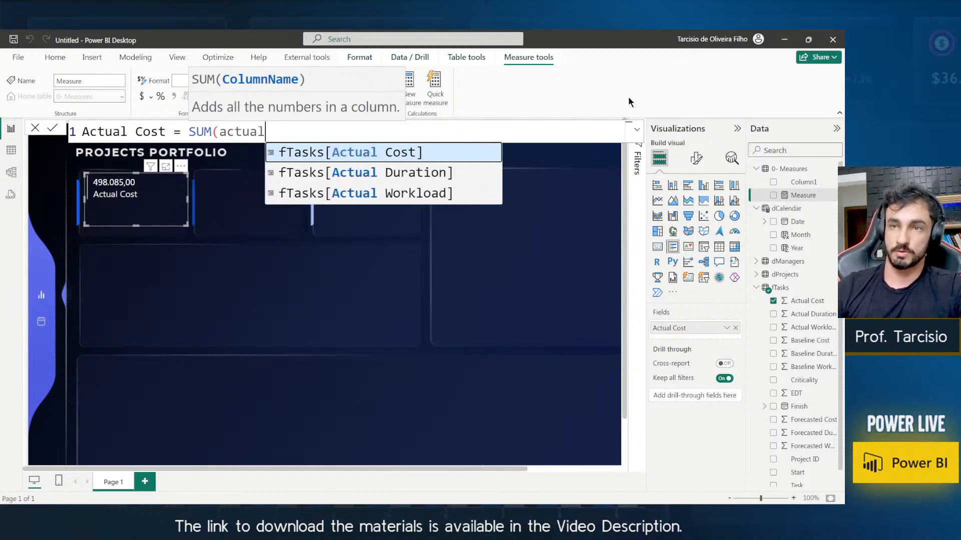
key(Tab)
text())
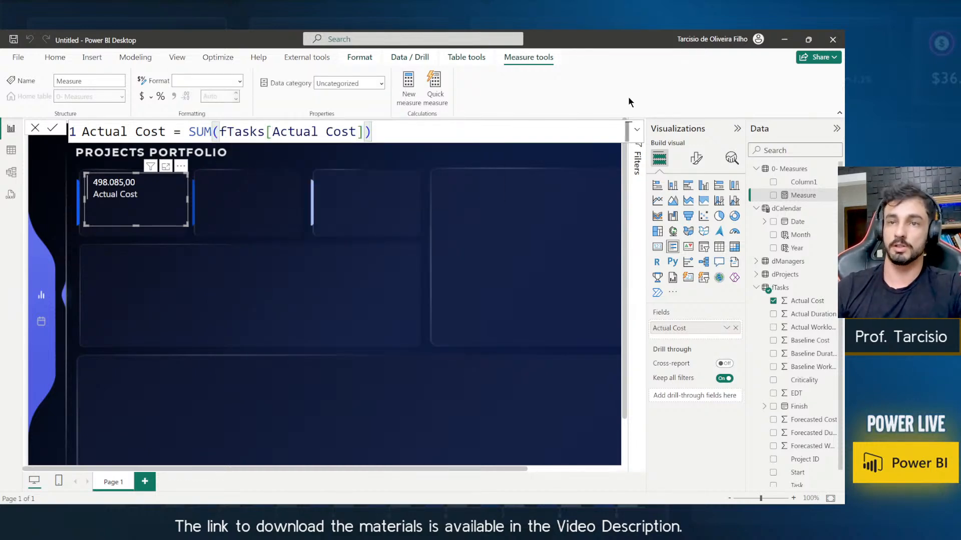
key(Return)
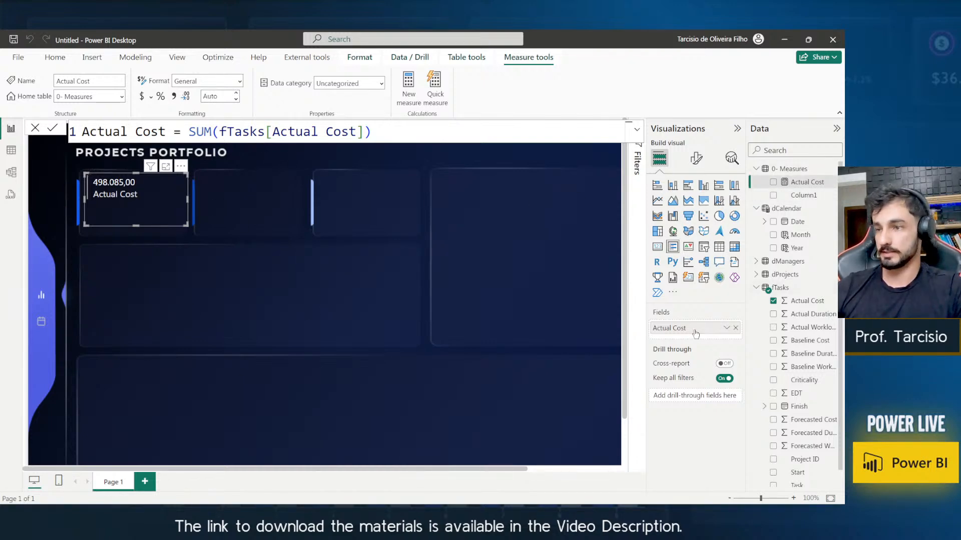
Replace the card's field with the Actual Cost measure and format the measure with 0 decimal places and a thousands separator.
drag(735, 334, 546, 326)
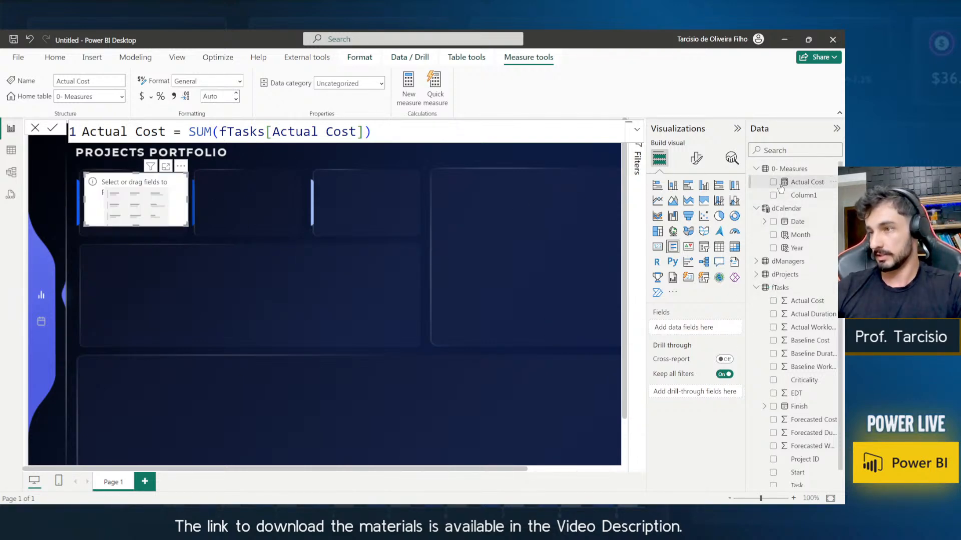
drag(806, 182, 695, 329)
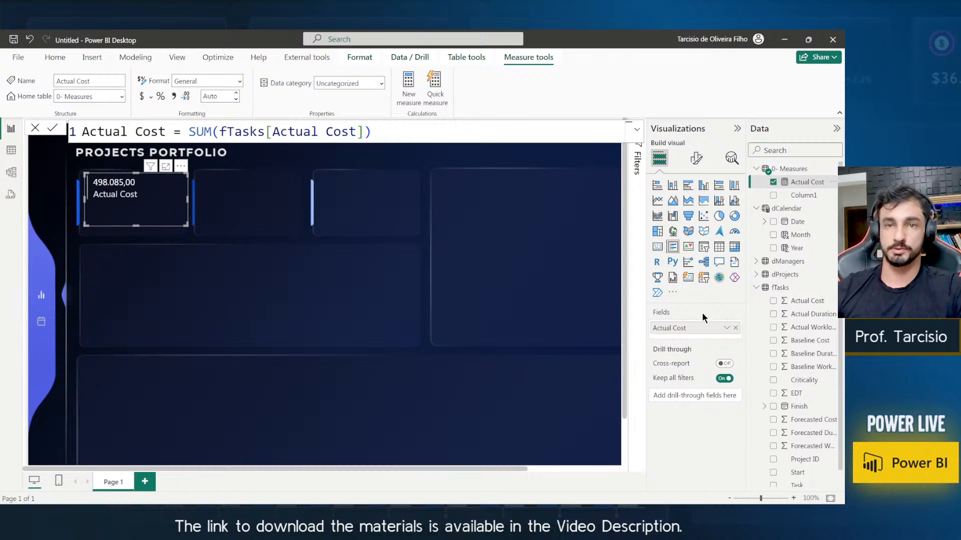
double_click(215, 96)
text(0)
key(Return)
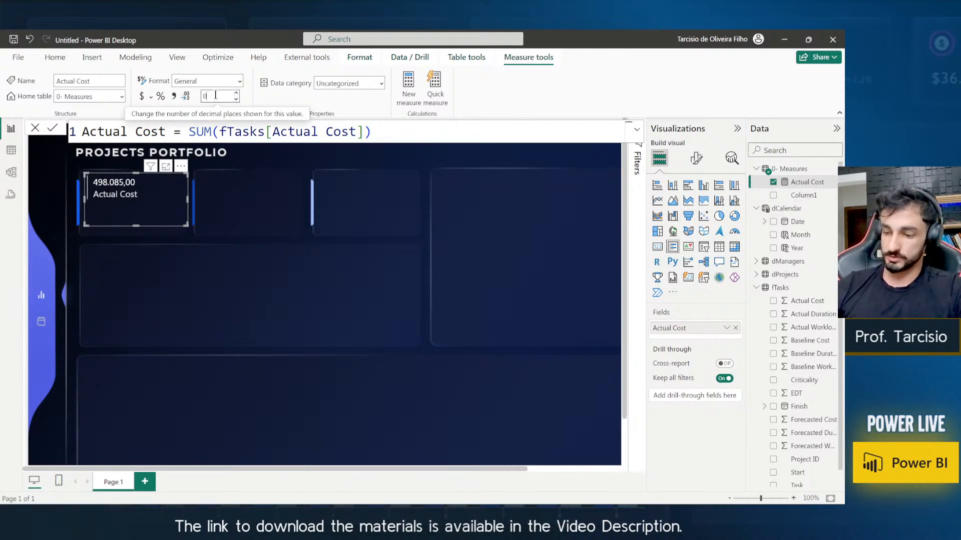
click(172, 96)
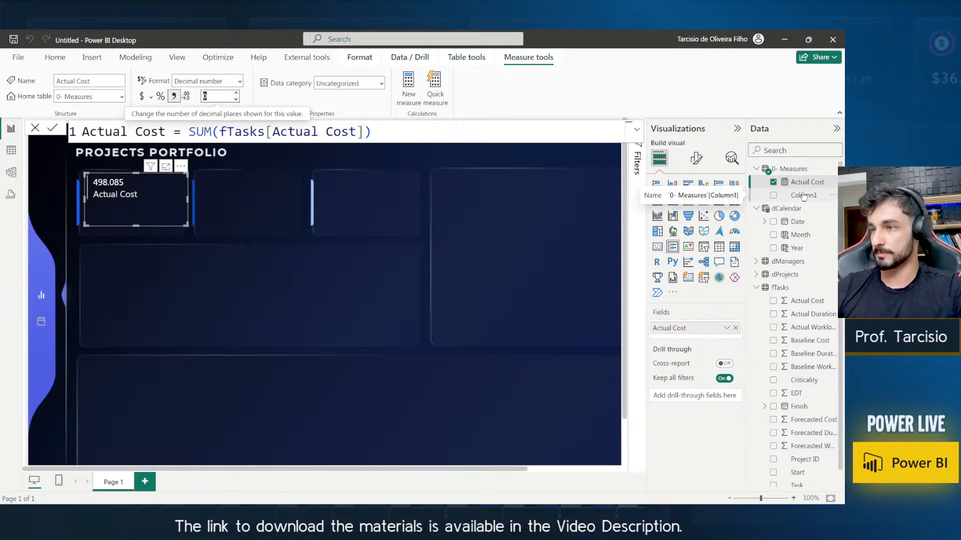
Delete the placeholder Column1 from the 0- Measures table so that it holds only measures.
click(803, 196)
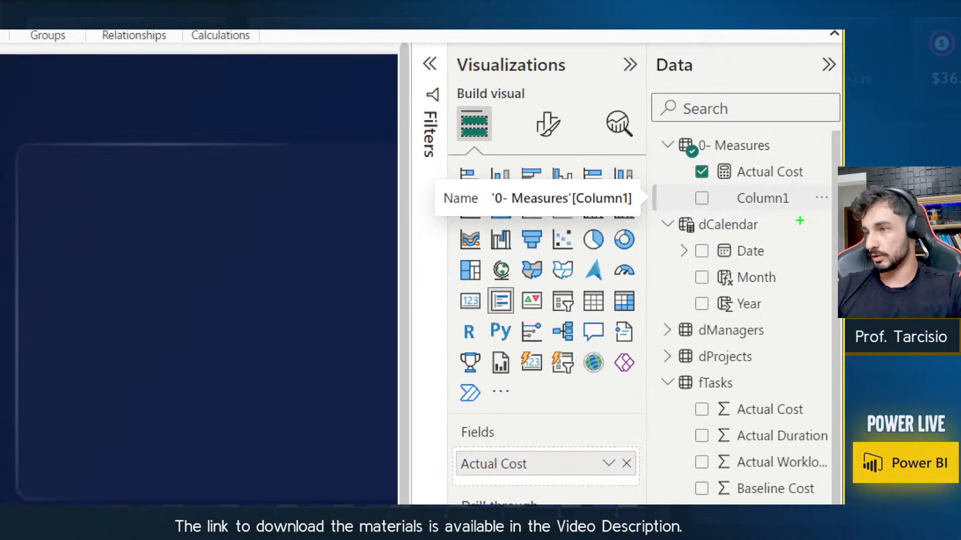
drag(802, 219, 721, 181)
key(Escape)
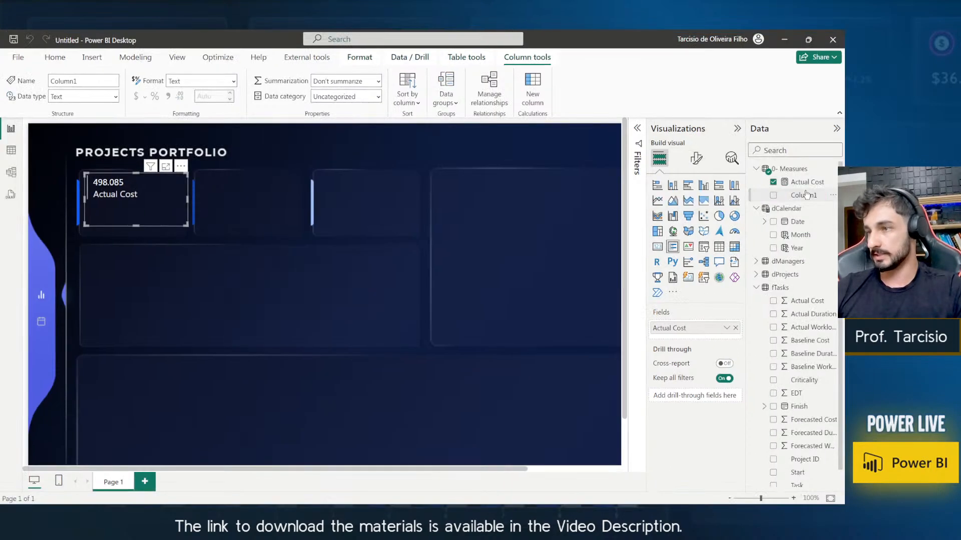
right_click(805, 195)
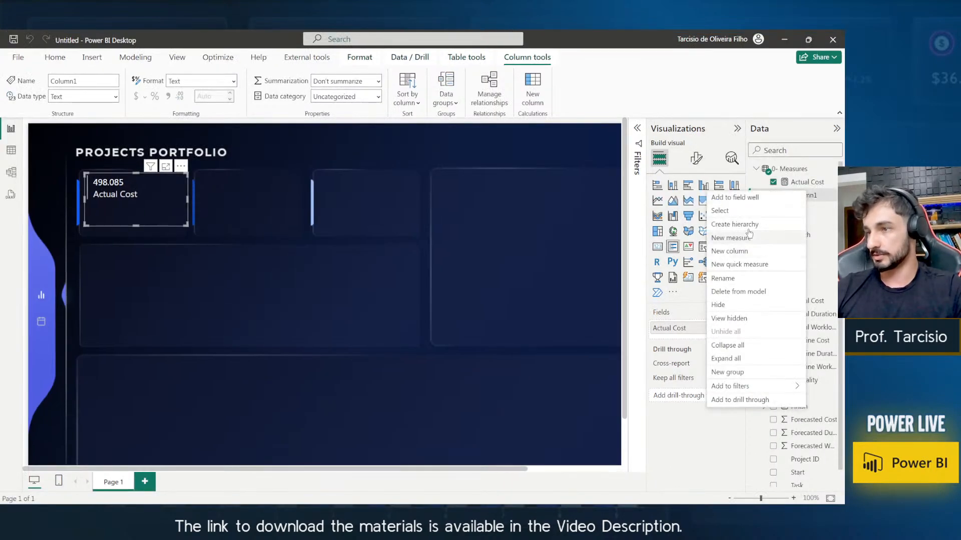
click(739, 291)
click(485, 296)
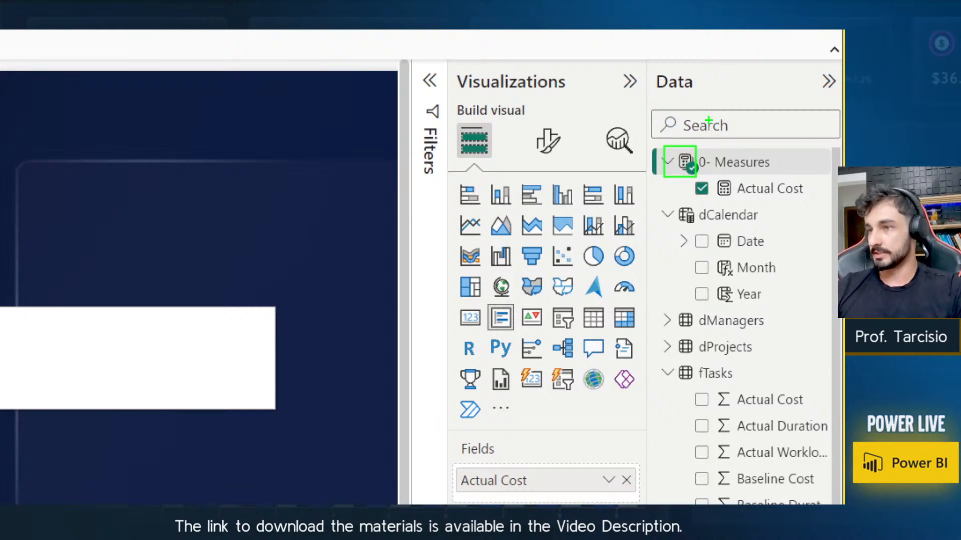
drag(708, 120, 696, 145)
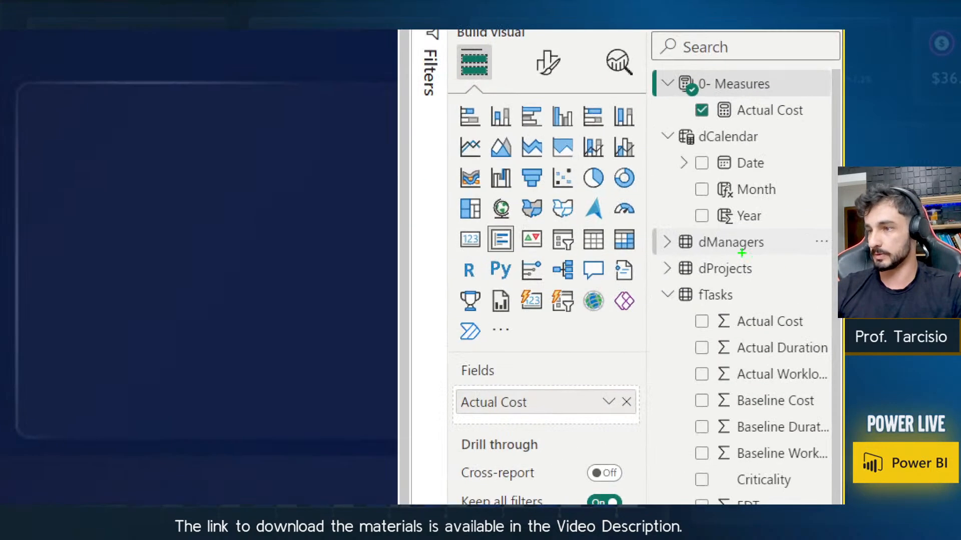
drag(754, 242, 774, 255)
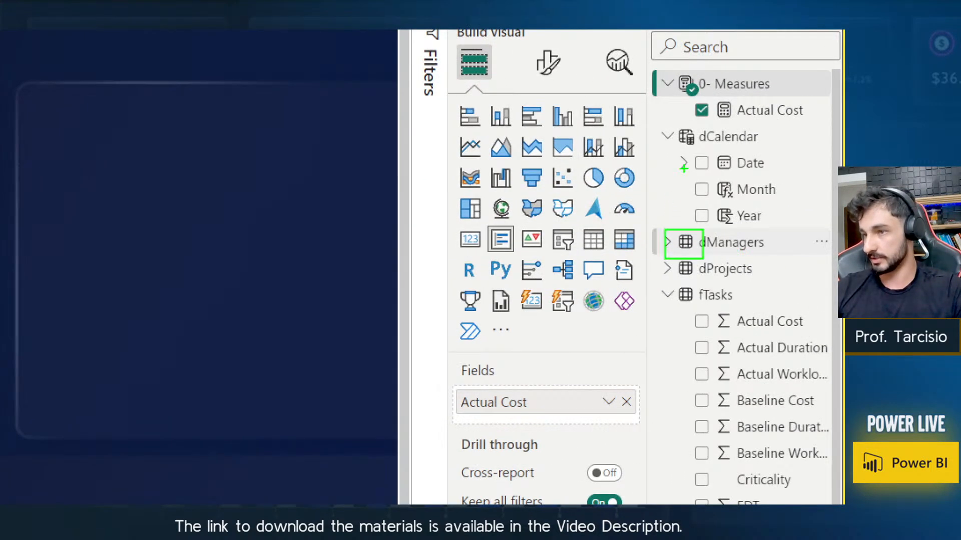
mouse_move(673, 123)
mouse_down()
mouse_move(687, 153)
mouse_move(697, 145)
mouse_up()
drag(667, 68, 708, 95)
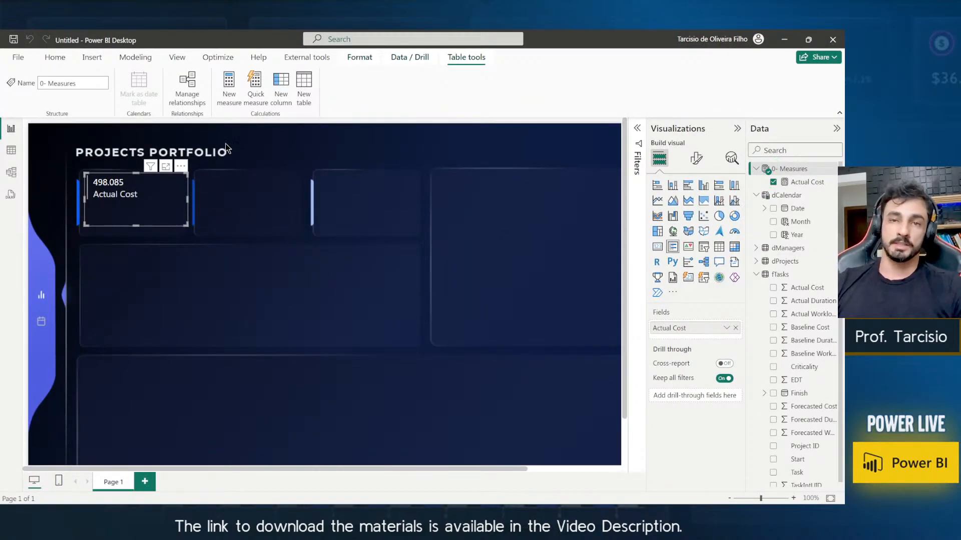
Reduce the Actual Cost card's height to fit its value and label, and check its callout value font settings.
click(143, 230)
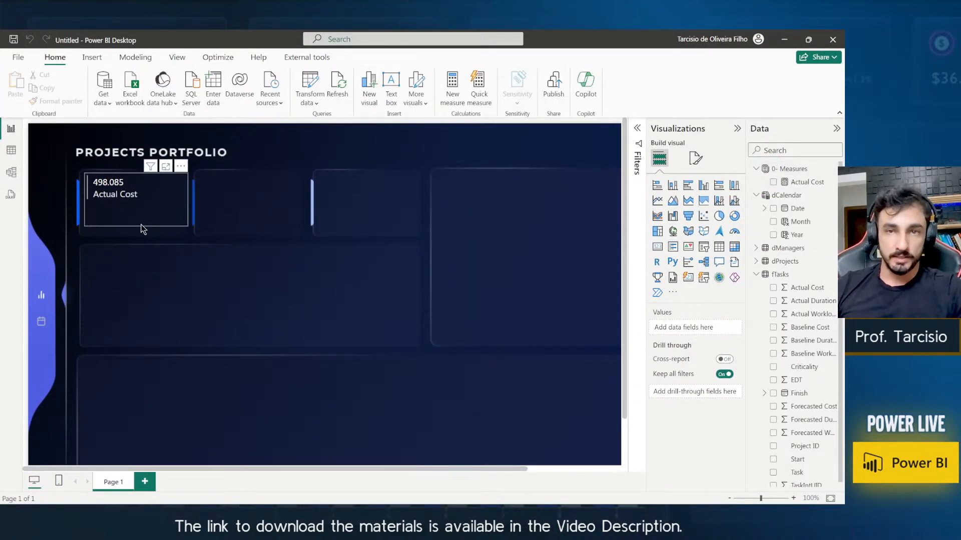
click(142, 227)
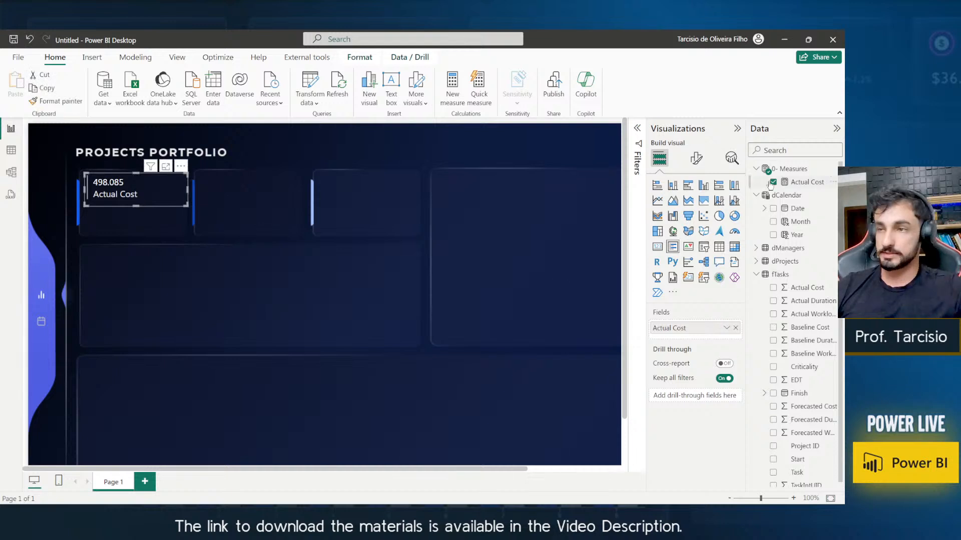
click(696, 158)
click(680, 234)
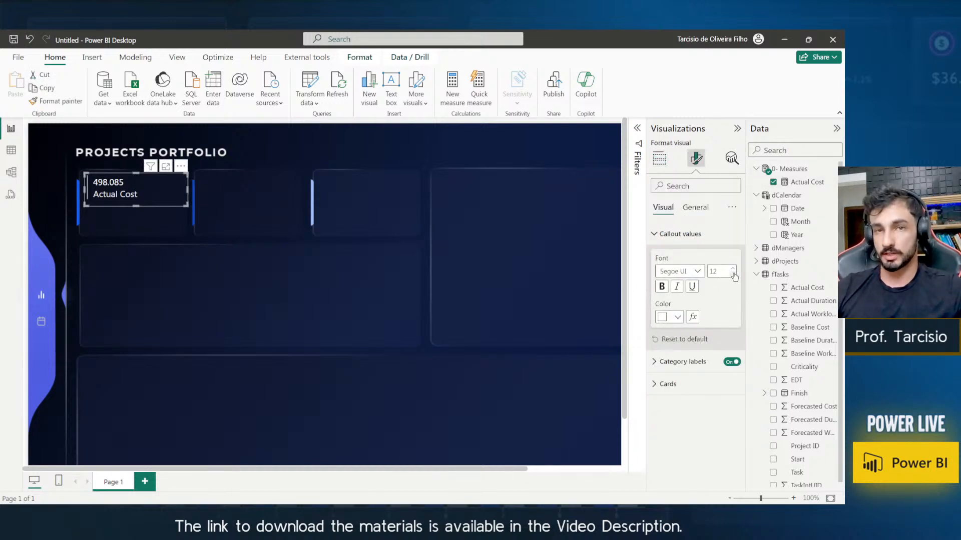
click(243, 176)
click(129, 216)
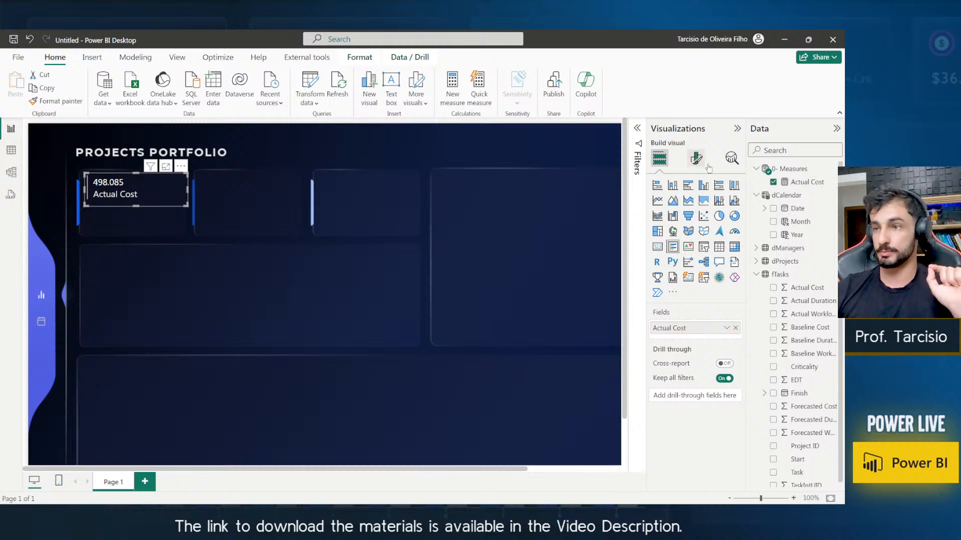
Examine the theme colors offered for the Actual Cost card's callout value.
click(533, 255)
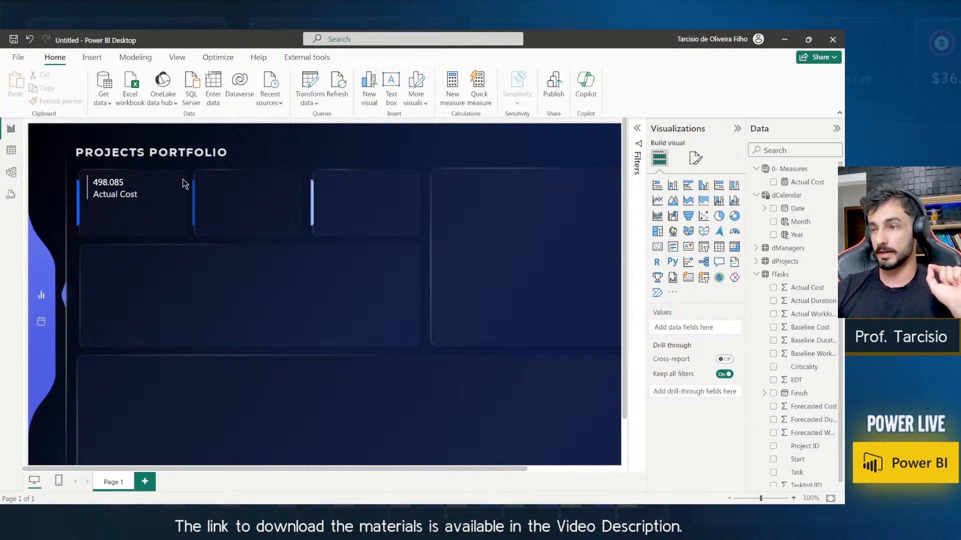
click(110, 188)
click(696, 158)
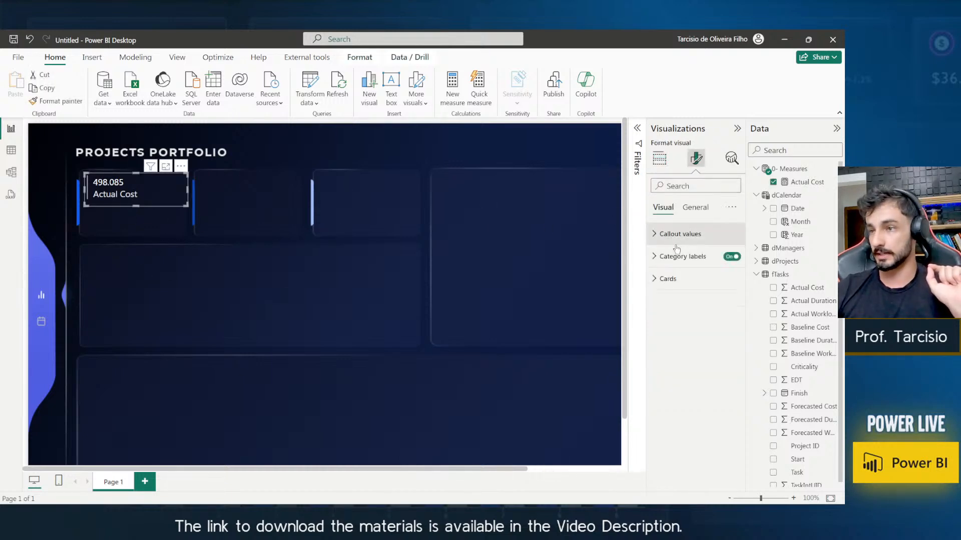
click(676, 237)
click(670, 317)
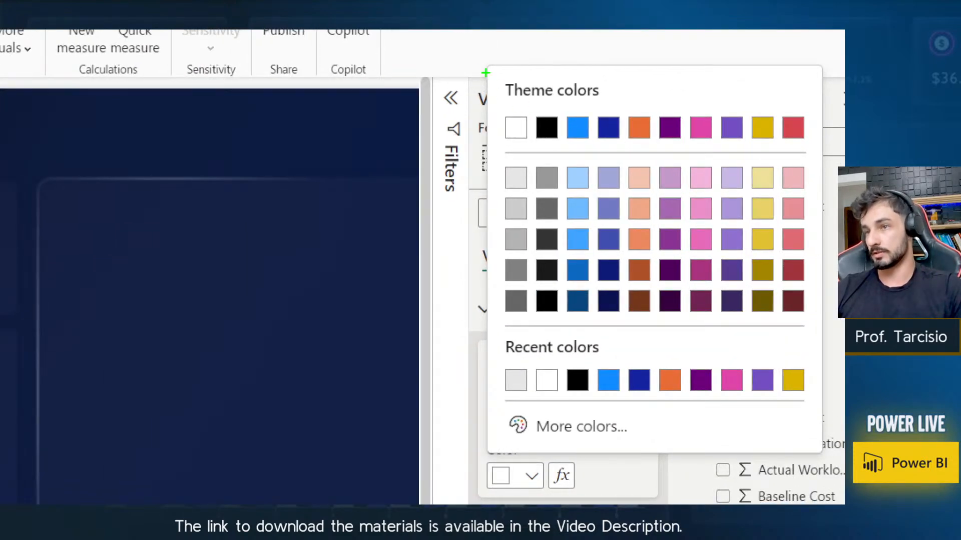
drag(485, 72, 817, 156)
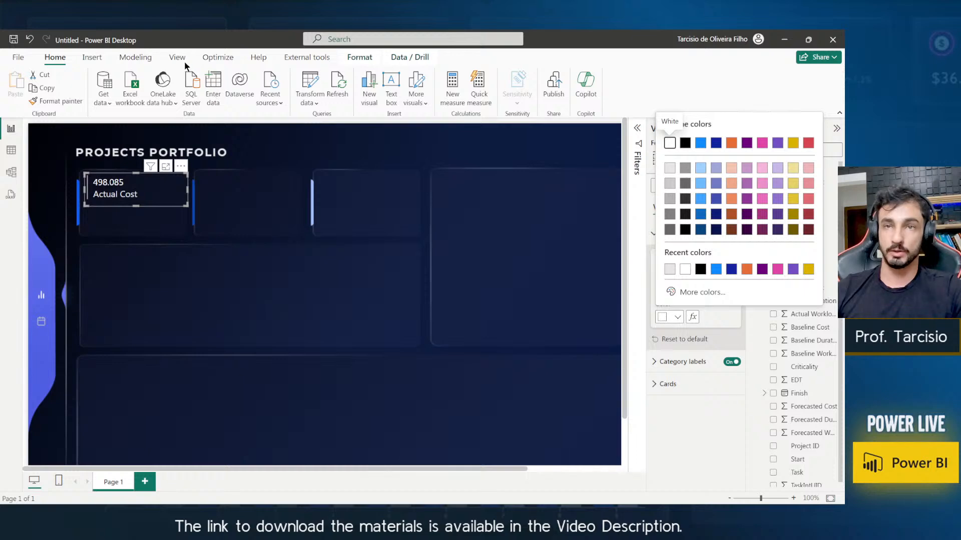
Browse for a custom report theme file in the "#2 Project Management Report - Files" folder.
click(184, 61)
click(177, 58)
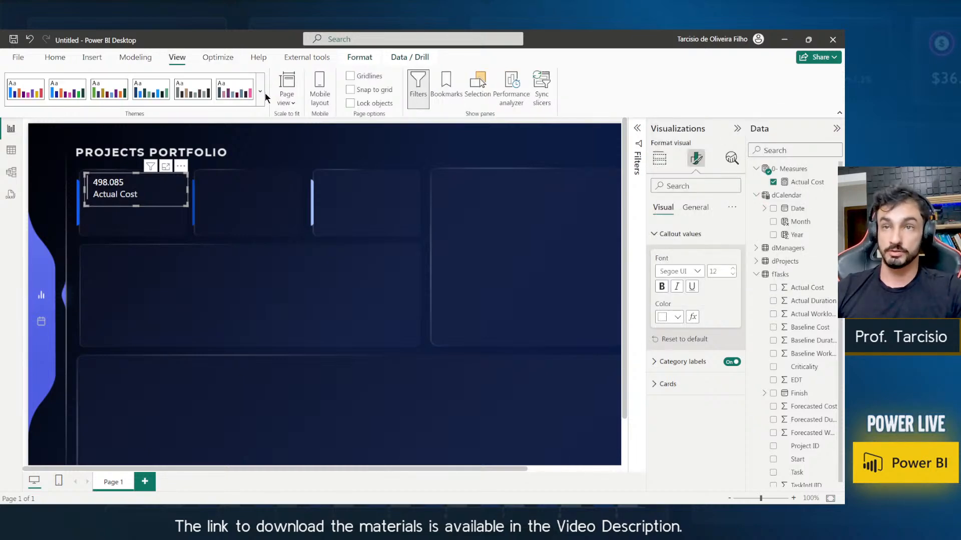
click(260, 100)
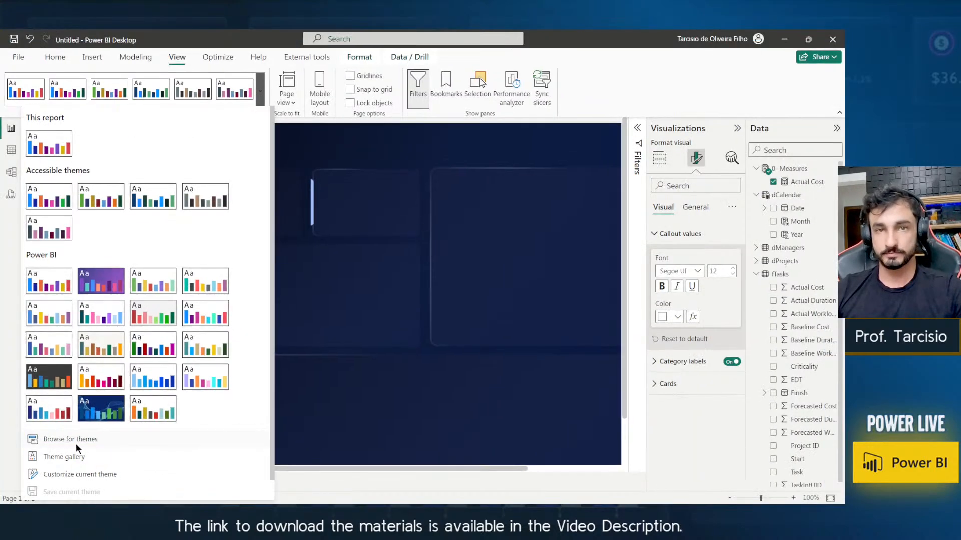
click(76, 442)
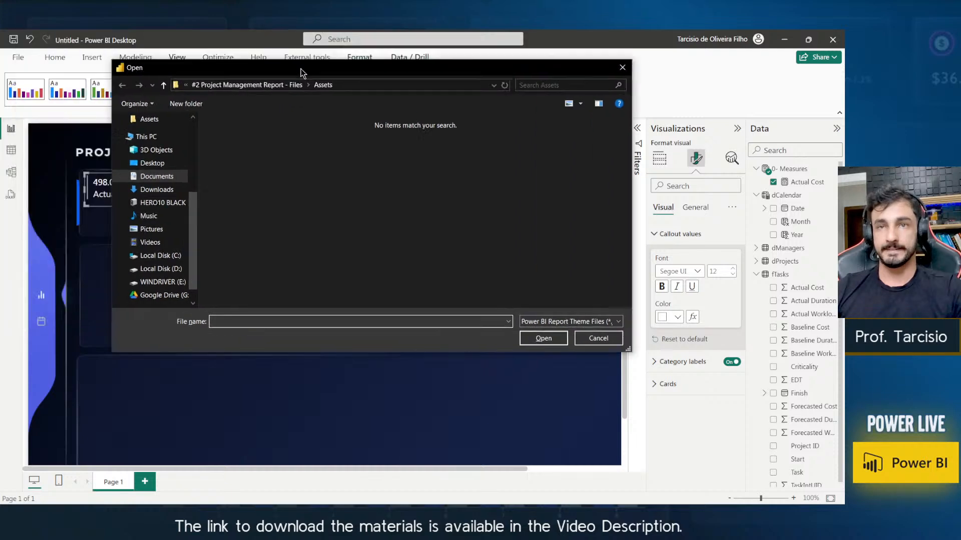
drag(302, 72, 402, 132)
click(373, 144)
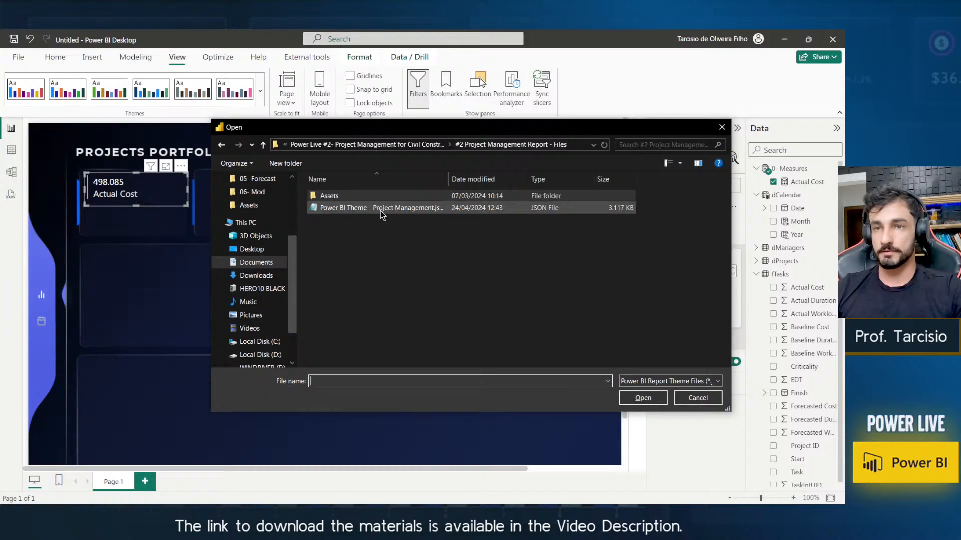
Import the report theme file "Power BI Theme - Project Management" from the project files folder and dismiss the confirmation.
double_click(345, 208)
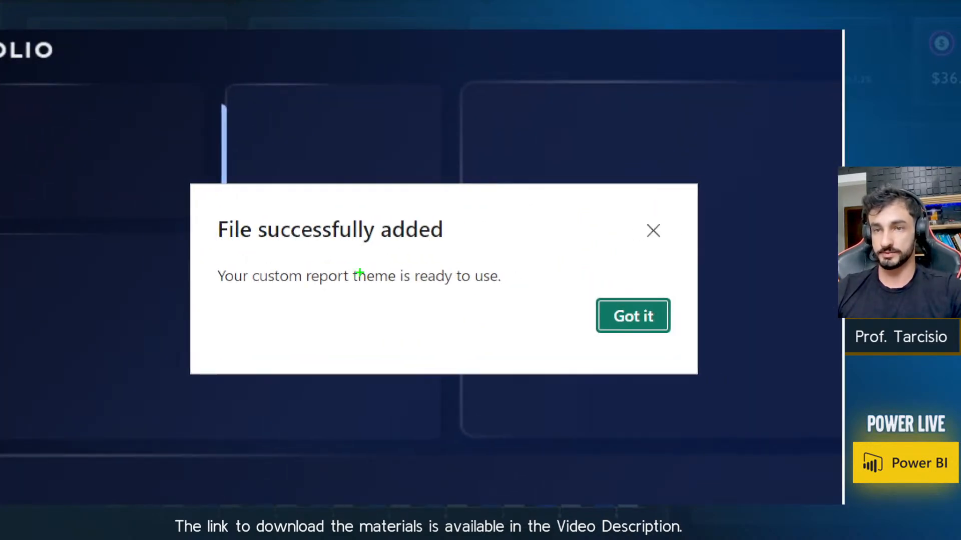
mouse_move(204, 208)
mouse_down()
mouse_move(495, 240)
mouse_move(493, 248)
mouse_move(509, 251)
mouse_up()
mouse_move(229, 286)
mouse_down()
mouse_move(451, 296)
mouse_move(488, 287)
mouse_up()
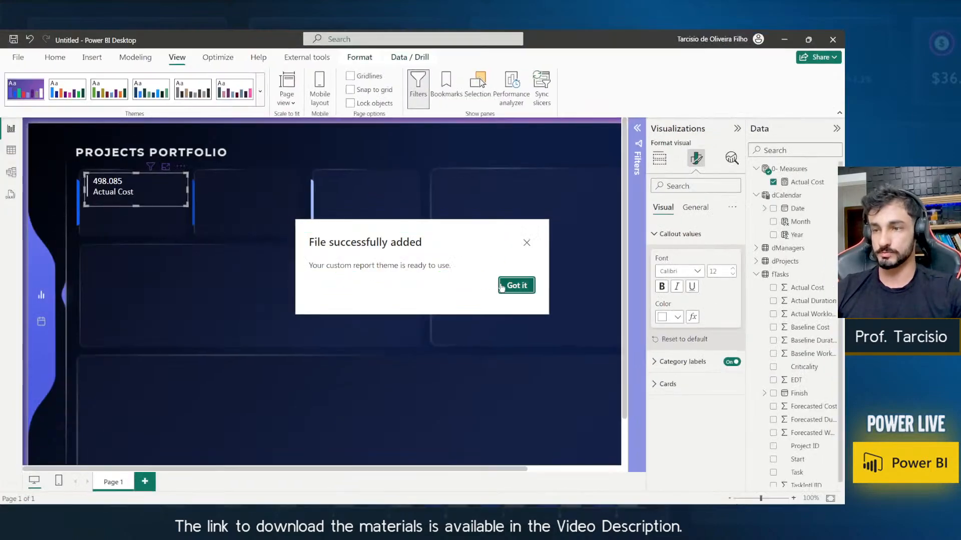
click(633, 315)
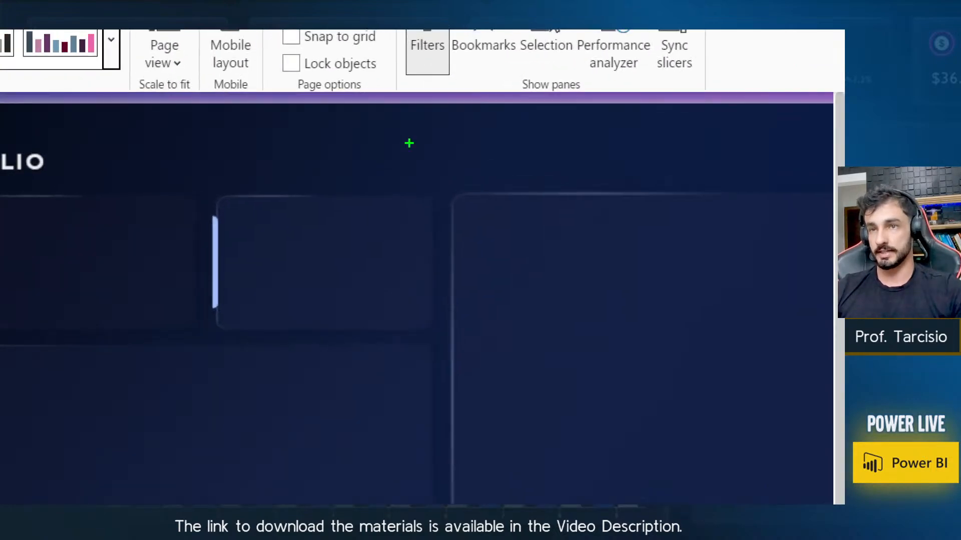
drag(416, 101, 431, 99)
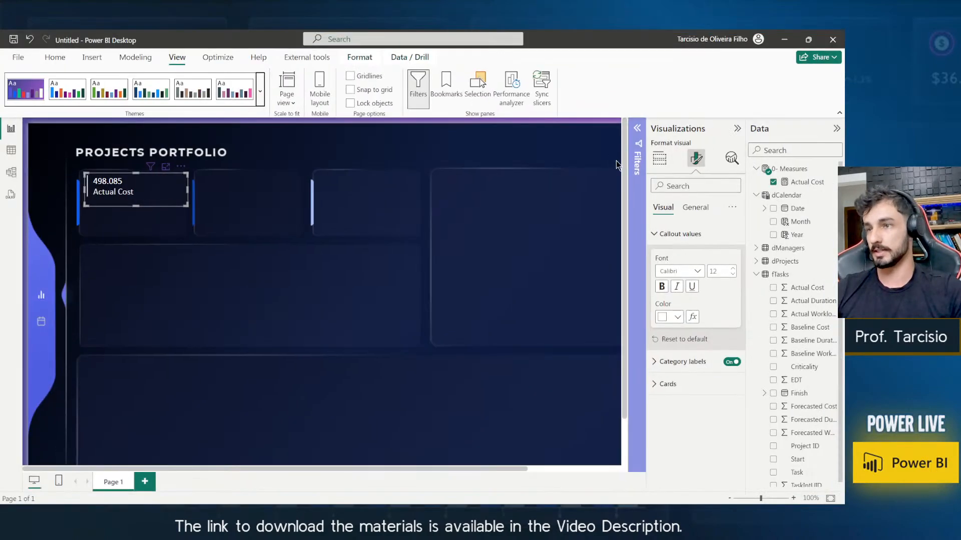
Examine the themed filter area and the theme colors offered for the Actual Cost card's callout values.
click(643, 127)
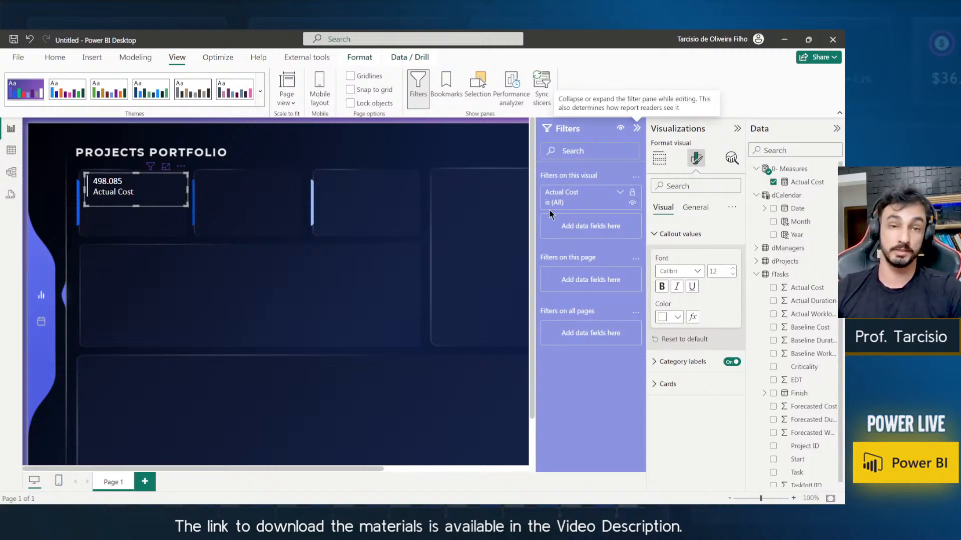
click(637, 128)
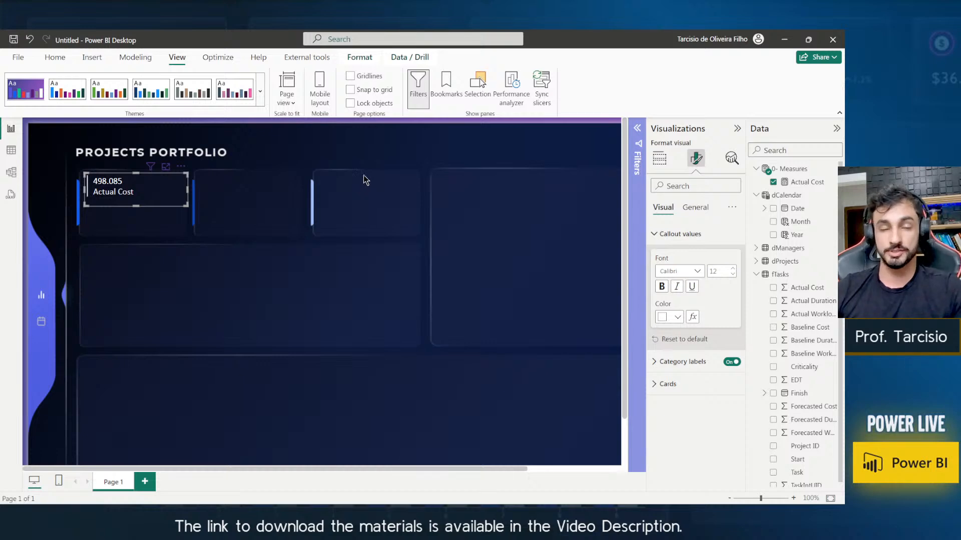
click(668, 317)
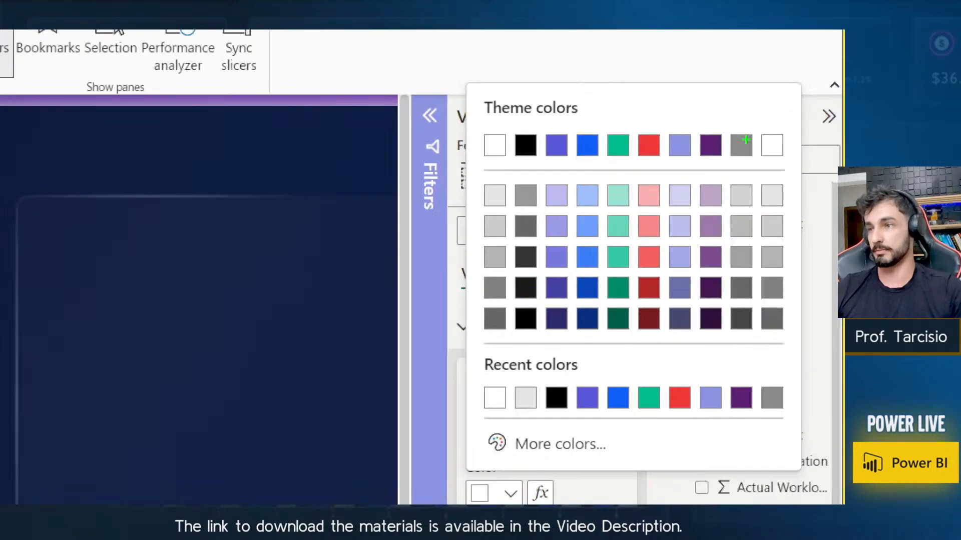
drag(468, 120, 798, 178)
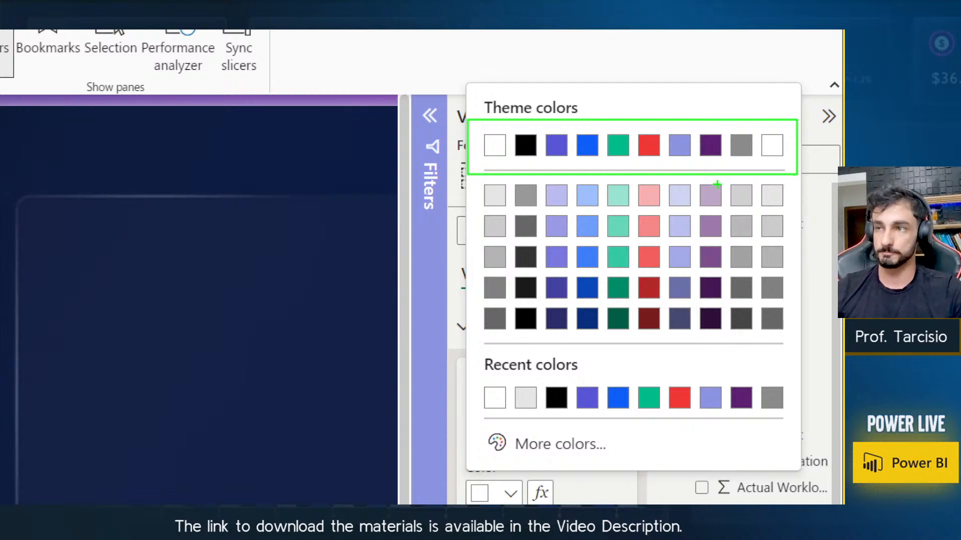
key(Escape)
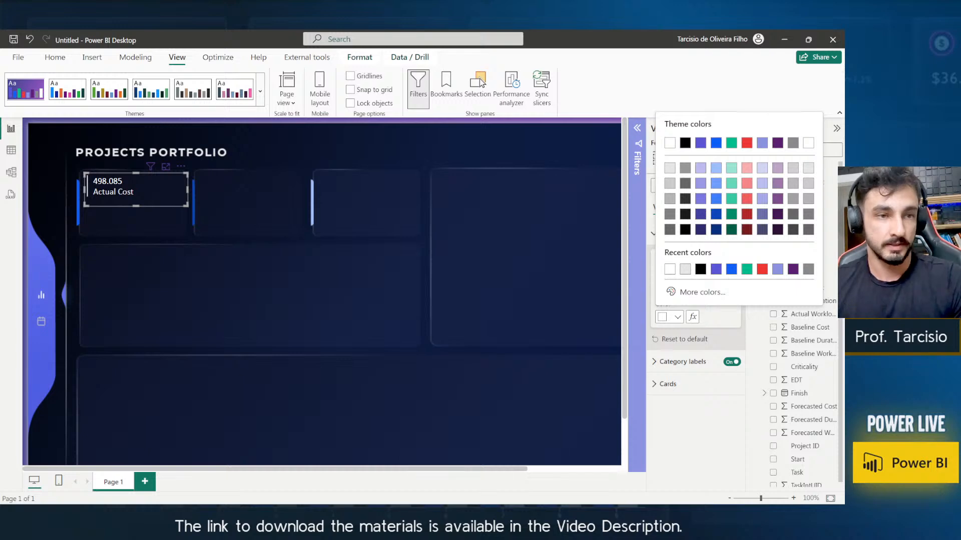
click(400, 216)
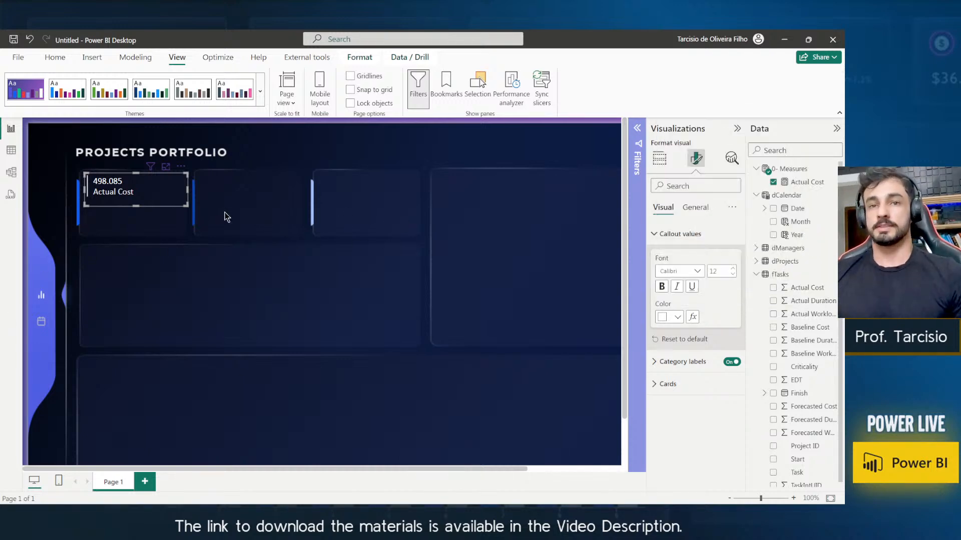
click(202, 238)
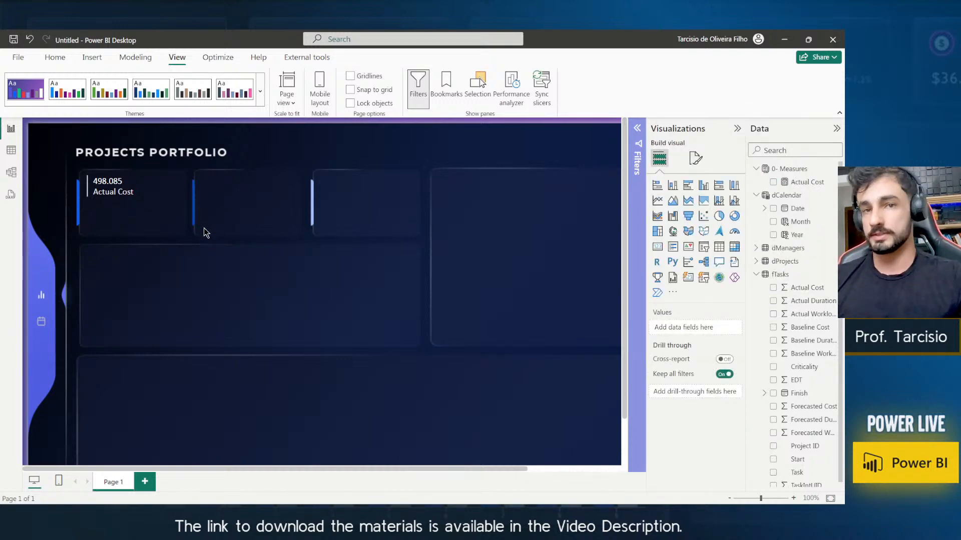
Create a new measure in the 0- Measures table from a copy of the Actual Cost measure's formula.
click(165, 205)
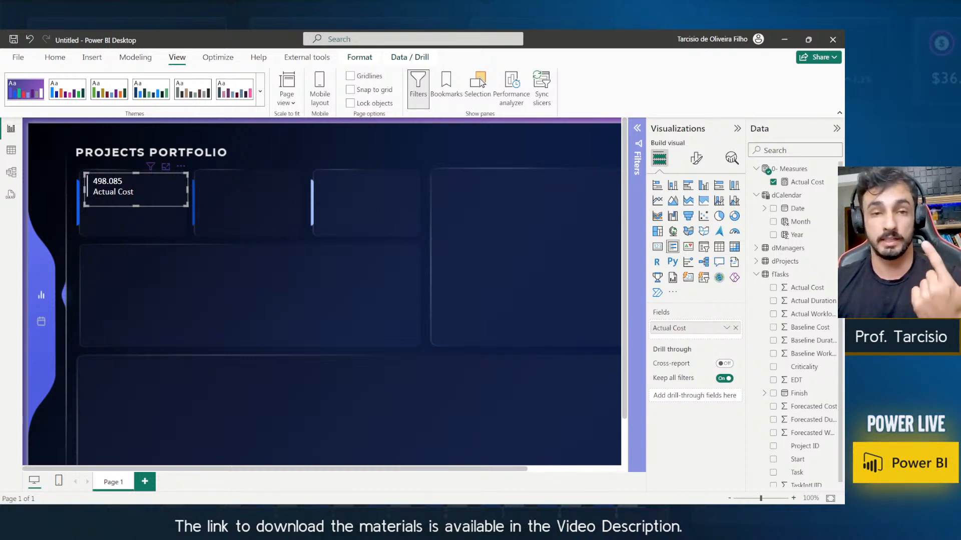
click(807, 182)
triple_click(266, 133)
key(ctrl+c)
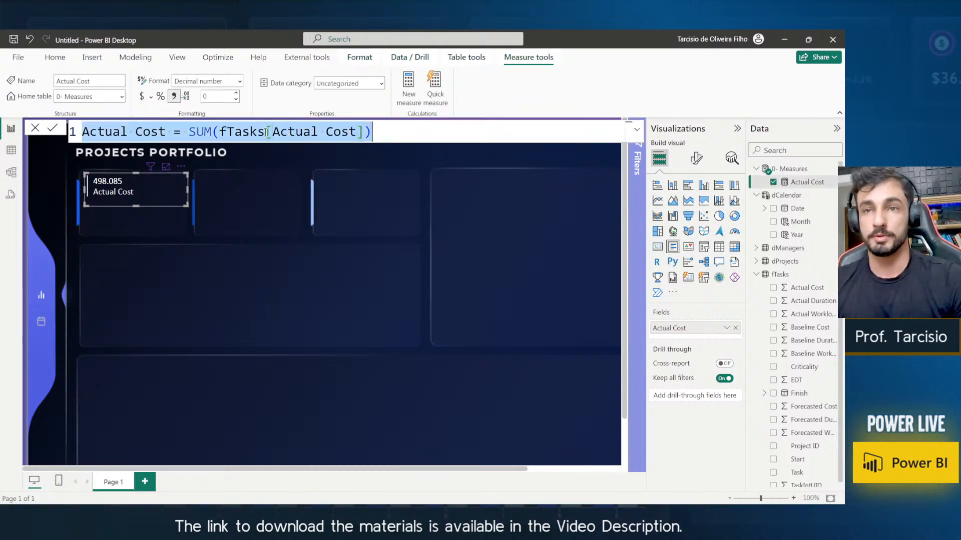
right_click(810, 183)
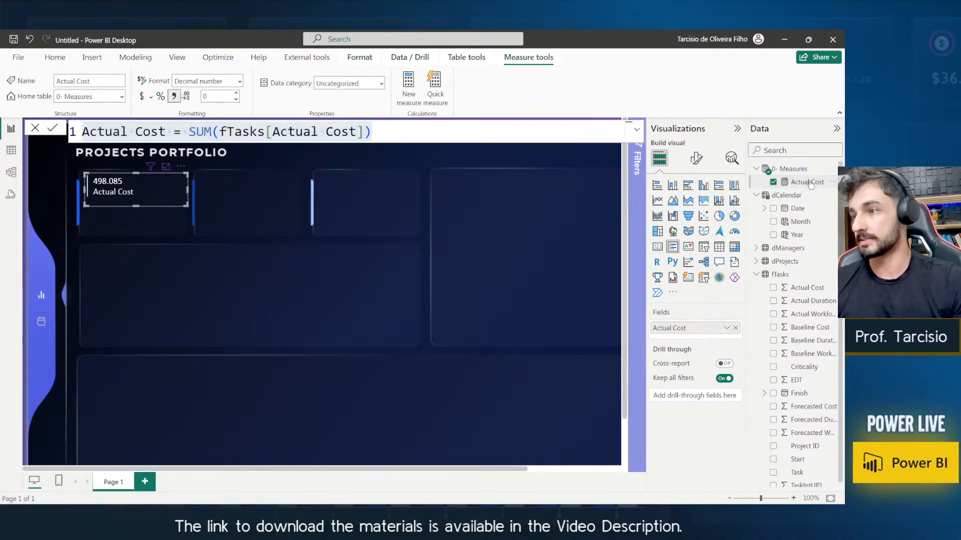
click(775, 215)
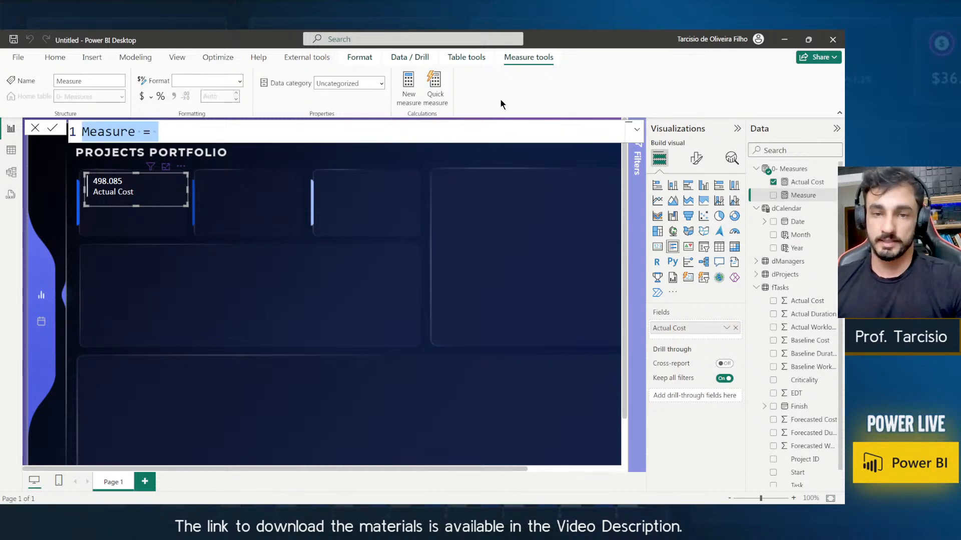
key(ctrl+v)
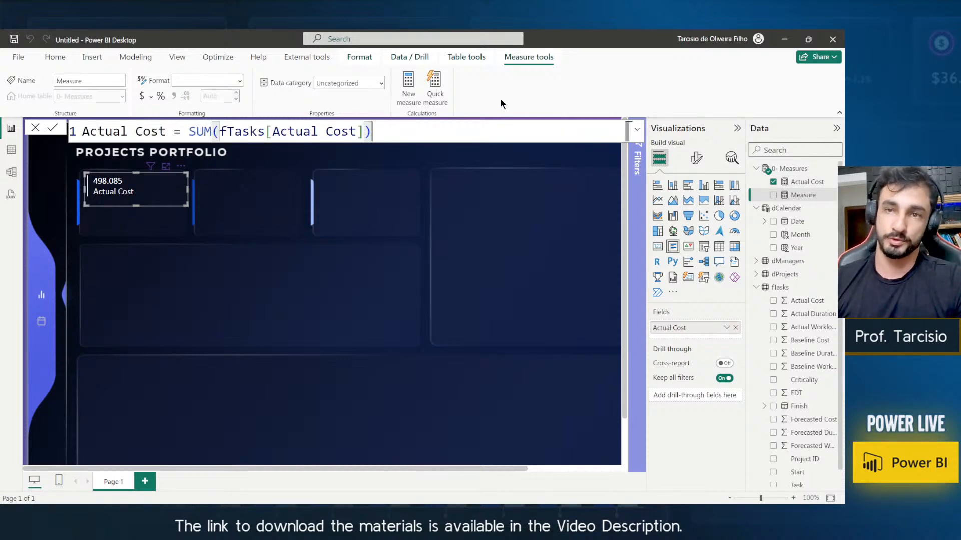
Replace both occurrences of Actual so the new measure reads Forecasted Cost = SUM(fTasks[Forecasted Cost]), and commit it.
key(Home)
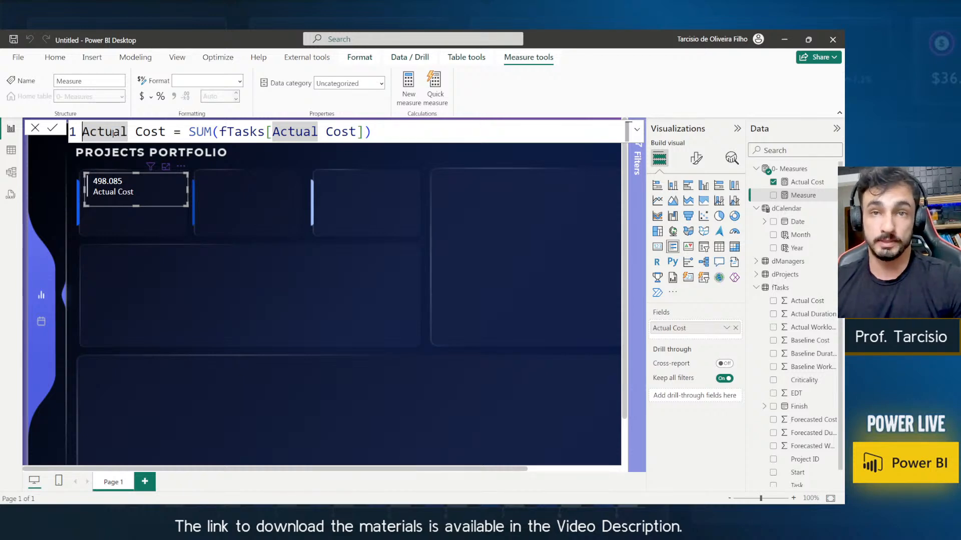
double_click(293, 134)
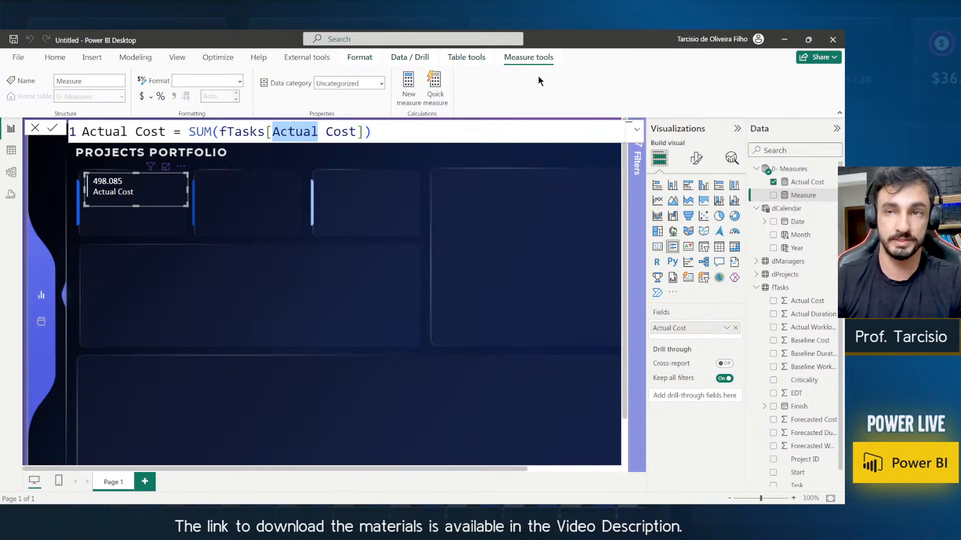
key(ctrl+shift+l)
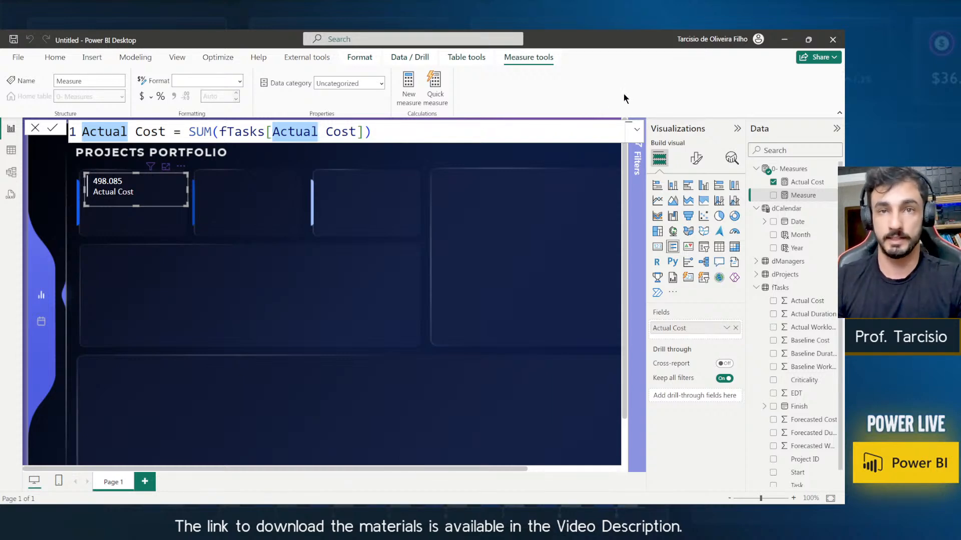
text(Forecaste)
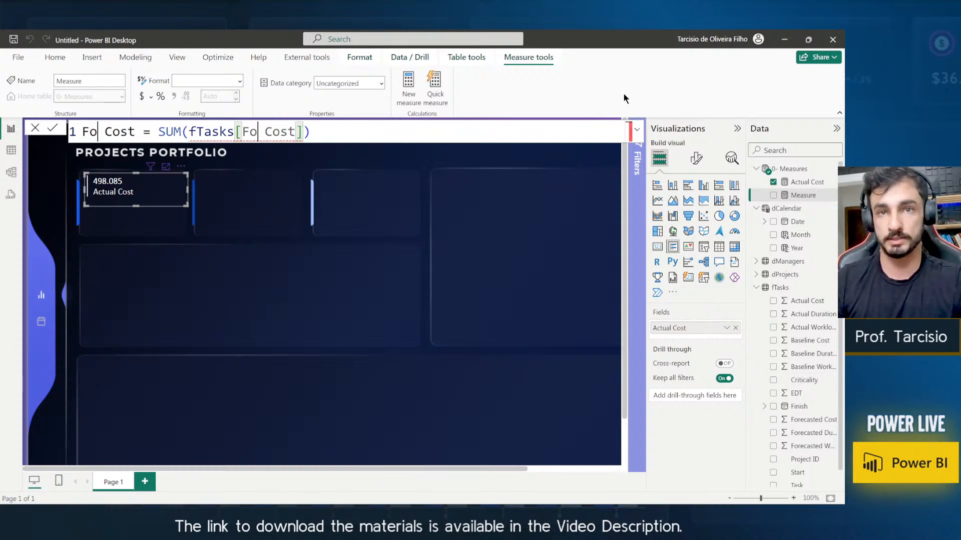
text(d)
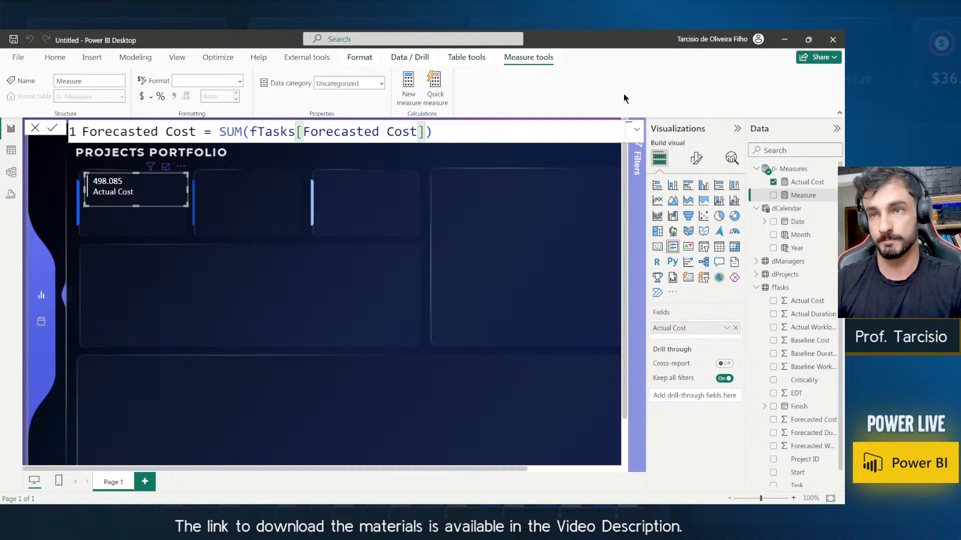
key(Return)
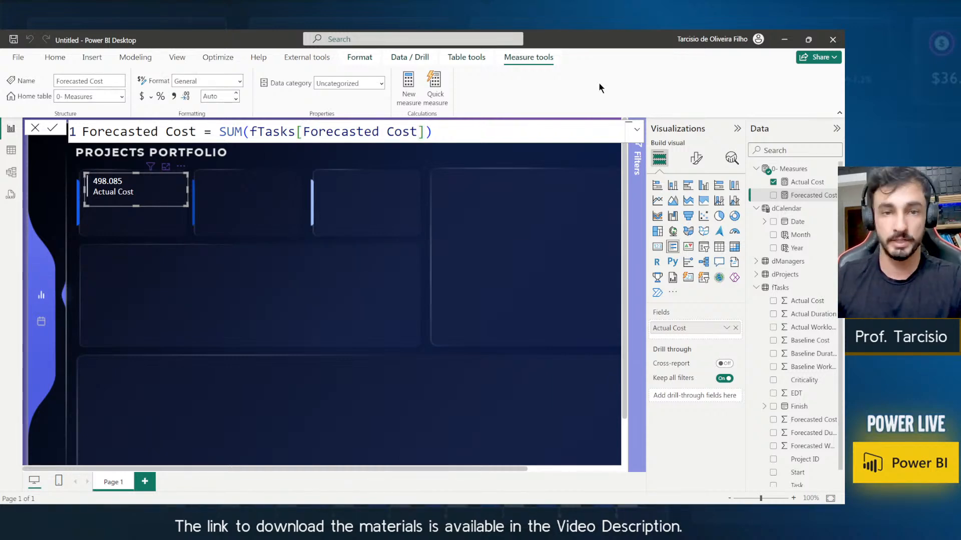
Add the measure Baseline Cost = SUM(fTasks[Baseline Cost]) to 0- Measures from the copied formula, and widen the Data pane.
right_click(799, 182)
click(760, 218)
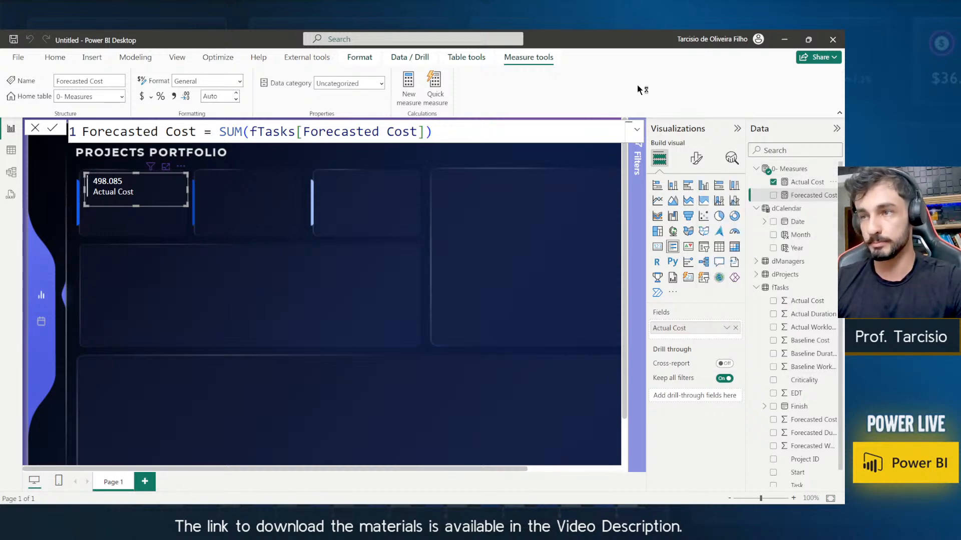
key(ctrl+a)
key(ctrl+v)
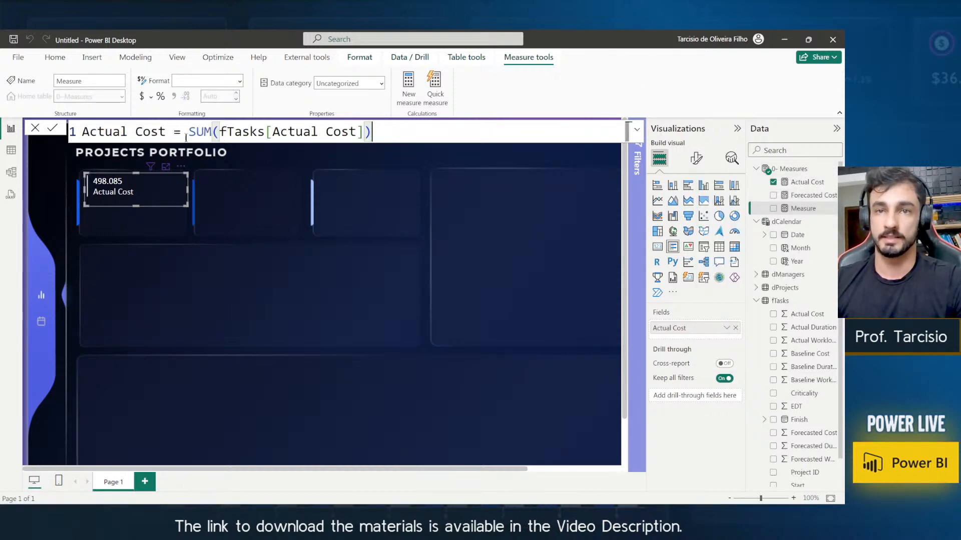
double_click(109, 133)
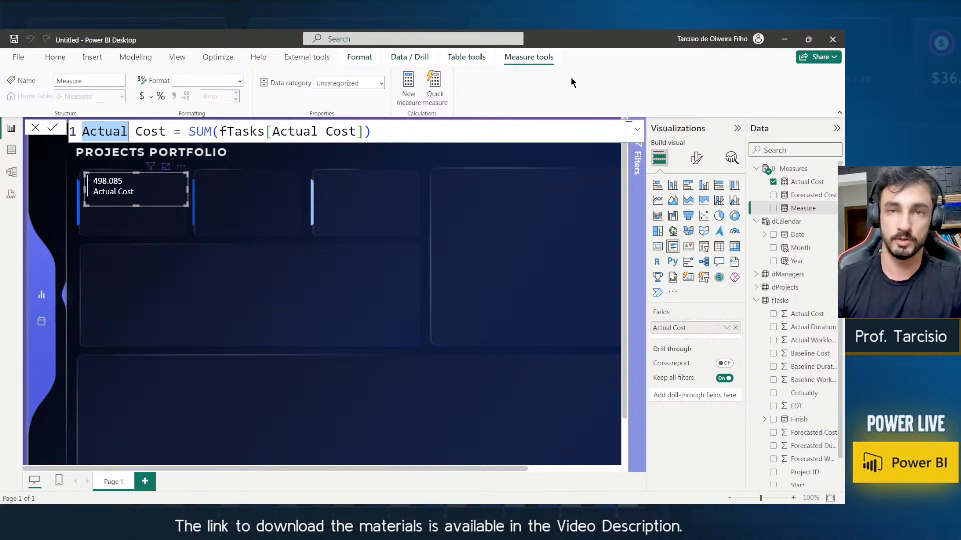
key(ctrl+d)
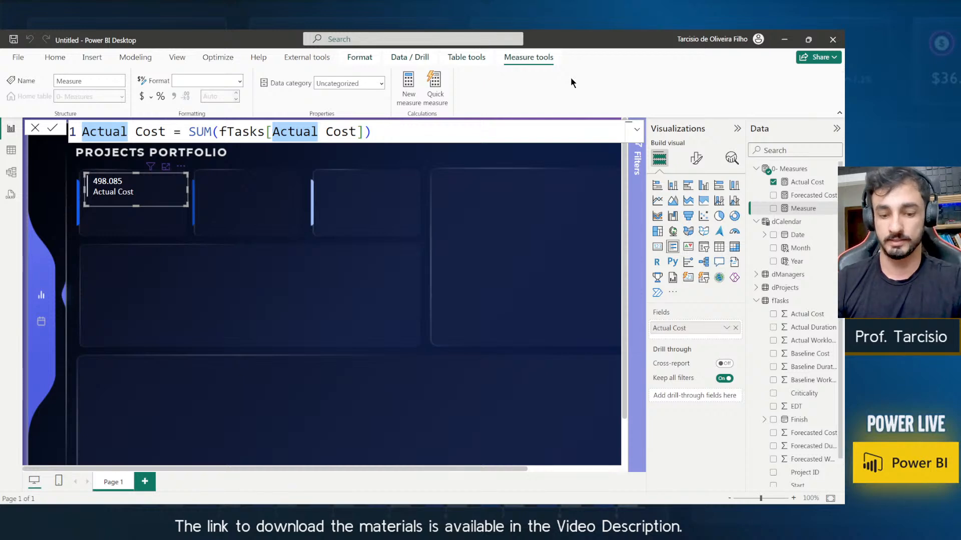
text(b)
key(BackSpace)
text(Baseline)
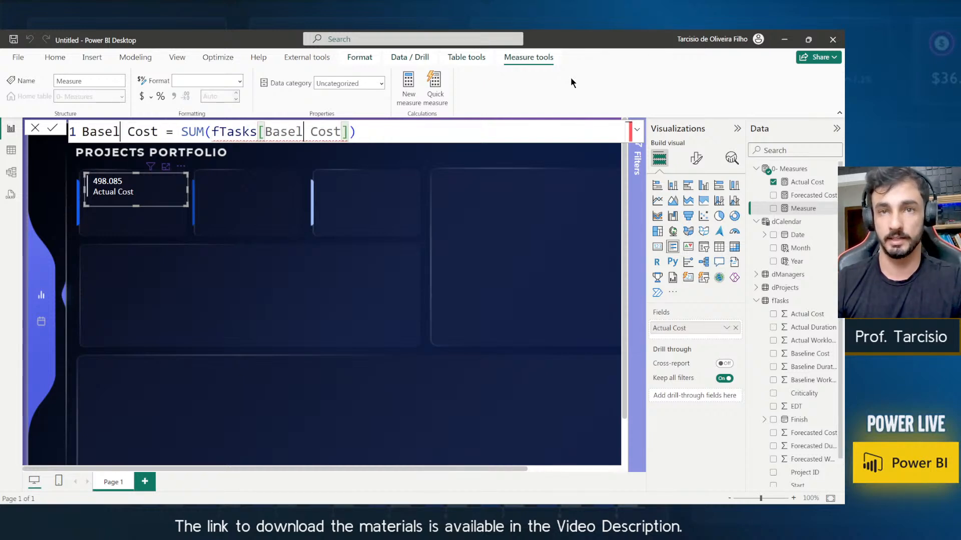
key(Return)
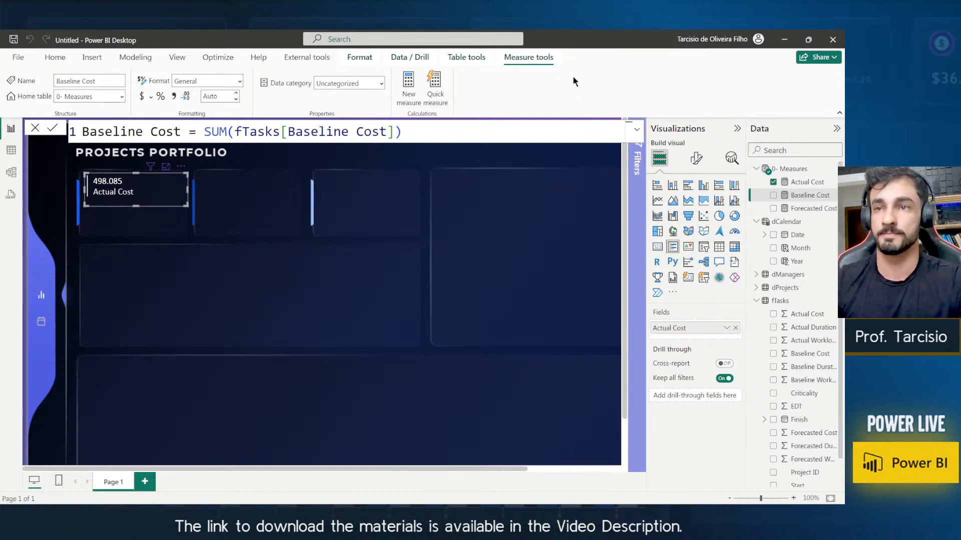
drag(745, 203, 720, 203)
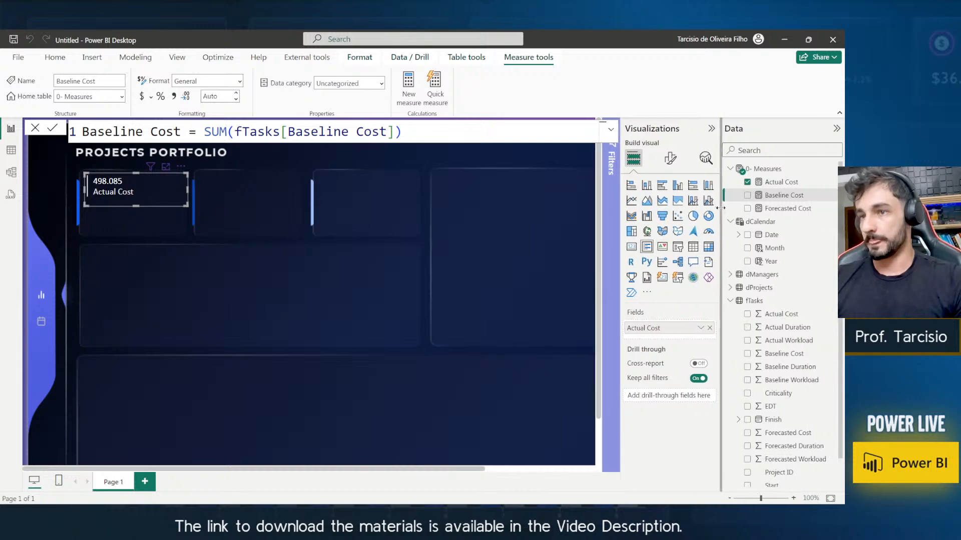
click(525, 141)
key(shift+Return)
text(CT)
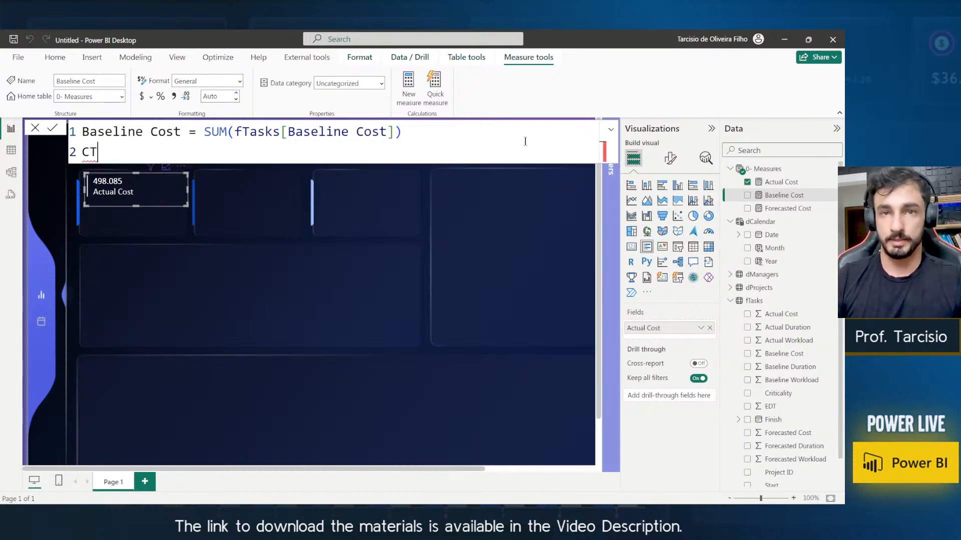
text(RL SHIFT L)
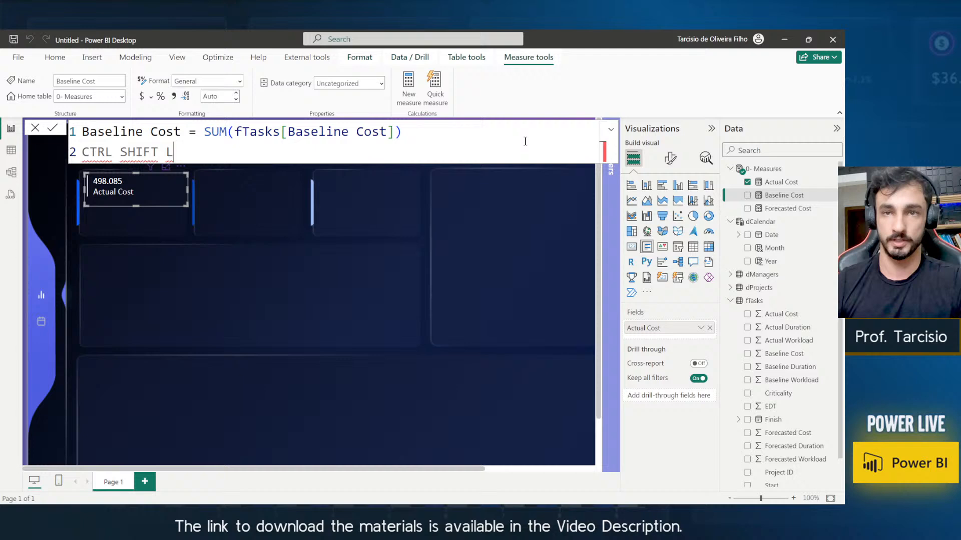
key(shift+Home)
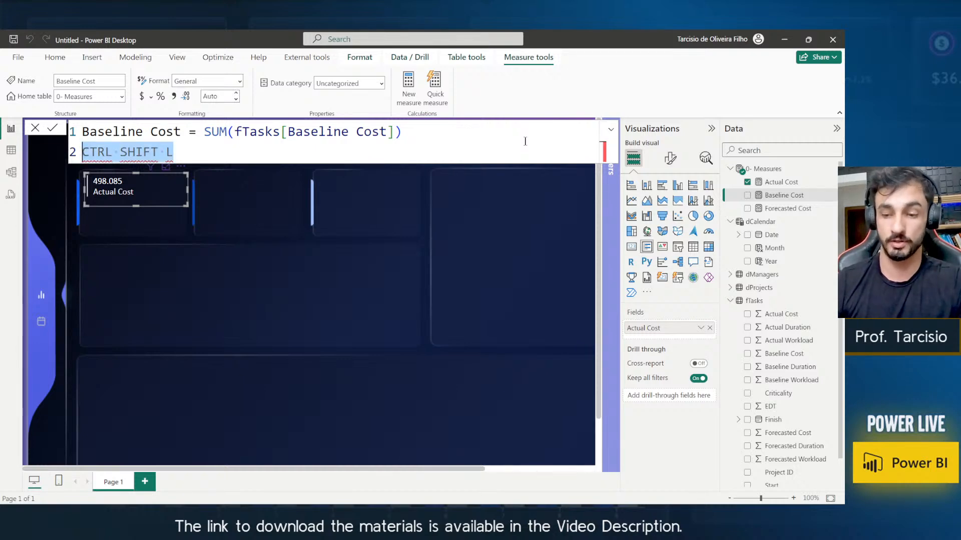
key(BackSpace)
key(BackSpace)
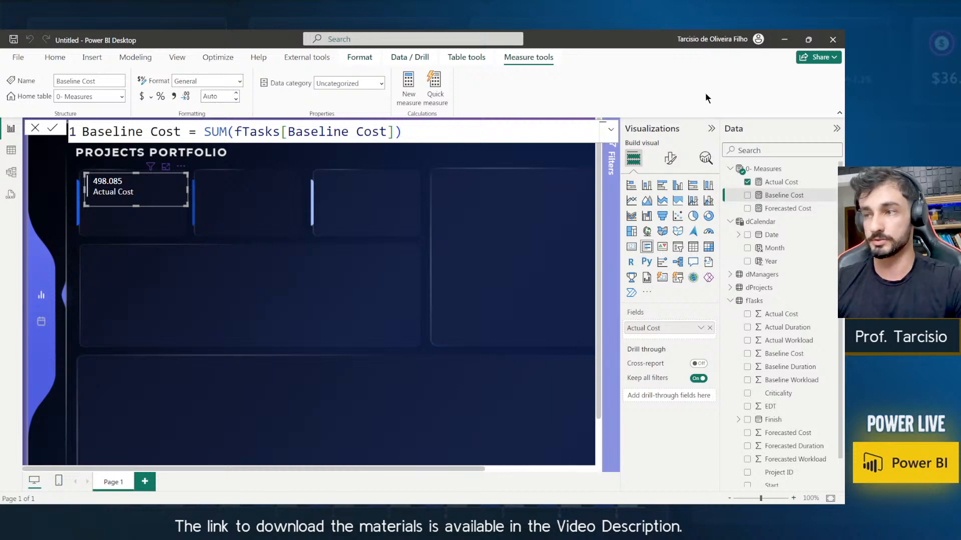
Leave the formula editor and clear the selection of the Actual Cost card on the report page.
click(164, 212)
click(129, 204)
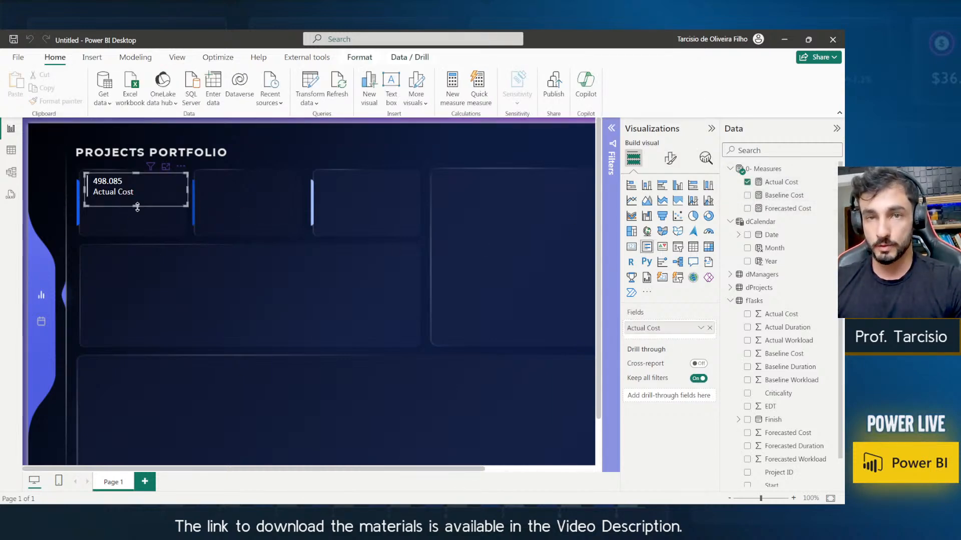
click(131, 219)
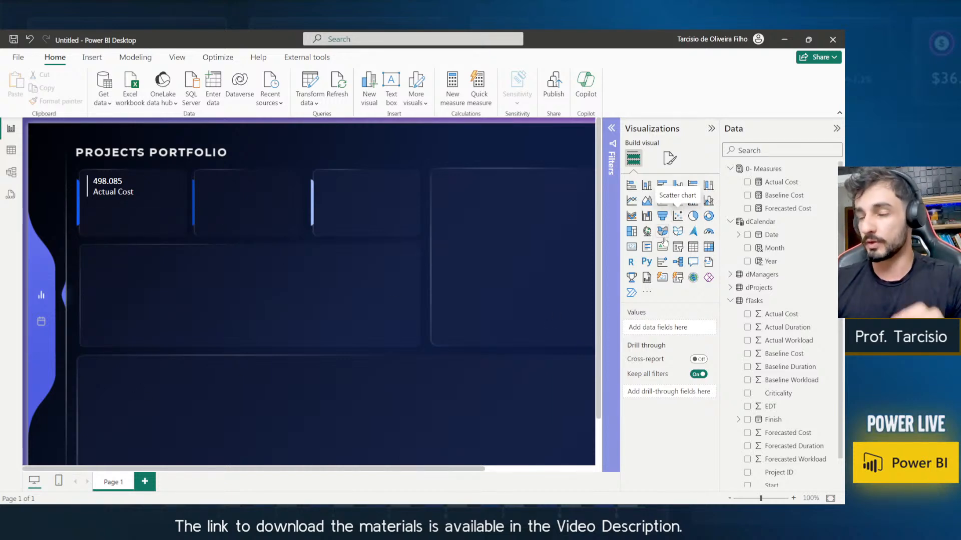
Insert a clustered bar chart beneath the Actual Cost card and add the Actual Cost and Baseline Cost measures to it.
click(692, 187)
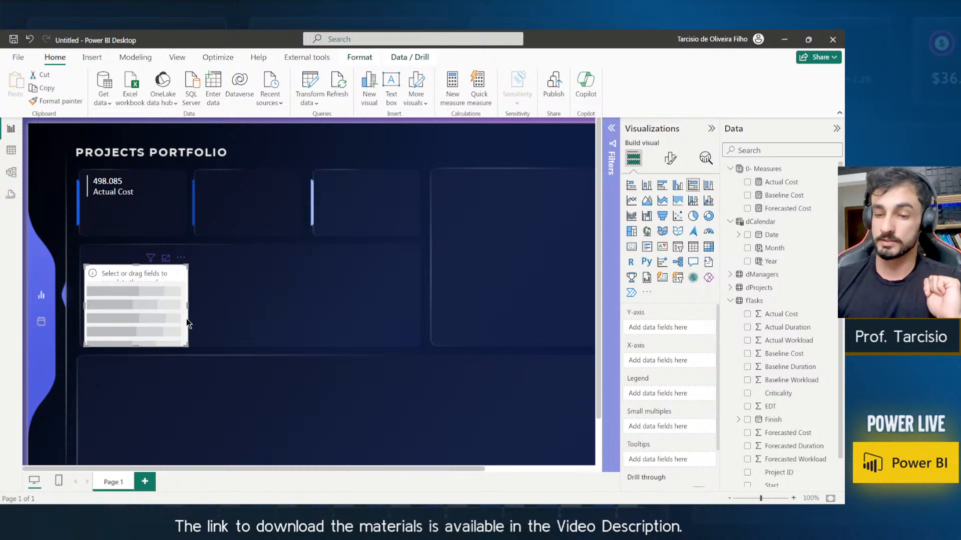
key(Delete)
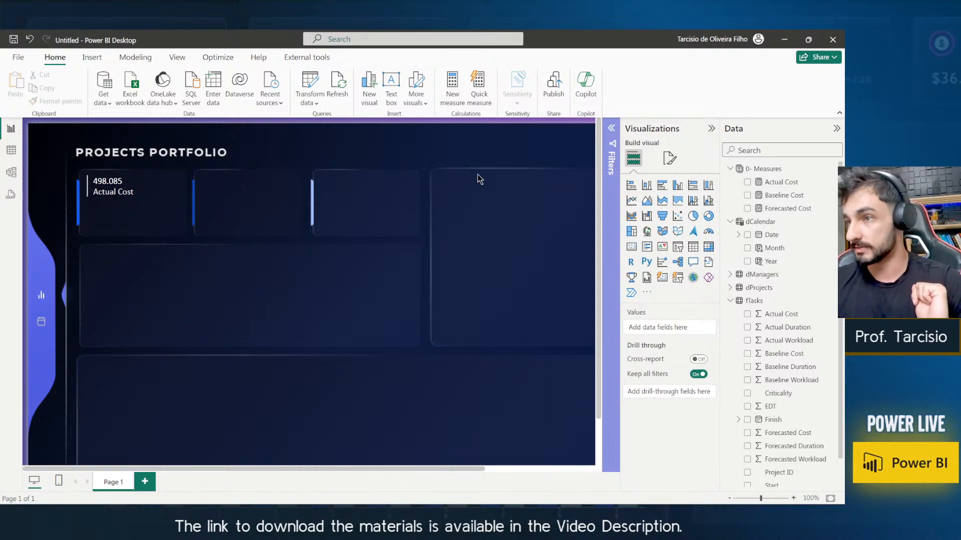
click(662, 186)
drag(108, 303, 98, 235)
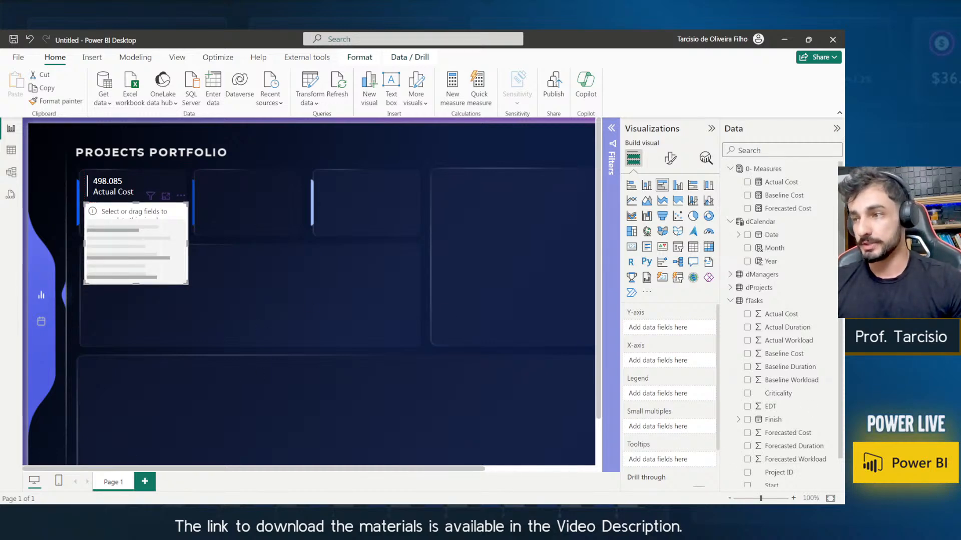
click(747, 183)
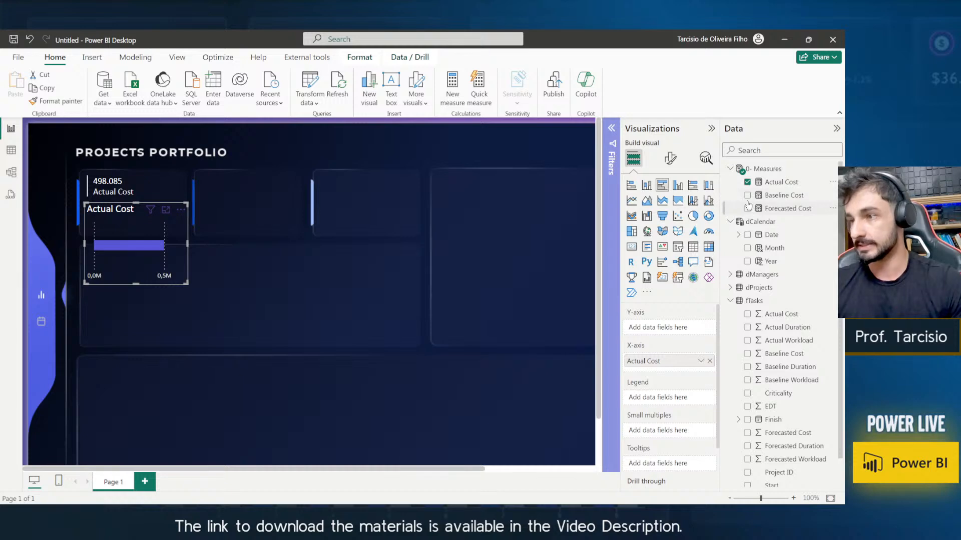
click(748, 195)
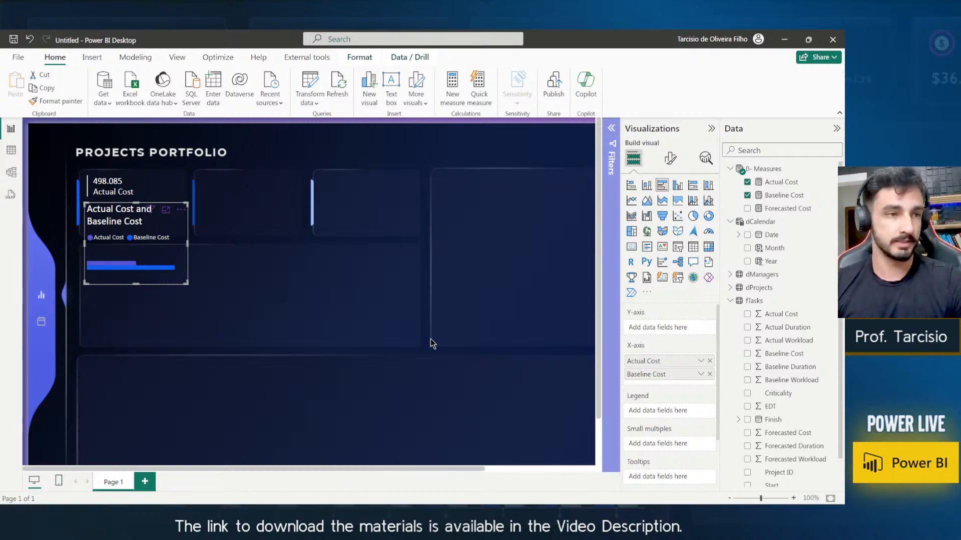
Switch to the published dashboard in the browser and examine how the Actual Cost bars respond to the Baseline and Forecast comparison options.
key(alt+Tab)
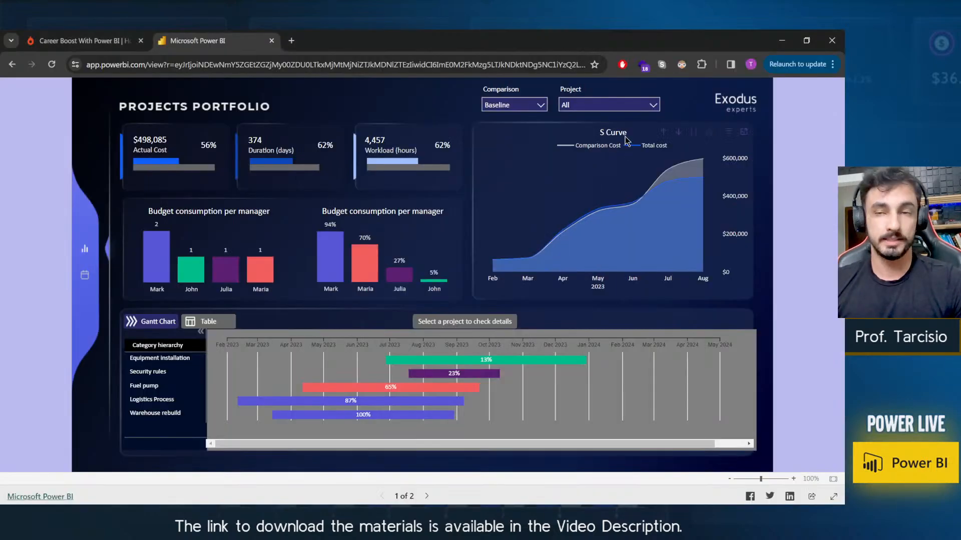
click(517, 108)
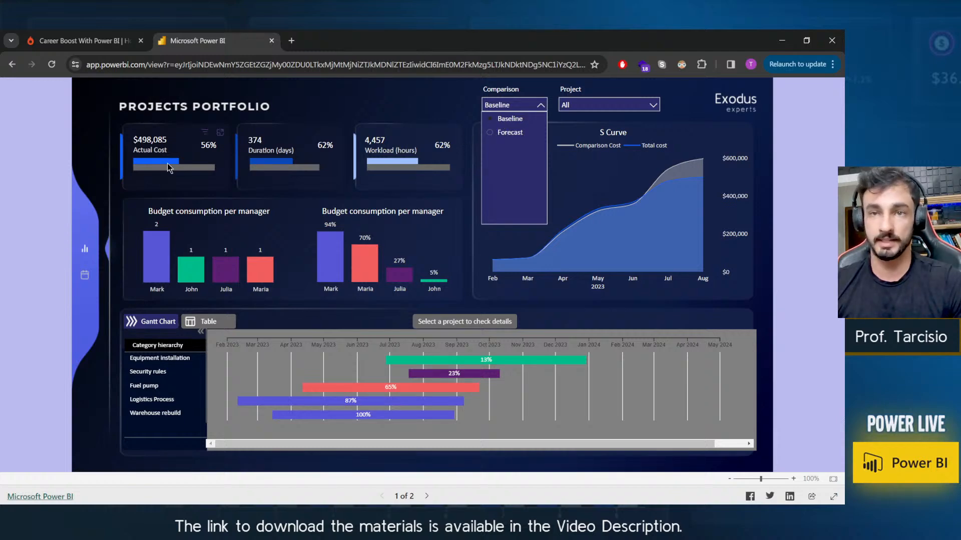
click(167, 186)
mouse_move(162, 171)
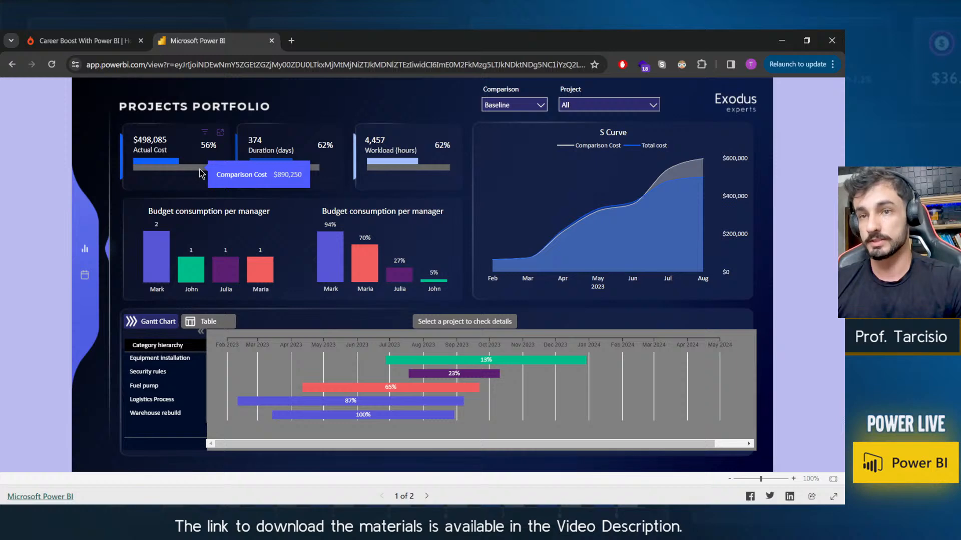
click(519, 105)
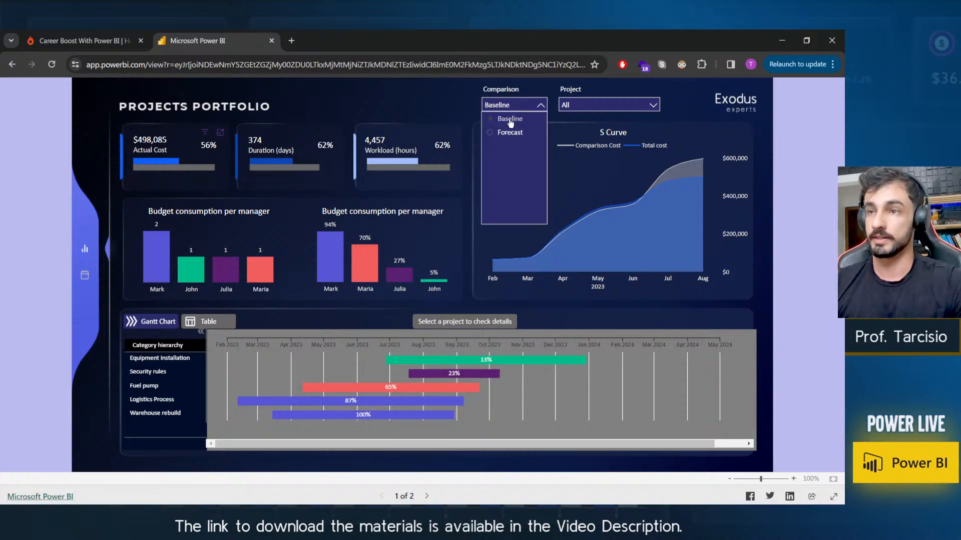
click(505, 133)
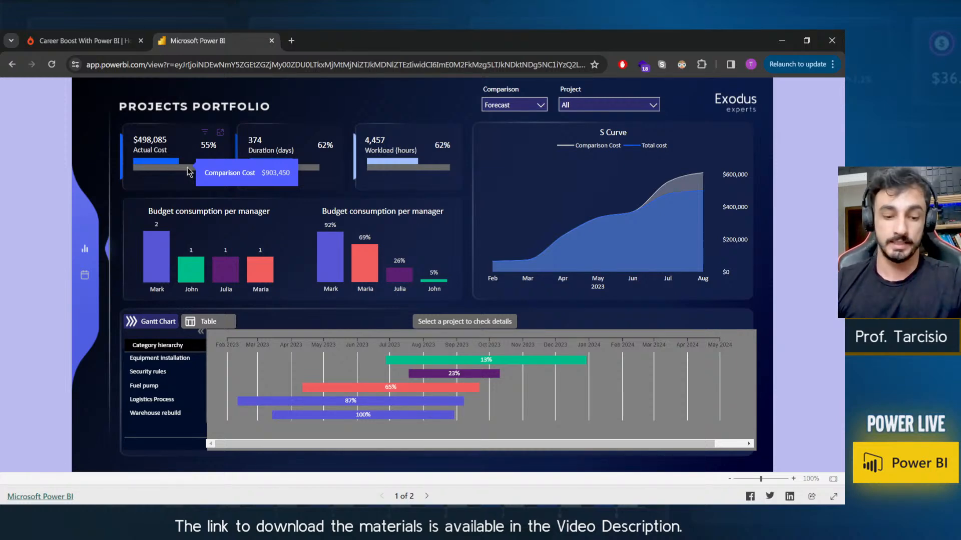
key(alt+Tab)
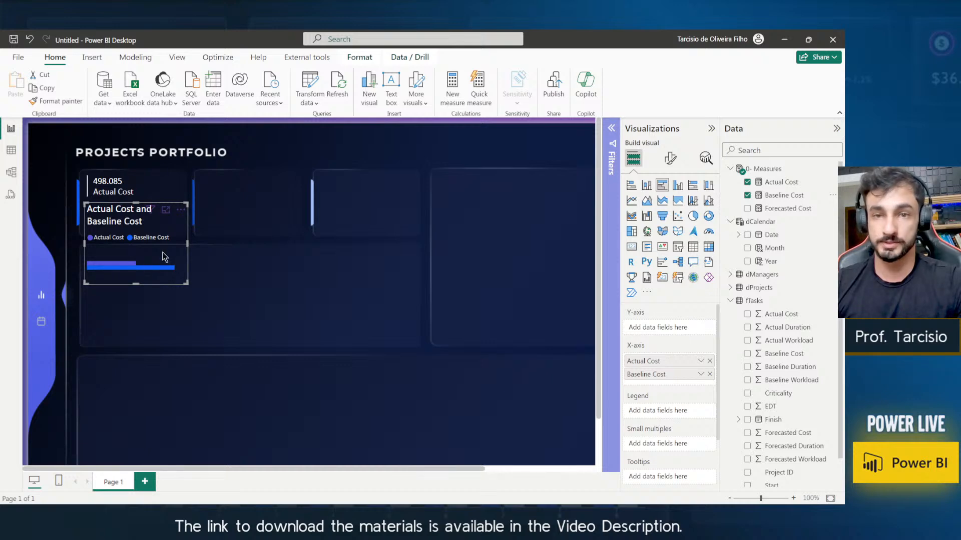
drag(164, 257, 525, 241)
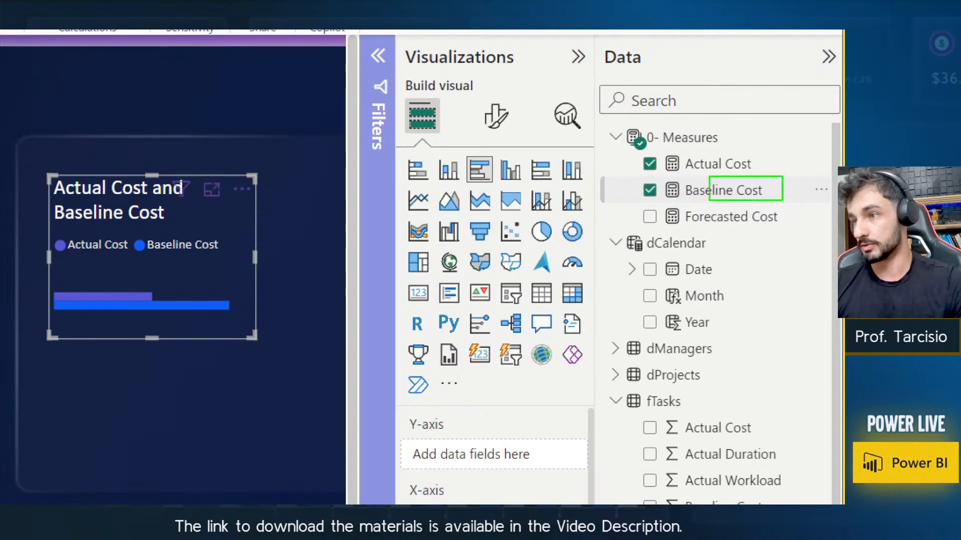
drag(710, 176, 638, 180)
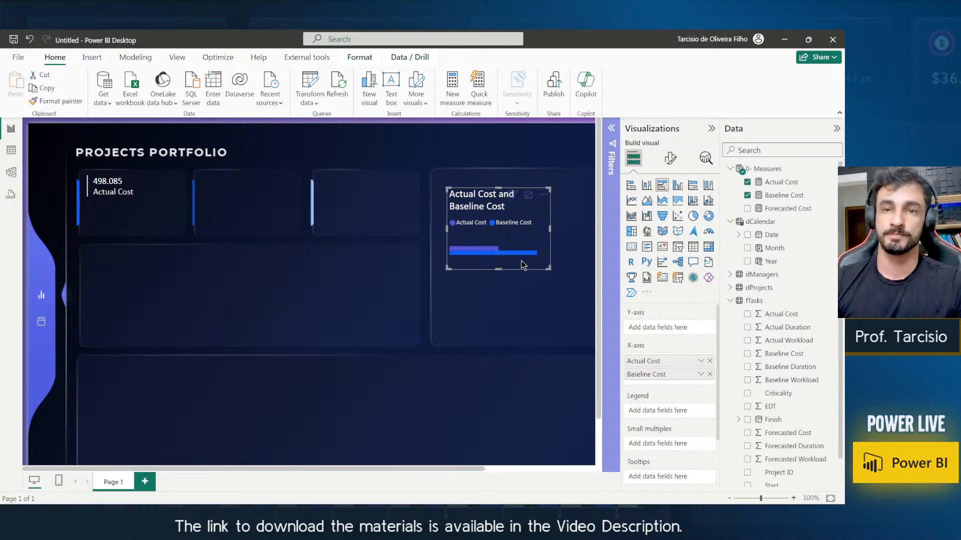
drag(520, 265, 161, 281)
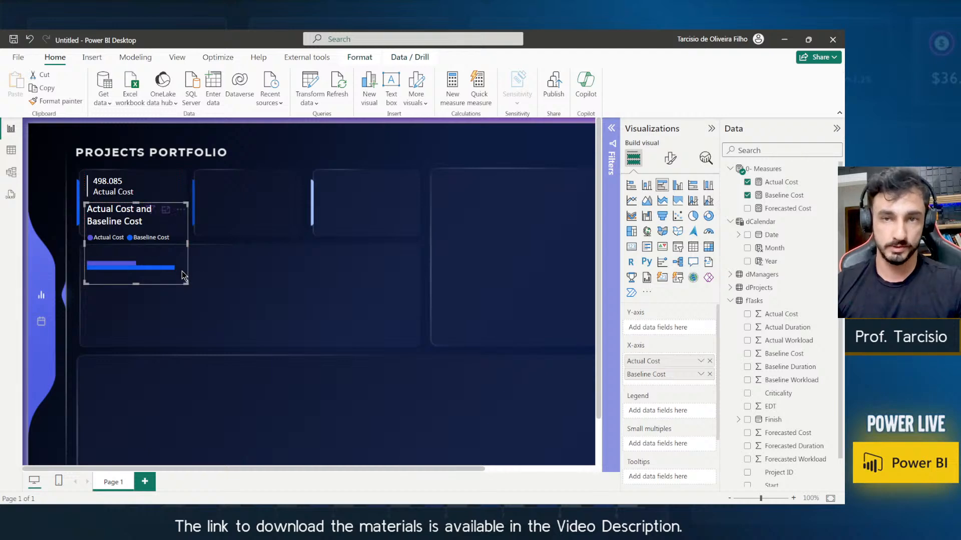
Turn off the bar chart's title, then move the chart over the Actual Cost card and reduce its height.
click(670, 158)
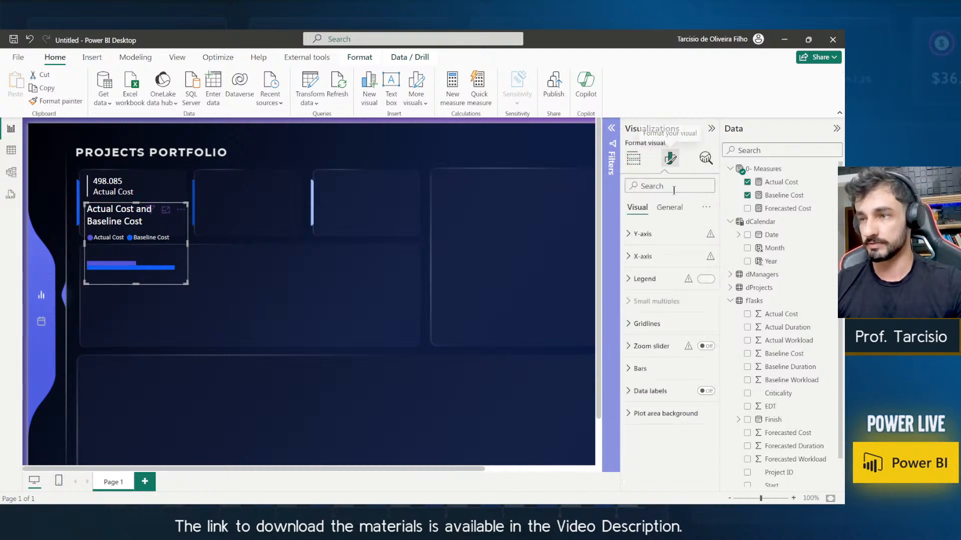
click(669, 208)
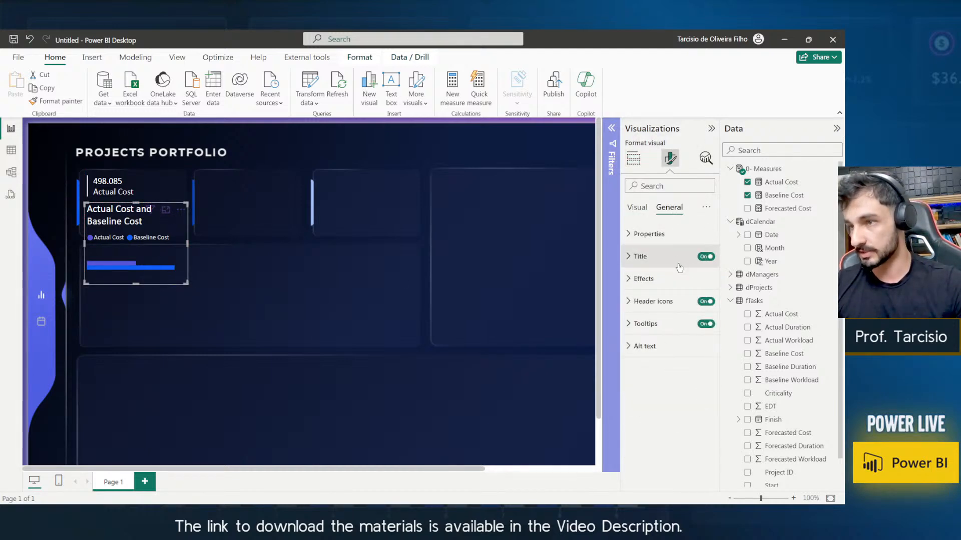
click(705, 256)
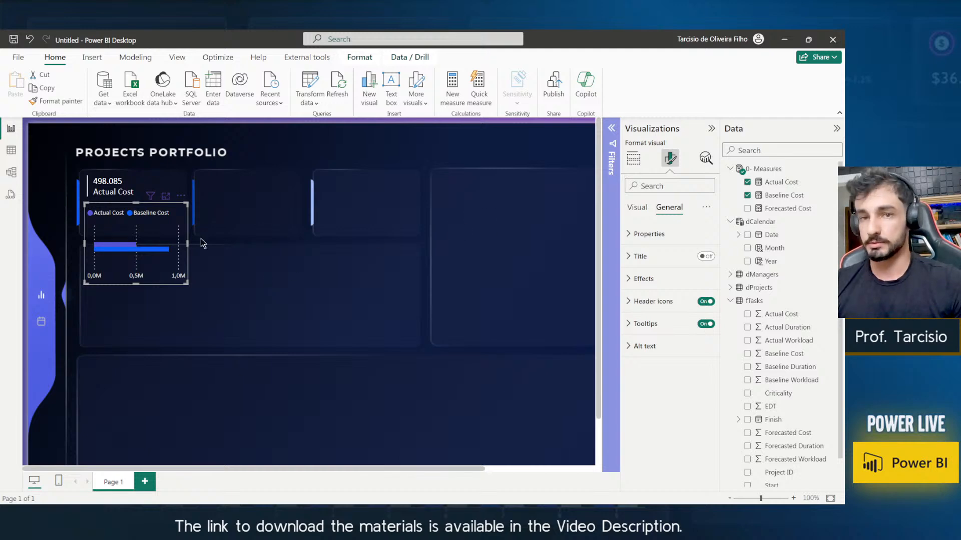
drag(149, 240, 142, 210)
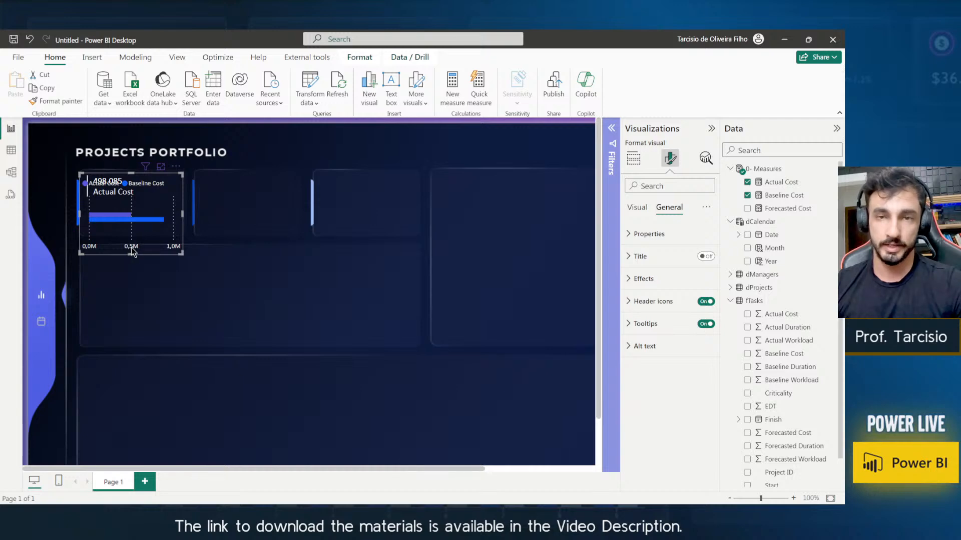
drag(132, 253, 133, 236)
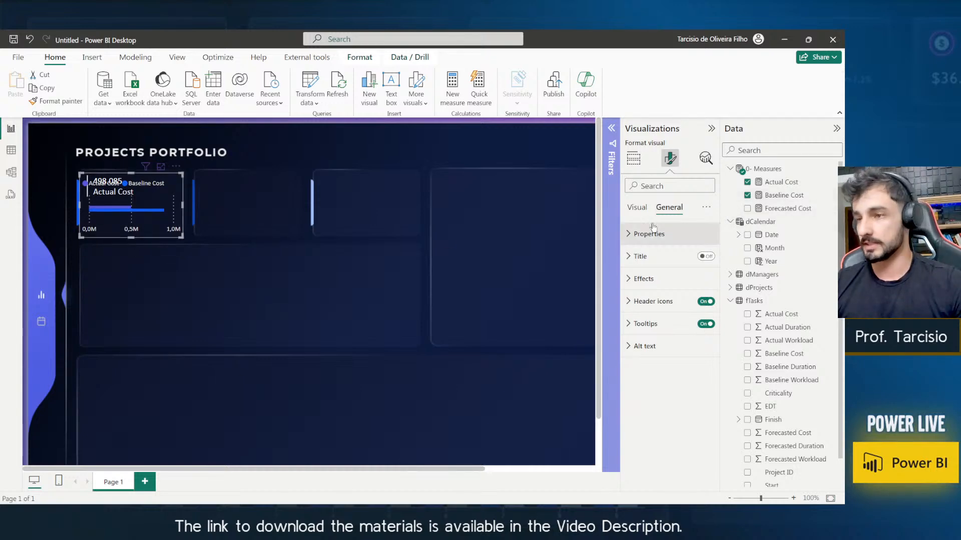
Turn off the bar chart's X-axis values and legend.
click(637, 207)
click(643, 261)
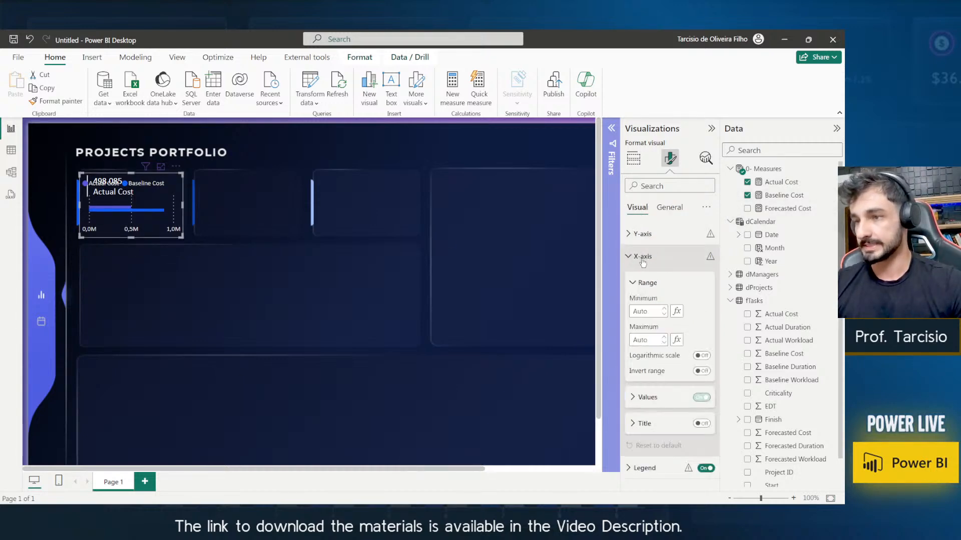
click(697, 399)
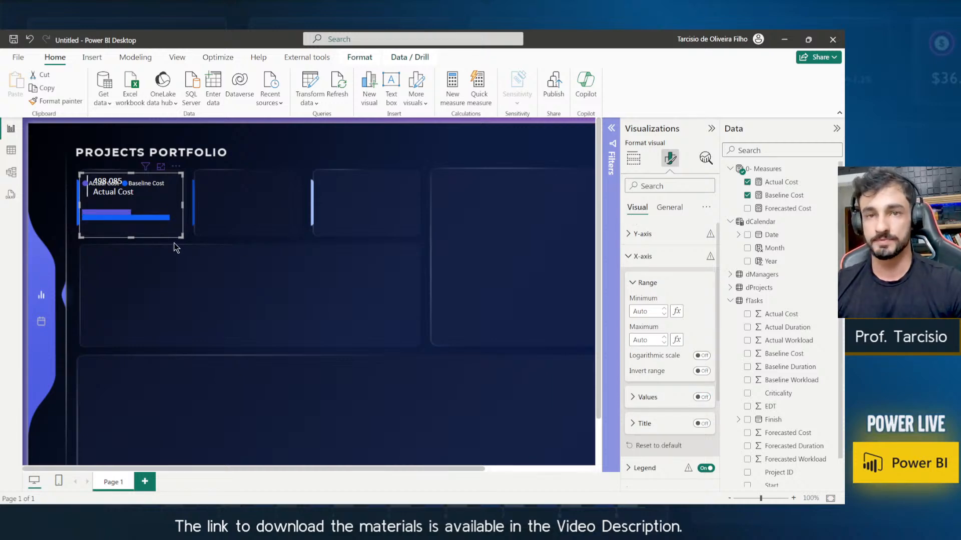
drag(155, 217, 164, 253)
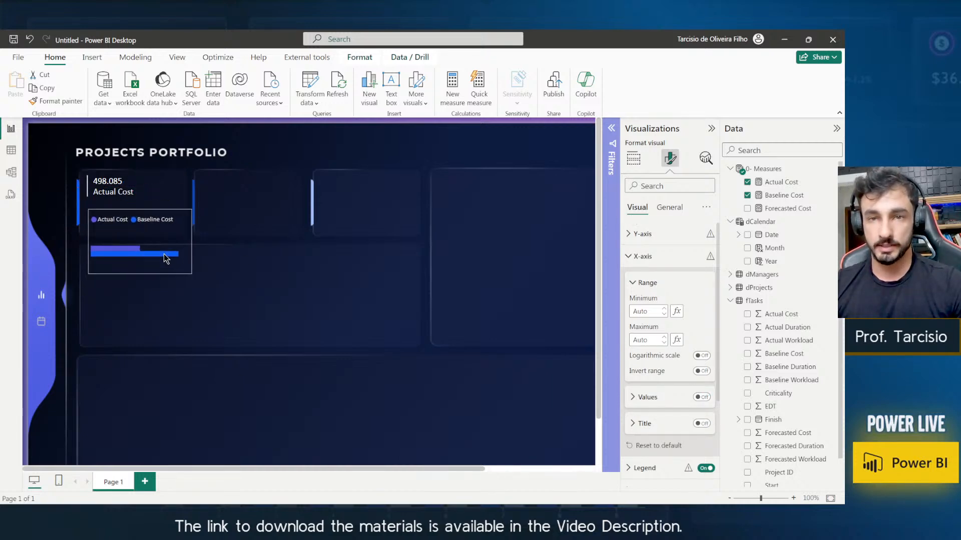
click(671, 257)
click(706, 279)
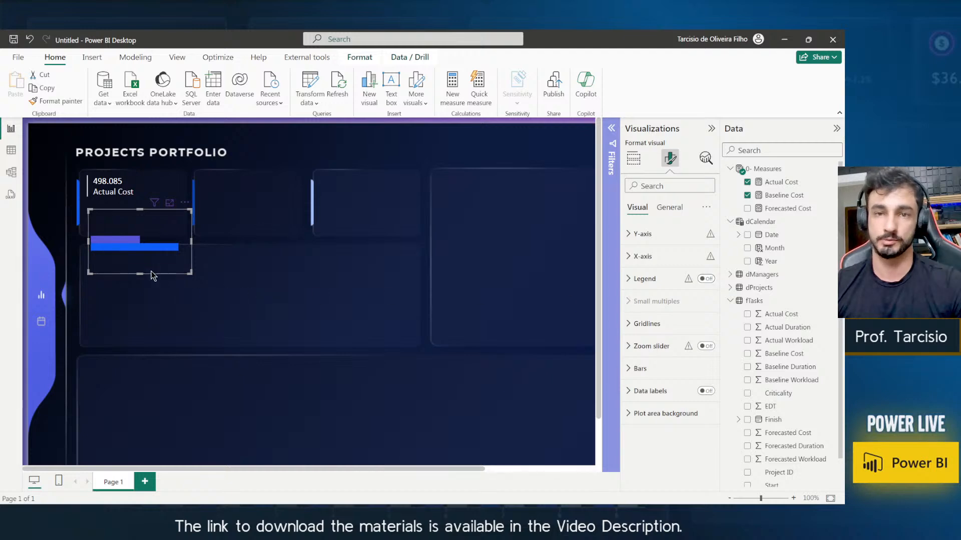
Shorten the bar chart and fit its bars inside the first card area, directly beneath the Actual Cost label.
drag(150, 275, 139, 233)
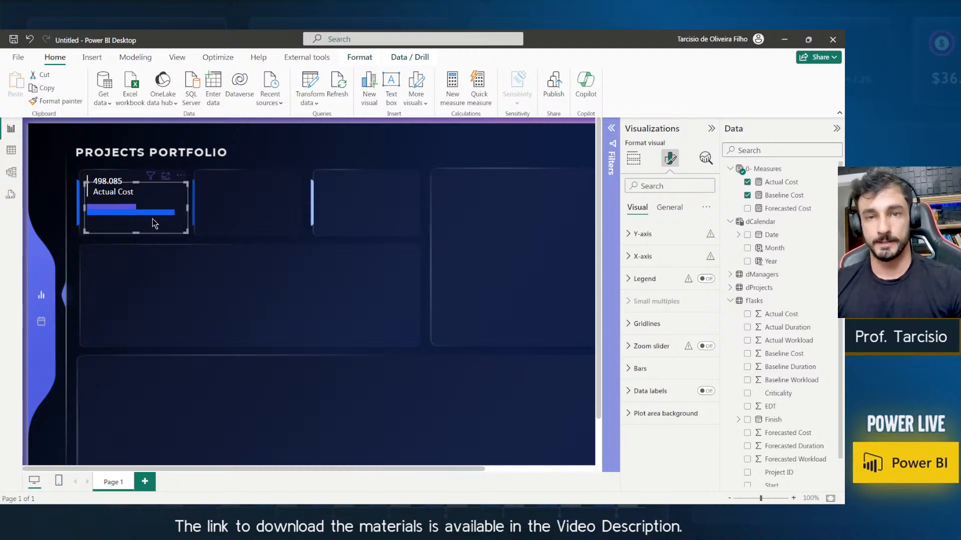
click(177, 281)
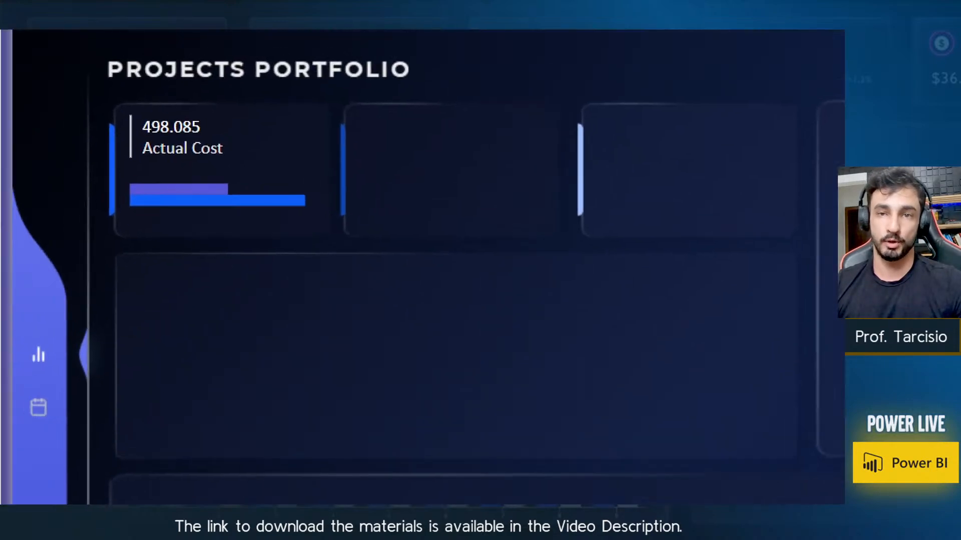
drag(132, 202, 282, 201)
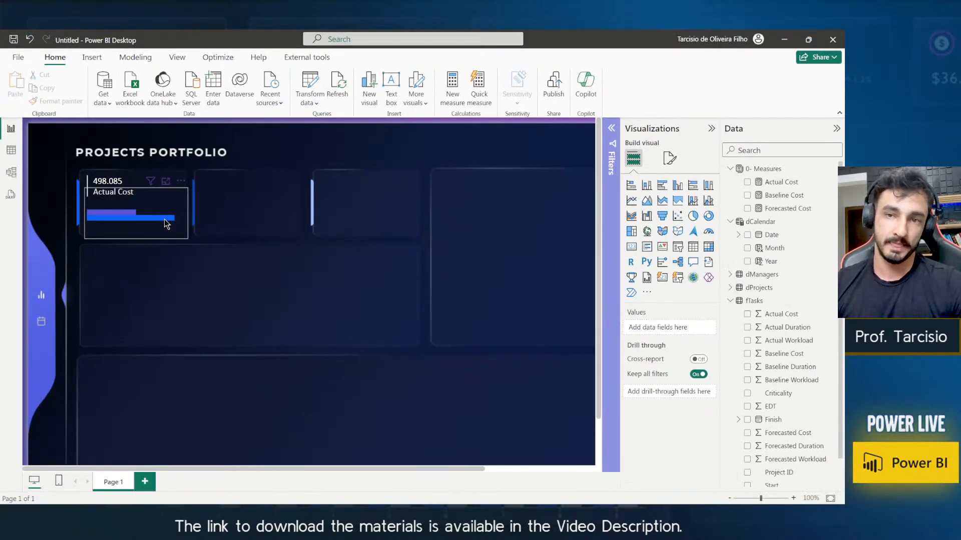
mouse_move(289, 201)
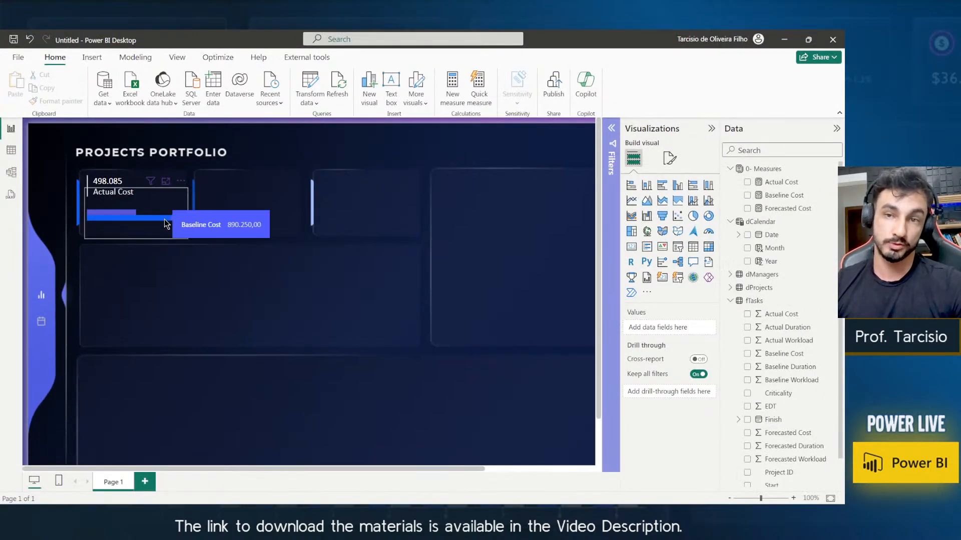
Start a new Fields parameter and name it Comparison.
click(135, 57)
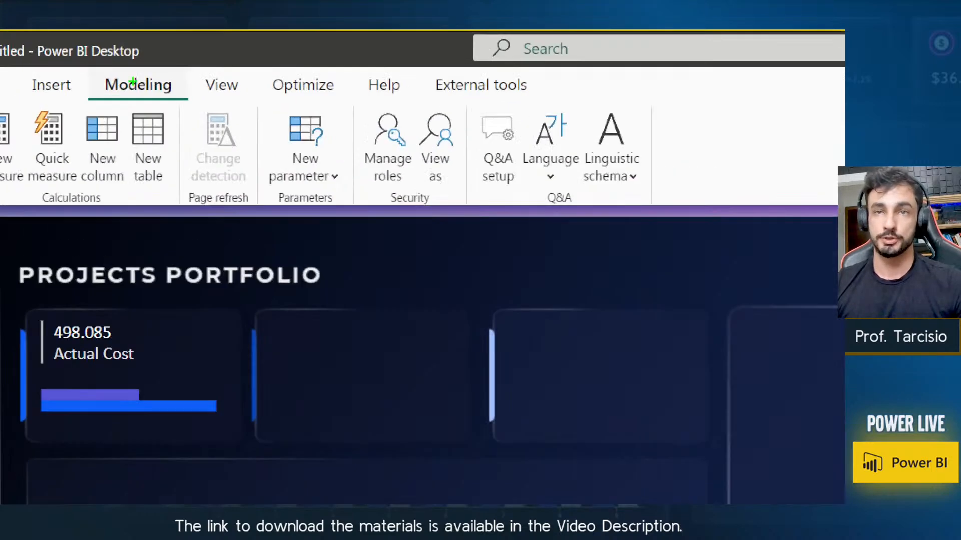
mouse_move(186, 102)
mouse_down()
mouse_move(74, 73)
mouse_move(91, 67)
mouse_up()
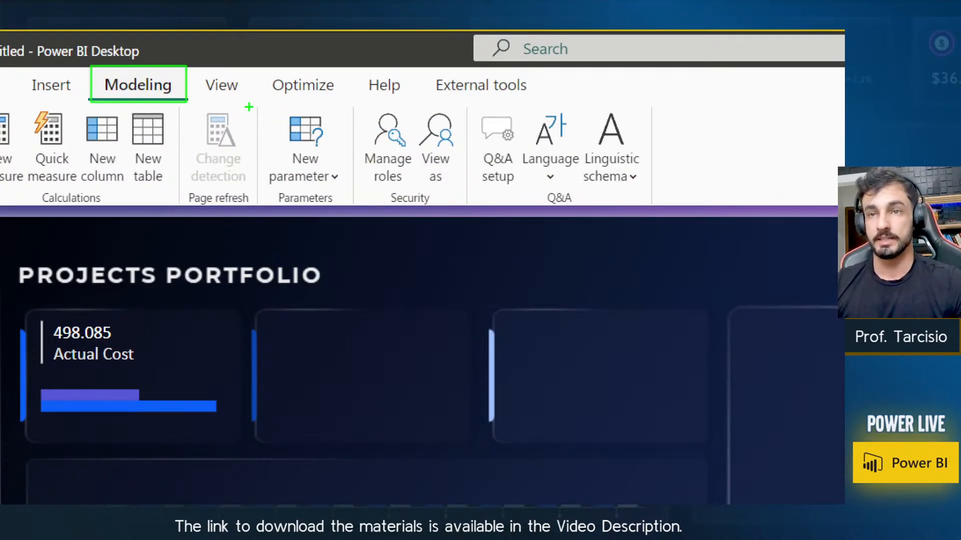
drag(258, 107, 340, 186)
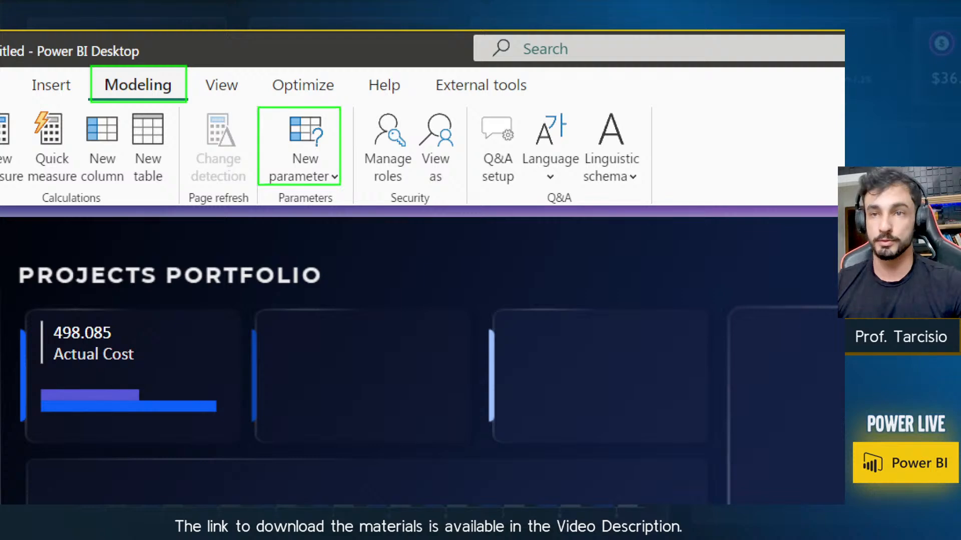
click(220, 100)
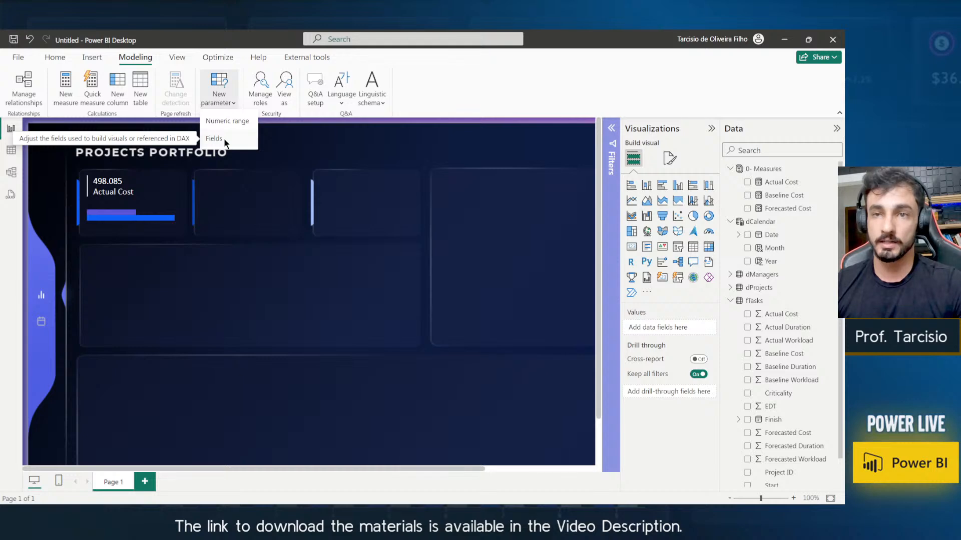
click(222, 137)
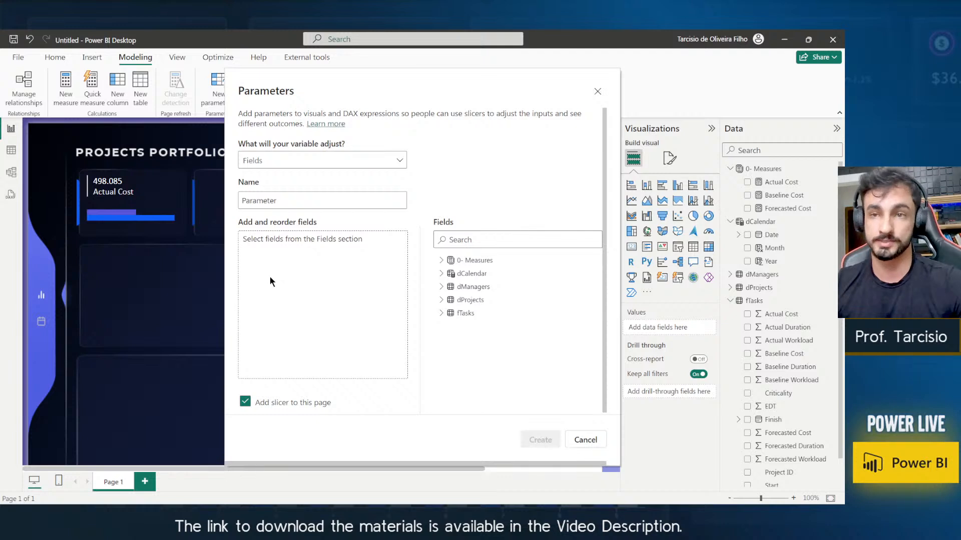
double_click(268, 200)
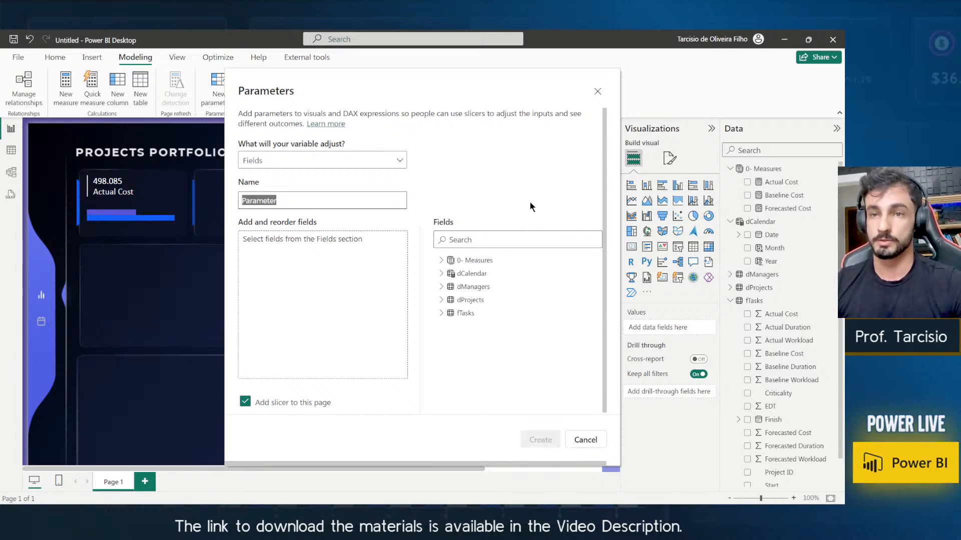
text(cOM)
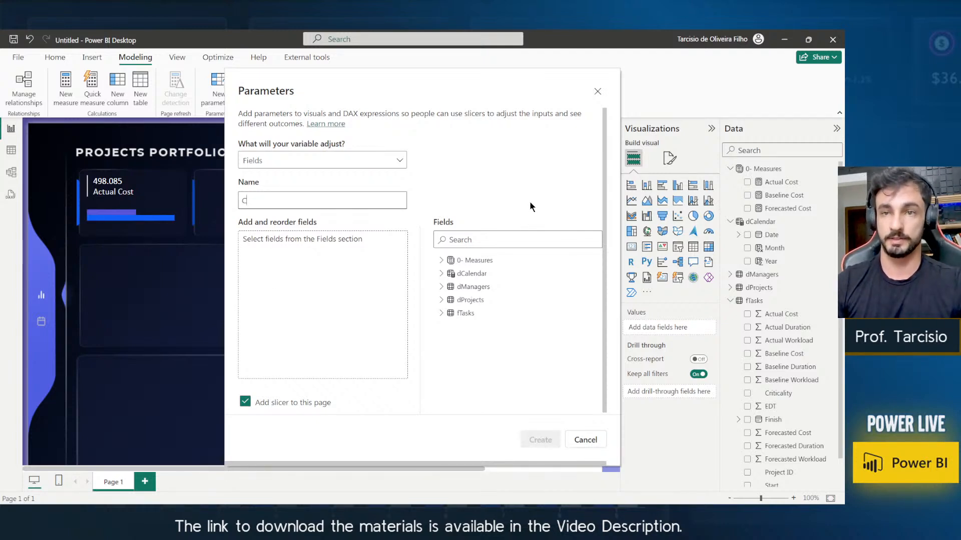
text(omparison)
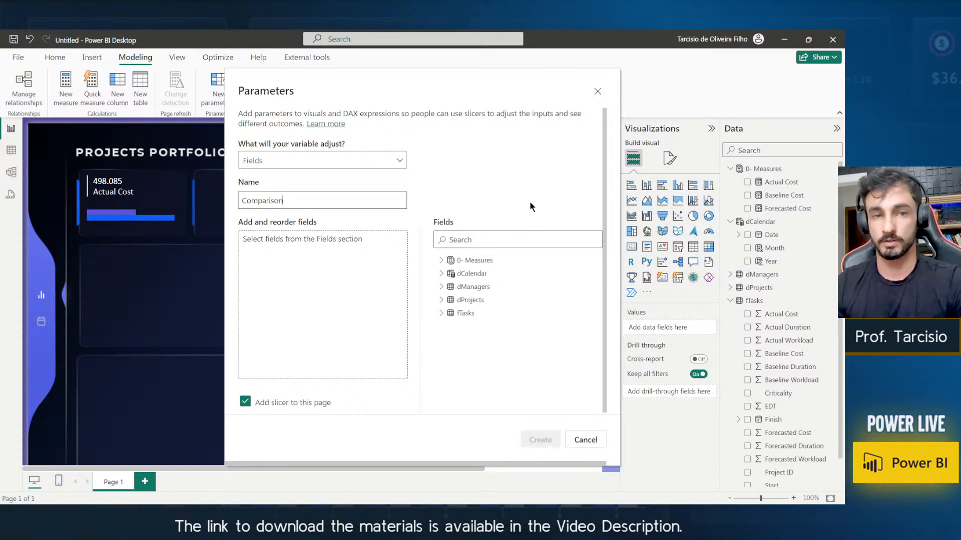
Add Baseline Cost and Forecasted Cost to the Comparison parameter, create it with a page slicer, and move the slicer below the third card area.
click(356, 279)
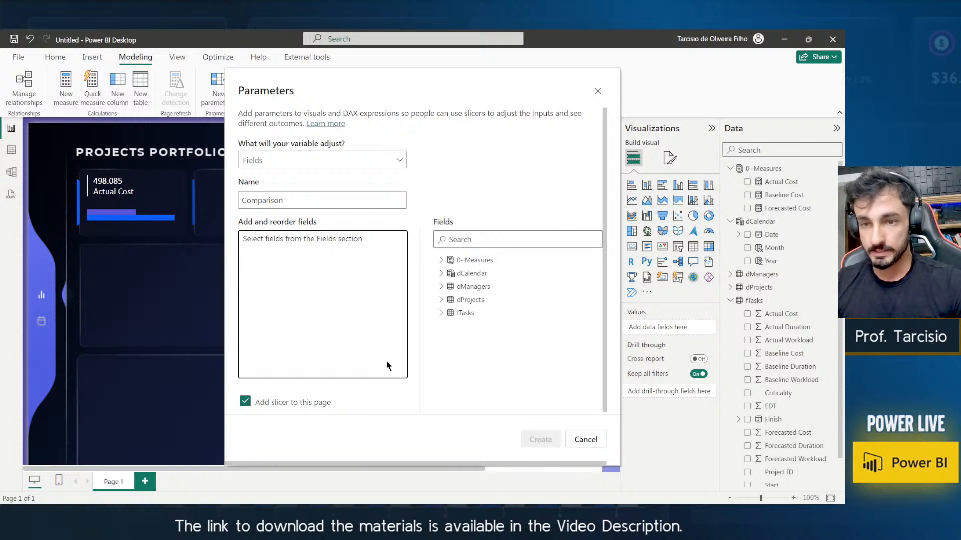
click(441, 260)
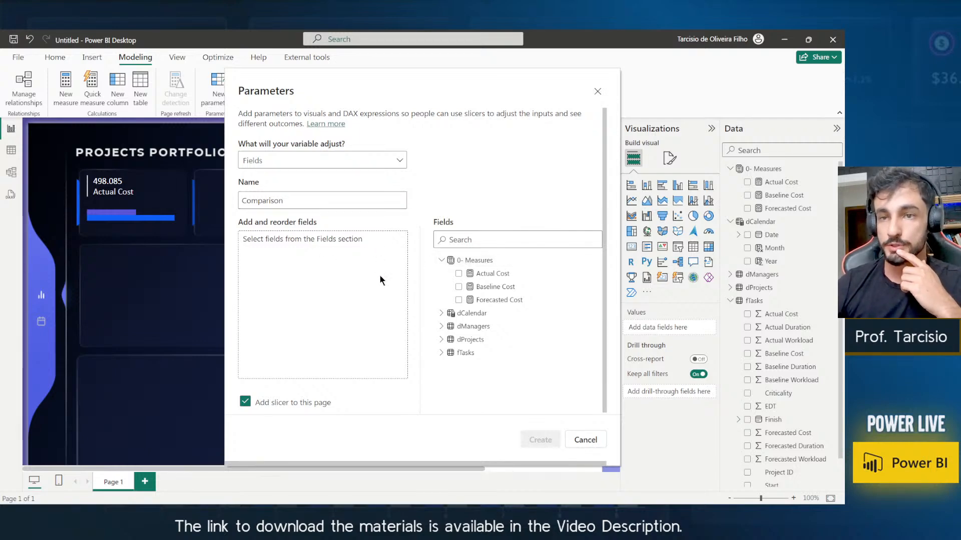
click(458, 288)
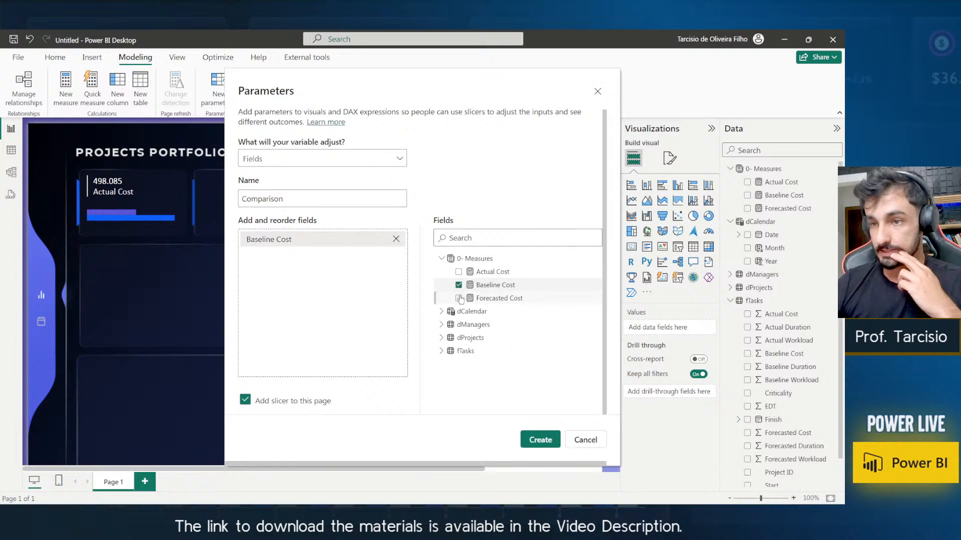
click(459, 300)
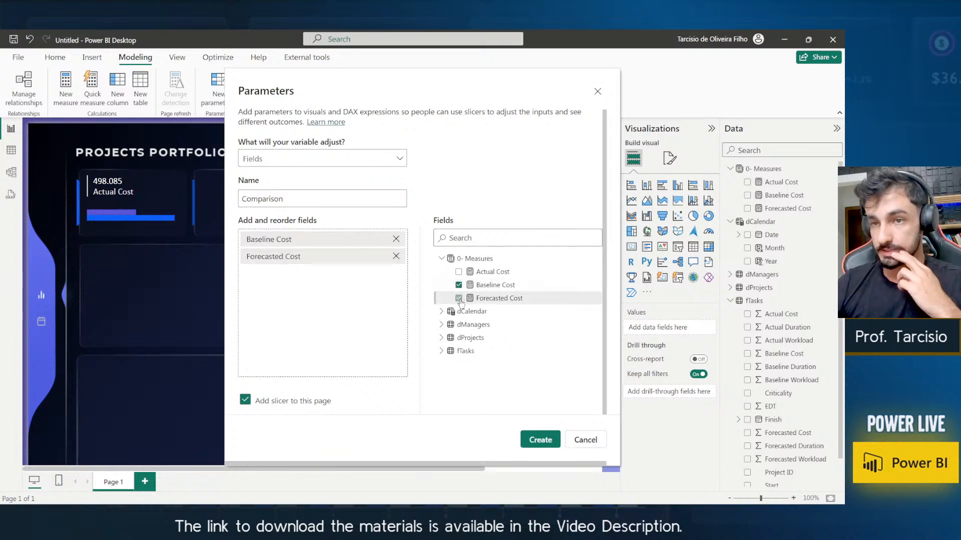
click(544, 447)
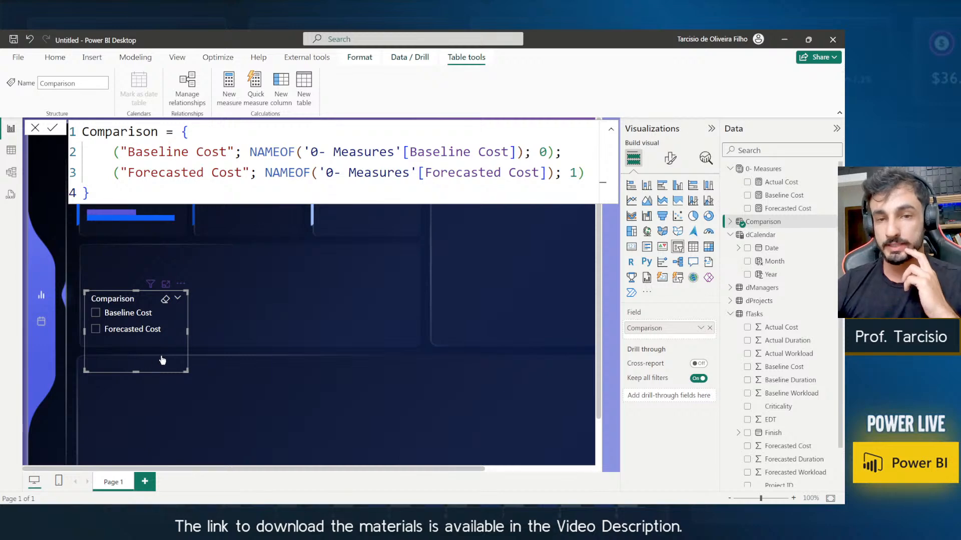
drag(160, 360, 386, 324)
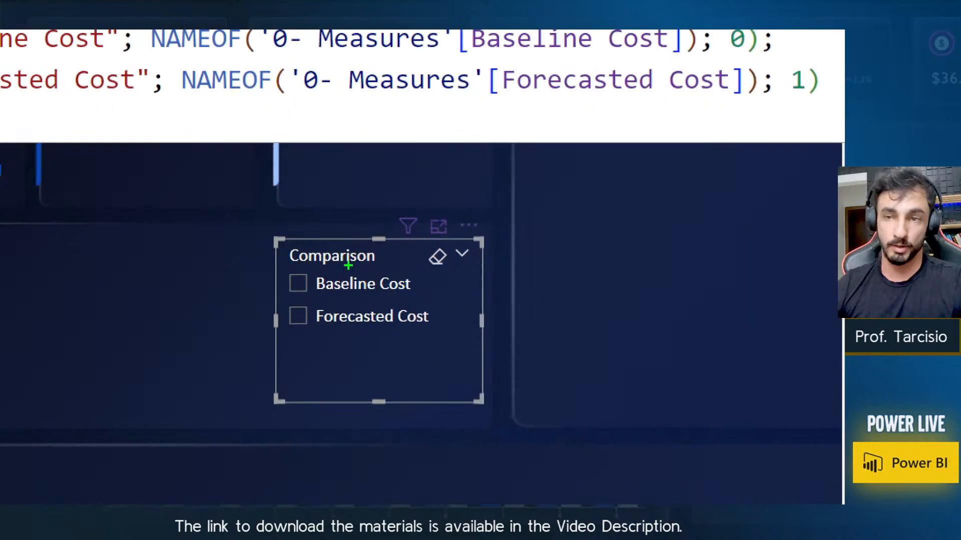
drag(392, 272, 252, 231)
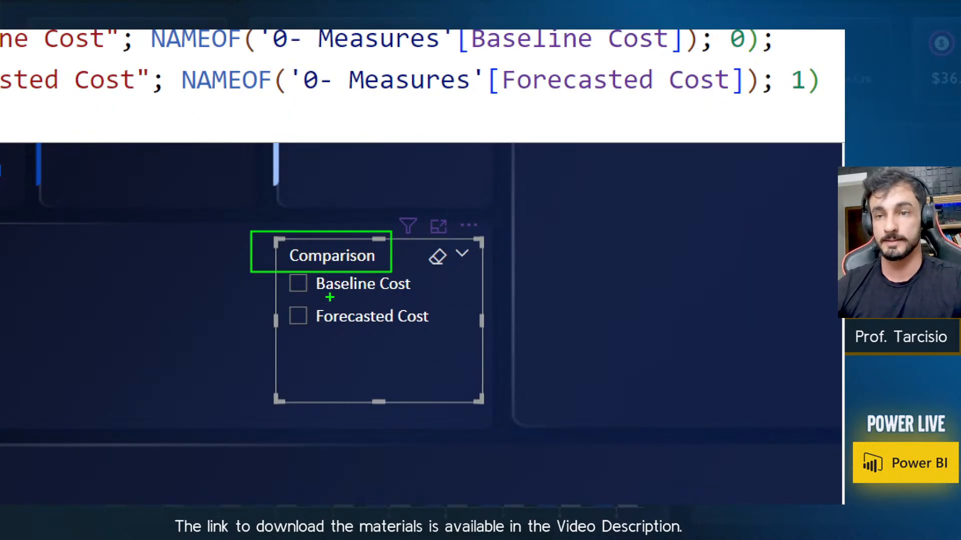
drag(318, 299, 410, 286)
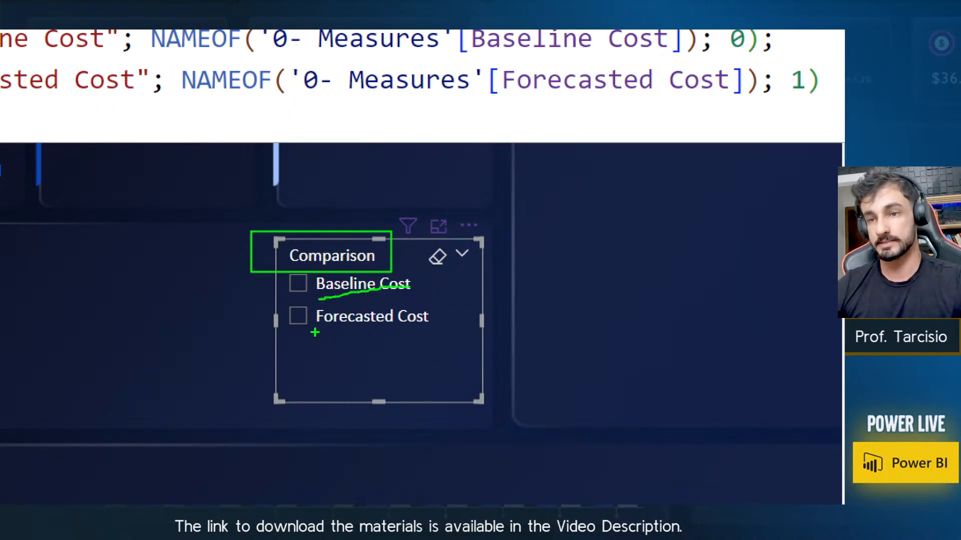
drag(316, 331, 433, 328)
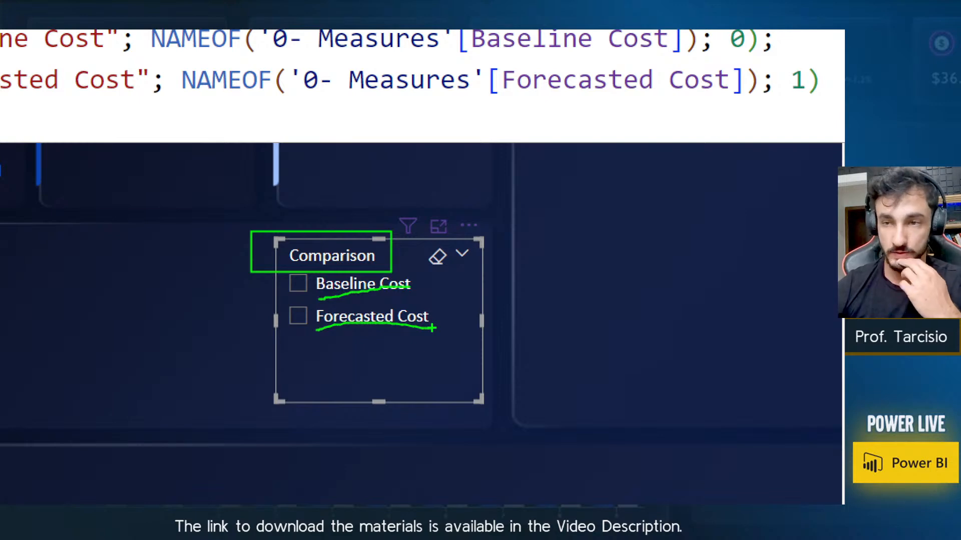
key(Escape)
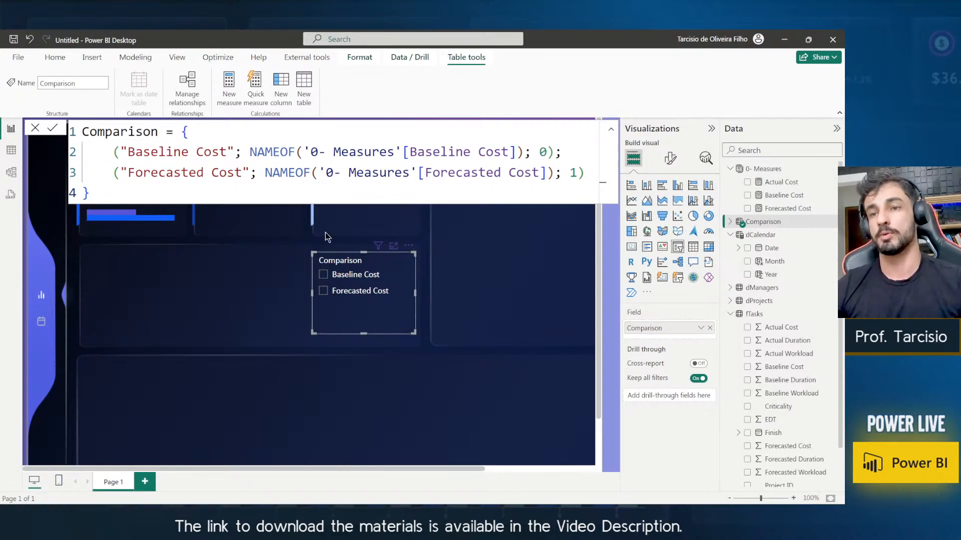
Move the Comparison slicer to the page header beside the Projects Portfolio title and set its style to Dropdown.
click(326, 233)
drag(349, 265, 354, 144)
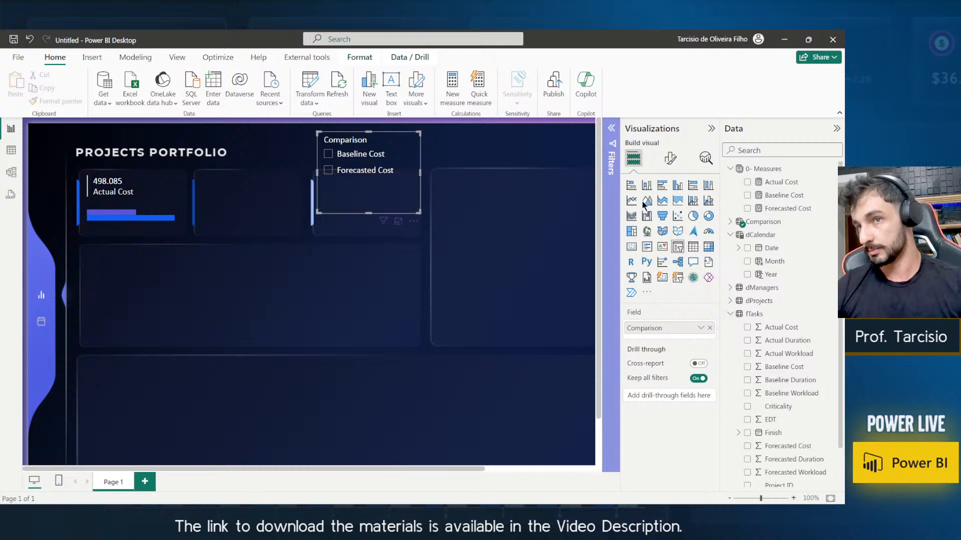
click(671, 158)
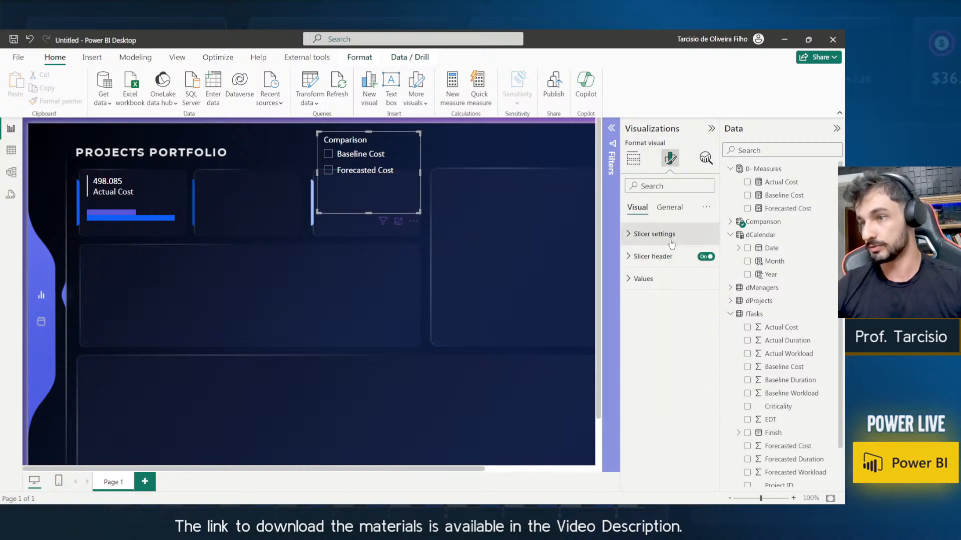
click(671, 243)
click(660, 293)
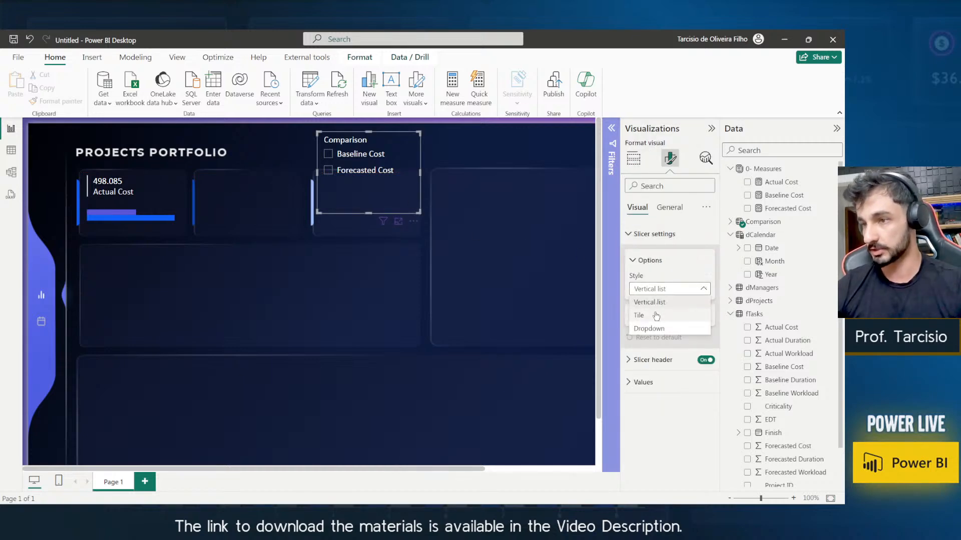
click(655, 316)
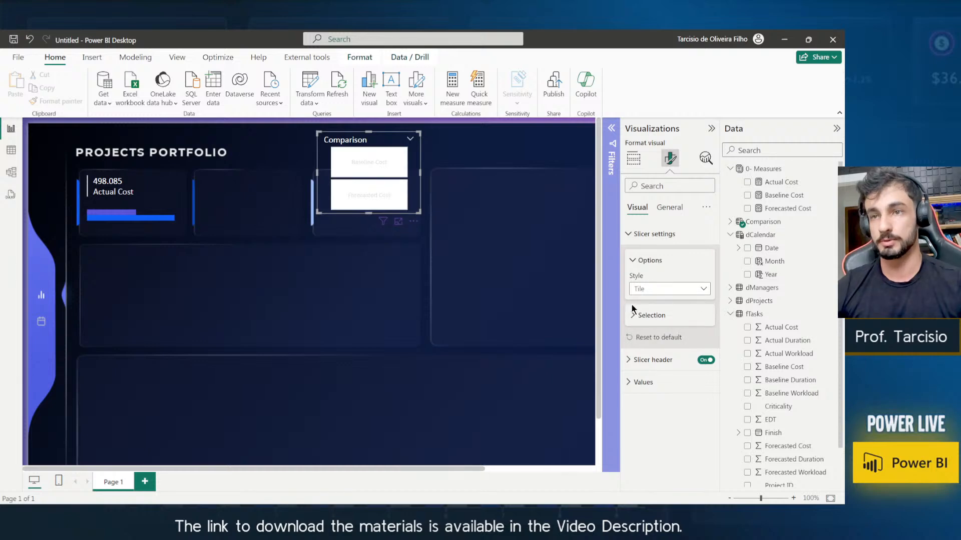
click(650, 294)
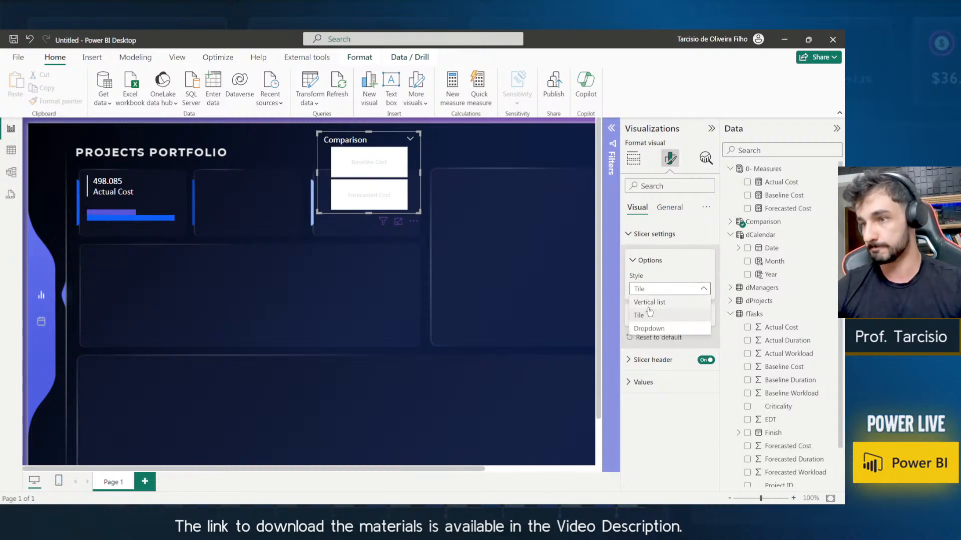
click(654, 331)
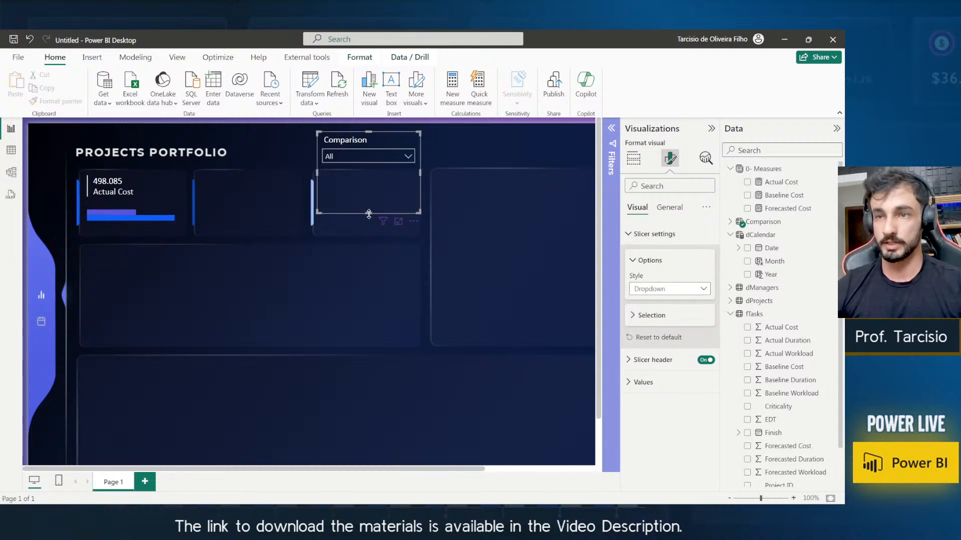
Reduce the Comparison slicer's height to fit the dropdown and set its header font size to 10.
drag(368, 213, 360, 169)
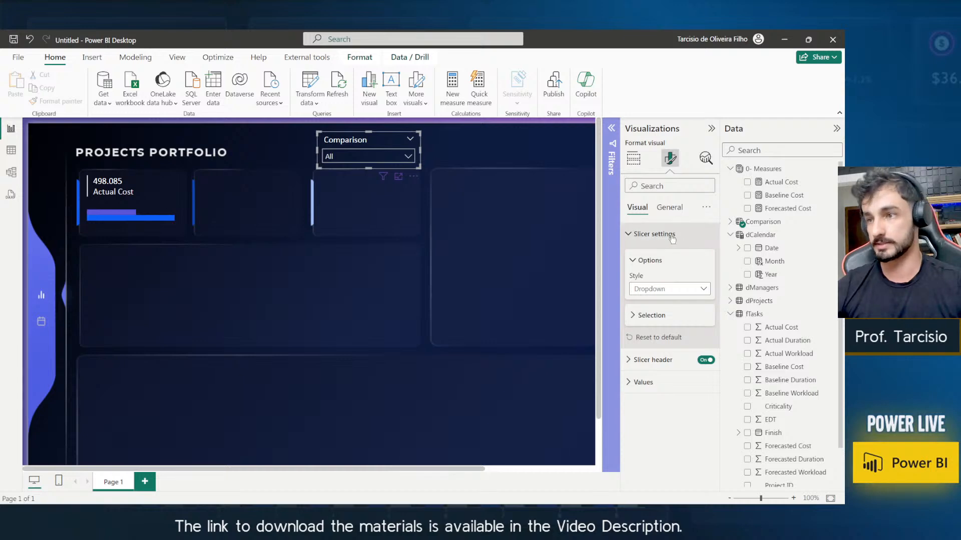
click(659, 360)
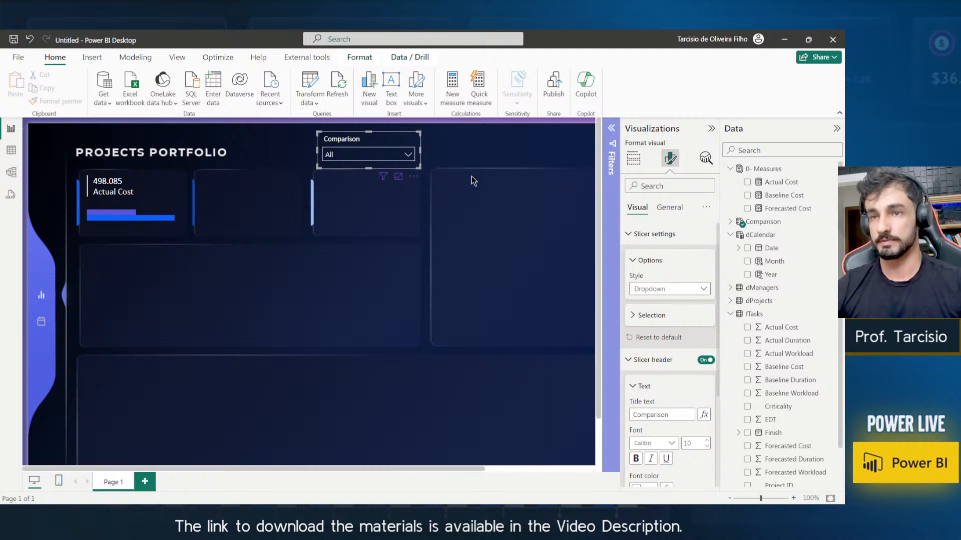
click(356, 156)
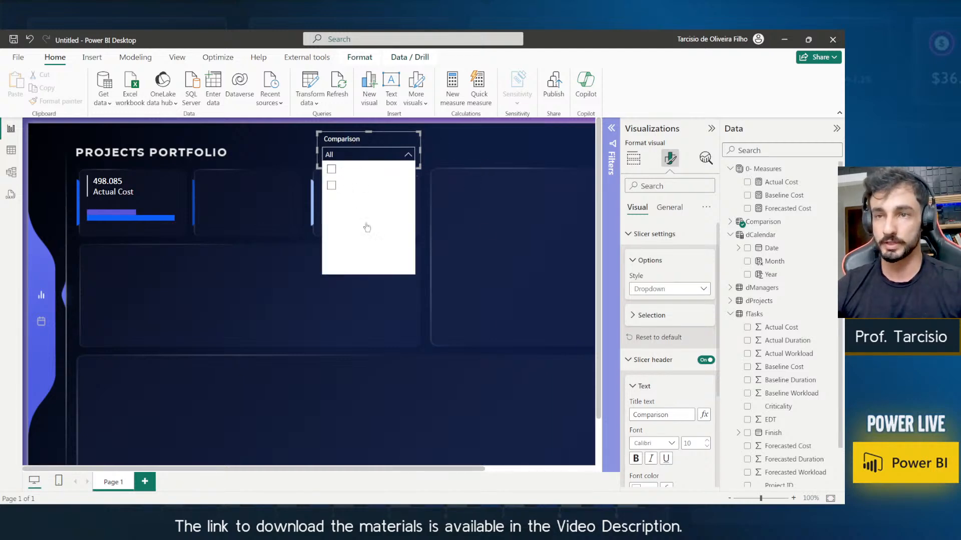
click(653, 360)
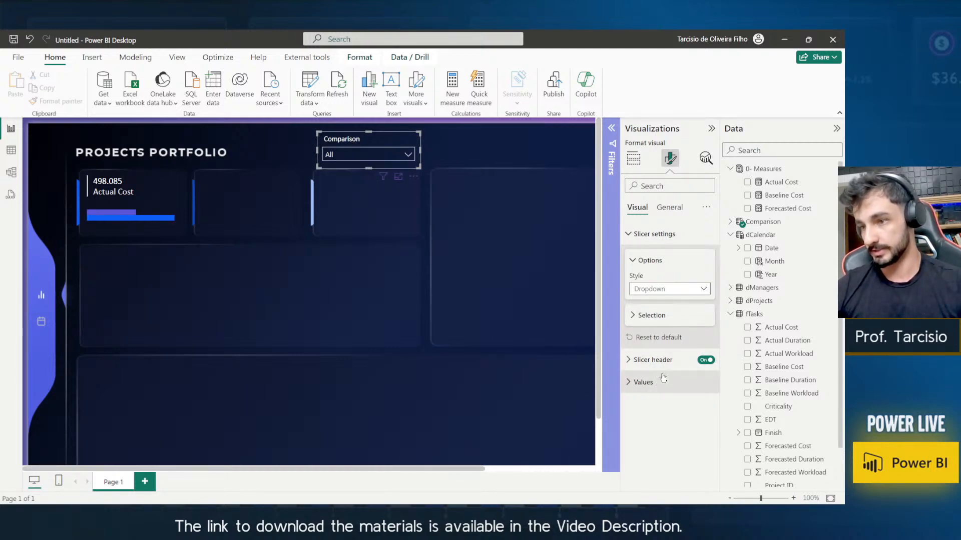
Set the background of the Comparison slicer's values to the darkest shade of the theme purple and select Baseline Cost in the slicer.
click(657, 382)
scroll(670, 395, down, 2)
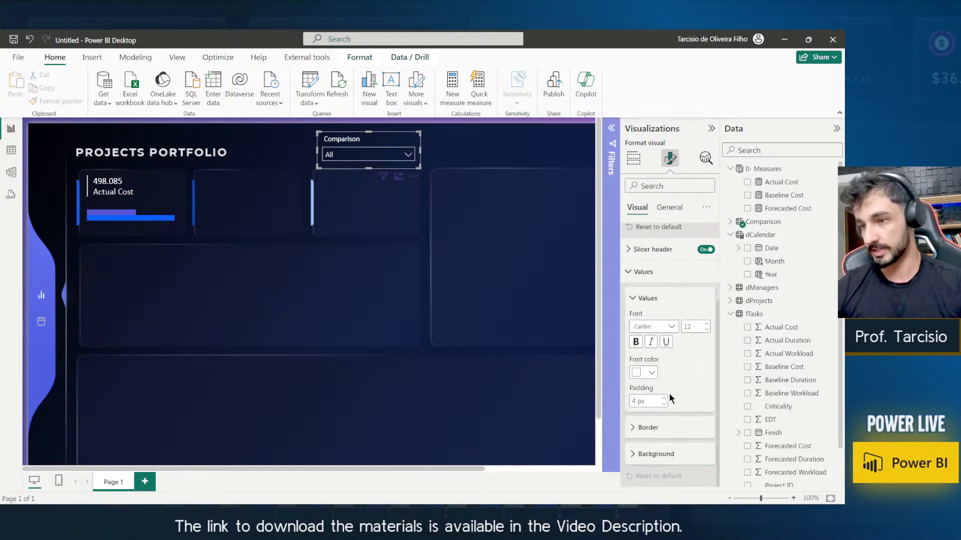
click(668, 461)
click(650, 455)
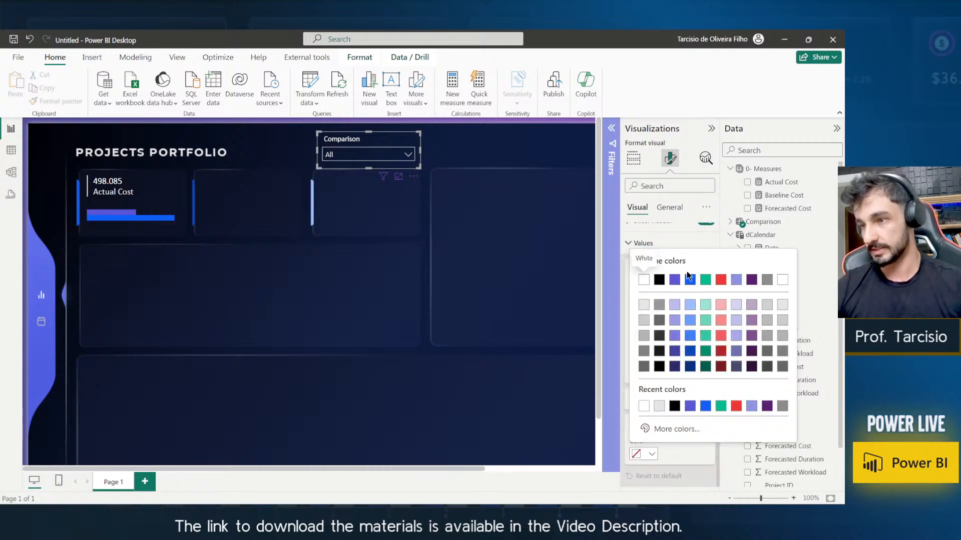
click(676, 368)
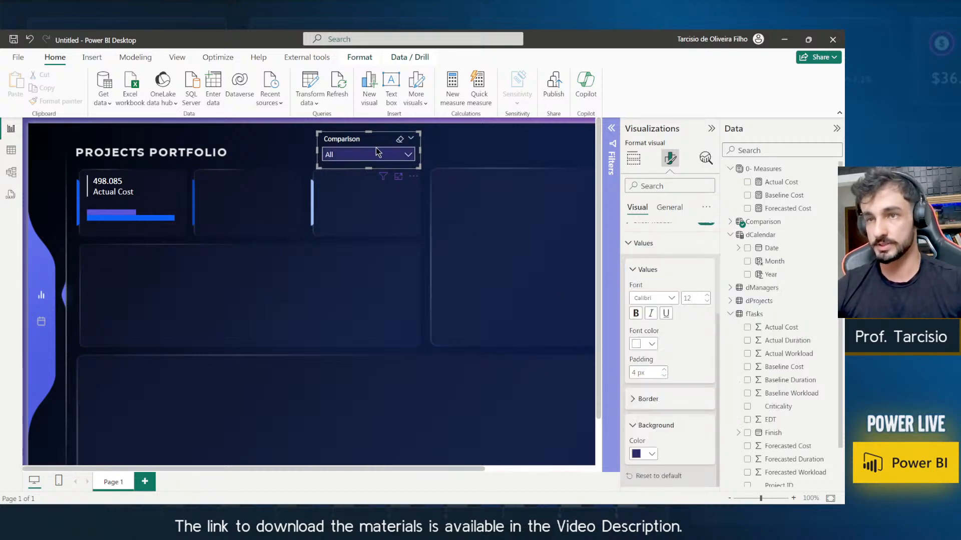
click(374, 155)
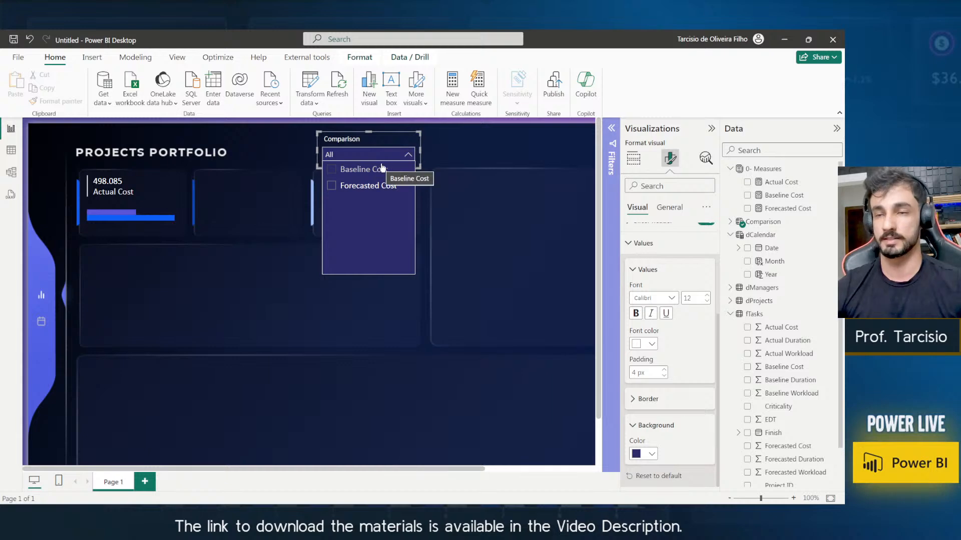
click(345, 170)
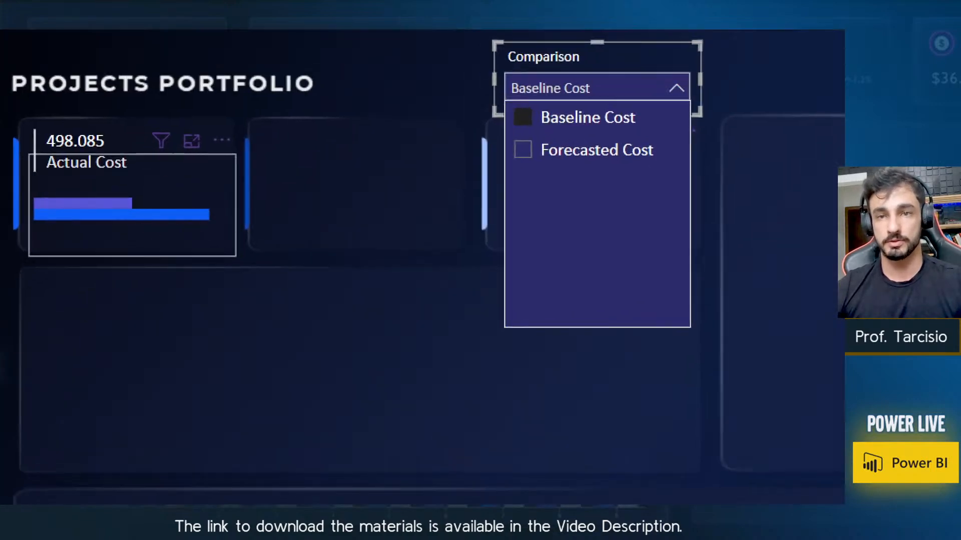
drag(232, 225, 31, 206)
drag(686, 164, 476, 134)
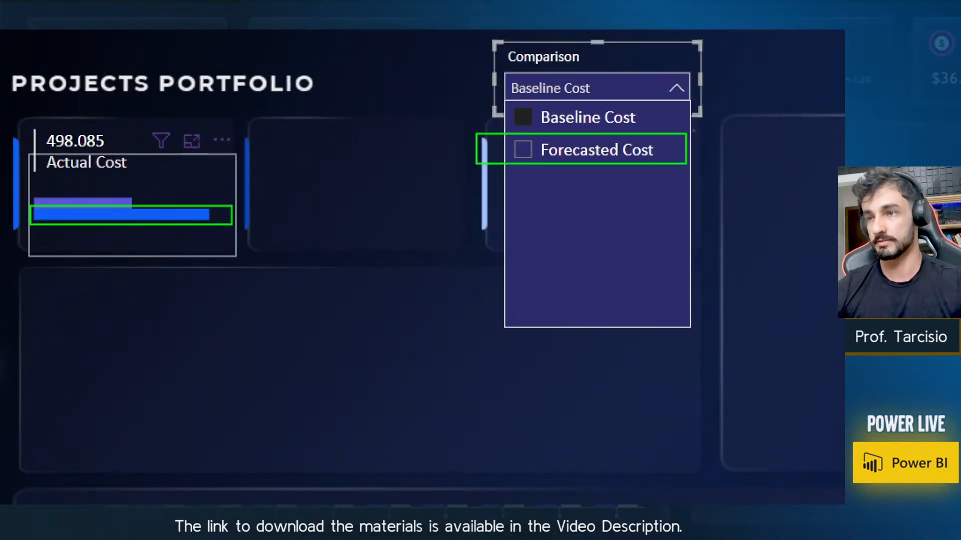
drag(141, 213, 155, 210)
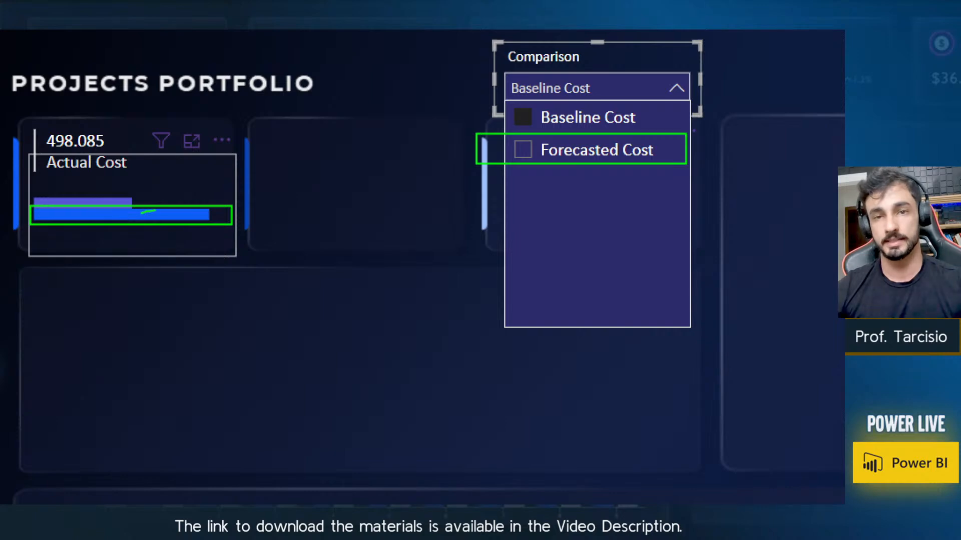
key(Escape)
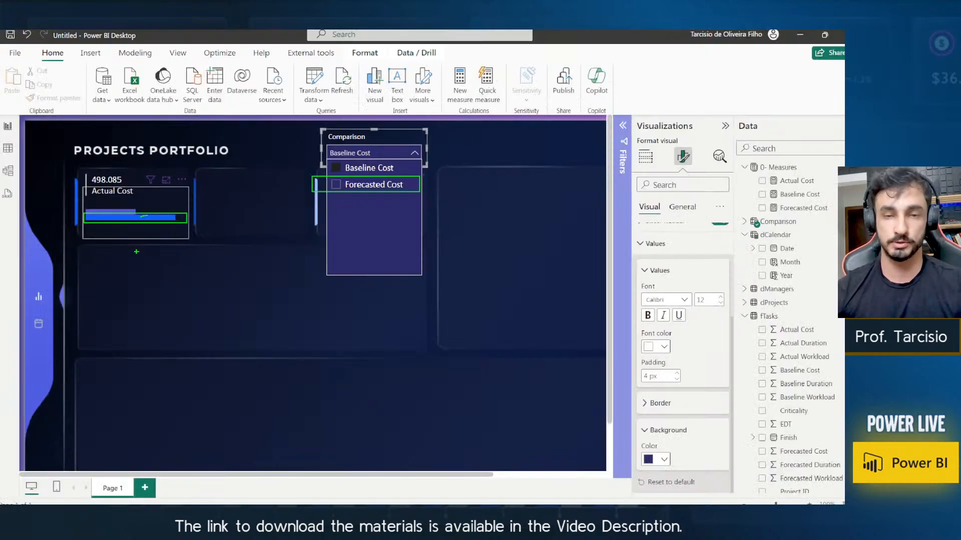
Create a new measure in the 0- Measures table and name it Comparison Cost, leaving a new line for its formula.
click(433, 141)
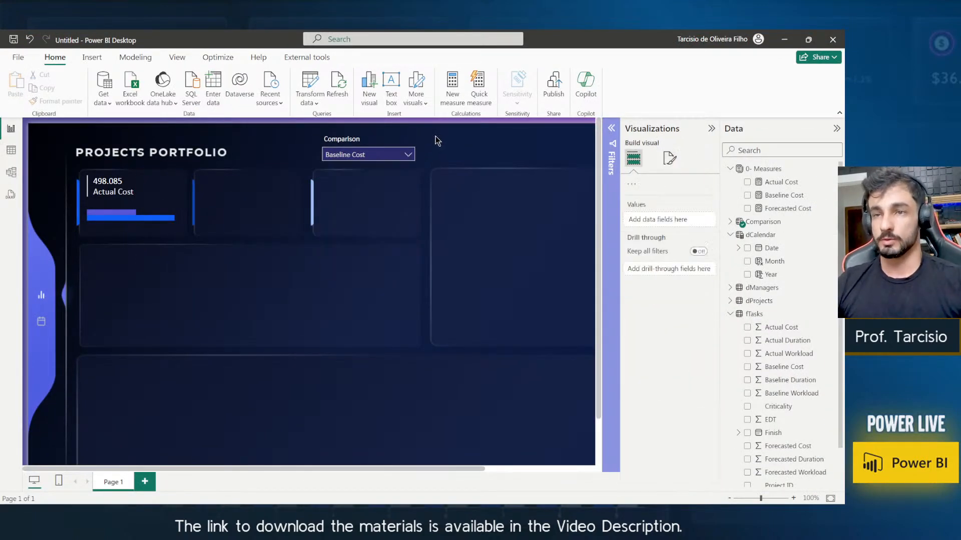
click(176, 235)
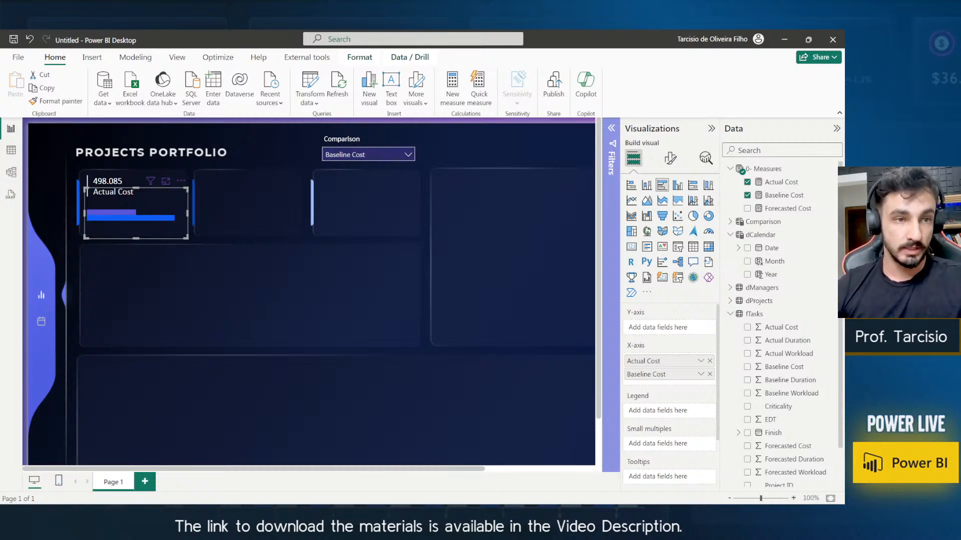
right_click(784, 182)
click(741, 222)
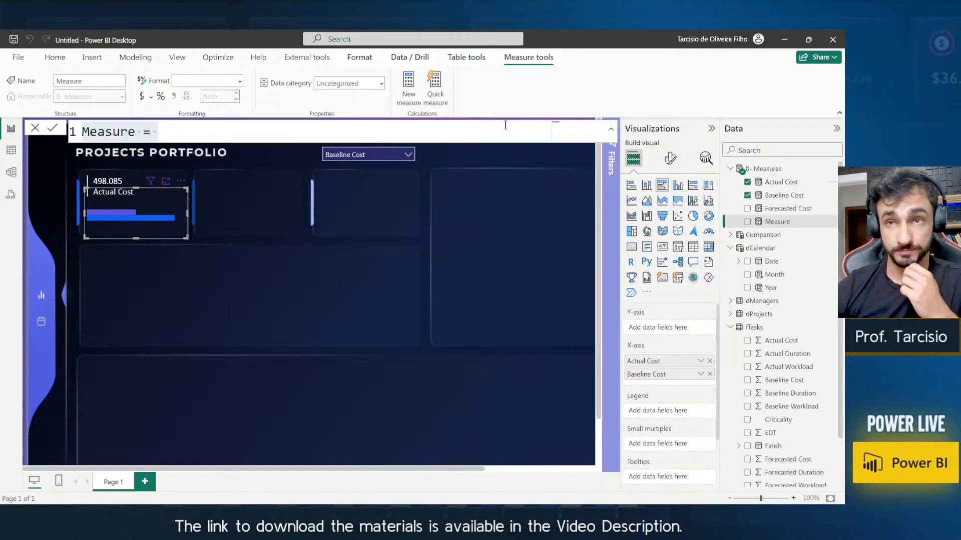
key(ctrl+a)
text(Comparion)
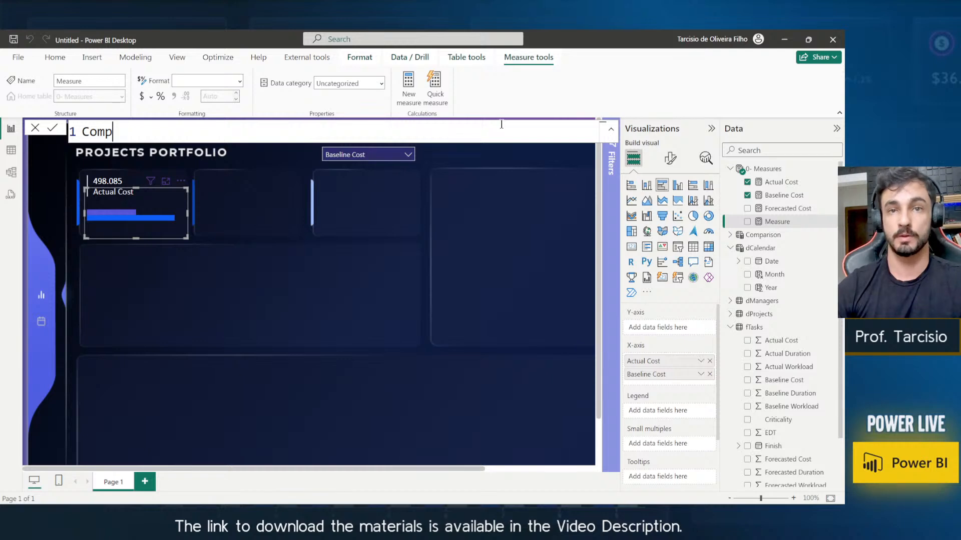
key(BackSpace)
key(BackSpace)
key(BackSpace)
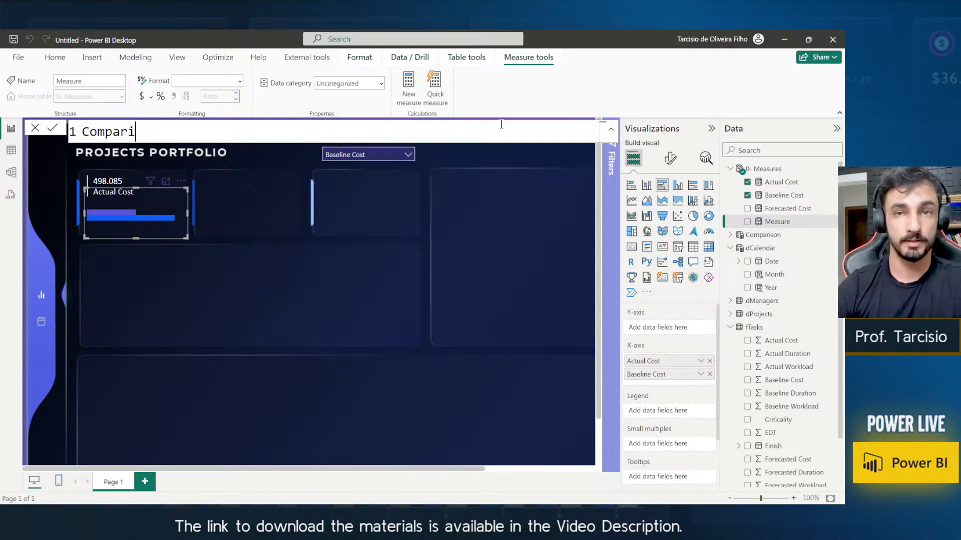
text(son Cost =)
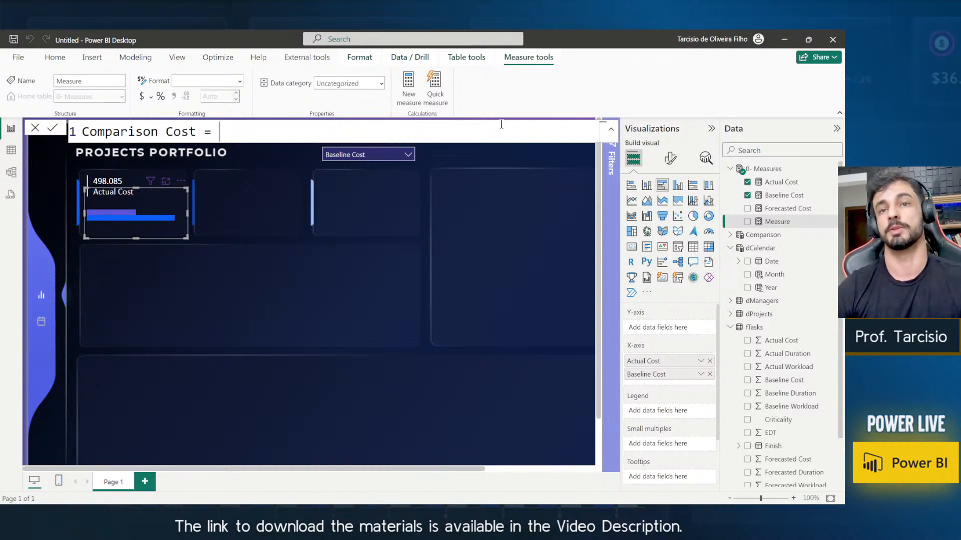
key(shift+Return)
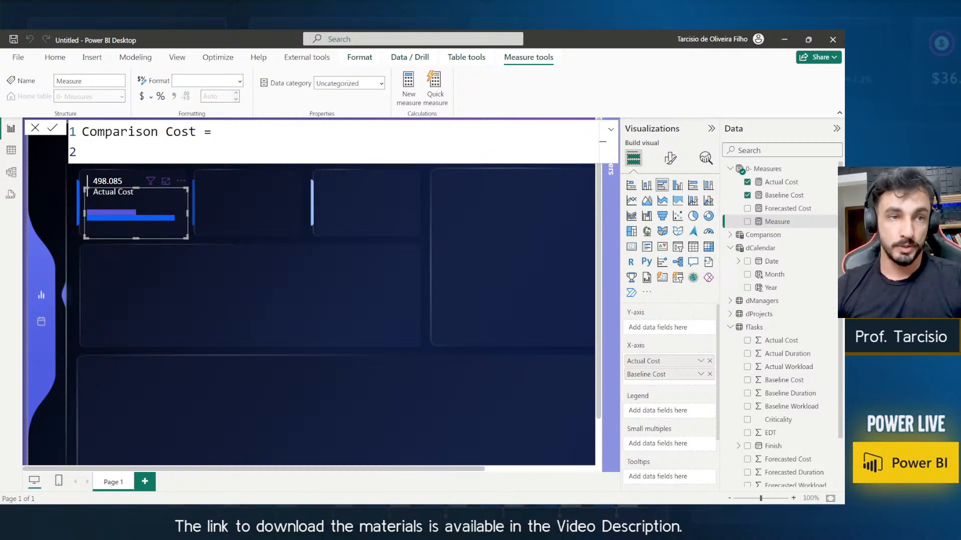
click(349, 137)
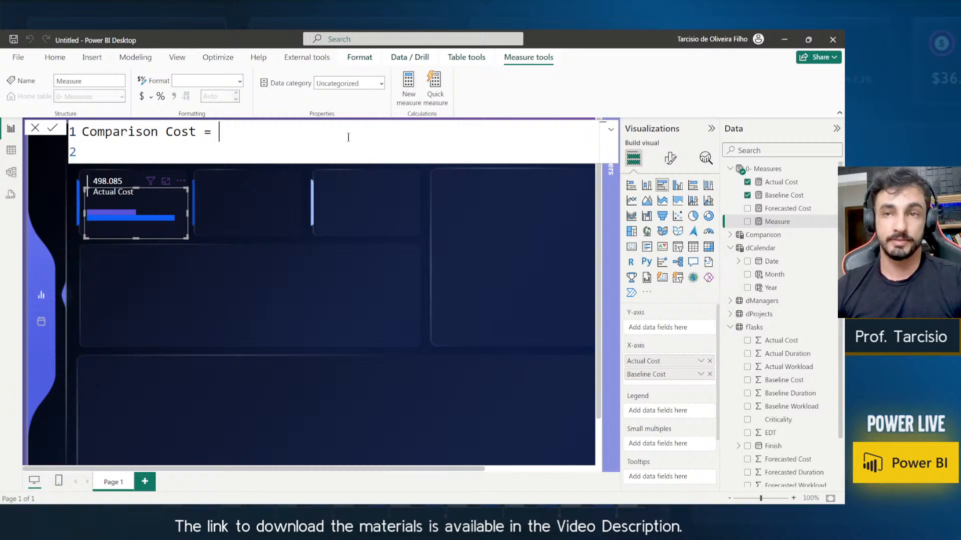
Start the Comparison Cost formula with an IF function and put its first argument on a separate line.
text(se)
key(BackSpace)
key(BackSpace)
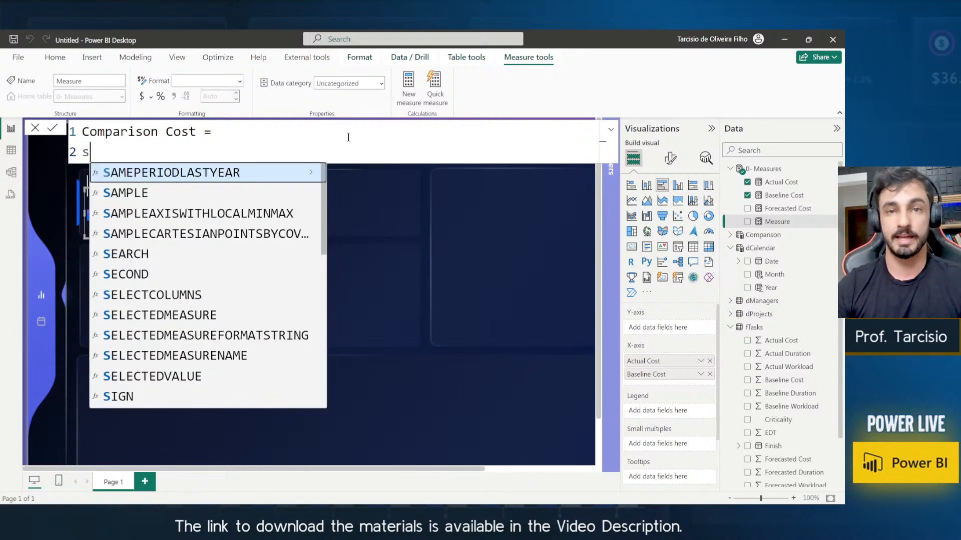
text(if)
key(Tab)
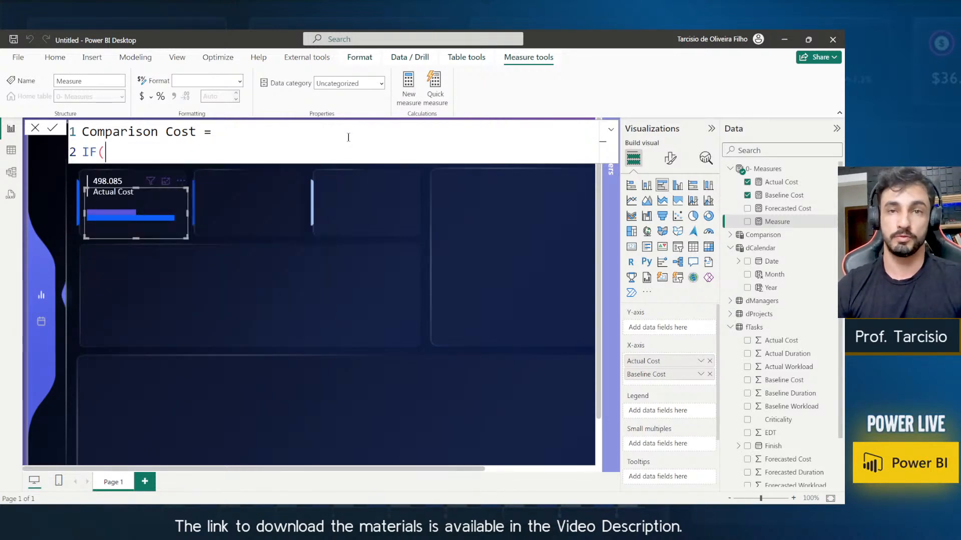
key(shift+Return)
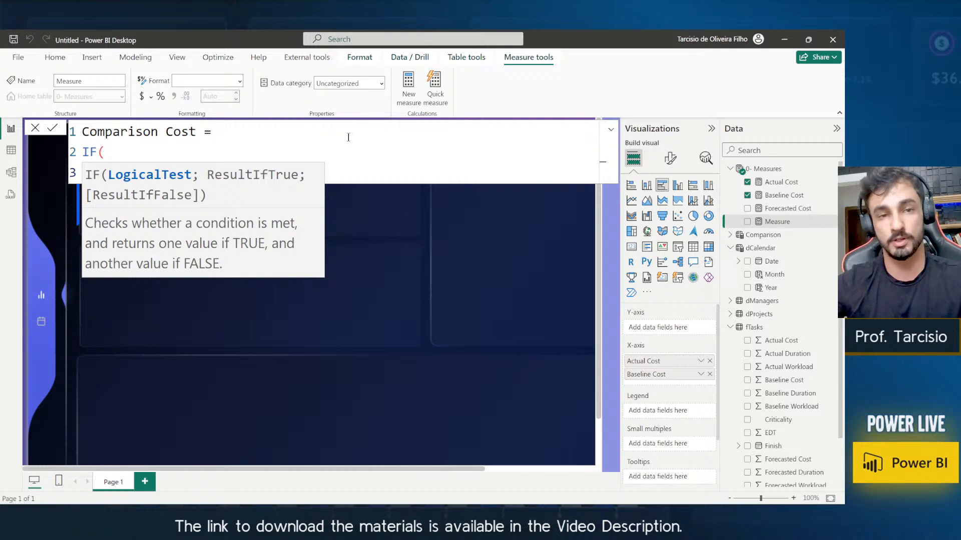
click(301, 150)
click(298, 172)
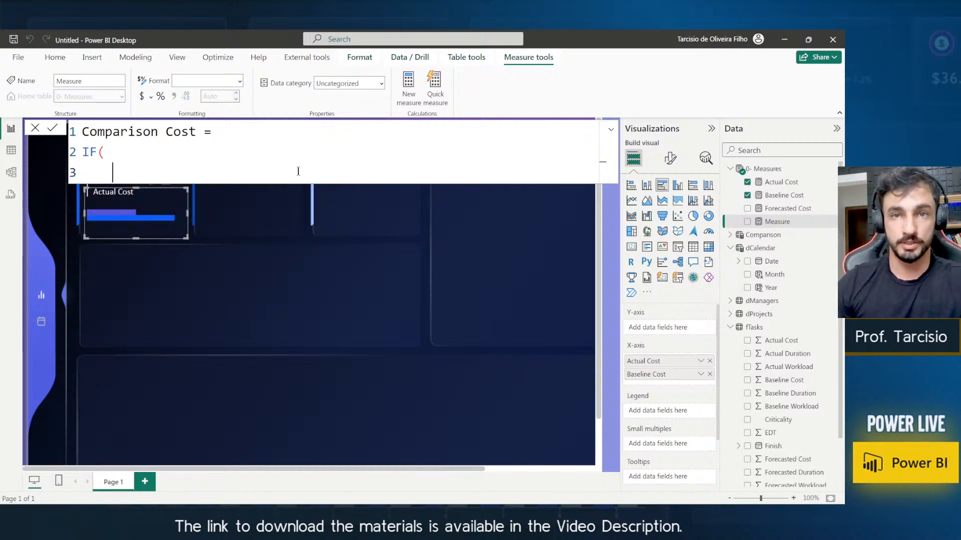
Enter SELECTEDVALUE(Comparison[Comparison Order]) as the start of the IF function's logical test.
text(sele)
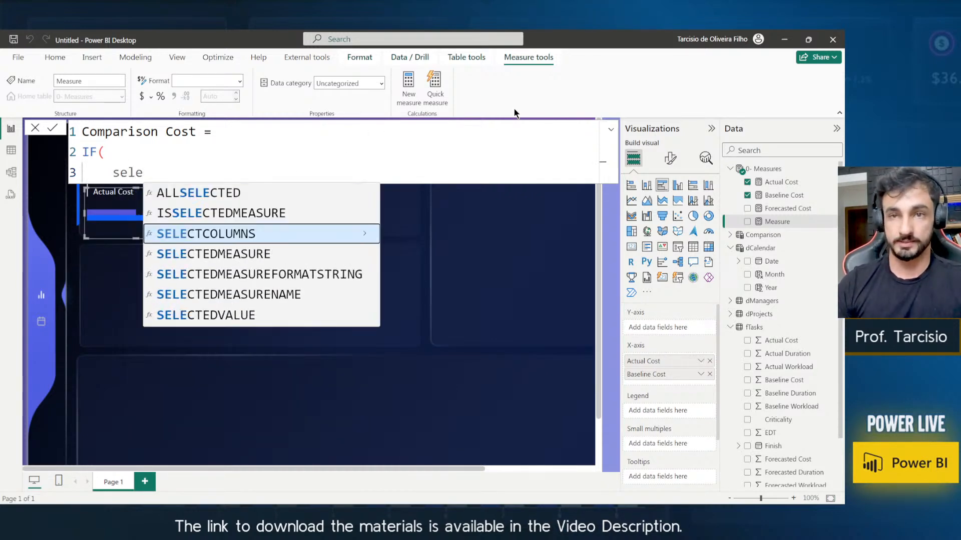
key(Down)
key(Down)
key(Down)
key(Down)
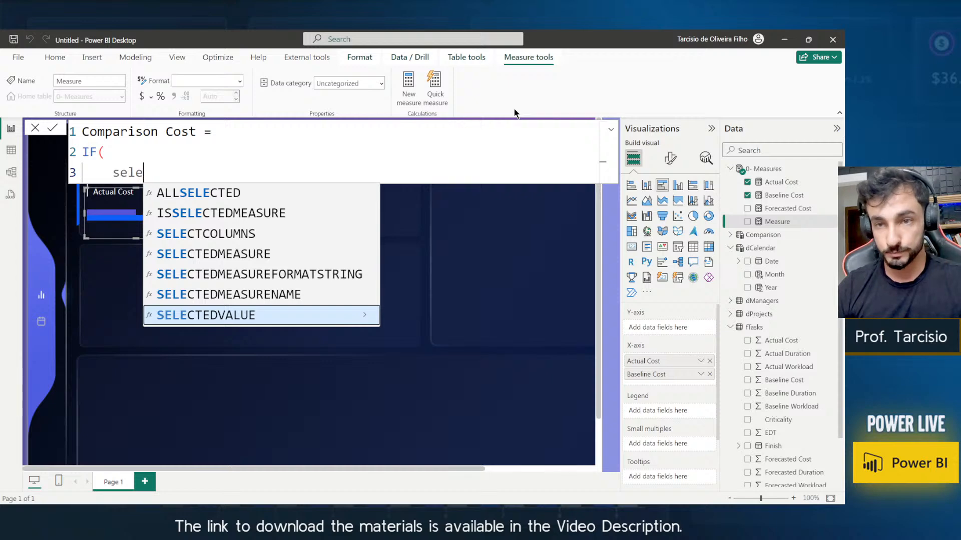
key(Tab)
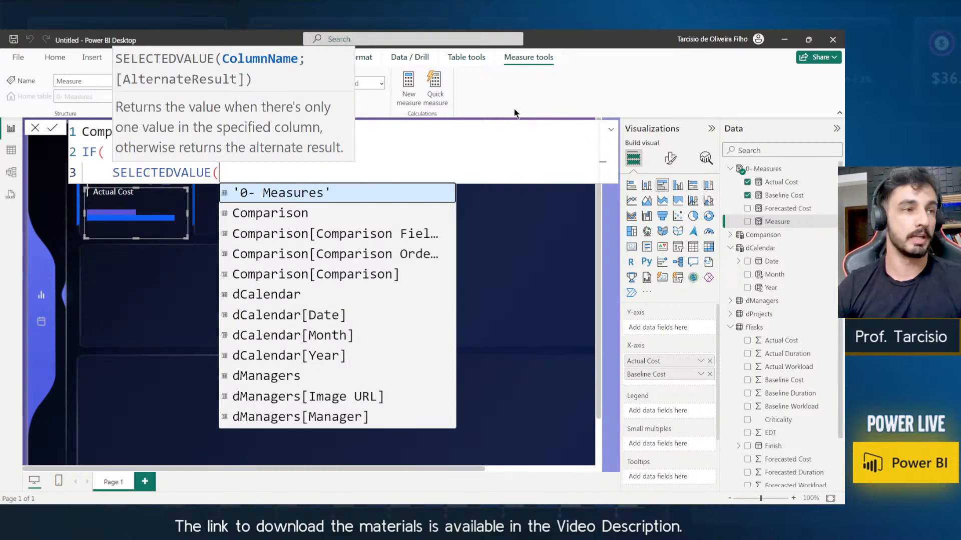
text(compar)
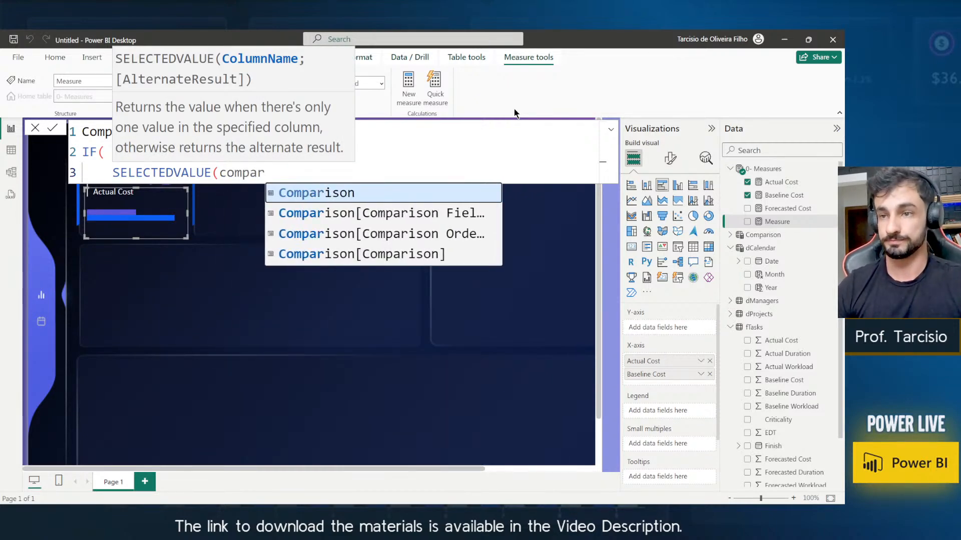
key(Down)
key(Up)
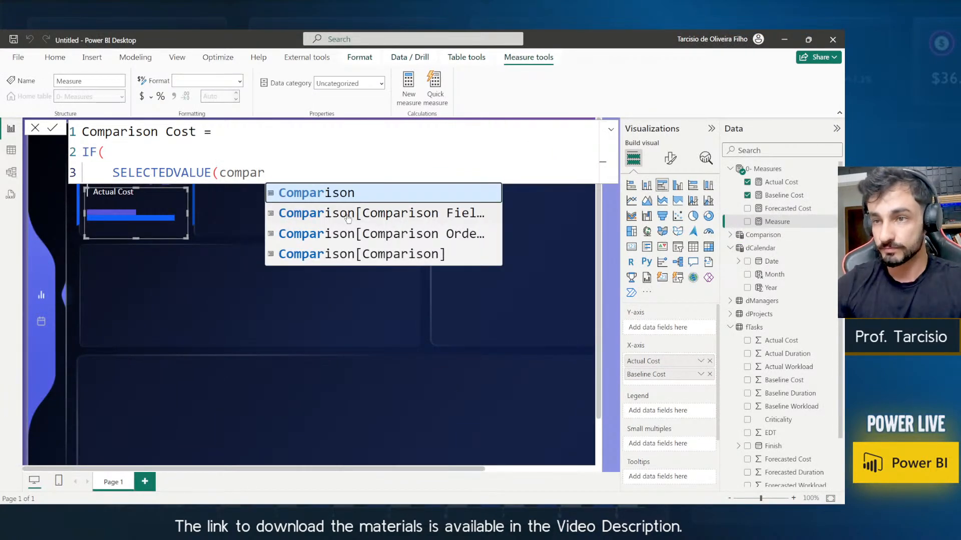
double_click(383, 232)
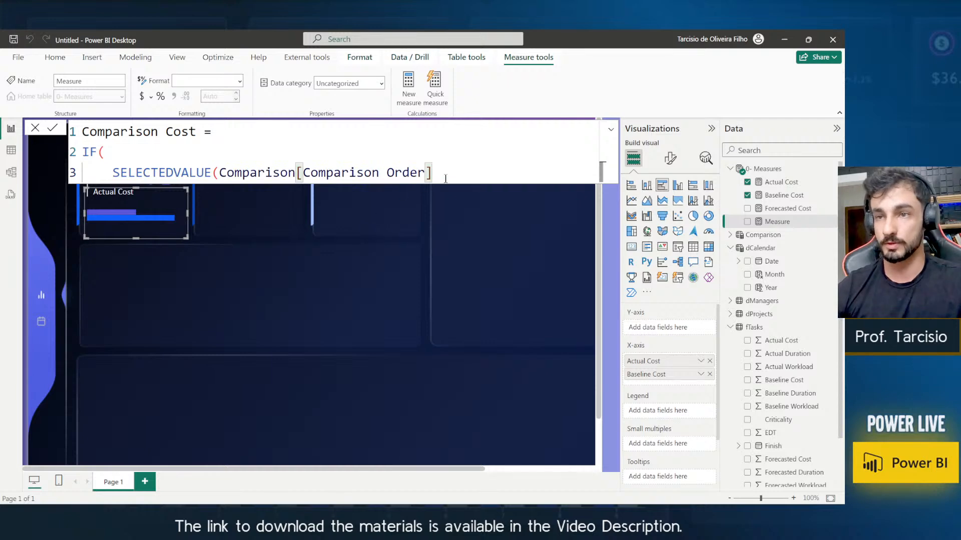
text())
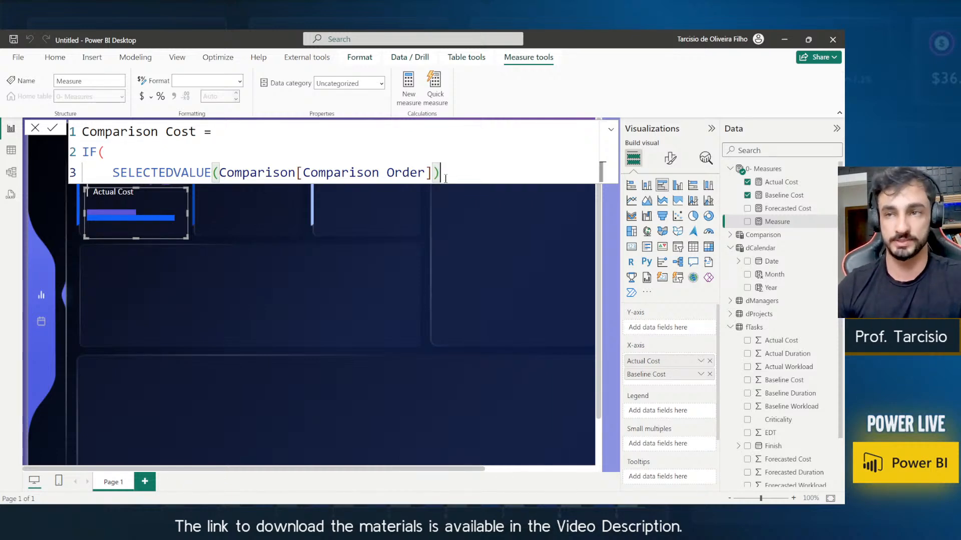
Copy the unfinished IF expression, replace it with the placeholder 0, and commit the Comparison Cost measure.
key(shift+Up)
key(shift+Home)
key(ctrl+c)
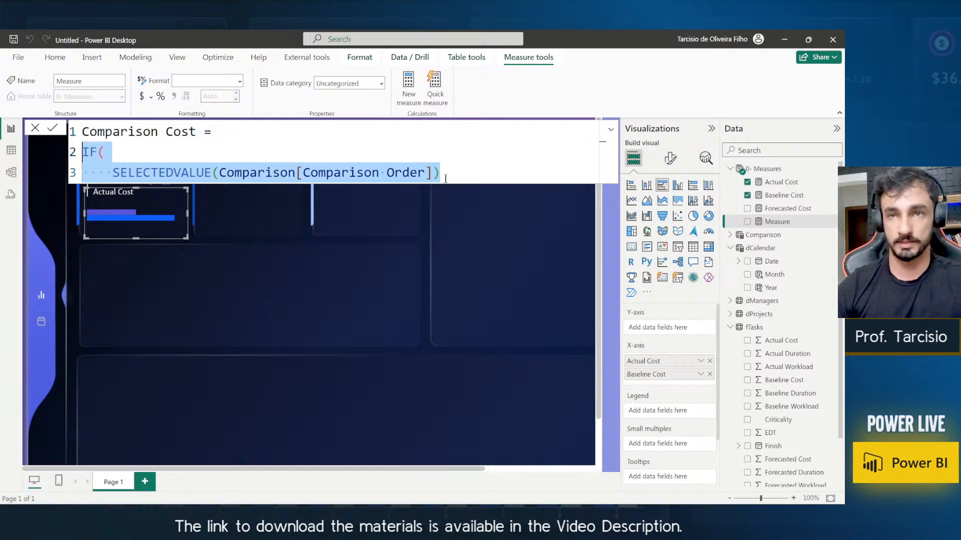
text(0)
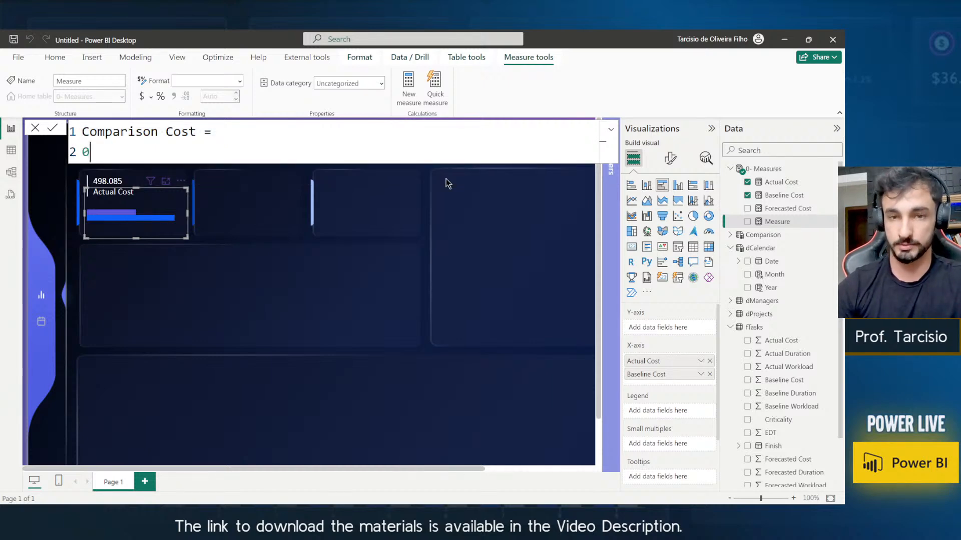
key(Return)
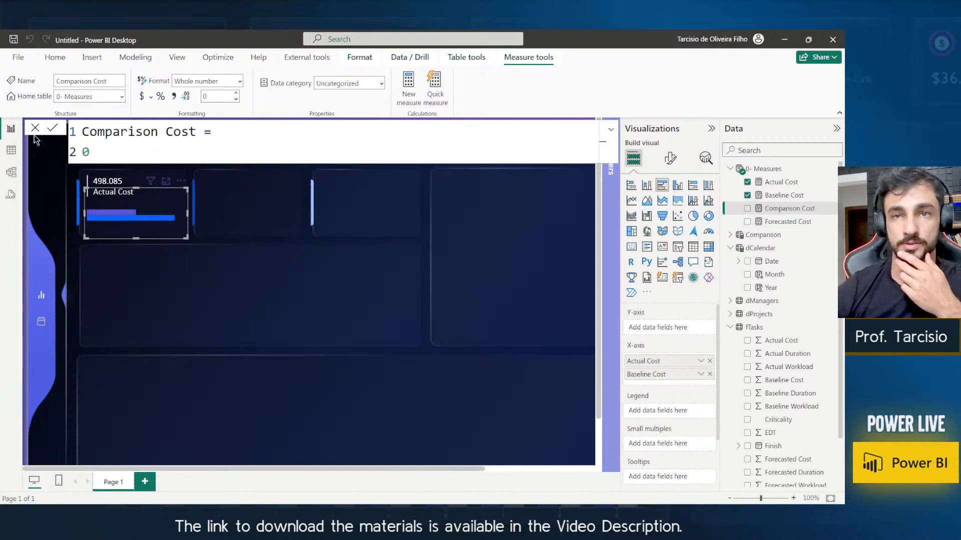
Examine the Comparison table's data to see which Comparison Order value belongs to Baseline Cost and which to Forecasted Cost.
click(9, 152)
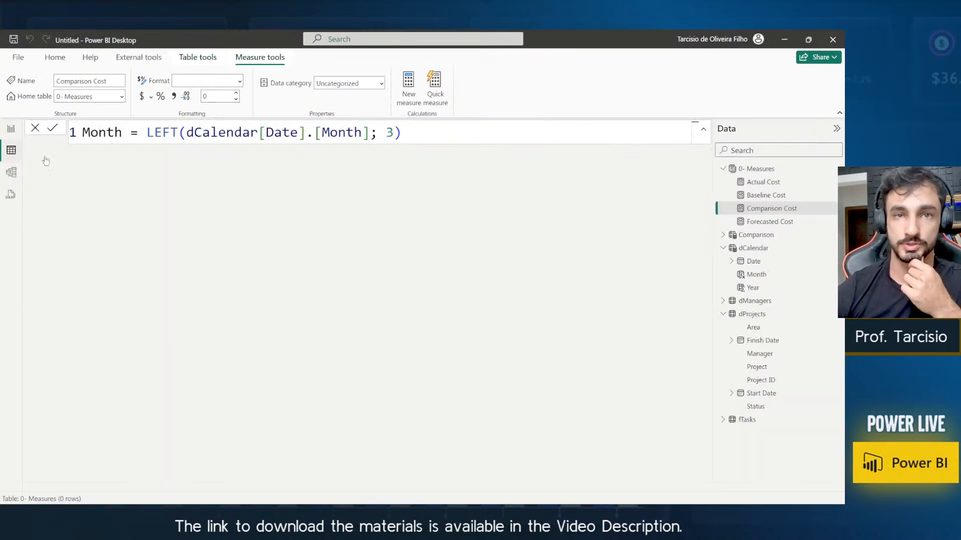
click(756, 239)
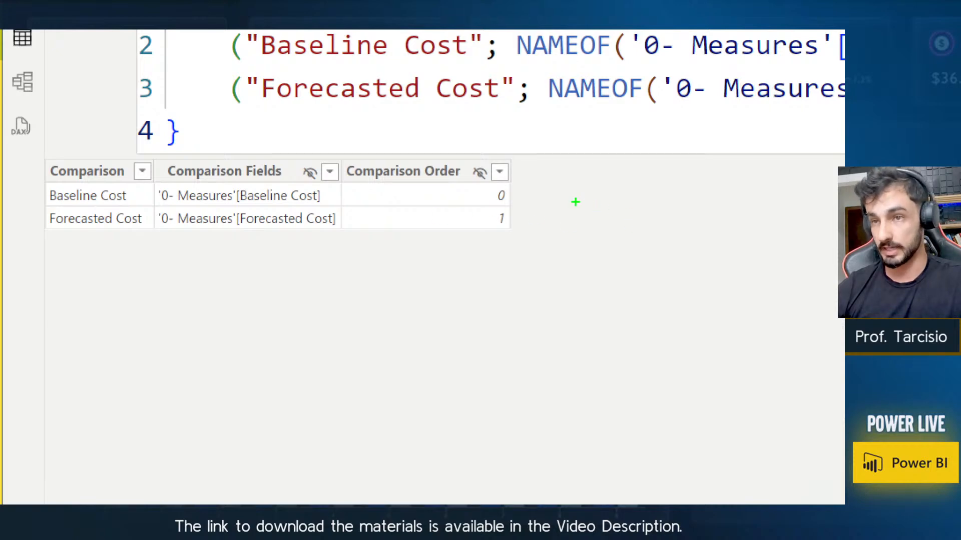
mouse_move(535, 200)
mouse_down()
mouse_move(403, 181)
mouse_move(411, 186)
mouse_up()
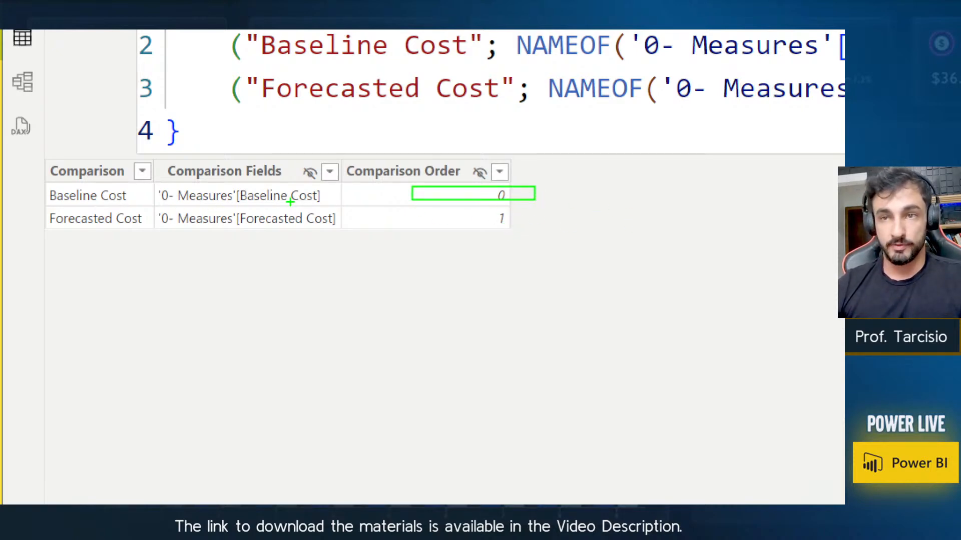
drag(331, 197, 349, 194)
mouse_move(524, 234)
mouse_down()
mouse_move(492, 221)
mouse_move(496, 235)
mouse_move(116, 204)
mouse_move(156, 208)
mouse_up()
key(ctrl+z)
key(r)
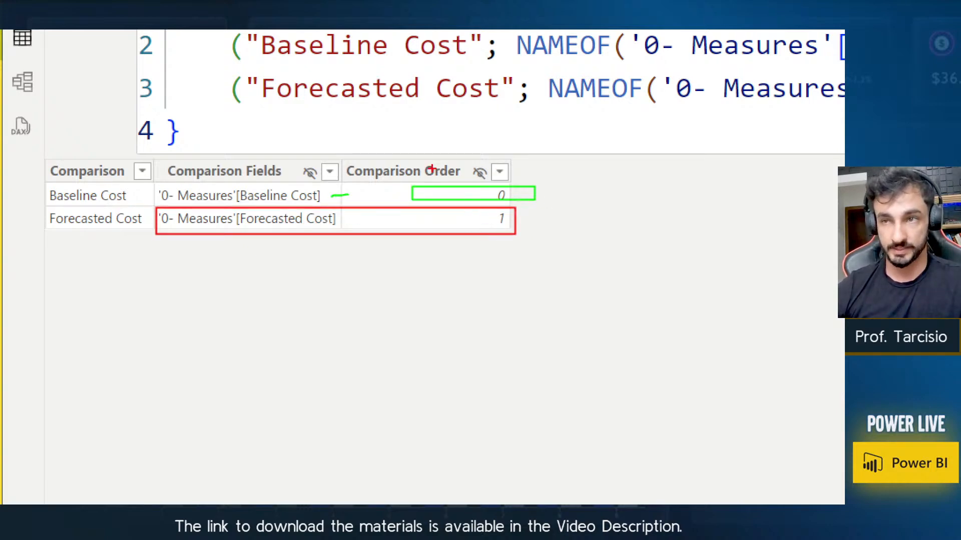
drag(415, 144, 453, 174)
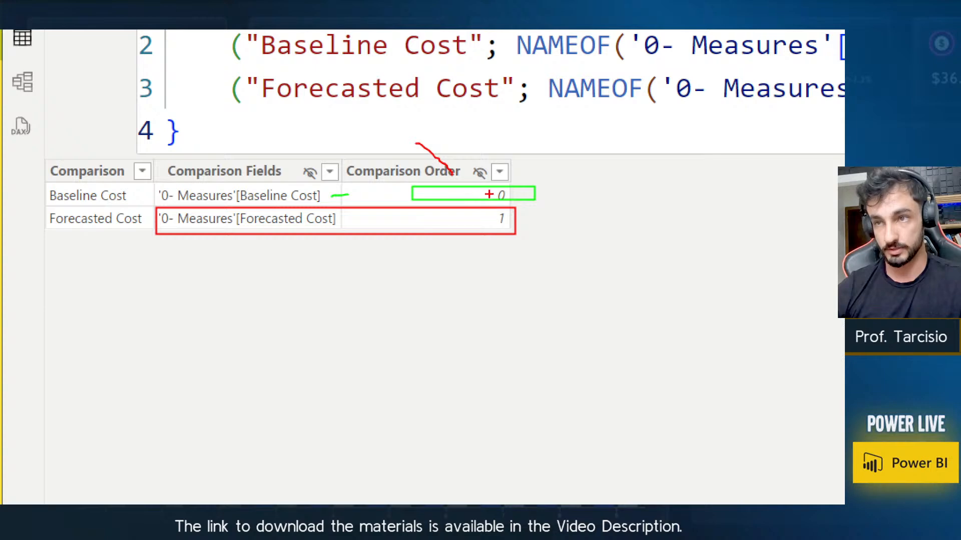
drag(235, 199, 264, 201)
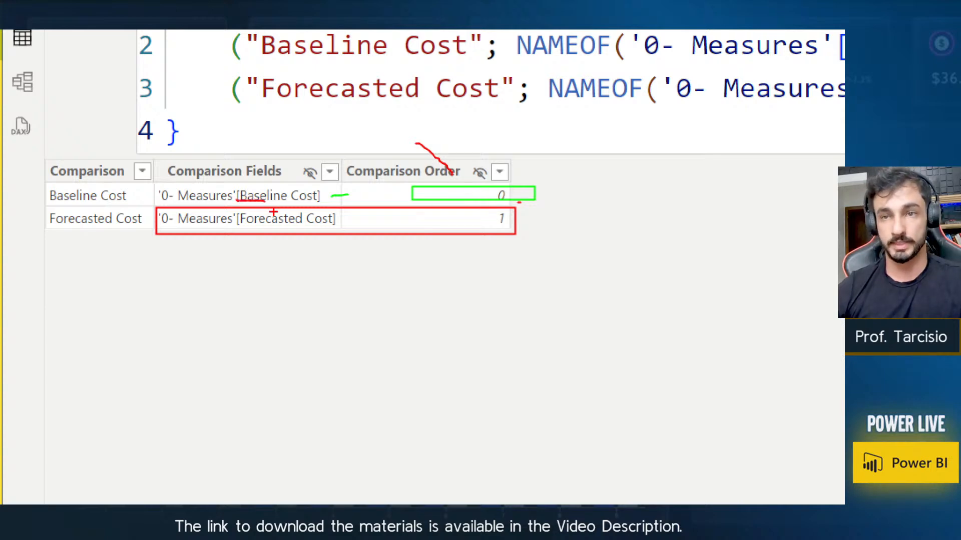
drag(529, 245, 479, 209)
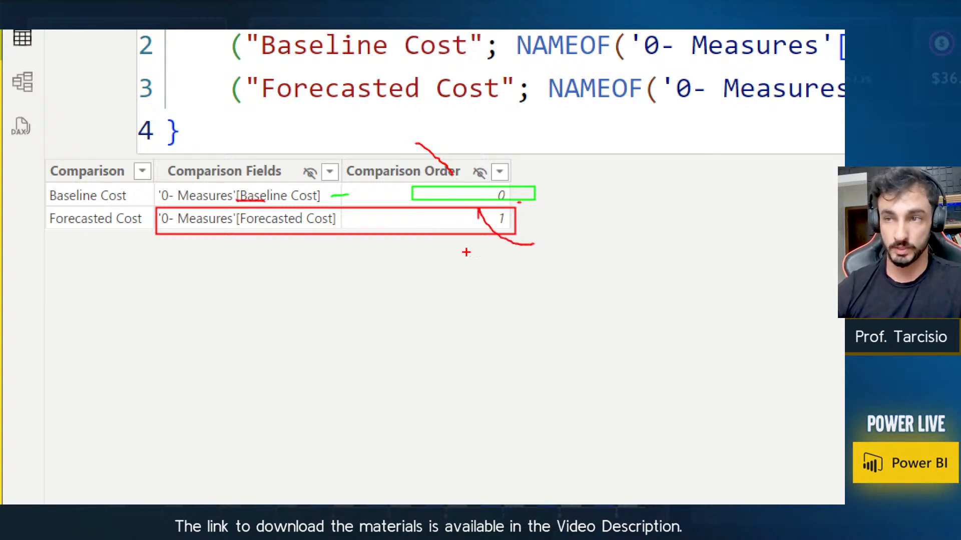
drag(217, 230, 273, 230)
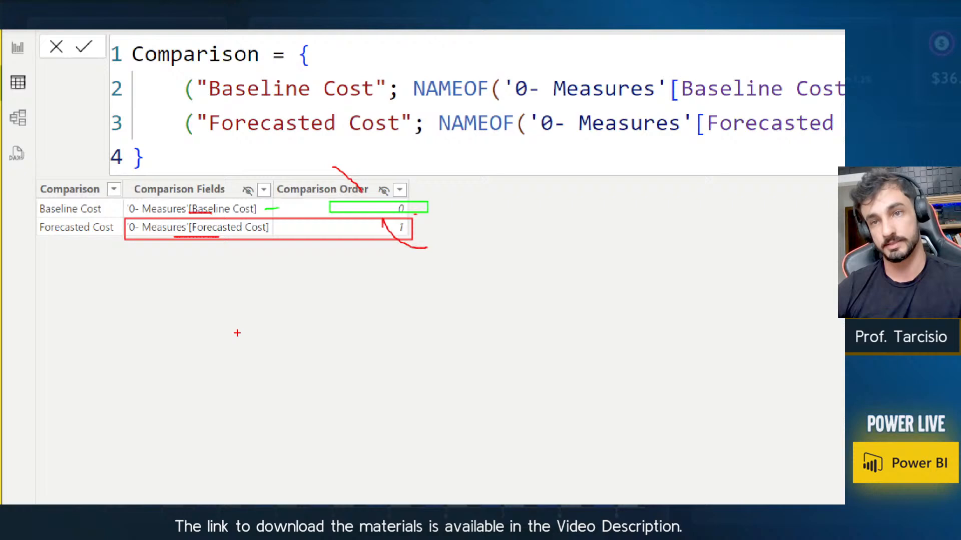
key(Escape)
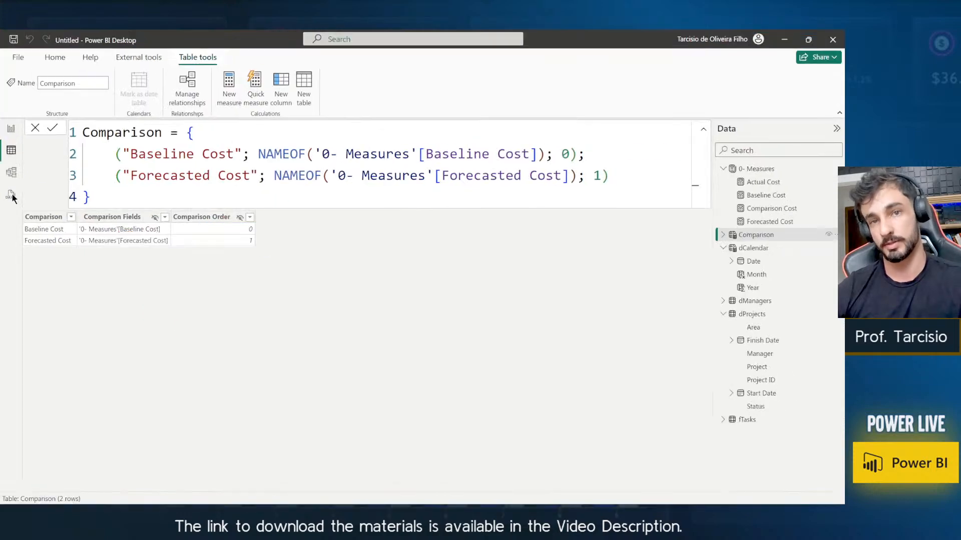
Return to the report and replace the placeholder 0 in the Comparison Cost measure with the copied IF and SELECTEDVALUE expression.
click(11, 127)
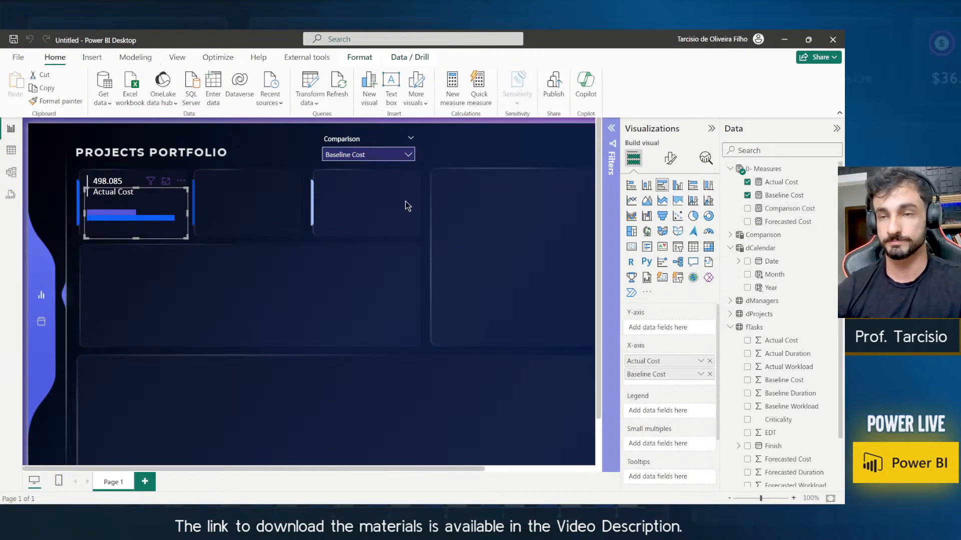
click(783, 195)
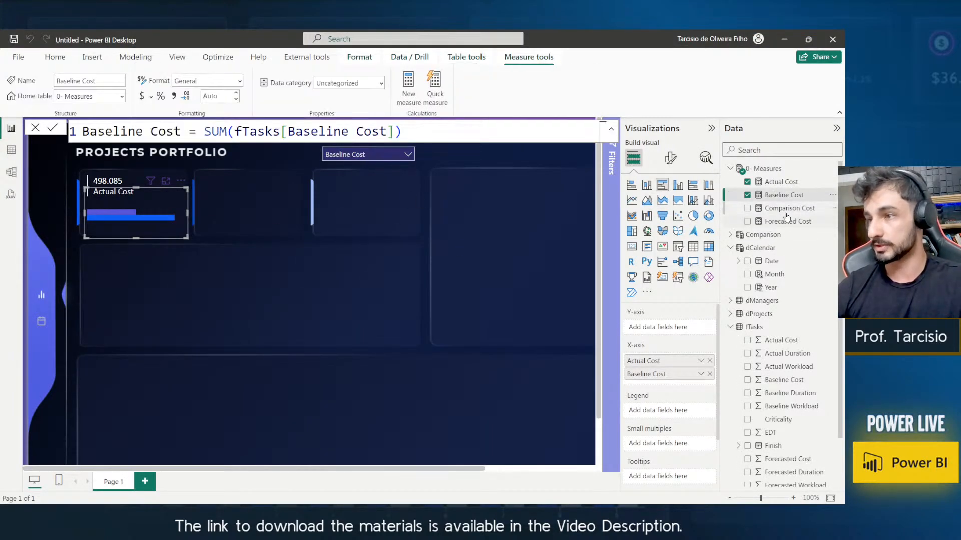
click(789, 208)
double_click(85, 151)
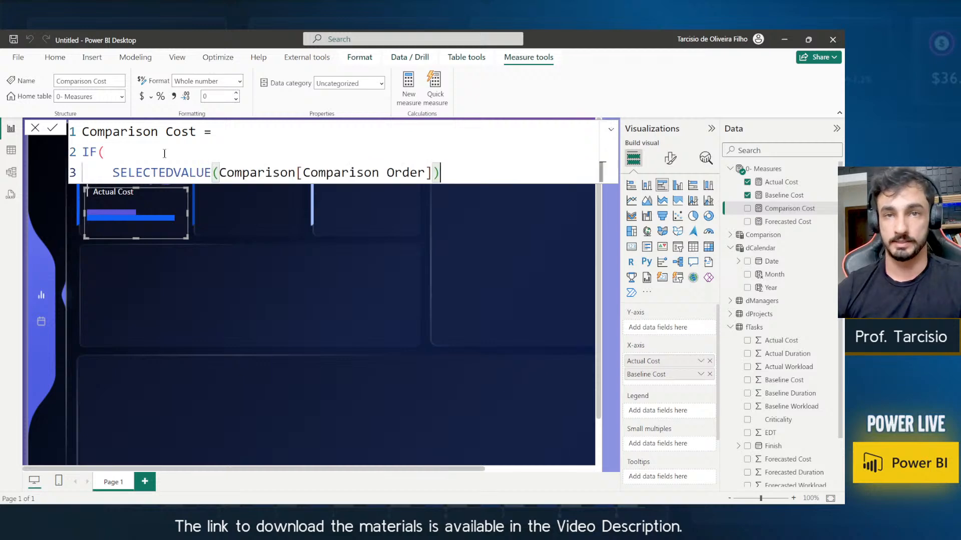
key(ctrl+v)
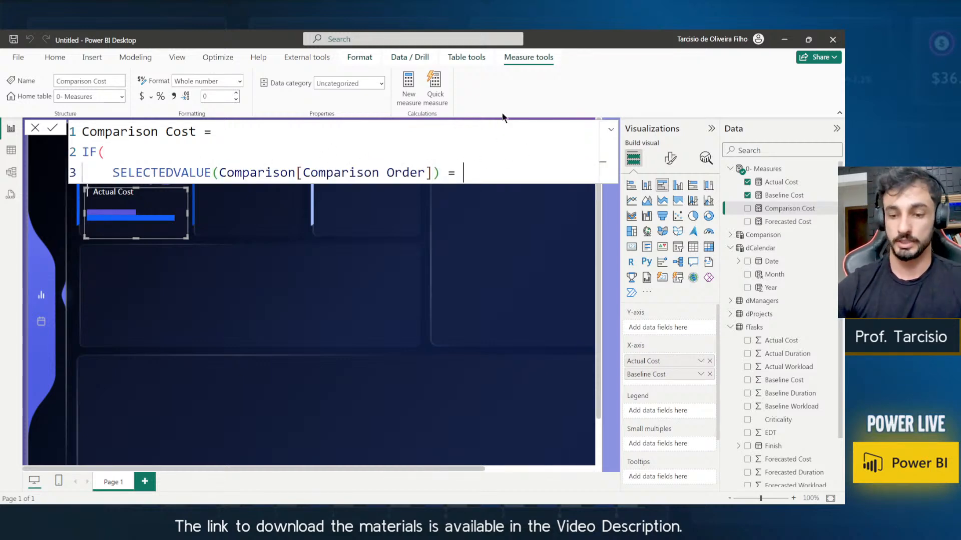
Complete the Comparison Cost formula: compare the selected Comparison Order with 0, return [Baseline Cost] if true and [Forecasted Cost] otherwise, and close the IF function.
text(= 0 )
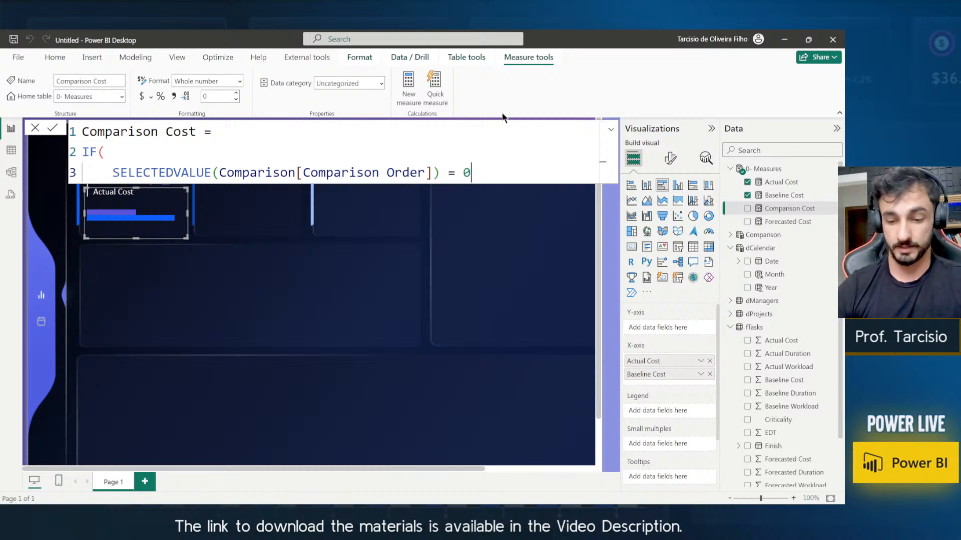
text(;)
key(shift+Return)
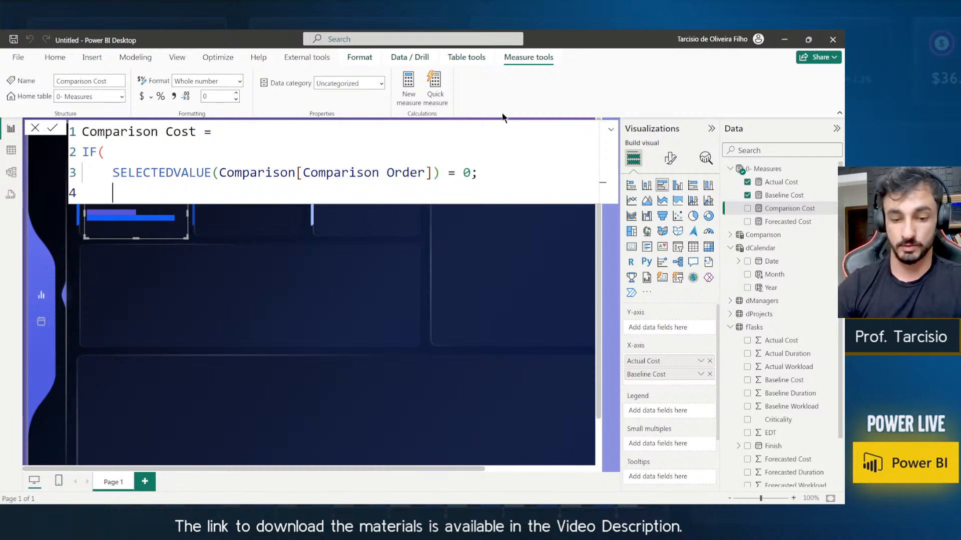
text(bas)
key(Tab)
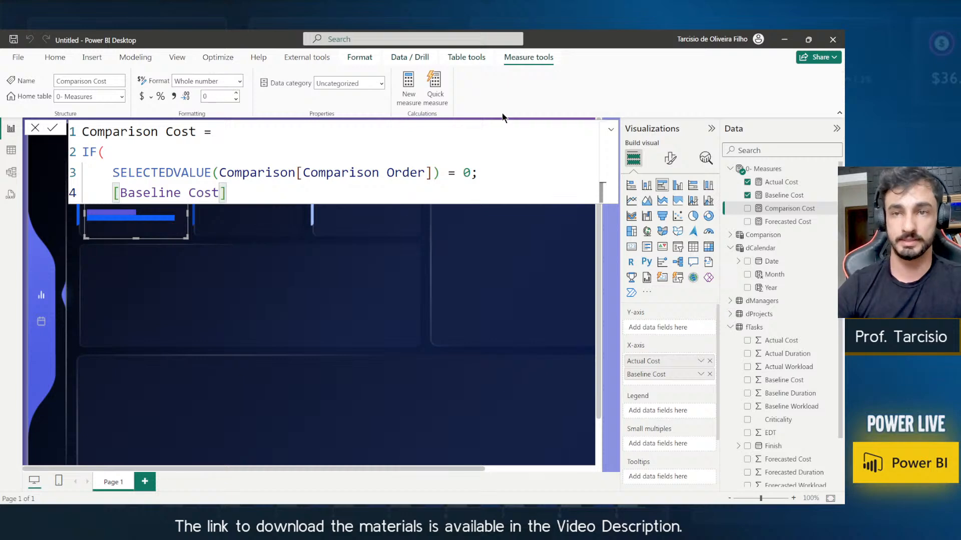
text(;)
key(shift+Return)
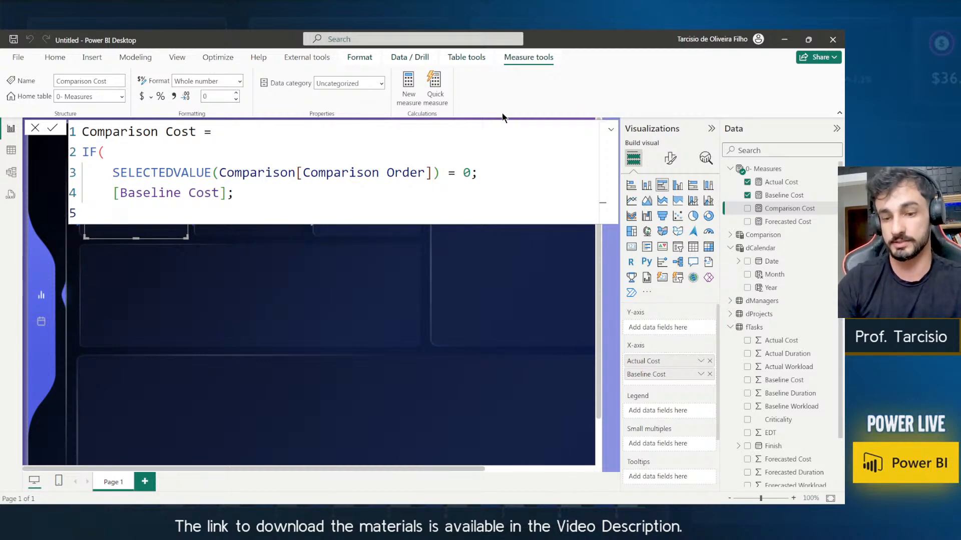
text([Forecasted Cost])
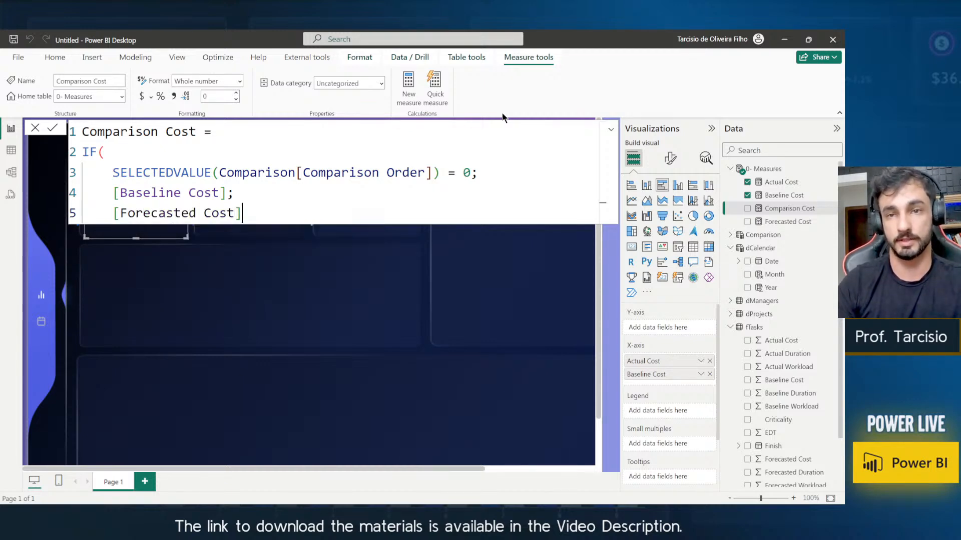
key(shift+Return)
text())
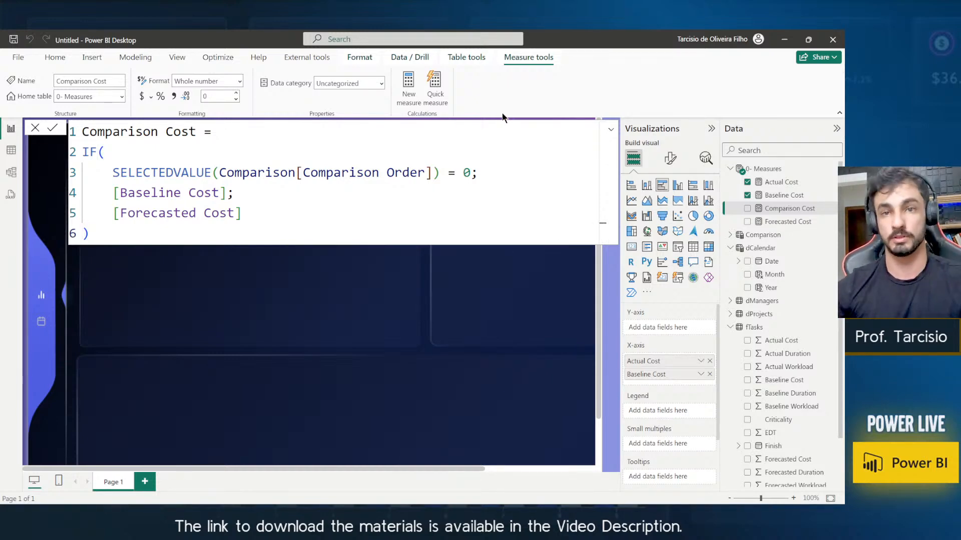
click(611, 129)
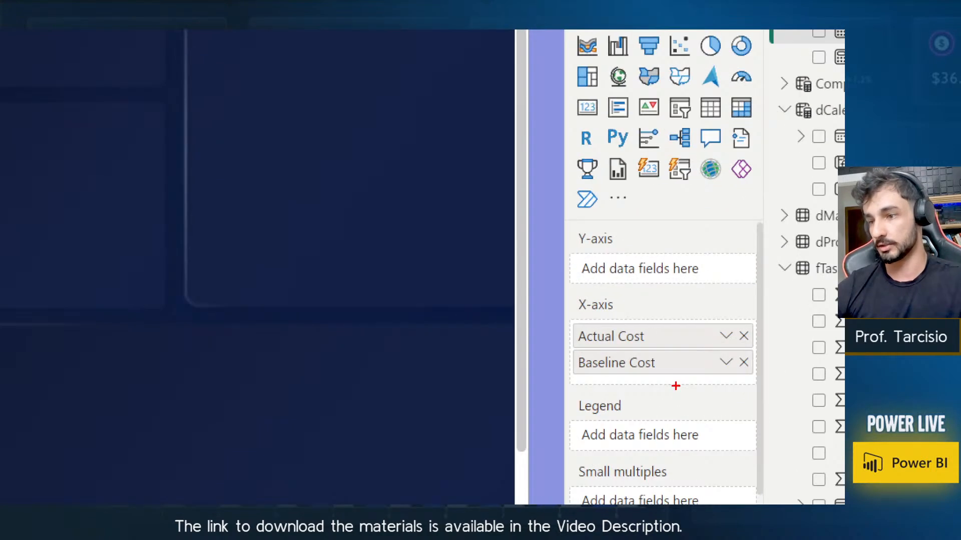
Replace Baseline Cost with the Comparison Cost measure on the X-axis of the selected bar chart.
drag(675, 386, 568, 352)
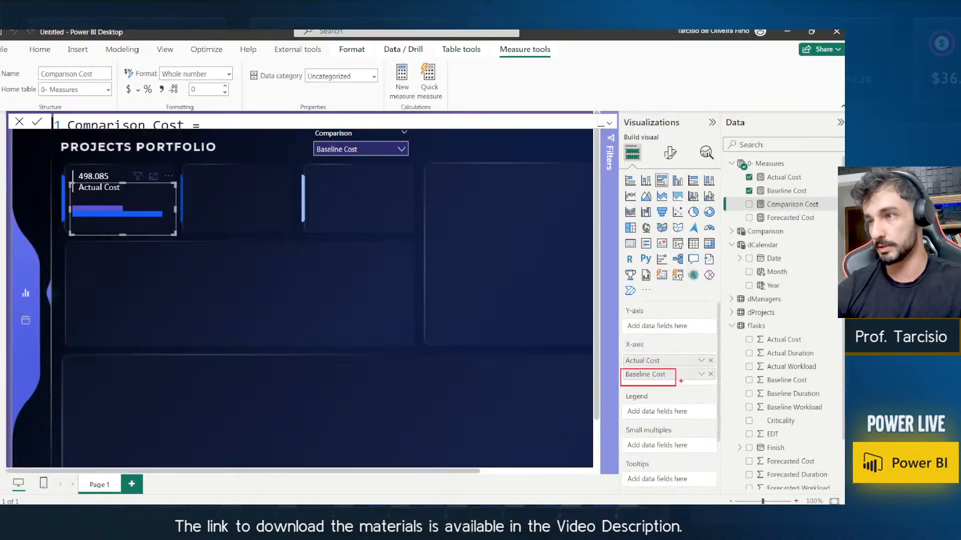
click(747, 195)
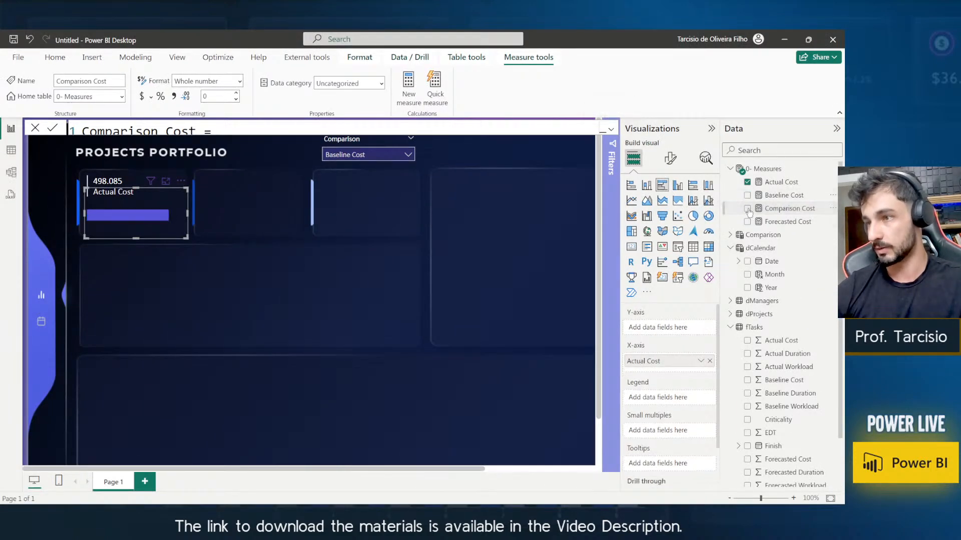
click(747, 208)
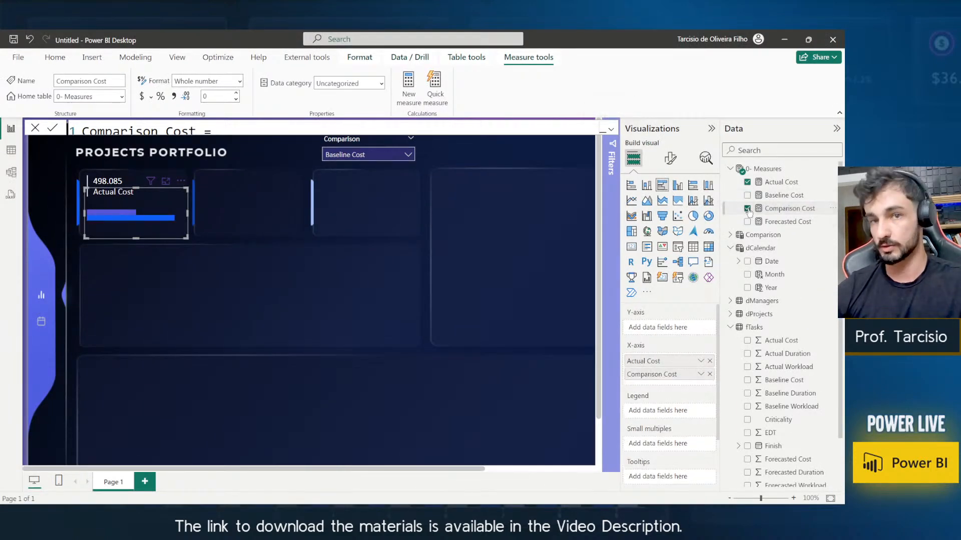
Check the Comparison Cost bar's tooltip and apply a thousands separator to the Comparison Cost measure.
click(163, 220)
mouse_move(160, 222)
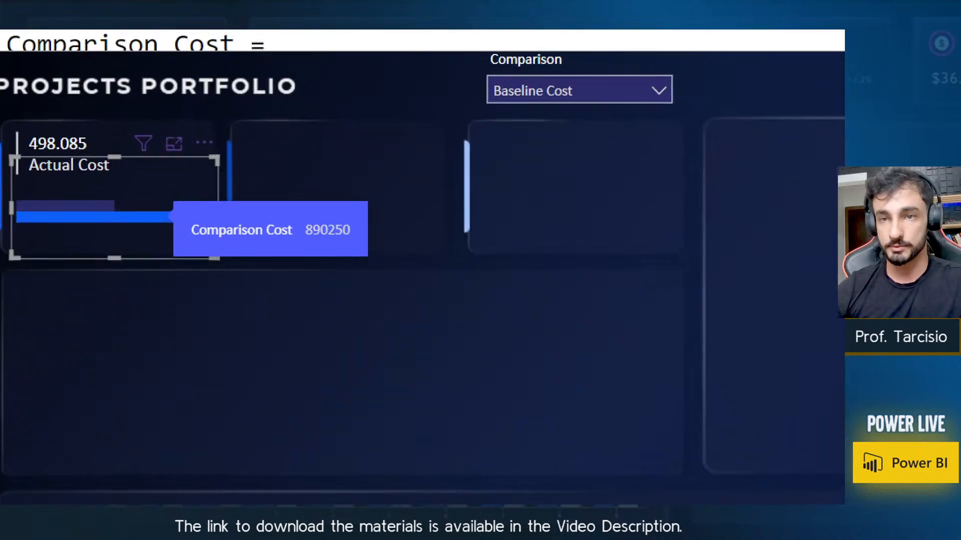
mouse_move(342, 249)
mouse_down()
mouse_move(296, 231)
mouse_move(299, 215)
mouse_up()
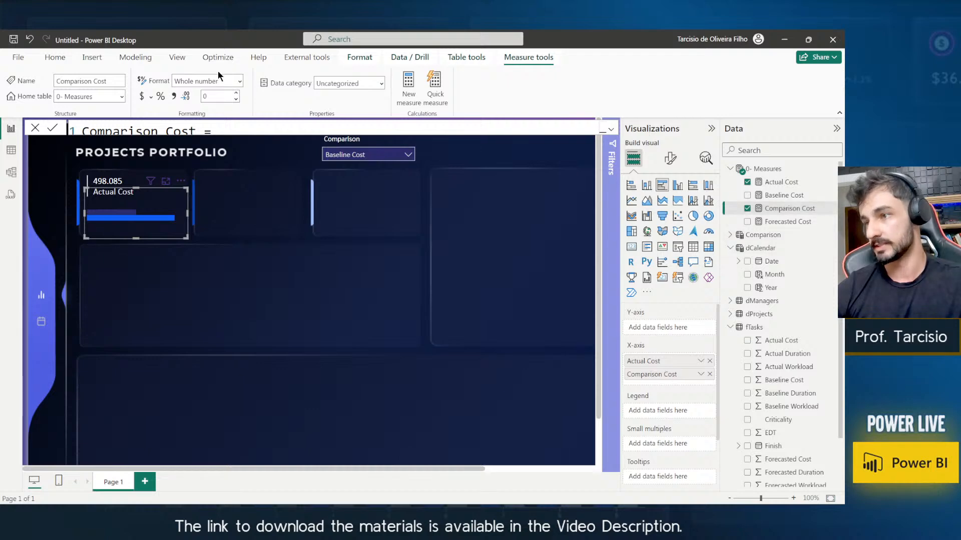
click(176, 97)
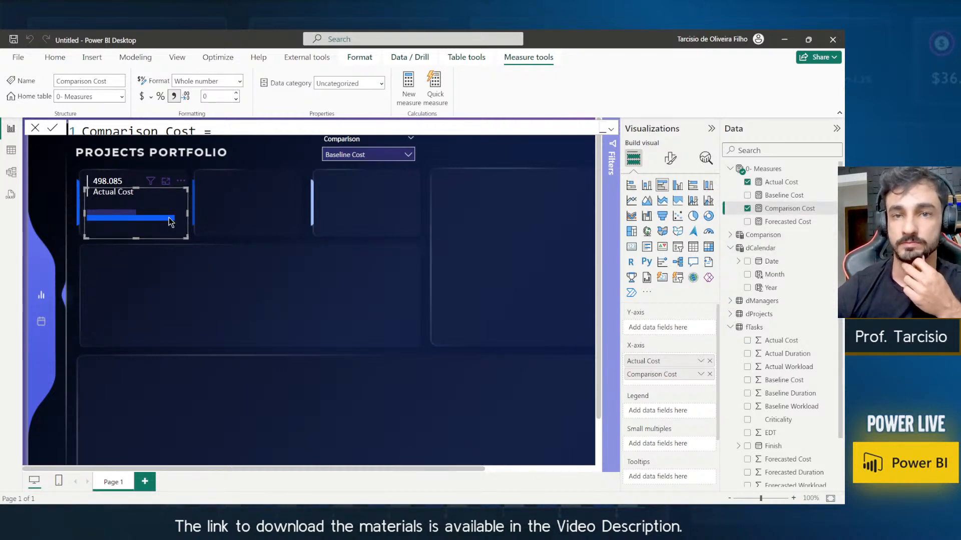
mouse_move(170, 221)
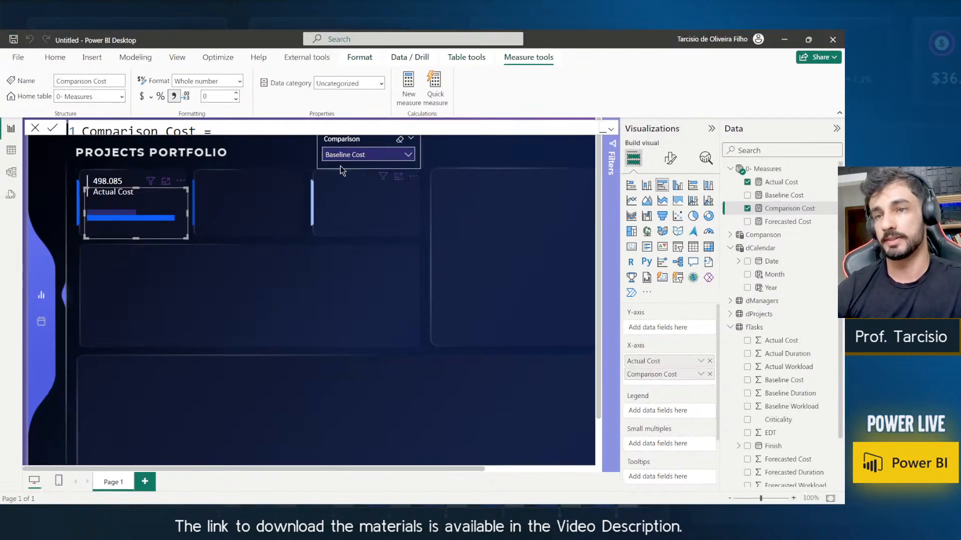
Set the Comparison slicer to Forecasted Cost and close its list.
click(531, 91)
click(355, 187)
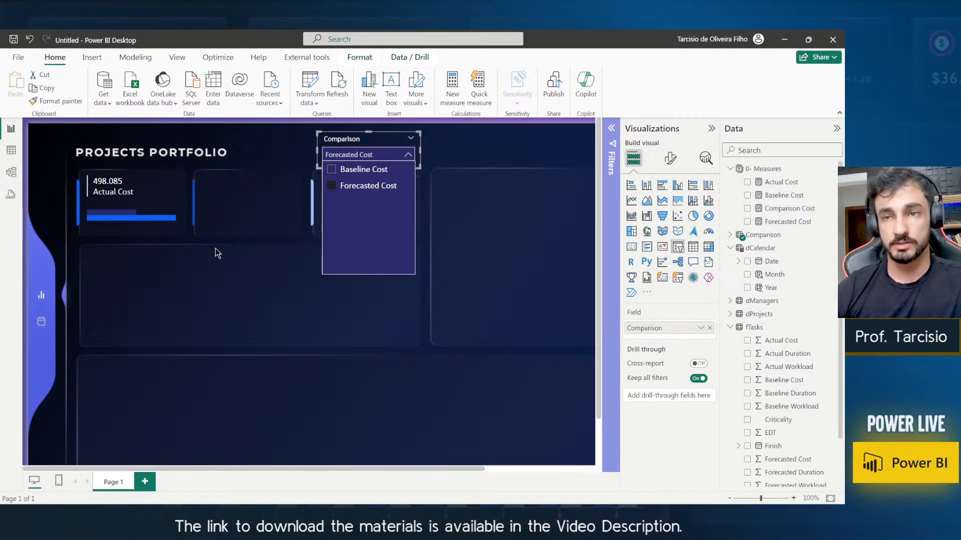
click(172, 224)
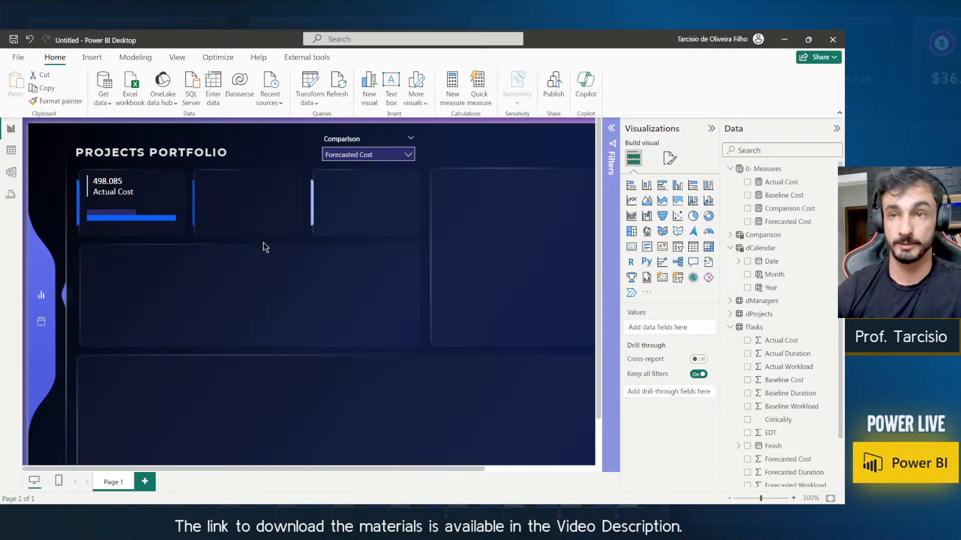
Format the cost bar chart so that the Comparison Cost series' bar is gray.
click(168, 202)
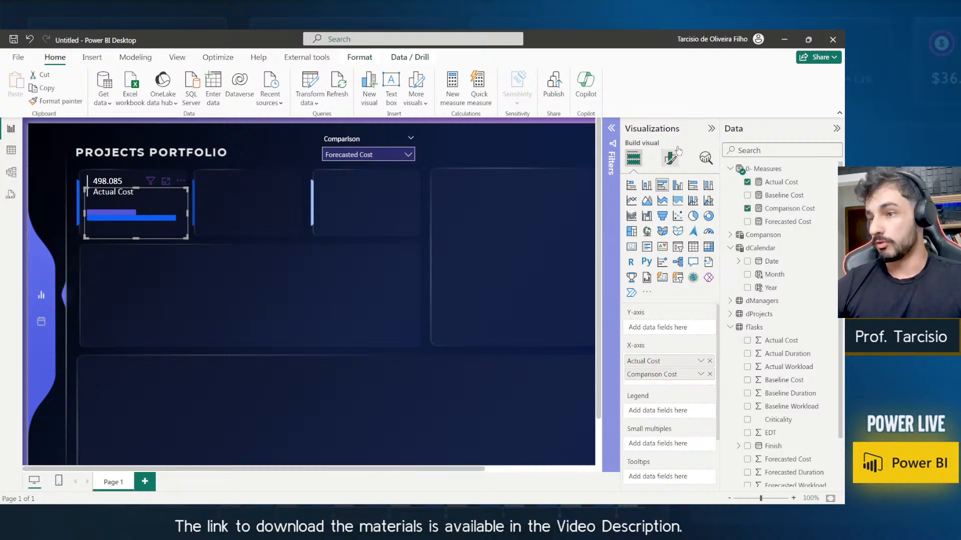
click(672, 157)
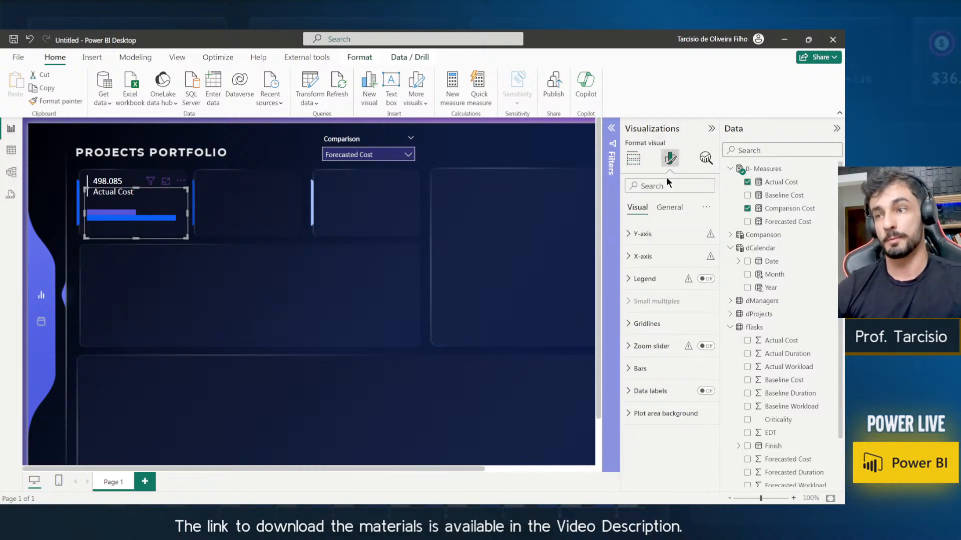
click(646, 368)
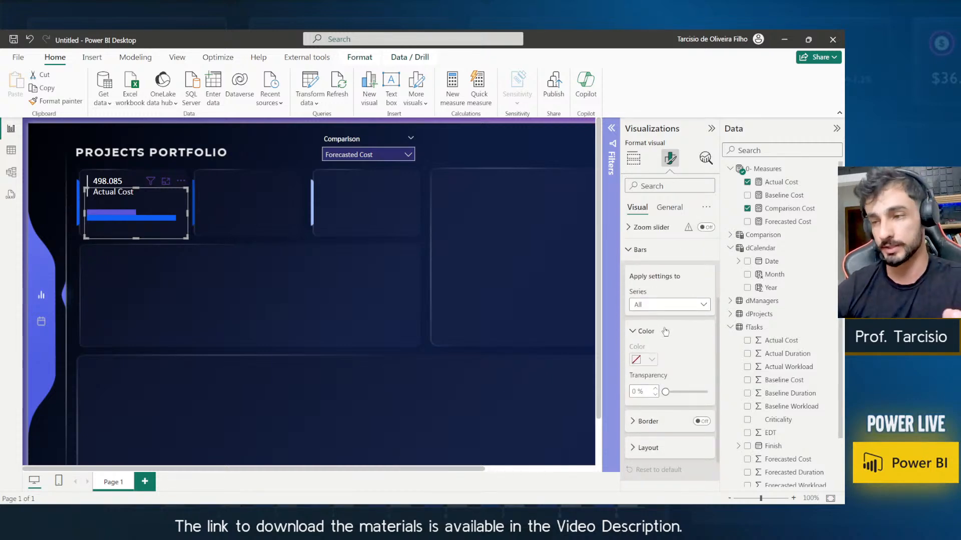
click(650, 304)
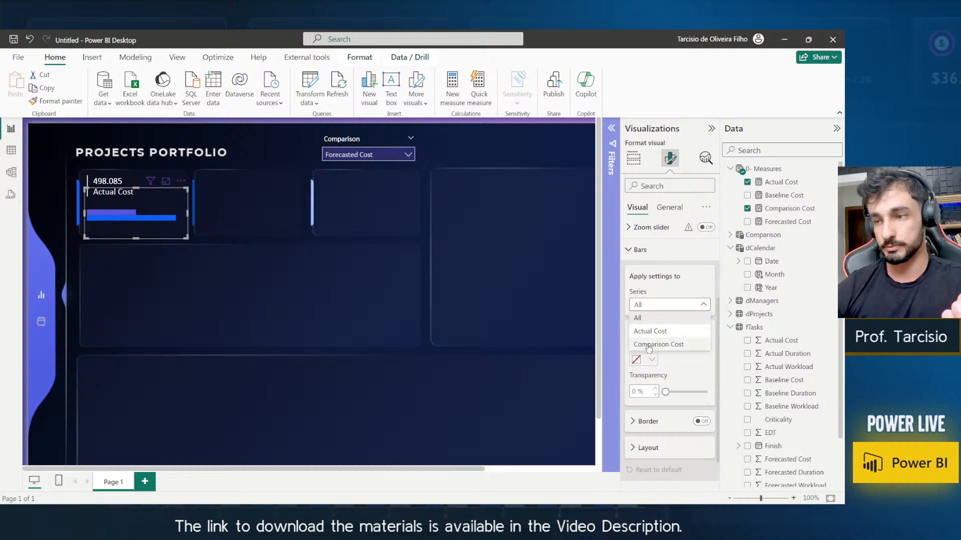
click(649, 344)
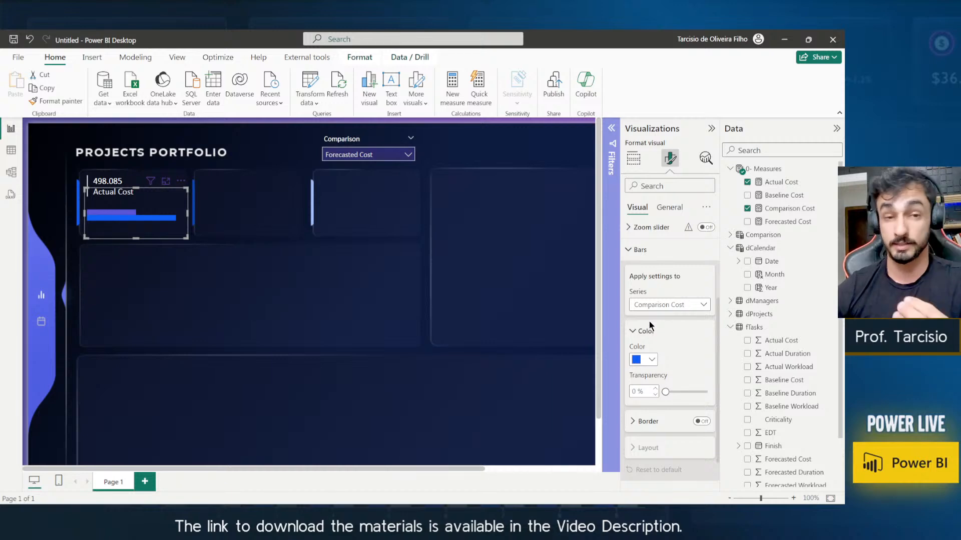
click(644, 359)
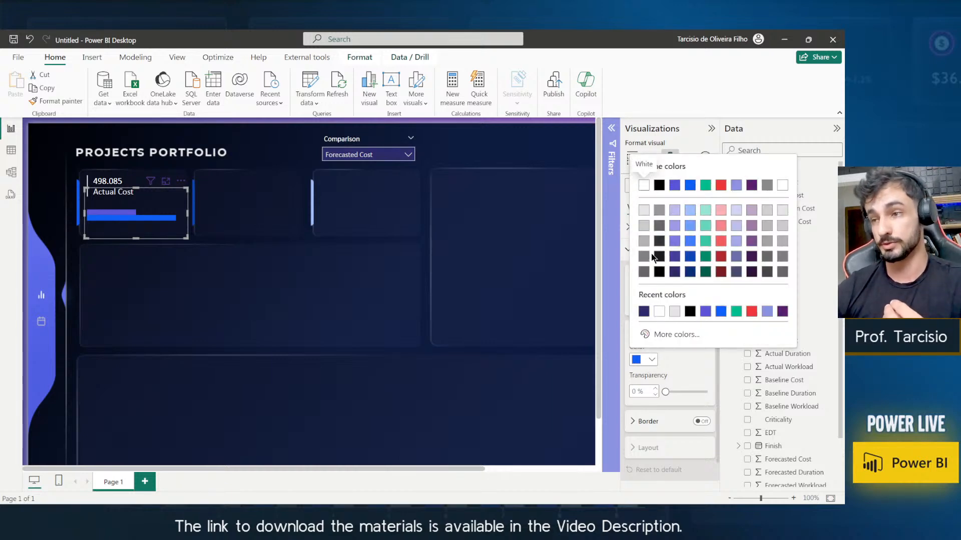
click(645, 241)
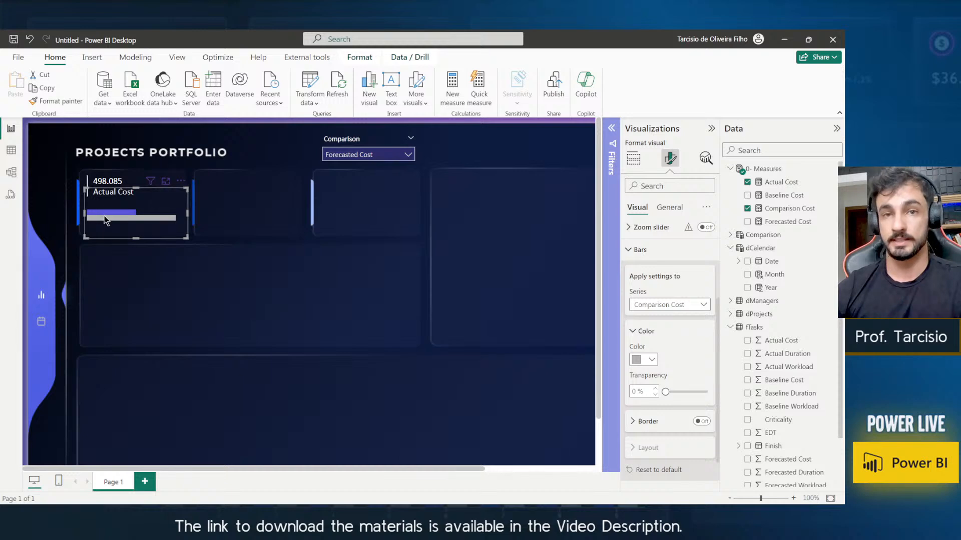
mouse_move(106, 216)
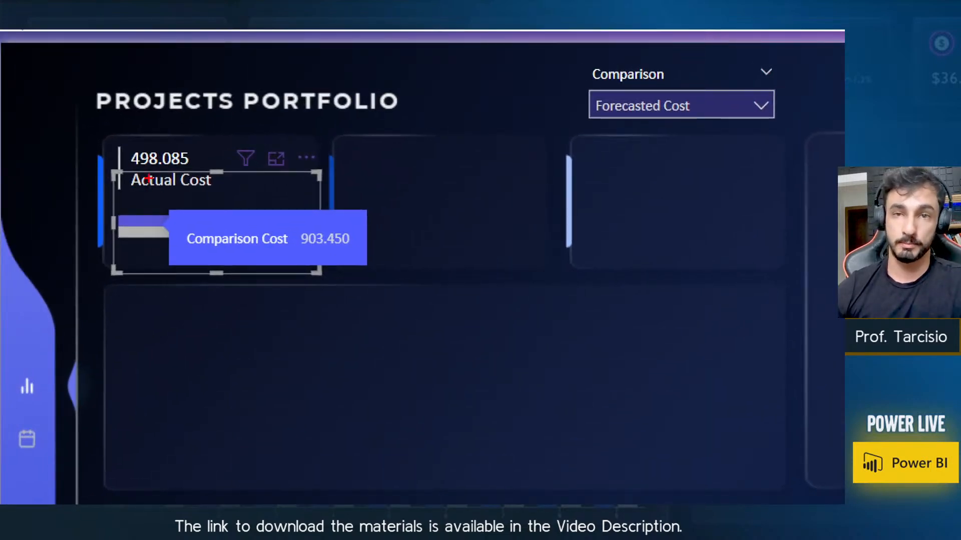
mouse_move(175, 198)
mouse_down()
mouse_move(132, 165)
mouse_move(228, 164)
mouse_up()
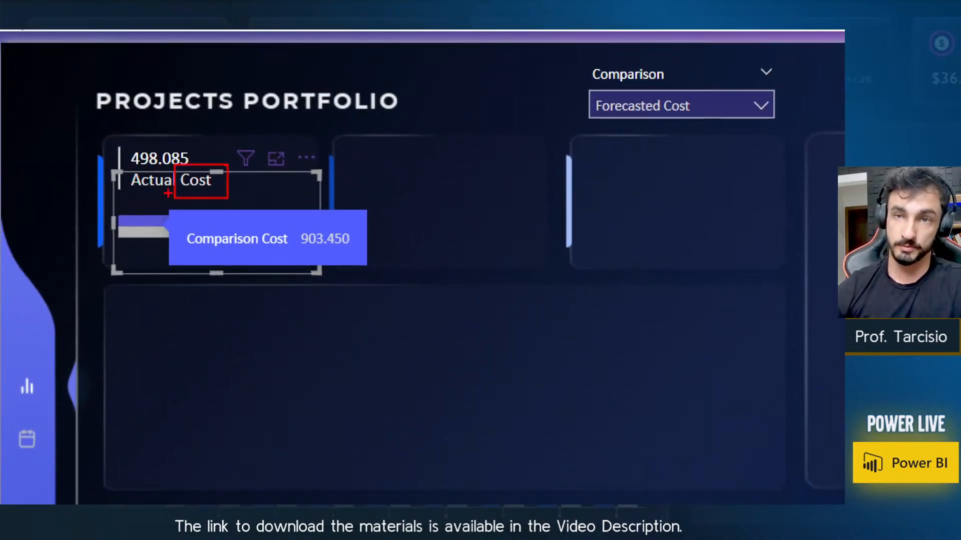
mouse_move(75, 122)
mouse_down()
mouse_move(86, 165)
mouse_move(91, 145)
mouse_up()
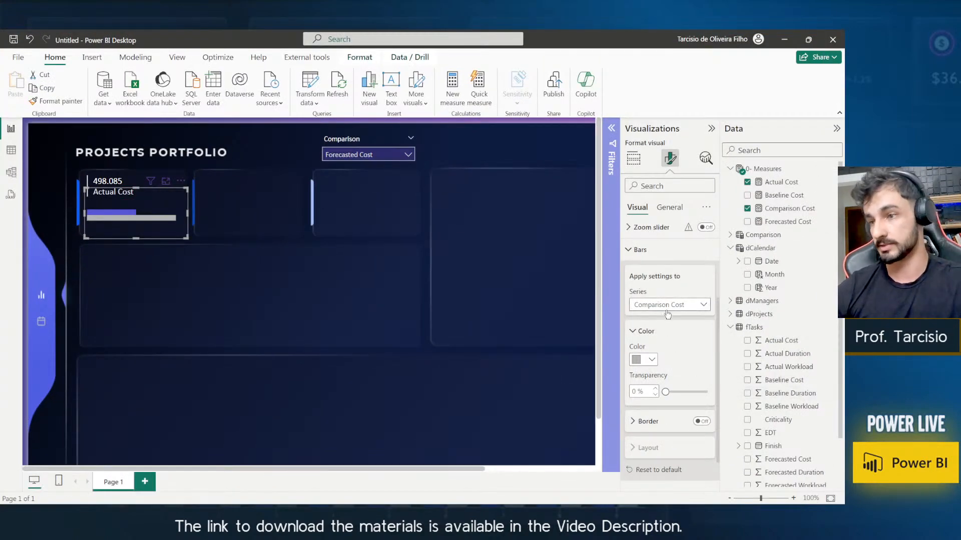
Set the Actual Cost series' bar color to the blue theme color and deselect the chart.
click(667, 305)
click(651, 330)
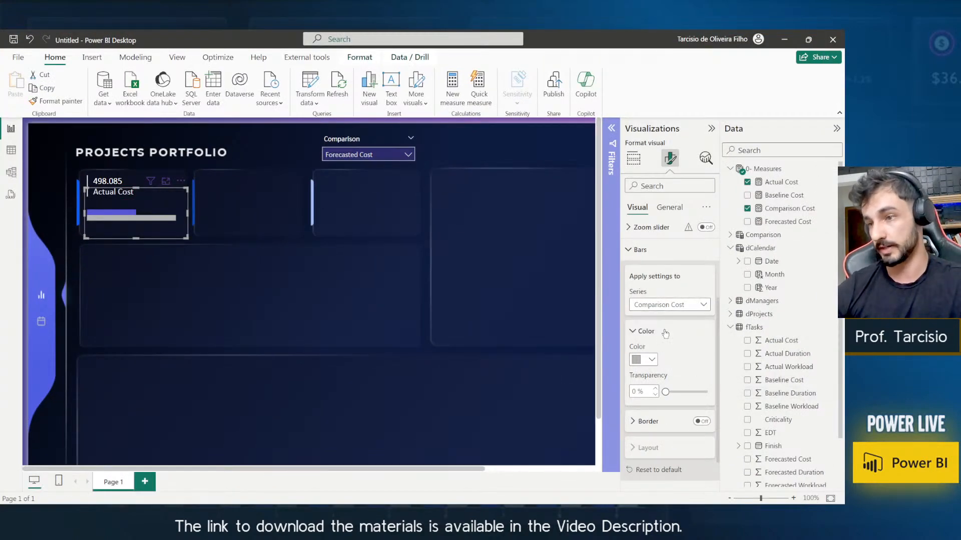
click(650, 364)
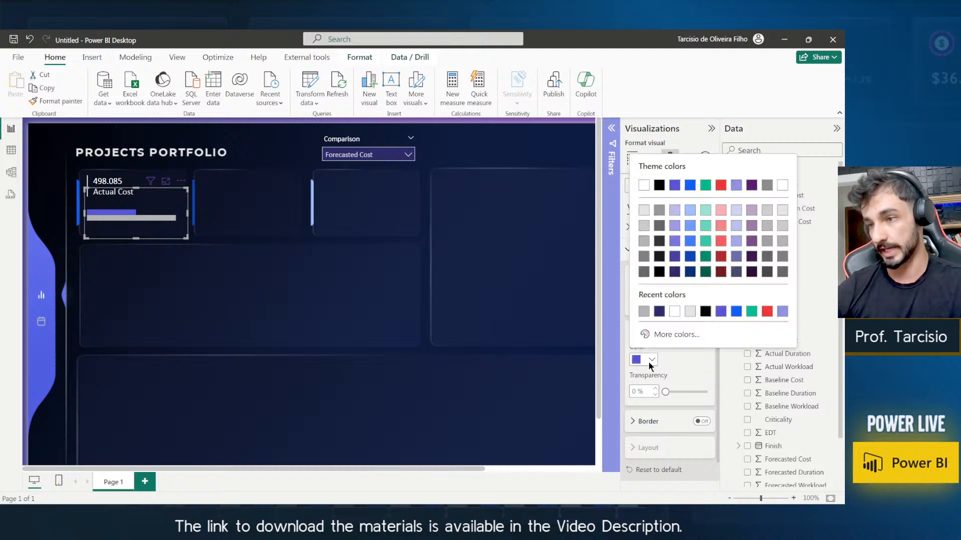
click(691, 186)
click(237, 266)
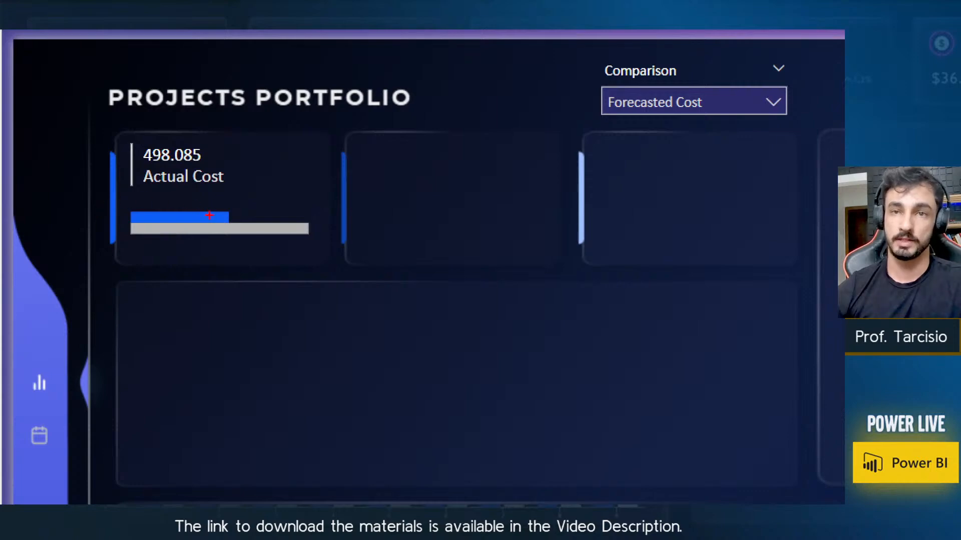
mouse_move(246, 193)
mouse_down()
mouse_move(225, 191)
mouse_move(115, 121)
mouse_move(124, 125)
mouse_up()
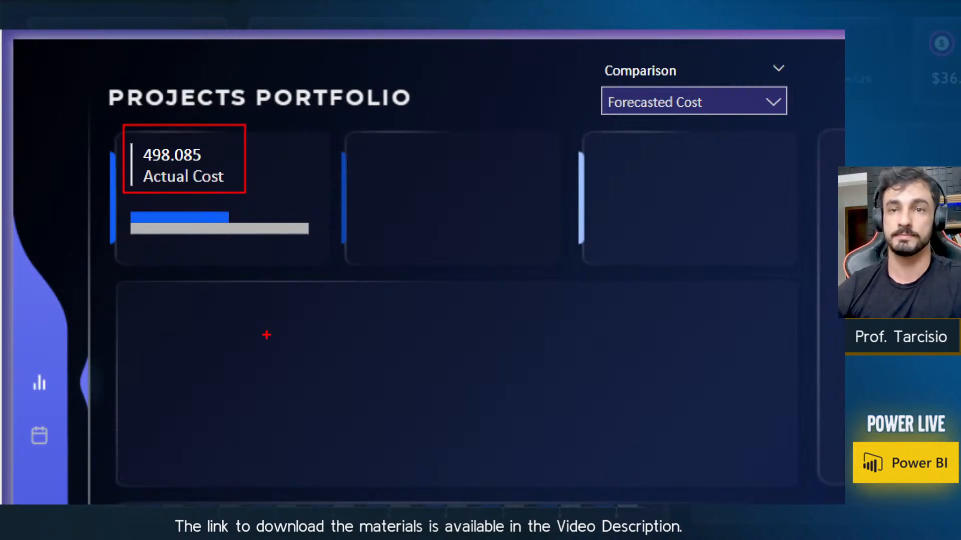
key(e)
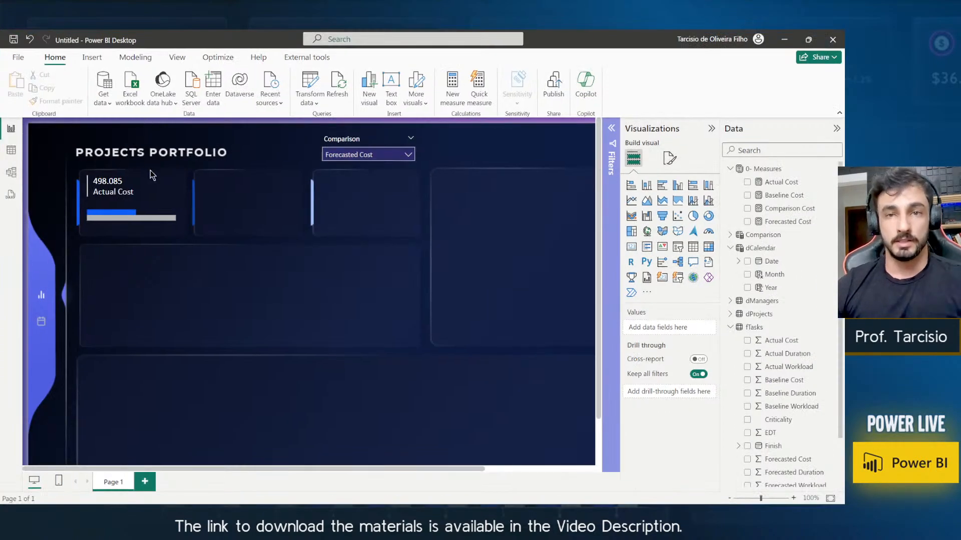
Move the cost bar chart slightly down below the Actual Cost label and deselect it.
click(267, 173)
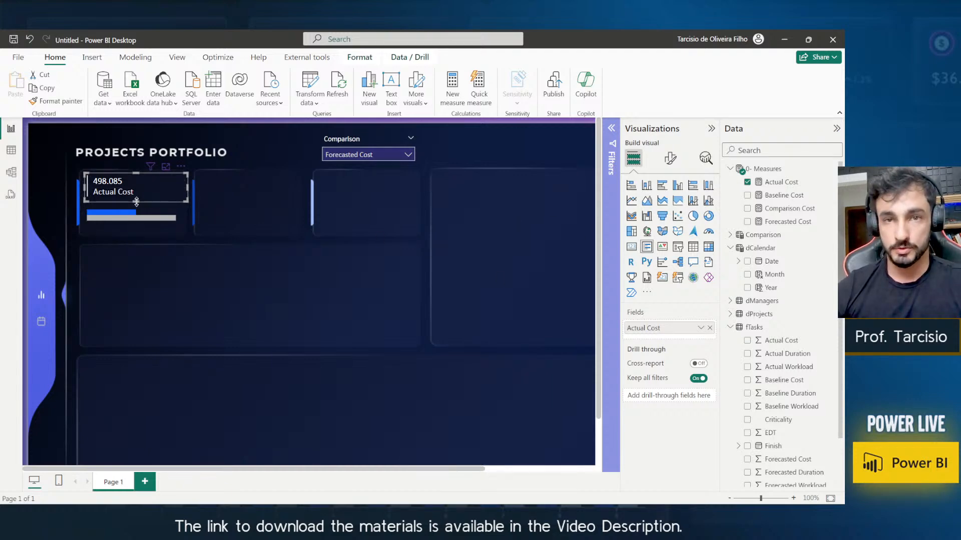
click(207, 244)
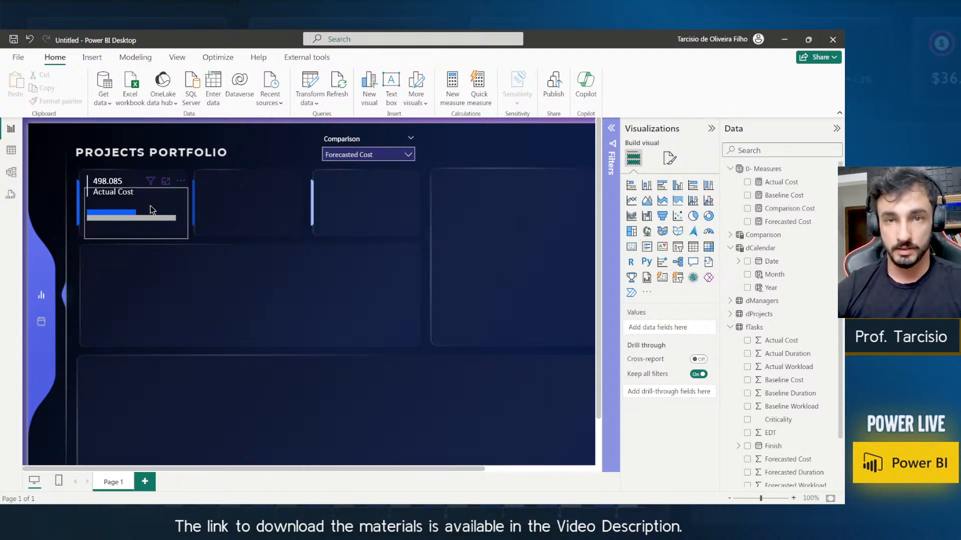
click(152, 209)
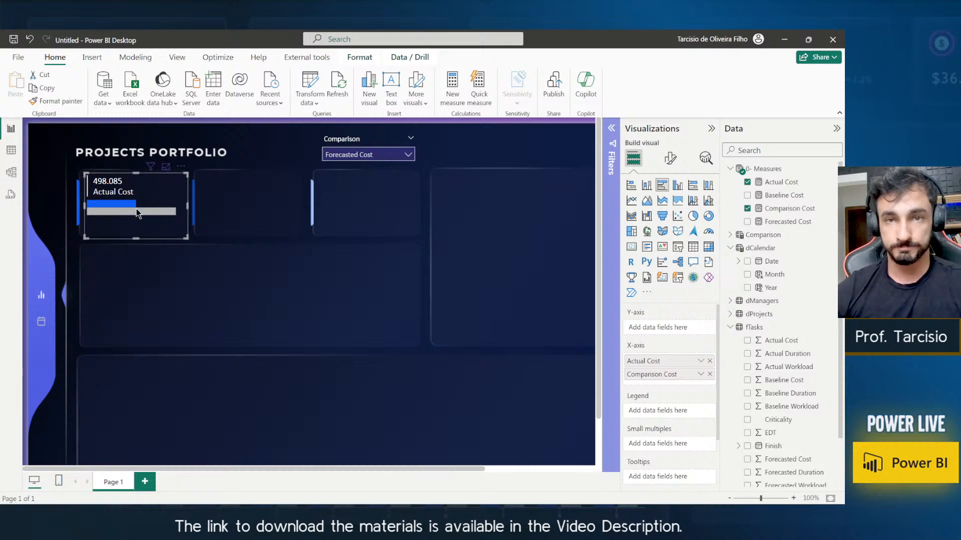
drag(138, 213, 144, 238)
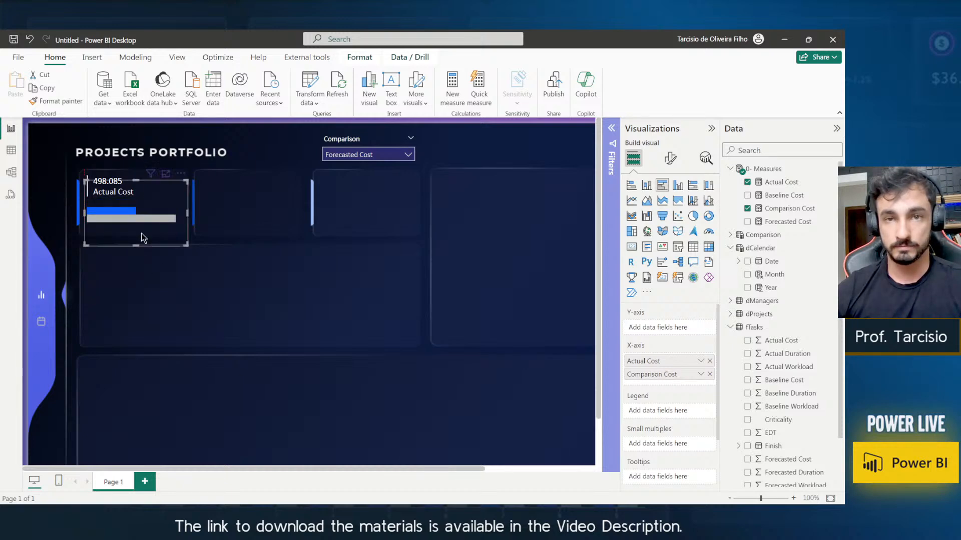
click(149, 296)
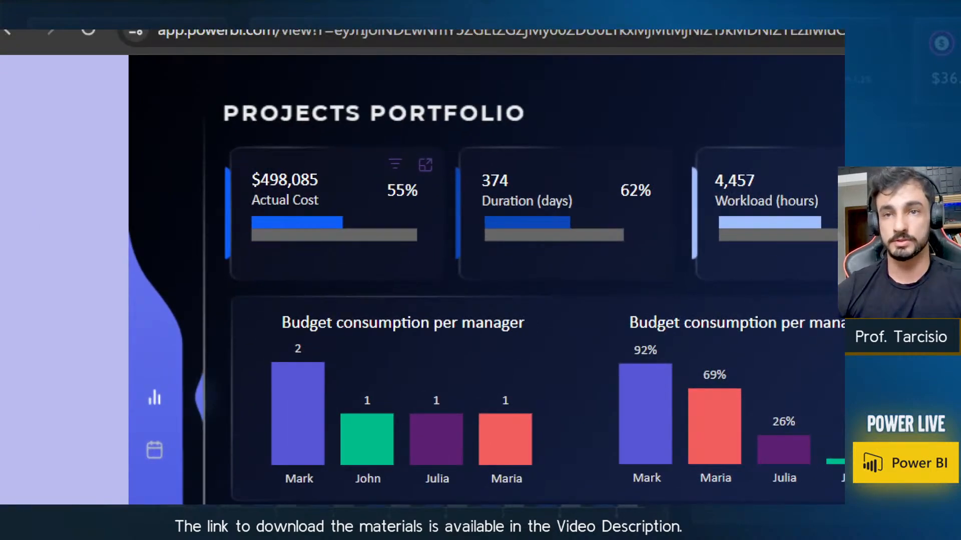
Examine the Actual Cost card's percentage and bars in the browser's reference dashboard, and return to Power BI Desktop.
click(124, 120)
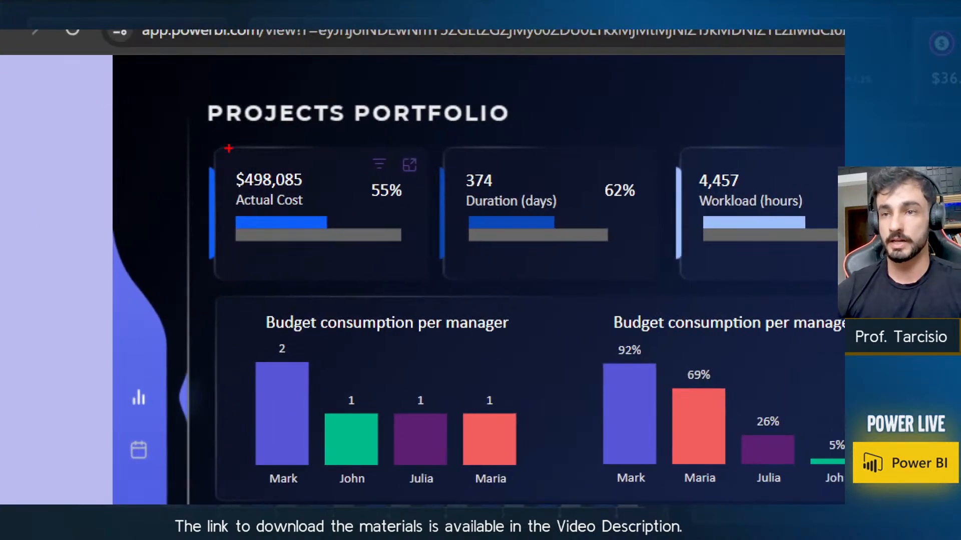
drag(236, 150, 186, 138)
drag(330, 179, 345, 182)
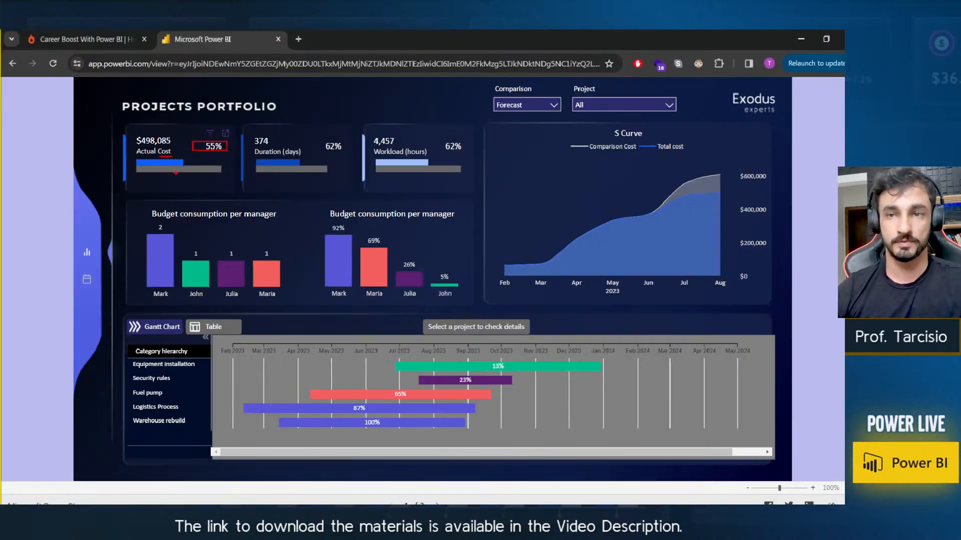
key(alt+Tab)
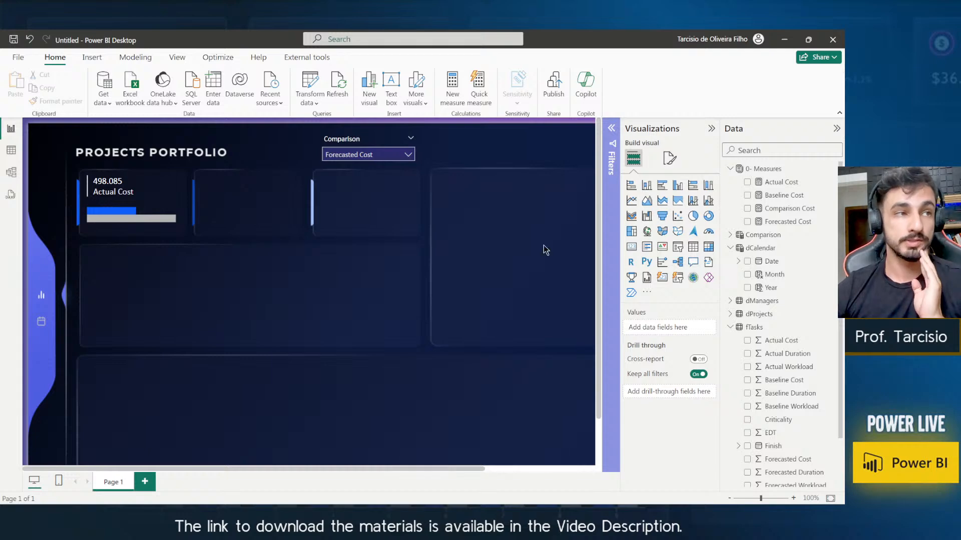
Create a new measure named % Comparison Cost in the 0- Measures table.
right_click(792, 200)
click(752, 236)
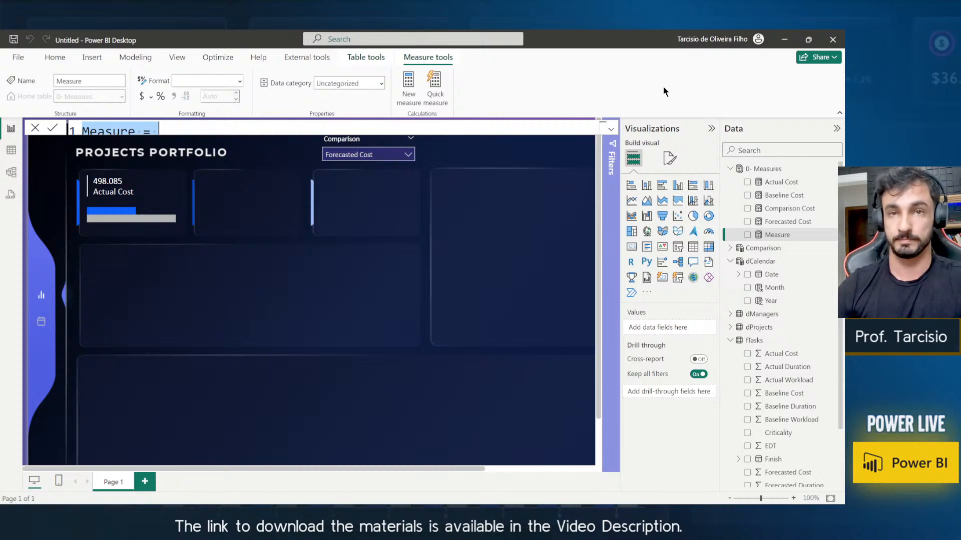
text(%)
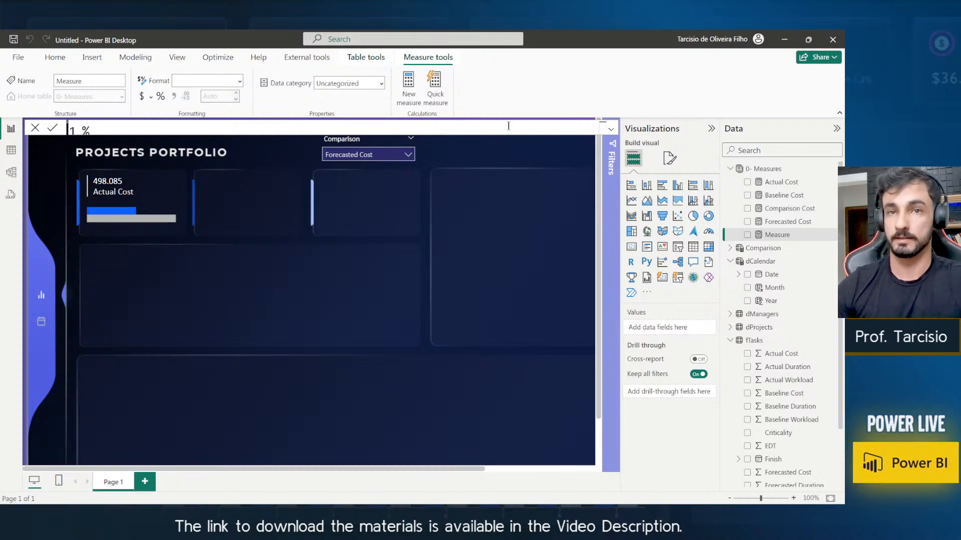
scroll(508, 126, up, 3)
text(C)
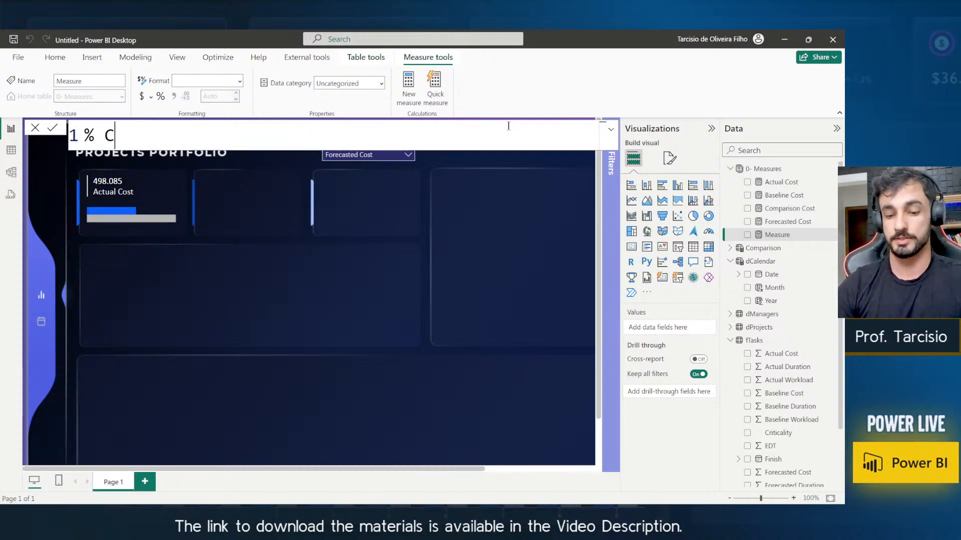
text(omparison Cost =)
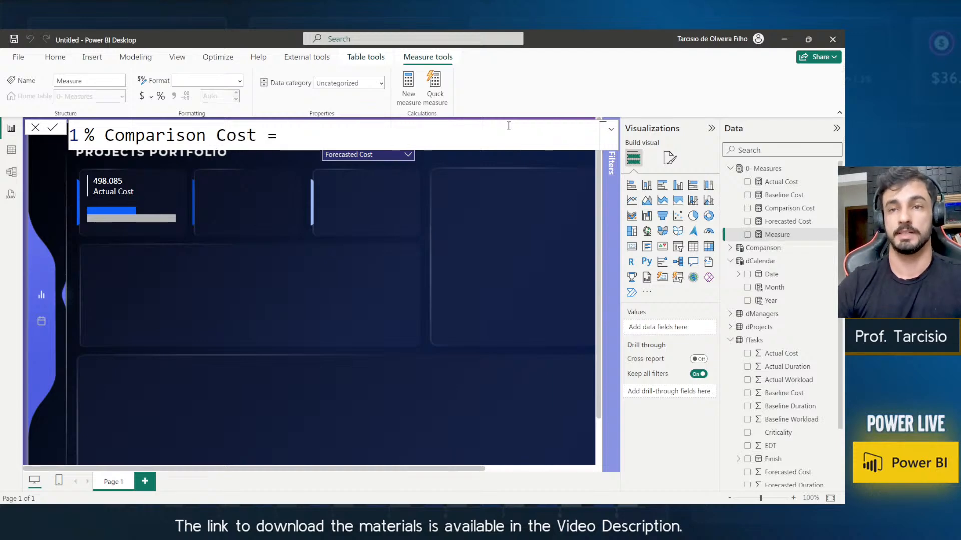
key(shift+Return)
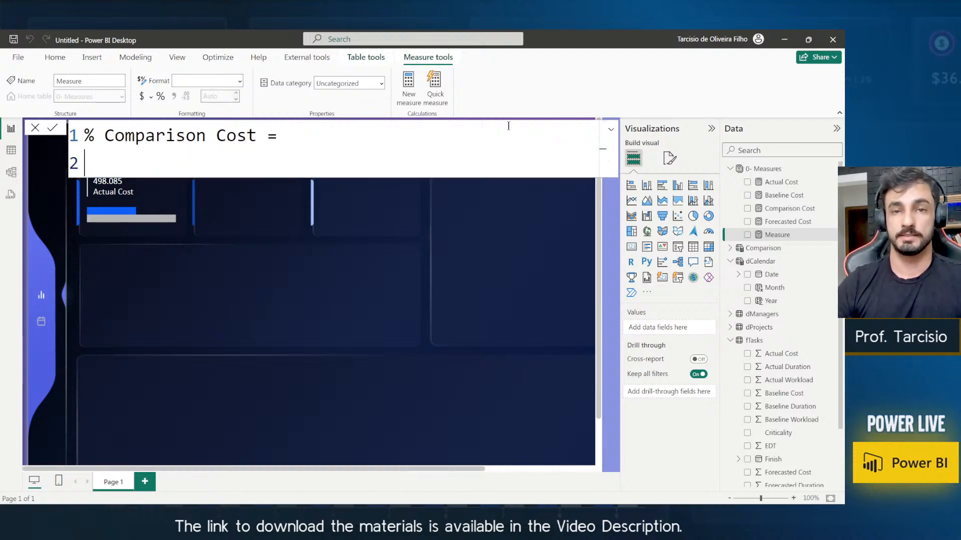
Define the % Comparison Cost measure as DIVIDE([Actual Cost]; [Comparison Cost]; 0) and commit the formula.
text(div)
key(Tab)
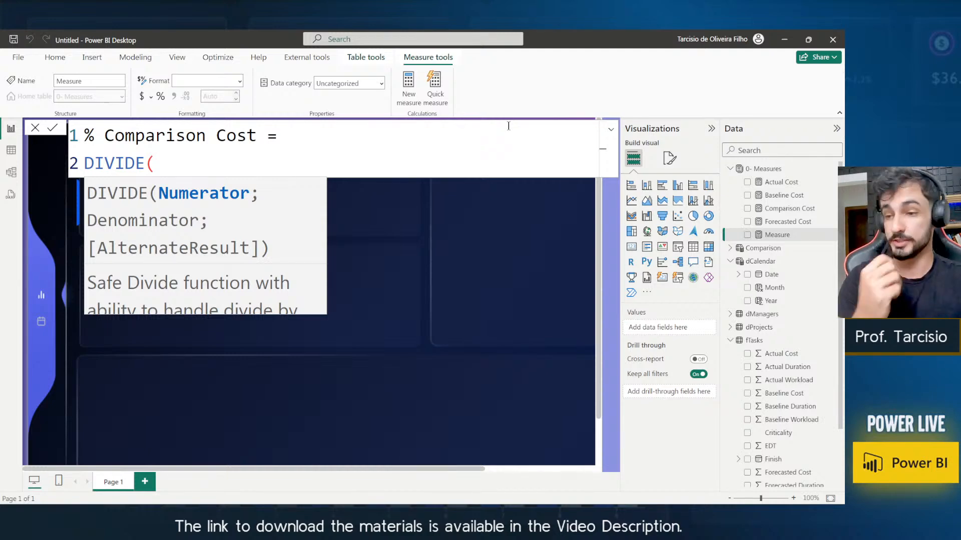
text(actual)
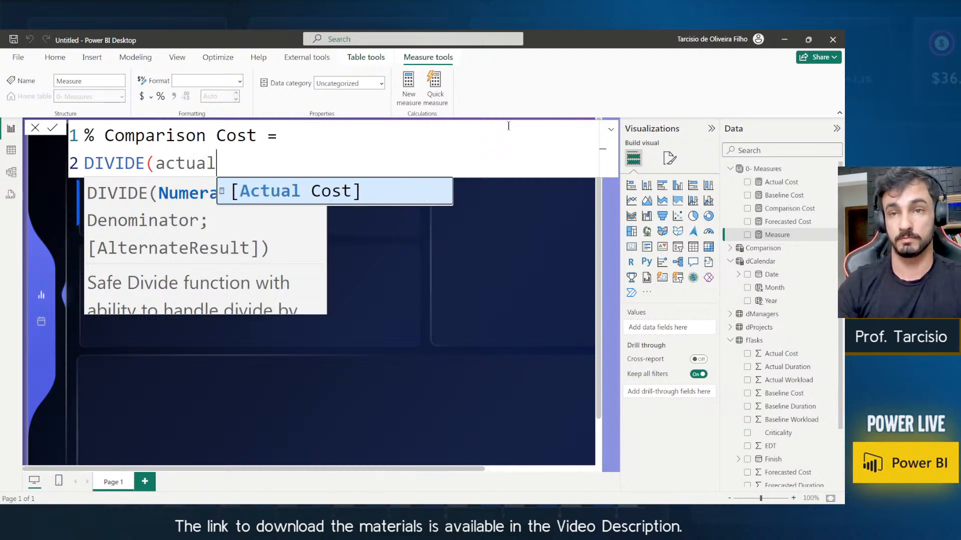
key(Tab)
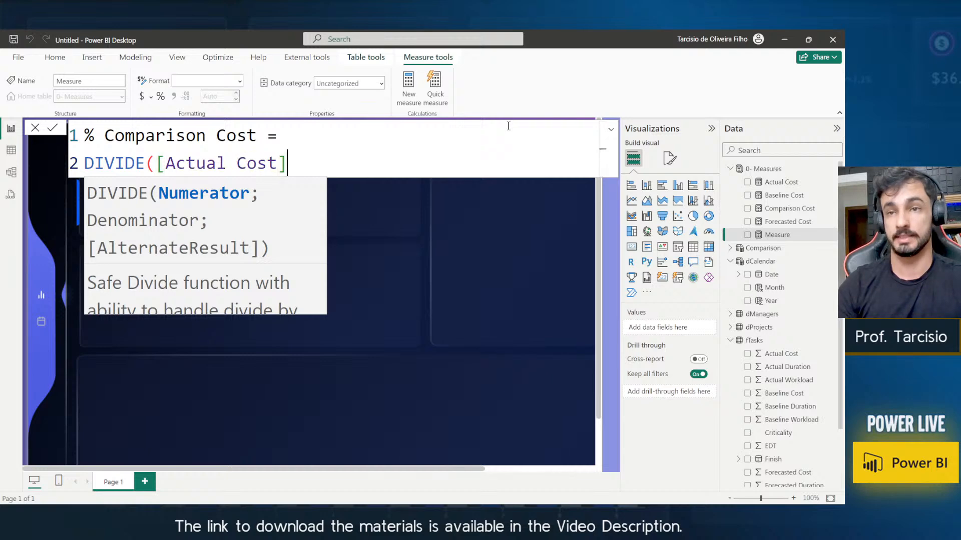
text(; compa)
key(Tab)
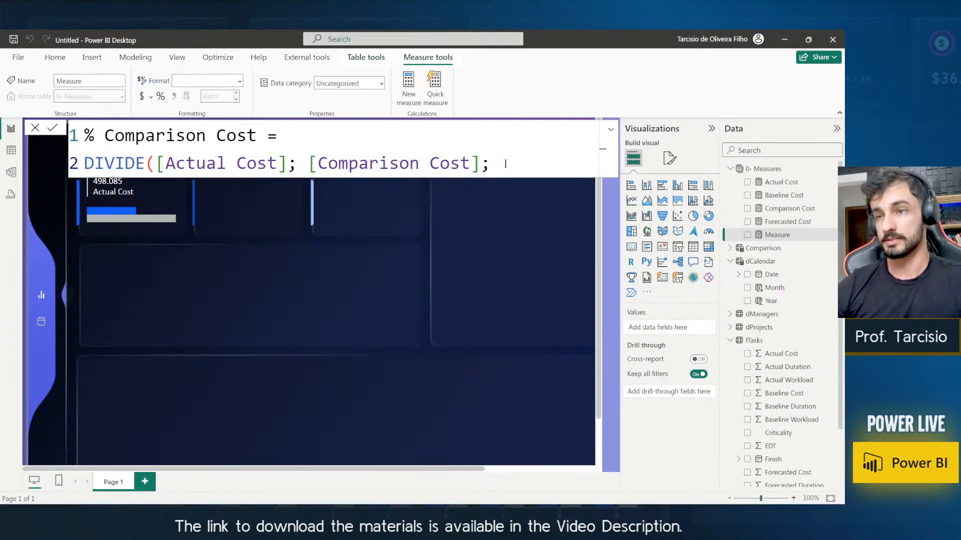
text(0))
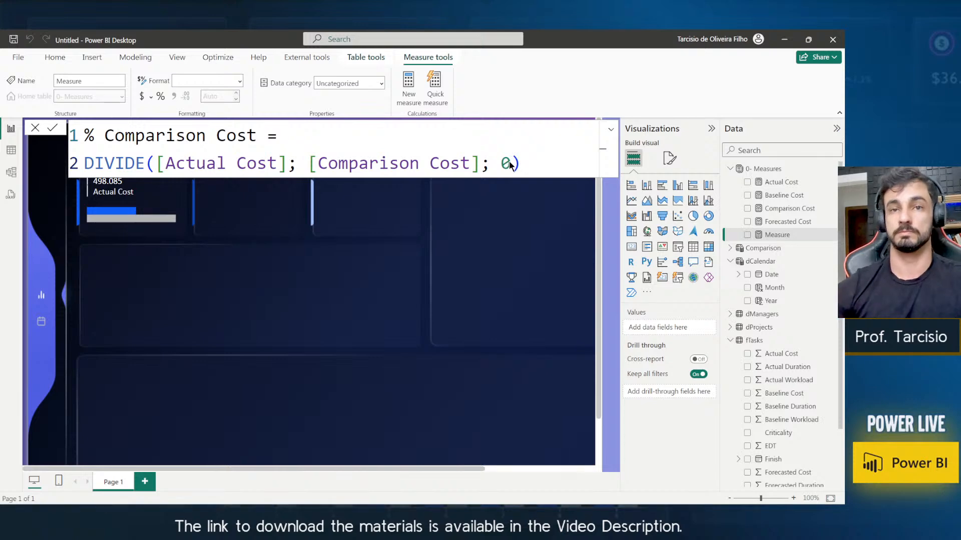
key(Return)
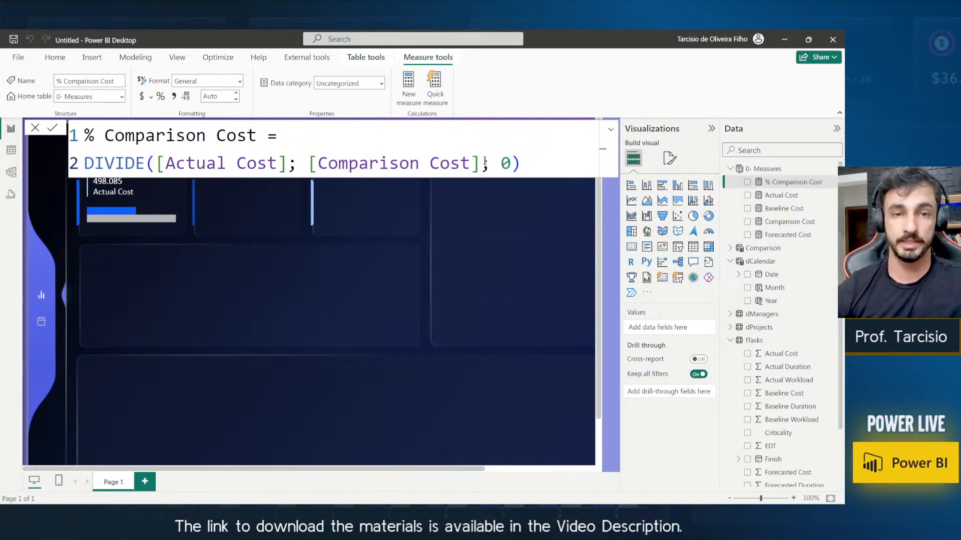
double_click(505, 163)
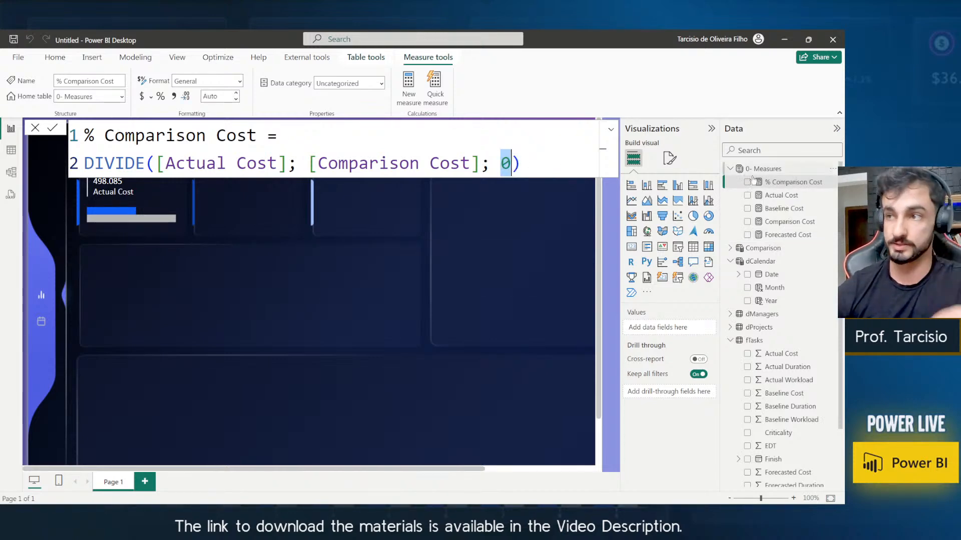
click(774, 185)
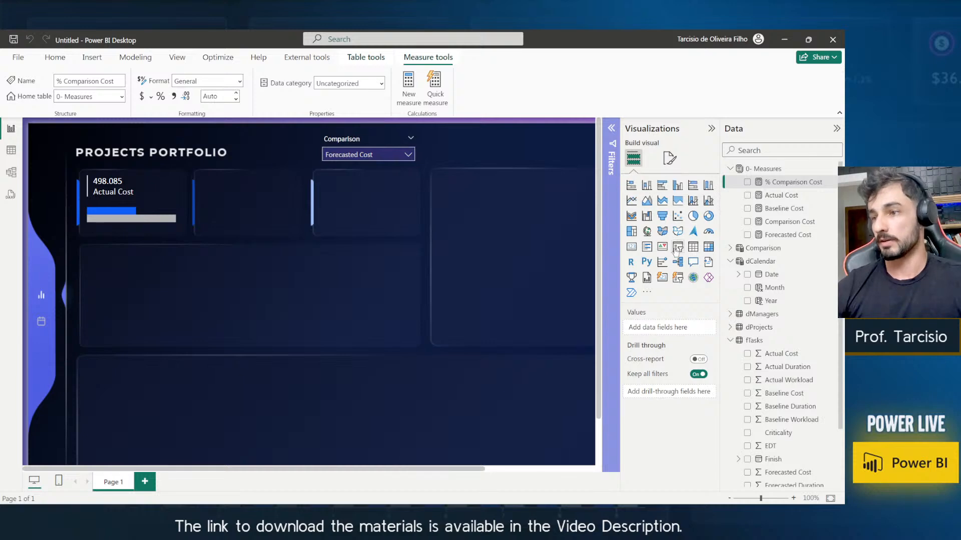
Add a card visual for the % Comparison Cost measure and place it over the second card frame.
click(547, 264)
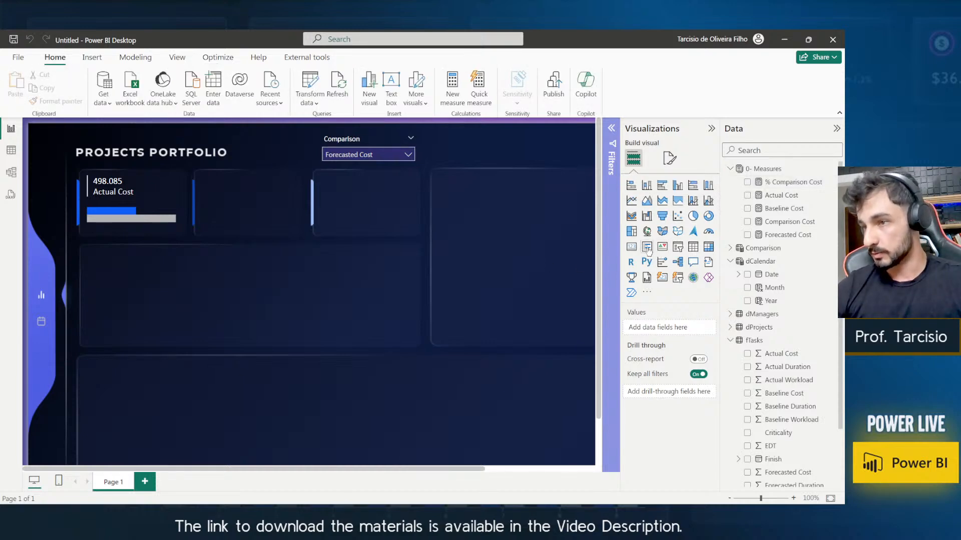
click(632, 247)
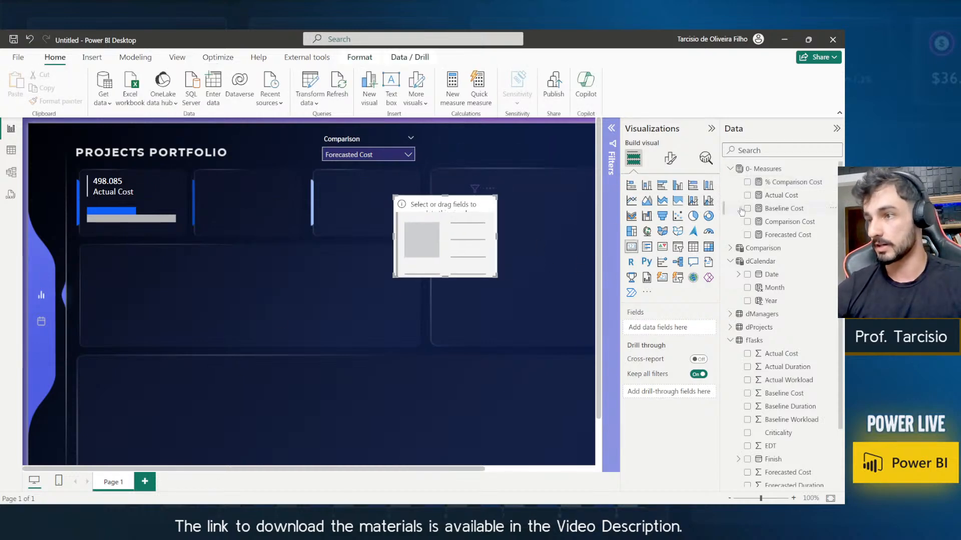
drag(784, 188, 275, 227)
Format the % Comparison Cost measure as a percentage with 0 decimal places and shift its card slightly down.
click(796, 182)
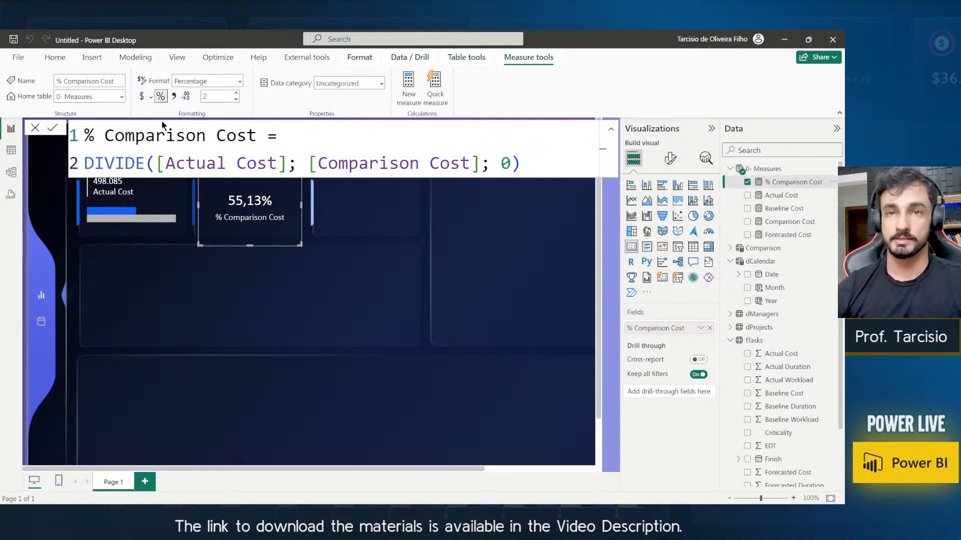
drag(245, 223, 244, 254)
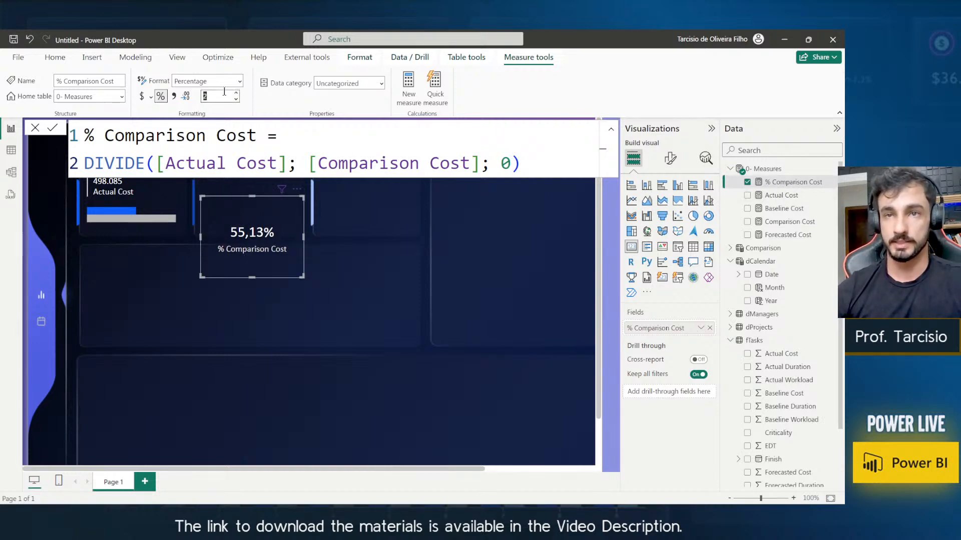
key(BackSpace)
text(0)
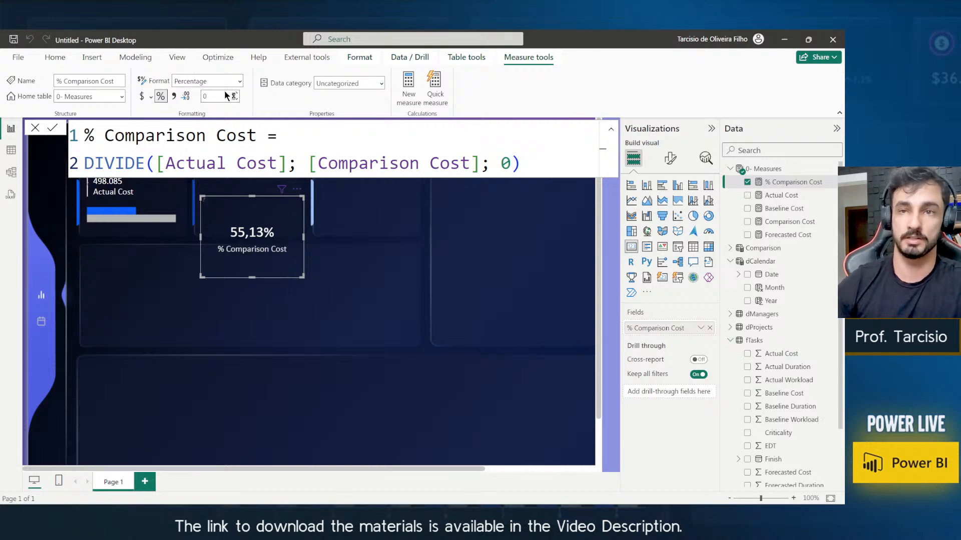
key(Return)
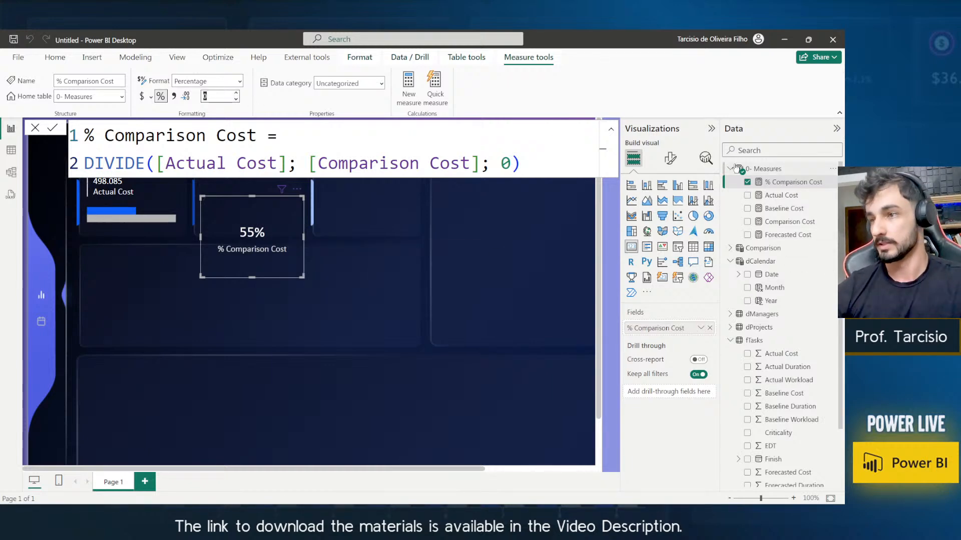
Turn off the percentage card's category label, then shrink the card and place it beside the Actual Cost value.
click(671, 158)
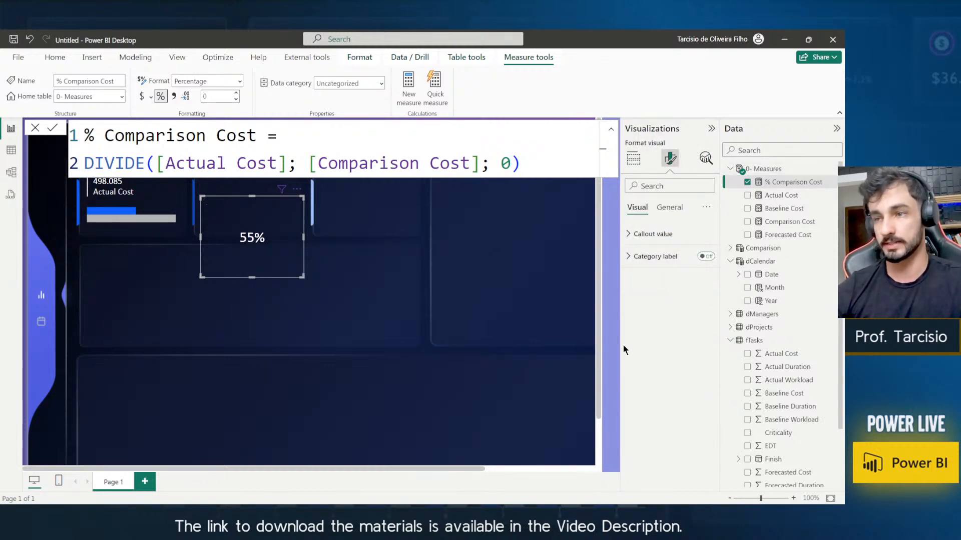
drag(304, 277, 163, 176)
click(260, 207)
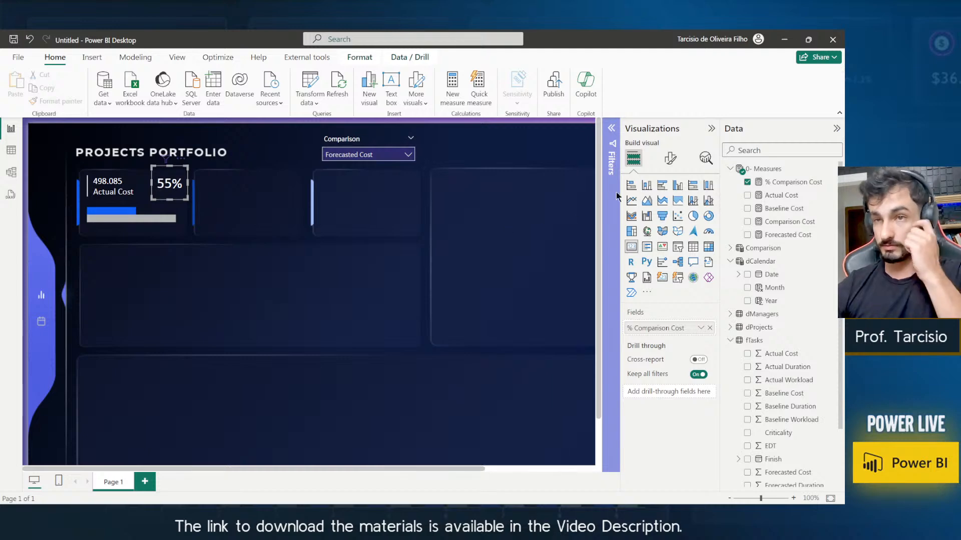
Set the percentage card's callout value font size to 14 and deselect the card.
click(670, 158)
click(651, 234)
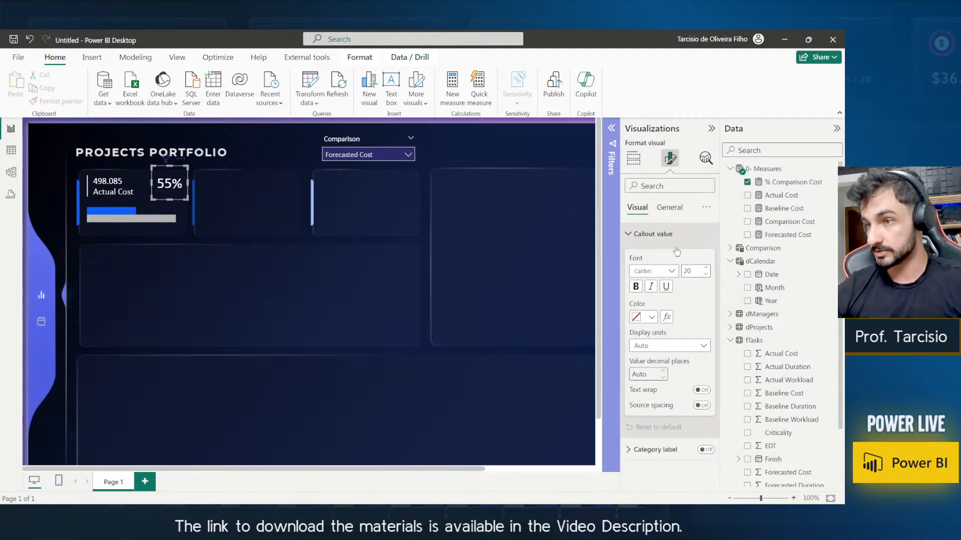
click(689, 270)
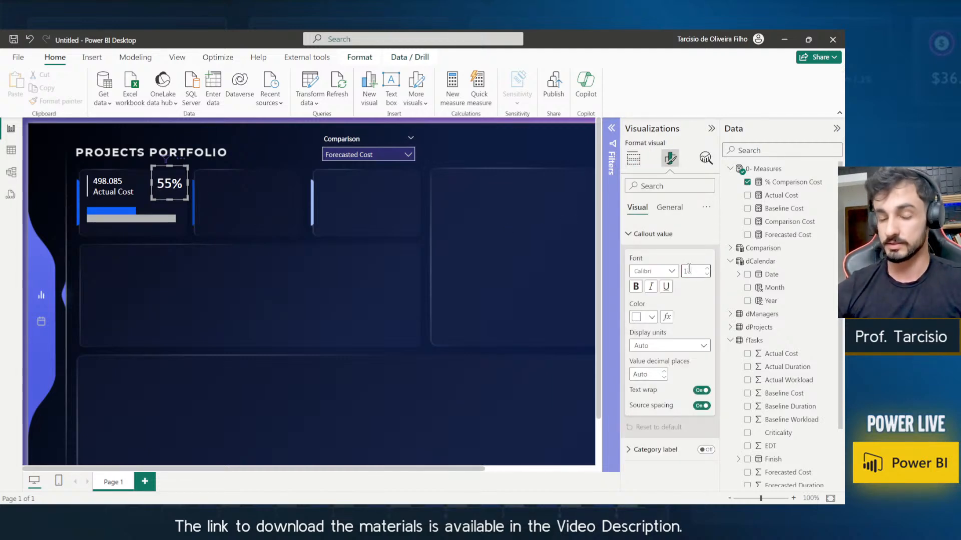
click(707, 268)
click(696, 274)
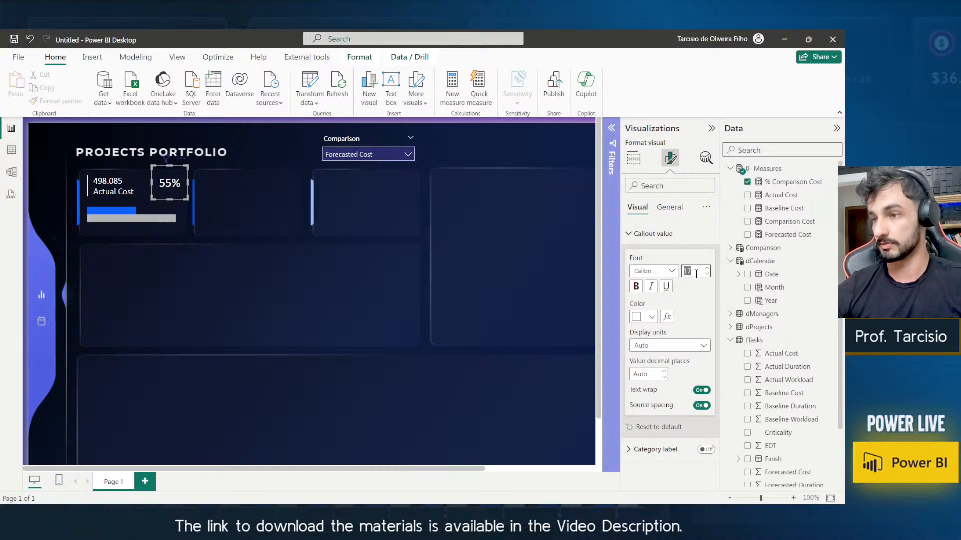
key(Return)
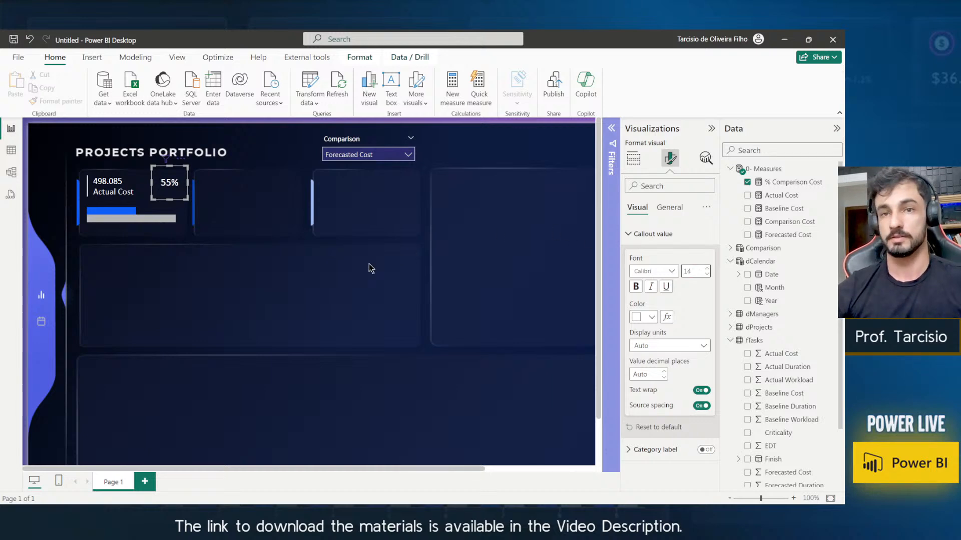
click(268, 293)
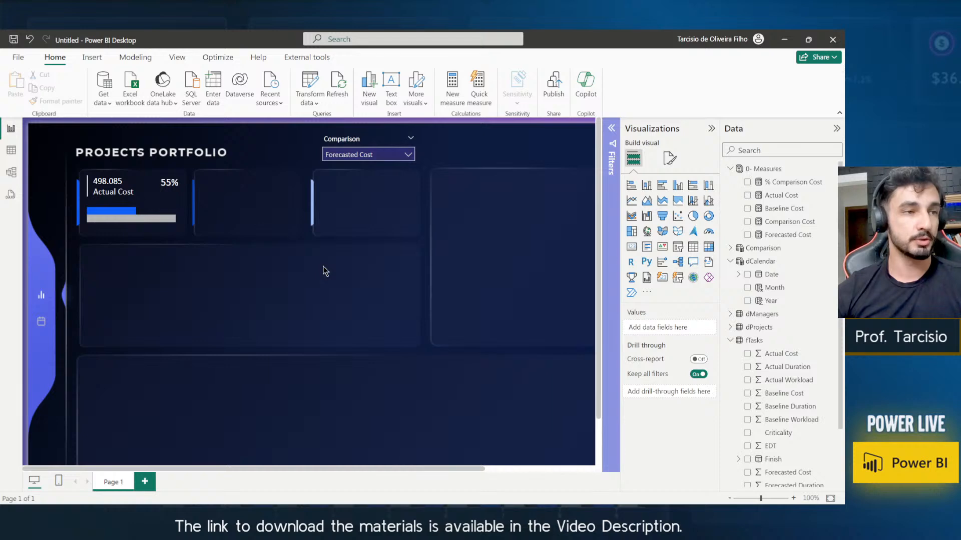
Switch to the reference dashboard in the browser and examine its Duration (days) and Workload (hours) cards.
key(alt+Tab)
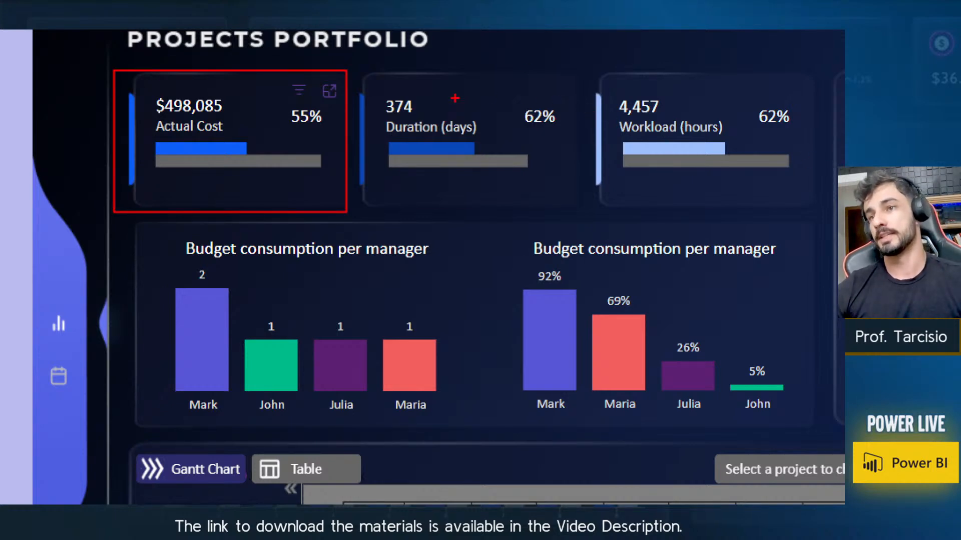
drag(612, 59, 632, 92)
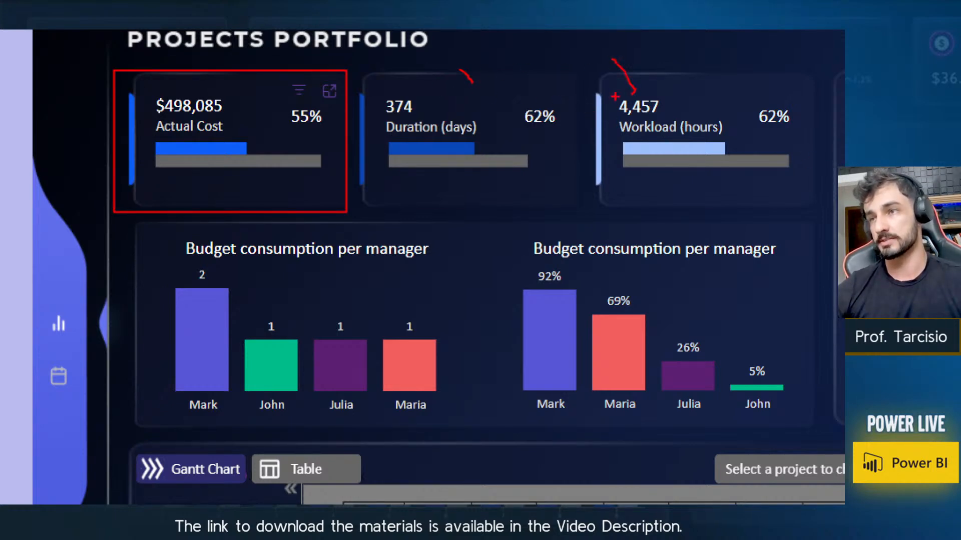
drag(485, 144, 512, 135)
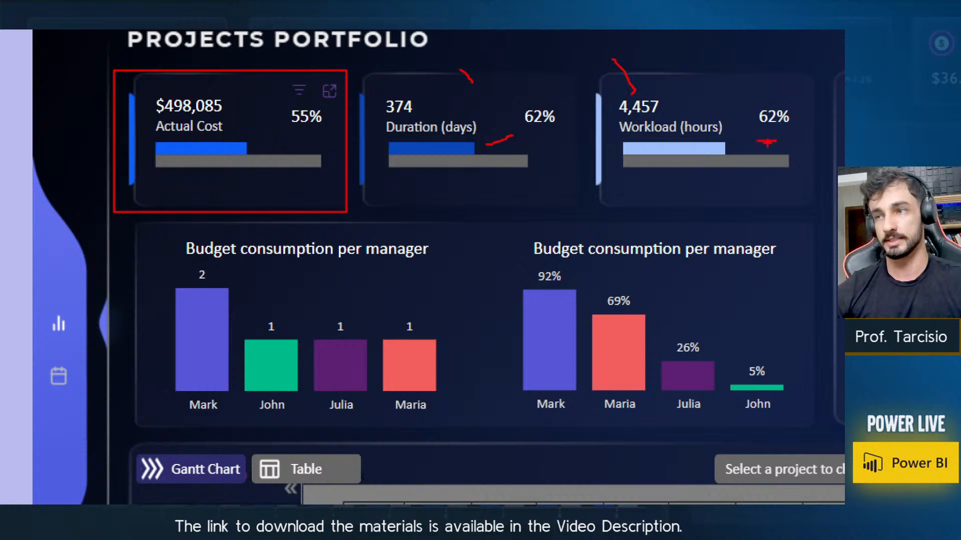
key(Escape)
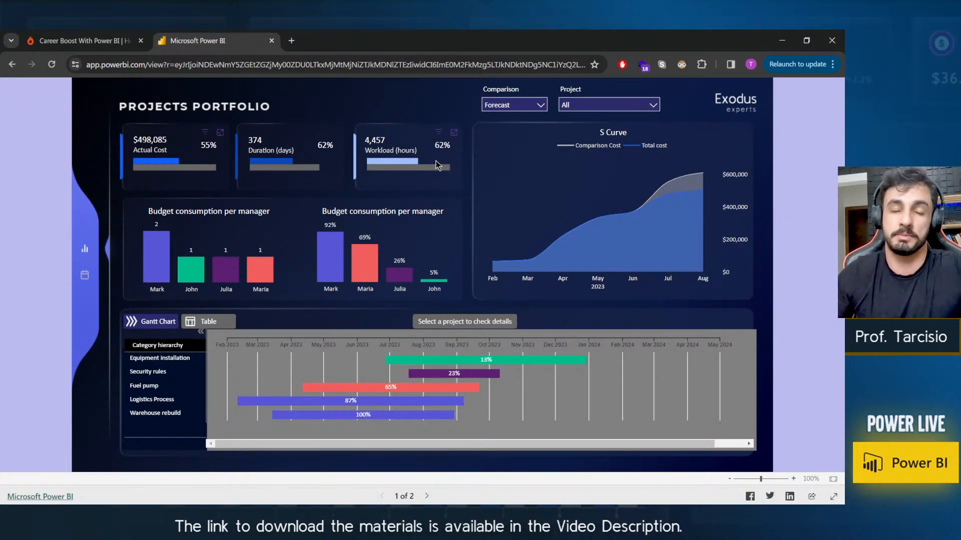
key(alt+Tab)
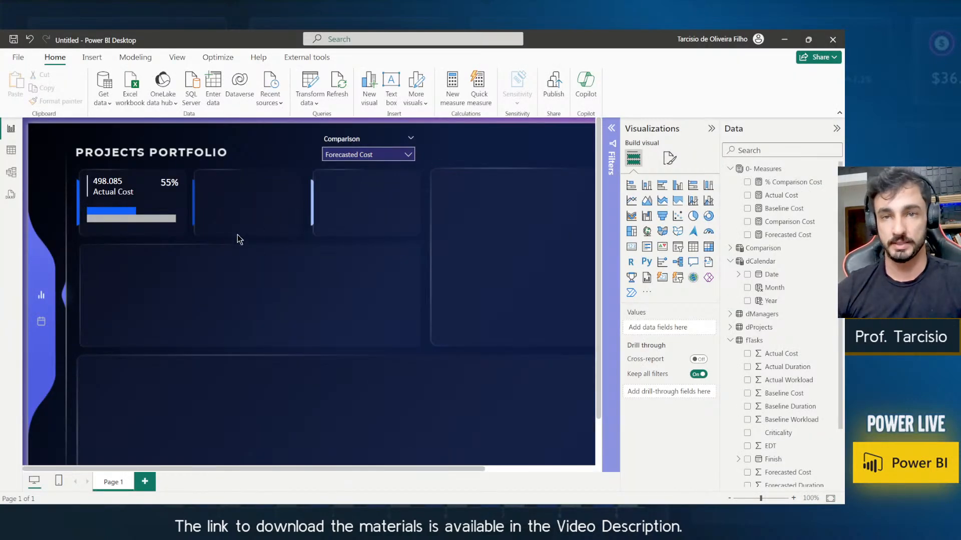
Move the percentage card in the first frame slightly down beside the Actual Cost value.
click(185, 195)
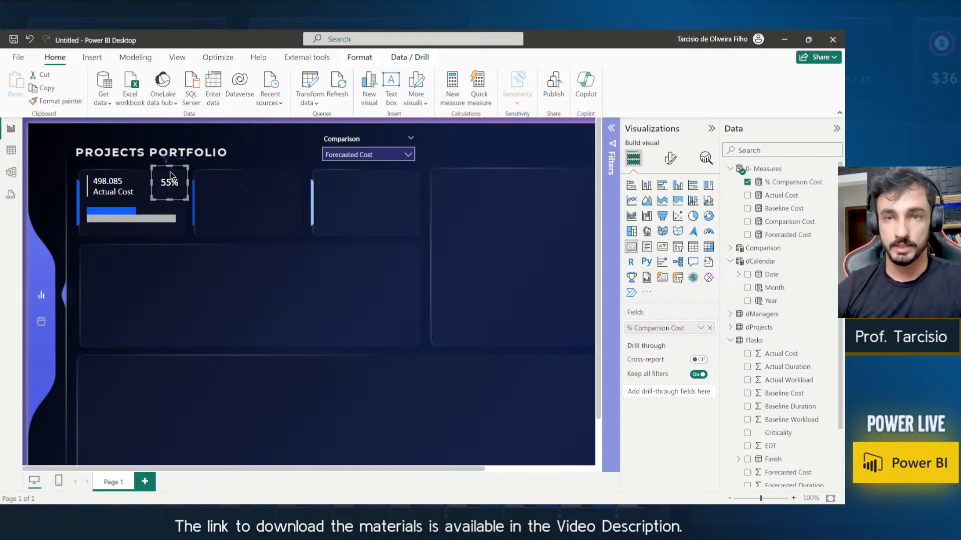
drag(171, 176, 167, 195)
click(209, 239)
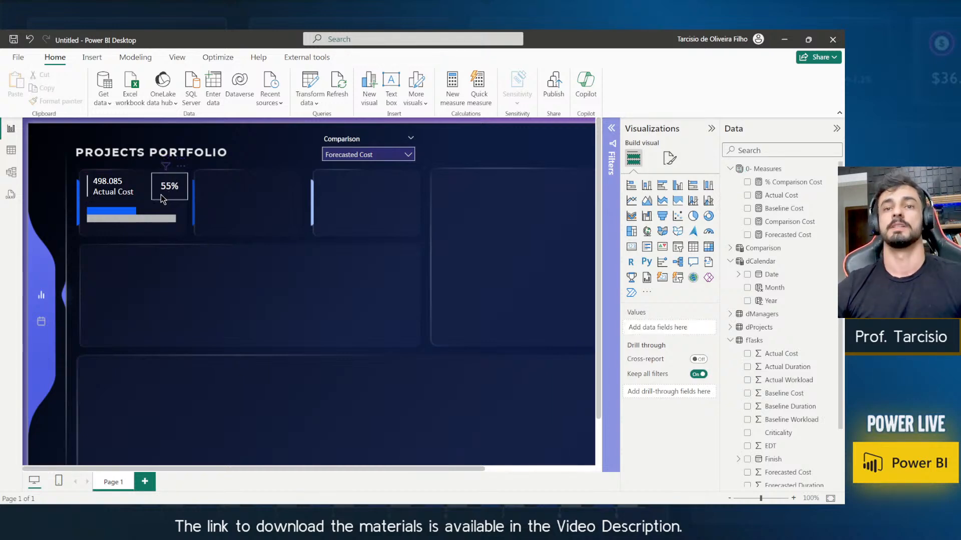
click(161, 194)
click(219, 256)
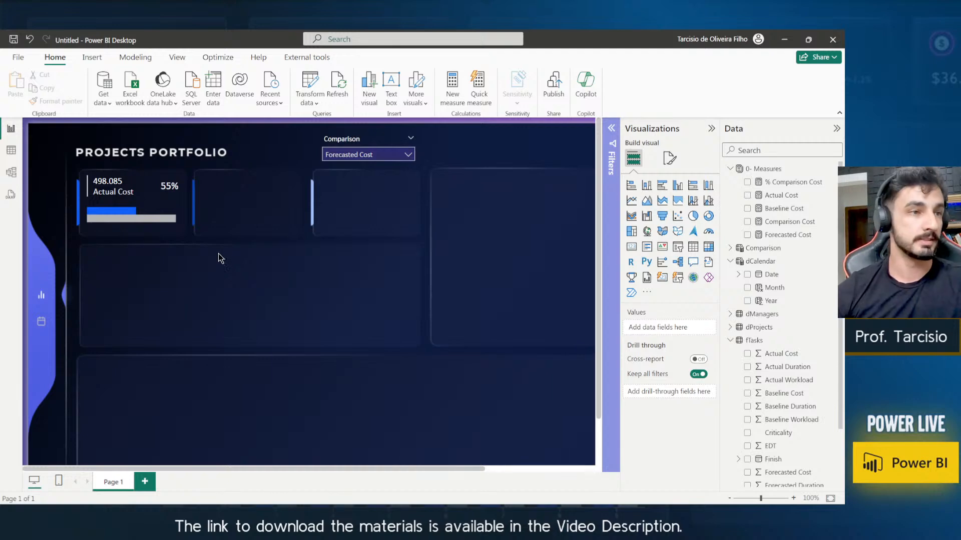
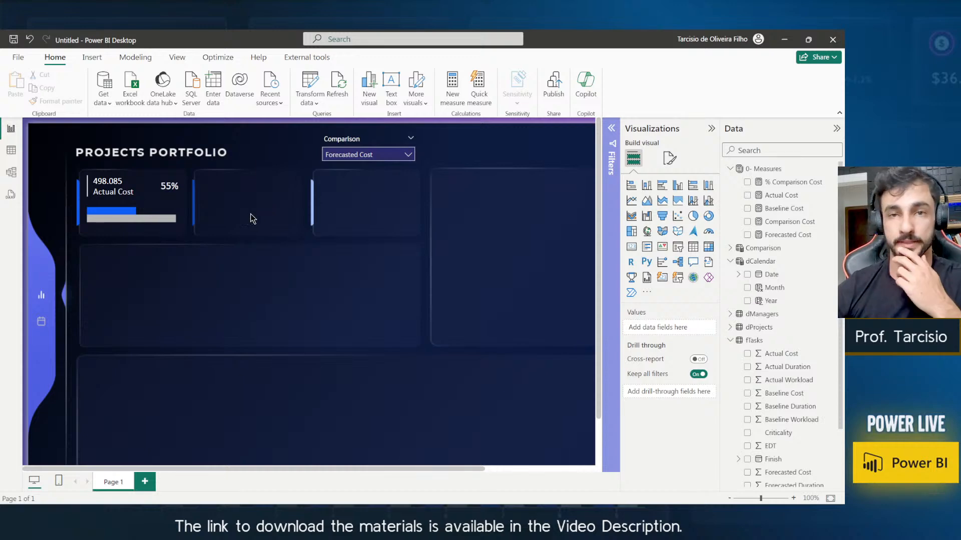
Group the Actual Cost card, its percentage card and the comparison bar chart in the first frame.
drag(234, 282, 41, 158)
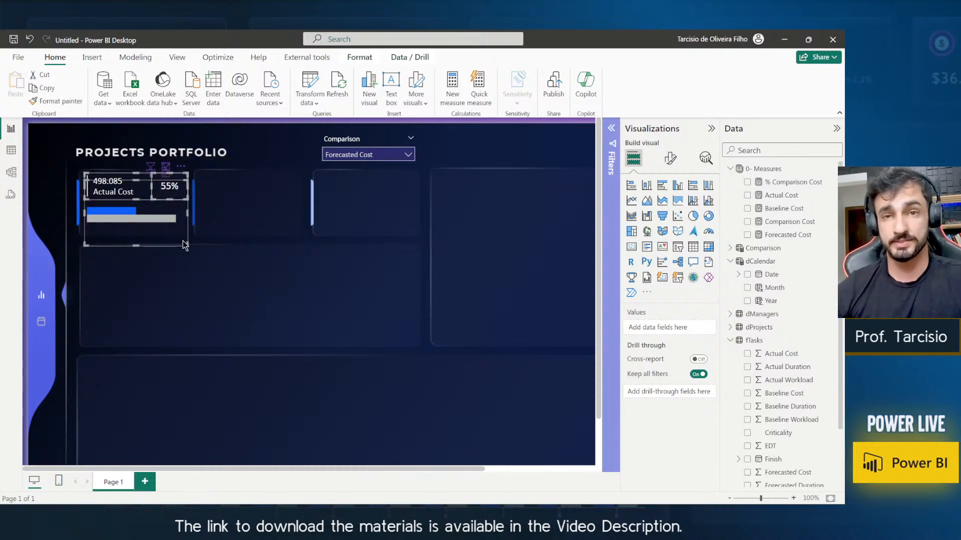
click(192, 255)
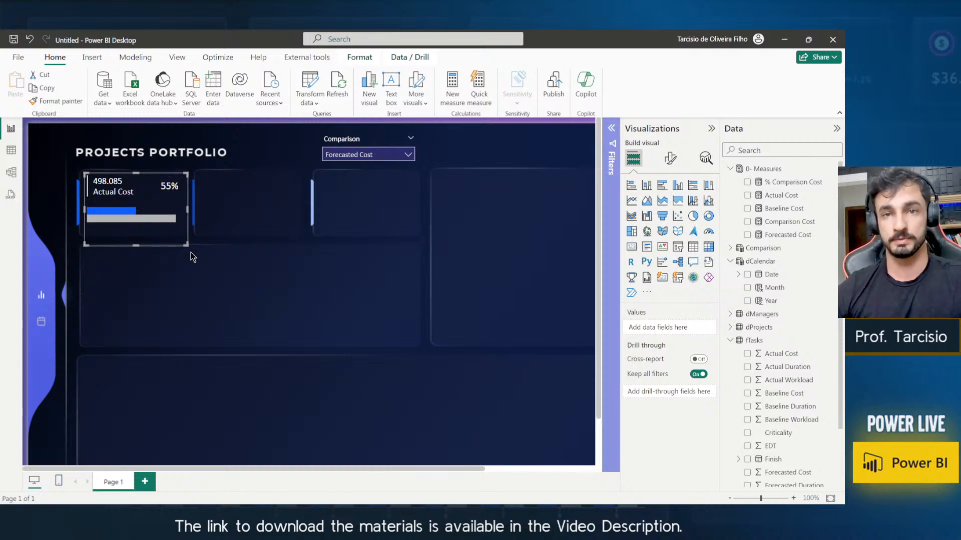
drag(235, 279, 55, 163)
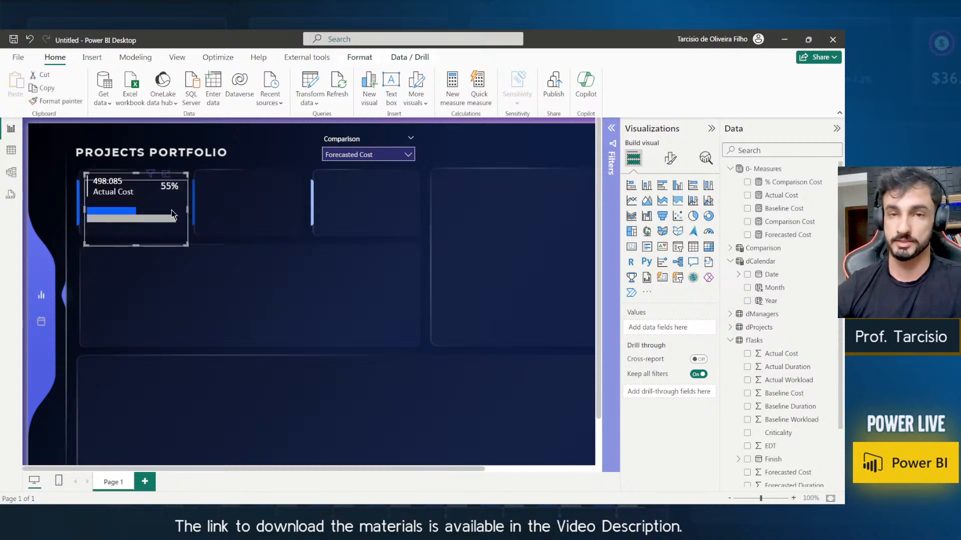
click(256, 296)
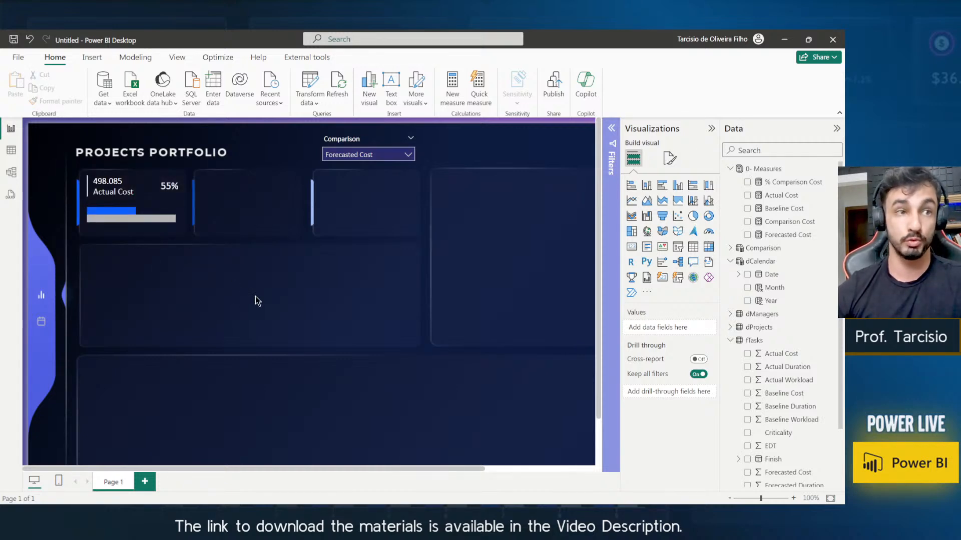
Duplicate the Actual Cost visual group twice and place the copies over the second and third card frames.
click(174, 240)
key(ctrl+c)
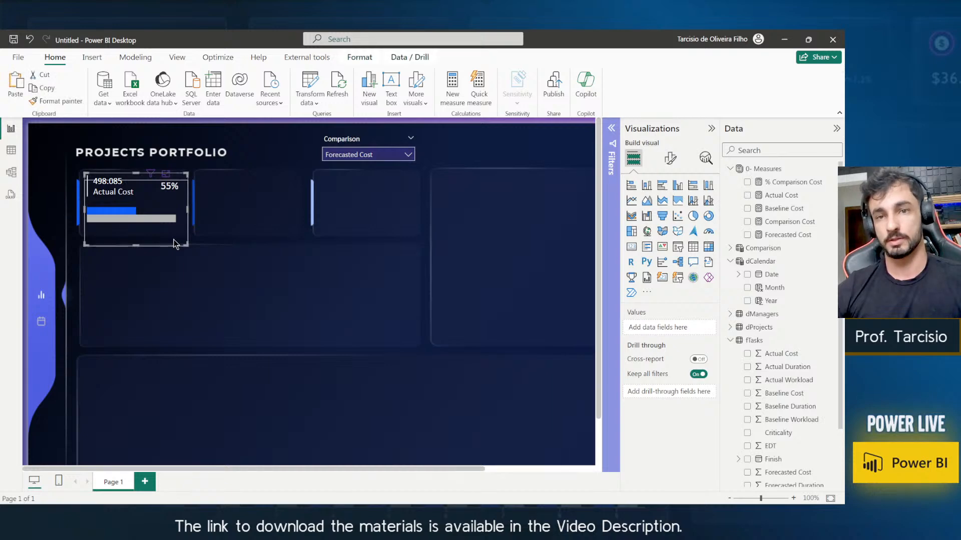
key(ctrl+v)
drag(174, 241, 286, 240)
click(285, 269)
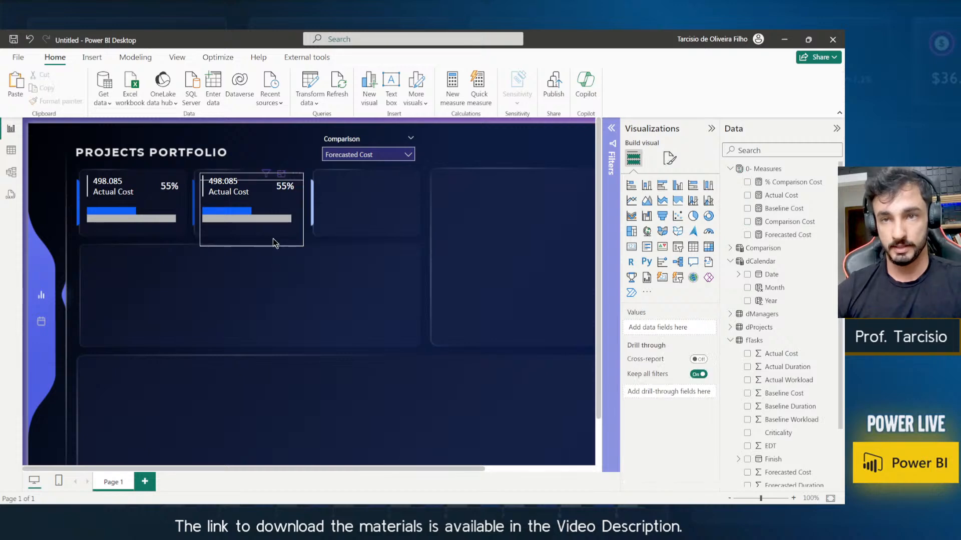
key(ctrl+v)
drag(181, 244, 391, 241)
click(358, 278)
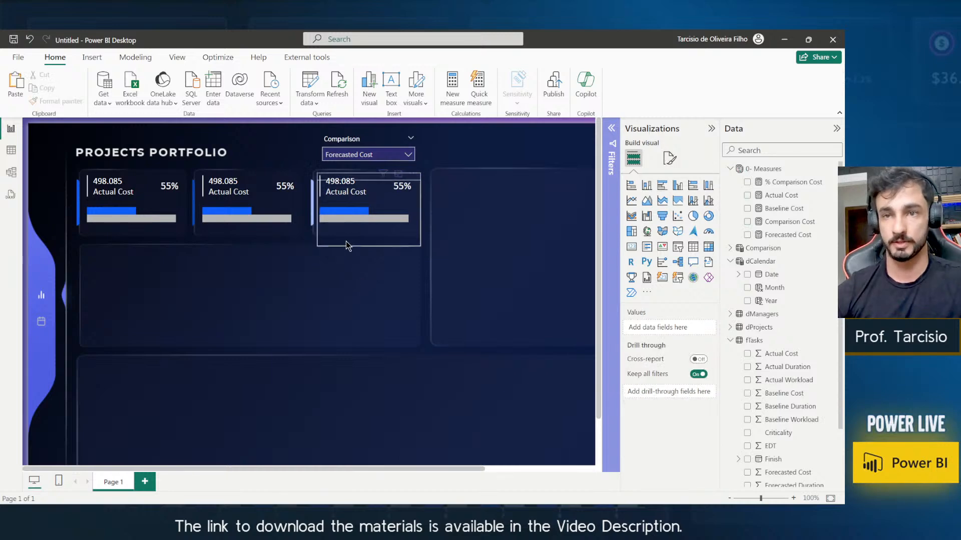
Select the three visual groups in the card frames and align their top edges.
click(208, 237)
ctrl+click(159, 244)
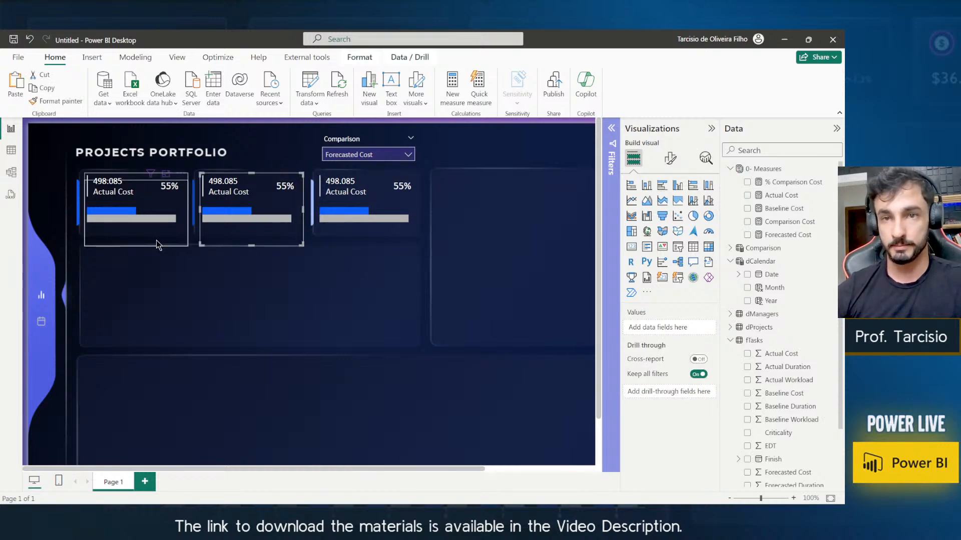
ctrl+click(337, 247)
click(359, 58)
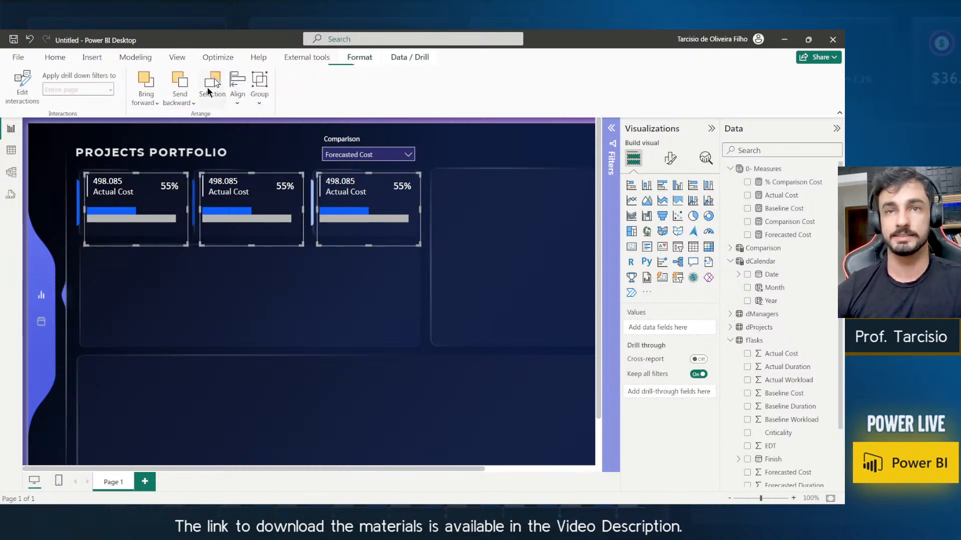
click(237, 87)
click(262, 178)
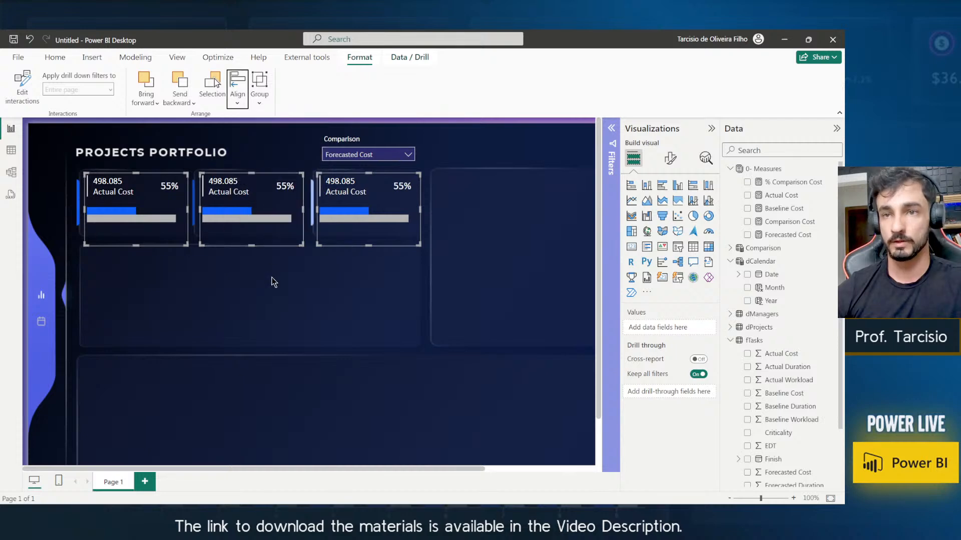
click(283, 302)
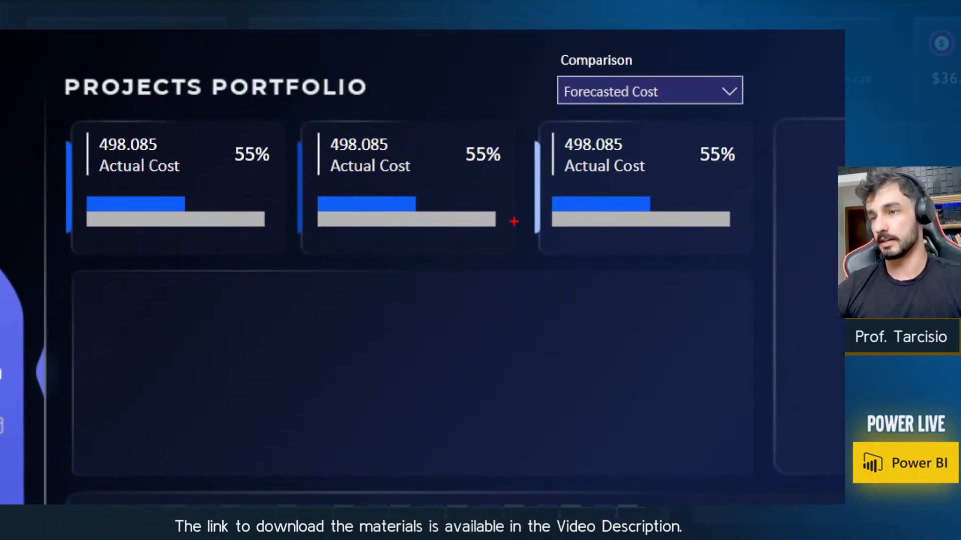
drag(66, 122, 753, 122)
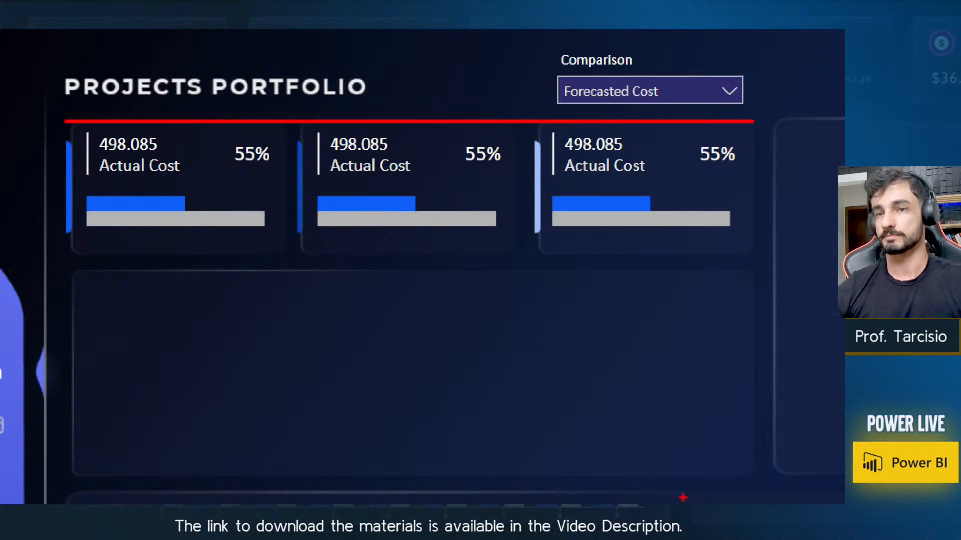
key(Escape)
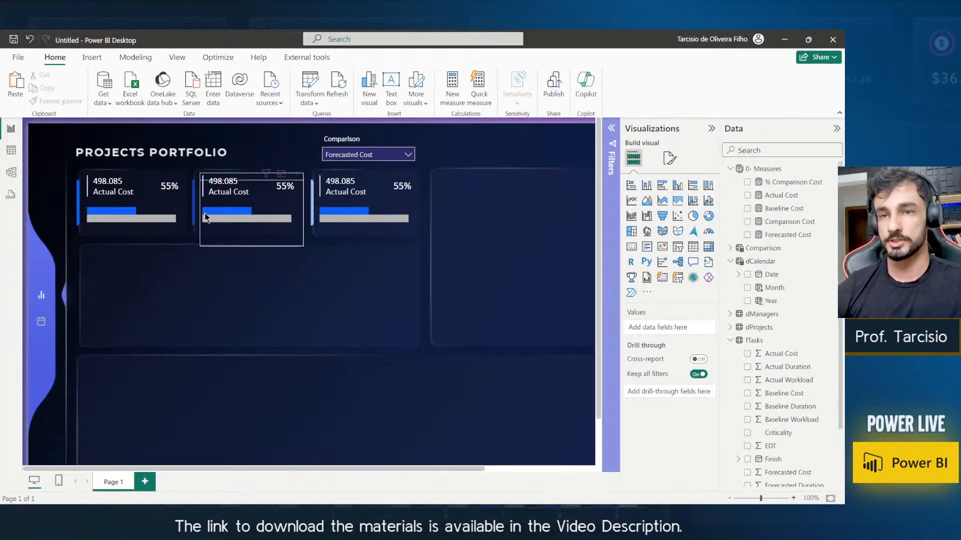
Ungroup the copied visuals in the second and third card frames.
click(249, 244)
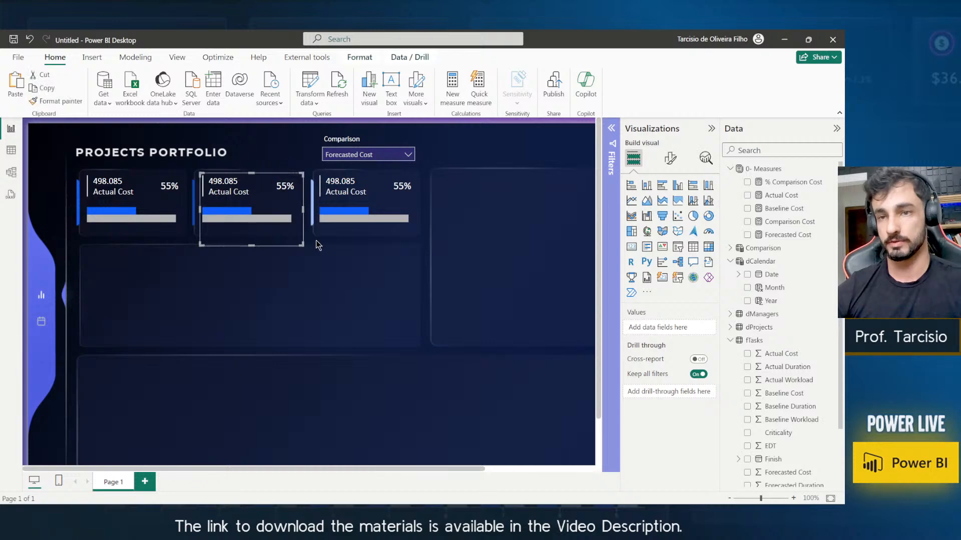
click(269, 251)
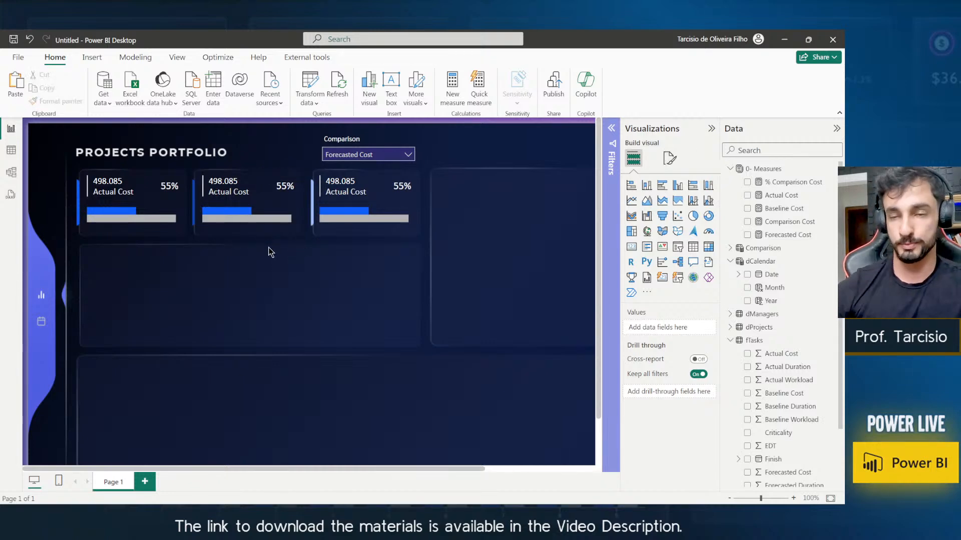
click(351, 242)
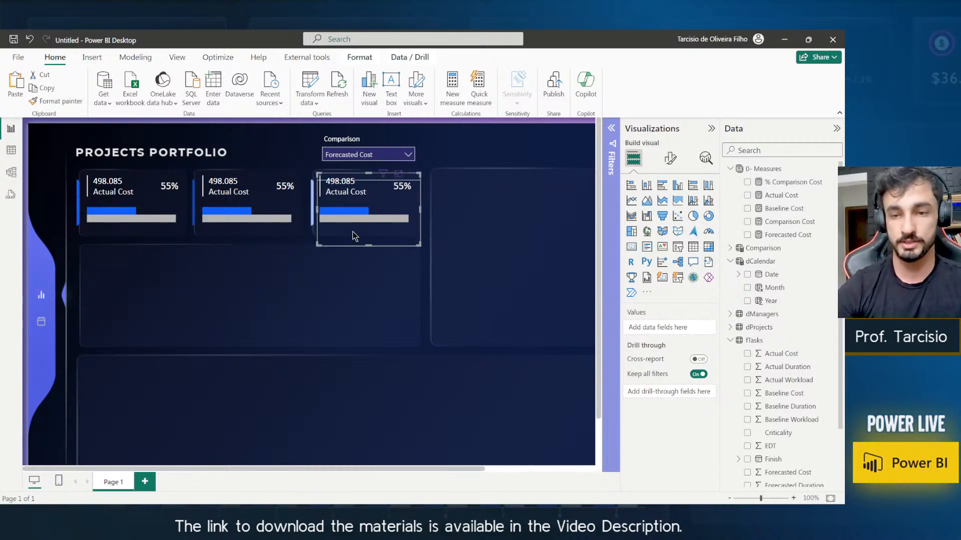
click(304, 264)
click(272, 243)
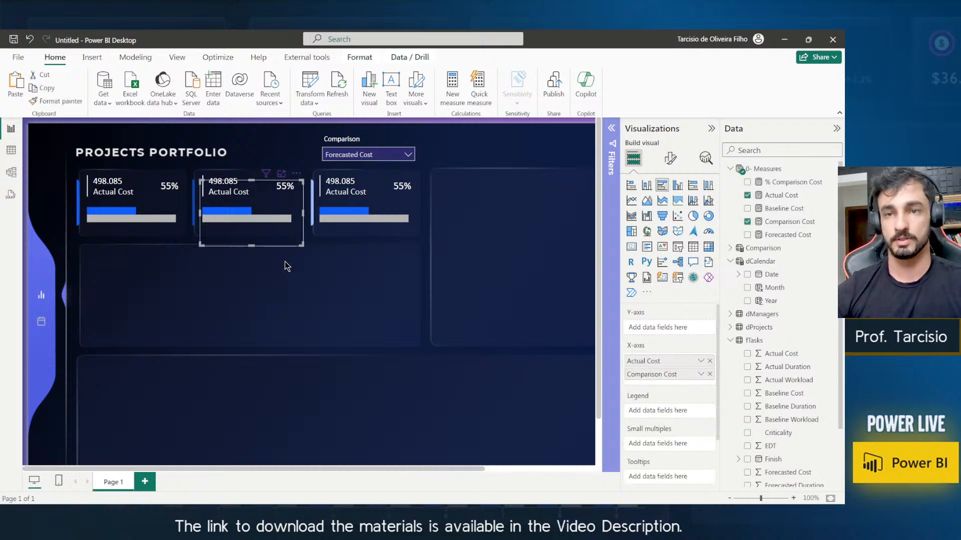
click(298, 279)
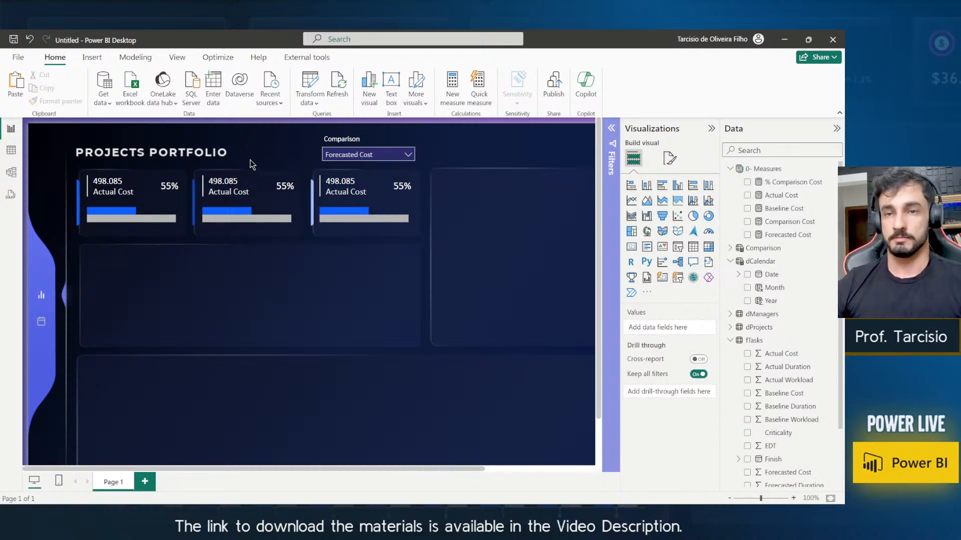
Create an Actual Workload measure from a copy of the Actual Cost formula, defined as SUM(fTasks[Actual Workload]).
click(235, 182)
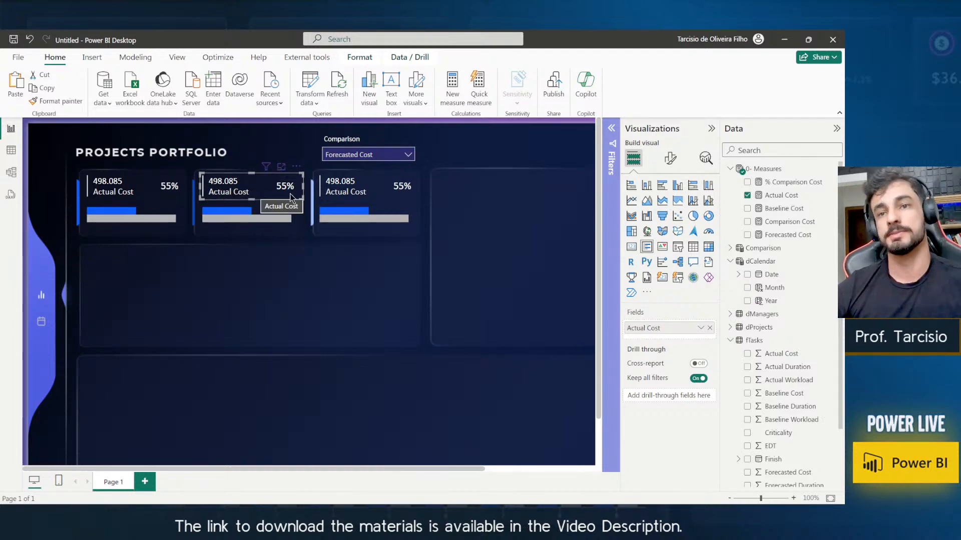
click(777, 200)
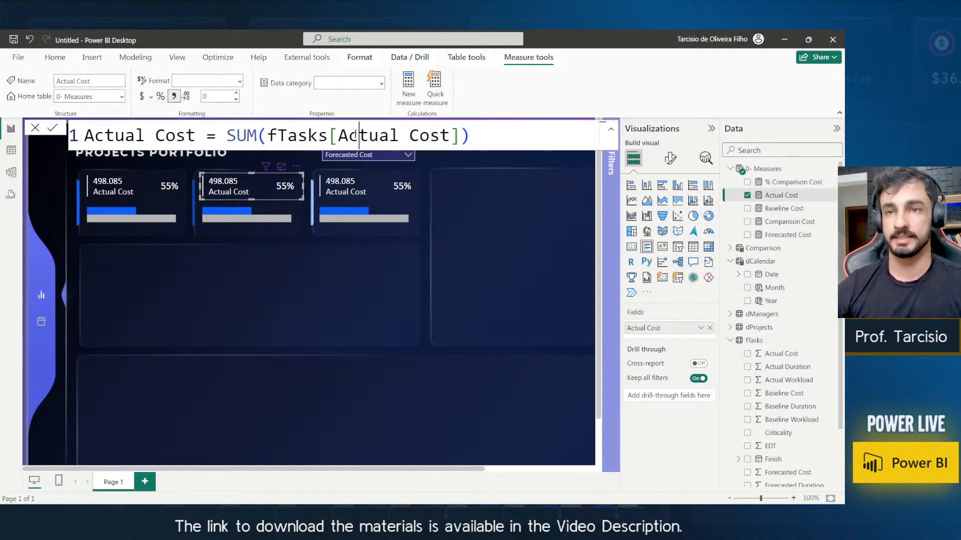
triple_click(355, 135)
right_click(775, 194)
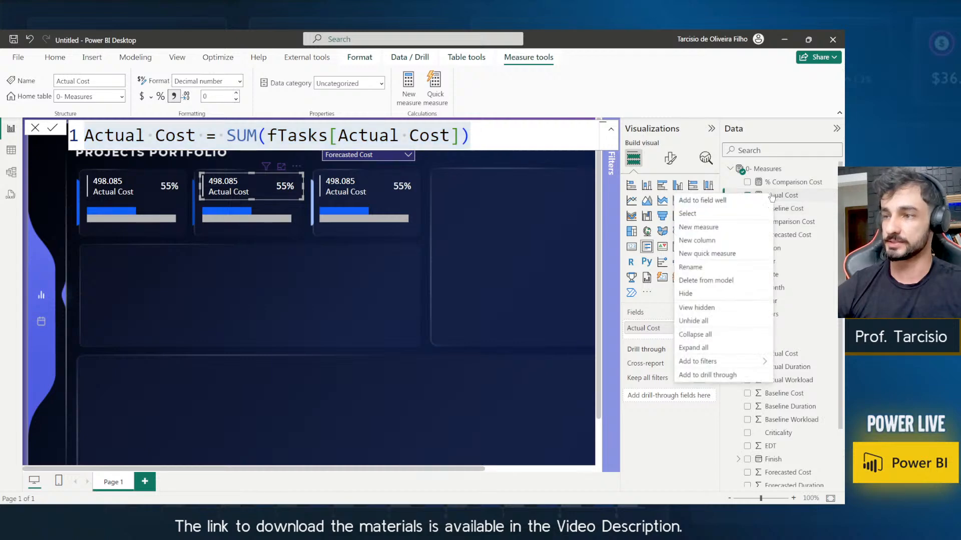
click(736, 224)
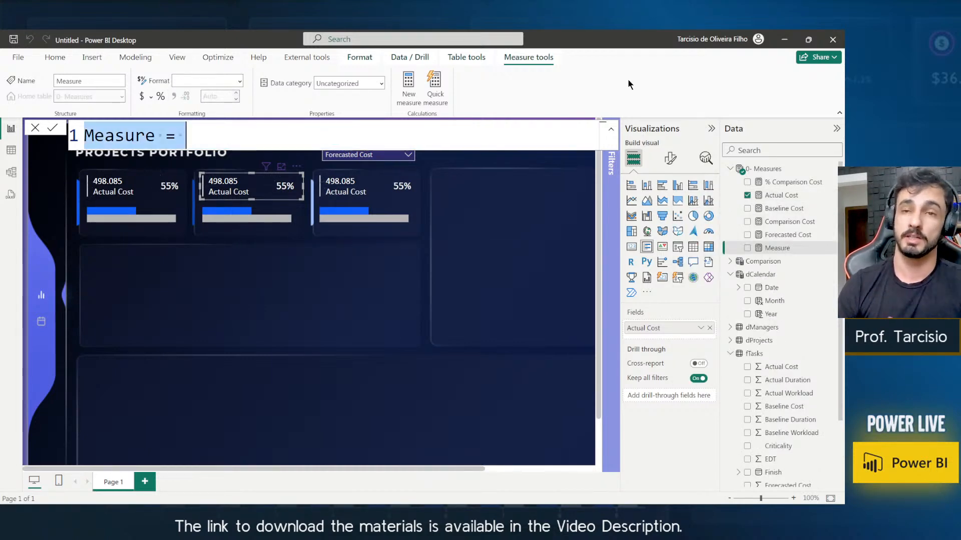
key(ctrl+v)
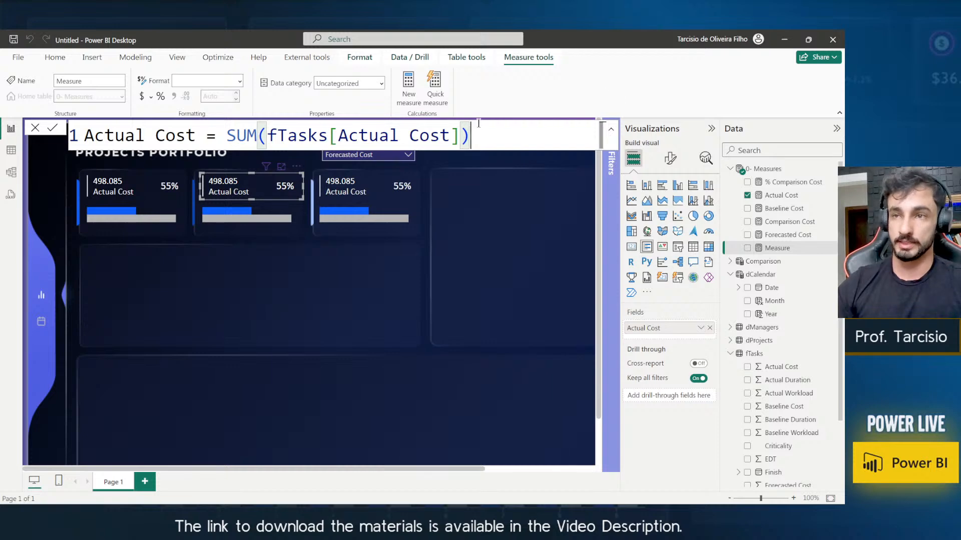
double_click(437, 134)
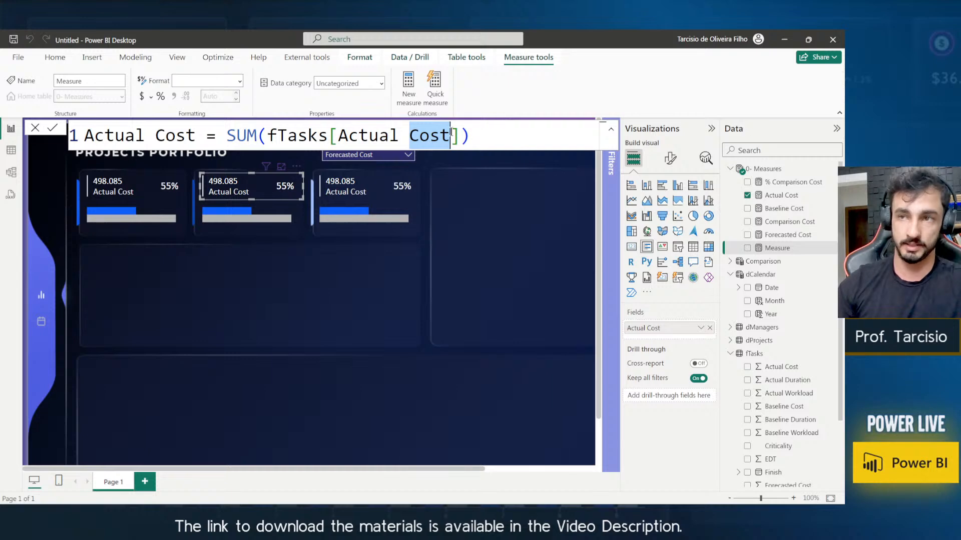
key(ctrl+d)
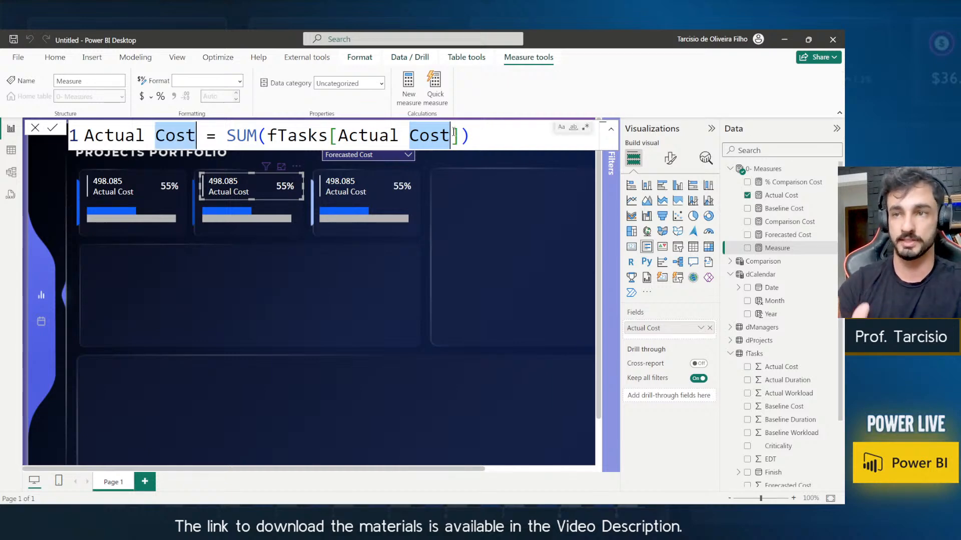
text(Workload)
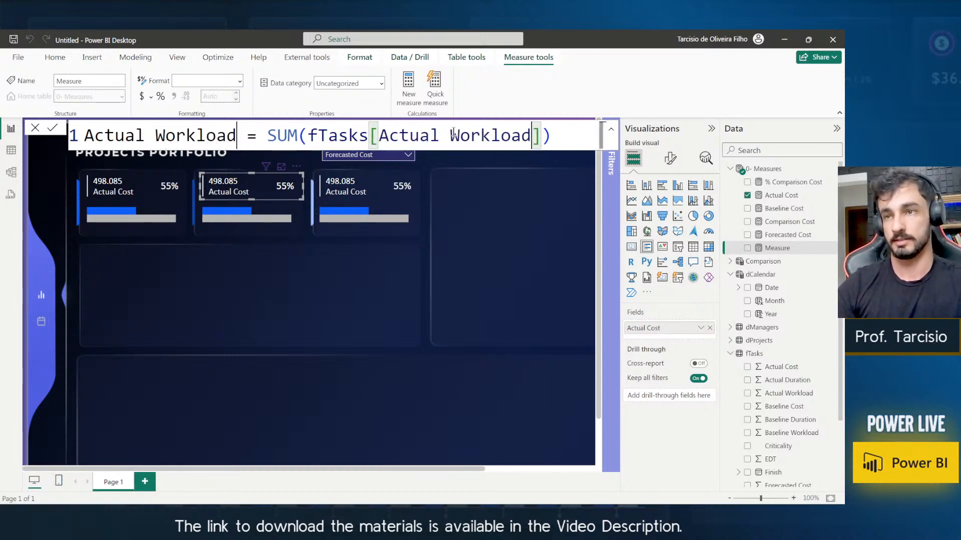
key(Return)
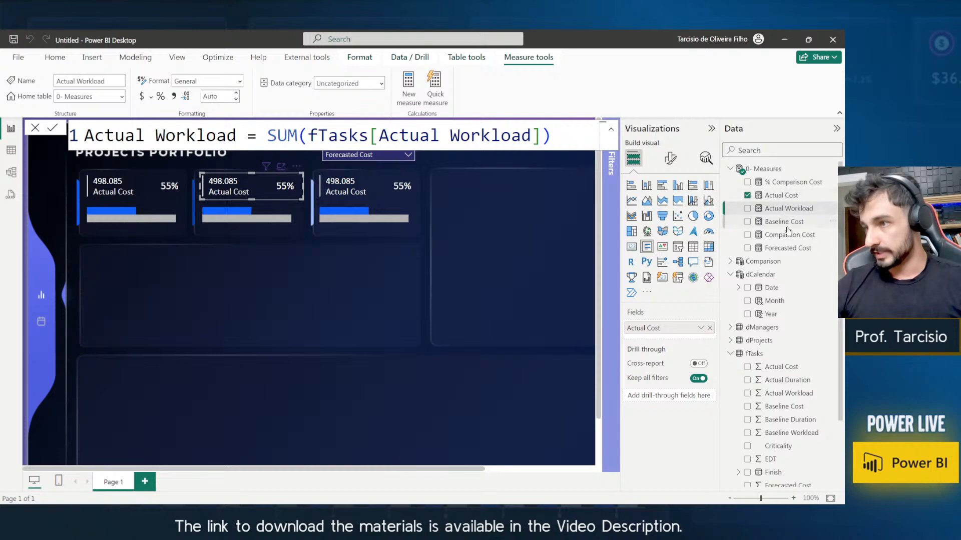
Create a Forecasted Workload measure from a copy of the Forecasted Cost formula, defined as SUM(fTasks[Forecasted Workload]).
click(786, 237)
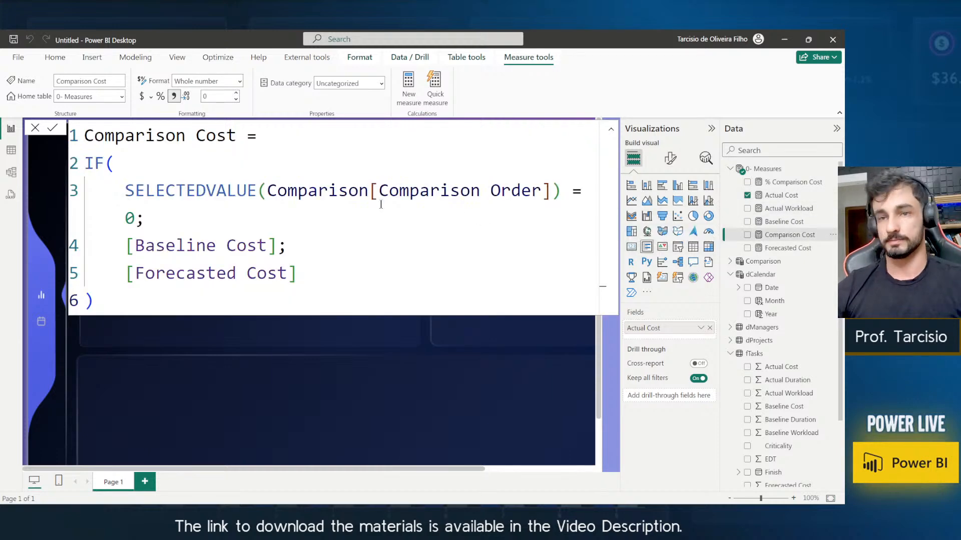
drag(146, 245, 265, 231)
drag(155, 275, 256, 260)
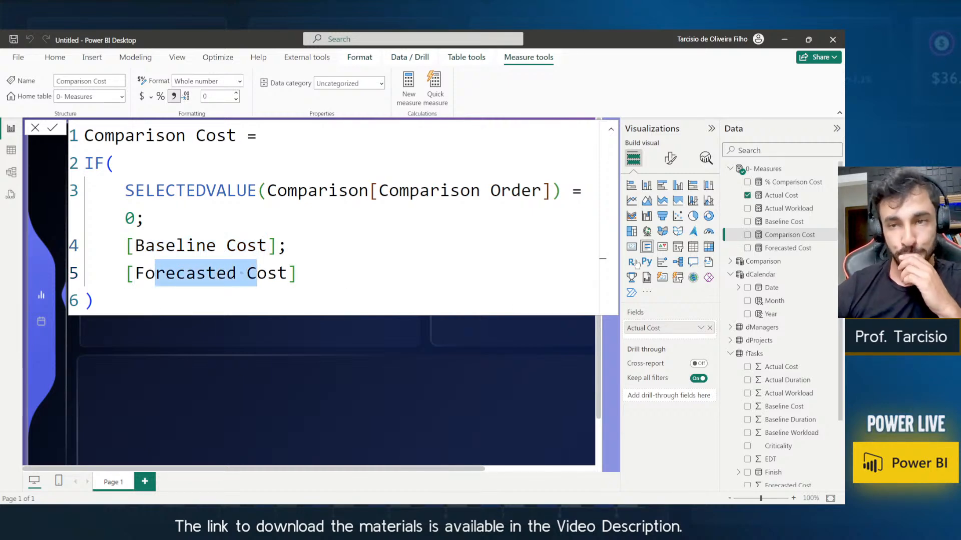
click(768, 250)
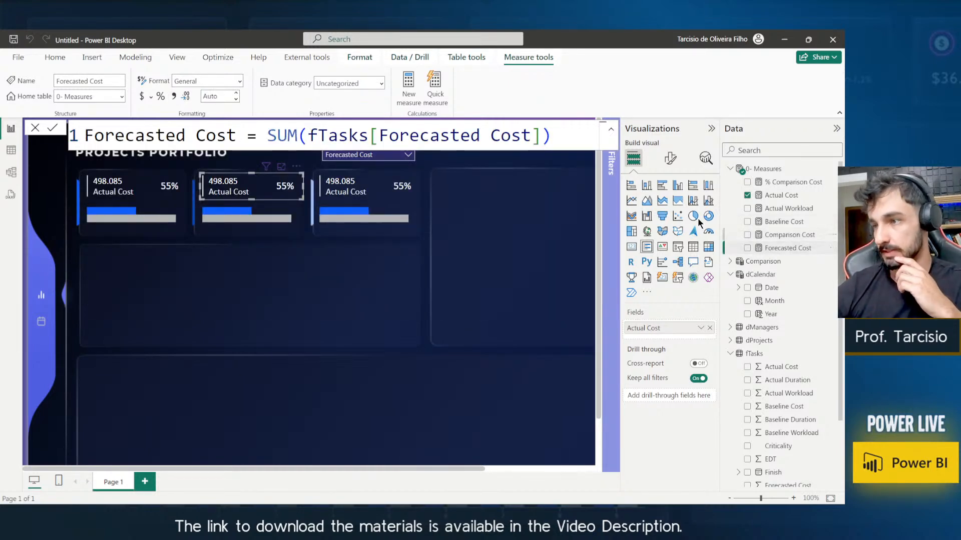
key(ctrl+a)
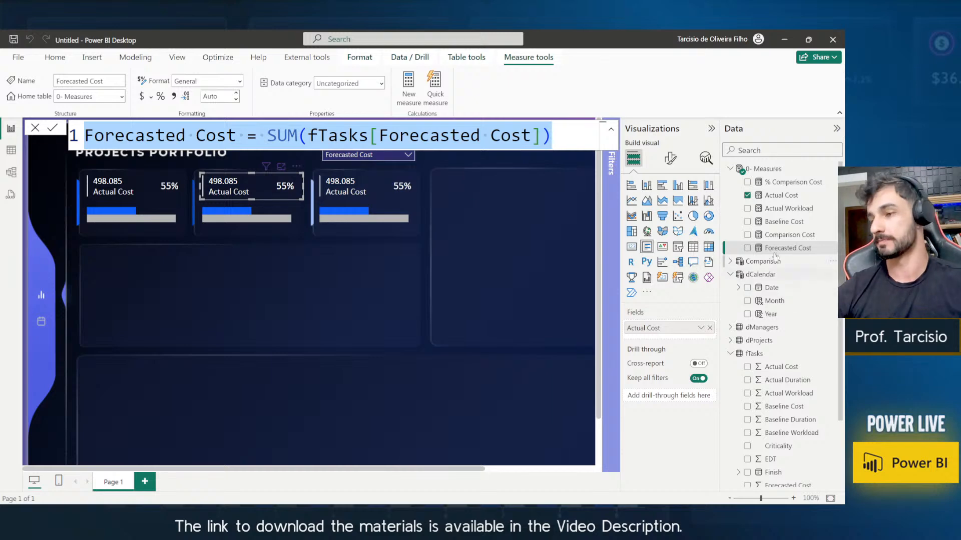
right_click(791, 248)
click(746, 278)
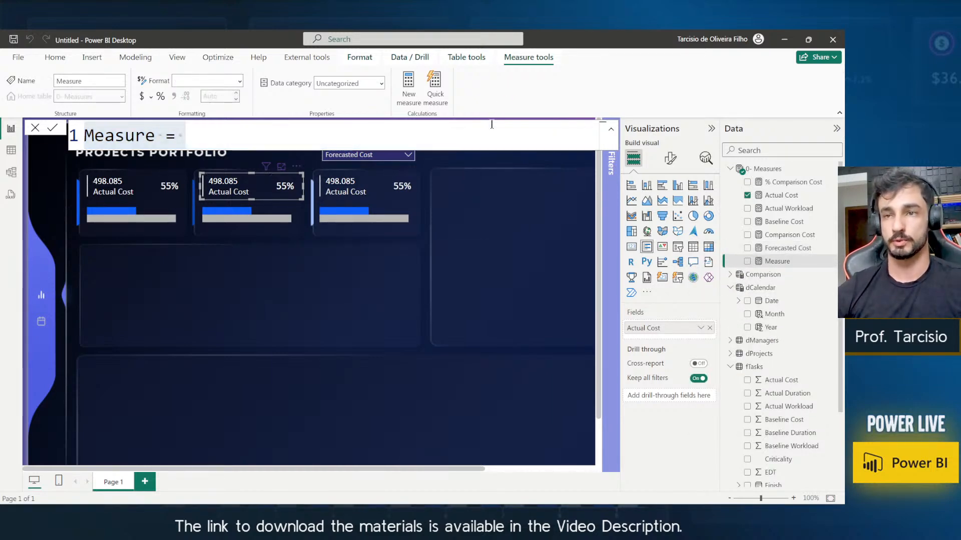
key(ctrl+a)
key(ctrl+v)
double_click(212, 134)
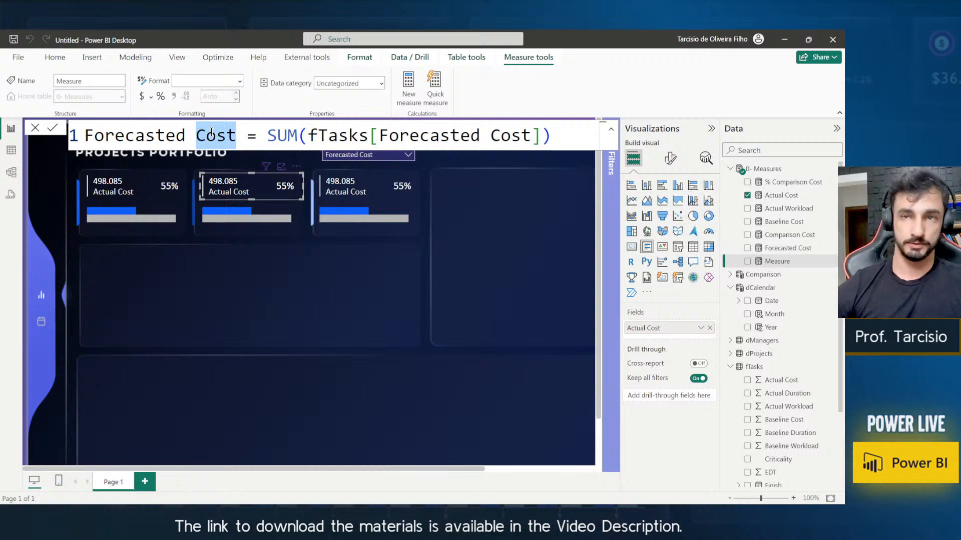
key(ctrl+d)
text(Workload)
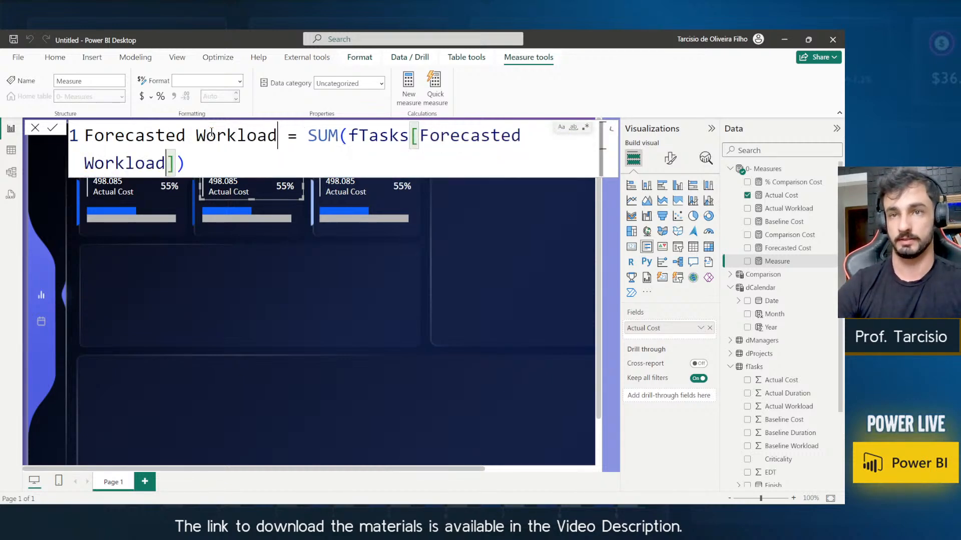
key(Return)
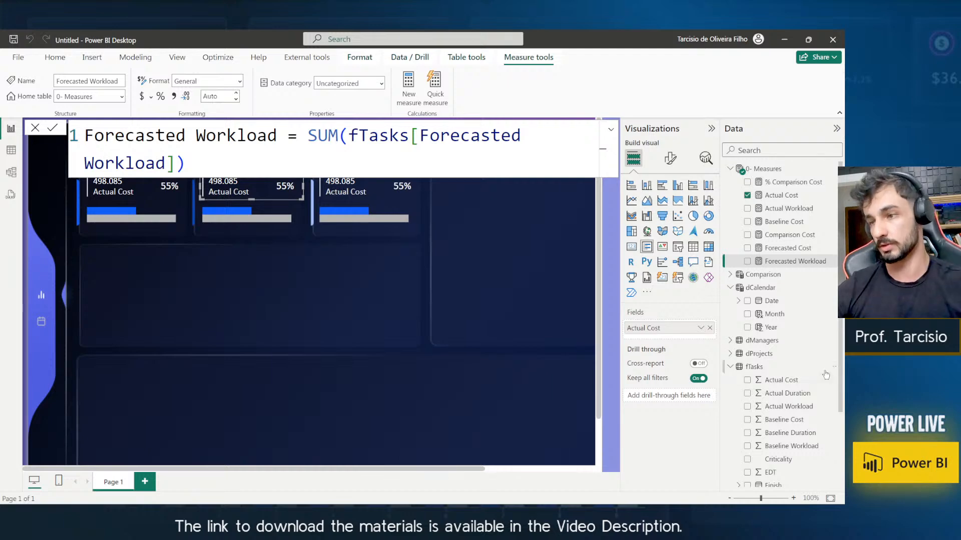
Create a Baseline Workload measure from a copy of the Baseline Cost formula, defined as SUM(fTasks[Baseline Cost]).
click(787, 235)
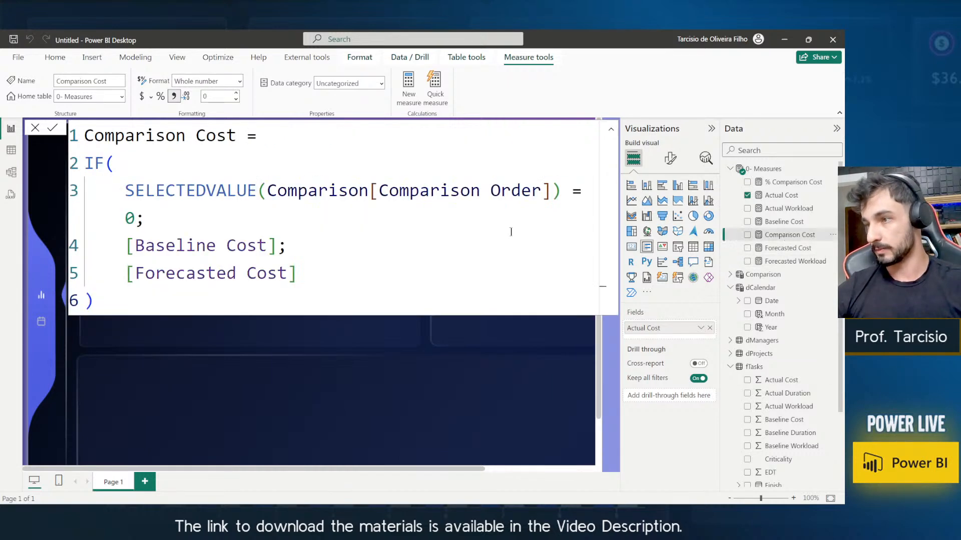
click(785, 222)
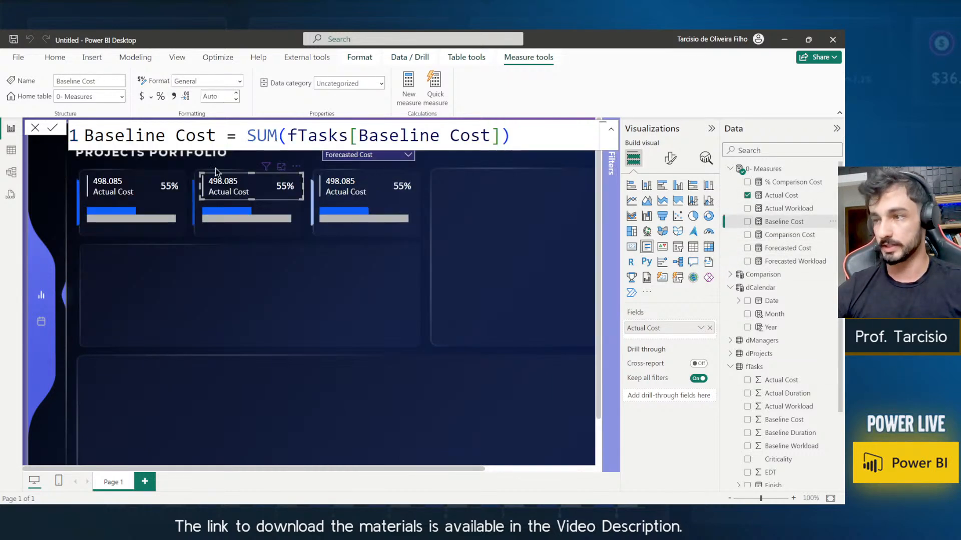
right_click(783, 223)
click(752, 244)
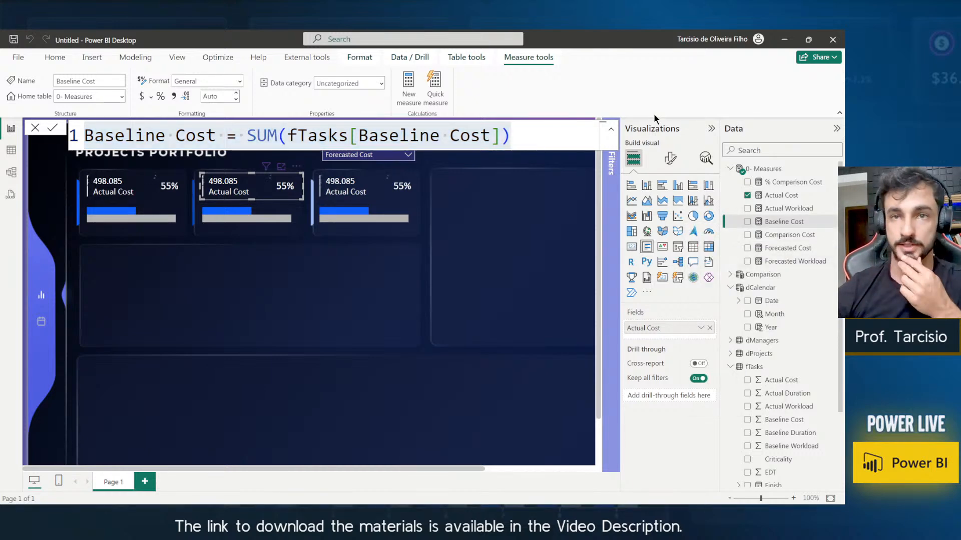
key(ctrl+v)
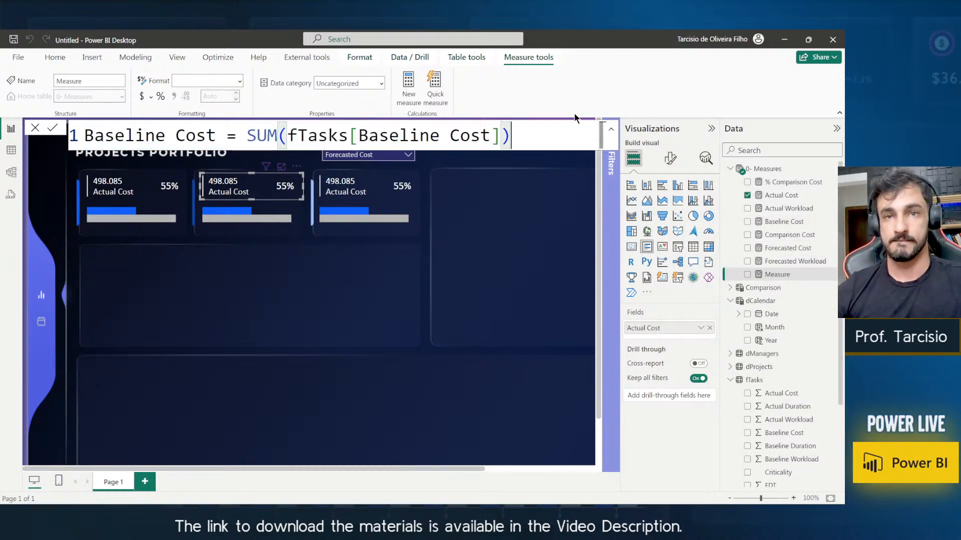
double_click(204, 136)
text(line W)
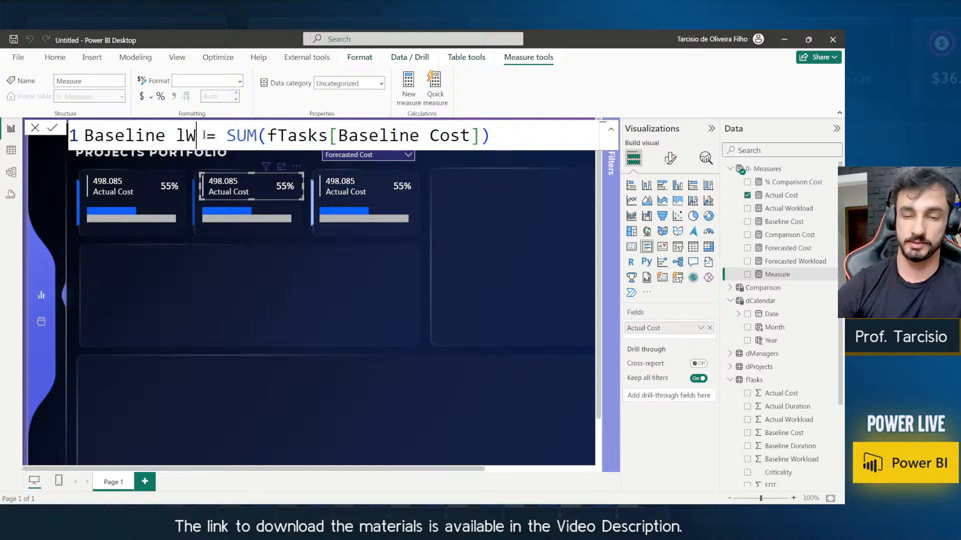
text(orkloa)
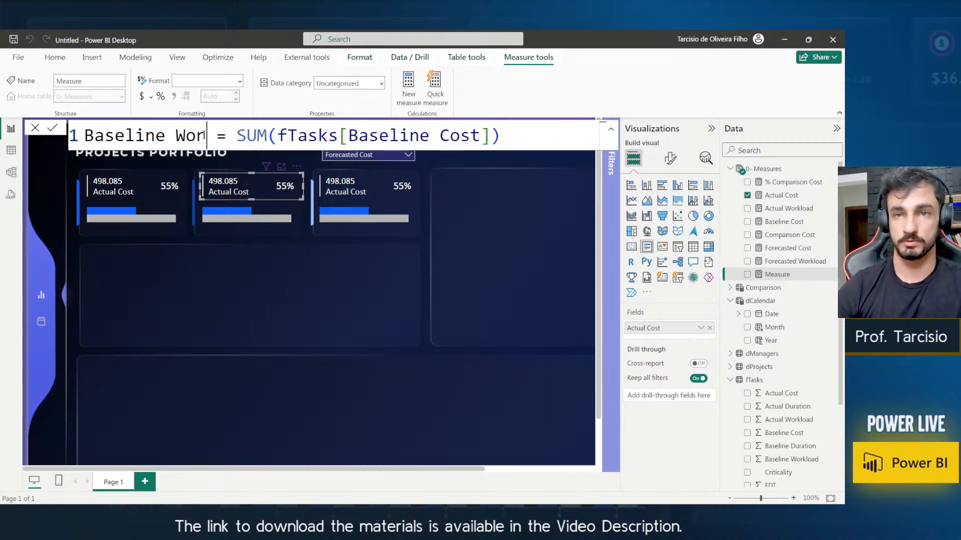
text(d)
key(Return)
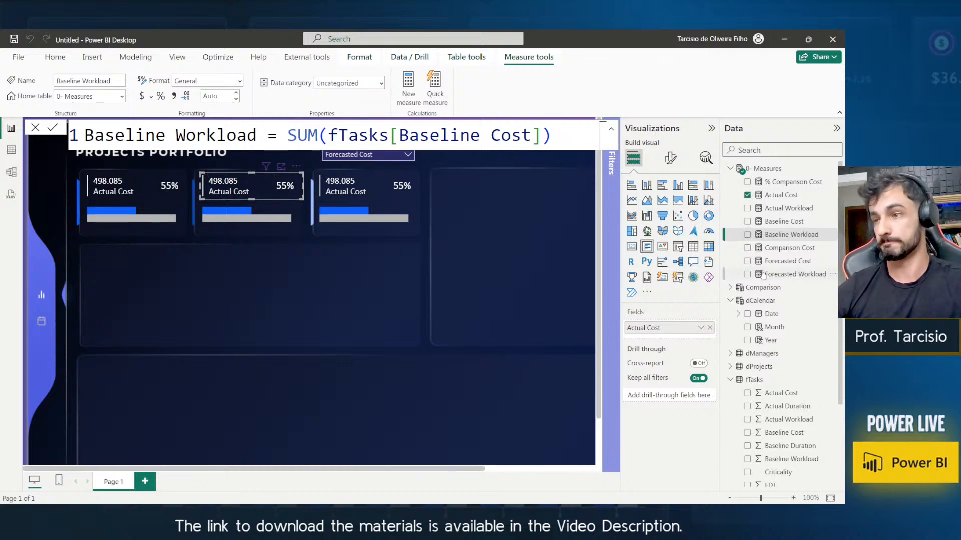
Create a Baseline Duration measure from the copied baseline formula, defined as SUM(fTasks[Baseline Duration]).
right_click(783, 240)
click(750, 275)
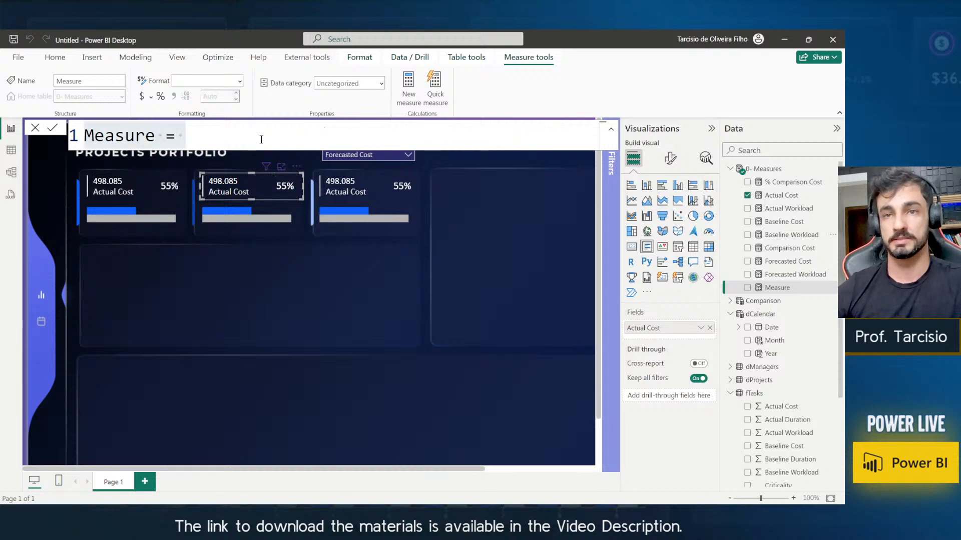
key(ctrl+v)
double_click(196, 135)
key(ctrl+shift+l)
text(D)
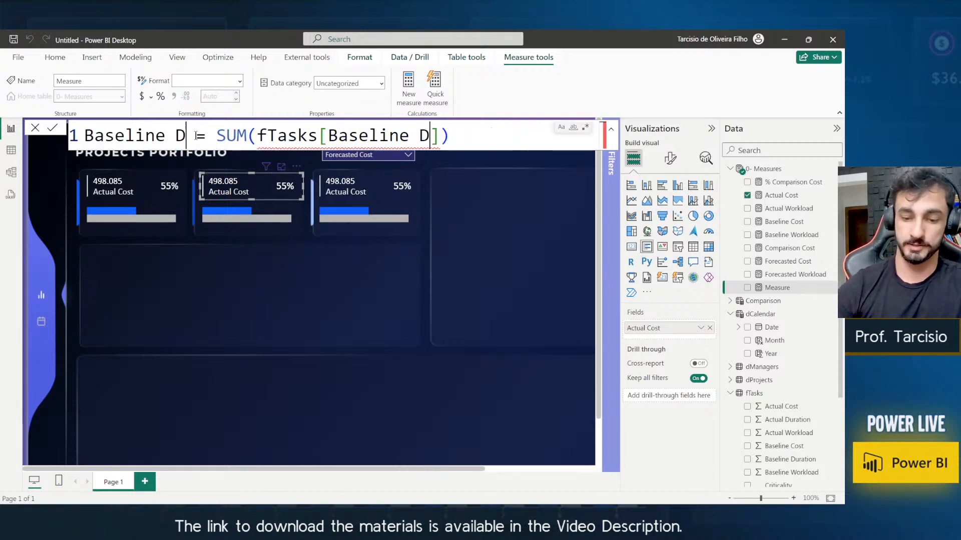
text(uration)
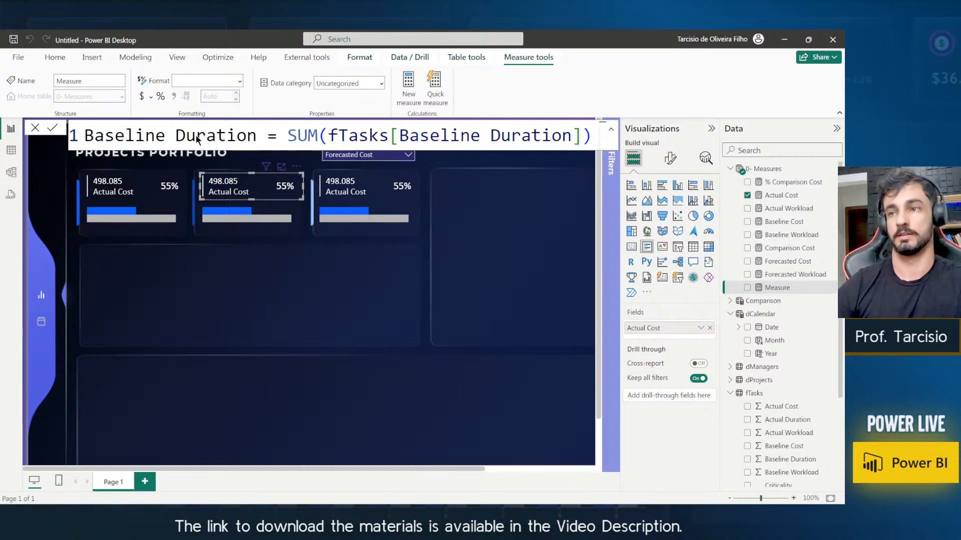
key(Return)
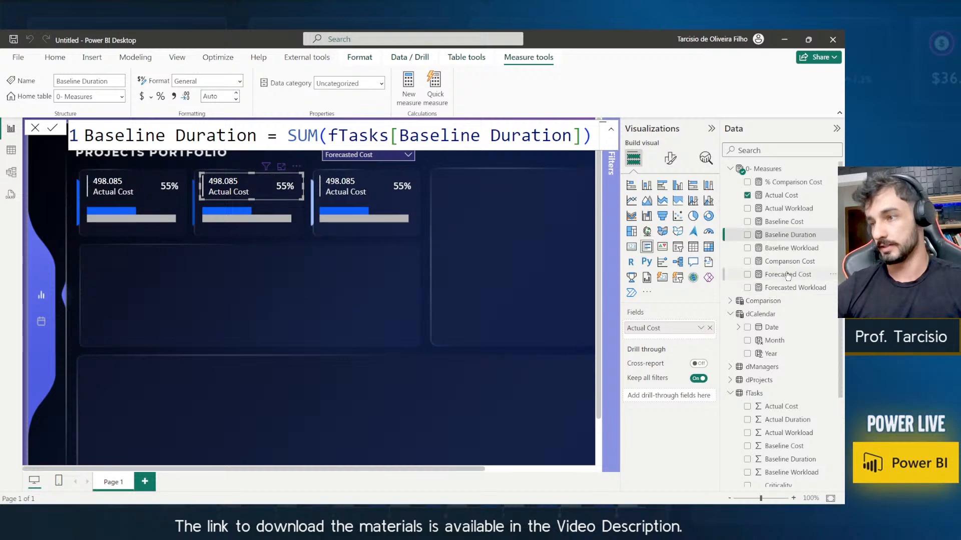
Open the Forecasted Workload measure and copy its whole formula.
click(795, 288)
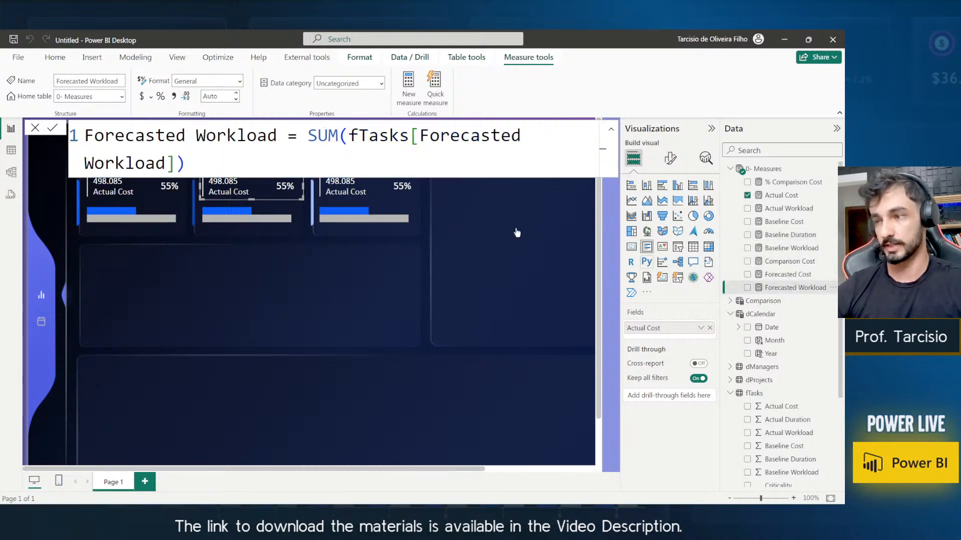
key(ctrl+a)
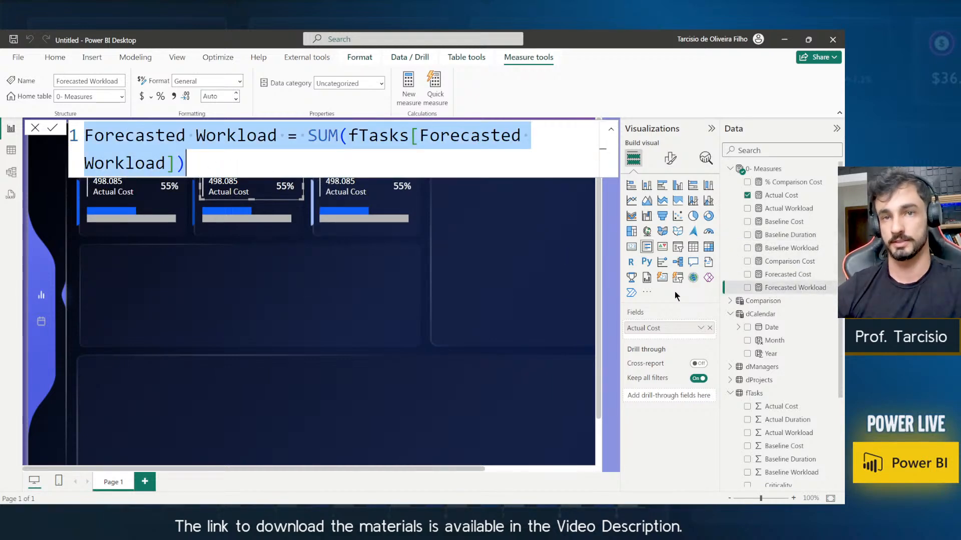
right_click(775, 288)
click(743, 326)
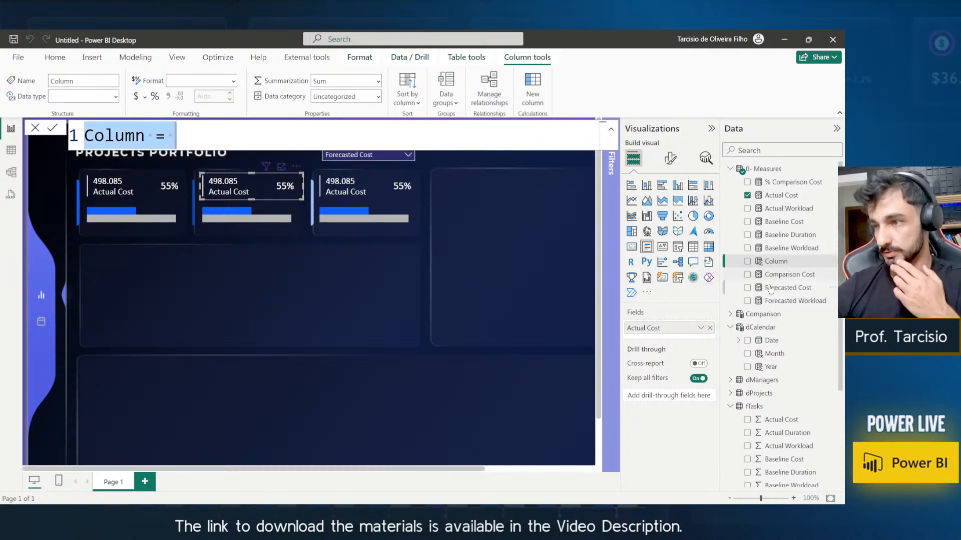
key(Escape)
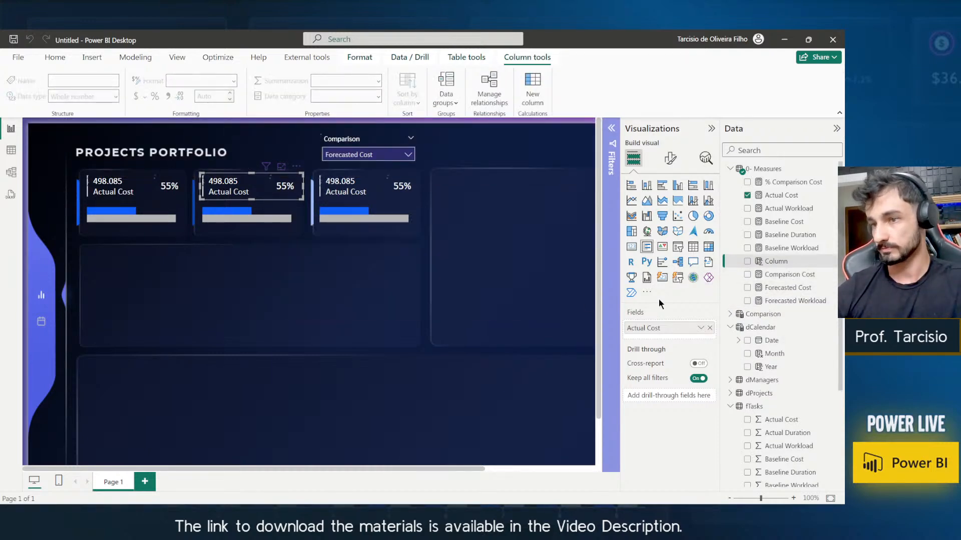
Create a Forecasted Duration measure from the copied Forecasted Workload formula, defined as SUM(fTasks[Forecasted Duration]).
right_click(774, 247)
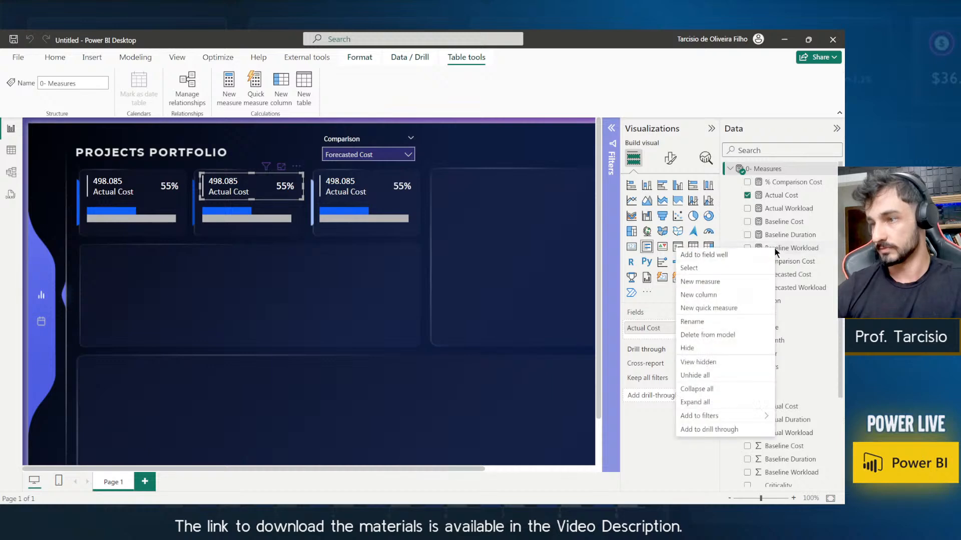
click(741, 282)
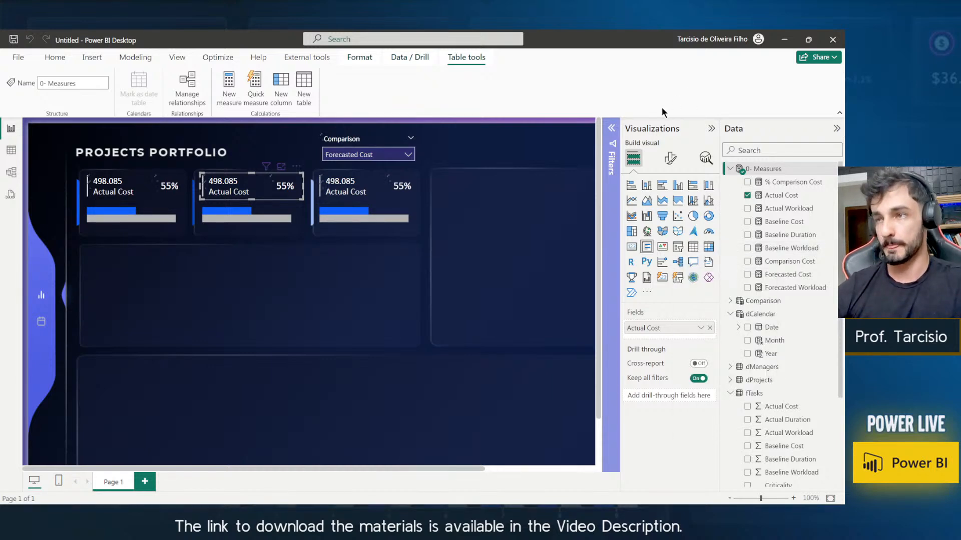
key(ctrl+a)
key(ctrl+v)
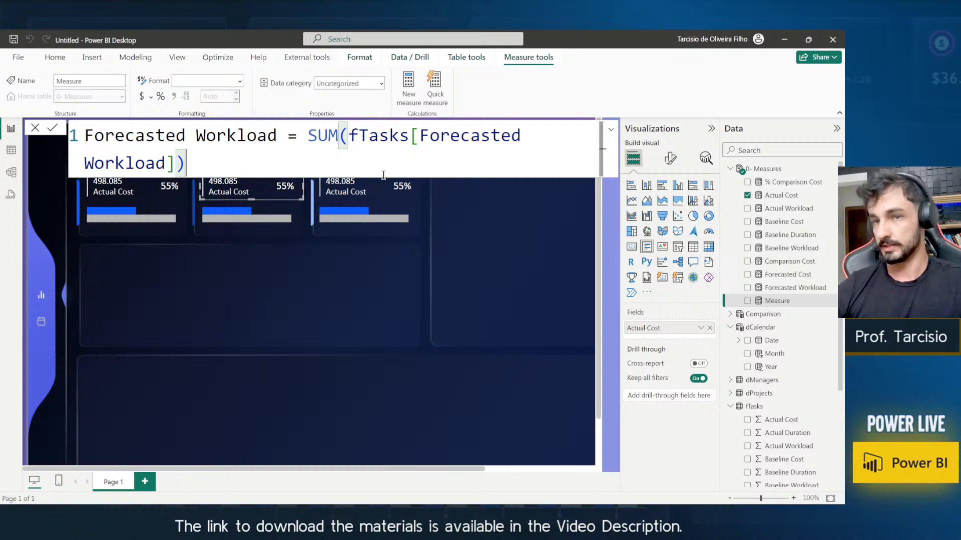
double_click(215, 135)
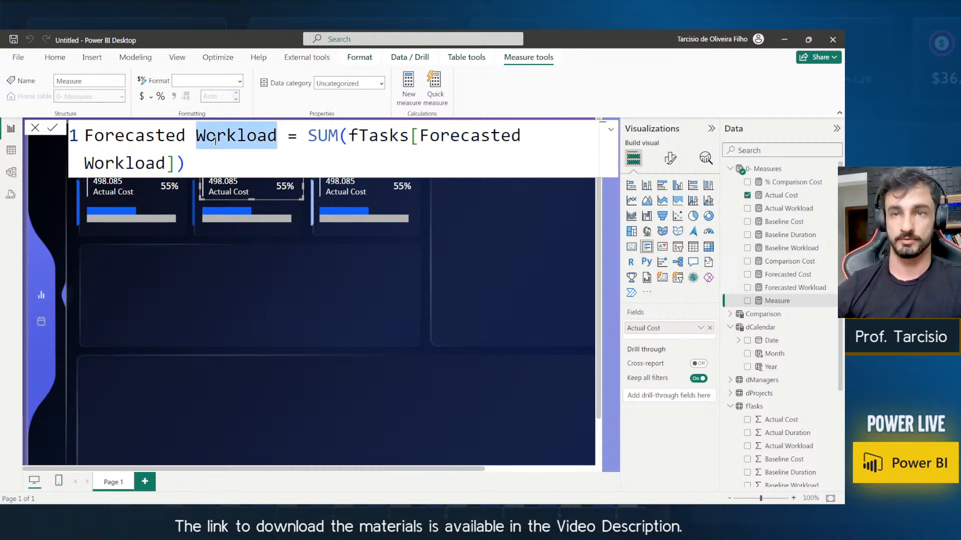
key(ctrl+d)
text(Duration)
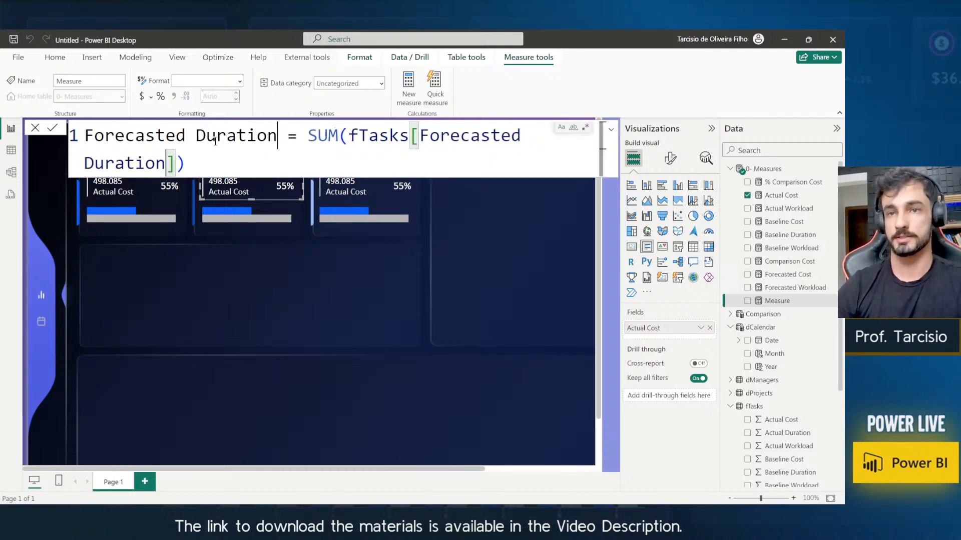
key(Return)
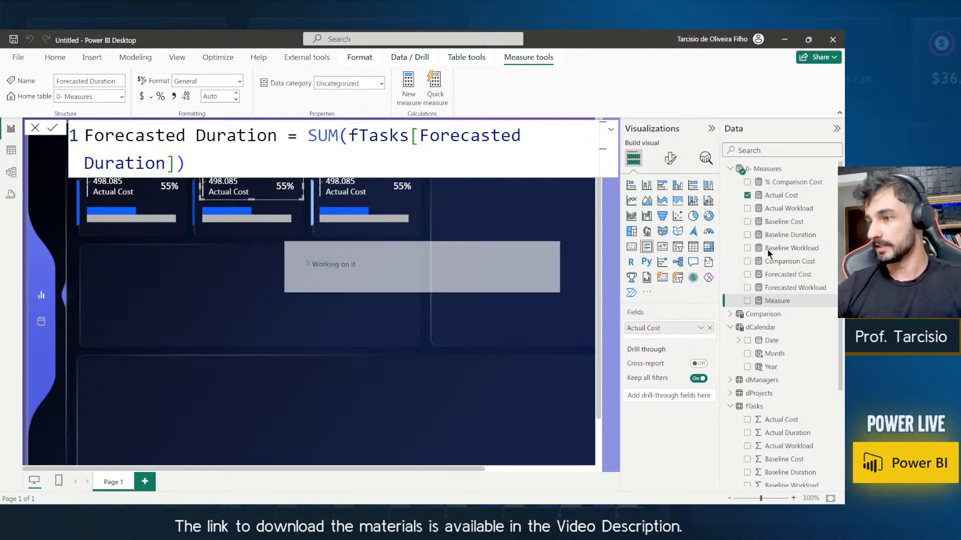
Create an Actual Duration measure from a copy of the Actual Cost formula, defined as SUM(fTasks[Actual Duration]).
click(781, 196)
click(326, 144)
triple_click(325, 145)
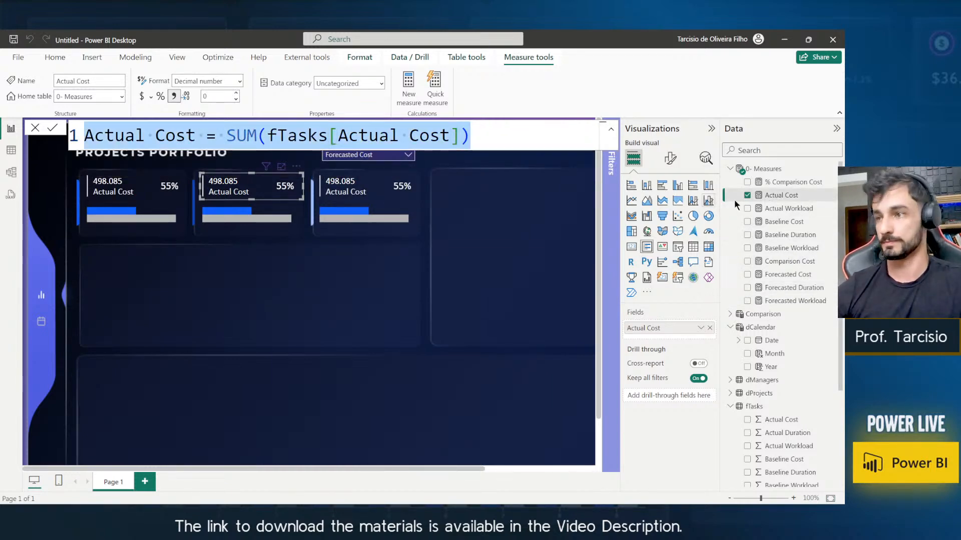
right_click(780, 195)
click(735, 226)
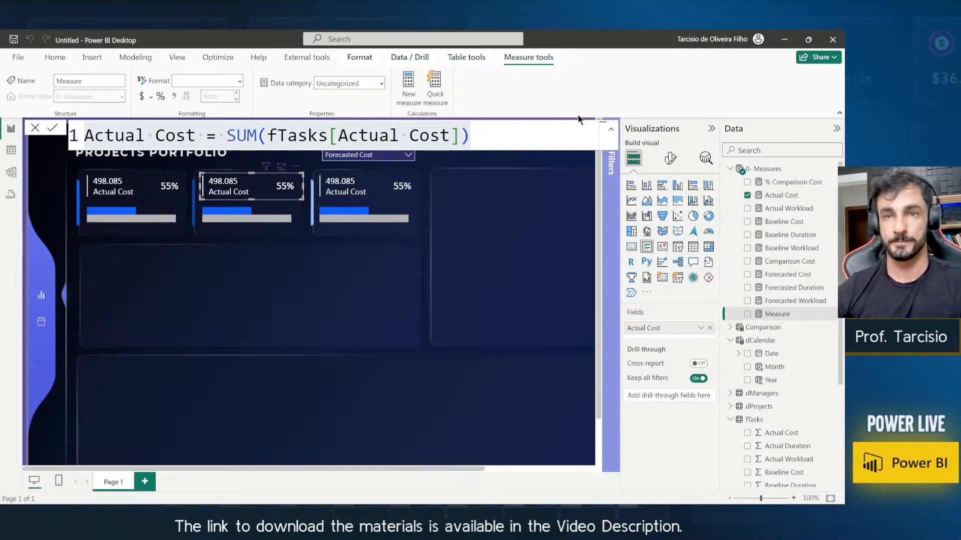
key(ctrl+v)
double_click(178, 136)
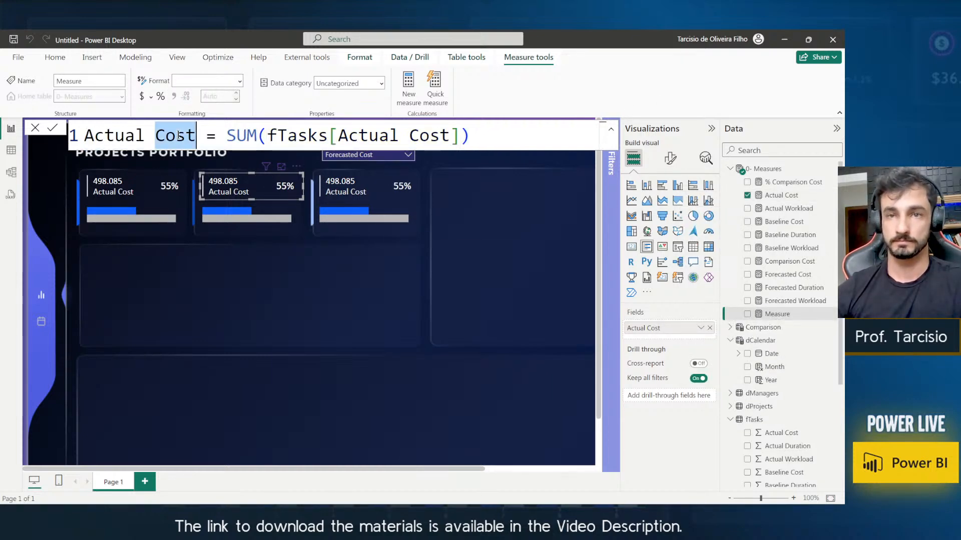
key(ctrl+shift+l)
text(Dura)
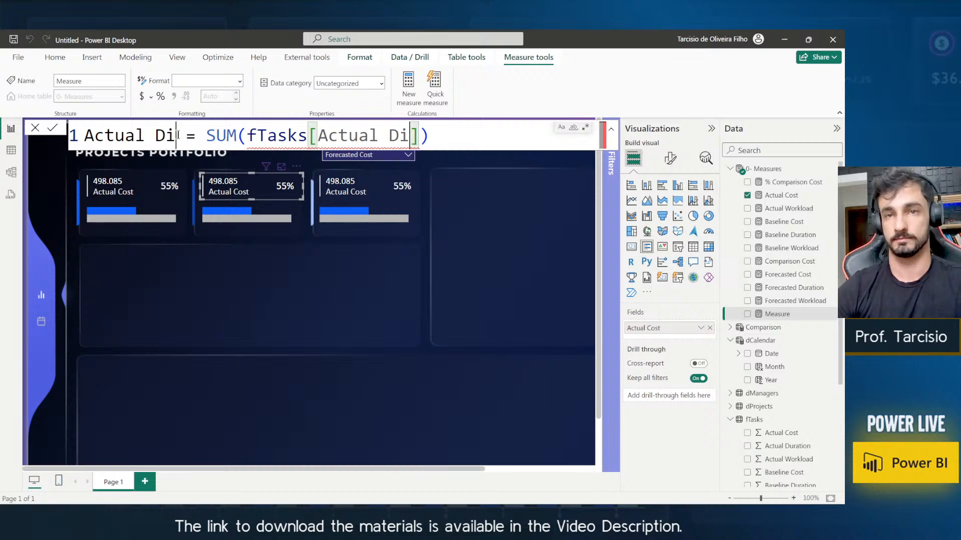
text(tion)
key(Return)
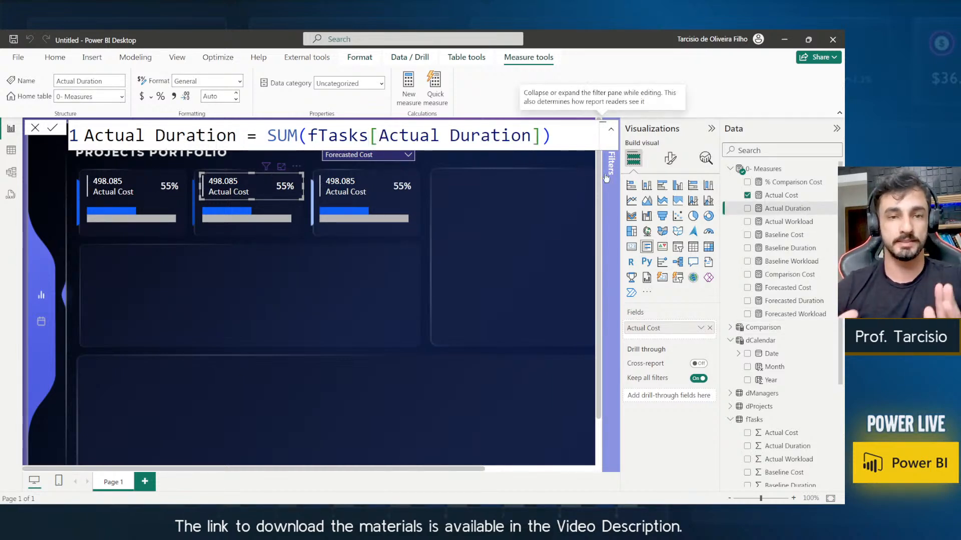
Create a Comparison Duration measure from a copy of the Comparison Cost formula, switching between [Baseline Duration] and [Forecasted Duration].
click(798, 278)
click(223, 135)
key(ctrl+a)
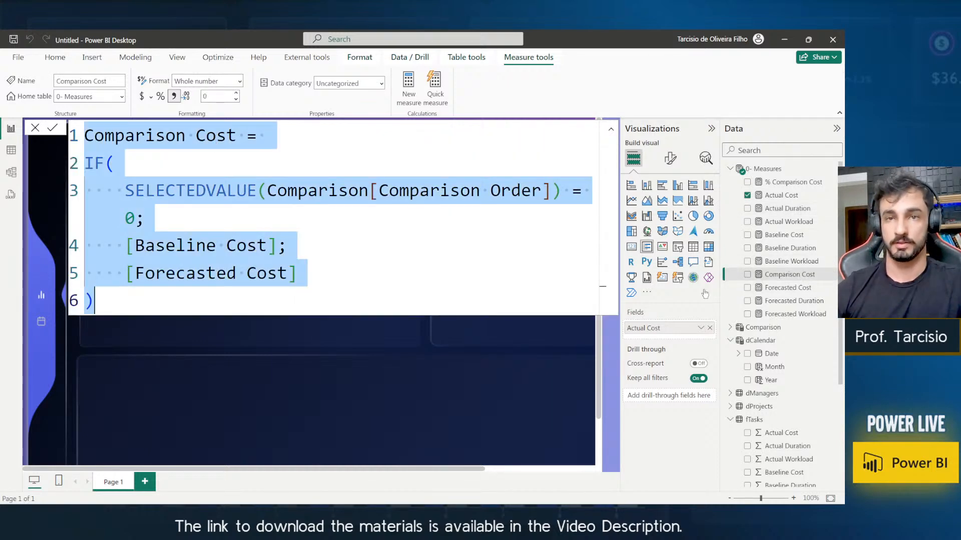
right_click(774, 275)
click(750, 308)
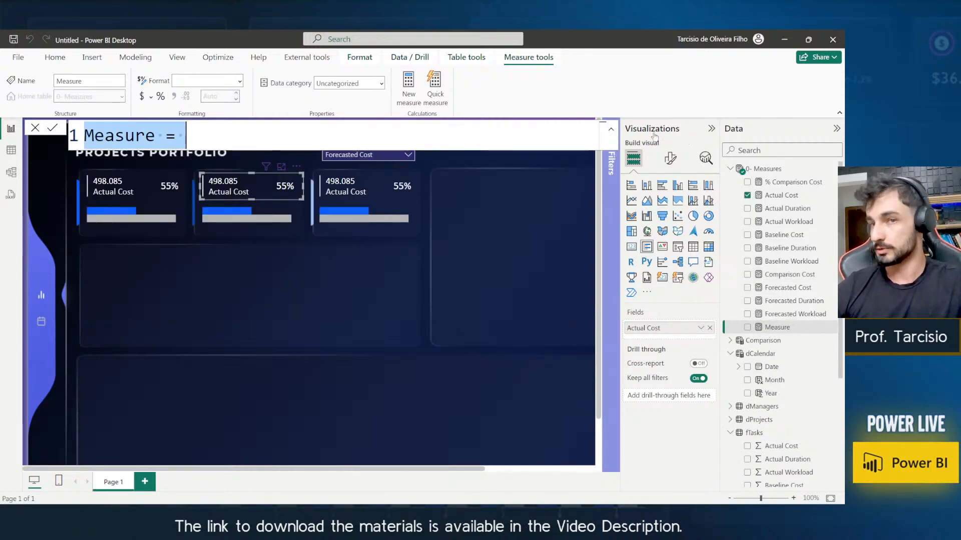
key(ctrl+v)
double_click(212, 132)
key(ctrl+shift+l)
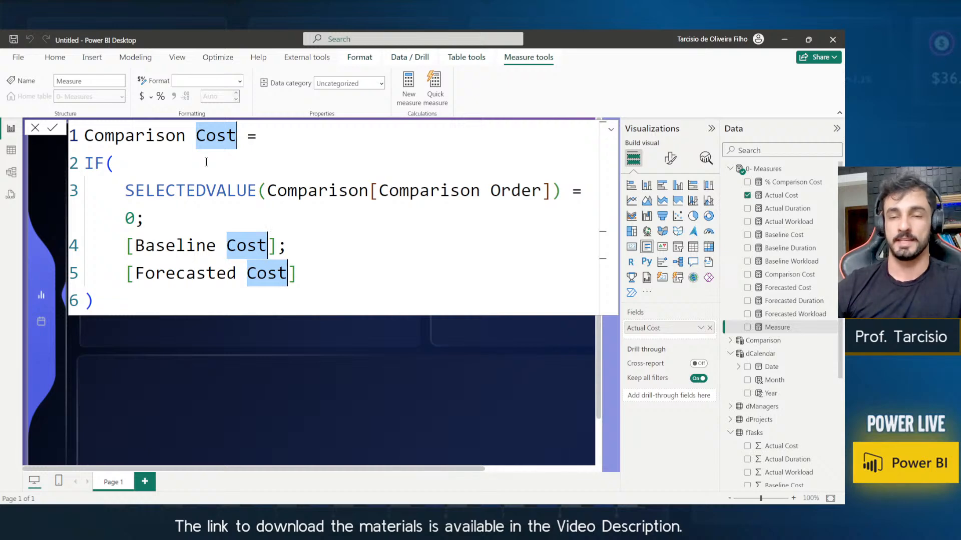
text(Duration)
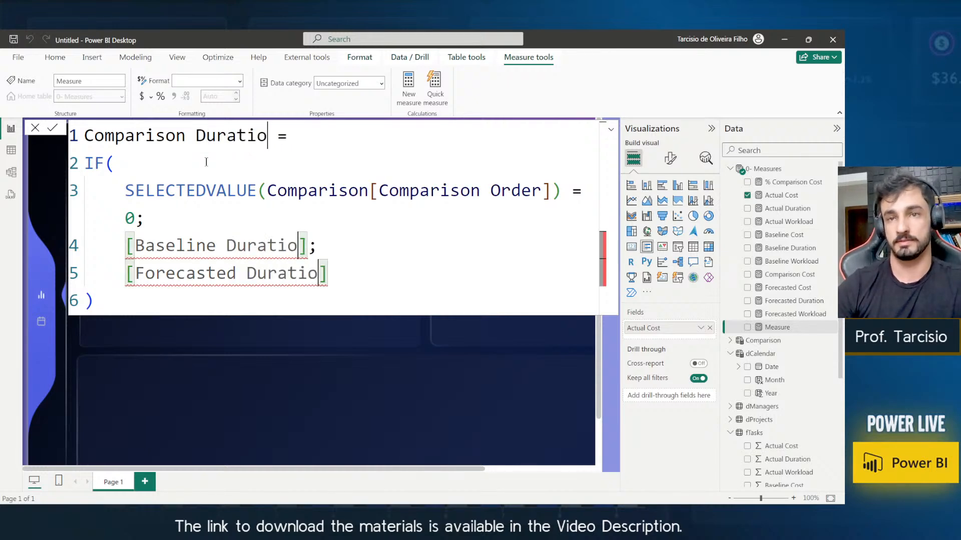
key(Return)
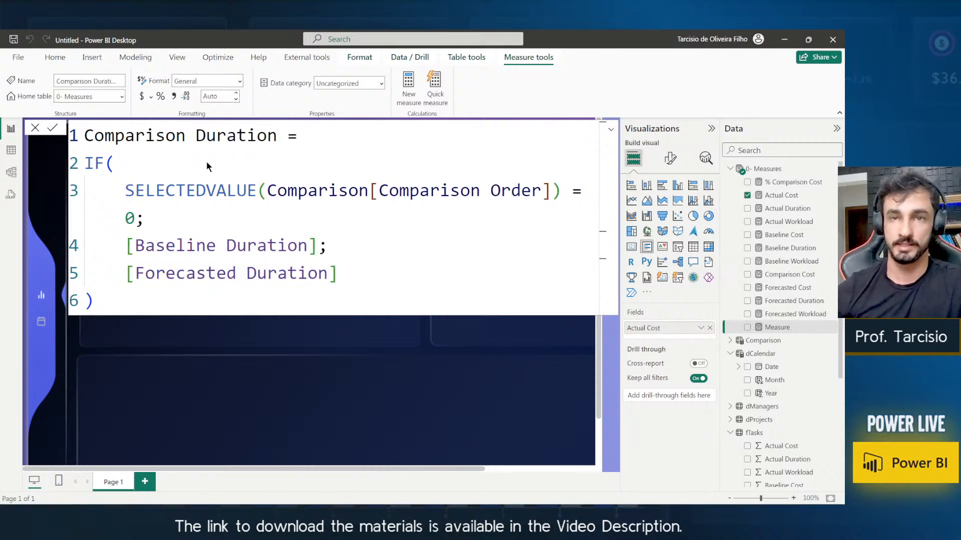
Create a Comparison Workload measure from the copied Comparison Cost formula, switching between [Baseline Workload] and [Forecasted Workload].
right_click(783, 274)
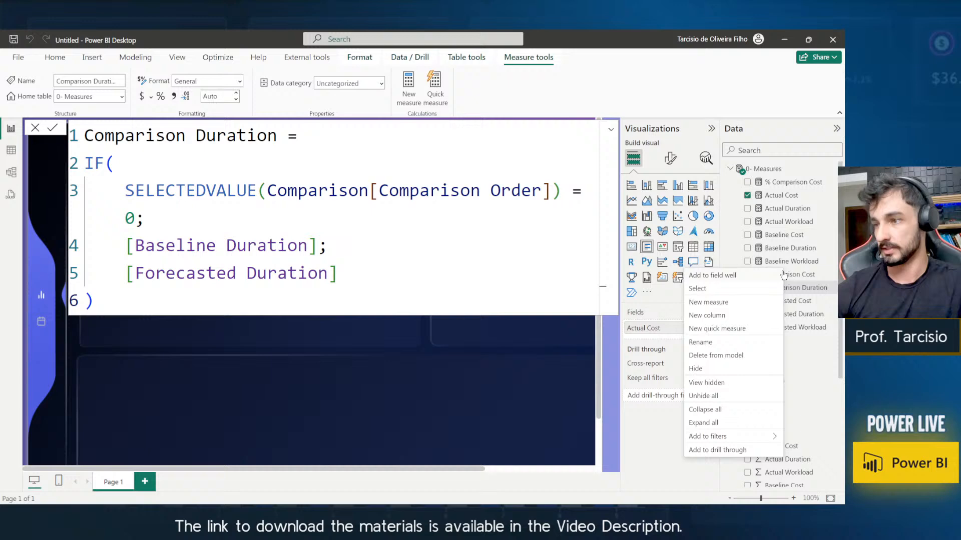
click(754, 302)
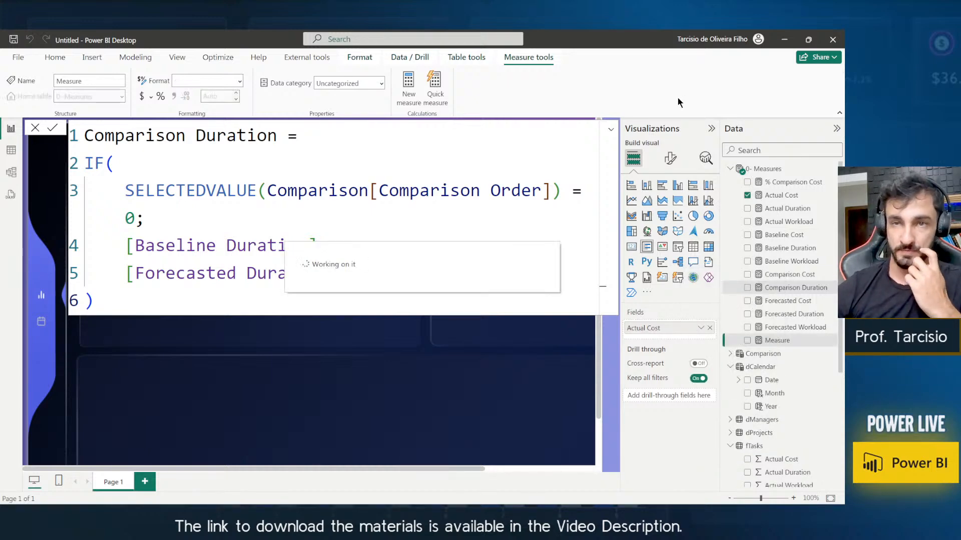
key(ctrl+v)
double_click(220, 131)
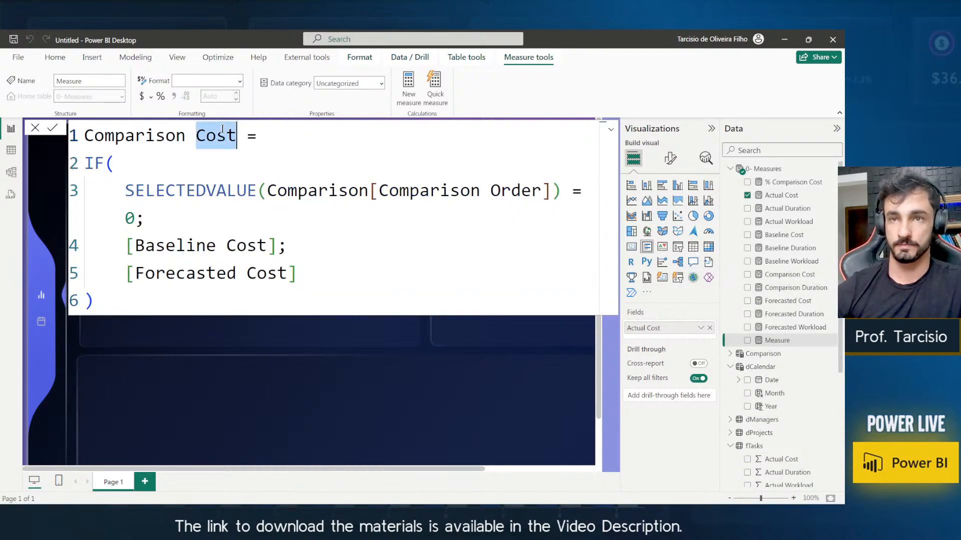
key(ctrl+shift+l)
text(Workload)
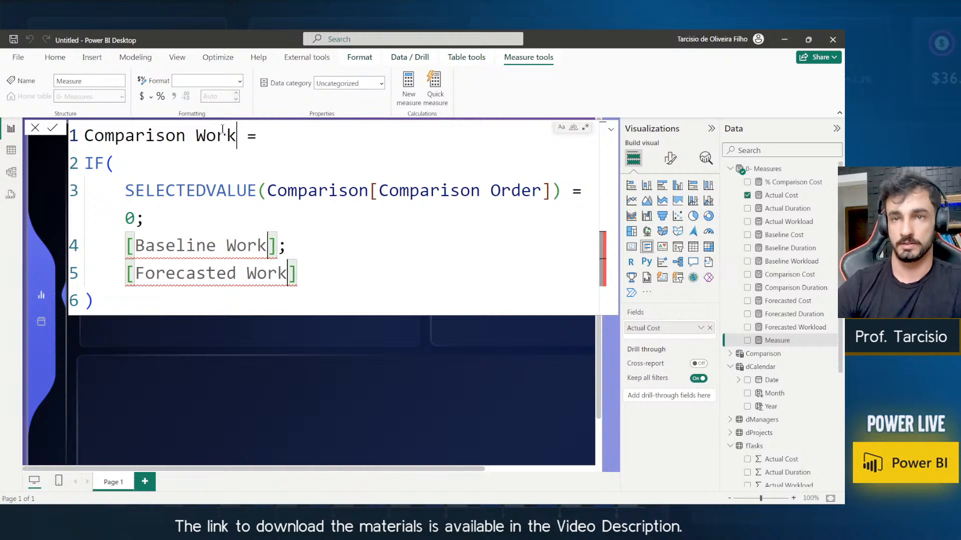
key(Return)
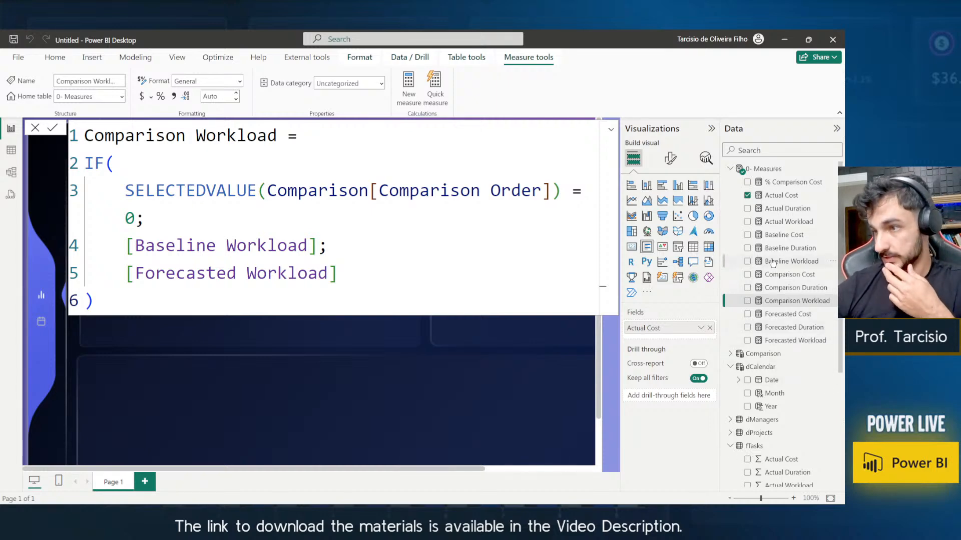
Correct the Baseline Workload measure's formula to SUM(fTasks[Baseline Workload]).
click(797, 264)
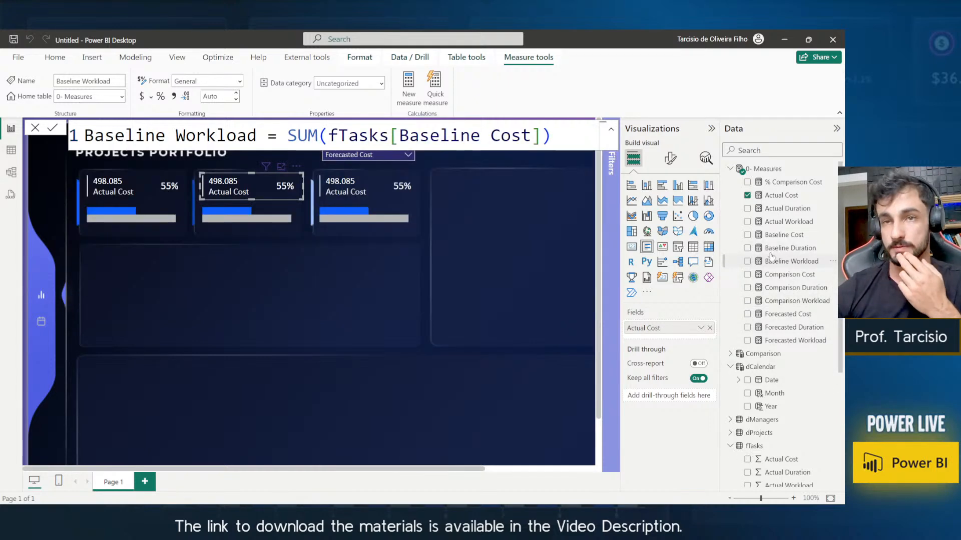
double_click(530, 135)
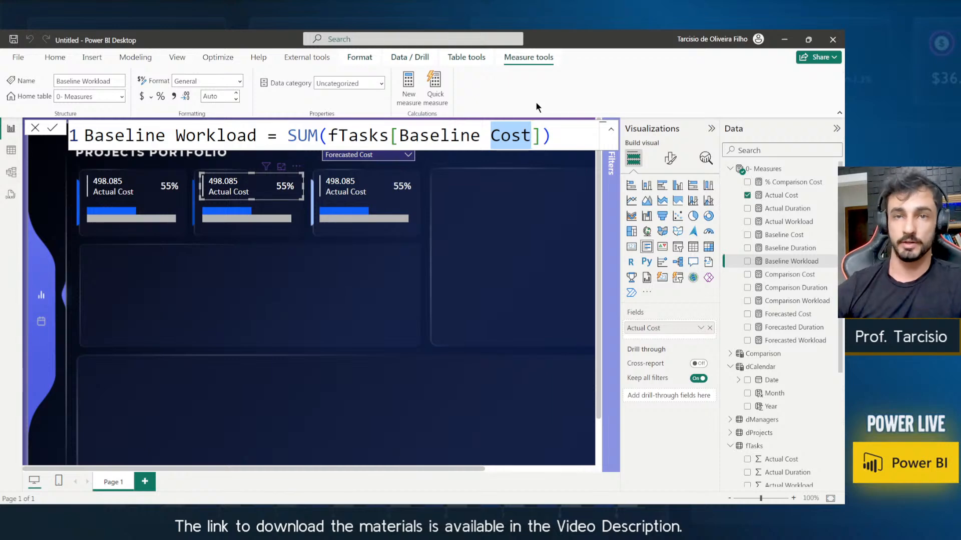
text(Workload)
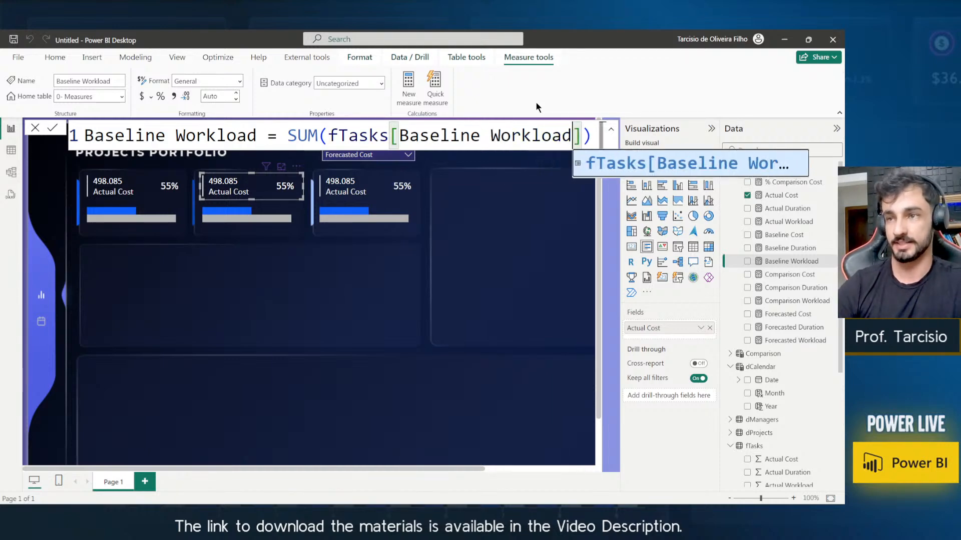
key(Tab)
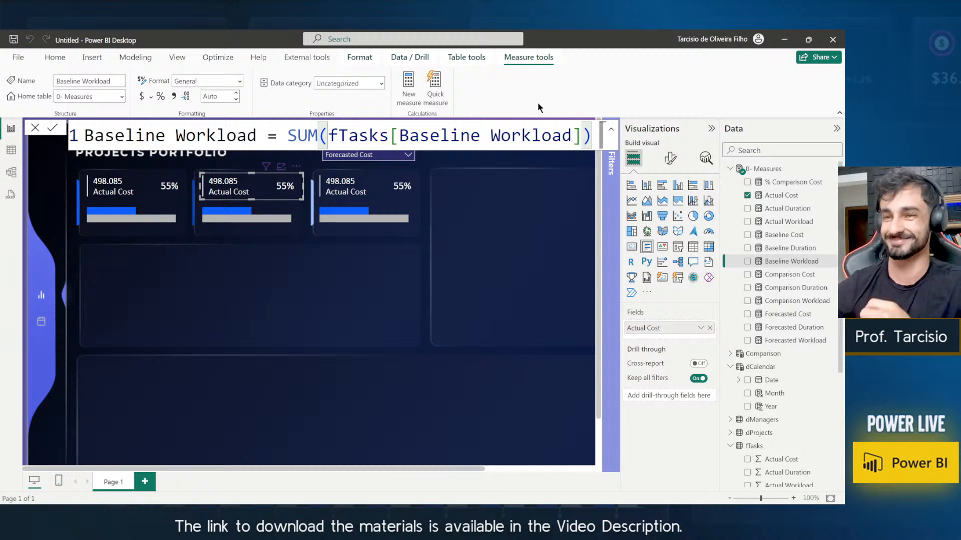
Check the formulas of the comparison, forecasted and baseline measures one by one for wrong column references.
click(795, 279)
click(796, 289)
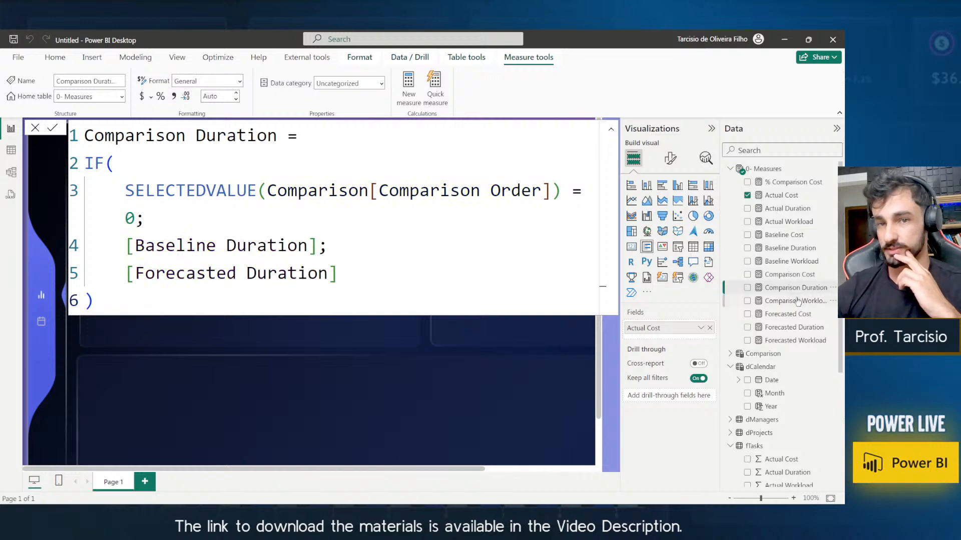
click(795, 301)
click(795, 313)
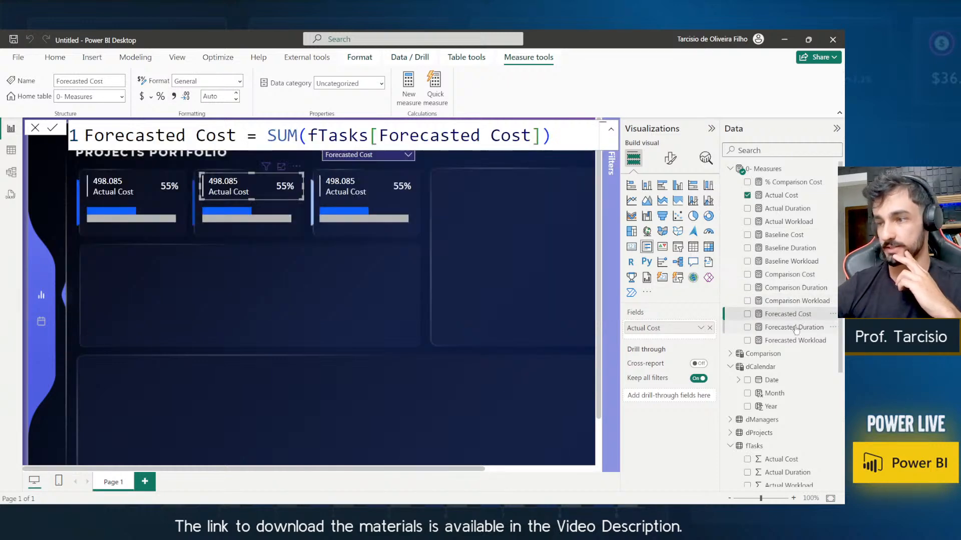
click(795, 327)
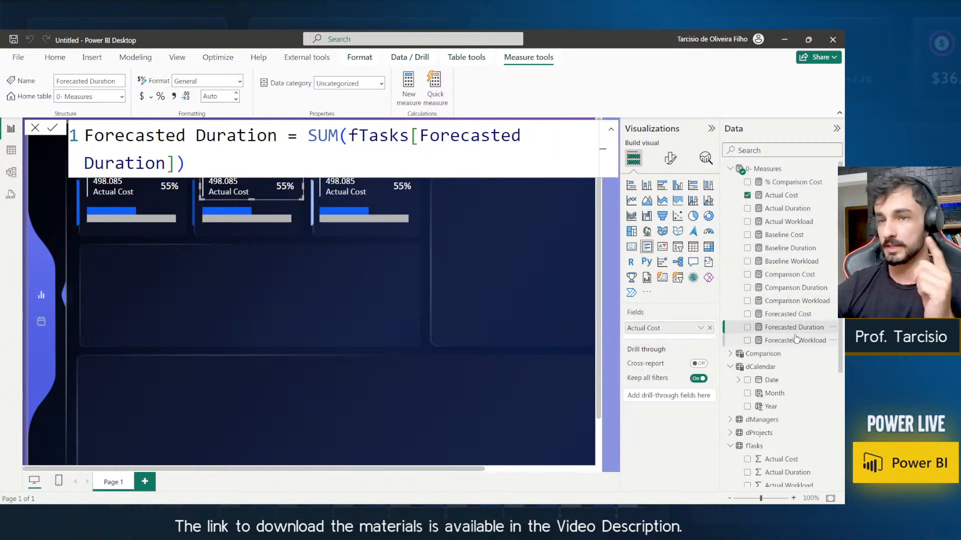
click(796, 340)
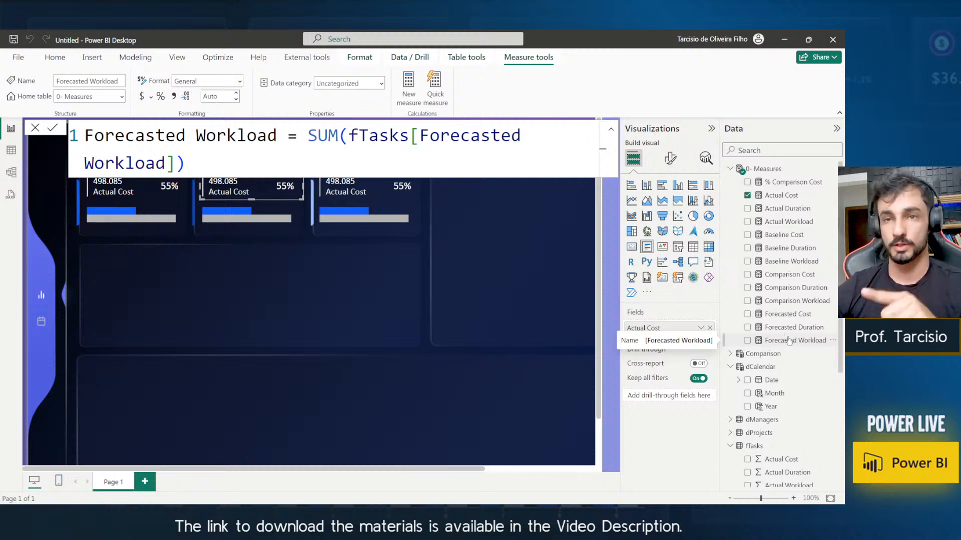
click(786, 248)
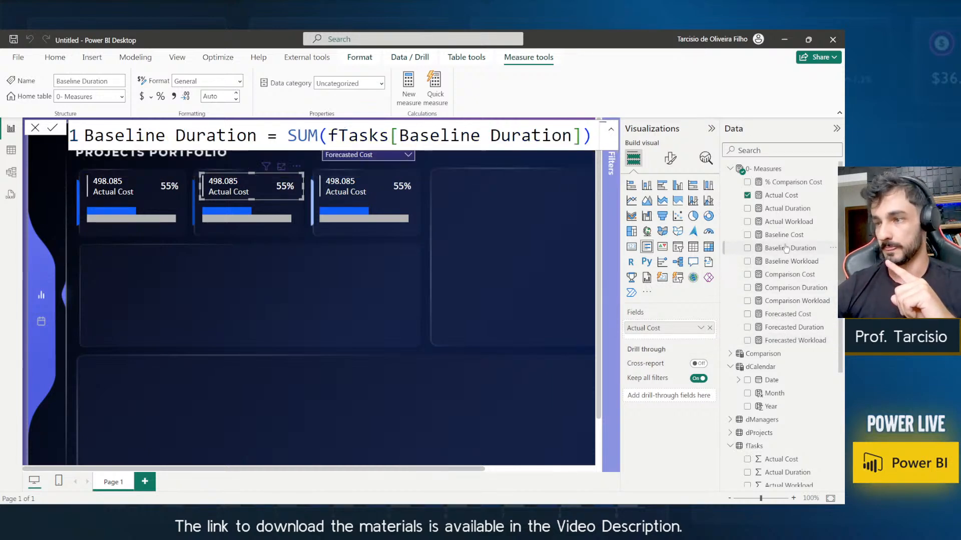
click(784, 236)
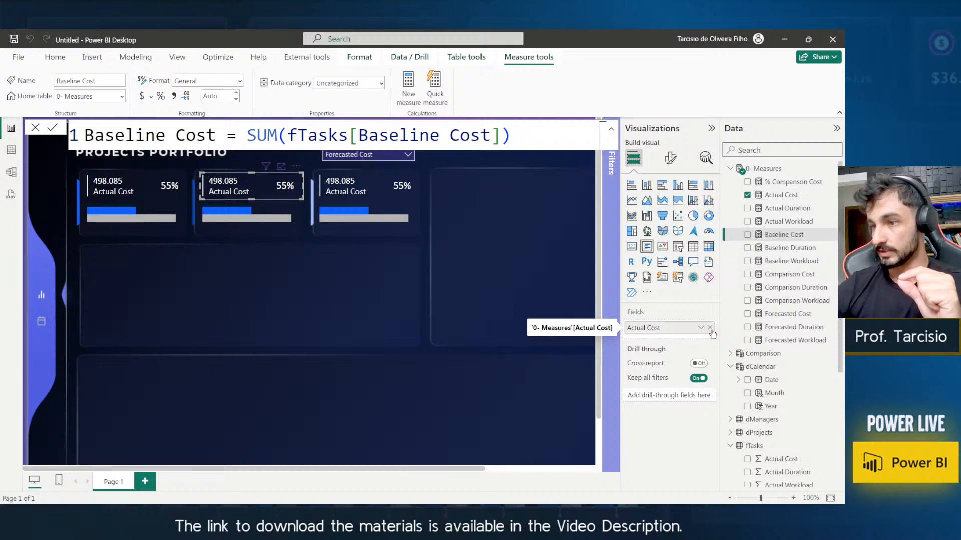
Replace Actual Cost with the Actual Duration measure in the second card and format that measure with 0 decimal places.
click(710, 328)
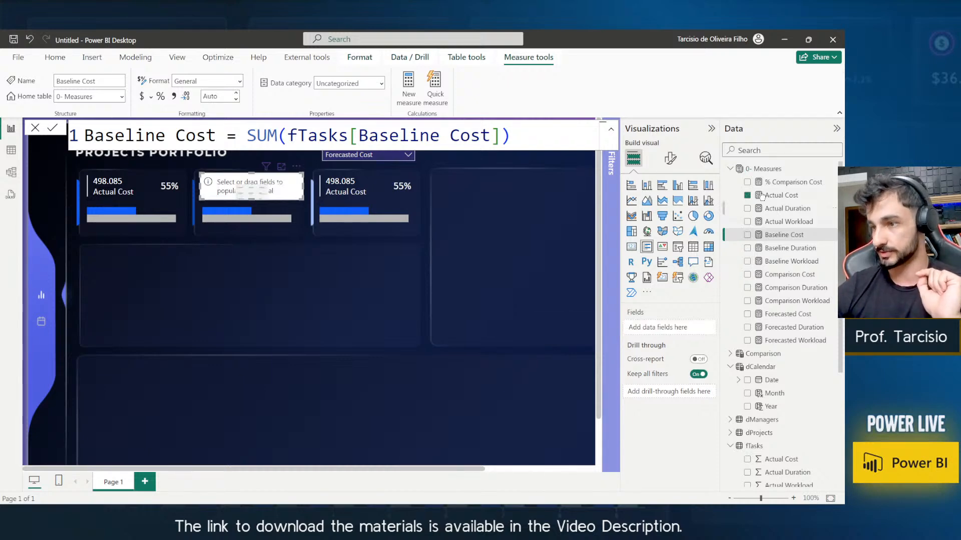
click(748, 209)
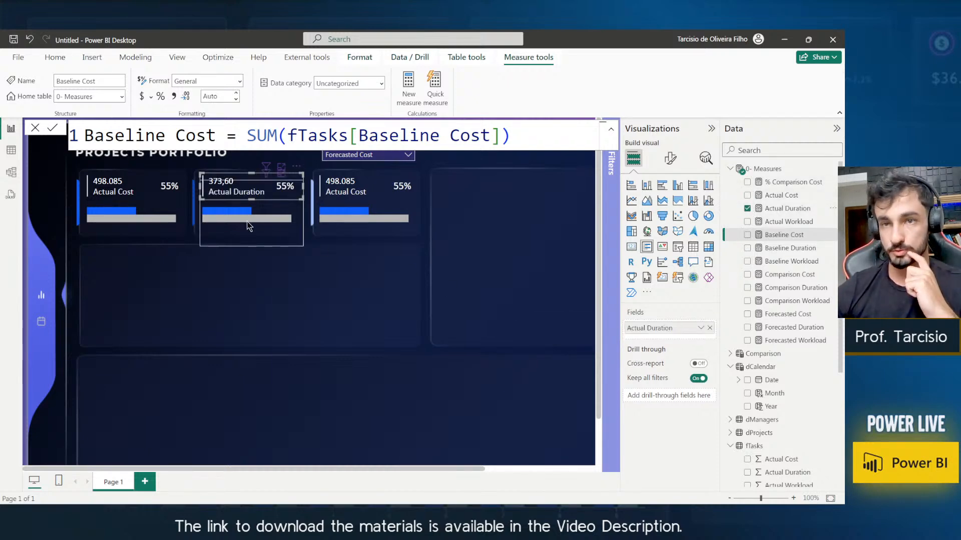
click(799, 209)
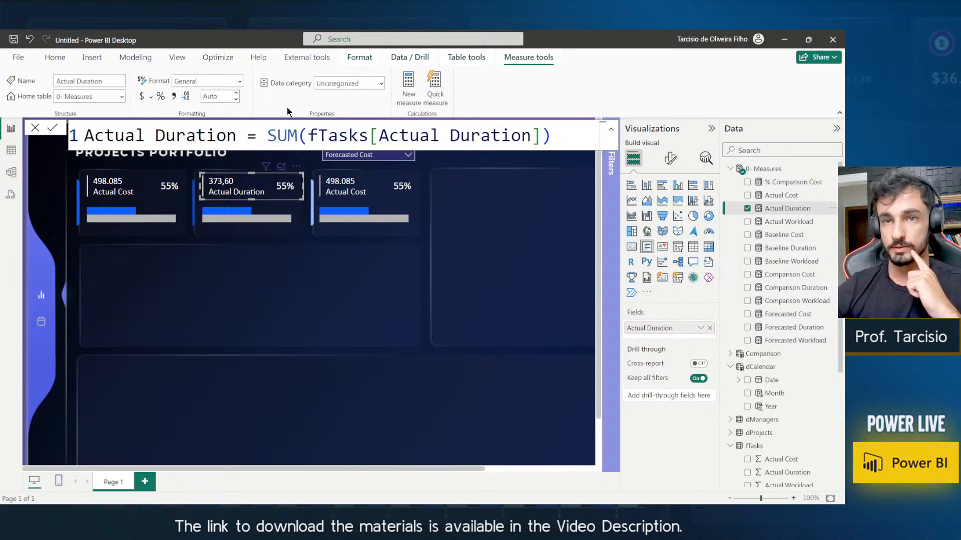
double_click(220, 95)
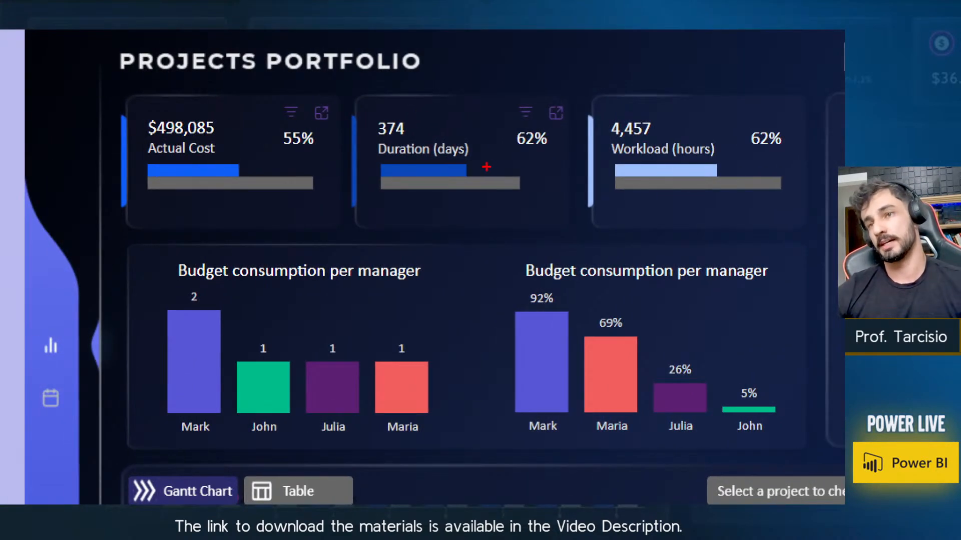
mouse_move(486, 167)
mouse_down()
mouse_move(435, 123)
mouse_move(423, 125)
mouse_move(435, 130)
mouse_move(429, 135)
mouse_up()
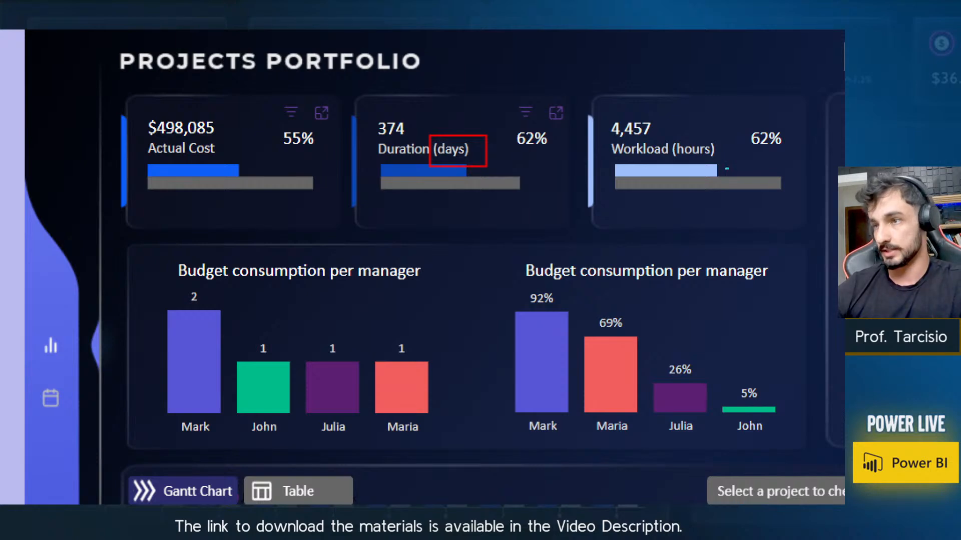
drag(730, 169, 666, 139)
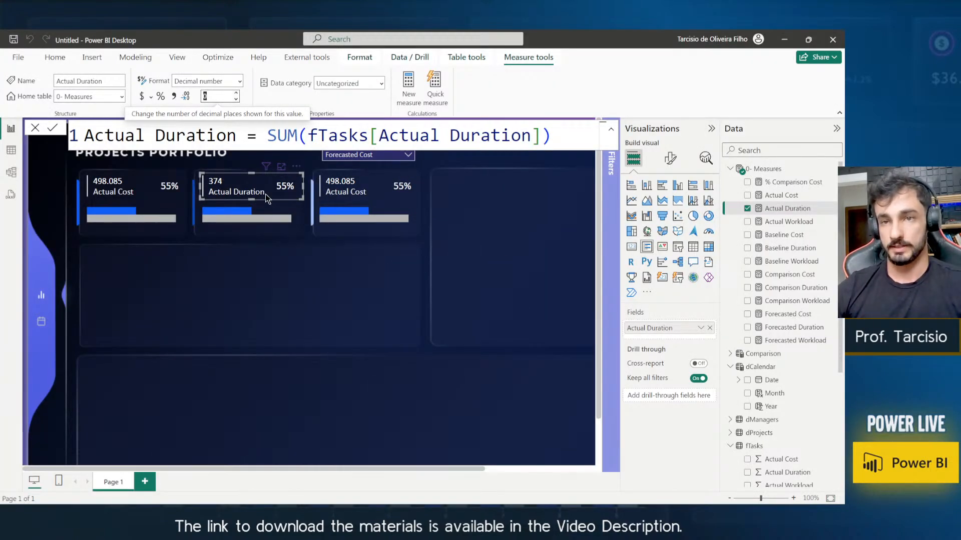
Rename the Actual Duration field shown in the second card as Duration (days).
double_click(678, 328)
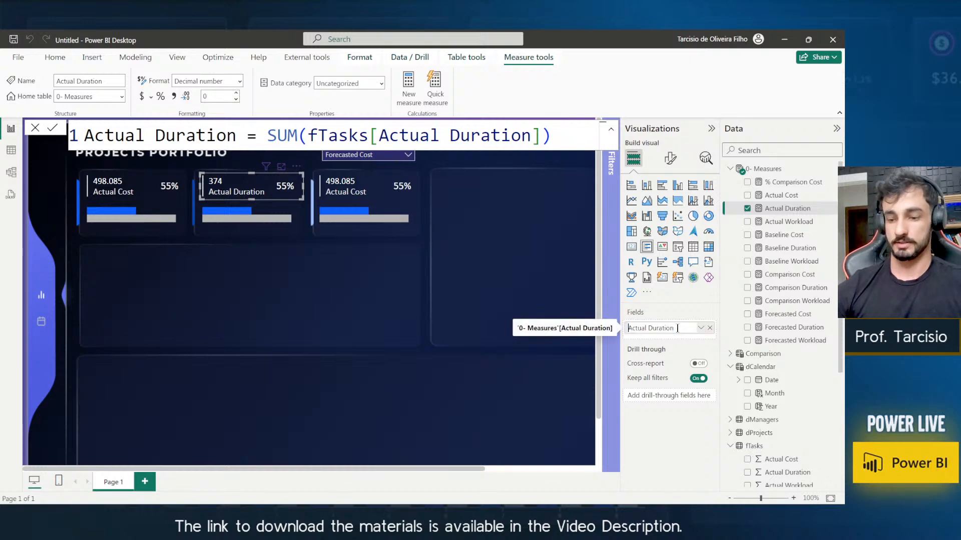
key(ctrl+Delete)
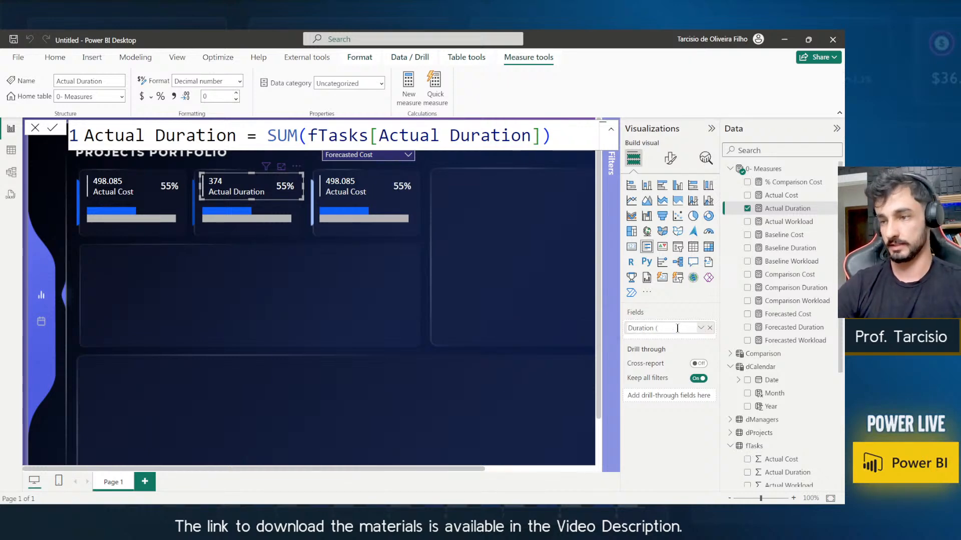
text((days))
key(Return)
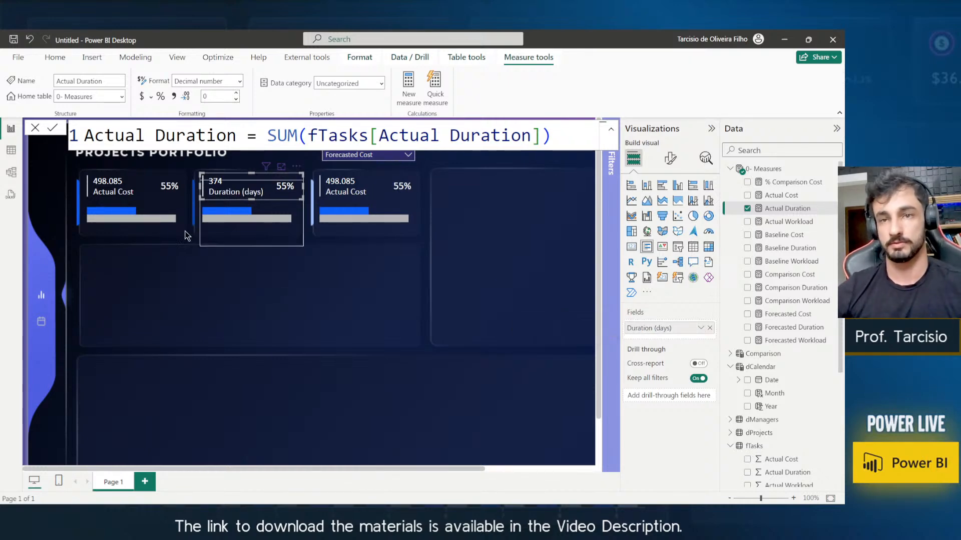
click(200, 253)
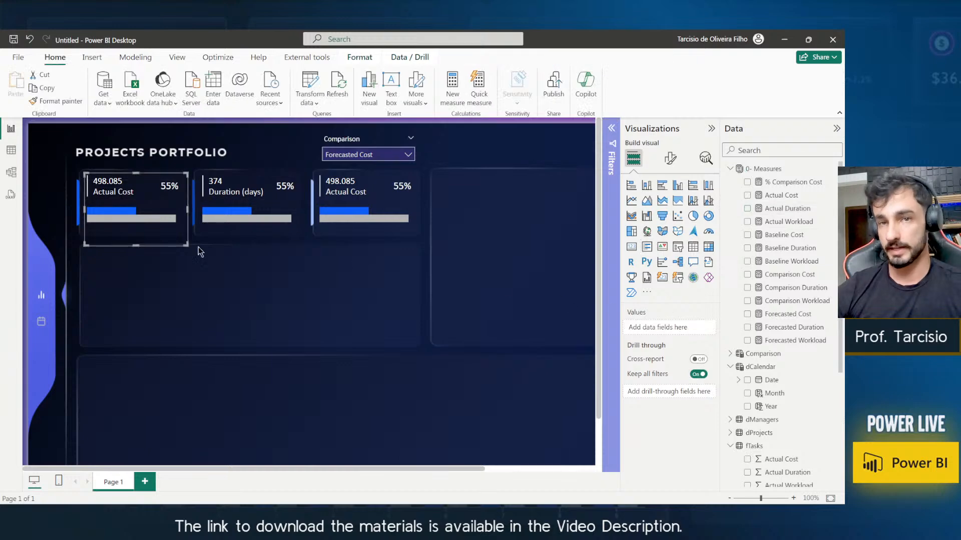
click(124, 188)
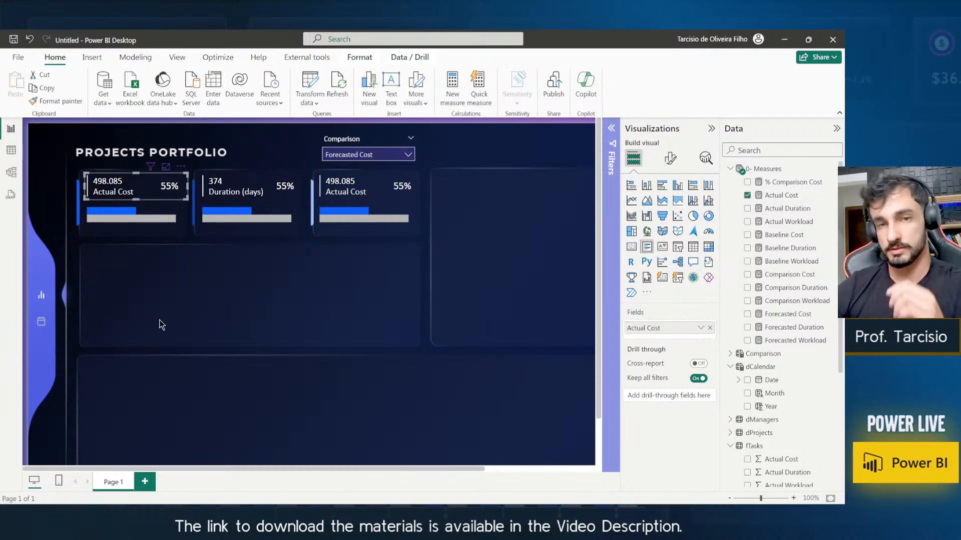
click(161, 307)
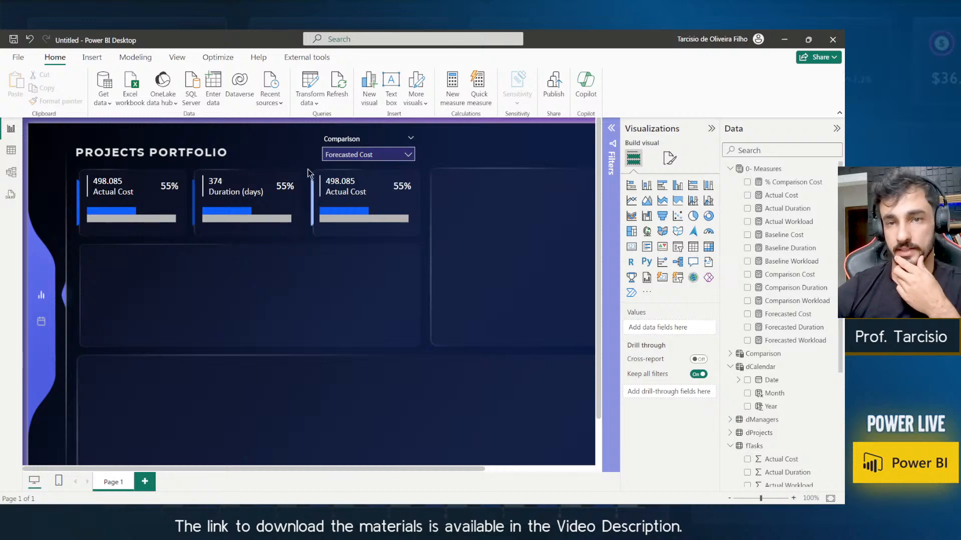
click(283, 194)
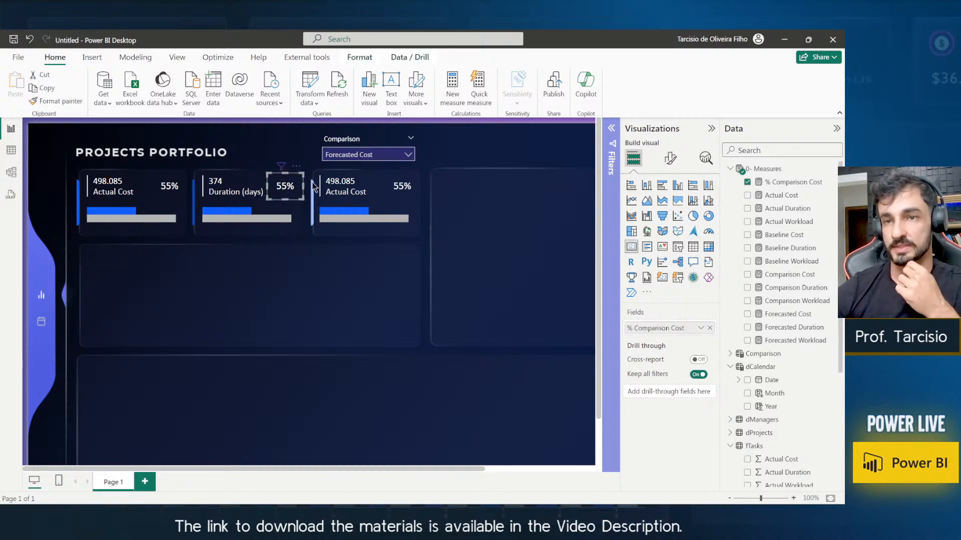
Replace the cost measures in the second card's bar chart with Actual Duration and Comparison Duration on the X-axis.
click(254, 239)
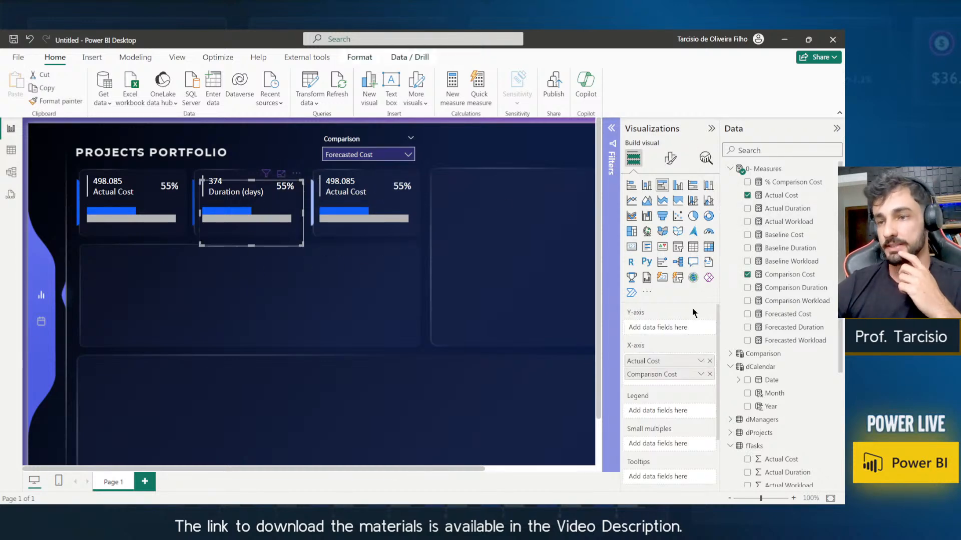
click(709, 361)
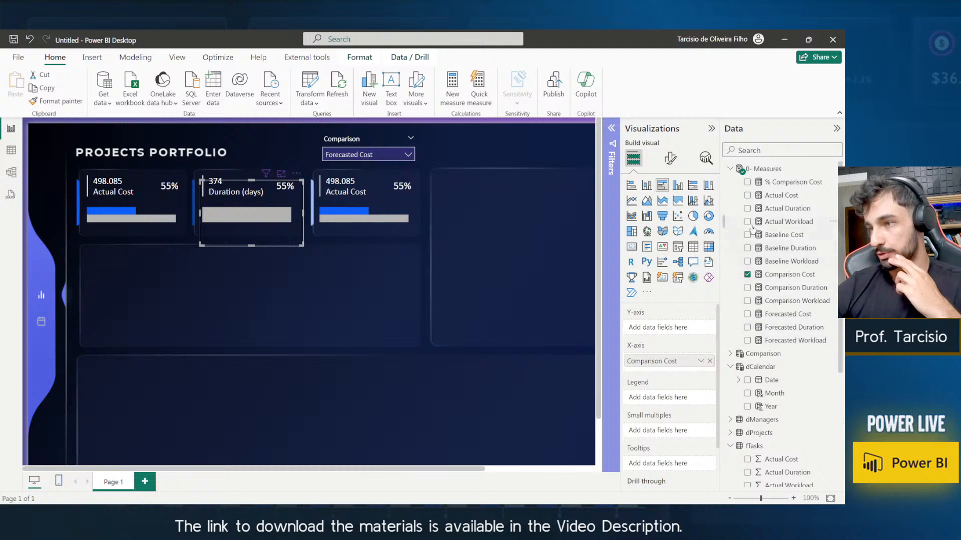
click(747, 209)
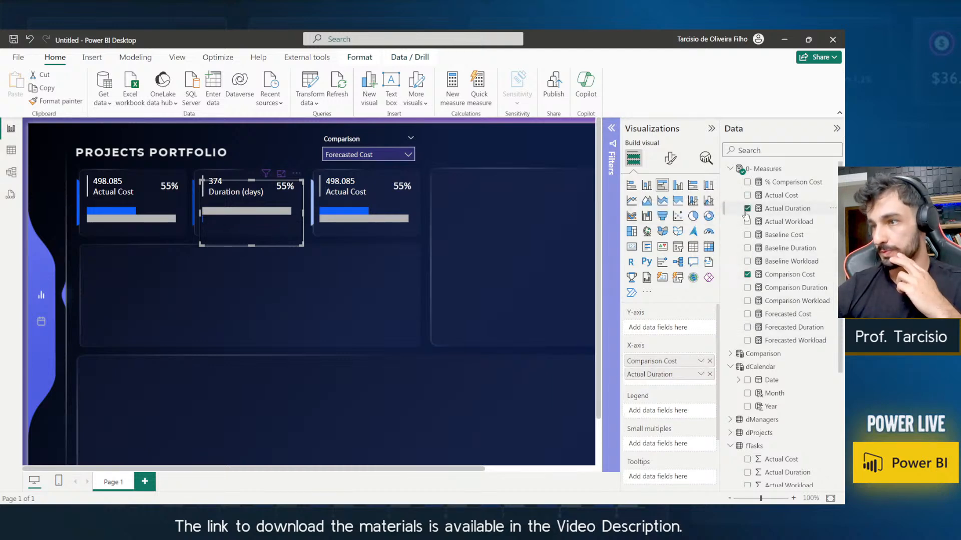
click(709, 362)
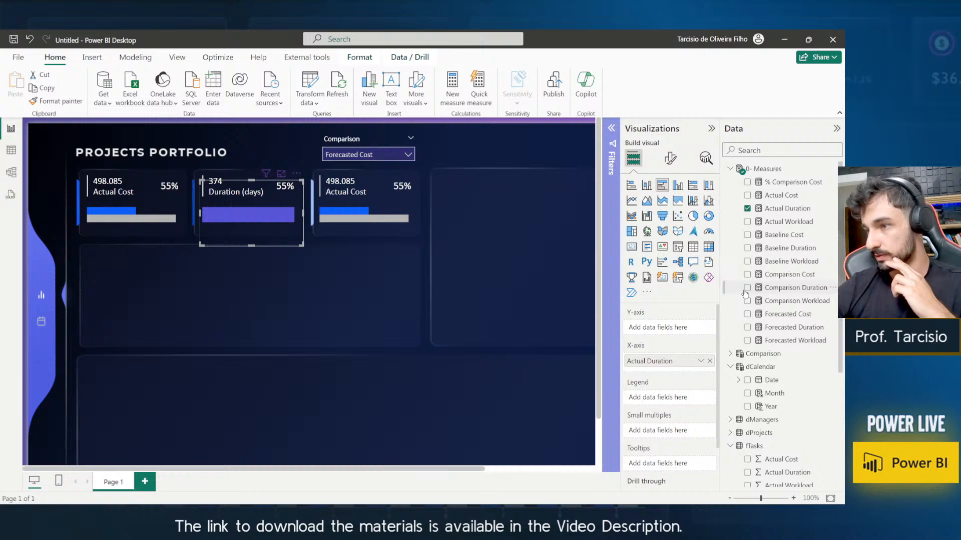
click(747, 288)
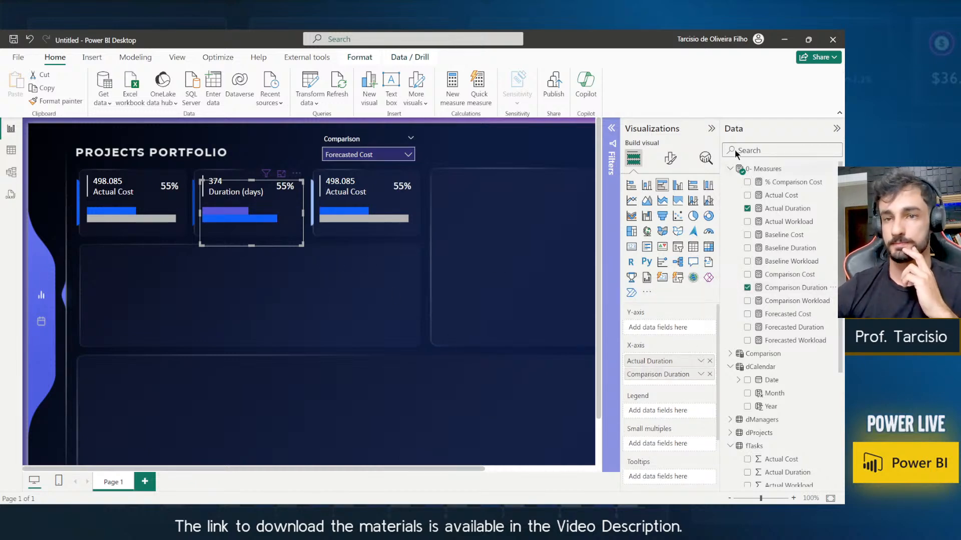
Color the Actual Duration bar of the duration chart with a darker shade of the theme's blue.
click(670, 158)
click(659, 369)
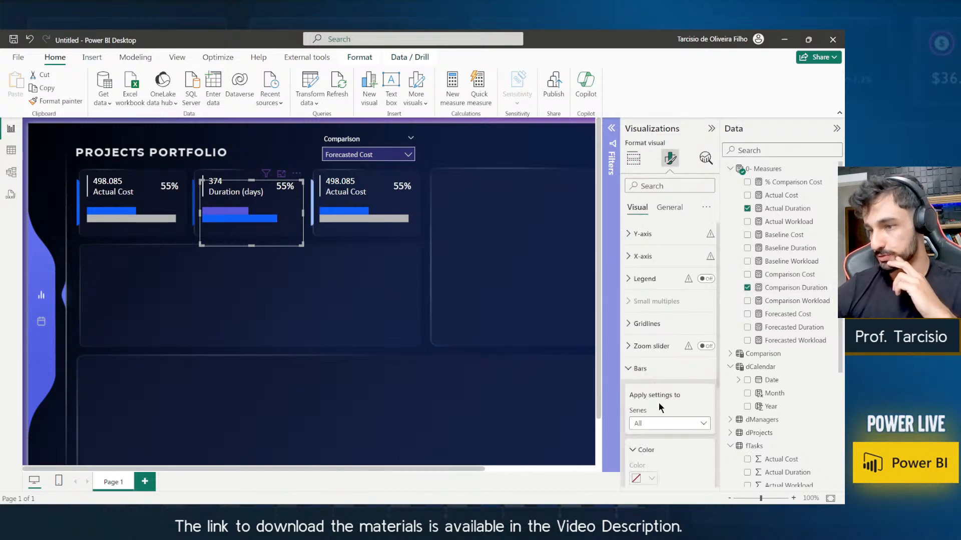
scroll(658, 402, down, 1)
click(665, 384)
click(665, 417)
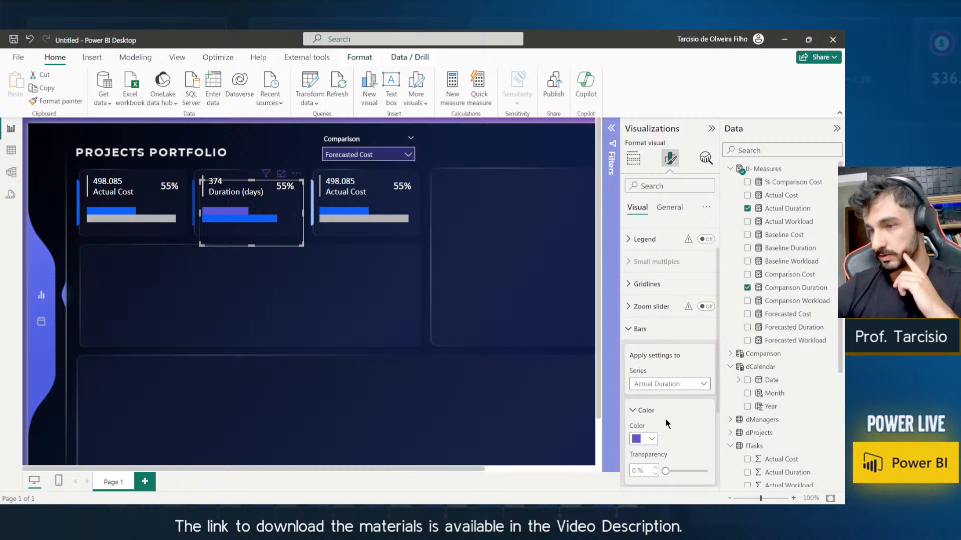
scroll(665, 420, down, 2)
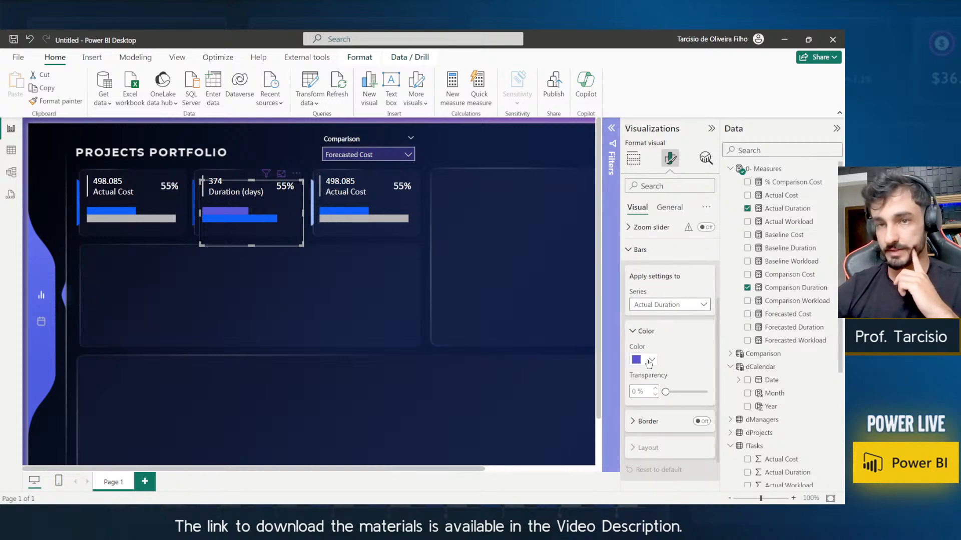
click(651, 360)
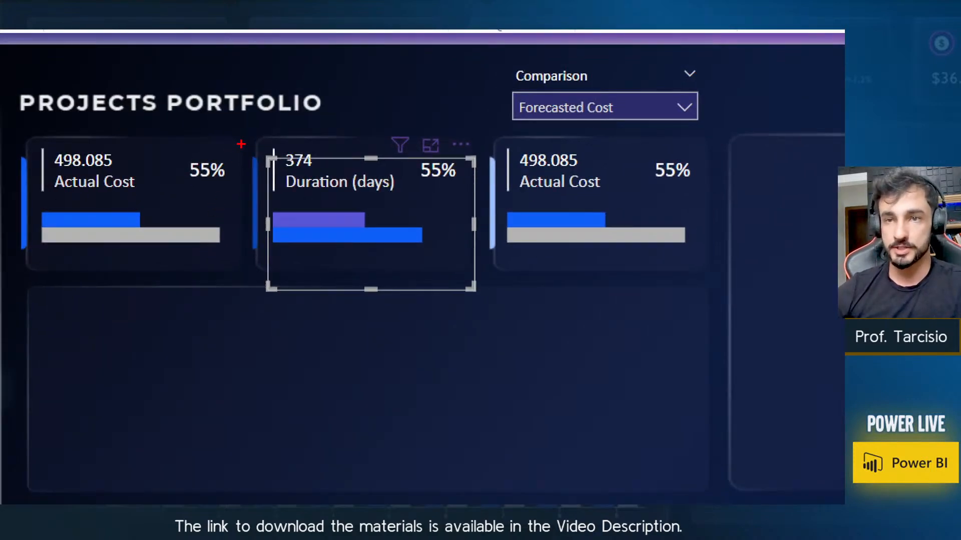
drag(242, 144, 261, 261)
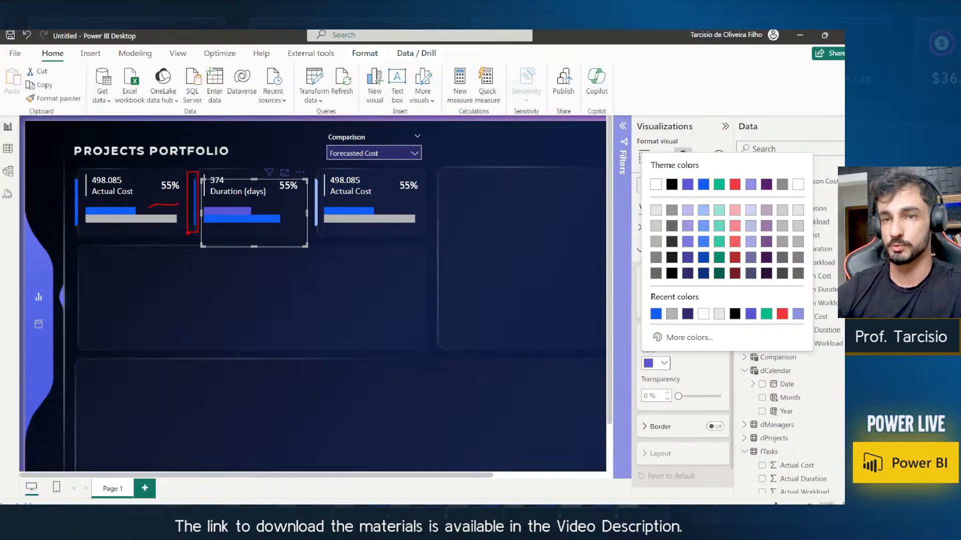
click(674, 311)
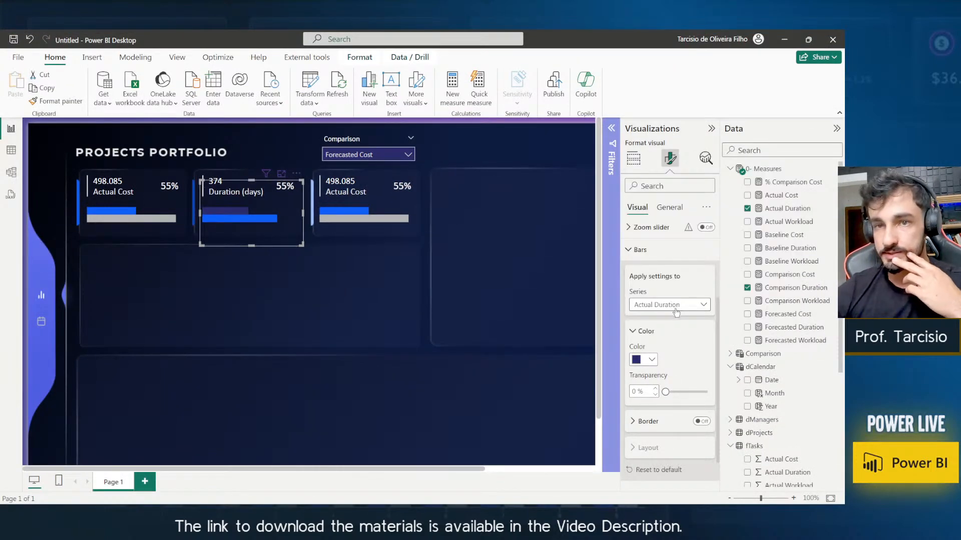
click(651, 359)
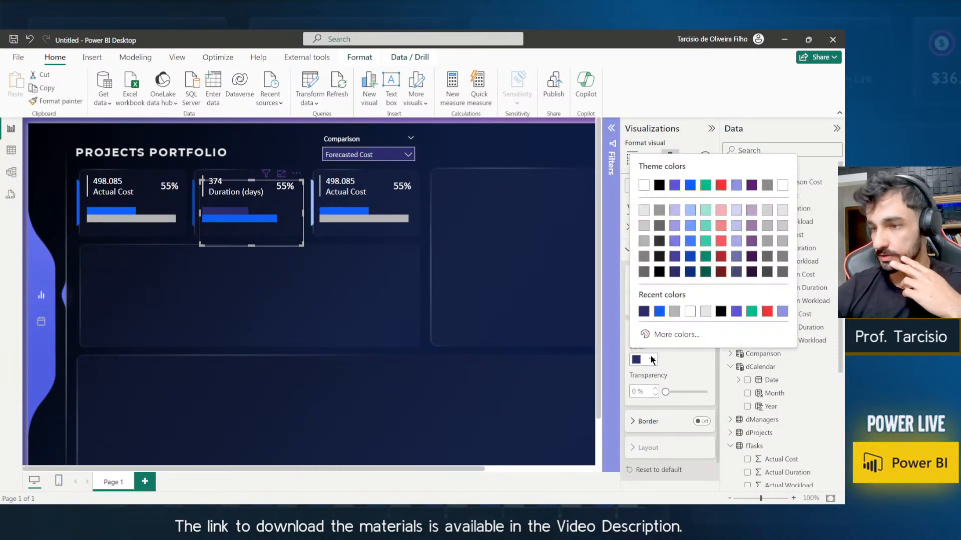
click(690, 257)
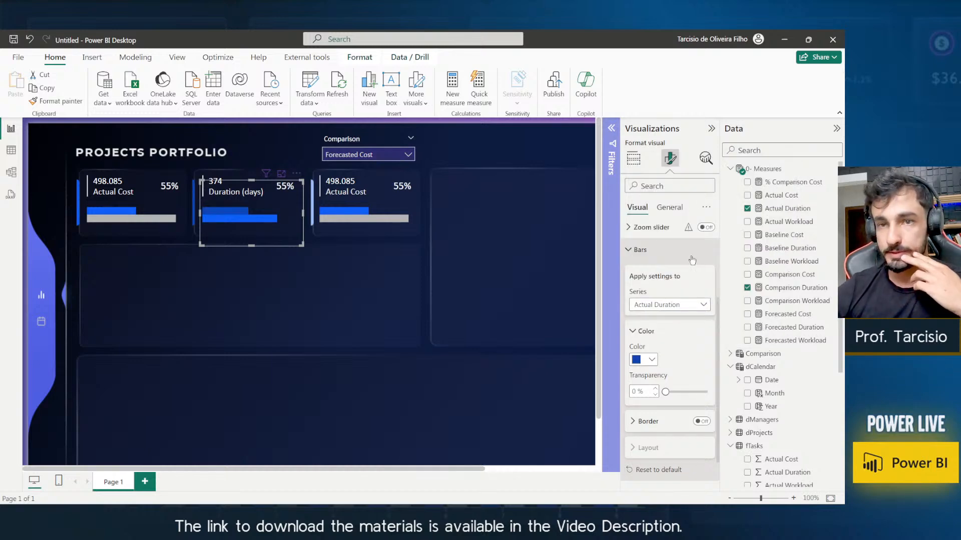
Set the color of the Comparison Duration bar to the gray White, 30% darker.
click(664, 306)
click(656, 332)
click(651, 358)
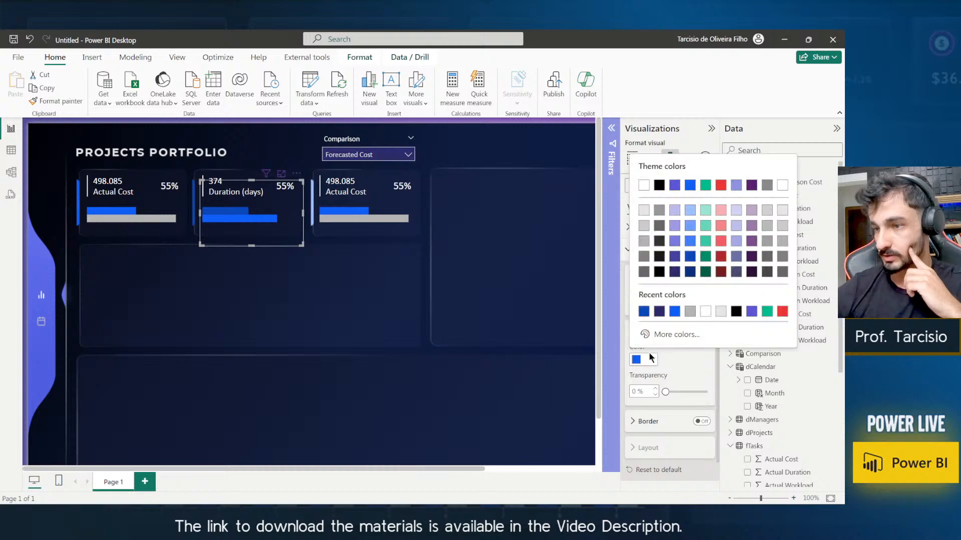
click(645, 245)
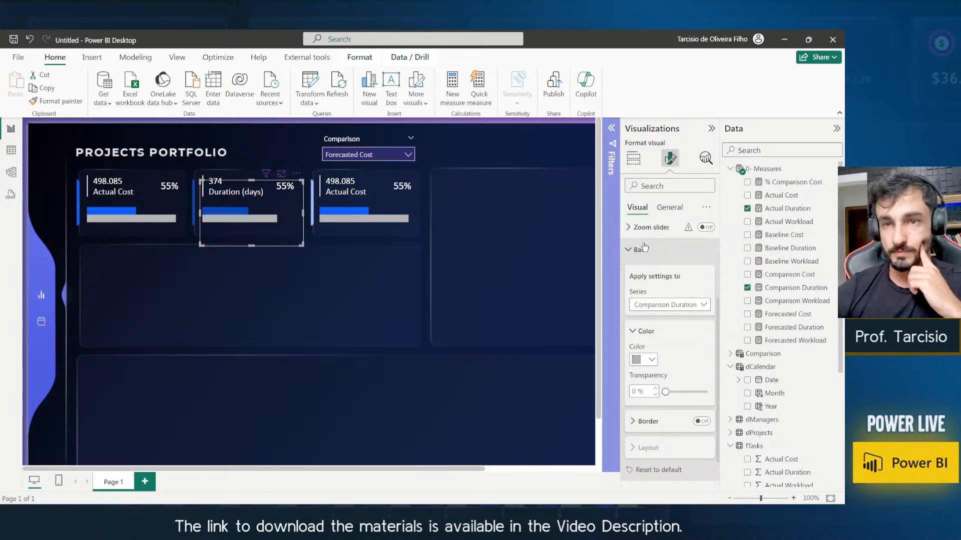
click(648, 360)
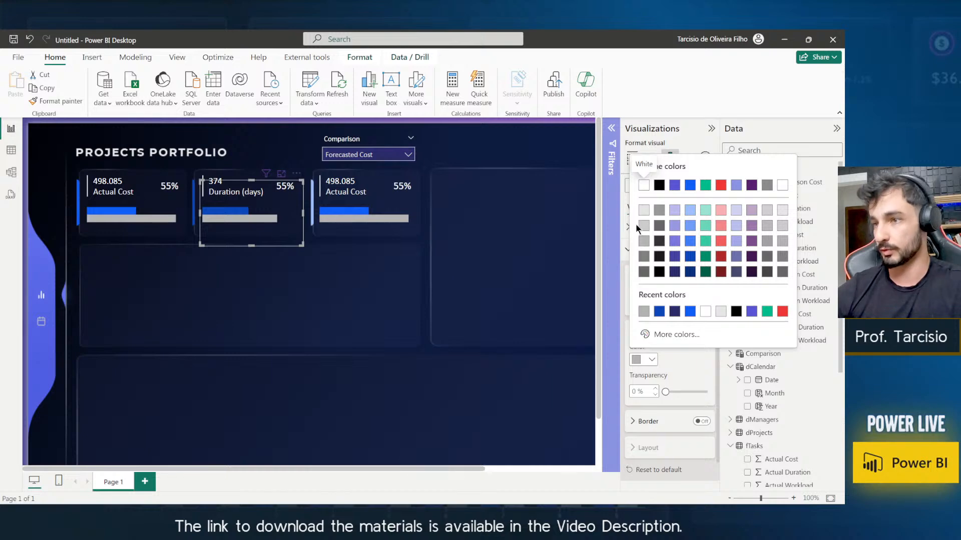
click(644, 210)
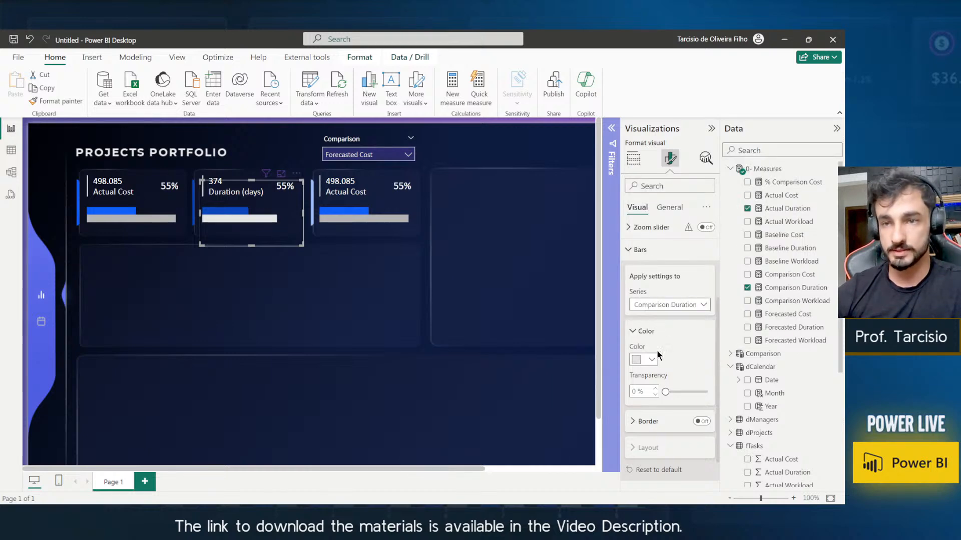
click(646, 363)
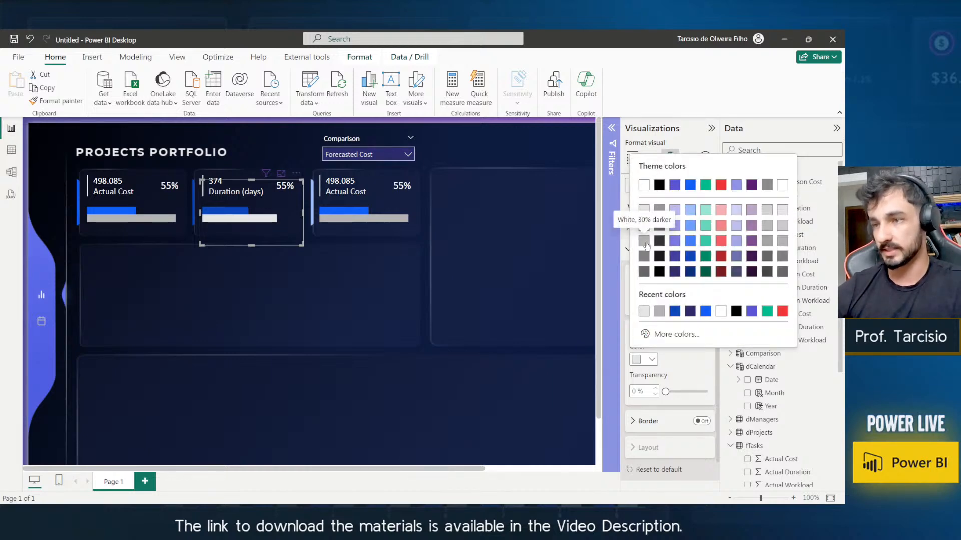
click(647, 247)
Set the Comparison Cost bar of the first card's chart to the same gray, White, 30% darker.
click(158, 241)
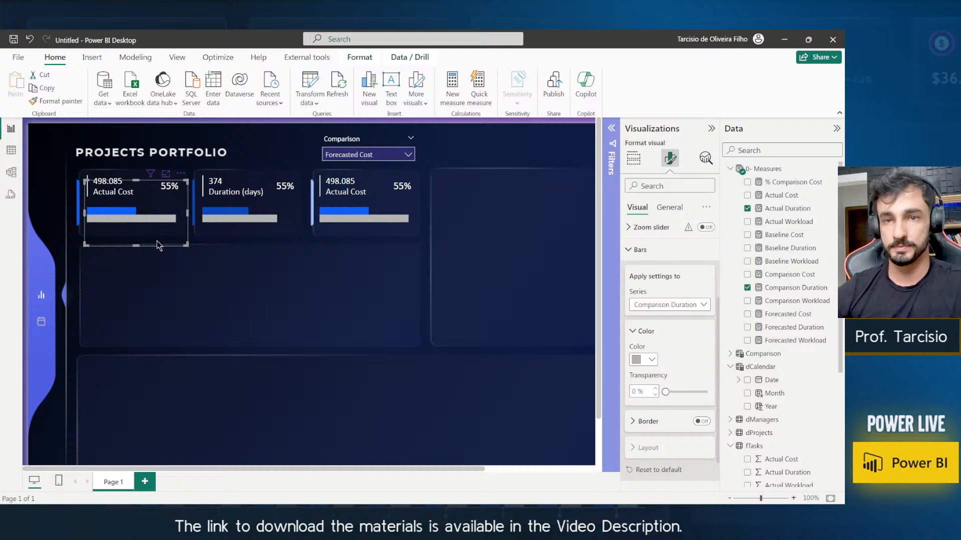
click(660, 312)
click(661, 345)
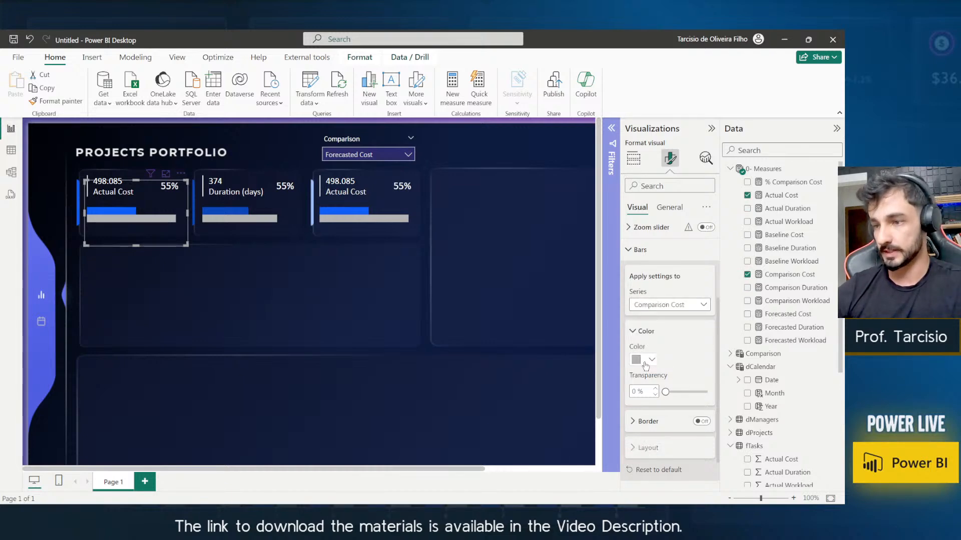
click(643, 360)
click(645, 243)
click(647, 252)
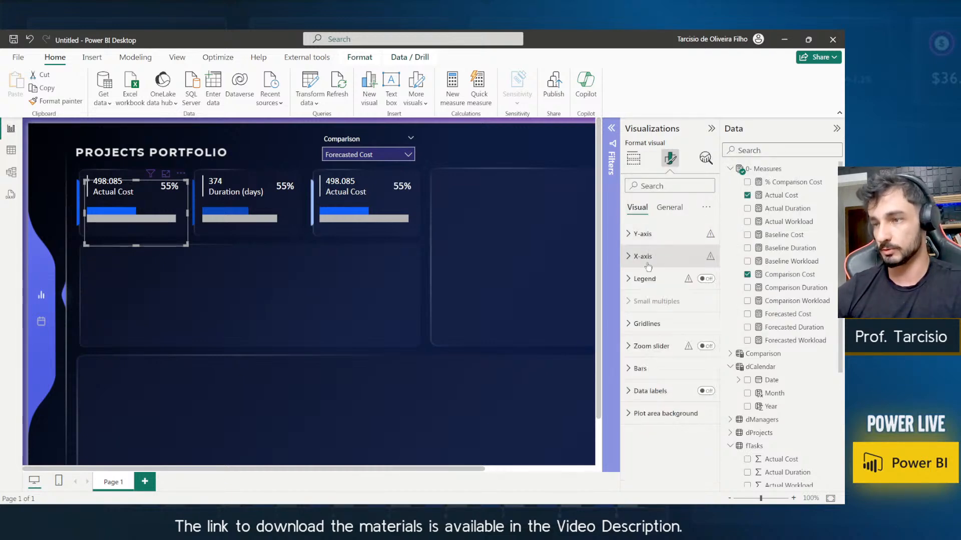
click(647, 259)
click(644, 257)
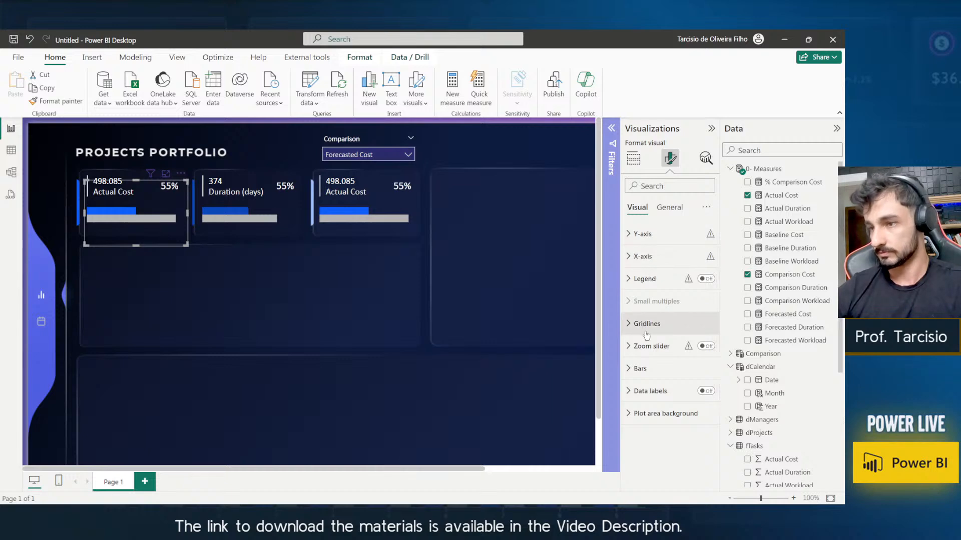
click(646, 368)
click(645, 482)
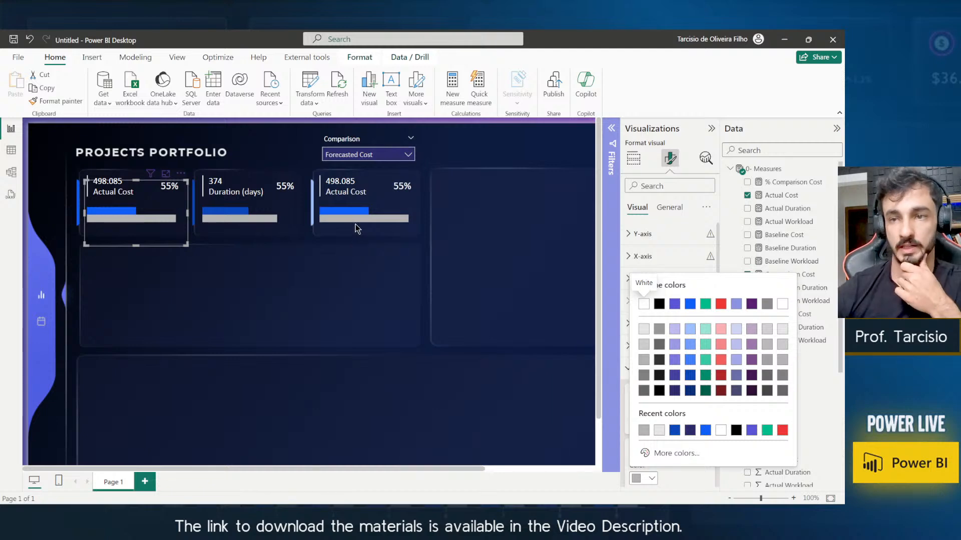
key(Escape)
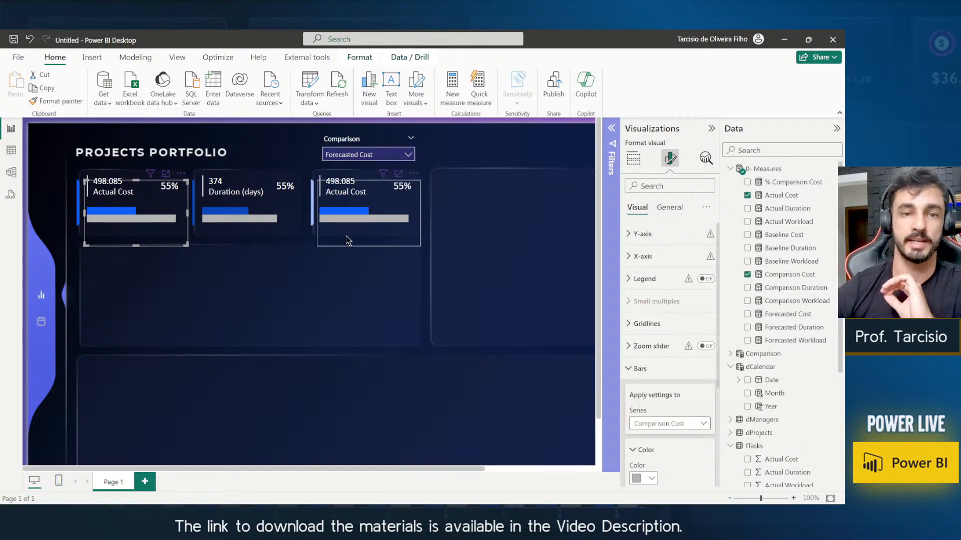
Copy the whole formula of the % Comparison Cost measure.
click(284, 187)
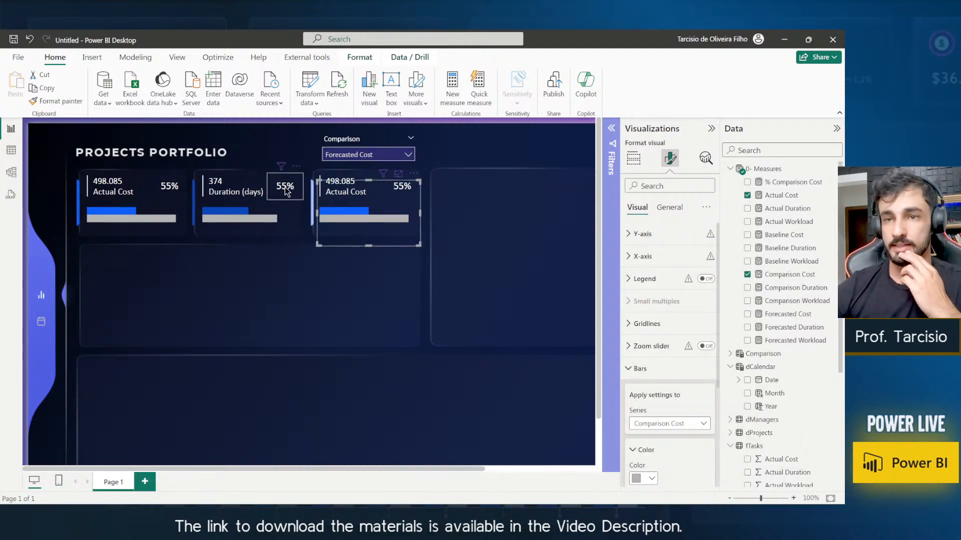
click(793, 182)
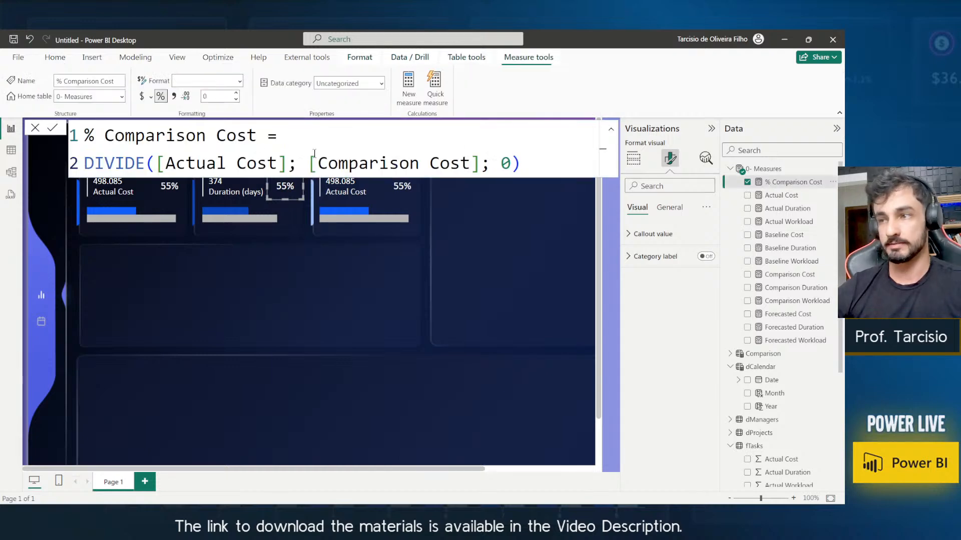
key(ctrl+a)
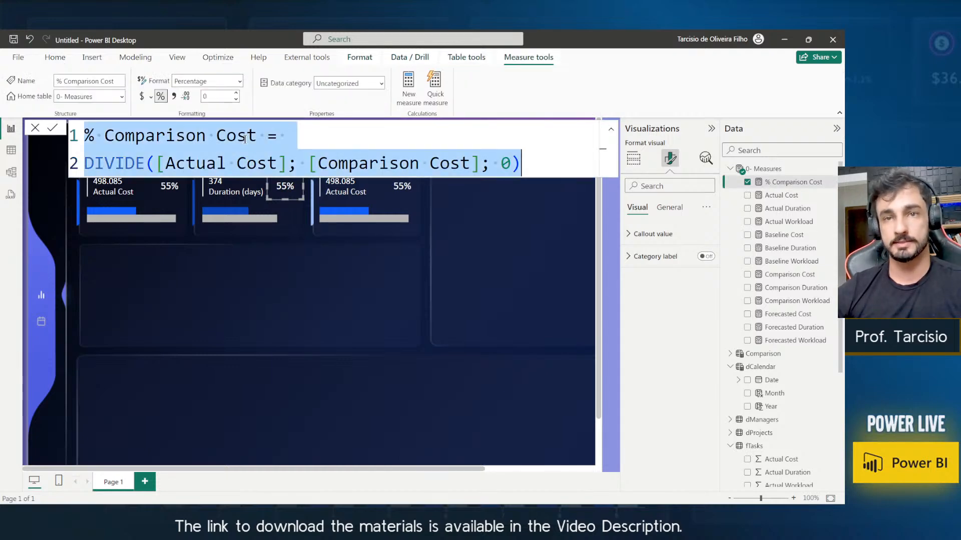
Create the measure % Comparison Duration = DIVIDE([Actual Duration]; [Comparison Duration]; 0) from the copied cost formula.
right_click(774, 182)
click(751, 214)
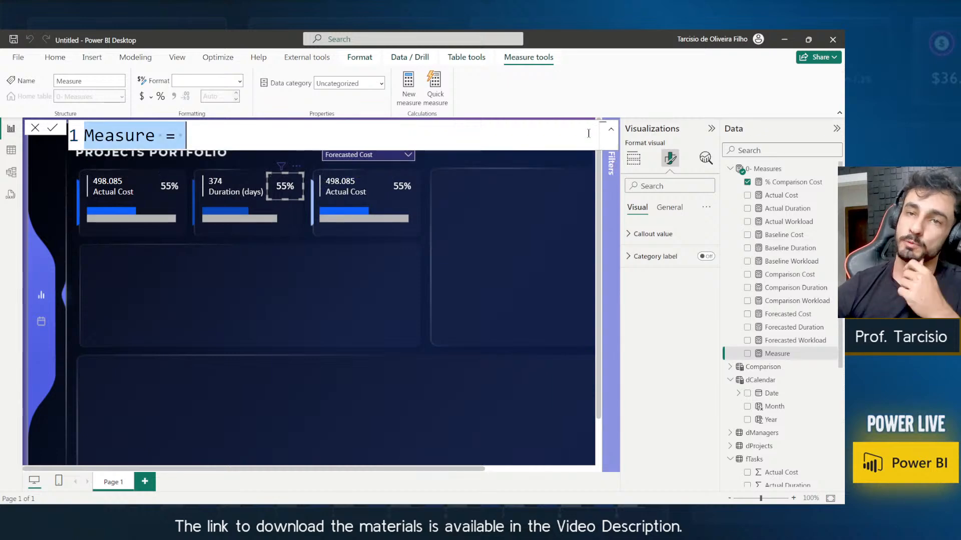
key(ctrl+v)
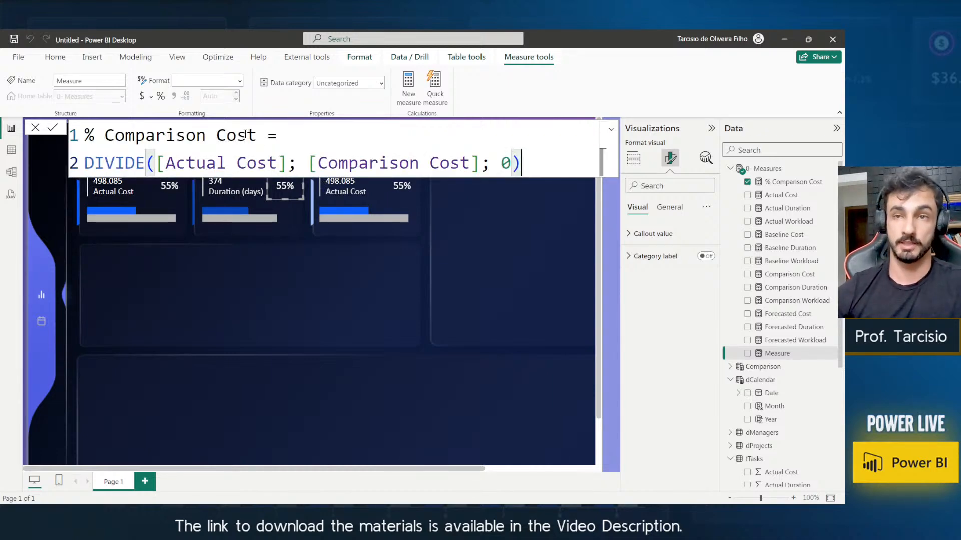
click(247, 135)
double_click(247, 135)
key(ctrl+shift+l)
text(Duratio)
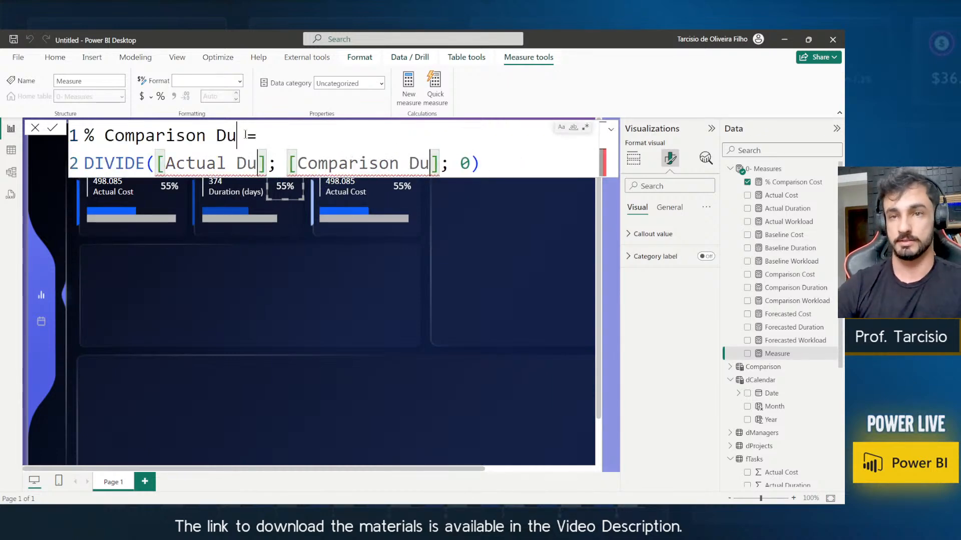
text(n)
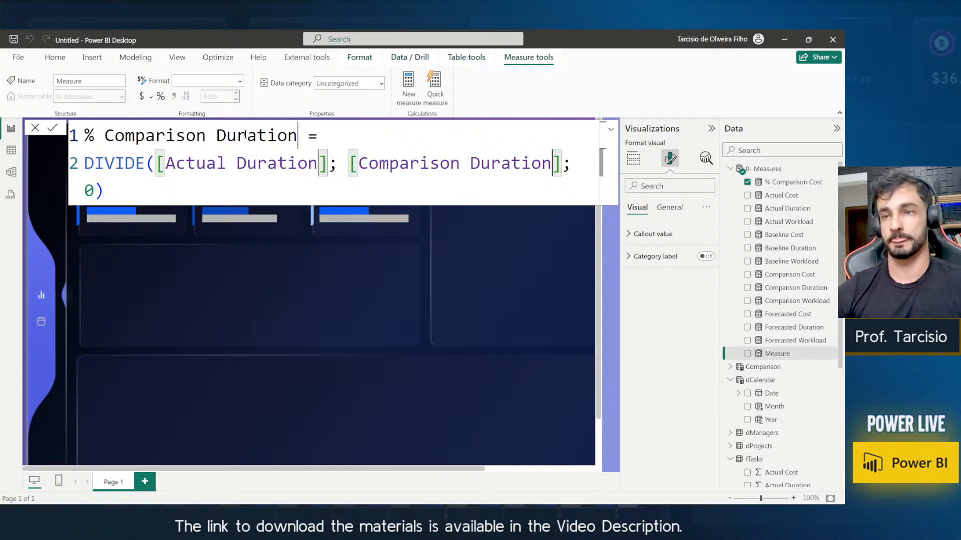
key(Return)
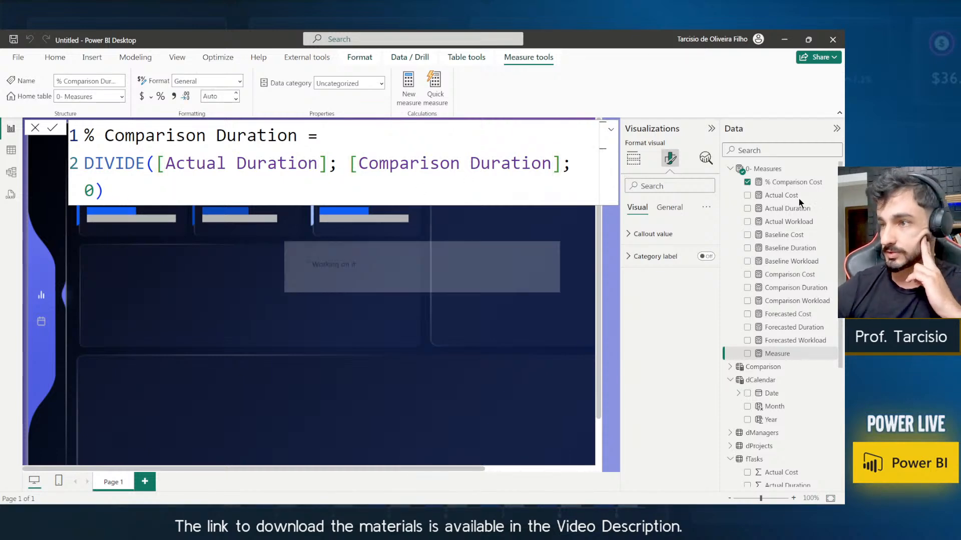
Add a % Comparison Workload measure from the copied formula, replacing every Cost with Workload.
right_click(789, 196)
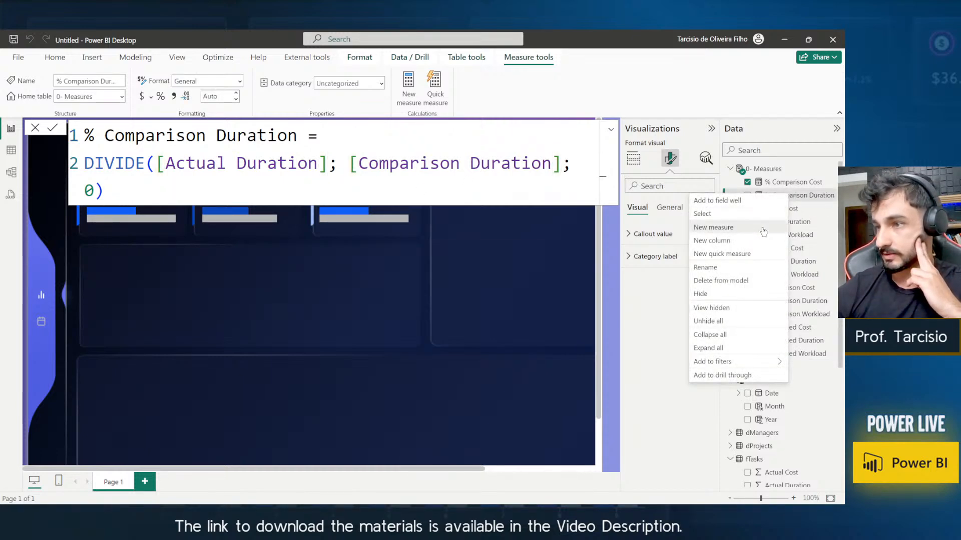
click(763, 229)
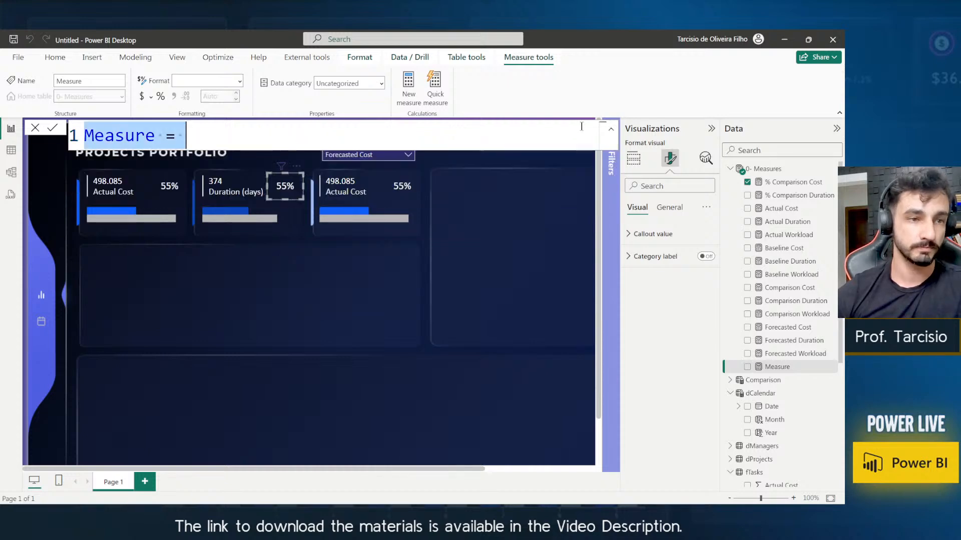
key(ctrl+v)
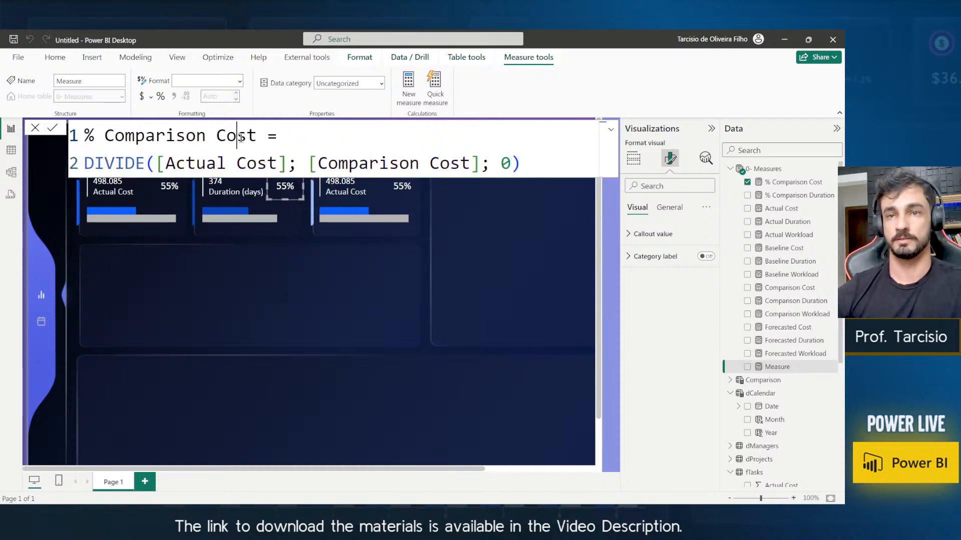
double_click(237, 136)
key(ctrl+shift+l)
text(Workload)
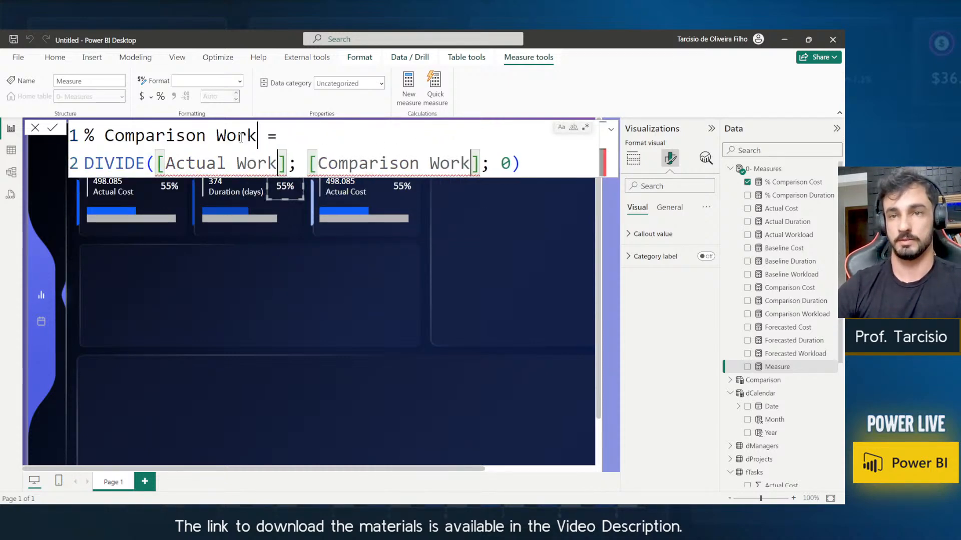
Complete the measure % Comparison Workload as DIVIDE([Actual Workload]; [Comparison Workload]; 0).
key(Return)
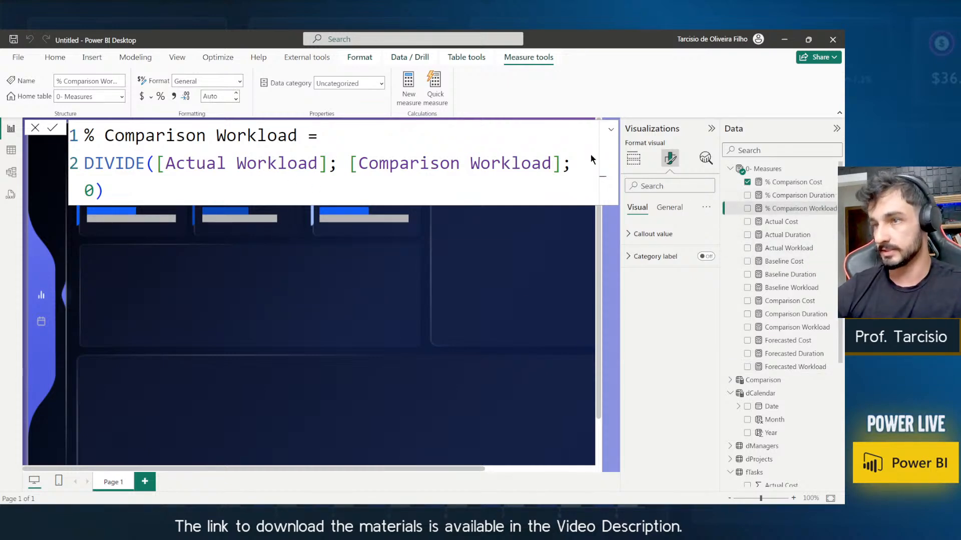
click(507, 266)
Replace % Comparison Cost with % Comparison Duration in the percentage card beside Duration (days).
click(284, 186)
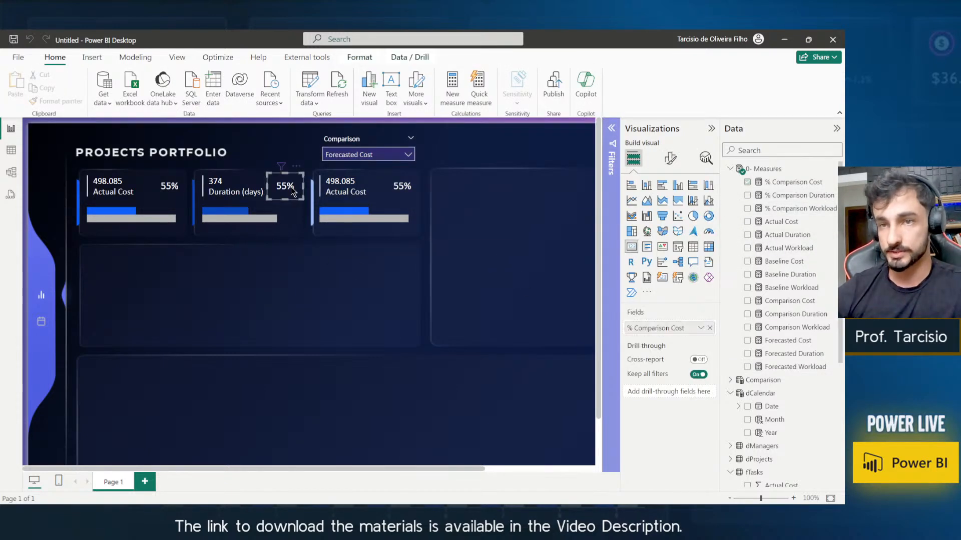
click(747, 182)
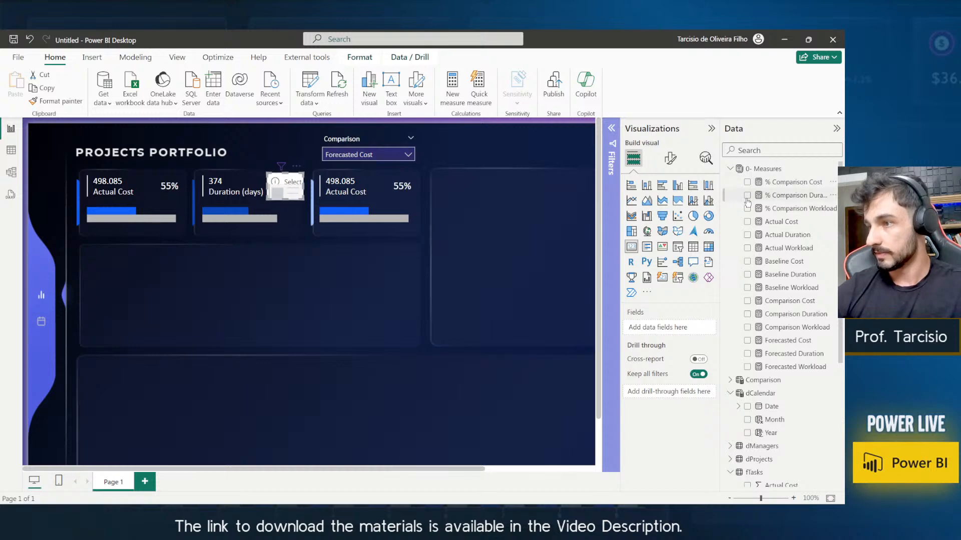
click(747, 195)
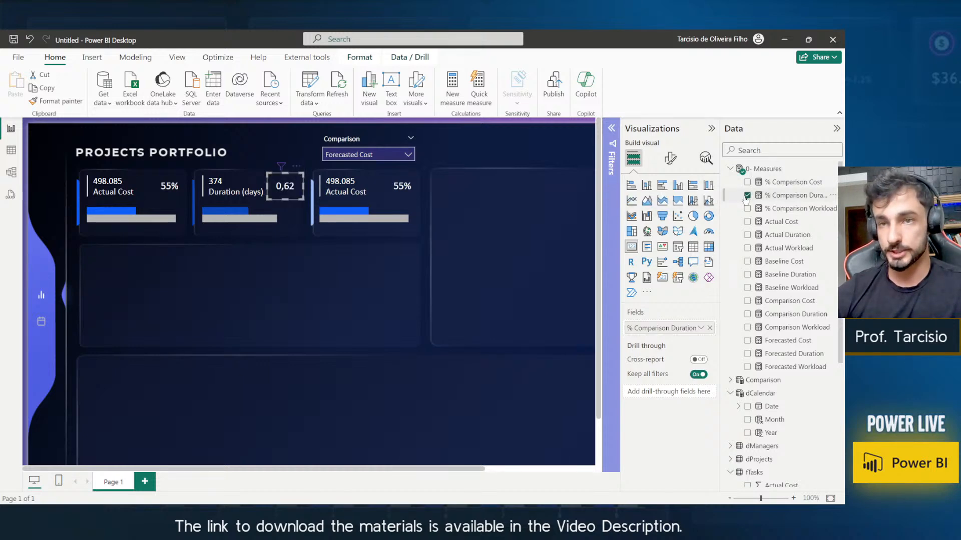
Format the % Comparison Duration measure as a percentage with 0 decimal places.
click(814, 195)
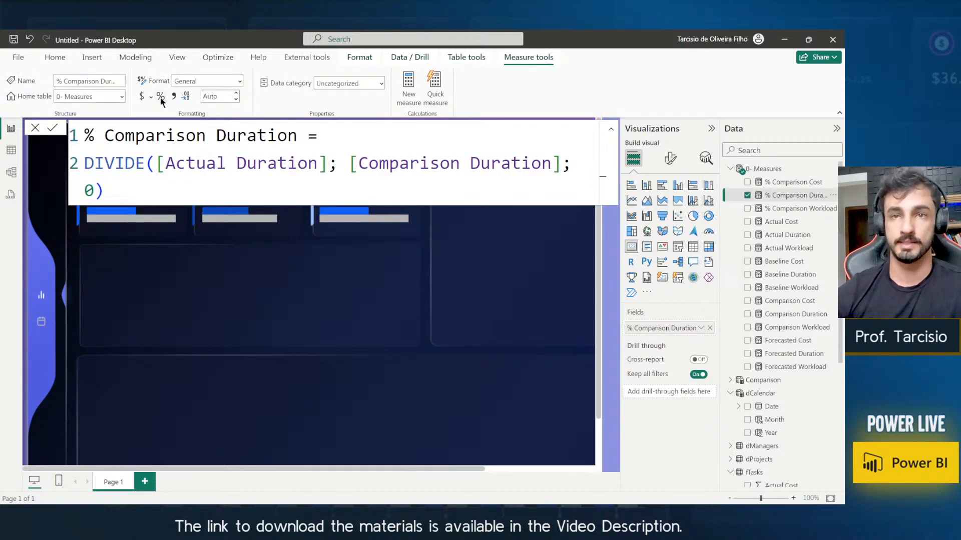
click(367, 238)
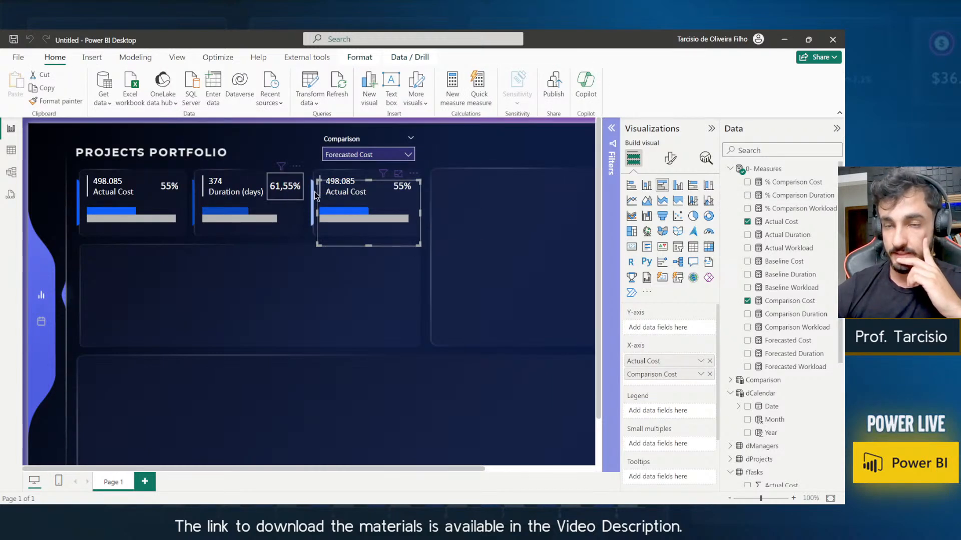
click(801, 198)
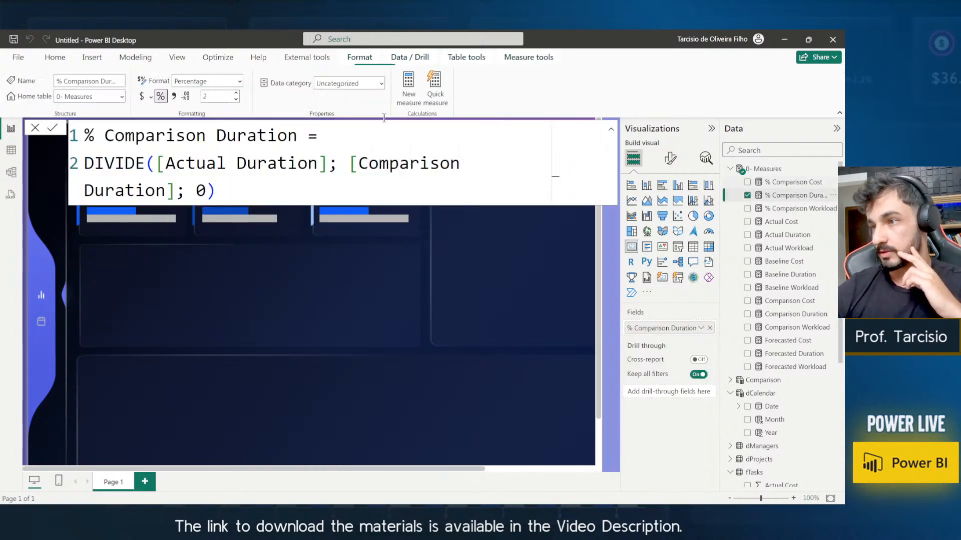
click(214, 97)
text(0)
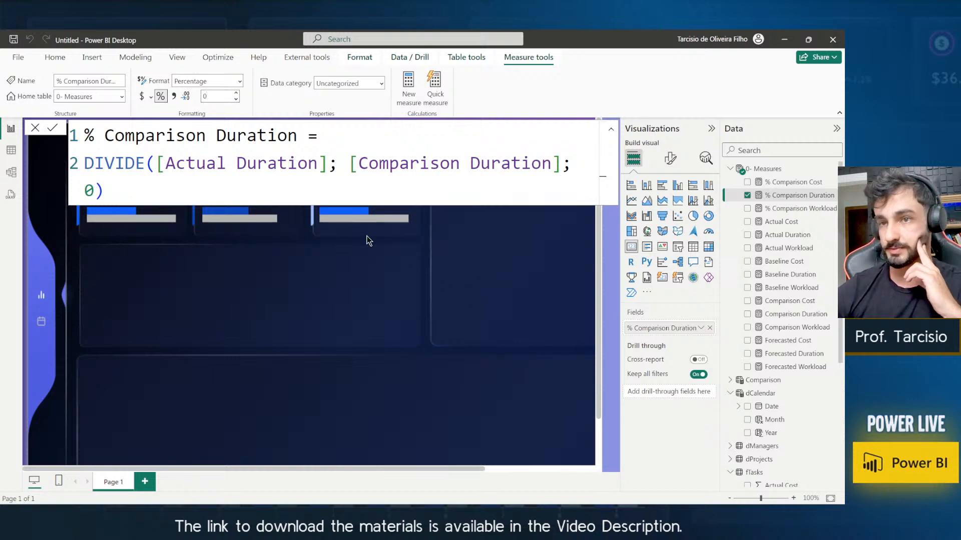
click(370, 244)
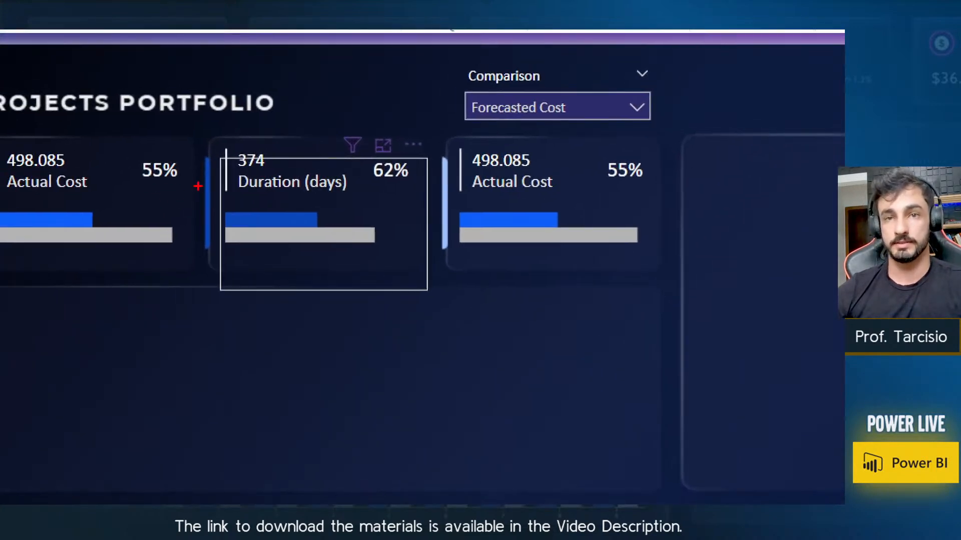
Compare the cost and duration cards with the Comparison slicer set to Baseline Cost and back to Forecasted Cost.
drag(190, 195, 155, 178)
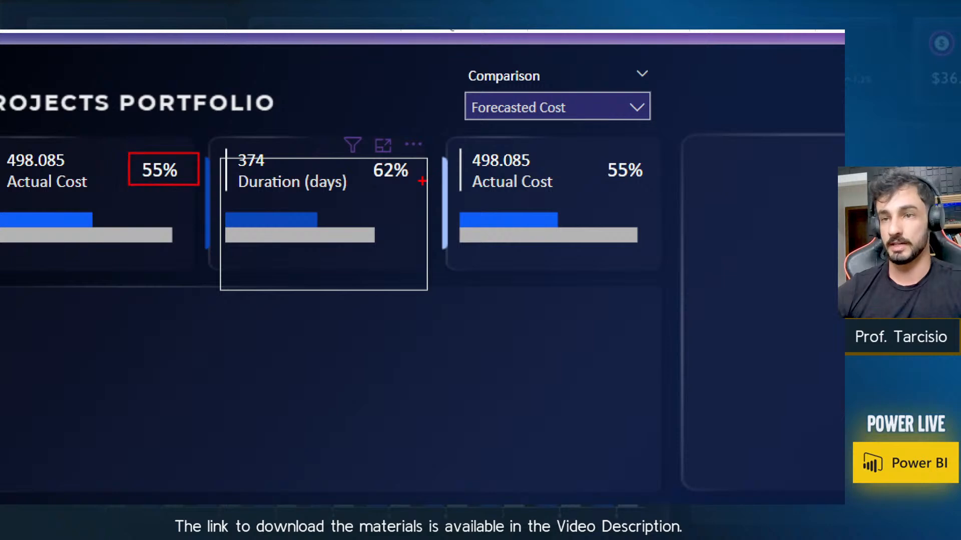
drag(422, 180, 344, 159)
click(358, 155)
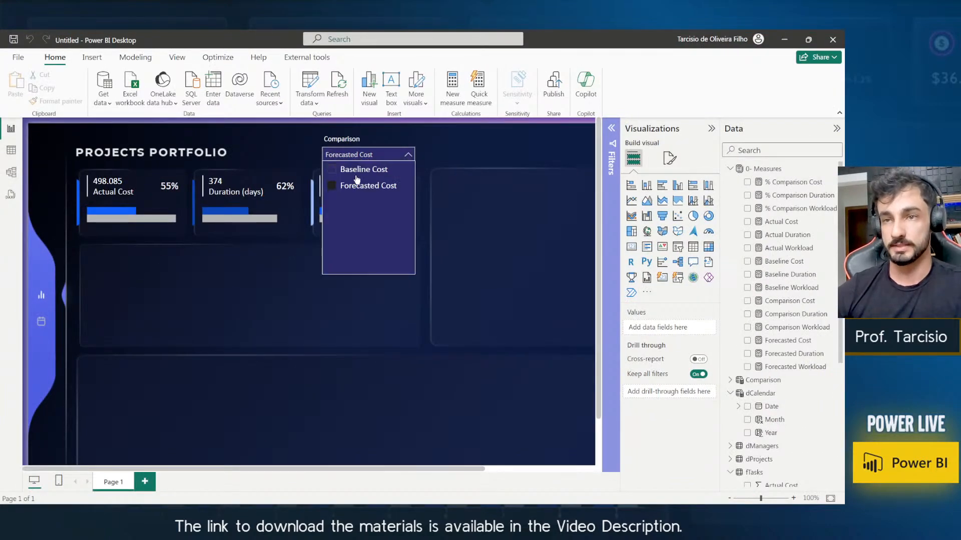
click(356, 172)
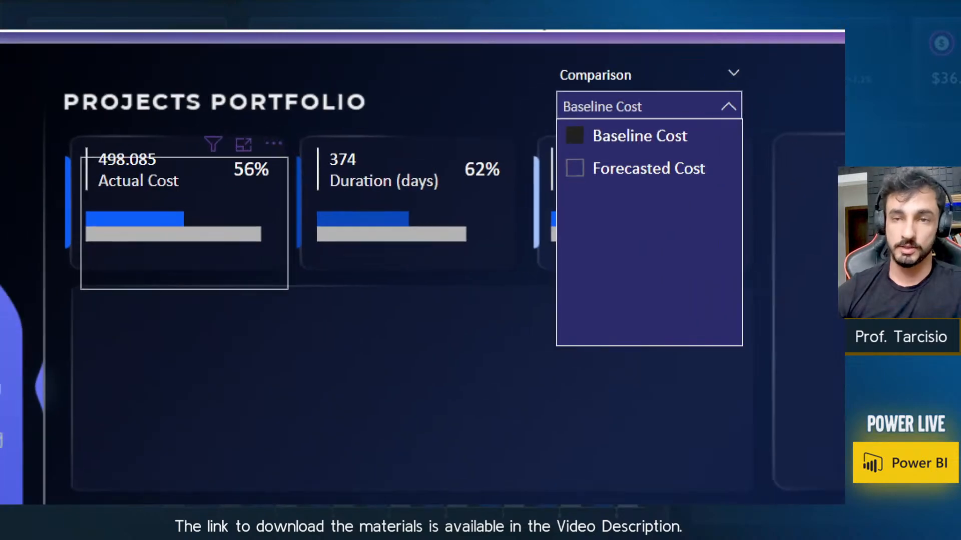
drag(208, 199, 90, 154)
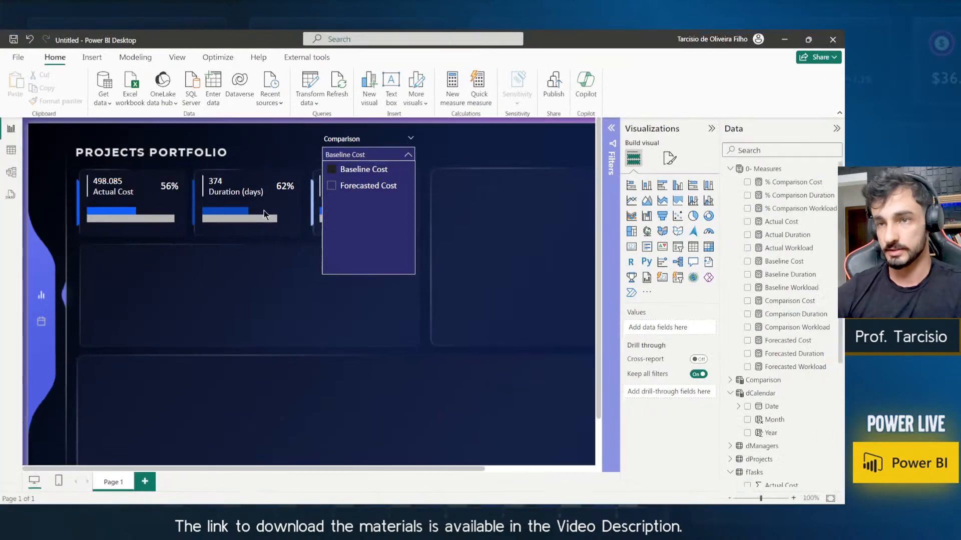
mouse_move(234, 223)
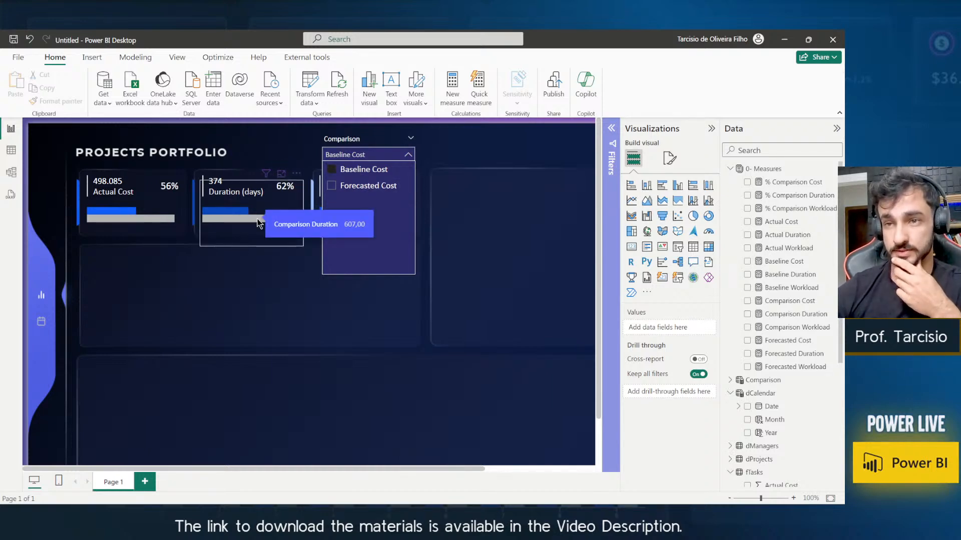
click(363, 186)
mouse_move(259, 223)
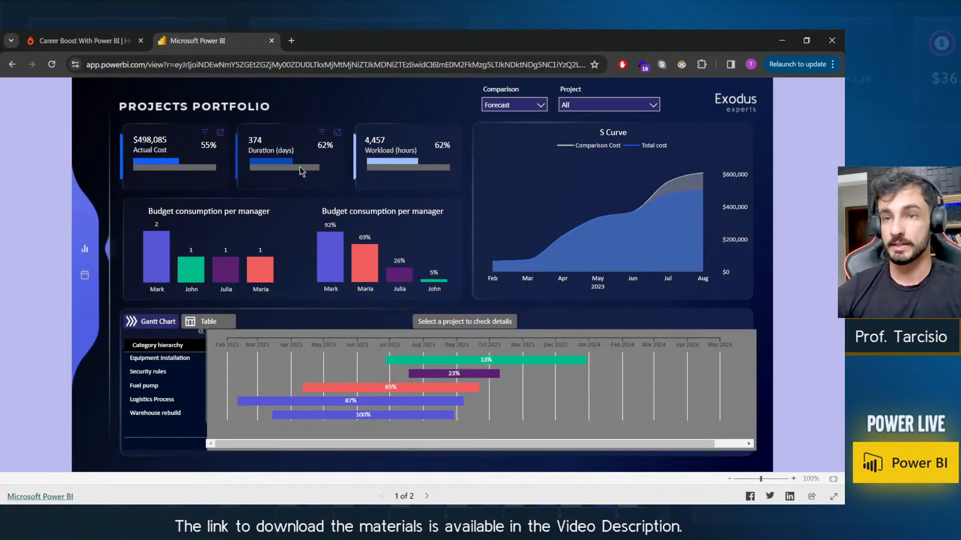
Check Comparison Duration in the published browser report under Forecast and Baseline, then return to Power BI Desktop and collapse the Comparison slicer.
mouse_move(299, 167)
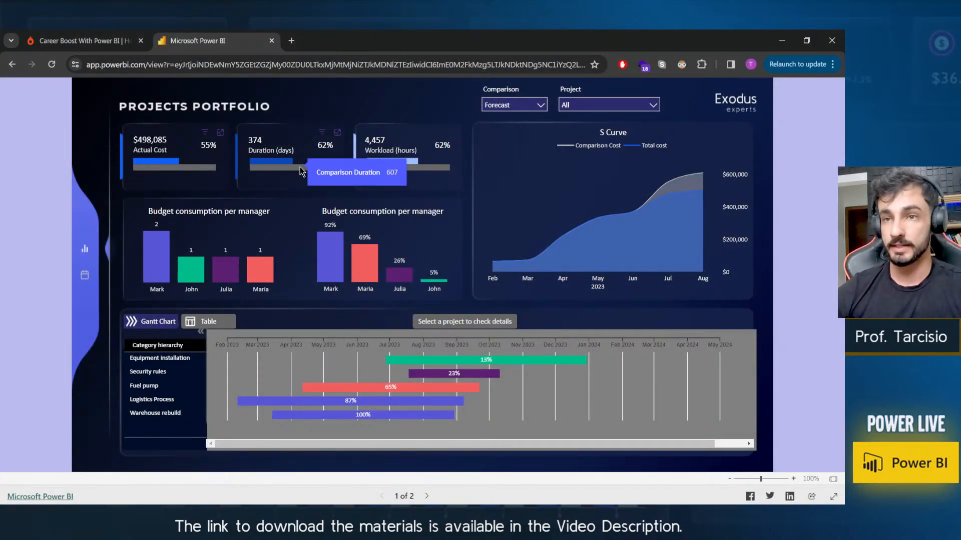
click(520, 103)
click(506, 125)
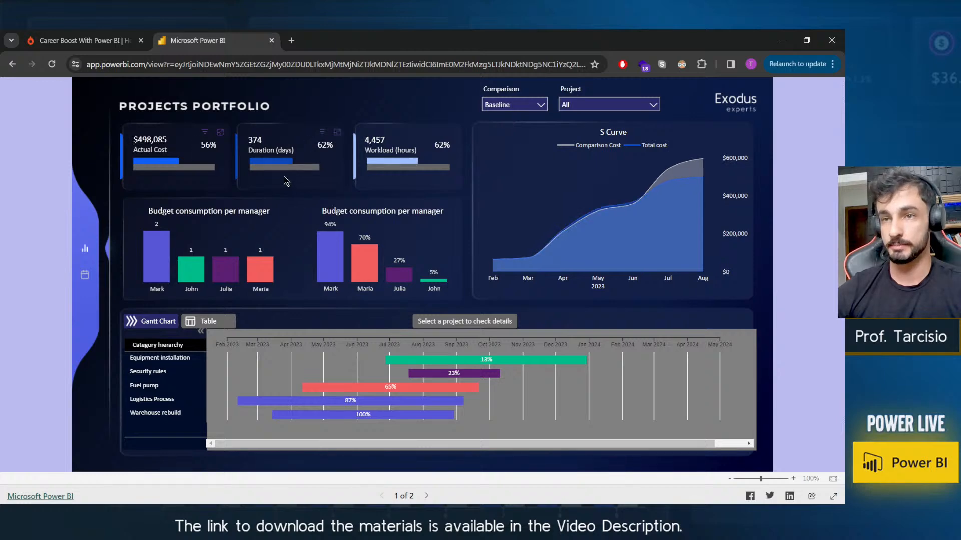
mouse_move(289, 174)
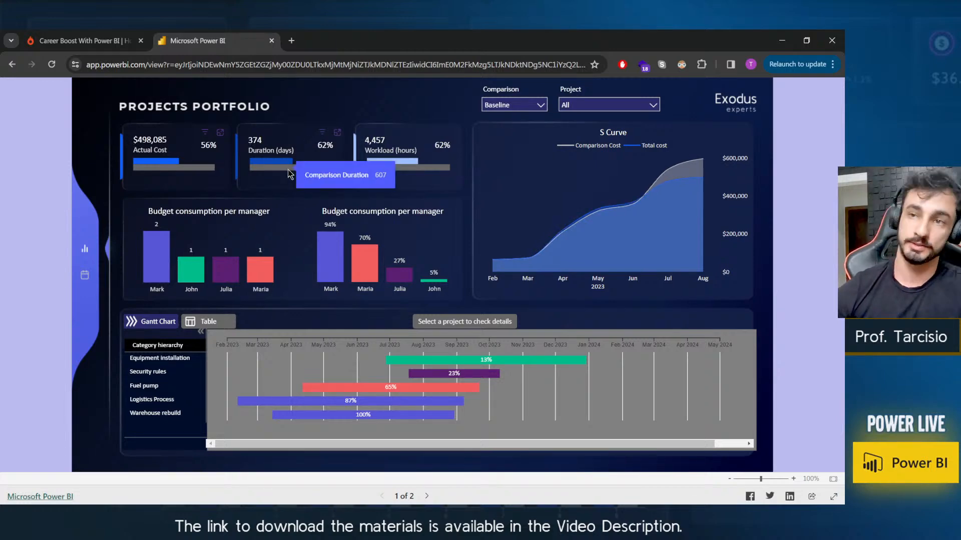
key(alt+Tab)
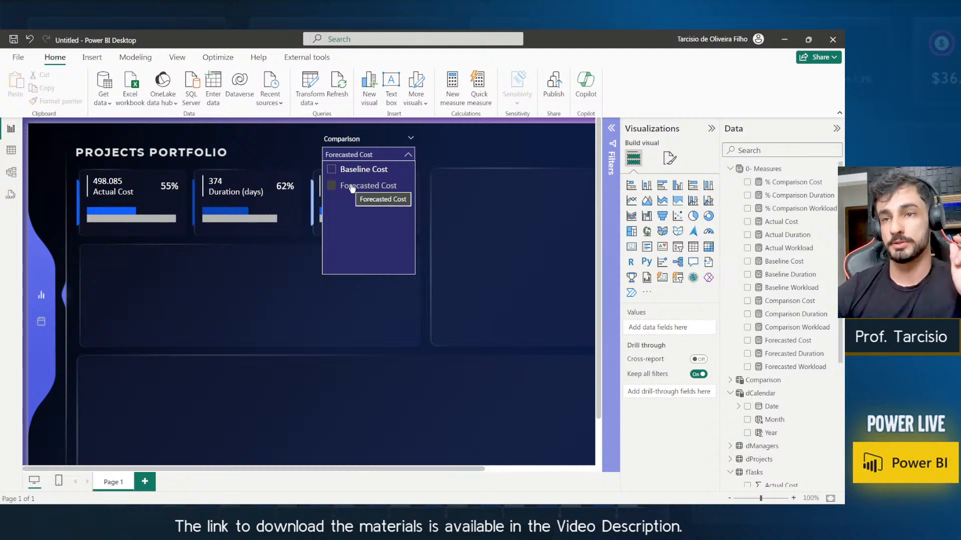
click(256, 309)
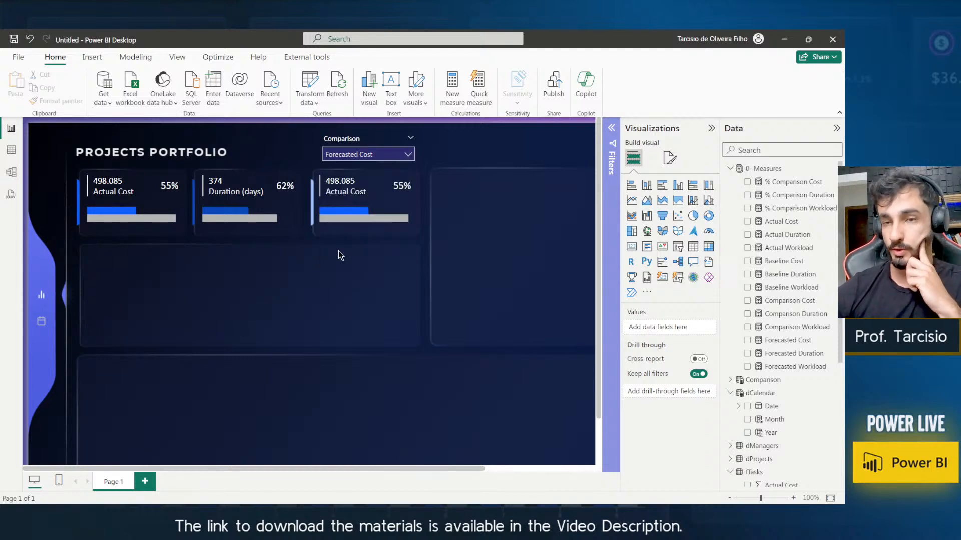
Replace Actual Cost and Comparison Cost in the third card's bar chart with Actual Workload and Comparison Workload.
click(382, 247)
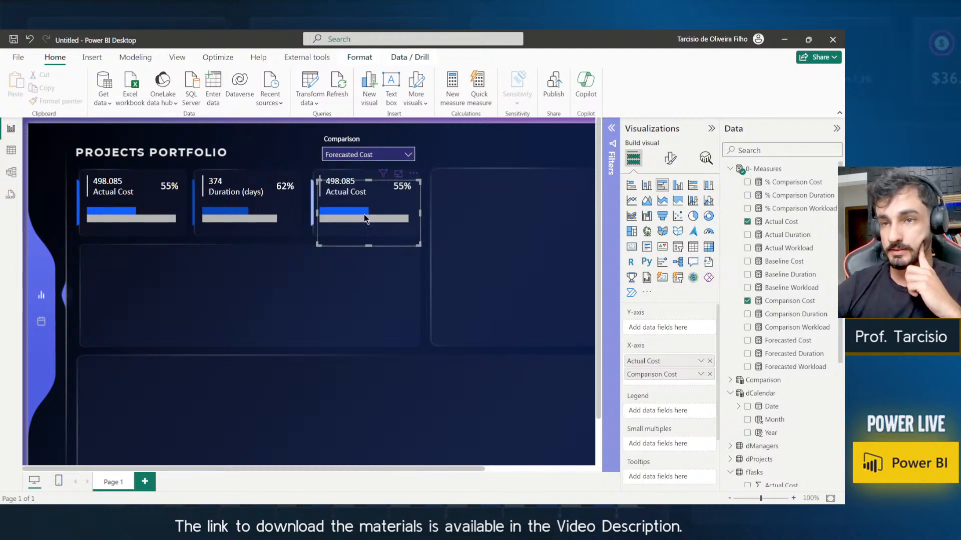
click(709, 362)
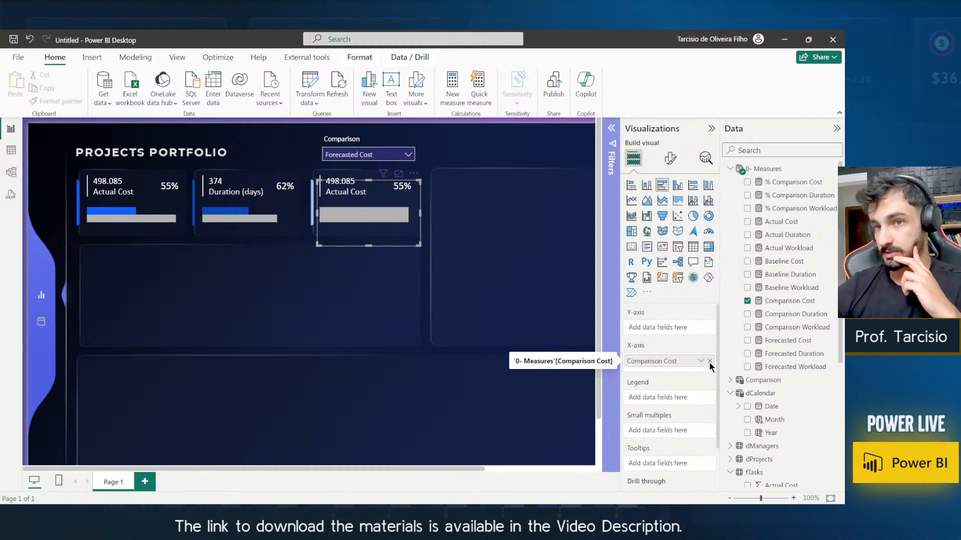
click(710, 362)
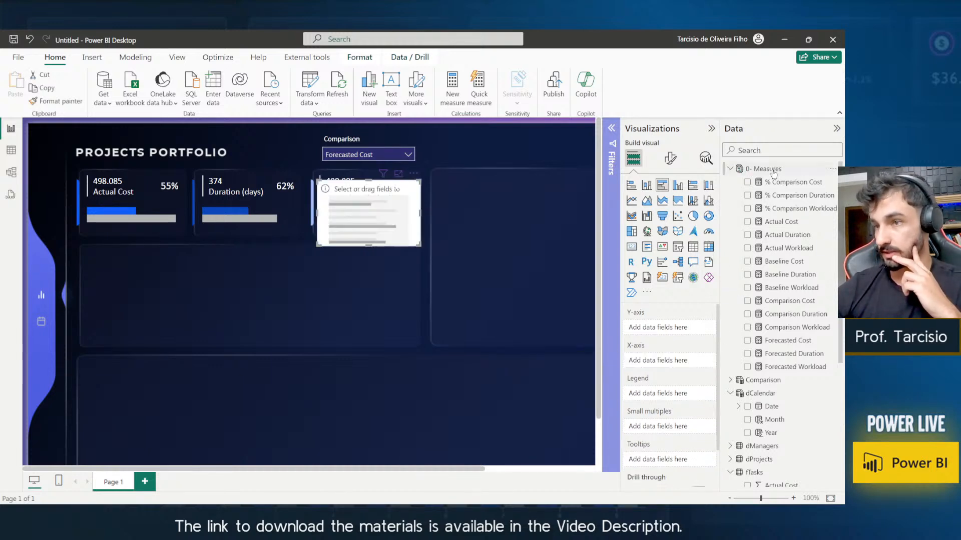
click(747, 248)
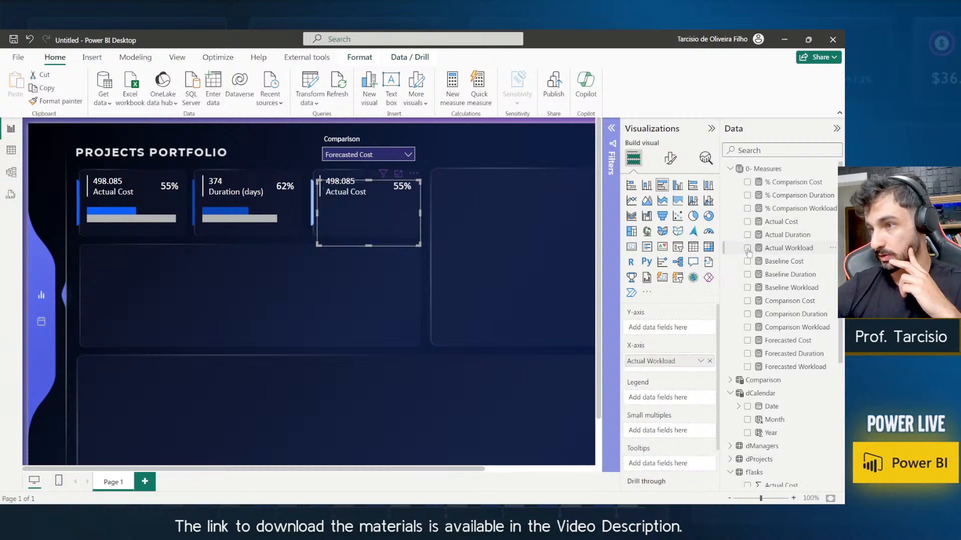
click(748, 328)
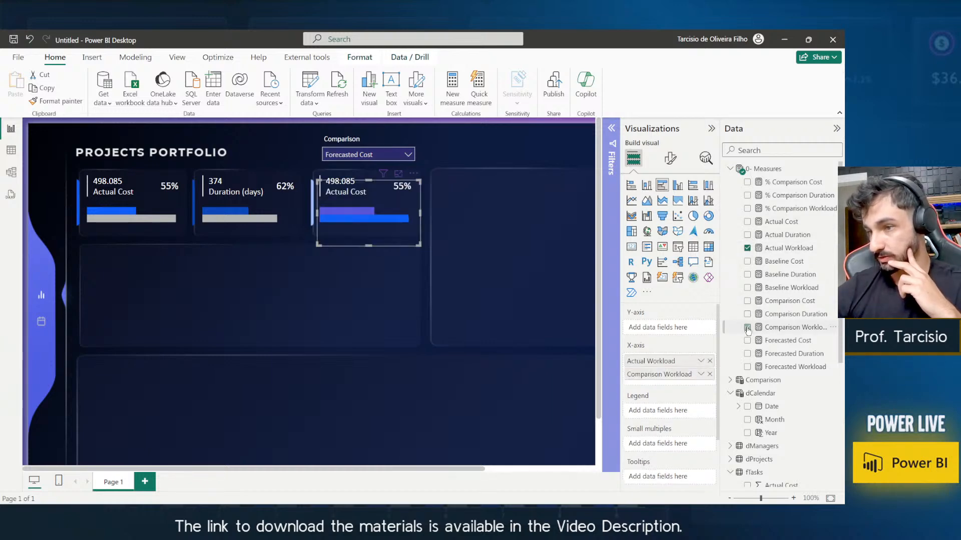
Recolor the Actual Workload series in the third card's bar chart with the light purple theme color.
click(670, 158)
click(665, 368)
scroll(667, 422, down, 3)
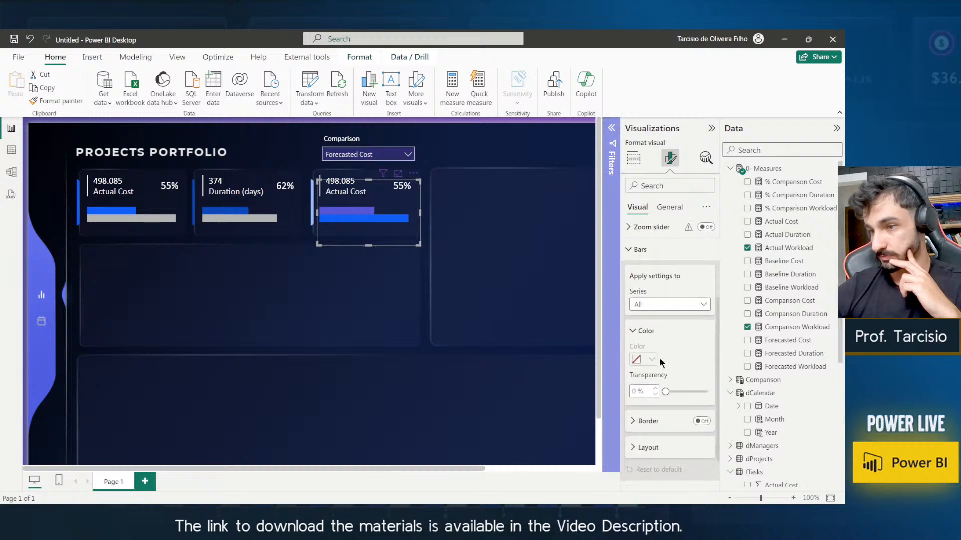
click(663, 306)
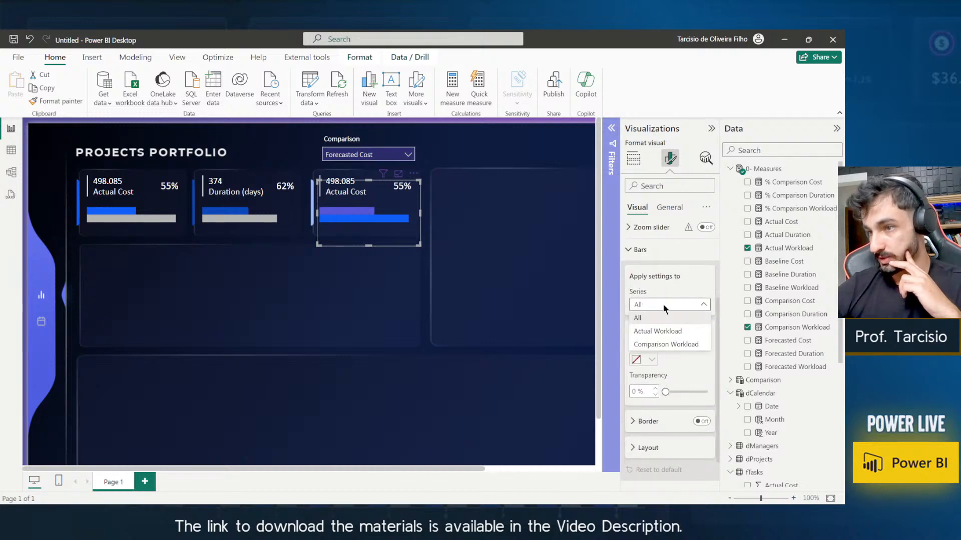
click(661, 332)
click(648, 359)
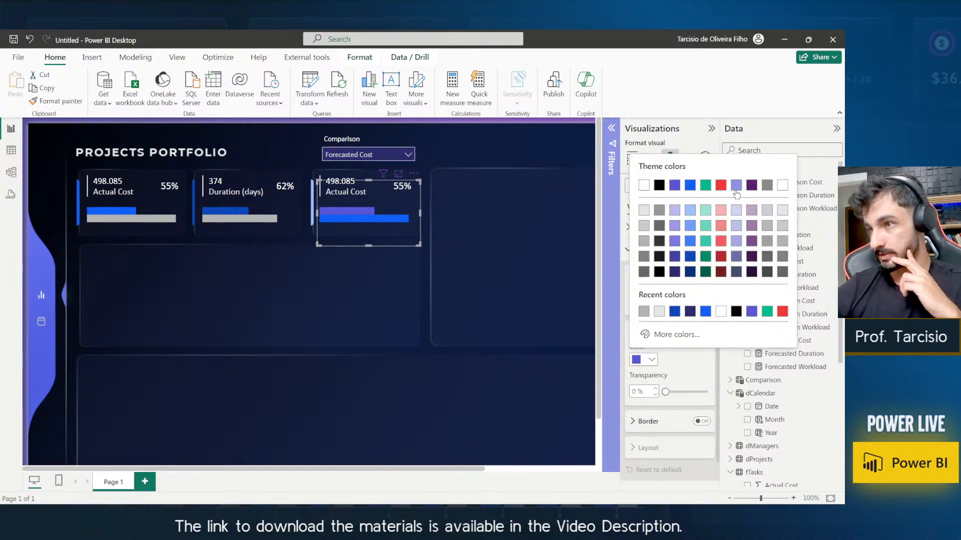
click(736, 210)
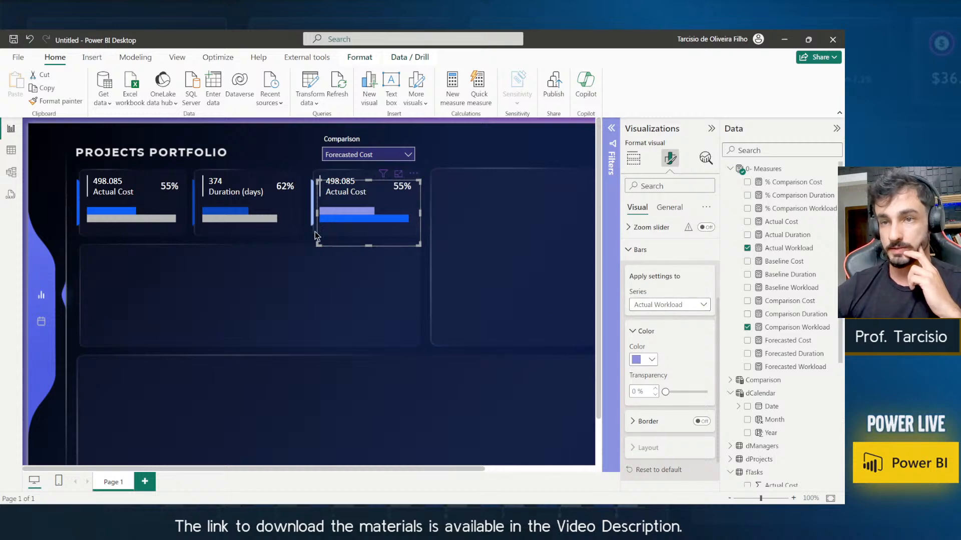
Try paler tints for the Actual Workload bar and settle on the third shade beneath the light purple theme color.
mouse_move(332, 222)
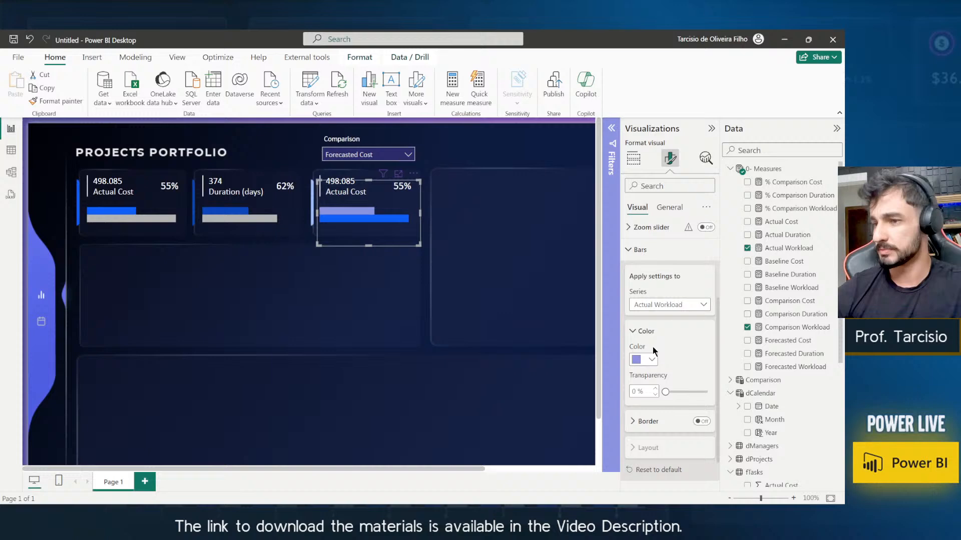
click(651, 360)
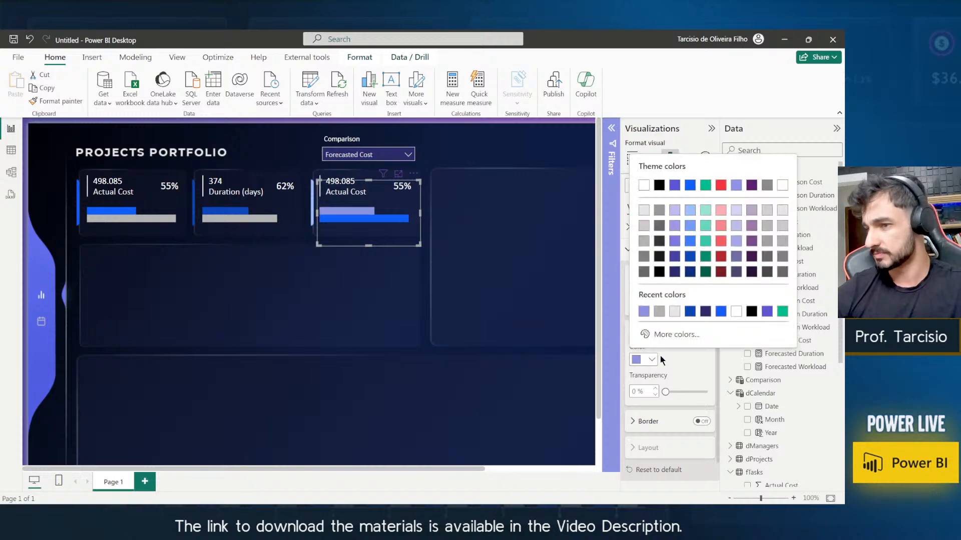
click(738, 211)
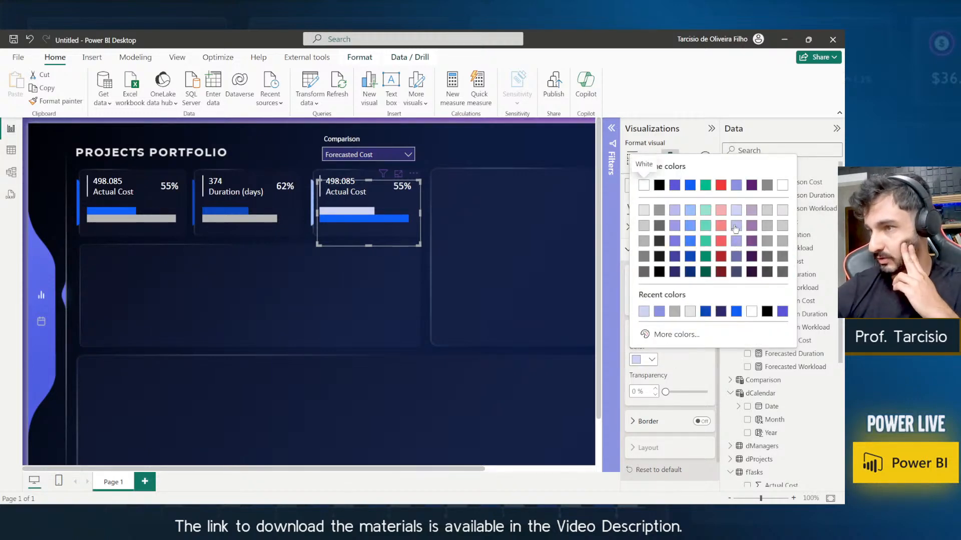
click(736, 242)
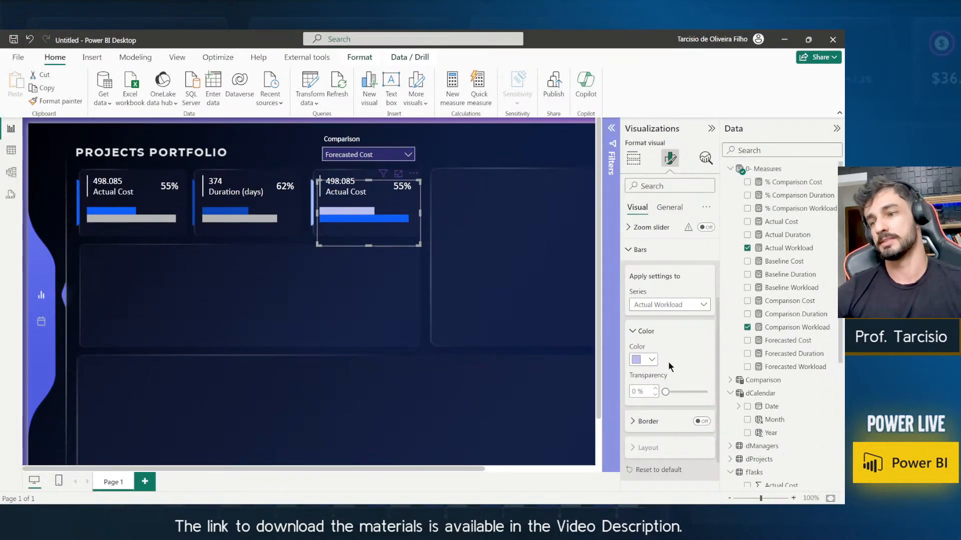
click(645, 360)
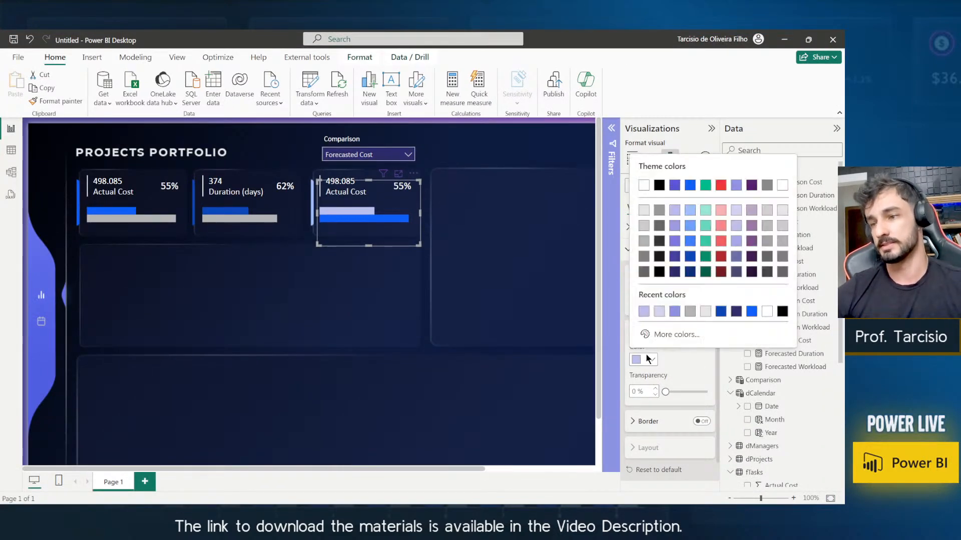
click(737, 243)
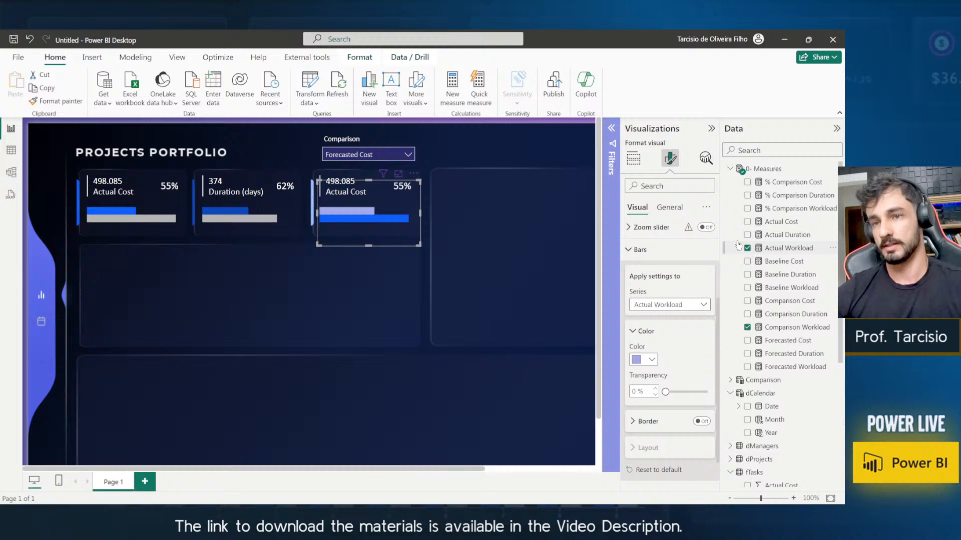
Recolor the third card's bars, using the second shade beneath the light purple theme color for Actual Workload and gray for Comparison Workload.
click(650, 359)
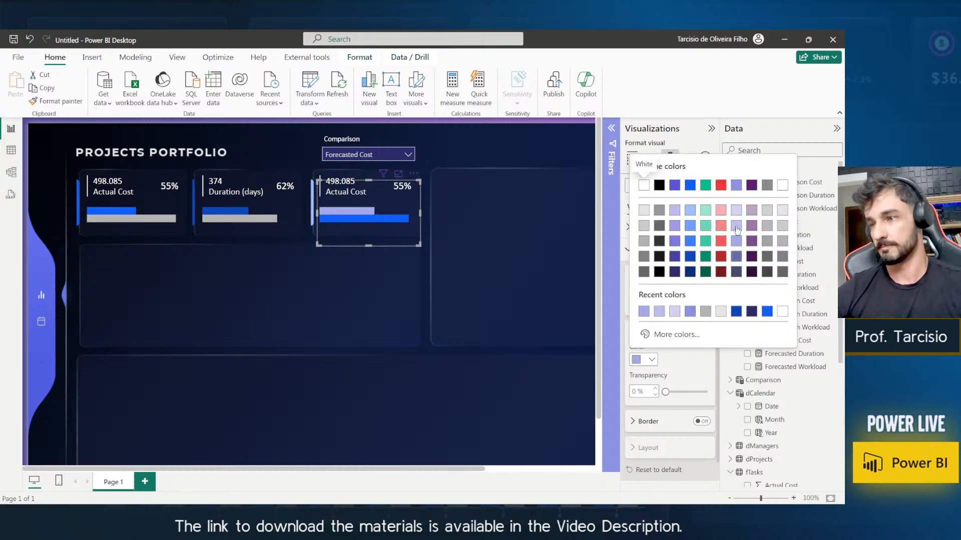
click(737, 230)
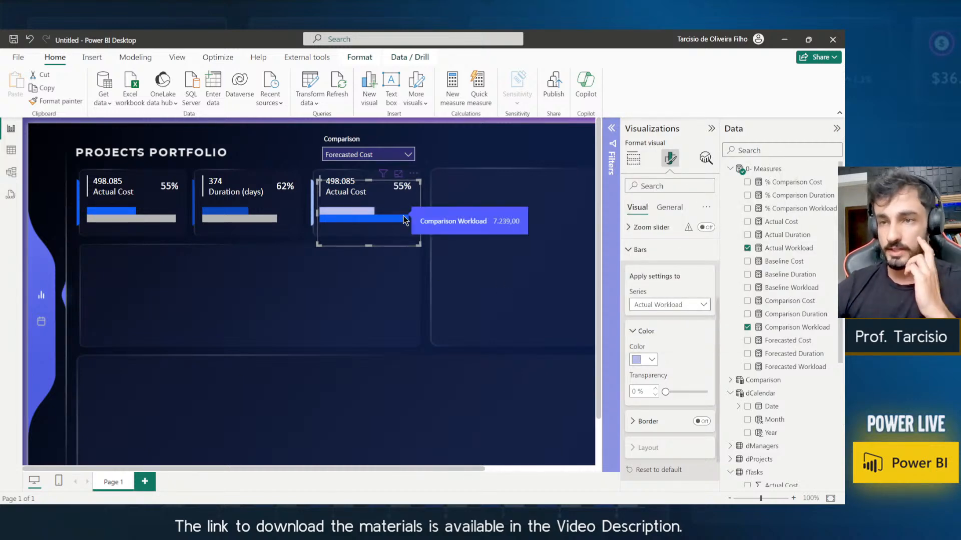
click(670, 305)
click(665, 345)
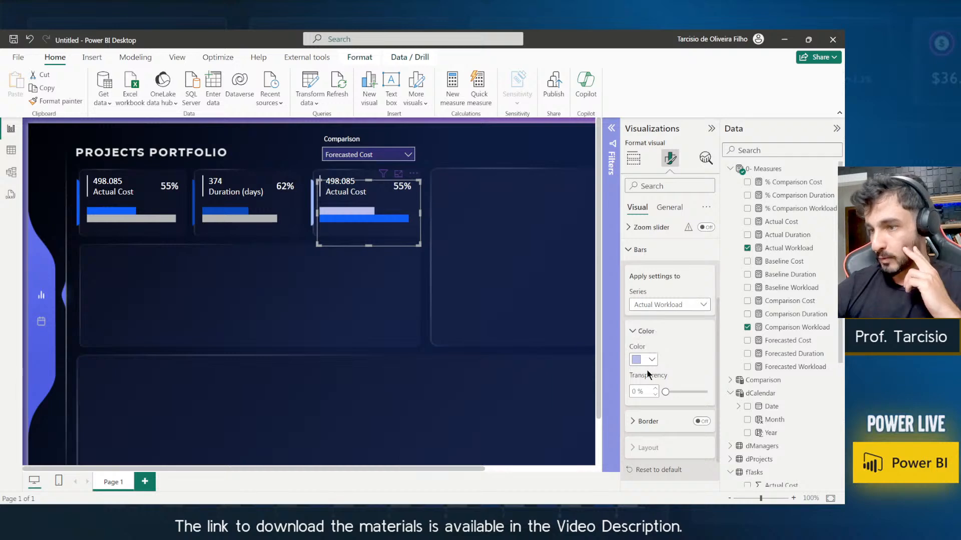
click(646, 359)
click(647, 248)
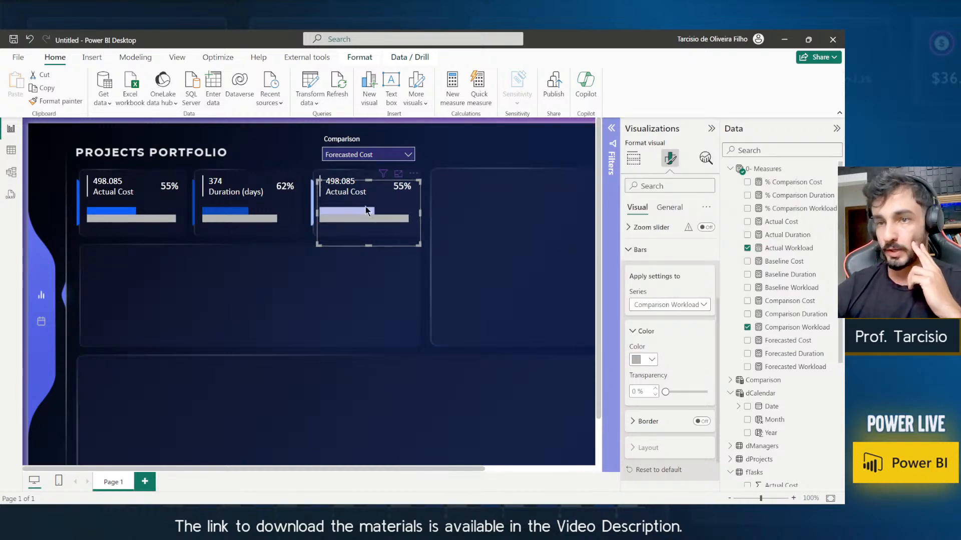
click(445, 192)
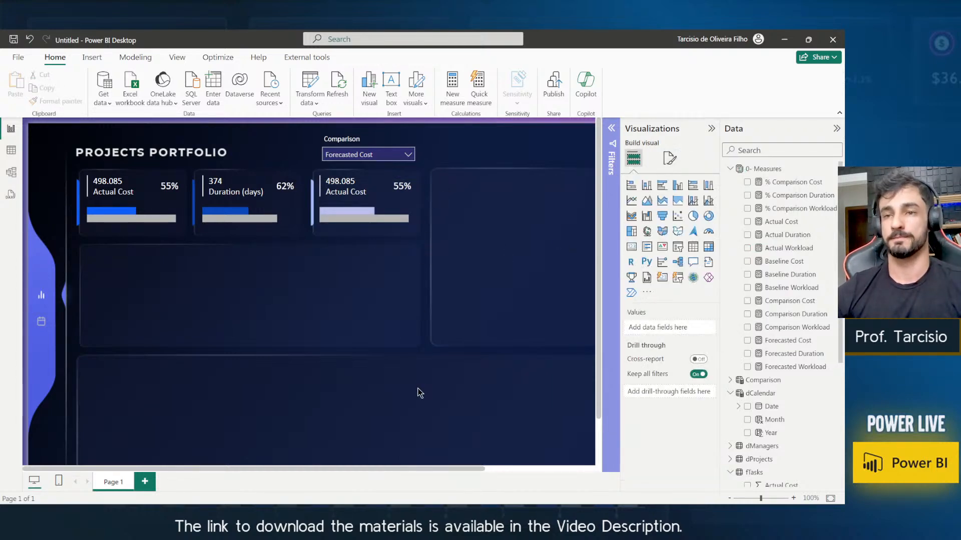
Replace % Comparison Cost with % Comparison Workload in the third card's percentage visual.
click(402, 188)
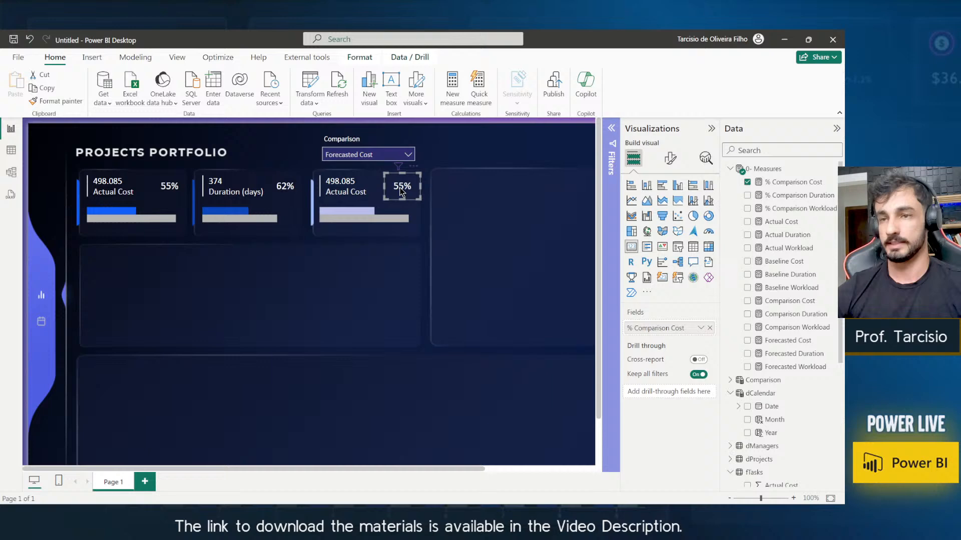
click(747, 183)
click(747, 209)
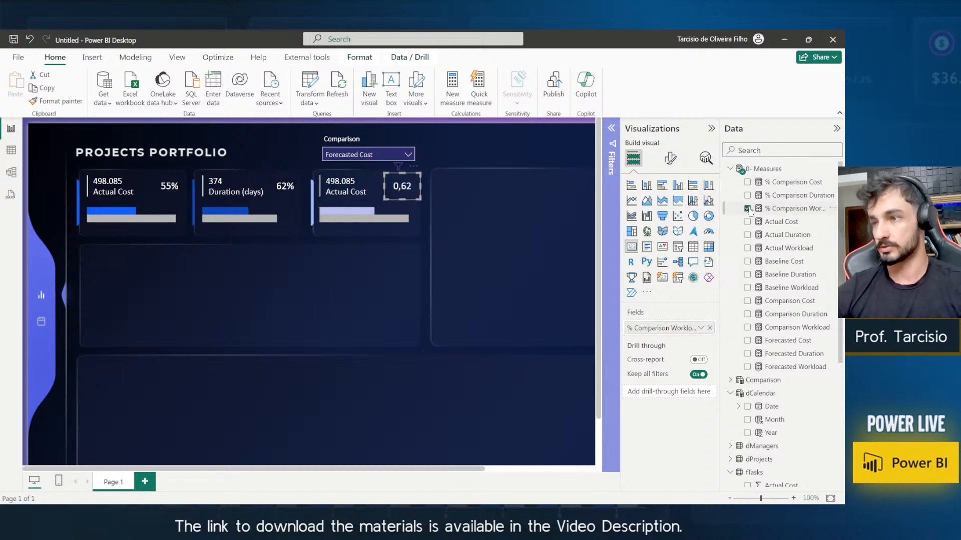
Format the % Comparison Workload measure as a percentage with 0 decimal places.
click(790, 208)
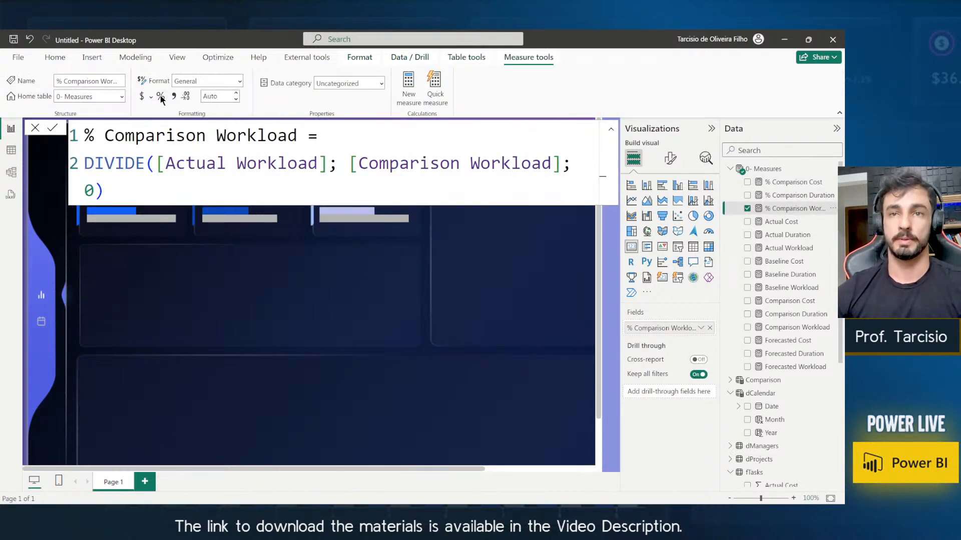
click(161, 96)
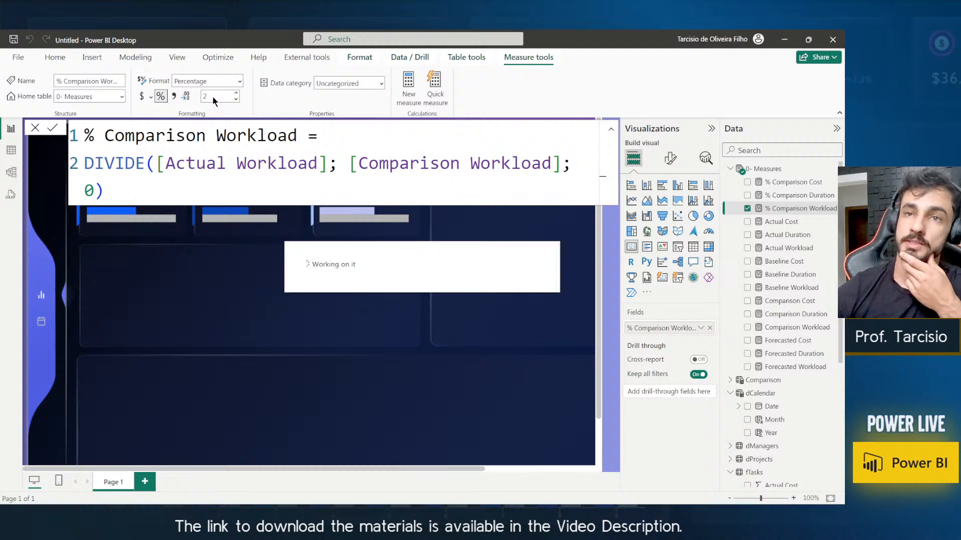
click(212, 97)
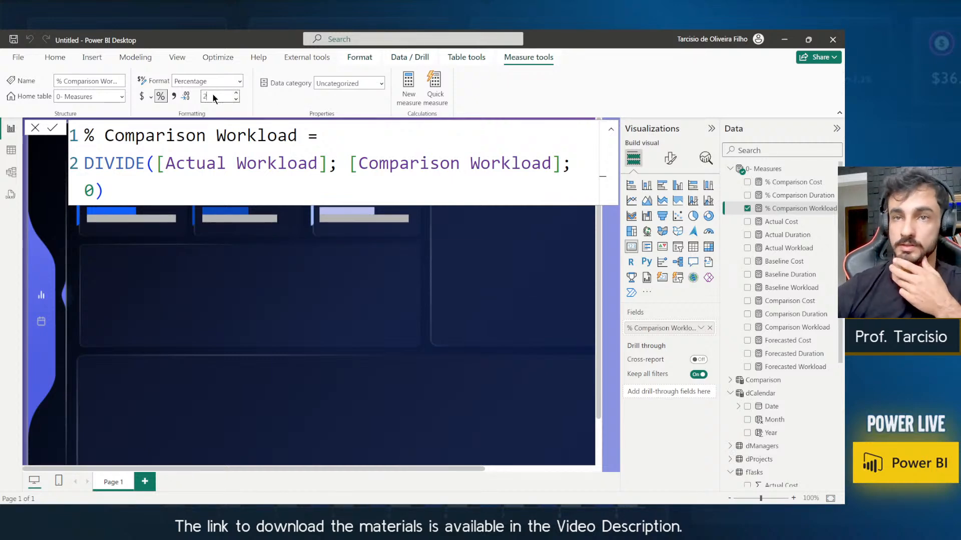
key(BackSpace)
text(0)
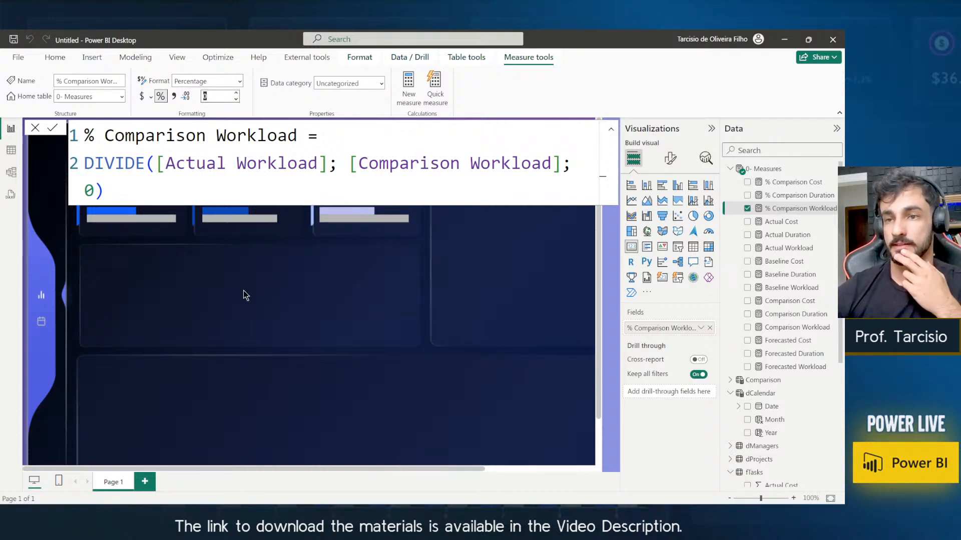
click(285, 272)
Replace Actual Cost with Actual Workload in the third KPI card.
click(344, 191)
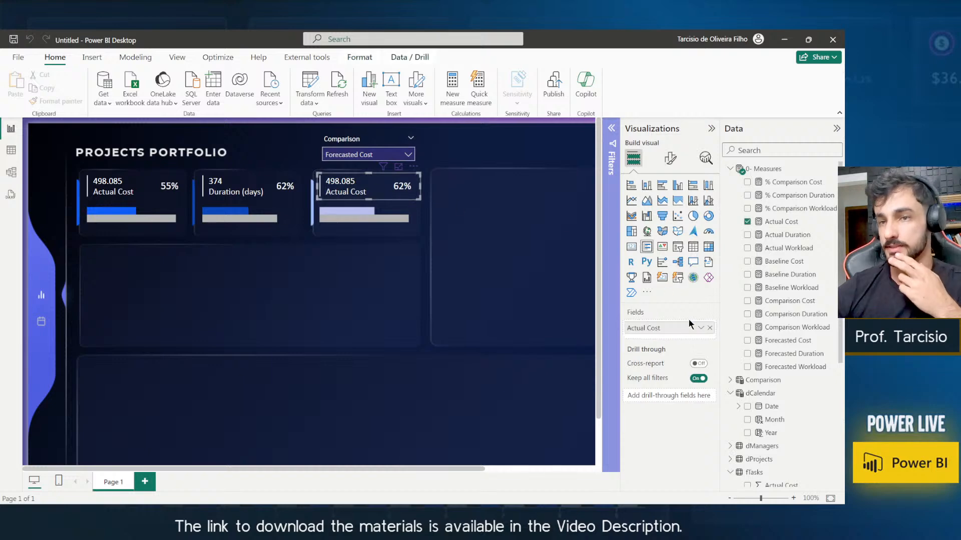
click(710, 327)
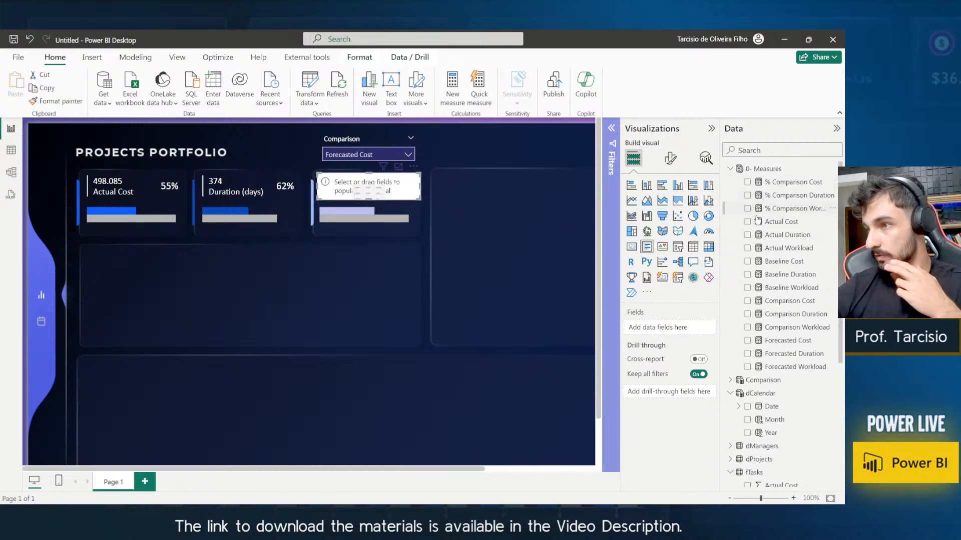
click(747, 249)
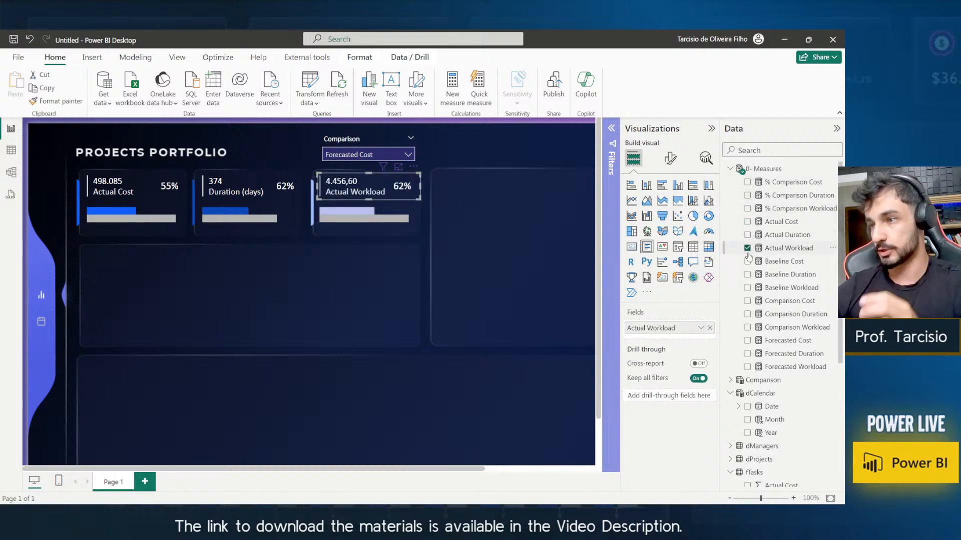
Rename the Actual Workload field in the third KPI card as Workload (hours).
double_click(668, 329)
key(Home)
key(Delete)
key(Delete)
key(Delete)
key(Delete)
key(Delete)
key(Delete)
key(Delete)
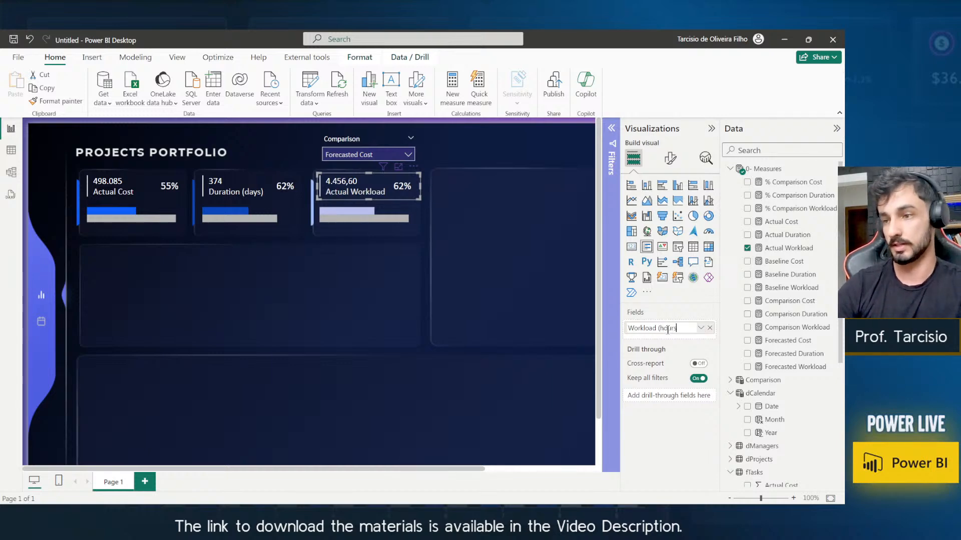
key(Return)
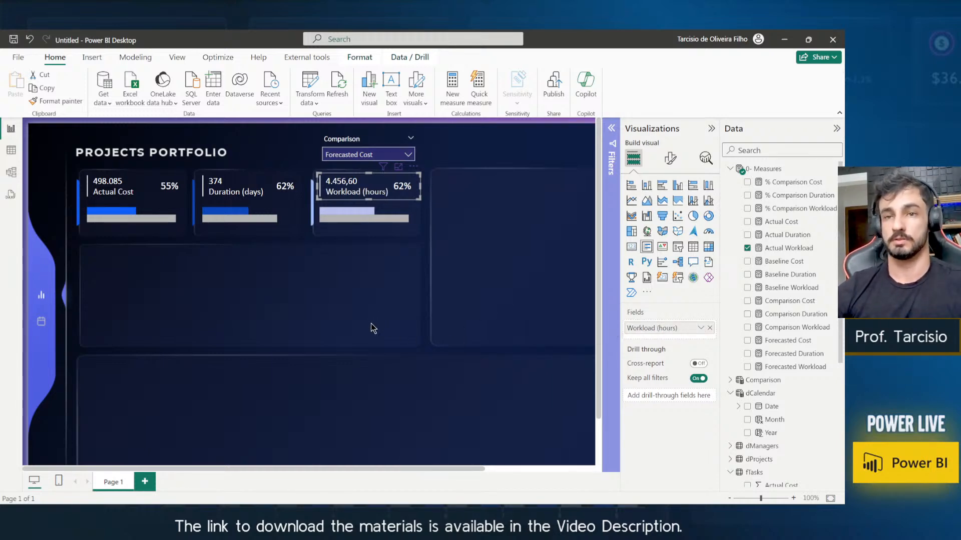
Set the category label font size to 10 on the cost, duration and workload KPI cards together.
ctrl+click(199, 182)
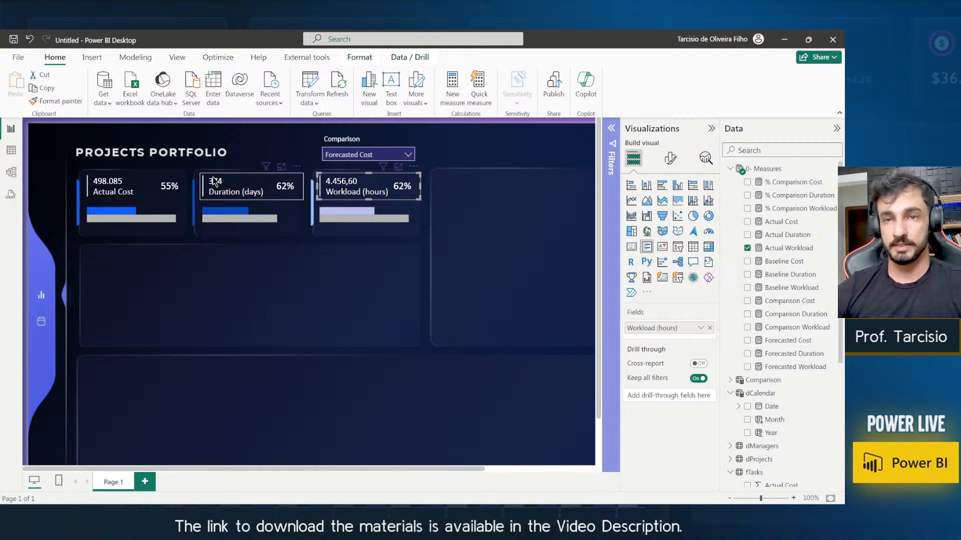
ctrl+click(131, 173)
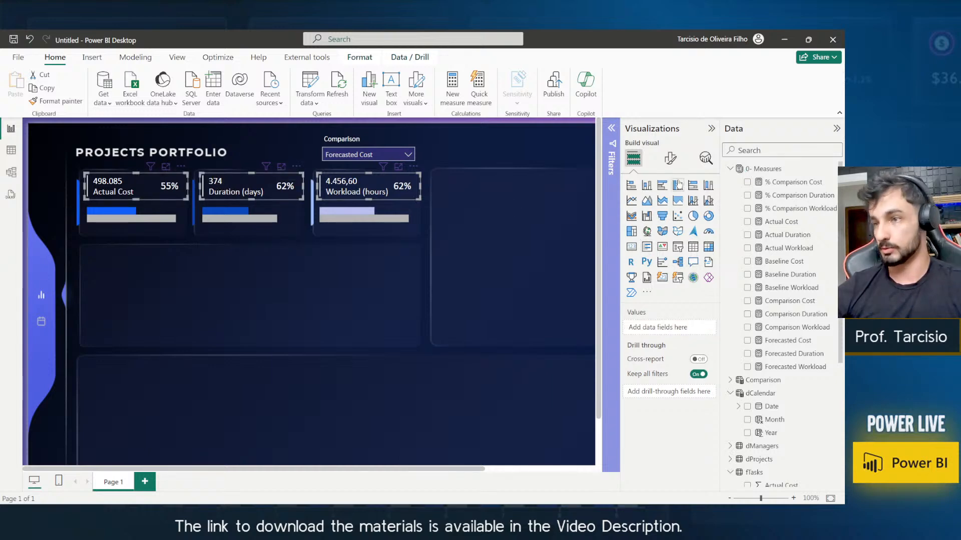
click(670, 158)
click(653, 233)
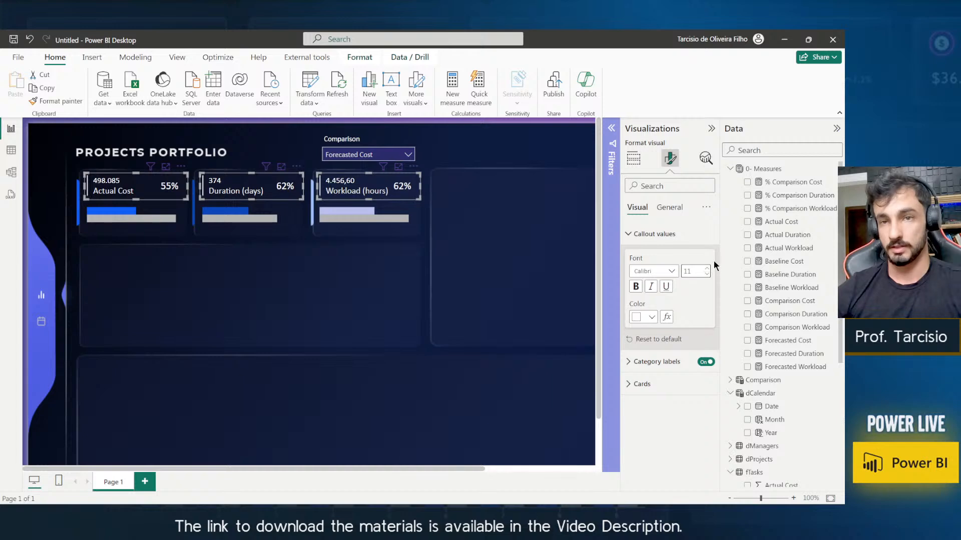
click(671, 239)
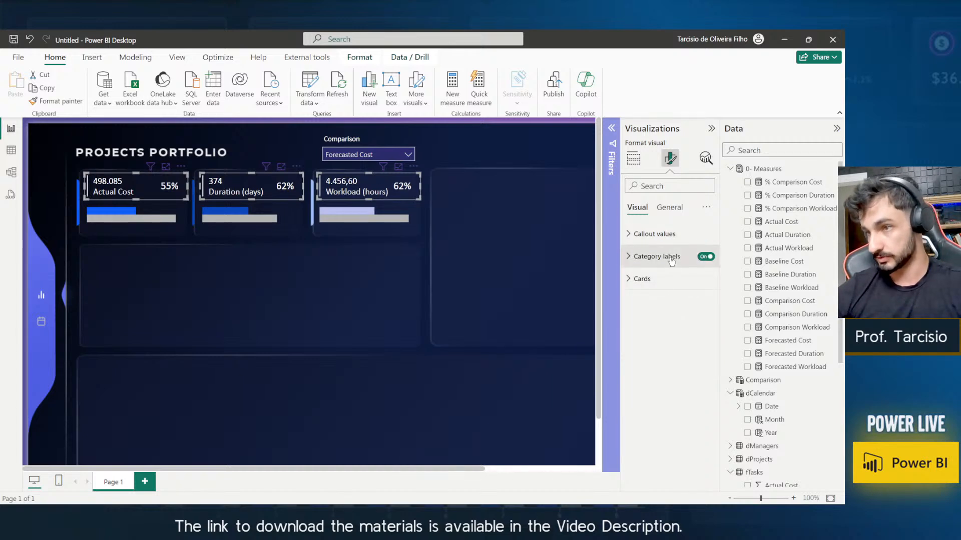
click(669, 257)
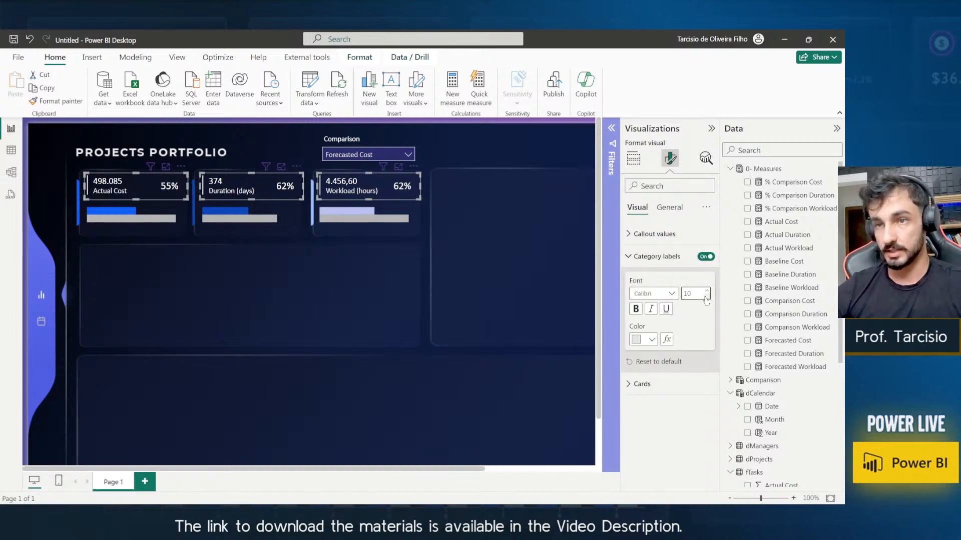
click(371, 297)
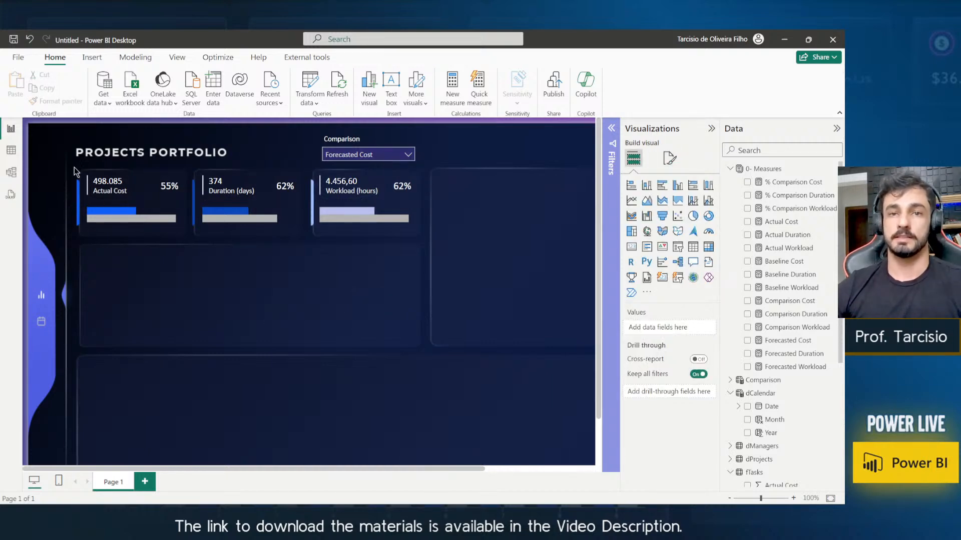
Nudge the three KPI cards and their percentage cards down together, closer to the bar charts.
drag(73, 167, 515, 209)
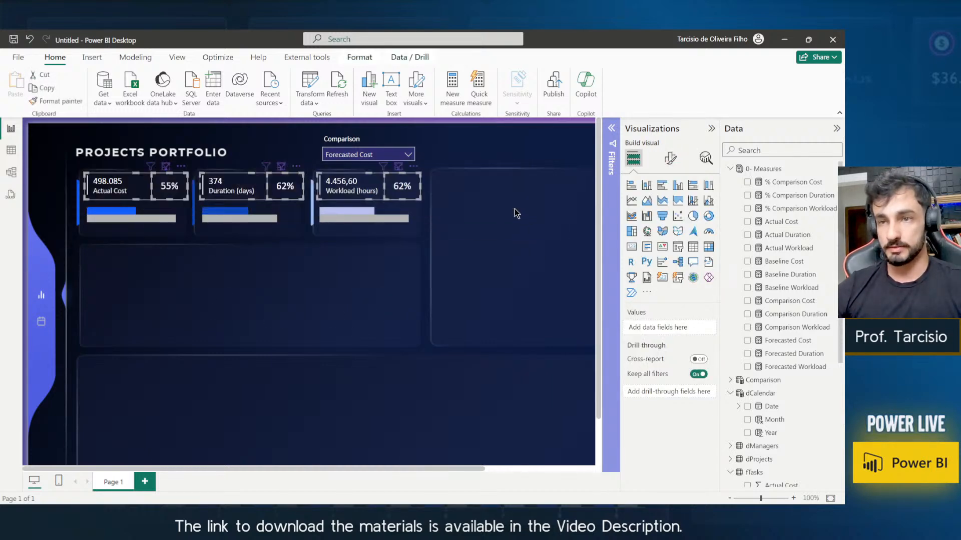
key(Down)
key(Down)
key(Down)
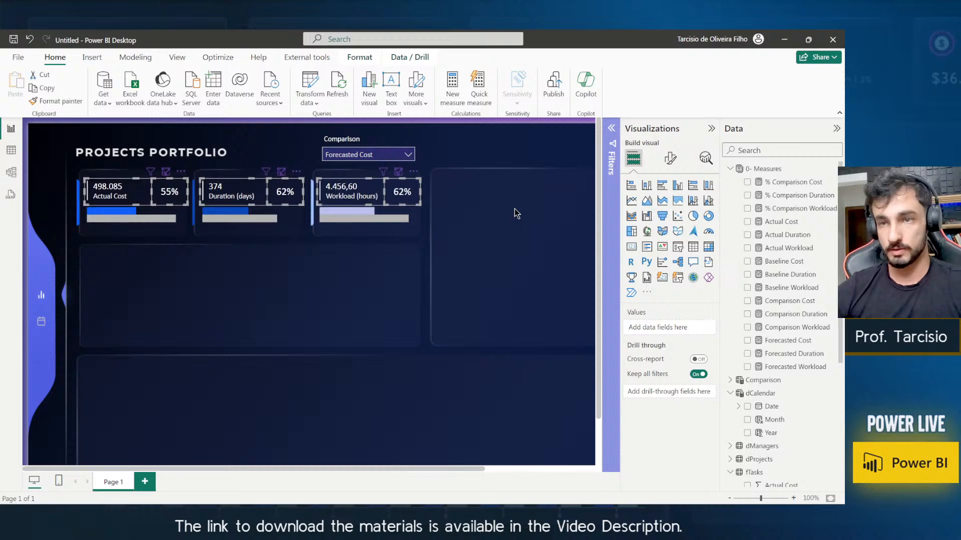
key(Down)
key(Down)
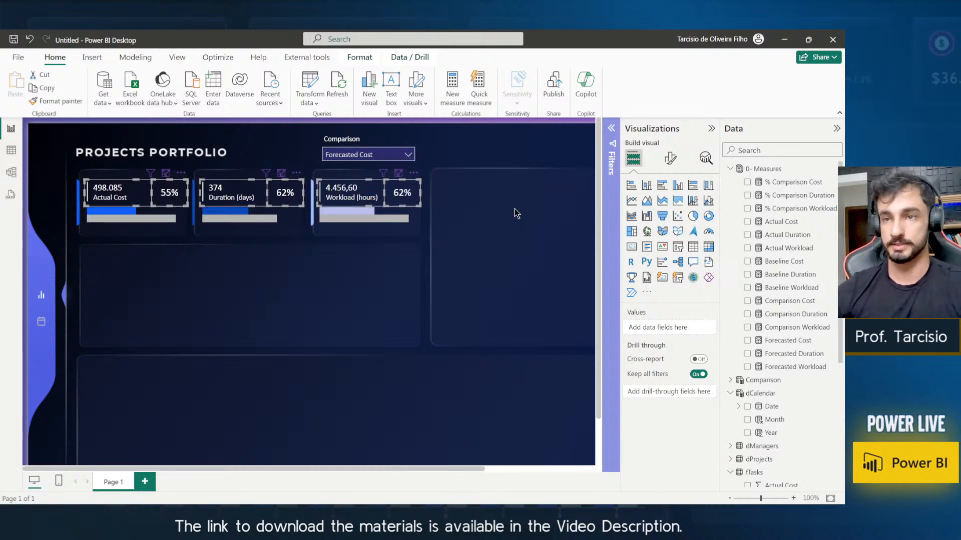
click(406, 381)
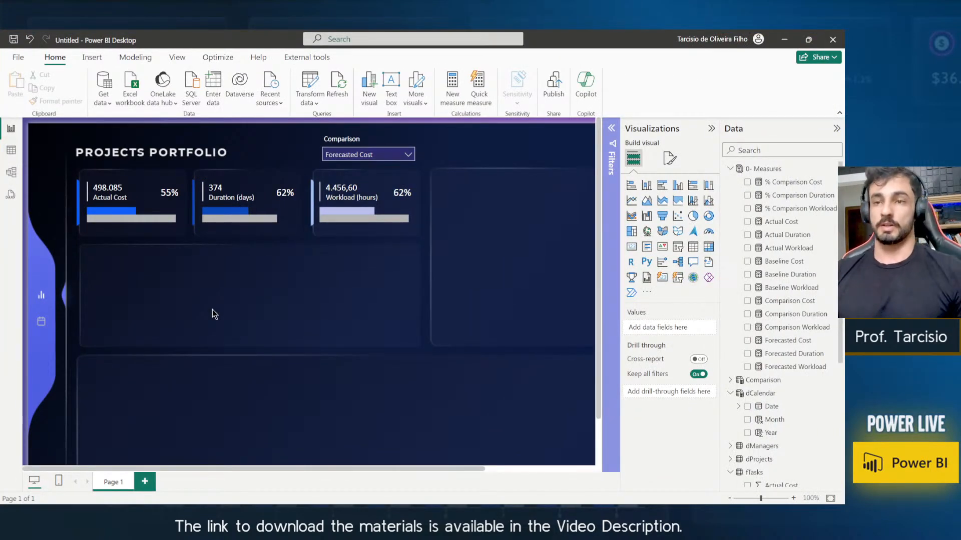
Format the Actual Workload measure with 0 decimal places and a thousands separator.
click(357, 190)
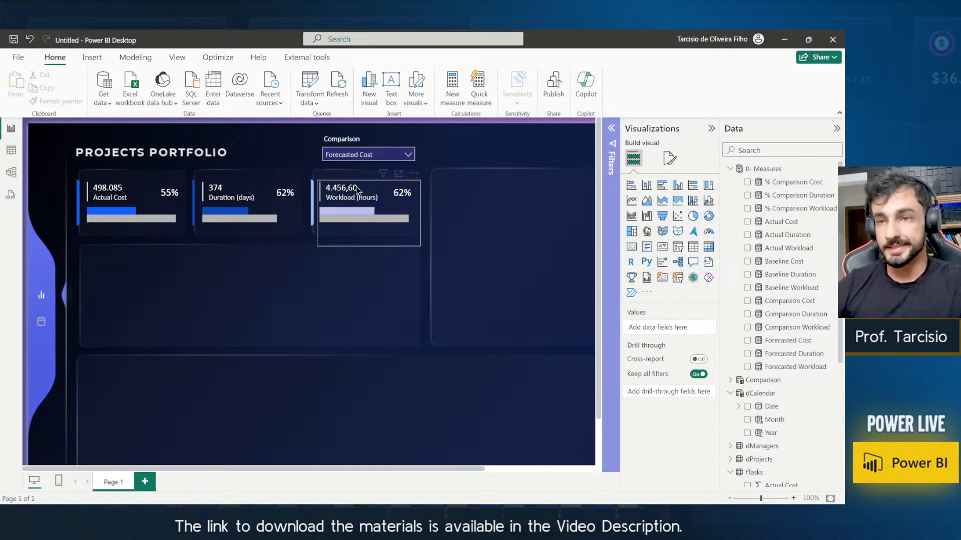
click(788, 248)
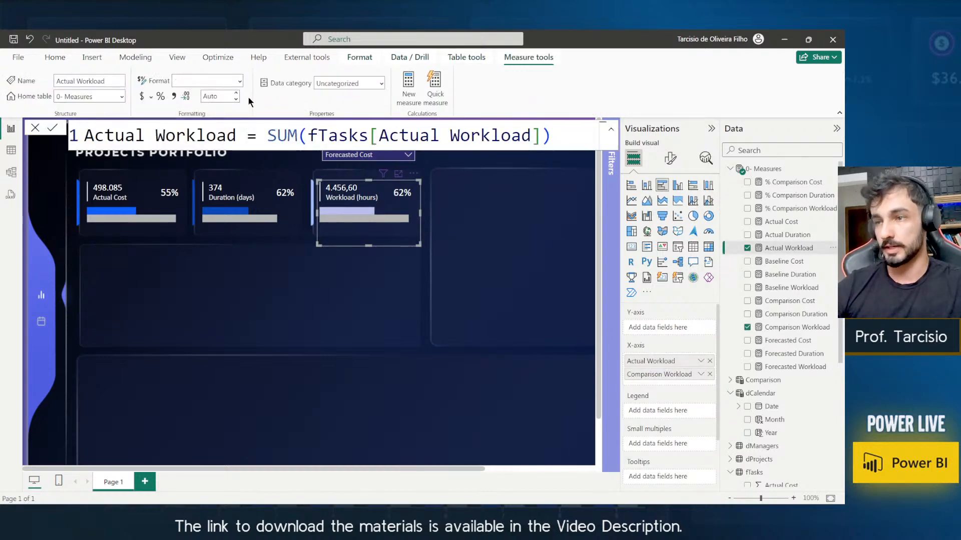
click(206, 96)
click(209, 96)
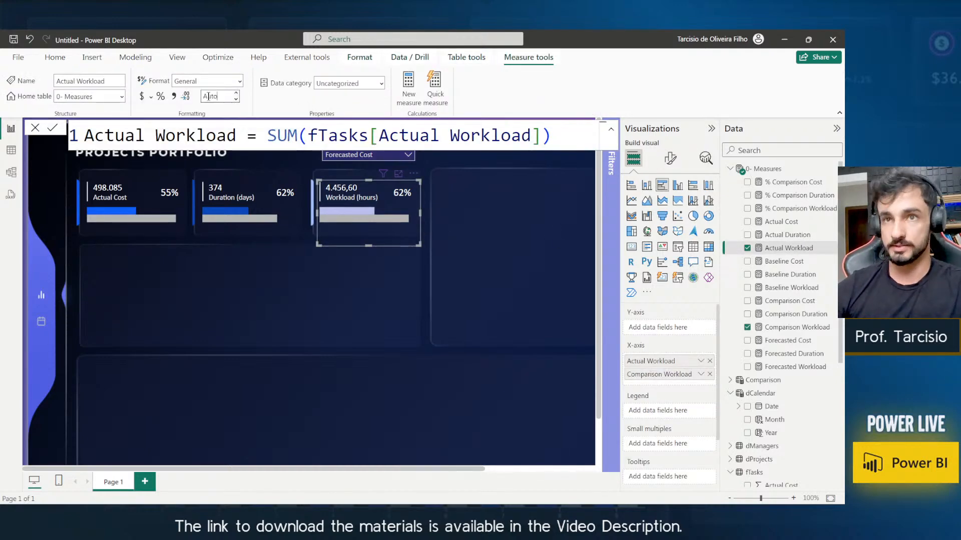
text(0)
key(Return)
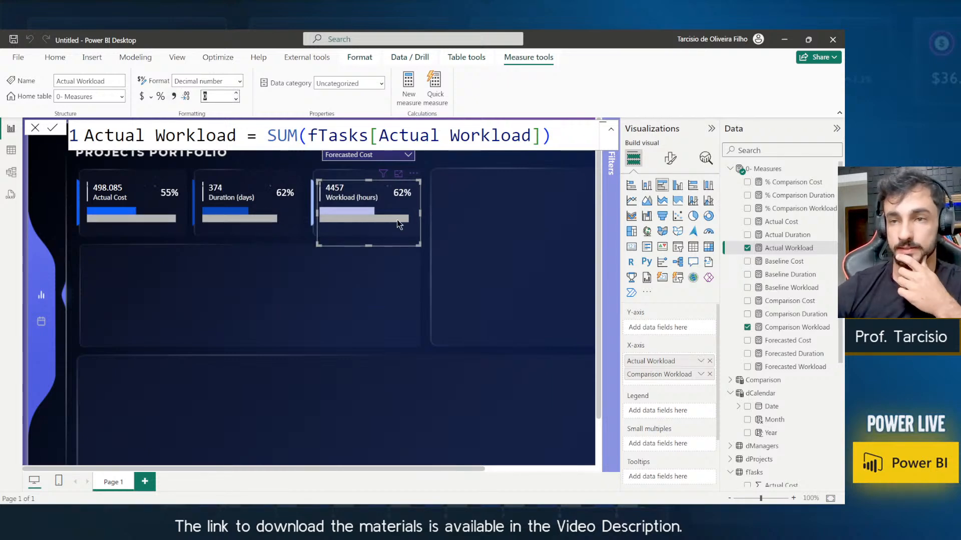
click(173, 96)
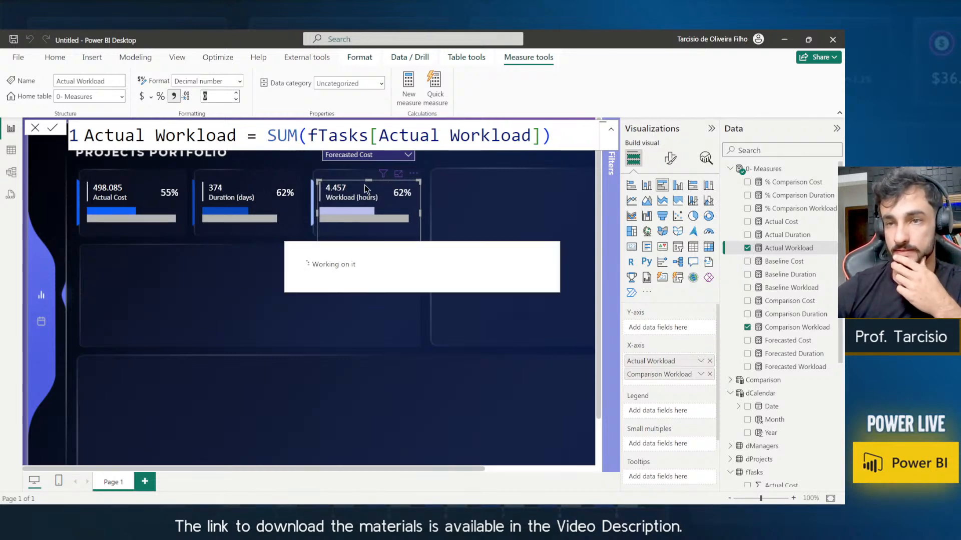
click(344, 159)
click(327, 256)
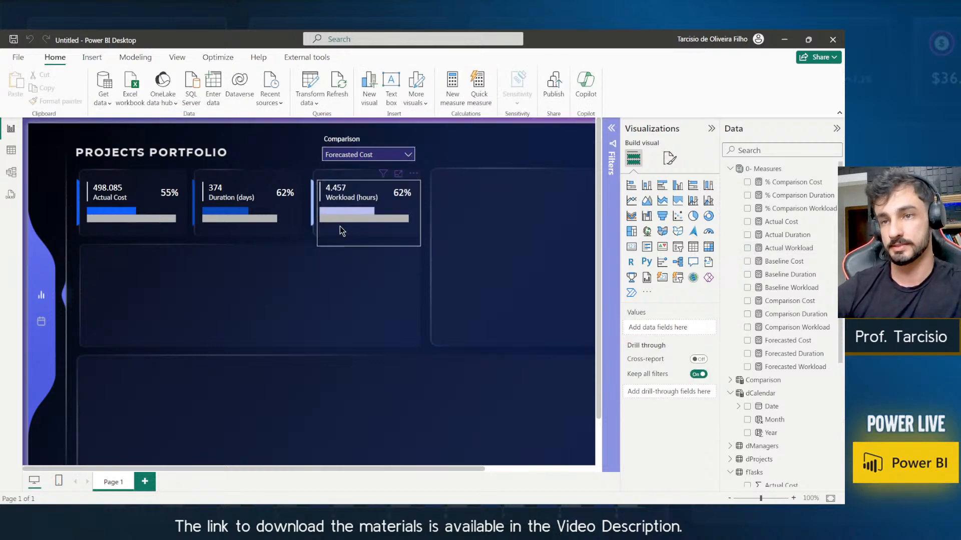
Check the Comparison Workload value in the third card's bar chart and switch the Comparison slicer to Baseline Cost.
mouse_move(332, 220)
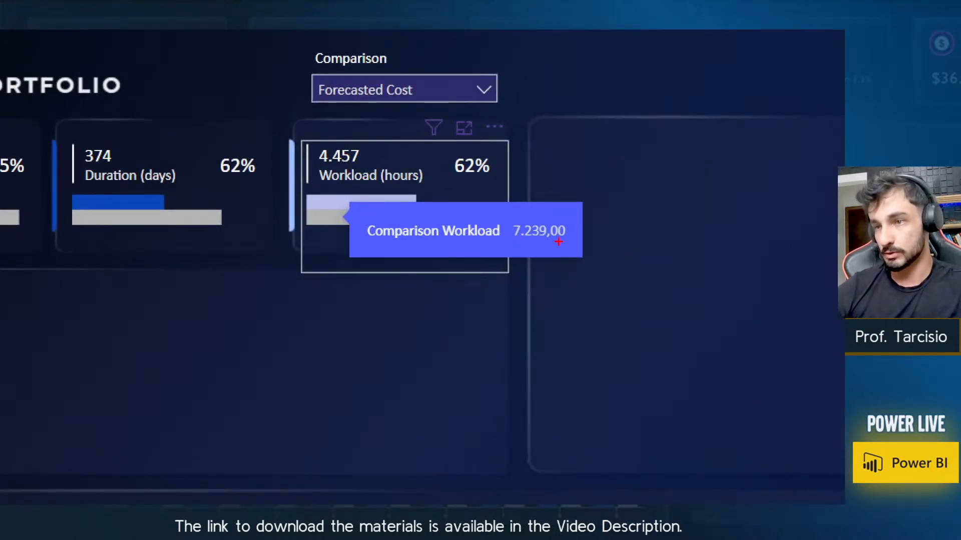
drag(558, 242, 495, 216)
key(Escape)
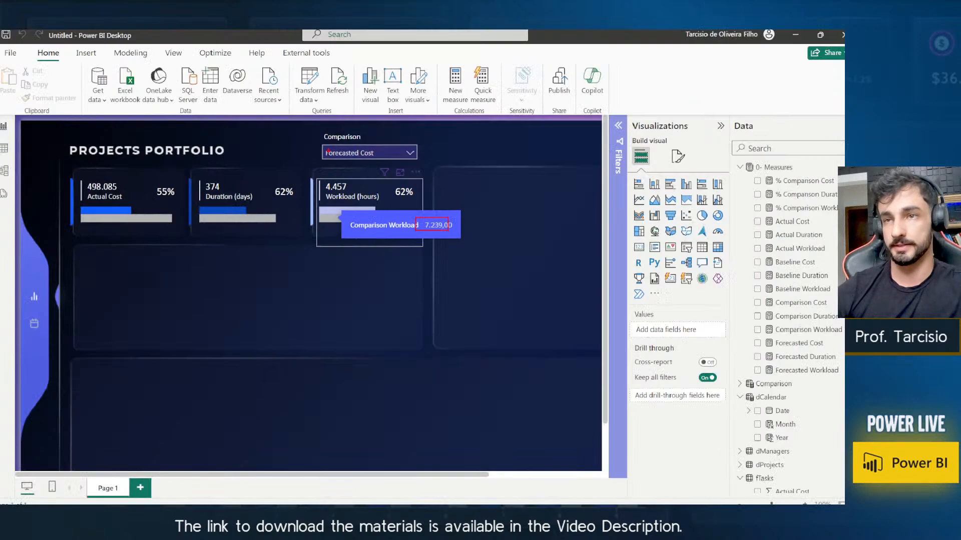
click(369, 152)
click(335, 166)
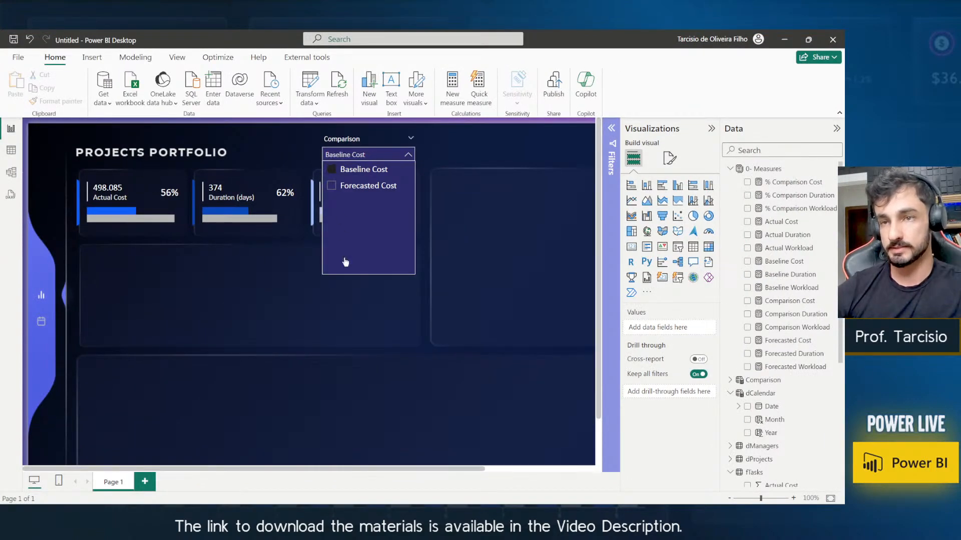
Compare the workload card's bars with the published reference report, switching that report's Comparison slicer to Forecast.
click(348, 305)
mouse_move(357, 223)
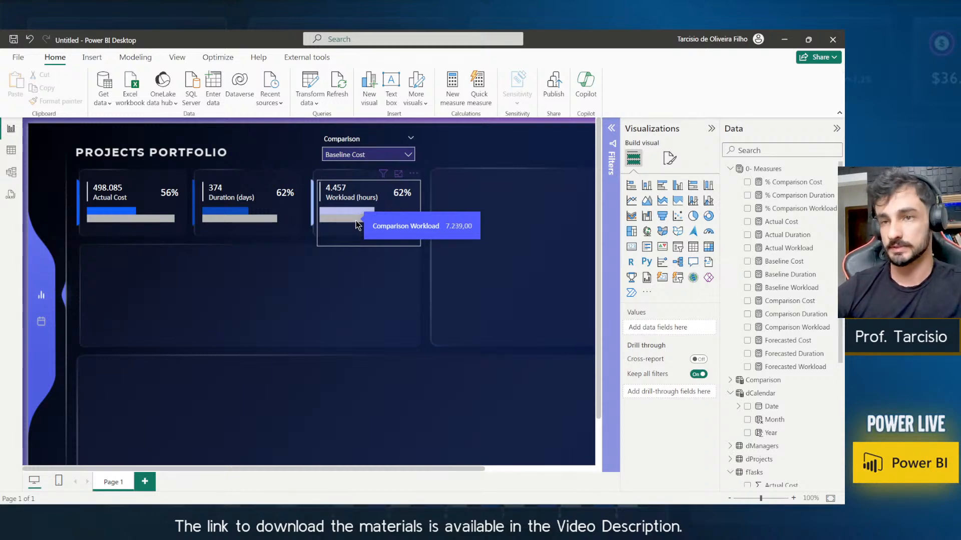
key(alt+Tab)
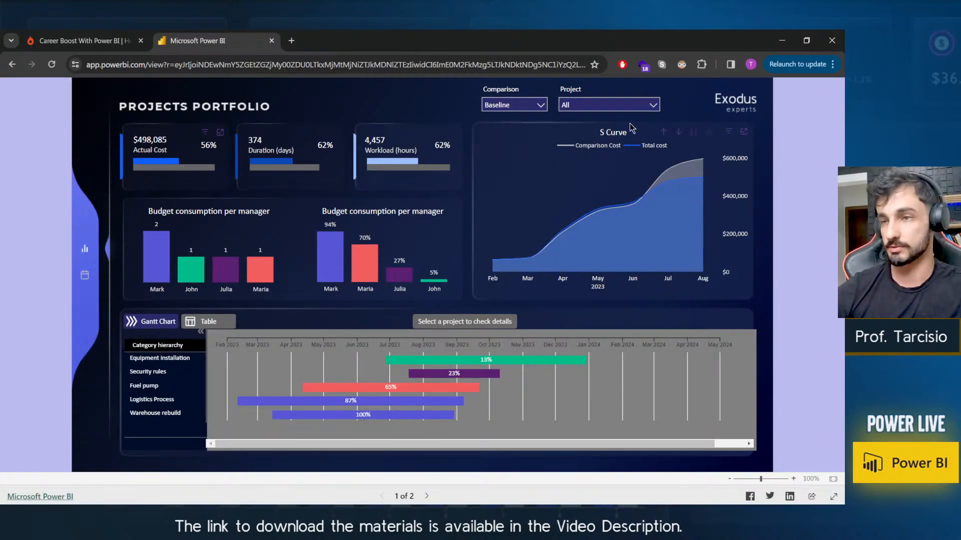
mouse_move(390, 172)
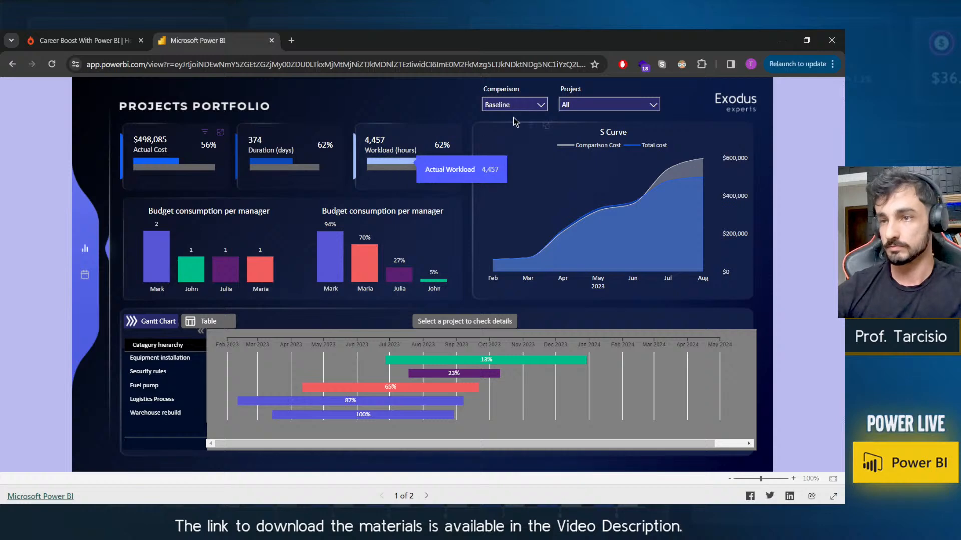
click(515, 105)
click(506, 141)
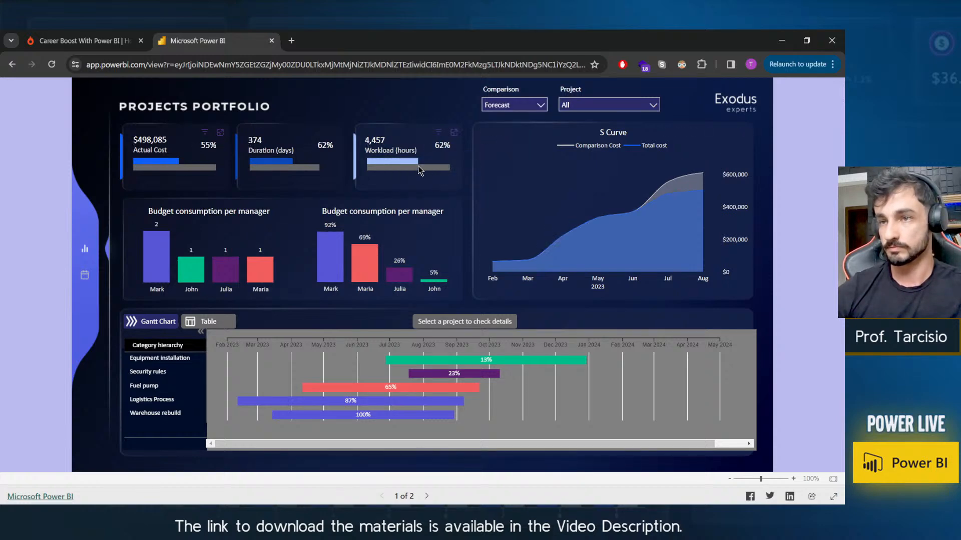
mouse_move(425, 170)
Recheck the workload bar chart in Power BI Desktop and examine the first manager column chart in the reference report.
key(alt+Tab)
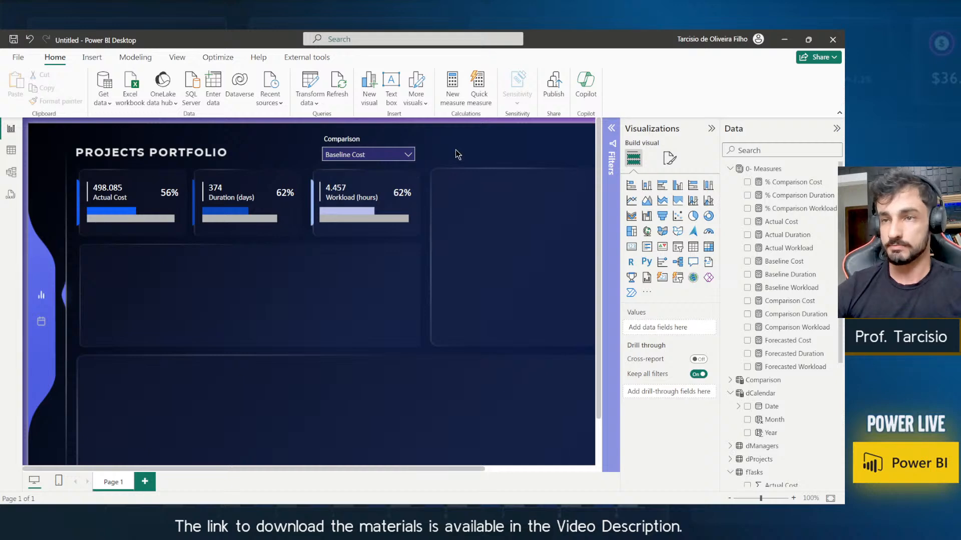
click(343, 240)
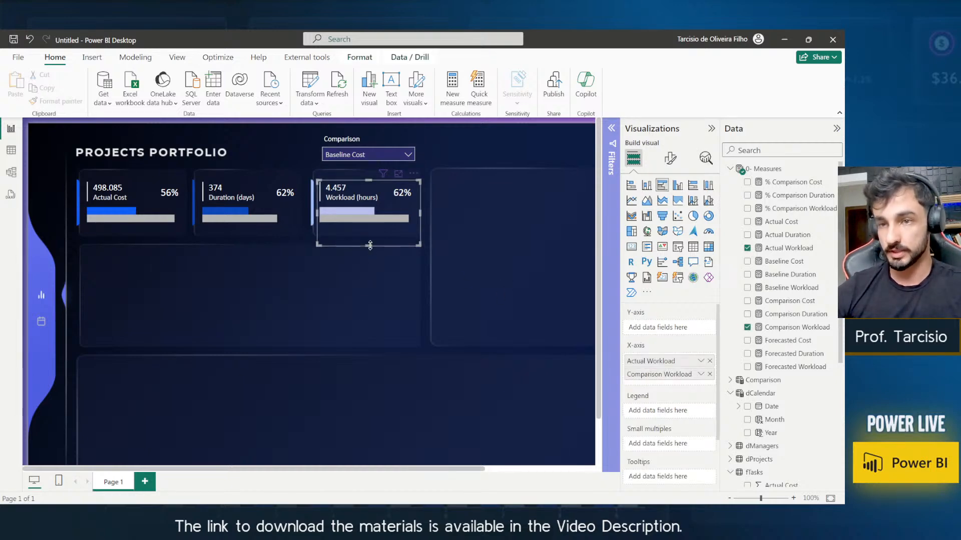
click(351, 307)
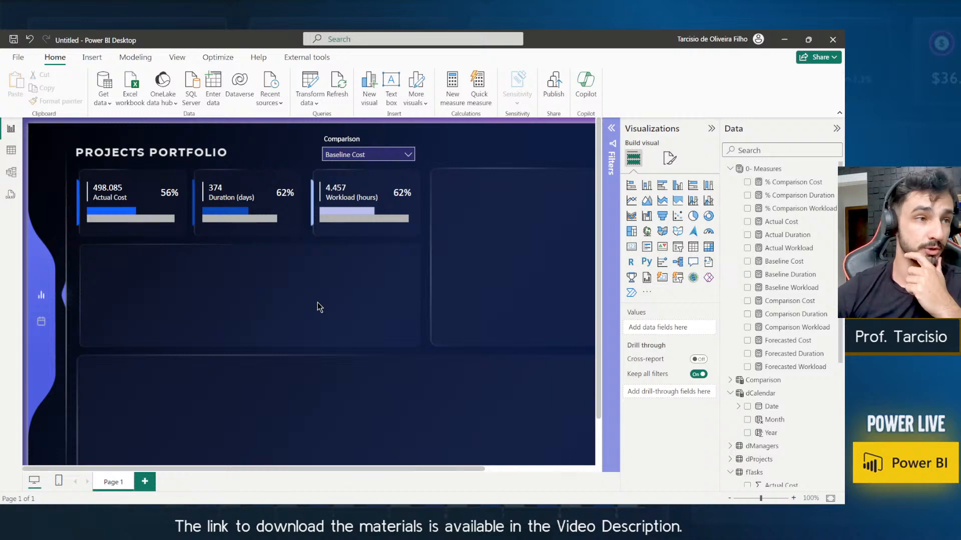
key(alt+Tab)
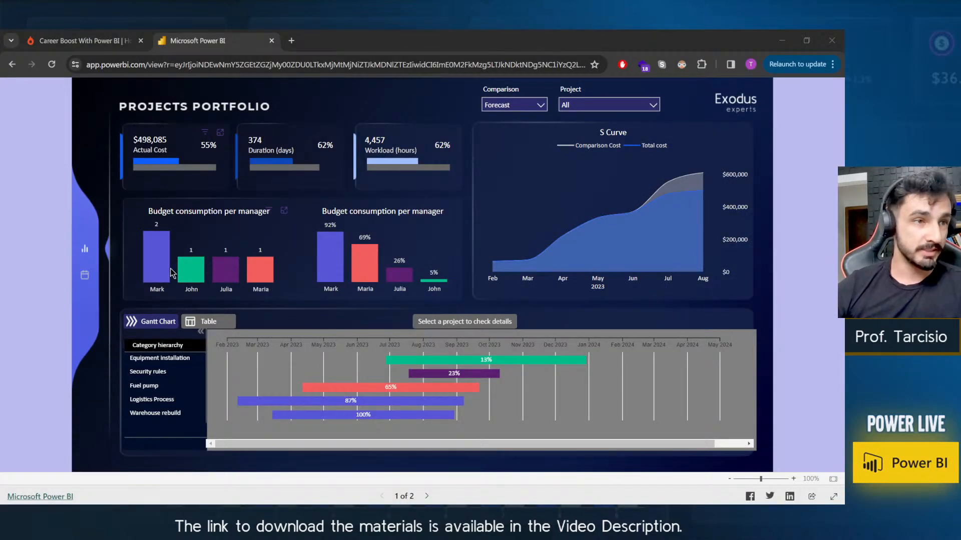
mouse_move(158, 272)
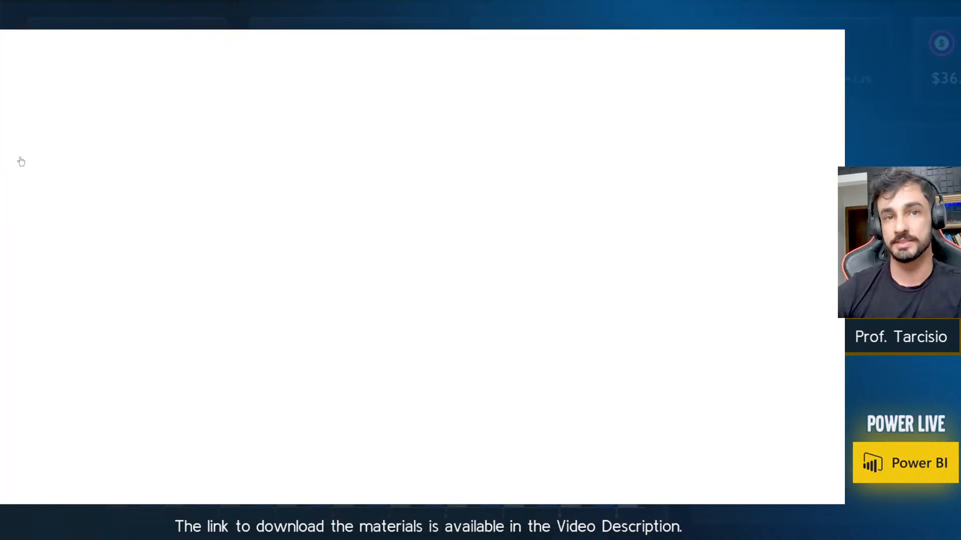
Inspect the Actual Cost and Actual Workload columns of the fTasks table in the data view, and return to the report page.
click(765, 453)
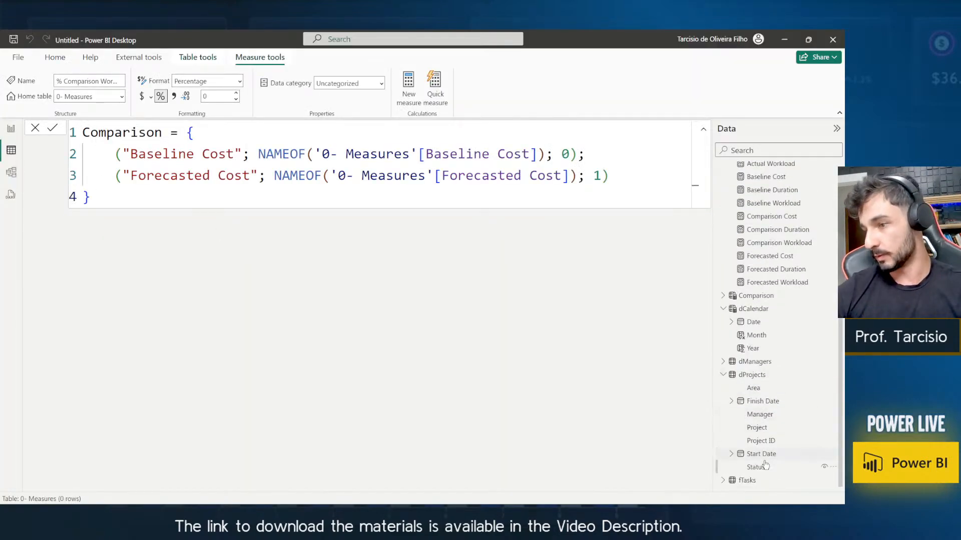
click(748, 480)
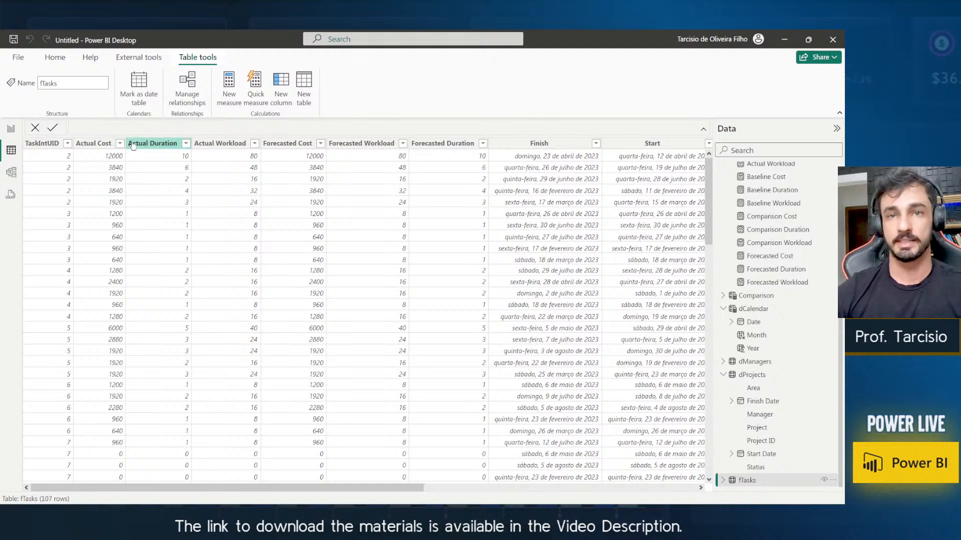
click(93, 143)
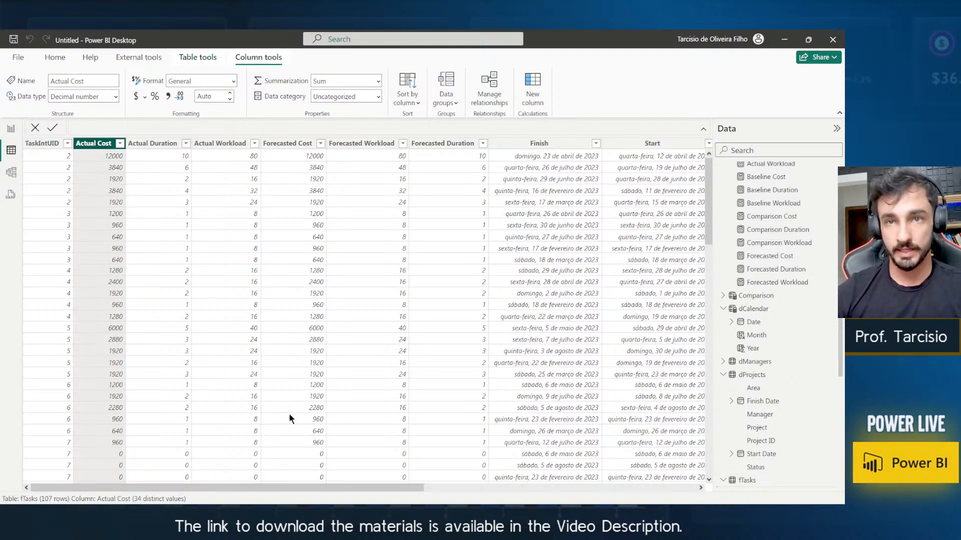
drag(300, 487, 246, 487)
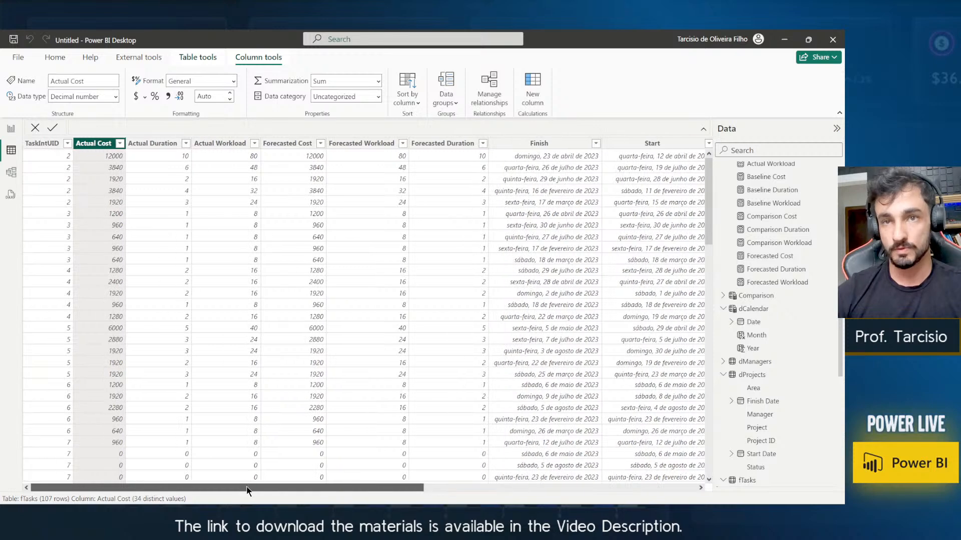
click(221, 143)
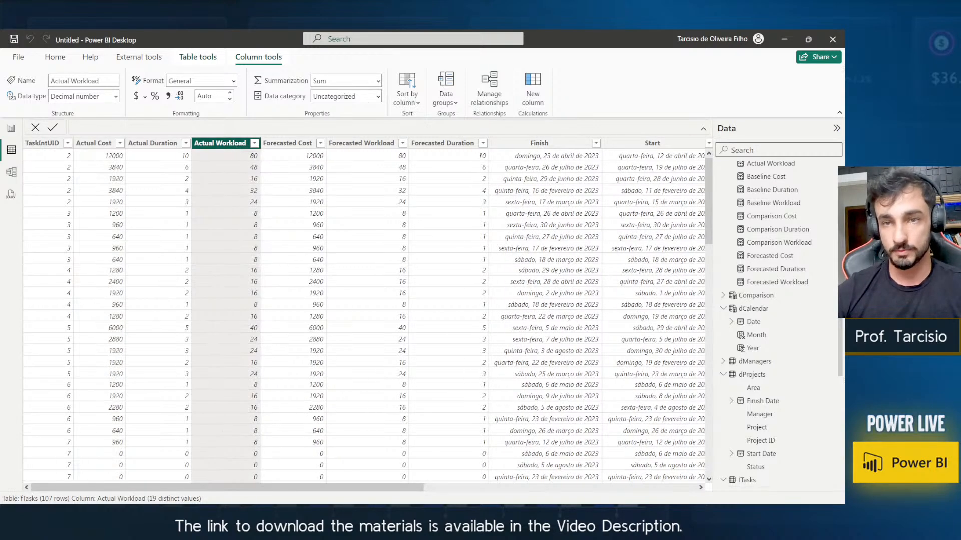
click(11, 129)
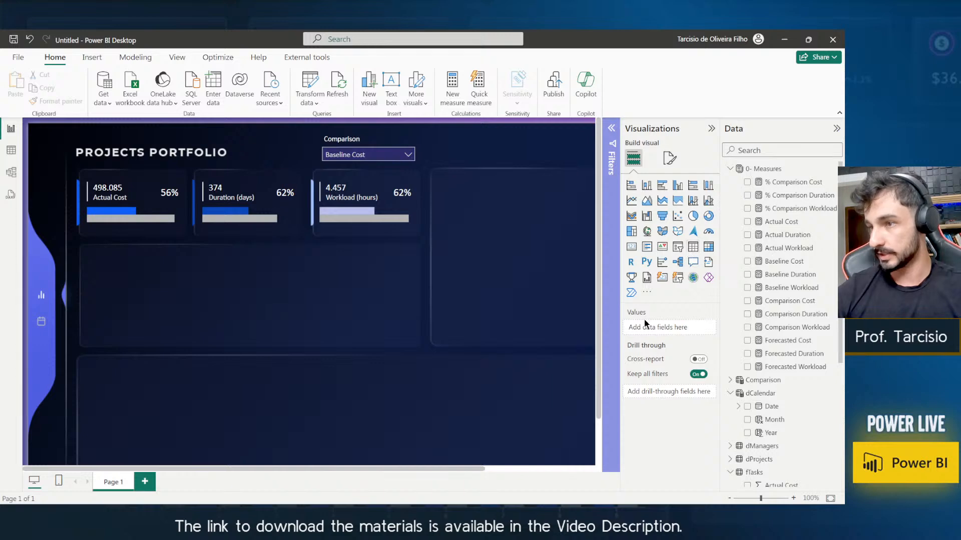
Place a temporary table visual showing Baseline Workload from fTasks below the KPI cards, with dark text for its values.
click(693, 247)
drag(503, 161, 507, 315)
scroll(773, 440, down, 4)
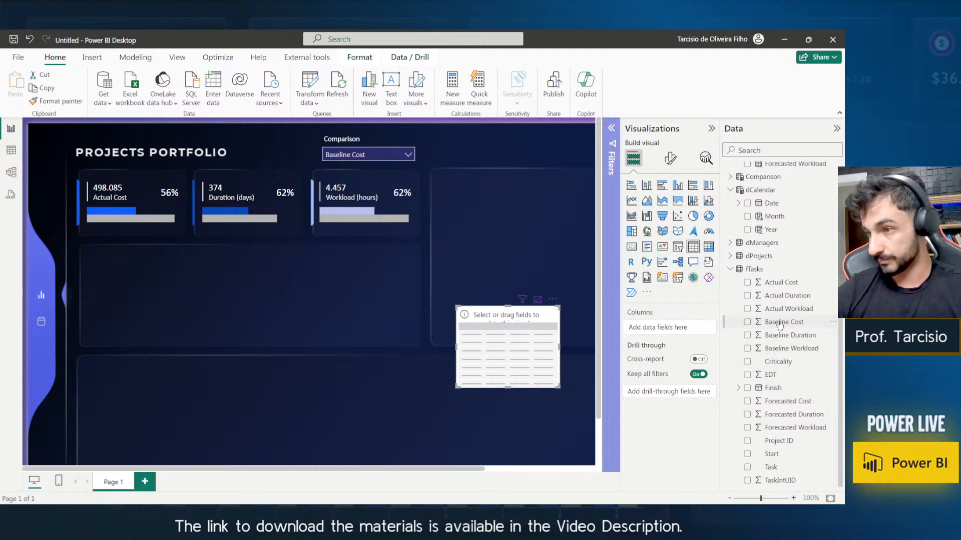
drag(779, 326, 231, 317)
click(670, 159)
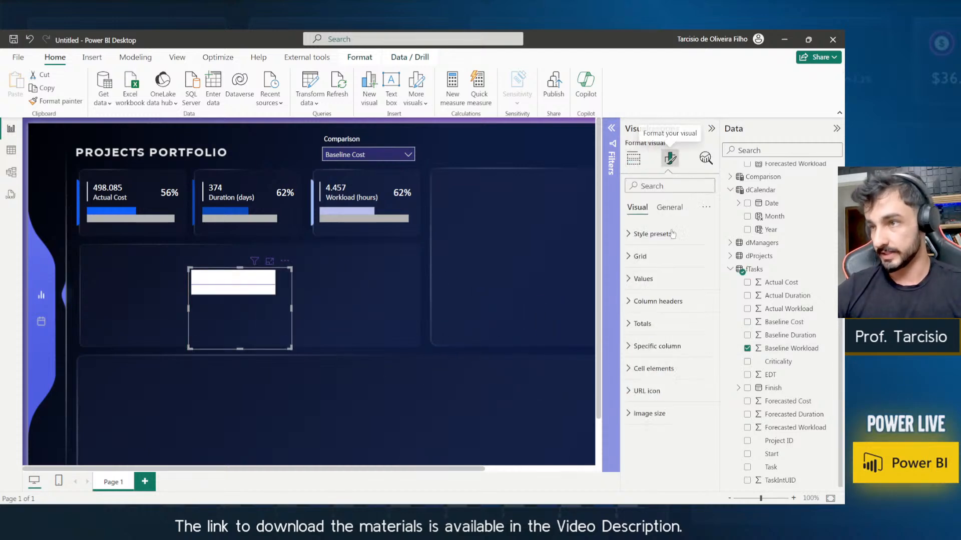
click(667, 278)
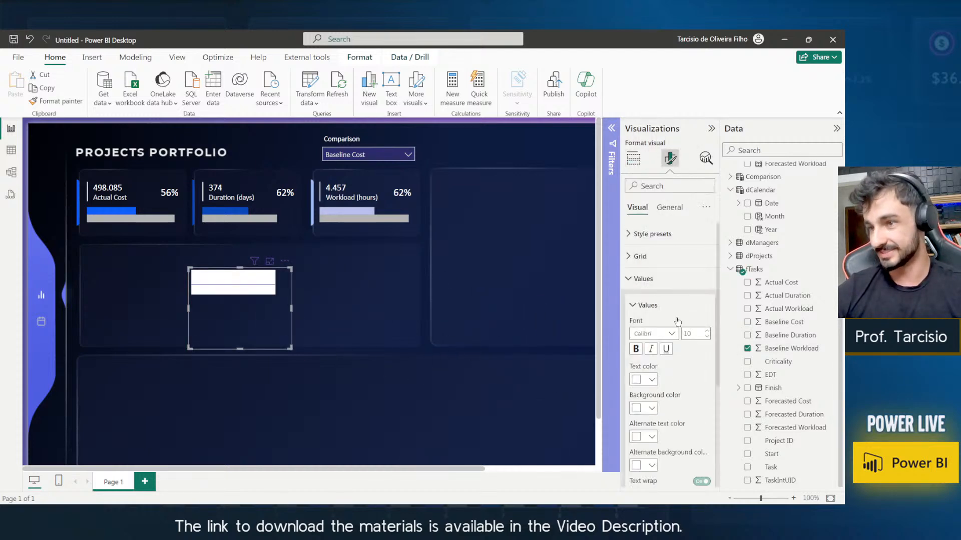
click(651, 379)
click(660, 259)
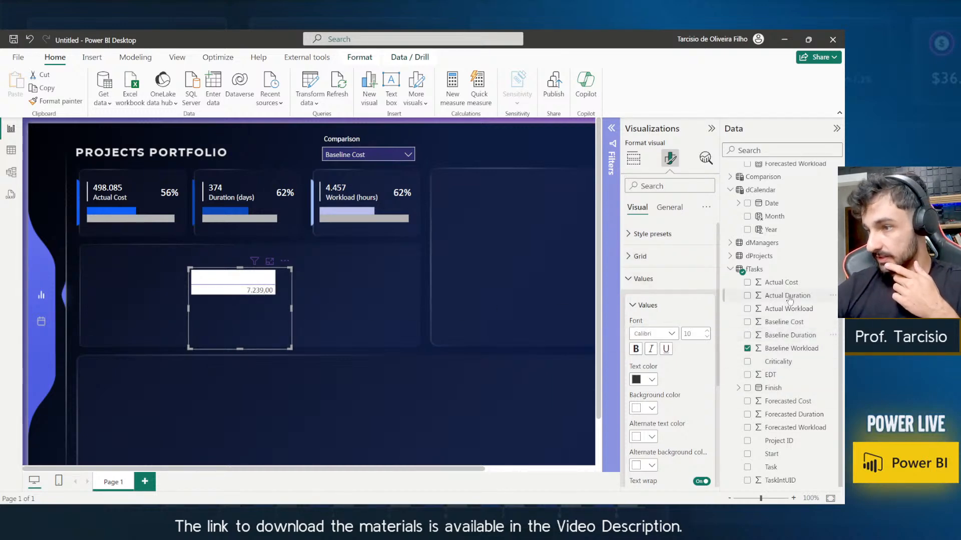
Add Forecasted Workload to the temporary table, widen it to compare both totals, and delete the table.
click(748, 427)
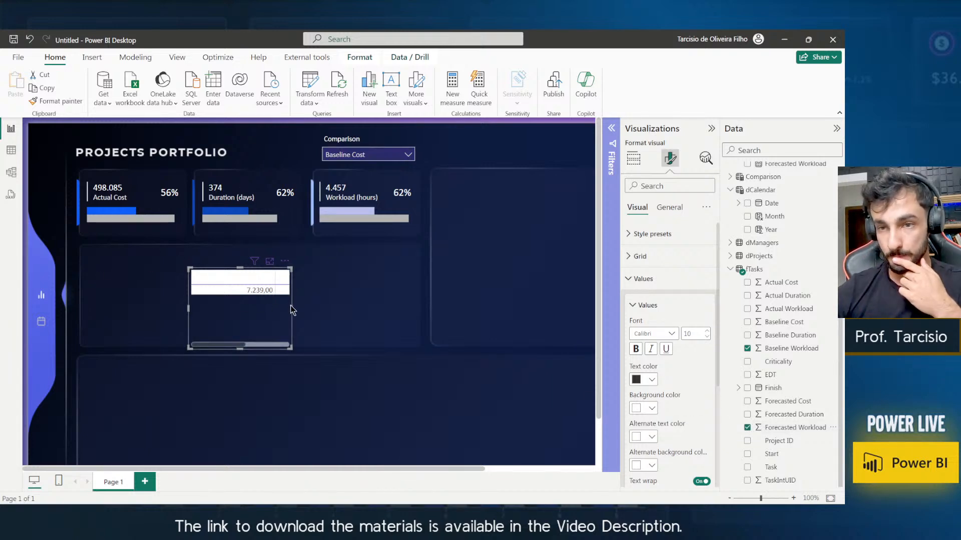
drag(292, 310, 369, 313)
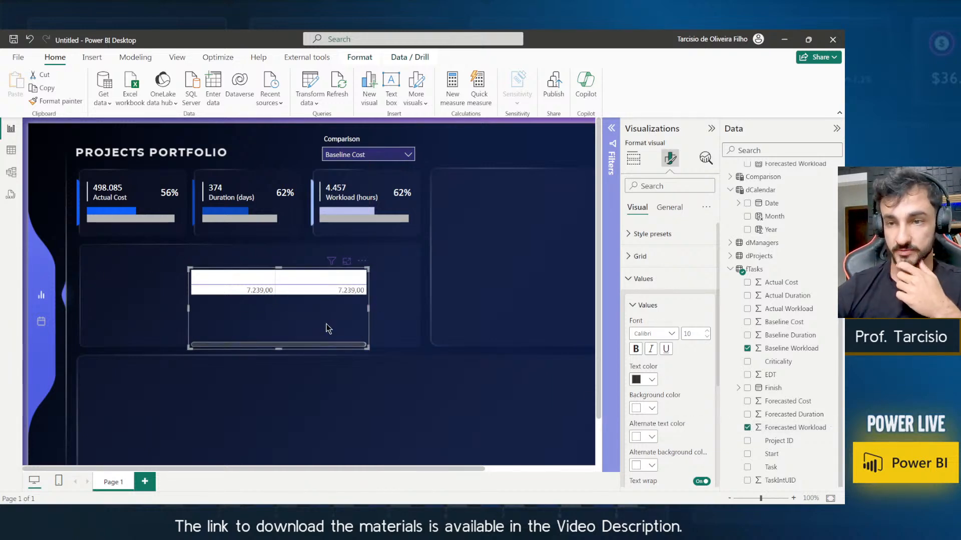
key(Delete)
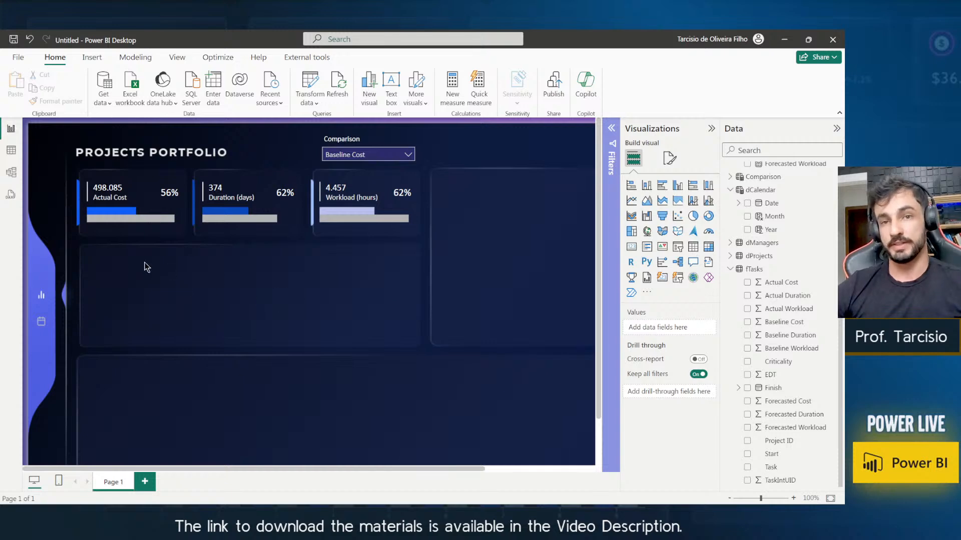
Turn on single selection for the Comparison slicer.
drag(85, 250, 460, 166)
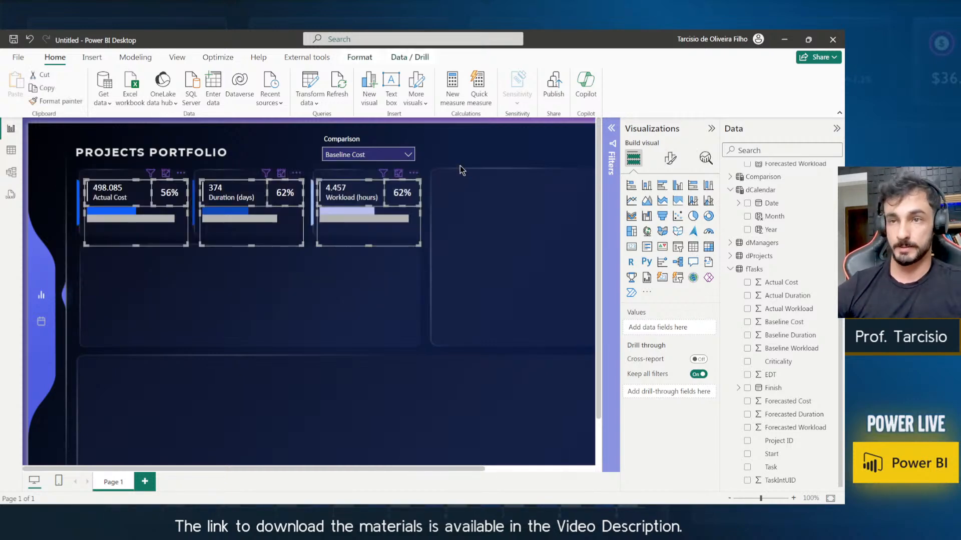
click(365, 143)
click(670, 158)
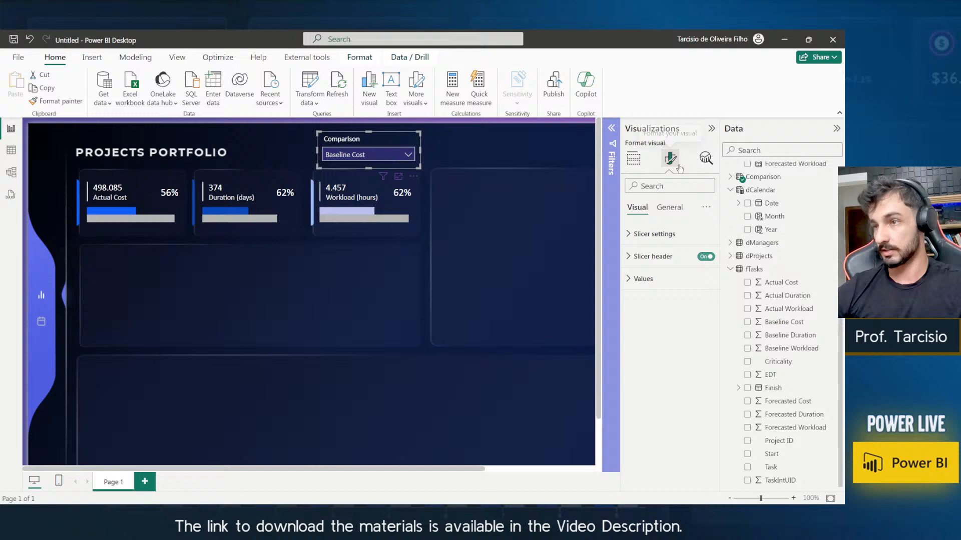
click(659, 234)
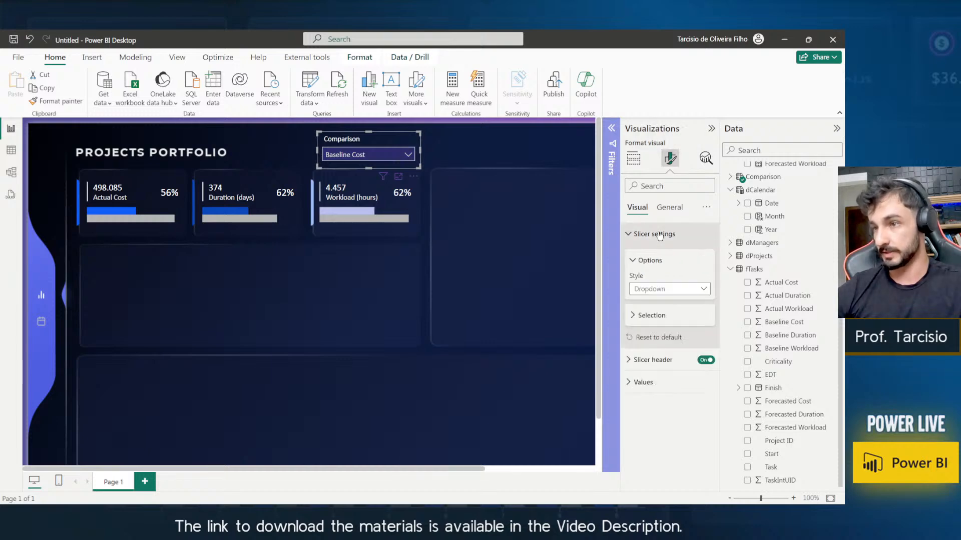
click(651, 316)
click(702, 332)
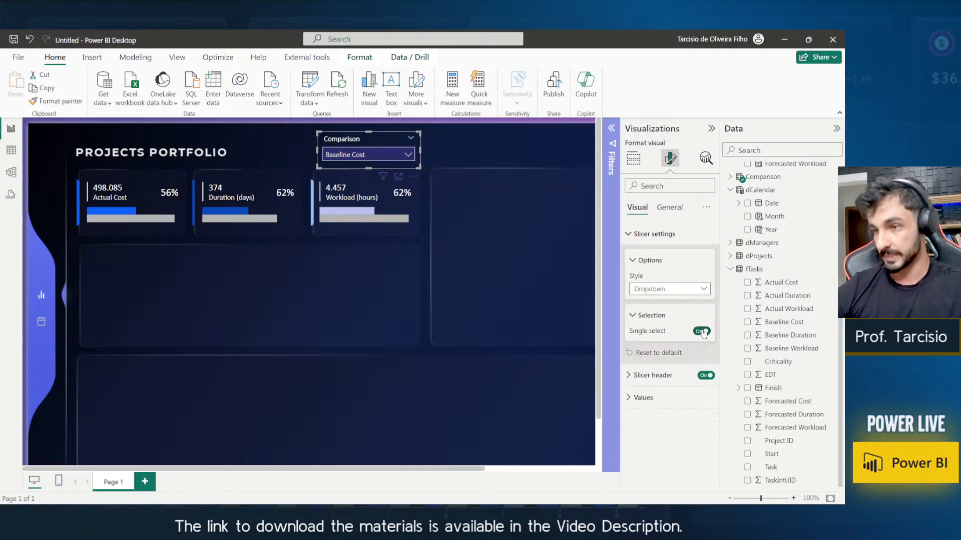
Test the Comparison slicer by alternating between Forecasted Cost and Baseline Cost, finishing on Baseline Cost.
click(400, 159)
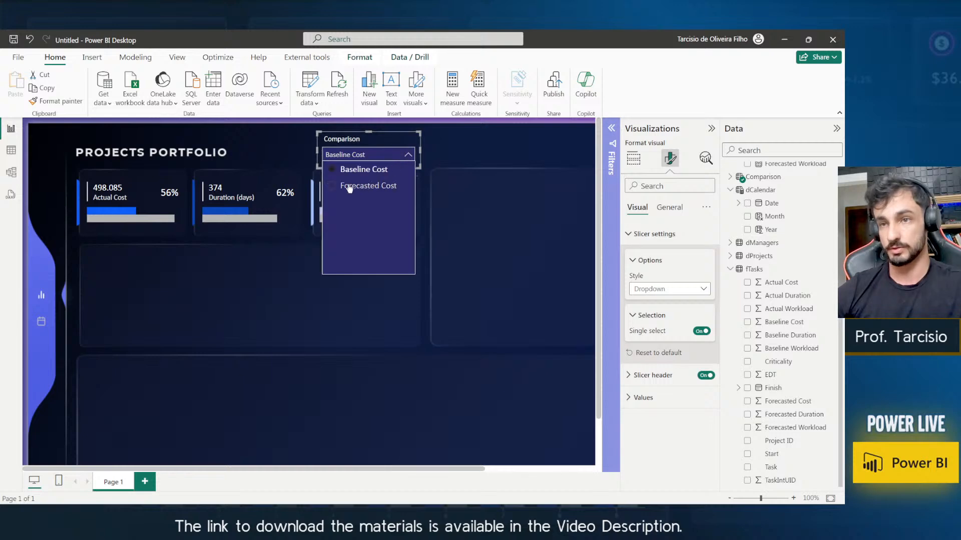
click(348, 185)
click(355, 157)
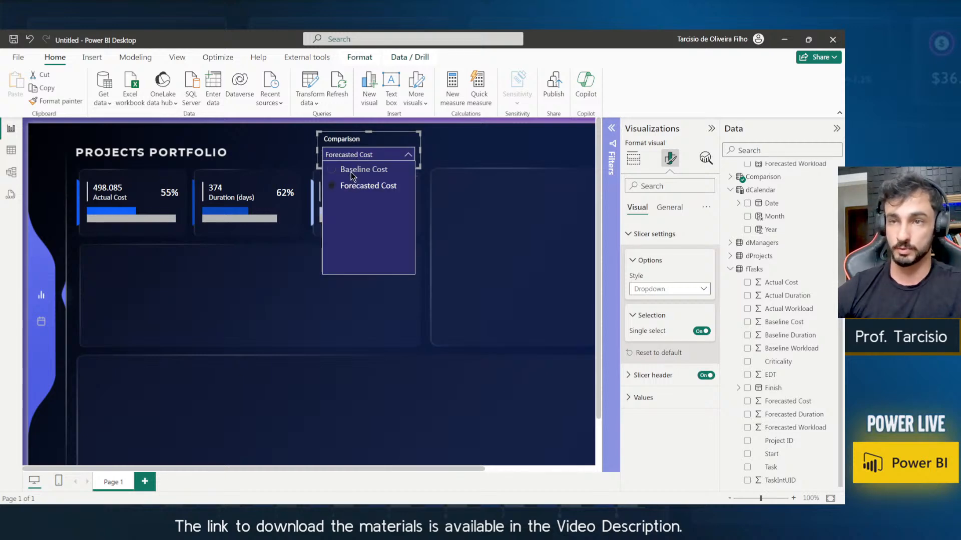
click(352, 170)
click(349, 155)
click(349, 185)
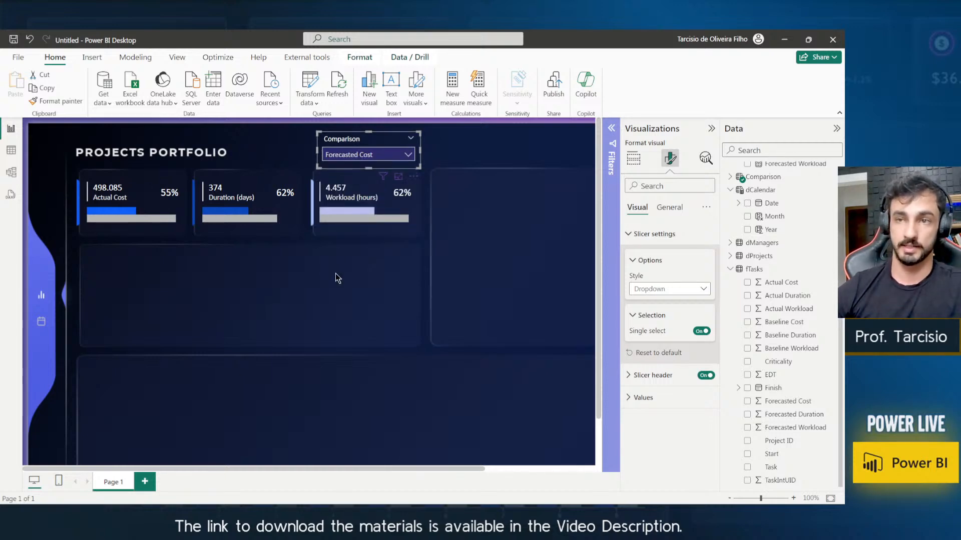
click(337, 250)
click(369, 155)
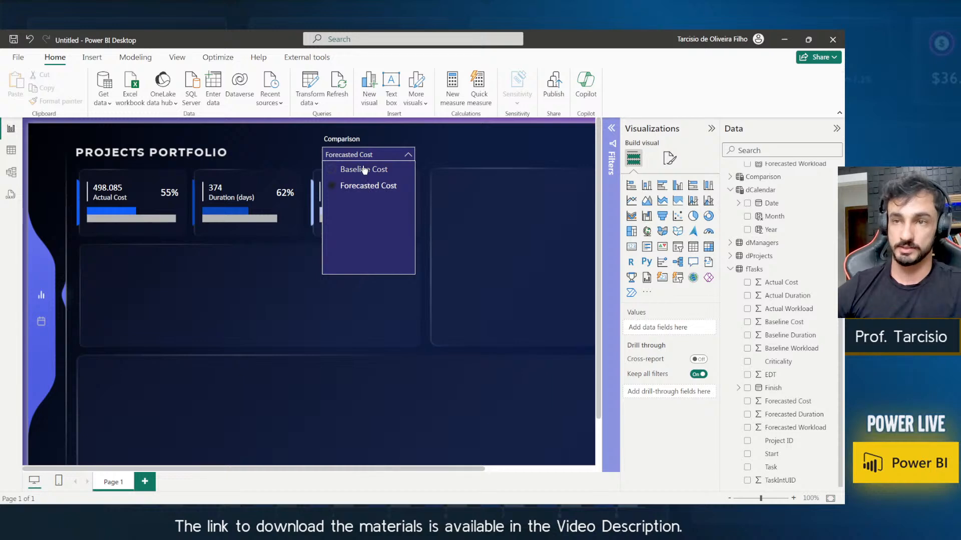
click(355, 169)
click(366, 155)
click(366, 186)
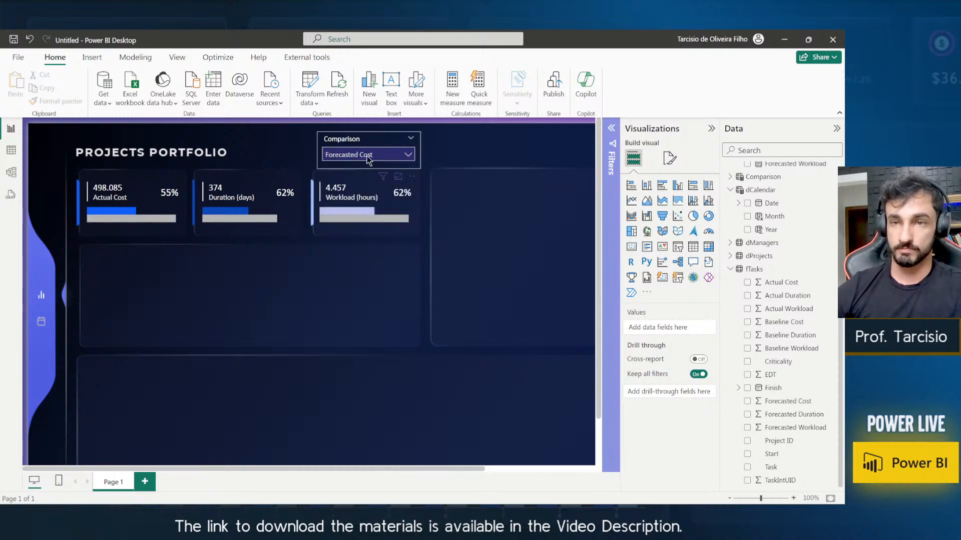
click(369, 156)
click(365, 187)
click(363, 155)
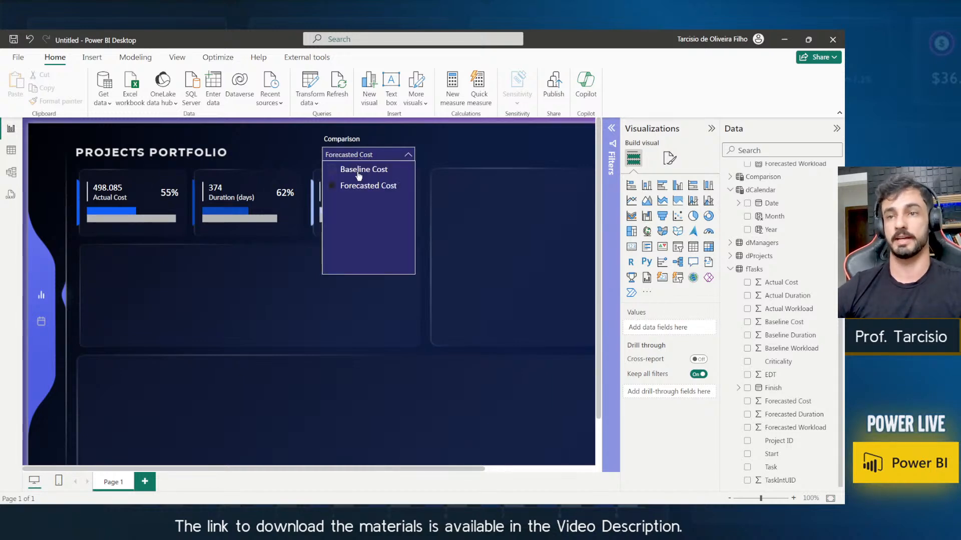
click(361, 170)
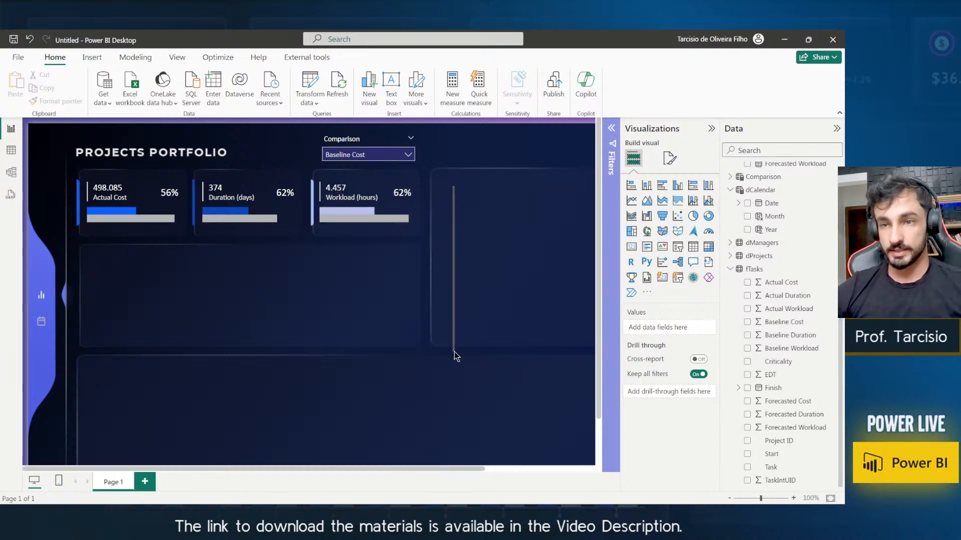
Switch to the published reference report to examine its two Budget consumption per manager charts.
drag(89, 263, 406, 340)
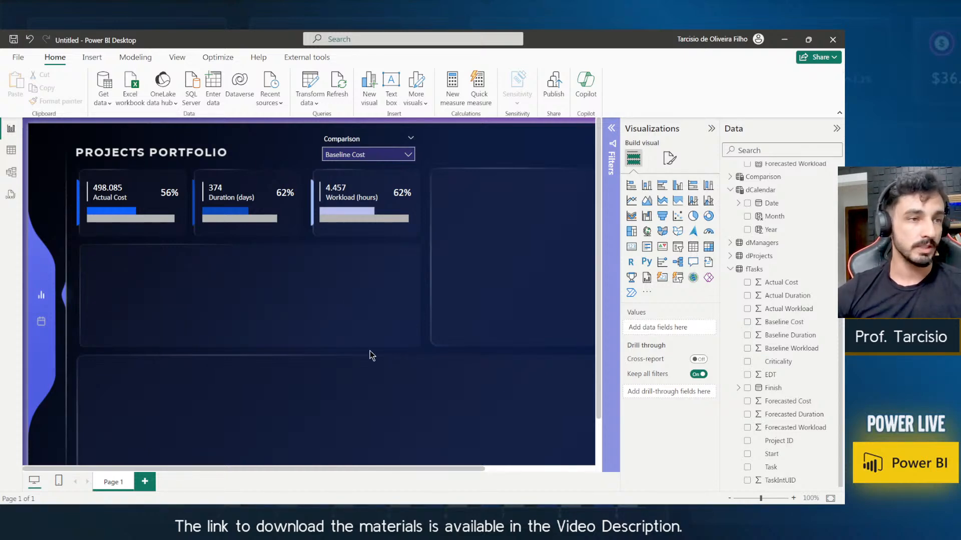
key(alt+Tab)
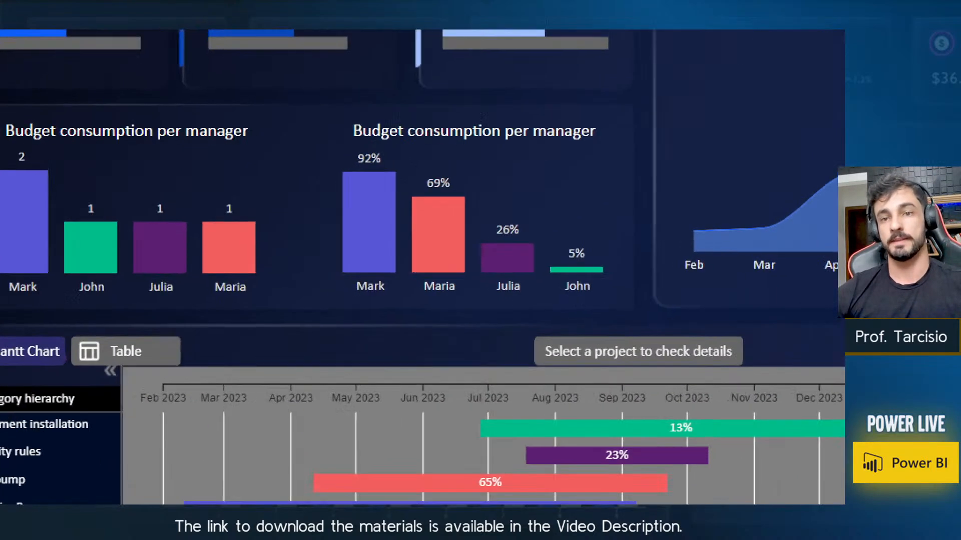
mouse_move(399, 323)
mouse_down()
mouse_move(337, 235)
mouse_move(81, 151)
mouse_move(91, 145)
mouse_up()
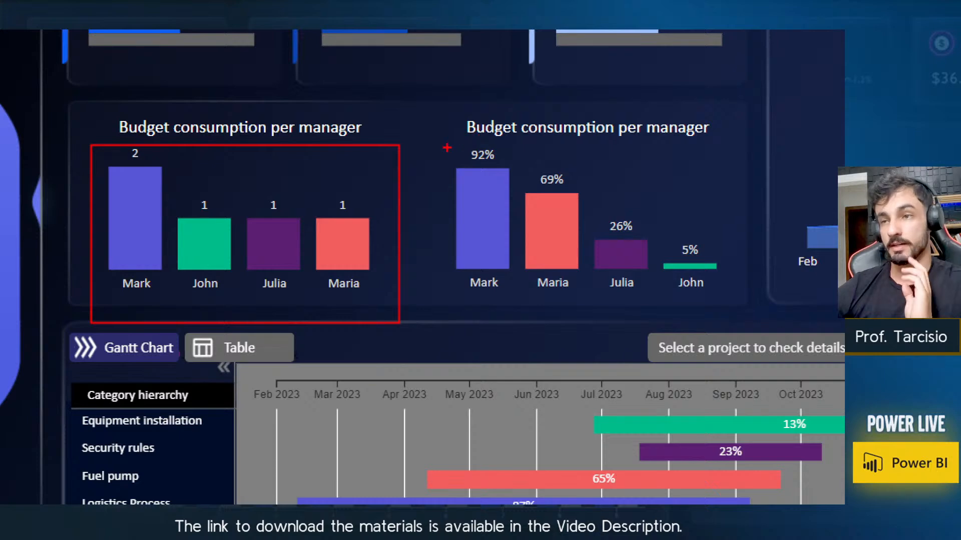
drag(448, 146, 744, 110)
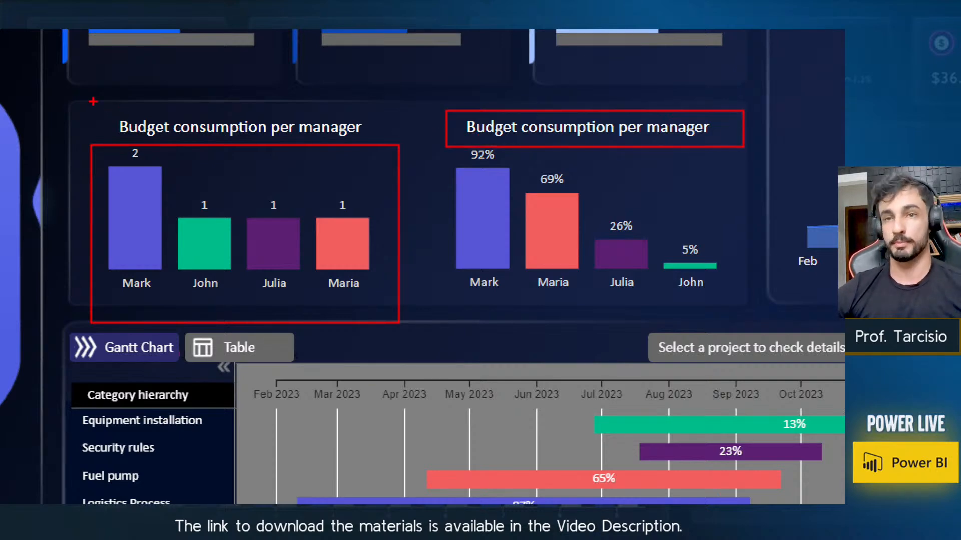
mouse_move(89, 102)
mouse_down()
mouse_move(265, 110)
mouse_move(391, 143)
mouse_move(379, 144)
mouse_up()
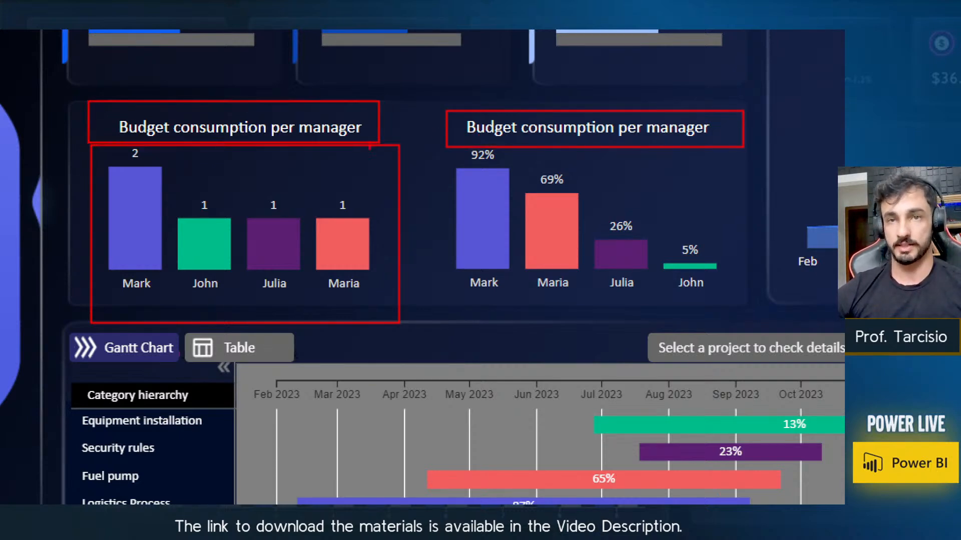
mouse_move(380, 105)
mouse_down()
mouse_move(488, 88)
mouse_move(480, 91)
mouse_move(503, 110)
mouse_move(468, 98)
mouse_up()
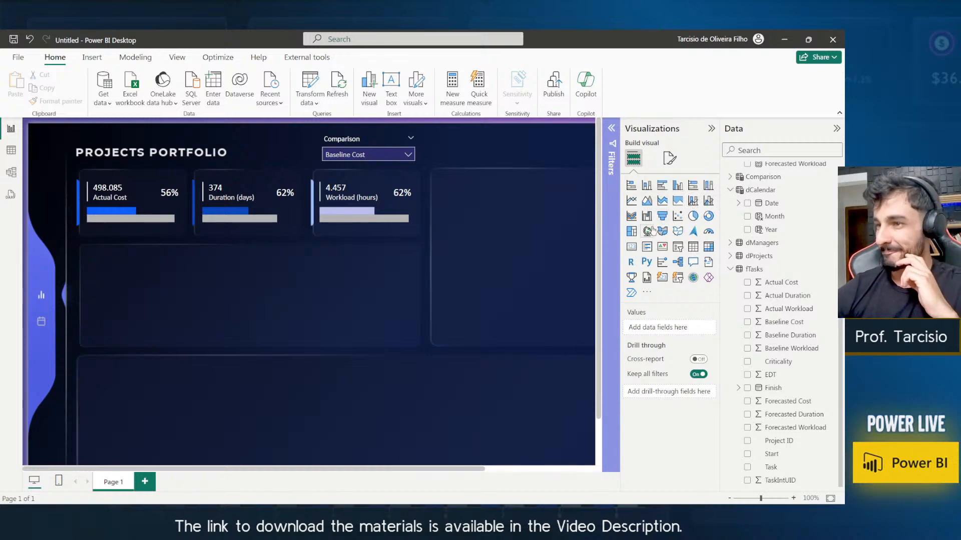
Insert a line and stacked column chart and size it to fill about half of the wide container below the KPI cards.
click(692, 200)
drag(484, 213, 118, 305)
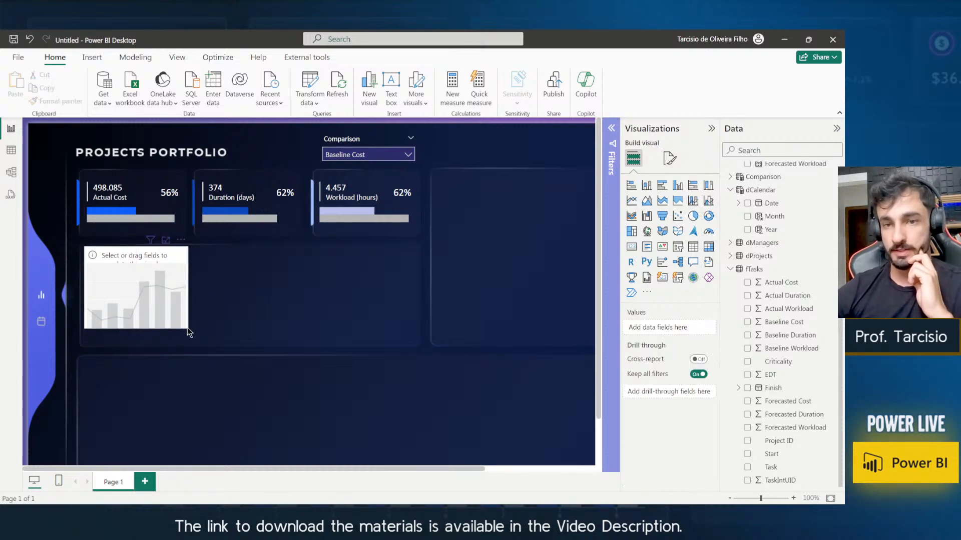
drag(188, 329, 253, 352)
Plot the count of Project from dProjects as columns, with Manager from dManagers on the X-axis.
click(730, 244)
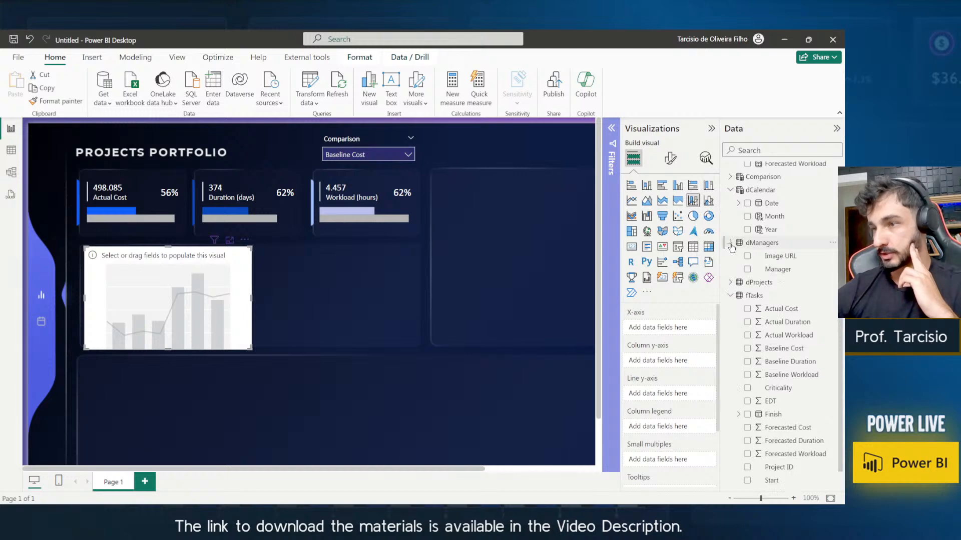
drag(775, 269, 684, 327)
scroll(799, 328, down, 1)
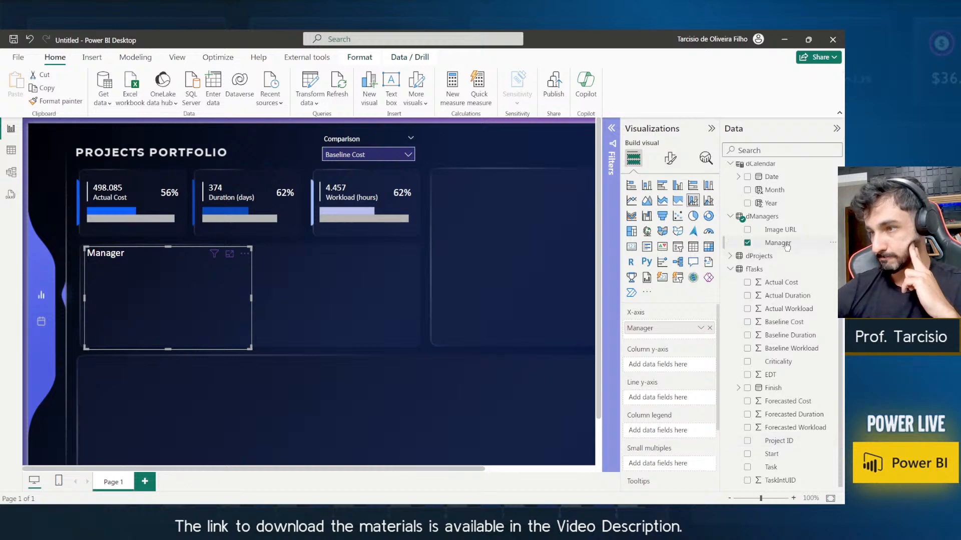
click(731, 255)
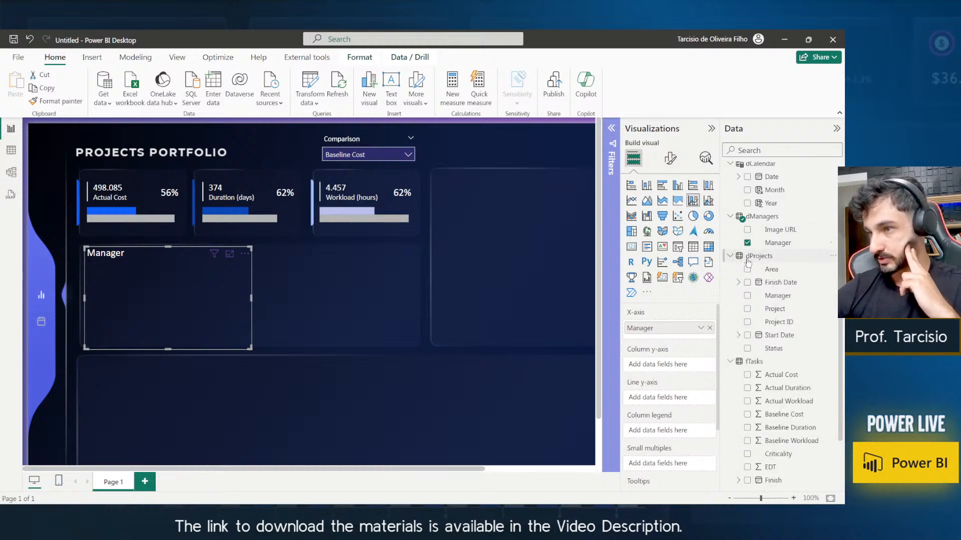
click(768, 257)
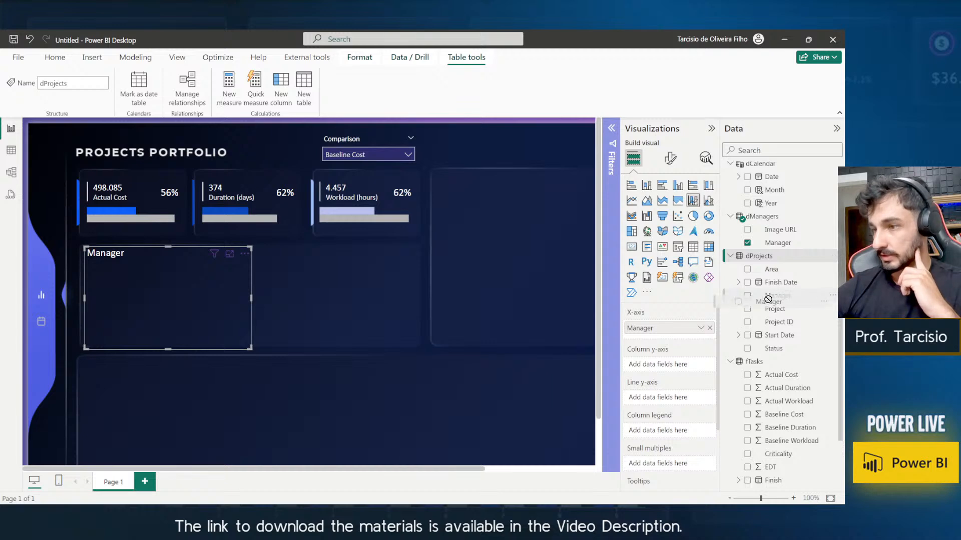
drag(785, 310, 701, 369)
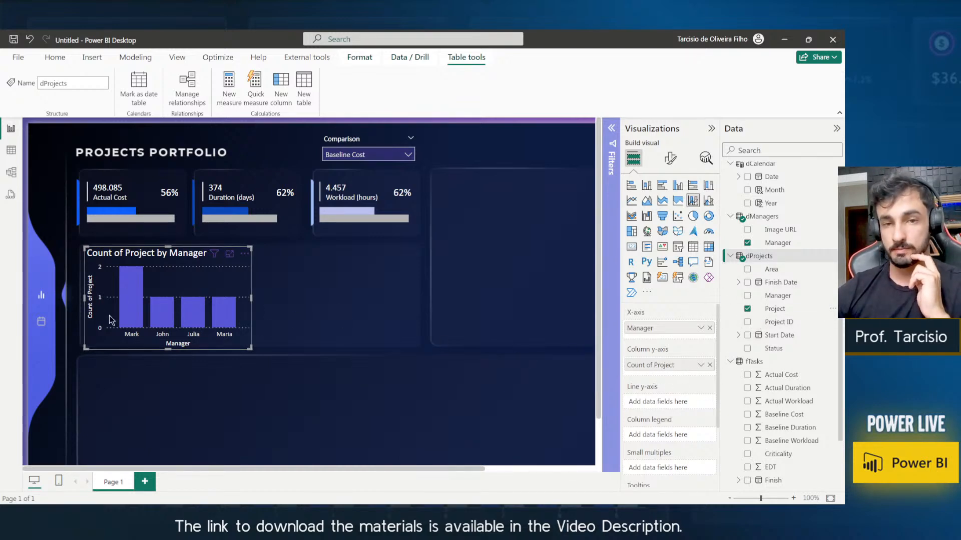
click(701, 364)
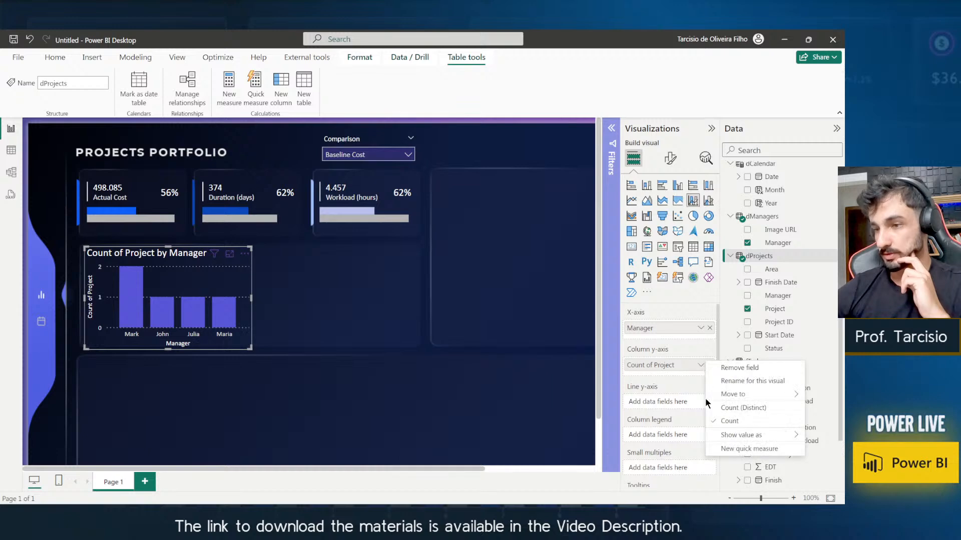
click(664, 383)
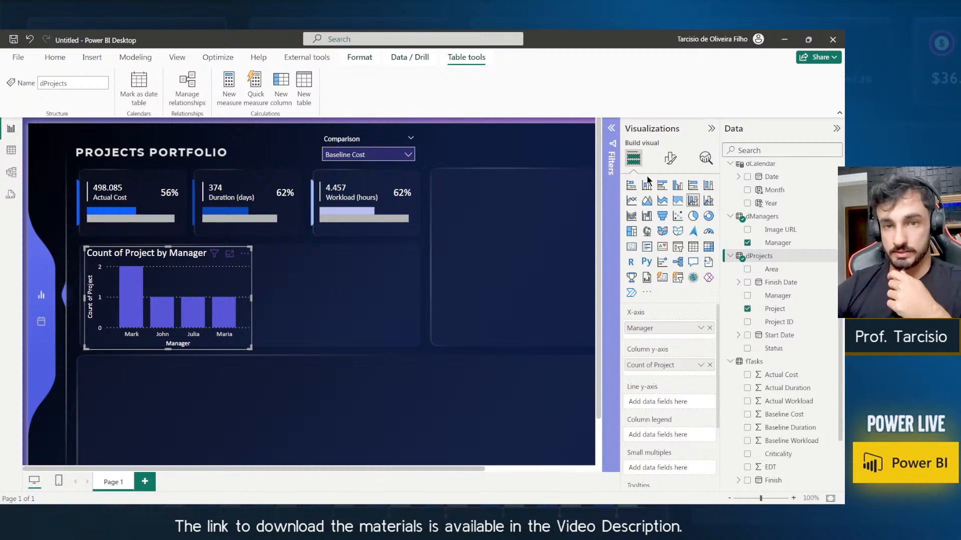
Turn off the Y-axis values and the Y-axis title of the manager chart.
click(670, 159)
click(692, 258)
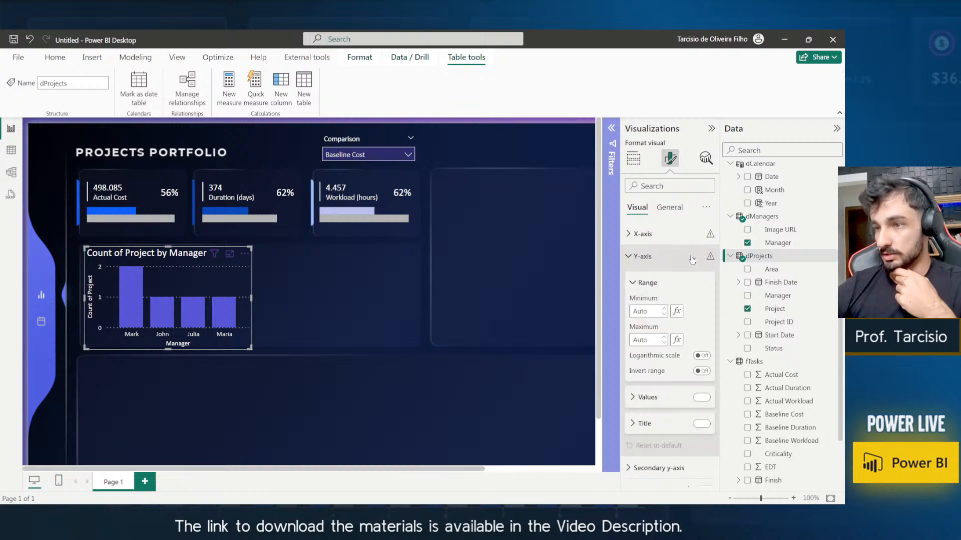
click(702, 398)
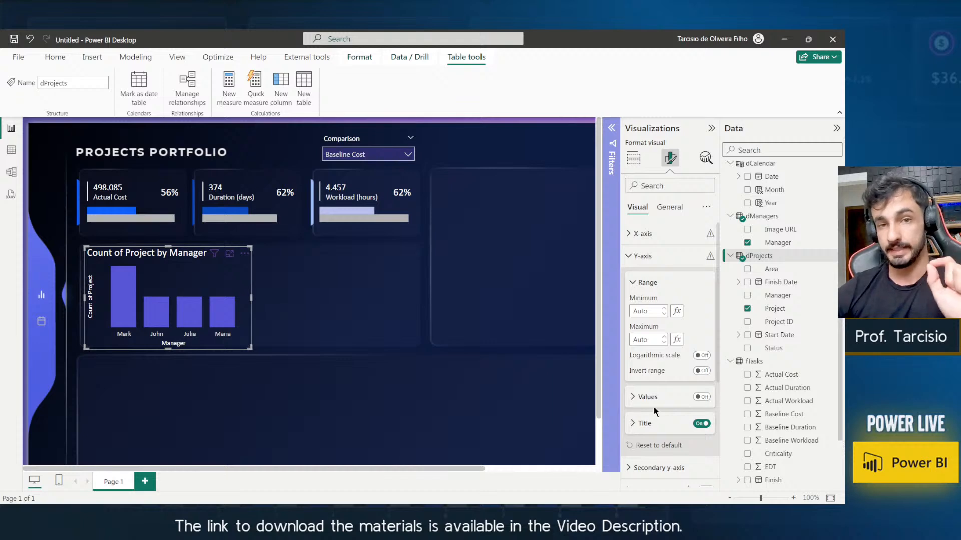
click(701, 424)
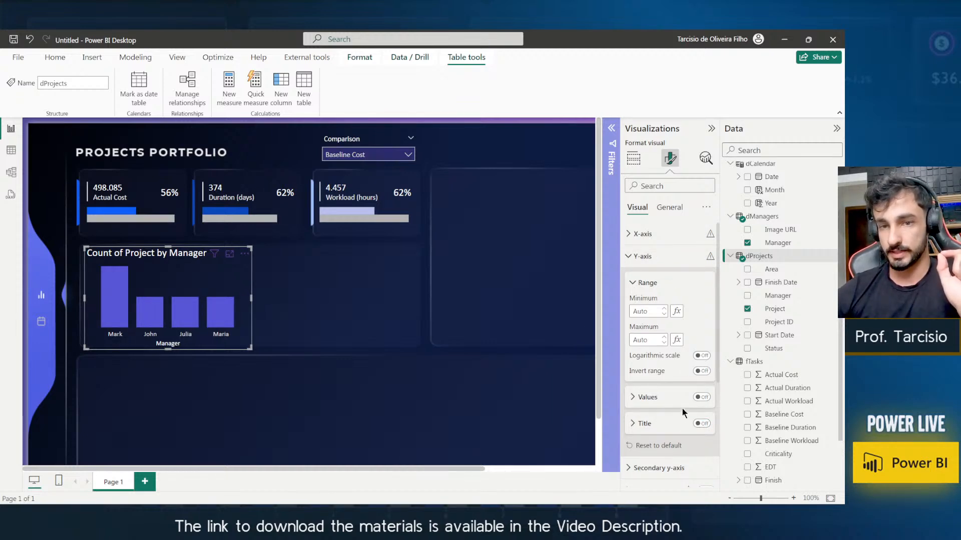
Change the chart's title text to Projects by Manager.
click(668, 208)
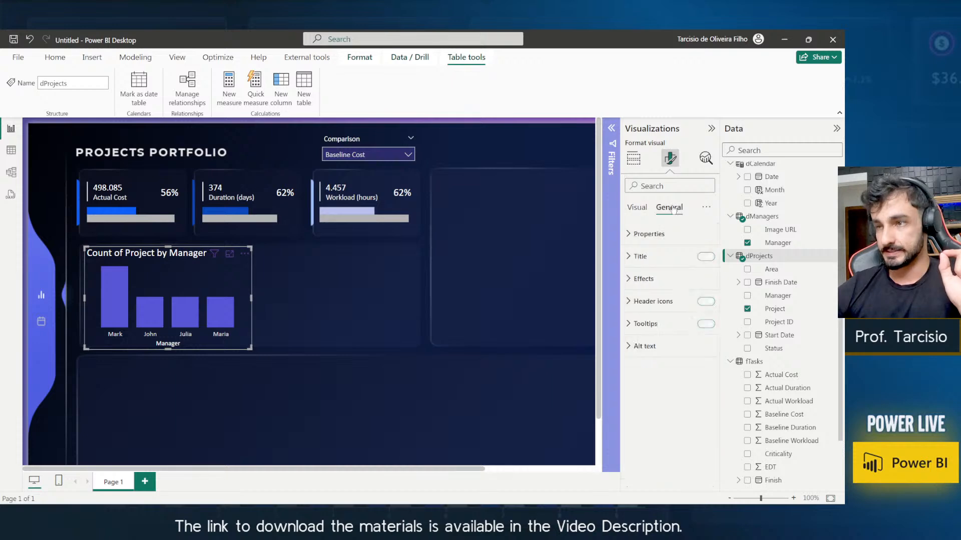
click(658, 258)
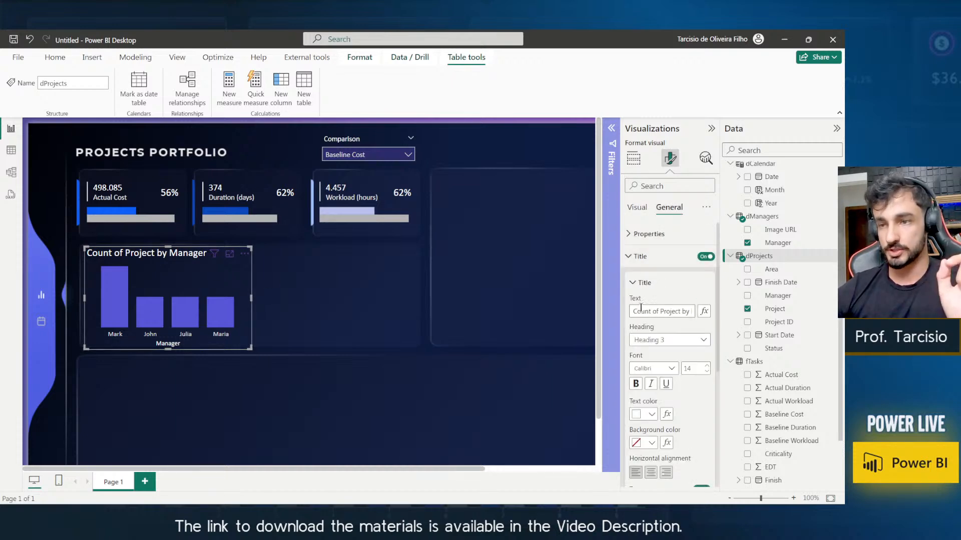
click(656, 311)
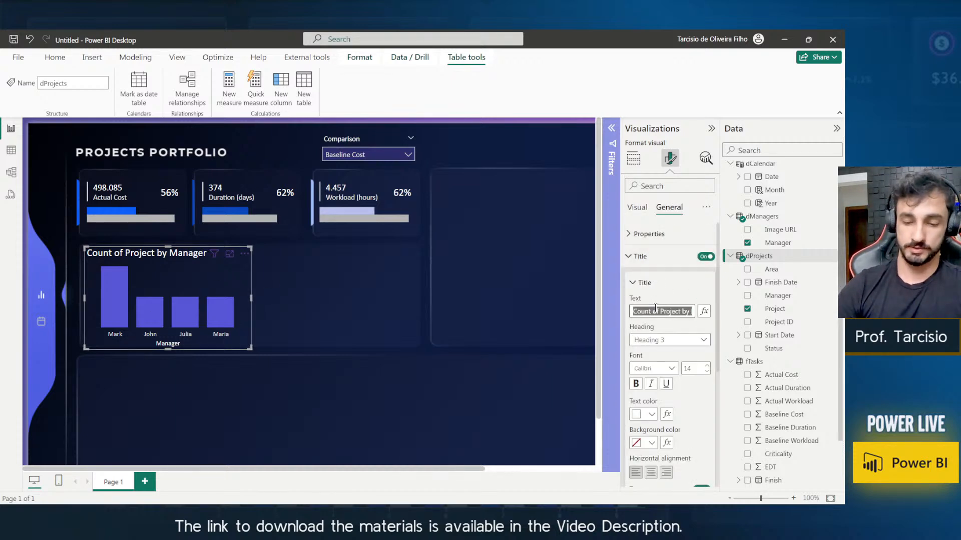
text(Projects by)
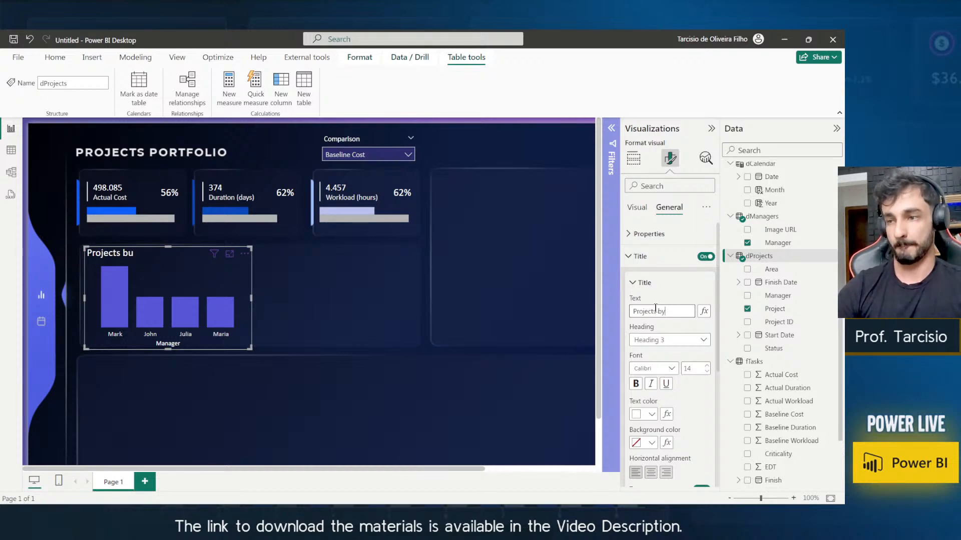
text( Mana)
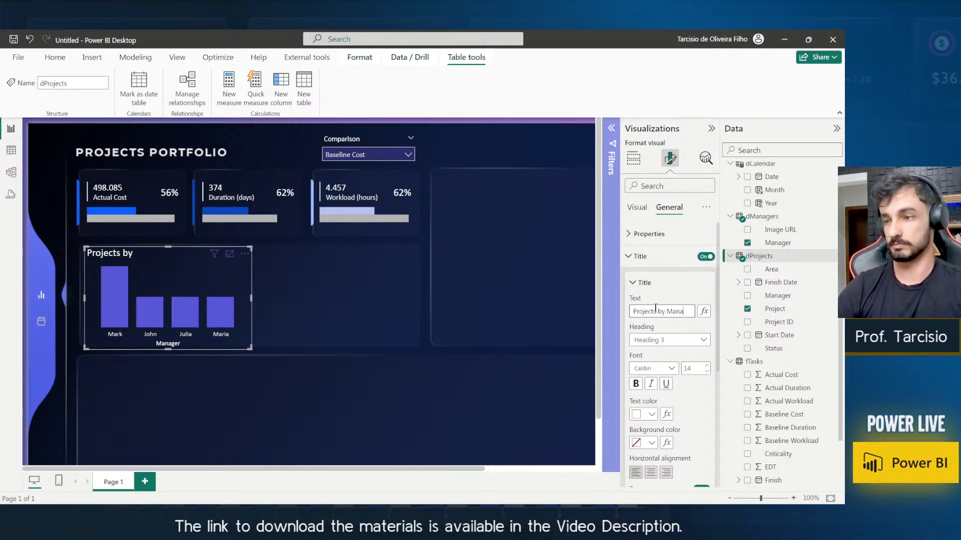
text(ger)
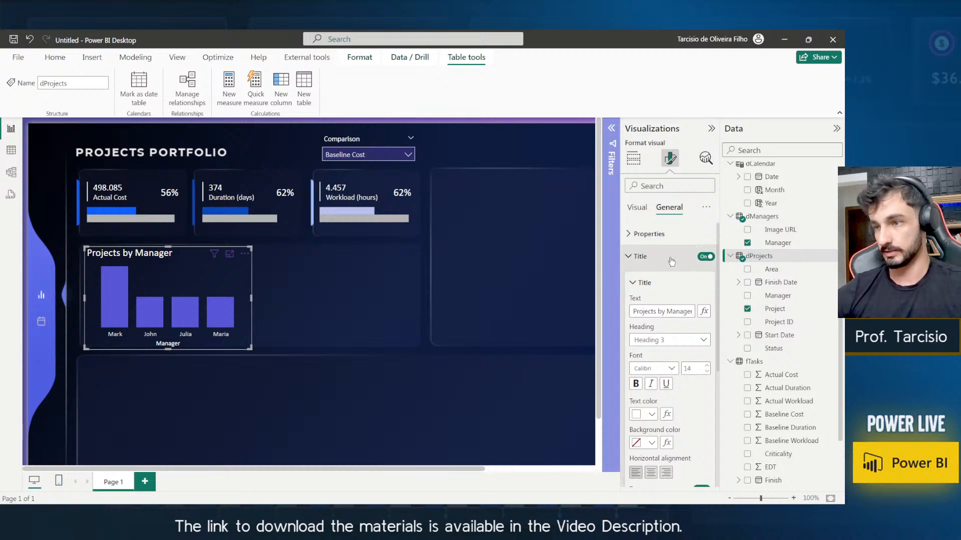
click(651, 256)
Turn off the X-axis title of the Projects by Manager chart.
click(637, 207)
click(657, 258)
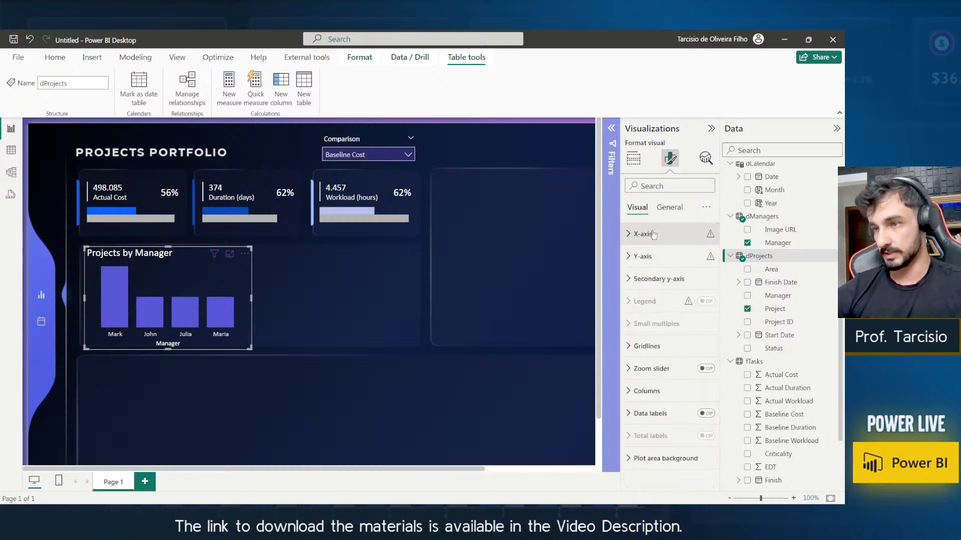
click(651, 235)
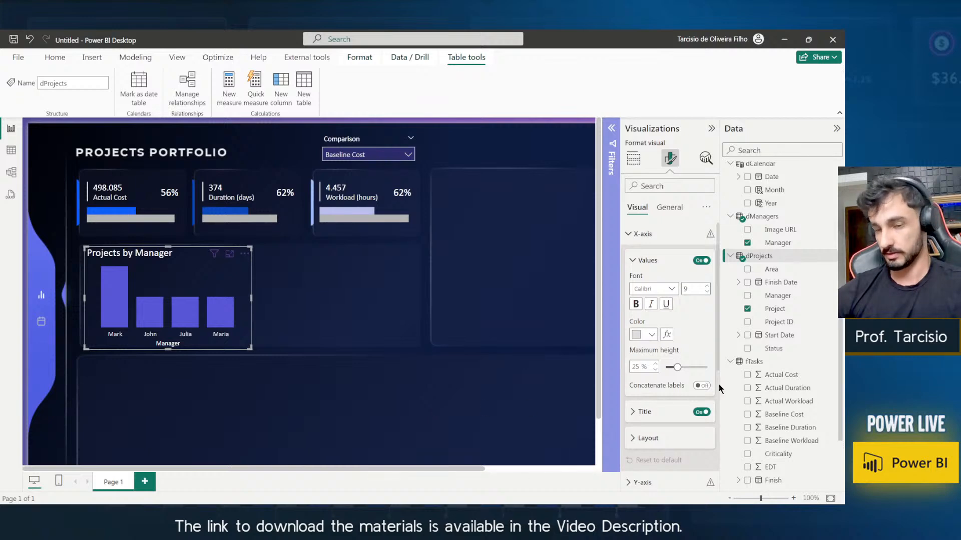
click(702, 412)
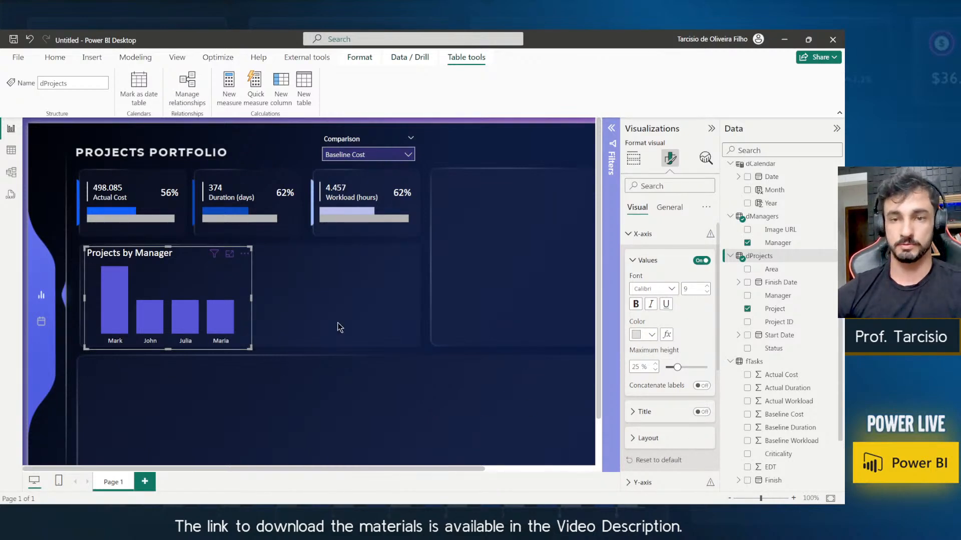
click(640, 233)
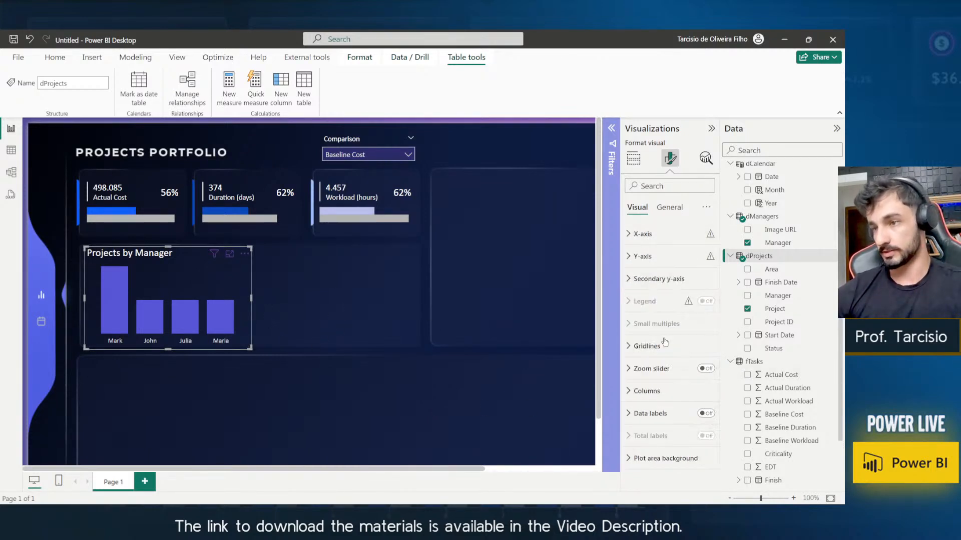
Turn on data labels for the Projects by Manager chart and switch the label background off and back on.
click(705, 414)
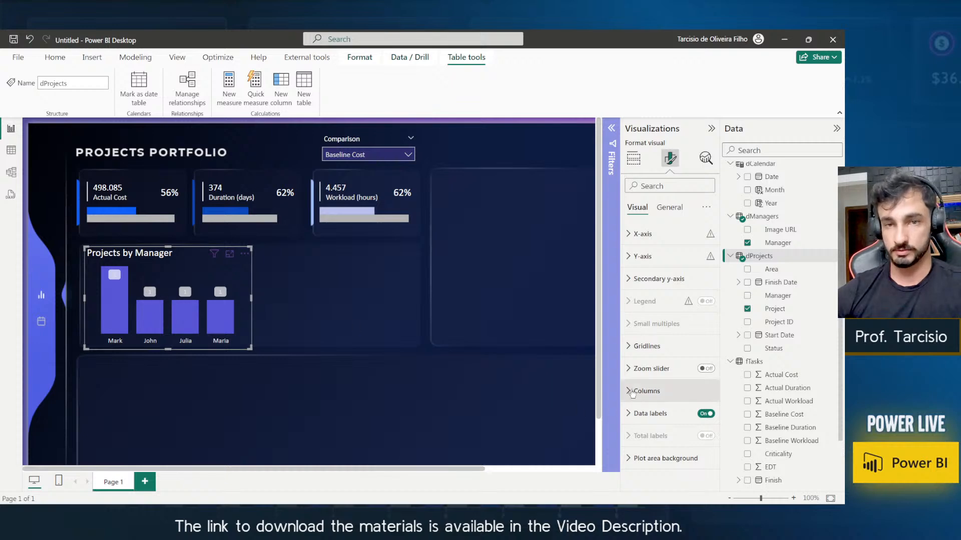
click(663, 412)
scroll(671, 350, down, 3)
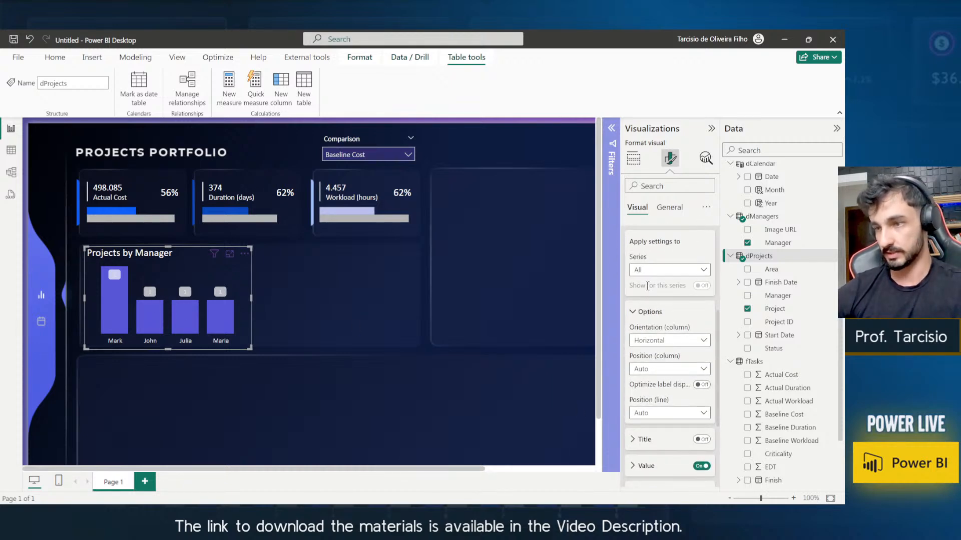
scroll(665, 410, down, 3)
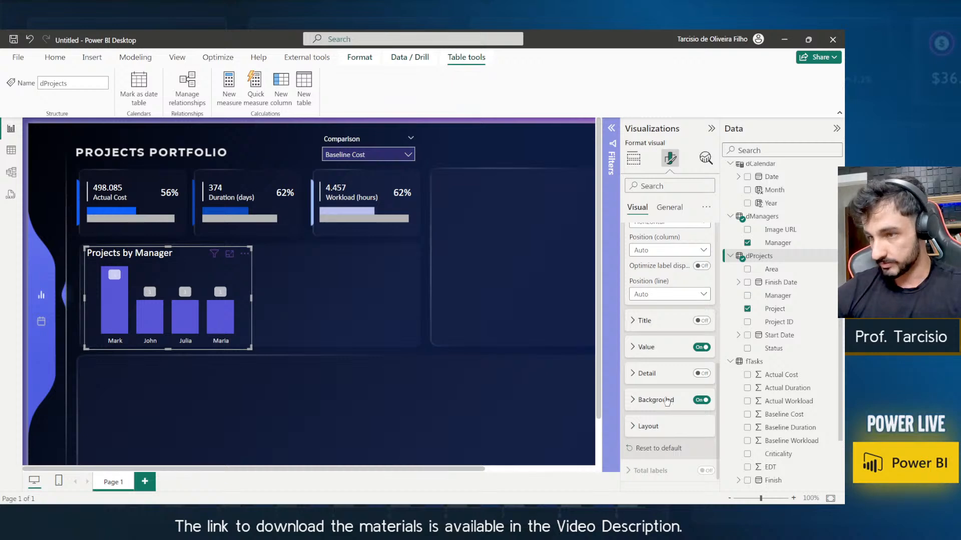
click(666, 401)
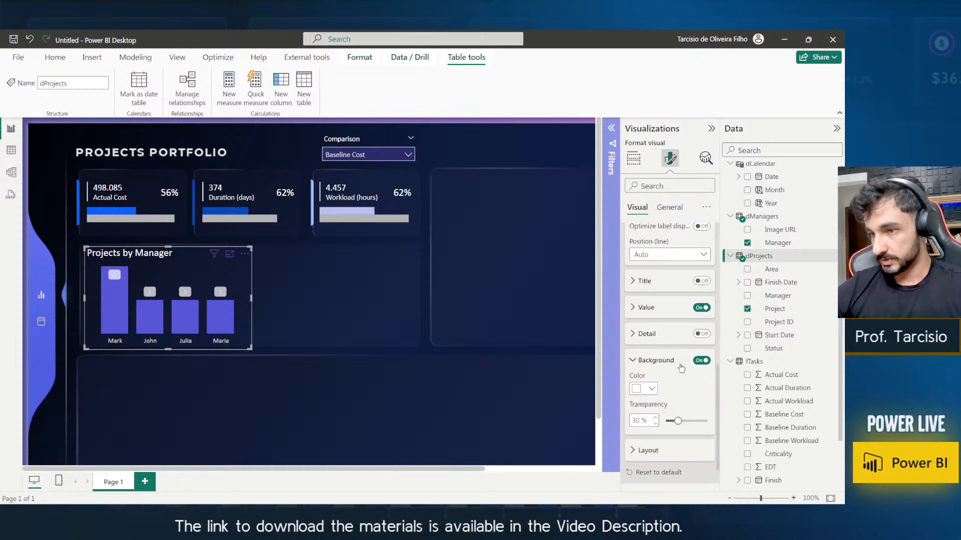
click(701, 361)
click(702, 361)
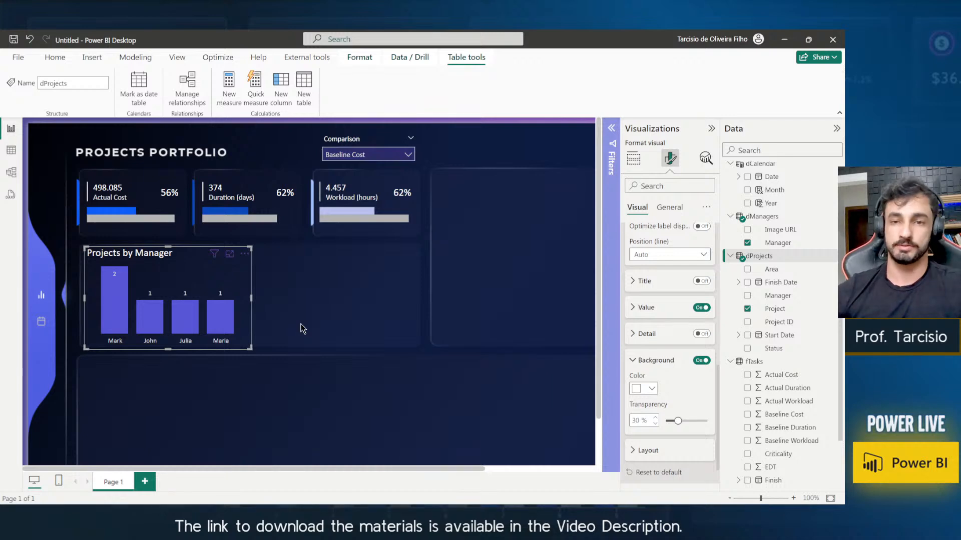
Following the published reference report, color the second manager's column in the Projects by Manager chart with the green theme color.
key(alt+Tab)
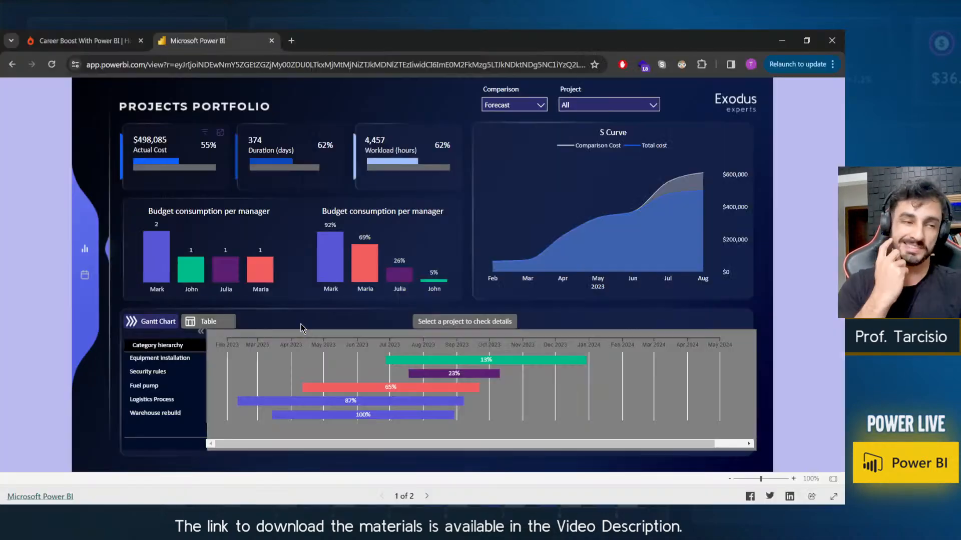
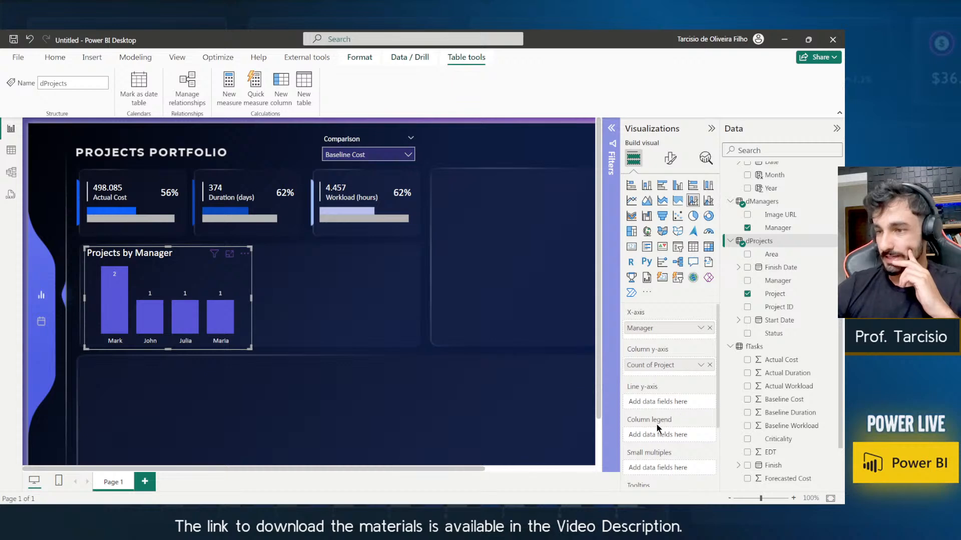
click(670, 159)
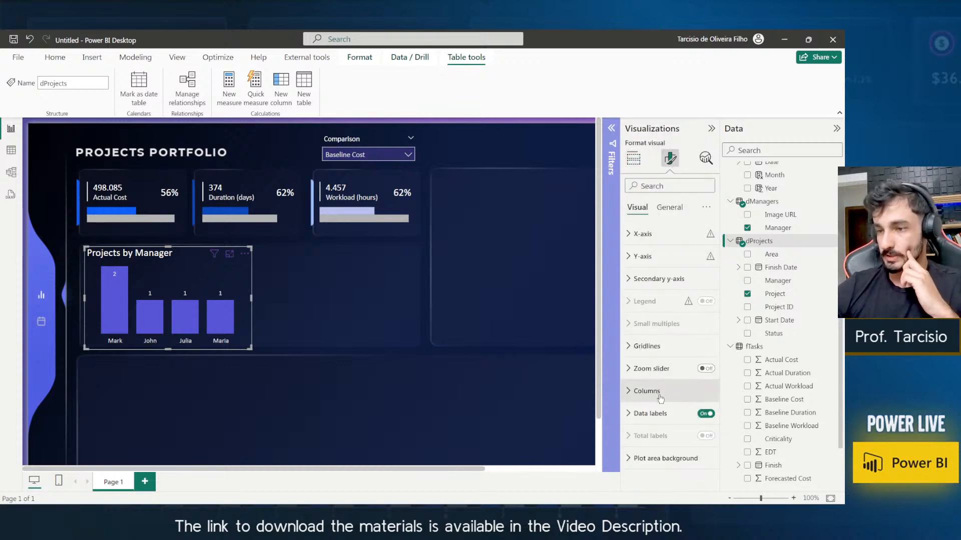
click(647, 391)
scroll(661, 400, down, 2)
click(660, 395)
scroll(660, 398, down, 1)
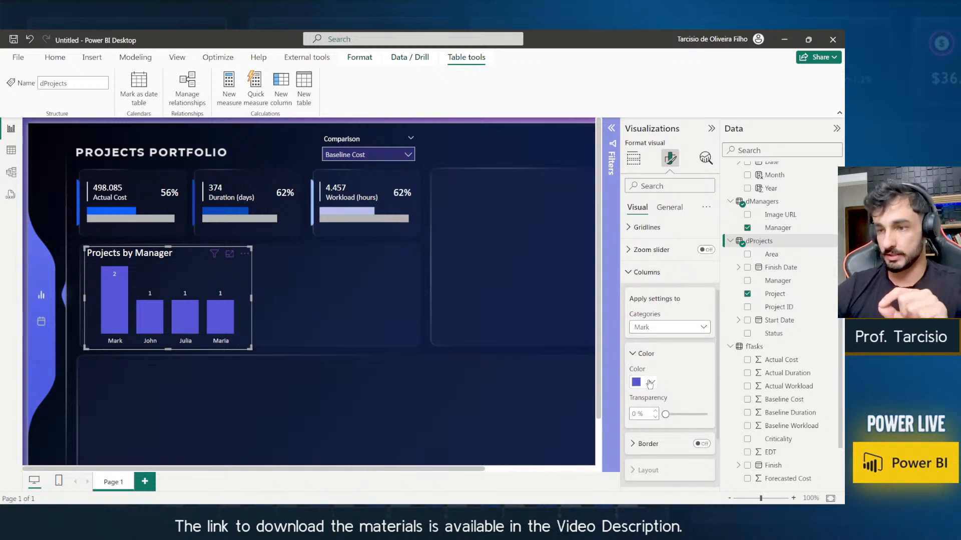
click(660, 330)
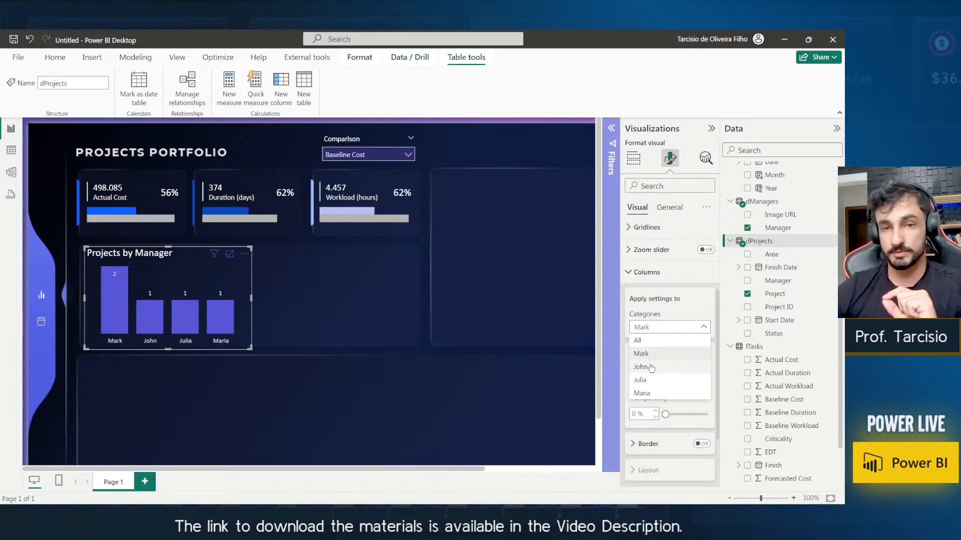
click(650, 367)
click(651, 383)
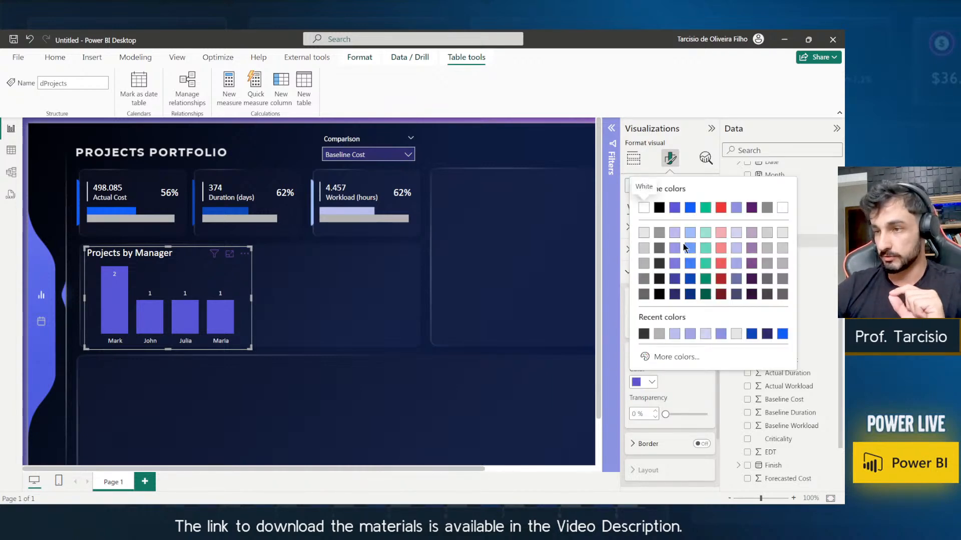
click(706, 209)
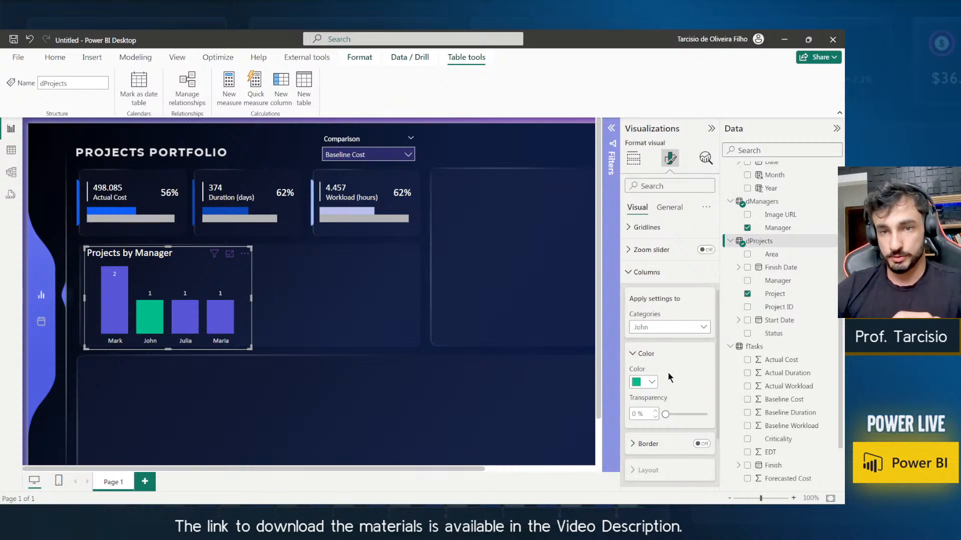
Color the third manager's column in the Projects by Manager chart with the dark purple theme color.
click(670, 328)
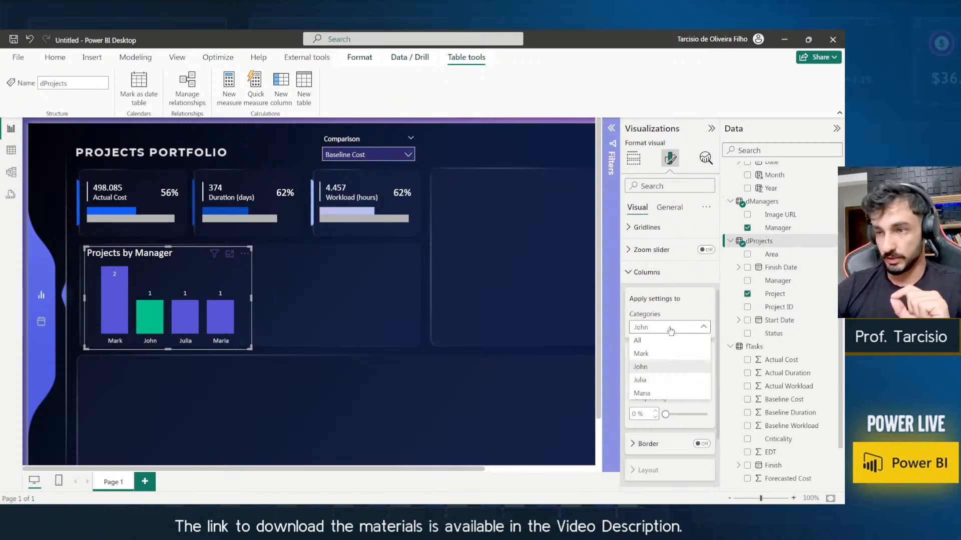
click(667, 381)
click(646, 383)
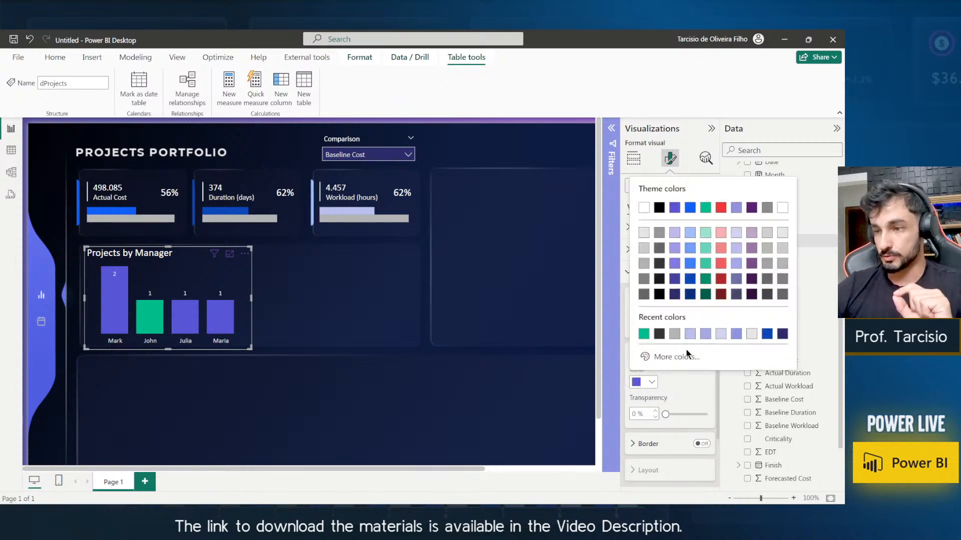
click(752, 207)
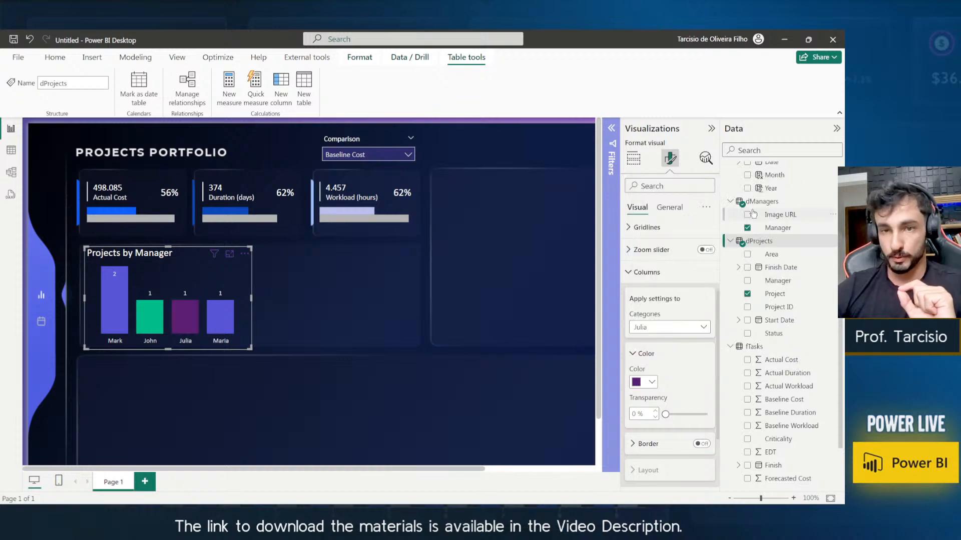
click(646, 382)
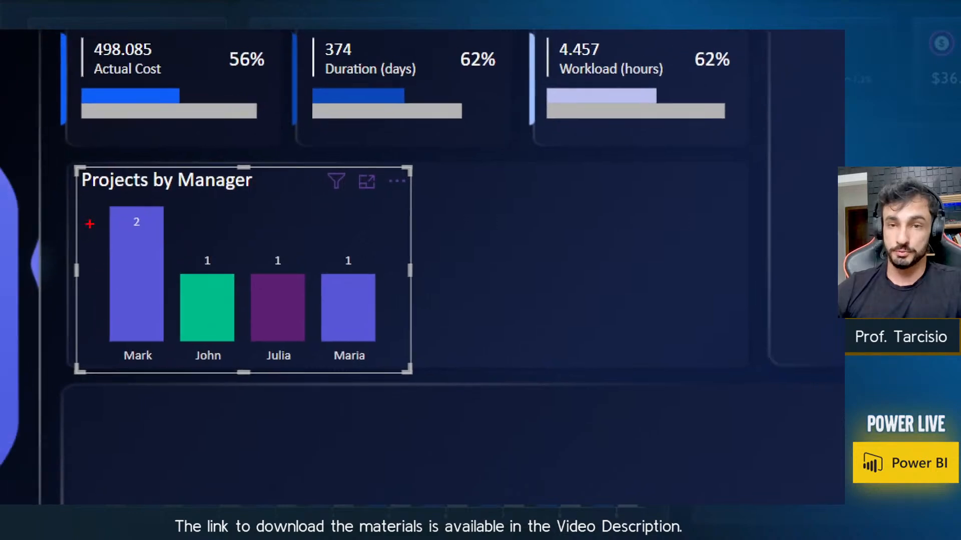
drag(36, 75, 66, 71)
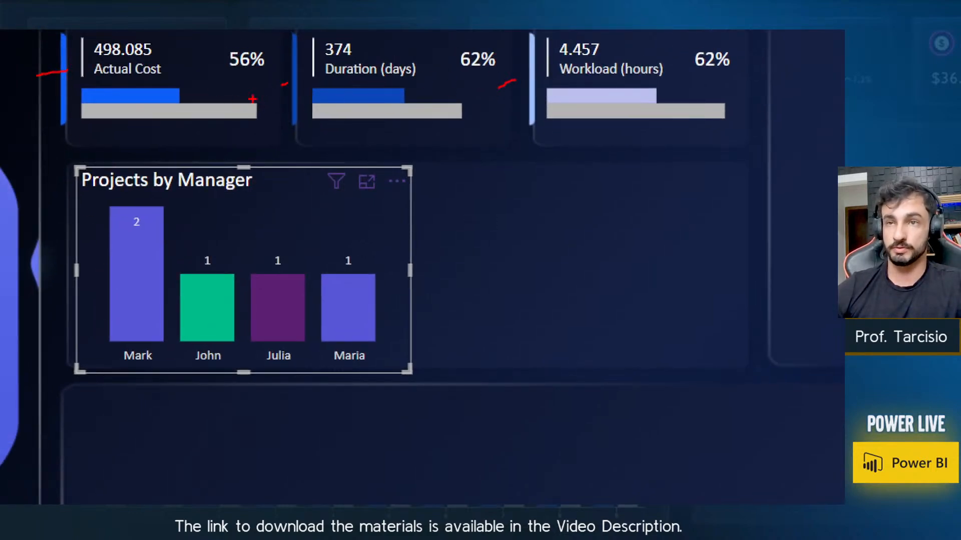
drag(104, 78, 136, 73)
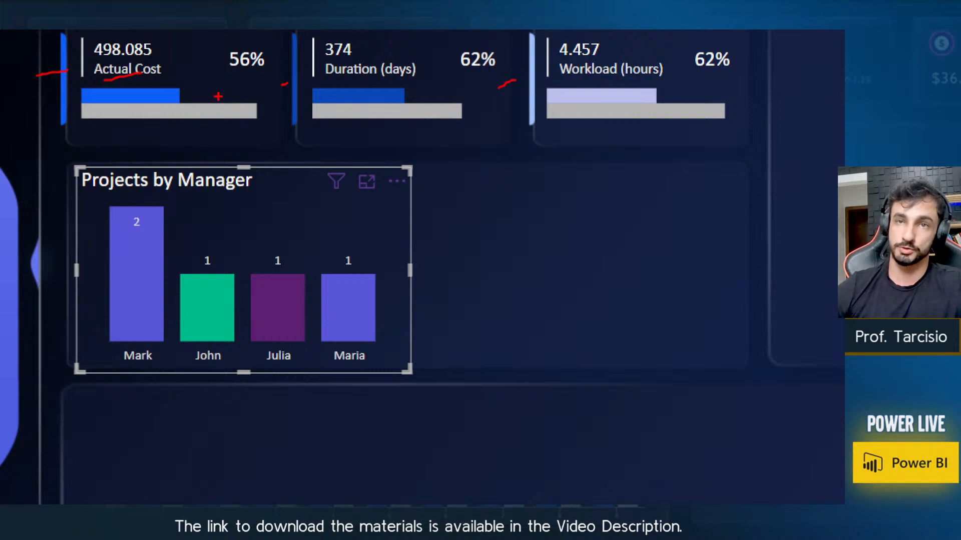
drag(423, 92, 432, 71)
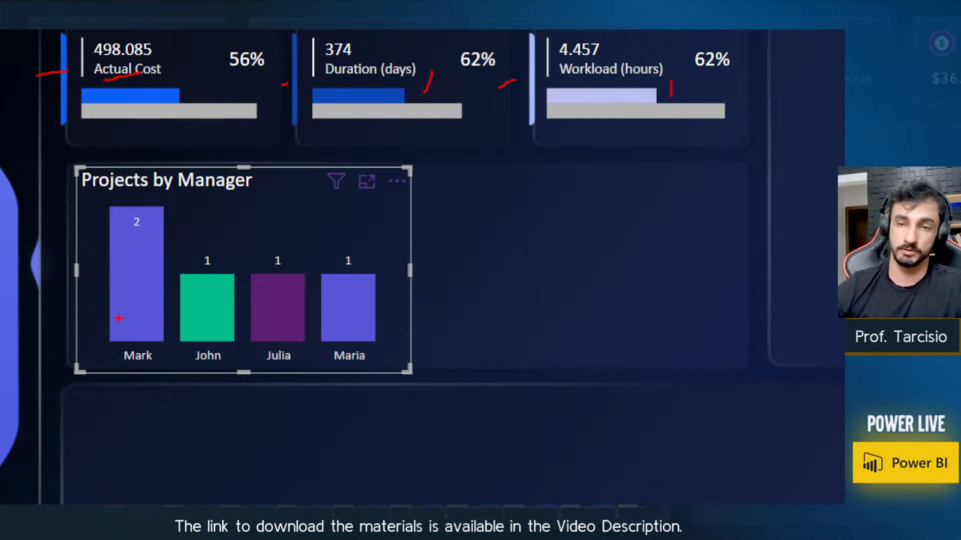
key(Escape)
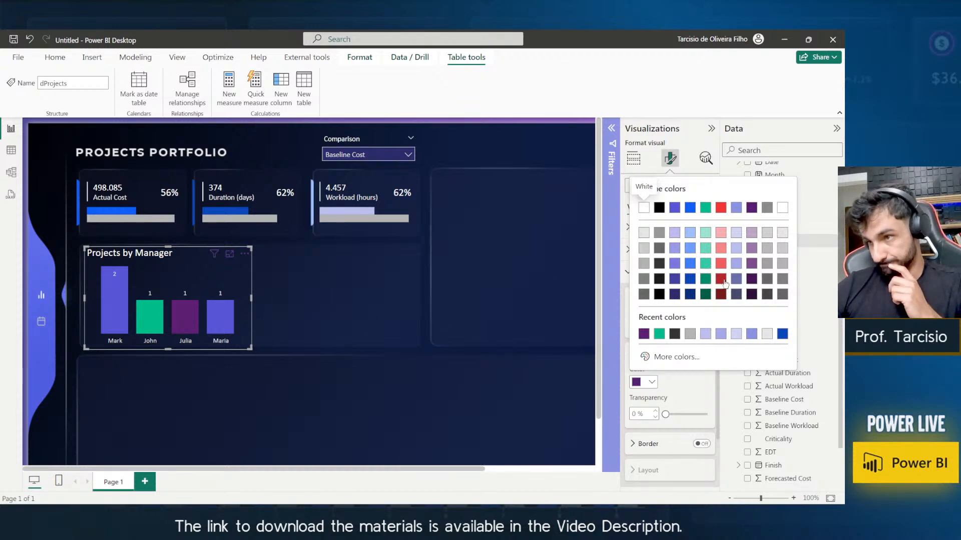
click(672, 382)
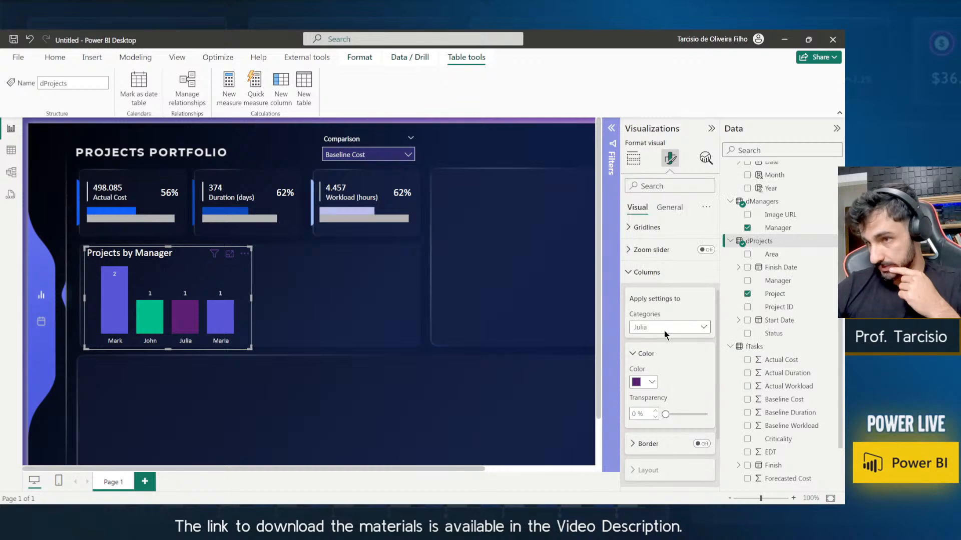
Try a slate blue on the fourth manager's column and settle on the dark purple theme color, 40% lighter.
click(665, 328)
click(642, 393)
click(646, 382)
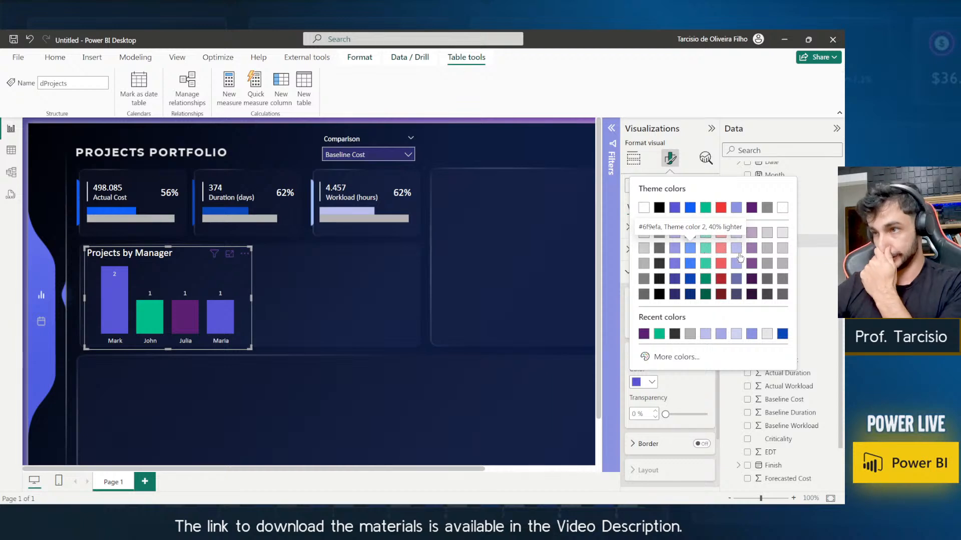
click(736, 278)
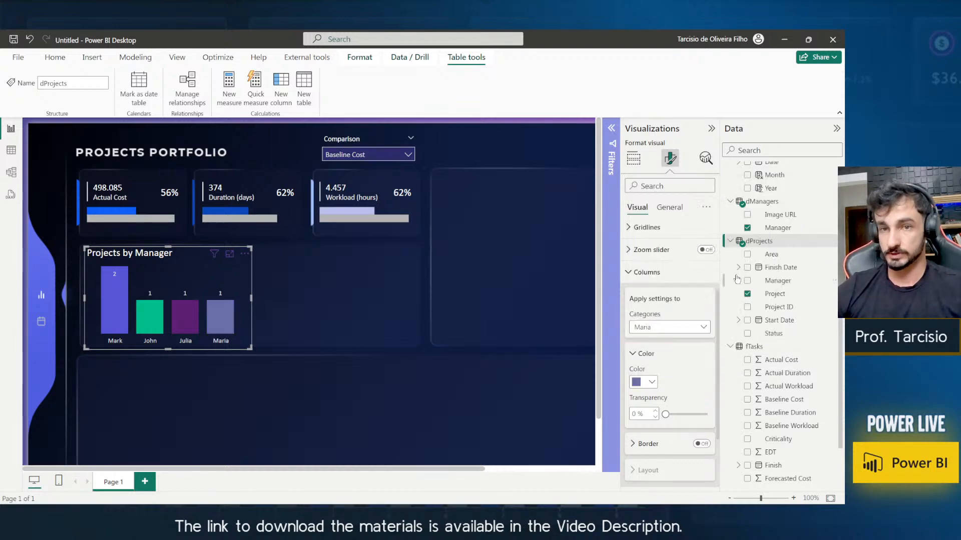
click(646, 383)
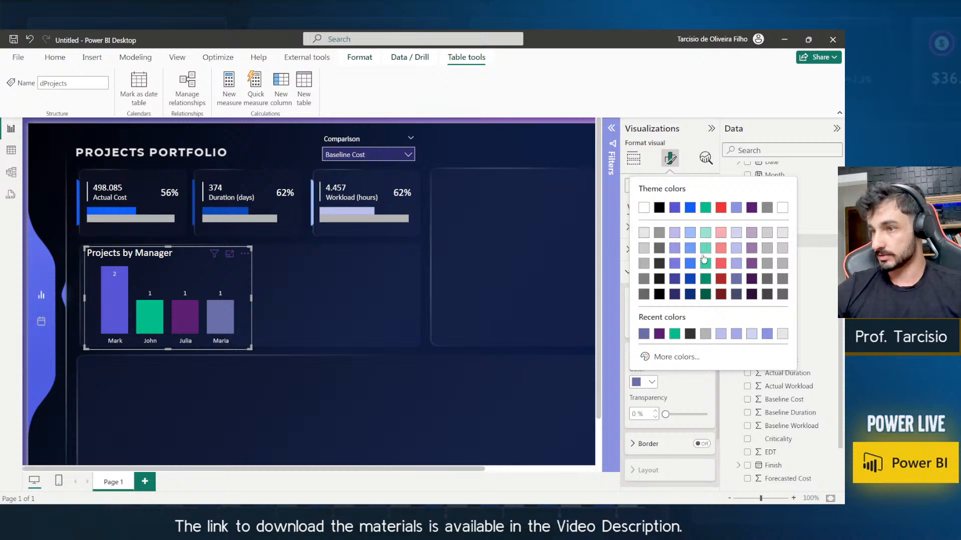
click(752, 249)
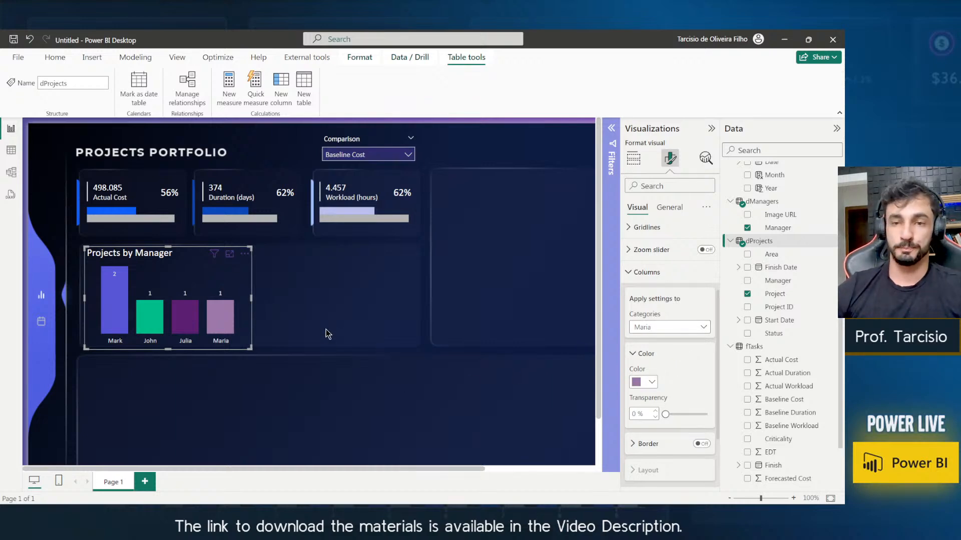
Set the Projects by Manager chart's title font size to 11 and center the title.
click(319, 328)
click(208, 272)
click(669, 158)
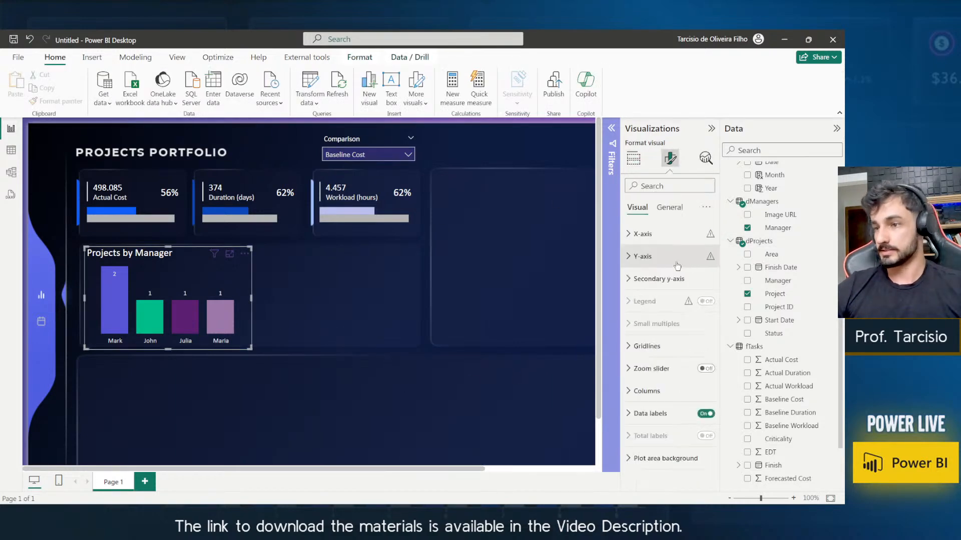
click(669, 207)
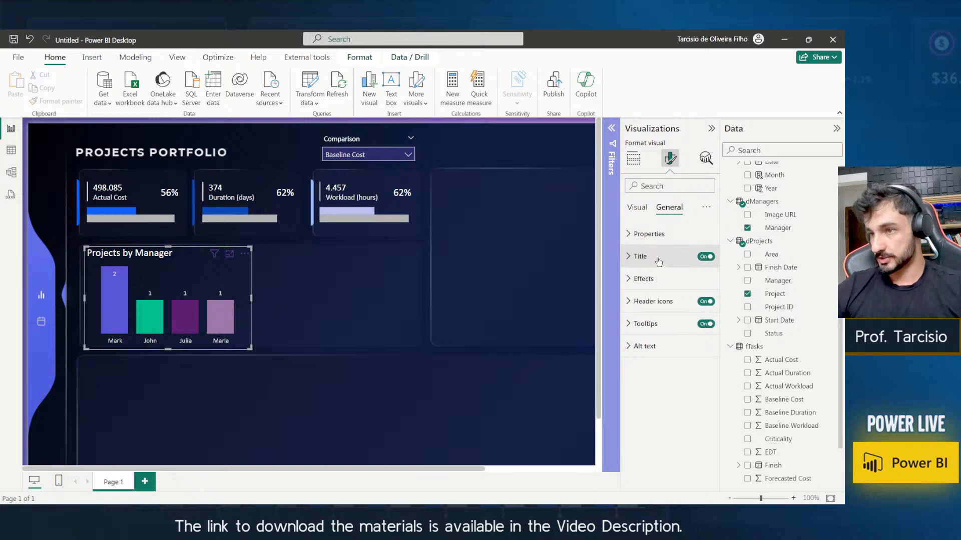
click(651, 256)
click(706, 373)
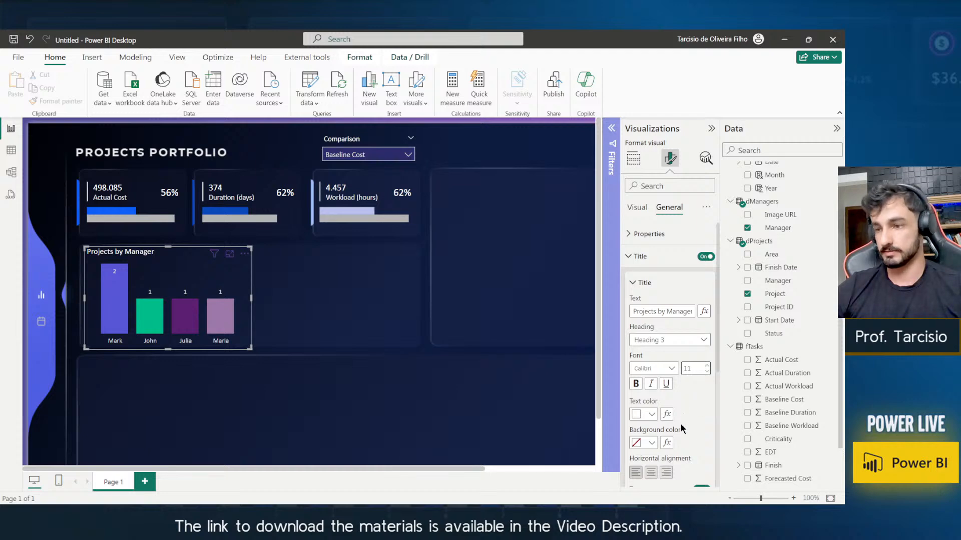
click(656, 475)
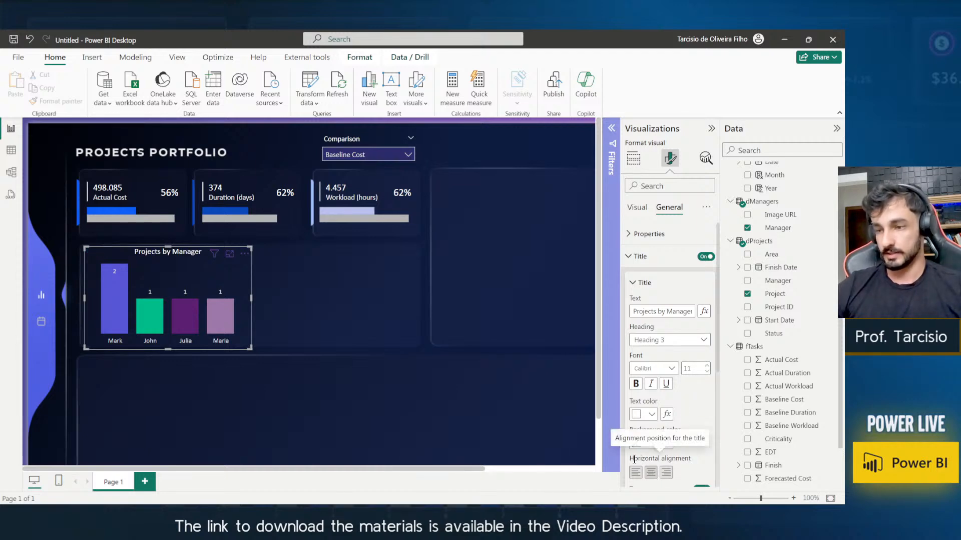
Duplicate the Projects by Manager chart and place the copy beside the original in the same card area.
click(190, 274)
key(ctrl+c)
key(ctrl+v)
drag(190, 274, 353, 266)
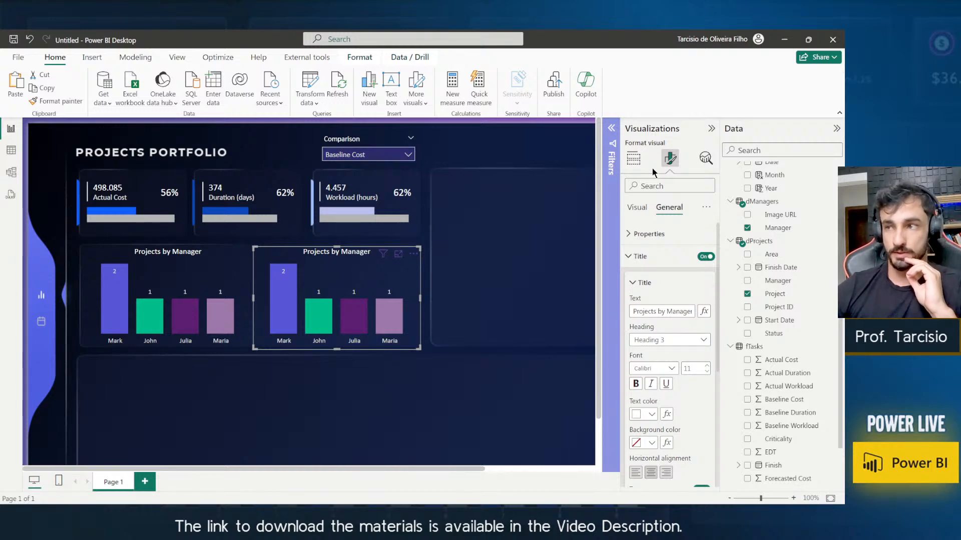
Replace the duplicate chart's column values with the % Comparison Cost measure.
scroll(794, 335, up, 5)
scroll(793, 335, up, 1)
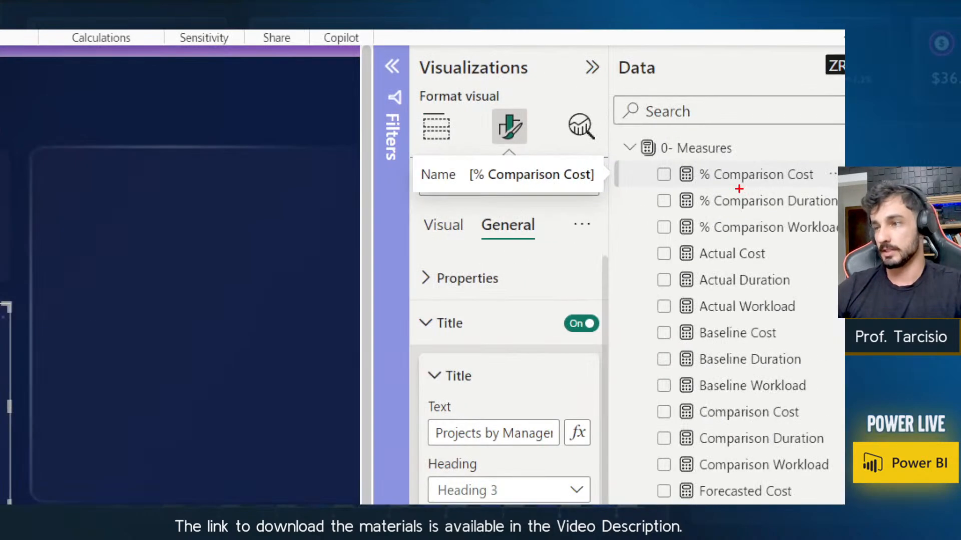
drag(819, 190, 649, 146)
key(Escape)
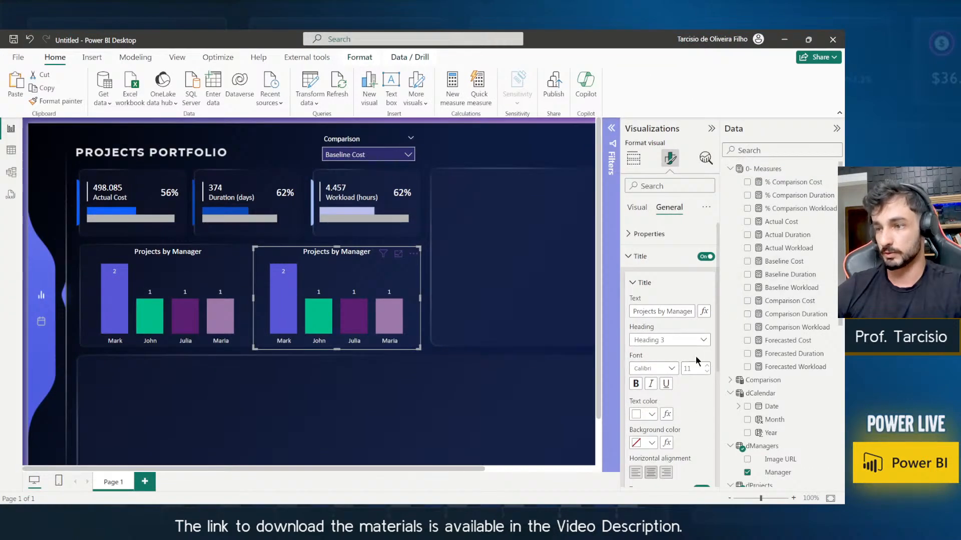
click(631, 159)
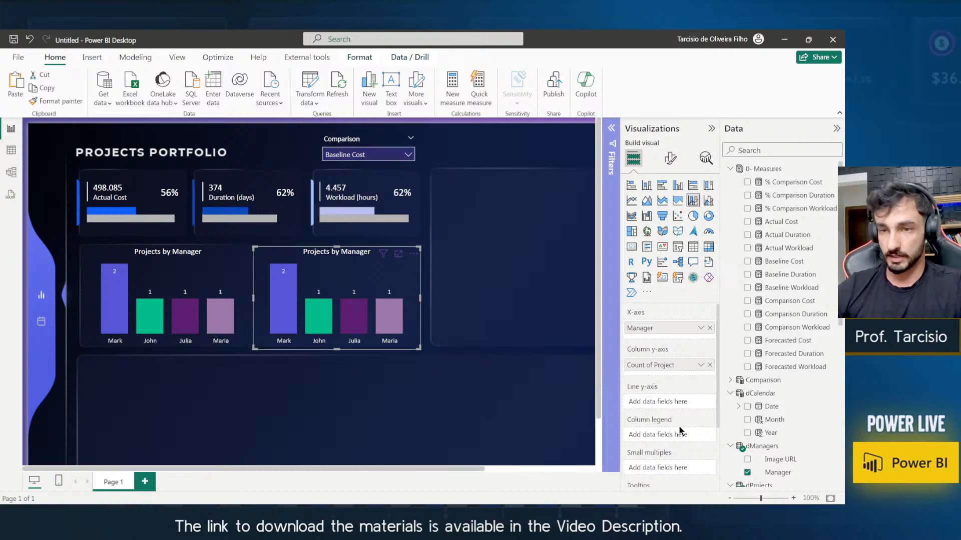
click(709, 365)
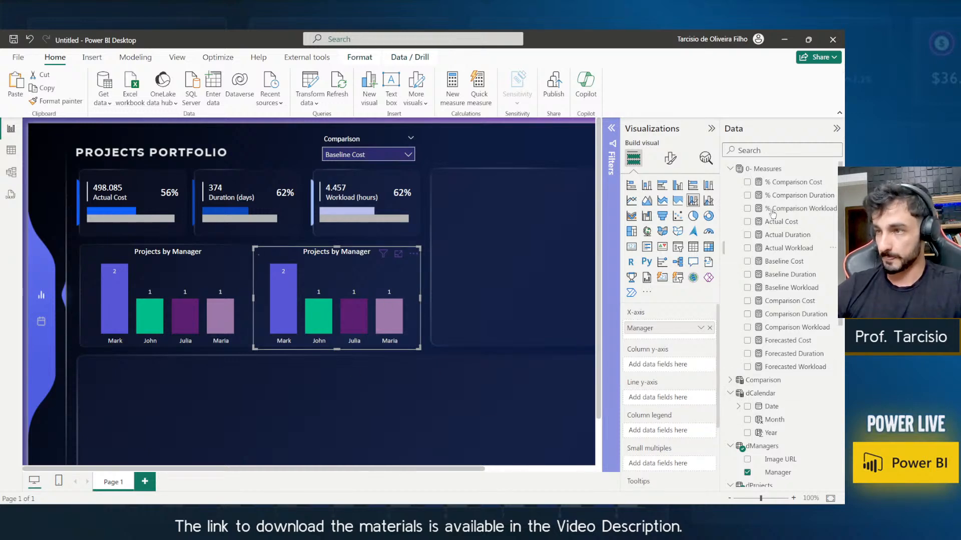
click(747, 183)
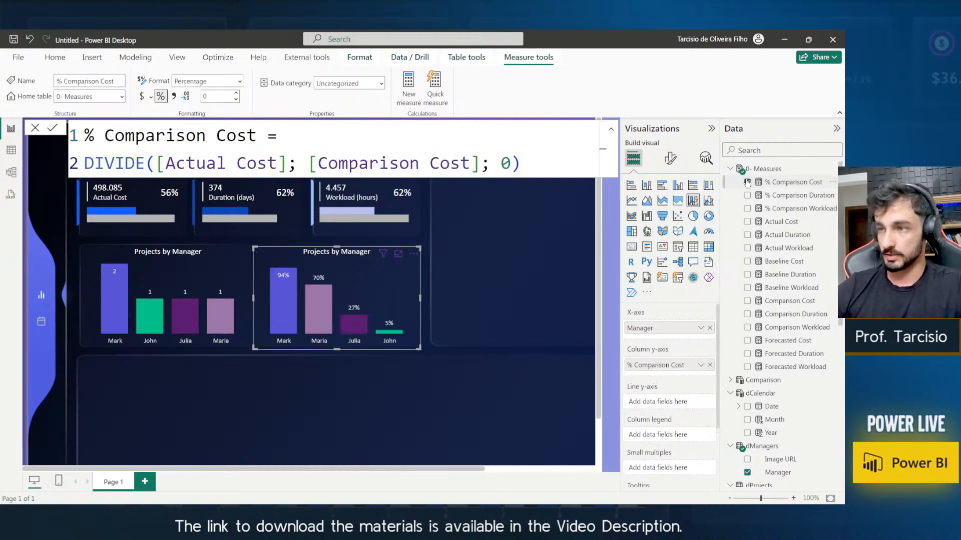
click(476, 322)
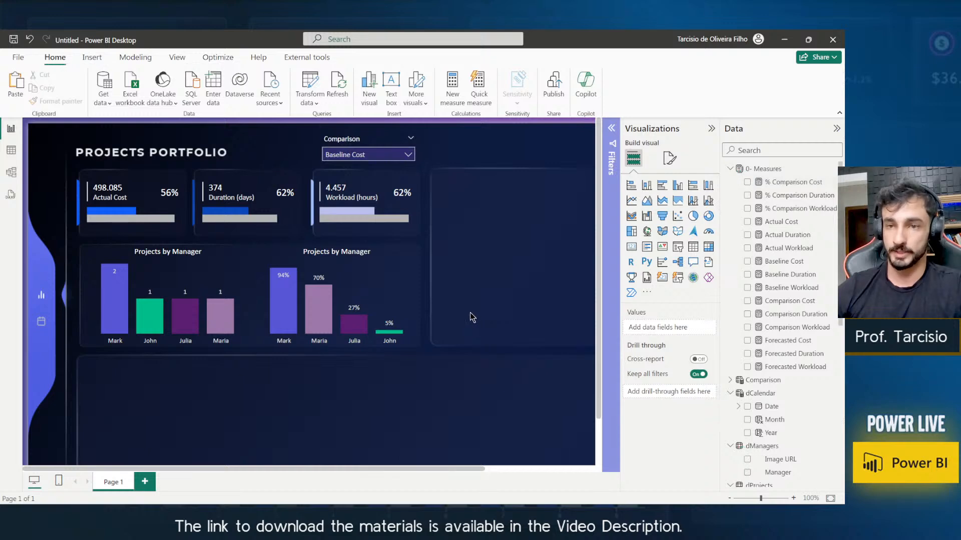
Duplicate the % Comparison Cost chart, place the copy in the large empty card, and convert it to a table.
click(281, 293)
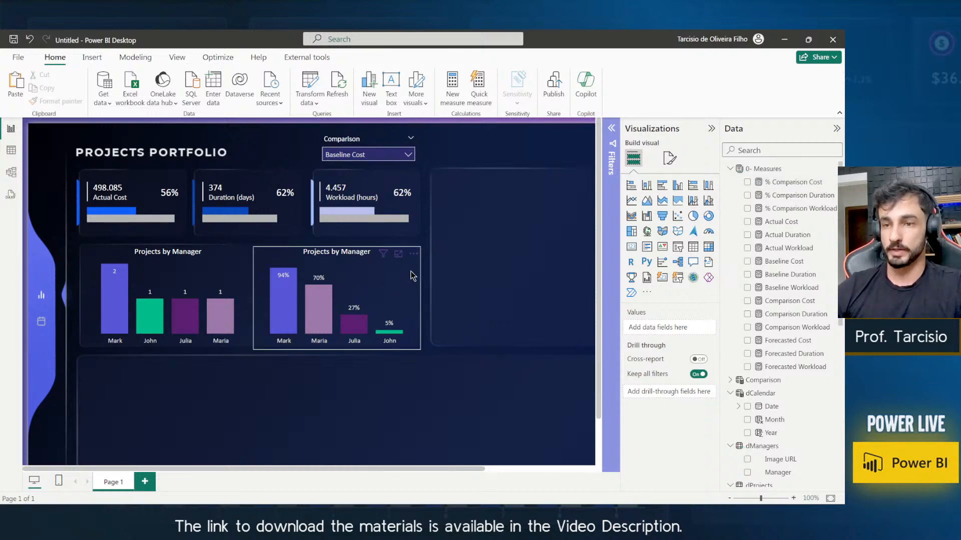
key(ctrl+c)
key(ctrl+v)
drag(405, 325, 580, 256)
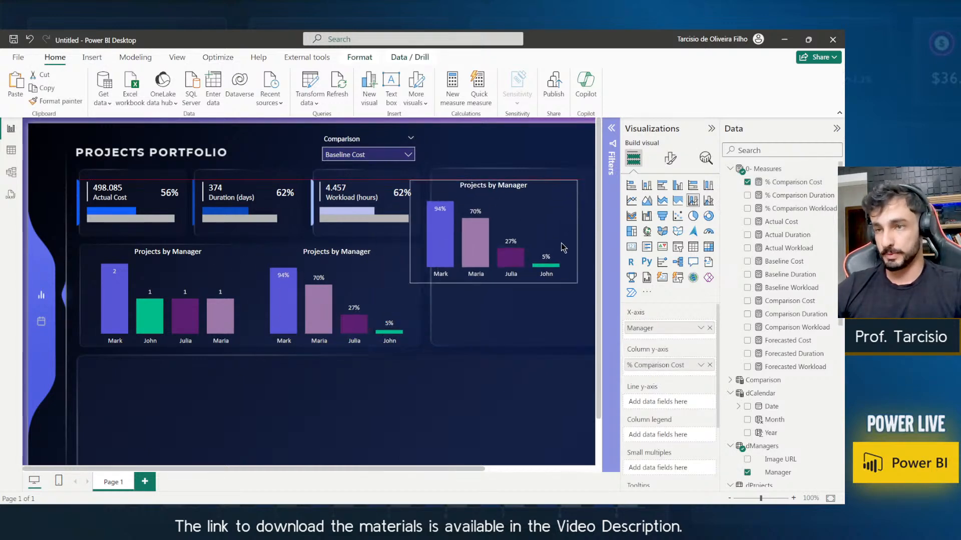
click(693, 247)
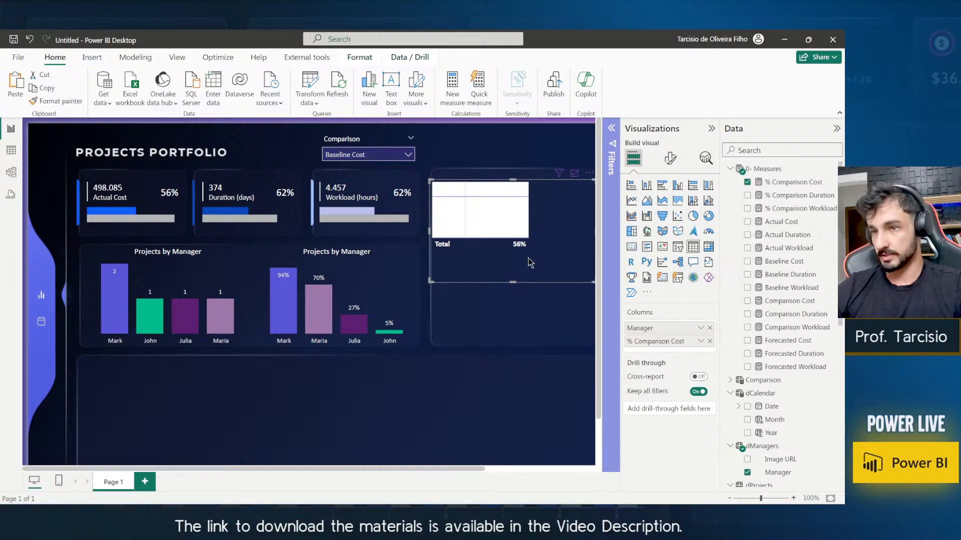
Set the comparison table's values text color and alternate text color to dark gray.
click(670, 159)
click(643, 278)
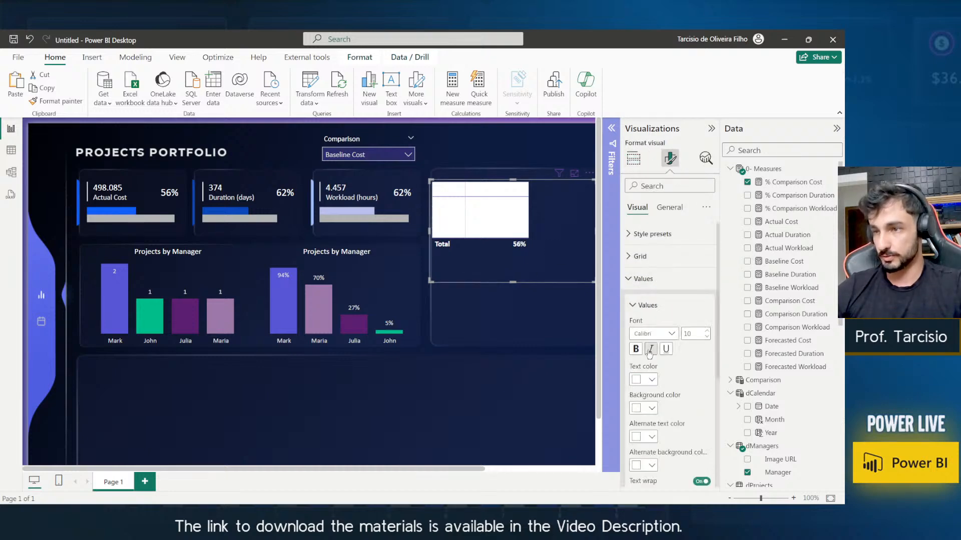
click(645, 380)
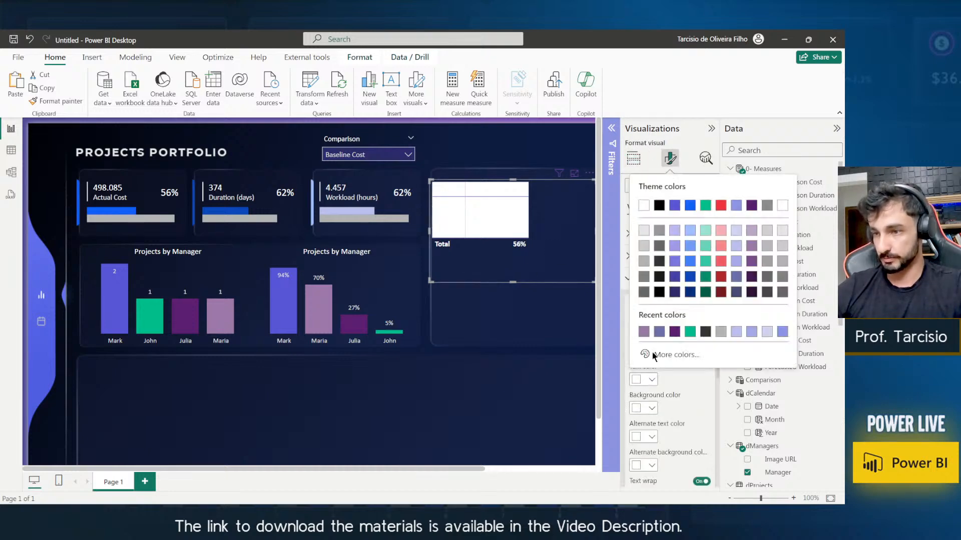
click(705, 332)
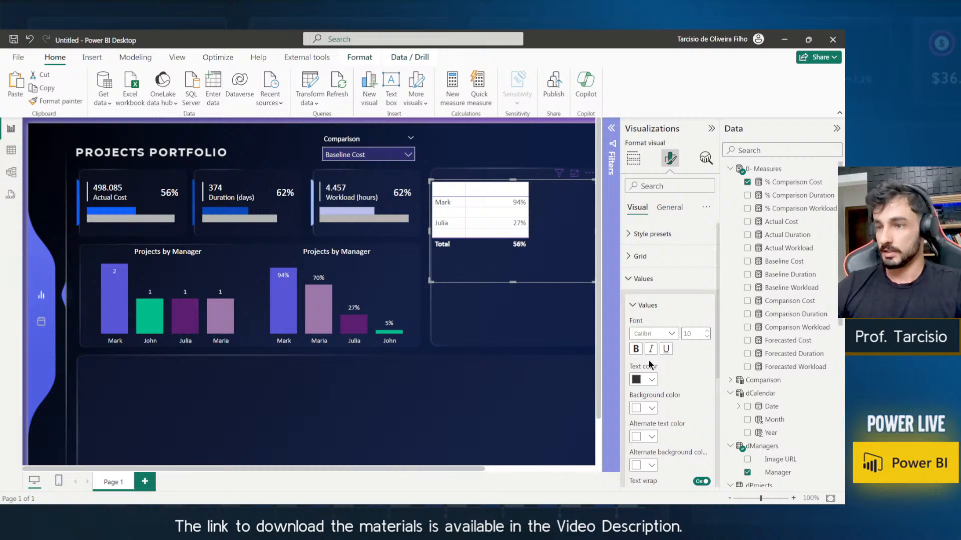
click(648, 436)
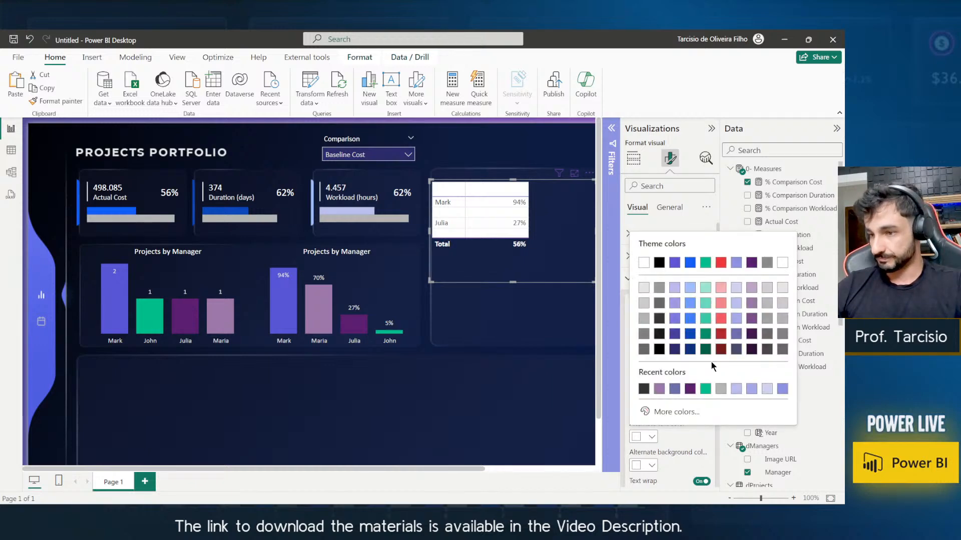
click(644, 397)
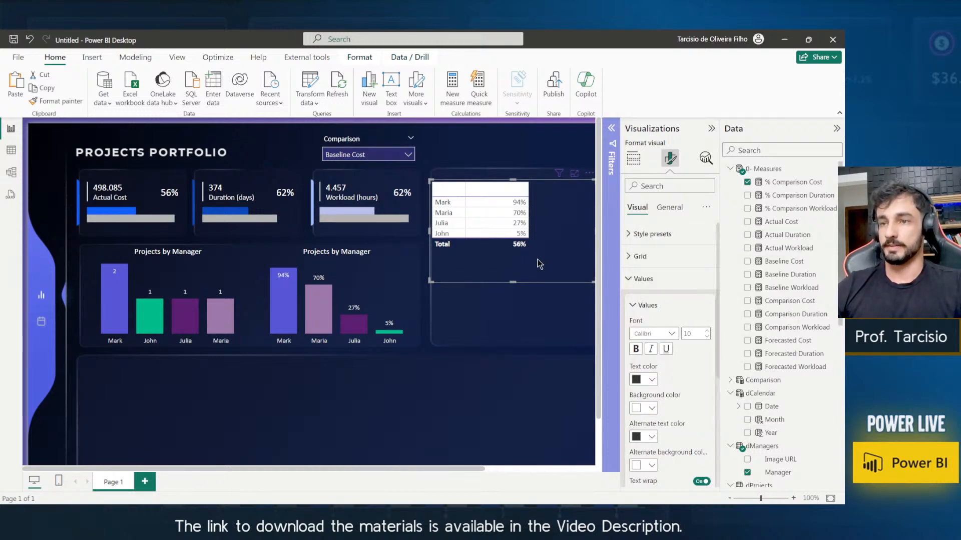
Add the Actual Cost and Comparison Cost measures to the table, move it into the lower empty card, and widen it to fit all columns.
key(alt)
drag(548, 270, 533, 309)
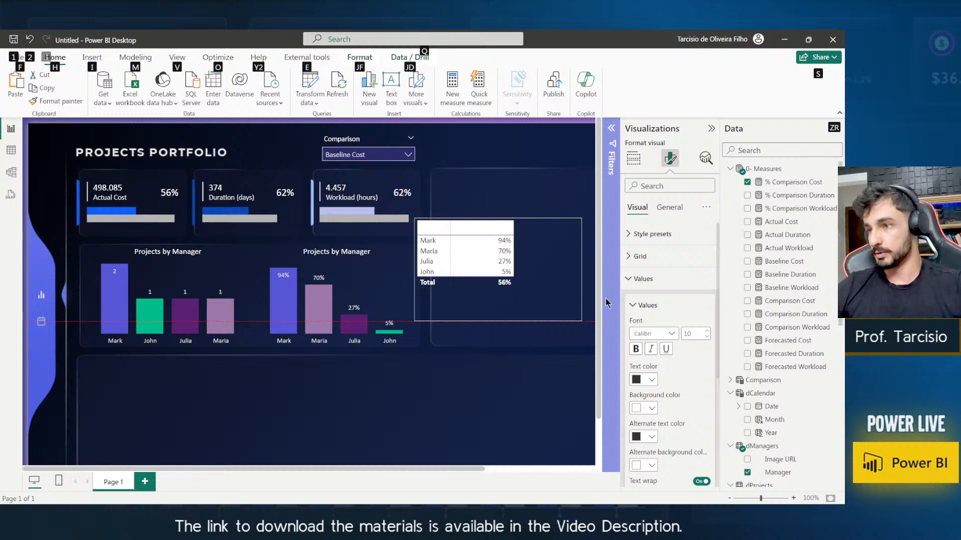
drag(775, 223, 576, 291)
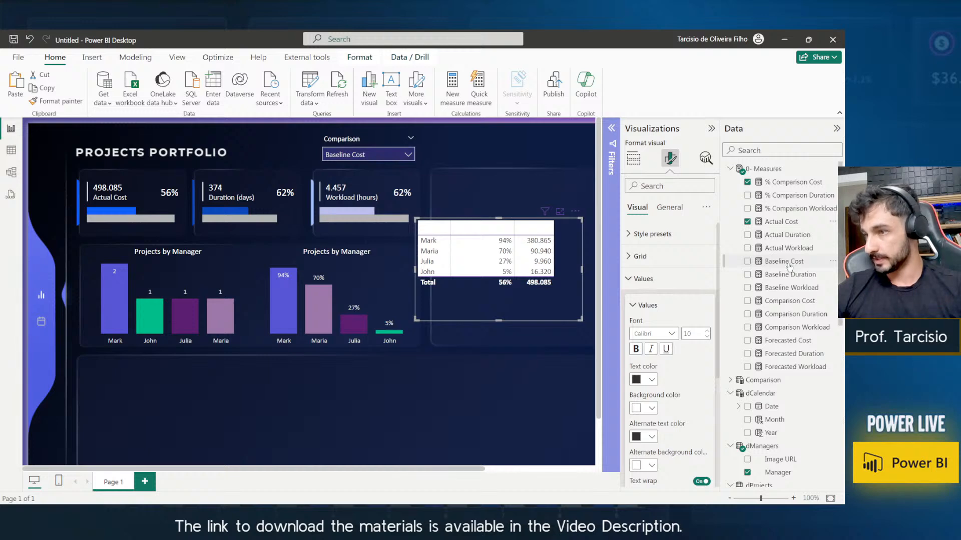
drag(787, 301, 335, 426)
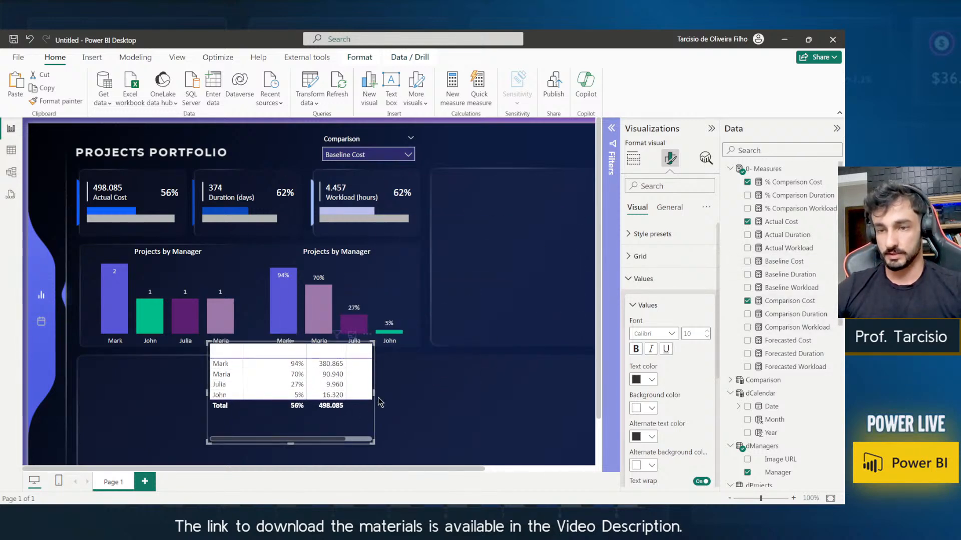
drag(373, 394, 429, 405)
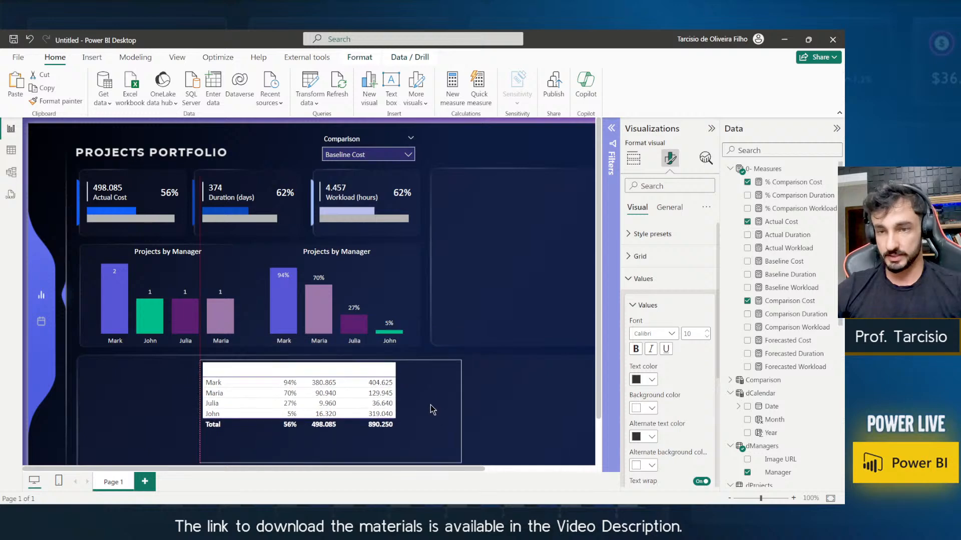
Examine the table up close, comparing Mark's and Maria's actual costs with their comparison costs and percentages.
key(ctrl+1)
click(302, 423)
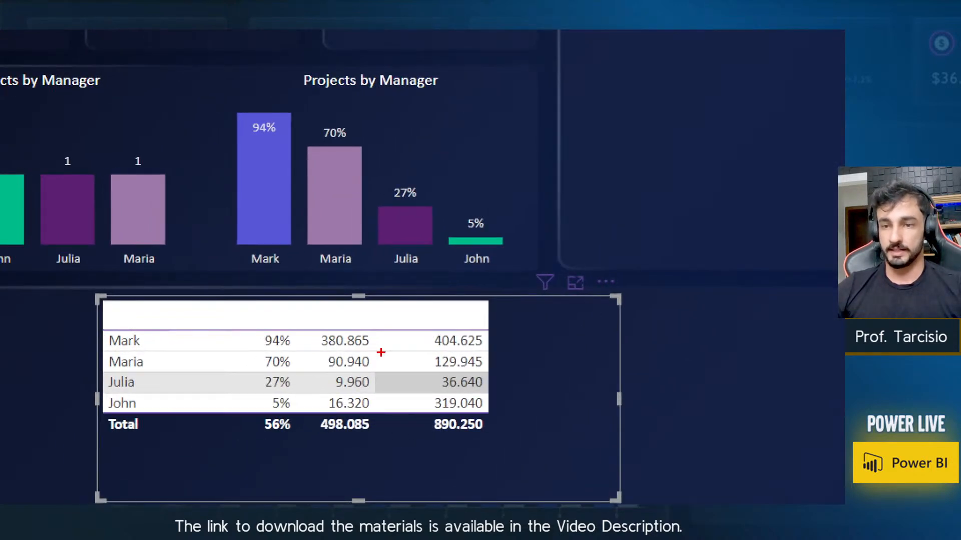
mouse_move(377, 349)
mouse_down()
mouse_move(346, 346)
mouse_move(311, 323)
mouse_up()
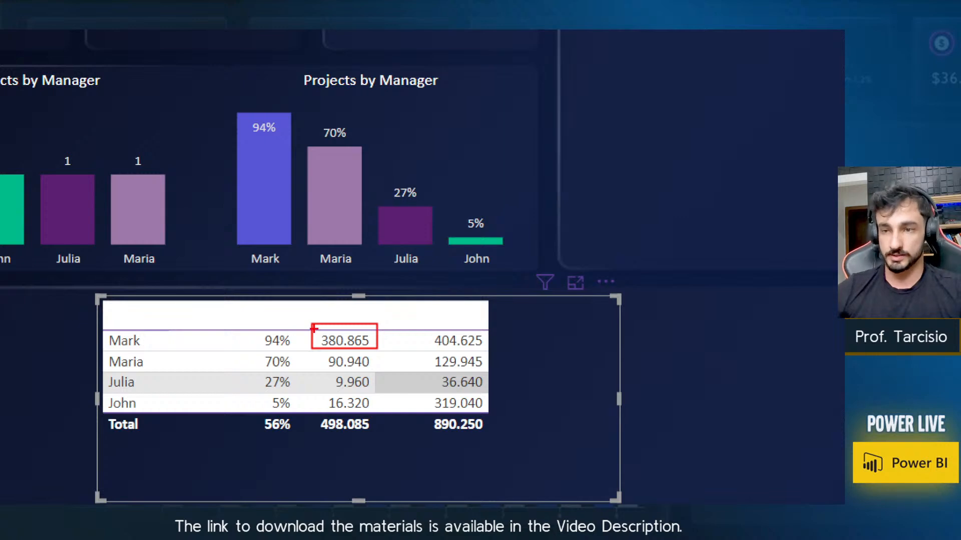
drag(393, 320, 428, 320)
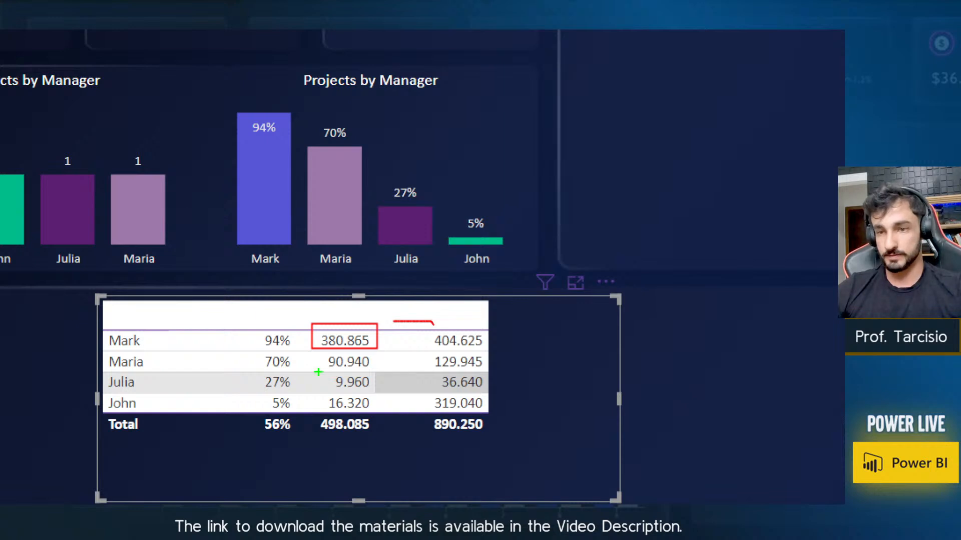
drag(318, 372, 389, 354)
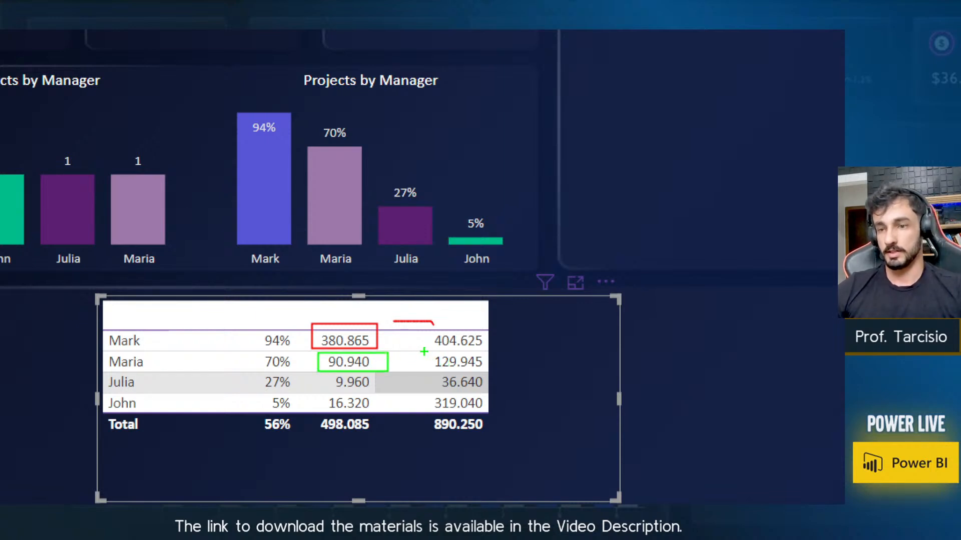
mouse_move(463, 352)
mouse_down()
mouse_move(495, 368)
mouse_move(411, 366)
mouse_move(431, 356)
mouse_up()
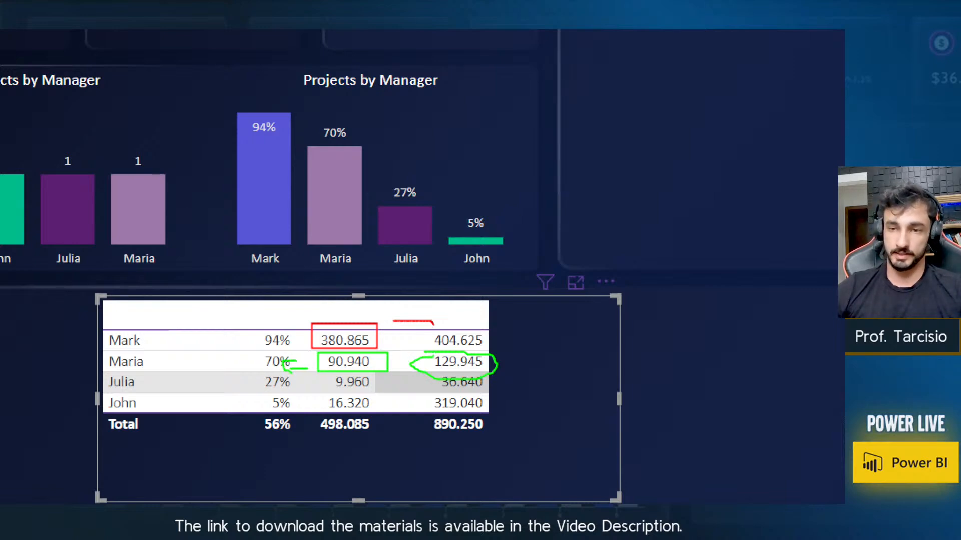
key(Escape)
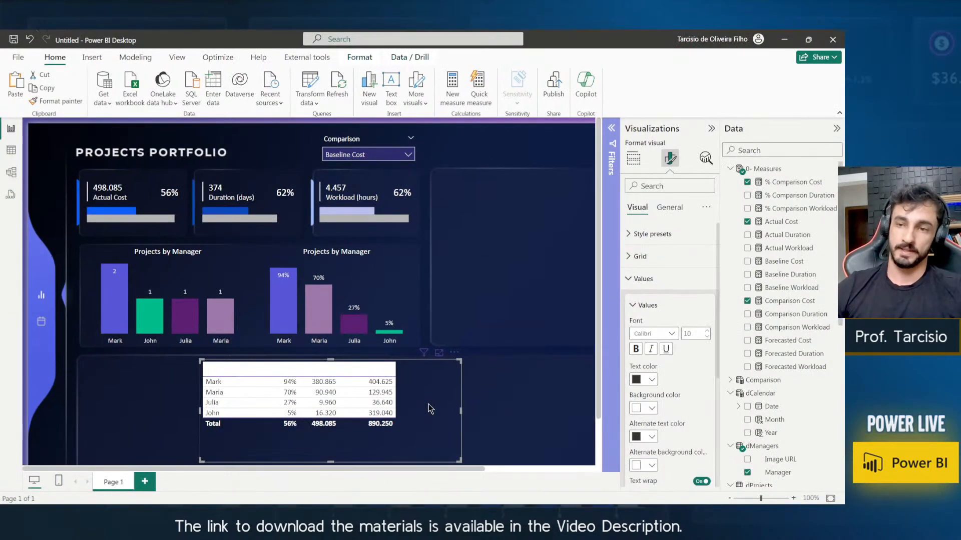
Delete the temporary comparison cost table from the lower card.
key(Delete)
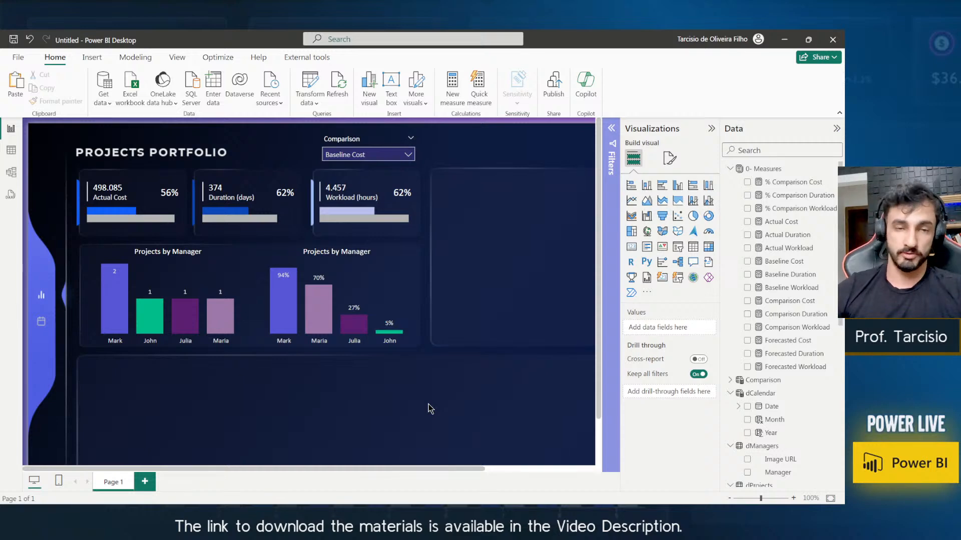
Change the title of the % Comparison Cost column chart to "Budget consuption by Manager".
click(367, 261)
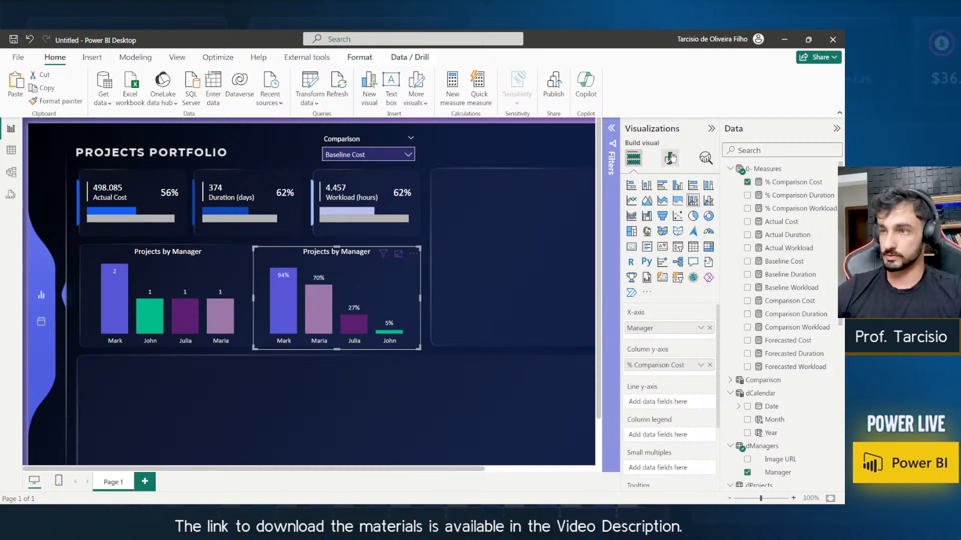
click(670, 158)
click(672, 207)
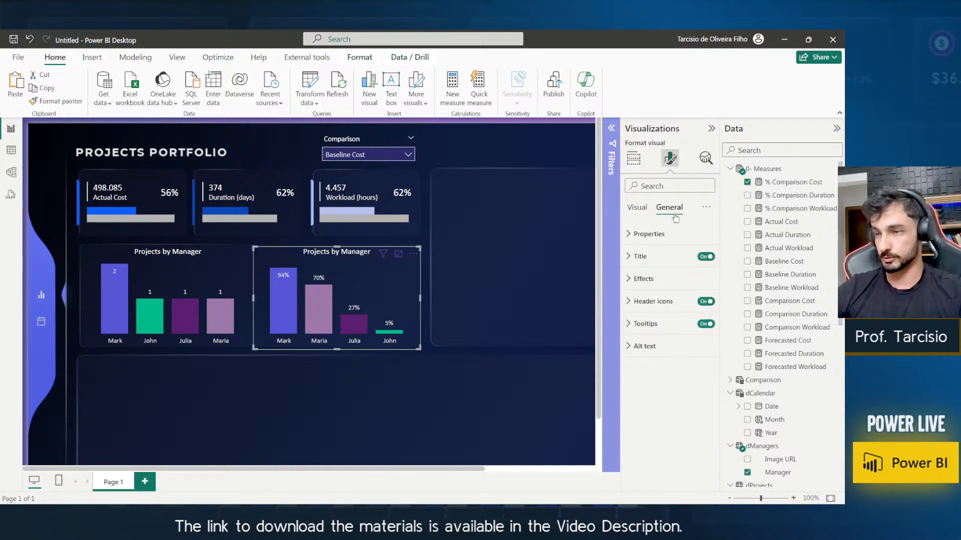
click(668, 256)
click(669, 310)
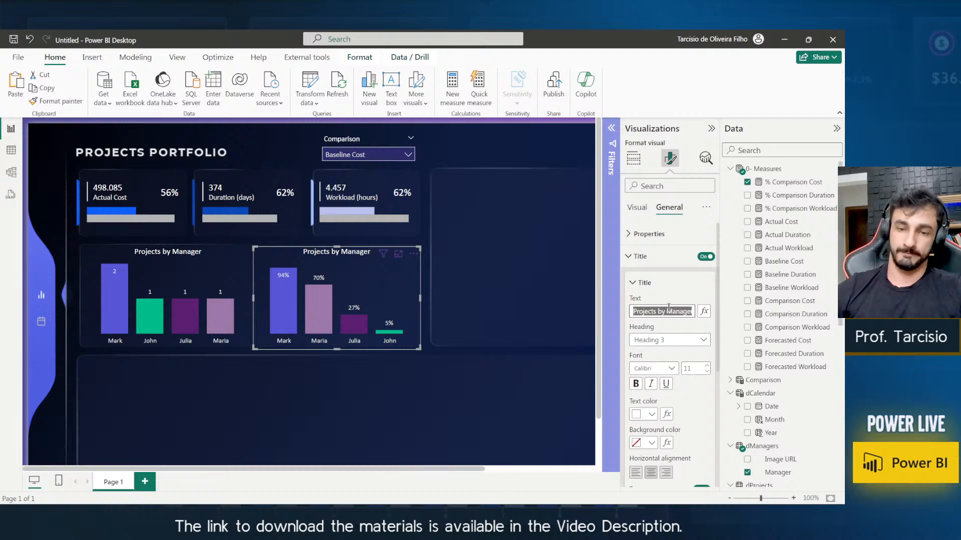
text(Budget con)
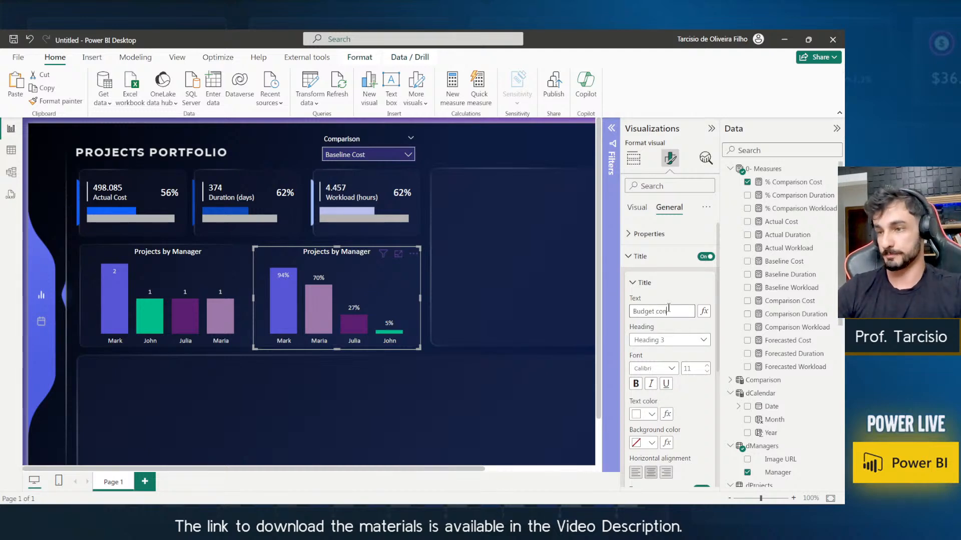
text(suptio)
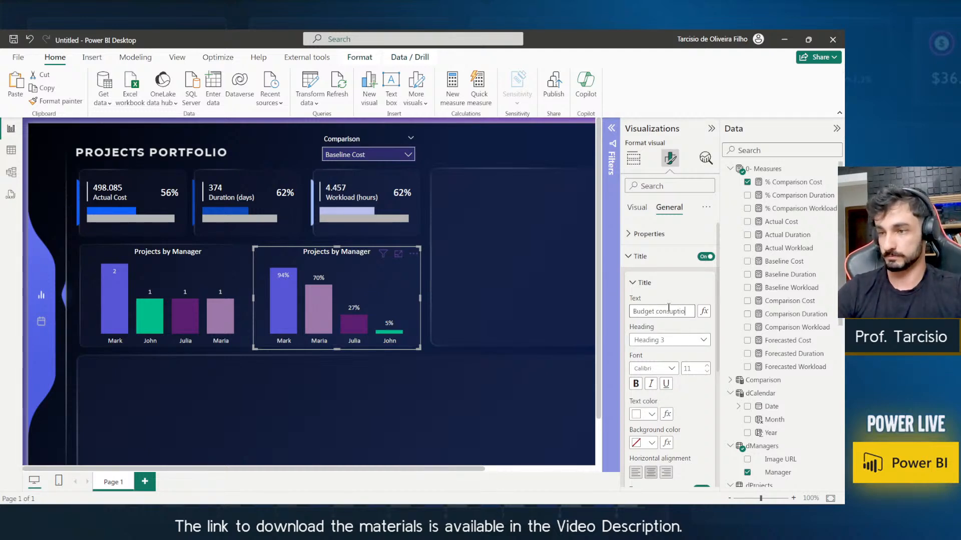
text(n by Ma)
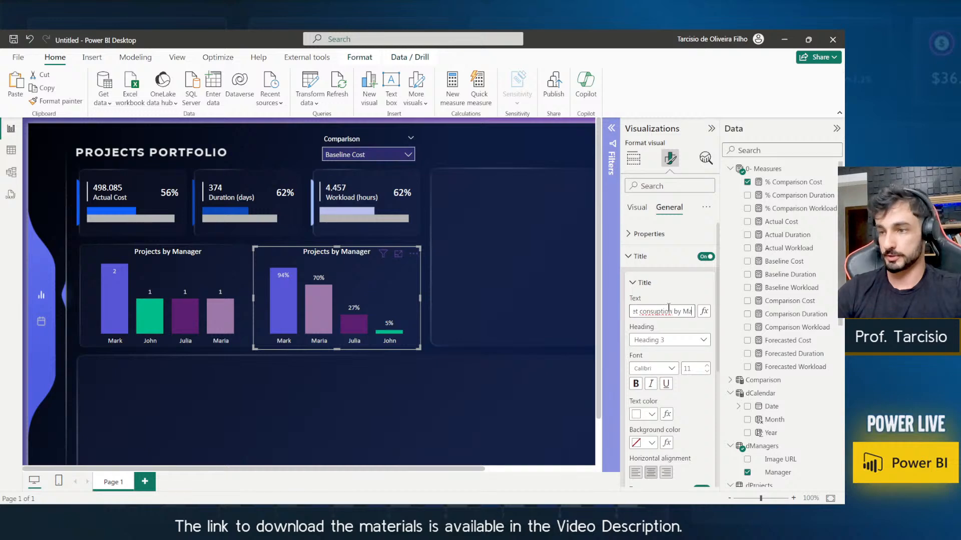
text(nager)
key(Return)
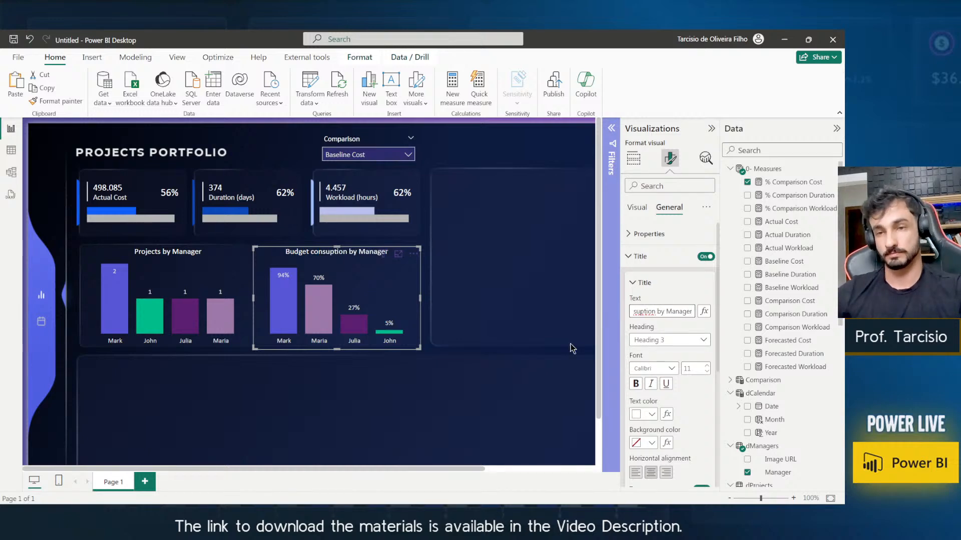
click(475, 369)
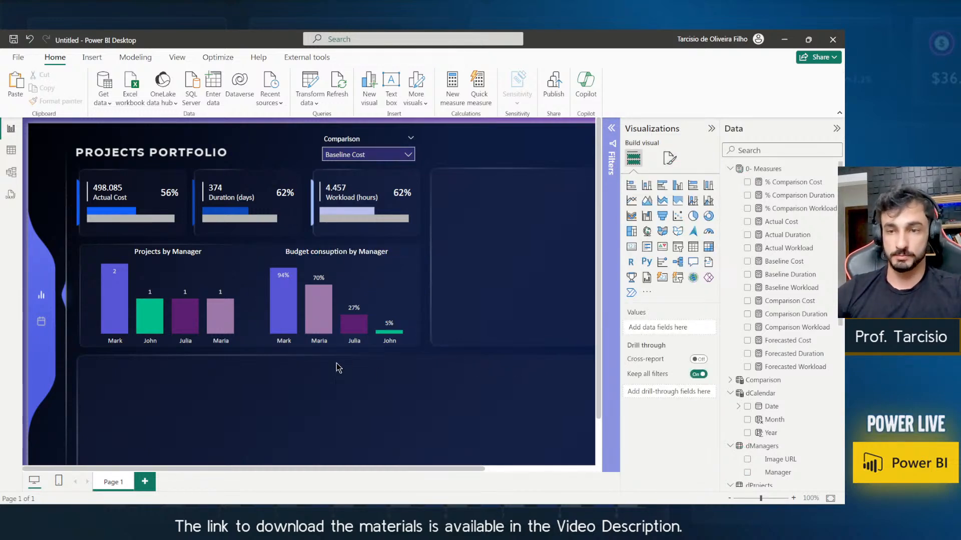
Shorten both manager column charts slightly from their lower edges so they have matching heights within the card.
click(328, 350)
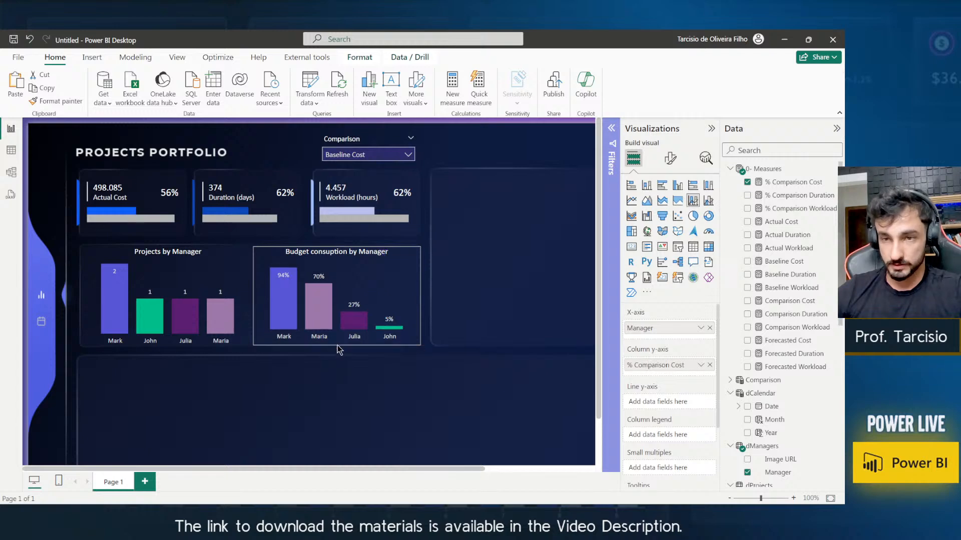
click(193, 353)
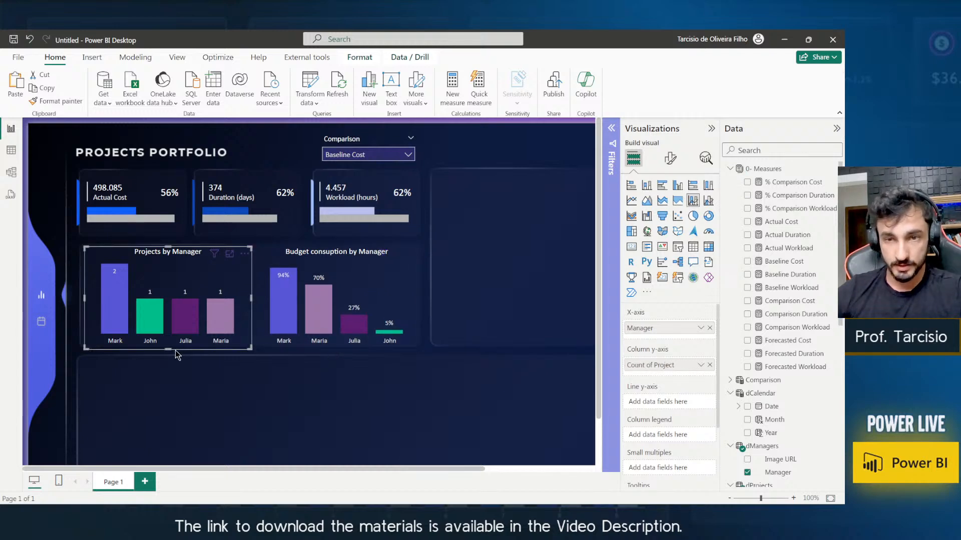
drag(175, 351, 167, 343)
click(319, 350)
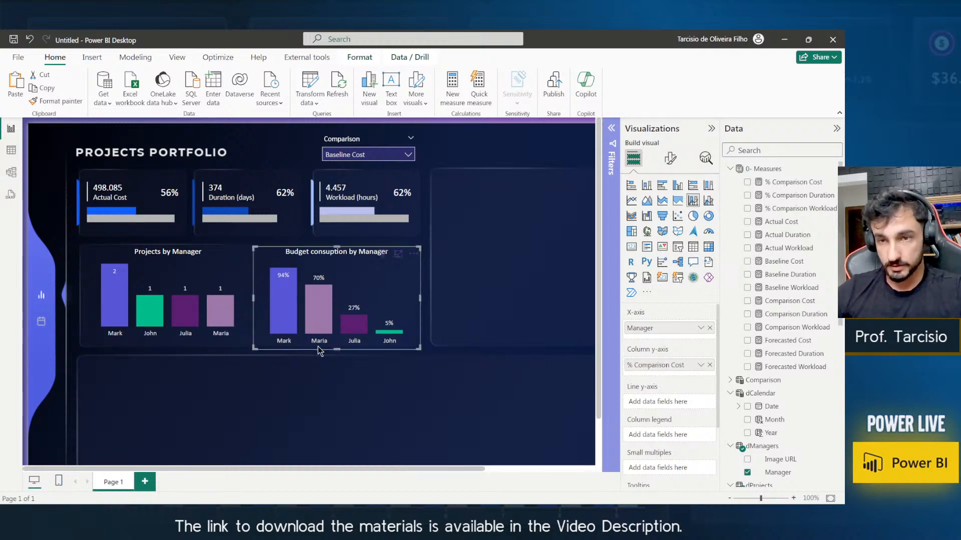
drag(337, 349, 333, 343)
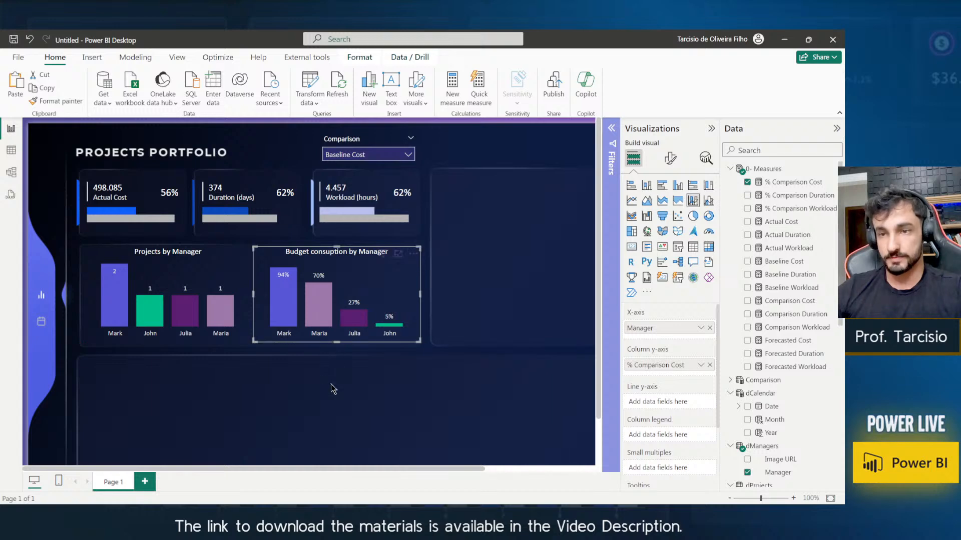
click(332, 389)
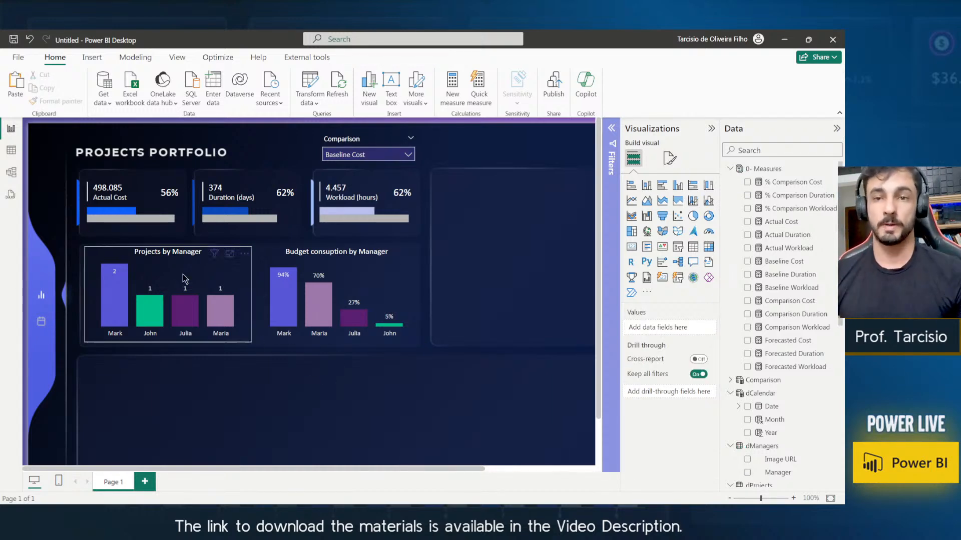
Select both manager charts together and nudge them slightly down within their card.
click(358, 261)
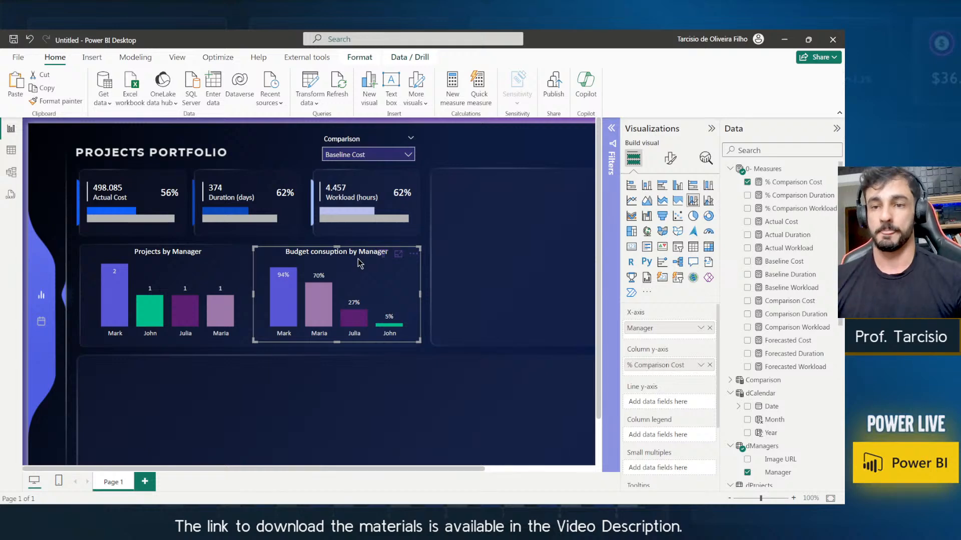
ctrl+click(189, 258)
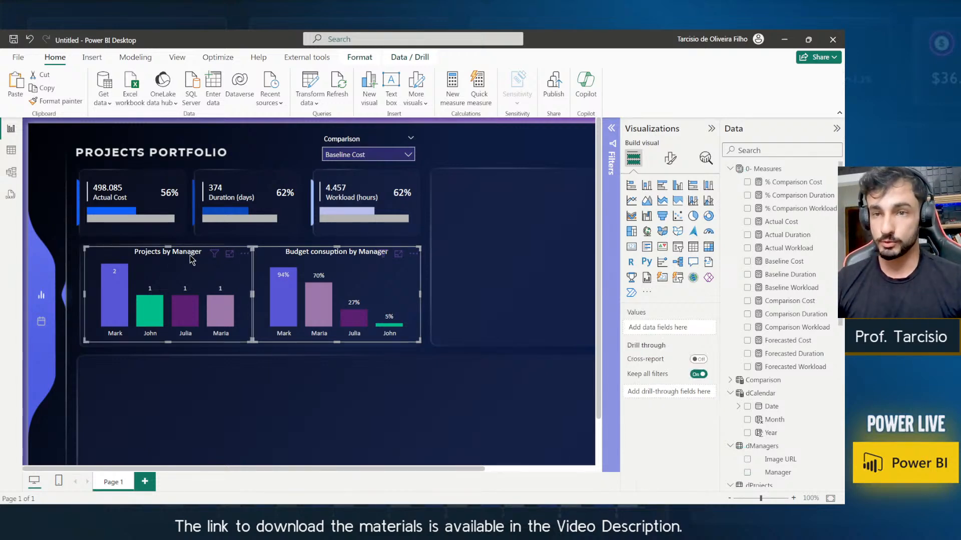
click(269, 399)
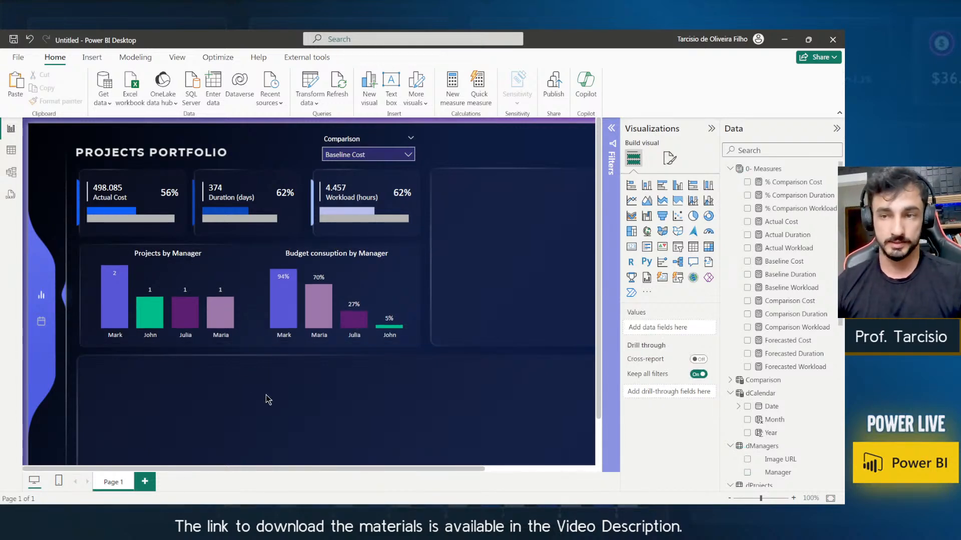
Check the published reference report in the browser, return to Power BI Desktop, and select the Projects by Manager chart.
key(alt+Tab)
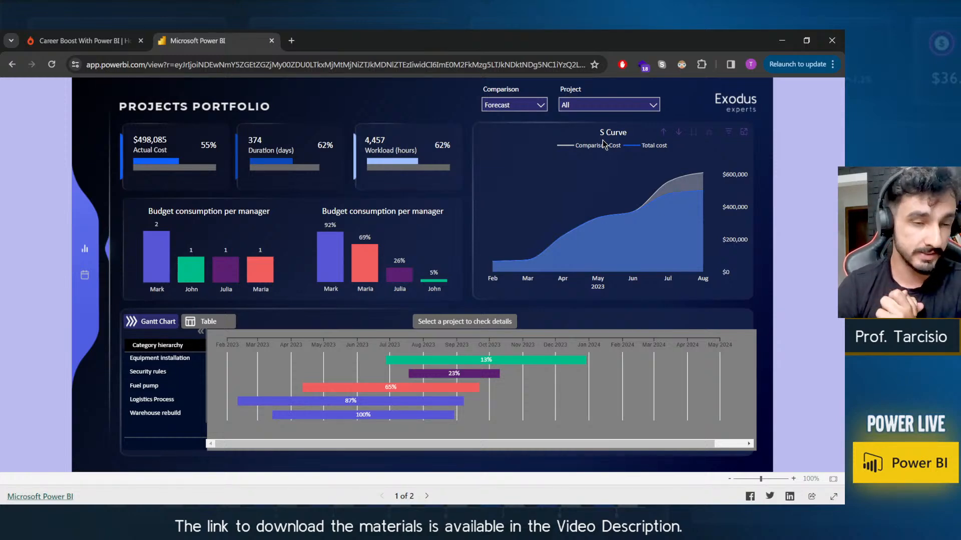
key(alt+Tab)
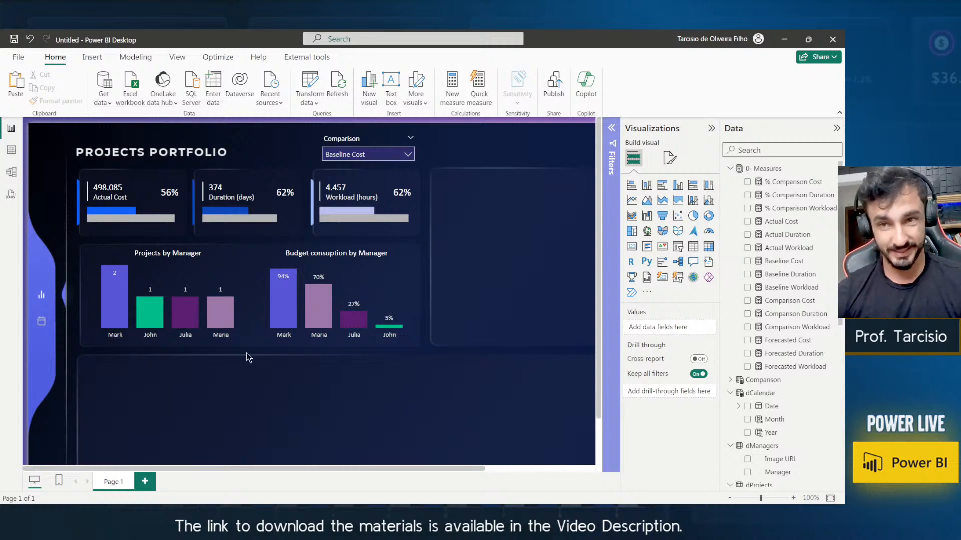
click(247, 338)
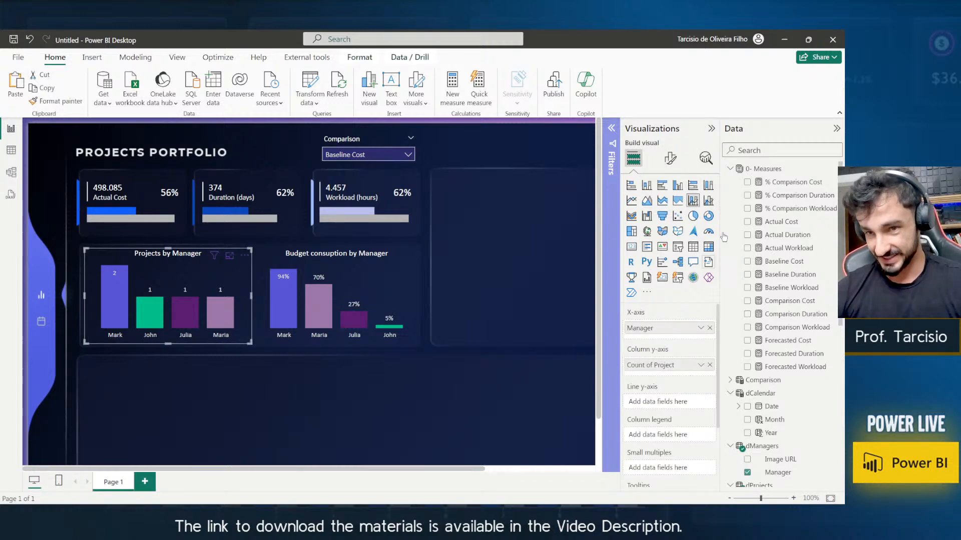
click(669, 158)
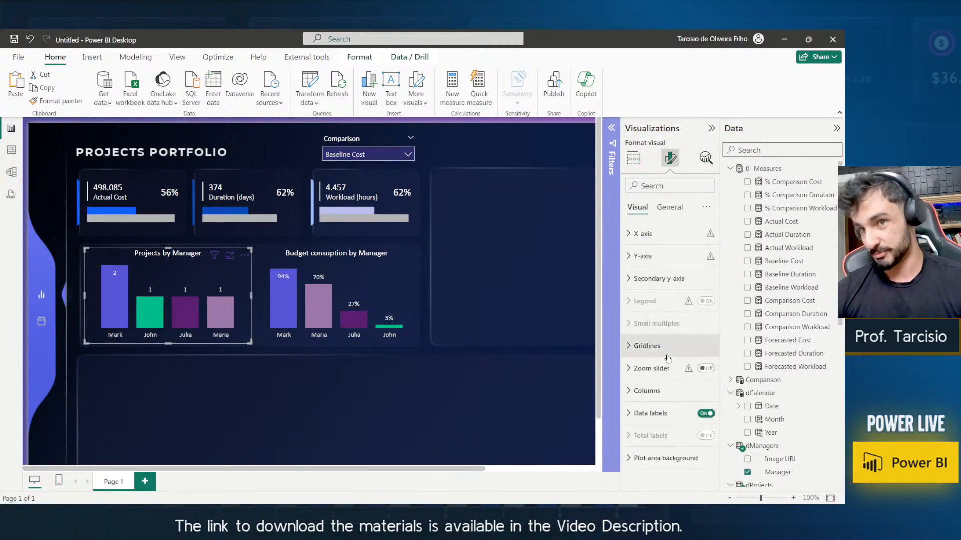
click(670, 395)
click(645, 382)
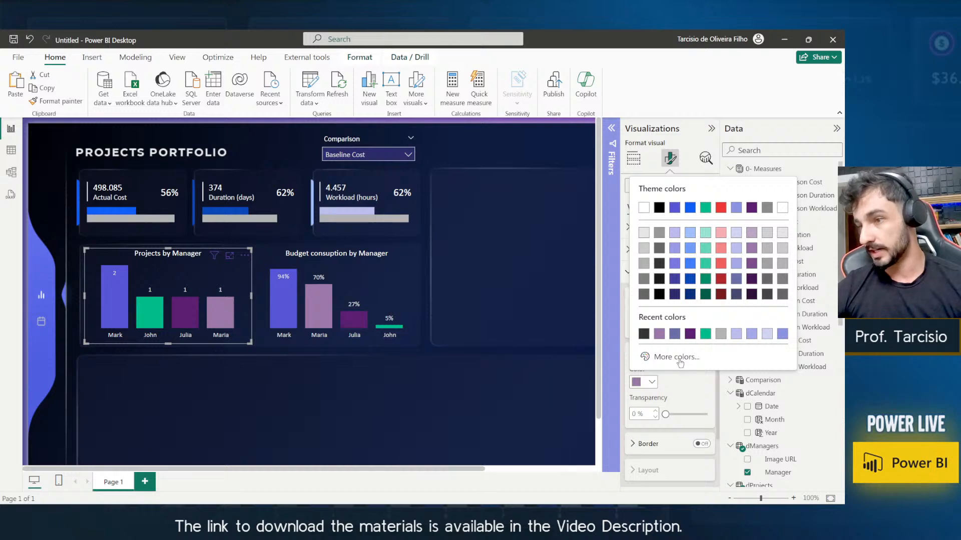
key(Escape)
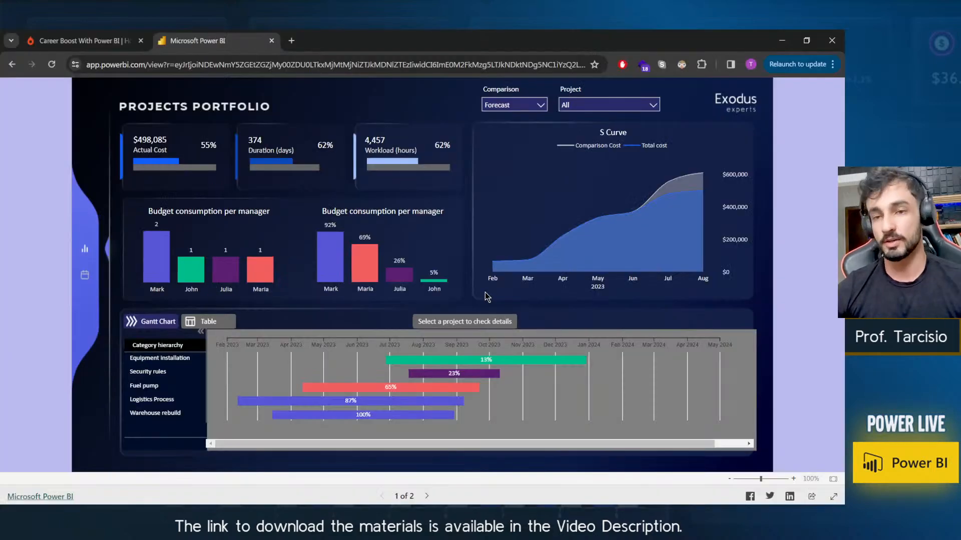
mouse_move(372, 267)
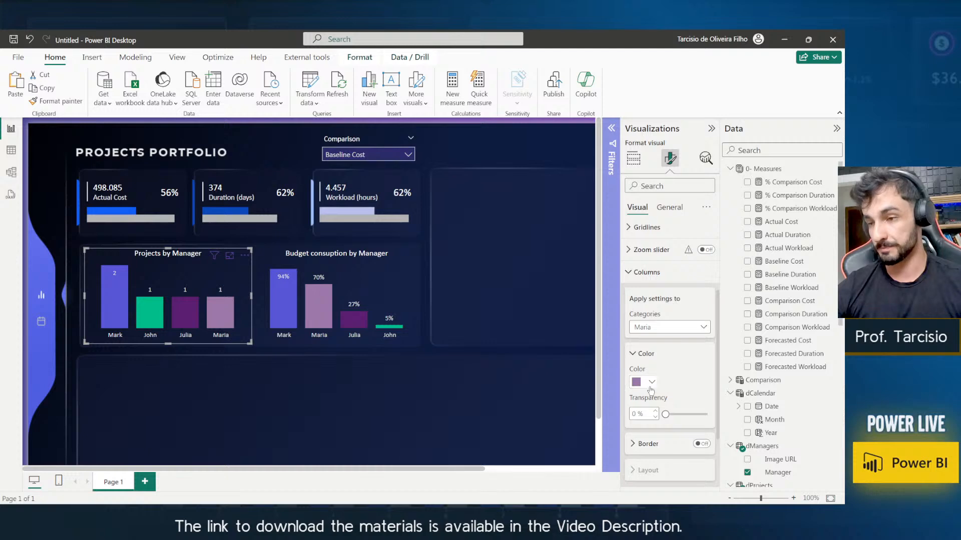
click(652, 382)
click(468, 329)
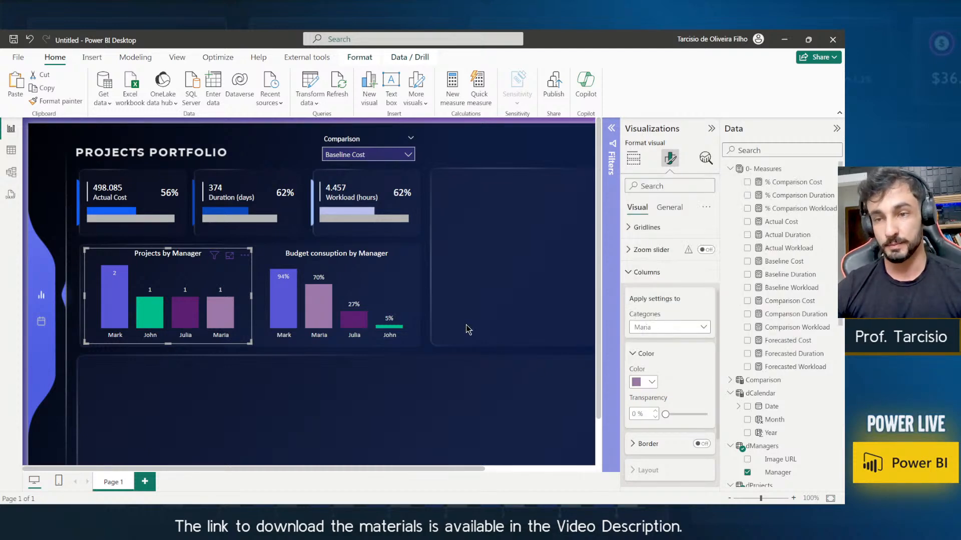
click(449, 305)
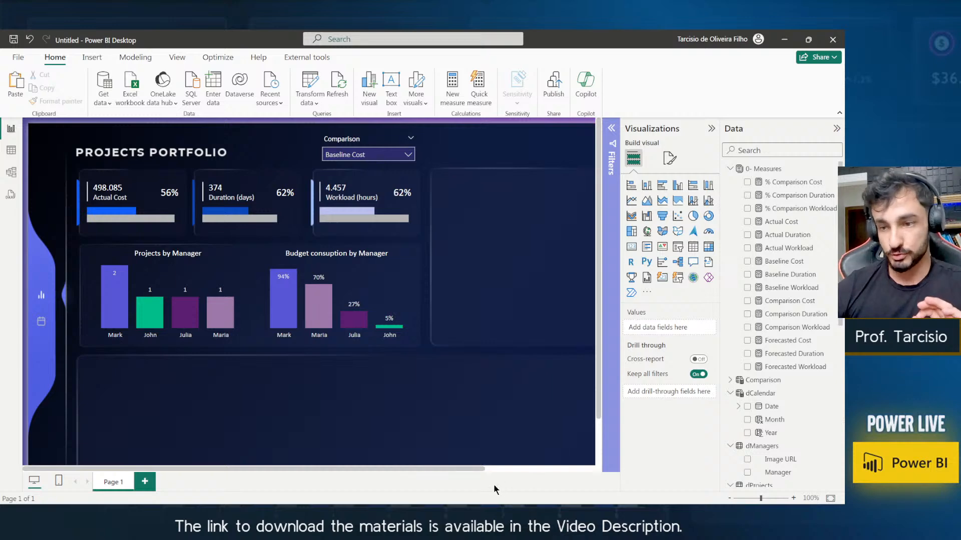
Insert a stacked area chart and size it to fill the empty card beneath the Exodus experts logo.
drag(472, 469, 586, 475)
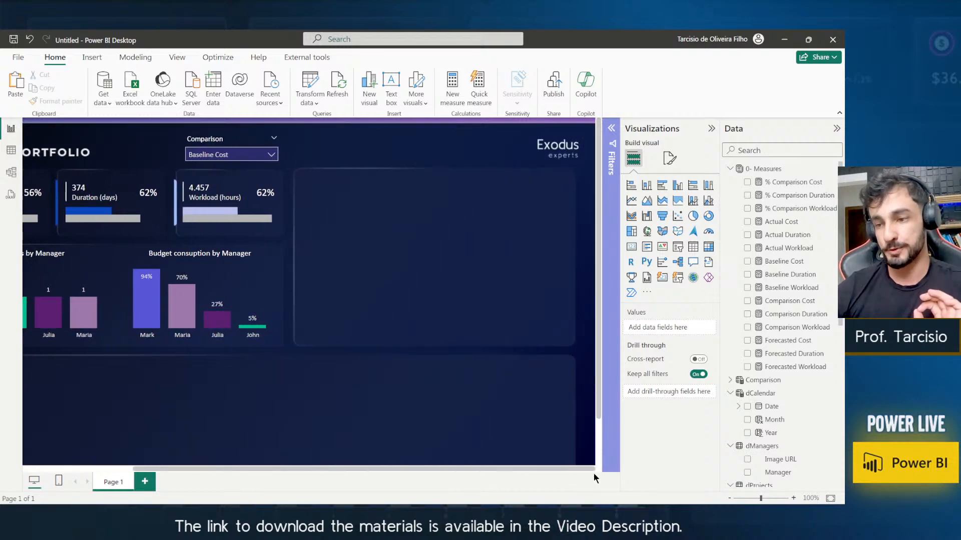
click(692, 200)
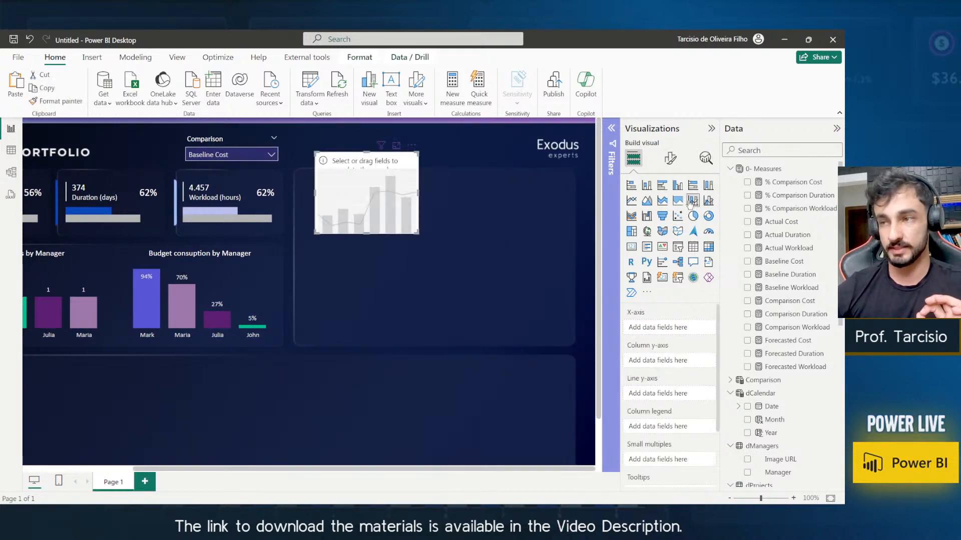
click(662, 201)
mouse_move(393, 206)
mouse_down()
mouse_move(373, 223)
mouse_move(377, 215)
mouse_up()
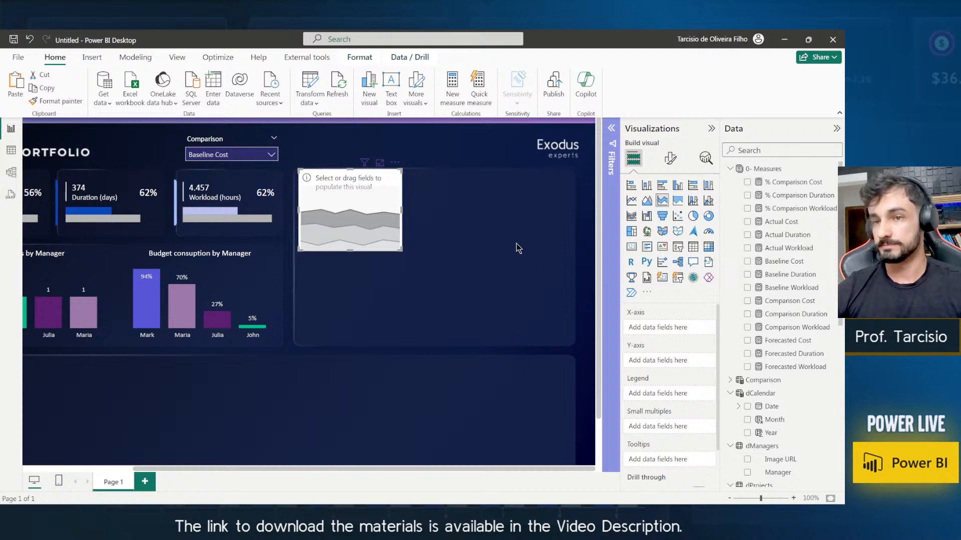
drag(401, 250, 577, 348)
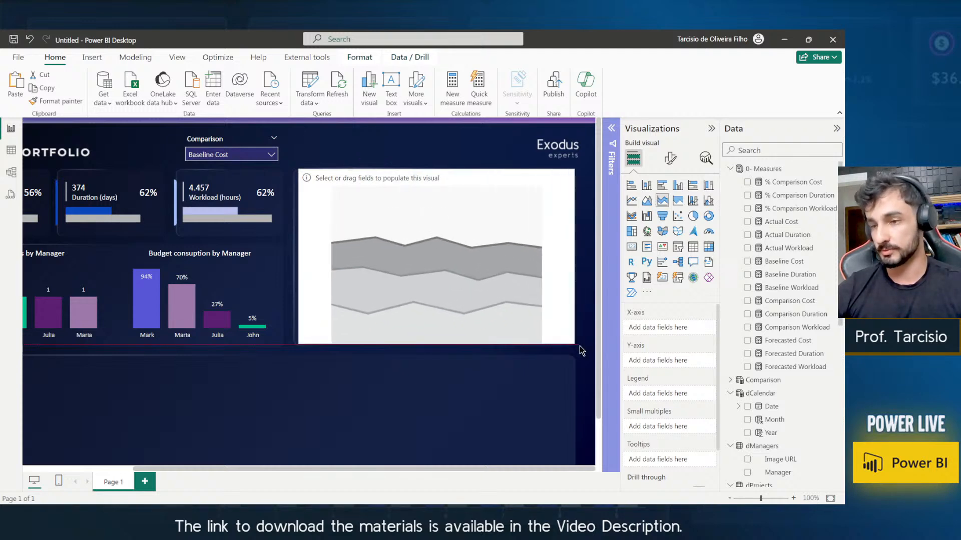
Plot the Actual Cost measure on the area chart's Y-axis, with dCalendar's Year and Month on the X-axis.
click(748, 223)
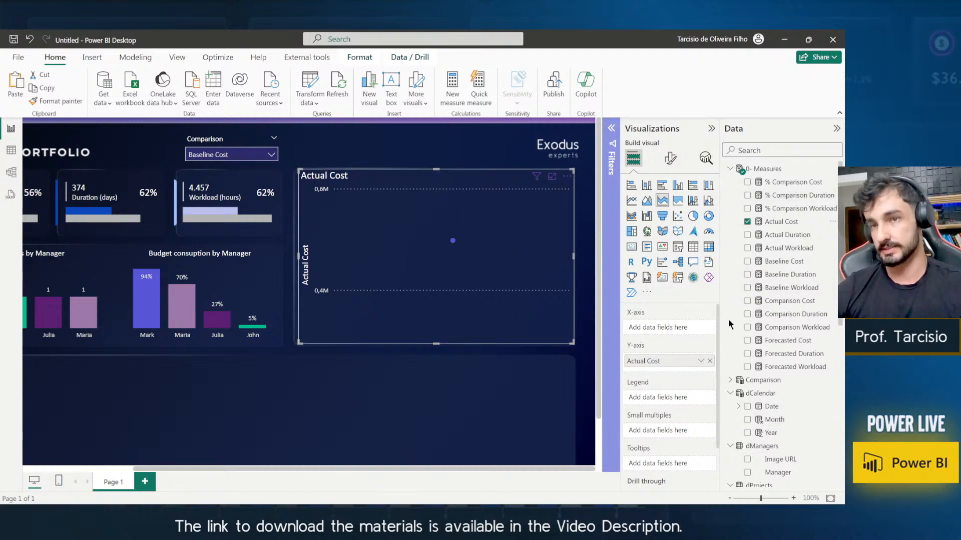
mouse_move(456, 243)
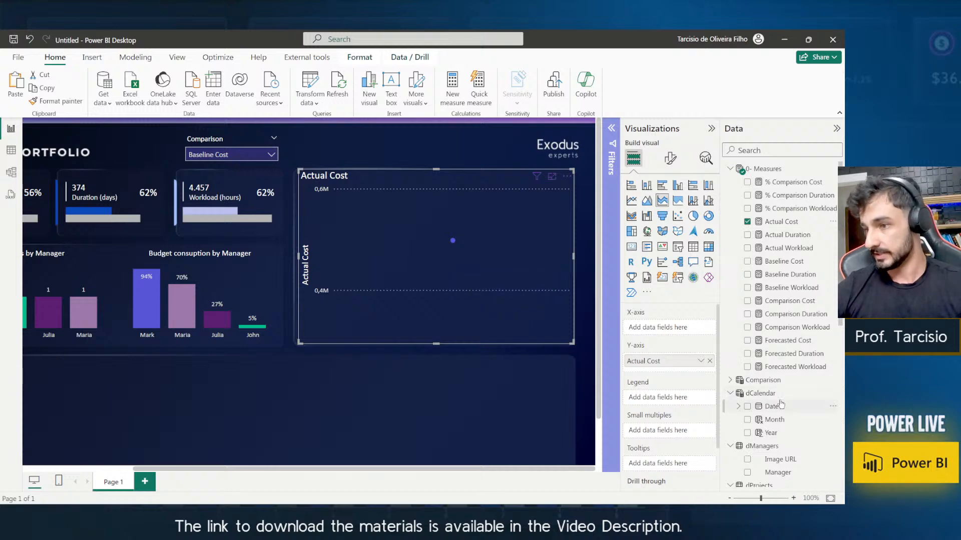
scroll(771, 431, down, 5)
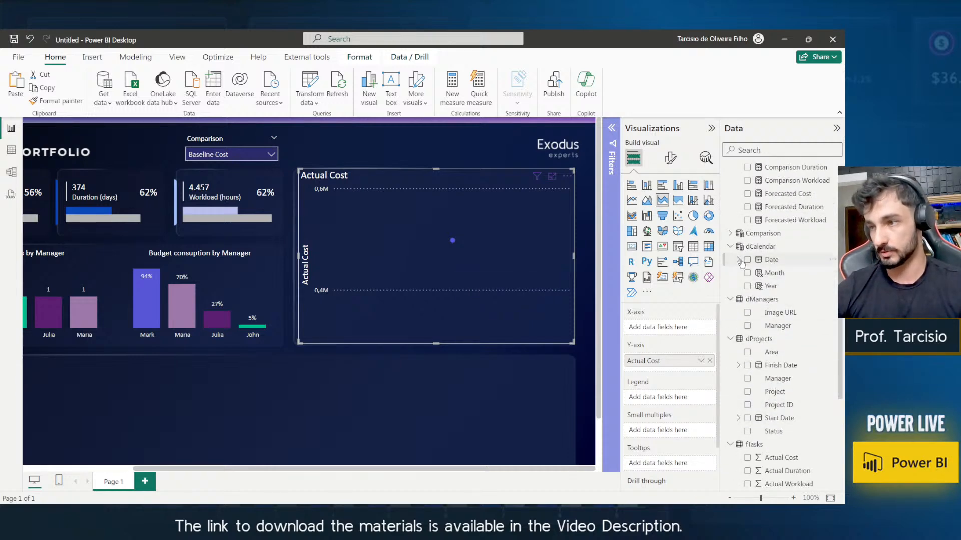
drag(779, 289, 668, 328)
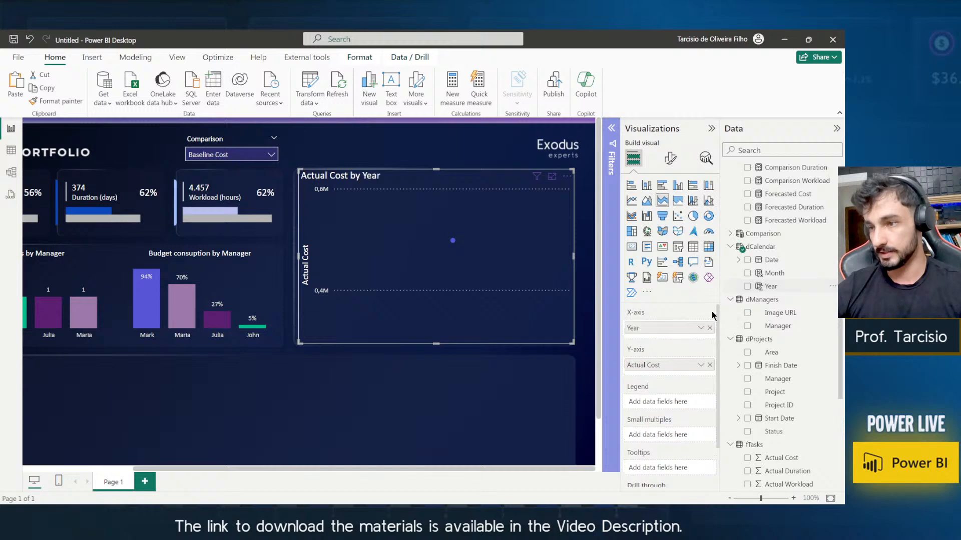
drag(776, 274, 665, 341)
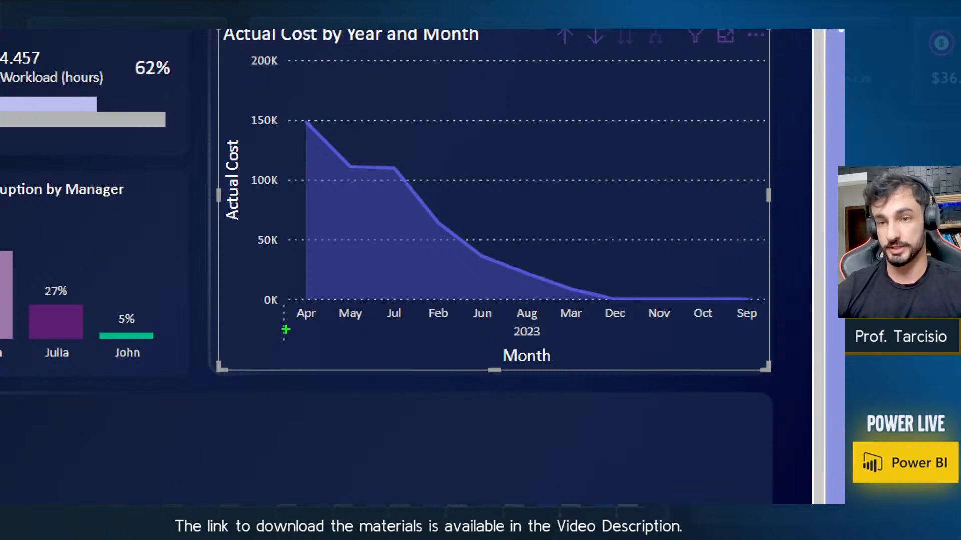
drag(286, 304, 326, 328)
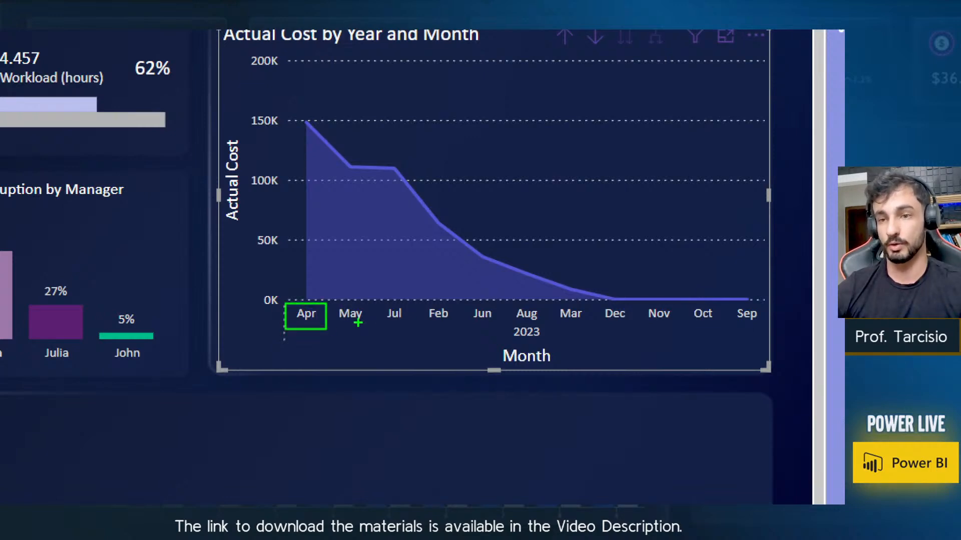
mouse_move(768, 339)
mouse_down()
mouse_move(753, 310)
mouse_move(769, 301)
mouse_up()
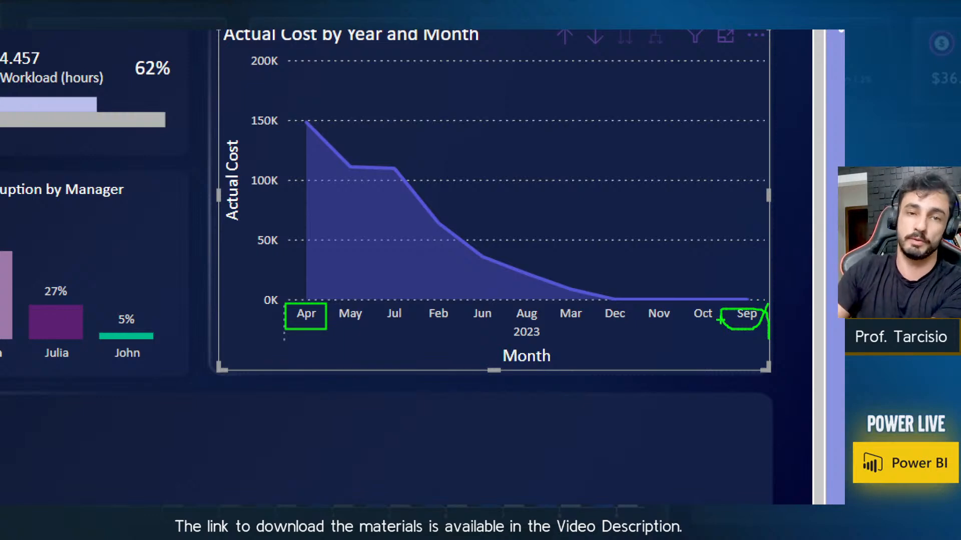
key(Escape)
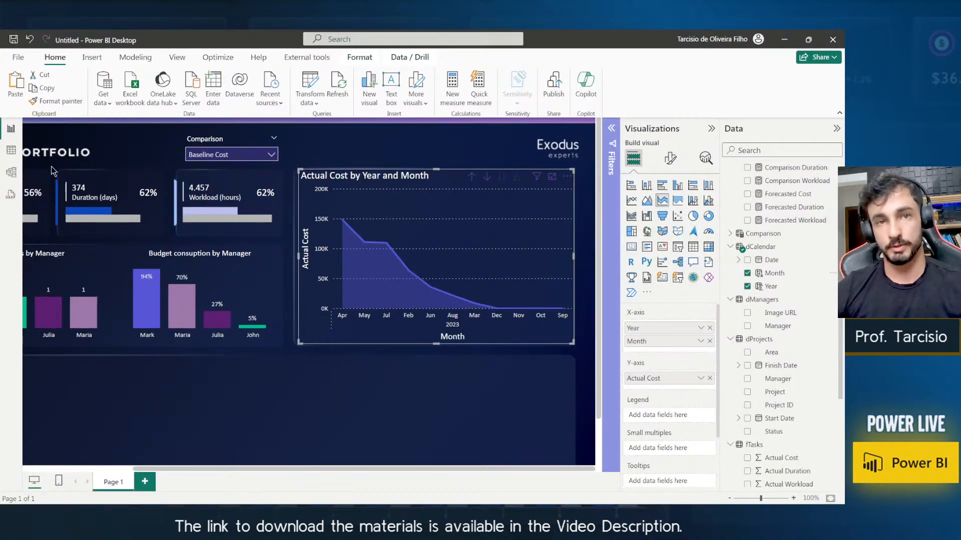
Show the dCalendar table's data and select its Month column.
click(15, 154)
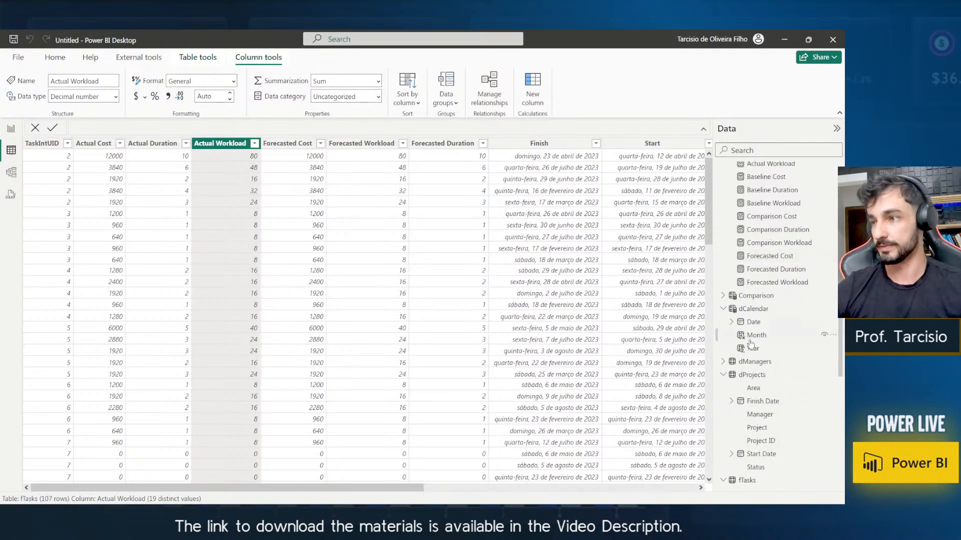
click(753, 310)
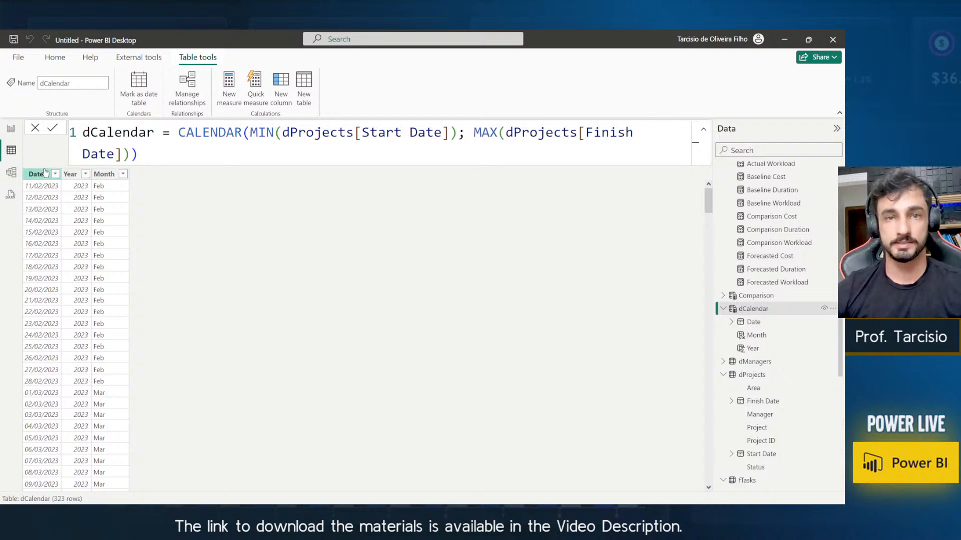
click(38, 174)
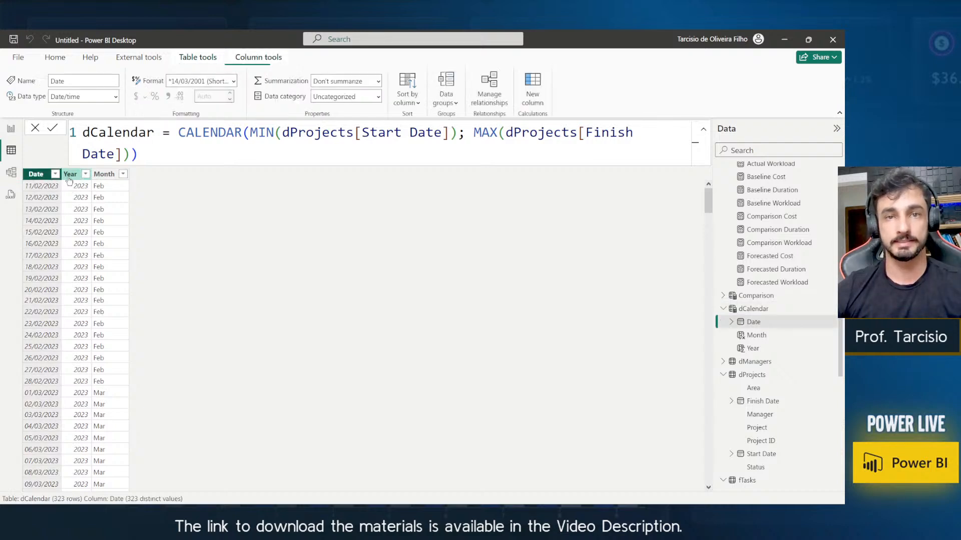
click(105, 174)
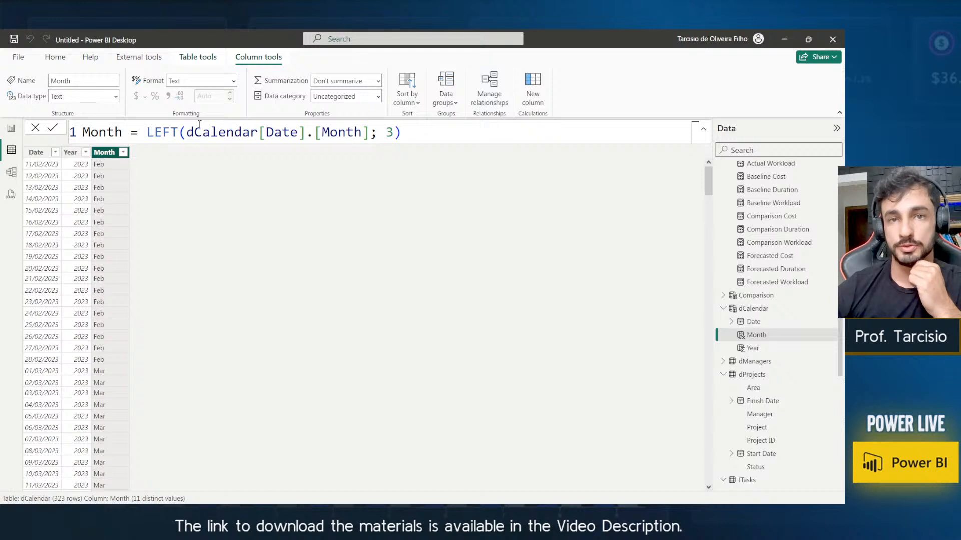
Try to sort the dCalendar Month column by the Date column.
click(414, 102)
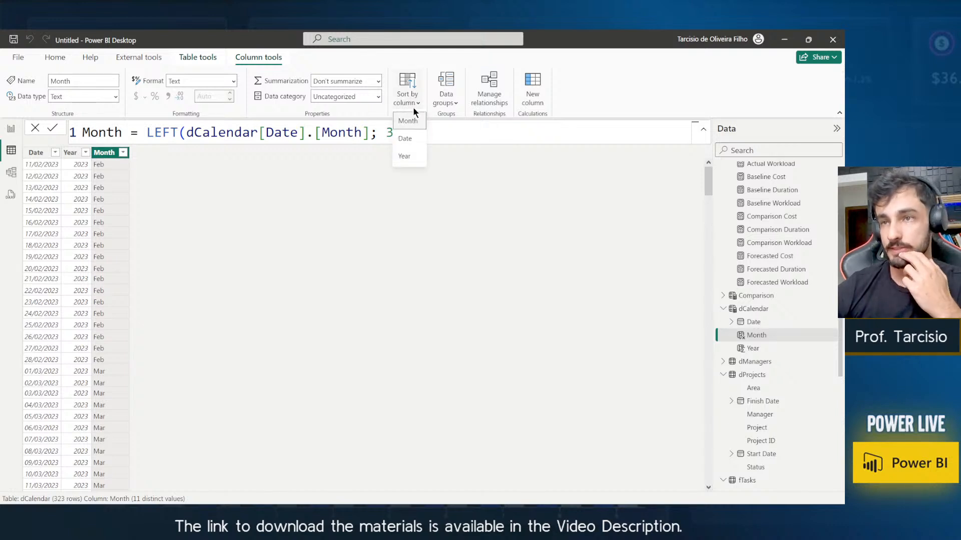
click(408, 138)
drag(313, 253, 178, 204)
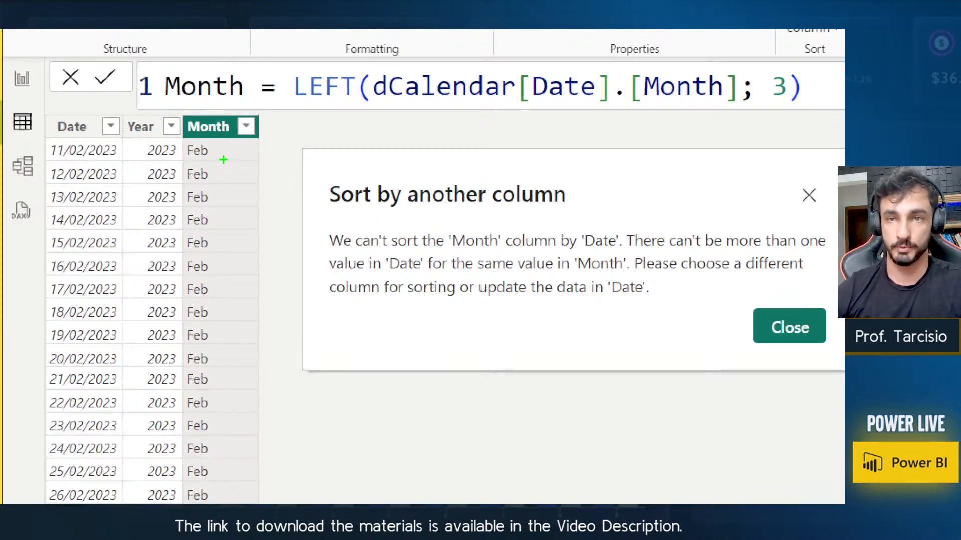
mouse_move(119, 186)
mouse_down()
mouse_move(35, 138)
mouse_move(43, 136)
mouse_up()
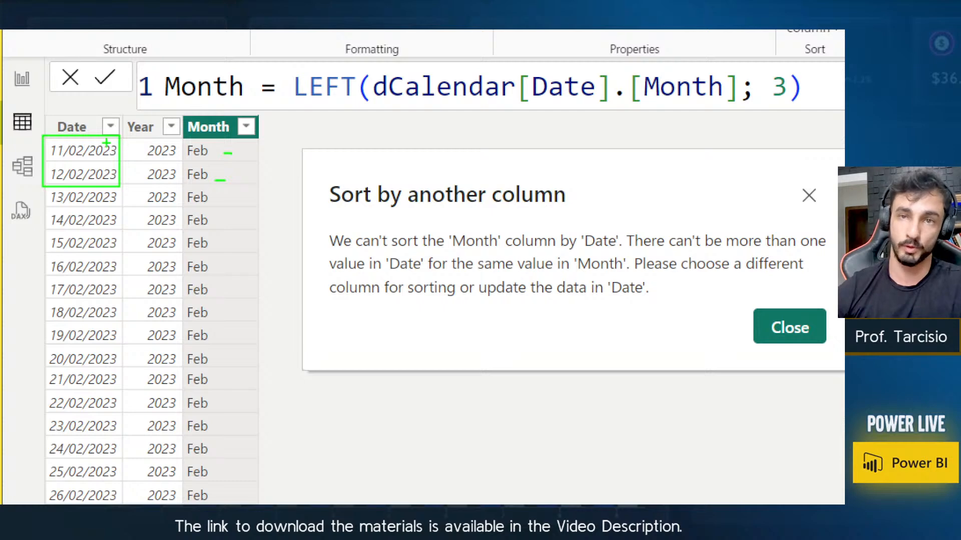
mouse_move(102, 139)
mouse_down()
mouse_move(179, 118)
mouse_move(149, 94)
mouse_move(106, 141)
mouse_move(156, 106)
mouse_move(184, 149)
mouse_up()
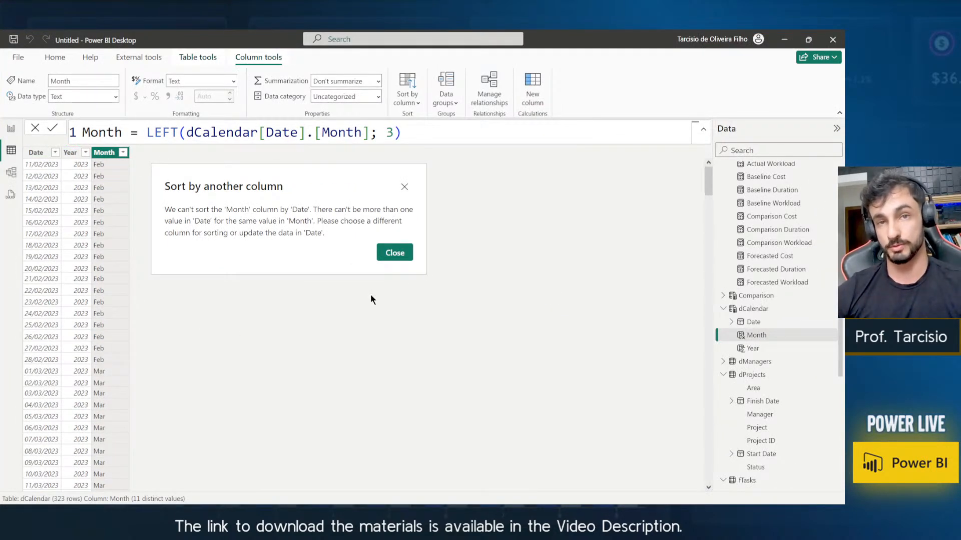
click(398, 262)
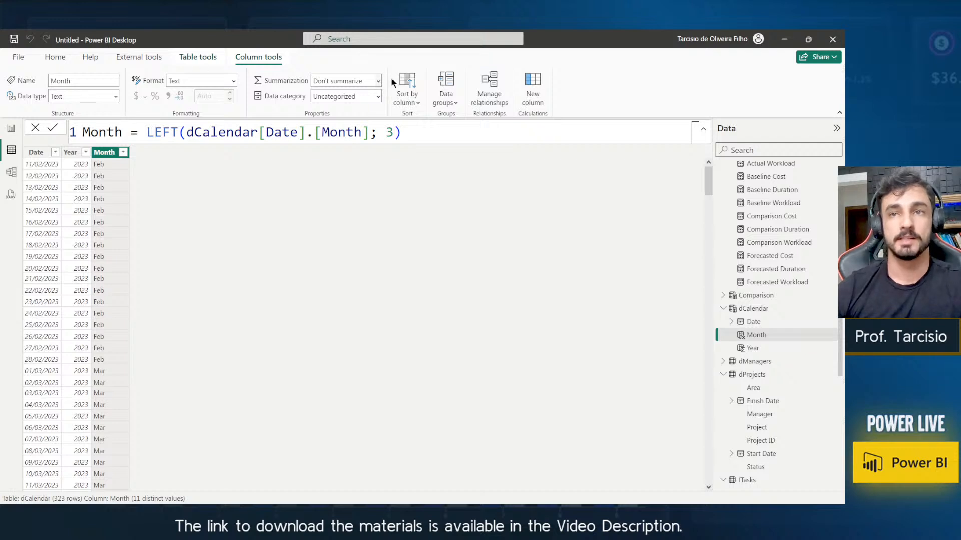
Add a calculated column to the dCalendar table and name it "Month Number".
click(530, 93)
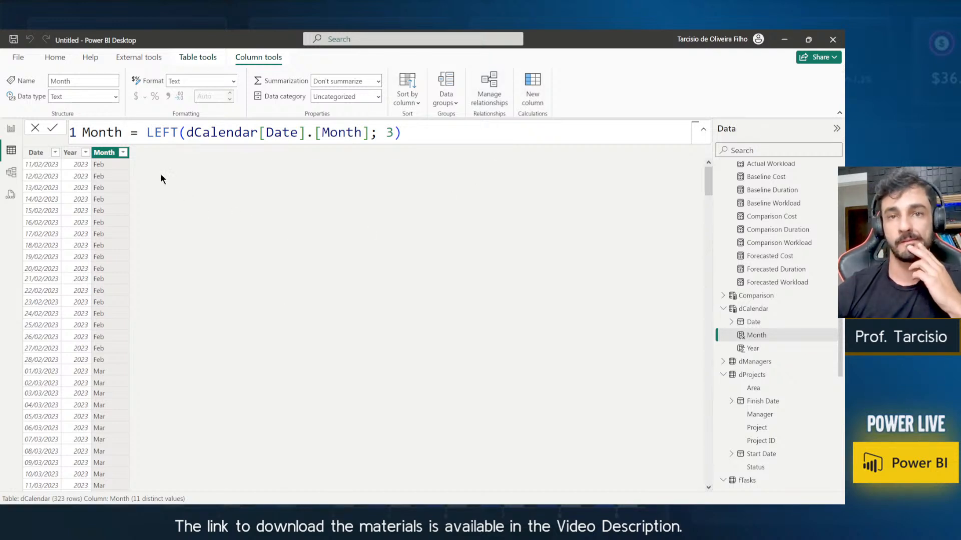
text(M)
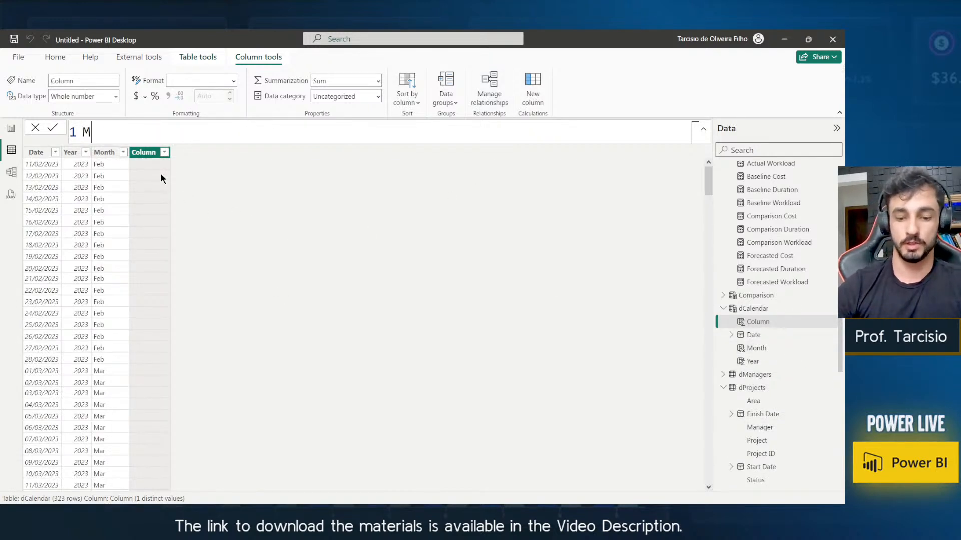
text(onth Number =)
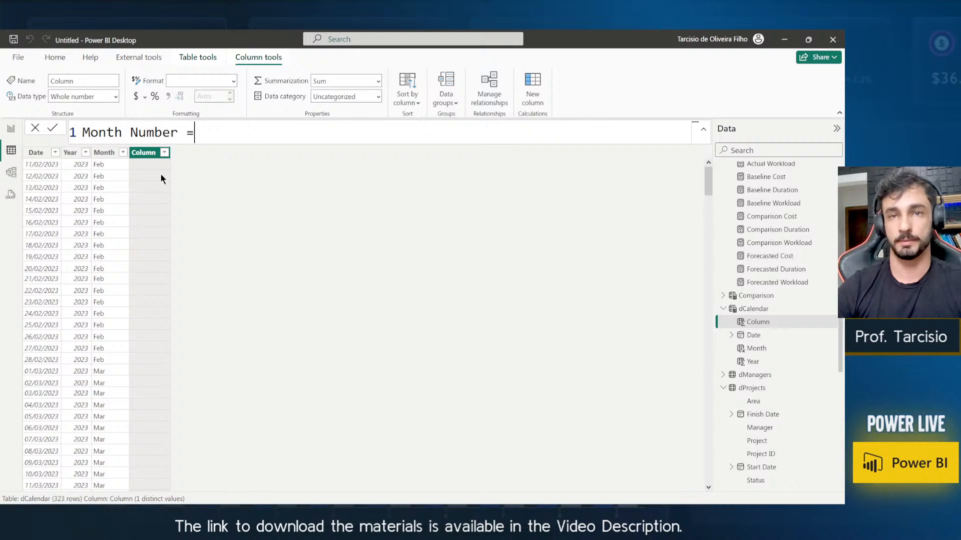
text( mon)
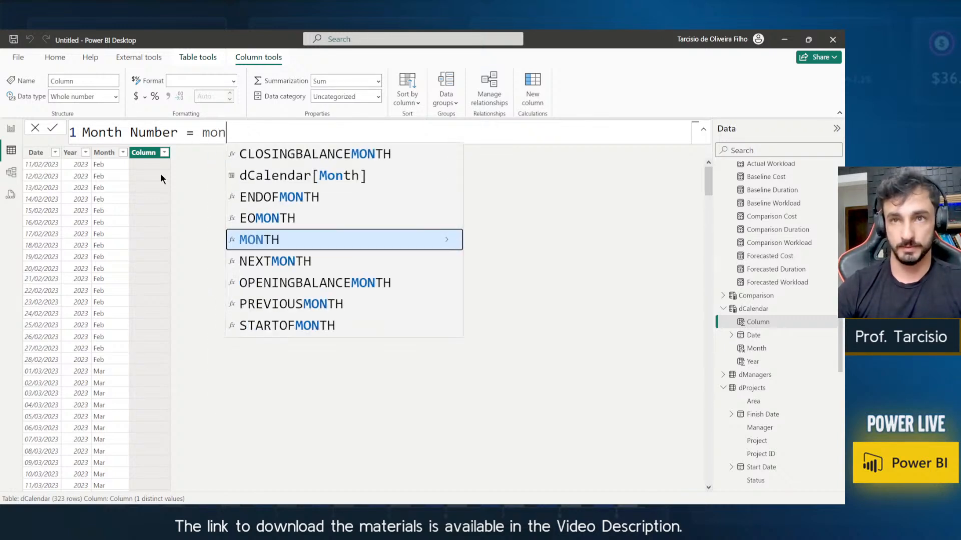
key(Up)
key(Up)
key(Up)
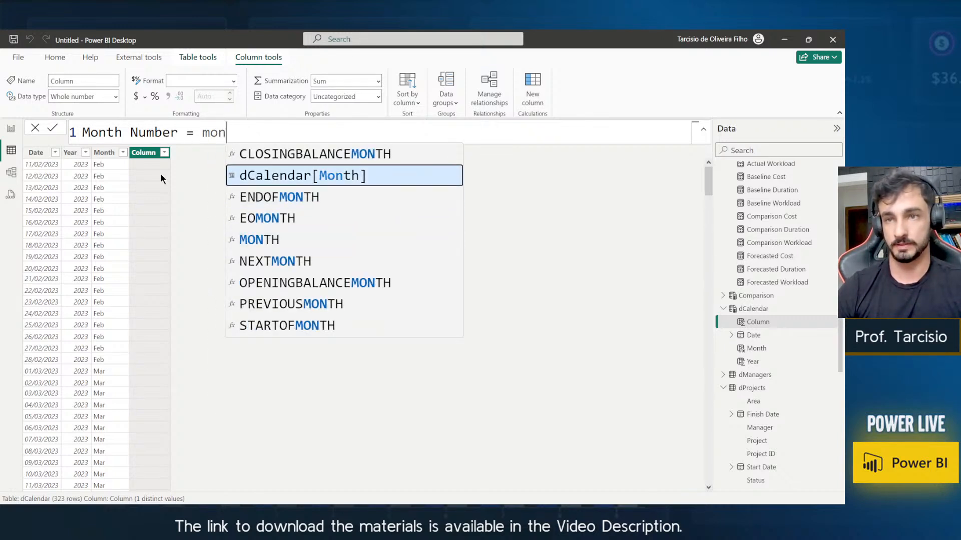
key(BackSpace)
key(BackSpace)
key(BackSpace)
Define the Month Number column as dCalendar[Date].[MonthNo] and commit the formula.
text(dcal)
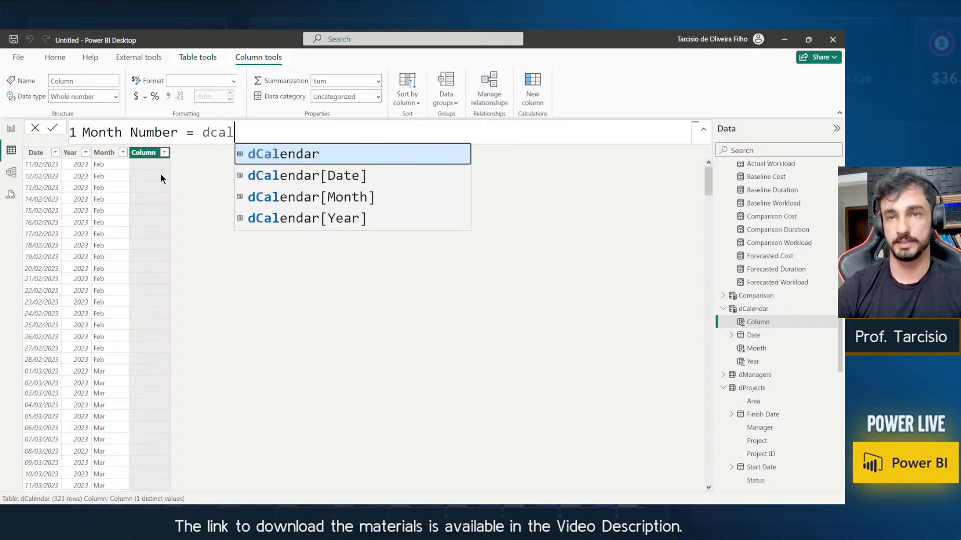
key(Tab)
key(Up)
key(Tab)
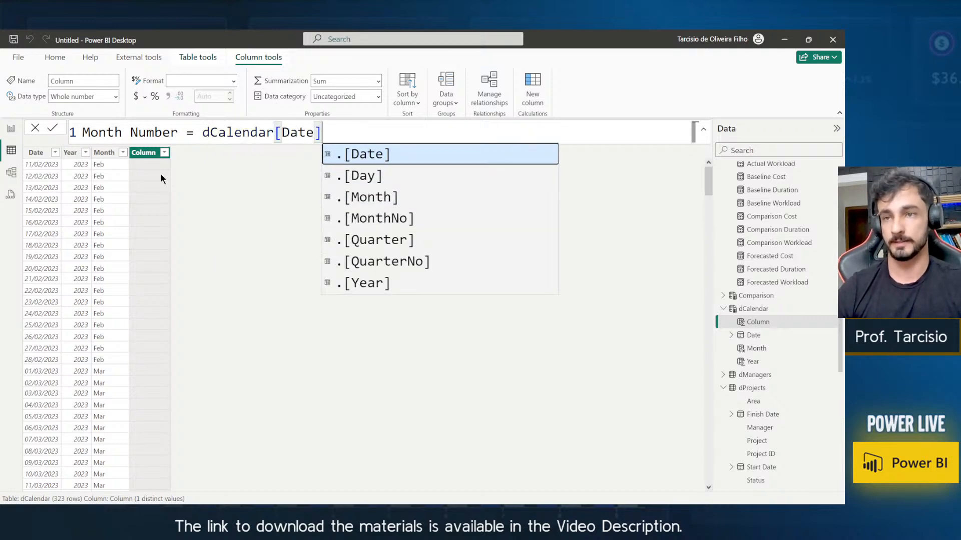
text(.)
key(Down)
key(Down)
key(Down)
key(Tab)
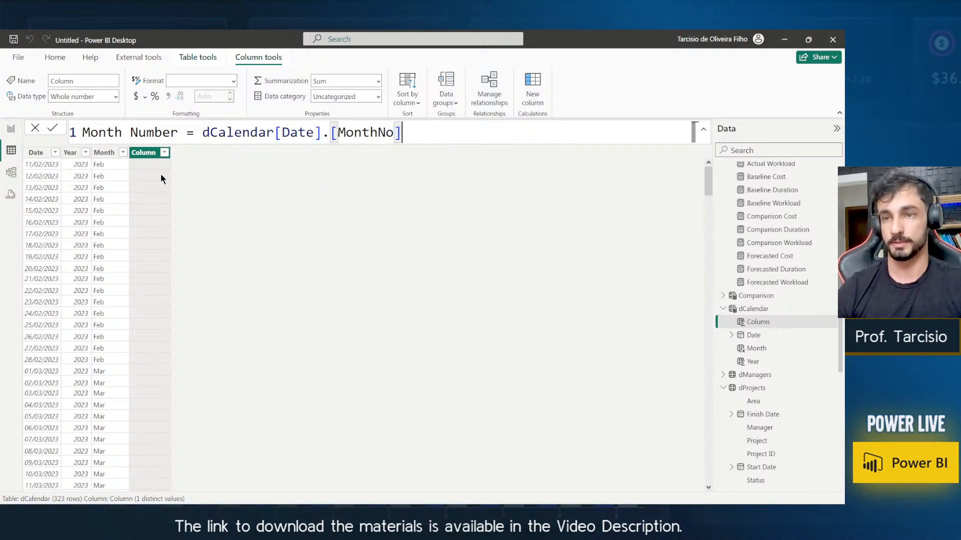
key(Return)
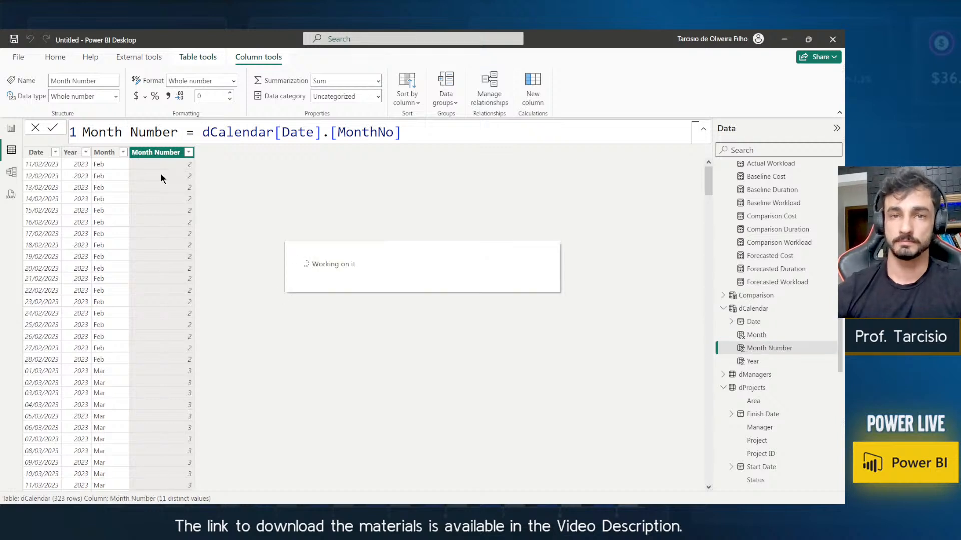
Sort the dCalendar Month column by the Month Number column.
click(105, 153)
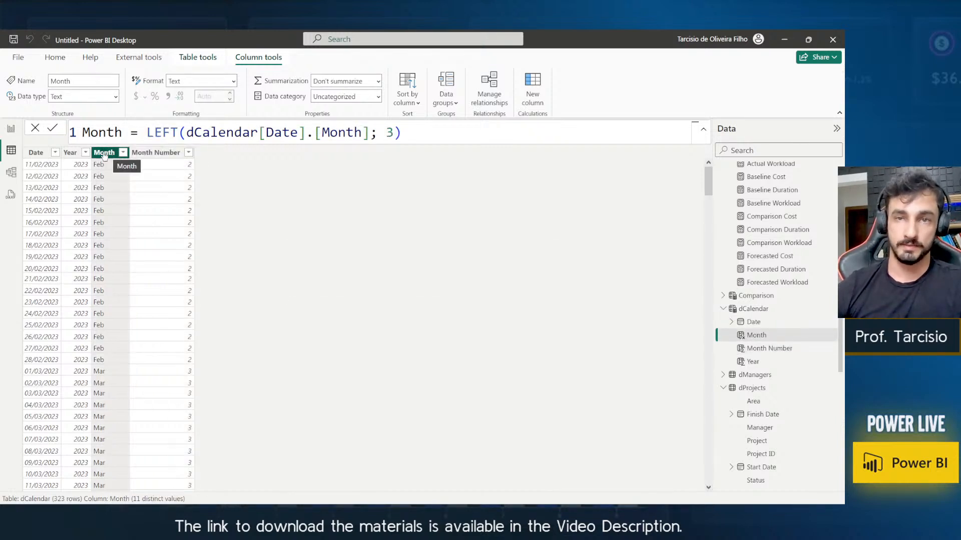
click(411, 92)
click(427, 151)
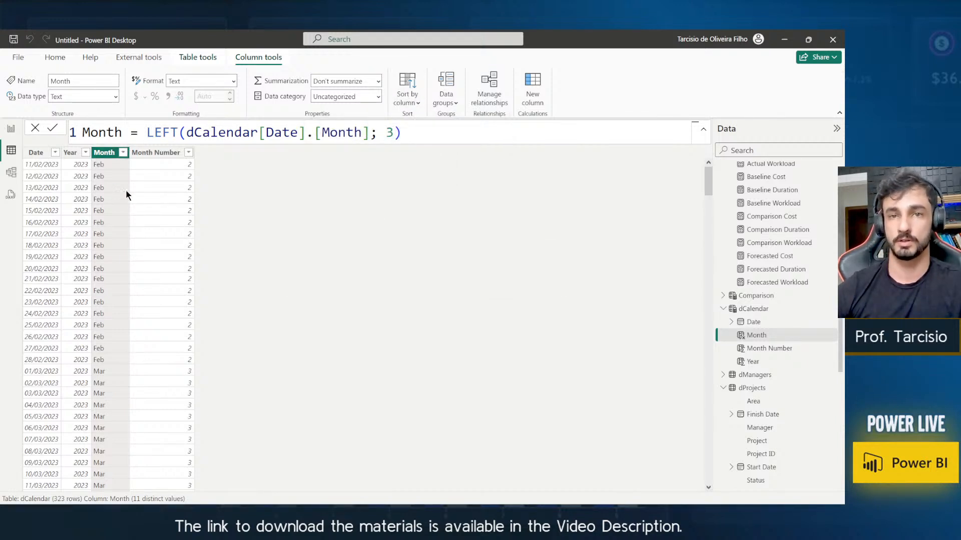
Return to the report and sort the Actual Cost chart's axis by Year Month in ascending order.
click(12, 130)
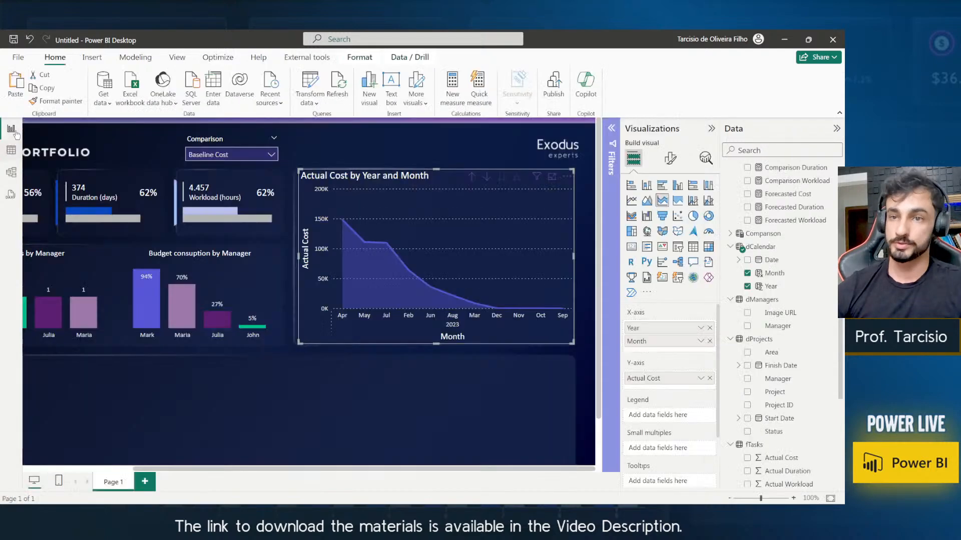
click(567, 176)
mouse_move(612, 246)
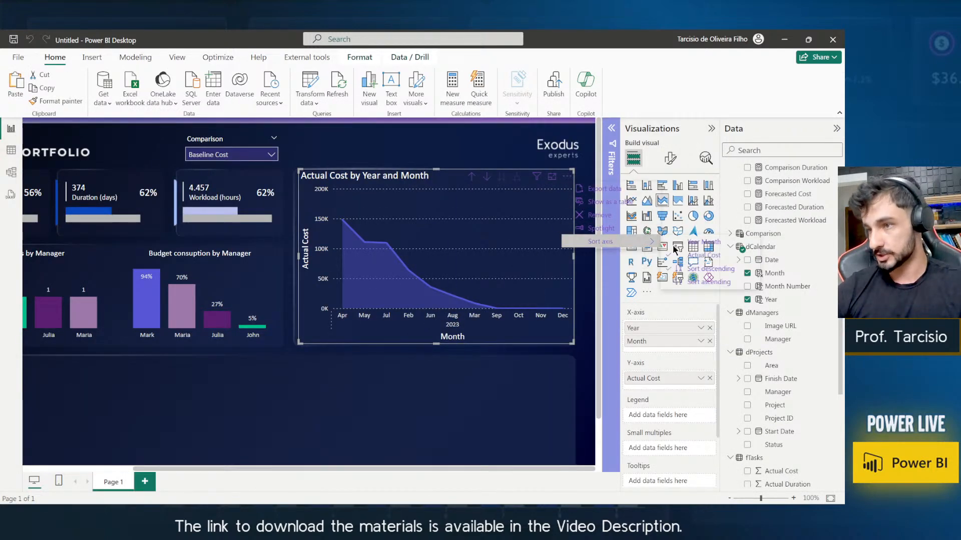
click(699, 245)
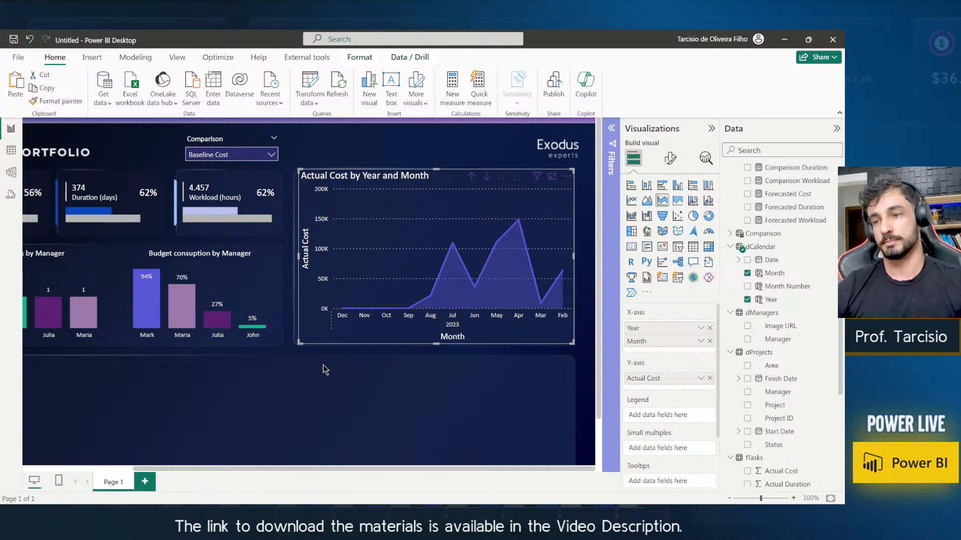
click(569, 178)
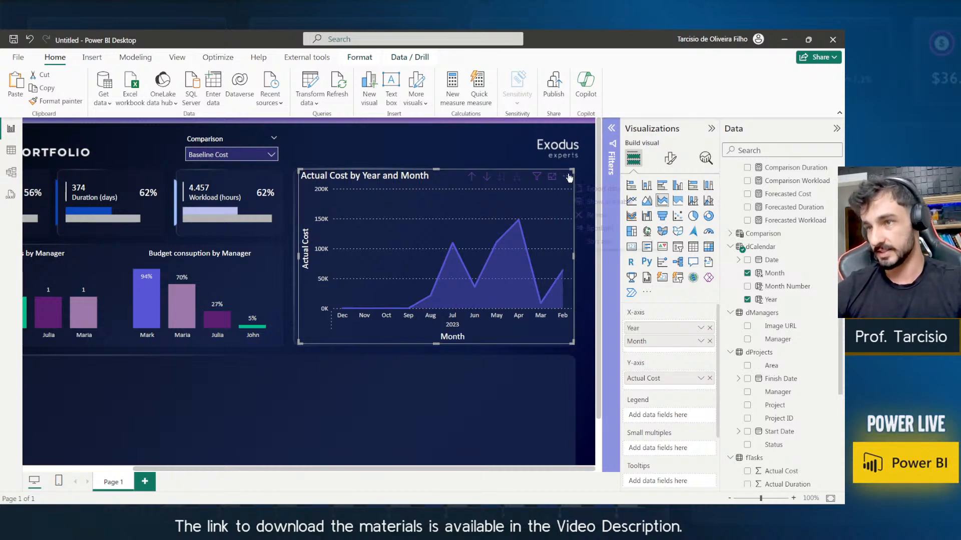
mouse_move(633, 242)
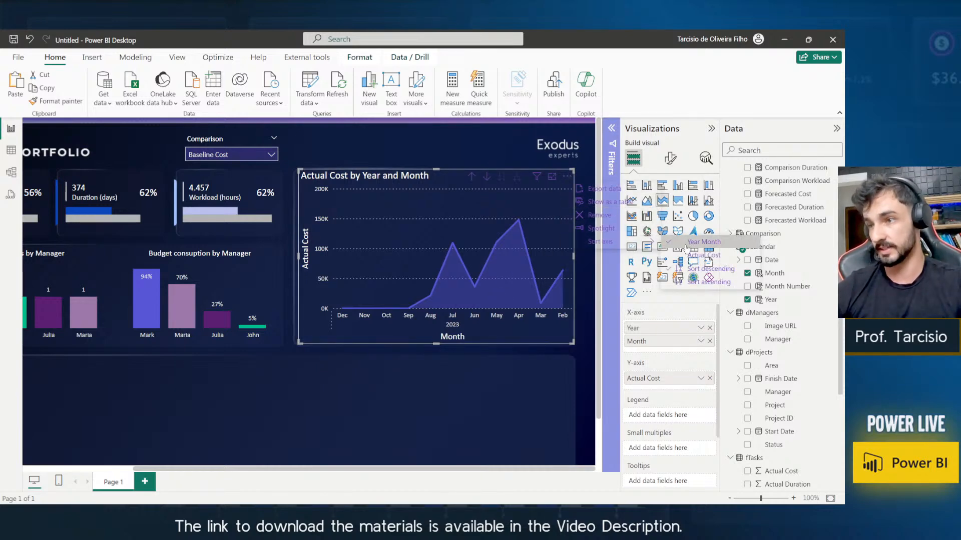
click(694, 282)
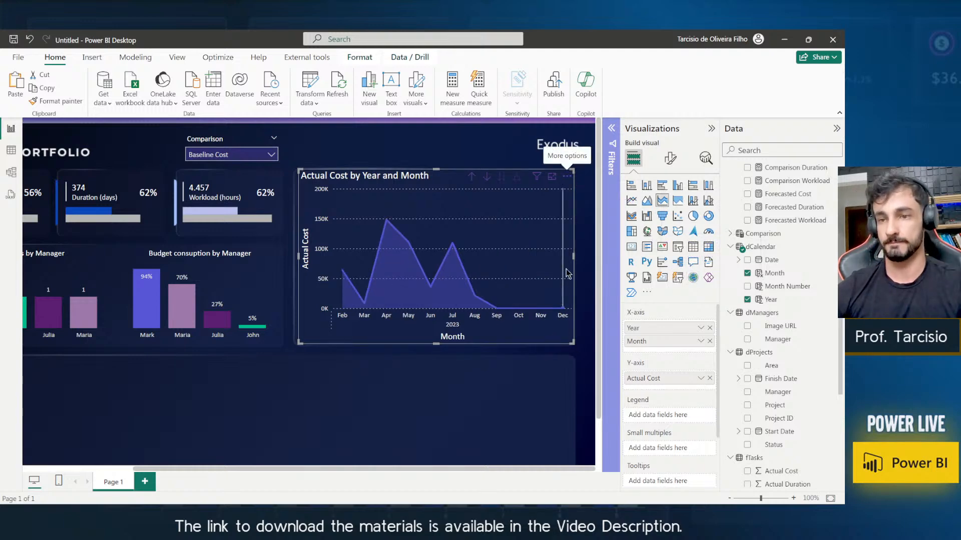
Convert the Actual Cost by Year and Month visual to a plain area chart.
click(586, 339)
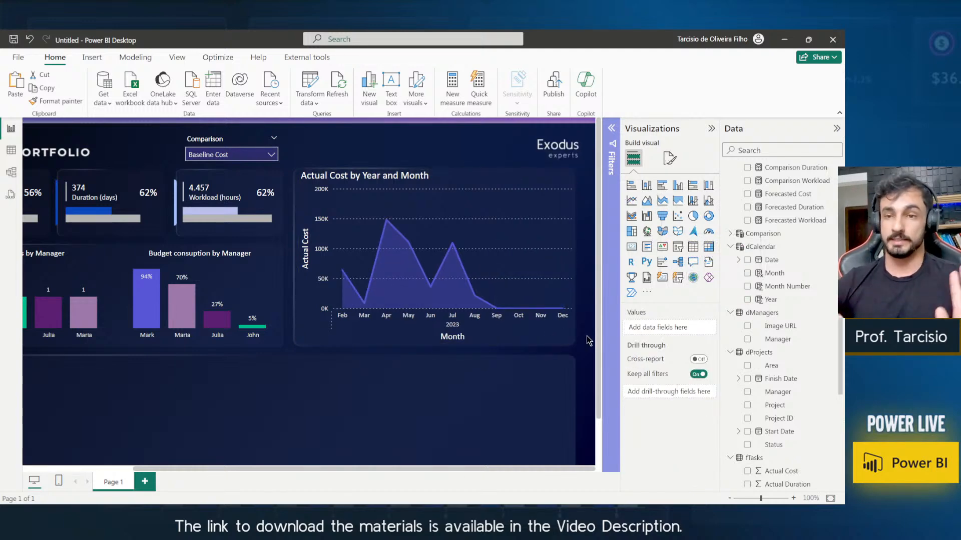
click(528, 337)
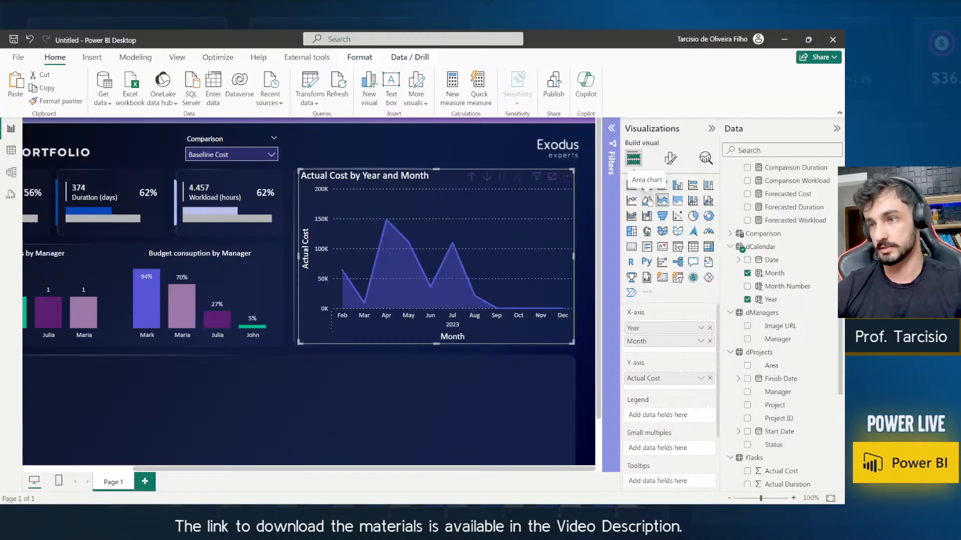
click(647, 201)
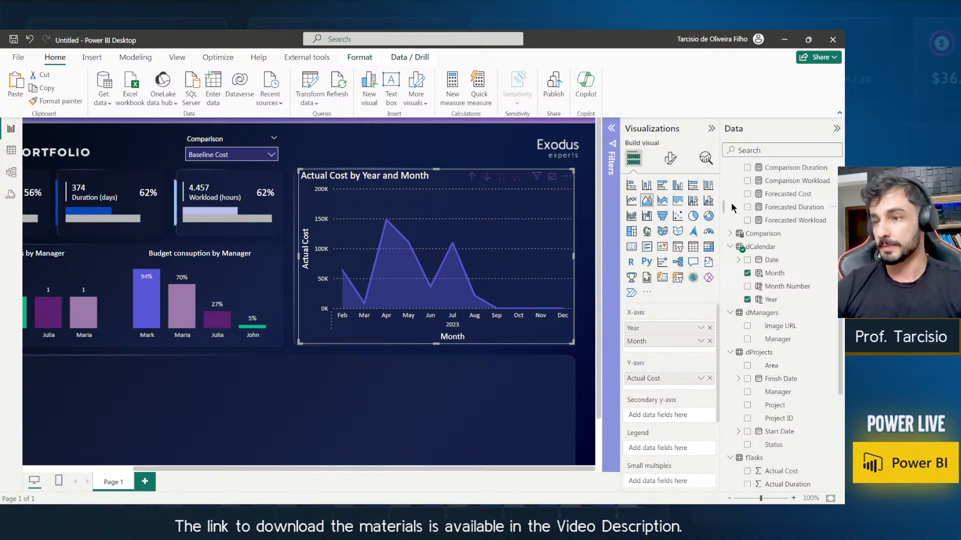
Add a new measure to the 0- Measures table and name it "S Curve".
scroll(778, 223, up, 3)
right_click(777, 222)
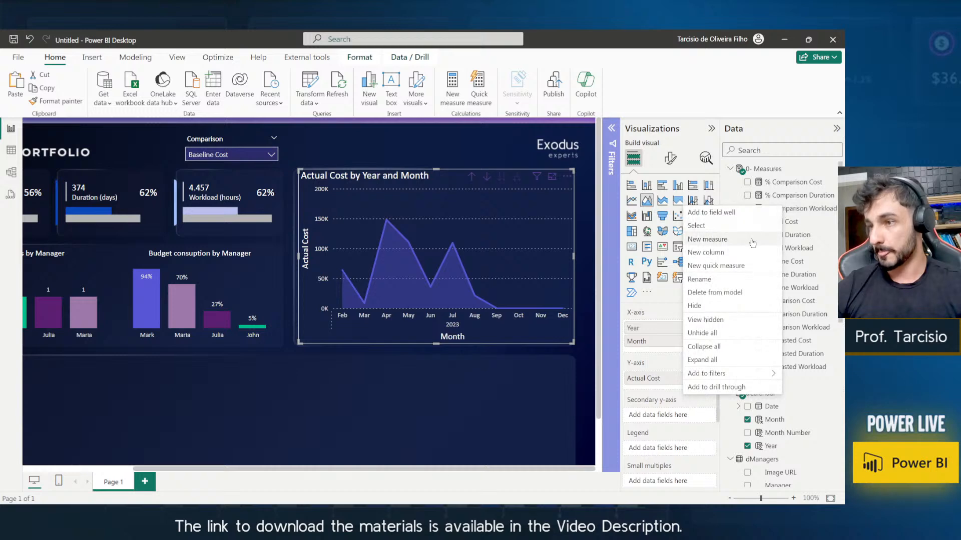
key(Escape)
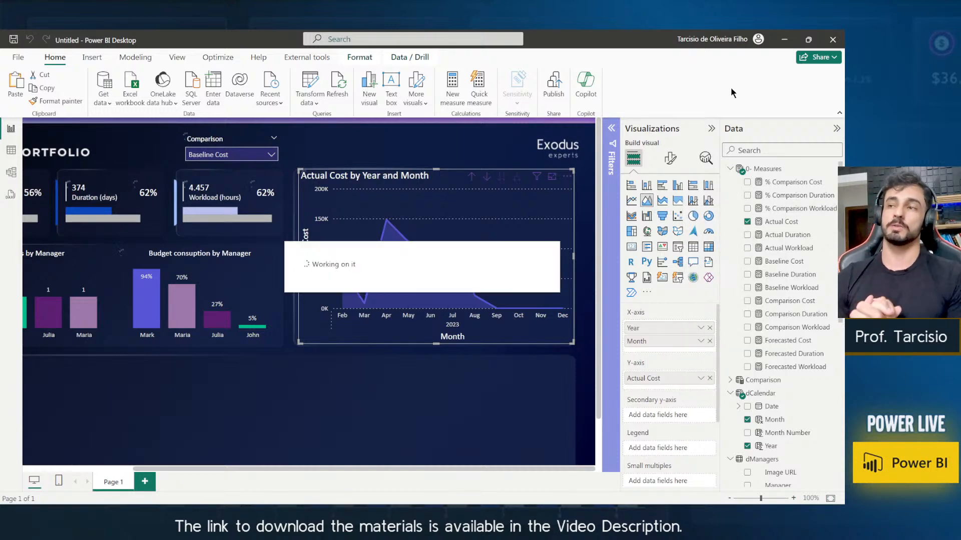
text(S Cru)
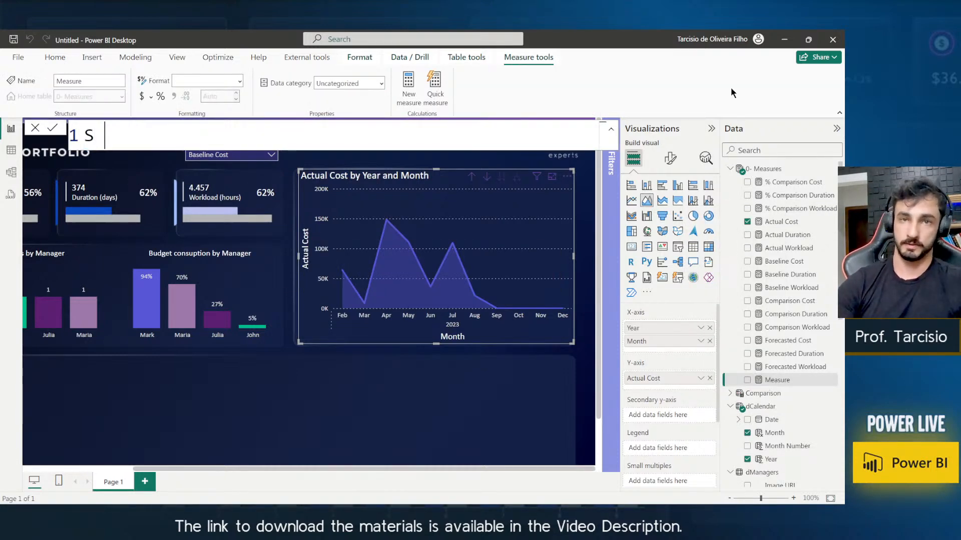
key(BackSpace)
key(BackSpace)
text(urve =)
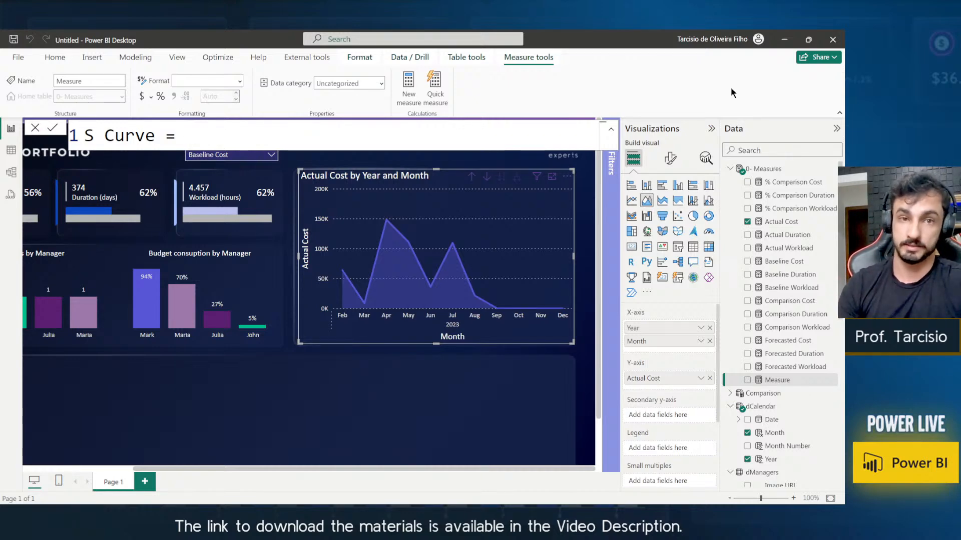
key(shift+Return)
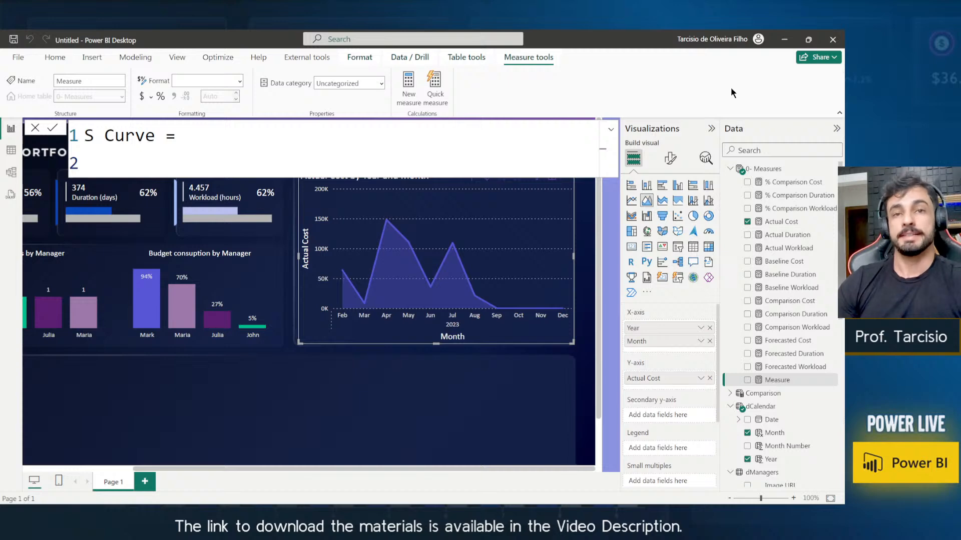
Start the S Curve formula with CALCULATE, using [Actual Cost] as its expression on a separate line.
text(cal)
key(Tab)
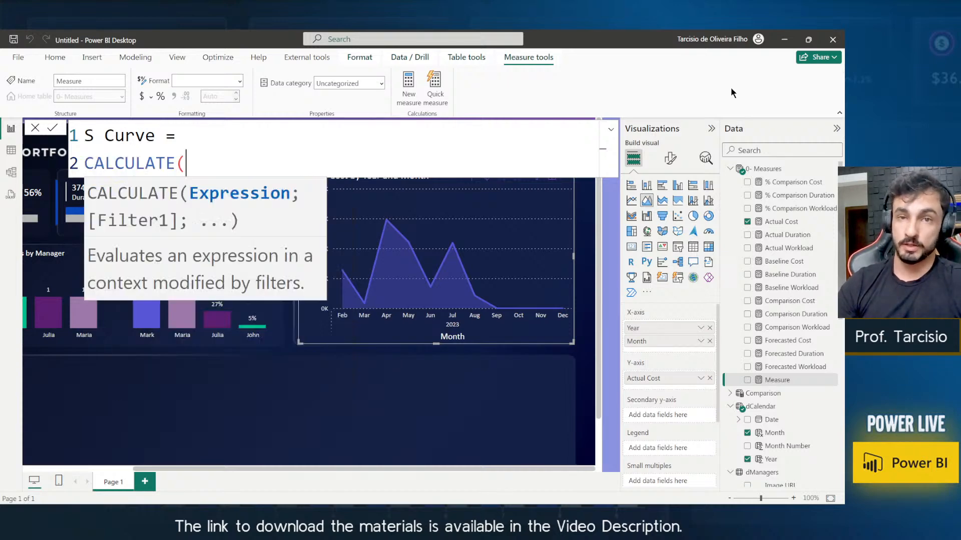
key(shift+Return)
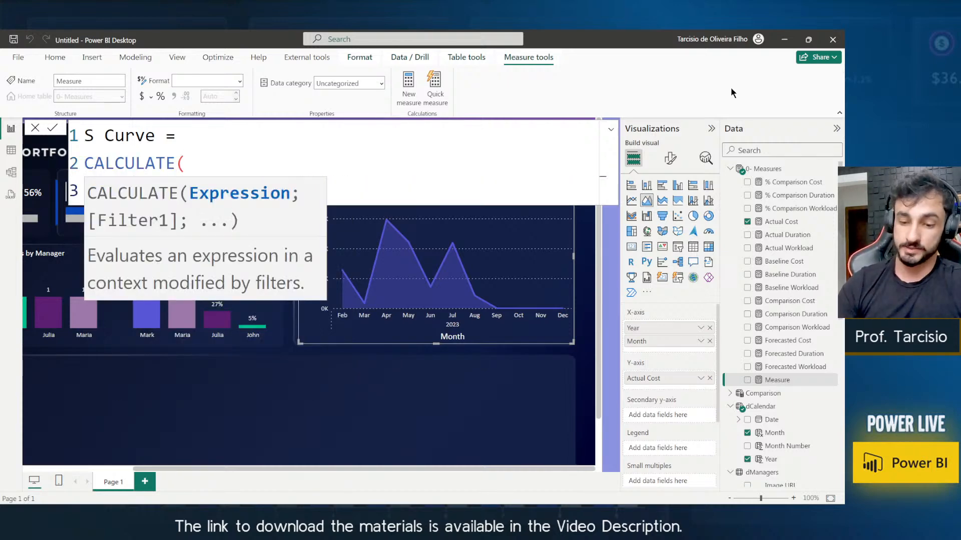
text(sum)
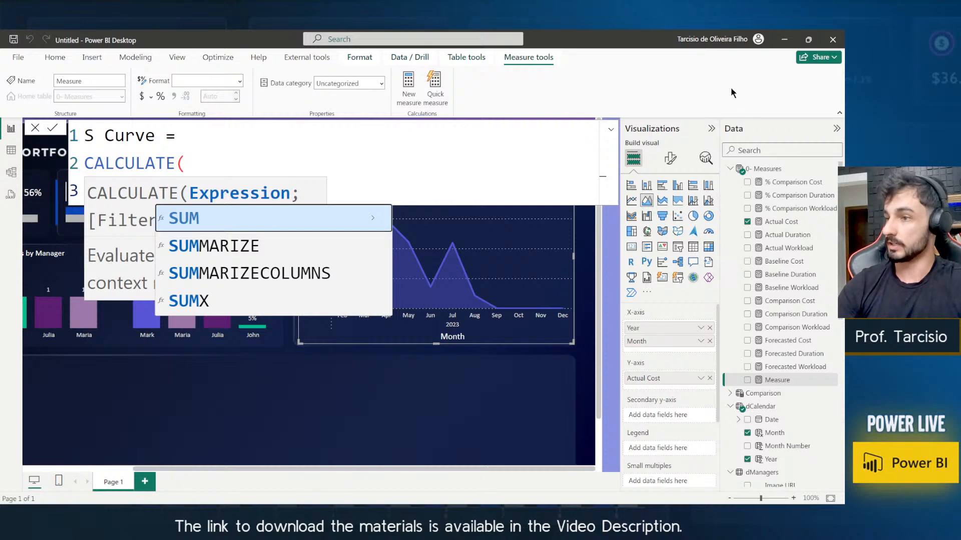
key(BackSpace)
key(BackSpace)
key(BackSpace)
text(act)
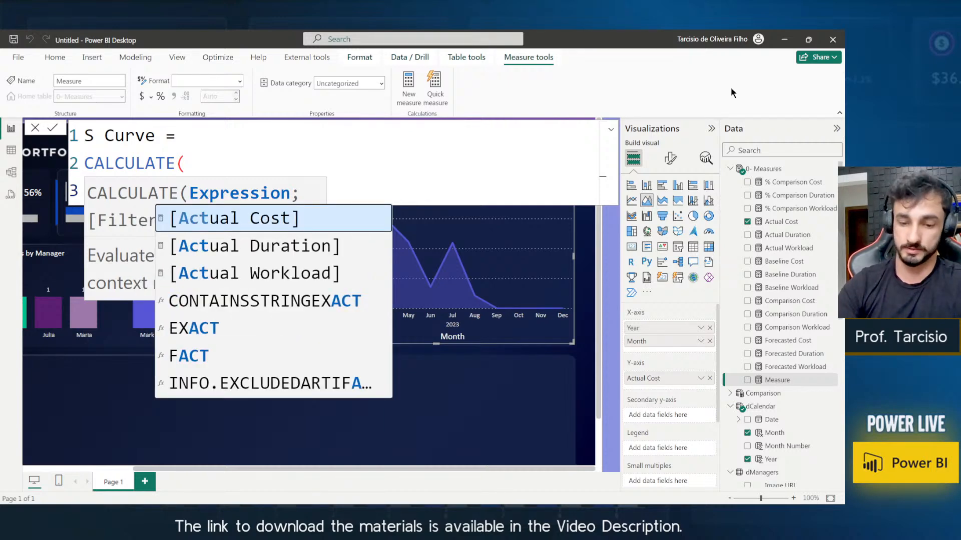
key(Tab)
key(shift+Return)
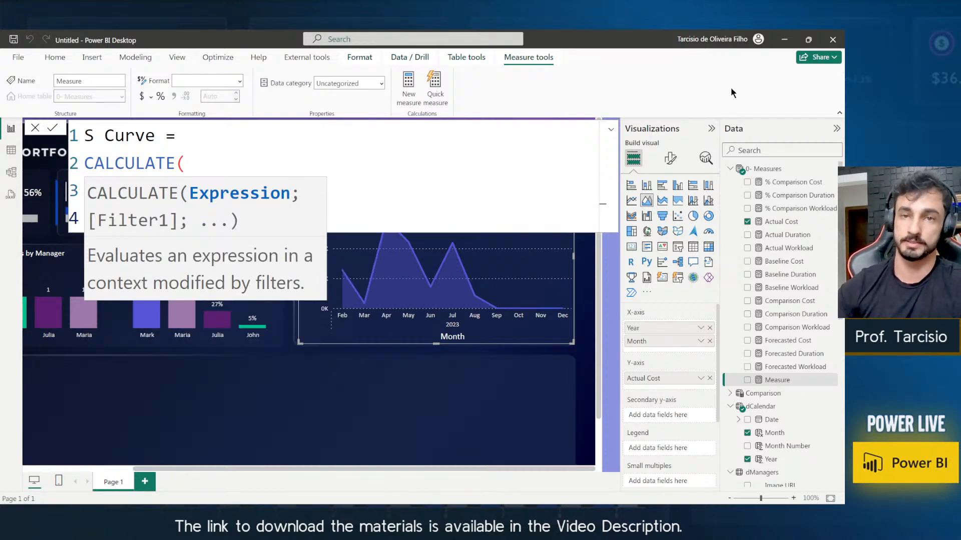
Put a semicolon after [Actual Cost] and open a FILTER function as CALCULATE's second argument.
click(307, 156)
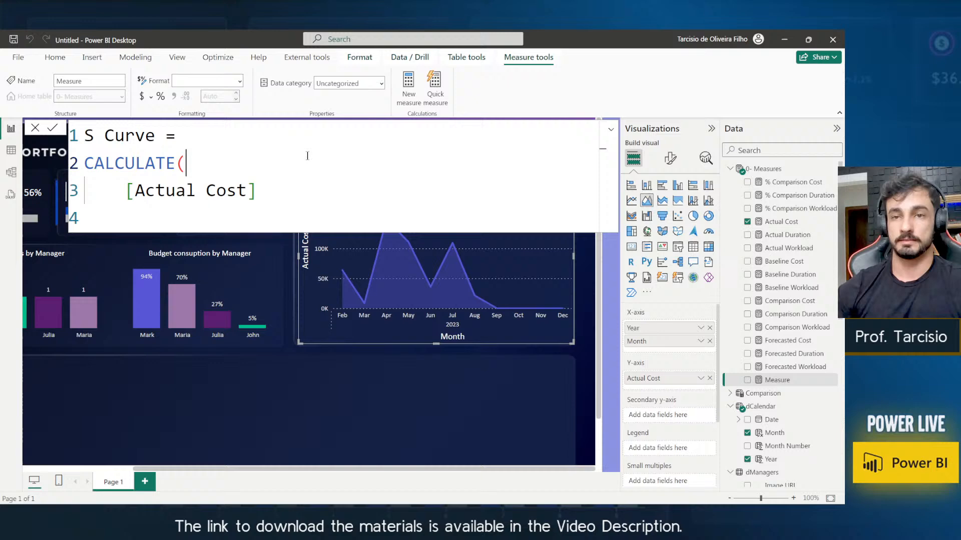
click(322, 194)
text(;)
key(shift+Return)
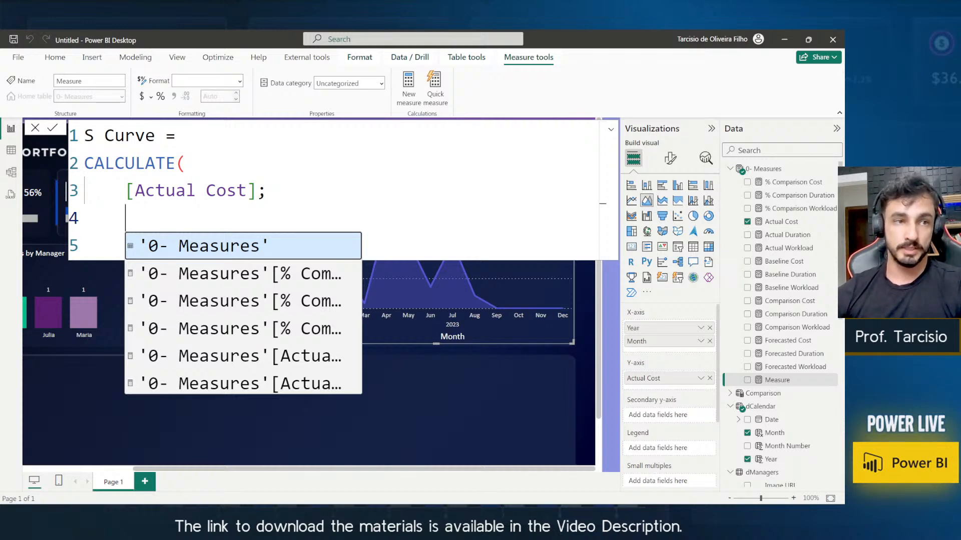
key(Escape)
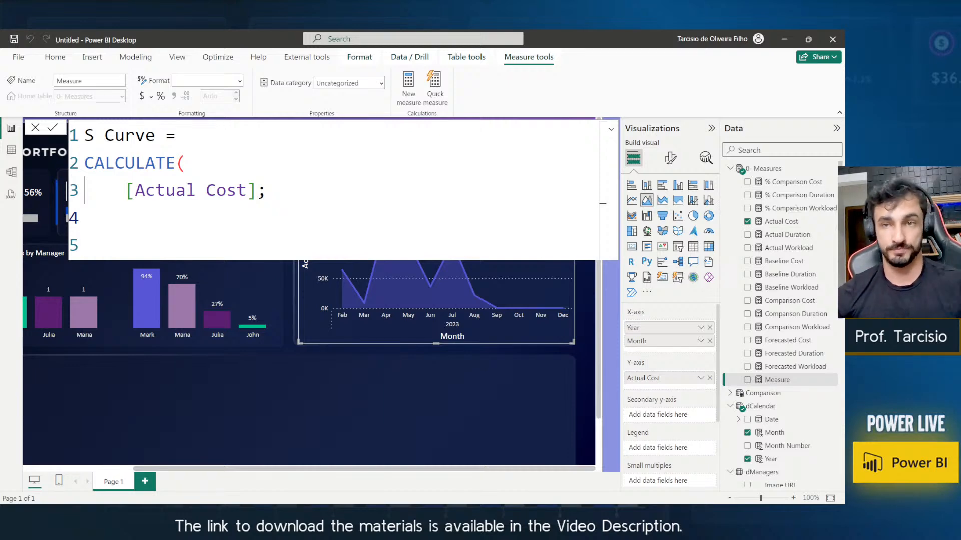
click(345, 216)
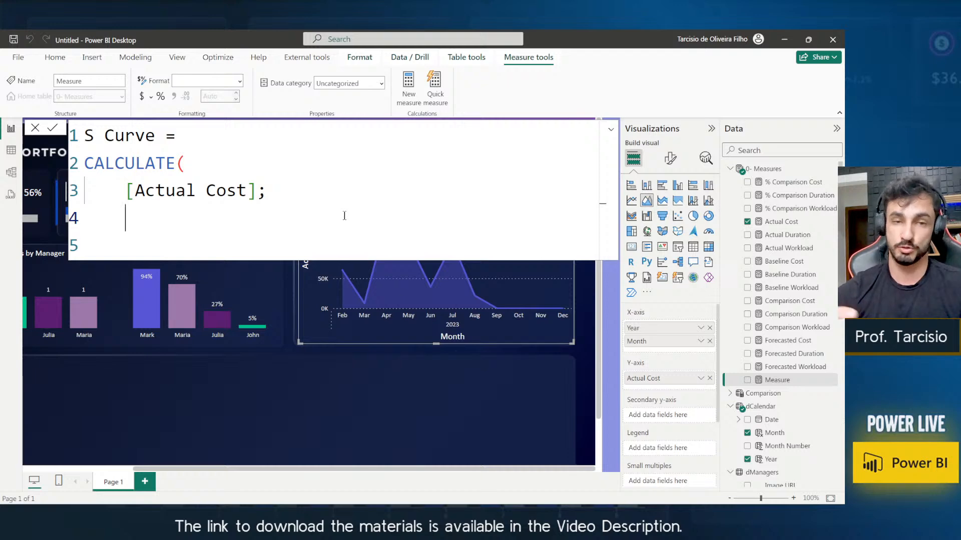
key(Tab)
text(FILTER()
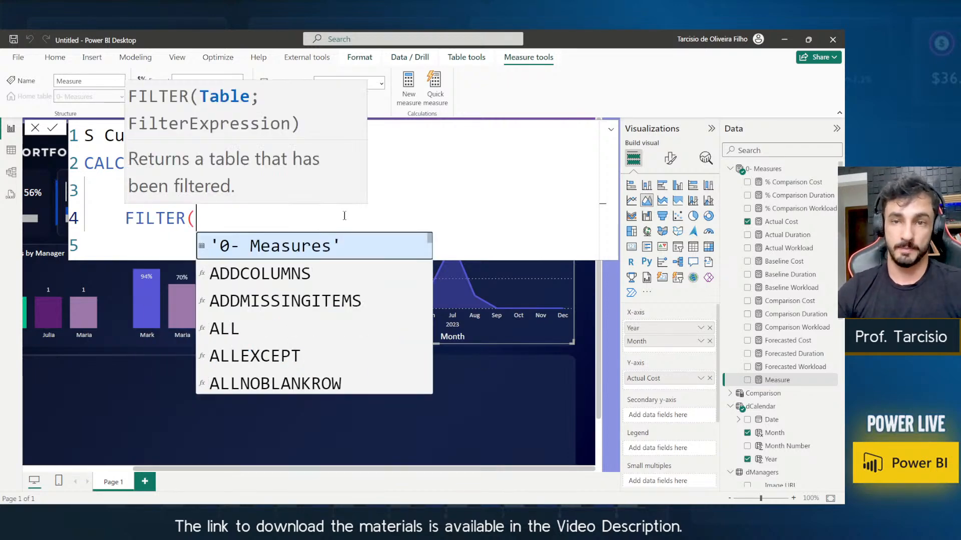
key(shift+Return)
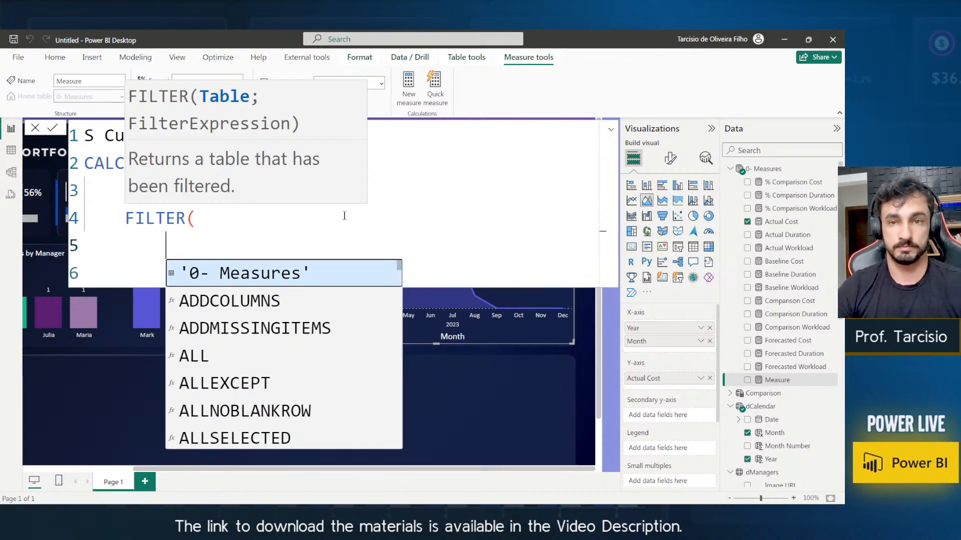
key(ctrl+1)
click(440, 332)
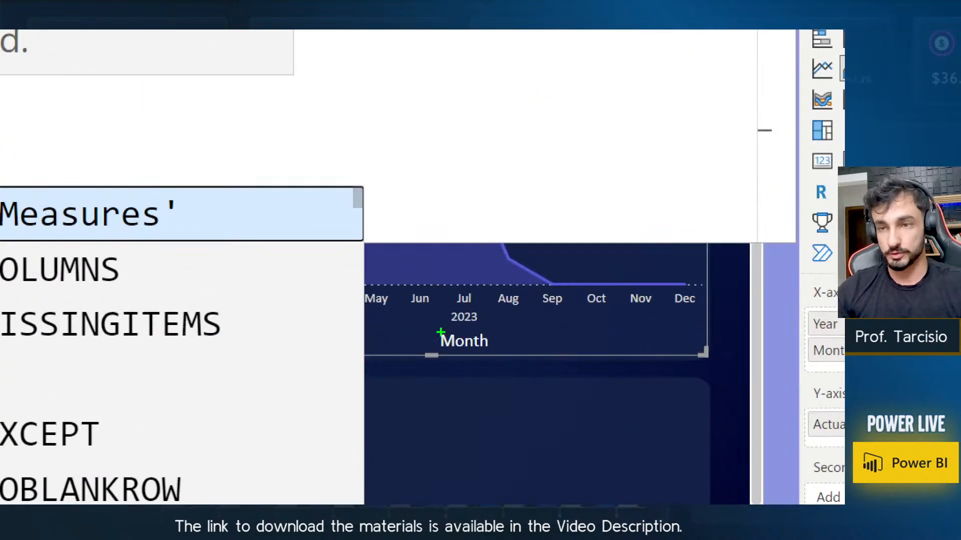
drag(445, 322, 394, 270)
drag(529, 313, 482, 273)
drag(493, 330, 441, 304)
key(Escape)
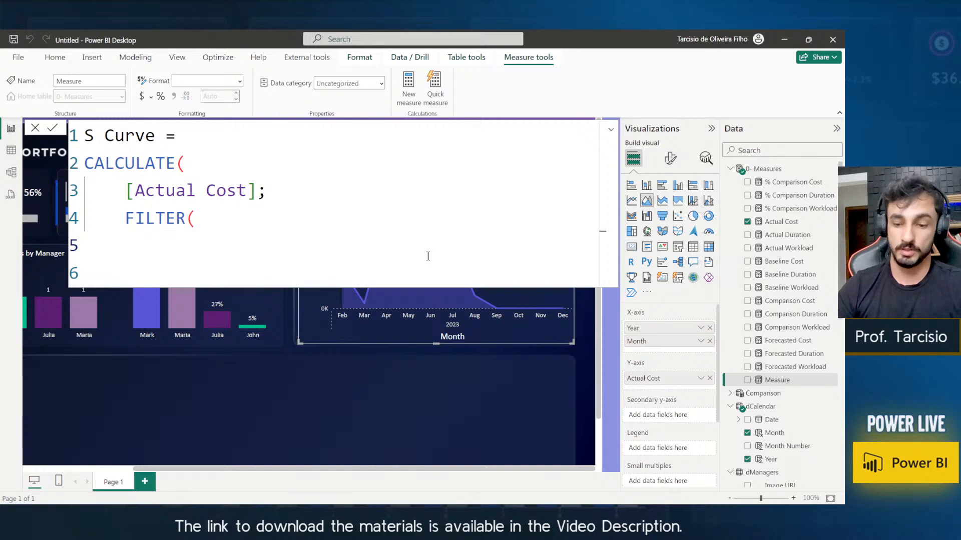
text(dc)
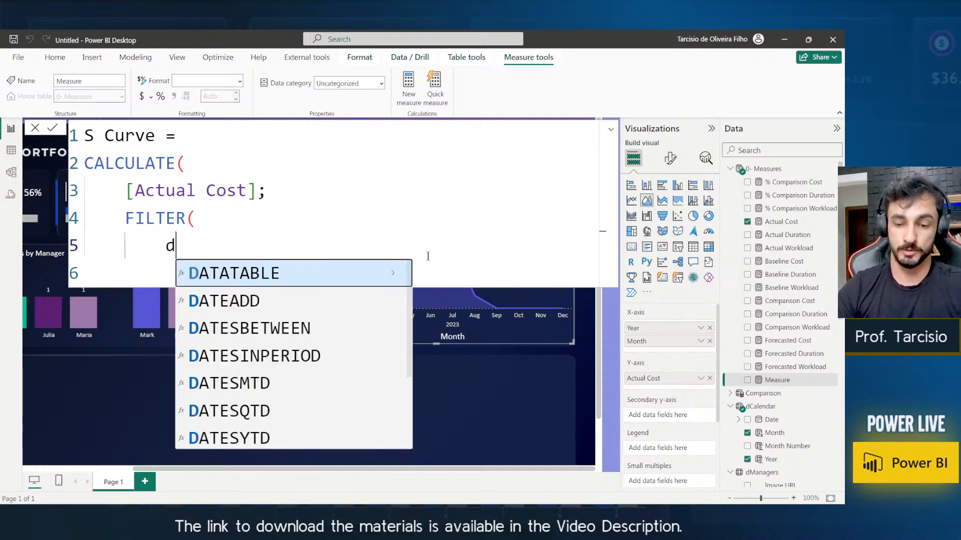
key(BackSpace)
key(BackSpace)
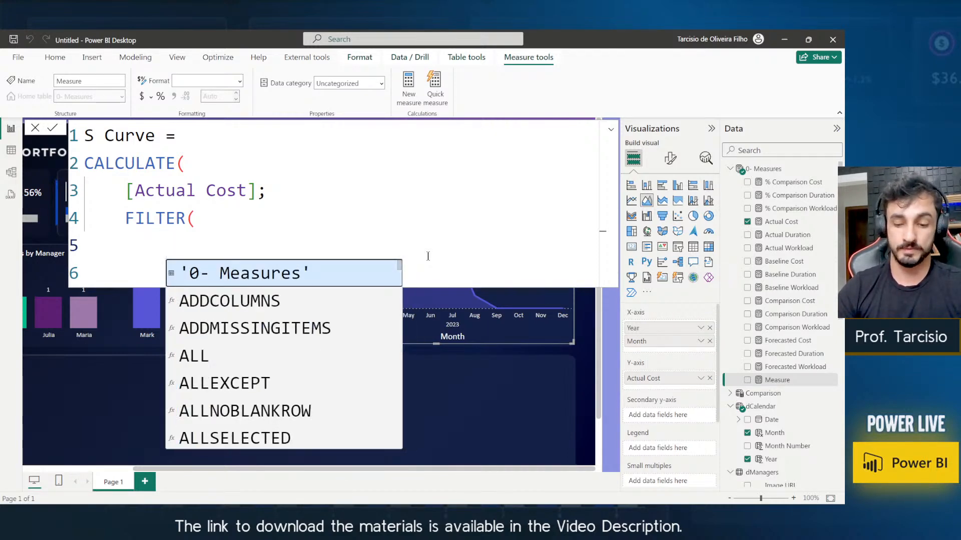
Enter ALL(dCalendar) as FILTER's table argument, end it with a semicolon and start a new line.
text(all)
key(Tab)
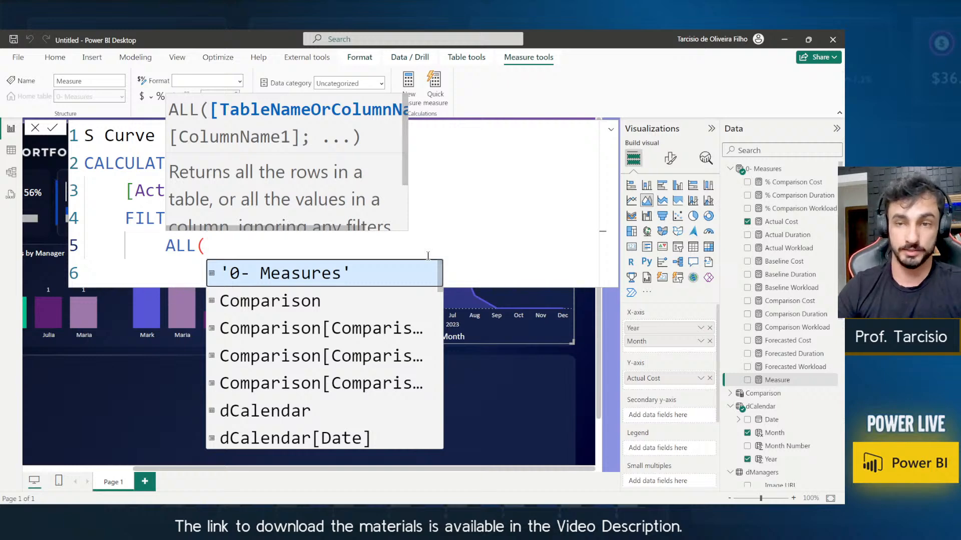
text(dc)
key(Tab)
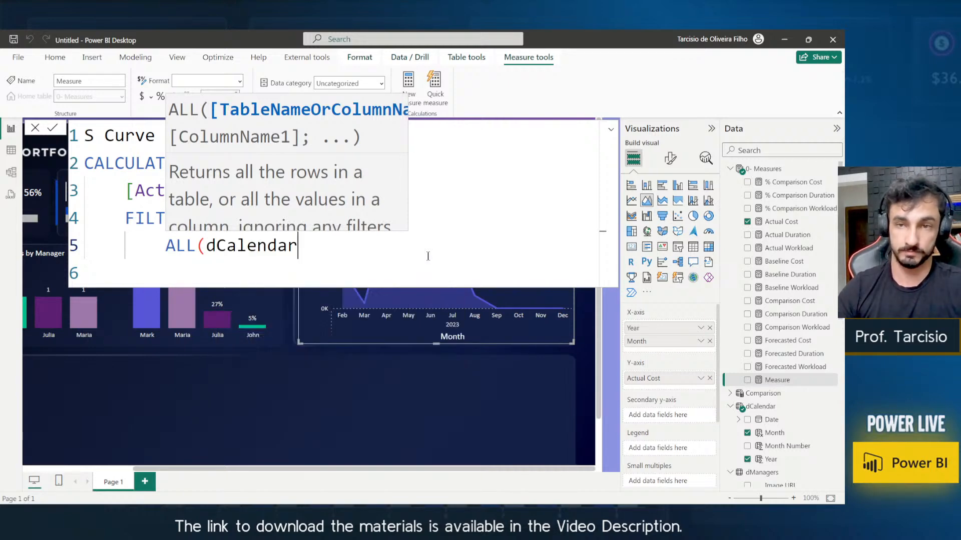
text())
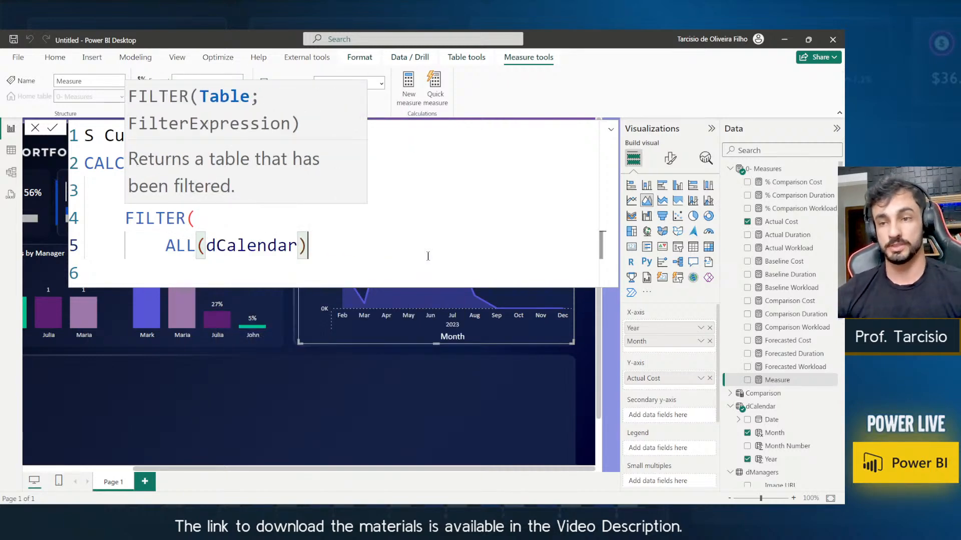
text(;)
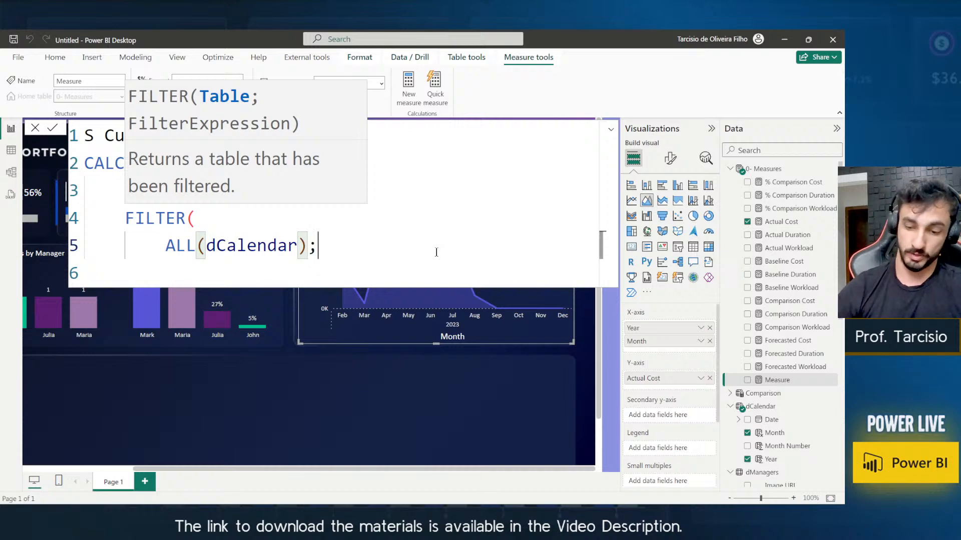
key(shift+Return)
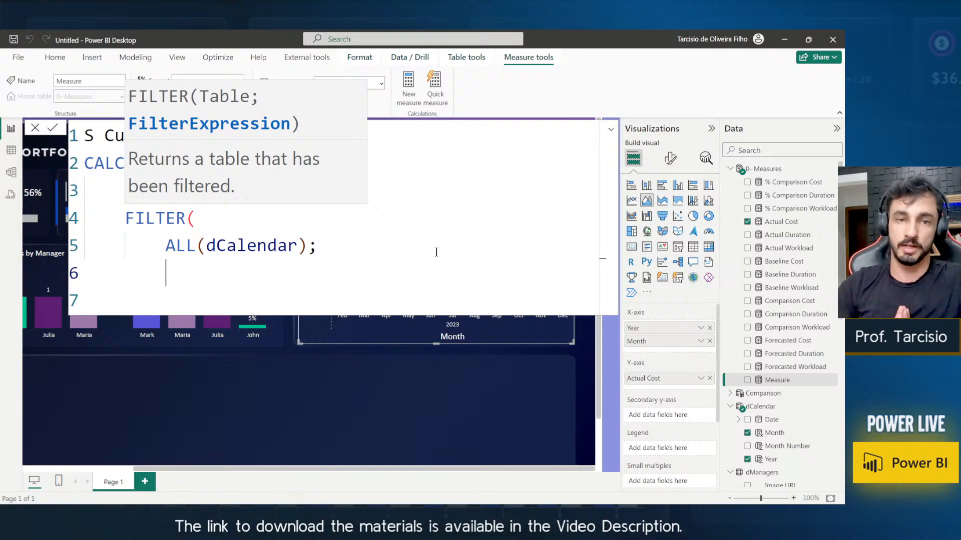
Write the filter condition dCalendar[Date] <= MAX(fTasks[Start]) as FILTER's second argument.
text(dcal)
key(Down)
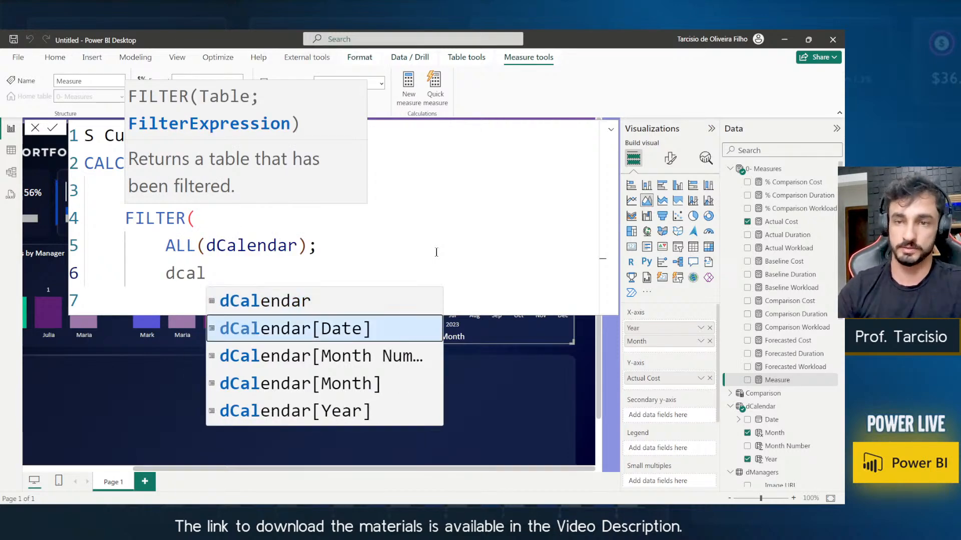
key(Tab)
text(<)
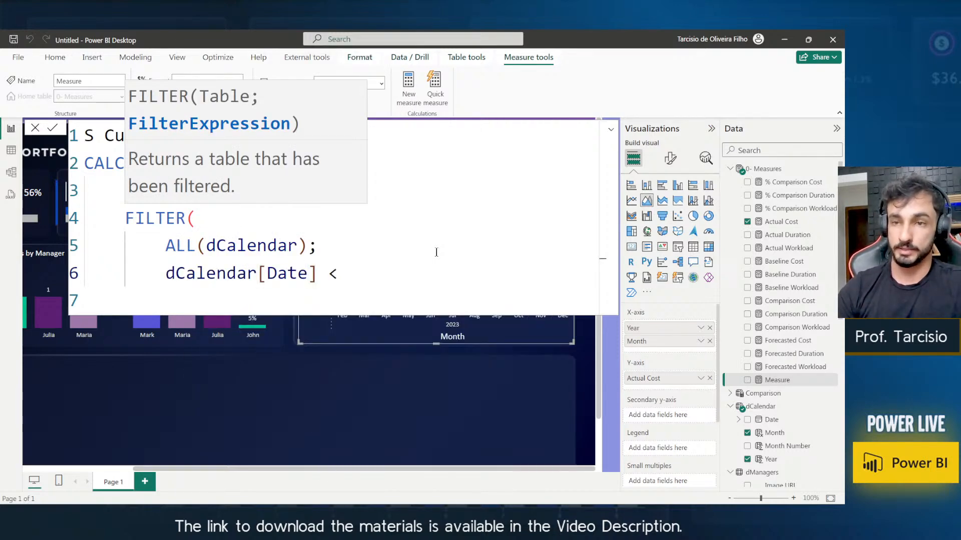
text(= )
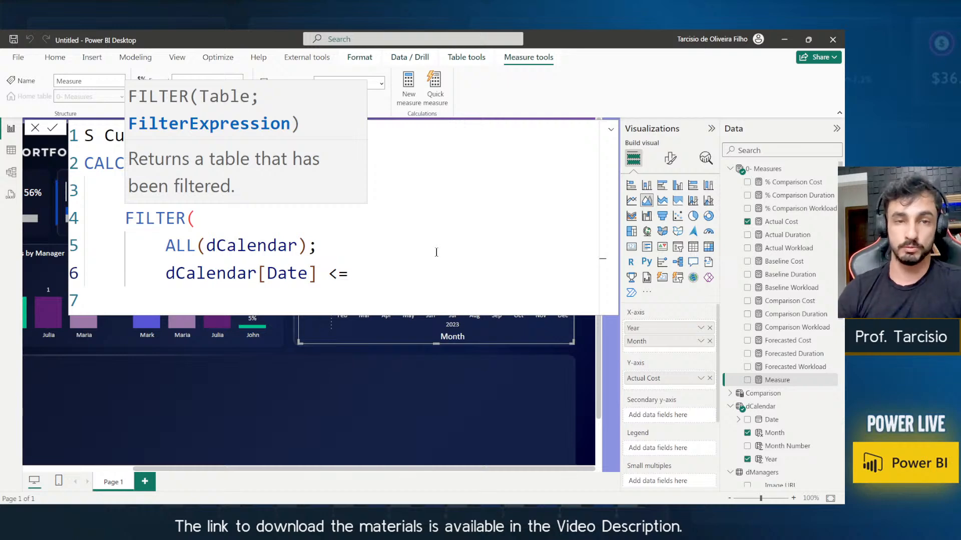
text(max)
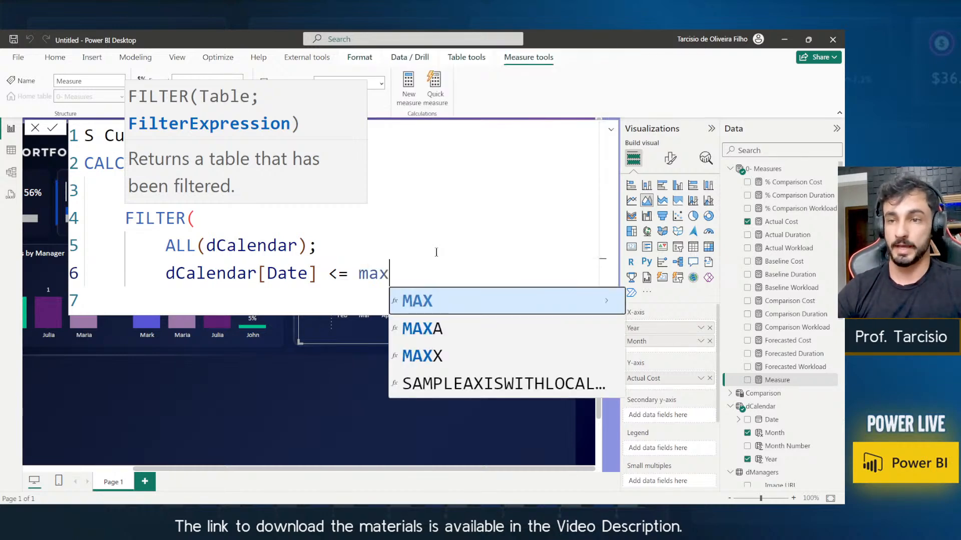
key(Tab)
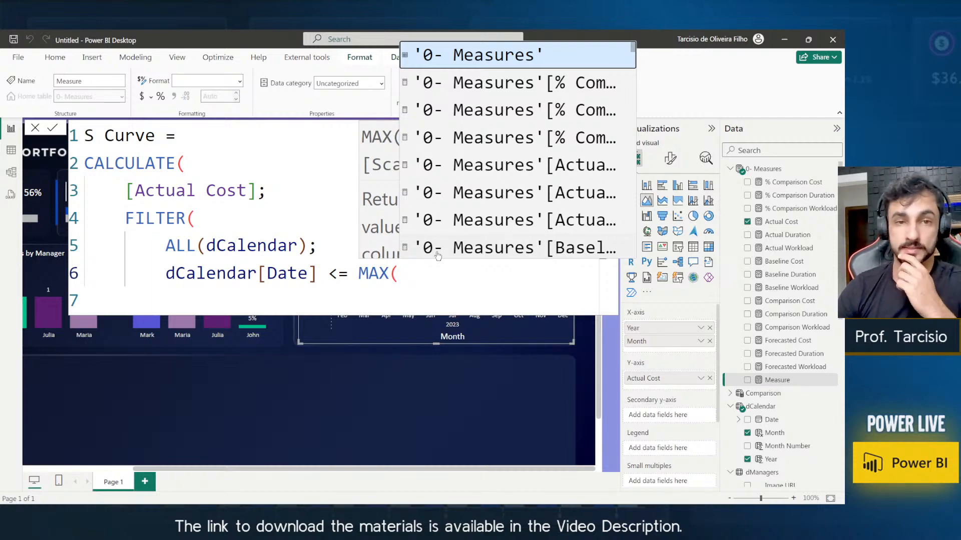
text(star)
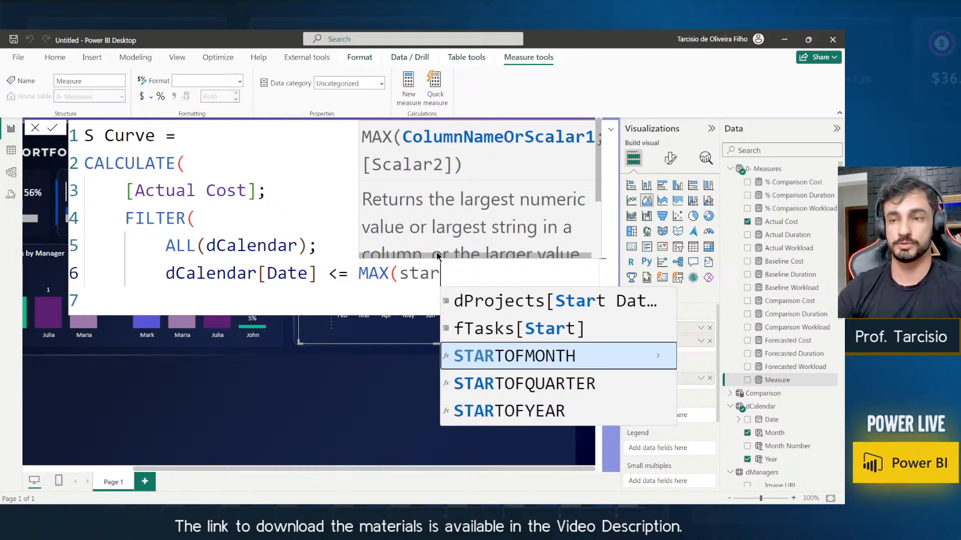
key(Up)
key(Tab)
text())
Close the FILTER and CALCULATE functions on separate lines and commit the S Curve measure.
key(shift+Return)
text())
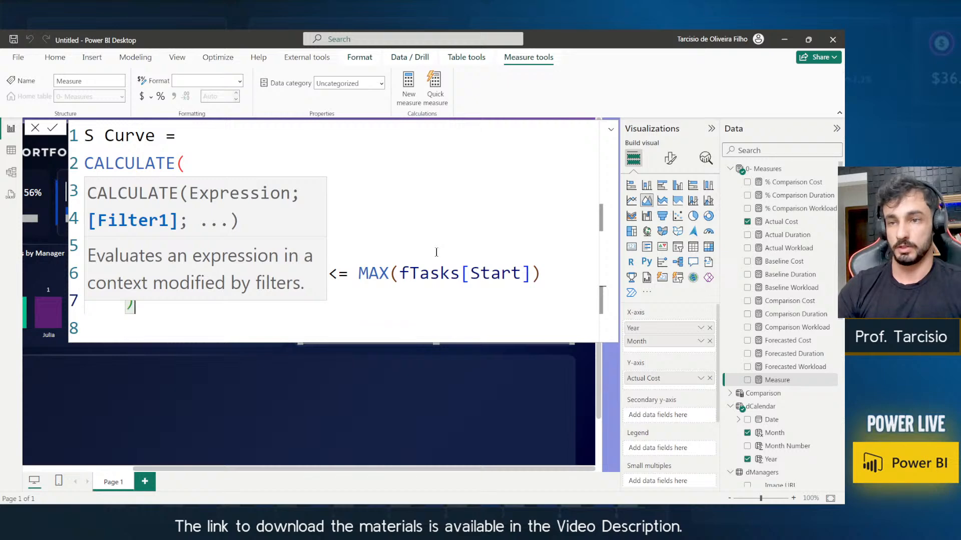
click(493, 272)
click(397, 304)
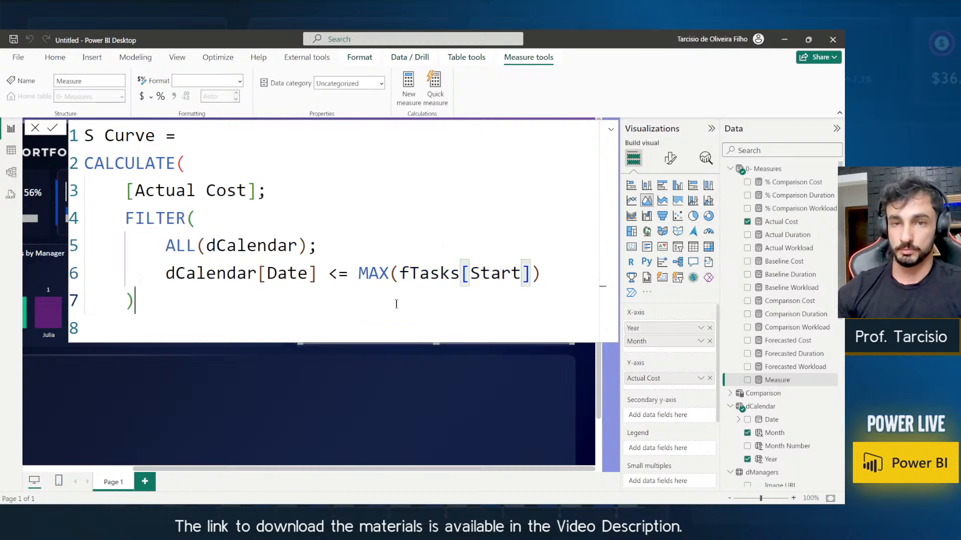
key(shift+Return)
text())
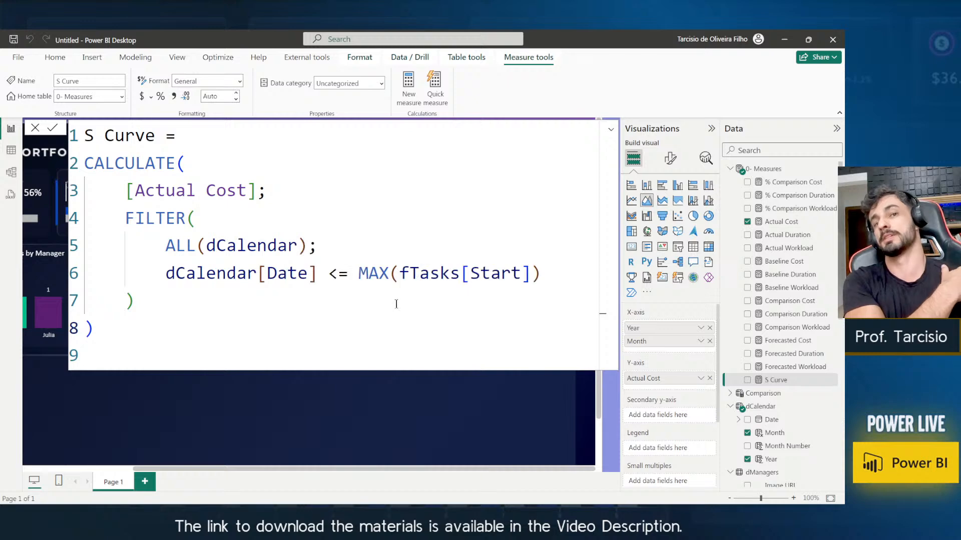
Collapse the formula editor and add the S Curve measure to the area chart's Y-axis alongside Actual Cost.
click(611, 130)
click(612, 131)
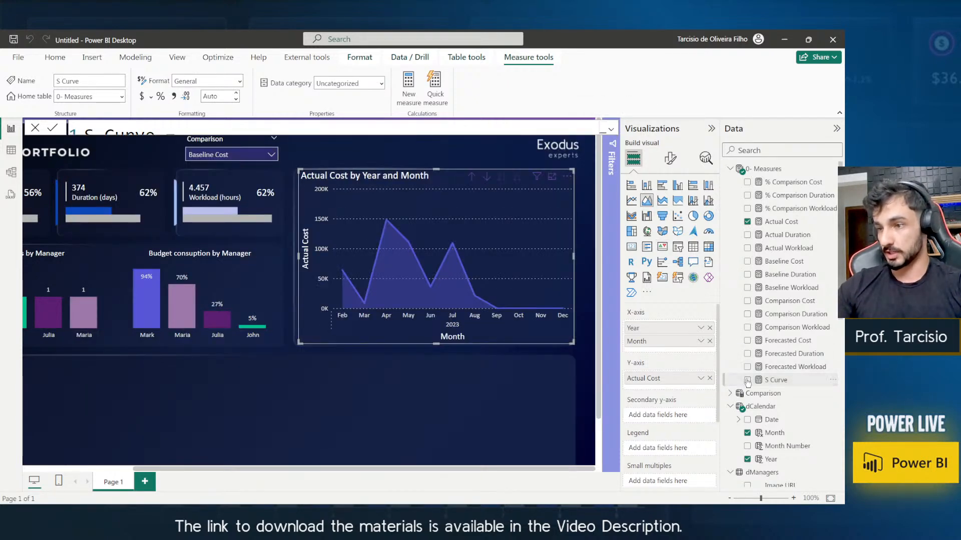
click(748, 380)
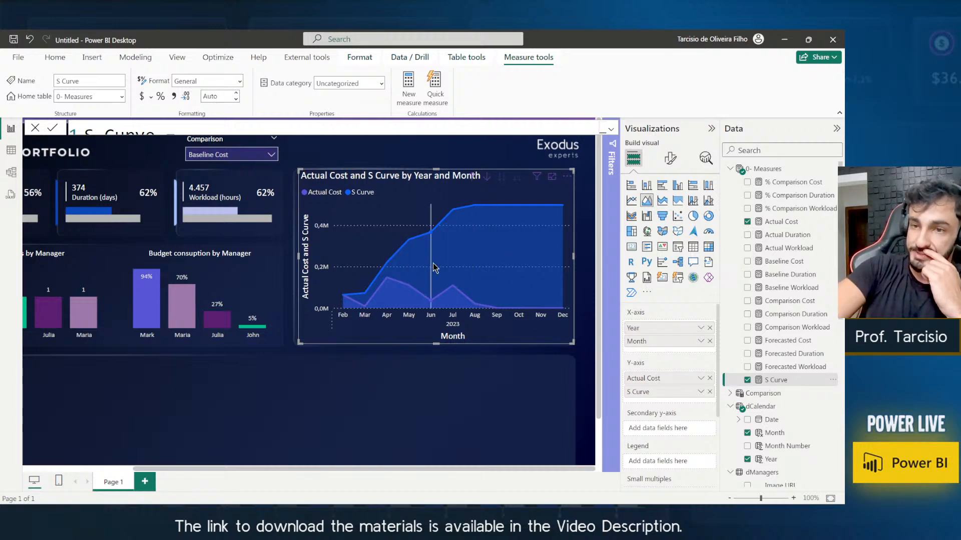
mouse_move(434, 257)
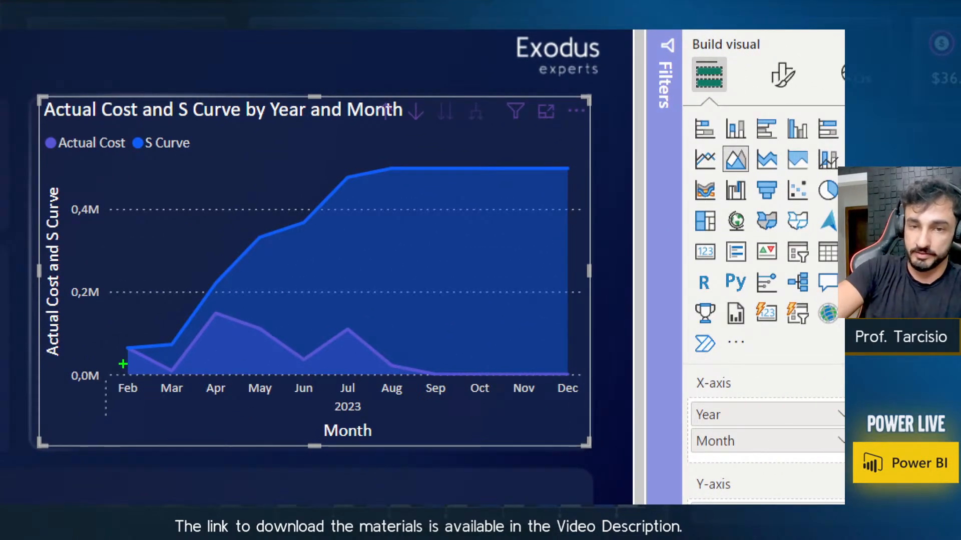
drag(131, 357, 156, 378)
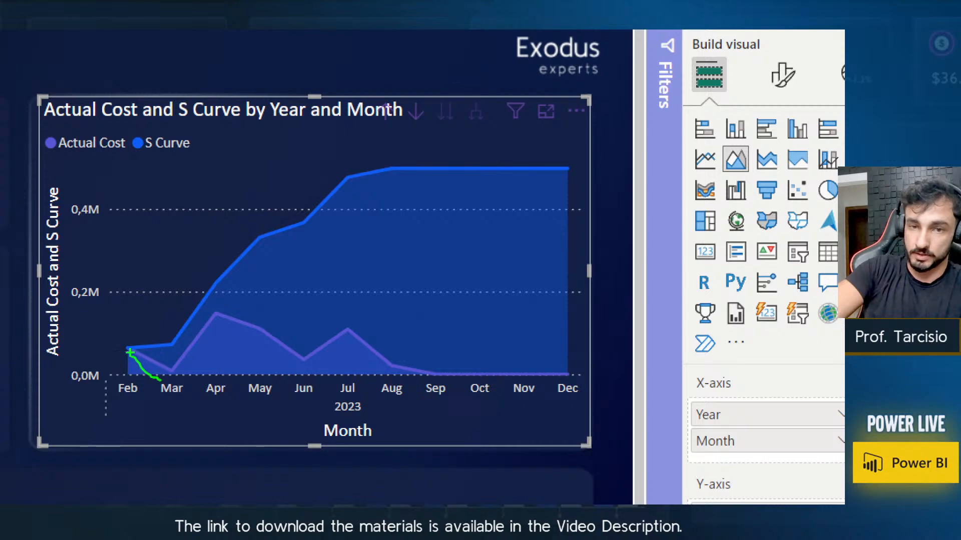
mouse_move(131, 349)
mouse_down()
mouse_move(139, 345)
mouse_move(116, 343)
mouse_move(179, 377)
mouse_move(160, 334)
mouse_up()
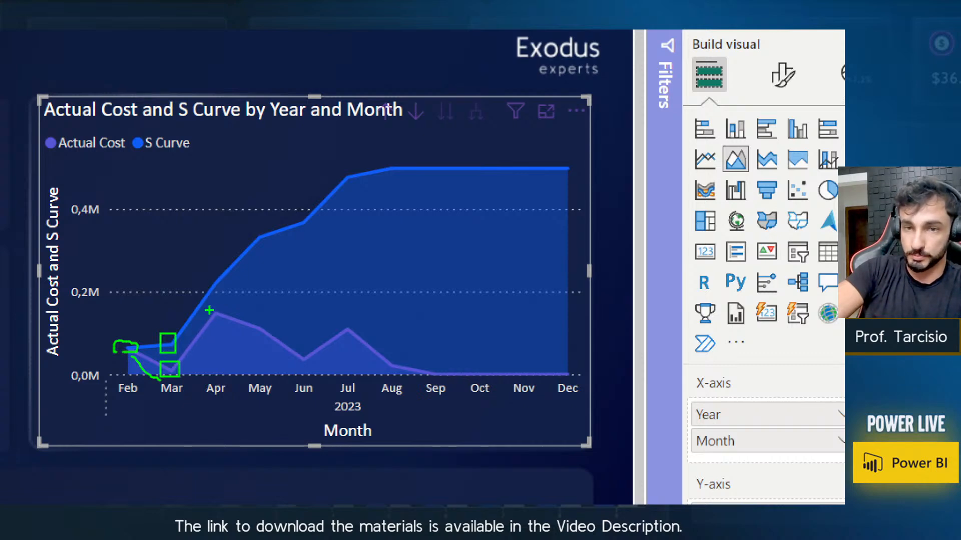
drag(207, 309, 229, 328)
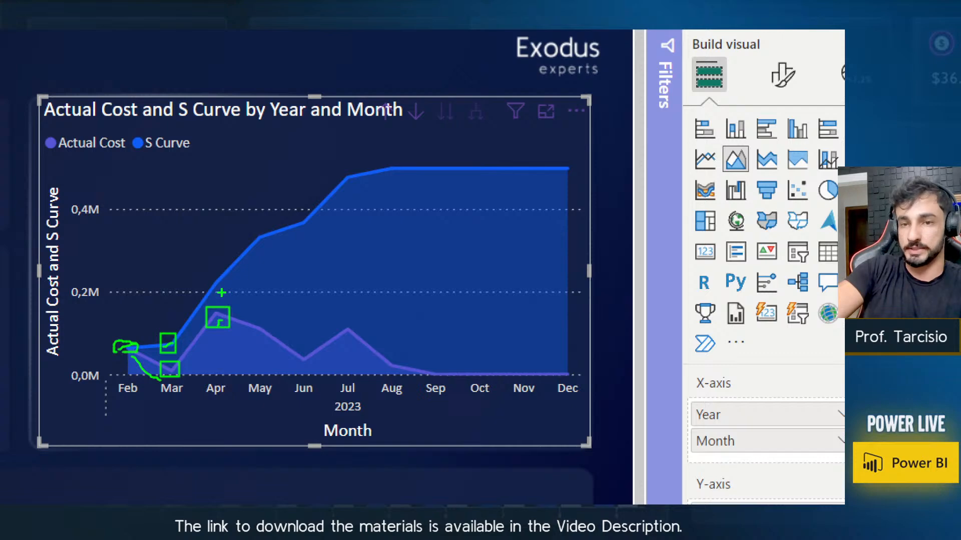
mouse_move(223, 295)
mouse_down()
mouse_move(341, 215)
mouse_move(405, 194)
mouse_move(391, 236)
mouse_up()
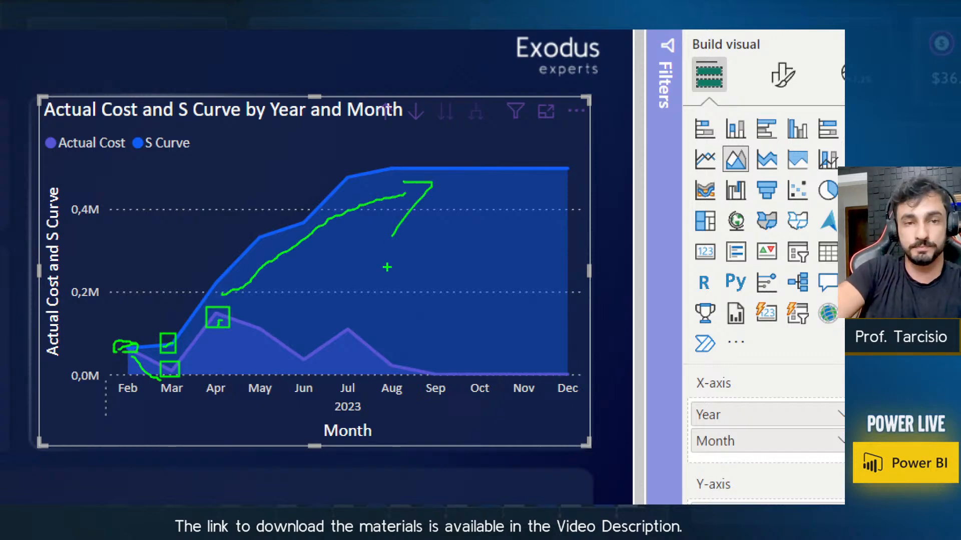
key(Escape)
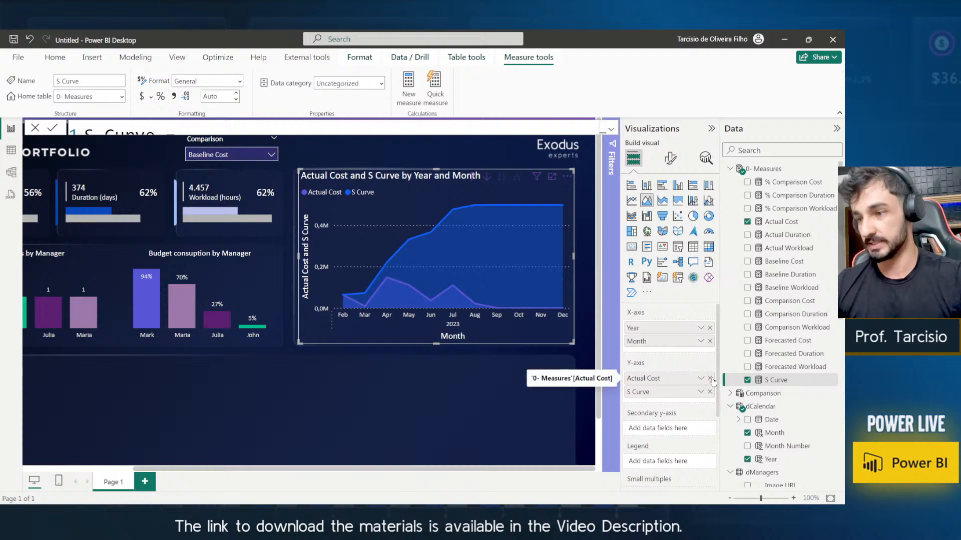
Remove Actual Cost from the area chart's Y-axis and add Comparison Cost in its place.
click(710, 378)
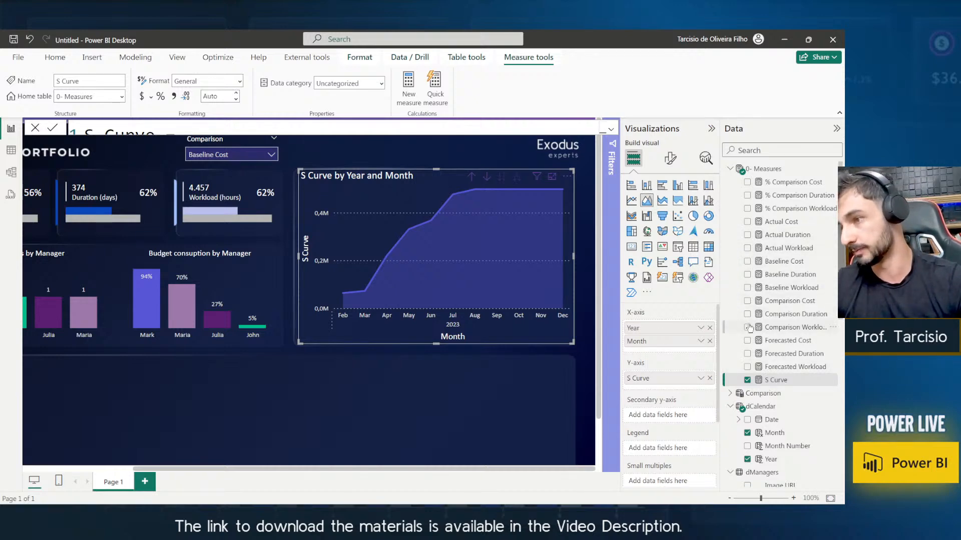
click(747, 301)
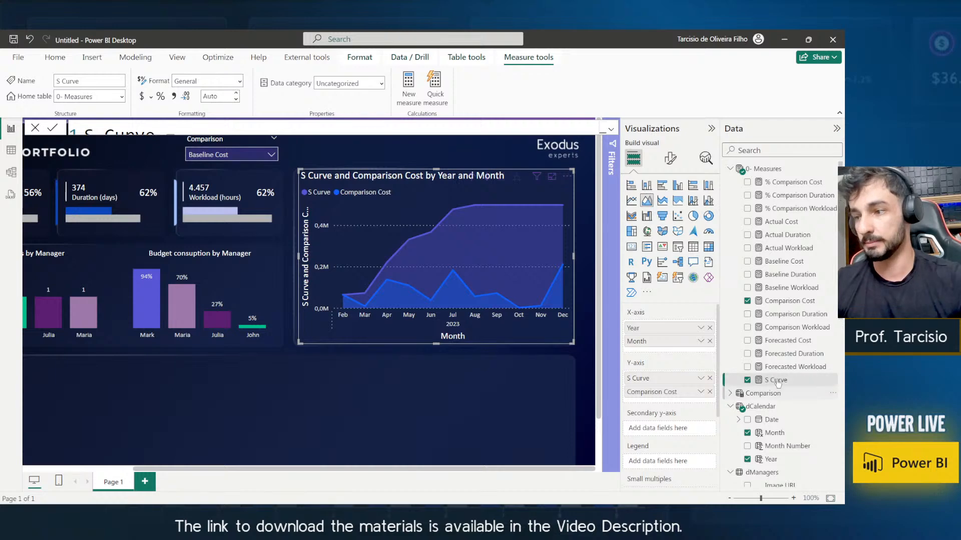
Rename the S Curve measure to "Actual Total Cost" in its formula, copy the full formula and commit it.
click(777, 393)
click(776, 382)
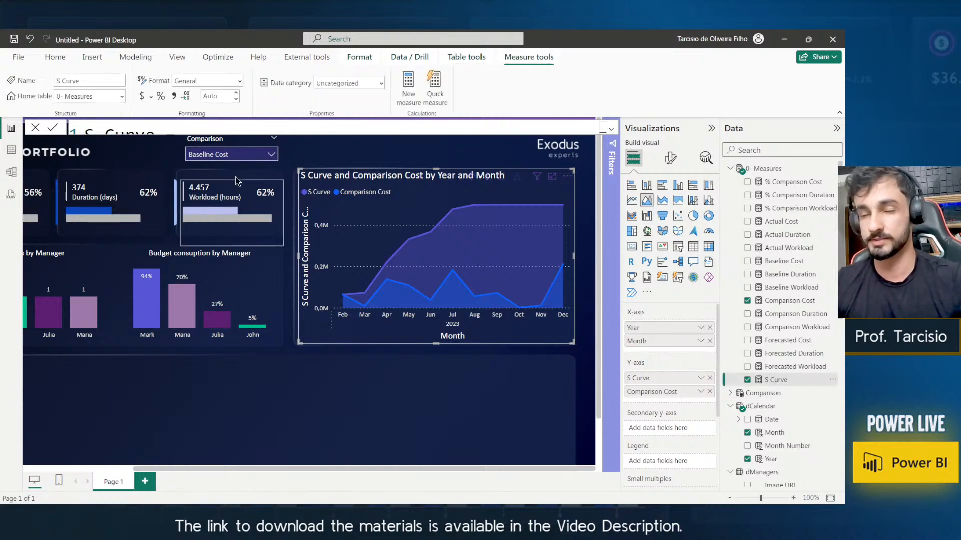
click(611, 129)
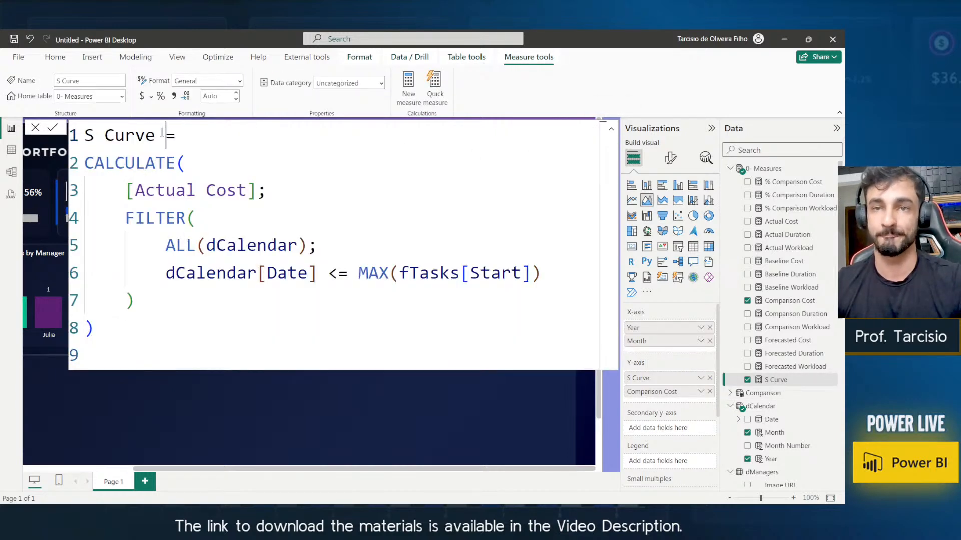
drag(156, 135, 73, 133)
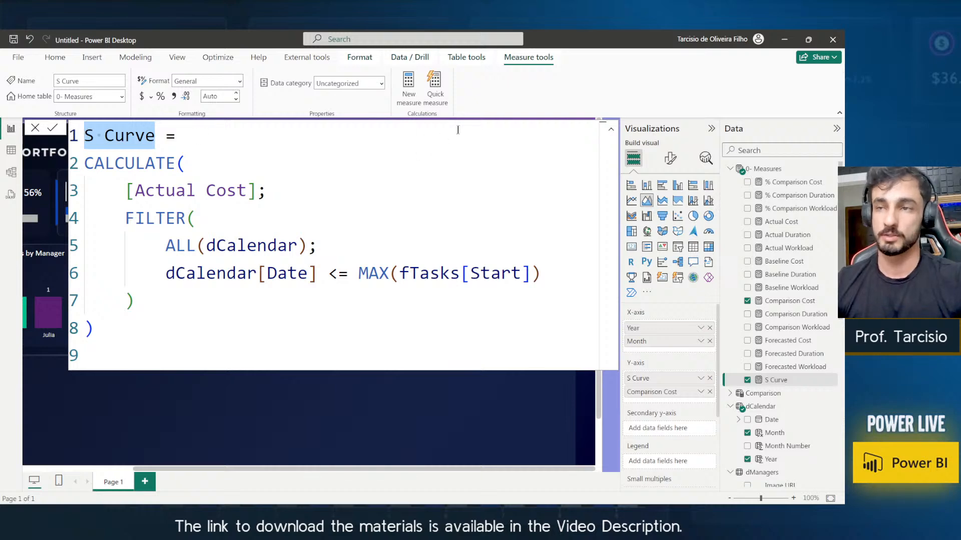
text(Actual Total Cost)
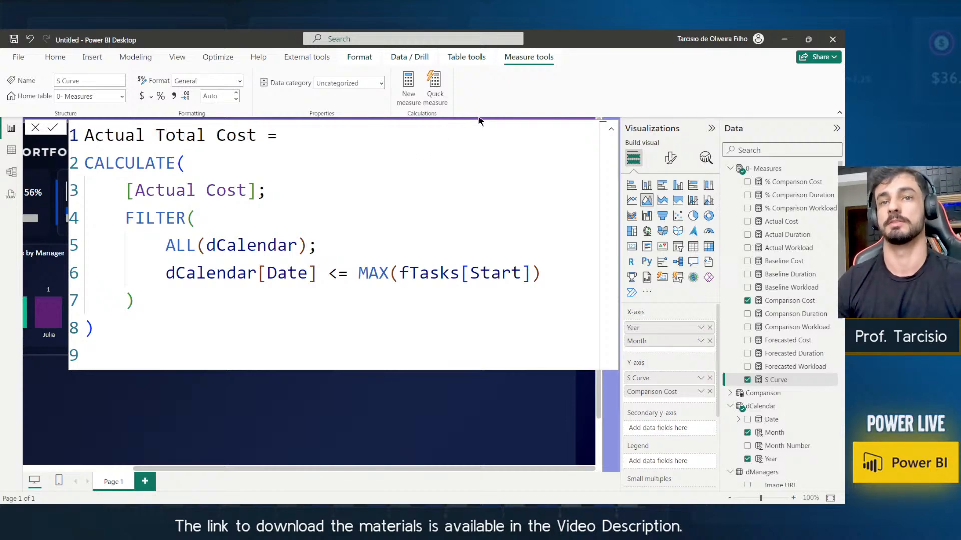
key(ctrl+a)
key(ctrl+c)
key(Return)
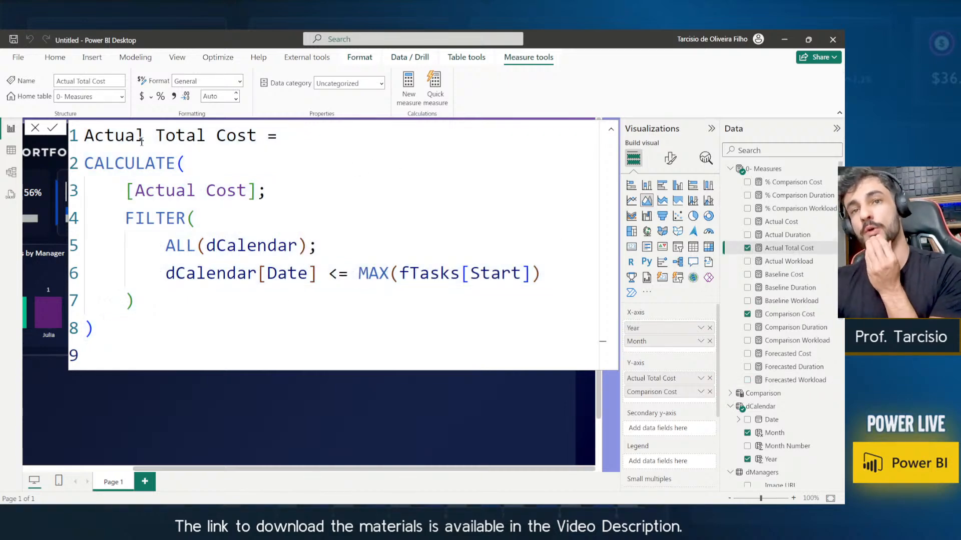
Add another new measure to the 0- Measures table and paste the copied Actual Total Cost formula over its default text.
right_click(775, 252)
click(698, 282)
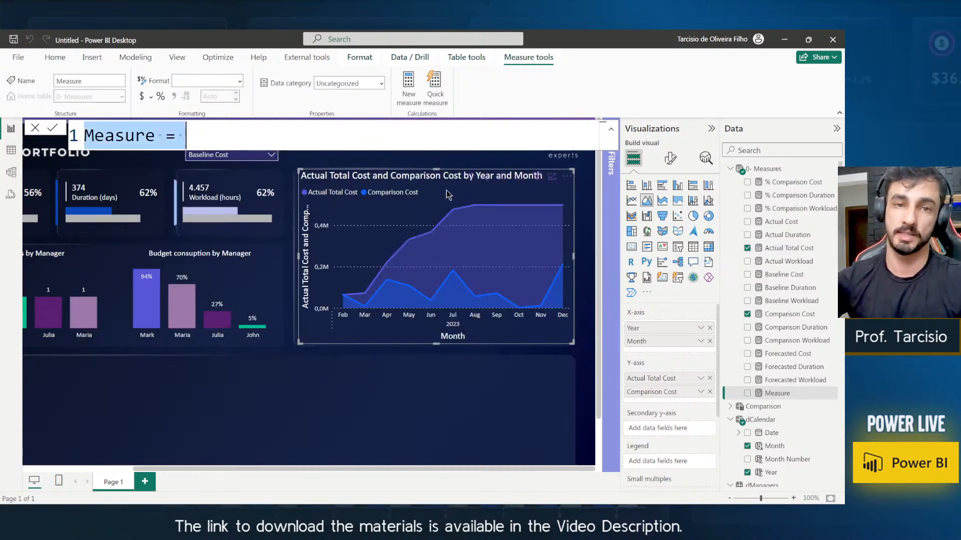
key(ctrl+a)
key(ctrl+v)
Replace both occurrences of "Actual" with "Comparison" so the formula defines Comparison Total Cost from [Comparison Cost].
double_click(109, 132)
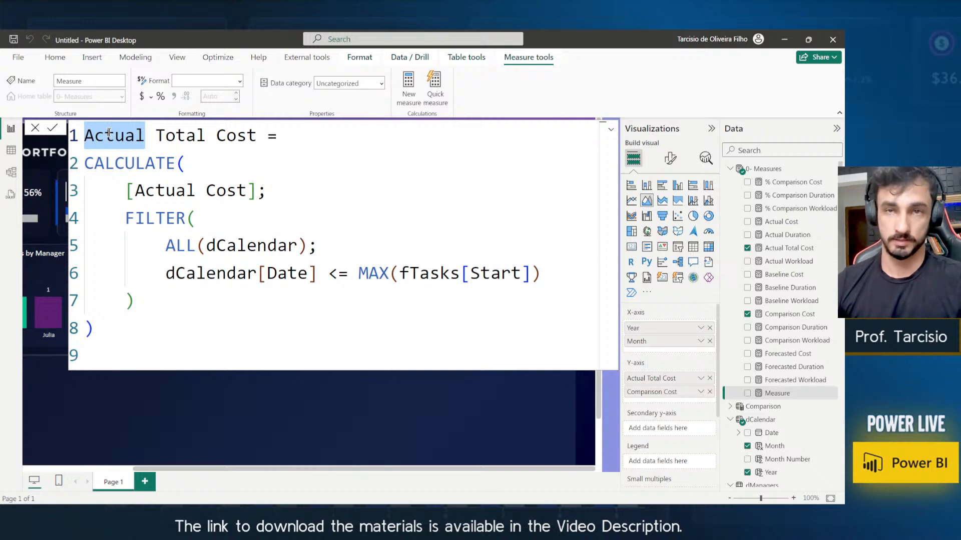
key(ctrl+d)
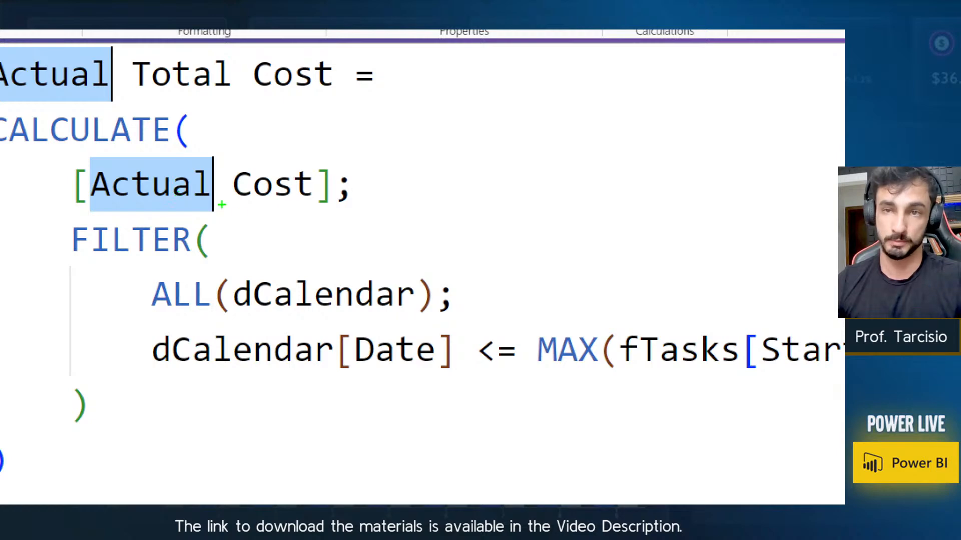
drag(240, 215, 70, 153)
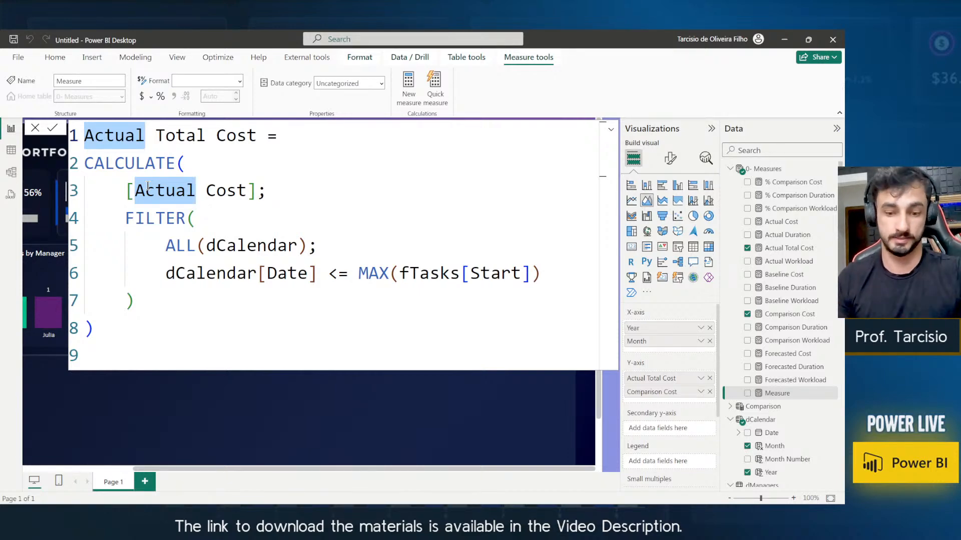
text(c)
key(BackSpace)
text(Comprasi)
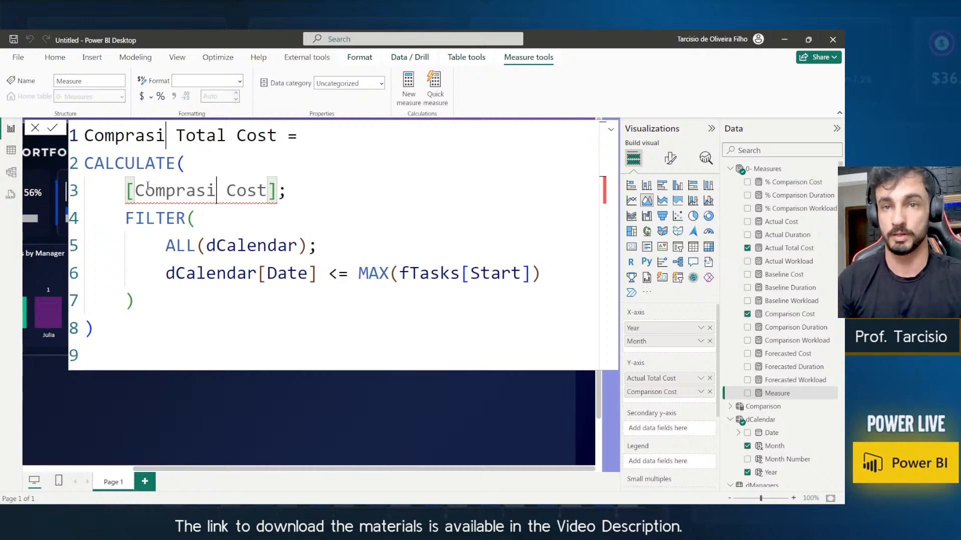
key(BackSpace)
key(BackSpace)
key(BackSpace)
text(arison)
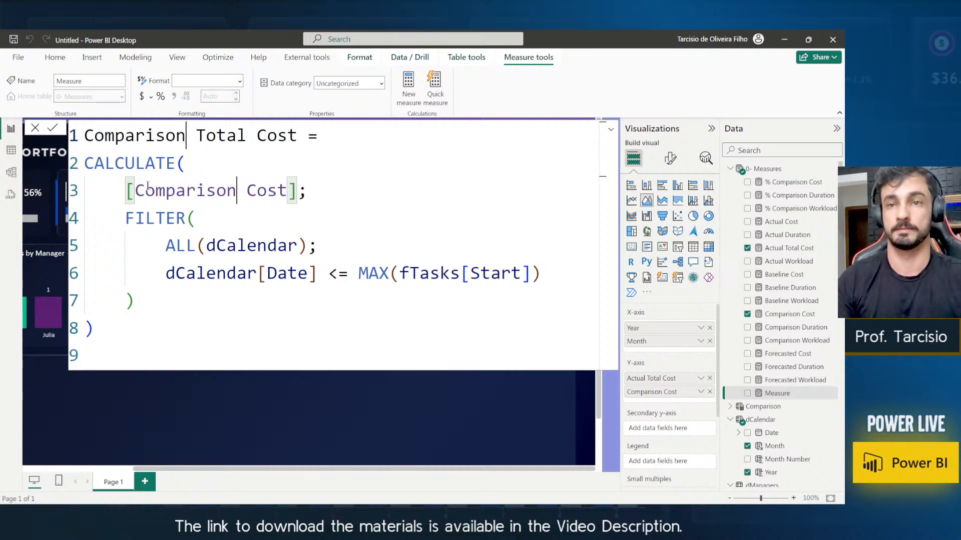
Examine the Comparison Total Cost formula, from the [Comparison Cost] expression to the dCalendar filter and MAX(fTasks[Start]) condition.
drag(136, 139, 255, 117)
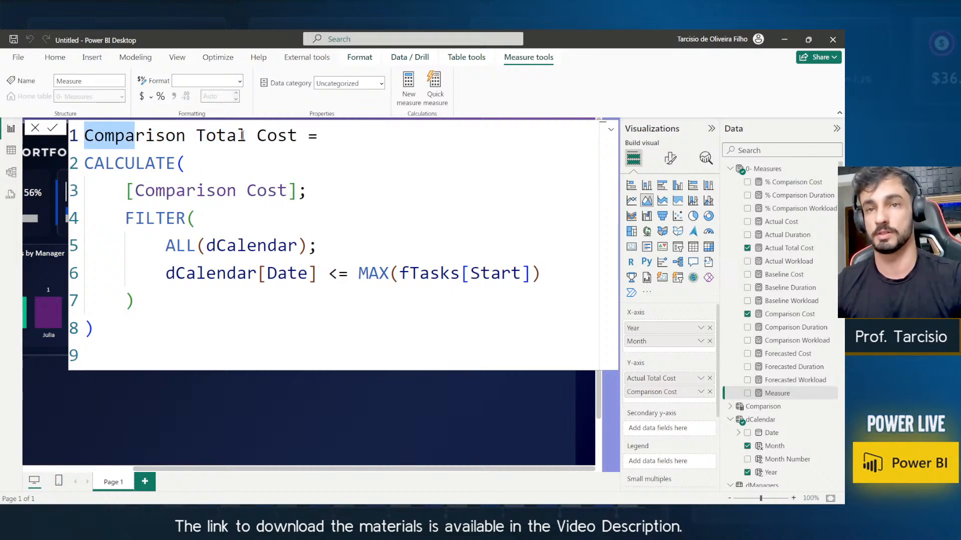
drag(168, 196, 283, 194)
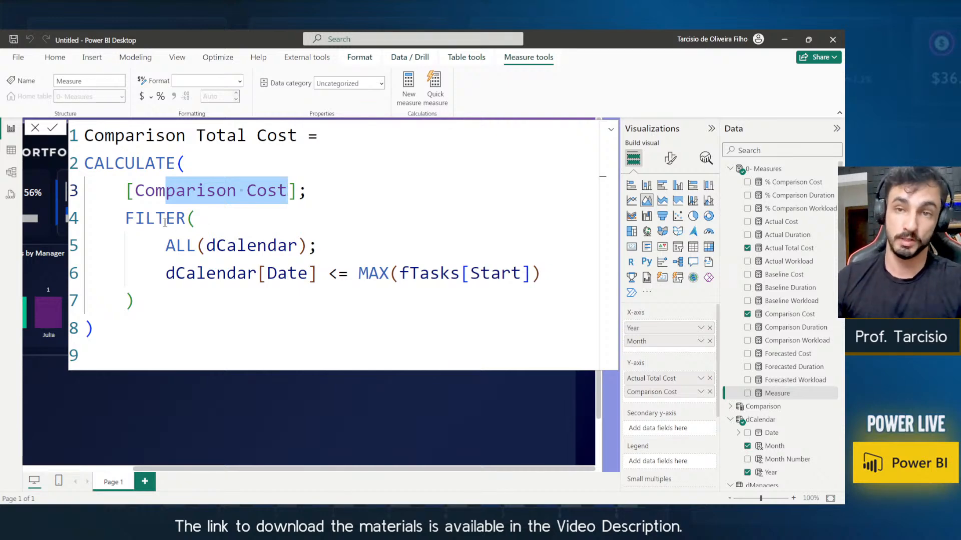
drag(176, 244, 276, 240)
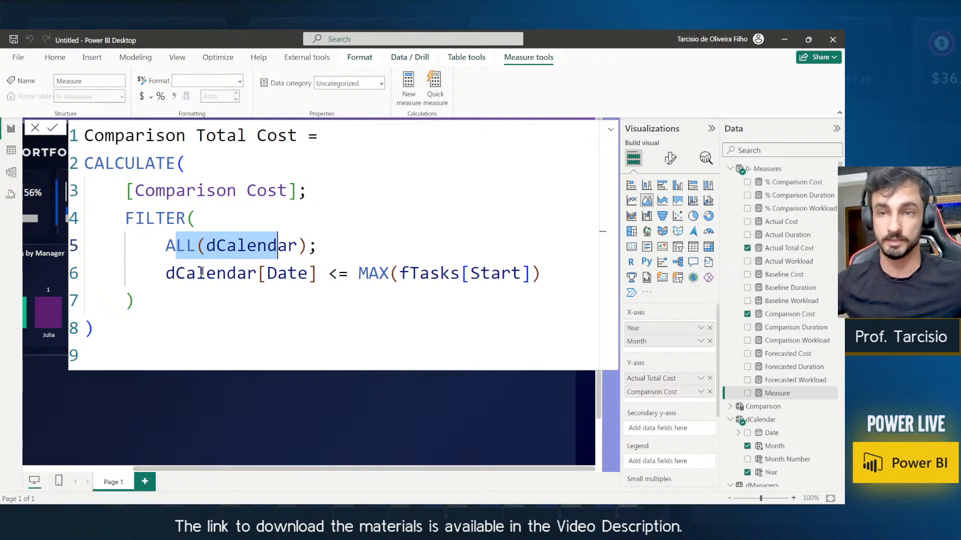
drag(206, 272, 369, 273)
click(366, 272)
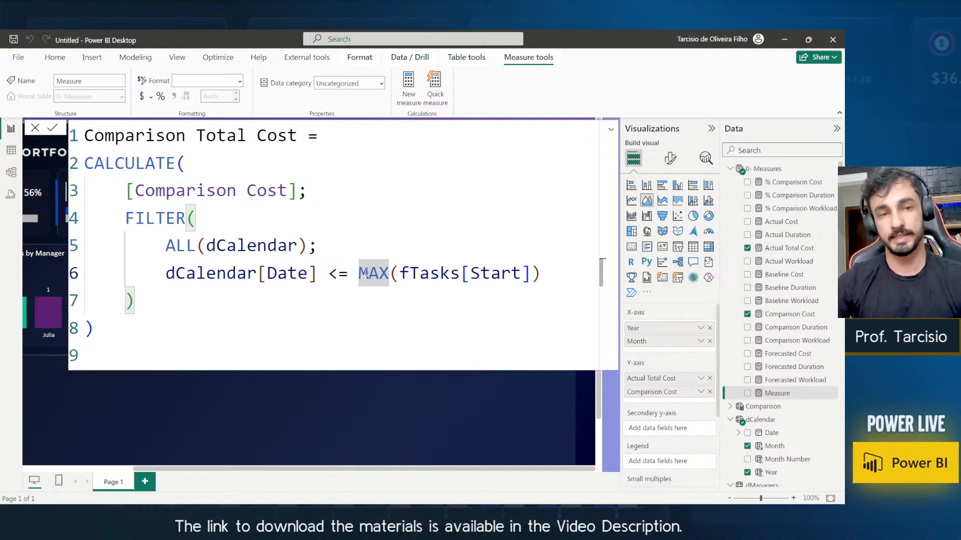
drag(358, 272, 557, 271)
click(445, 277)
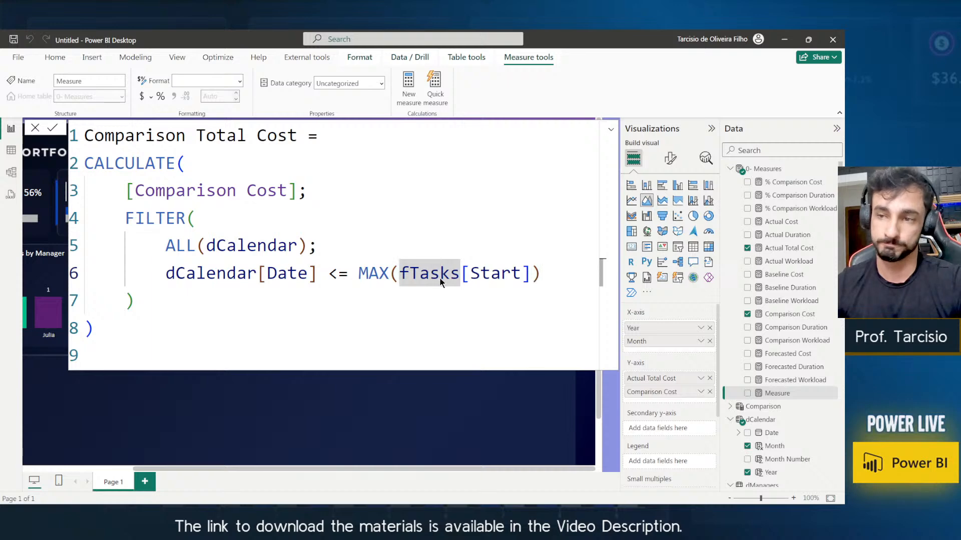
Commit the Comparison Total Cost measure and use it in place of Comparison Cost on the area chart's Y-axis.
key(Return)
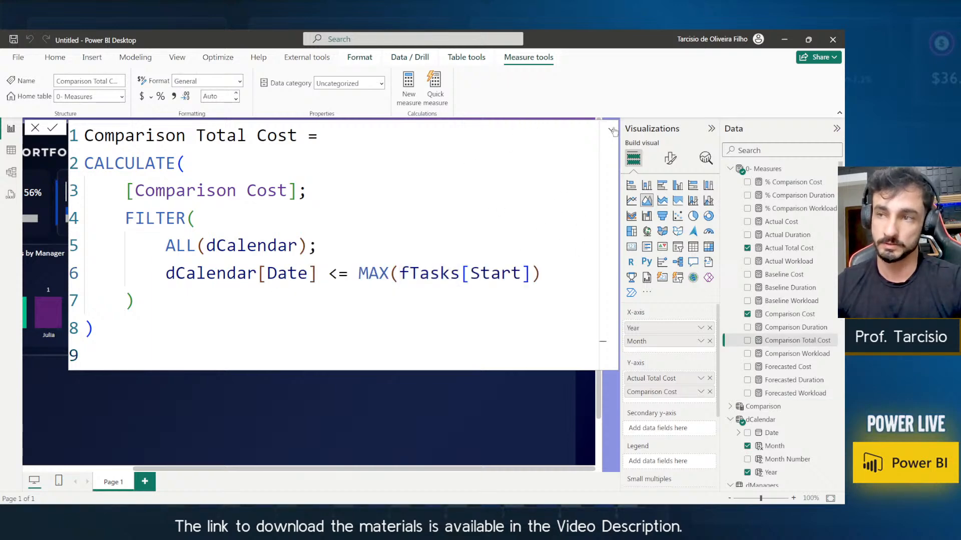
click(611, 130)
click(610, 130)
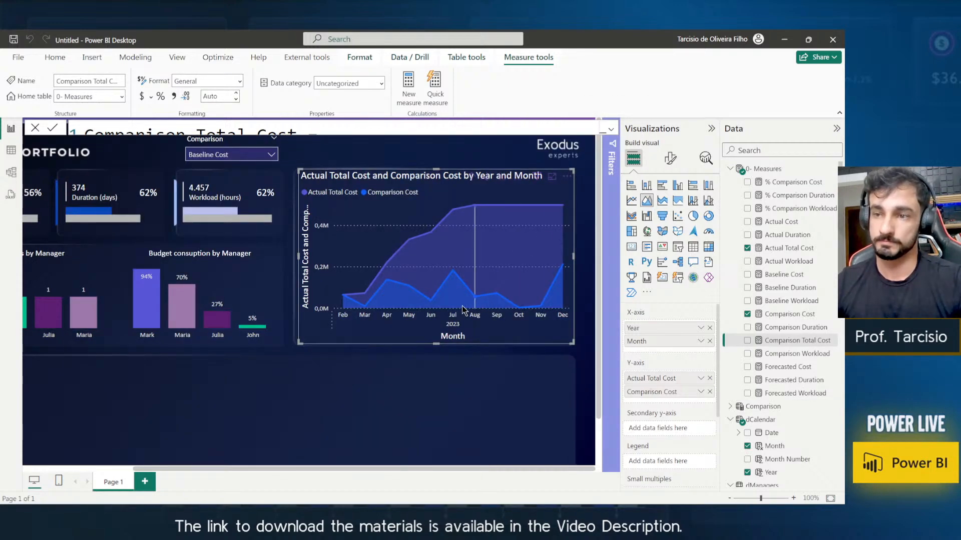
click(747, 341)
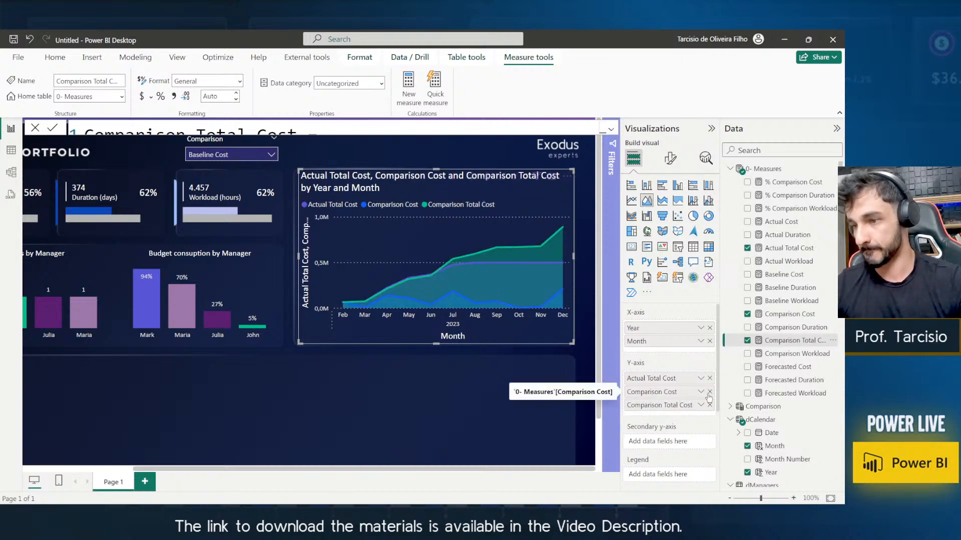
click(709, 392)
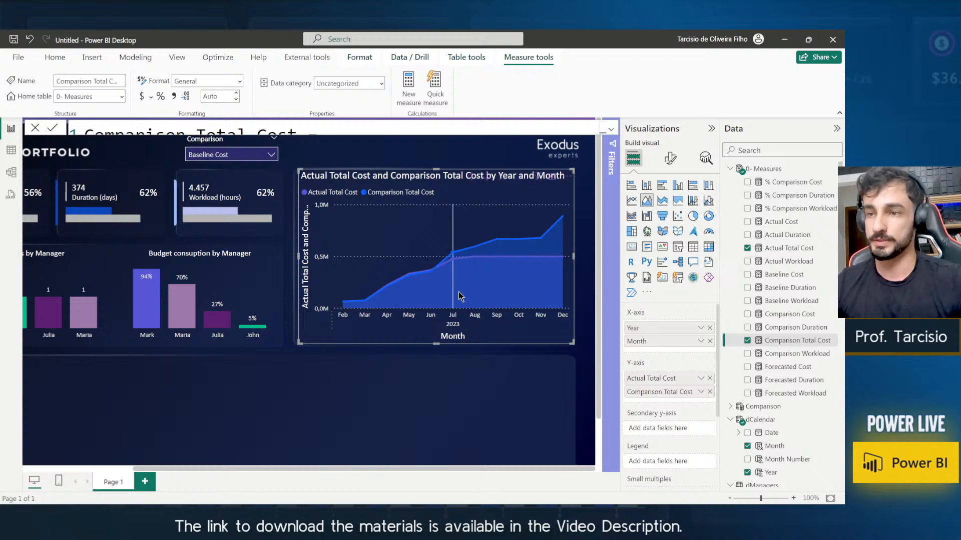
Set the Actual Total Cost line in the area chart to the bright blue theme color, matching the Actual Cost card's bar.
click(671, 158)
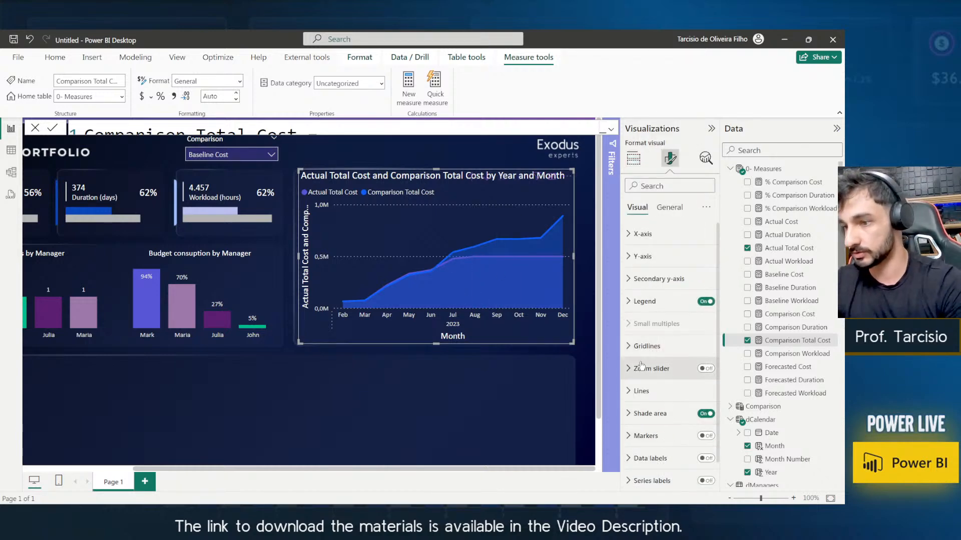
scroll(650, 350, down, 1)
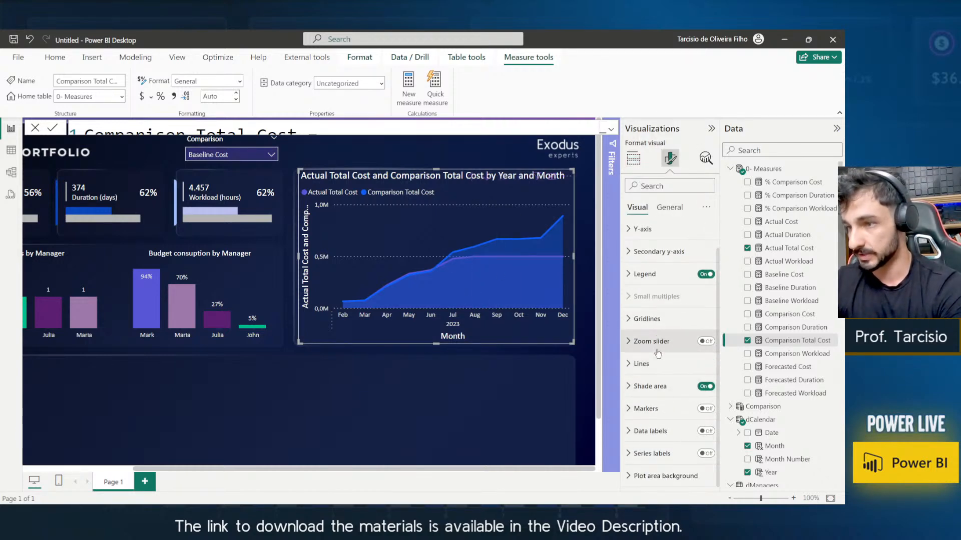
click(655, 362)
scroll(652, 325, down, 1)
click(651, 300)
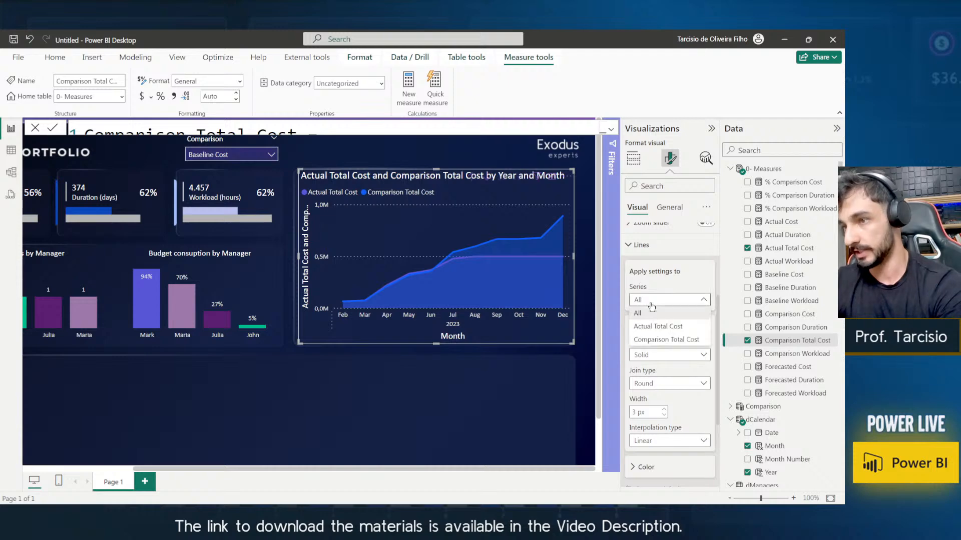
click(658, 327)
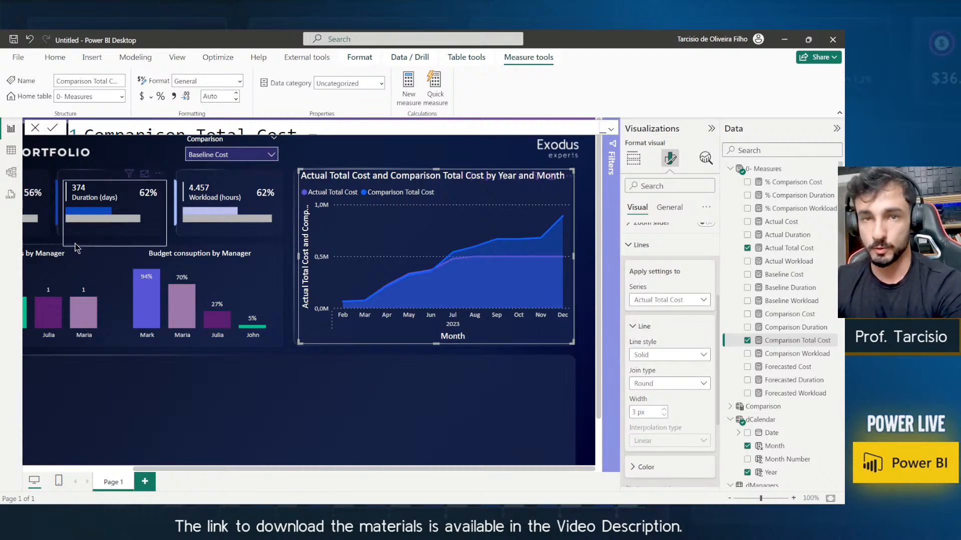
drag(434, 470, 324, 468)
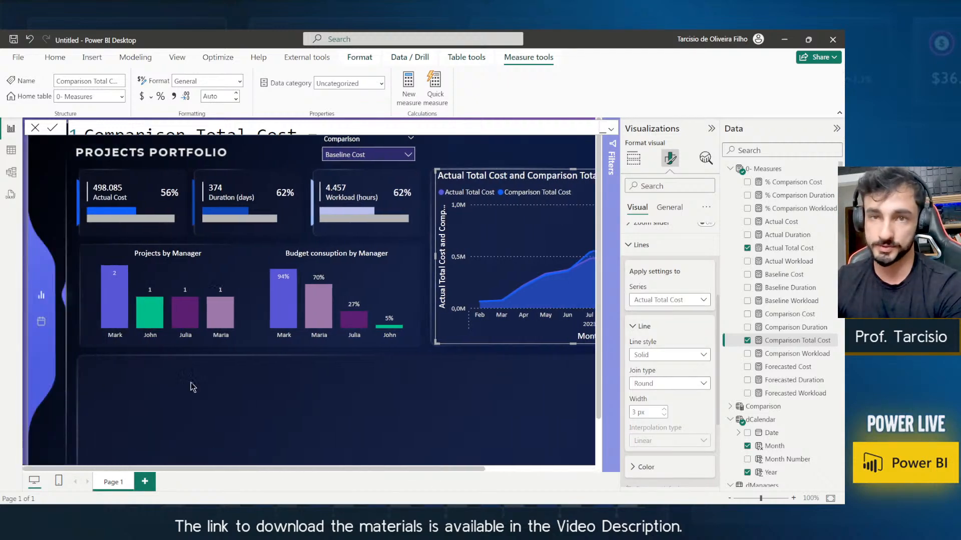
mouse_move(101, 221)
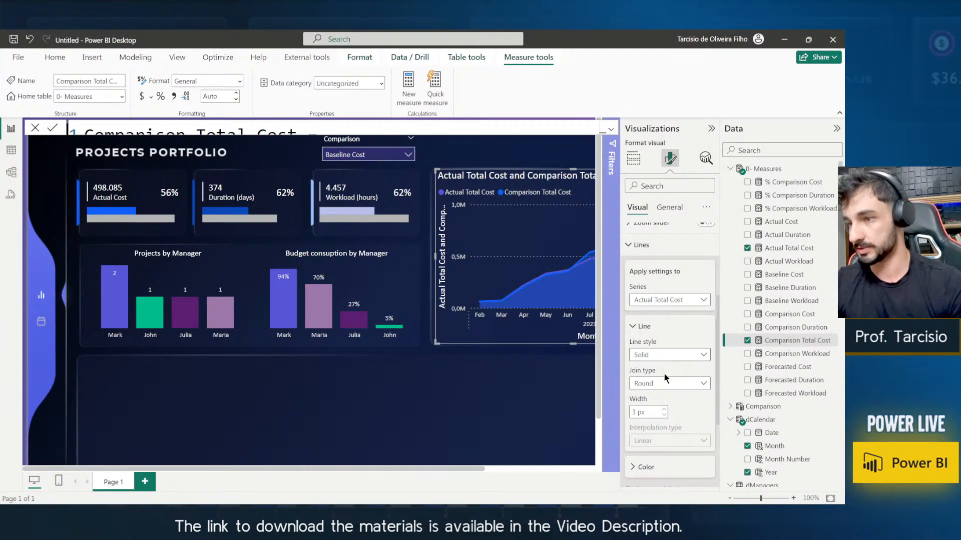
scroll(662, 412, down, 3)
click(655, 391)
click(652, 416)
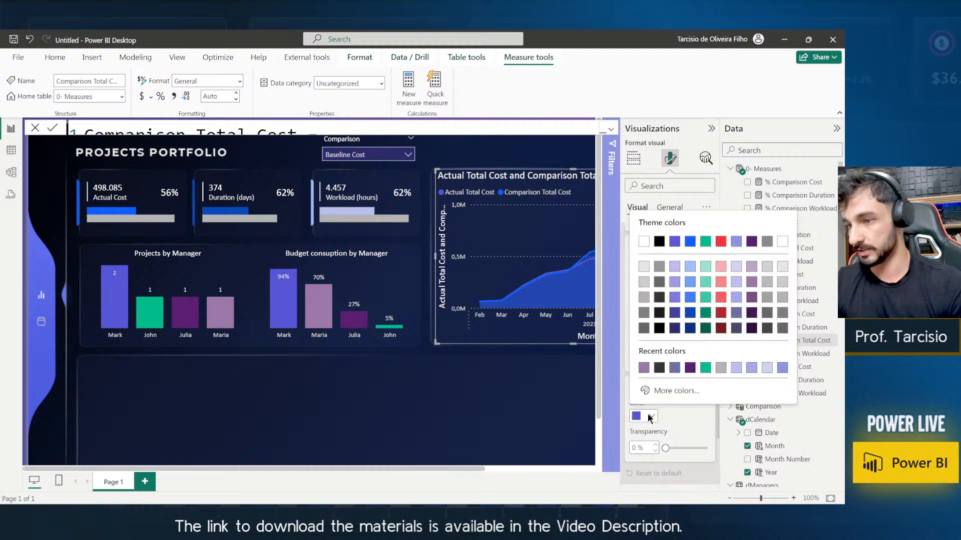
click(692, 243)
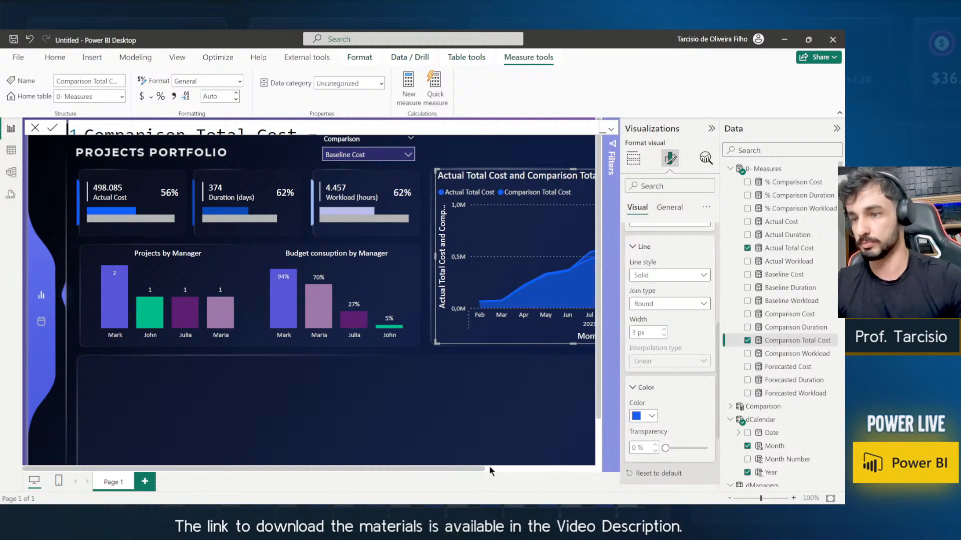
Set the Comparison Total Cost line in the area chart to gray and deselect the chart.
drag(335, 470, 461, 470)
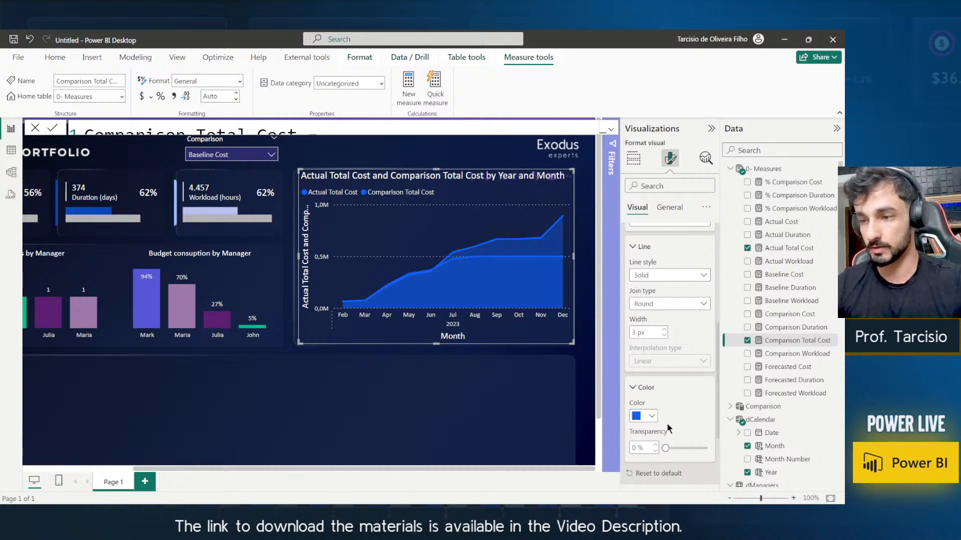
scroll(666, 282, up, 3)
click(663, 299)
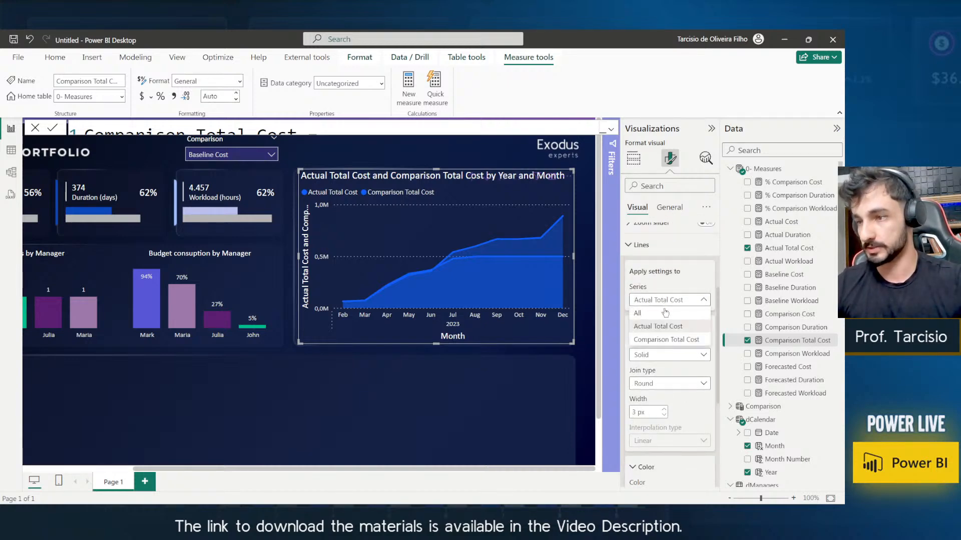
click(666, 339)
scroll(673, 403, down, 2)
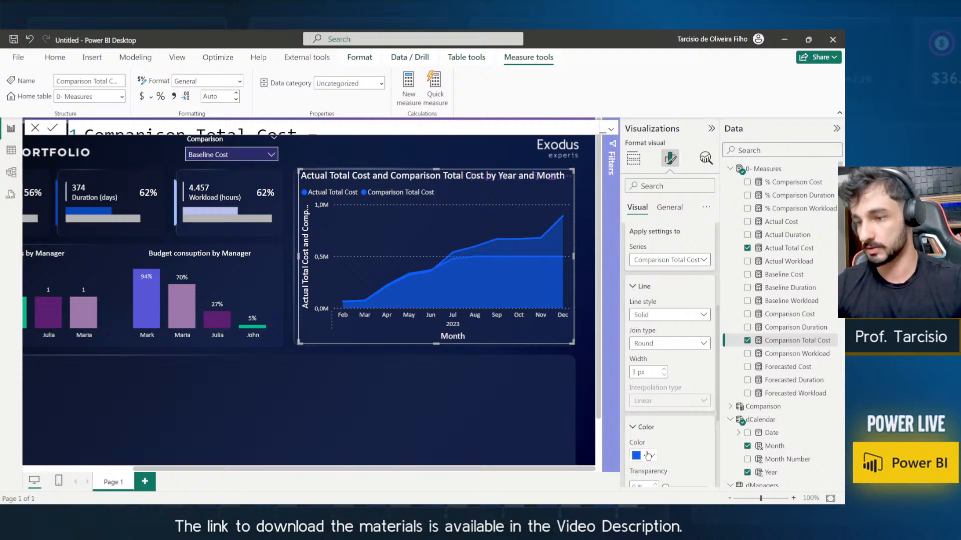
click(644, 455)
click(644, 339)
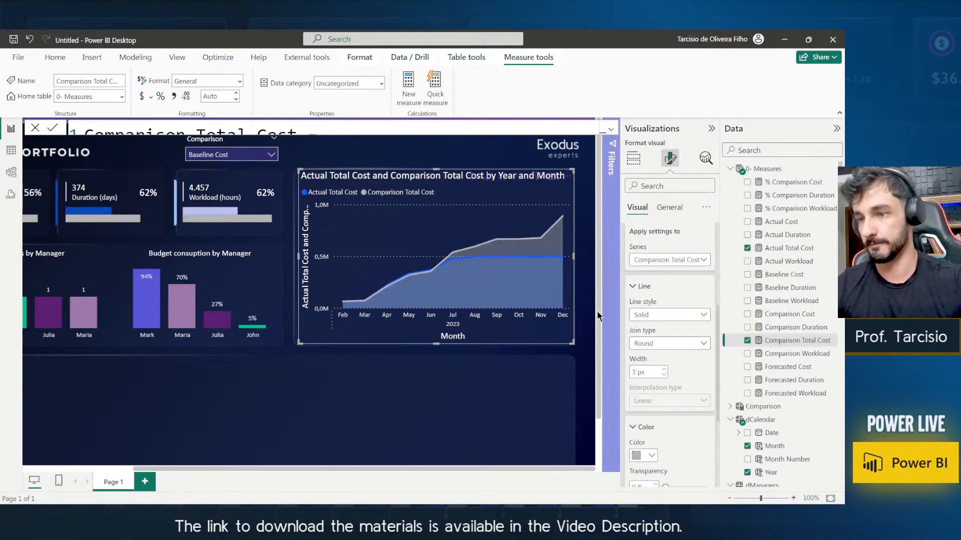
click(585, 262)
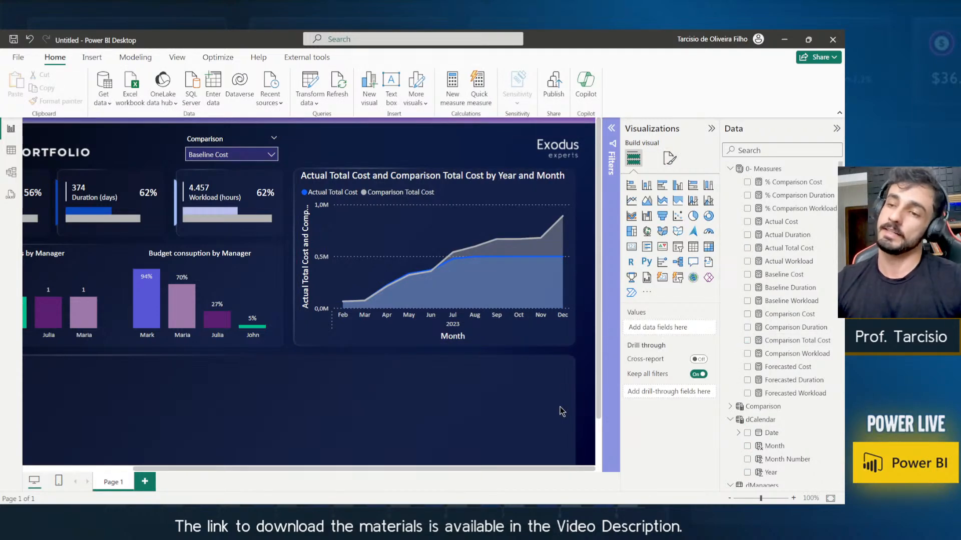
Change the area chart's title text to "S Curve".
click(443, 182)
click(670, 158)
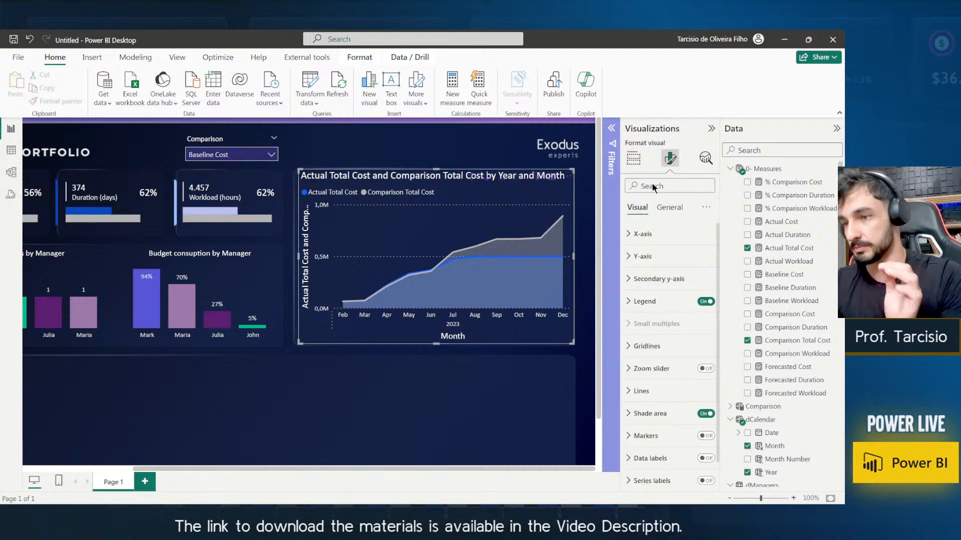
click(669, 207)
click(655, 256)
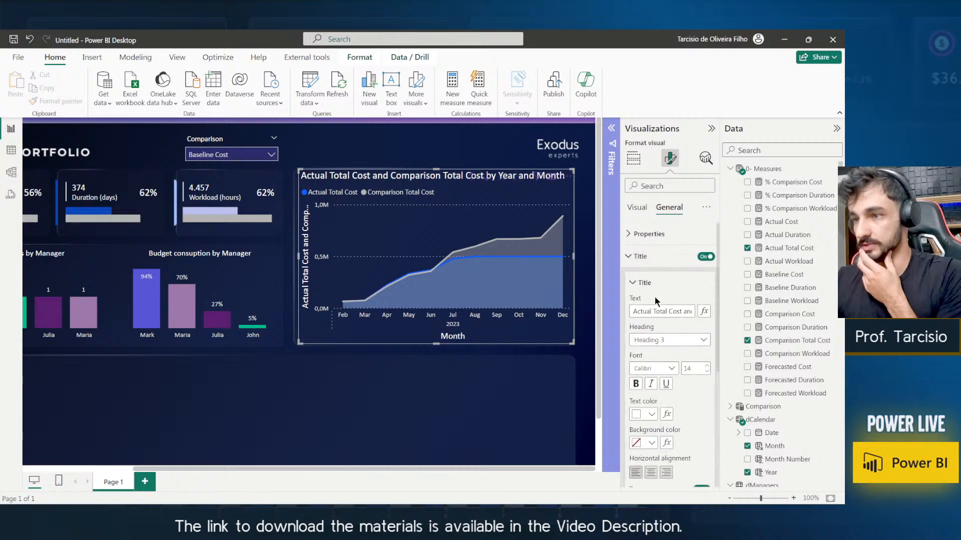
triple_click(664, 312)
text(S C)
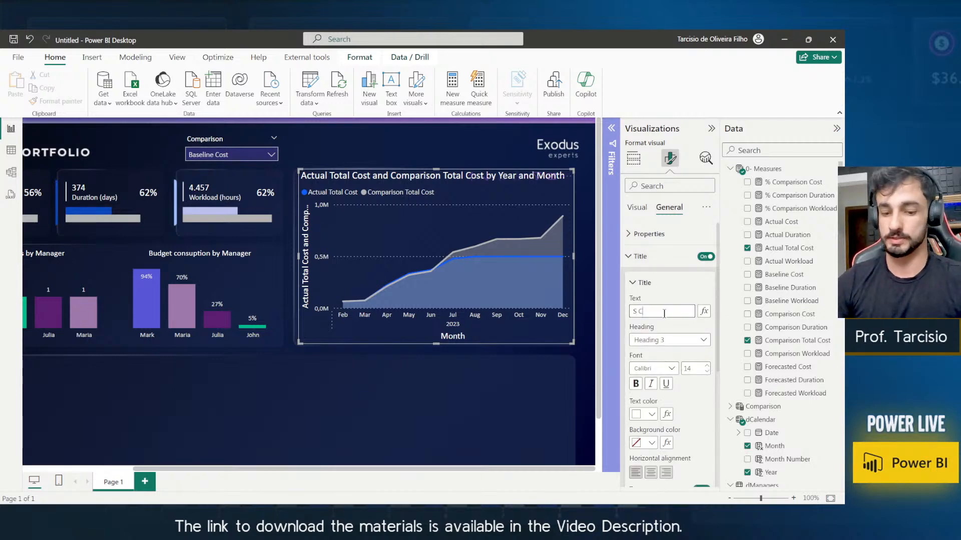
text(urve)
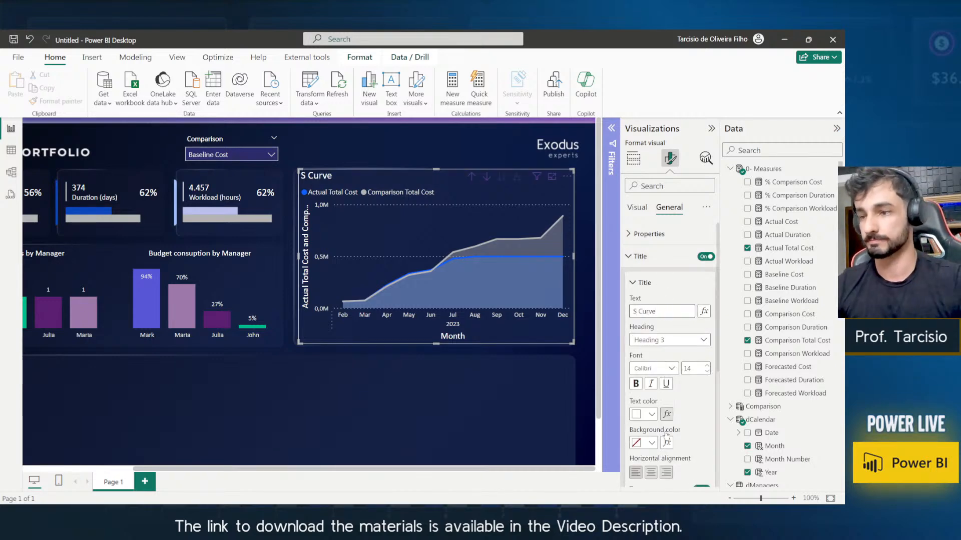
Center the S Curve title and set its font size to 11, checking it against the Budget consuption by Manager chart's title settings.
click(651, 472)
click(707, 372)
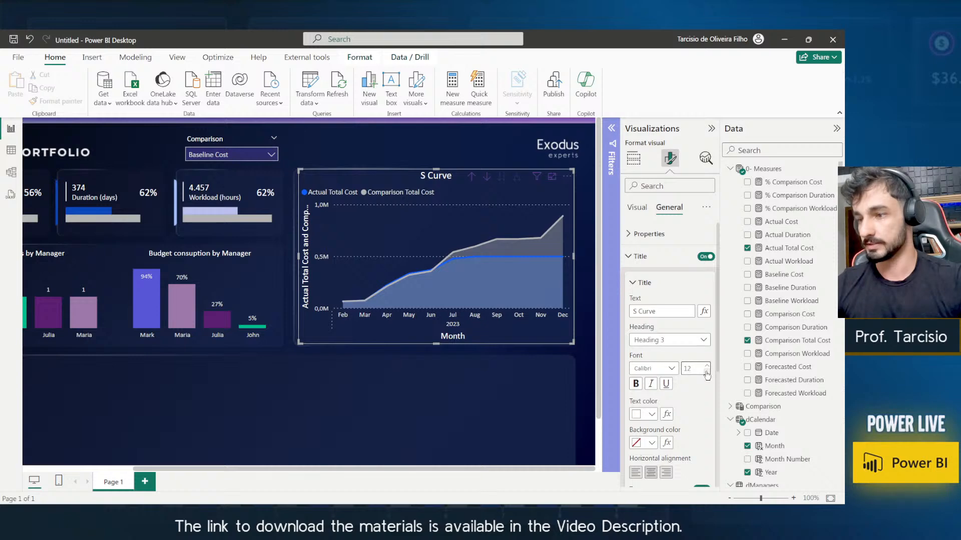
click(707, 372)
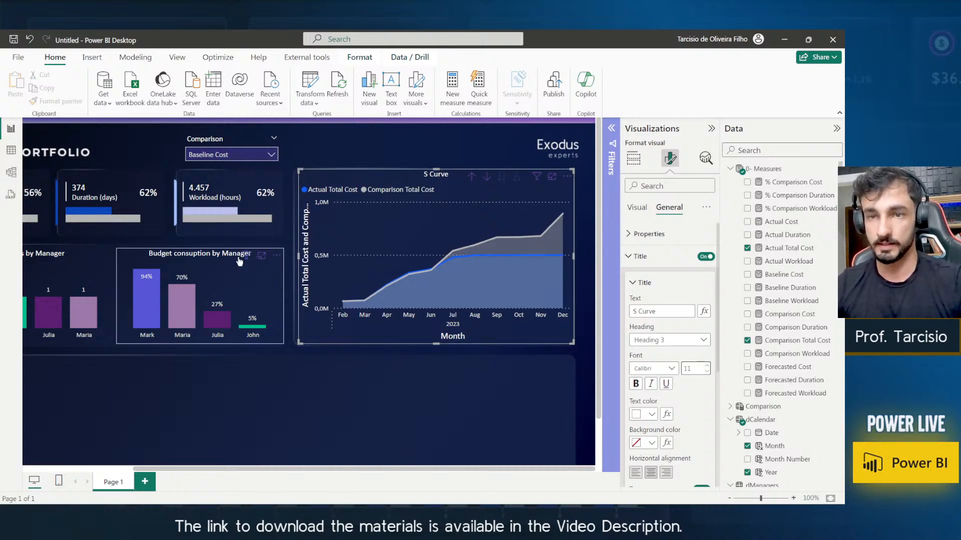
click(228, 263)
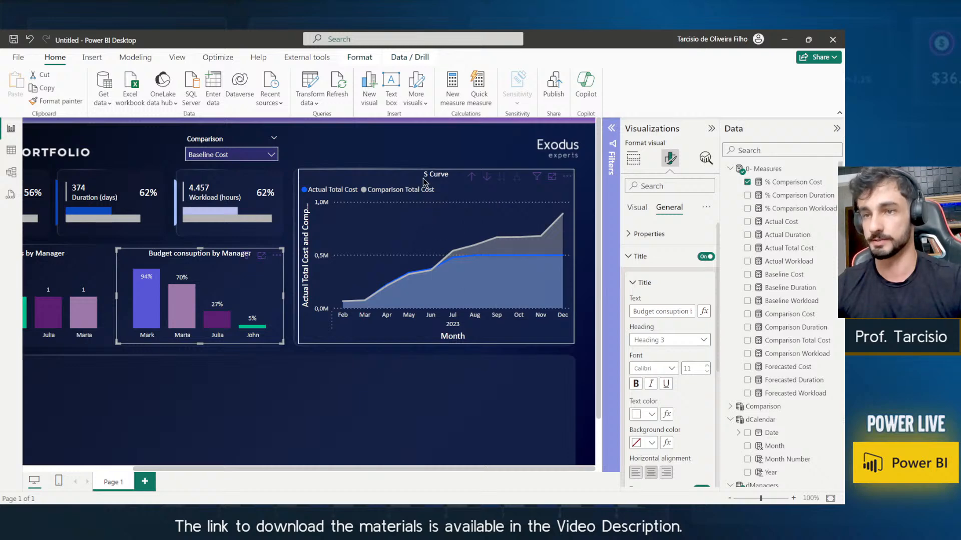
click(440, 199)
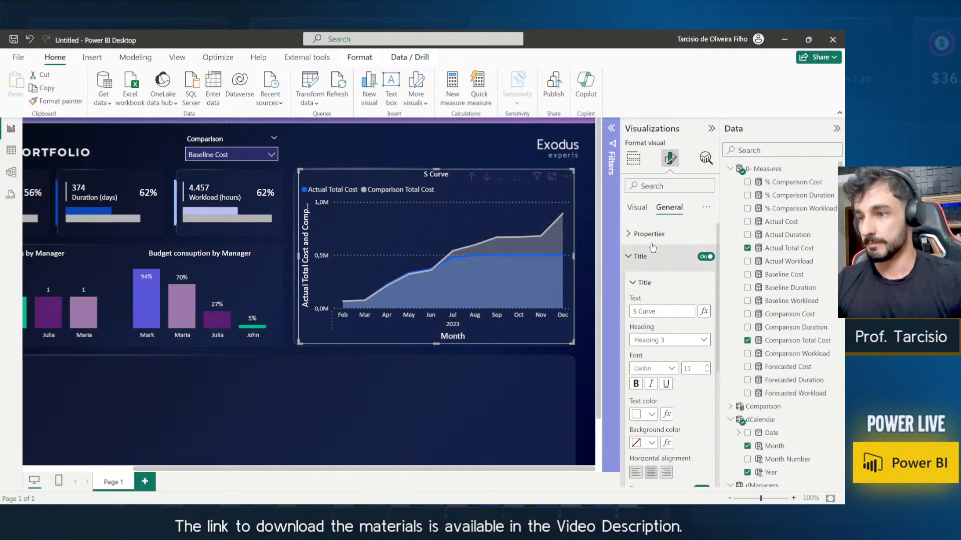
Rename the S Curve chart's Actual Total Cost series to "Total Cost" for this visual.
click(638, 208)
click(633, 158)
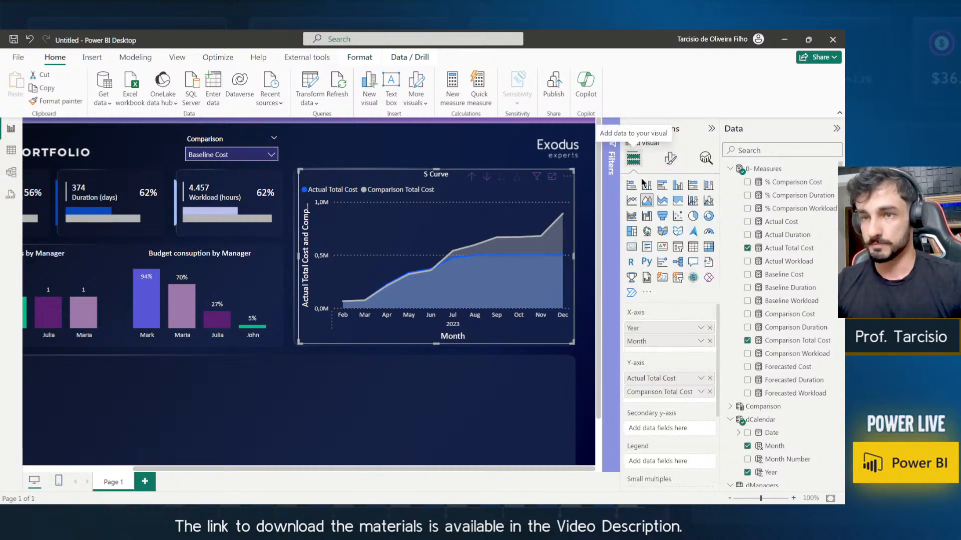
double_click(650, 379)
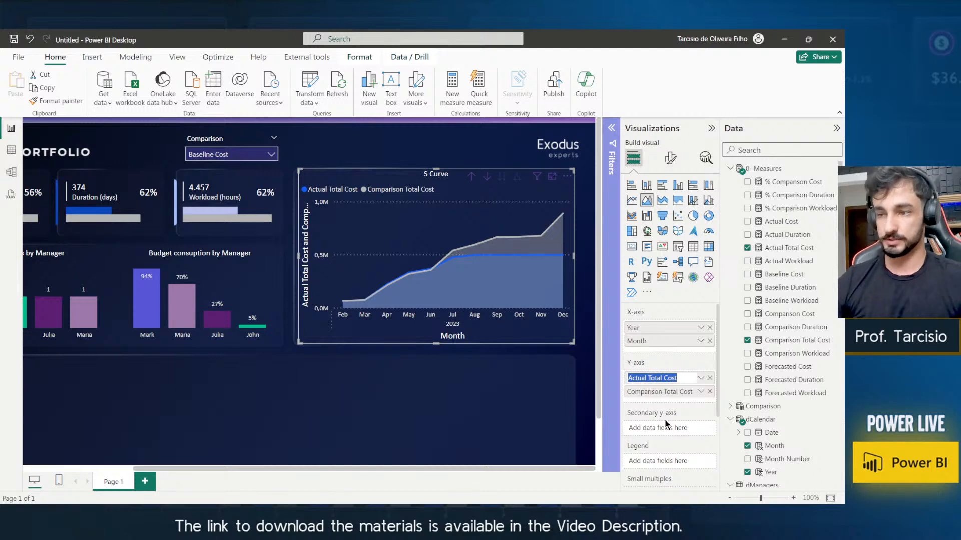
text(Total C)
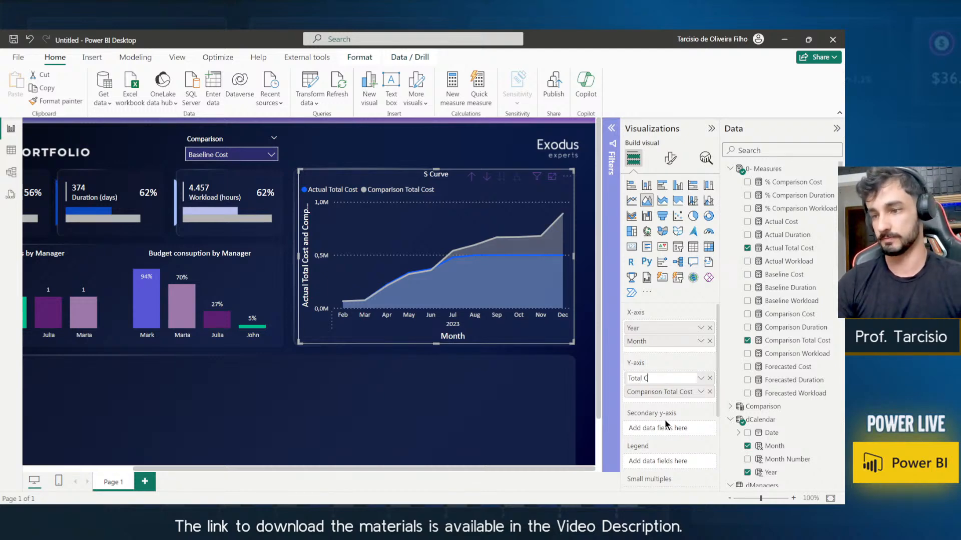
text(ost)
key(Return)
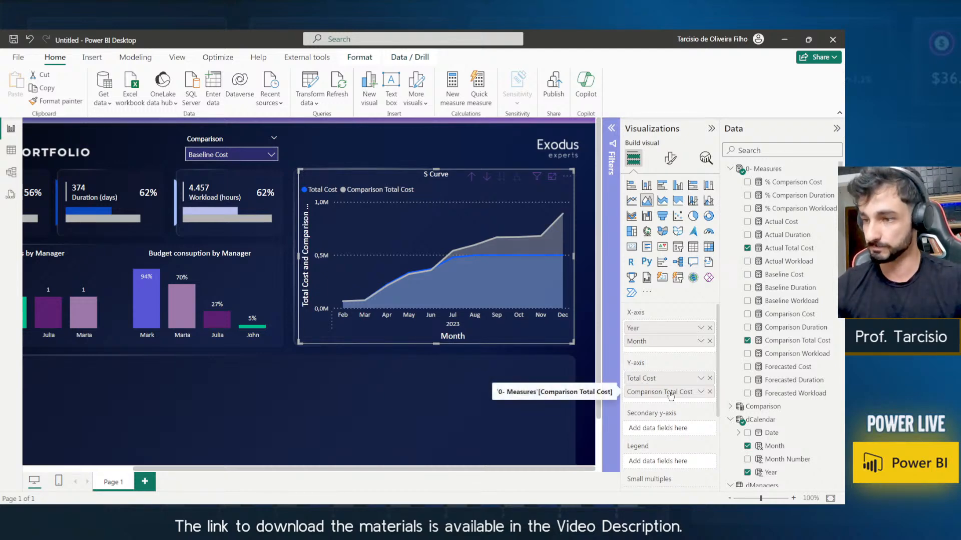
double_click(670, 395)
click(668, 394)
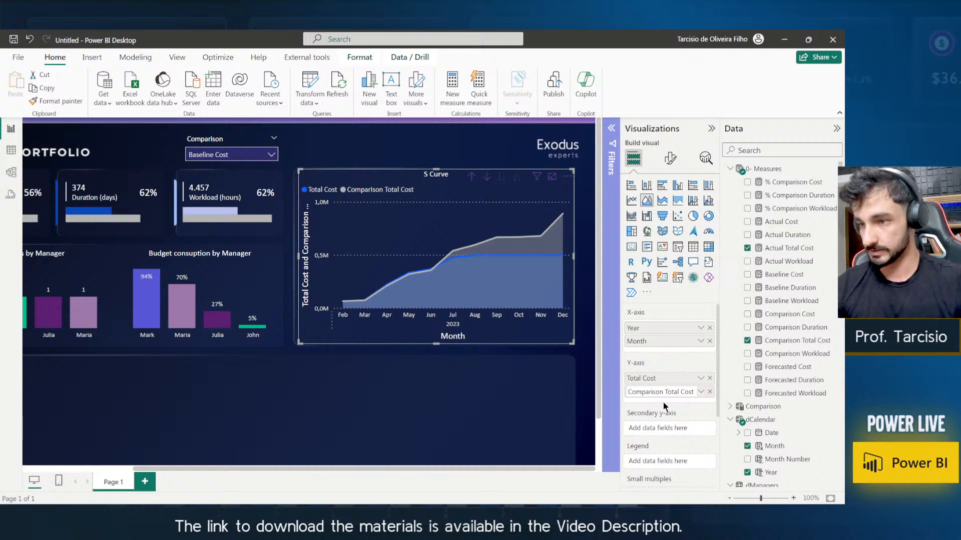
key(Return)
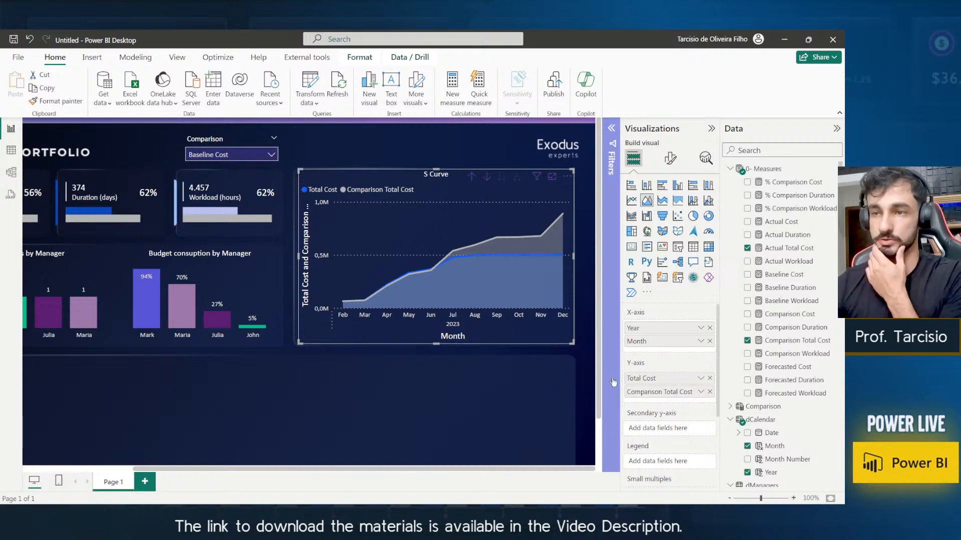
Turn off the X-axis title of the S Curve chart.
click(670, 159)
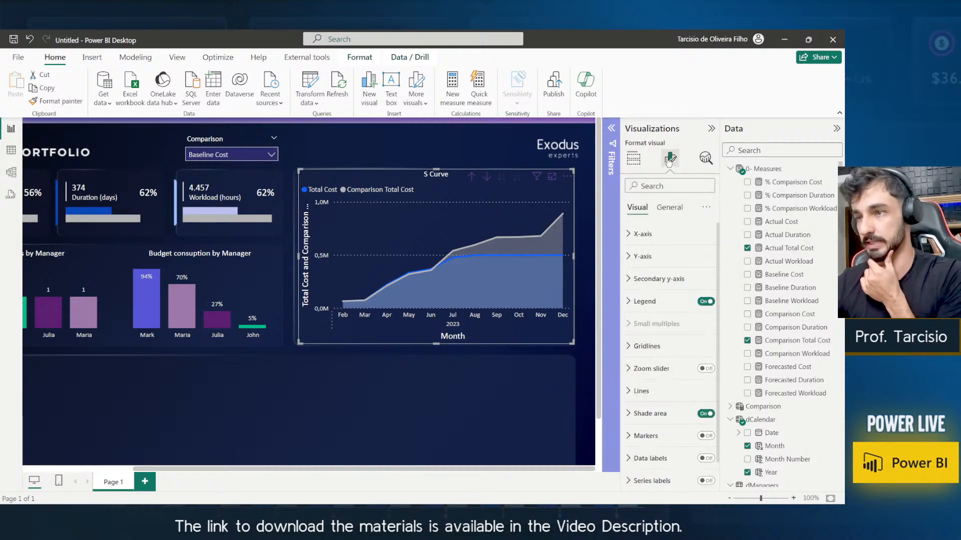
click(634, 159)
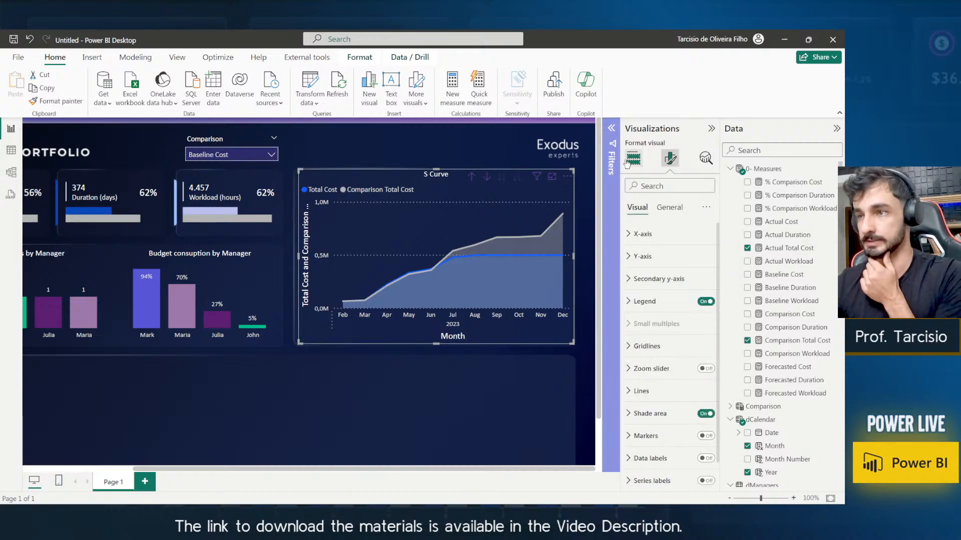
click(666, 159)
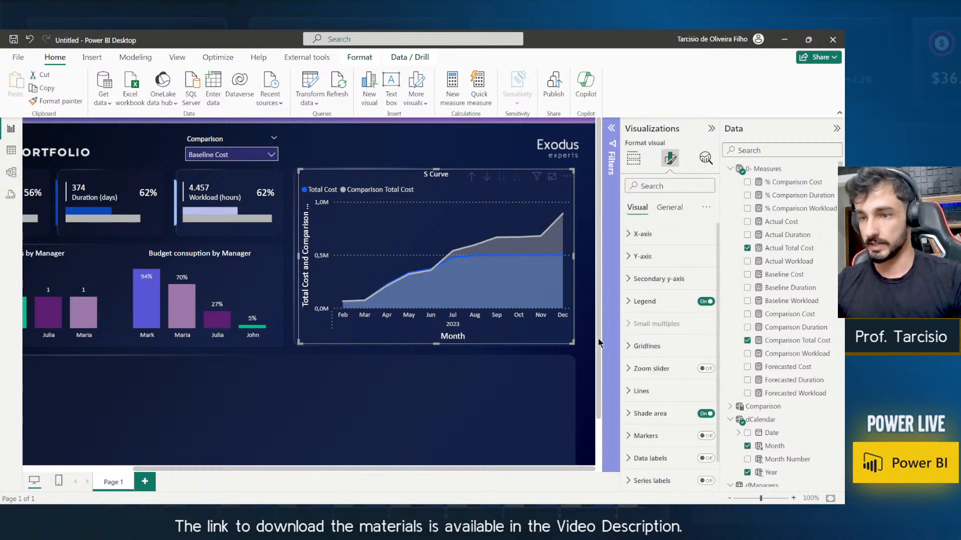
click(656, 239)
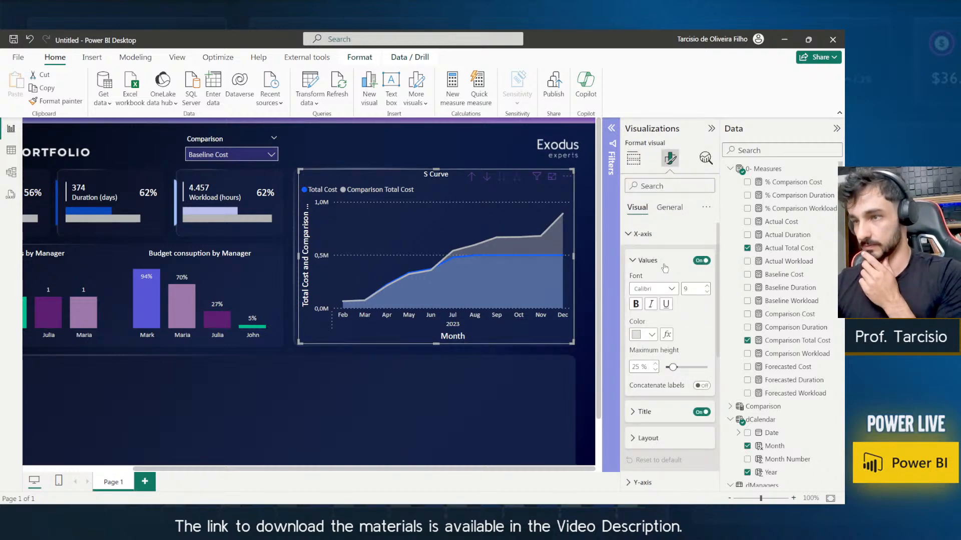
click(701, 412)
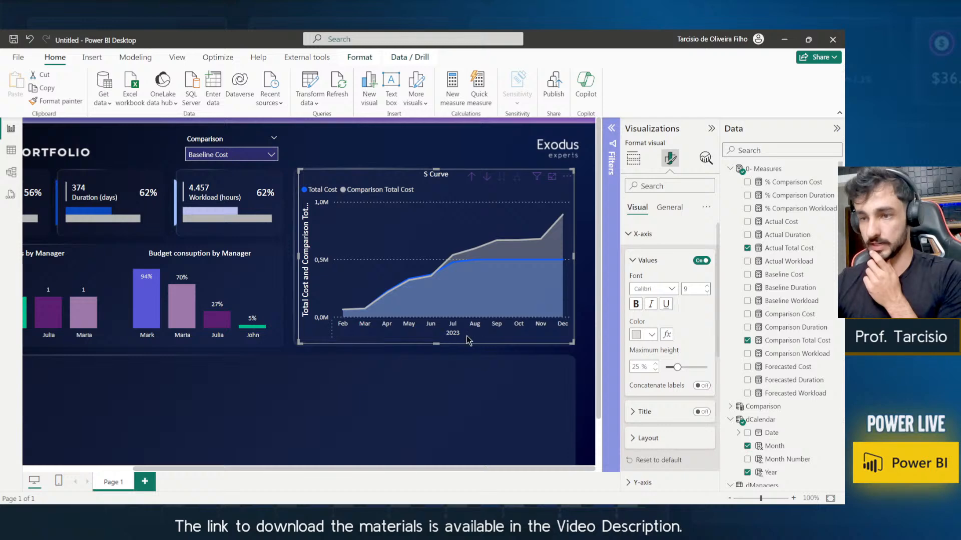
click(701, 411)
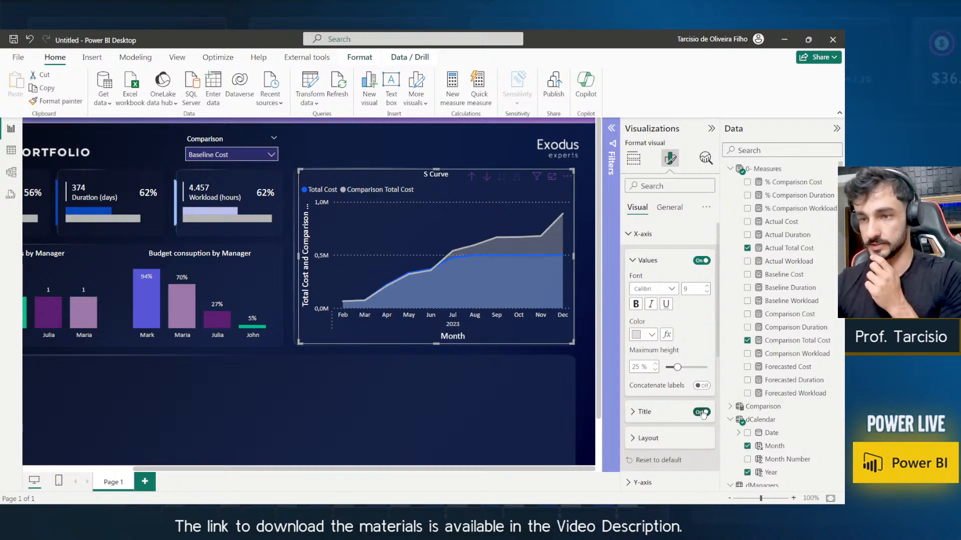
click(702, 412)
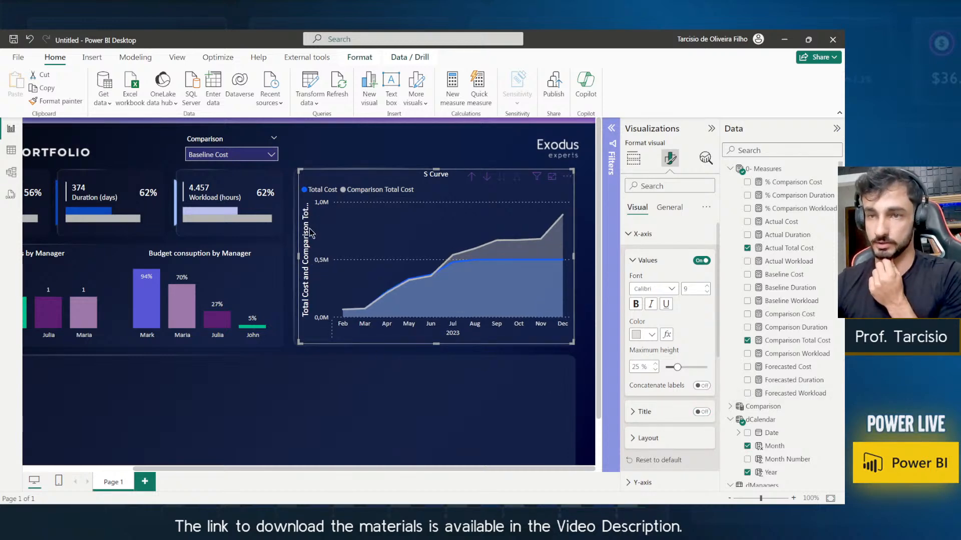
Turn off the Y-axis title of the S Curve chart and keep the axis values displayed.
click(651, 235)
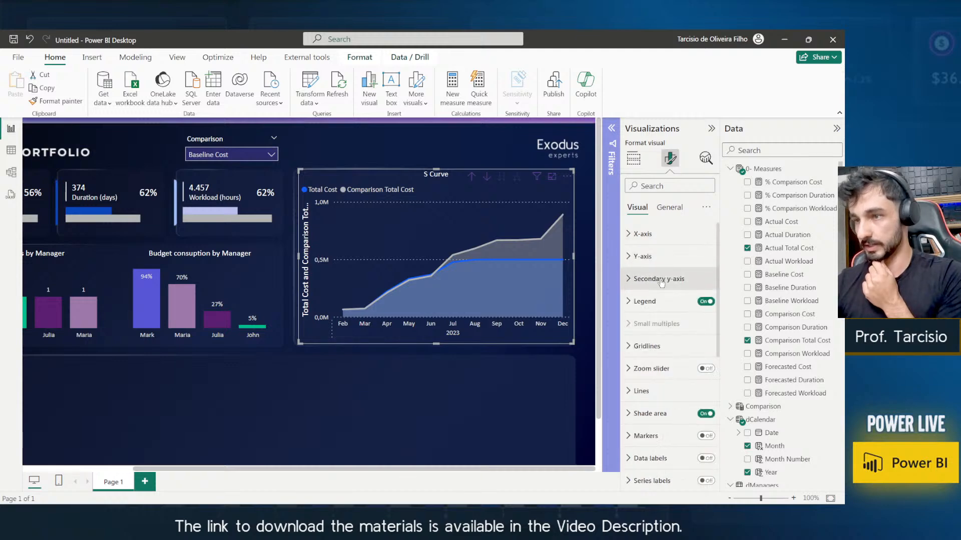
click(651, 256)
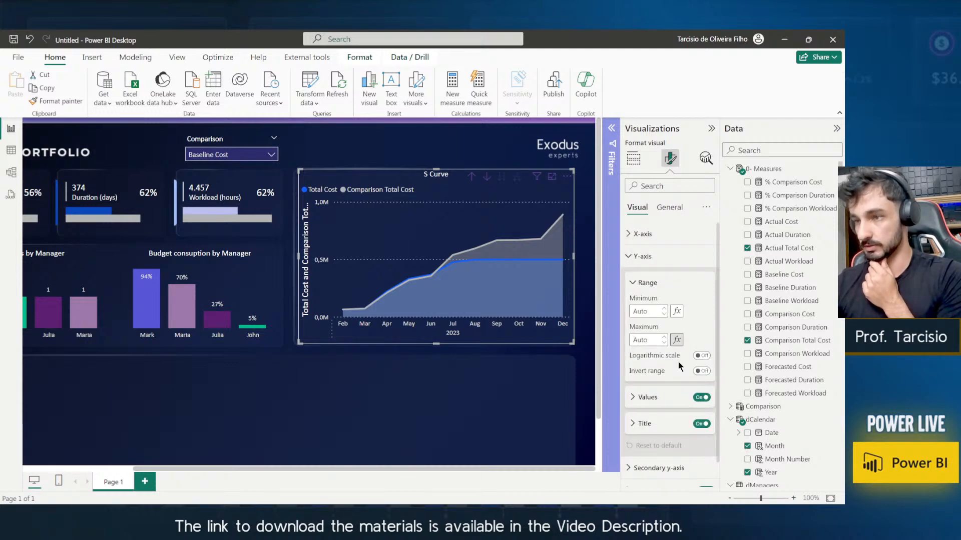
click(701, 424)
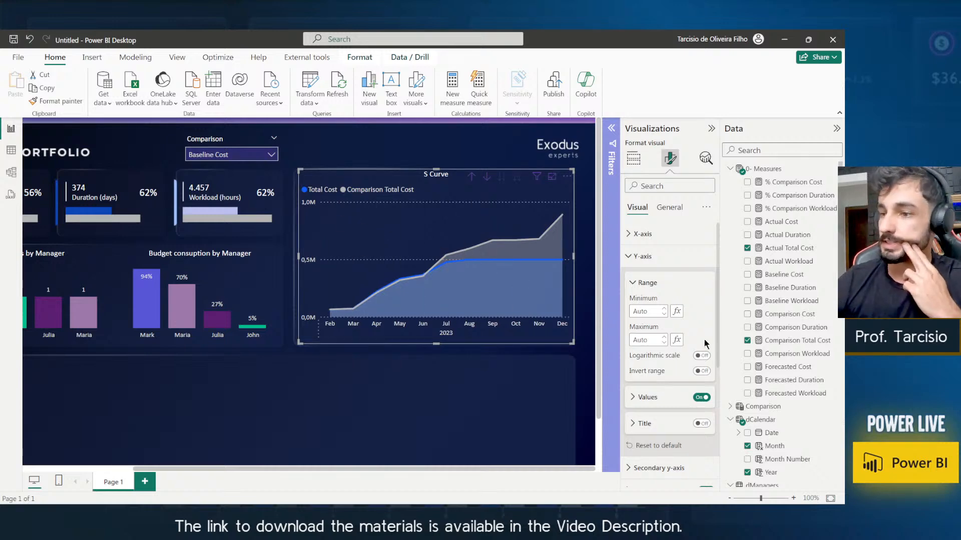
click(701, 397)
click(701, 398)
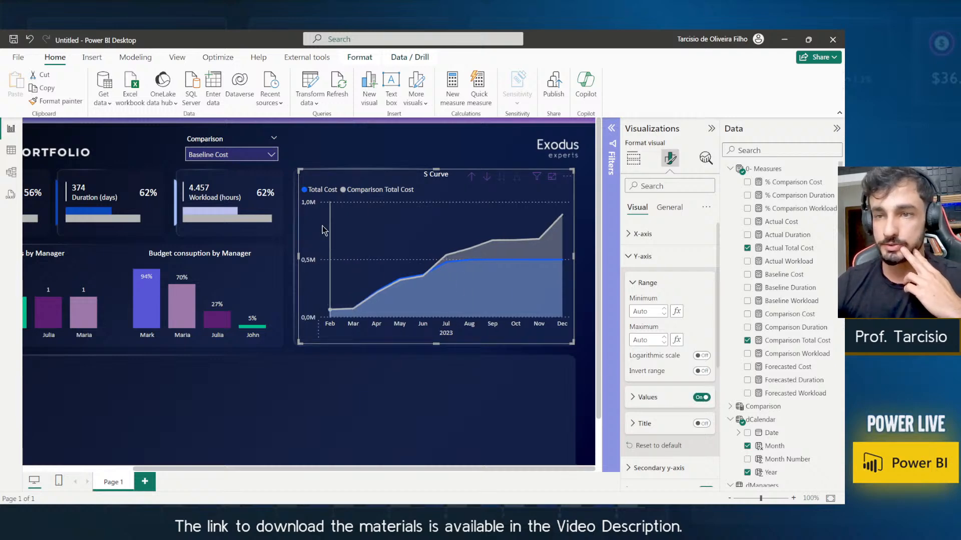
Set the display units of the S Curve chart's Y-axis values to None.
click(665, 405)
scroll(658, 380, down, 3)
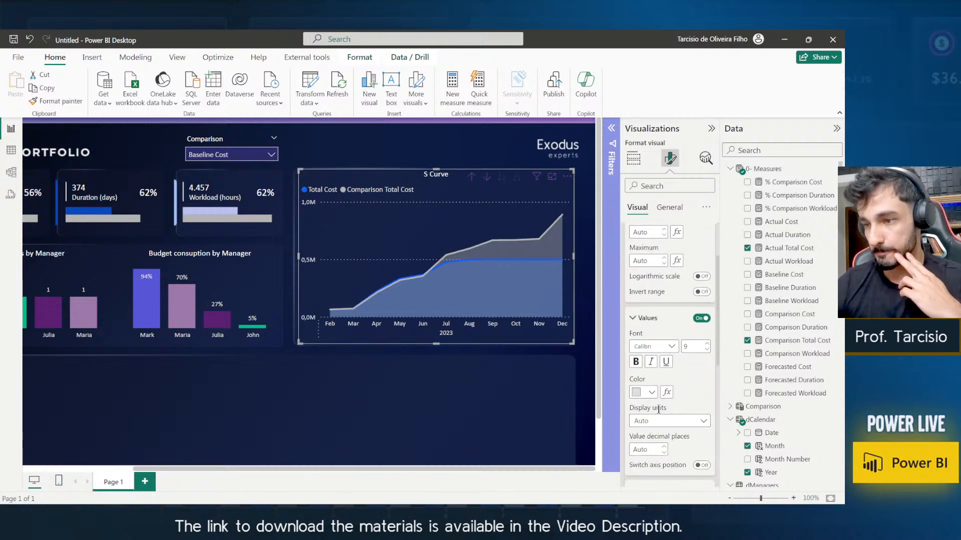
click(662, 341)
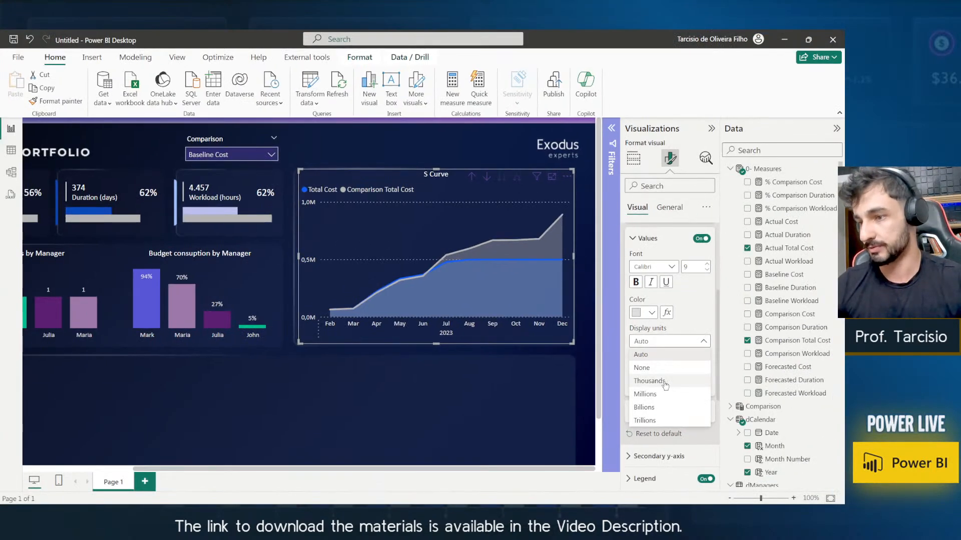
click(659, 368)
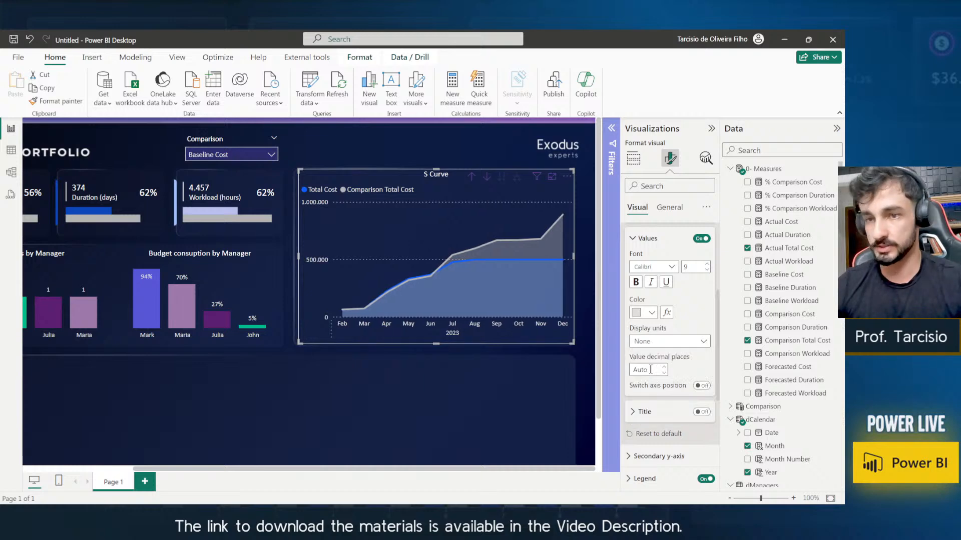
mouse_move(339, 274)
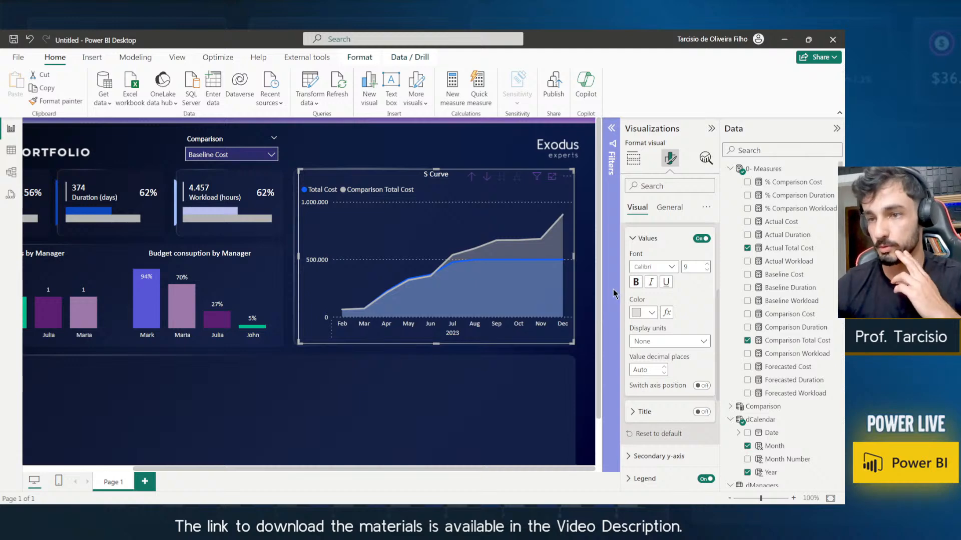
Try inverting the Y-axis range of the S Curve chart and restore its normal direction.
click(586, 279)
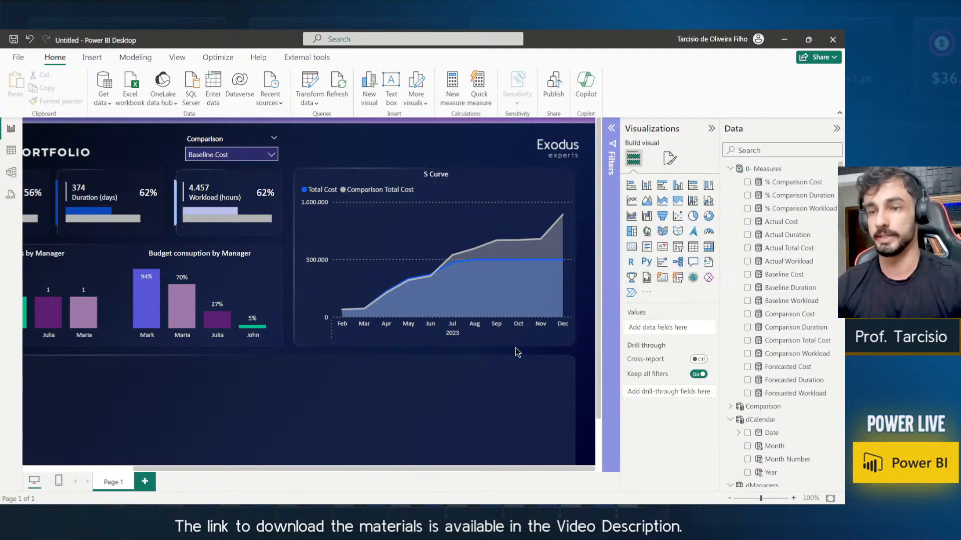
click(391, 342)
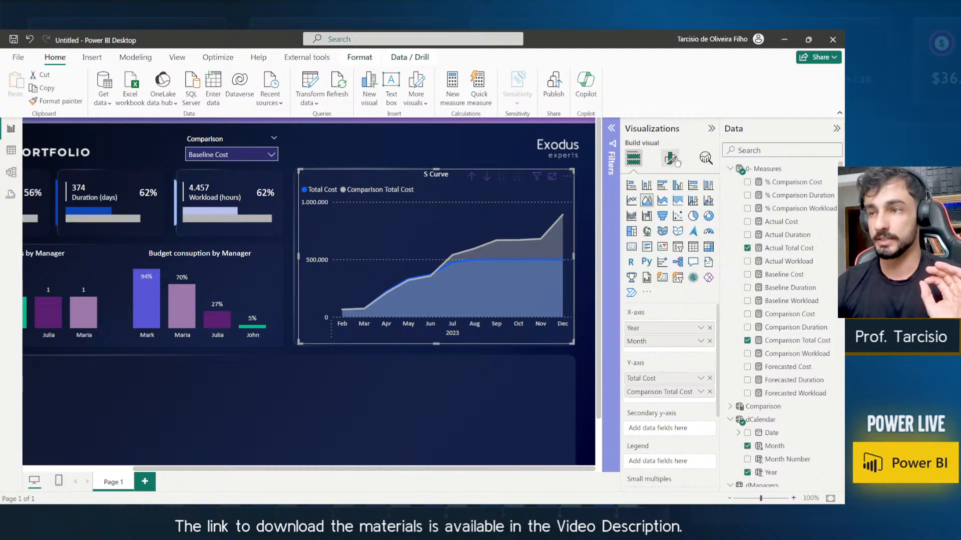
click(670, 158)
click(645, 256)
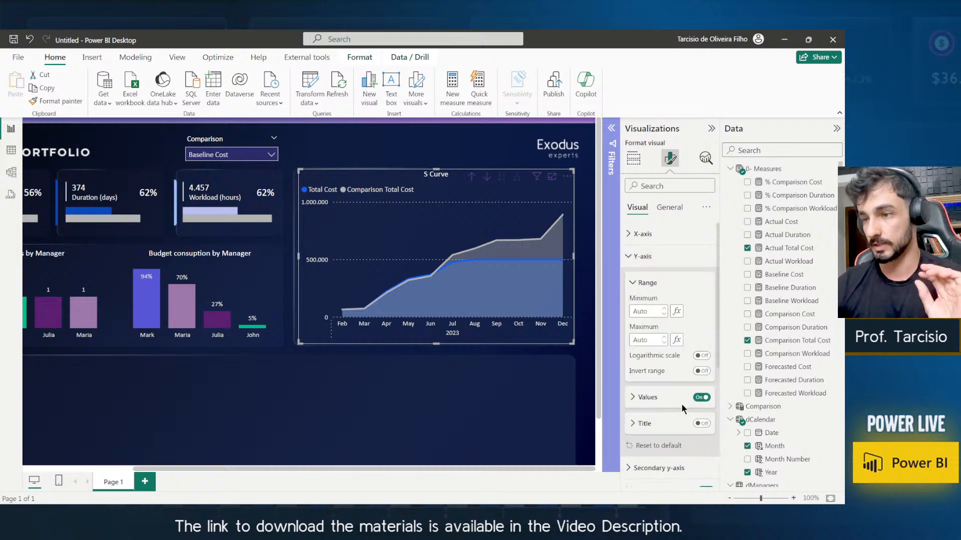
click(701, 372)
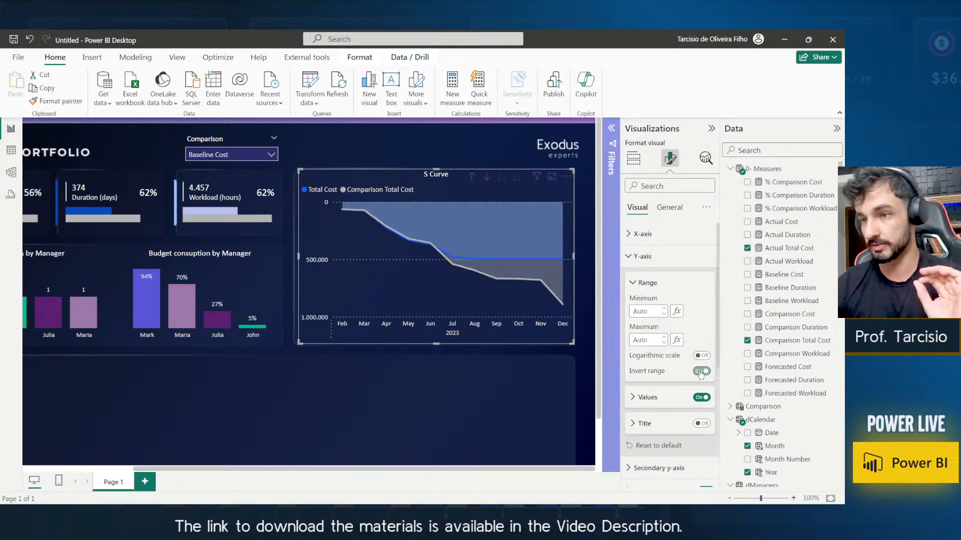
click(702, 372)
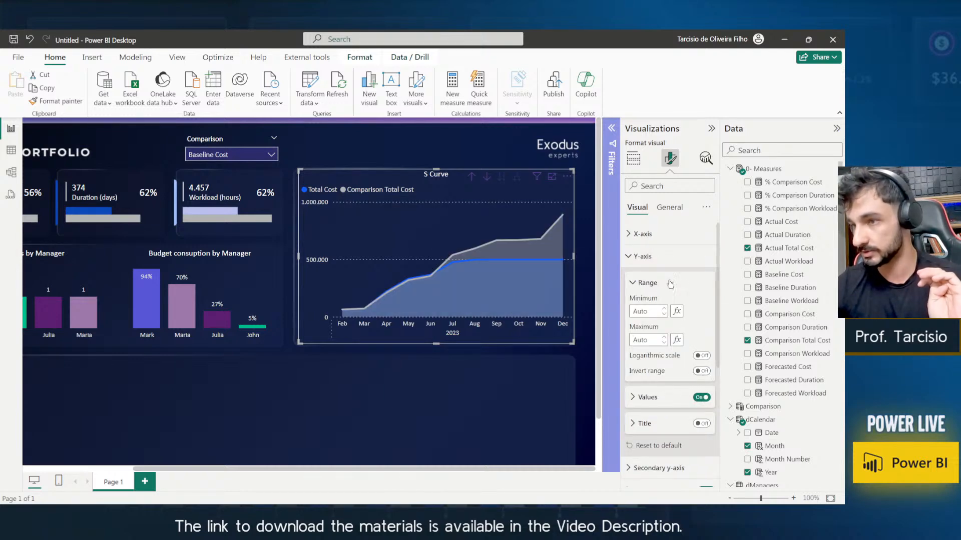
Switch the Y-axis position so its values sit on the opposite side of the S Curve chart.
click(674, 403)
scroll(680, 406, down, 3)
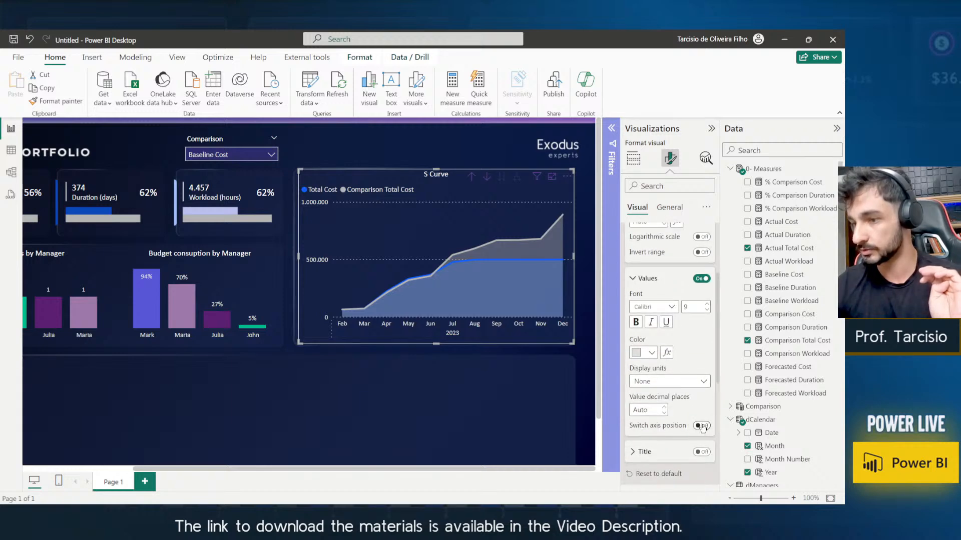
click(702, 426)
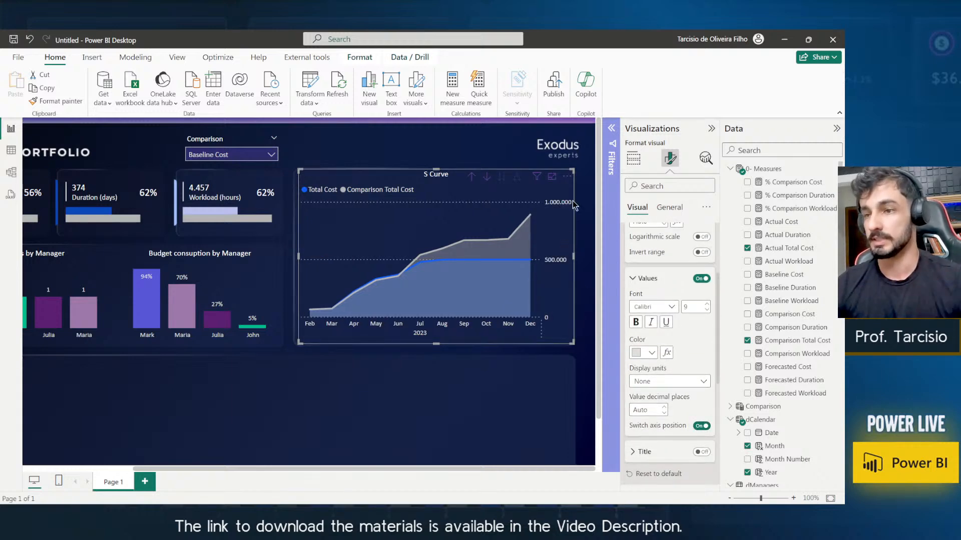
click(580, 280)
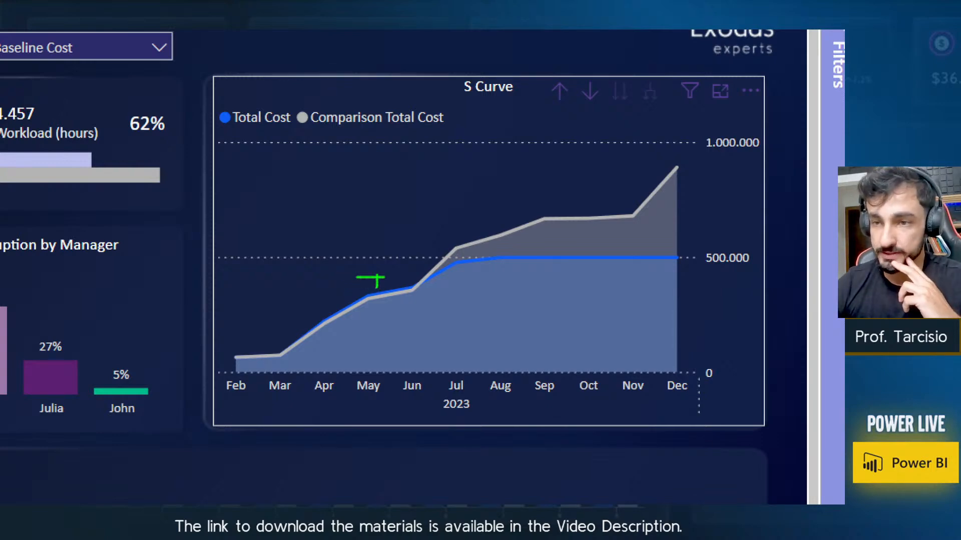
mouse_move(385, 283)
mouse_down()
mouse_move(374, 290)
mouse_move(385, 282)
mouse_up()
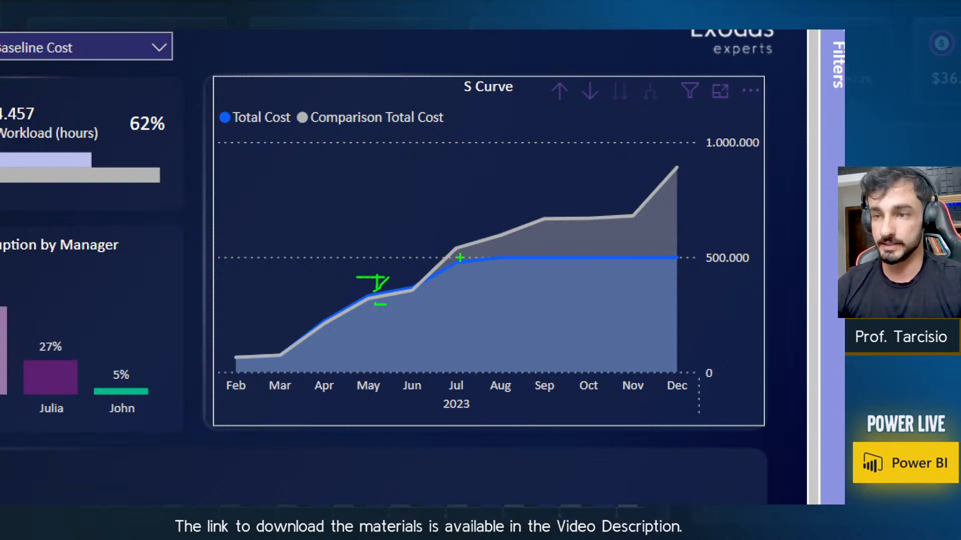
drag(467, 262, 493, 262)
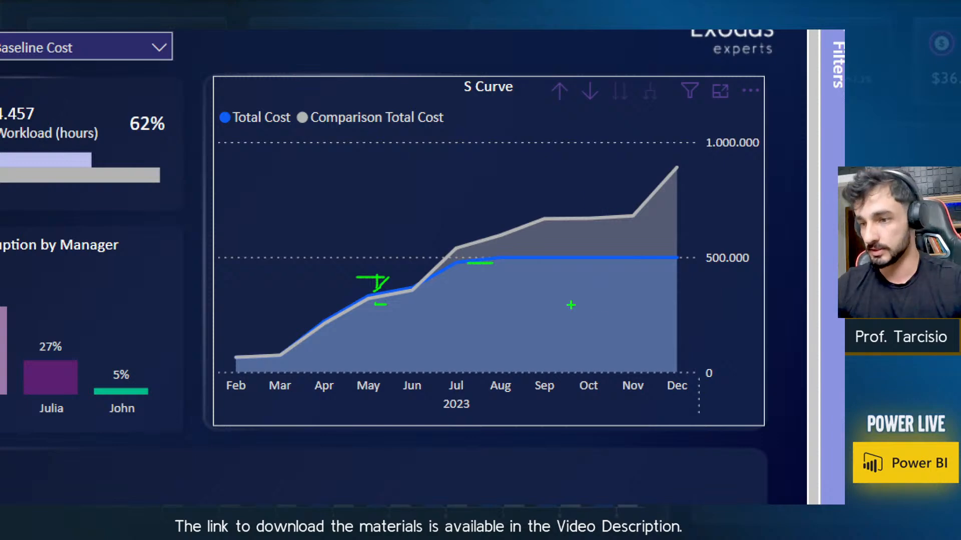
mouse_move(498, 192)
mouse_down()
mouse_move(494, 413)
mouse_move(586, 231)
mouse_move(656, 200)
mouse_move(682, 142)
mouse_move(672, 242)
mouse_up()
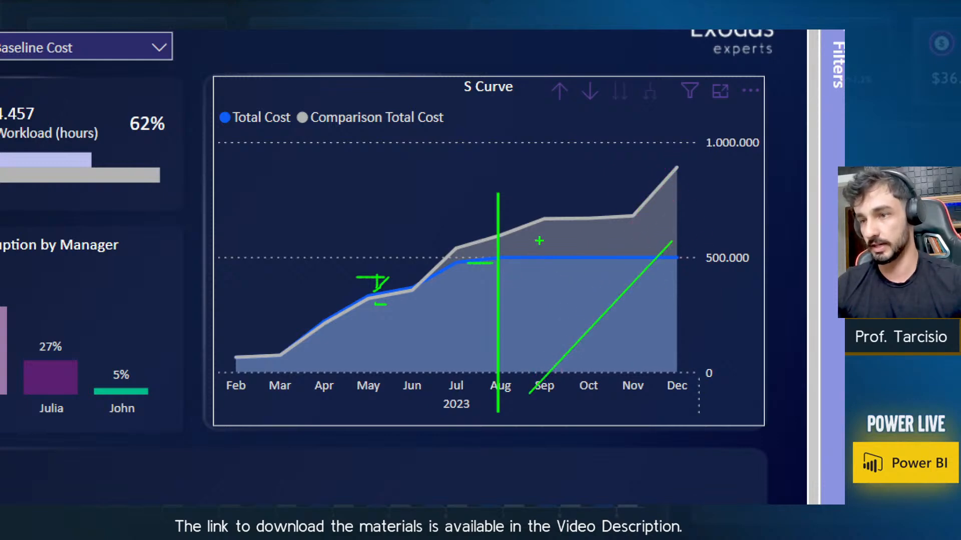
mouse_move(532, 250)
mouse_down()
mouse_move(589, 277)
mouse_move(697, 368)
mouse_up()
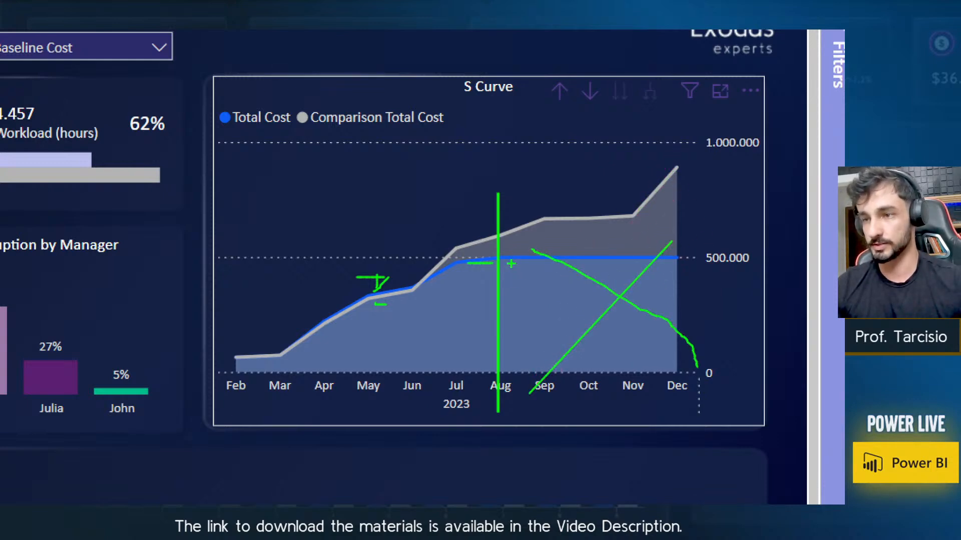
mouse_move(511, 263)
mouse_down()
mouse_move(561, 233)
mouse_move(555, 252)
mouse_up()
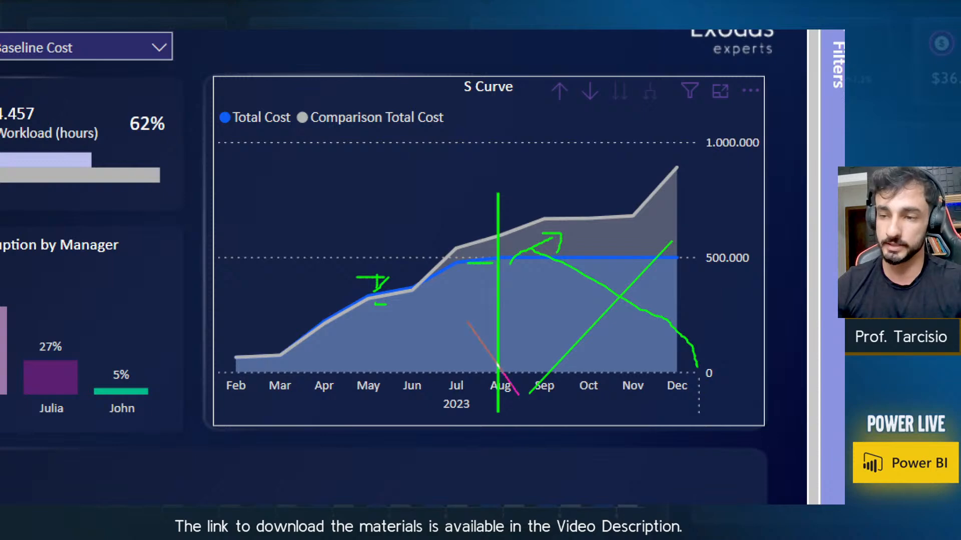
drag(518, 396, 520, 405)
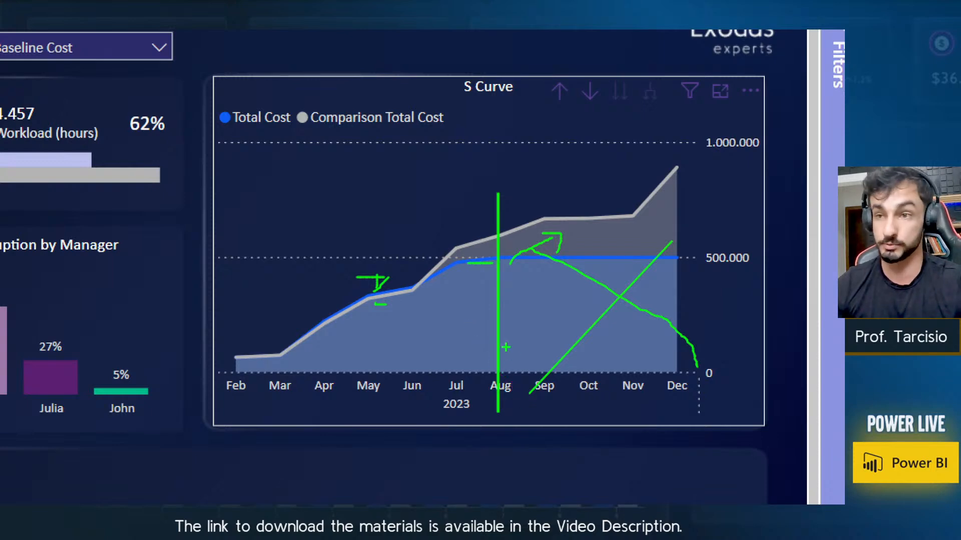
Add the Actual Cost measure as a visual-level filter on the S Curve chart.
key(Escape)
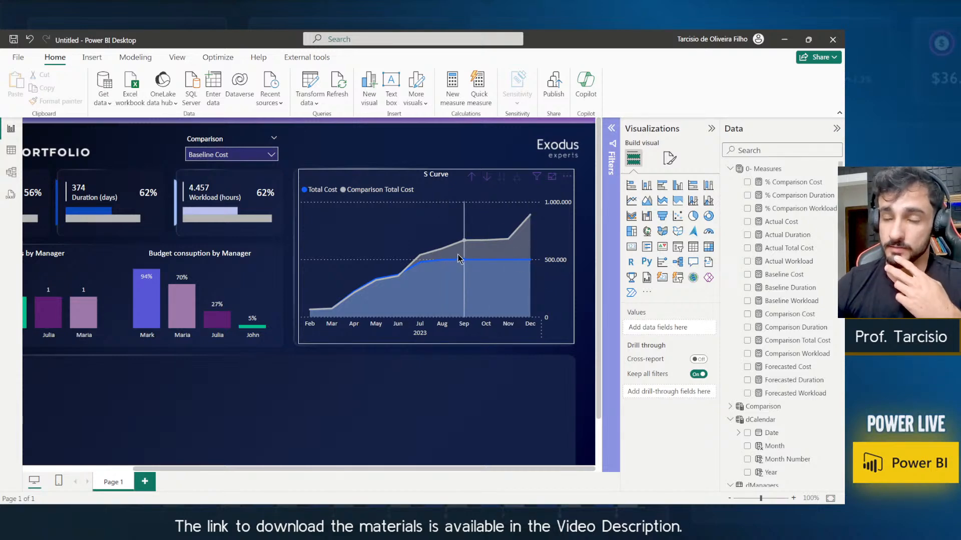
mouse_move(515, 295)
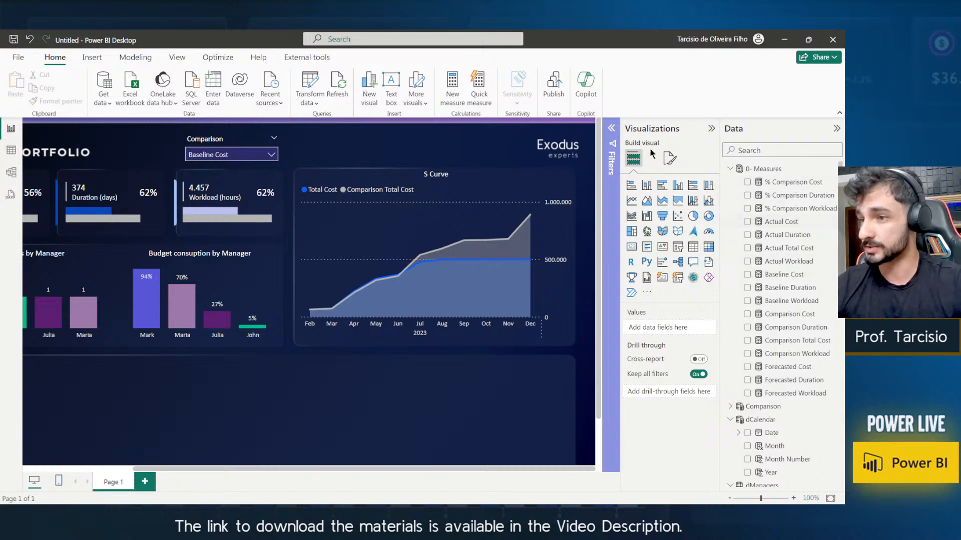
click(613, 129)
click(425, 325)
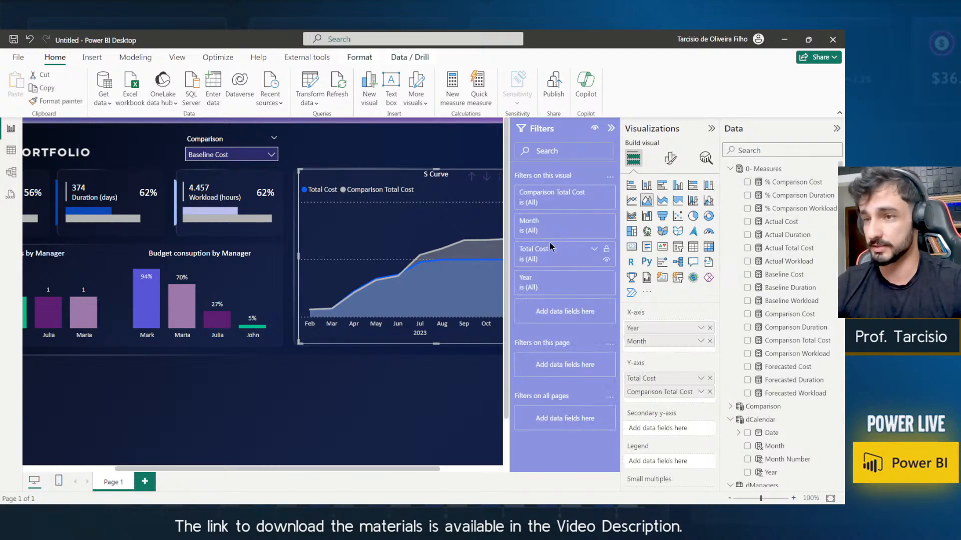
drag(783, 222, 599, 305)
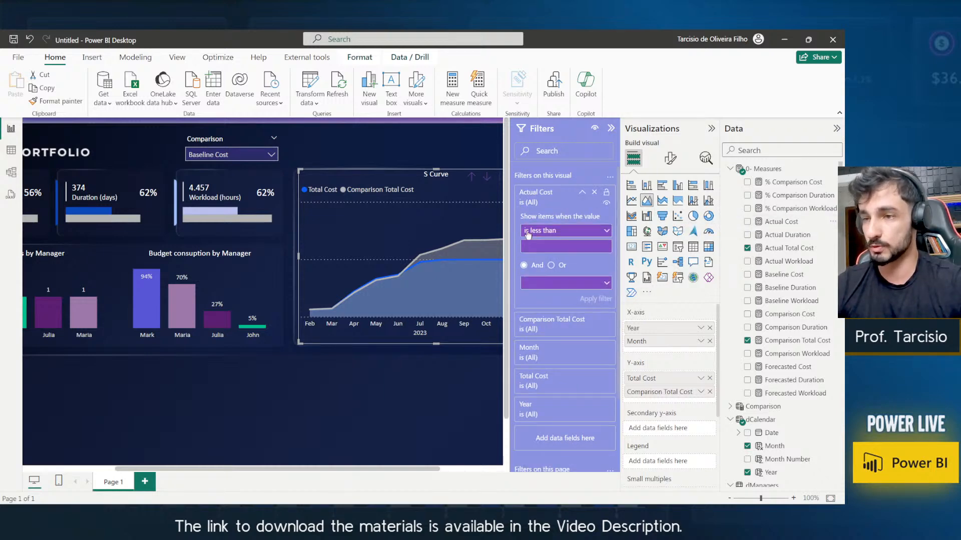
Set the S Curve chart's Actual Cost filter to show items greater than 0 and apply it.
click(527, 233)
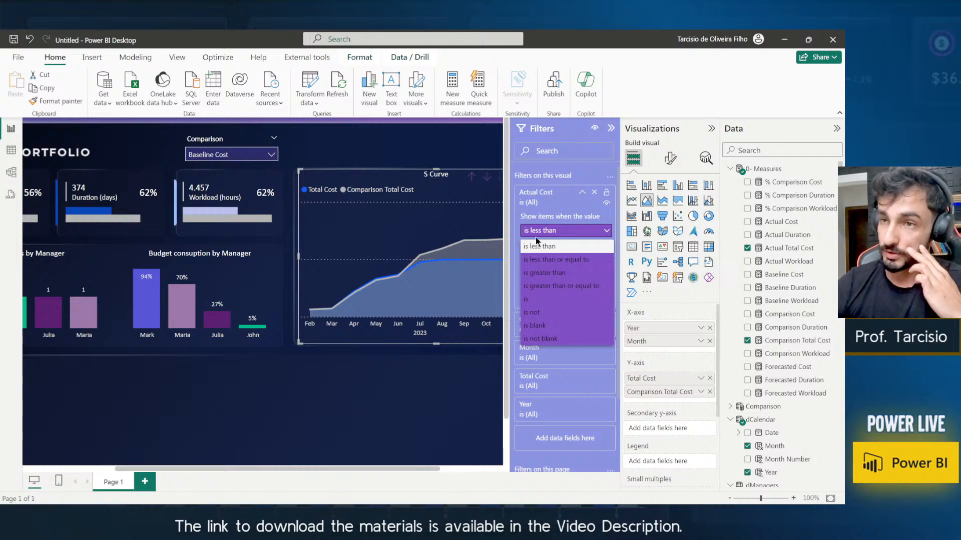
click(554, 274)
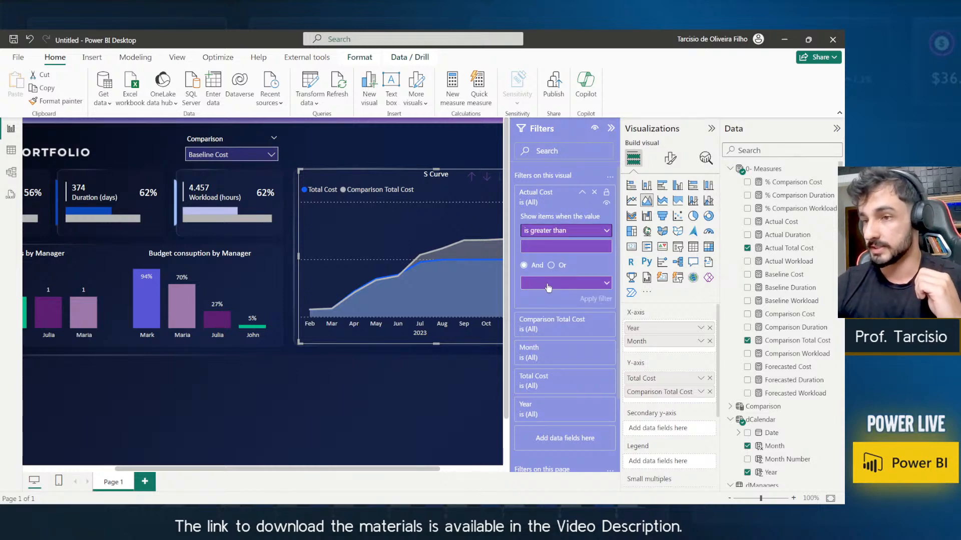
click(548, 241)
text(0)
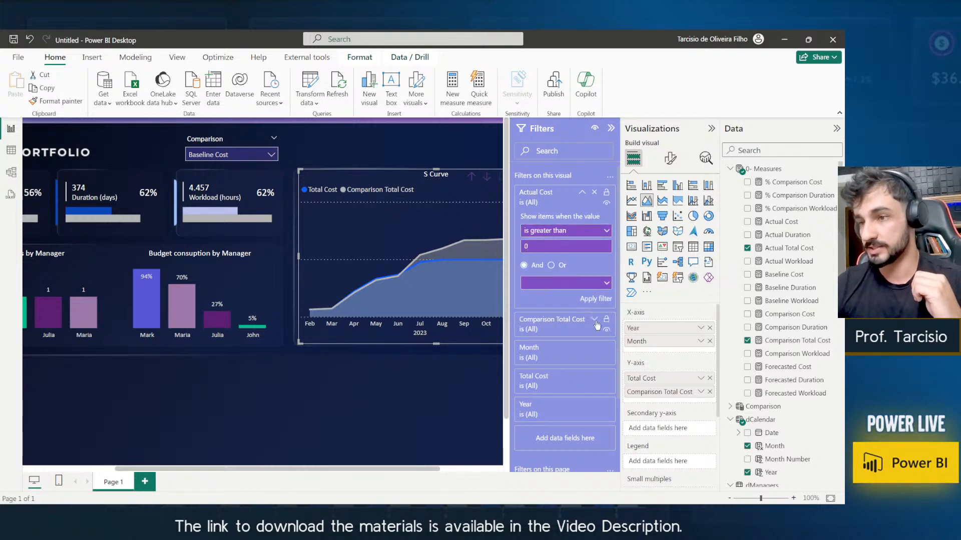
click(596, 300)
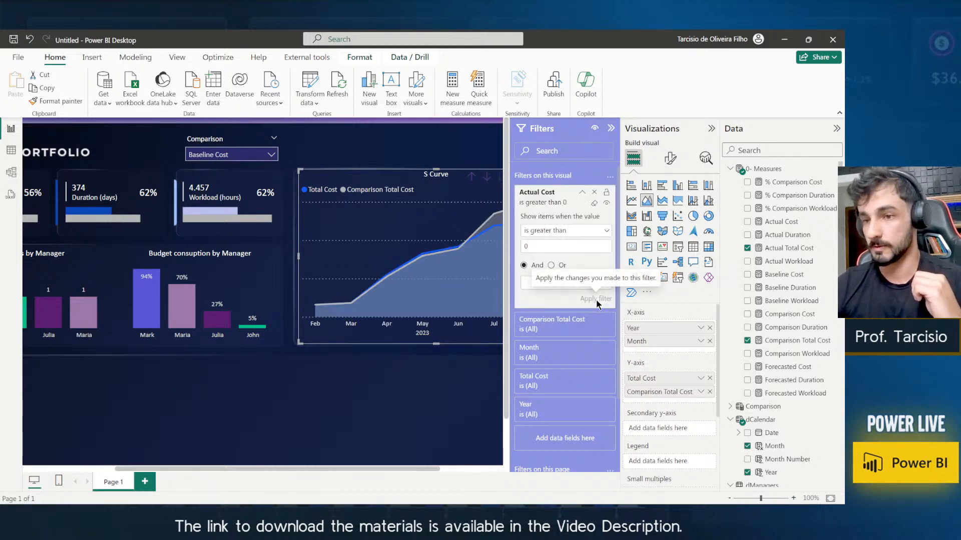
click(611, 129)
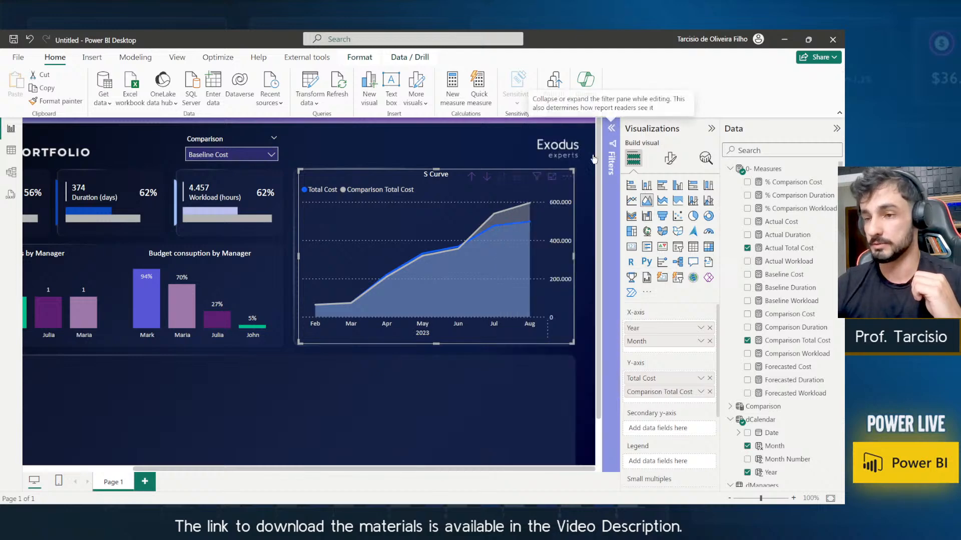
click(587, 269)
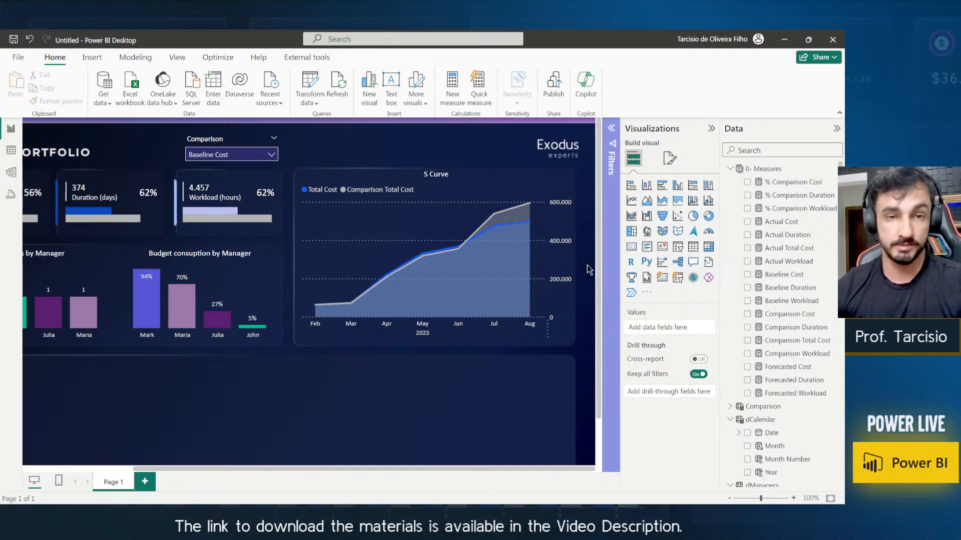
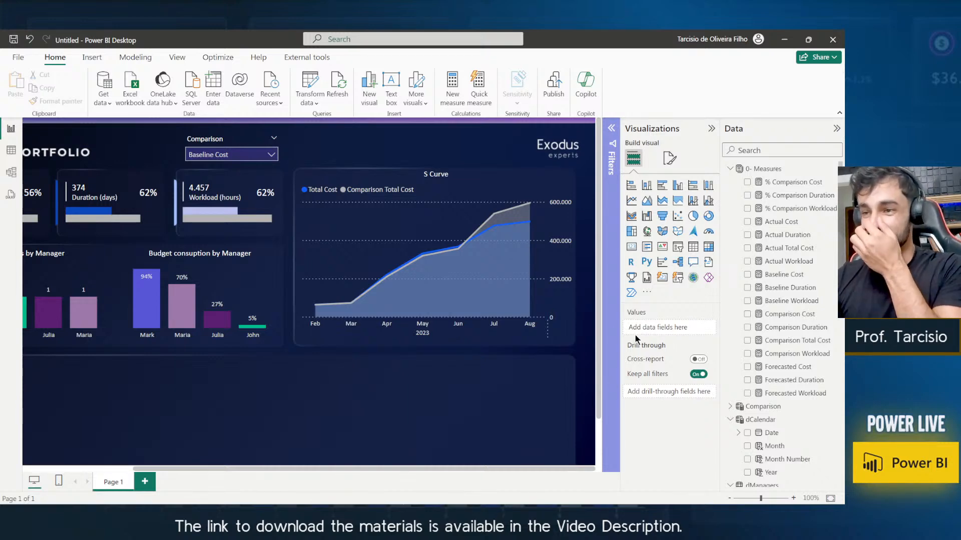
Make the S Curve chart's title bold.
click(408, 175)
click(670, 158)
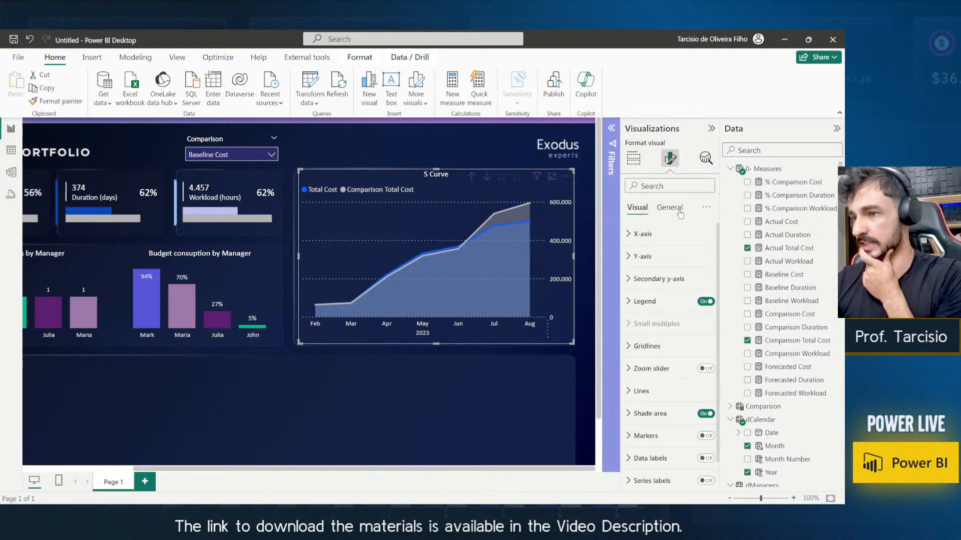
click(678, 210)
click(692, 262)
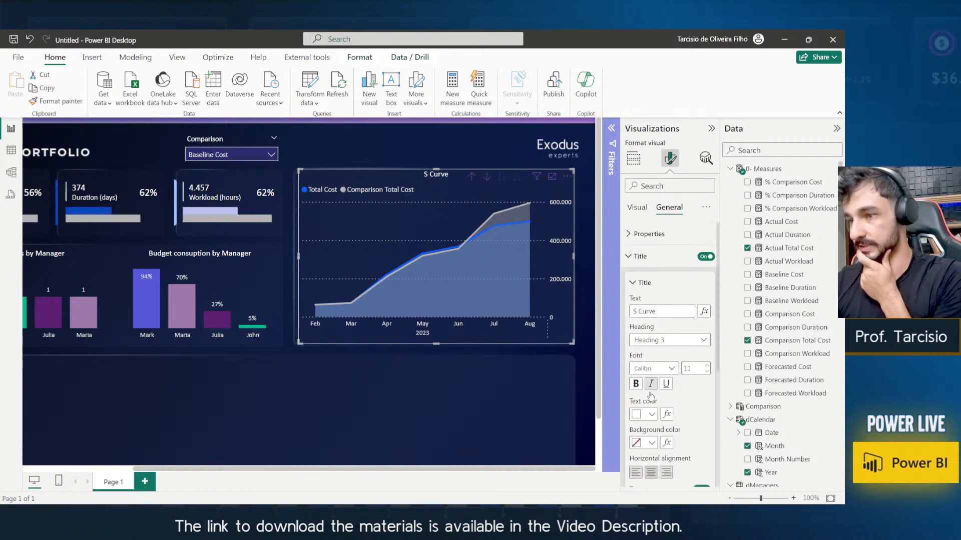
click(636, 384)
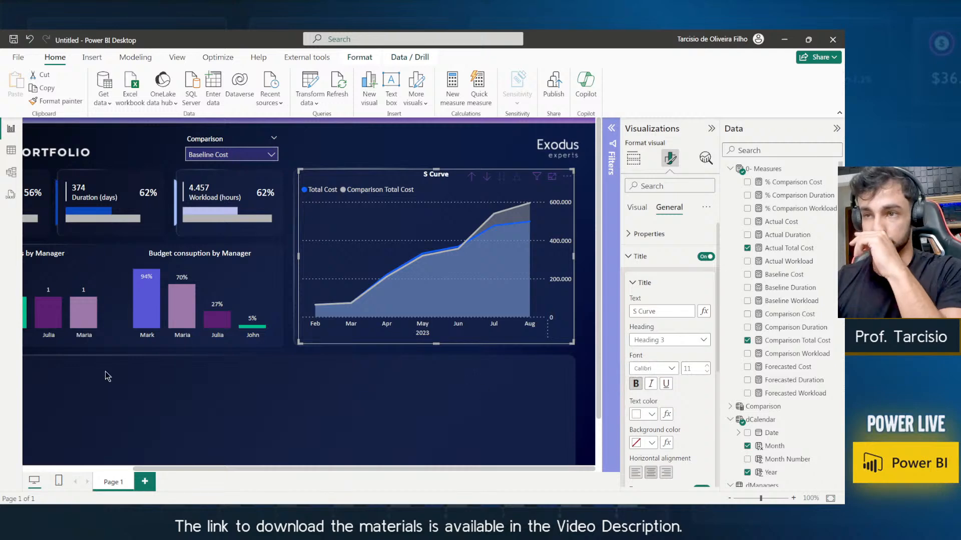
Make the titles of the Projects by Manager and Budget consuption by Manager charts bold together.
click(159, 257)
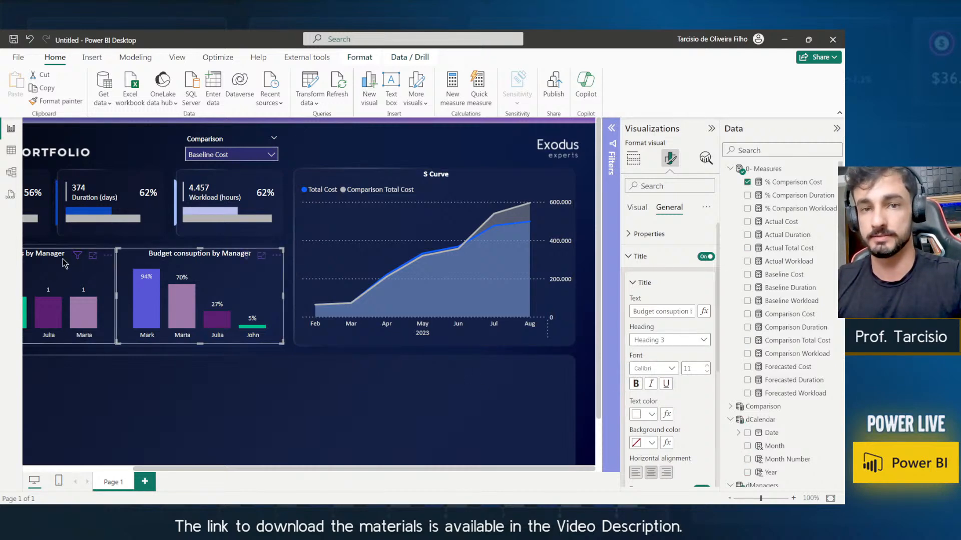
ctrl+click(65, 264)
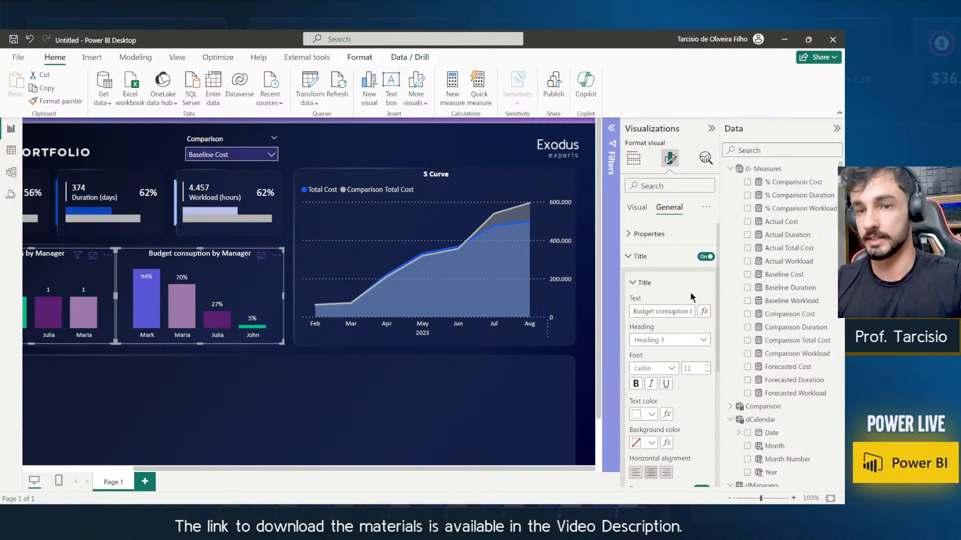
click(638, 385)
click(397, 149)
Reduce the S Curve chart's height from its upper edge and move the chart slightly up within its card.
scroll(448, 272, down, 1)
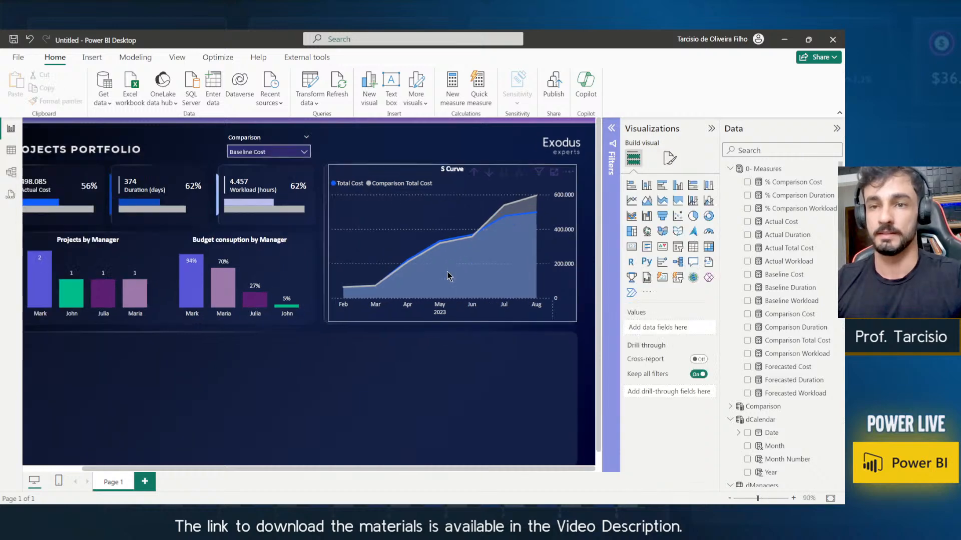
scroll(448, 275, down, 1)
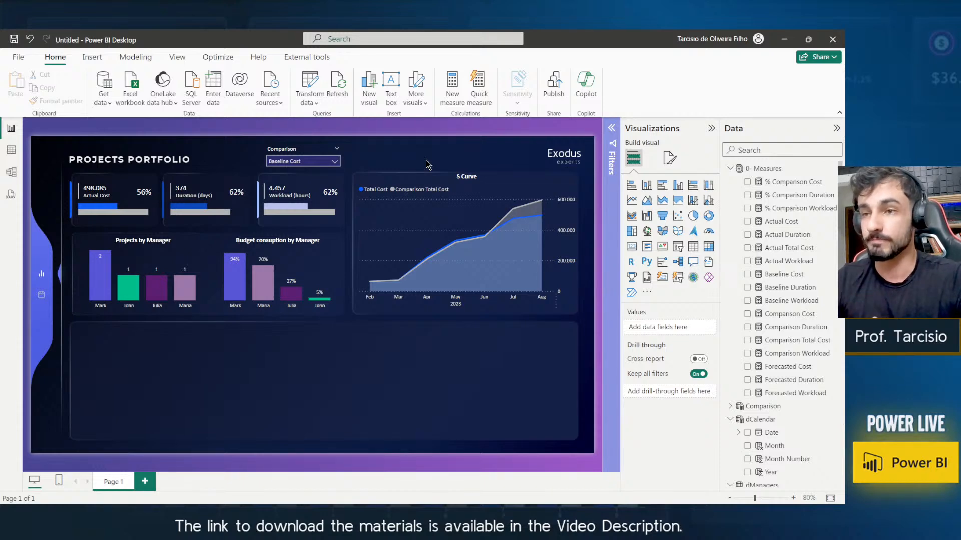
click(466, 176)
drag(466, 176, 468, 179)
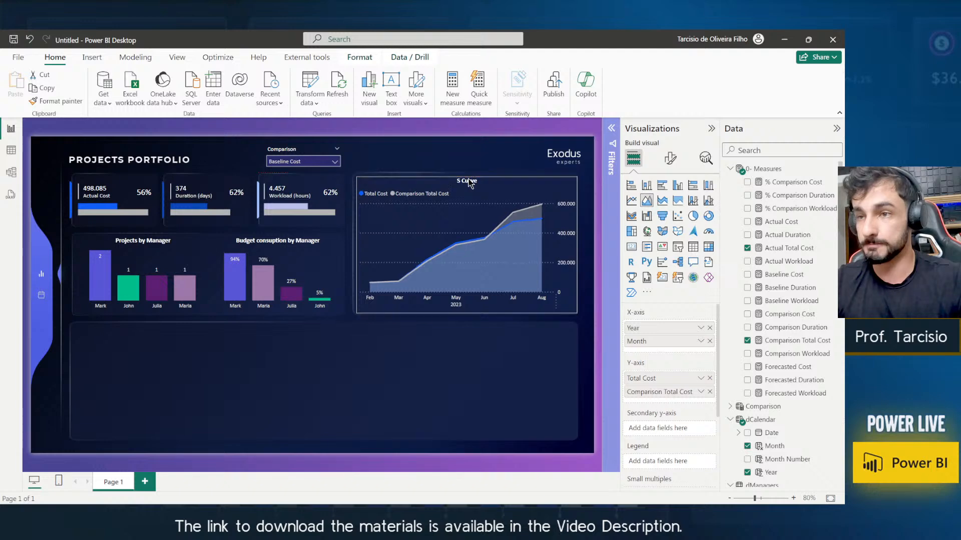
click(447, 167)
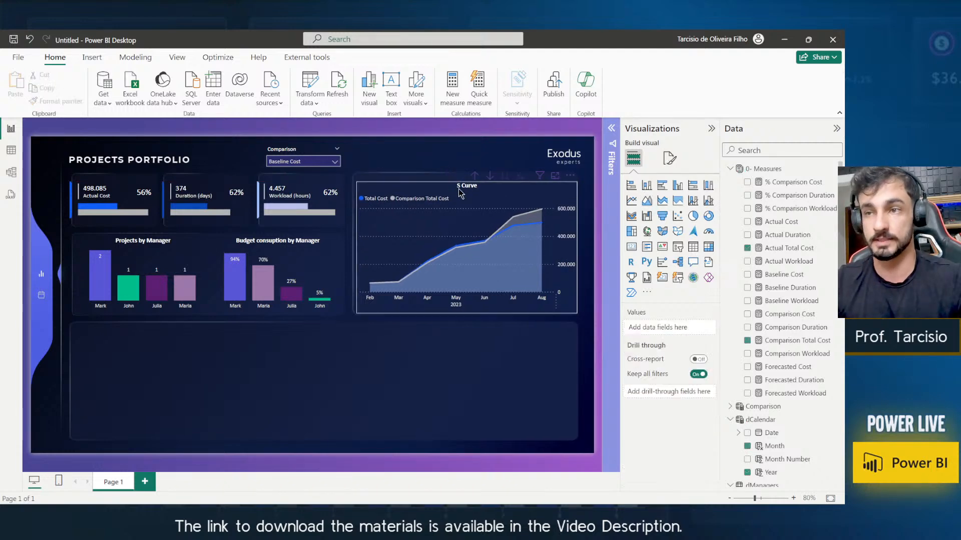
click(459, 186)
drag(460, 185, 463, 174)
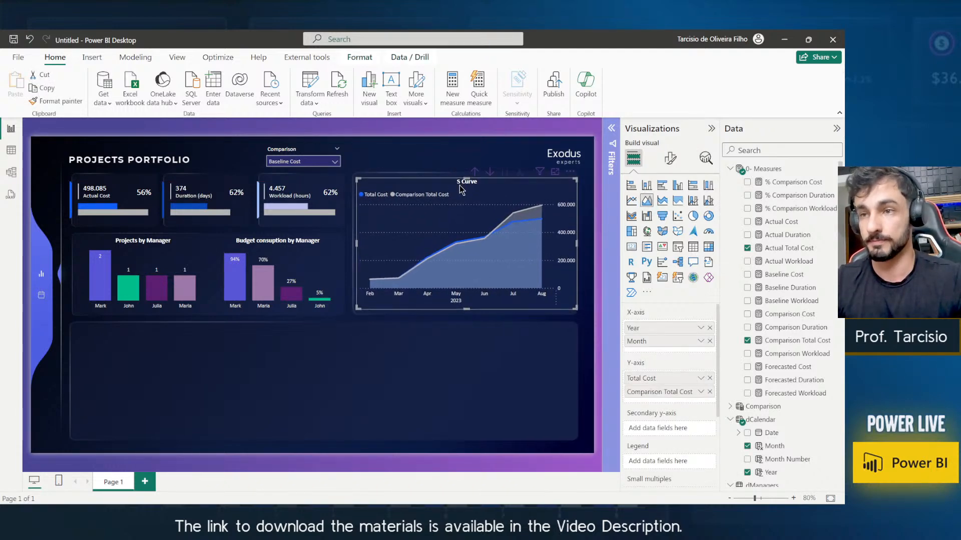
click(481, 400)
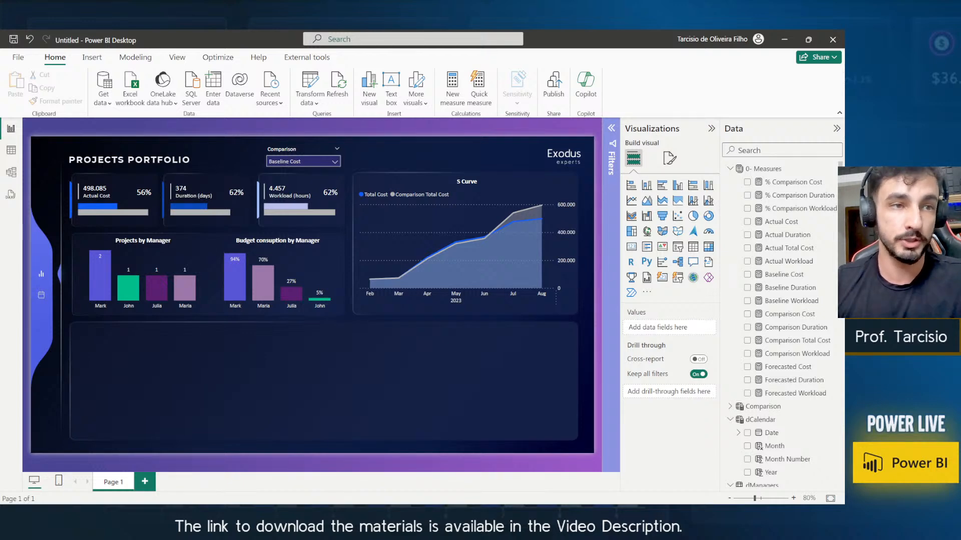
Check which account is signed in before getting more visuals.
click(647, 294)
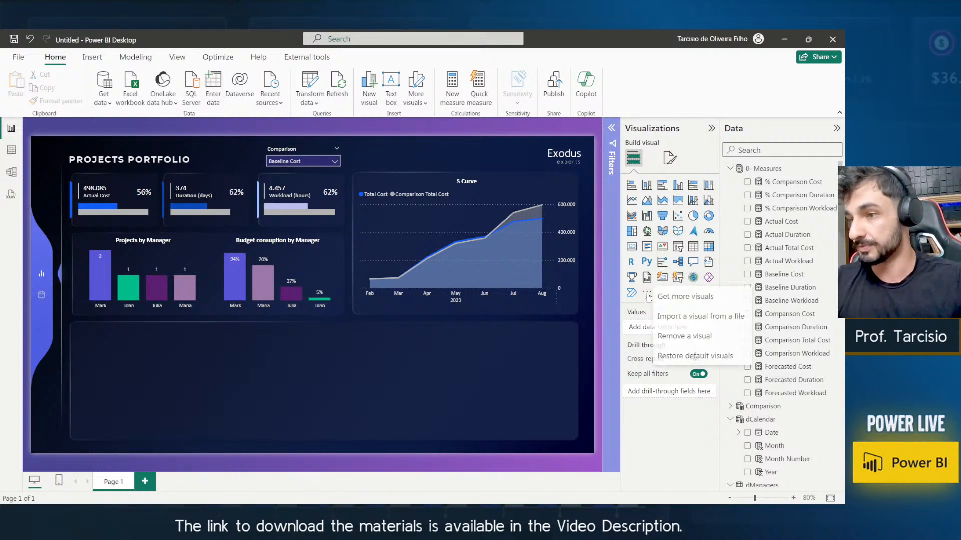
click(717, 49)
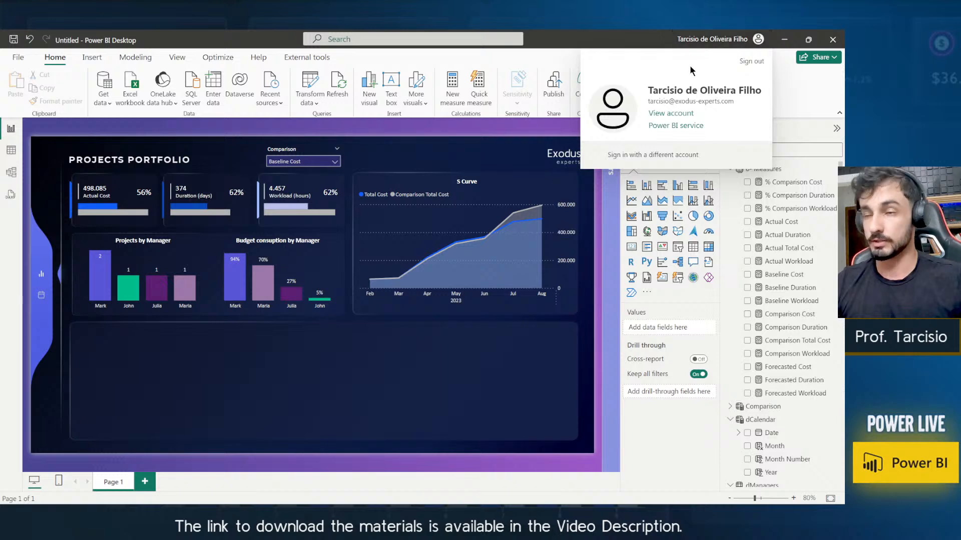
key(alt)
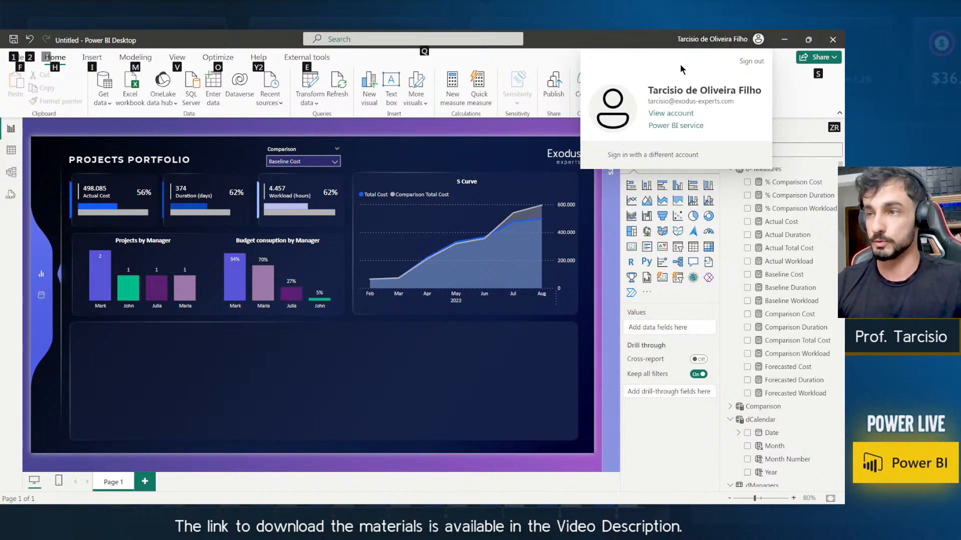
key(alt)
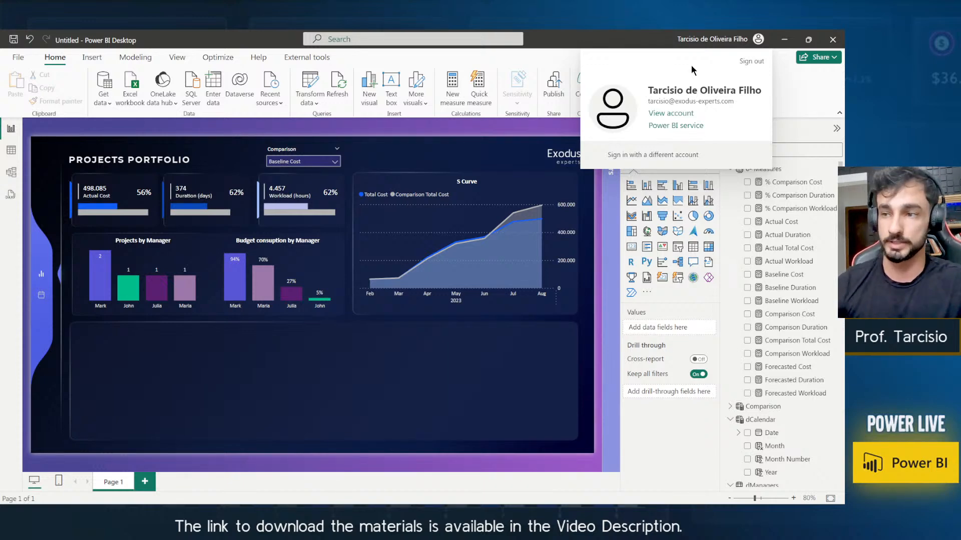
click(664, 308)
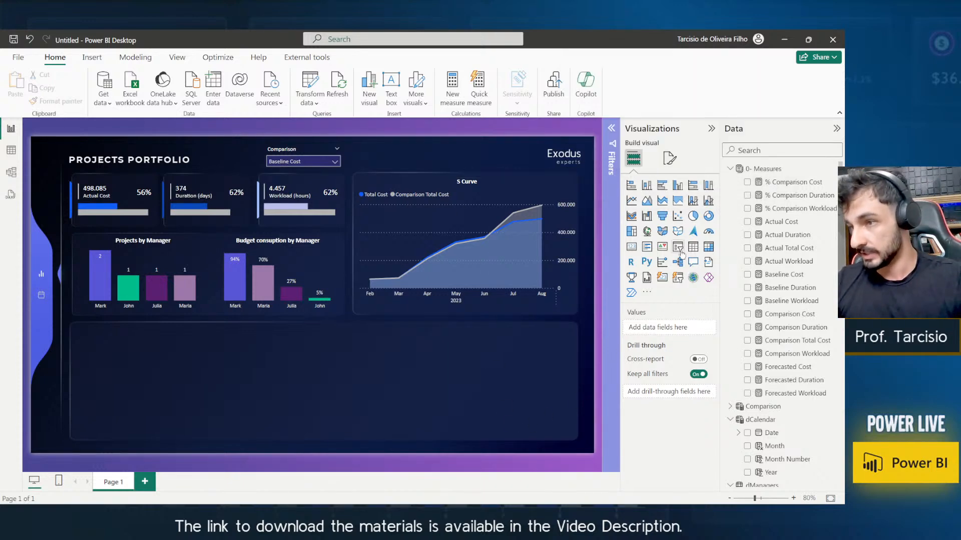
Search the available Power BI visuals for Gantt and import Gantt Chart by MAQ Software into the report.
click(647, 294)
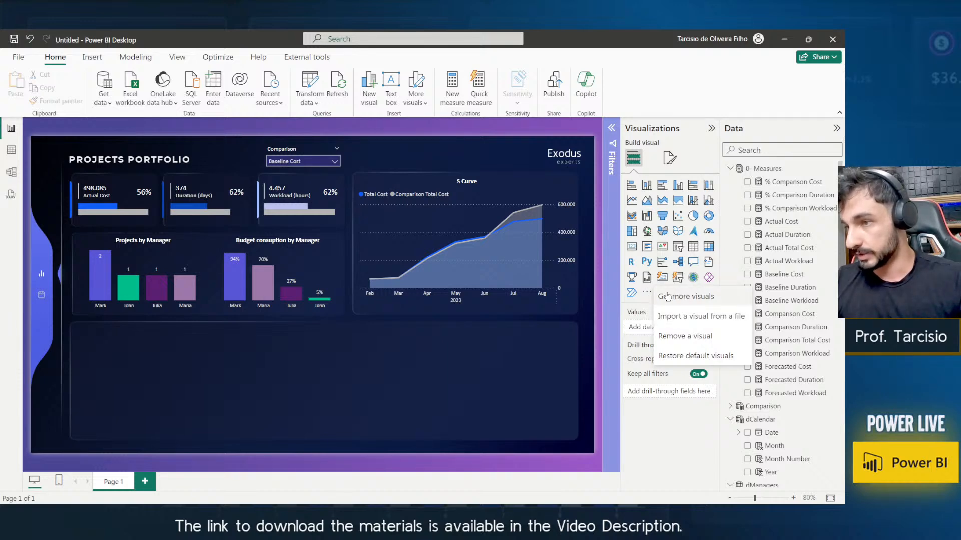
click(667, 299)
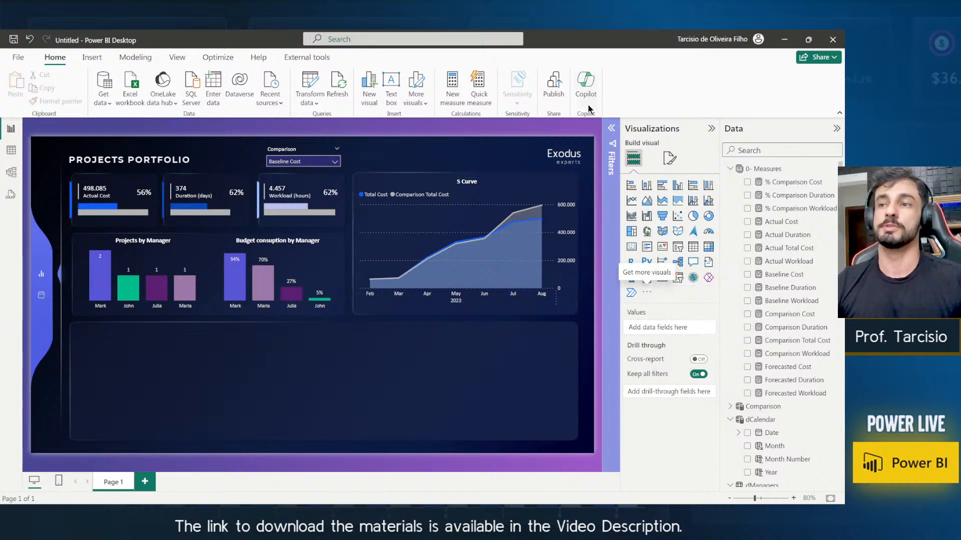
mouse_move(423, 226)
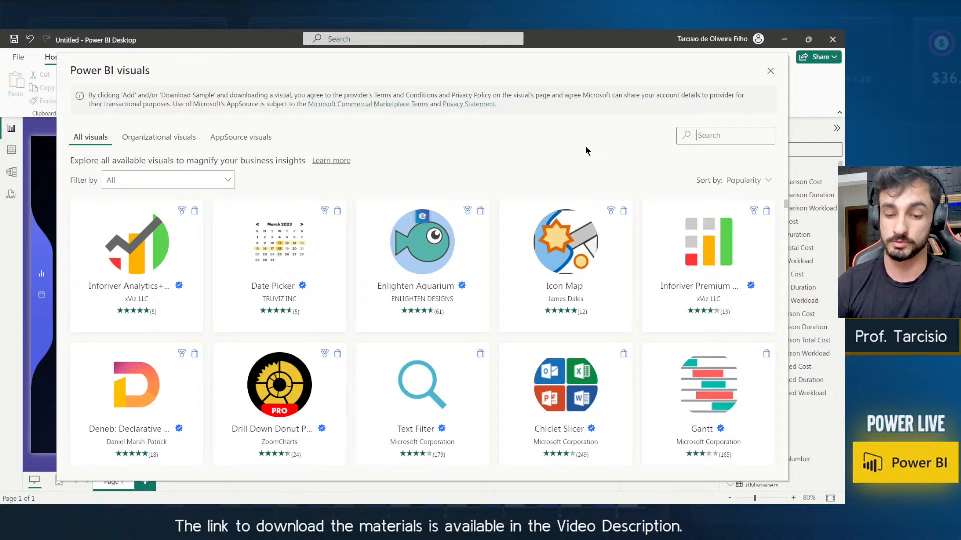
text(Gantt)
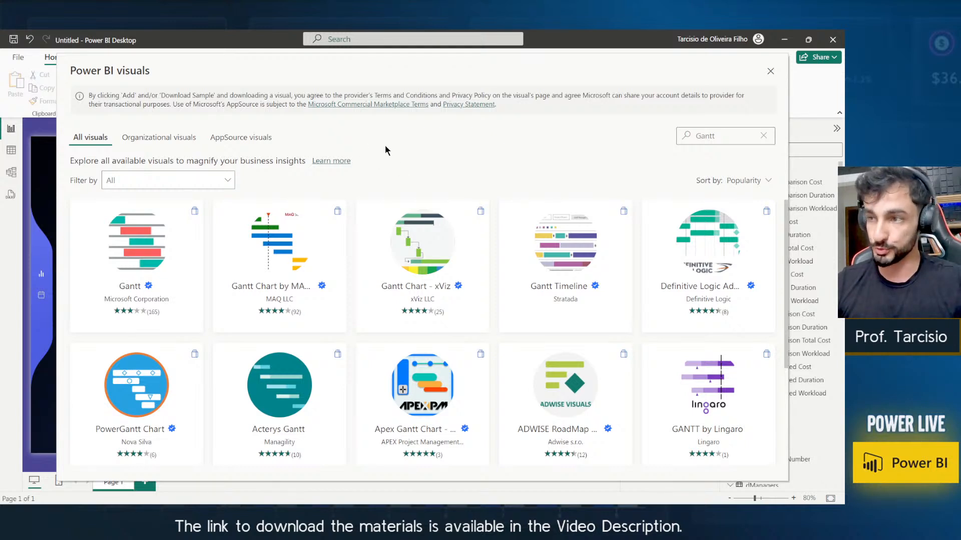
mouse_move(285, 270)
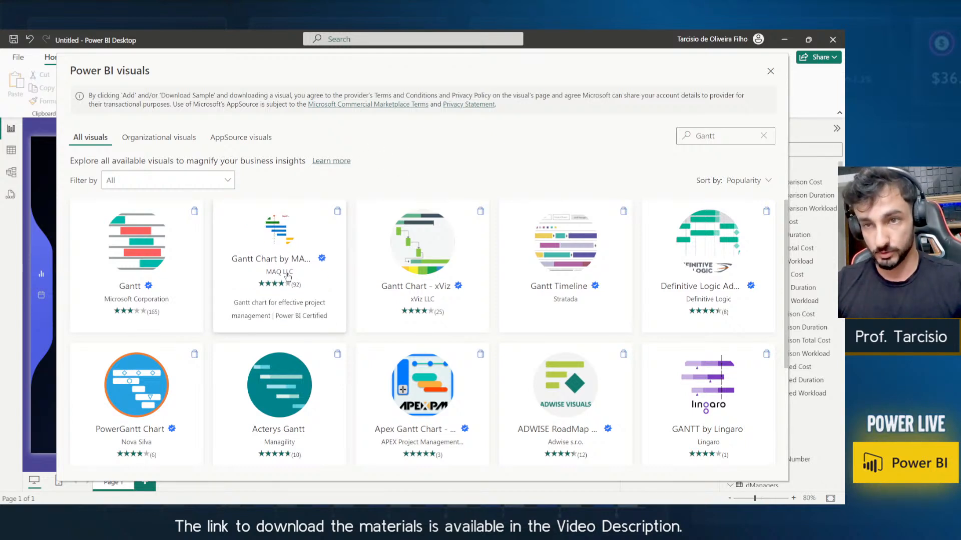
click(284, 251)
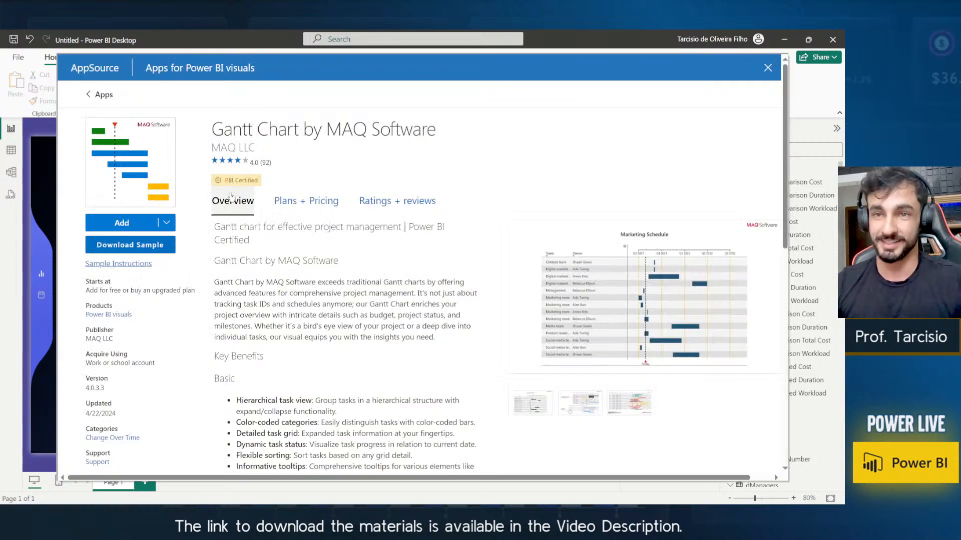
click(136, 225)
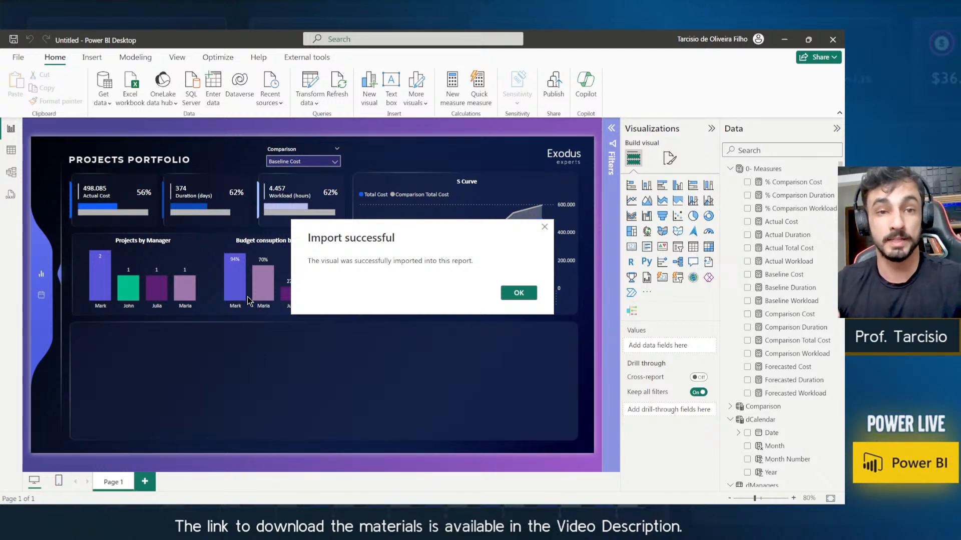
click(509, 290)
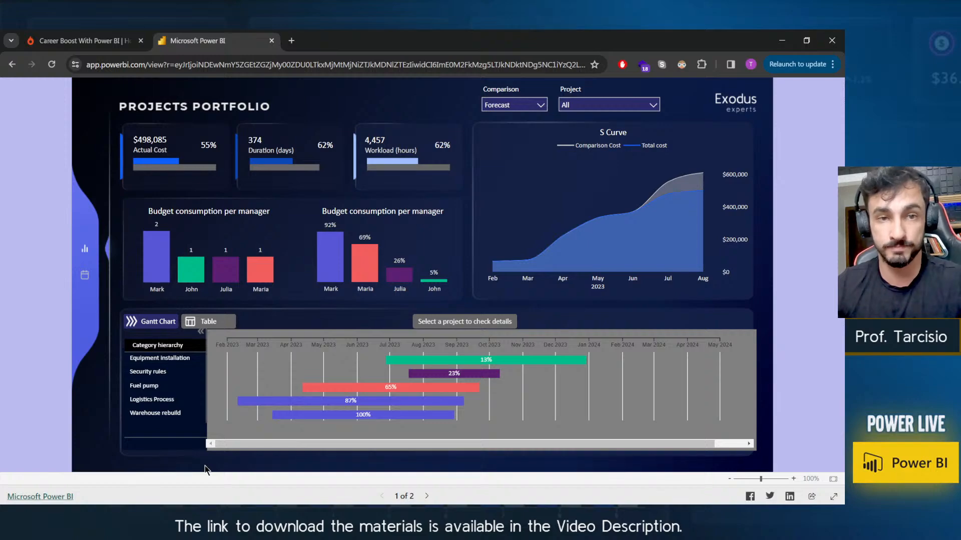
Switch to Power BI Desktop and add the imported Gantt chart visual across the empty lower card.
key(alt+Tab)
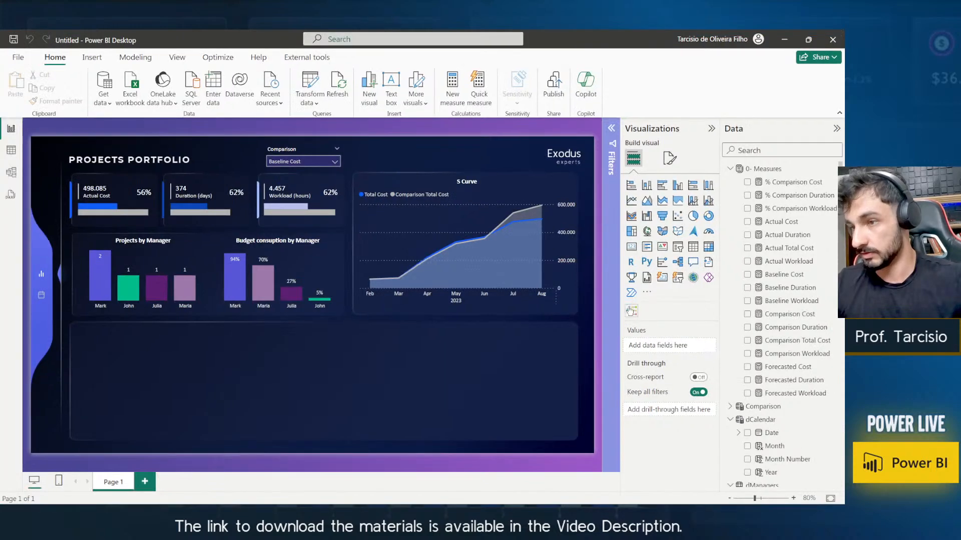
click(631, 311)
drag(210, 415, 576, 436)
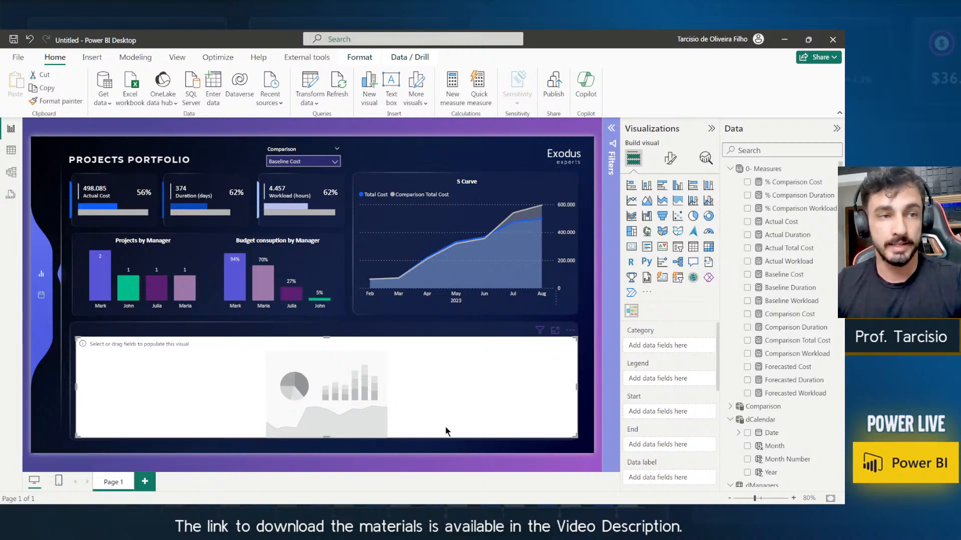
Assign Project from dProjects as the Gantt chart's category and Manager from dManagers as its legend.
scroll(781, 345, down, 2)
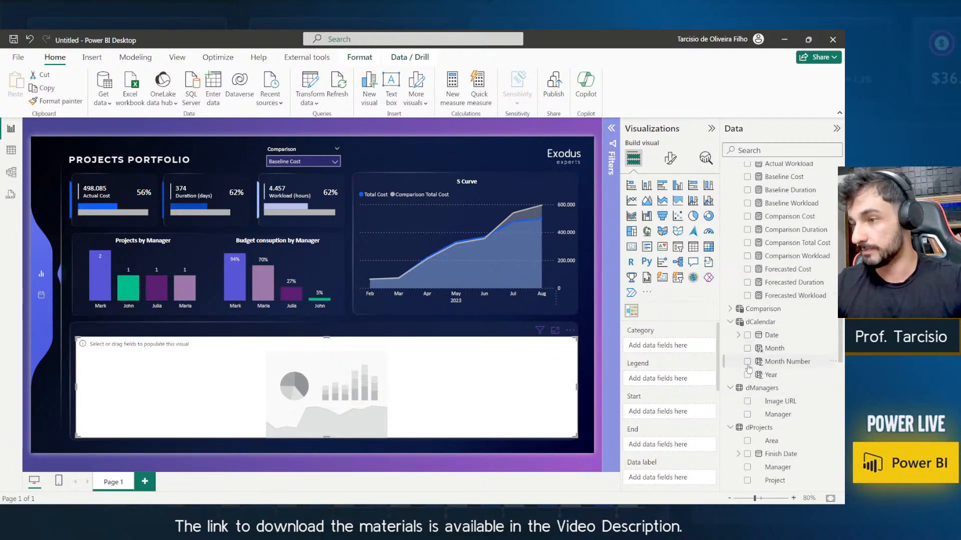
scroll(747, 396, down, 2)
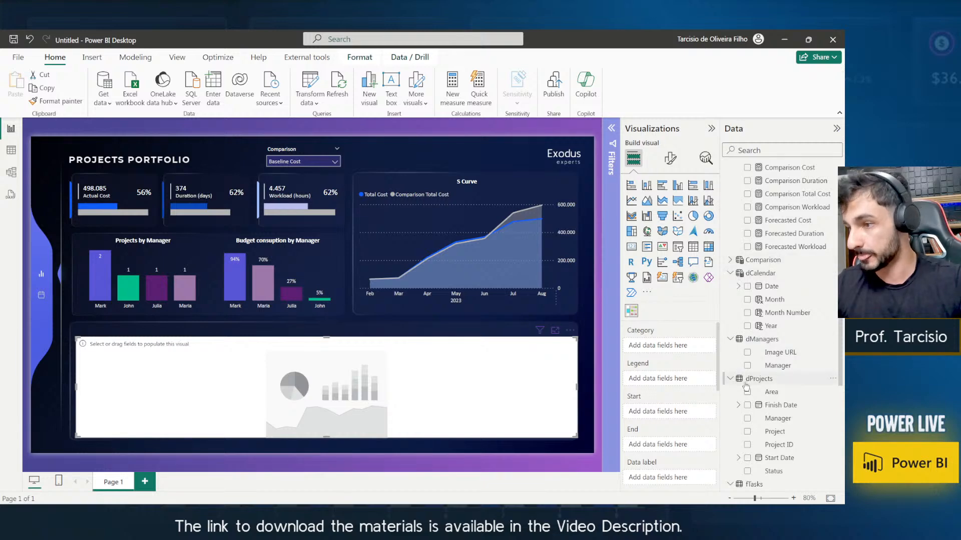
drag(777, 419, 670, 345)
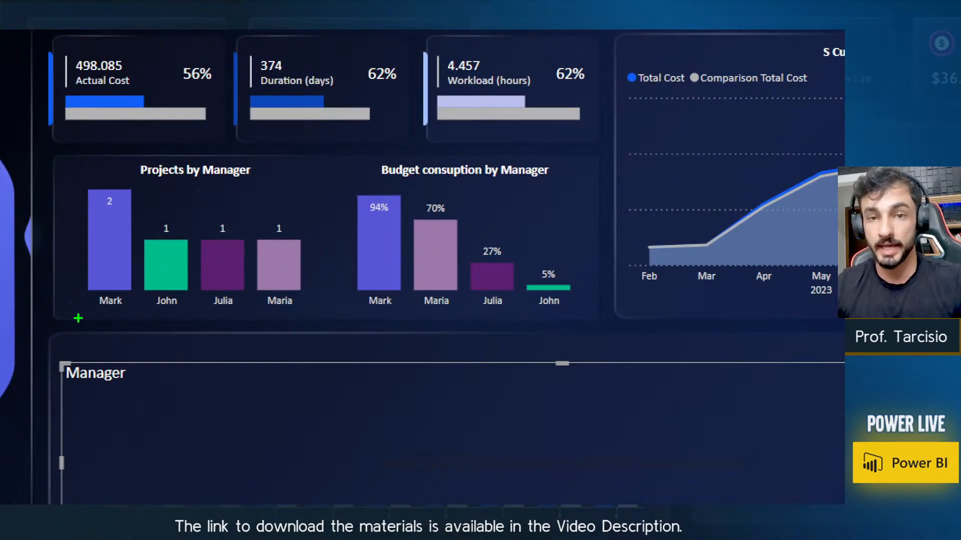
mouse_move(78, 318)
mouse_down()
mouse_move(313, 276)
mouse_move(309, 295)
mouse_up()
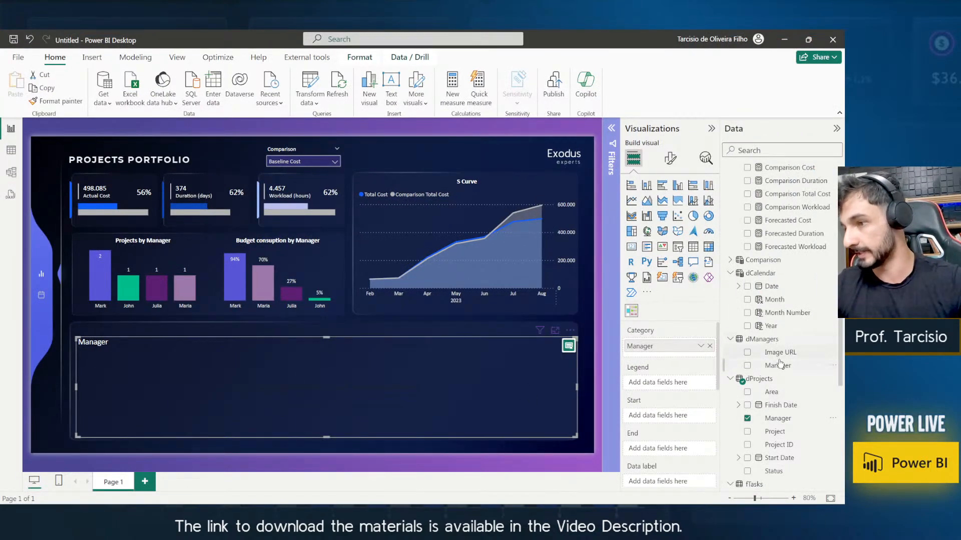
drag(777, 365, 669, 383)
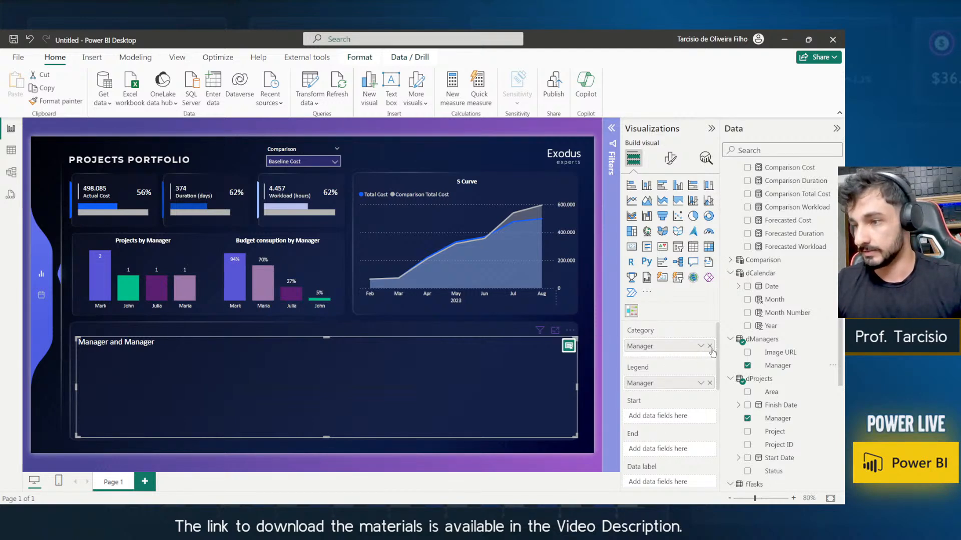
click(777, 419)
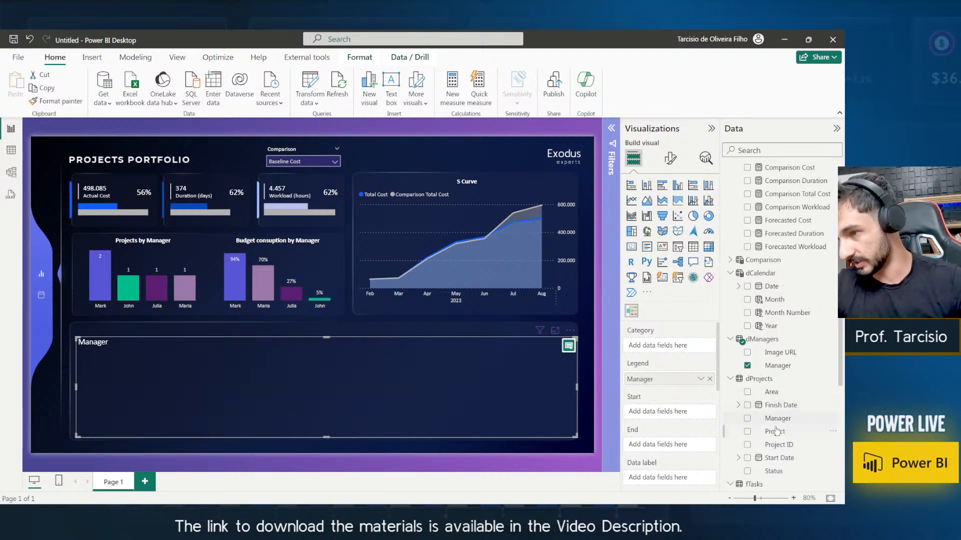
drag(775, 431, 668, 345)
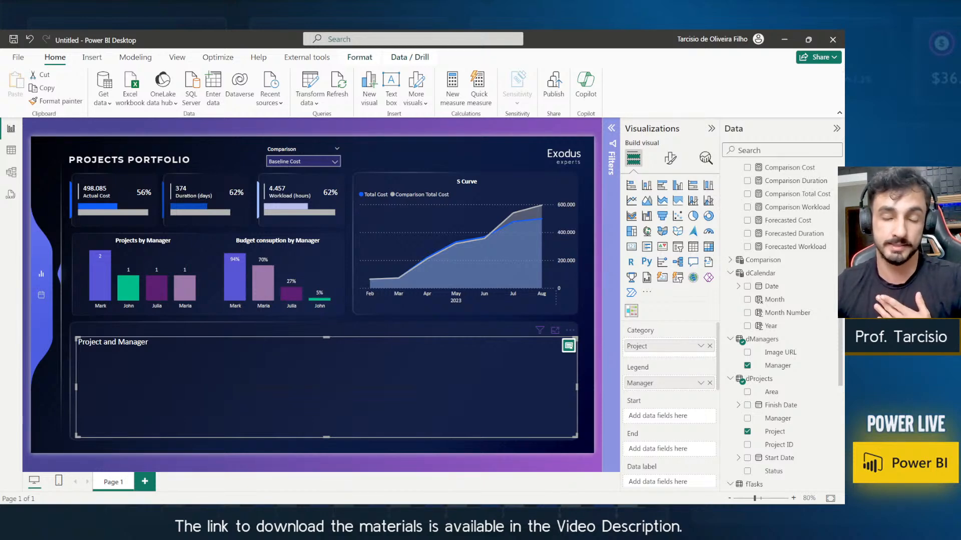
Assign the earliest Start and earliest Finish from fTasks as the Gantt chart's start and end.
scroll(758, 384, down, 1)
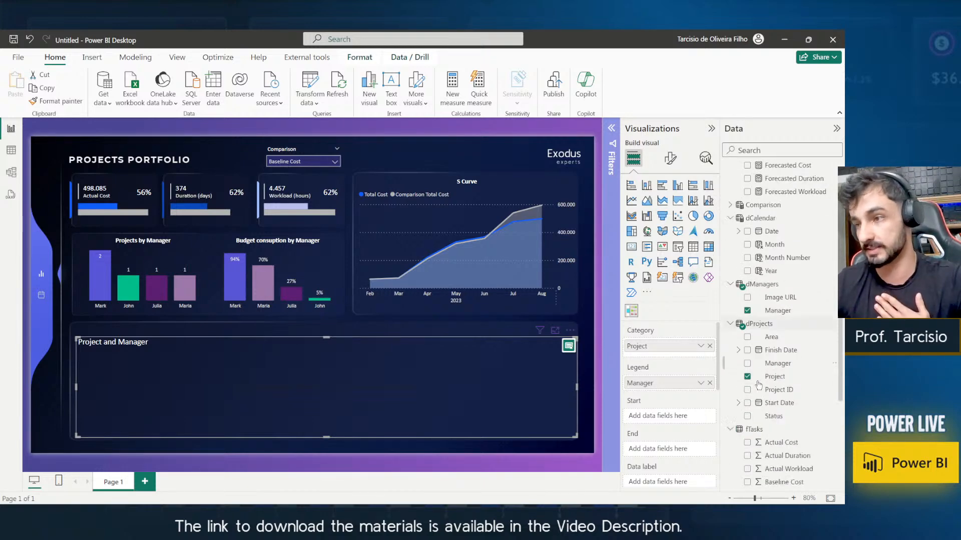
scroll(758, 384, down, 1)
scroll(781, 431, down, 1)
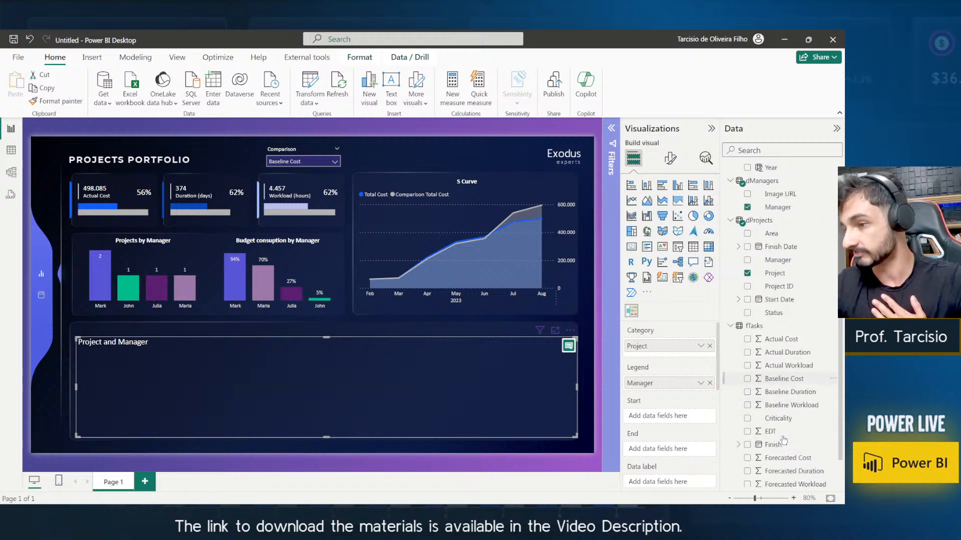
scroll(783, 441, down, 2)
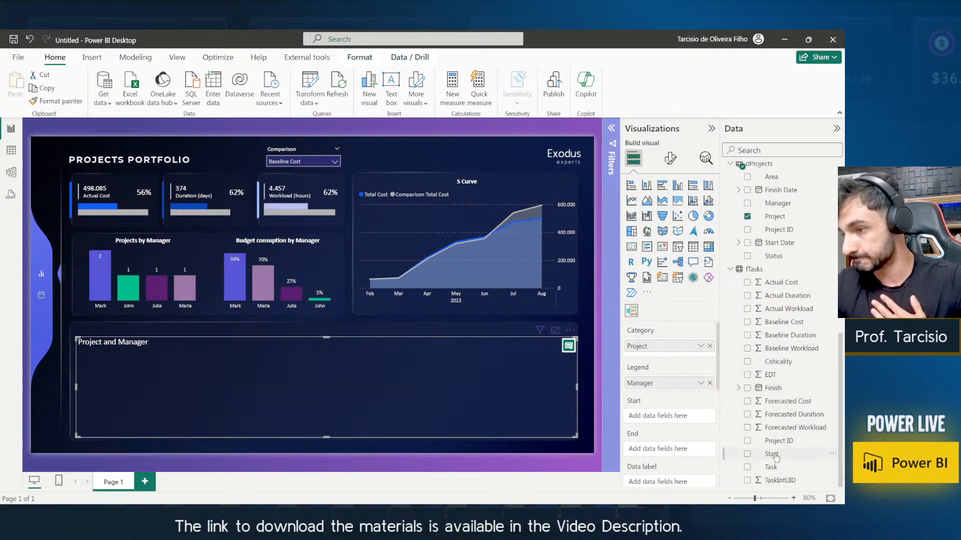
drag(775, 457, 639, 421)
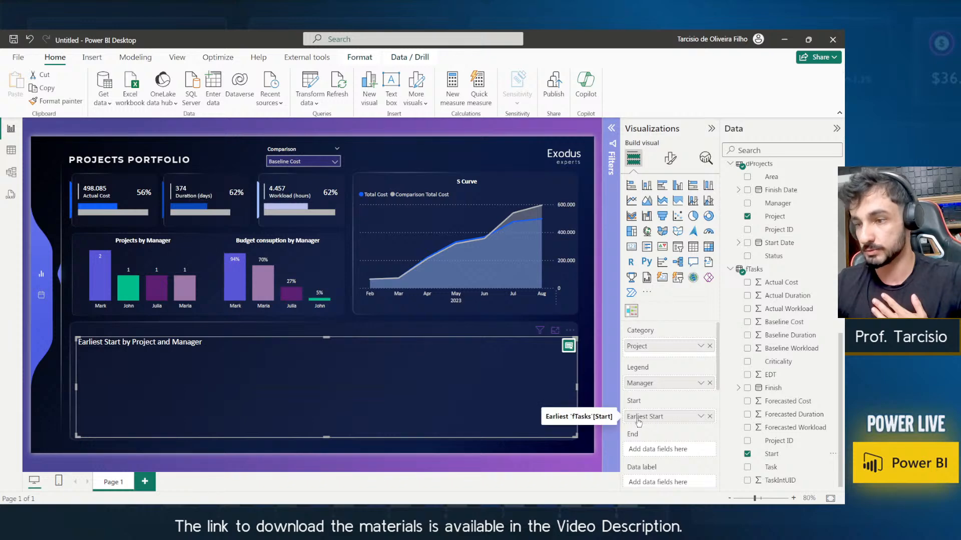
click(700, 420)
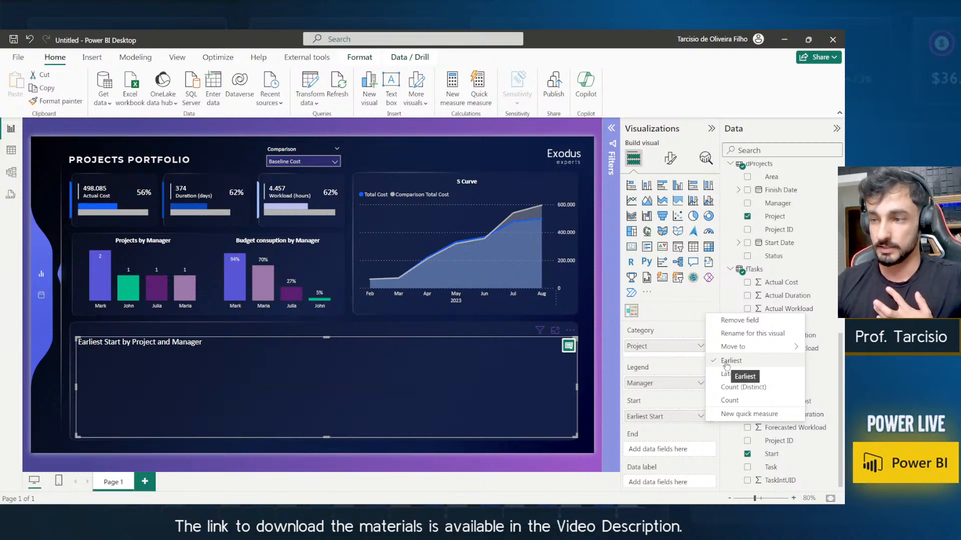
click(662, 430)
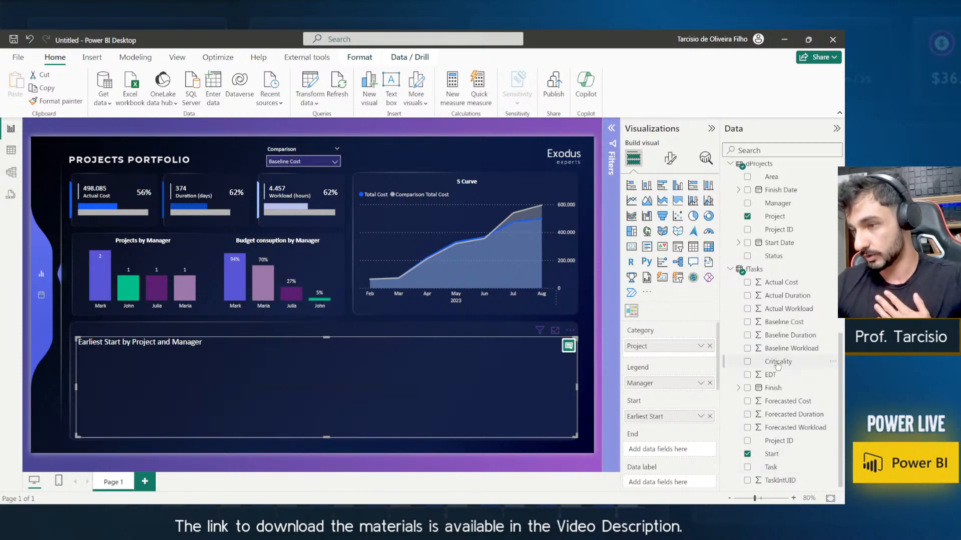
drag(773, 389, 659, 450)
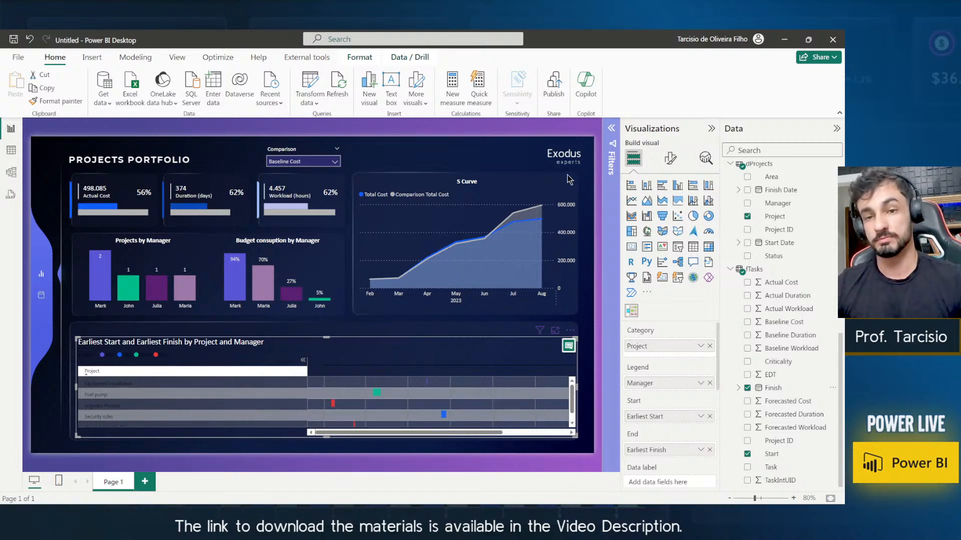
Open the Gantt chart's column header formatting options.
click(671, 158)
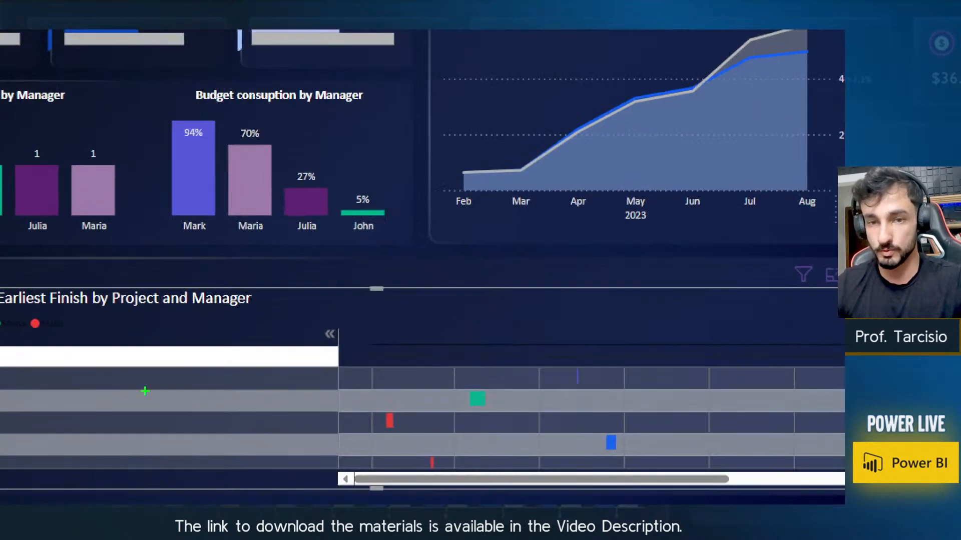
drag(65, 359, 355, 356)
key(Escape)
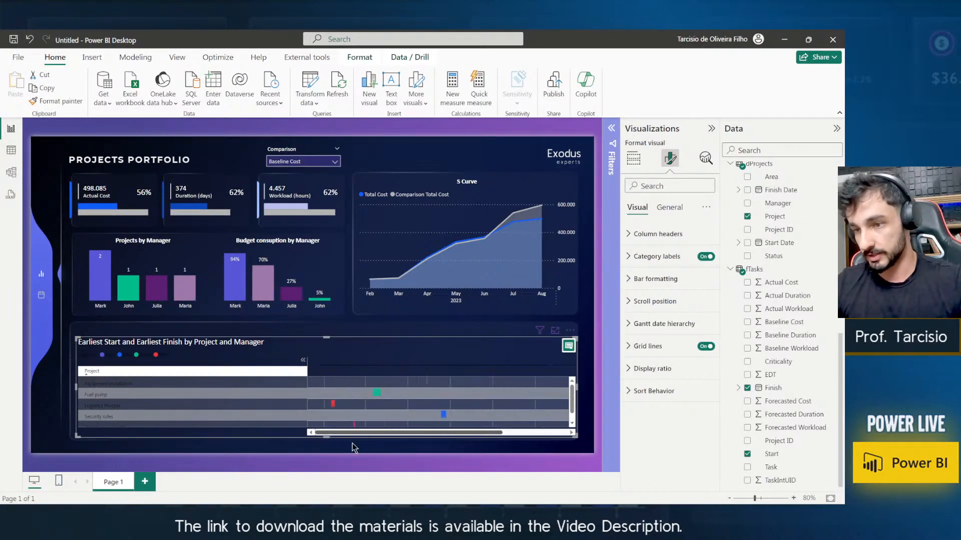
click(657, 234)
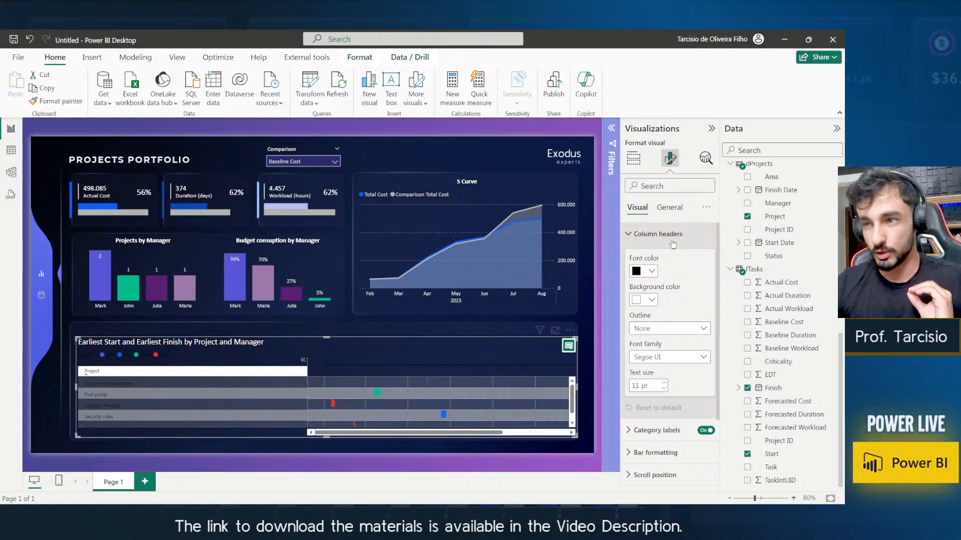
click(646, 271)
click(646, 308)
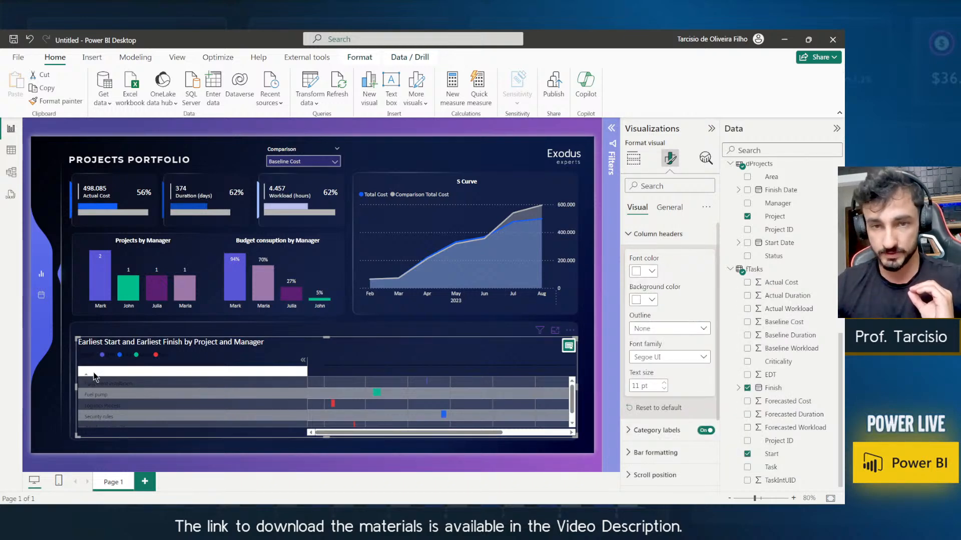
click(651, 271)
click(656, 307)
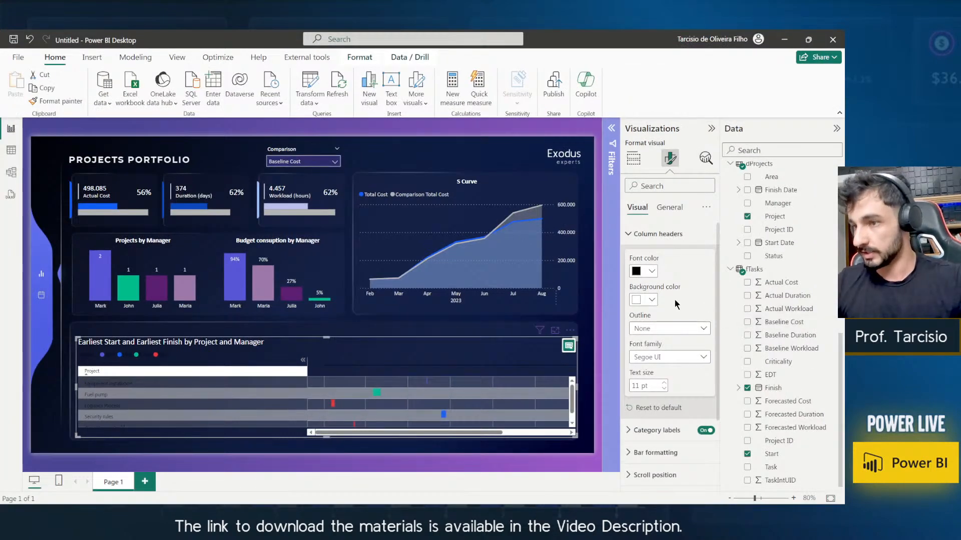
Give the Gantt chart's column headers a dark grey background and a white font.
click(651, 299)
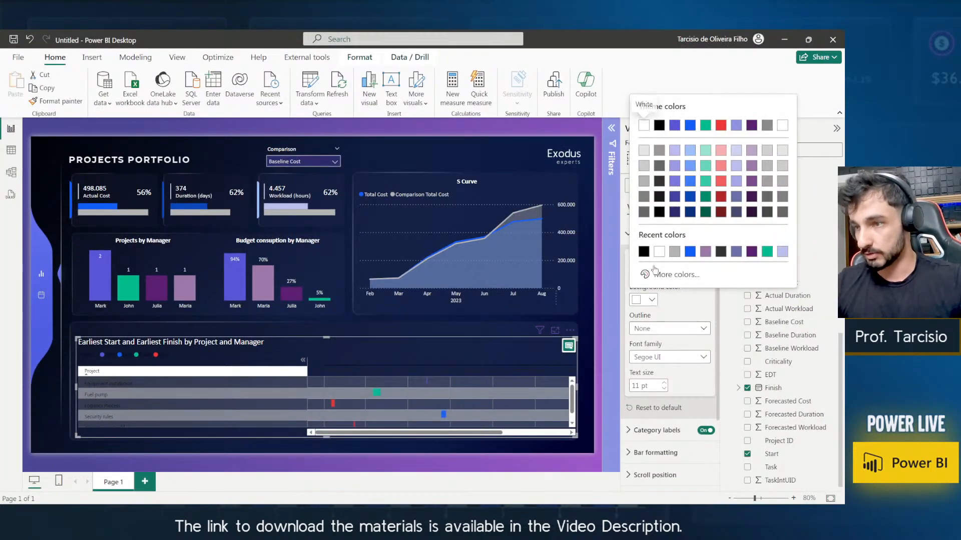
click(644, 216)
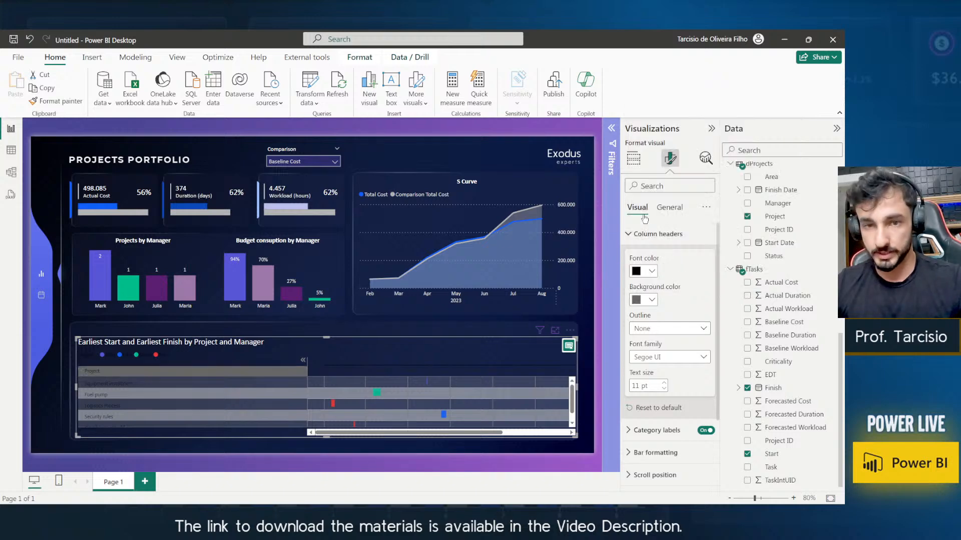
click(643, 271)
click(644, 311)
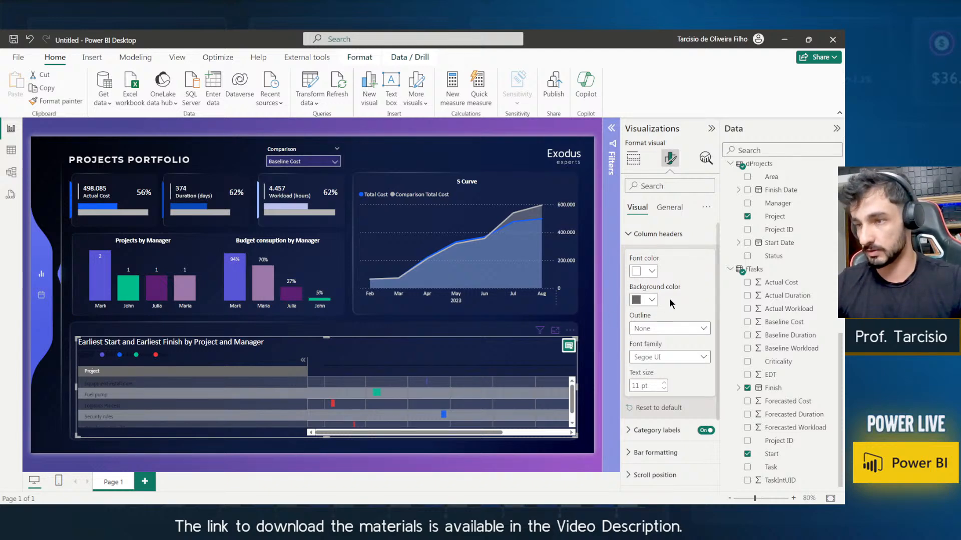
click(658, 234)
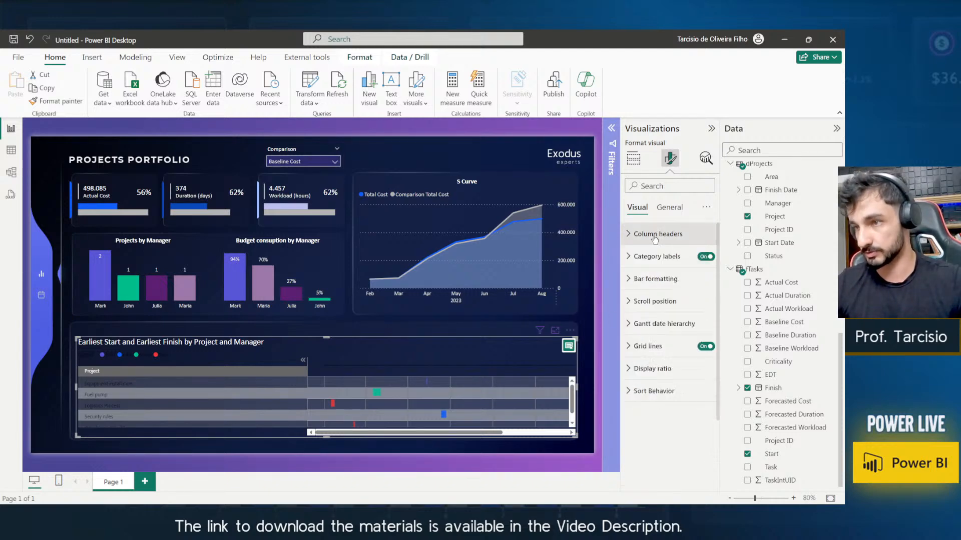
Color the Gantt bars by manager in listed order: violet, mauve, violet and dark purple.
click(654, 279)
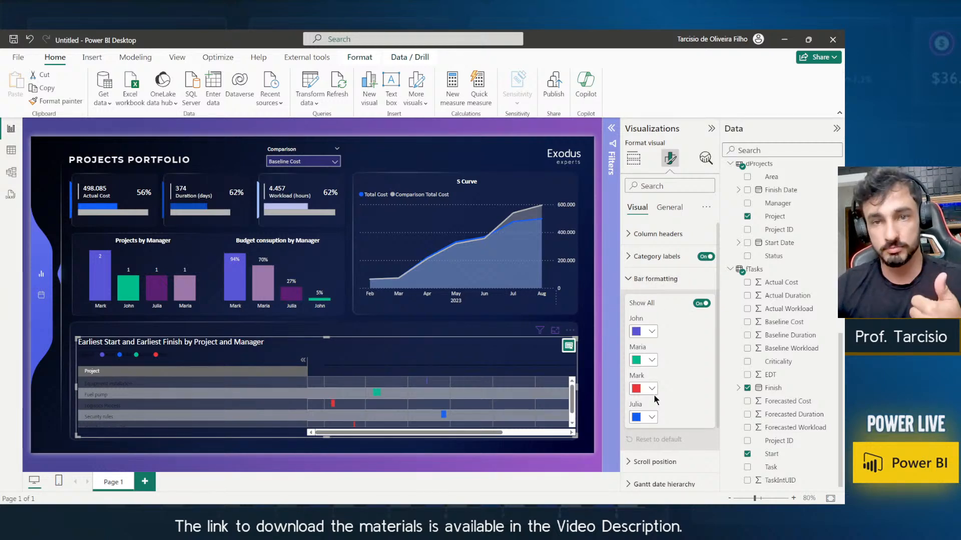
click(651, 331)
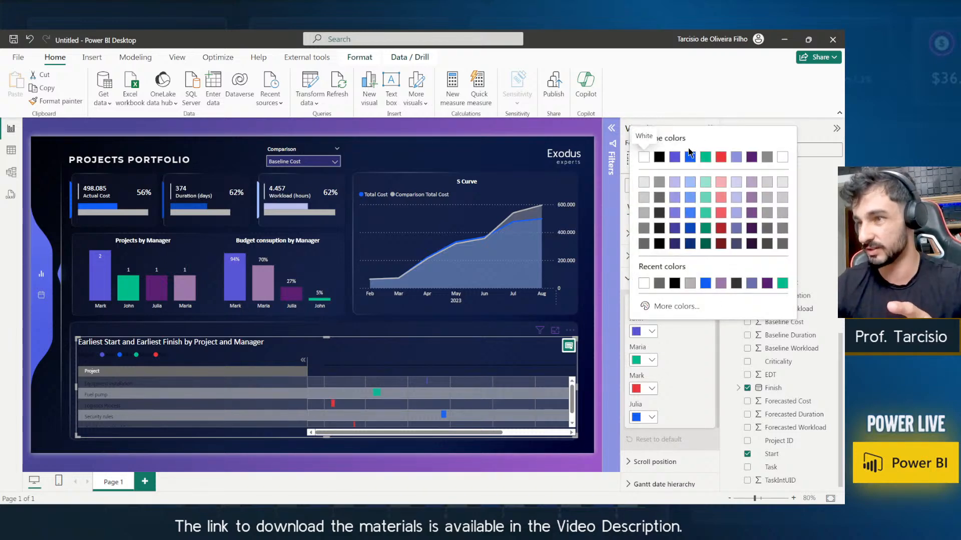
click(674, 156)
click(652, 359)
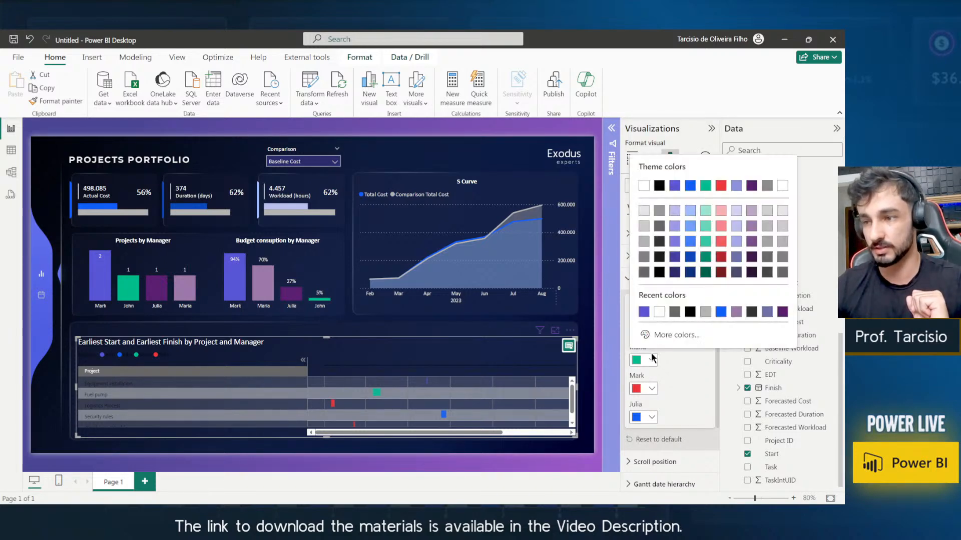
click(736, 312)
click(649, 389)
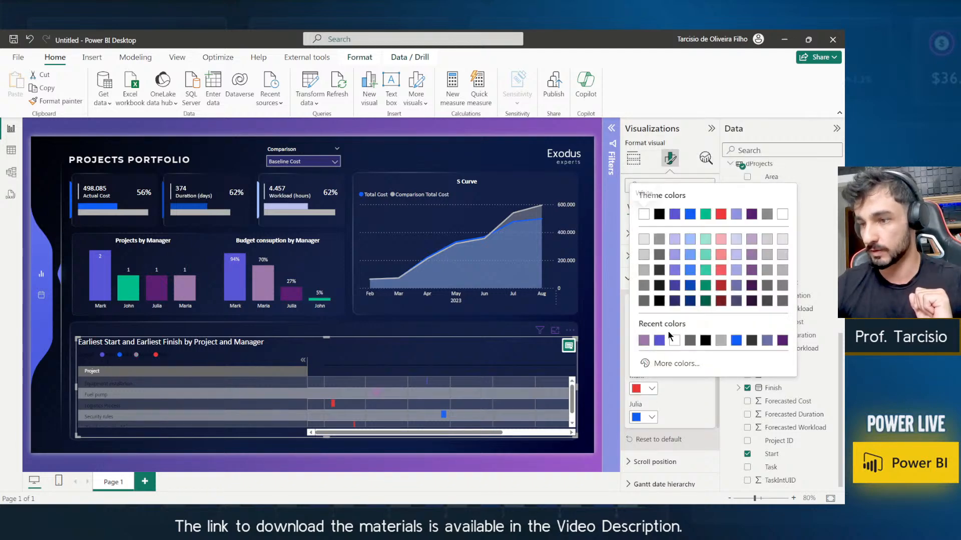
click(678, 215)
click(644, 419)
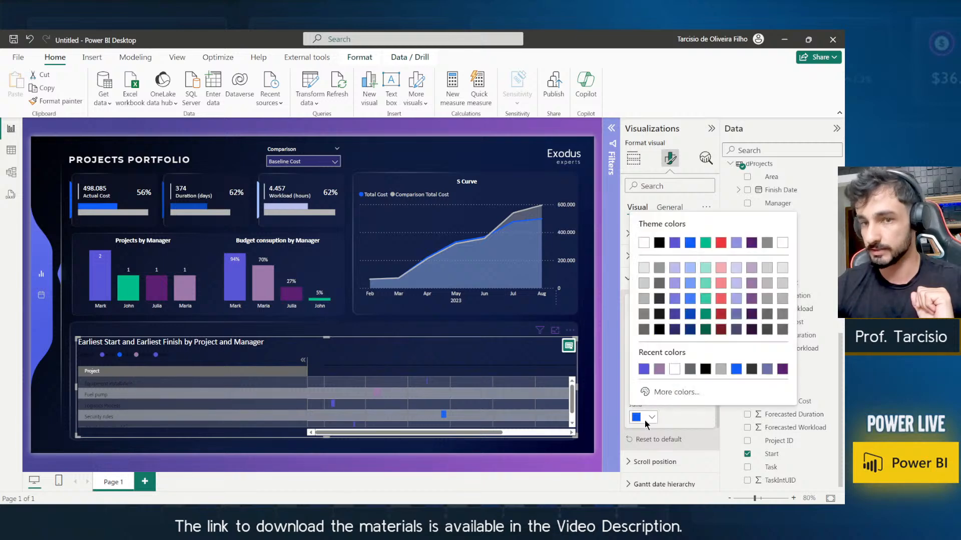
click(750, 245)
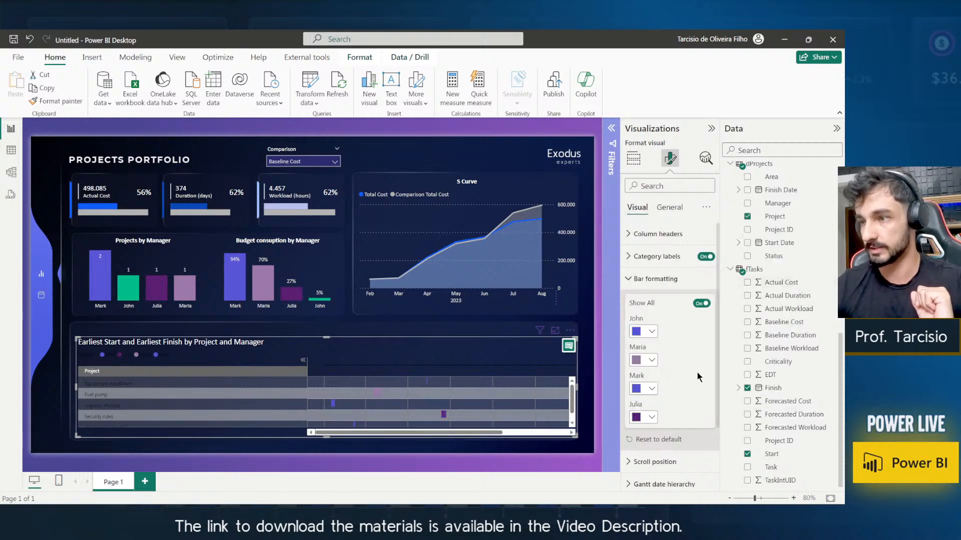
click(656, 279)
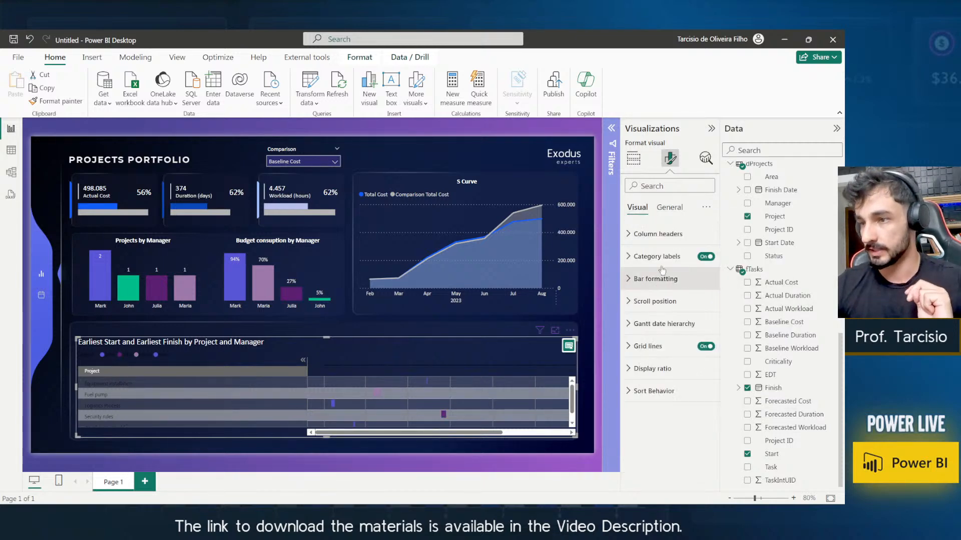
Set the Gantt chart's category label font to white and extend the visual's lower edge slightly downward.
click(662, 257)
click(649, 295)
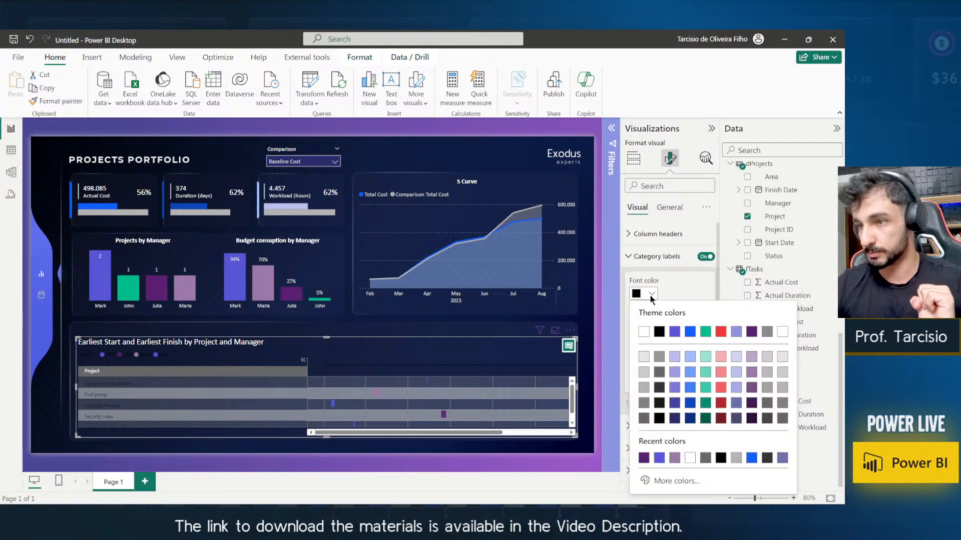
click(645, 333)
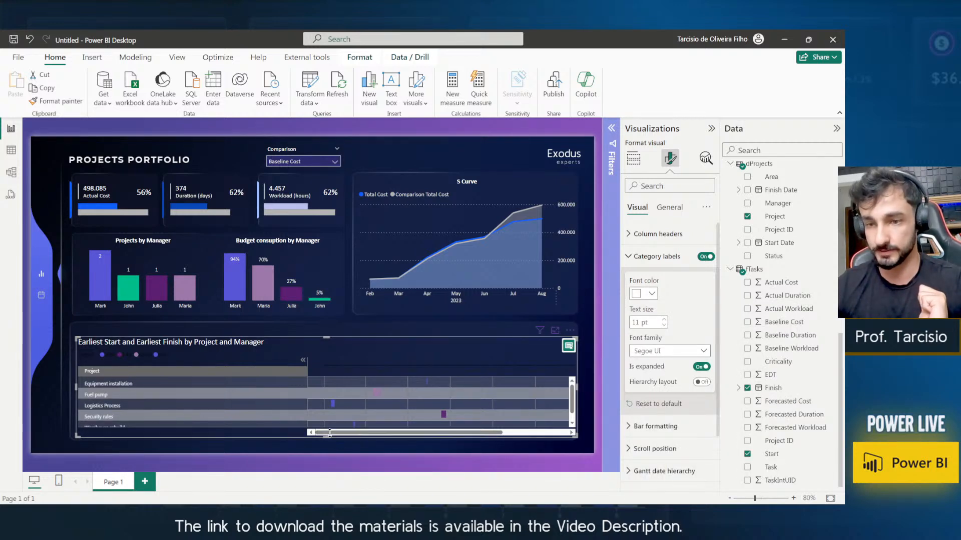
drag(326, 436, 330, 448)
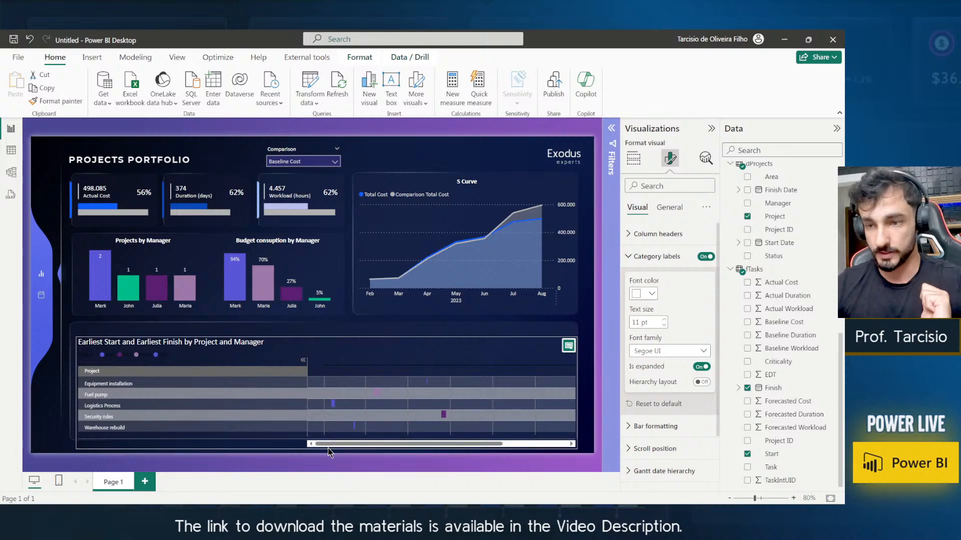
Try collapsing the Gantt chart's category labels and restore them to expanded.
click(702, 367)
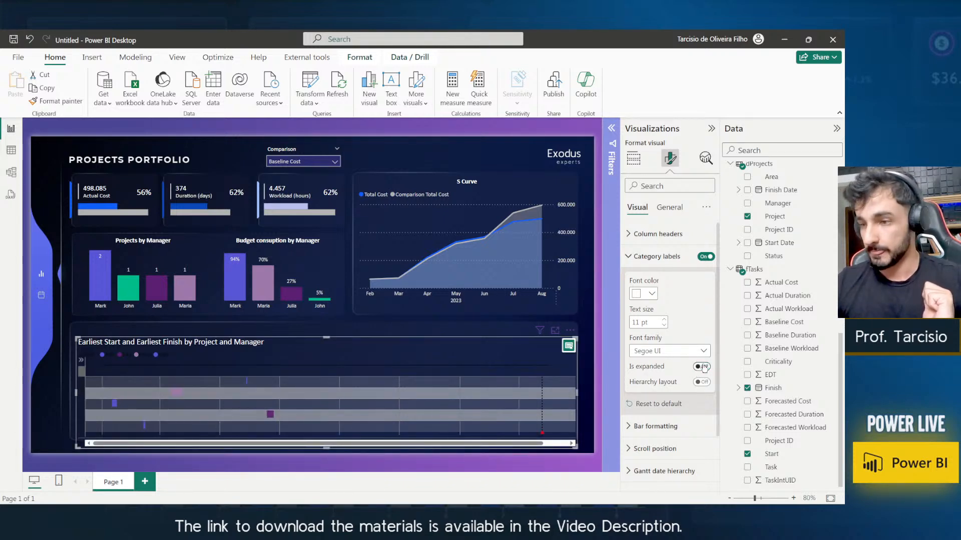
click(704, 367)
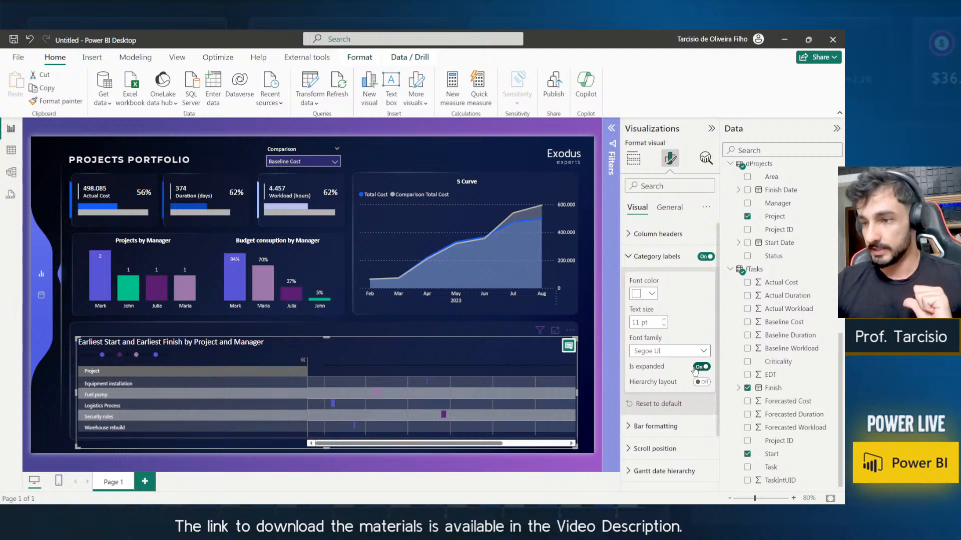
click(697, 368)
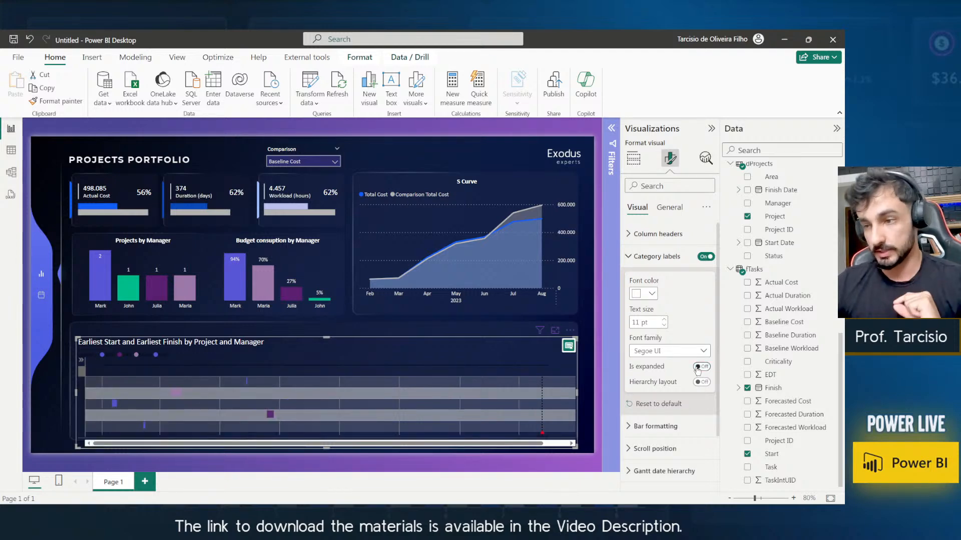
click(699, 368)
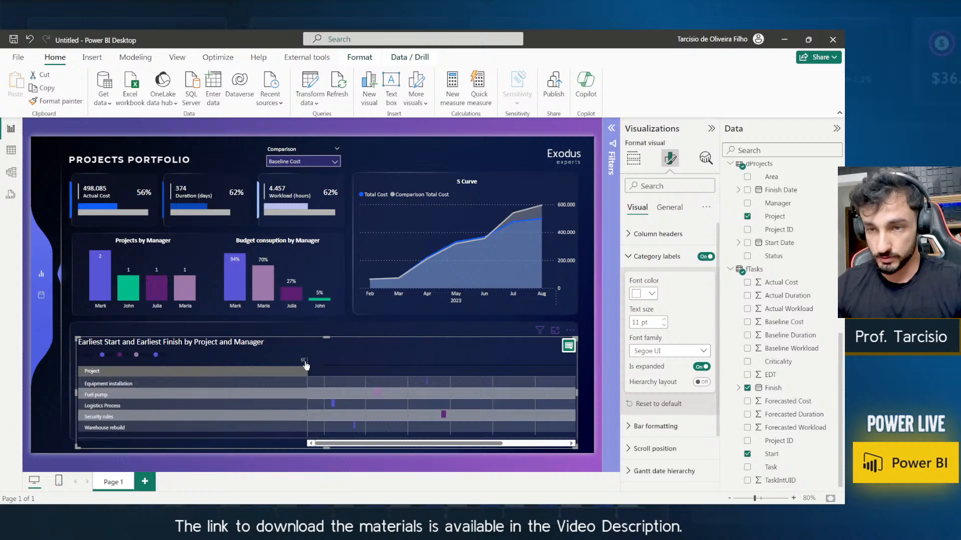
Review the available scroll positions and date hierarchy levels for the Gantt chart.
click(651, 256)
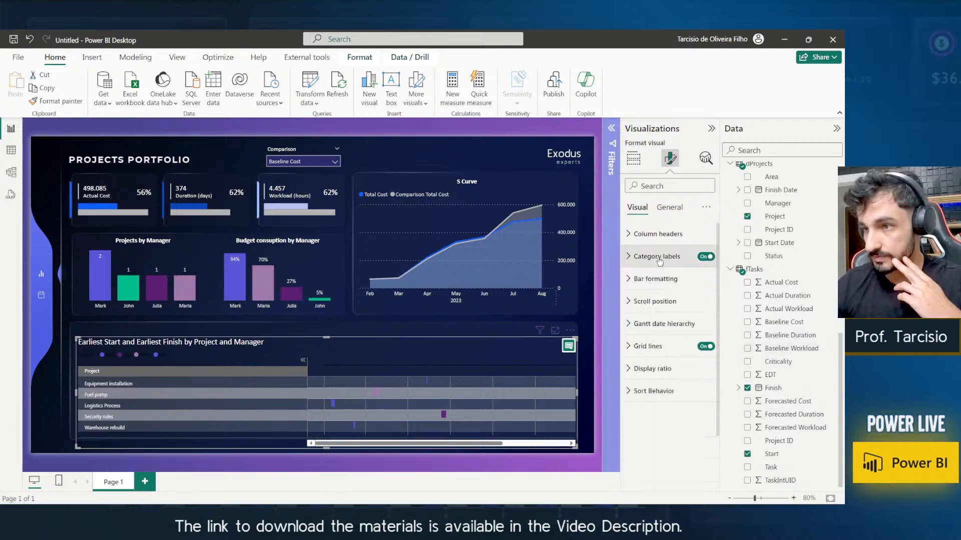
click(659, 302)
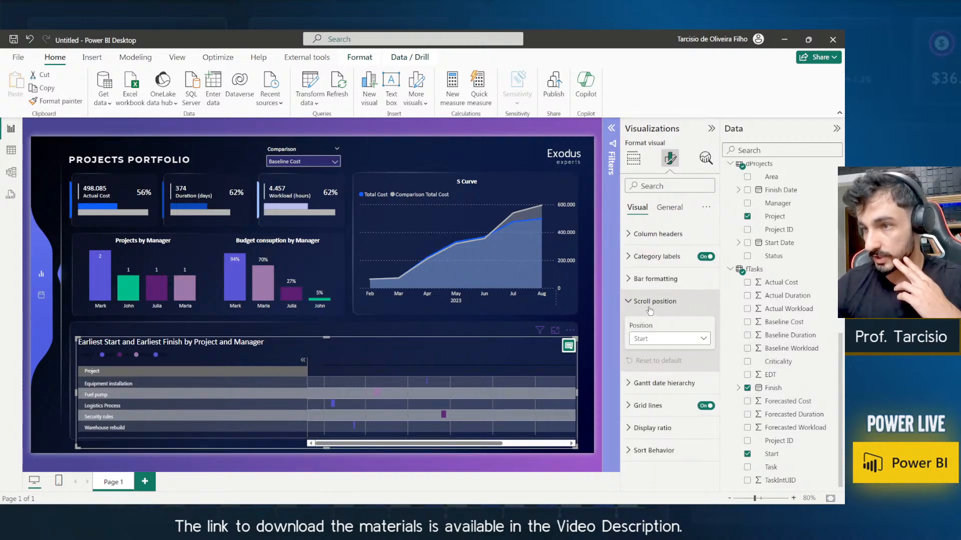
click(650, 339)
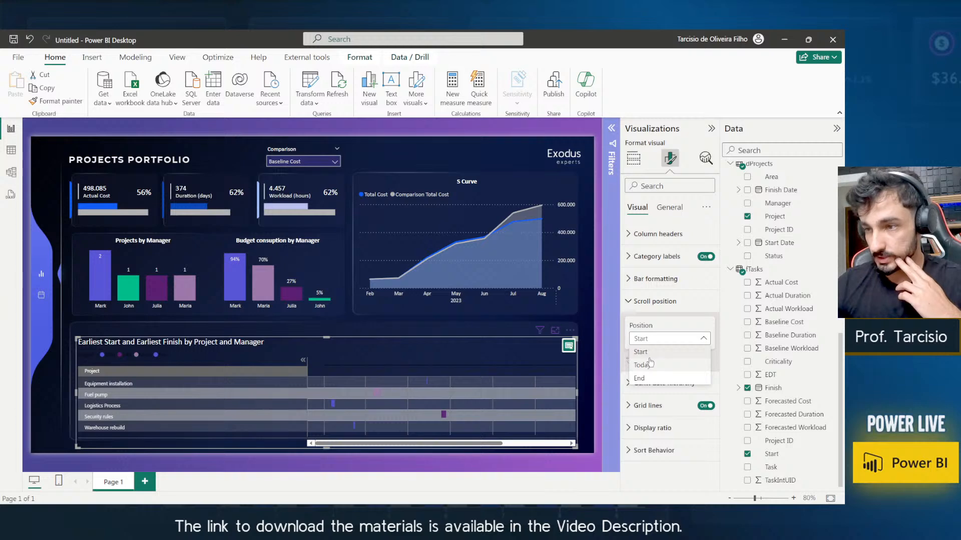
click(655, 332)
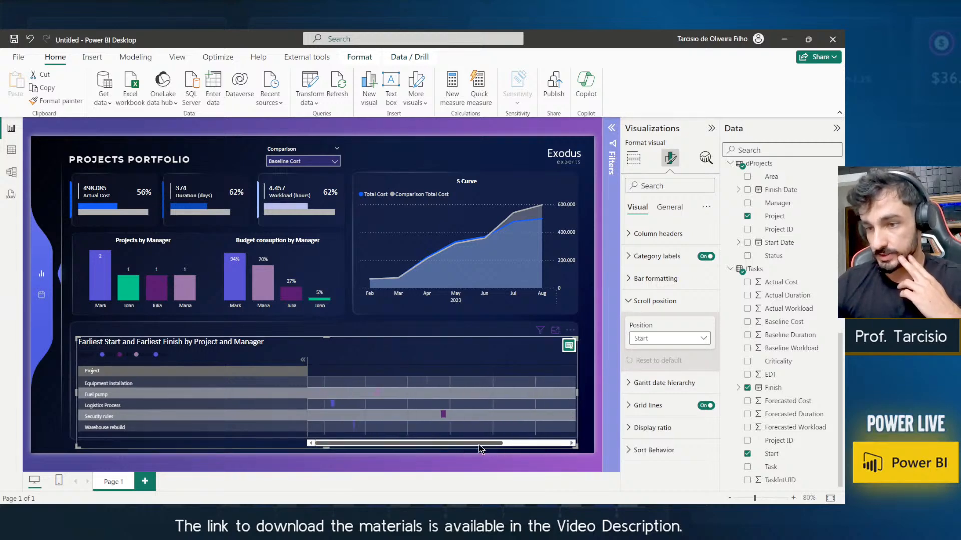
click(684, 338)
click(680, 339)
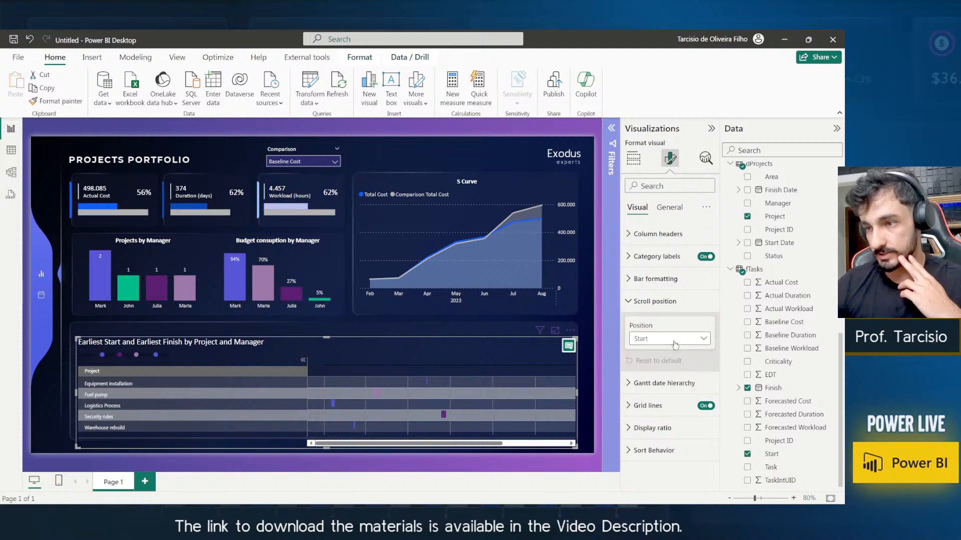
click(656, 384)
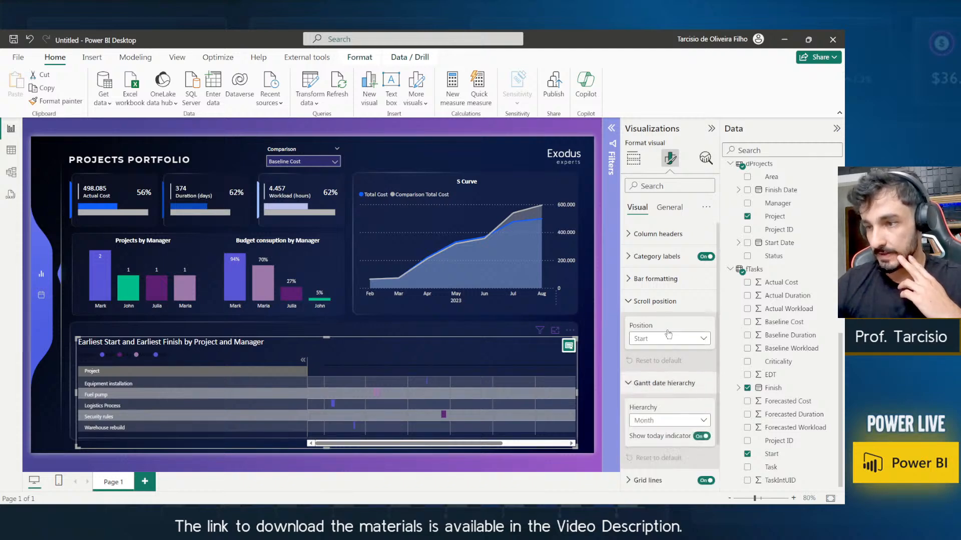
scroll(658, 388, down, 1)
click(659, 385)
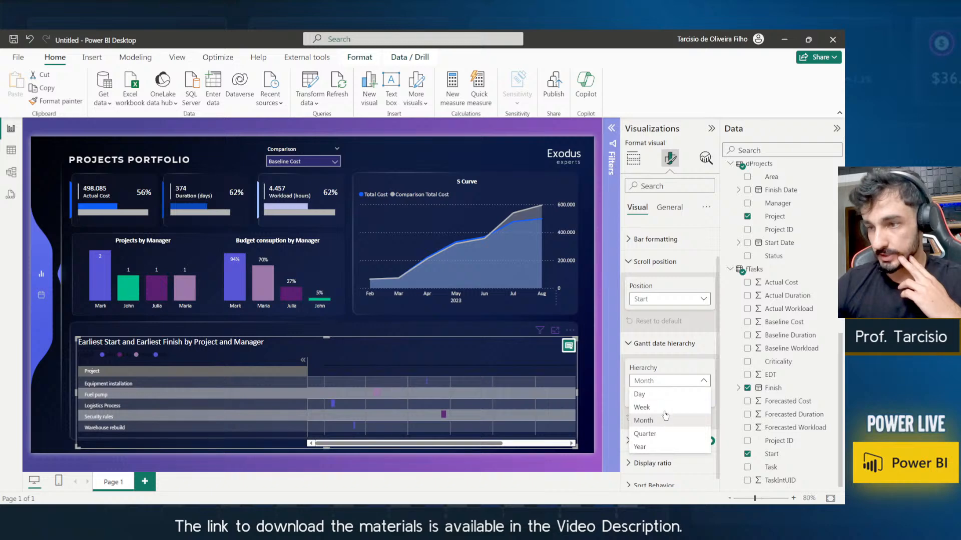
click(664, 384)
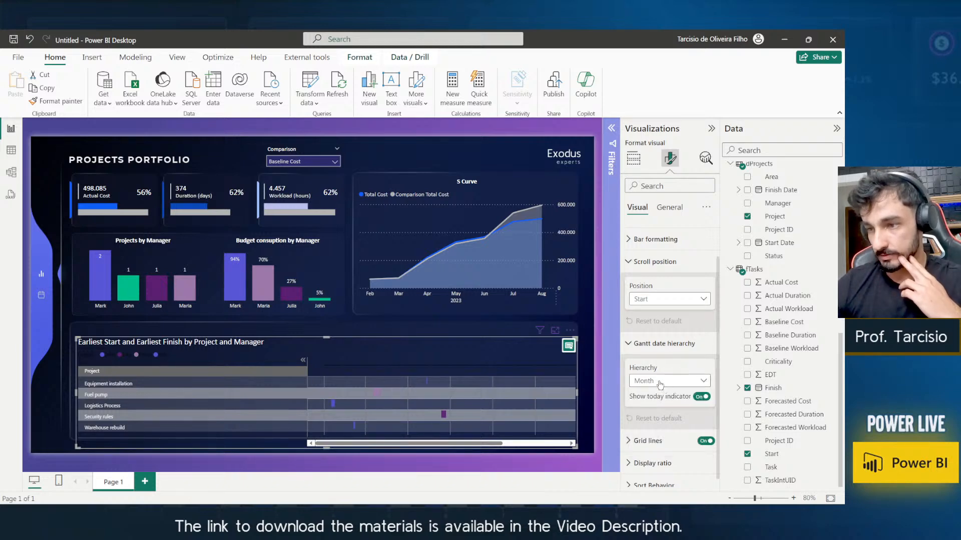
Turn off the today indicator in the Gantt chart's date hierarchy settings.
click(702, 397)
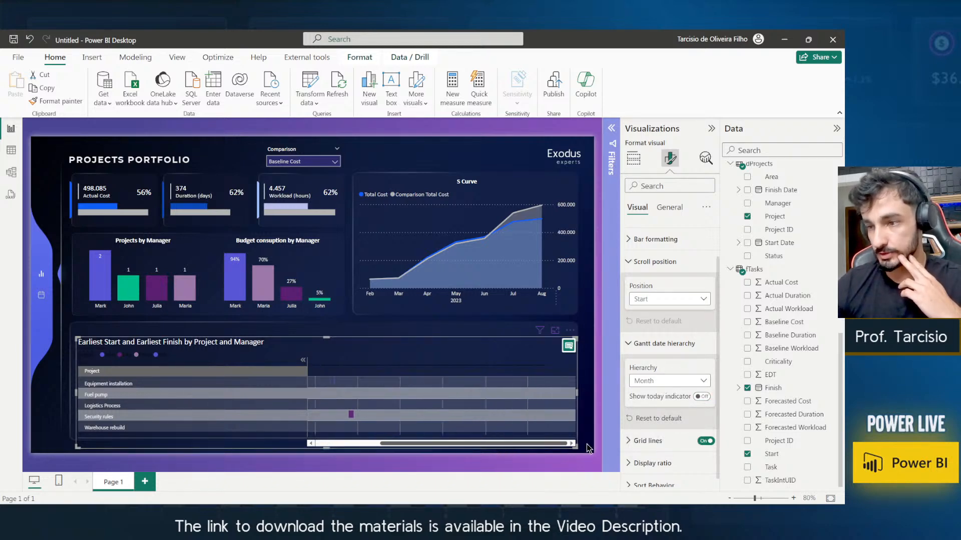
click(701, 397)
drag(496, 447, 604, 447)
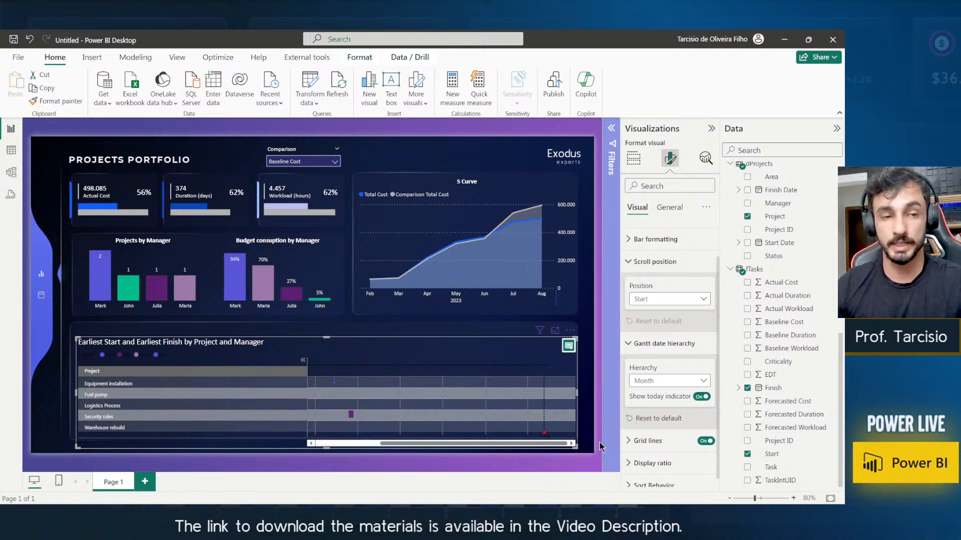
key(alt)
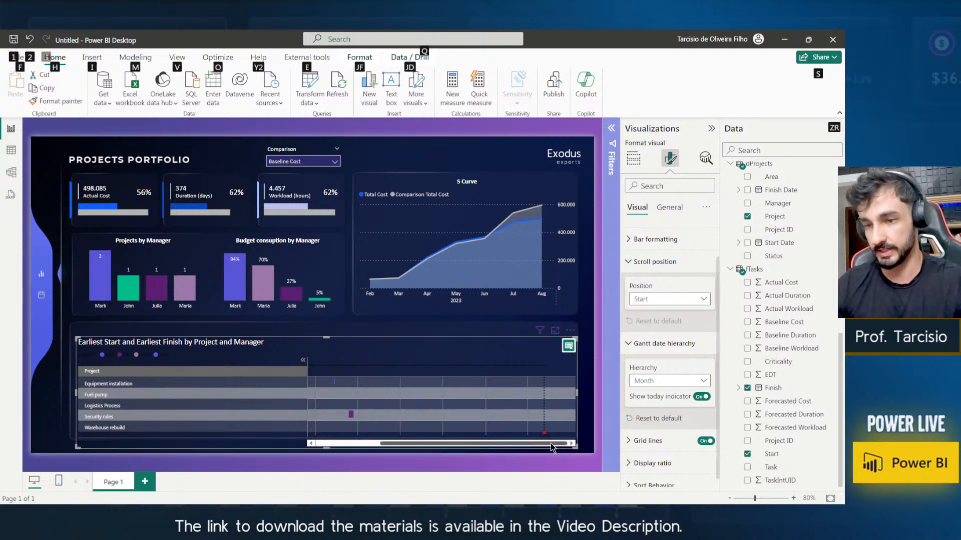
drag(536, 445, 459, 444)
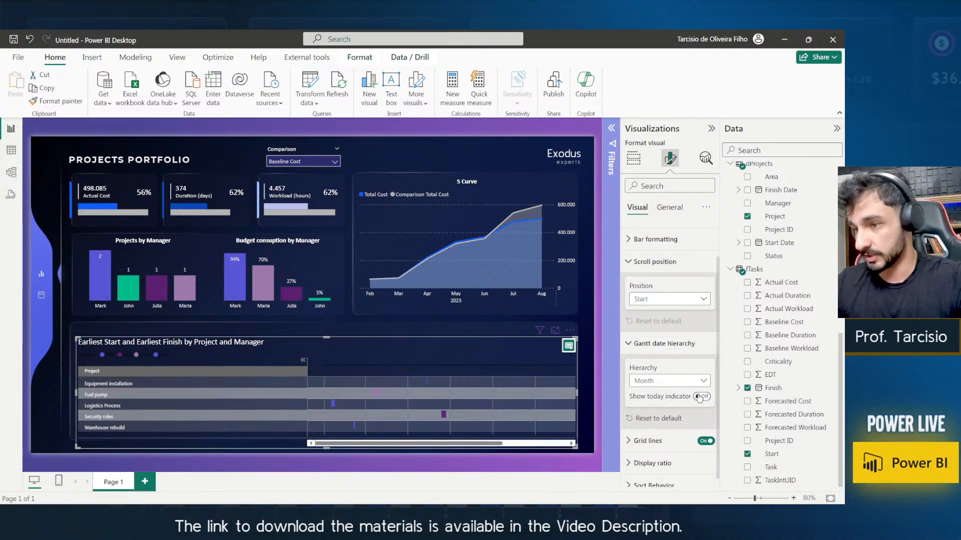
click(671, 345)
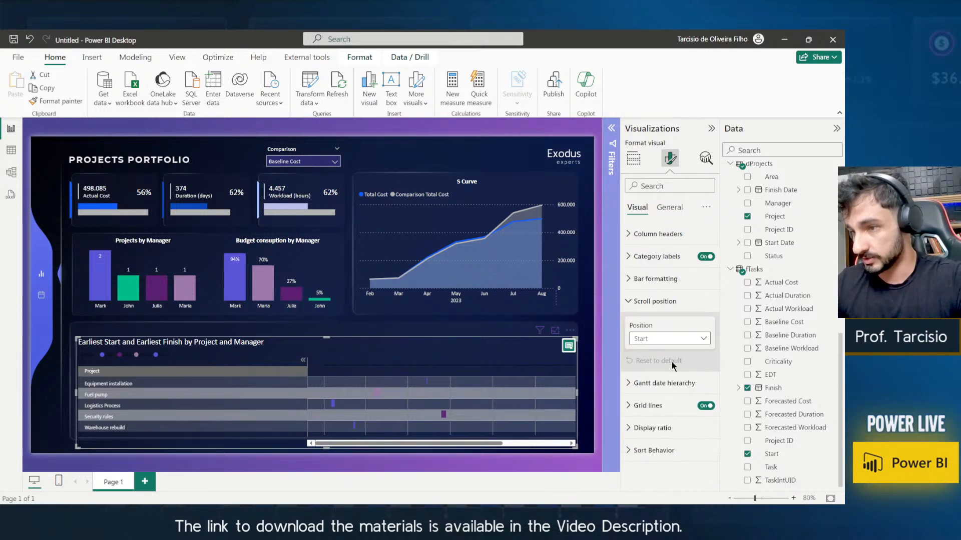
Change the Gantt chart's grid line color to white.
click(652, 405)
click(651, 404)
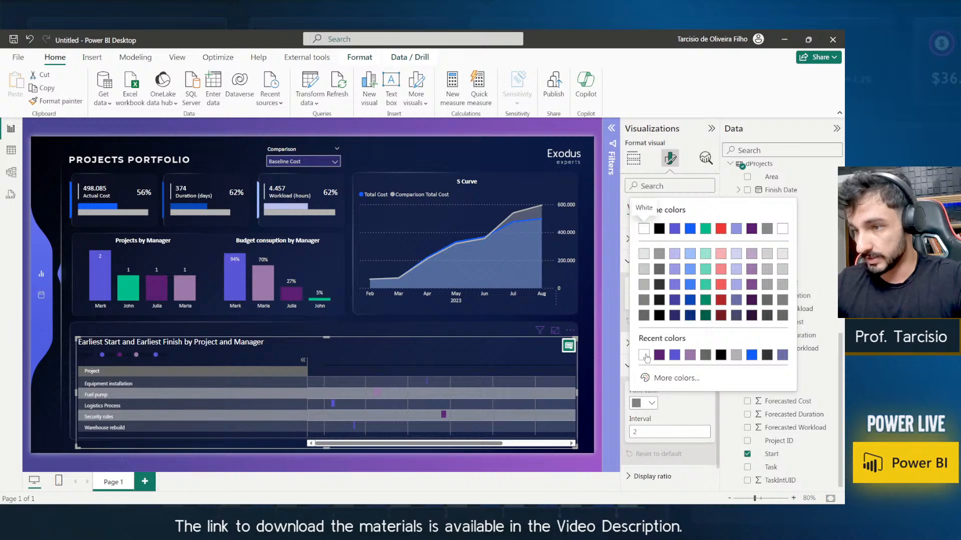
click(638, 216)
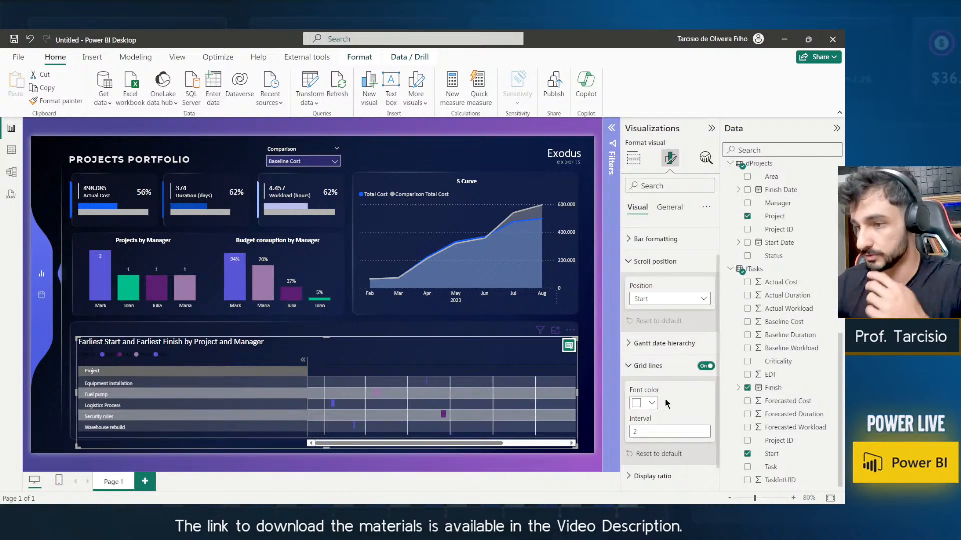
click(668, 367)
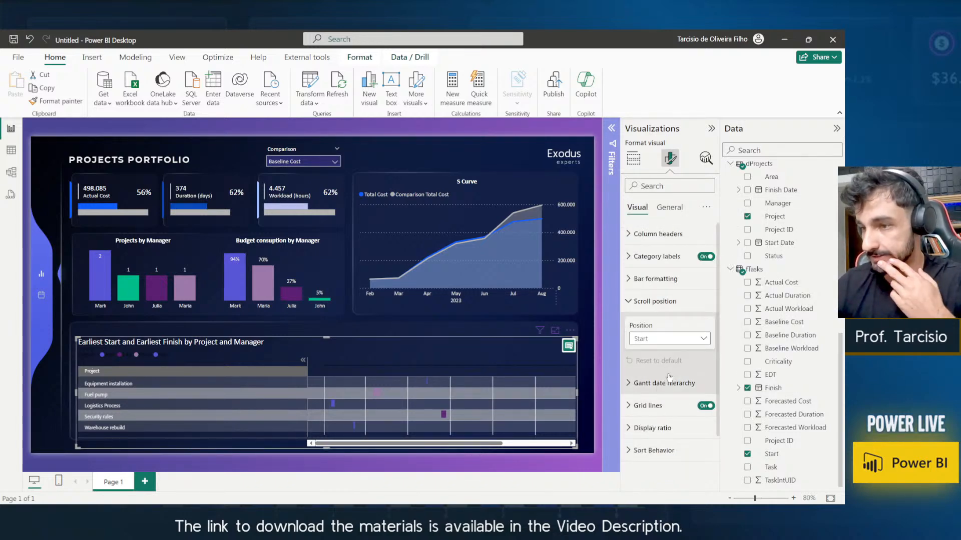
Set the Gantt chart's display ratio to 10% to narrow the project name column.
click(668, 429)
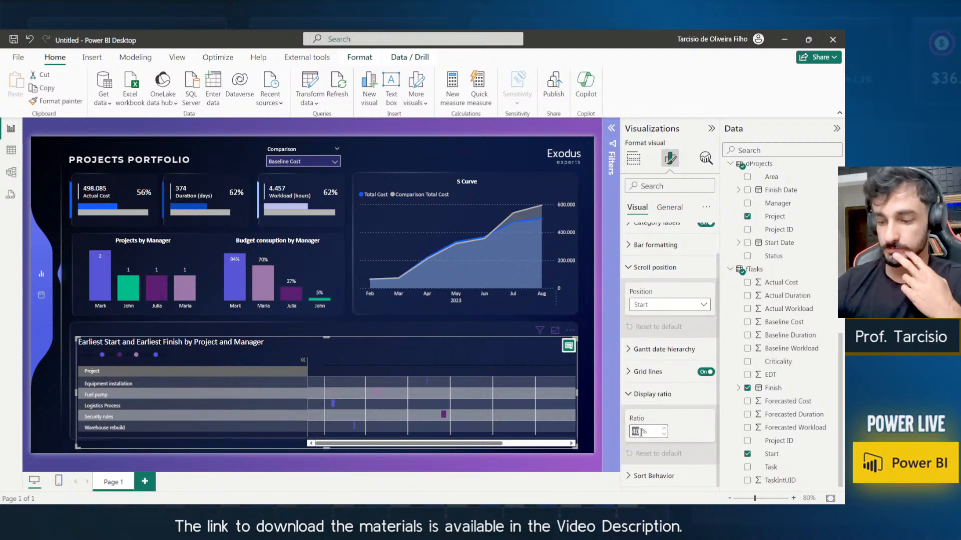
text(20)
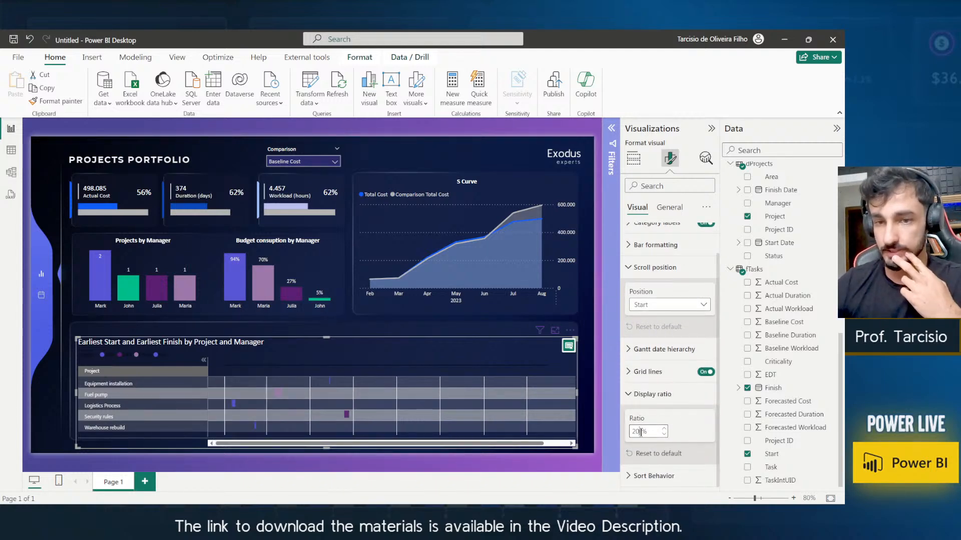
double_click(642, 433)
text(10)
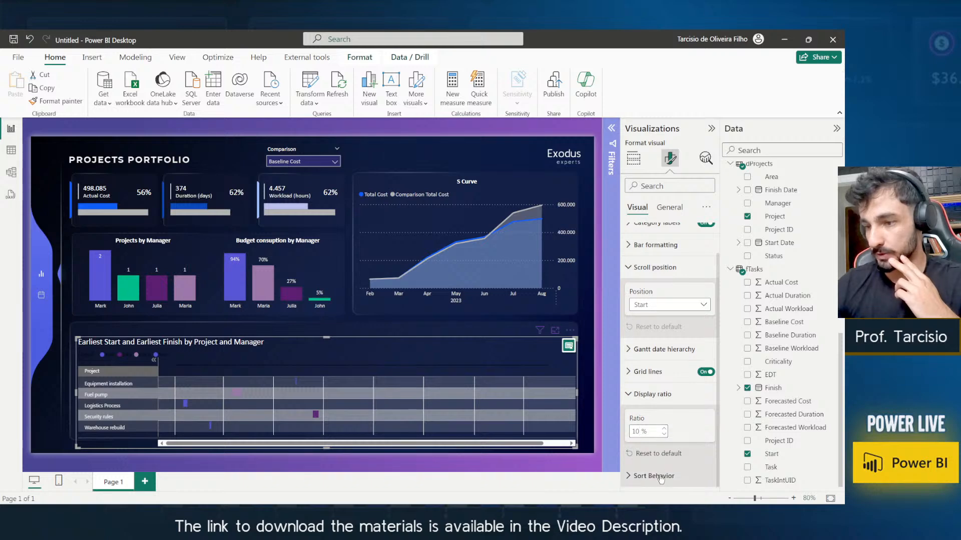
Enable independent sorting in the Gantt chart's sort behavior settings.
scroll(694, 425, down, 1)
scroll(694, 425, down, 2)
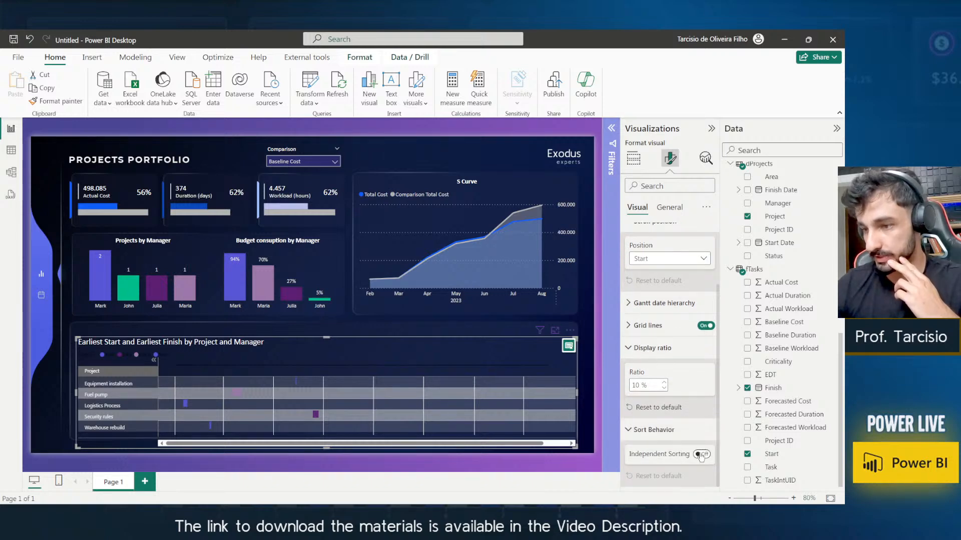
click(701, 454)
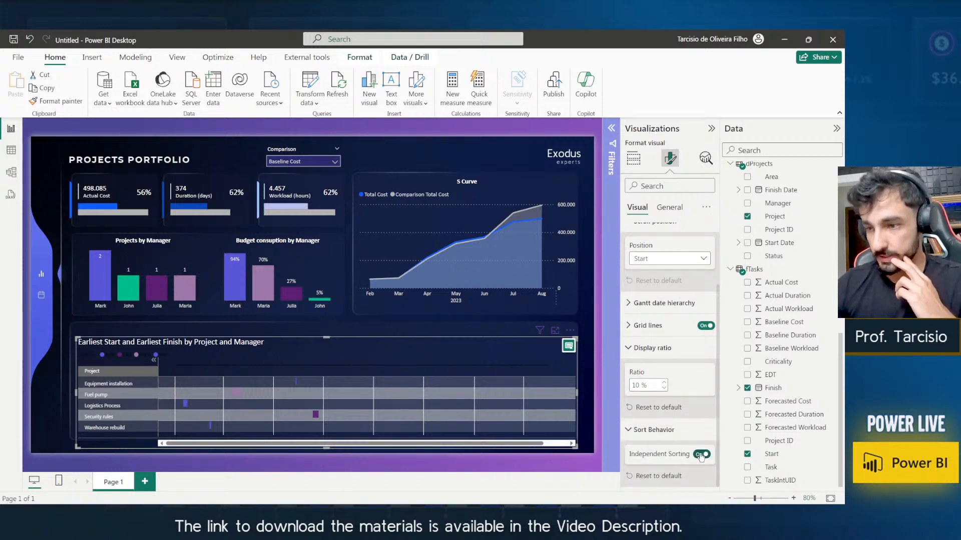
click(680, 438)
Add the % Comparison Duration measure to the Gantt chart as its data label.
click(633, 158)
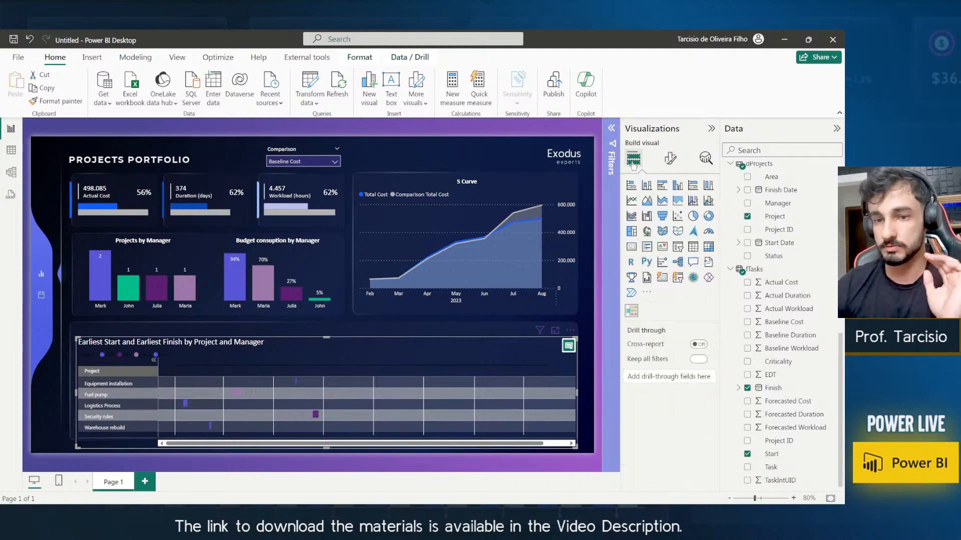
scroll(676, 403, down, 3)
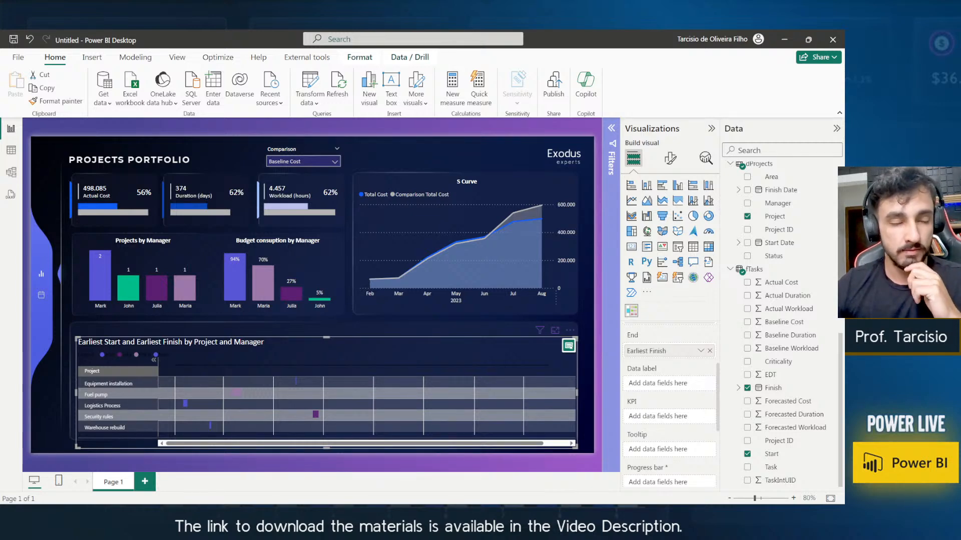
scroll(832, 331, up, 10)
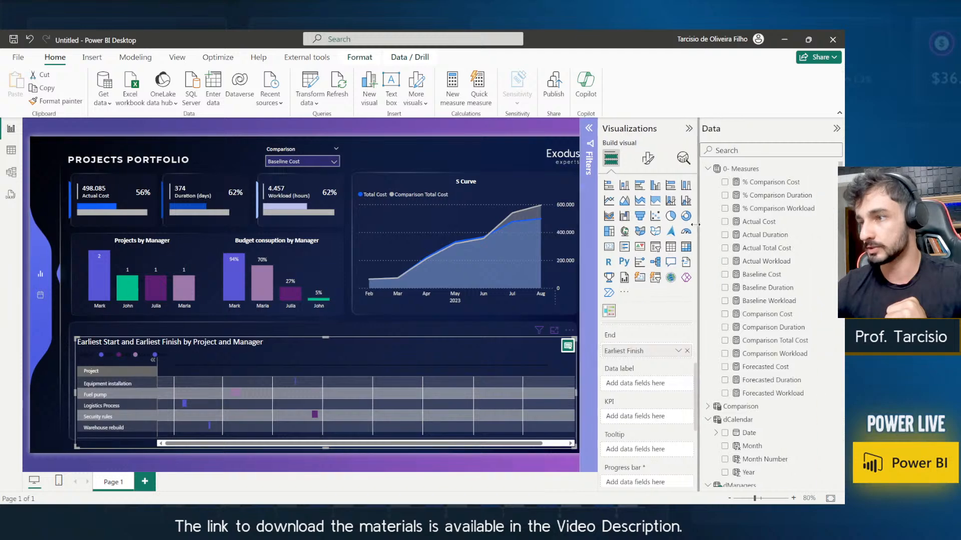
drag(721, 223, 706, 222)
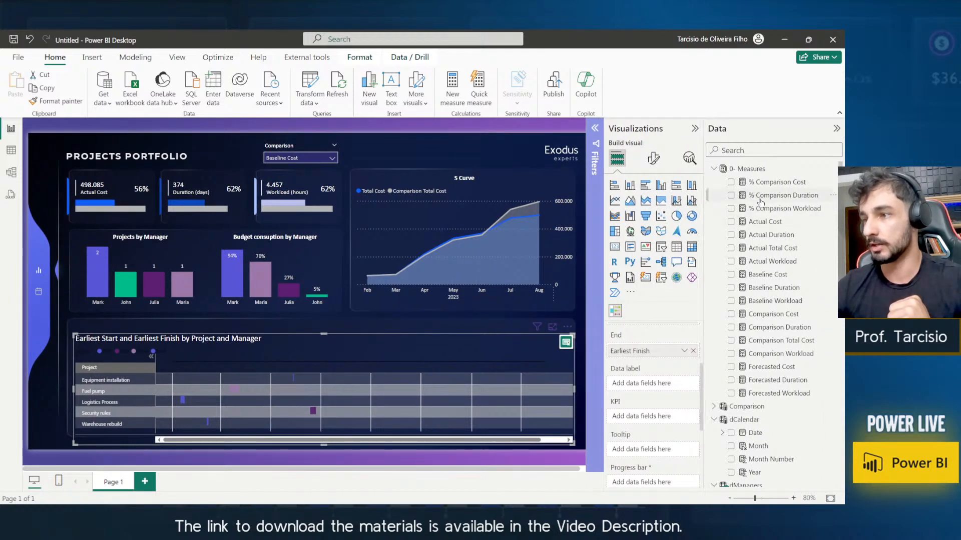
drag(760, 201, 657, 388)
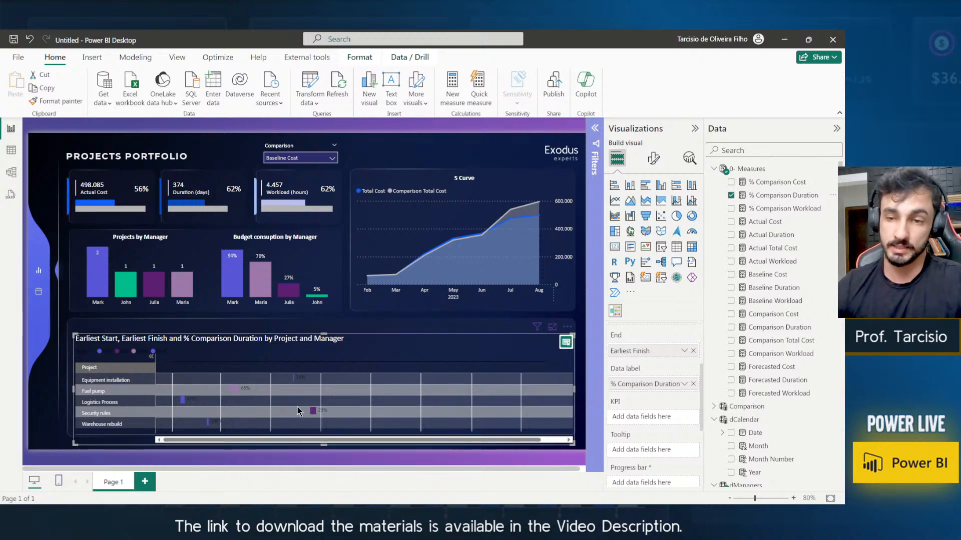
Examine the percentage labels beside the Gantt bars and the fields assigned to the chart's start and end dates.
key(alt)
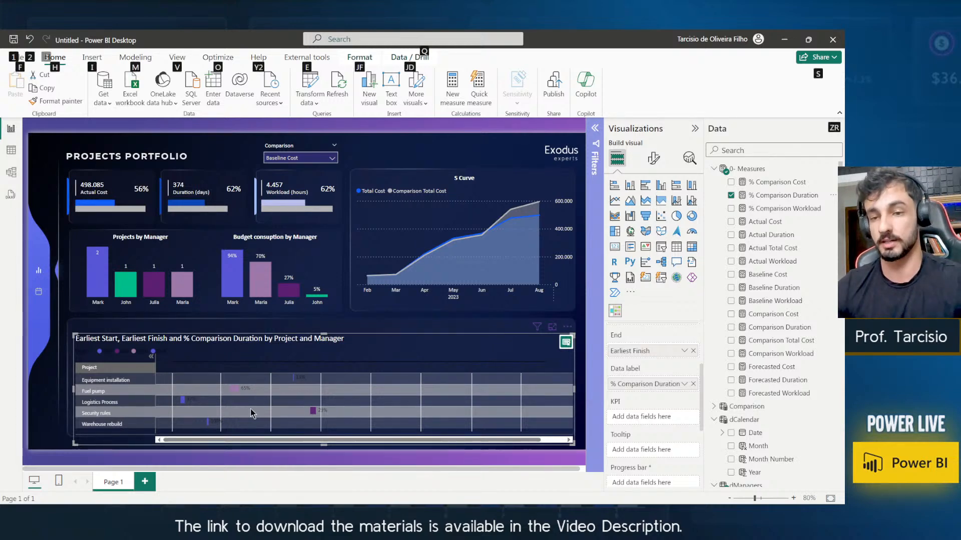
key(alt)
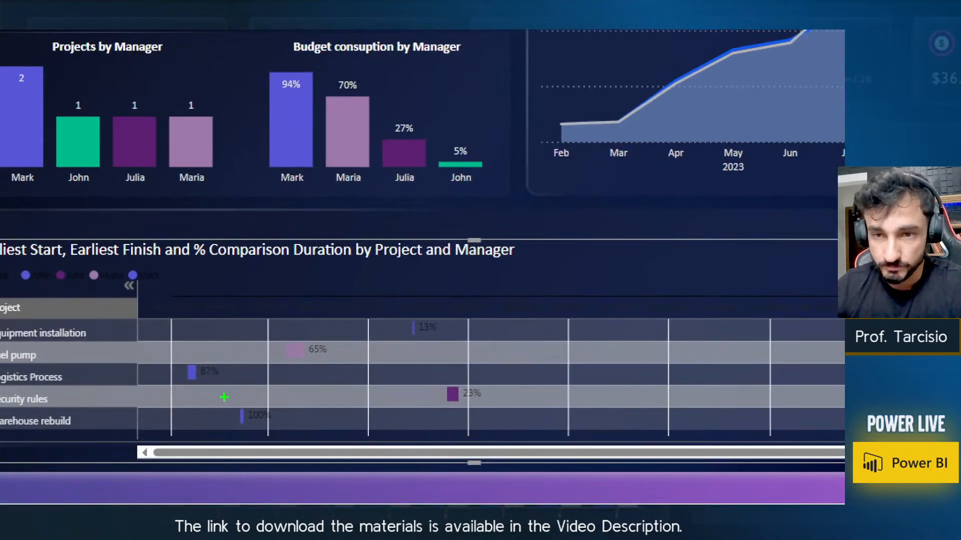
drag(235, 391, 172, 357)
key(Escape)
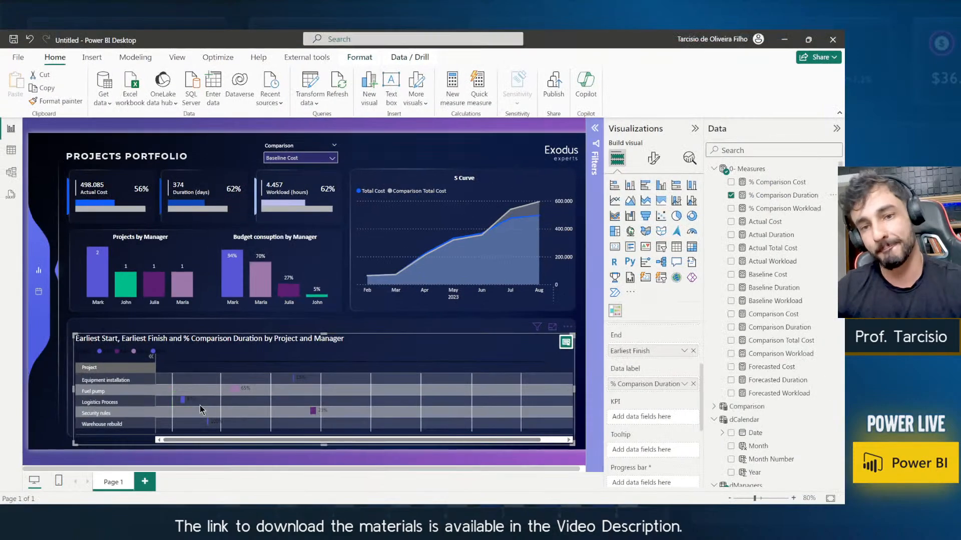
scroll(667, 390, up, 2)
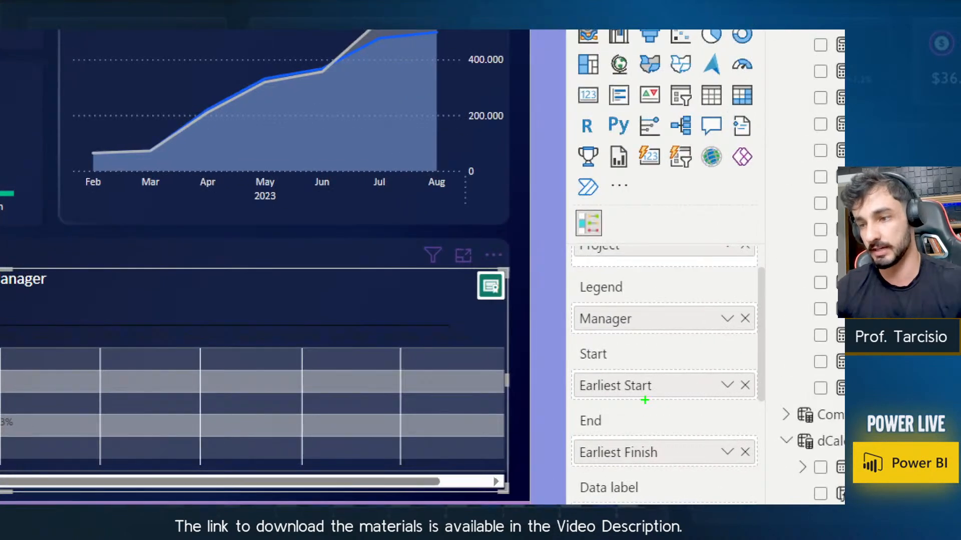
mouse_move(673, 408)
mouse_down()
mouse_move(569, 356)
mouse_move(562, 342)
mouse_up()
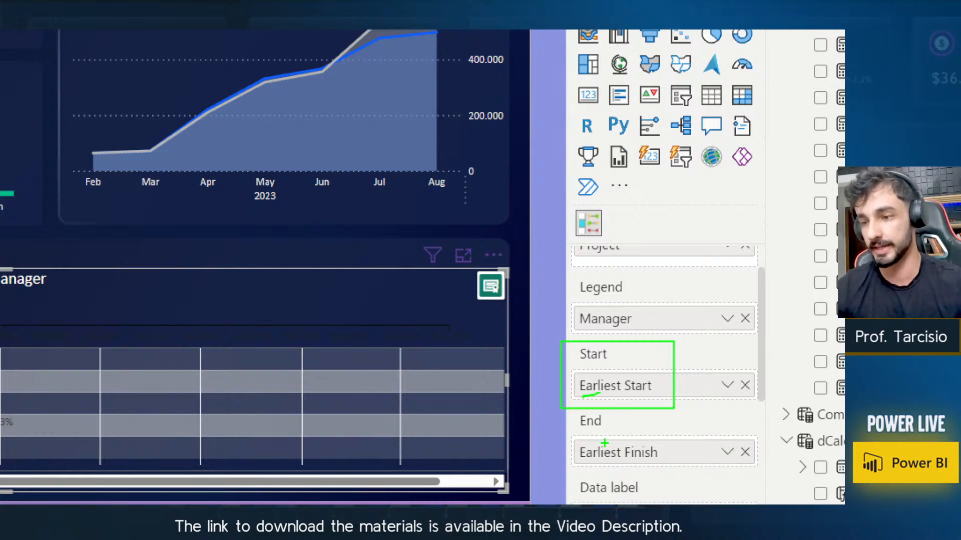
Change the Gantt chart's end date from Earliest Finish to Latest Finish.
key(Escape)
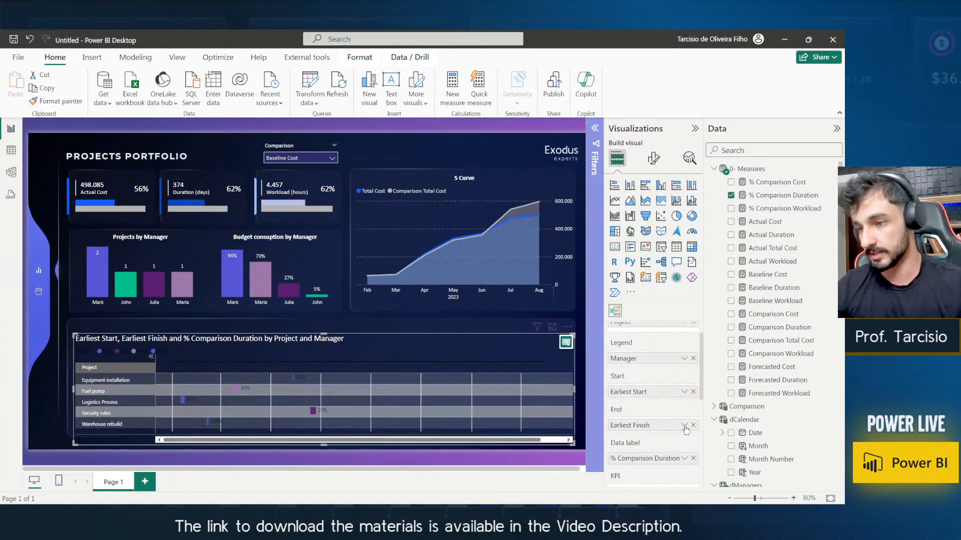
click(684, 425)
click(708, 382)
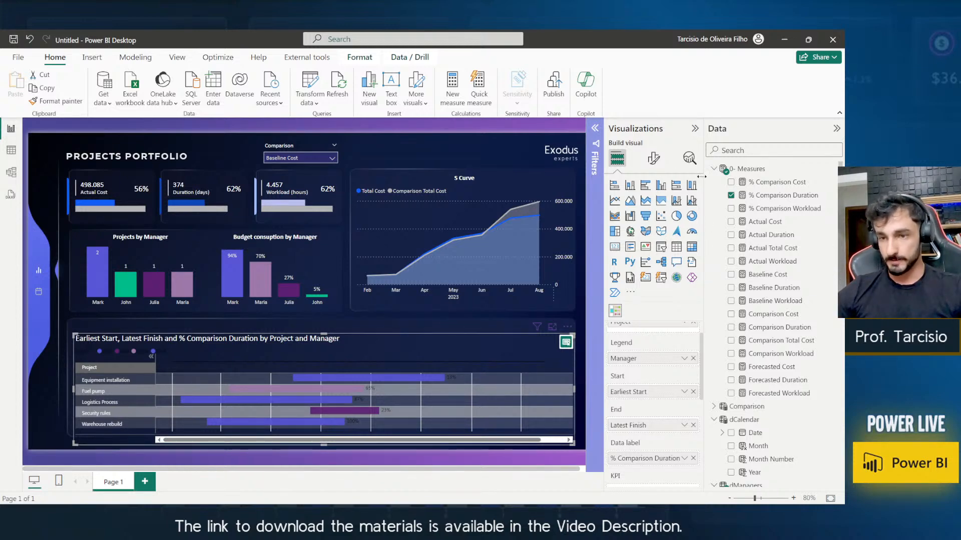
click(655, 159)
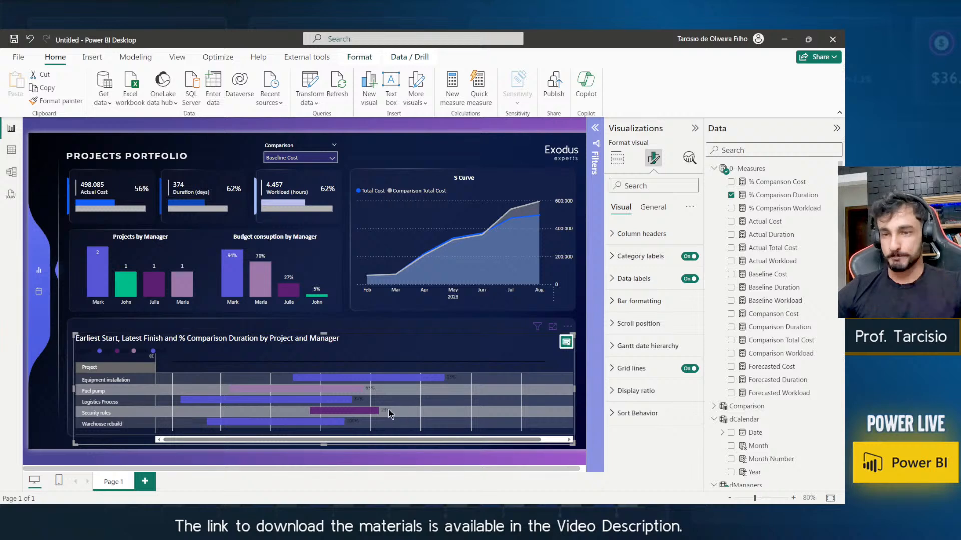
mouse_move(357, 414)
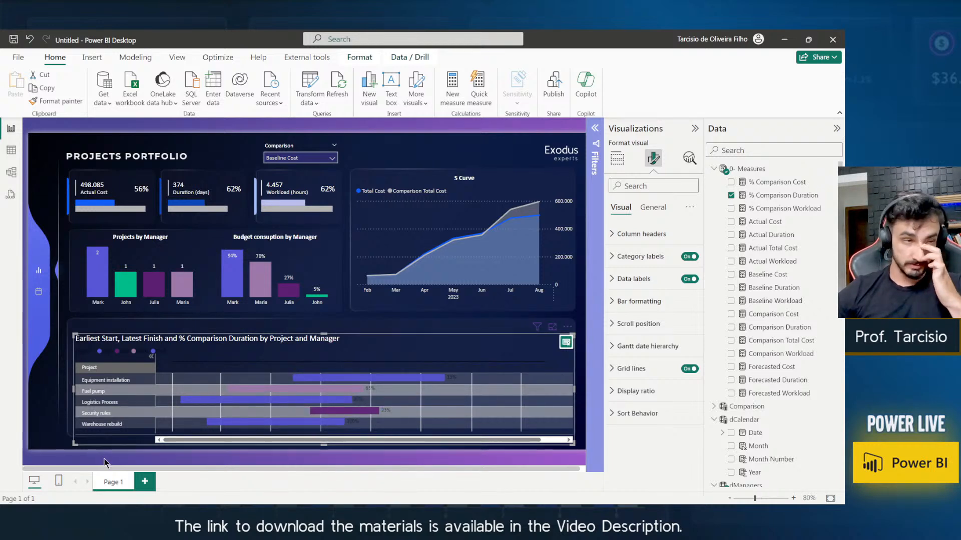
click(61, 436)
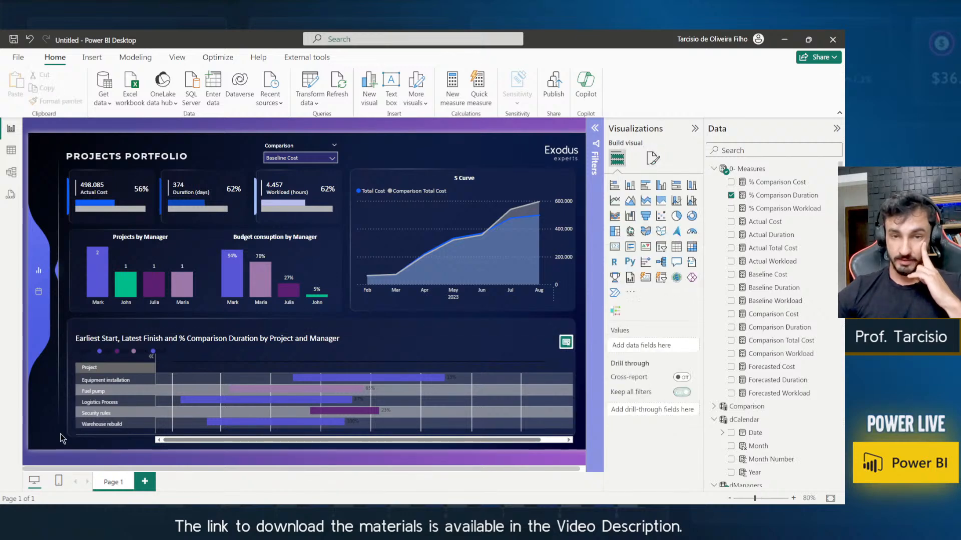
Copy the Gantt chart onto a new report page, move it up the page and inspect its date axis and labels.
click(94, 59)
drag(481, 348, 479, 320)
key(ctrl+z)
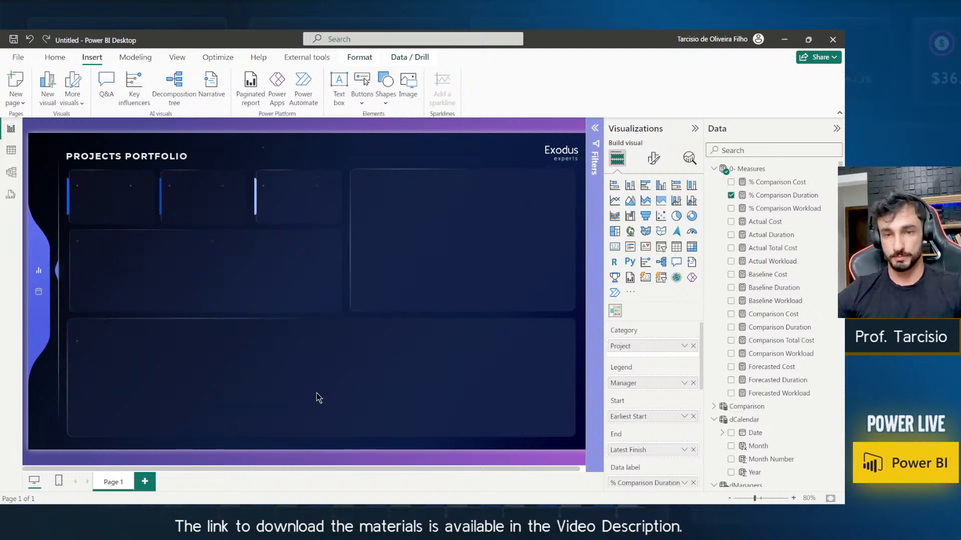
click(151, 483)
key(ctrl+v)
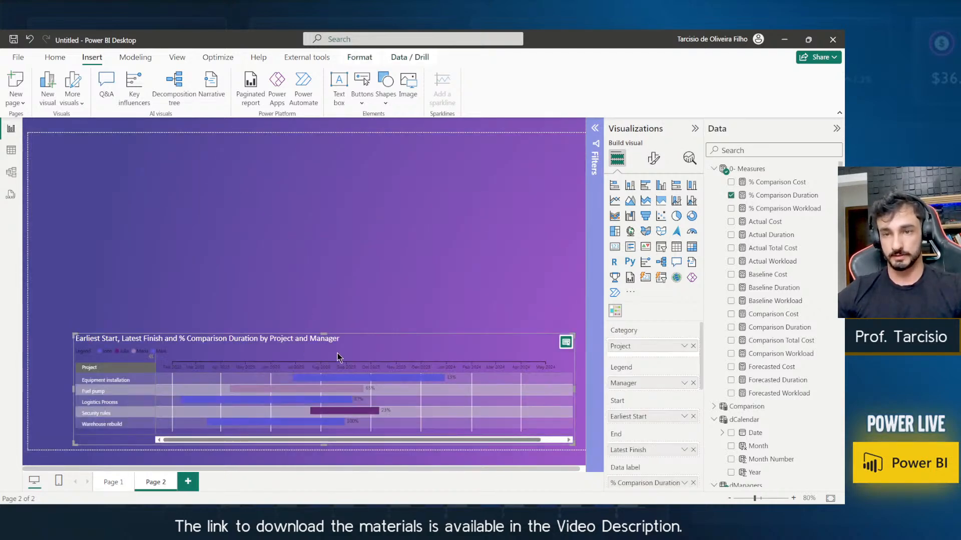
drag(331, 341, 294, 184)
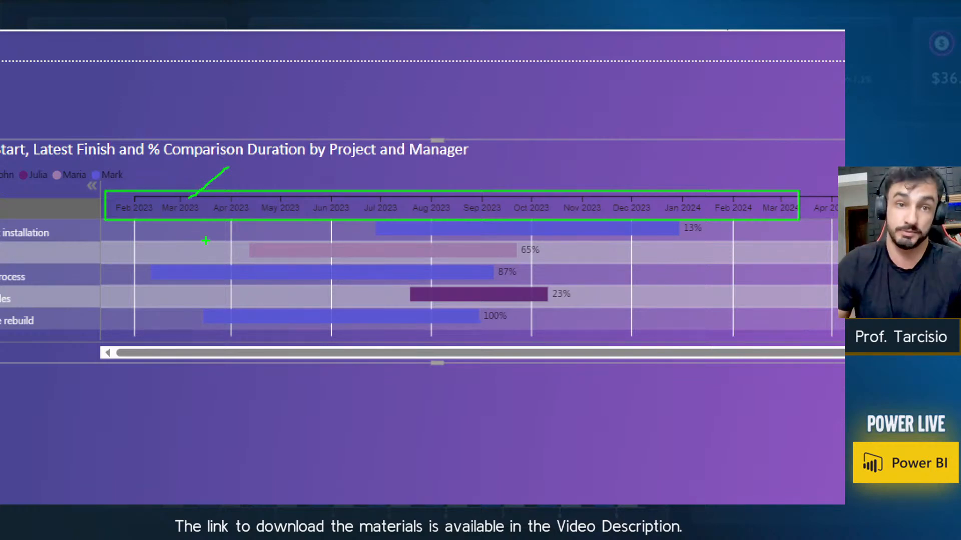
key(Escape)
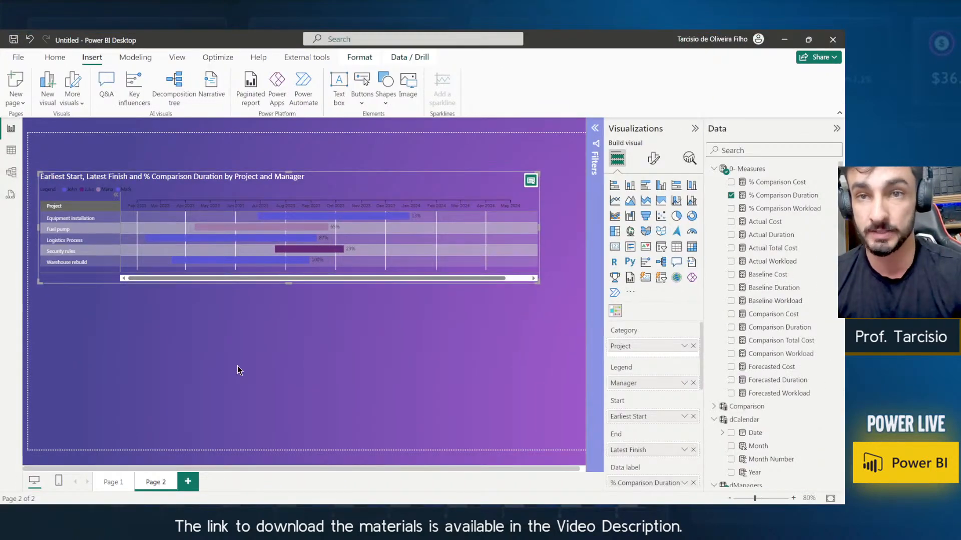
click(237, 365)
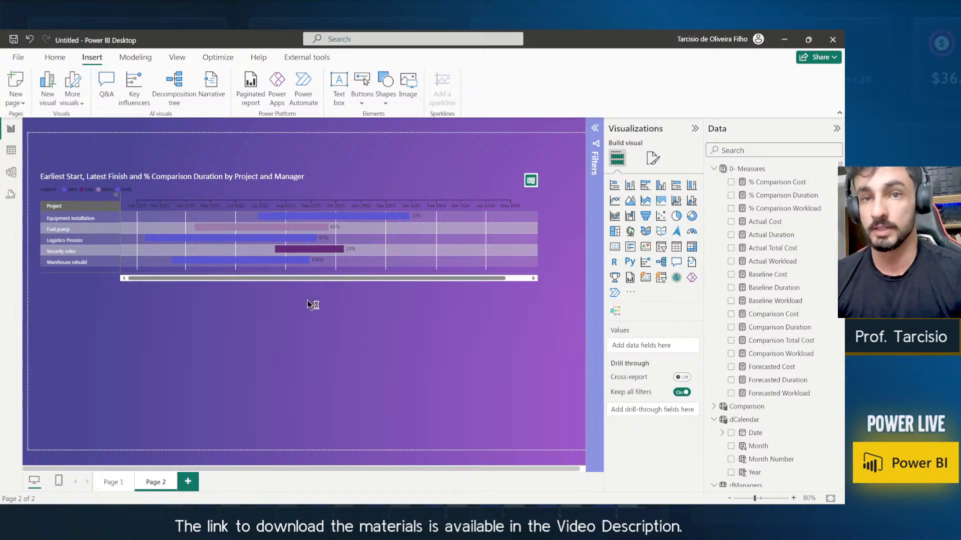
click(424, 176)
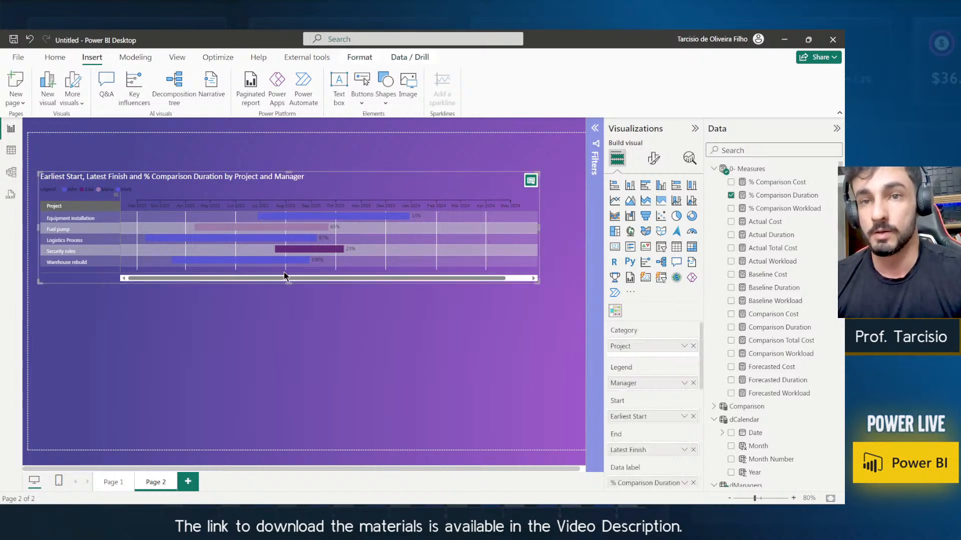
drag(111, 153, 546, 325)
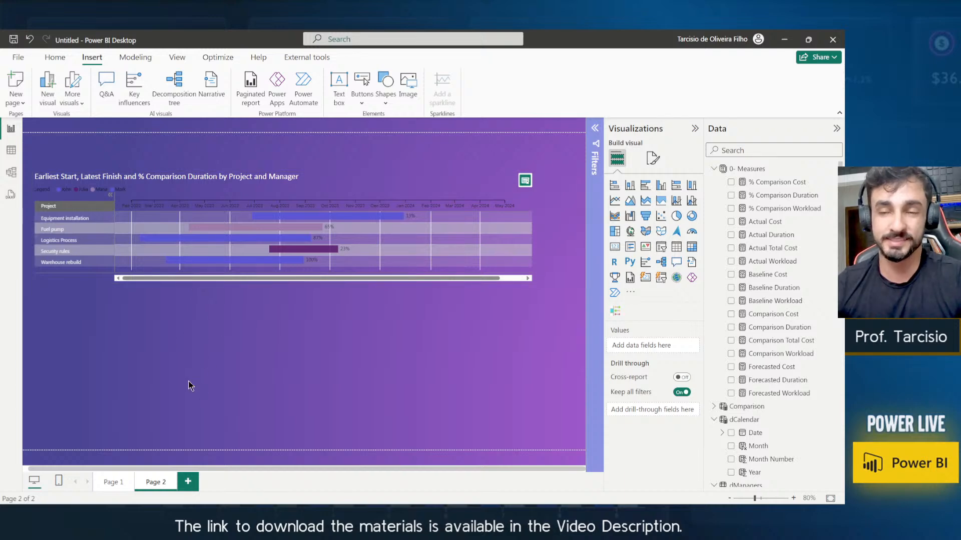
Insert a rectangle on Page 1 and size it over the Gantt chart's timeline, leaving the project names uncovered.
click(114, 483)
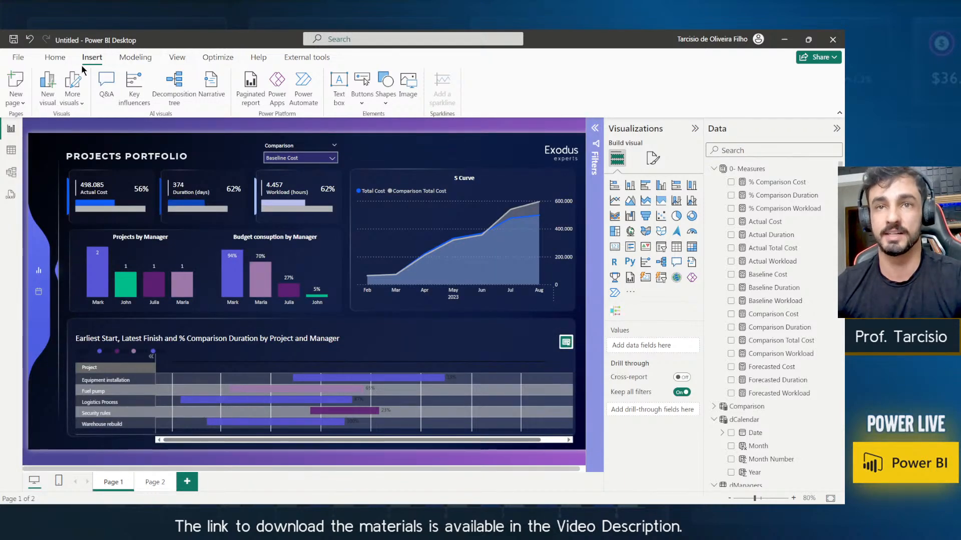
click(385, 93)
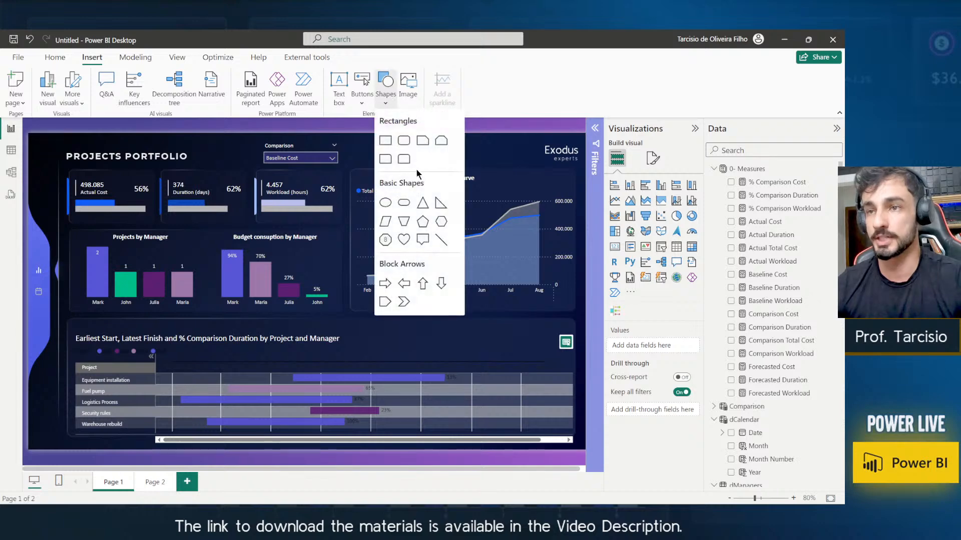
click(385, 140)
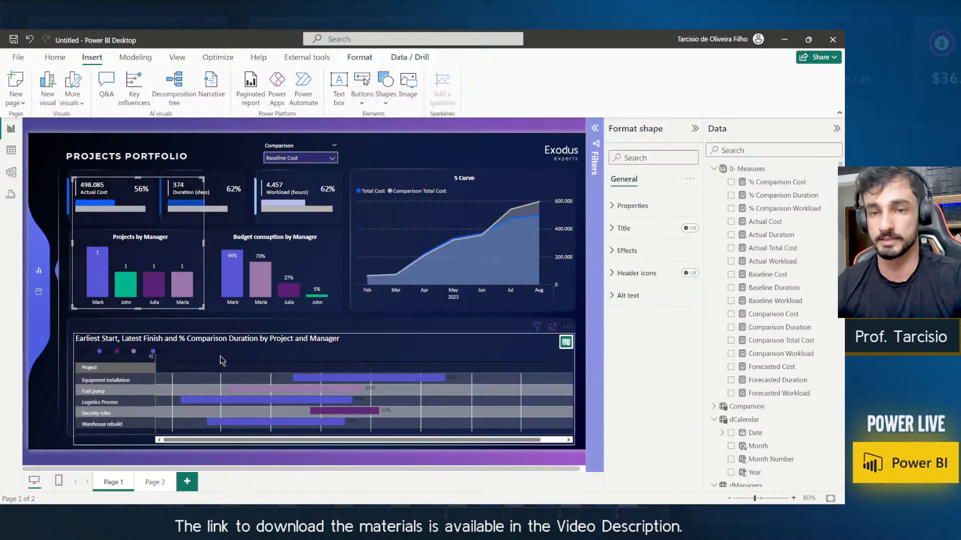
drag(220, 356, 238, 400)
drag(283, 319, 574, 330)
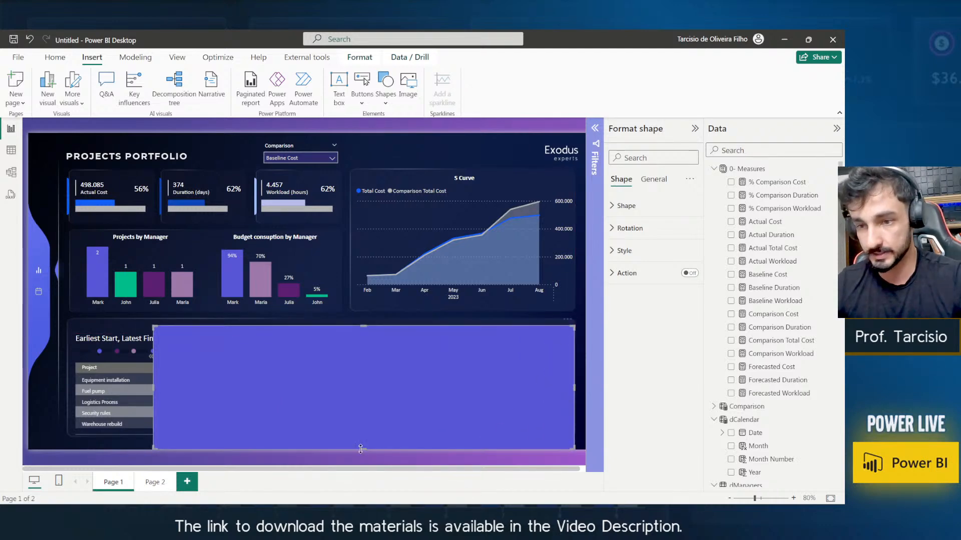
drag(360, 449, 364, 434)
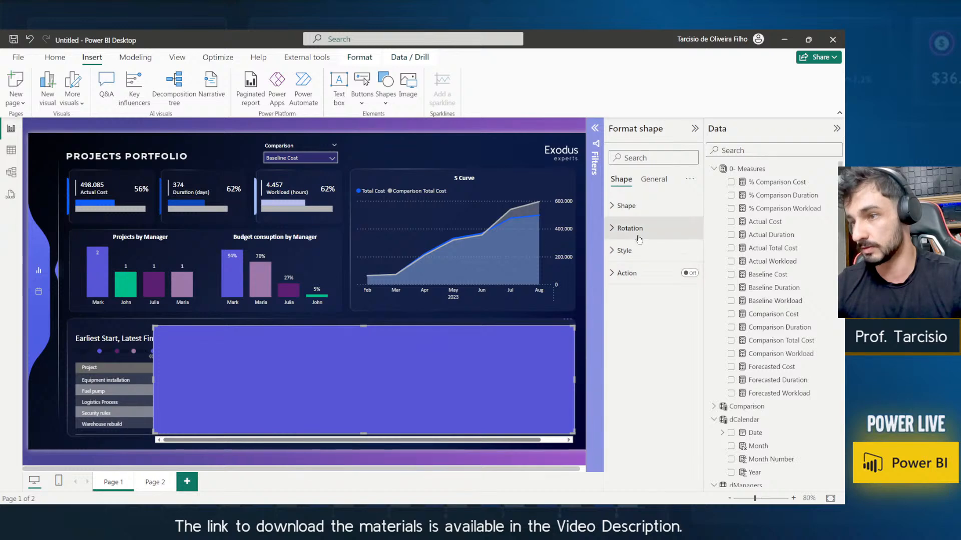
Fill the rectangle with grey and turn off its border.
click(652, 251)
click(630, 308)
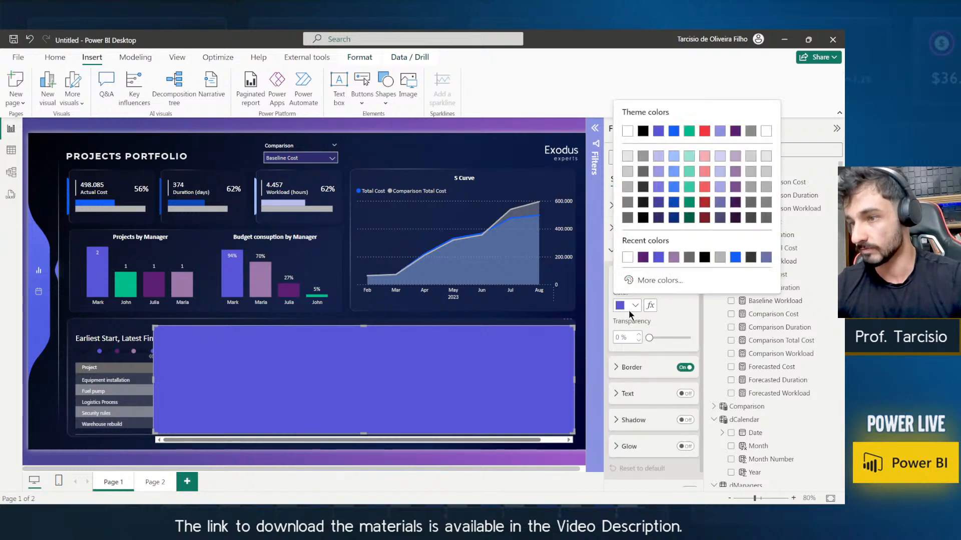
click(627, 204)
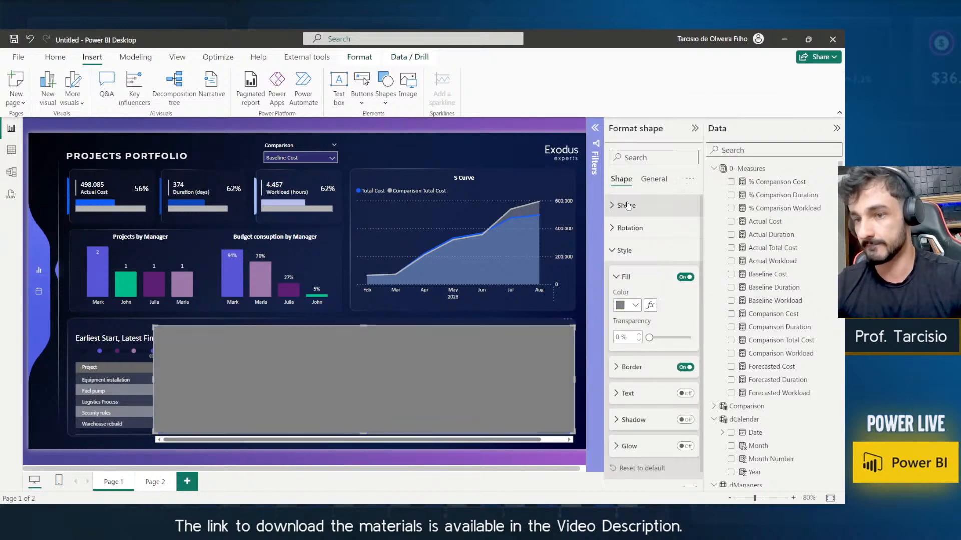
click(686, 367)
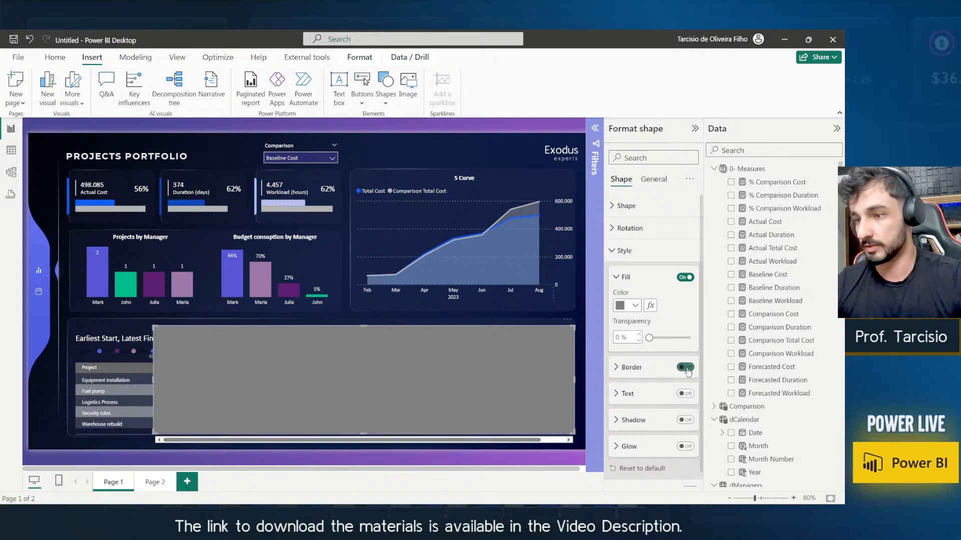
Send the grey rectangle behind the Gantt chart.
click(358, 60)
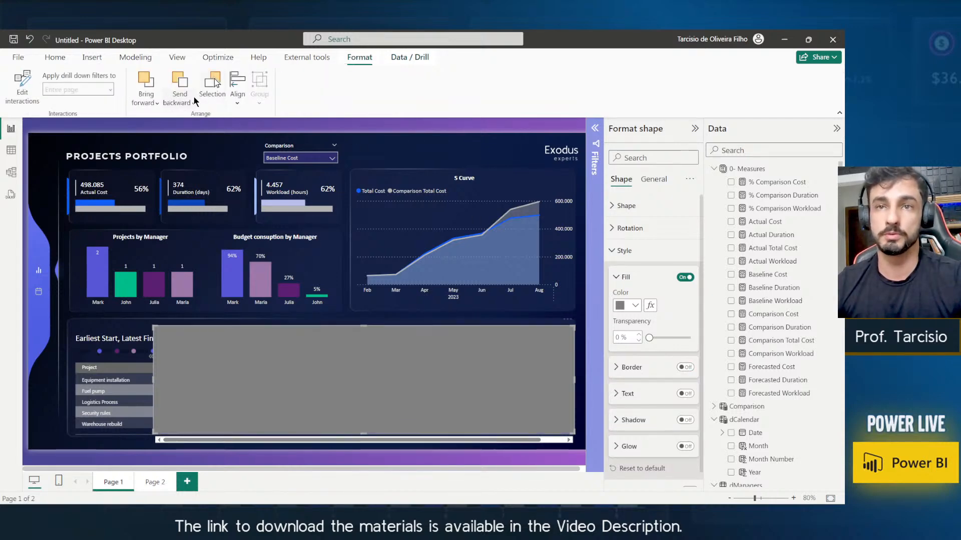
click(190, 98)
click(208, 136)
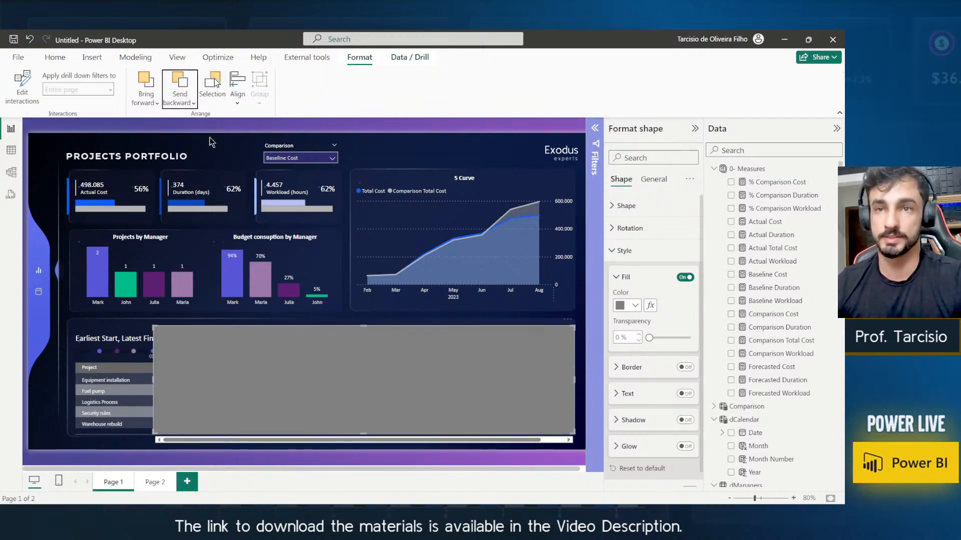
click(449, 154)
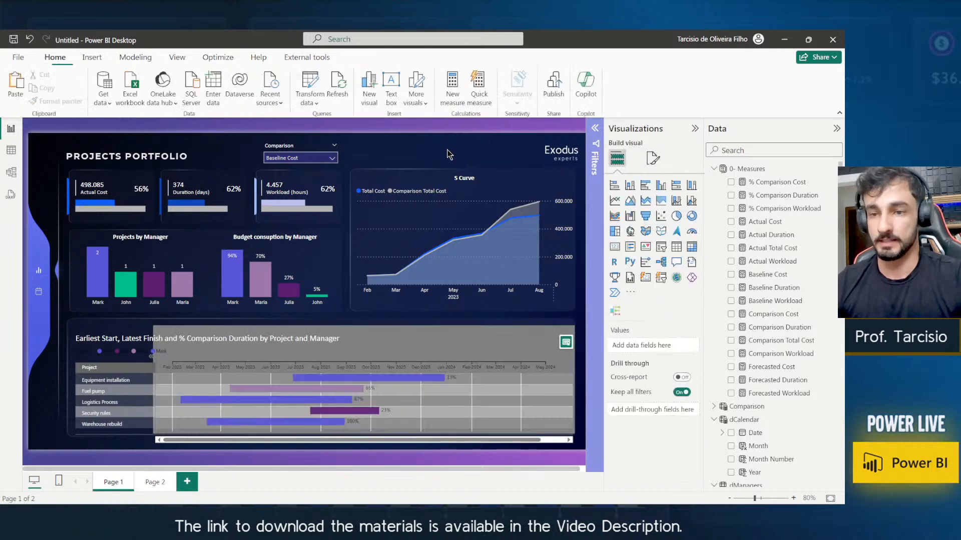
Lower the grey rectangle's upper edge to just below the Gantt chart's title.
click(367, 331)
drag(361, 326, 361, 346)
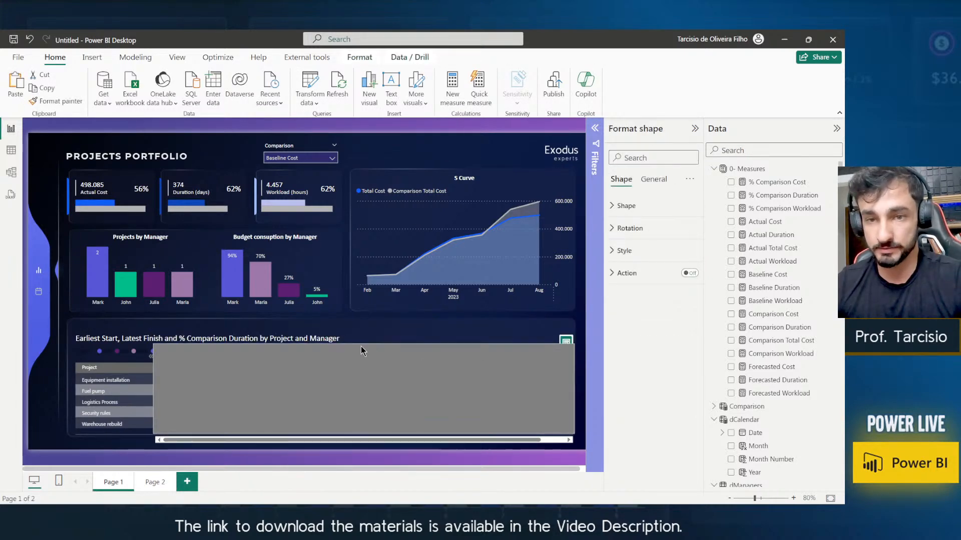
click(390, 145)
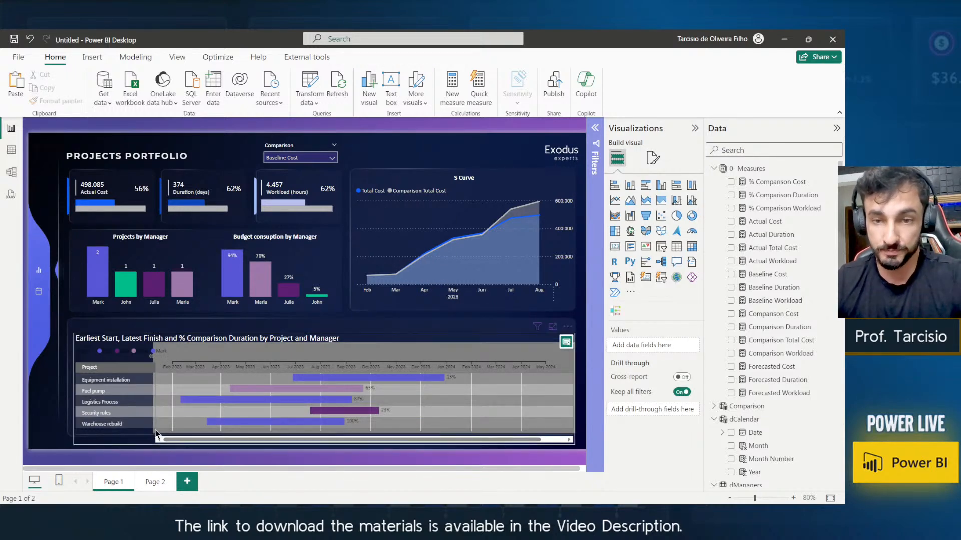
Turn off the Gantt chart's title and lower the chart's upper edge slightly to fit the grey background.
click(345, 340)
click(653, 158)
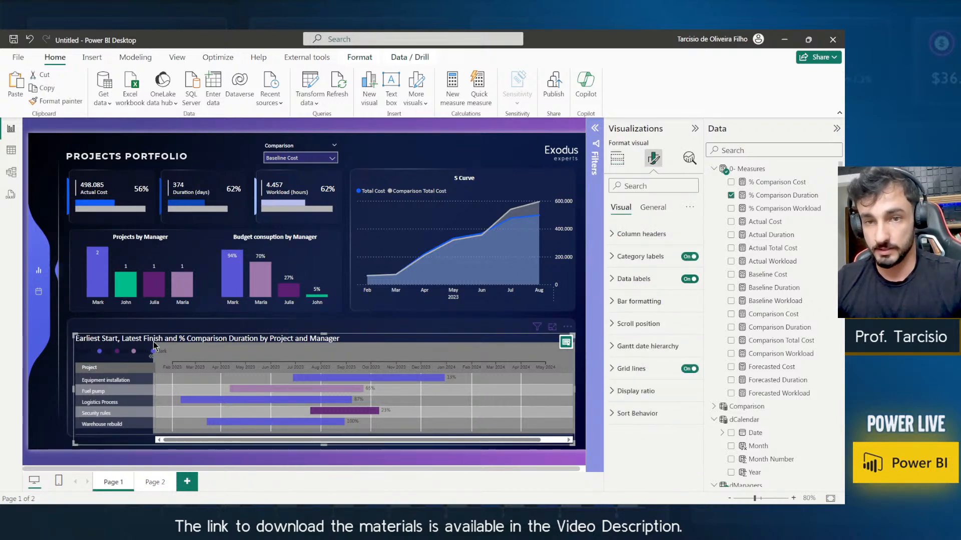
click(653, 207)
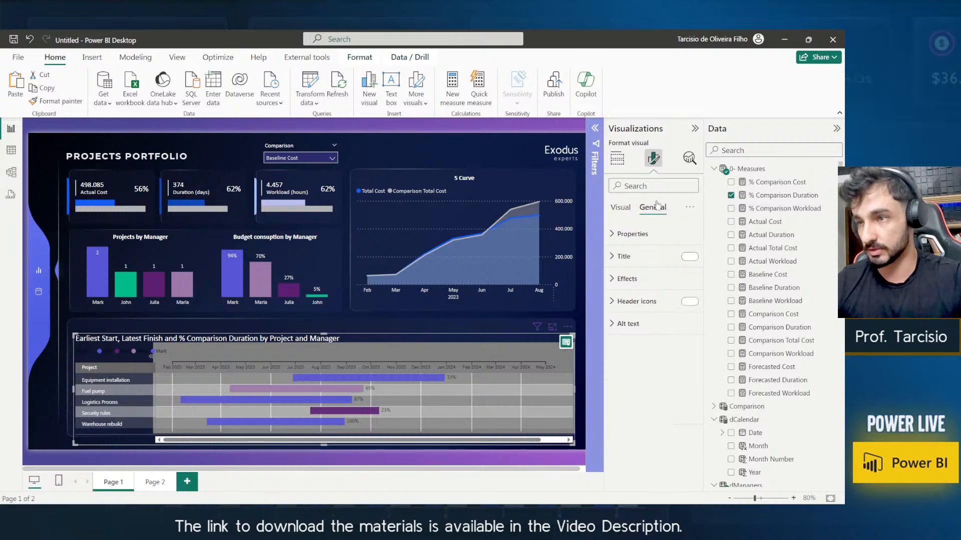
click(689, 257)
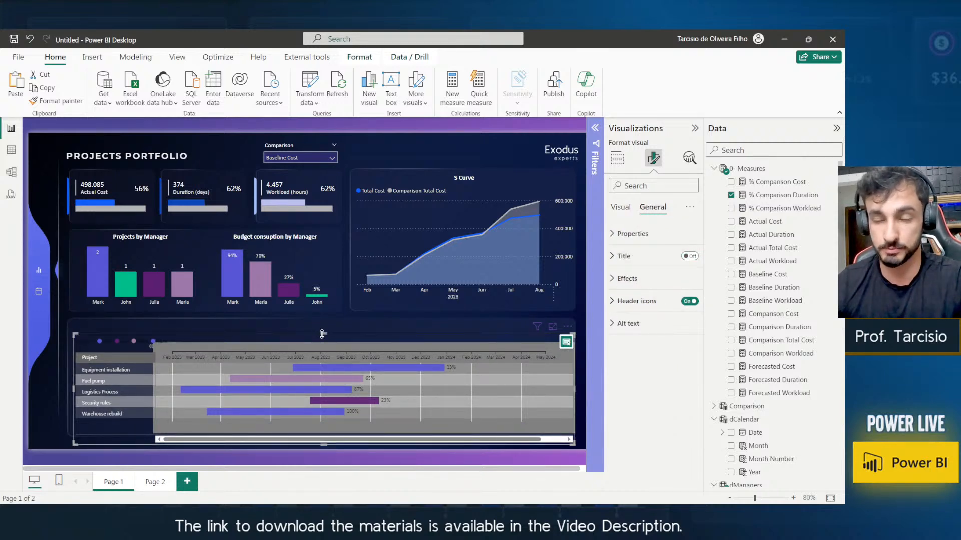
drag(322, 334, 321, 340)
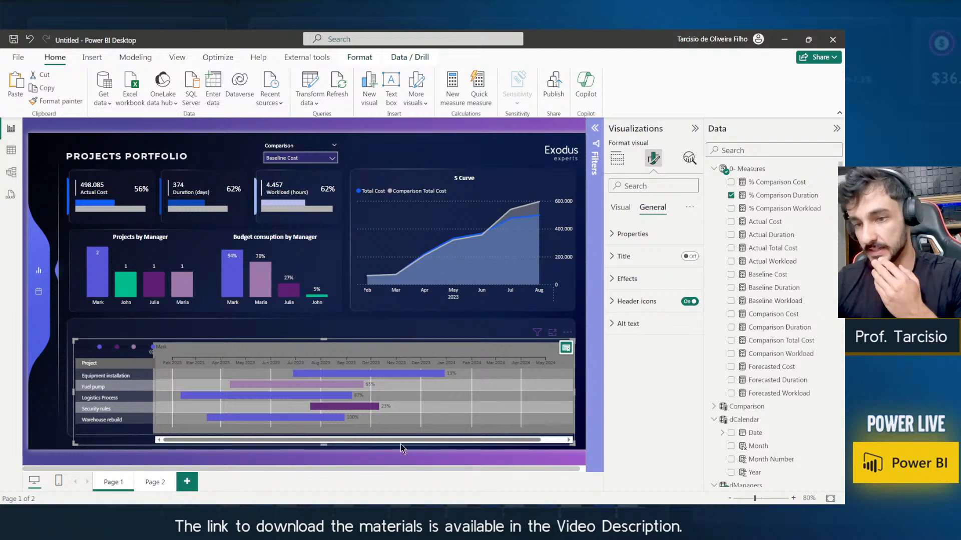
mouse_move(576, 394)
mouse_down()
mouse_move(594, 395)
mouse_move(557, 389)
mouse_move(618, 395)
mouse_move(573, 400)
mouse_up()
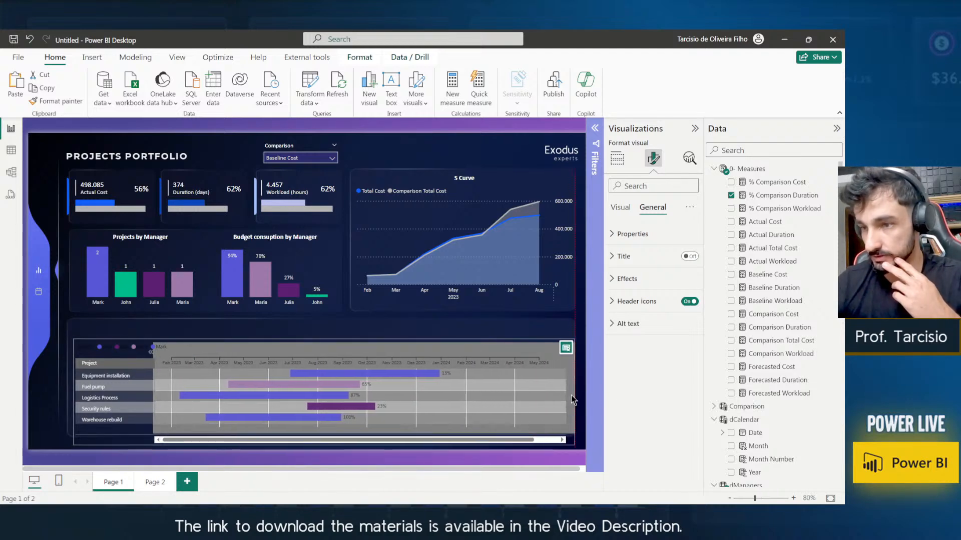
Try the End scroll position on the Gantt chart and set it back to Start.
click(622, 208)
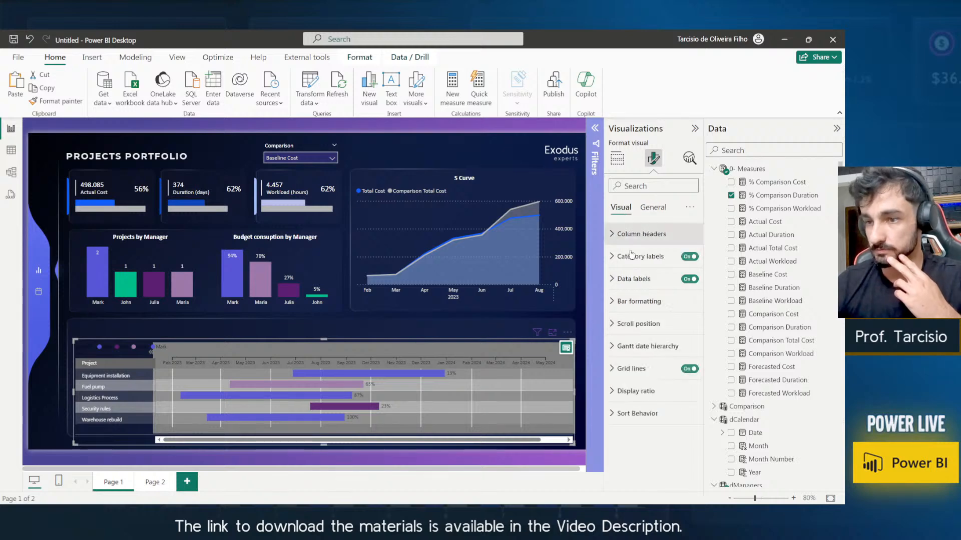
click(639, 324)
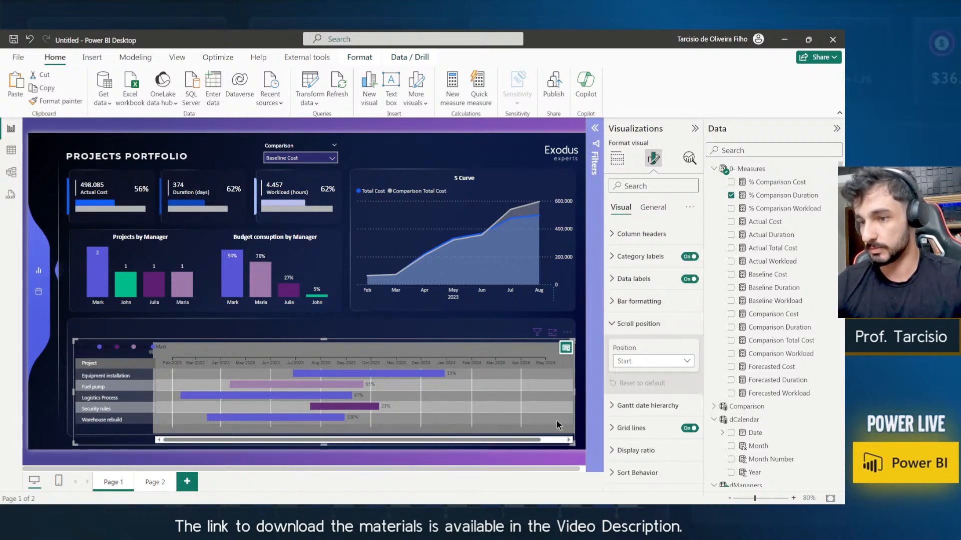
click(646, 361)
click(623, 401)
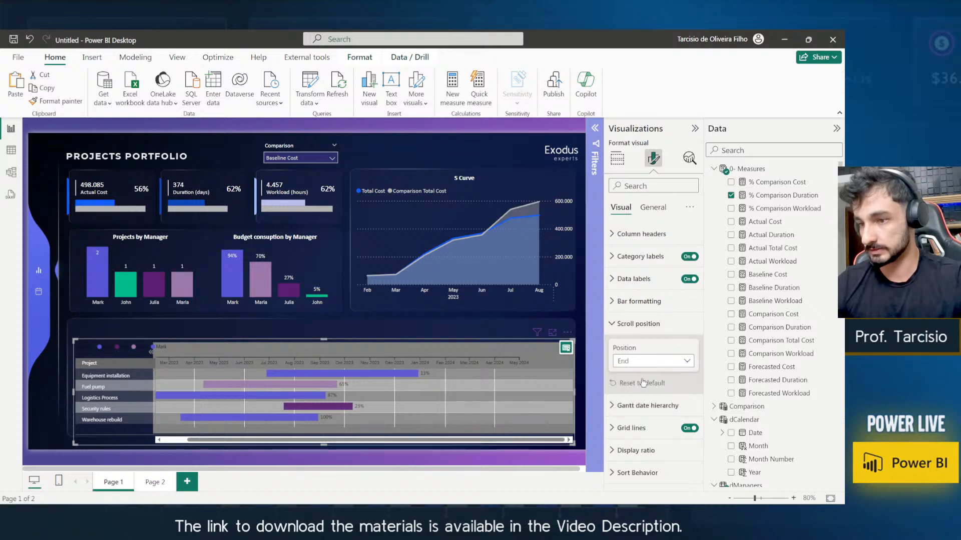
click(638, 361)
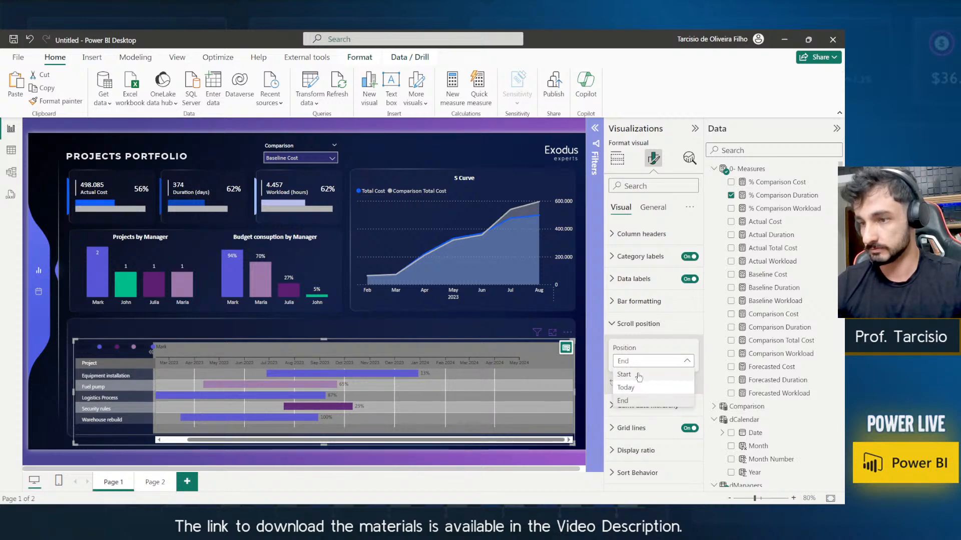
click(639, 375)
click(581, 402)
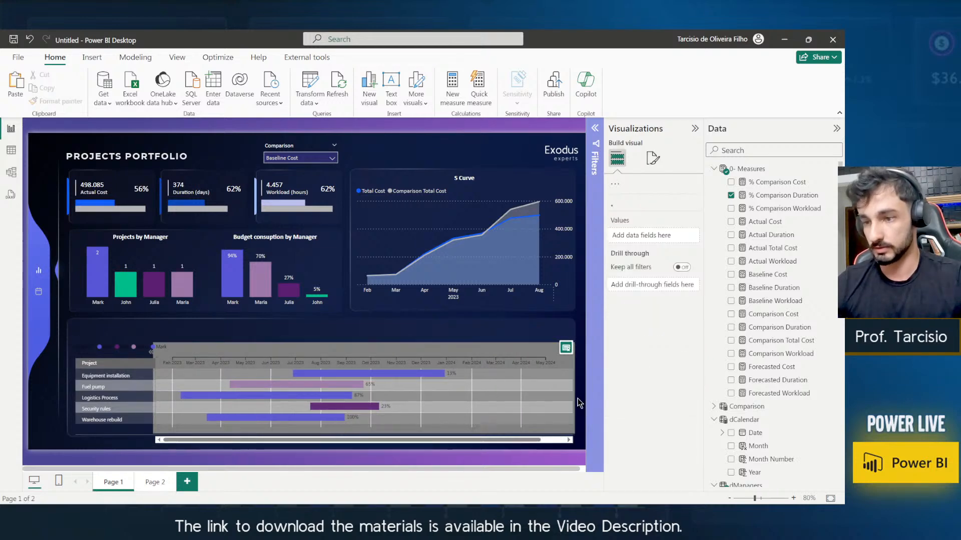
Raise the lower and upper edges of the Gantt chart slightly to fit it within the grey background.
click(354, 443)
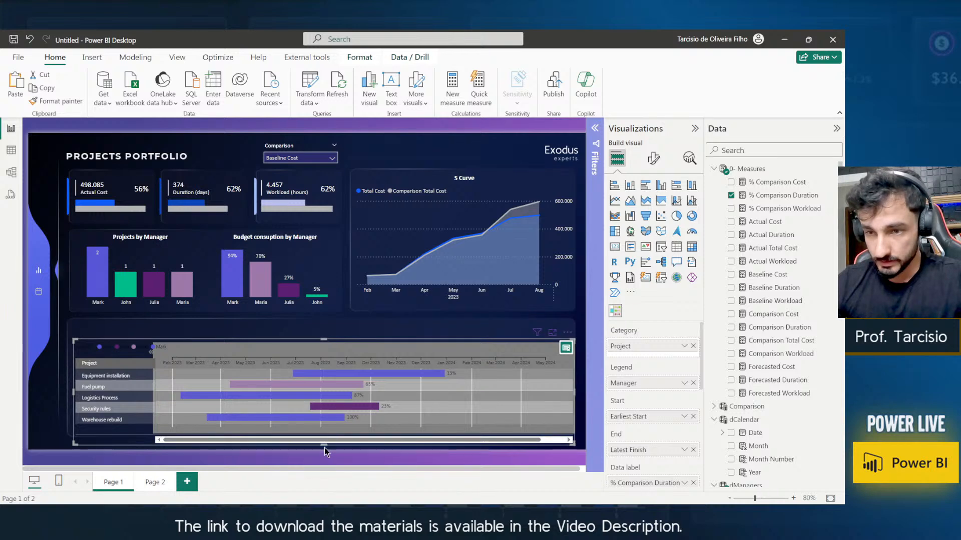
drag(326, 443, 326, 434)
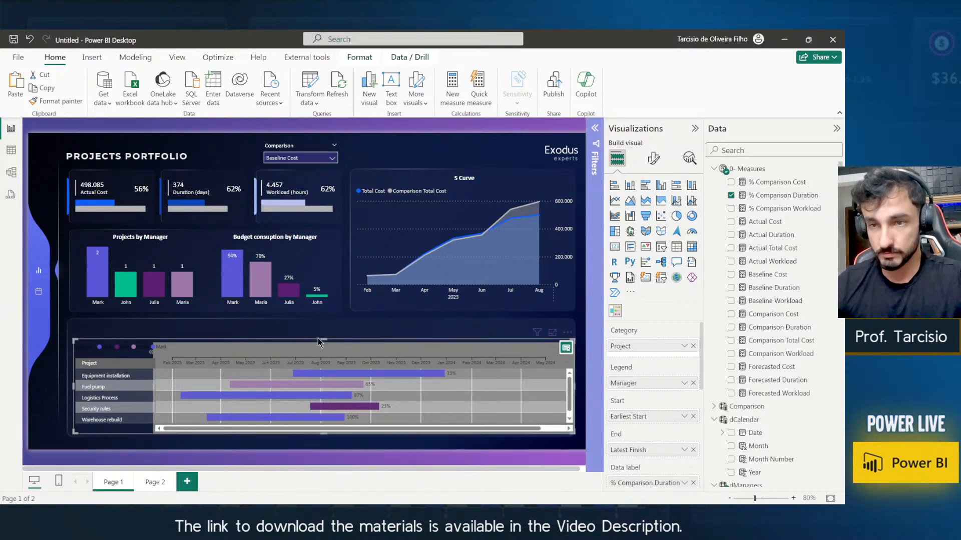
drag(324, 338, 323, 332)
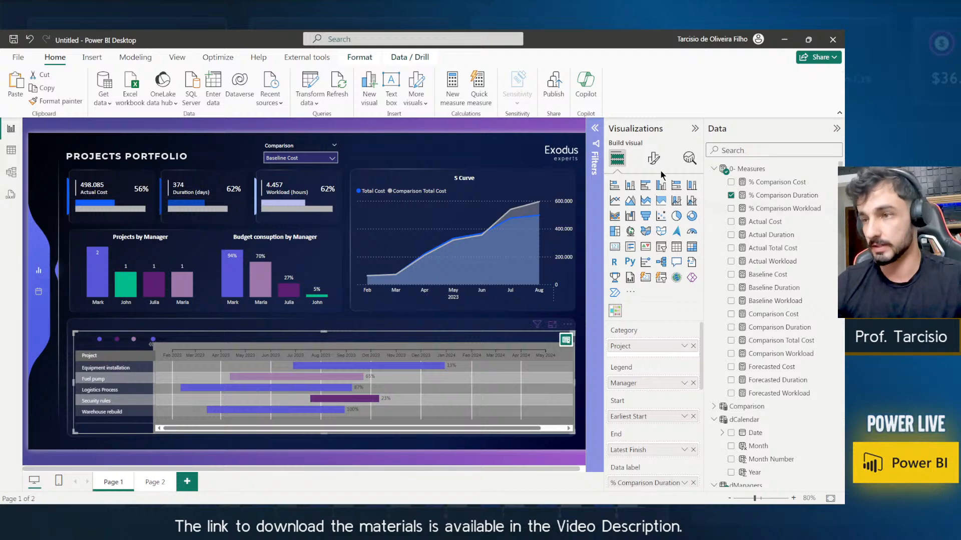
click(654, 158)
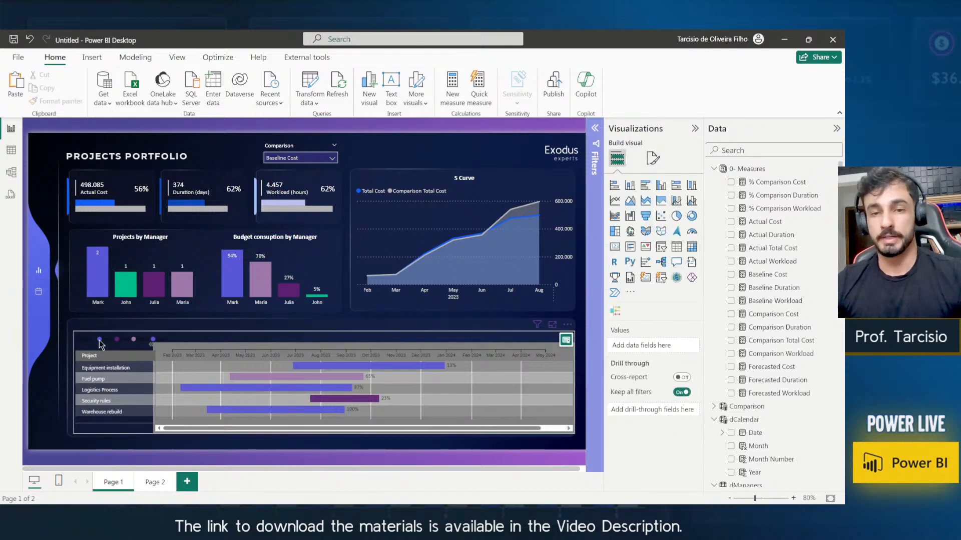
key(ctrl+1)
click(98, 339)
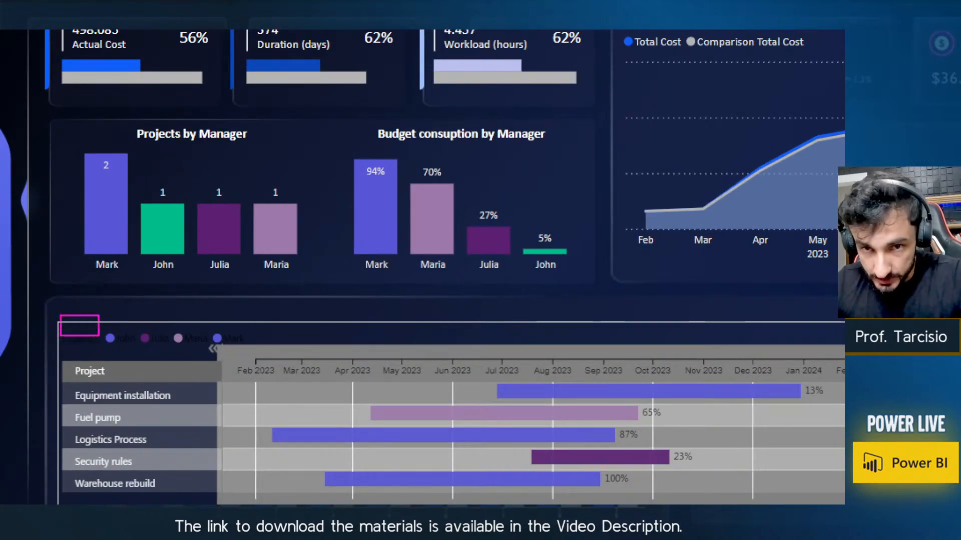
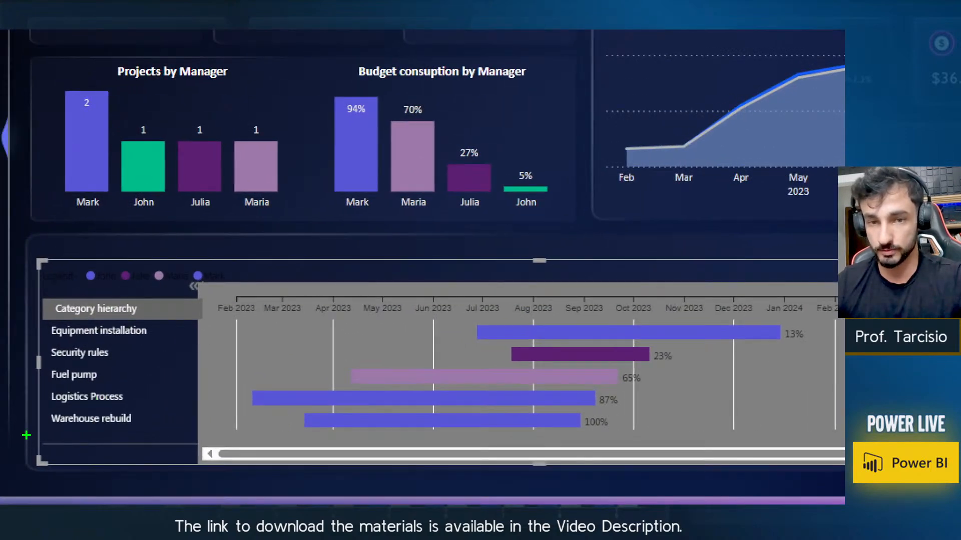
mouse_move(40, 435)
mouse_down()
mouse_move(200, 309)
mouse_move(770, 320)
mouse_up()
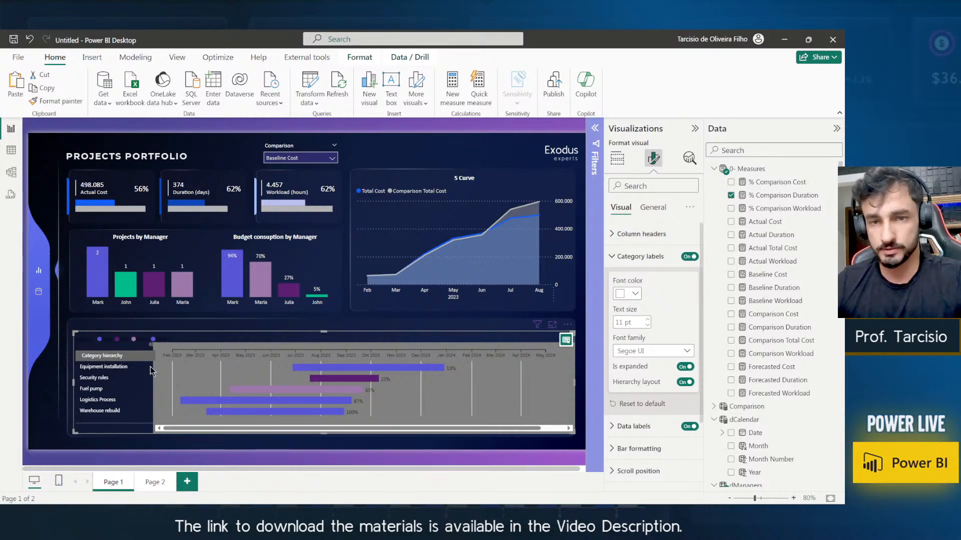
Narrow the grey rectangle from its left edge so it lines up with the start of the Gantt chart's timeline.
click(168, 440)
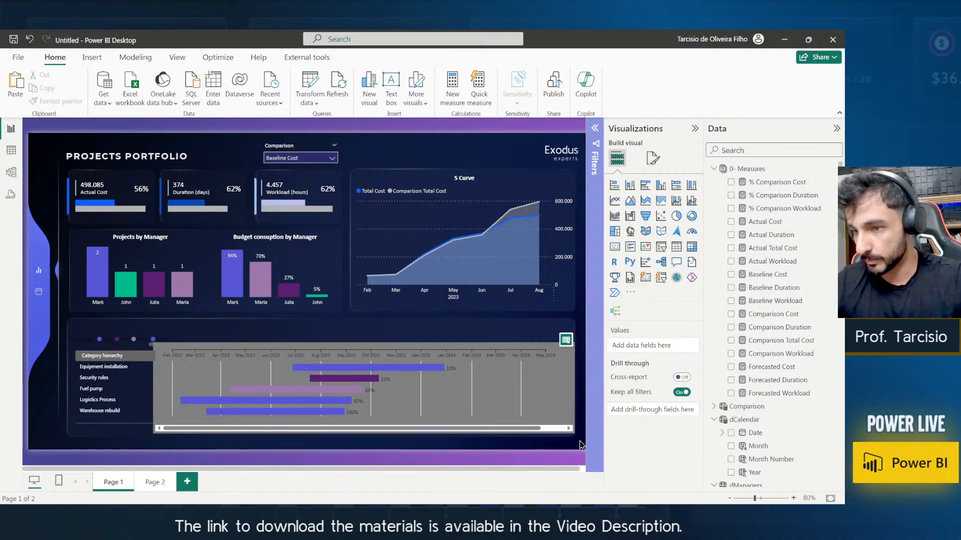
drag(584, 437, 139, 329)
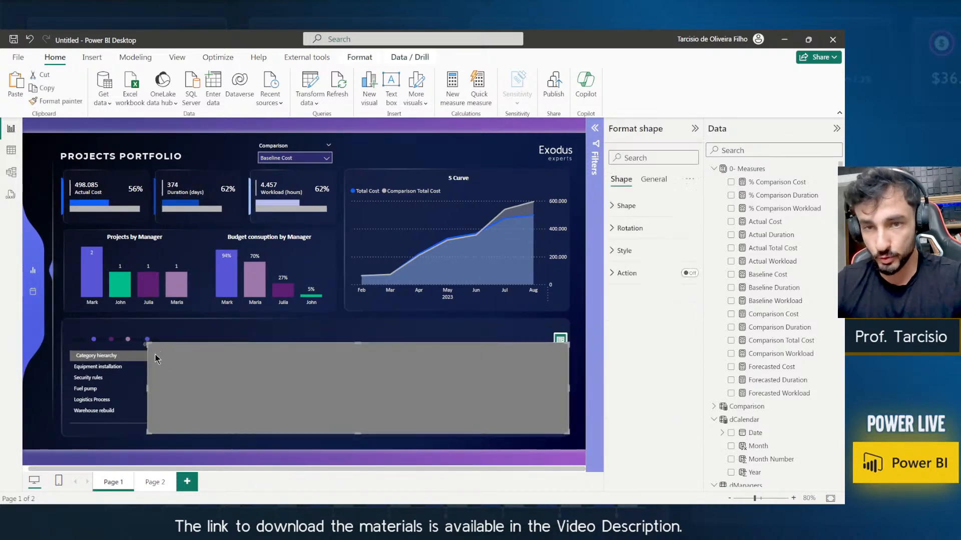
drag(143, 391, 150, 395)
click(209, 325)
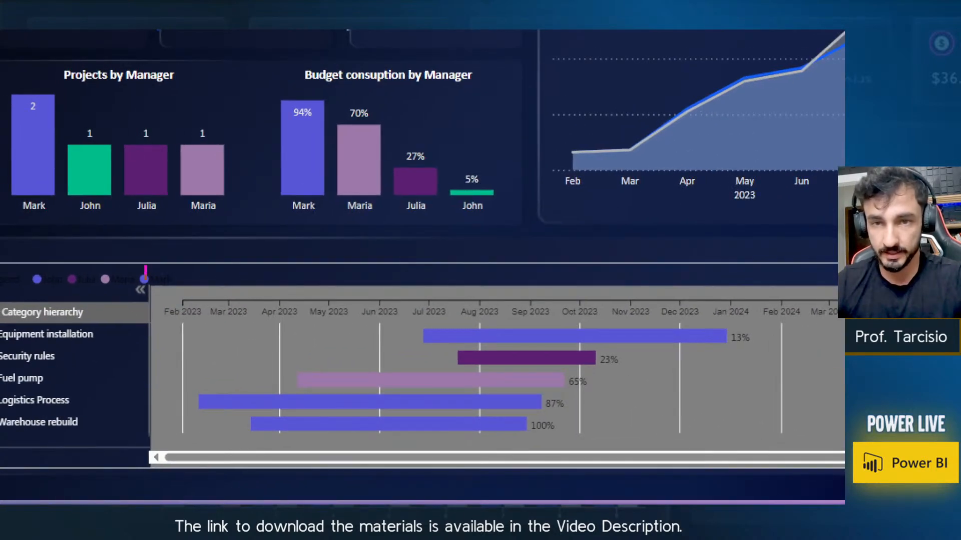
drag(146, 279, 155, 457)
key(g)
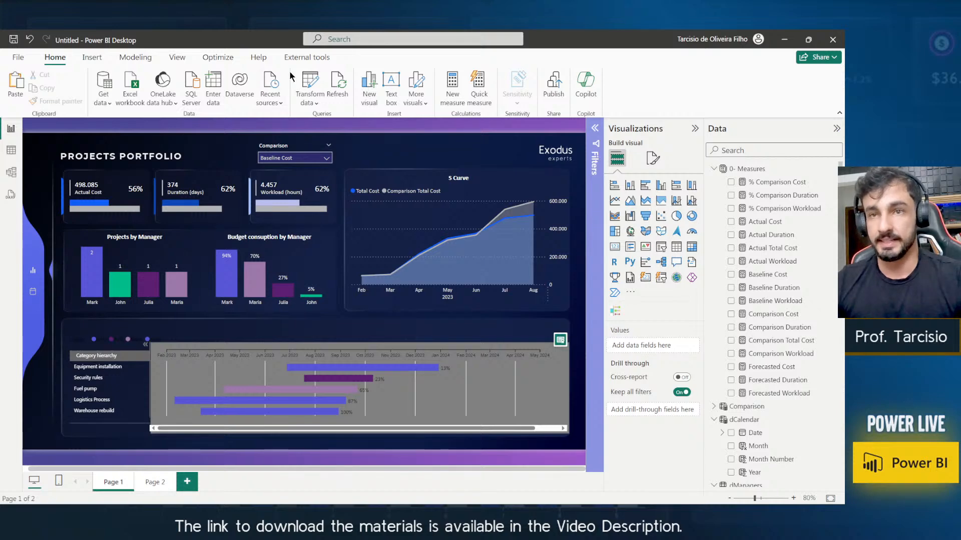
Switch to the reference dashboard in the browser, compare its Gantt Chart and Table views, and return to Power BI Desktop.
click(102, 59)
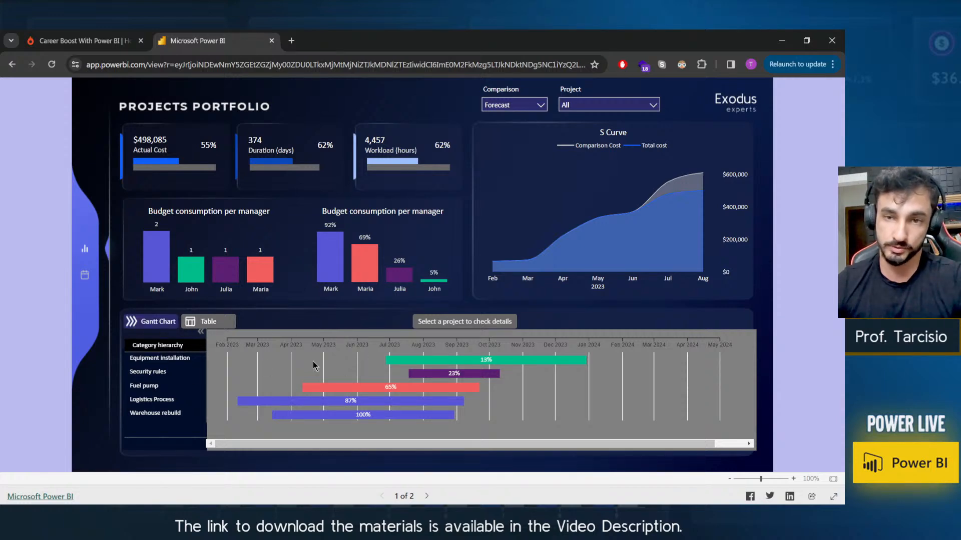
key(alt+Tab)
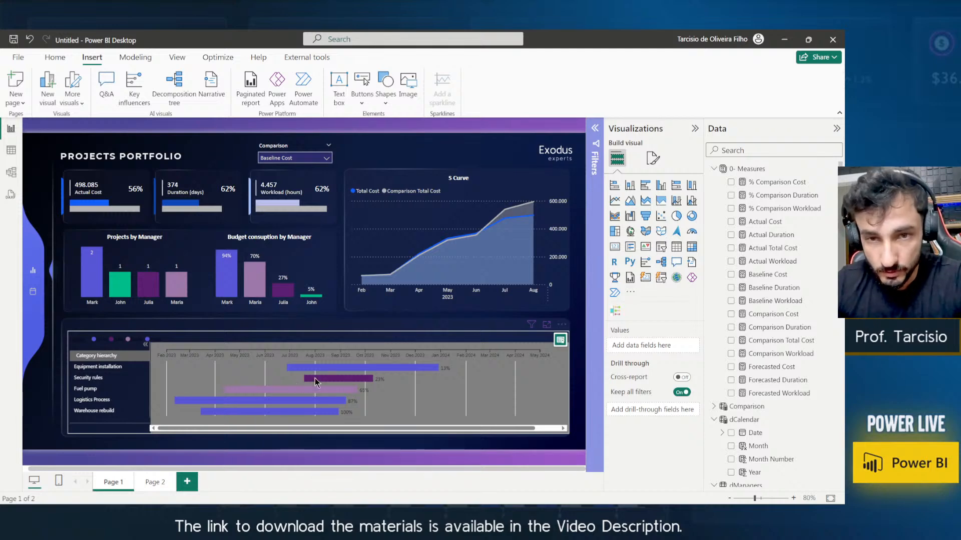
key(alt+Tab)
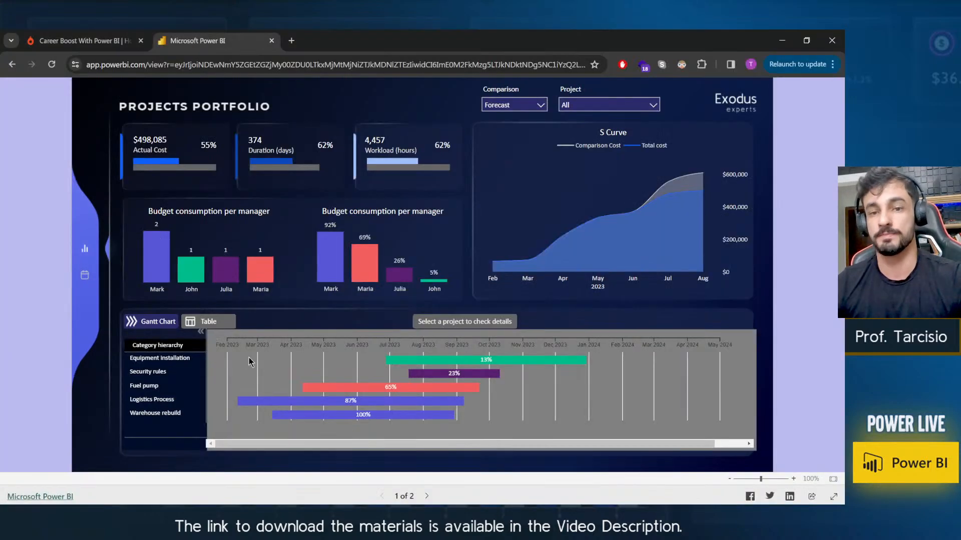
click(220, 322)
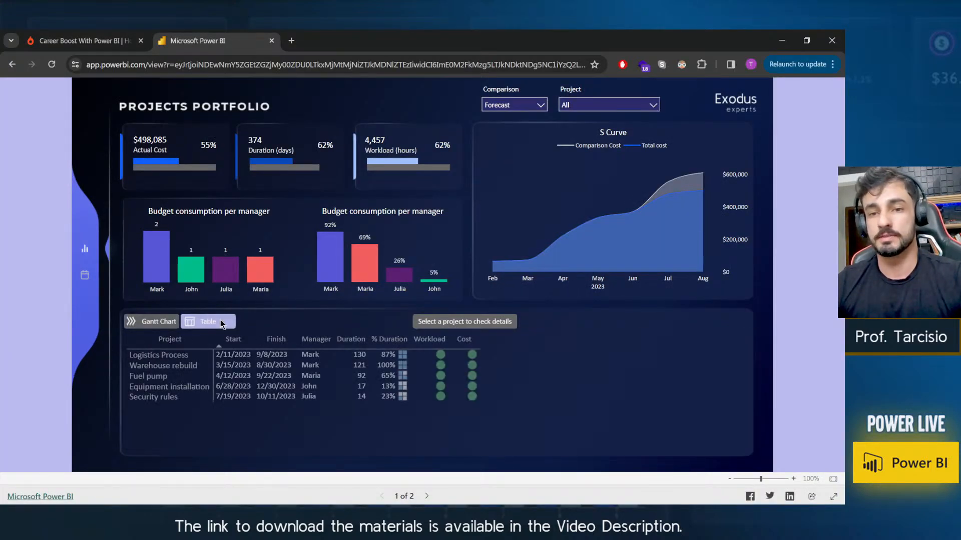
click(166, 323)
key(alt+Tab)
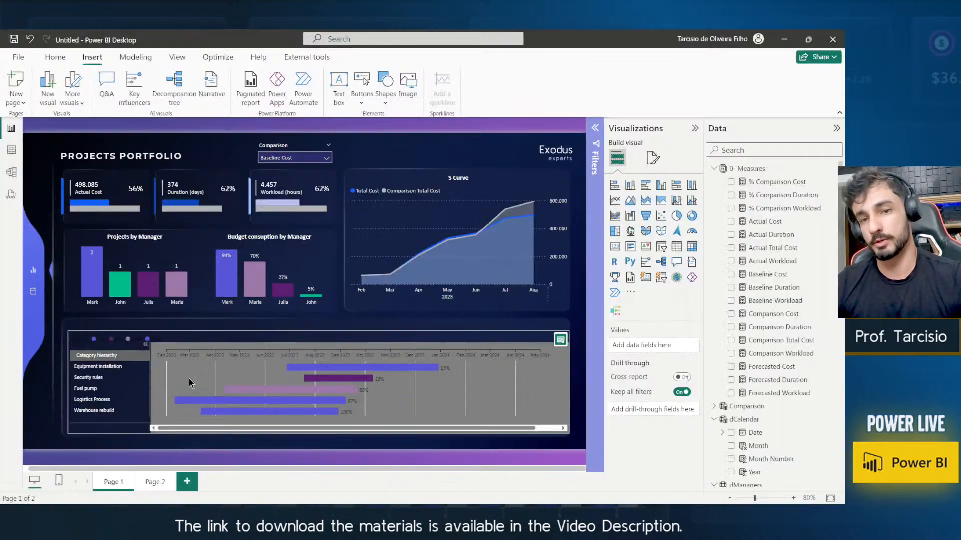
Set the Gantt bar color of the manager of the Equipment installation project to the theme's green.
click(307, 349)
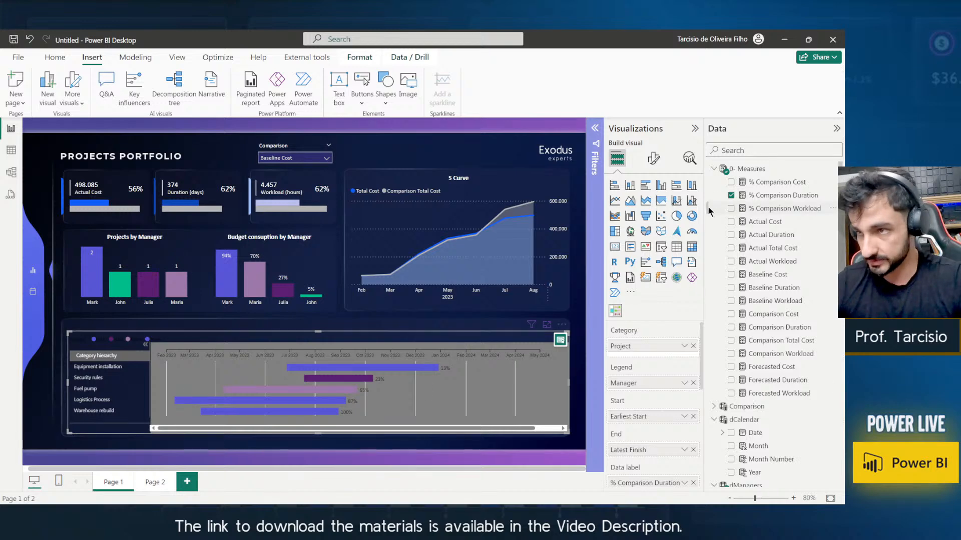
click(653, 159)
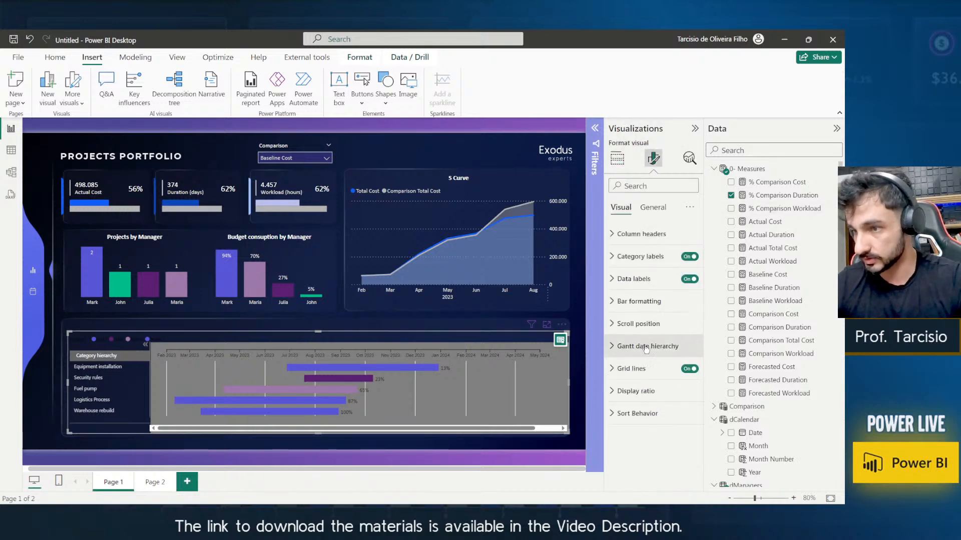
click(646, 301)
scroll(648, 350, down, 2)
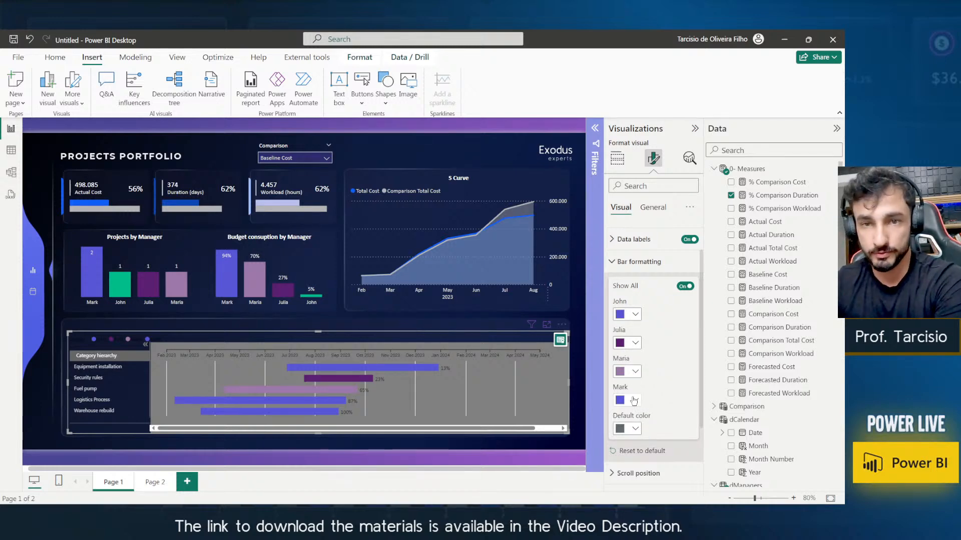
click(634, 315)
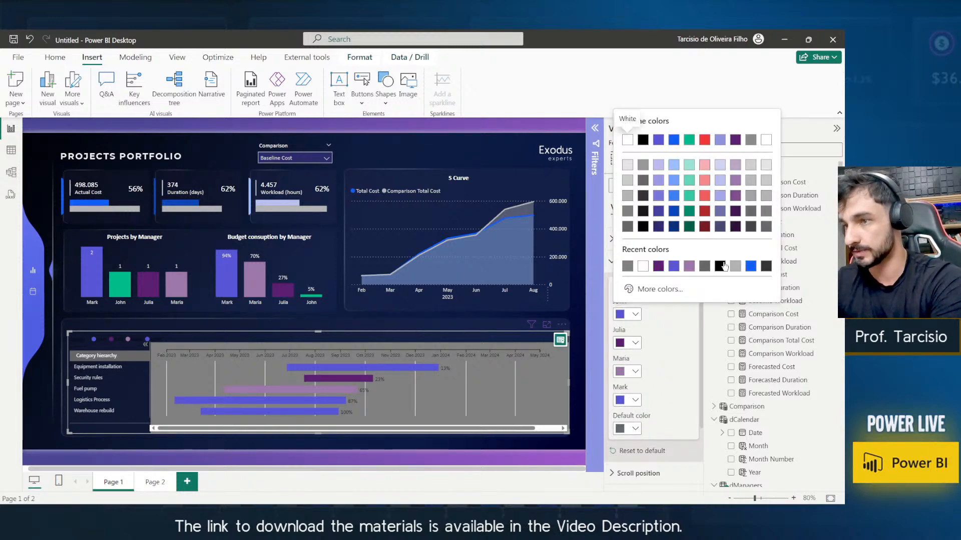
click(691, 141)
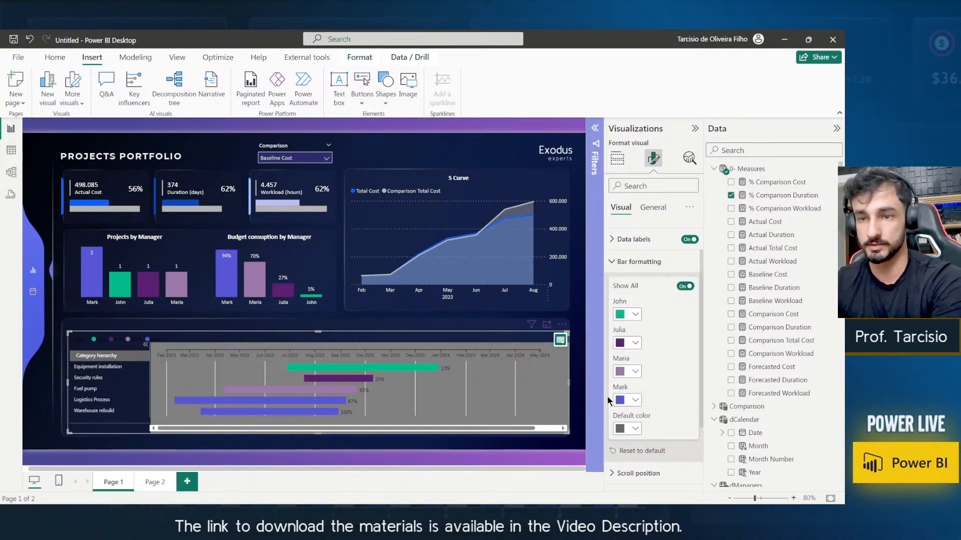
Position the Gantt chart's data labels at Center with a white font color, keeping Parent Data Labels on.
click(638, 265)
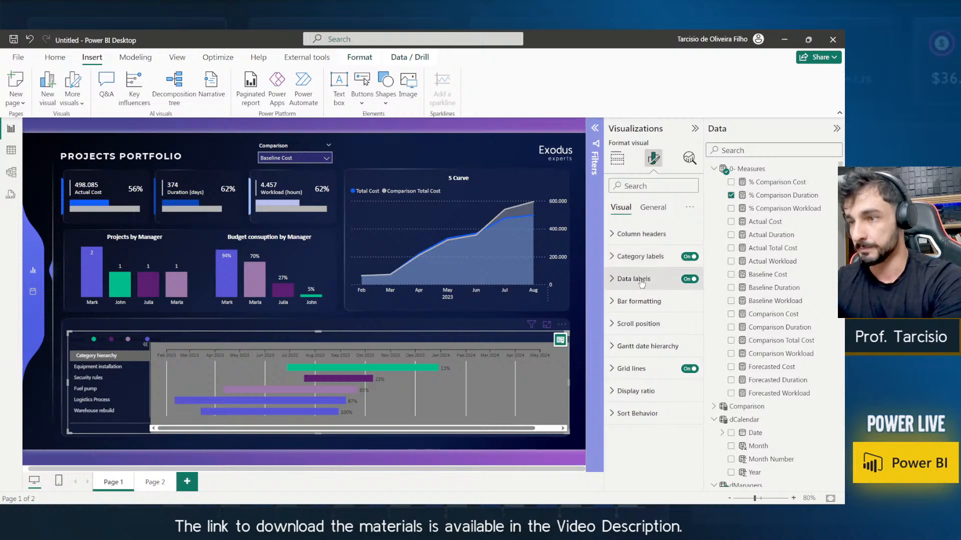
click(635, 278)
click(644, 318)
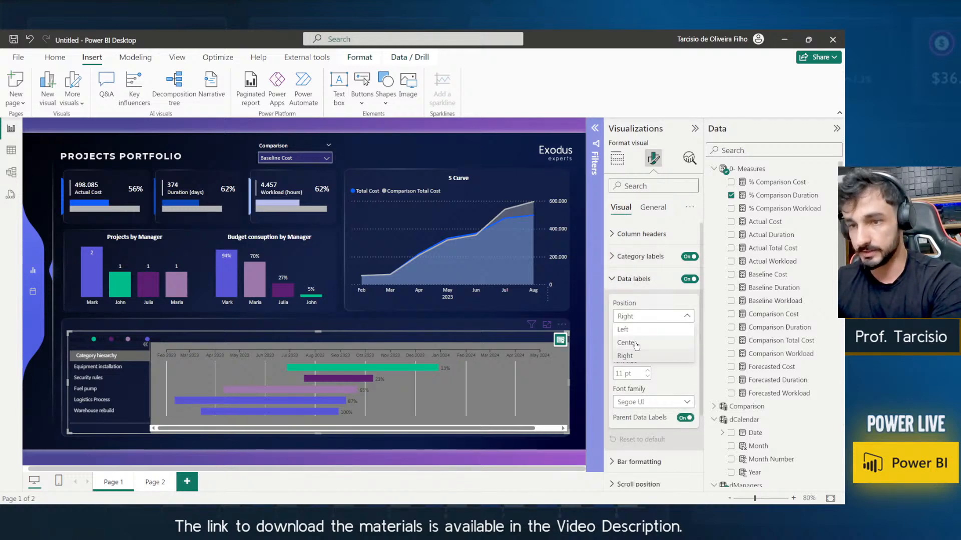
click(625, 343)
click(629, 343)
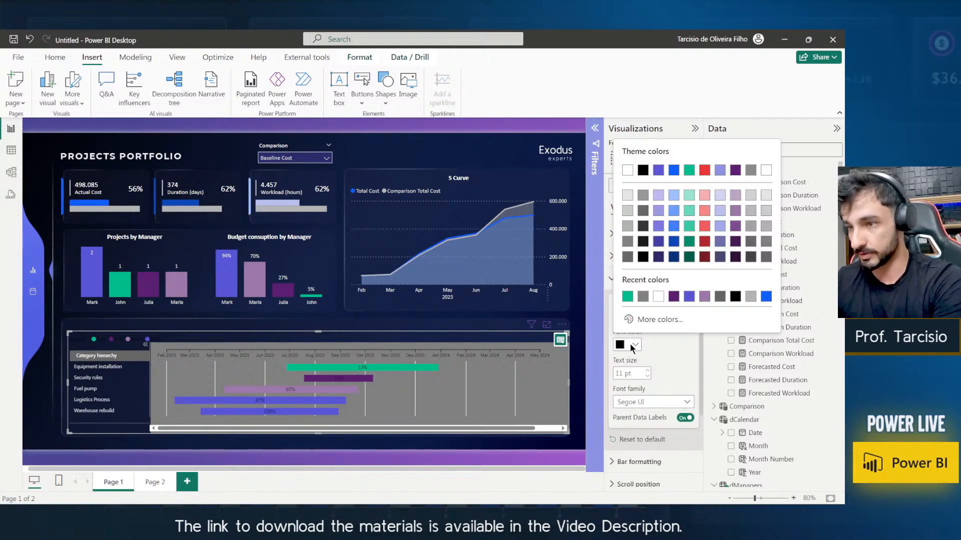
click(660, 298)
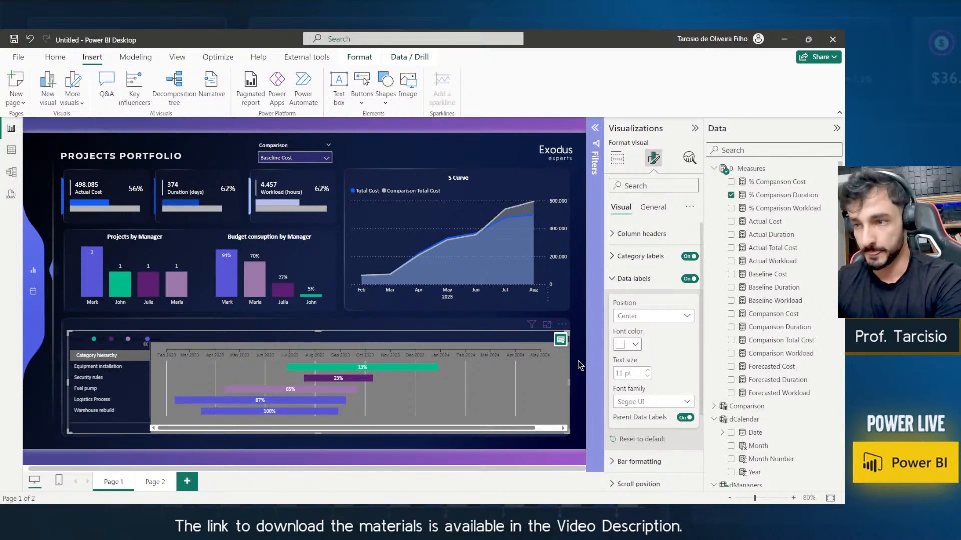
click(683, 419)
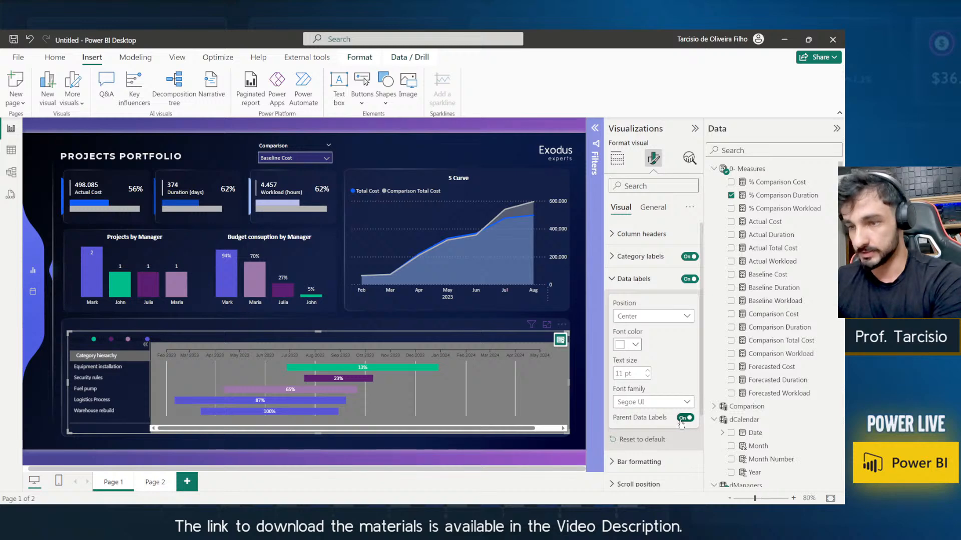
click(681, 421)
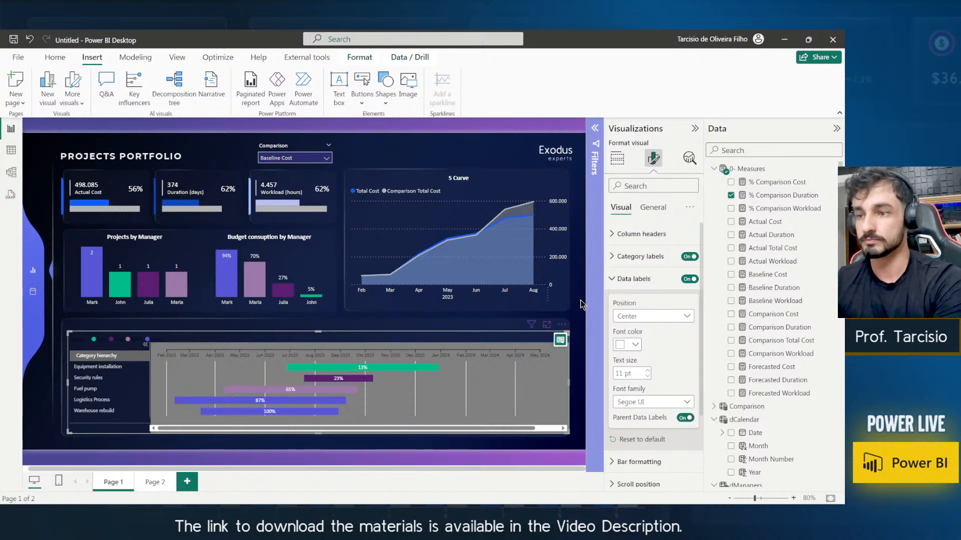
click(579, 303)
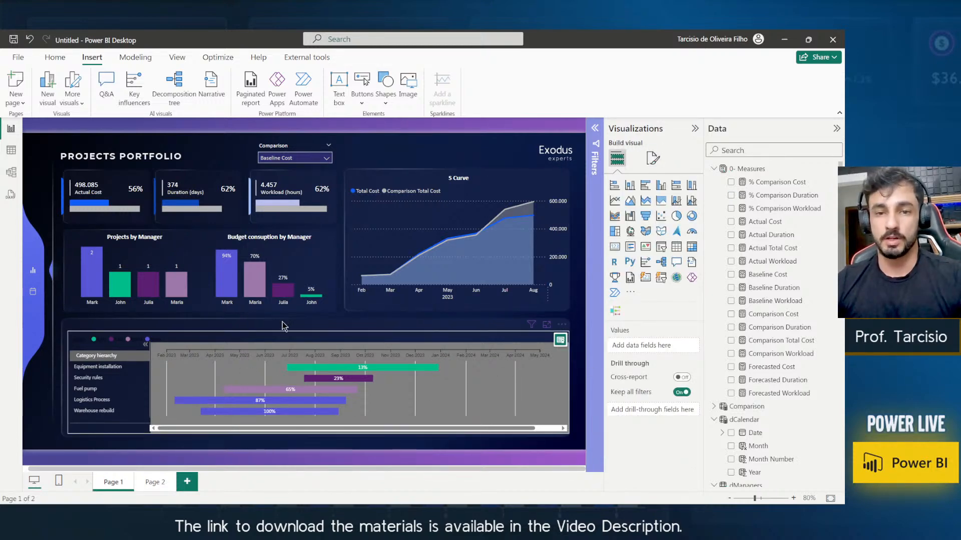
Insert a blank button and place it above the Gantt chart's project list, at the panel's upper-left corner.
mouse_move(277, 388)
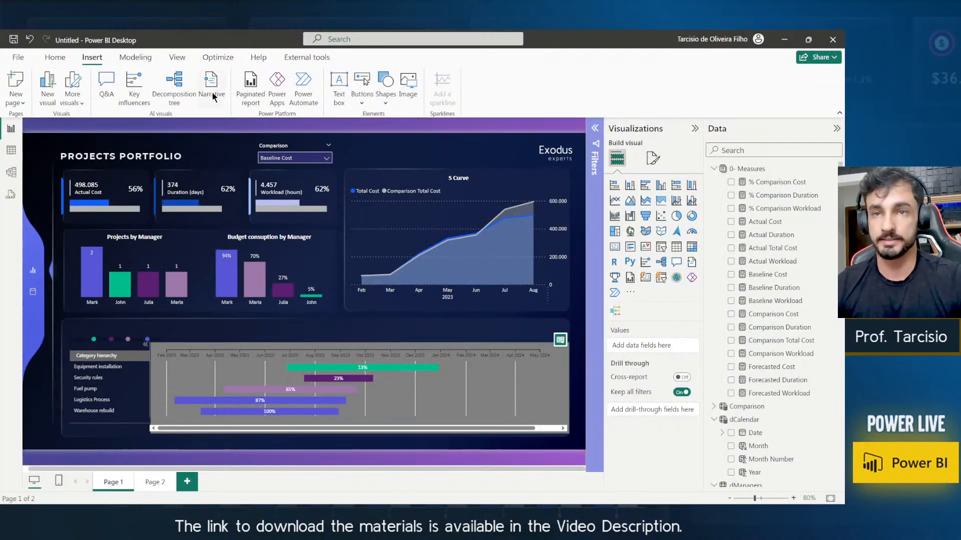
click(363, 103)
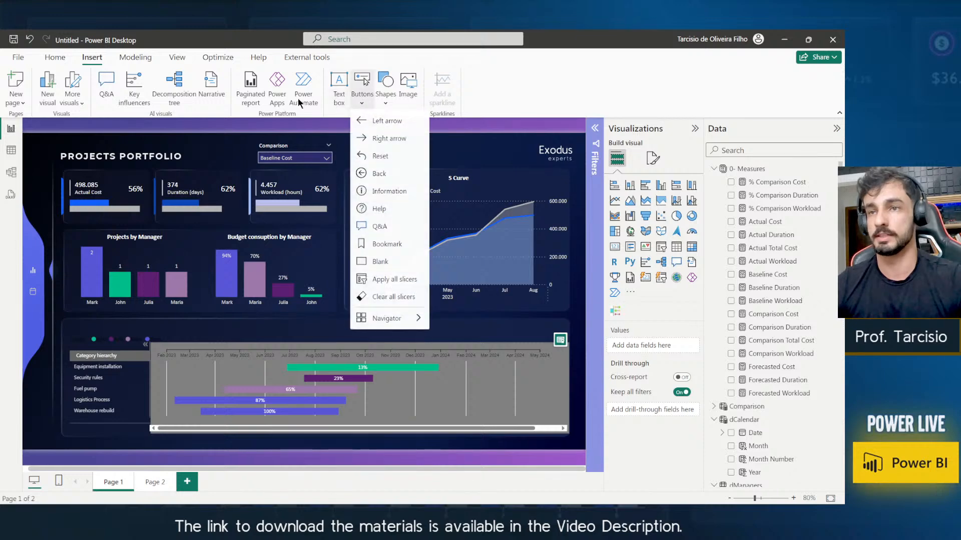
click(382, 261)
drag(45, 143, 88, 334)
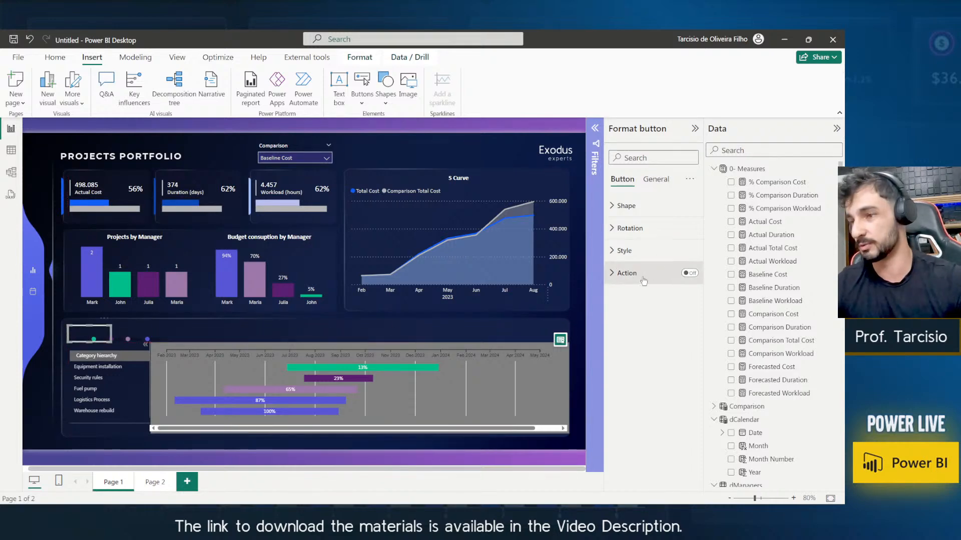
Turn off the new button's border and give it the text "Gantt Chart".
click(644, 255)
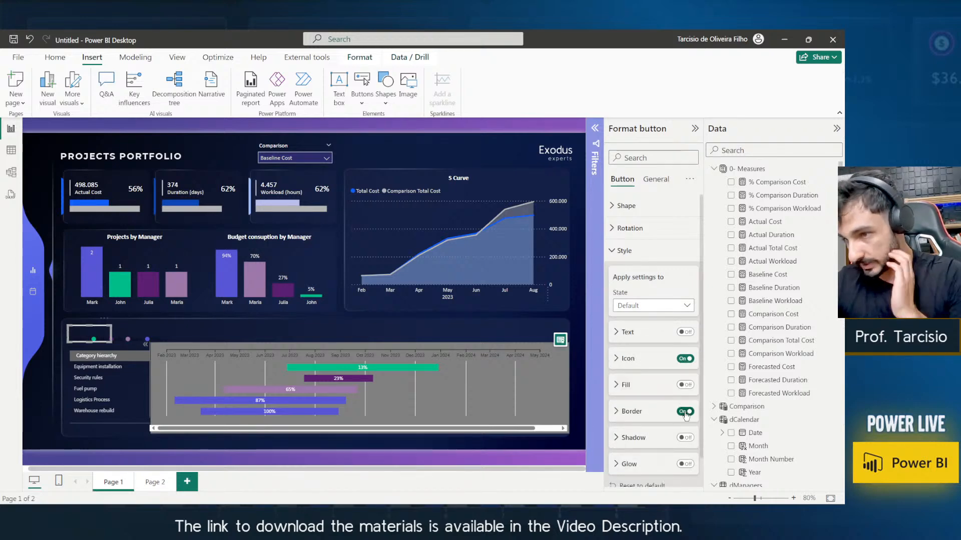
click(684, 411)
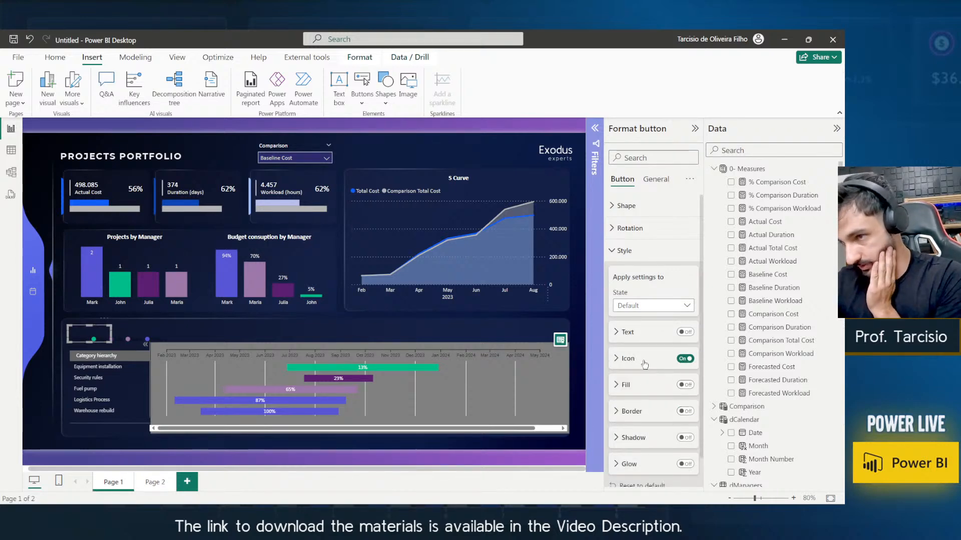
click(684, 332)
click(654, 336)
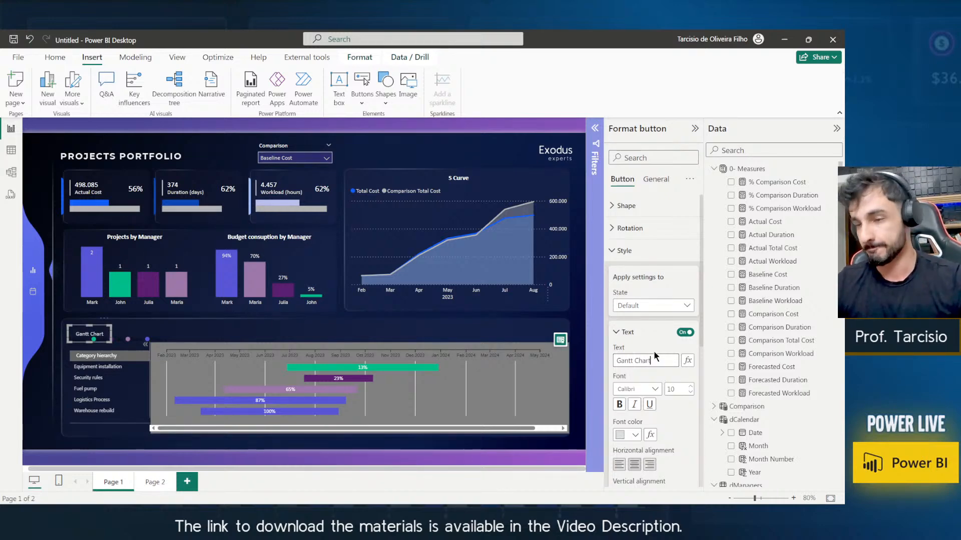
click(642, 333)
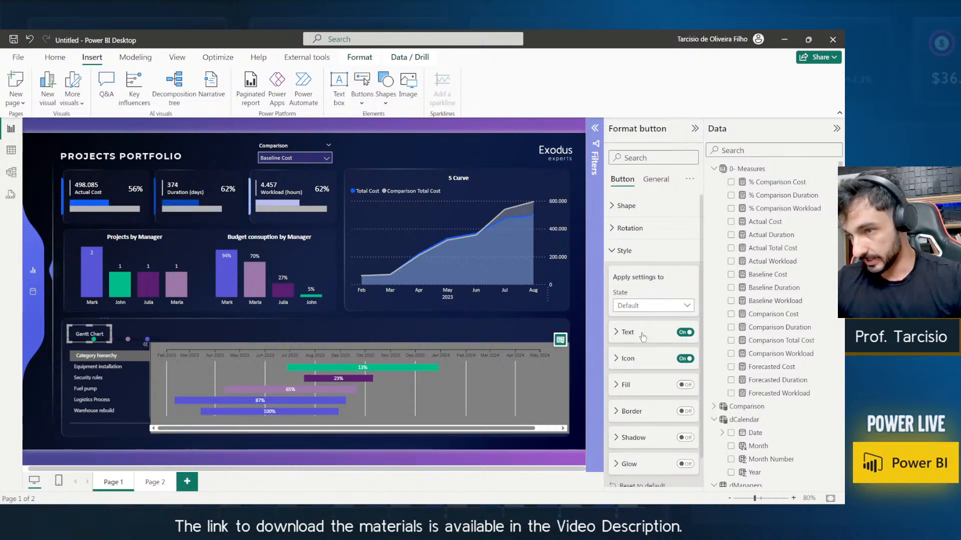
Turn on the Gantt Chart button's fill and color it with a darker shade of the theme's violet-blue.
click(643, 333)
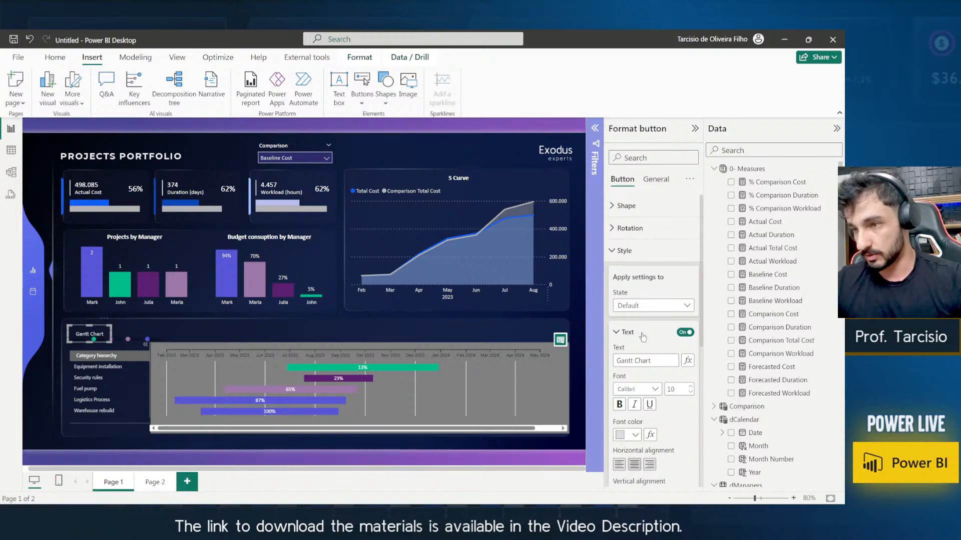
click(642, 333)
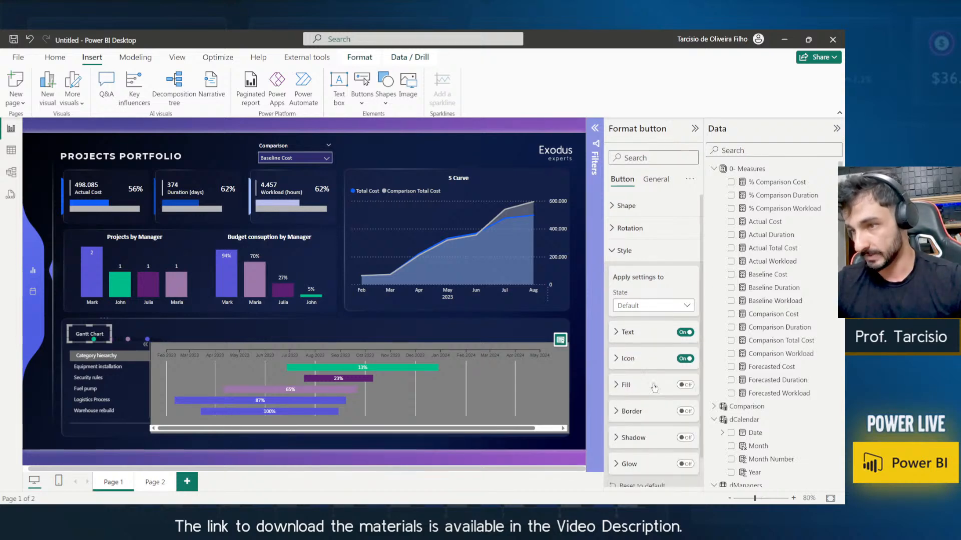
scroll(648, 361, down, 1)
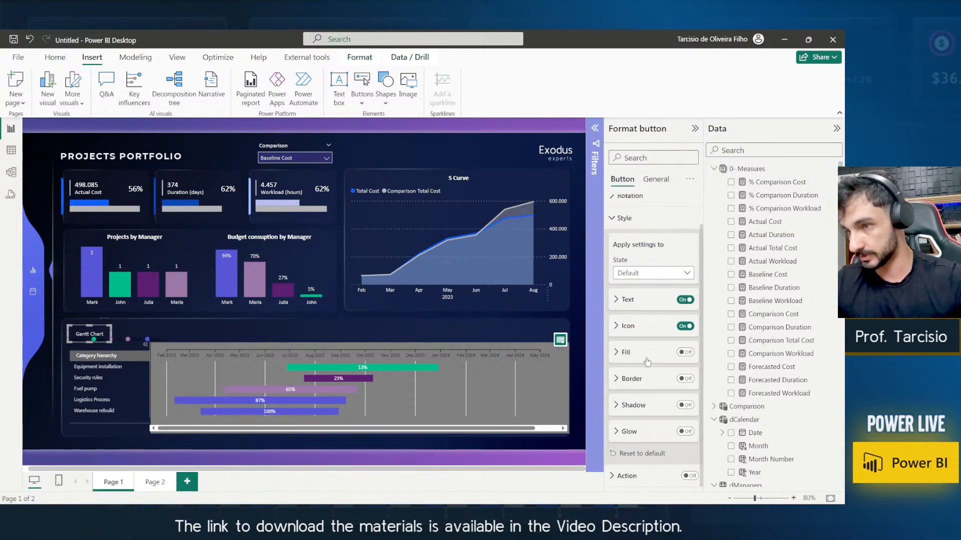
click(648, 353)
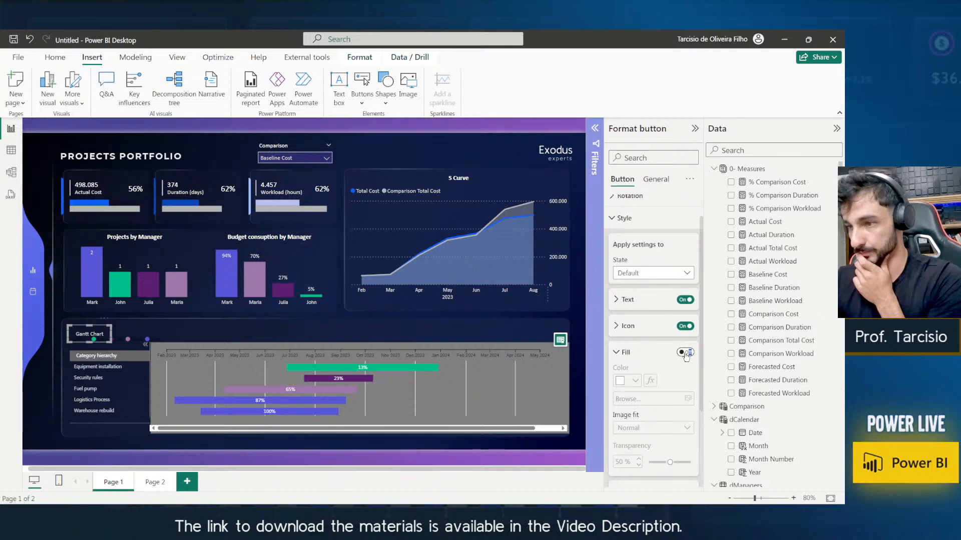
click(686, 352)
click(630, 380)
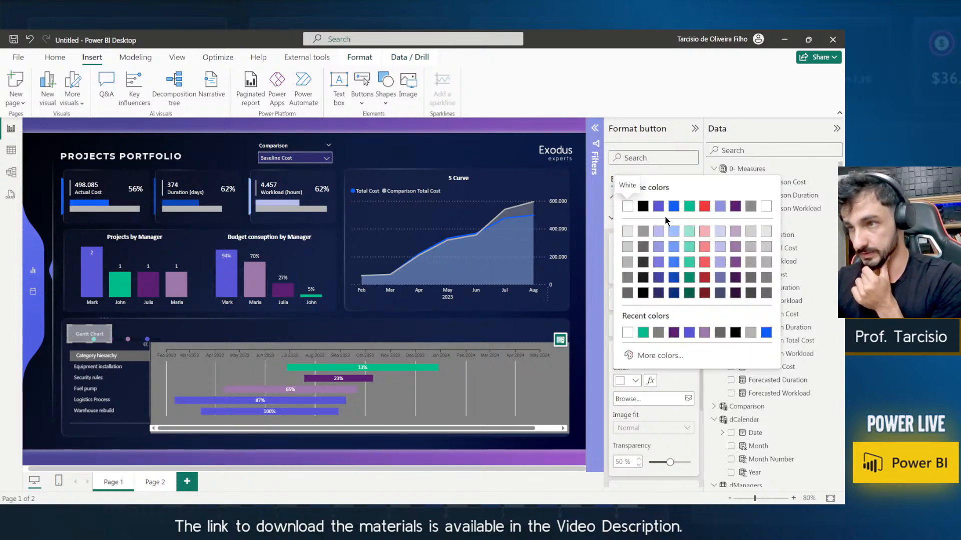
click(657, 279)
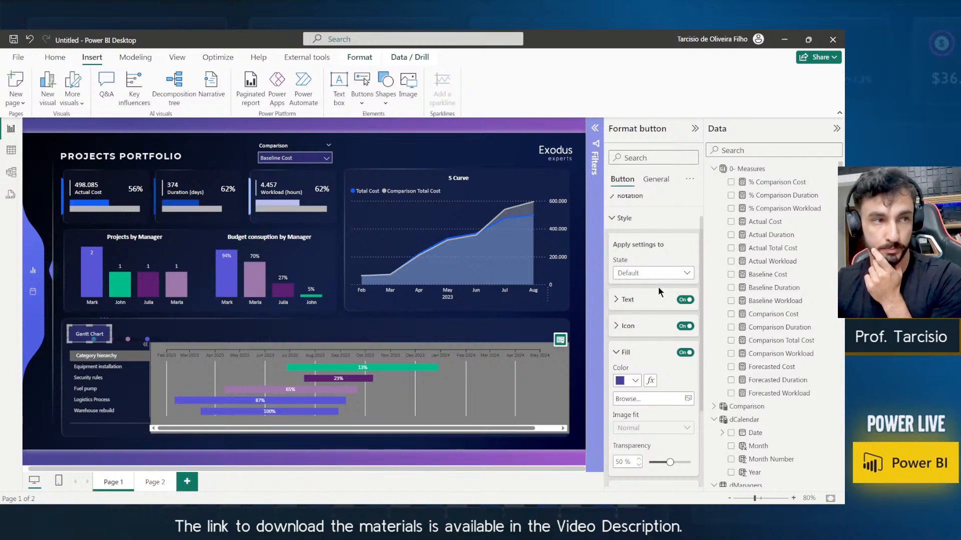
click(633, 382)
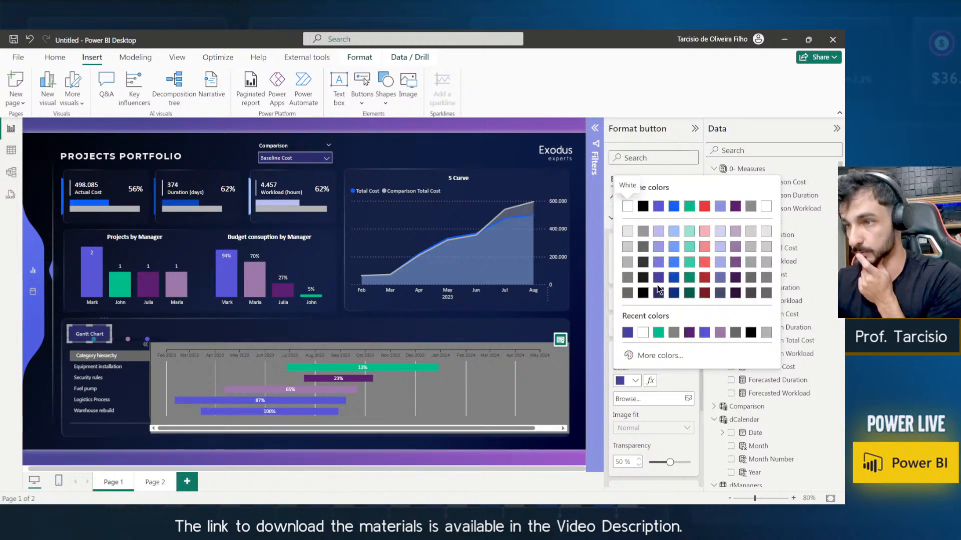
click(658, 285)
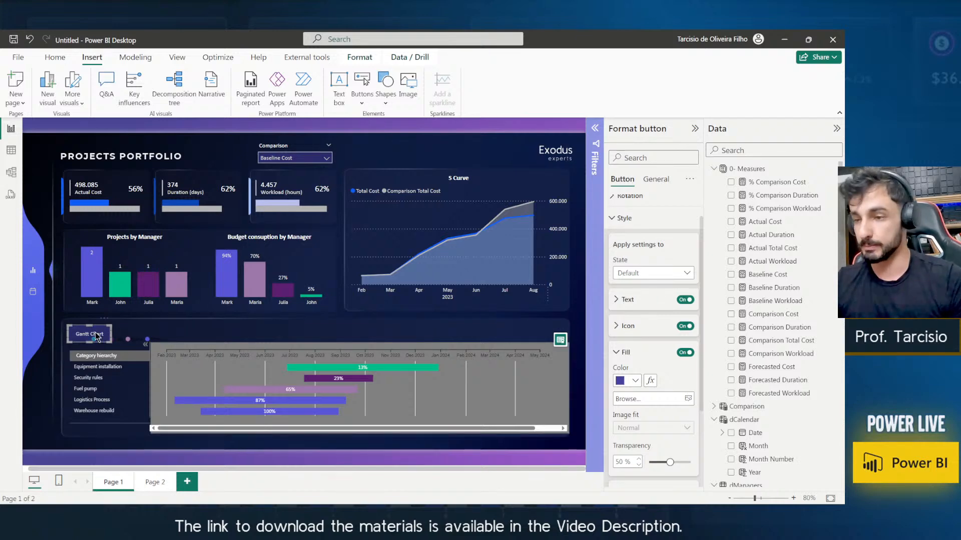
Duplicate the Gantt Chart button, place the copy directly to its right, and give the copy a dark gray fill.
key(ctrl+v)
drag(97, 339, 142, 336)
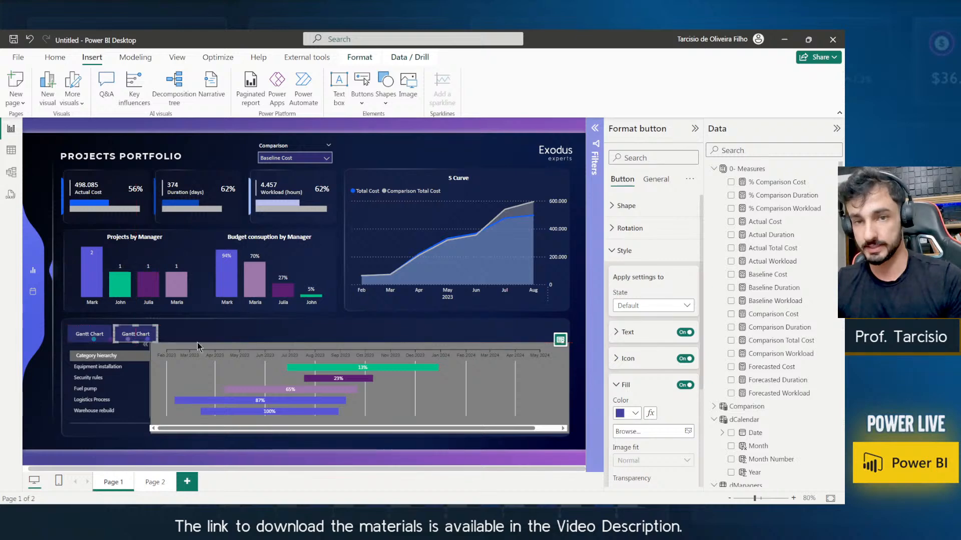
click(635, 413)
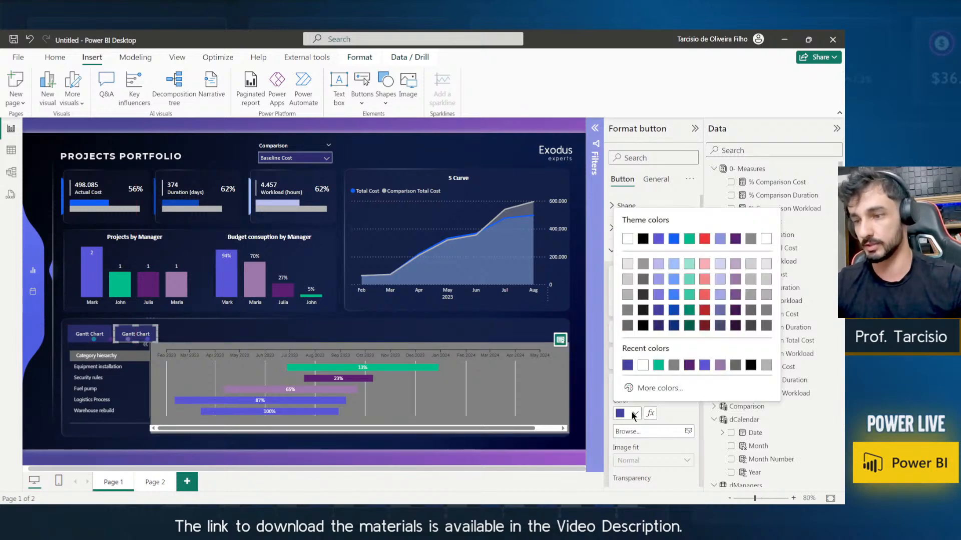
click(628, 310)
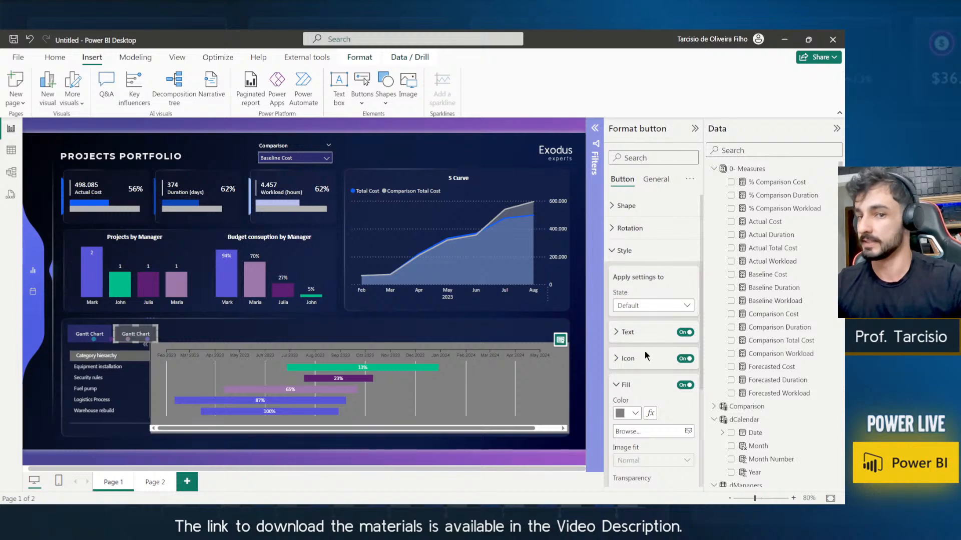
Change the gray copied button's text to "Table".
click(636, 332)
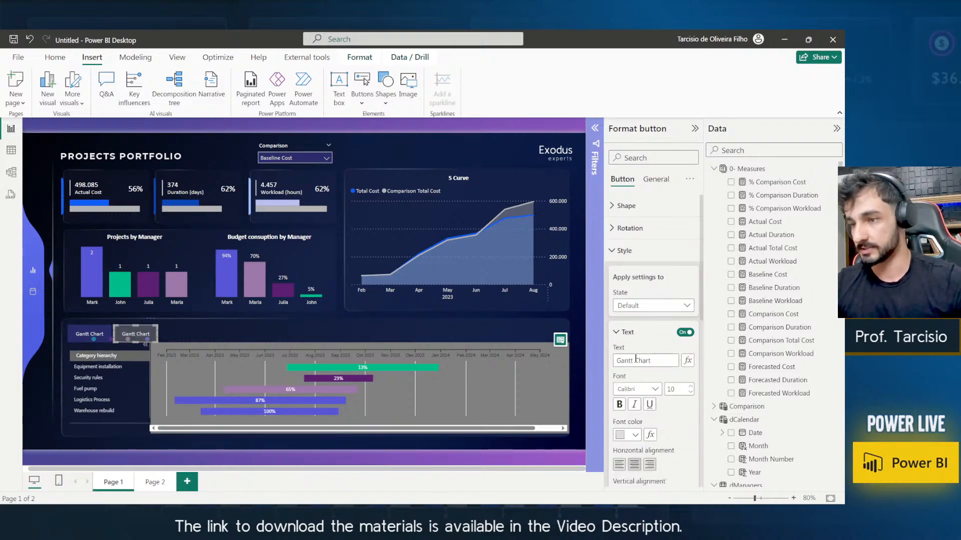
double_click(624, 361)
key(ctrl+a)
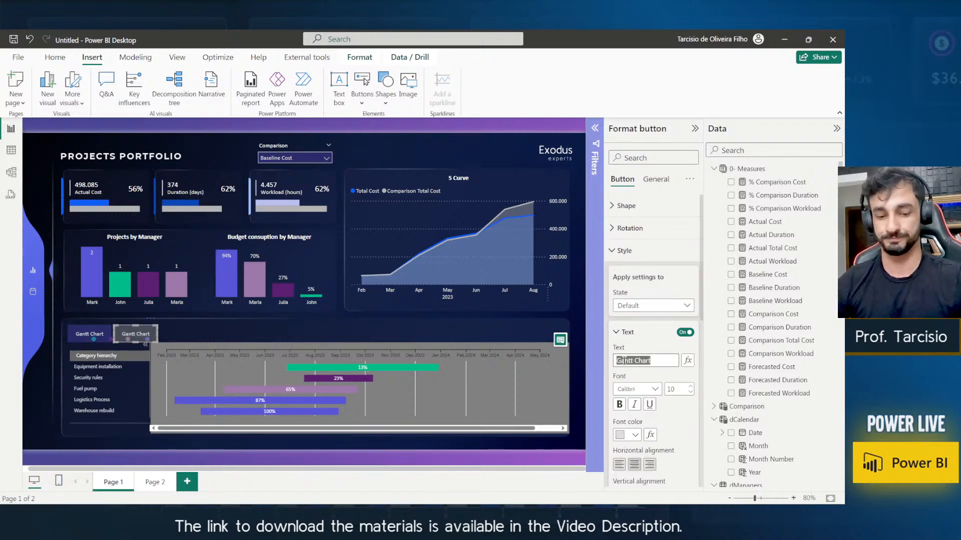
text(tA)
text(able)
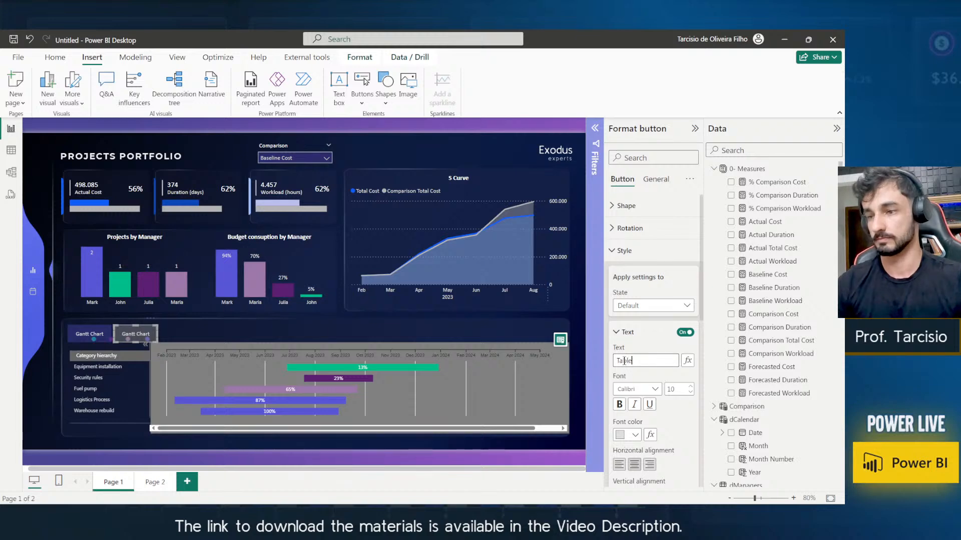
click(644, 333)
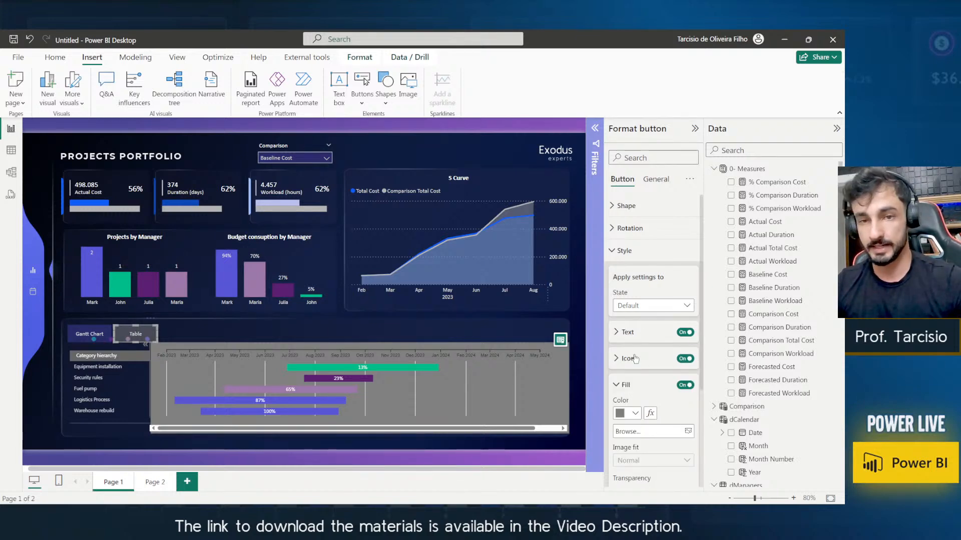
Set the Table button's icon type to Custom and load Table.svg from the Assets folder as its icon.
click(635, 358)
scroll(646, 401, down, 3)
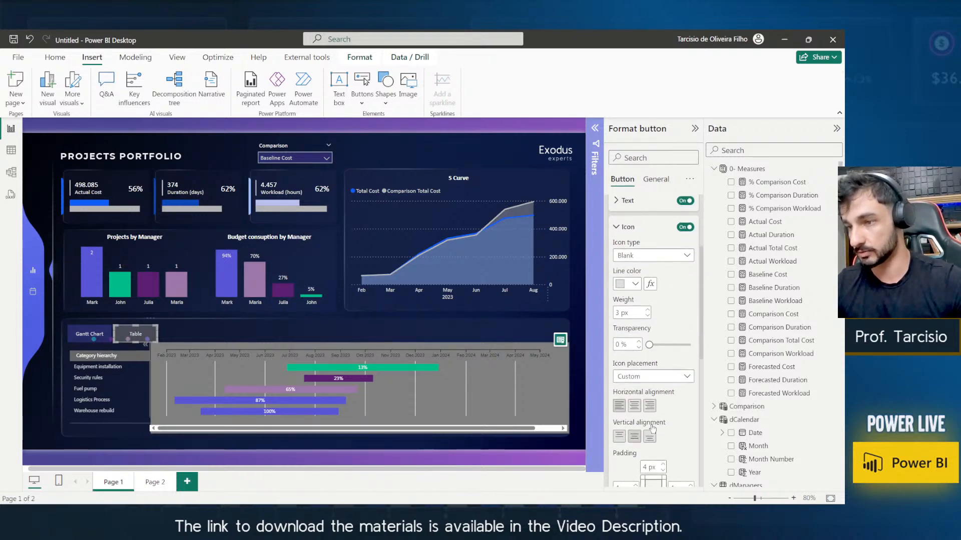
scroll(668, 279, down, 1)
scroll(669, 286, up, 1)
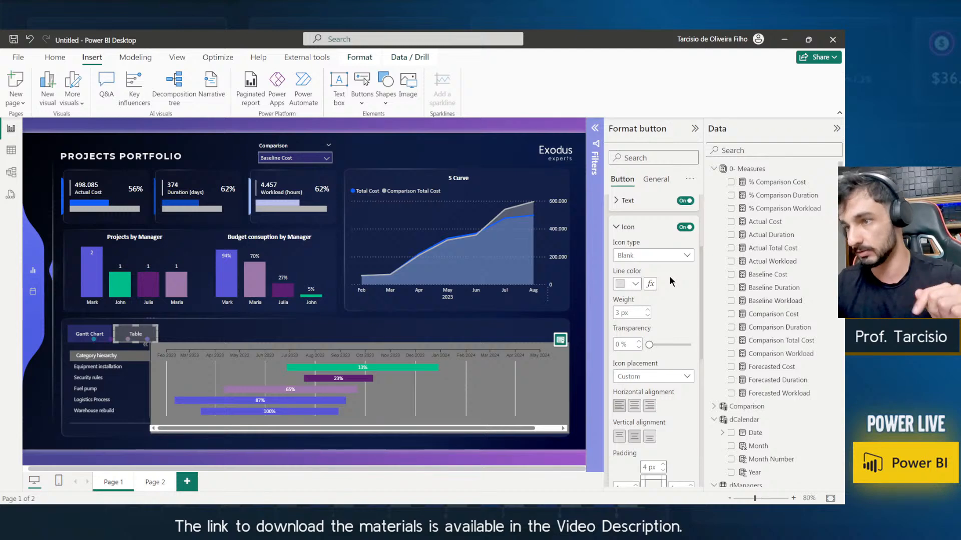
scroll(670, 282, down, 1)
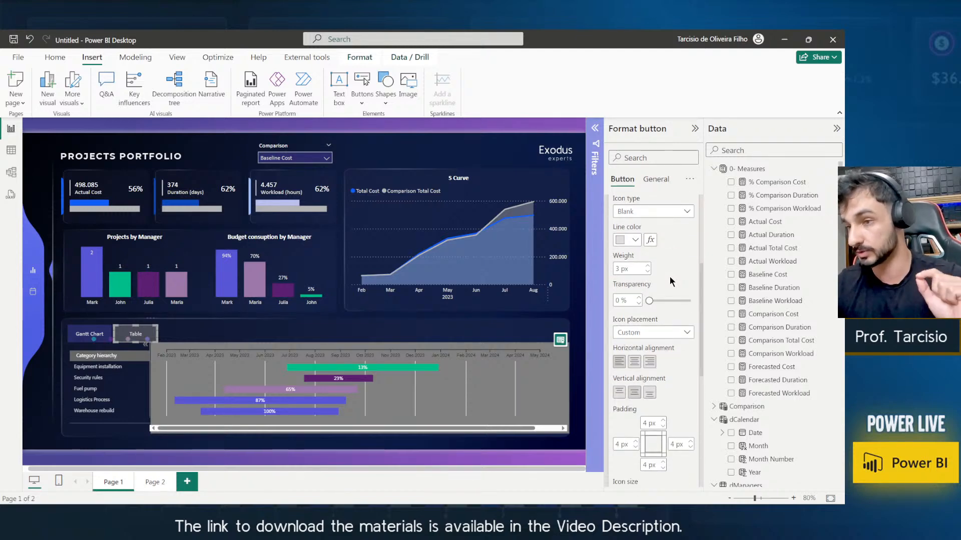
scroll(661, 273, up, 1)
click(652, 256)
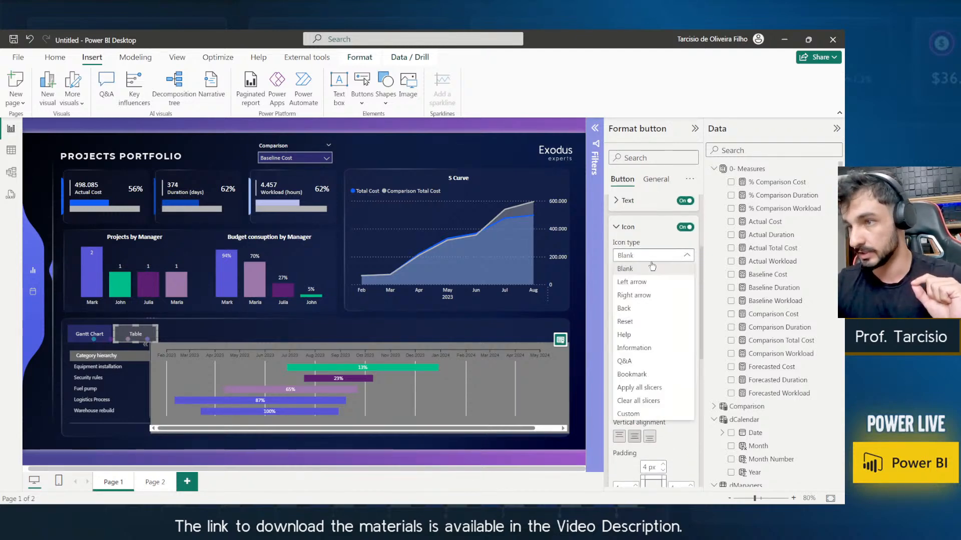
click(644, 414)
click(650, 274)
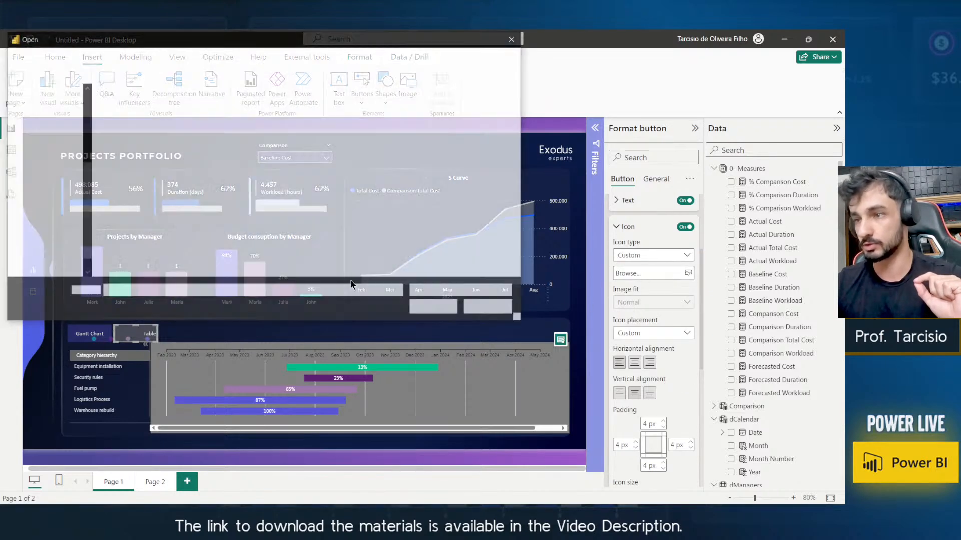
double_click(125, 106)
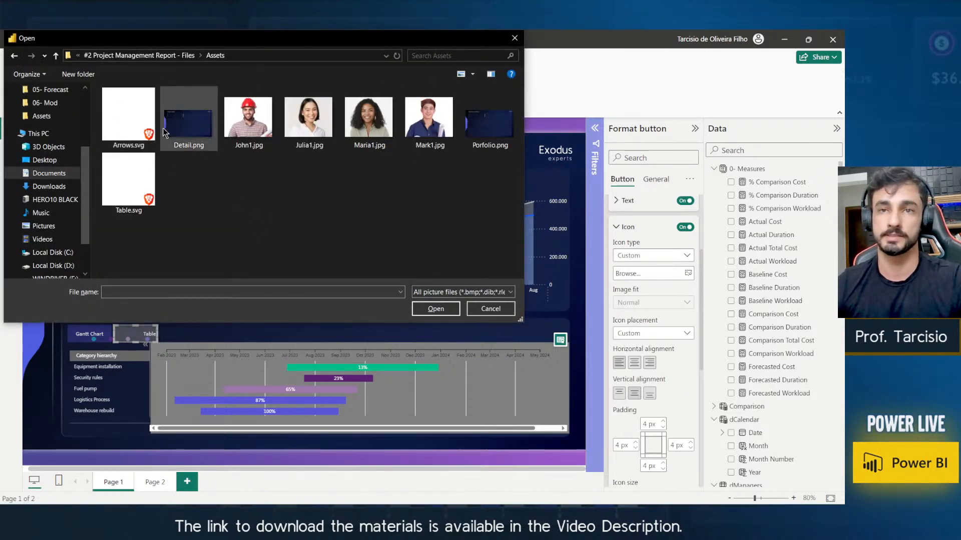
double_click(133, 201)
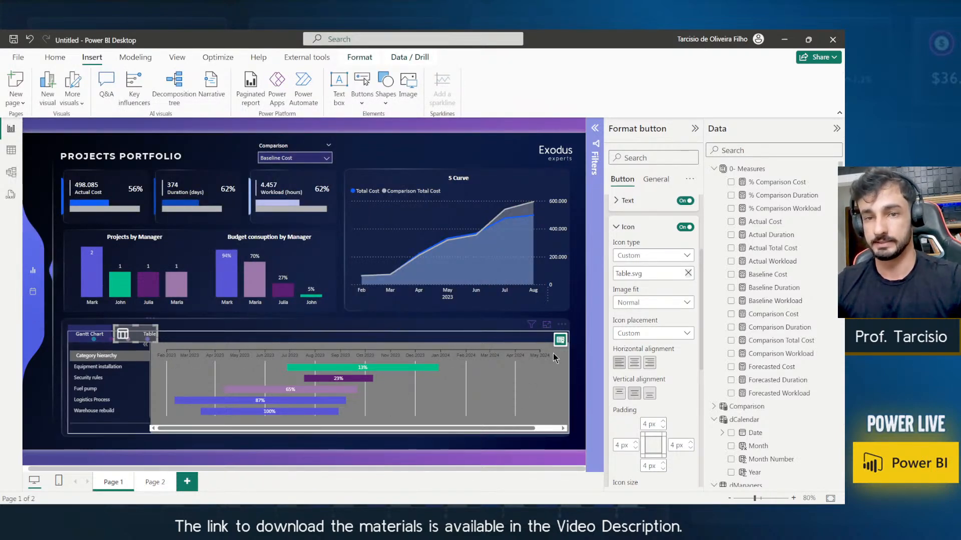
Center the Table button's text horizontally and increase its left padding to clear the icon.
scroll(666, 397, up, 1)
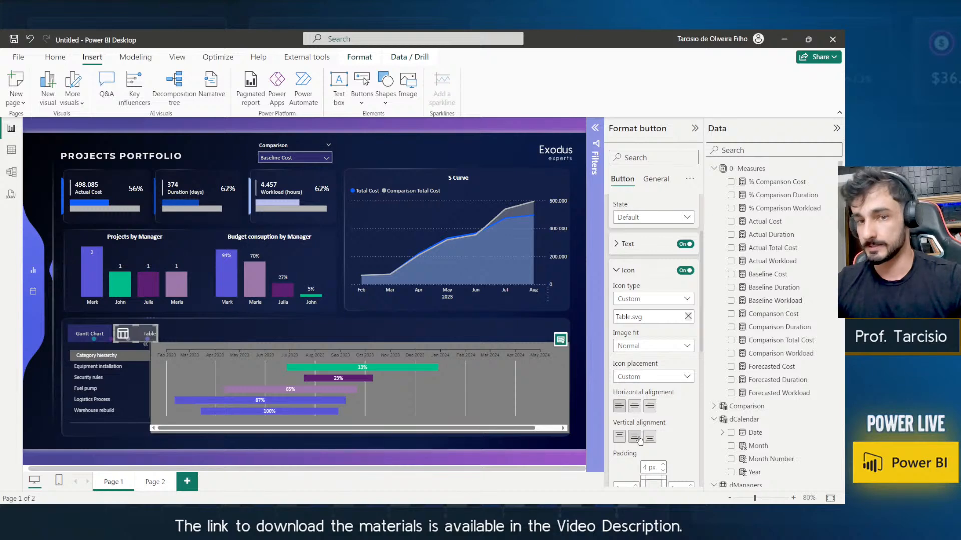
click(635, 272)
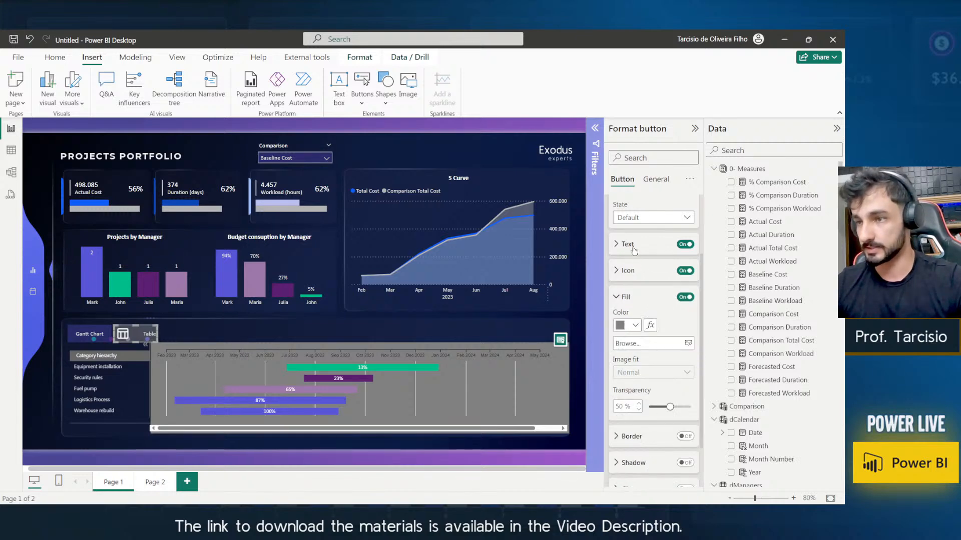
click(633, 248)
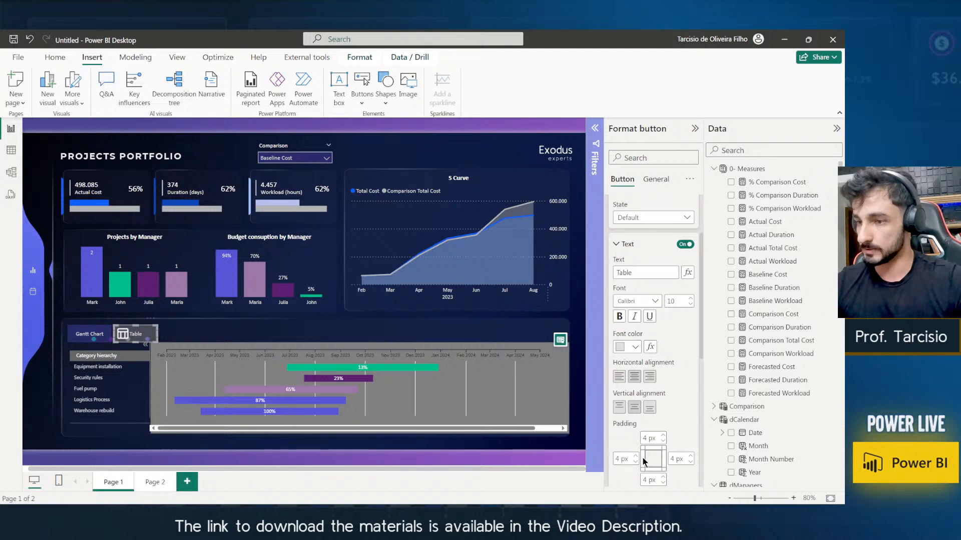
double_click(619, 459)
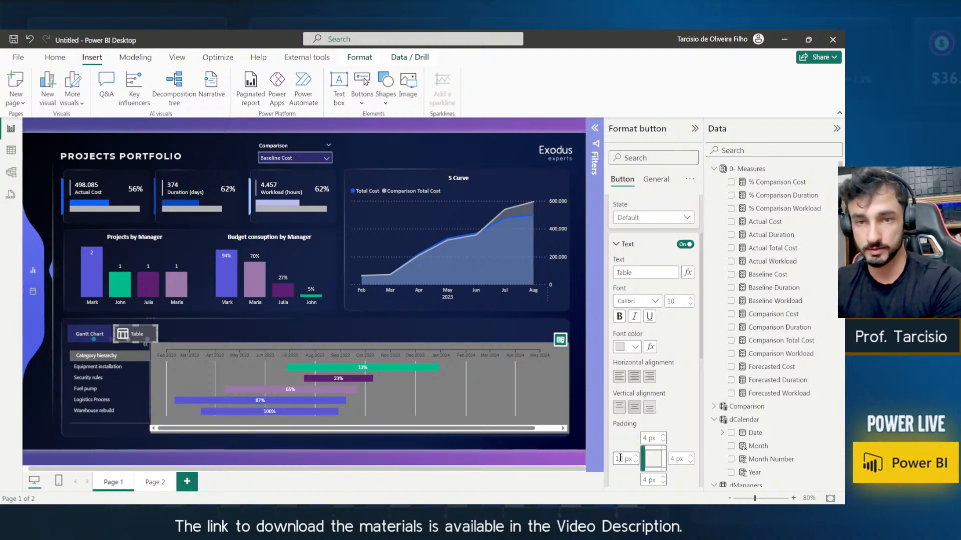
Give the Gantt Chart button a Custom icon using the Arrows.svg file.
click(95, 334)
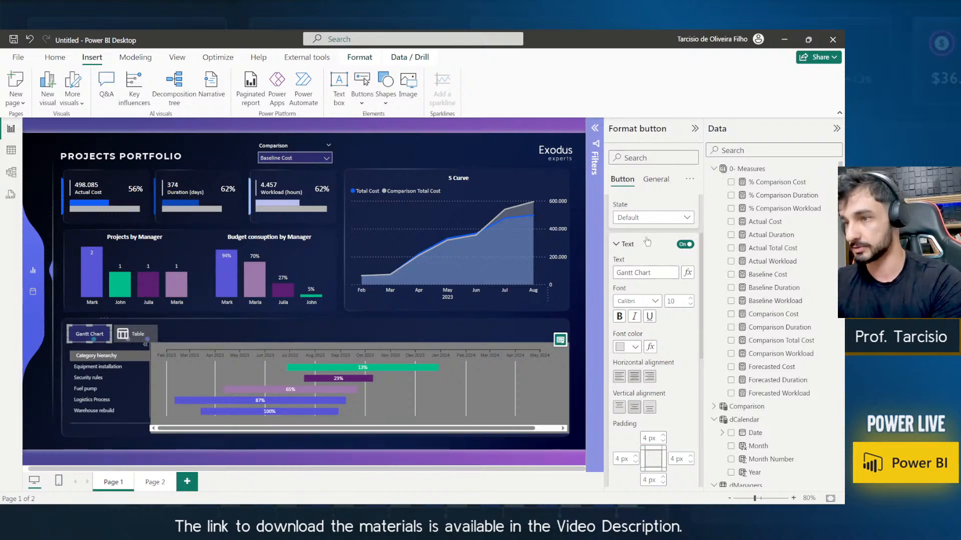
click(644, 219)
click(643, 219)
scroll(646, 254, up, 1)
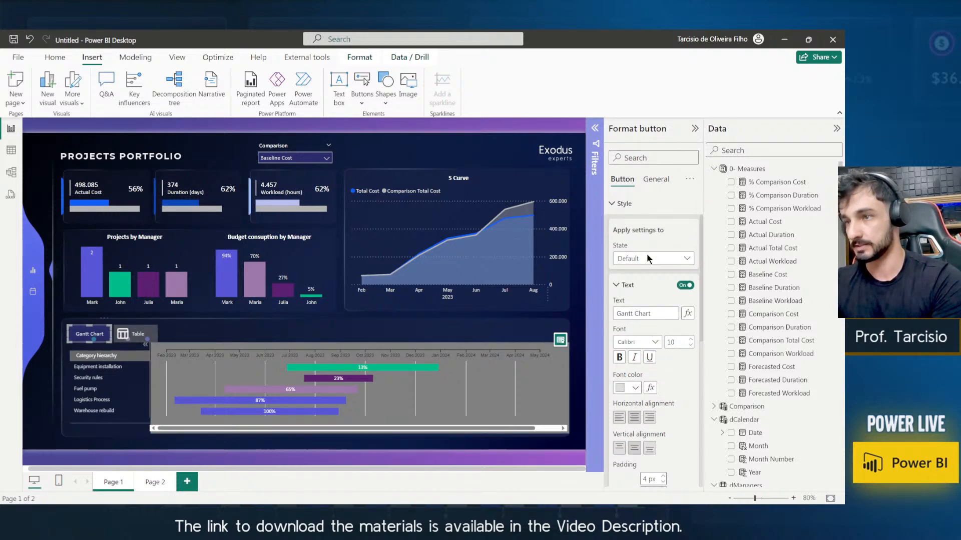
click(640, 288)
click(640, 314)
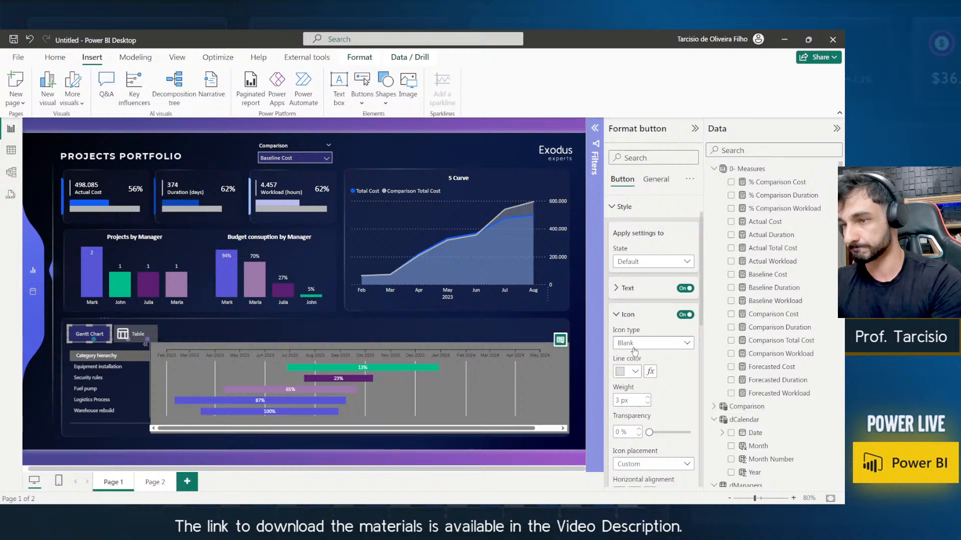
click(635, 343)
click(635, 330)
click(645, 361)
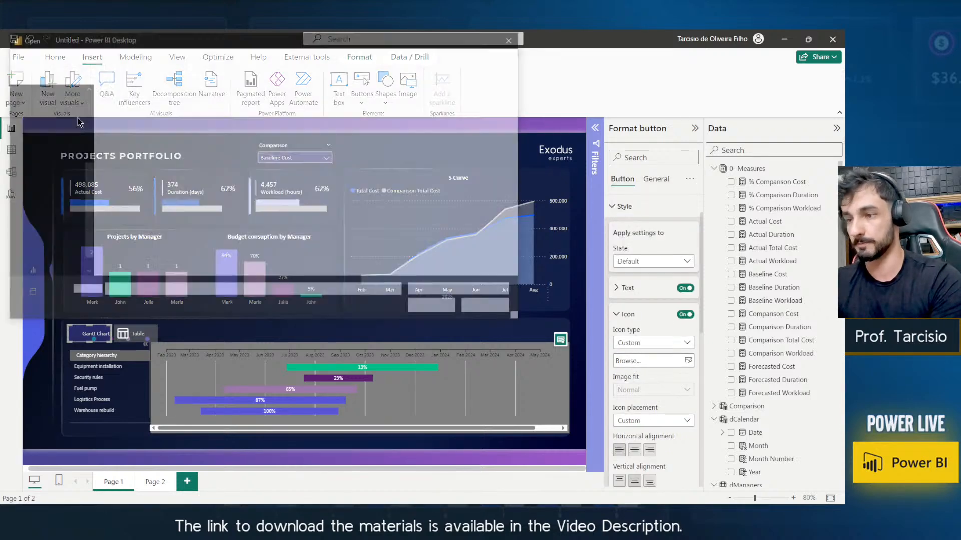
double_click(111, 135)
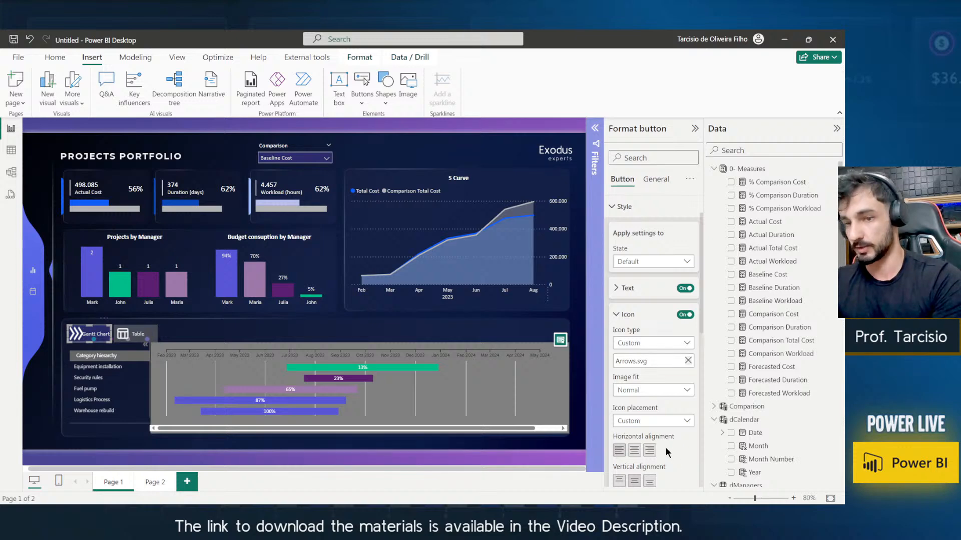
Set the left padding of the Gantt Chart button's text to 15 px.
scroll(666, 448, down, 2)
click(640, 247)
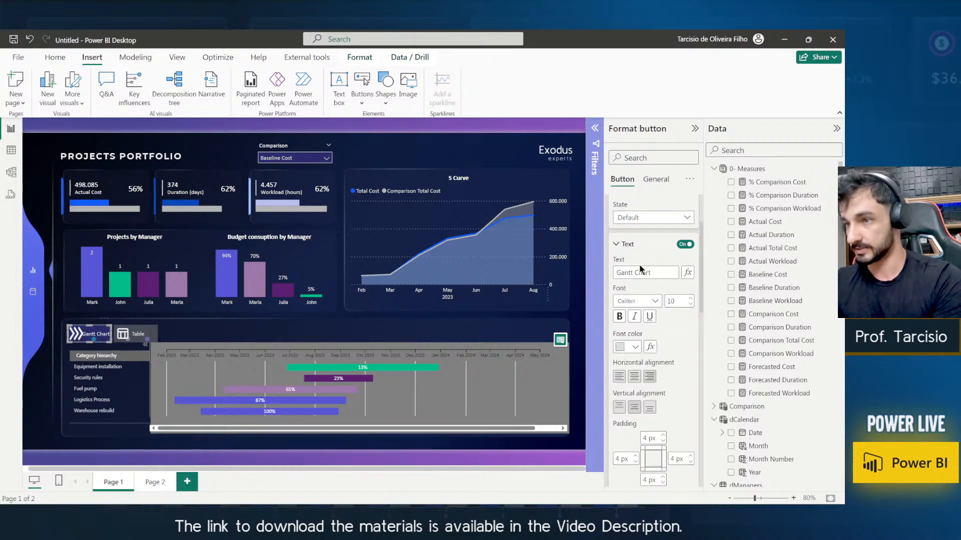
double_click(625, 455)
text(5)
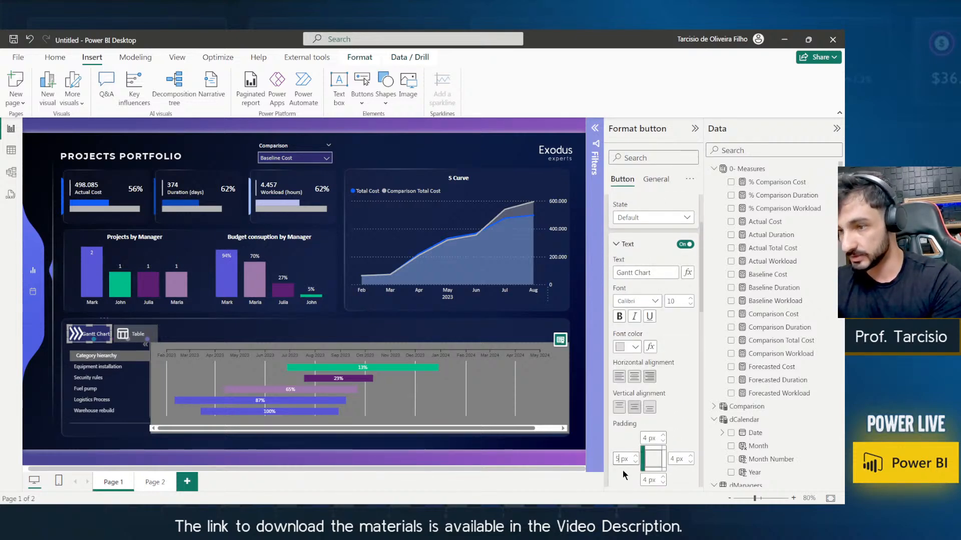
text(10)
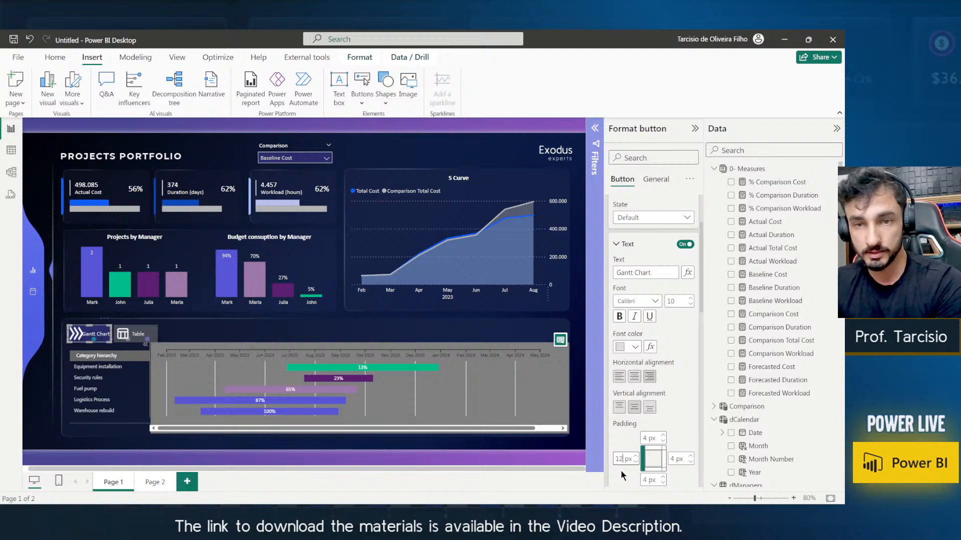
key(Up)
key(Up)
key(Up)
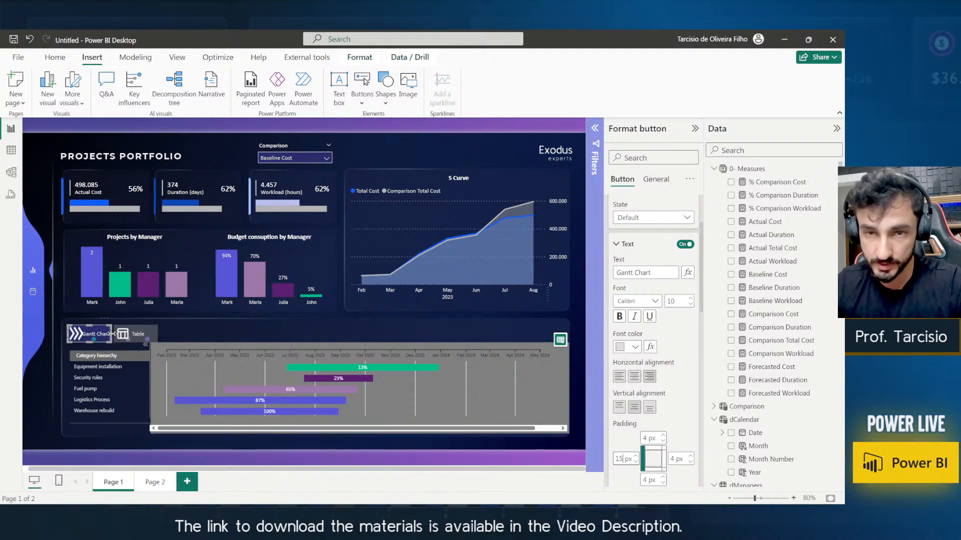
Widen and space apart the Gantt Chart and Table buttons, and set the Table button's width to 121 to match the other.
drag(112, 333, 185, 333)
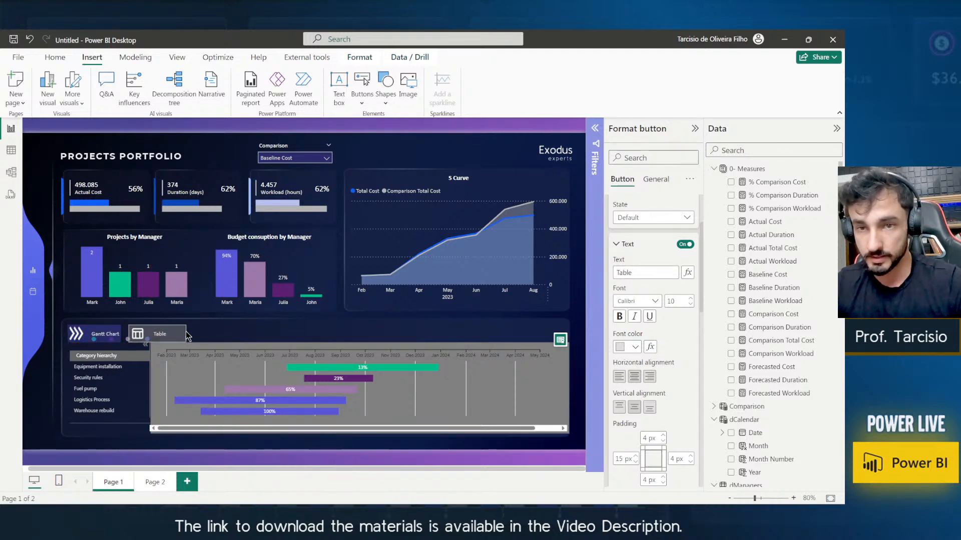
click(96, 339)
click(655, 179)
click(650, 204)
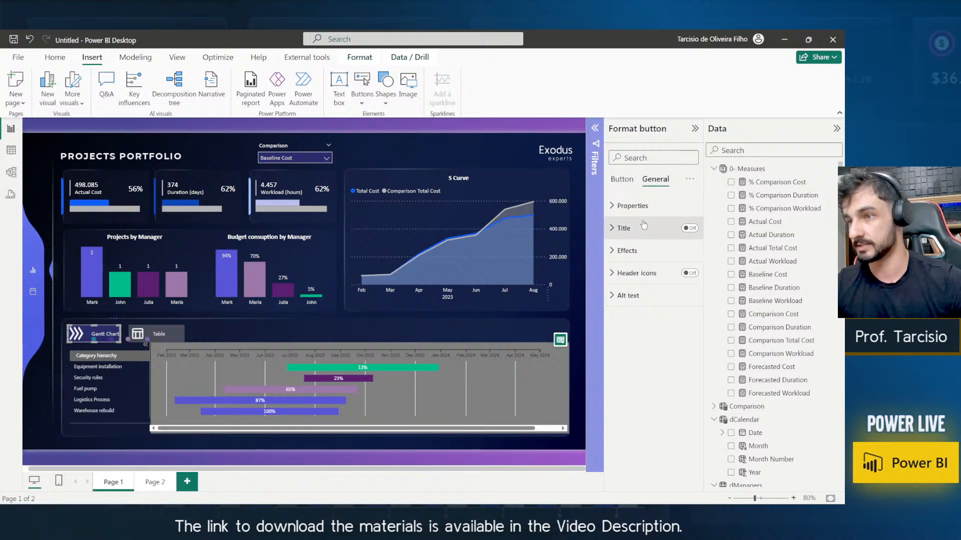
click(638, 231)
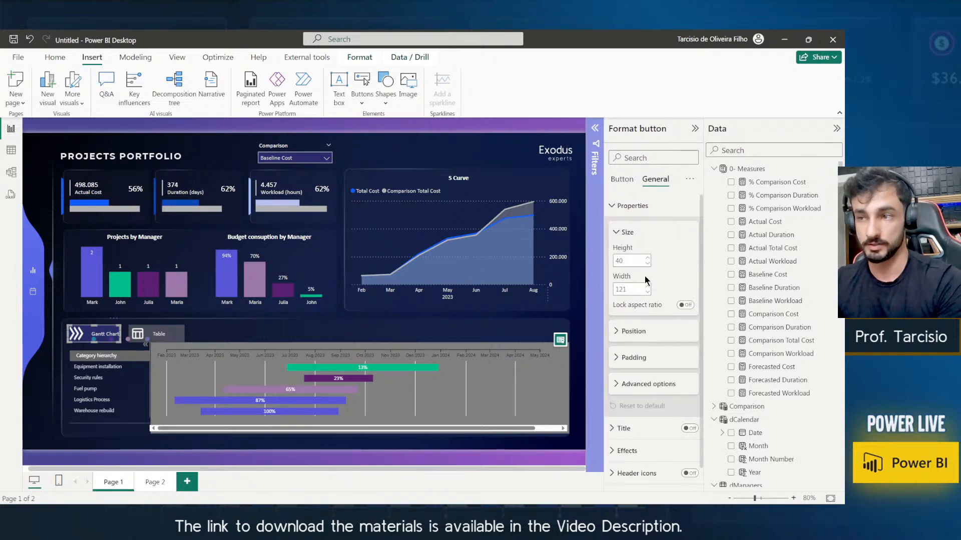
click(155, 334)
click(623, 289)
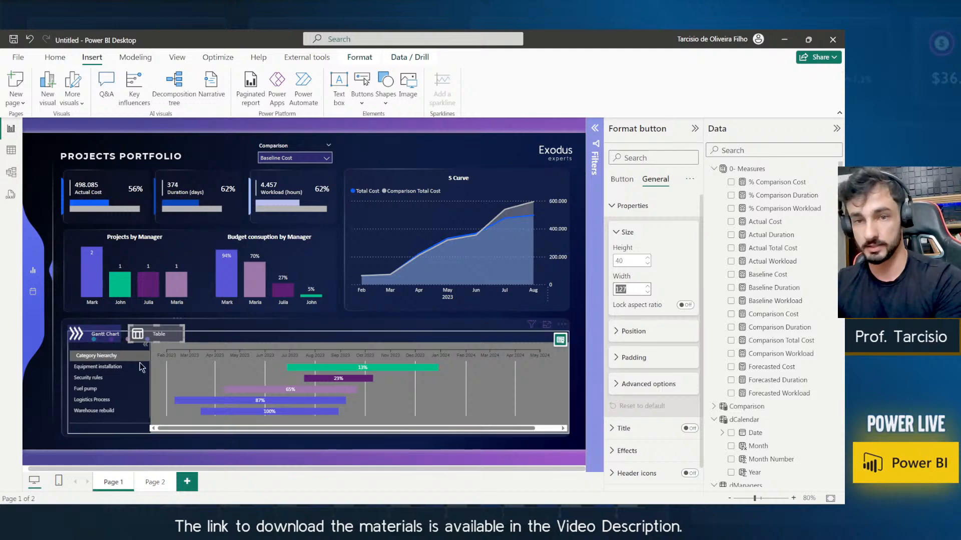
click(620, 286)
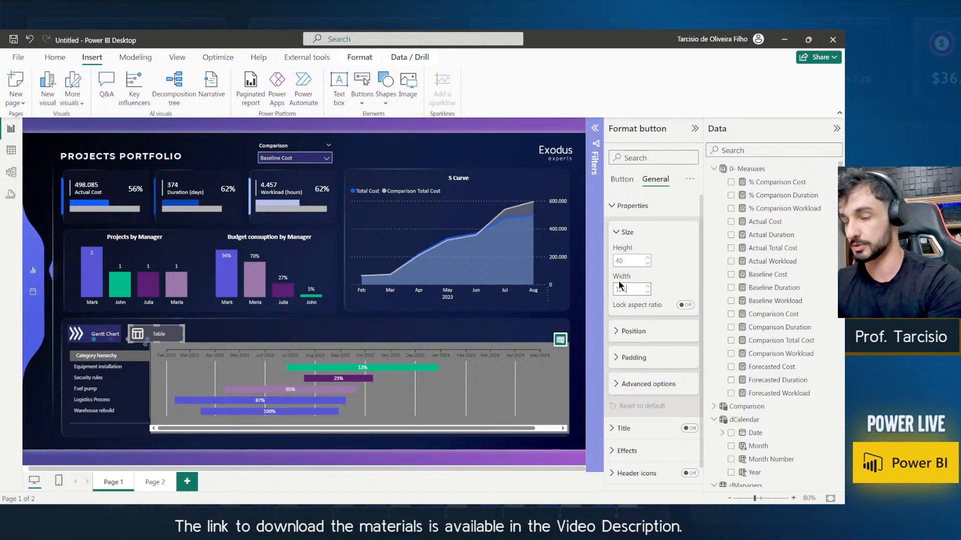
key(Return)
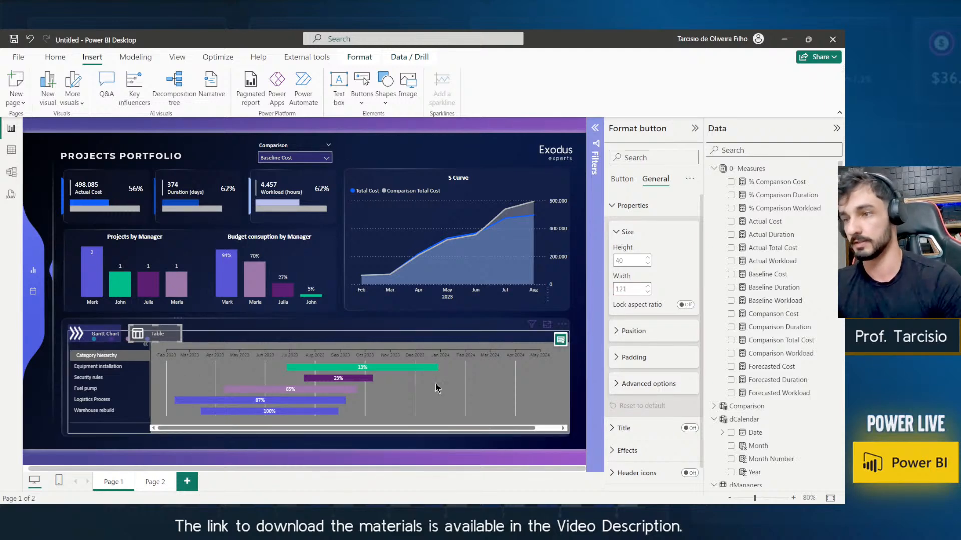
Bring both the Gantt Chart and Table buttons to the front of the page's layer order.
click(217, 329)
click(93, 335)
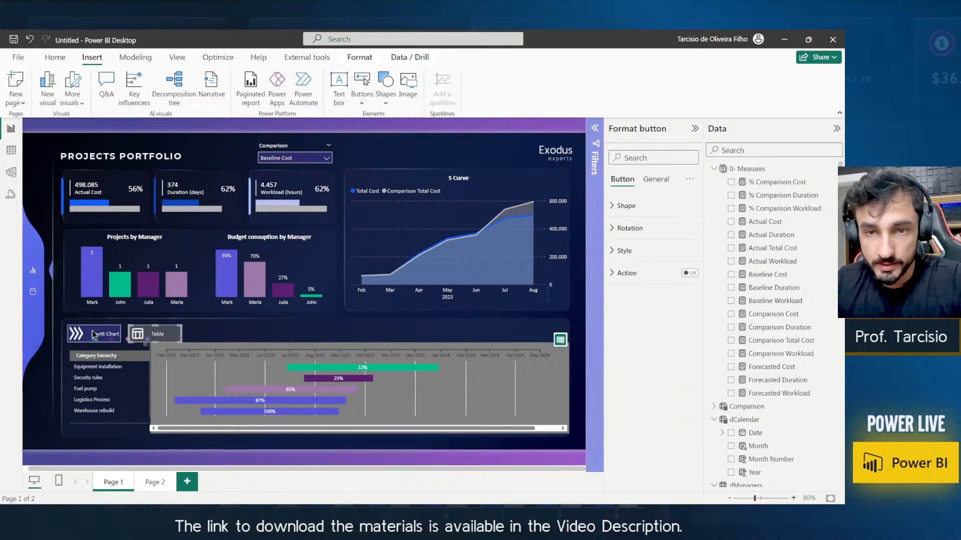
click(359, 57)
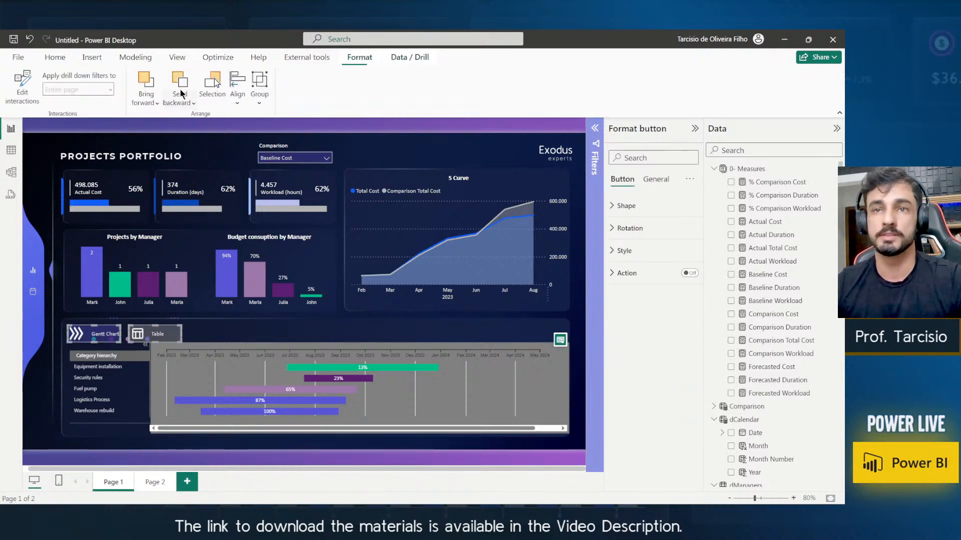
click(145, 103)
click(163, 136)
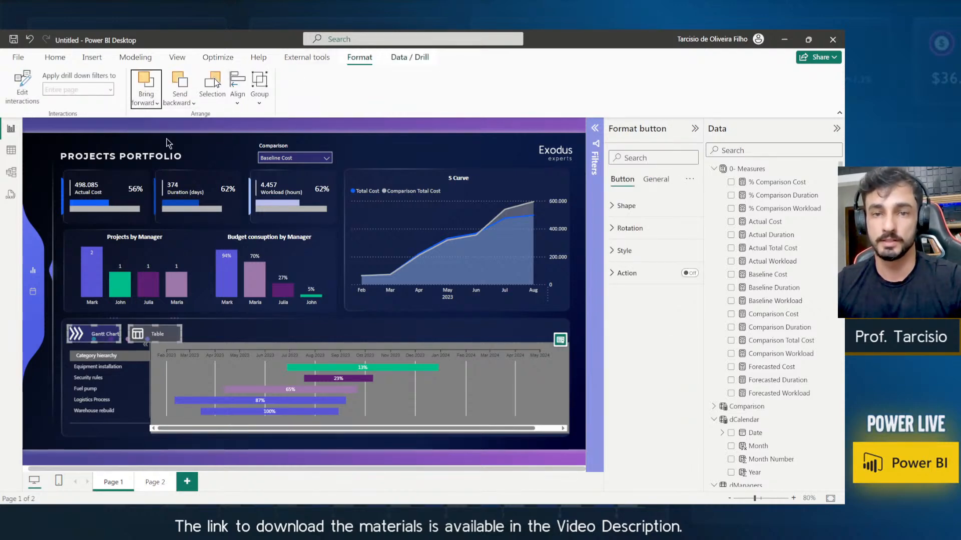
click(106, 350)
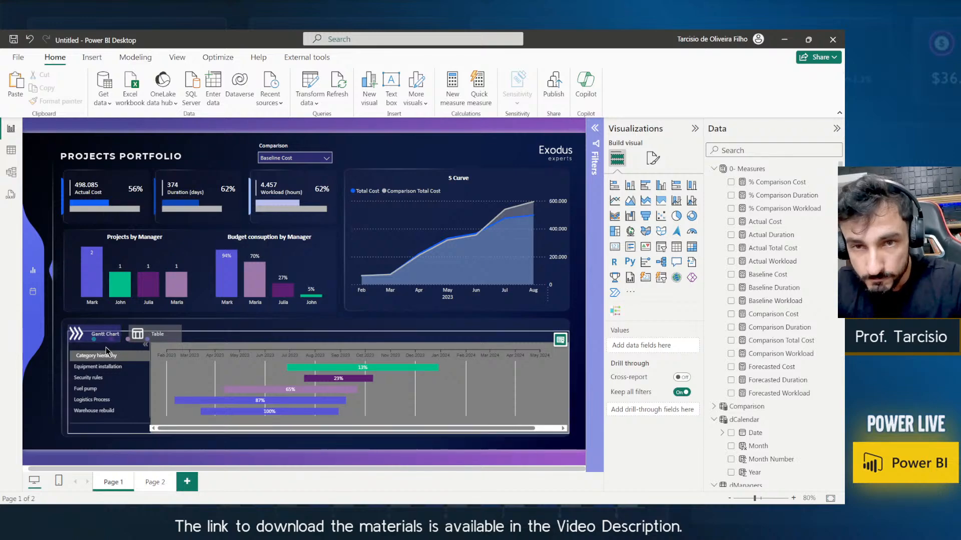
key(ctrl+1)
click(106, 354)
mouse_move(39, 344)
mouse_down()
mouse_move(326, 304)
mouse_move(315, 303)
mouse_up()
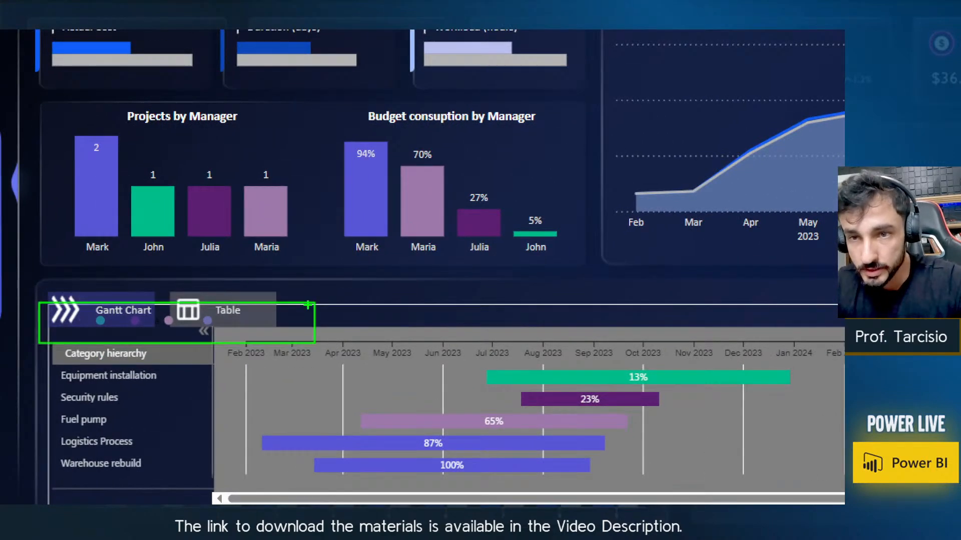
key(Escape)
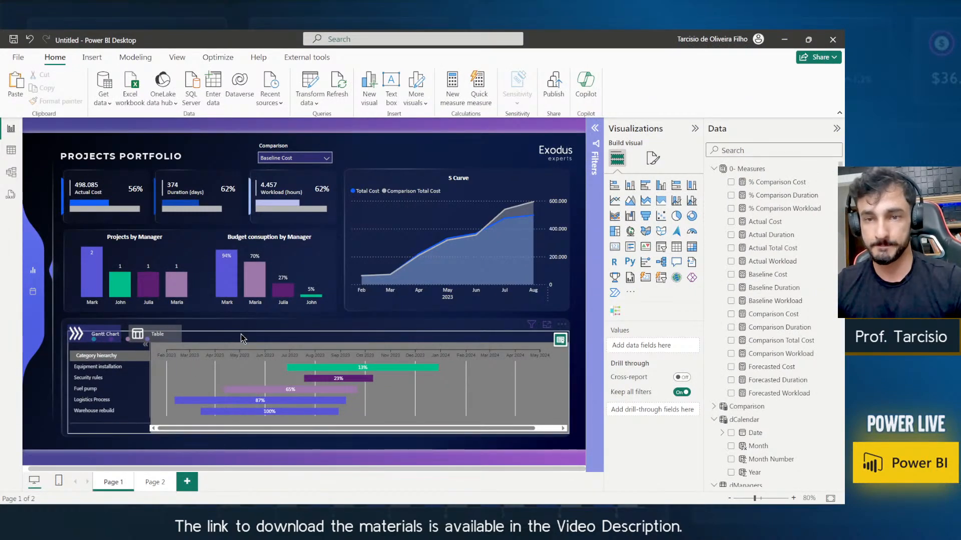
Send the Gantt chart visual to the back so the buttons sit above it.
click(241, 335)
click(358, 59)
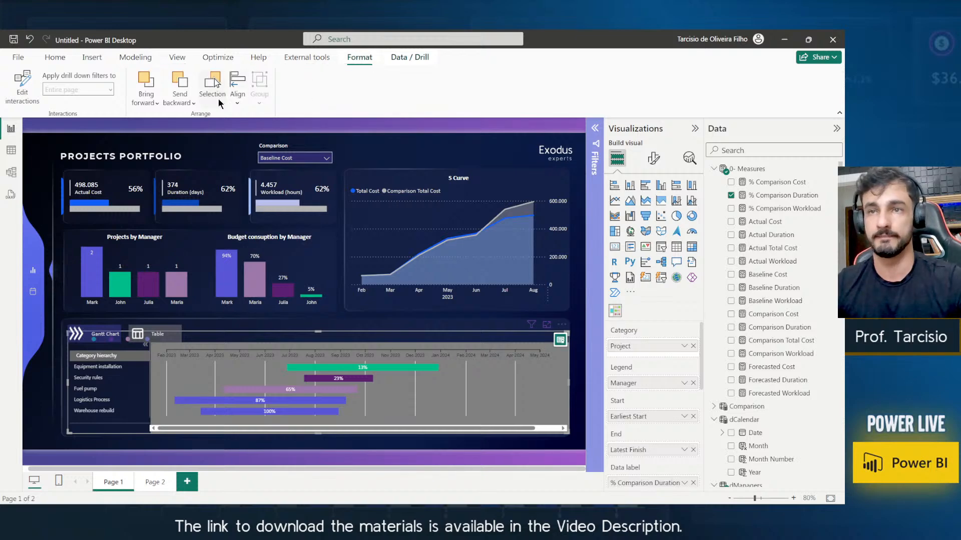
click(180, 99)
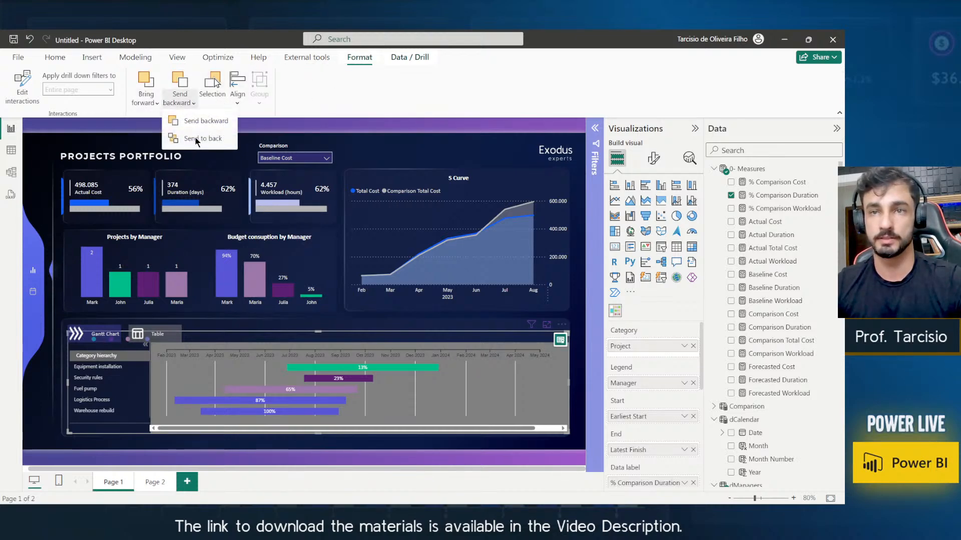
click(196, 140)
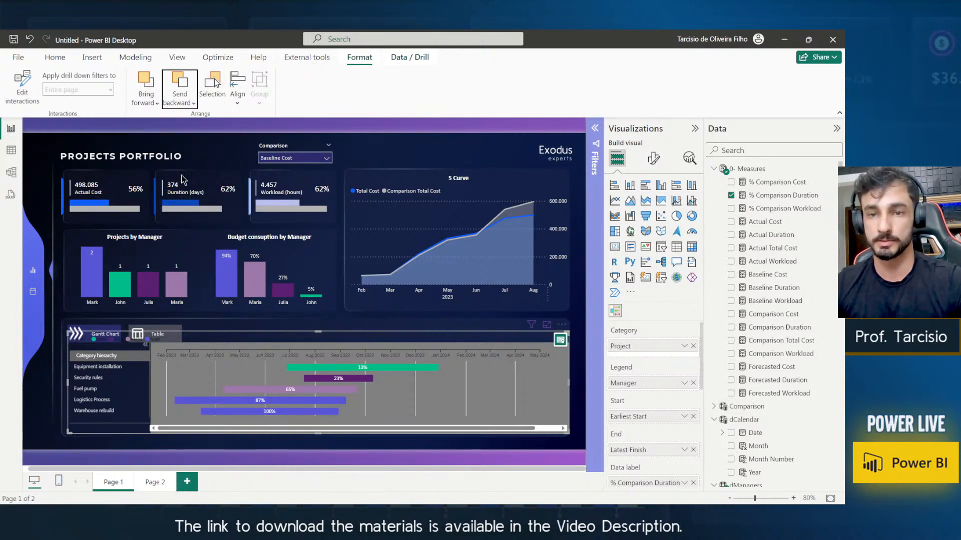
click(214, 452)
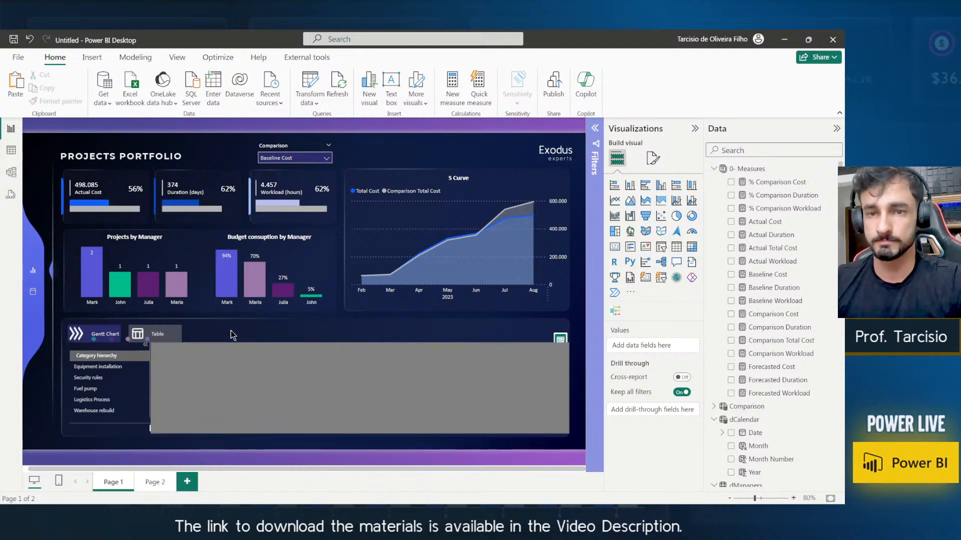
Send the grey rectangle behind the Gantt chart visual to the back.
click(176, 431)
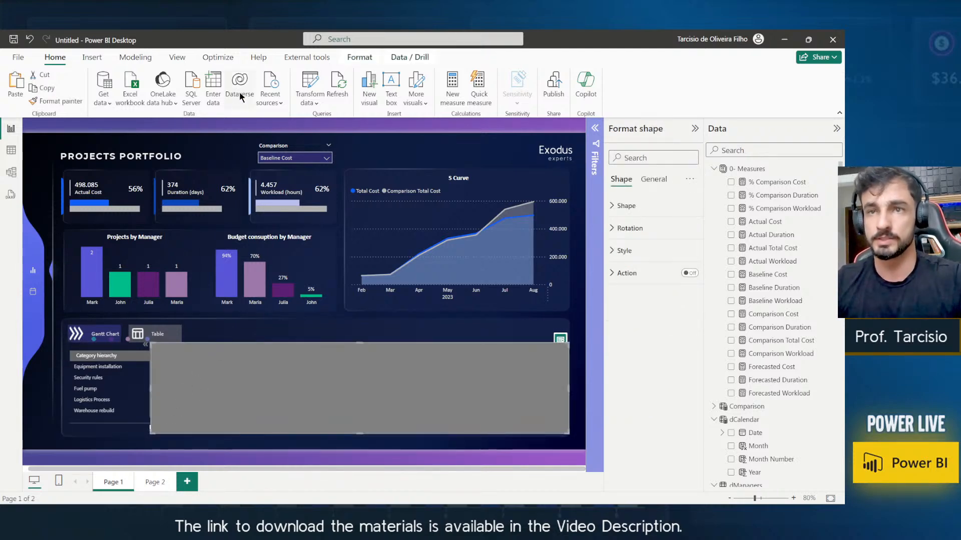
click(360, 57)
click(173, 104)
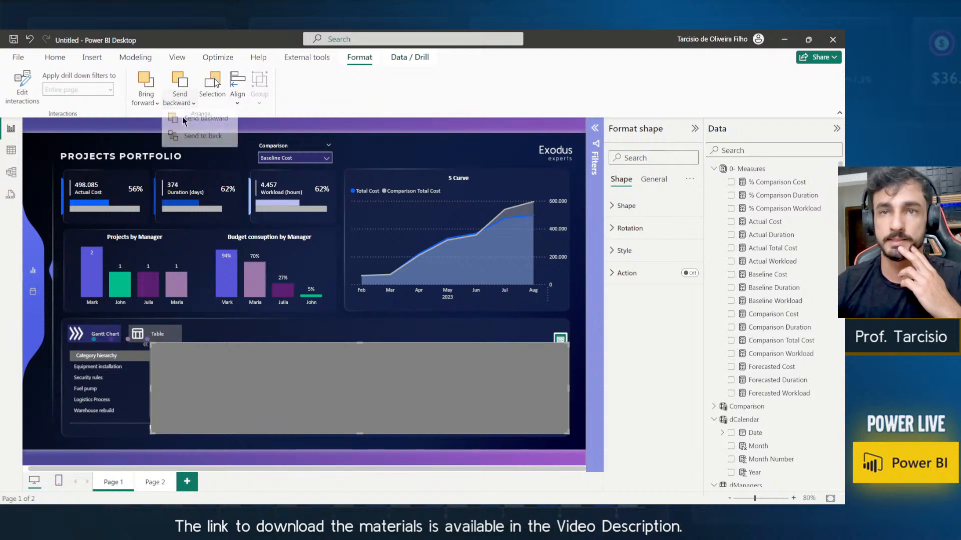
click(193, 133)
click(142, 445)
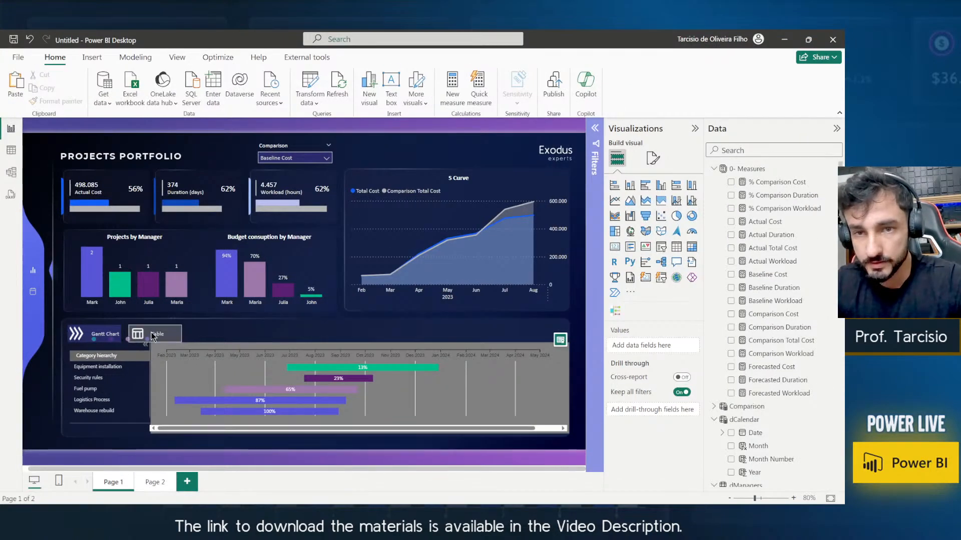
click(134, 347)
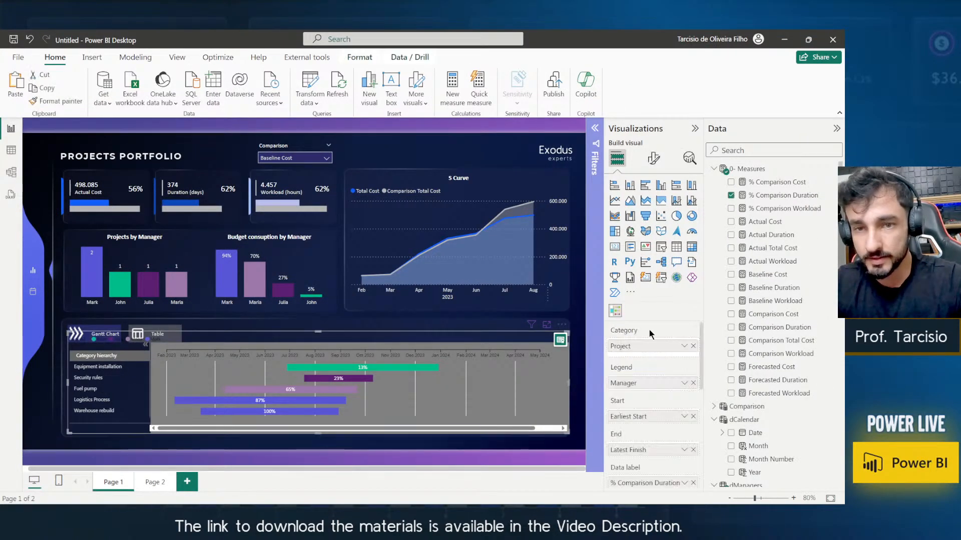
click(653, 158)
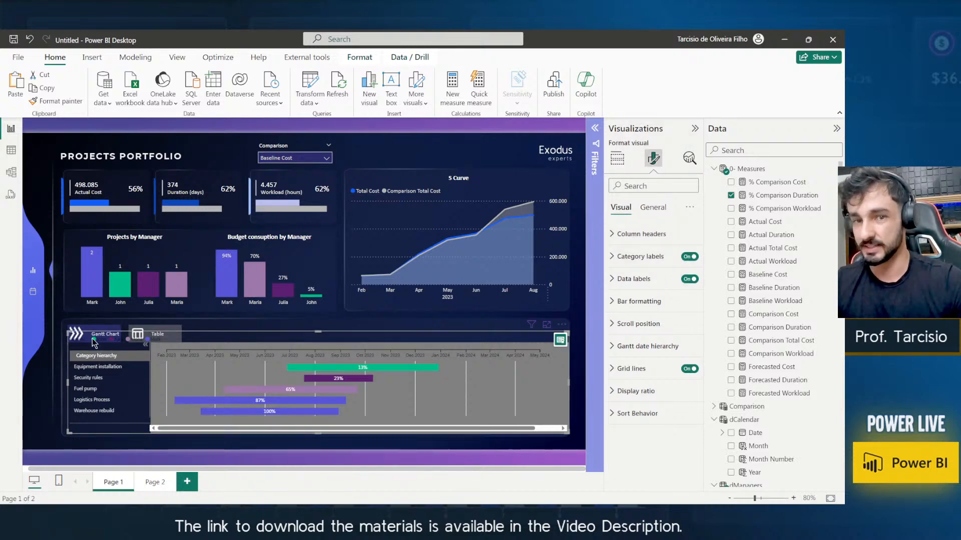
click(59, 331)
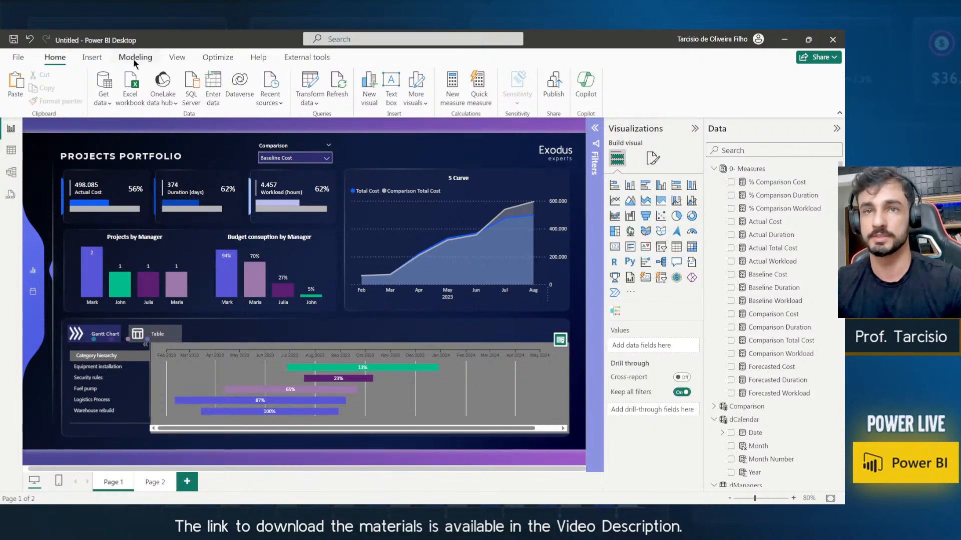
click(91, 57)
click(385, 88)
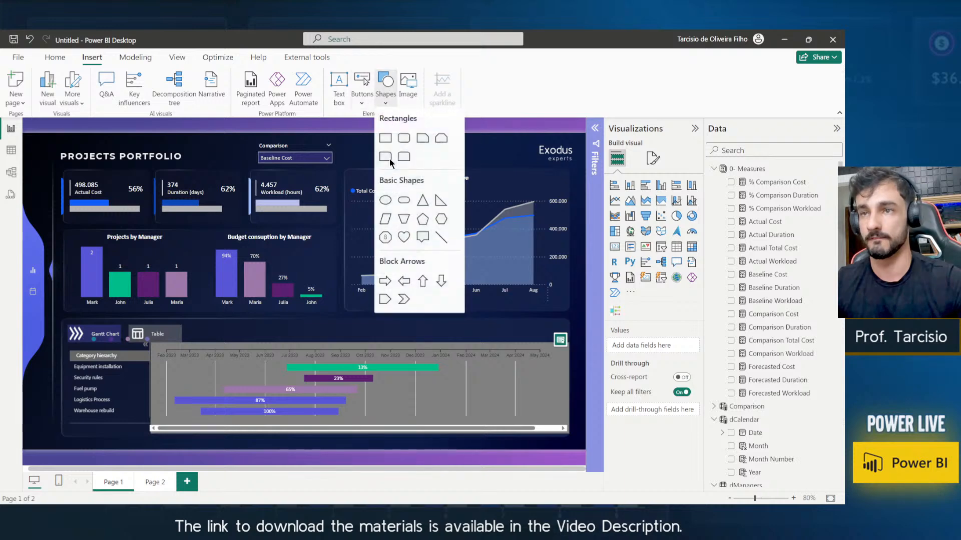
click(389, 140)
drag(129, 282, 124, 425)
click(243, 324)
click(138, 379)
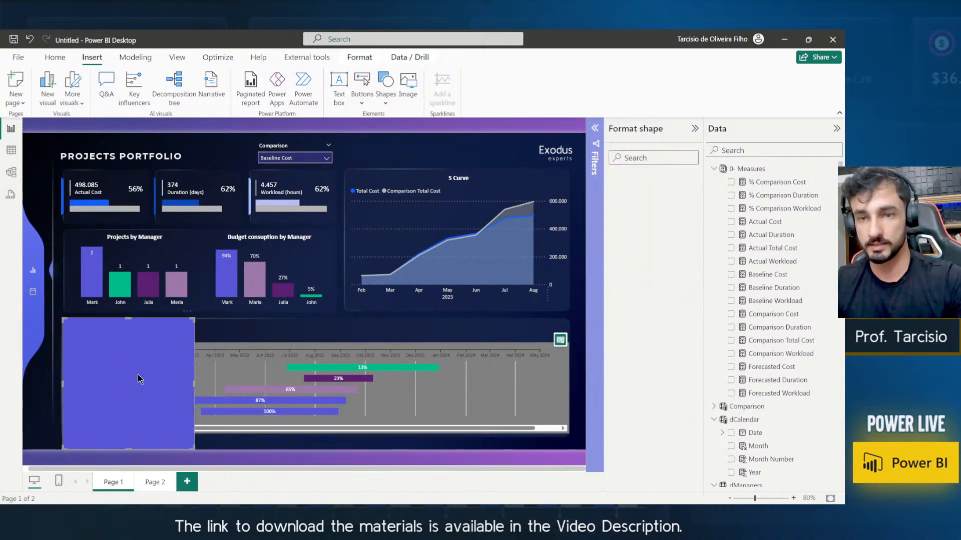
key(Delete)
Set the Gantt Chart button's fill transparency to 0% in its default state.
click(86, 331)
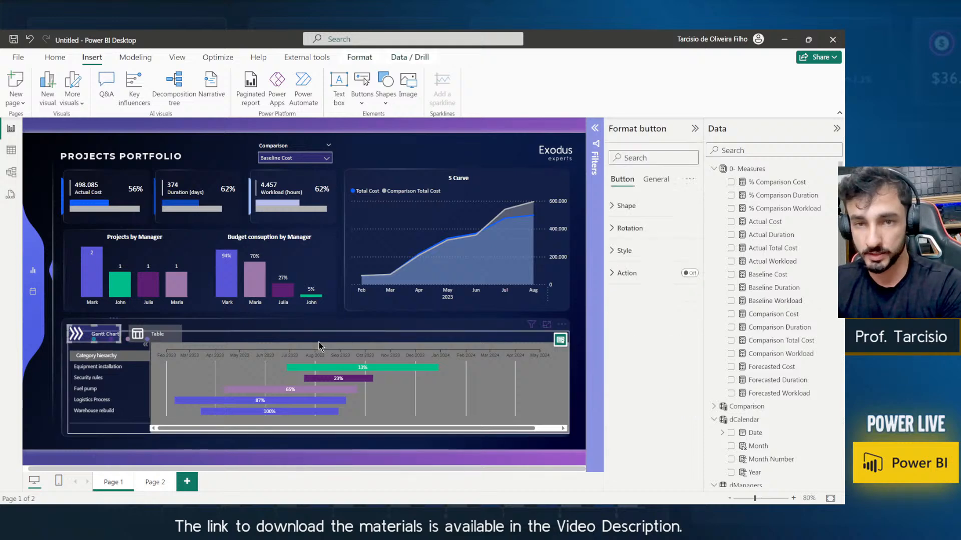
click(624, 250)
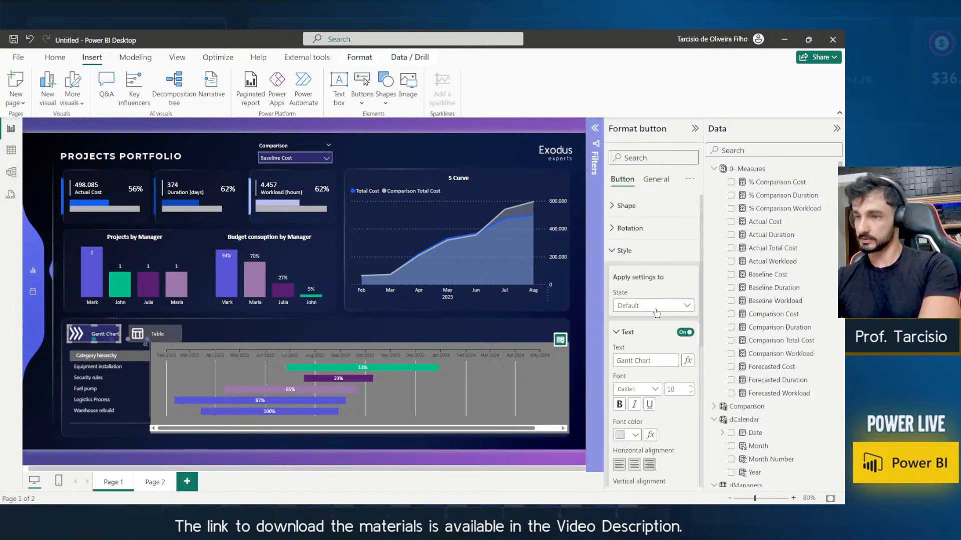
click(628, 332)
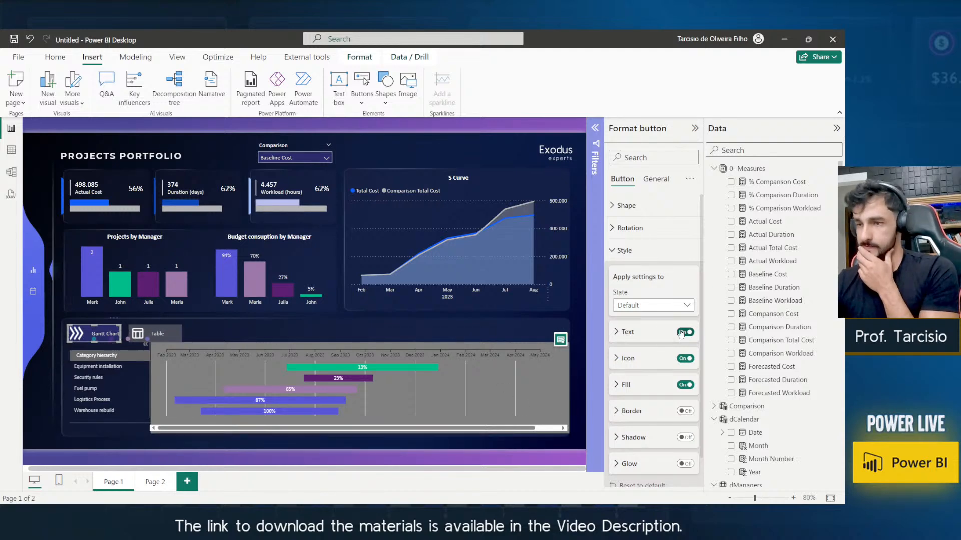
click(629, 359)
click(644, 359)
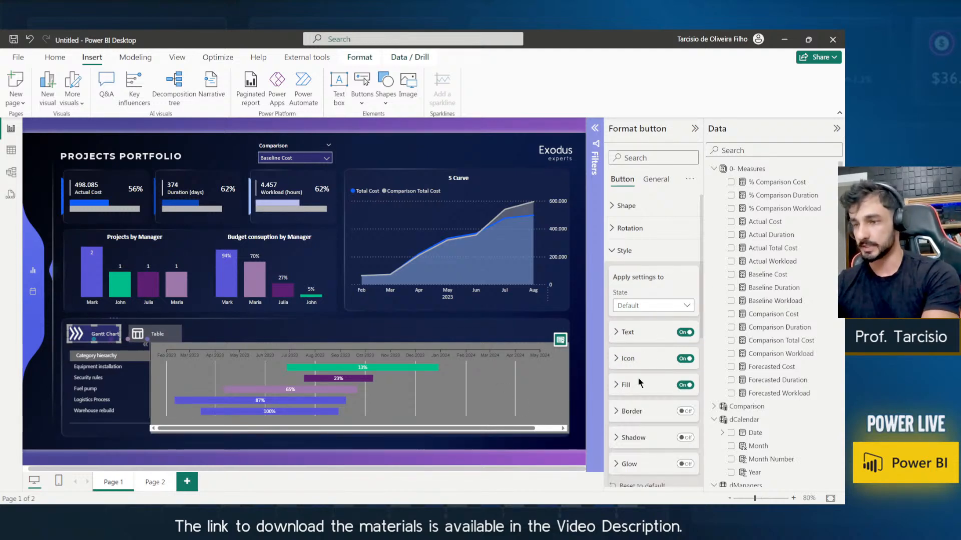
click(636, 384)
scroll(632, 393, down, 2)
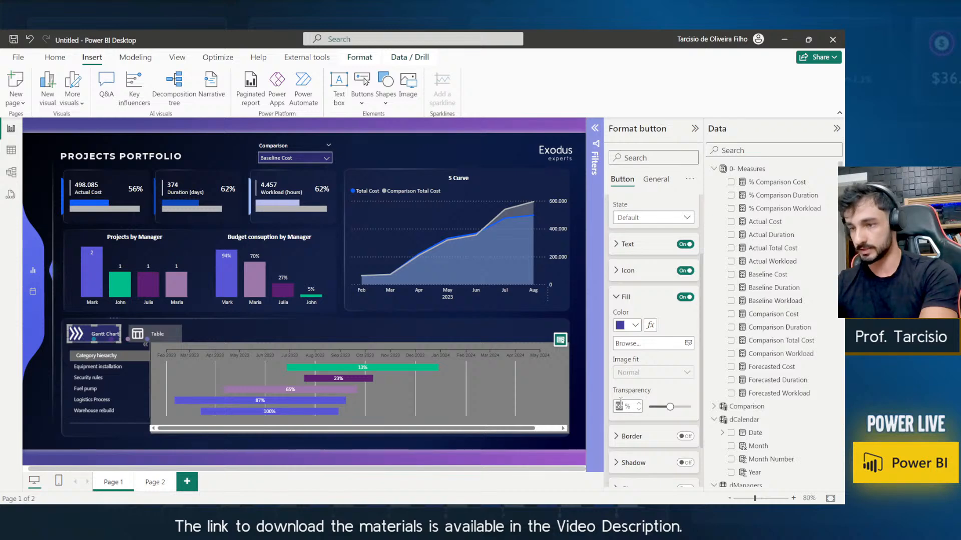
double_click(620, 405)
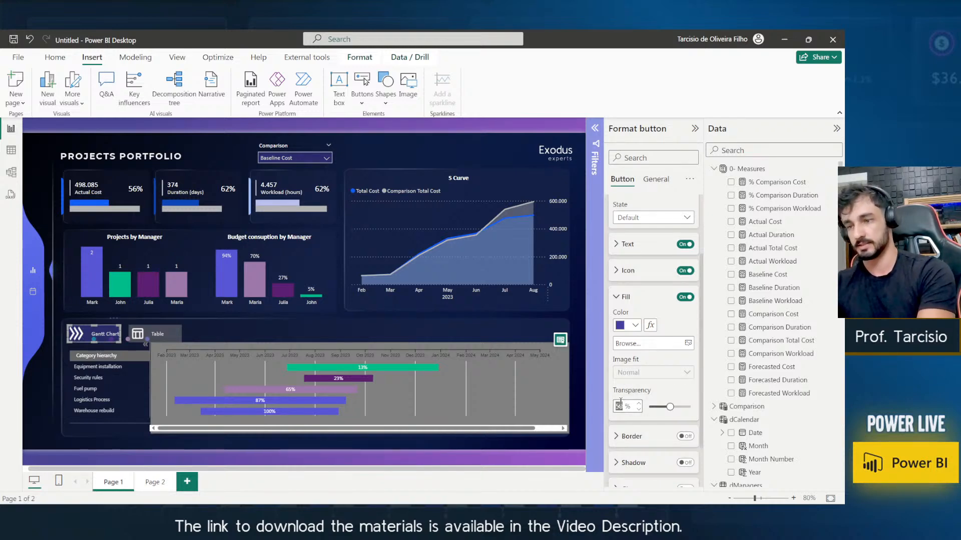
text(0)
key(Return)
Set the Table button's fill transparency to 0% as well.
click(157, 334)
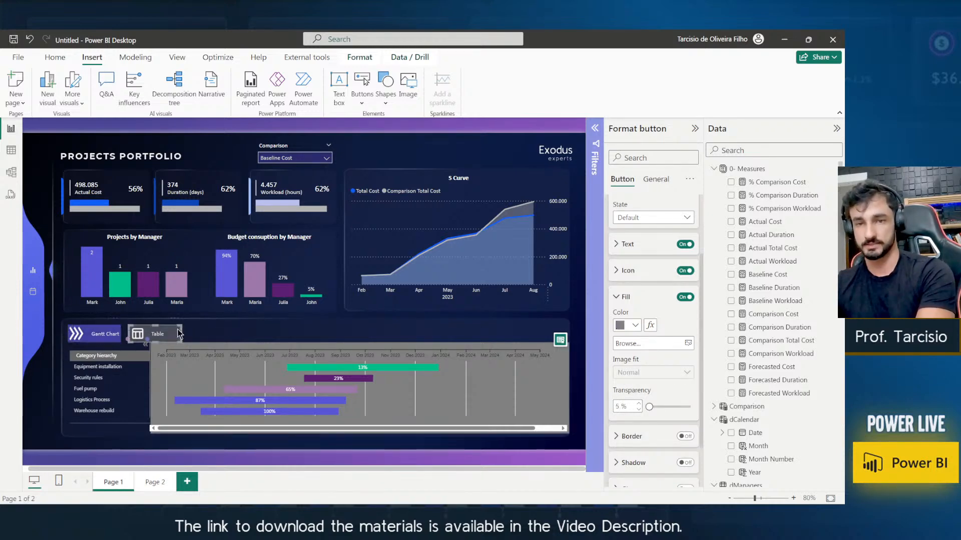
double_click(619, 406)
text(0)
key(Return)
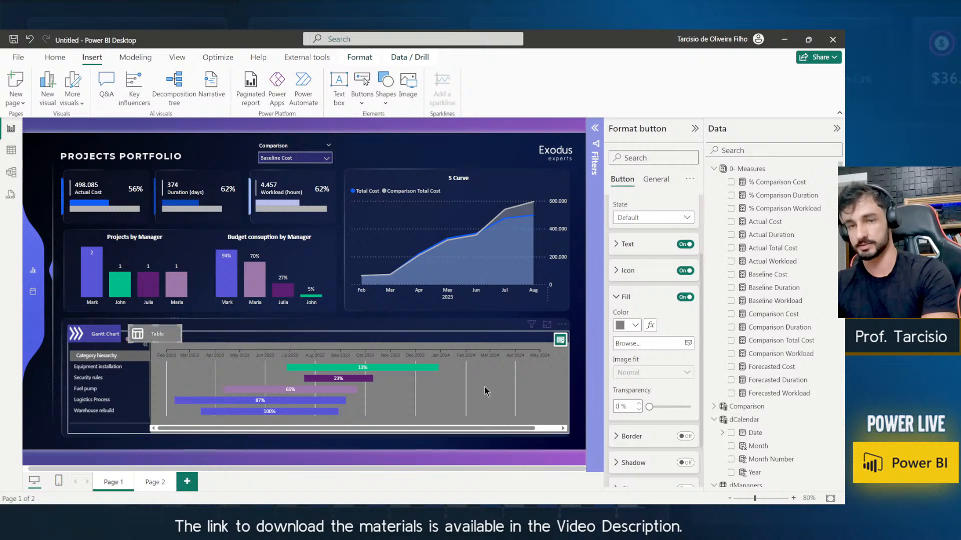
click(195, 328)
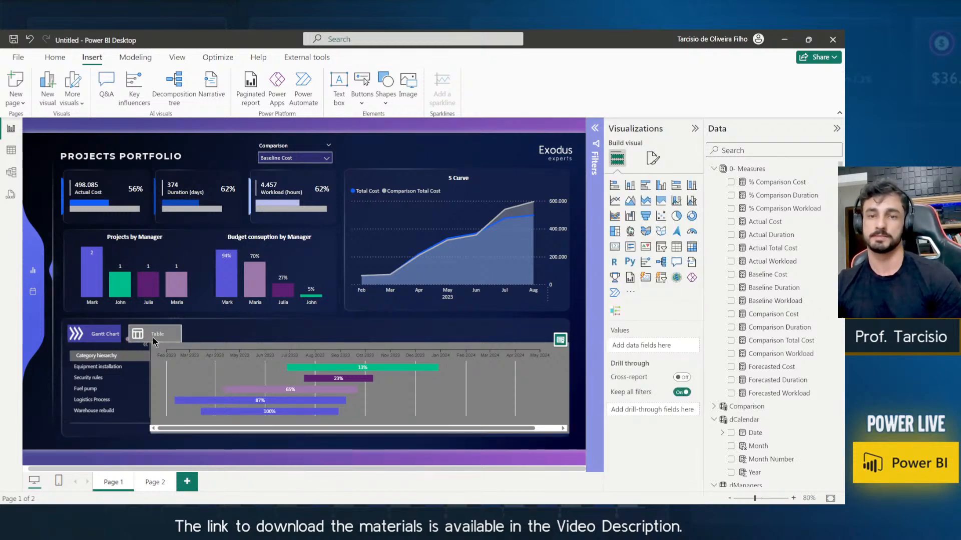
Nudge the Table button slightly left, closer to the Gantt Chart button.
click(155, 339)
key(Left)
key(Left)
key(Left)
key(Left)
key(Left)
click(204, 322)
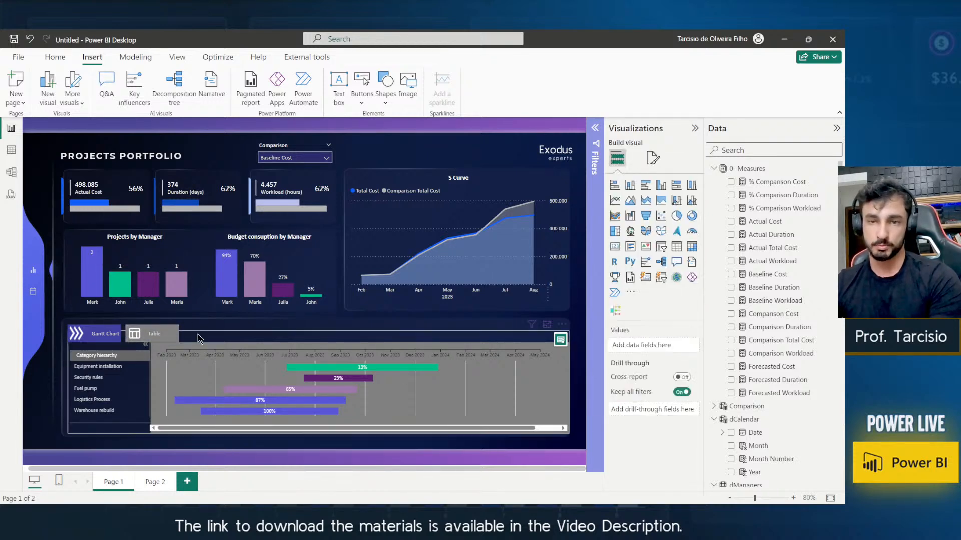
Change the Gantt Chart button's shape in its default state to Rounded Rectangle.
click(119, 341)
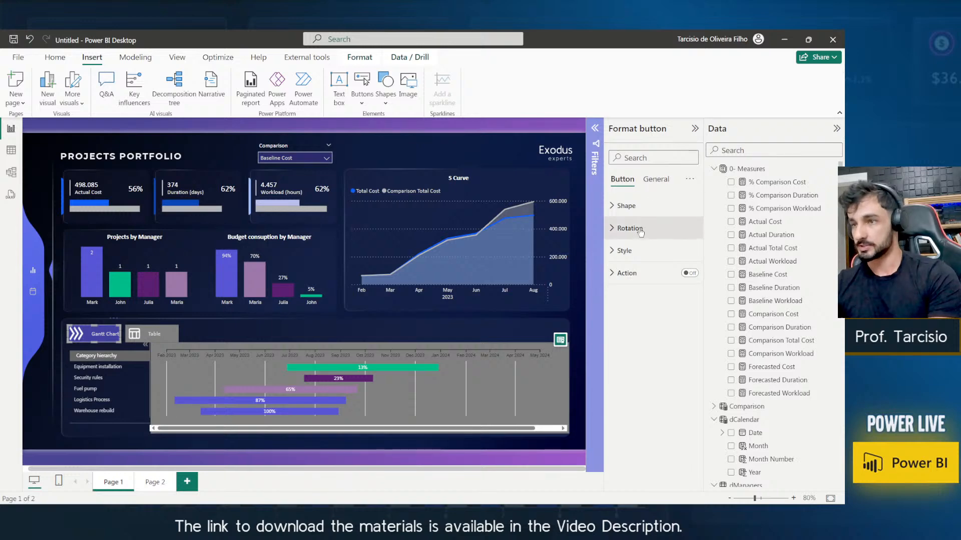
click(650, 250)
click(646, 306)
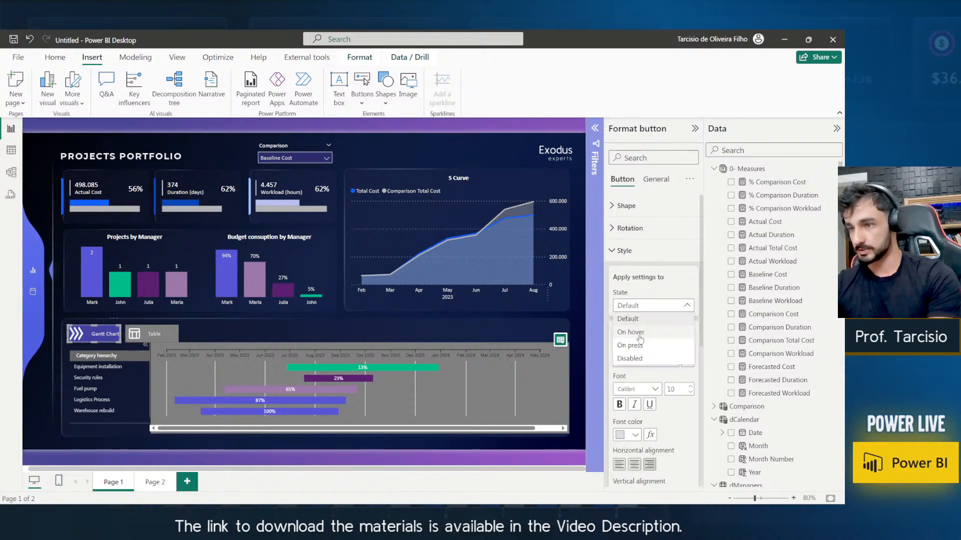
click(640, 305)
click(624, 250)
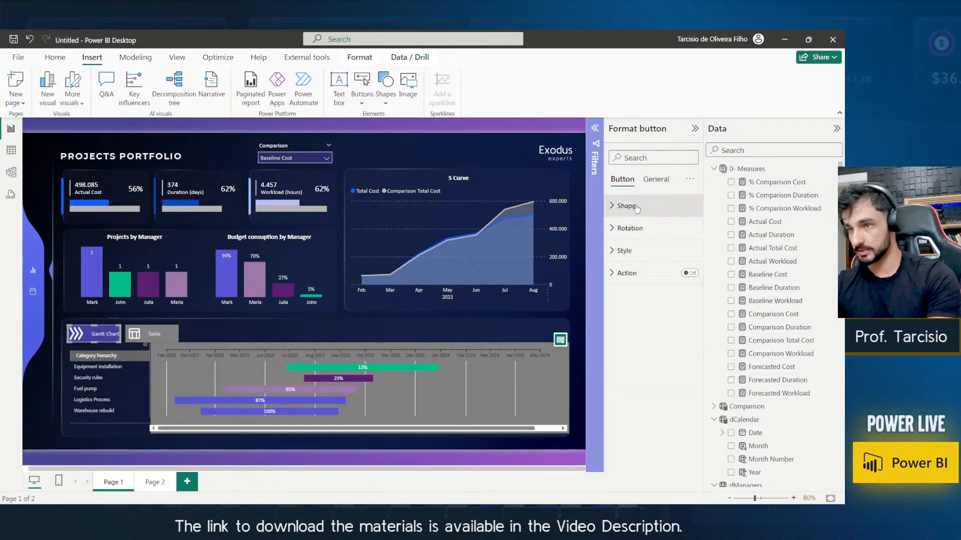
click(625, 206)
click(632, 260)
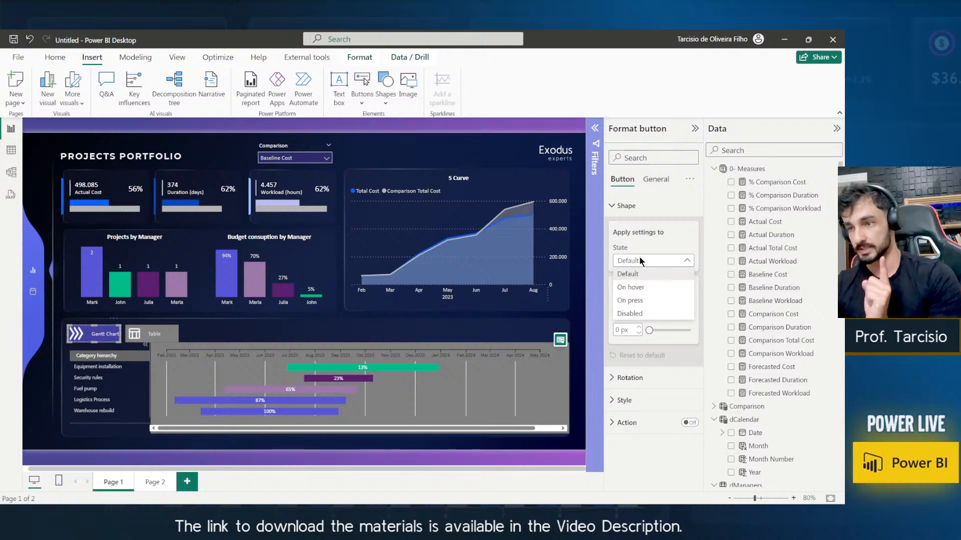
click(638, 274)
click(638, 299)
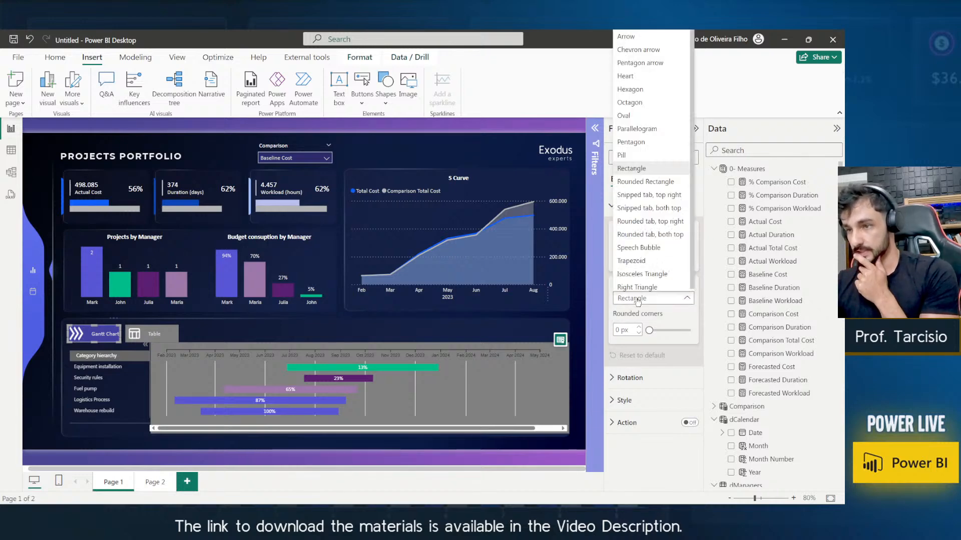
click(647, 185)
Give the Table button the same Rounded Rectangle shape.
click(169, 333)
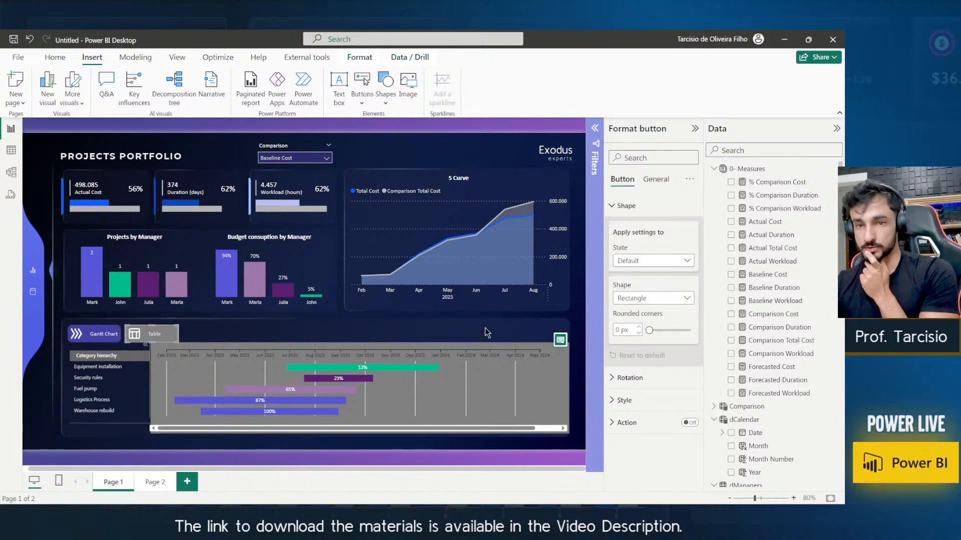
click(644, 299)
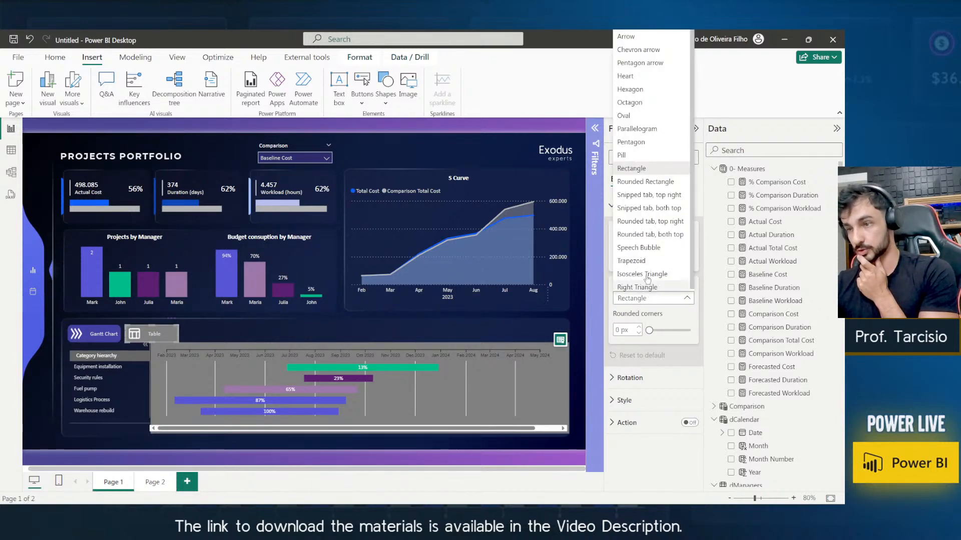
click(648, 184)
click(209, 329)
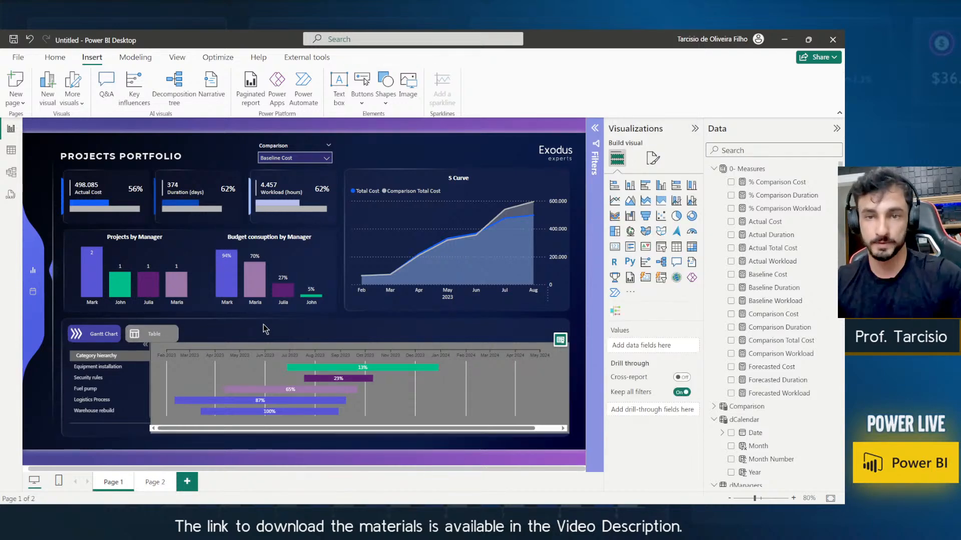
Set the font color of both the Gantt Chart and Table buttons to white and nudge them slightly up.
click(155, 338)
ctrl+click(111, 337)
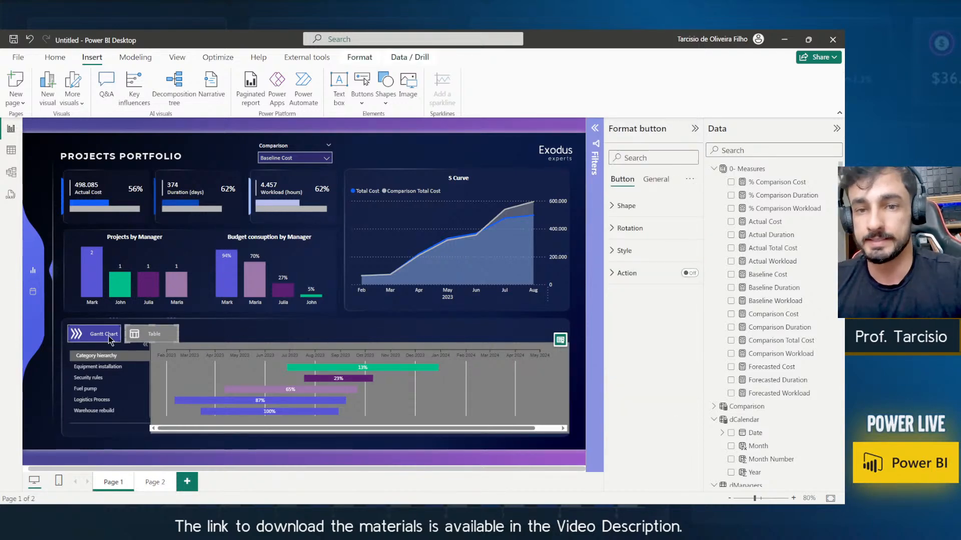
click(641, 251)
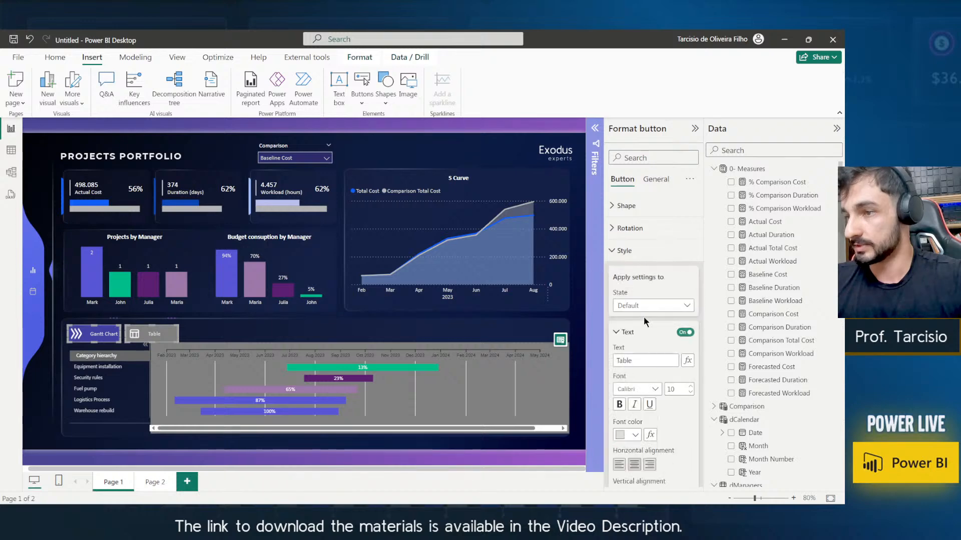
scroll(668, 415, down, 2)
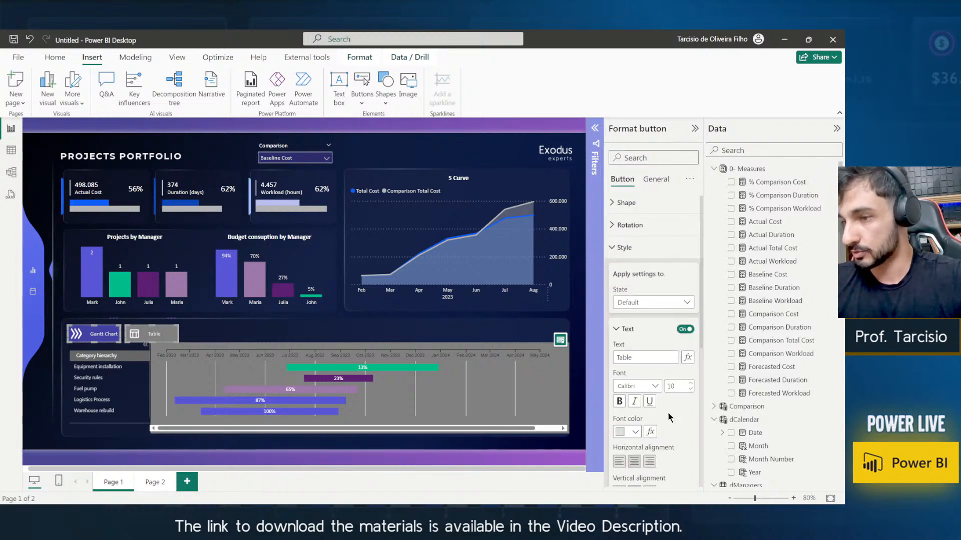
click(636, 392)
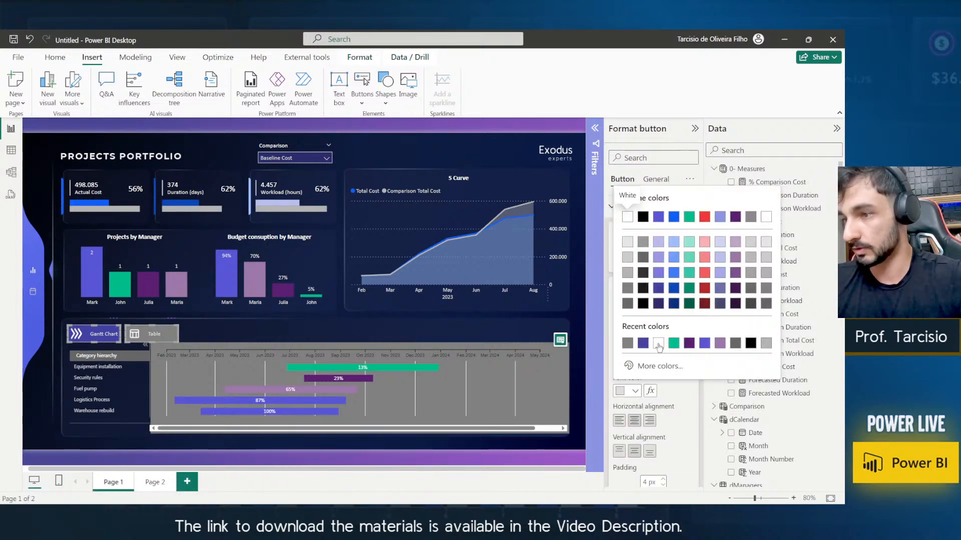
click(658, 344)
click(239, 330)
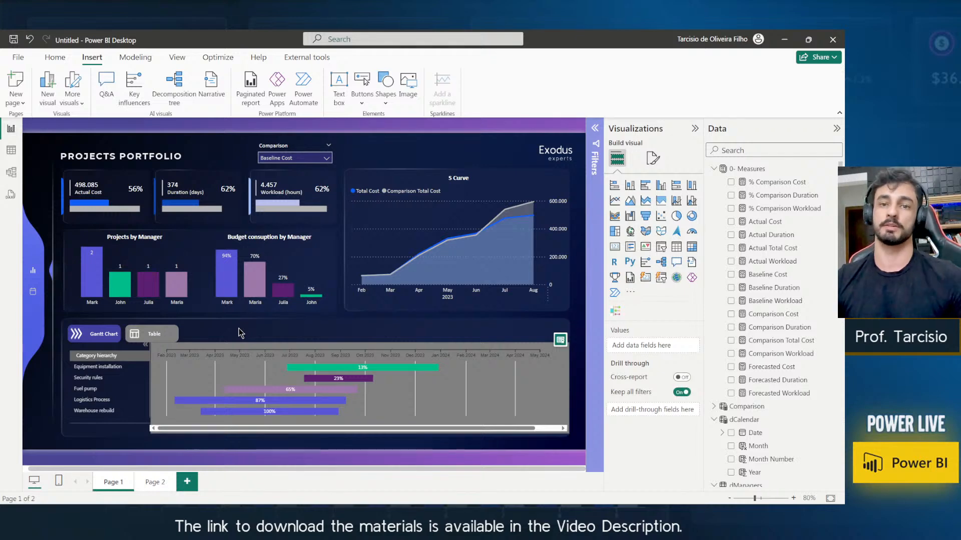
click(149, 332)
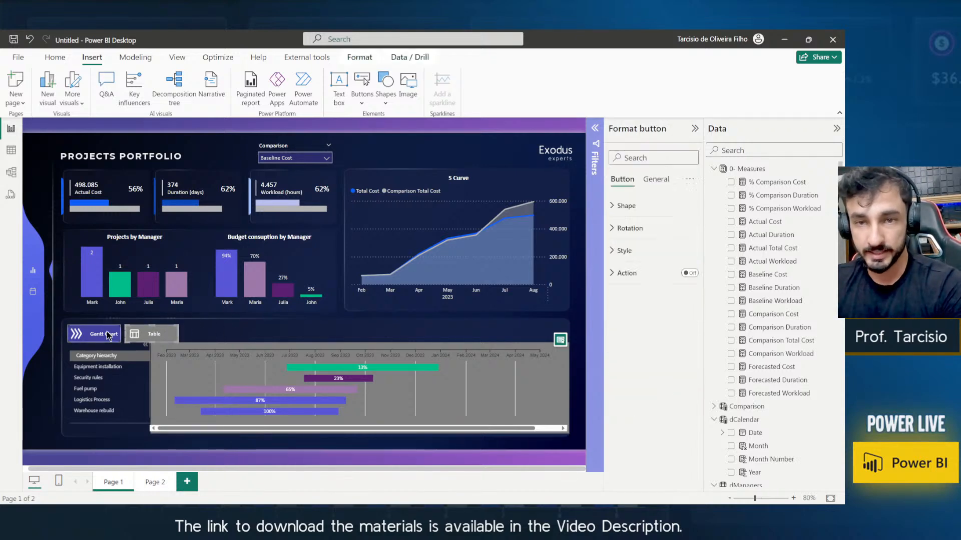
click(203, 335)
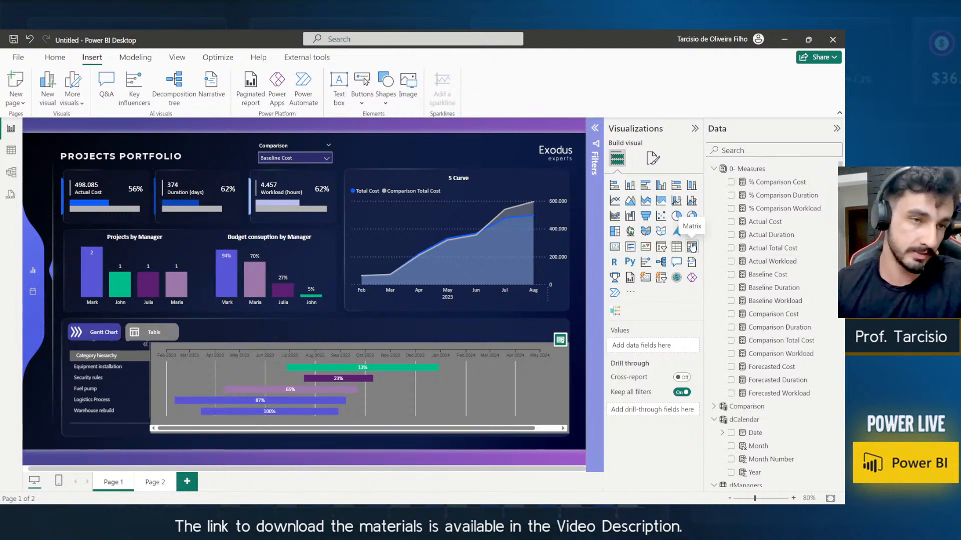
Insert a matrix visual and place it over the manager bar charts on the dashboard.
click(677, 247)
drag(164, 258, 242, 243)
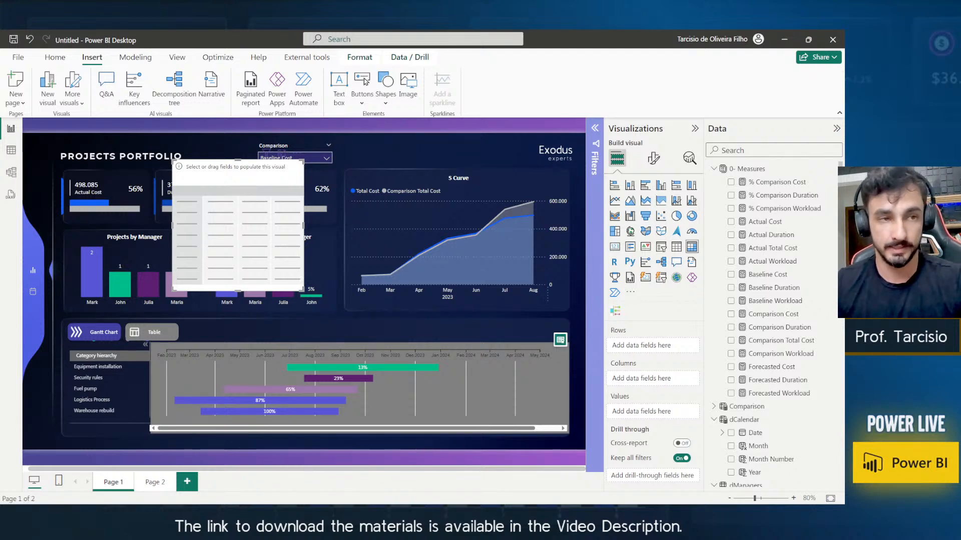
drag(264, 208, 271, 239)
Add the Project field from dProjects to the matrix rows and widen the visual.
scroll(756, 374, down, 4)
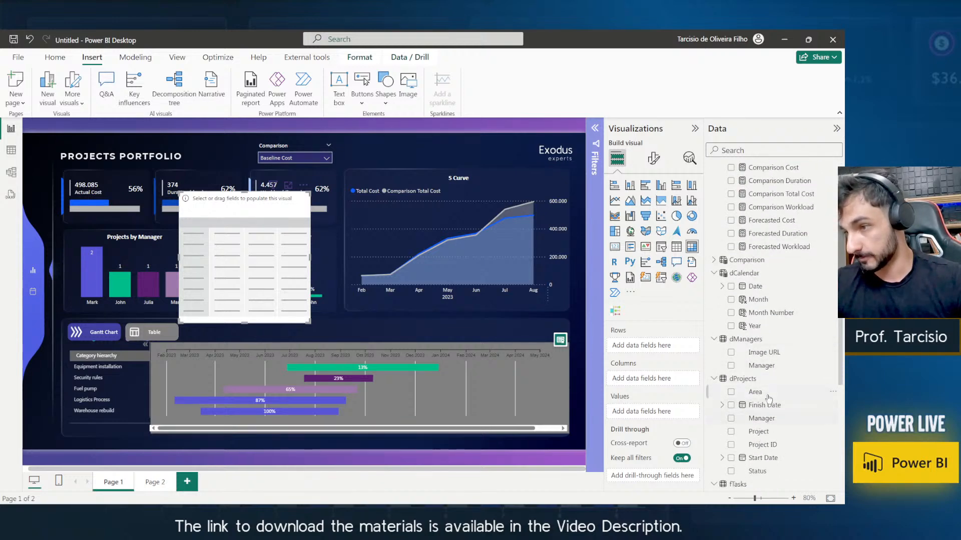
drag(761, 433, 657, 354)
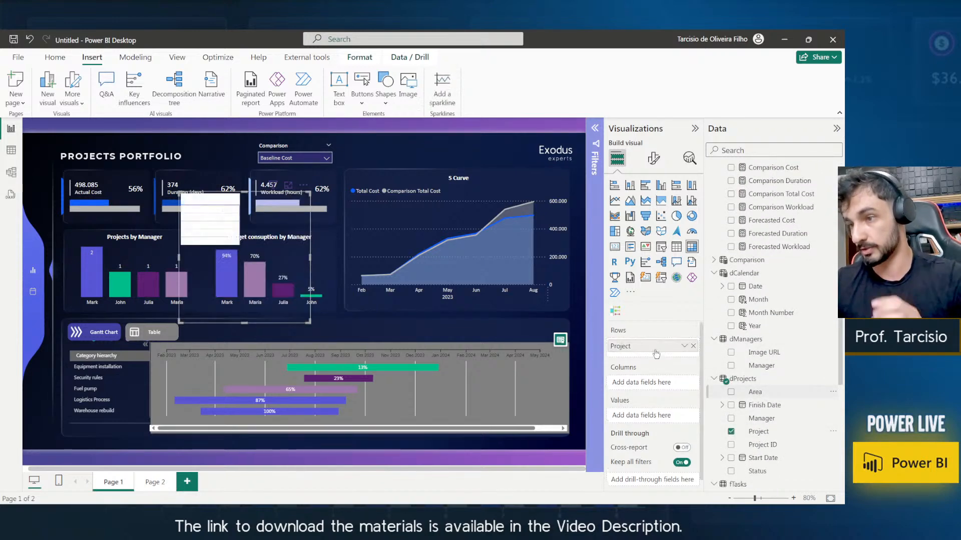
drag(310, 323, 461, 309)
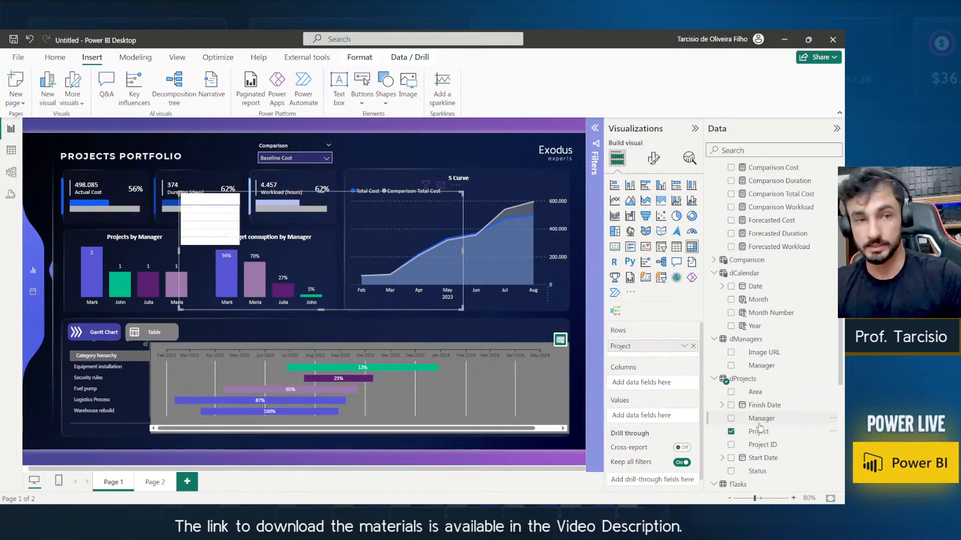
Add Start and Finish from fTasks to the matrix columns, using Finish as a plain date instead of a date hierarchy.
scroll(755, 420, down, 4)
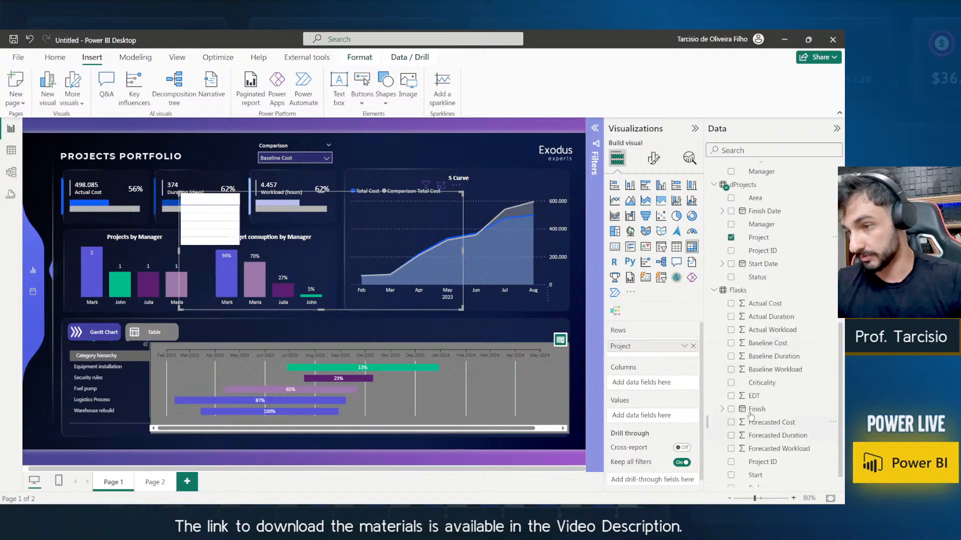
scroll(751, 415, down, 1)
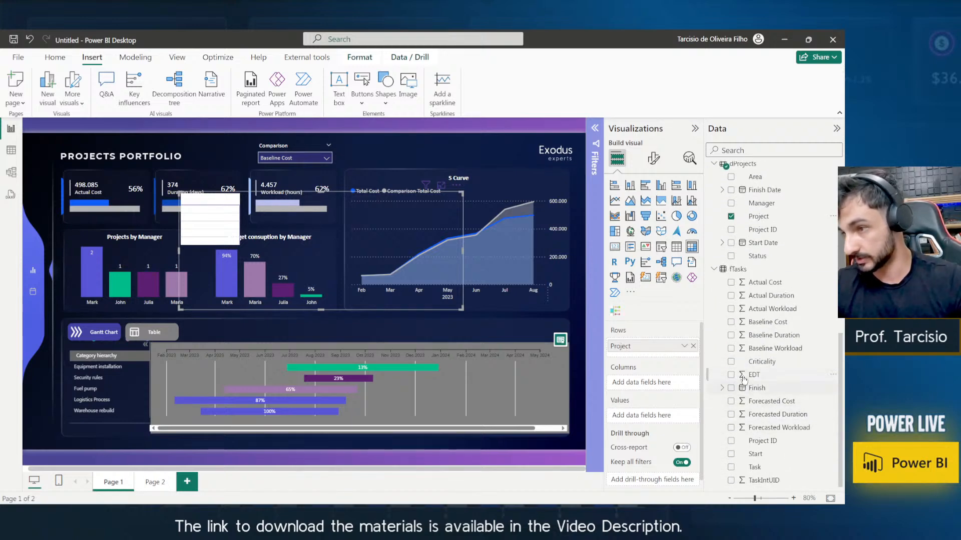
click(731, 455)
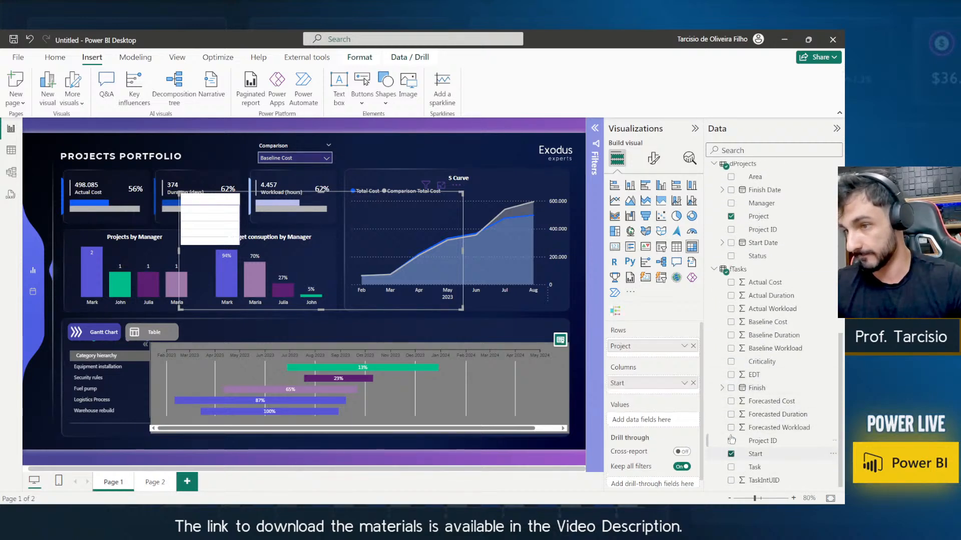
click(731, 390)
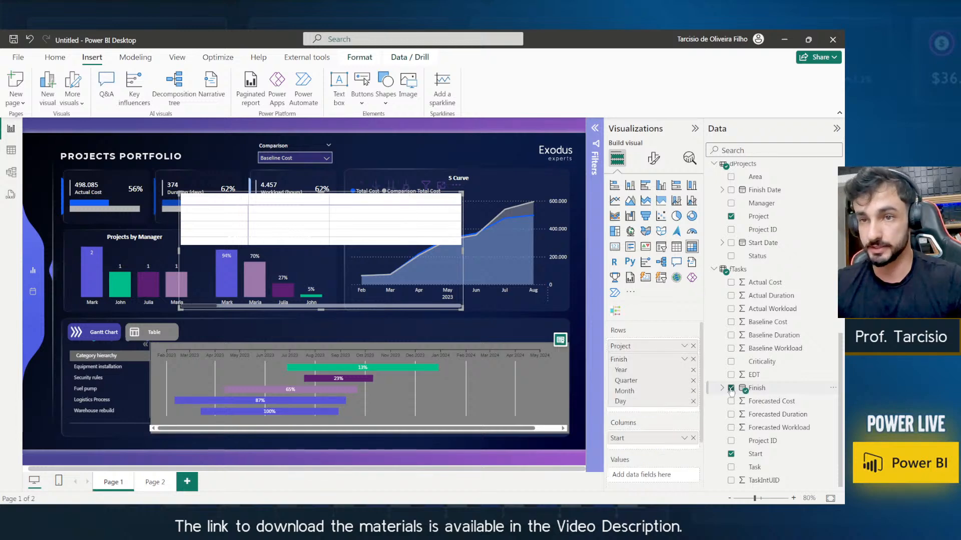
click(684, 360)
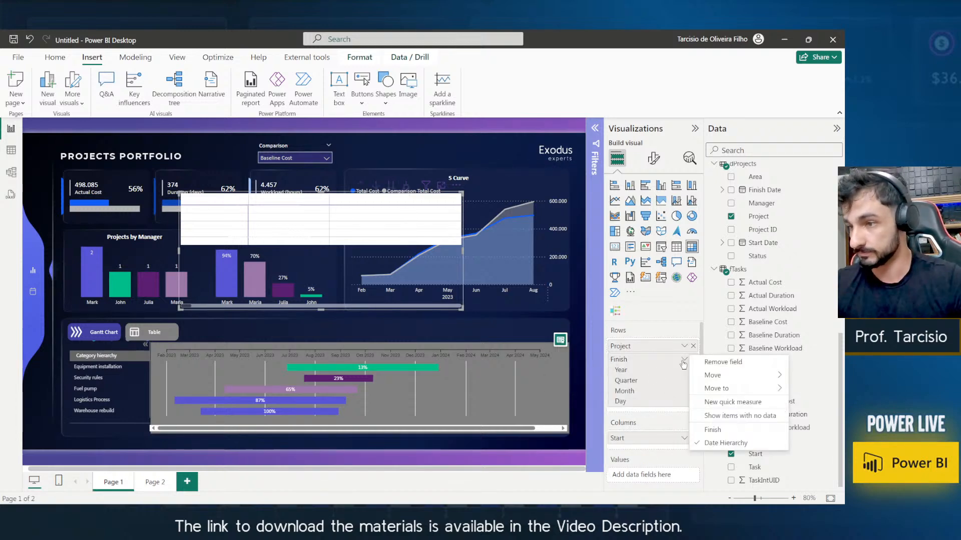
click(713, 430)
drag(642, 363, 633, 391)
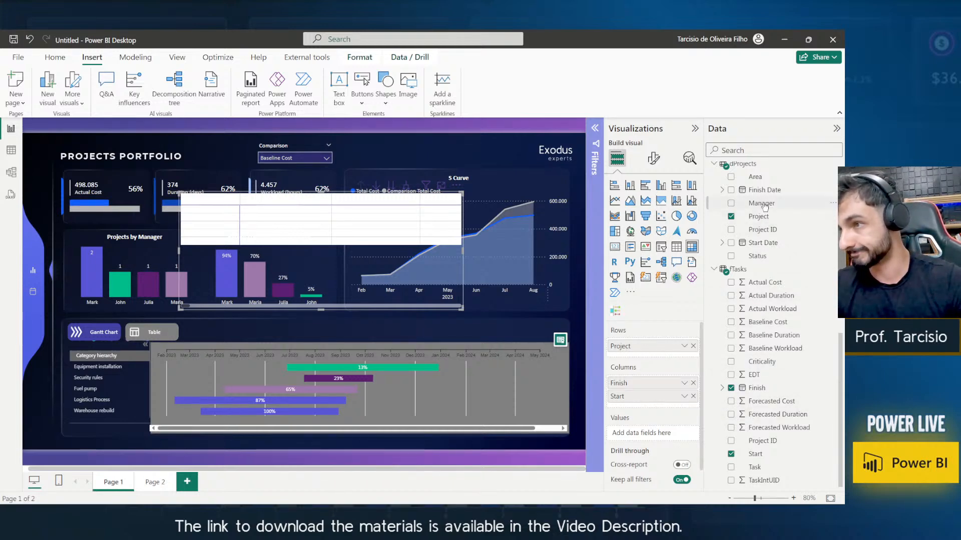
Add Manager from dManagers to the matrix values and move Finish and Start from columns to values.
scroll(763, 211, up, 3)
drag(761, 248, 653, 436)
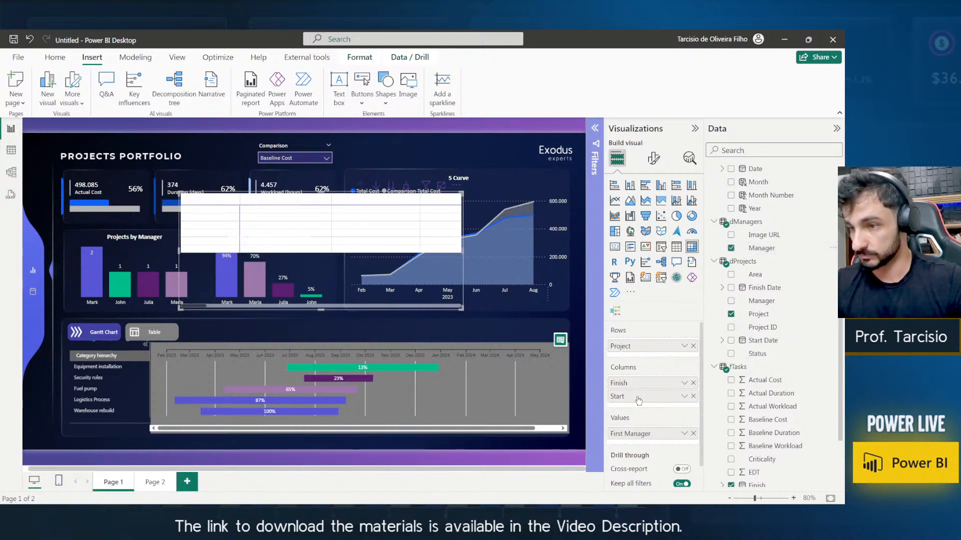
mouse_move(638, 399)
mouse_down()
mouse_move(638, 433)
mouse_move(635, 418)
mouse_up()
click(684, 430)
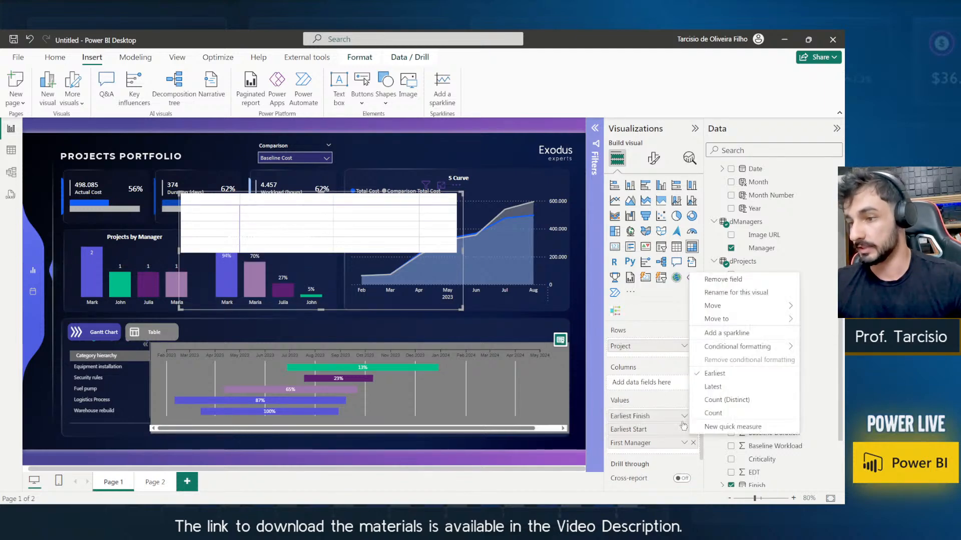
click(731, 395)
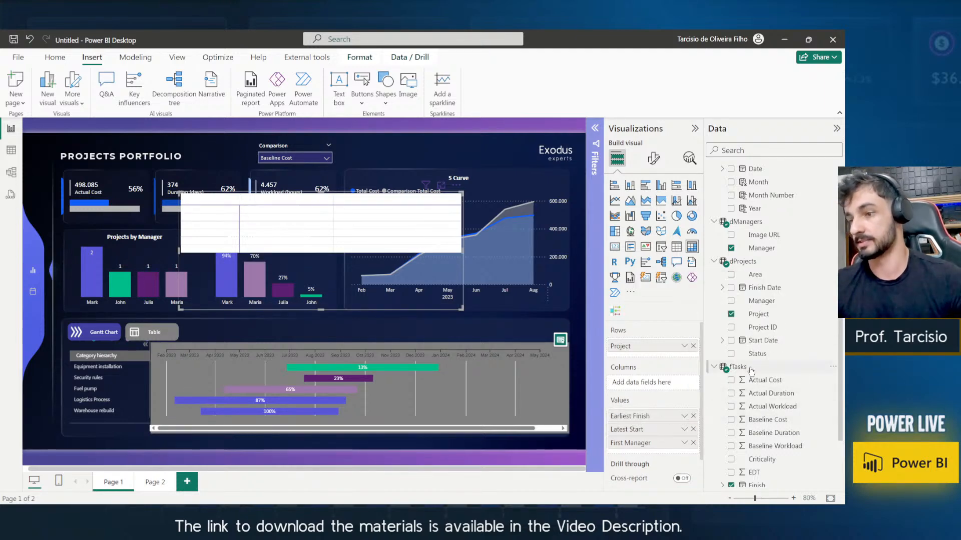
click(684, 429)
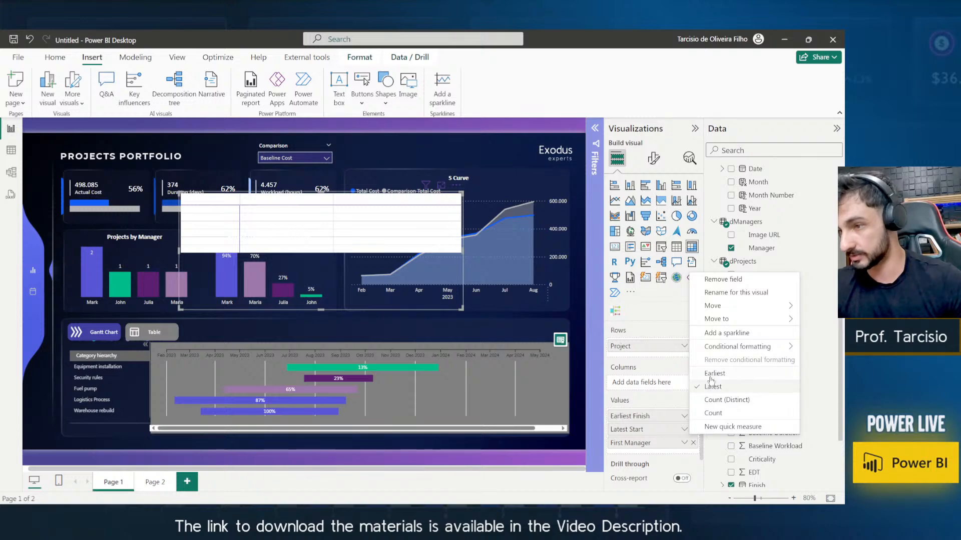
click(710, 383)
Aggregate the Finish value as Latest and place Earliest Start ahead of it in the matrix values.
click(684, 417)
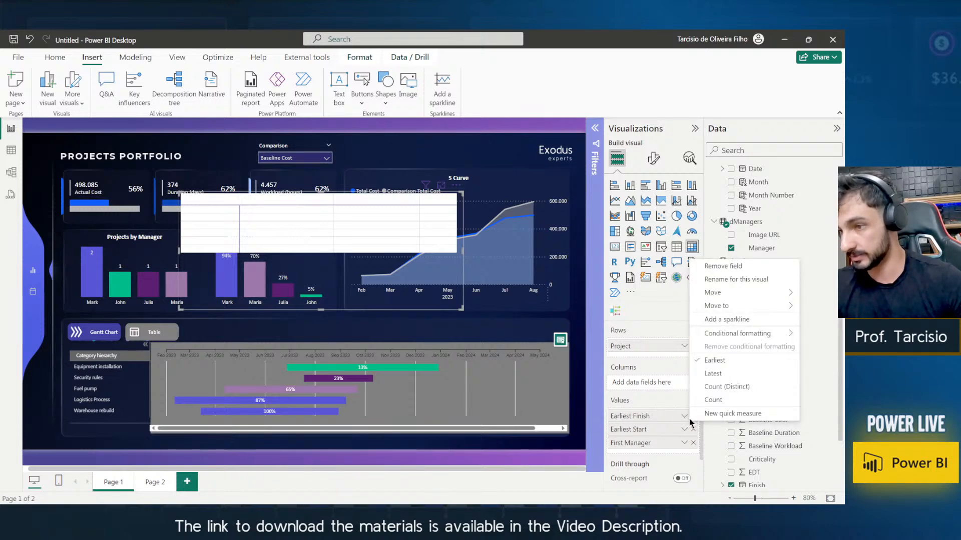
click(719, 378)
drag(648, 429, 652, 418)
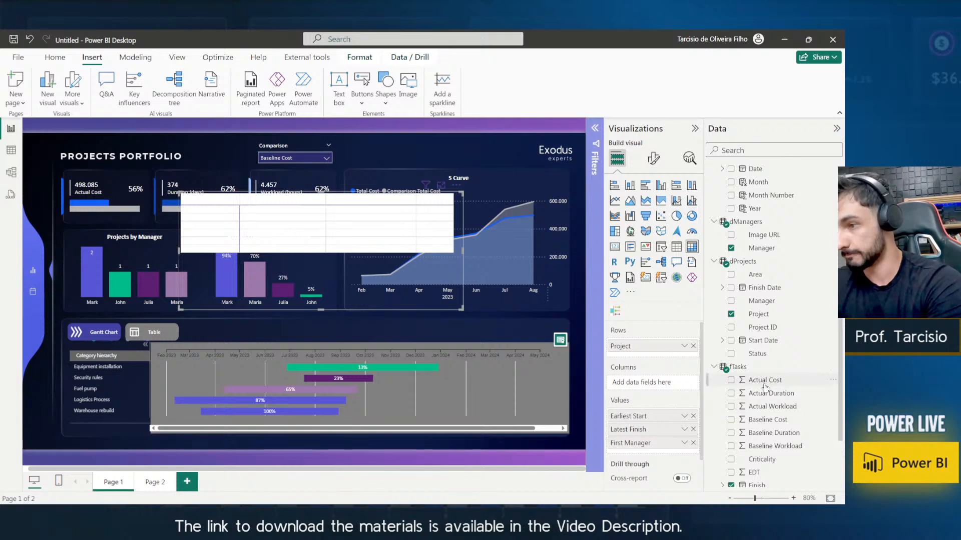
Add the Actual Cost, Actual Duration and % Comparison Duration measures to the end of the matrix values.
scroll(759, 318, up, 1)
scroll(758, 319, up, 5)
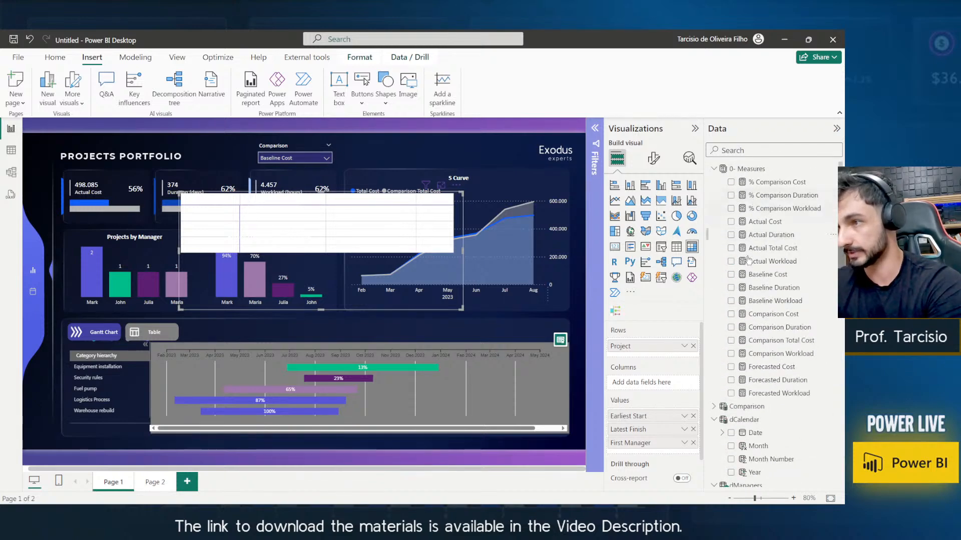
drag(764, 222, 650, 456)
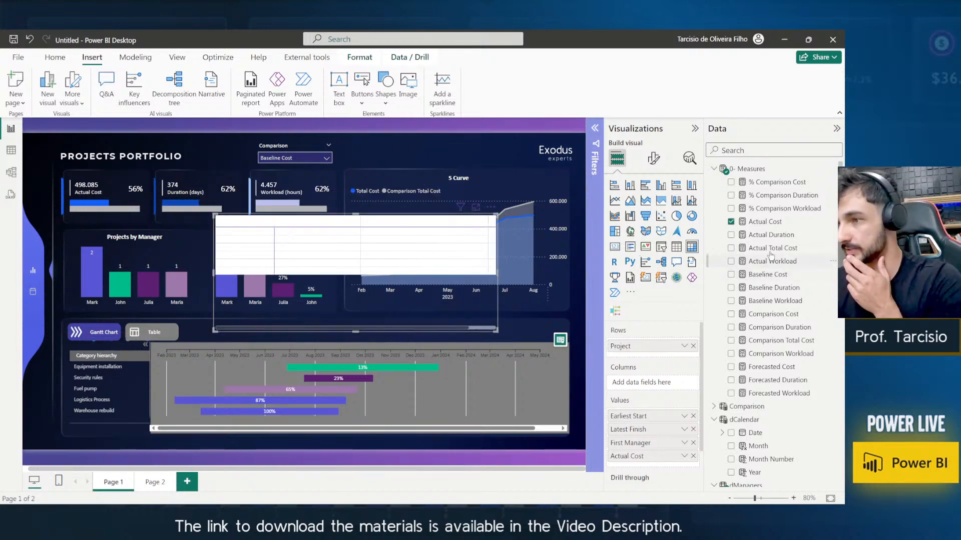
drag(762, 236, 663, 459)
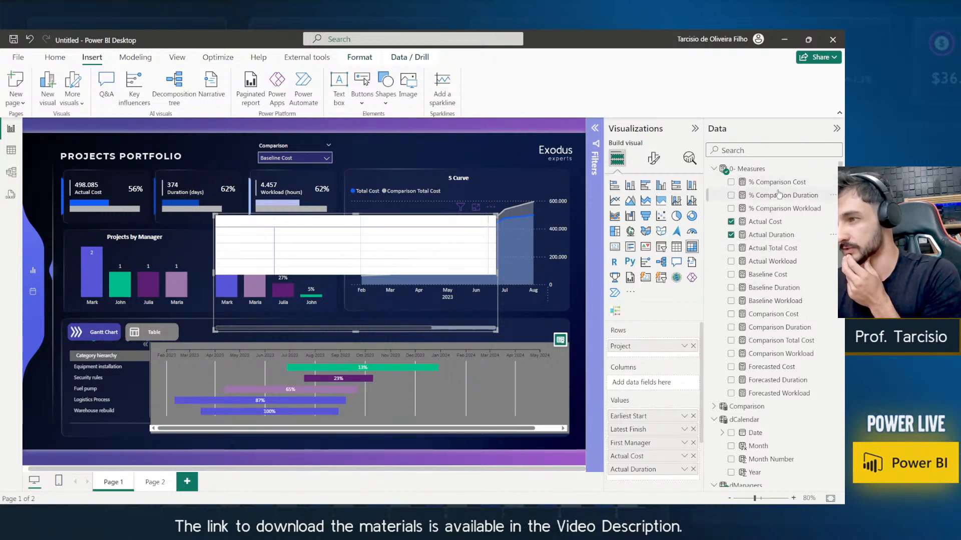
drag(780, 195, 657, 475)
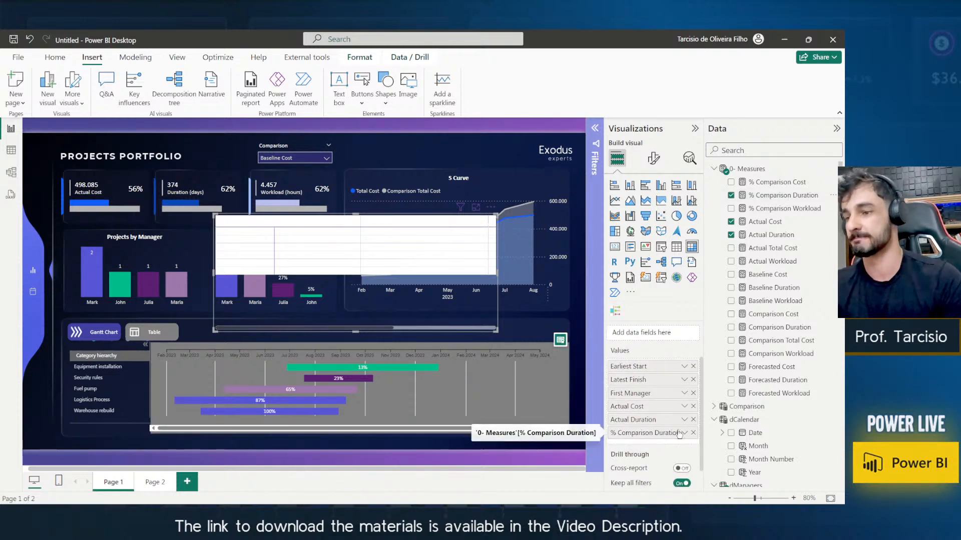
Rename the matrix values % Comparison Duration, Actual Cost and Actual Duration as % Duration, Cost and Duration.
double_click(644, 433)
key(BackSpace)
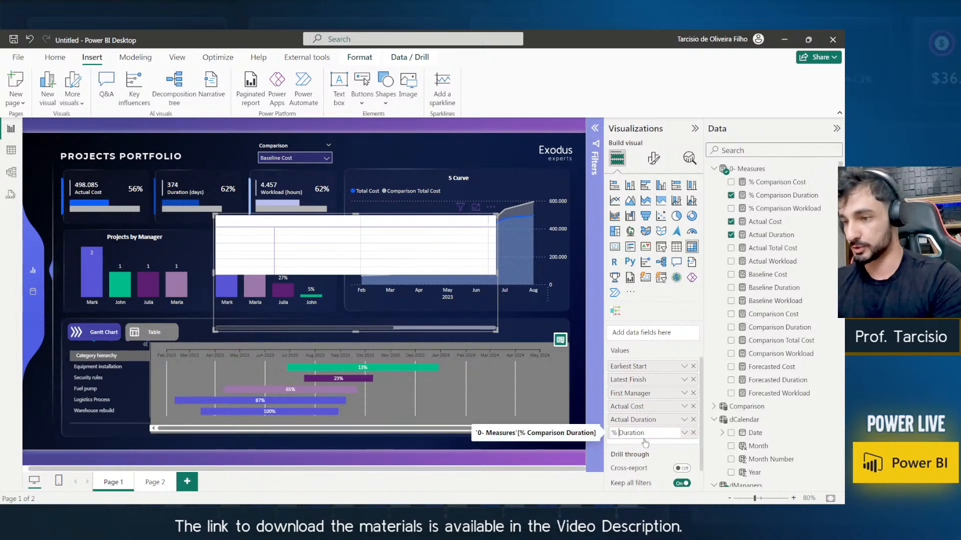
key(Return)
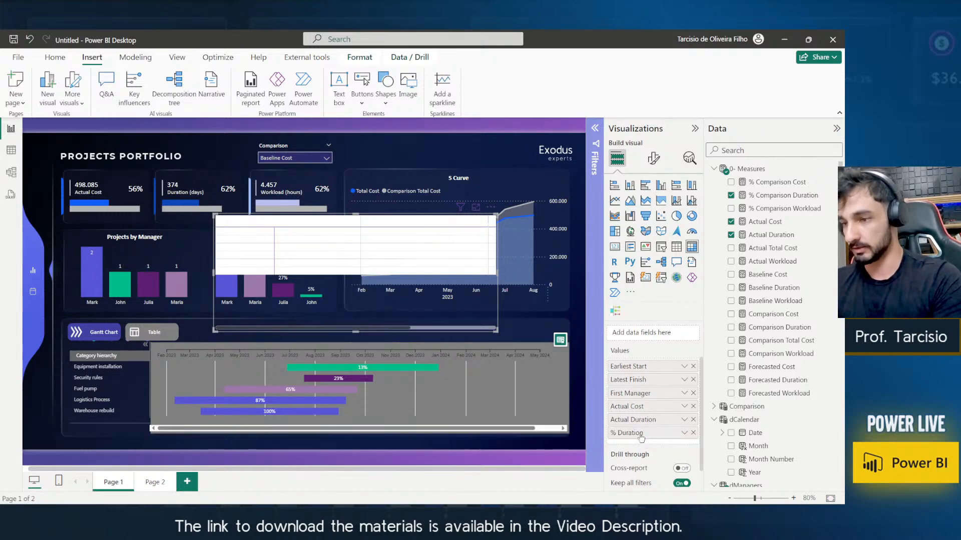
double_click(621, 410)
double_click(620, 409)
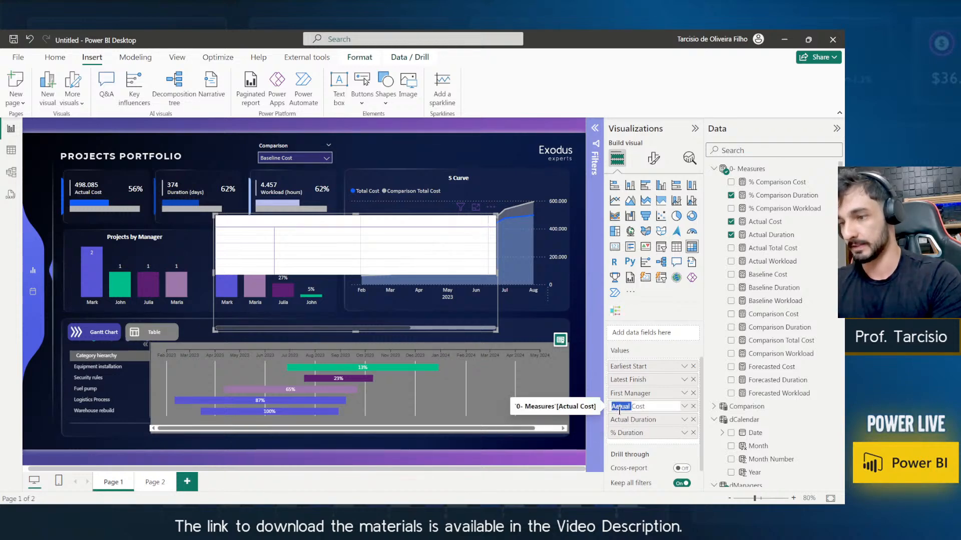
key(BackSpace)
key(Return)
double_click(618, 420)
double_click(618, 420)
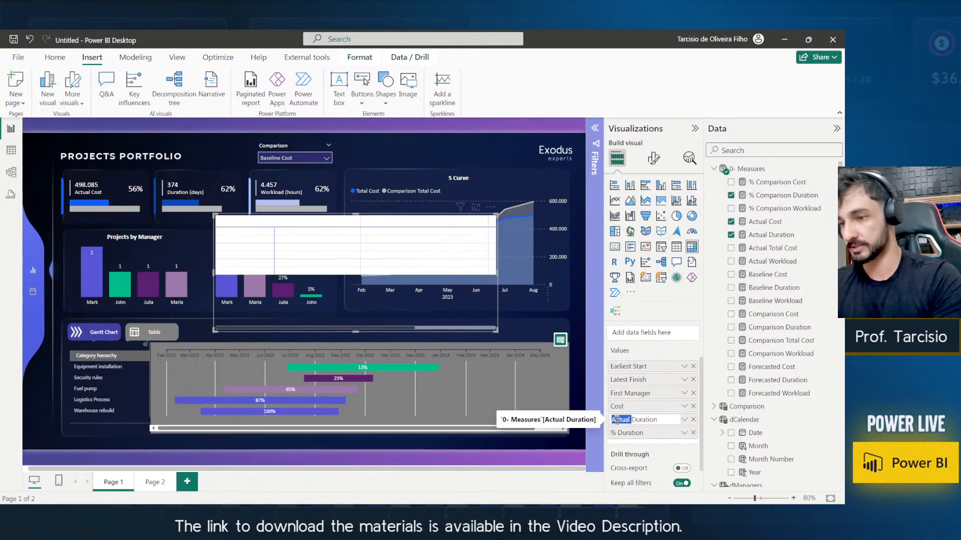
key(BackSpace)
key(Return)
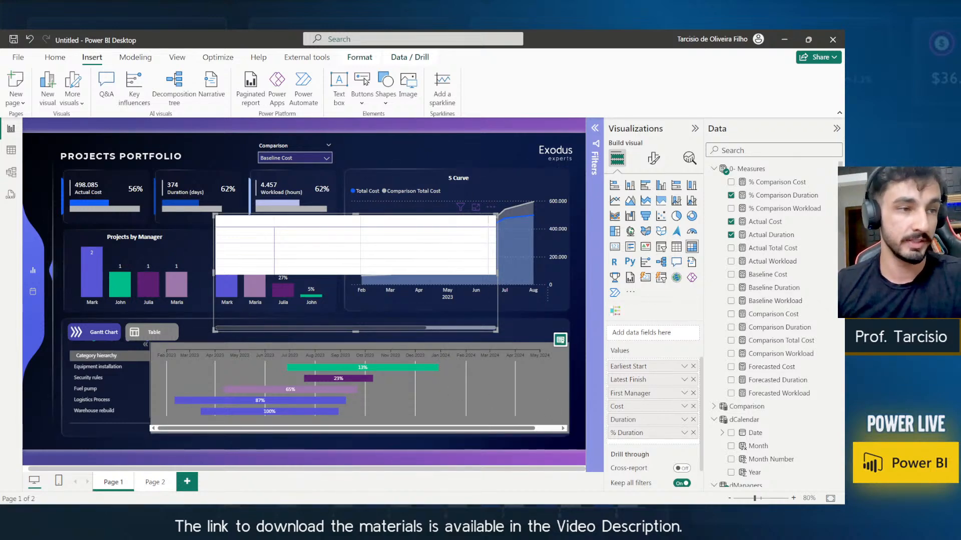
Paste the copied preformatted matrix onto the page and remove its Project, Start, Finish and Manager fields.
click(654, 158)
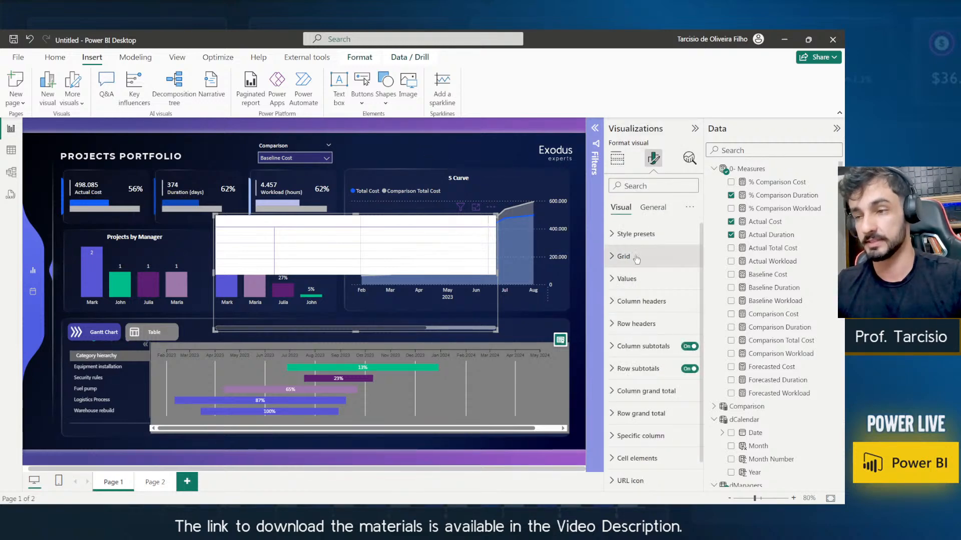
click(442, 150)
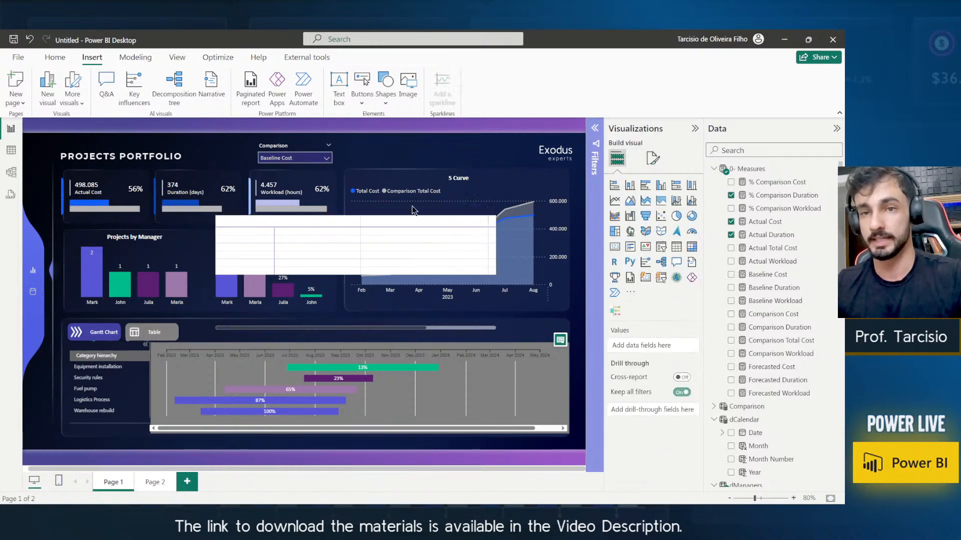
key(ctrl+v)
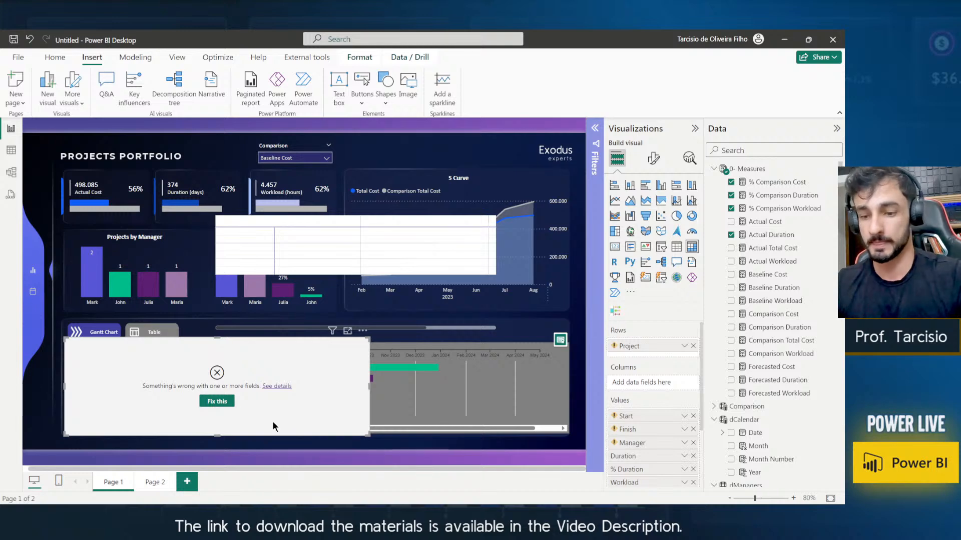
drag(272, 421, 241, 247)
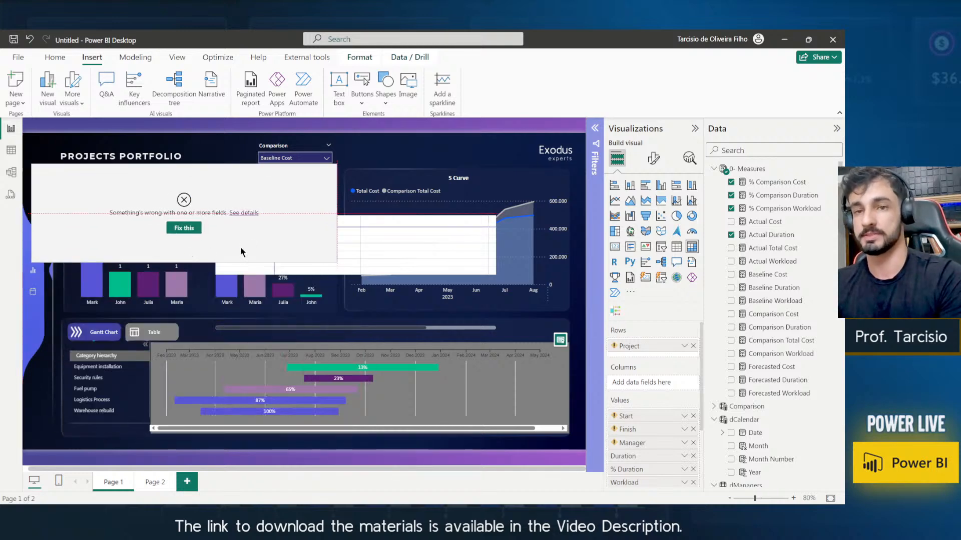
click(693, 346)
click(693, 412)
click(693, 412)
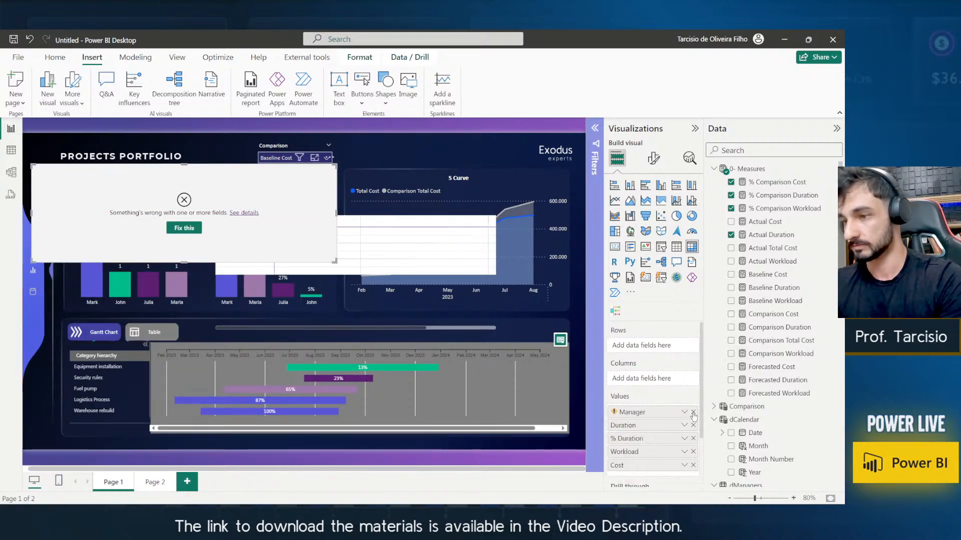
click(693, 412)
drag(159, 206, 45, 86)
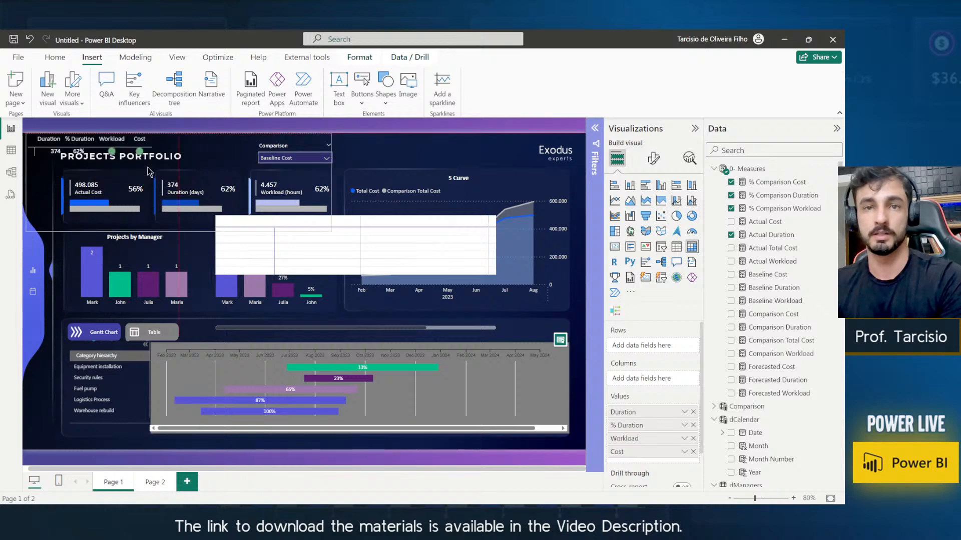
Apply the pasted matrix's formatting to the project matrix with Format painter, and delete the pasted matrix.
click(54, 58)
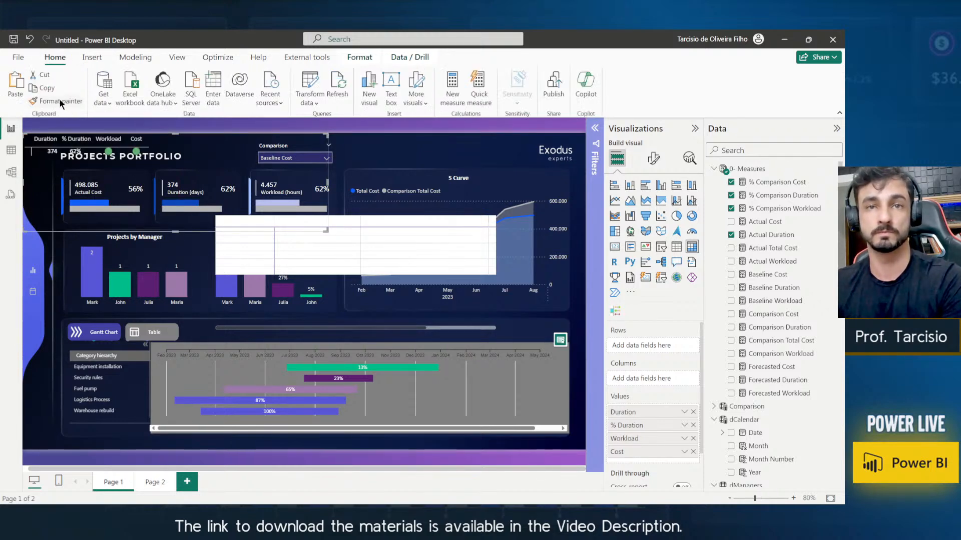
click(57, 100)
click(298, 304)
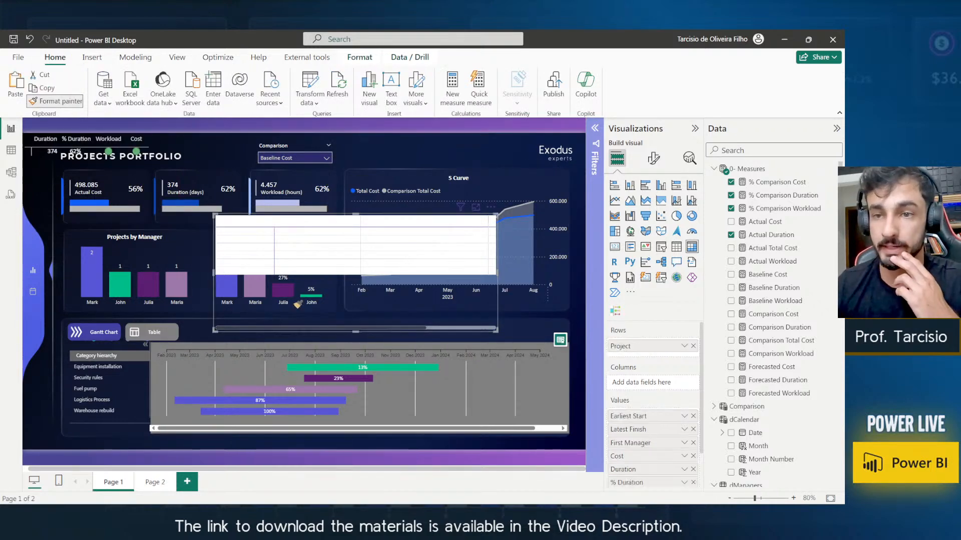
drag(294, 304, 334, 382)
click(33, 221)
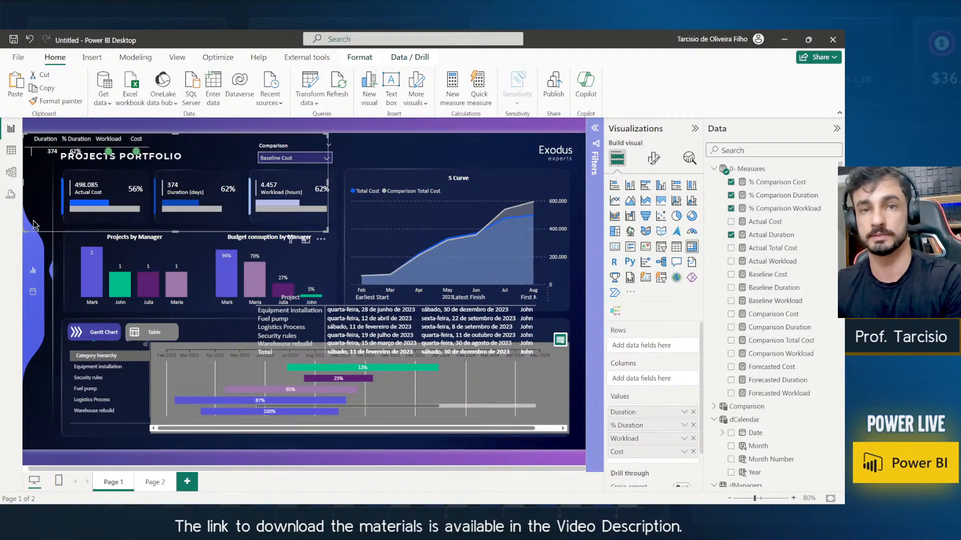
key(Delete)
Set the date format of the Finish column in fTasks to the short date style *14/03/2001.
drag(309, 382, 60, 180)
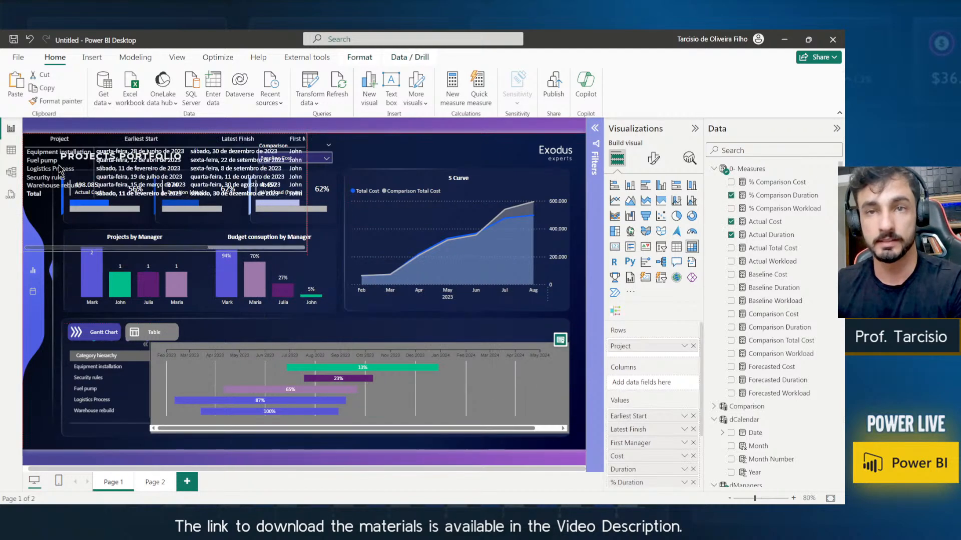
scroll(760, 371, down, 10)
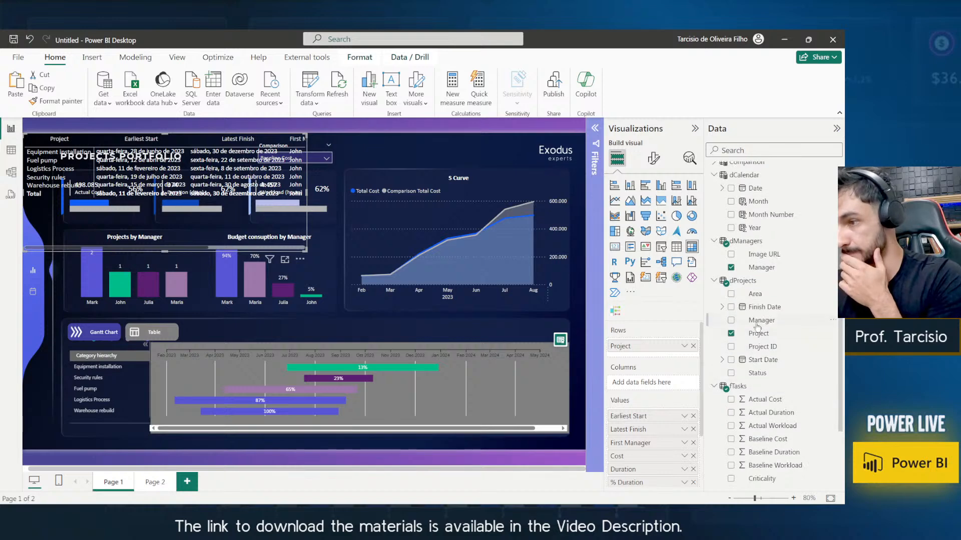
click(757, 407)
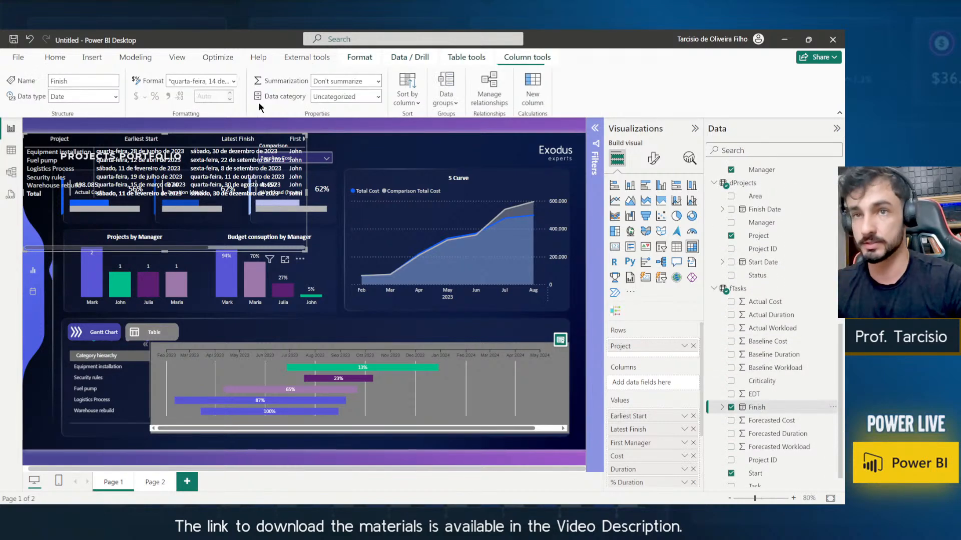
click(232, 82)
click(216, 113)
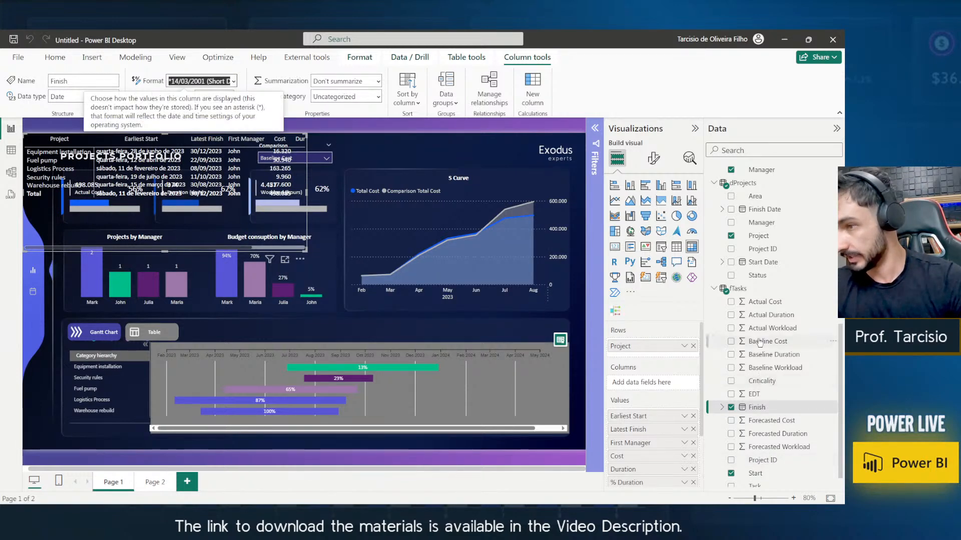
Set the Start column in fTasks to the short date format *14/03/2001 and move the project matrix over the Gantt chart.
scroll(765, 411, down, 1)
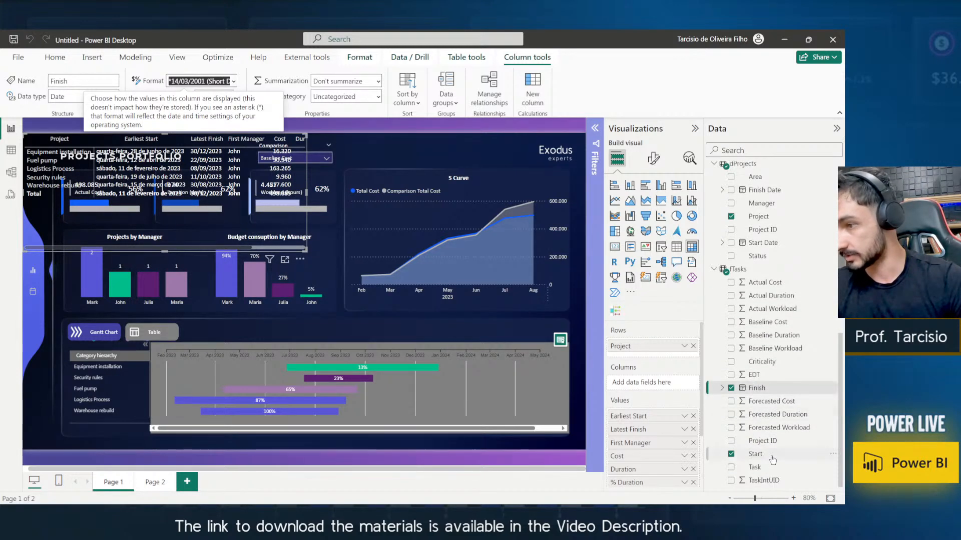
click(757, 454)
click(228, 82)
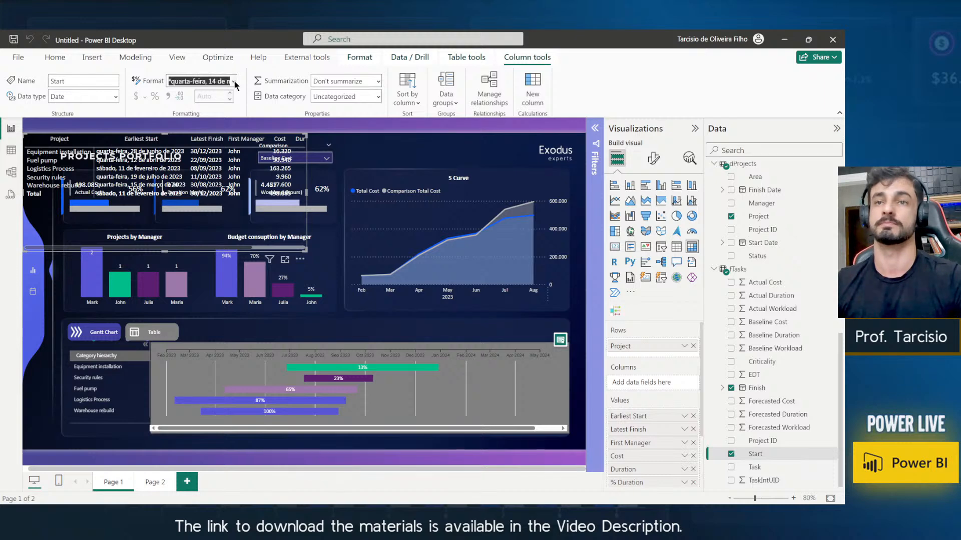
click(234, 82)
click(226, 111)
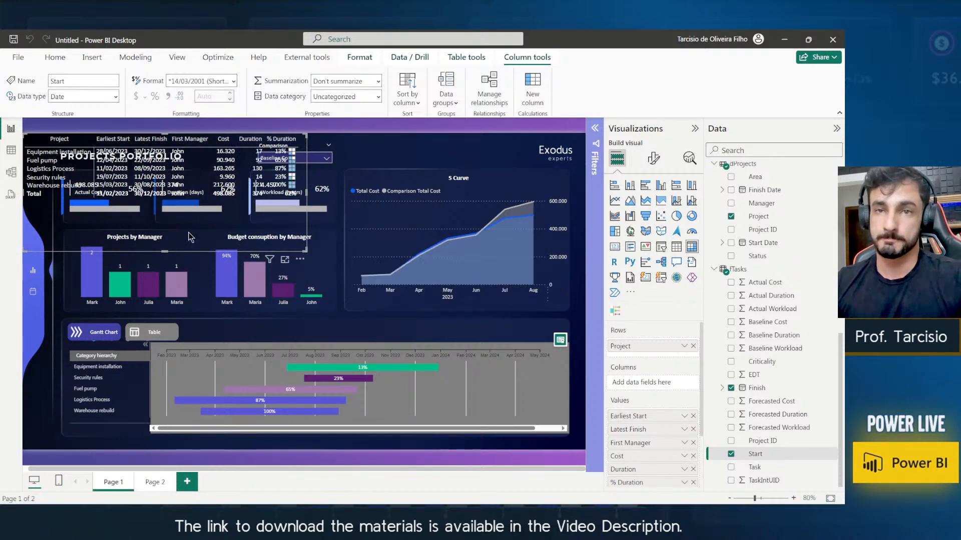
drag(189, 228, 337, 421)
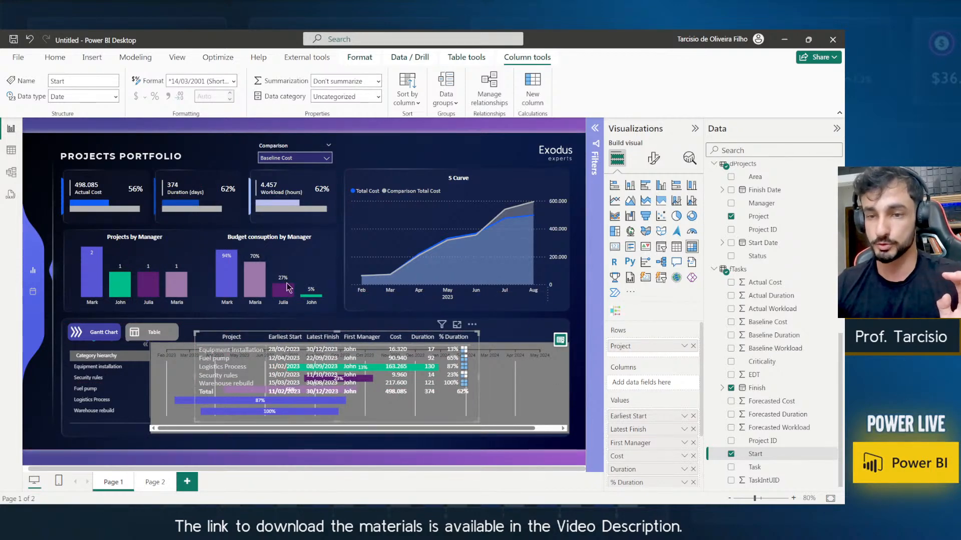
Bring up the list of page objects and hide the Gantt chart visual that overlaps the project matrix.
click(177, 57)
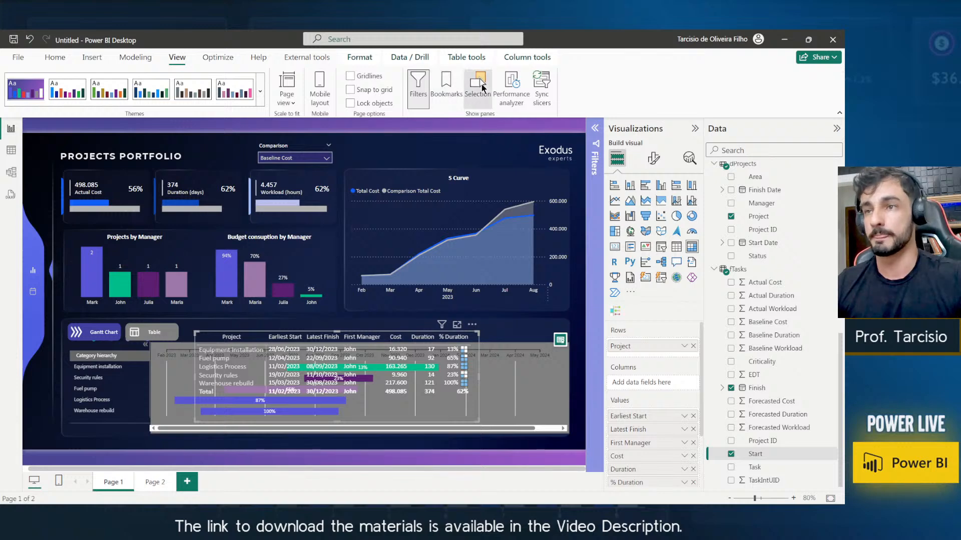
click(478, 88)
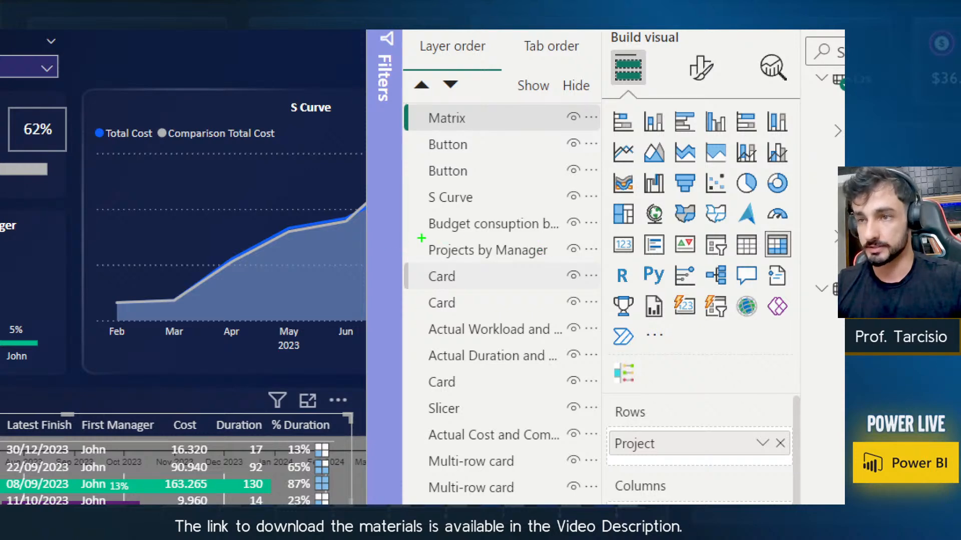
key(Escape)
click(79, 433)
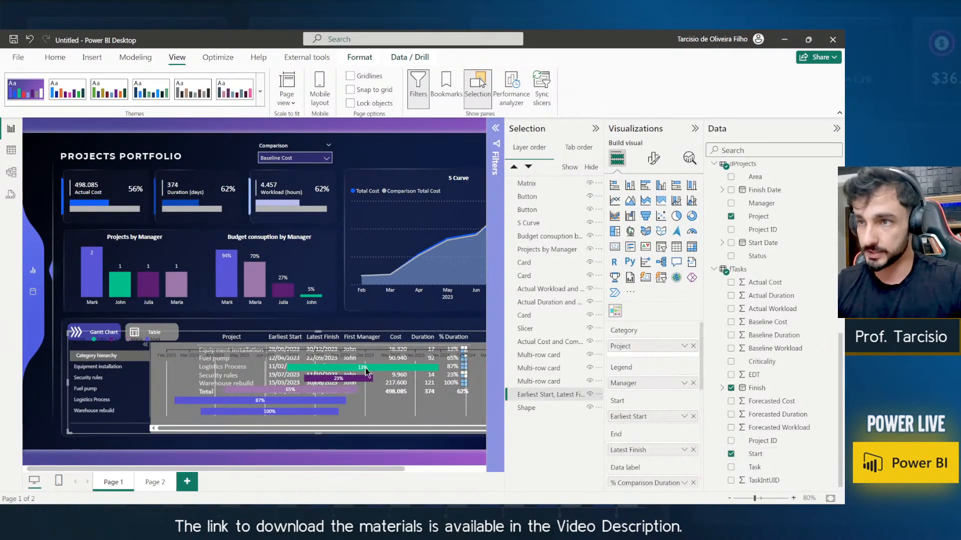
click(590, 395)
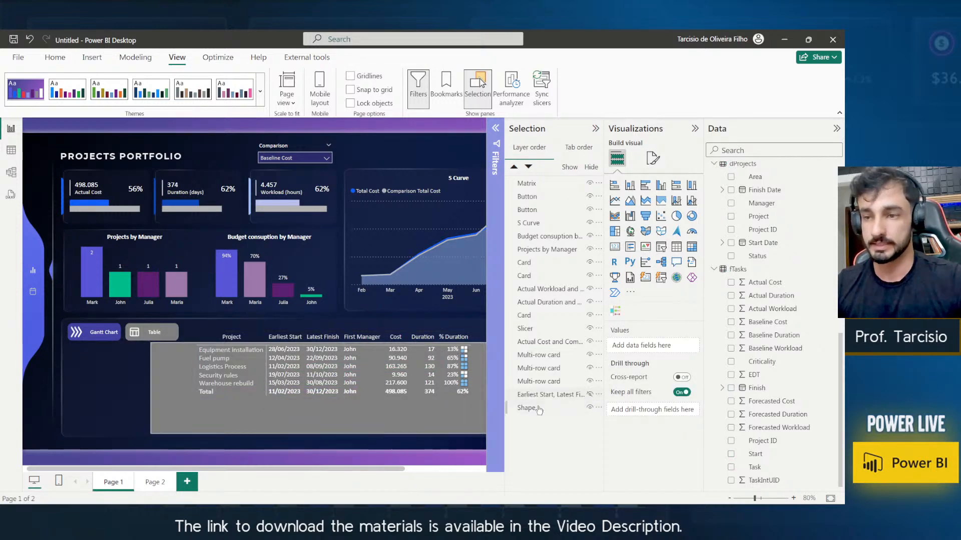
Hide the grey background shape behind the project matrix.
click(523, 408)
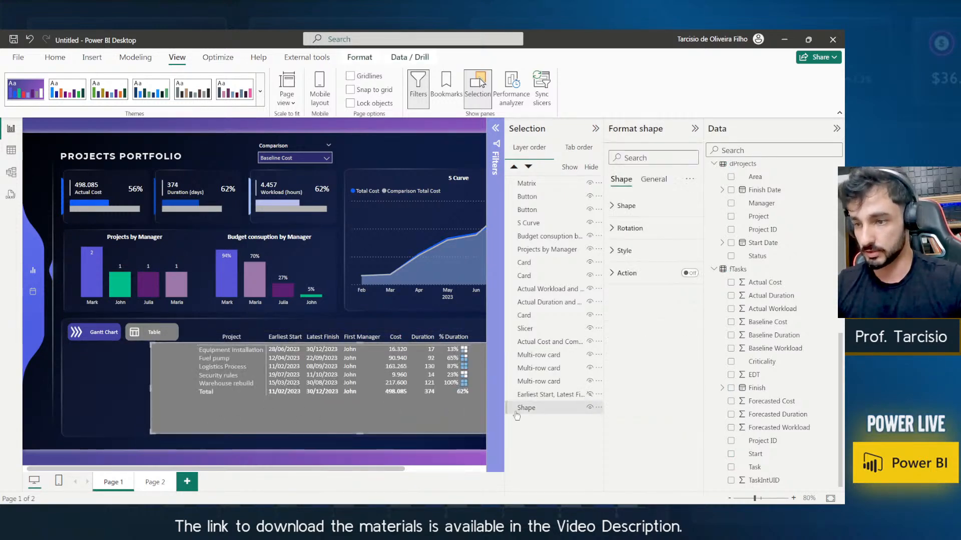
click(590, 408)
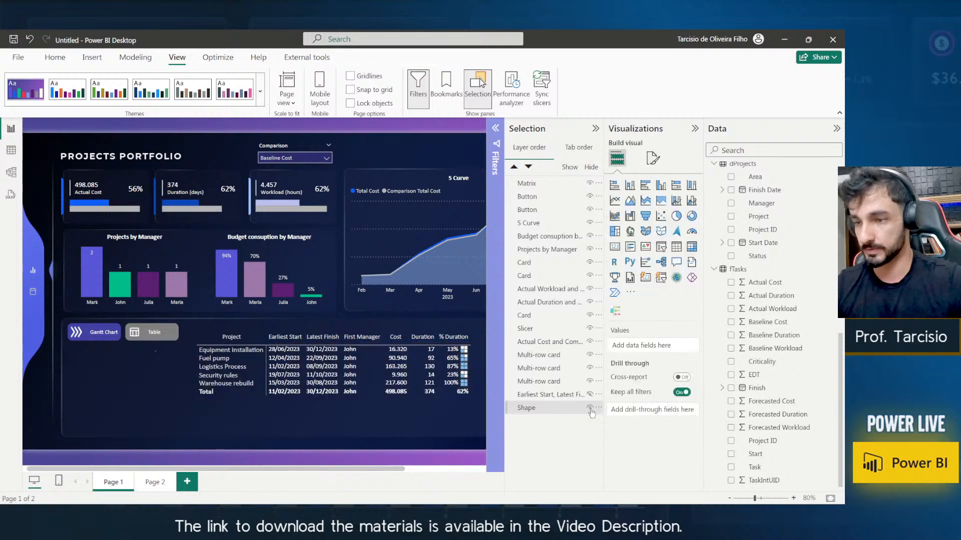
click(591, 411)
click(591, 410)
key(ctrl+1)
click(591, 410)
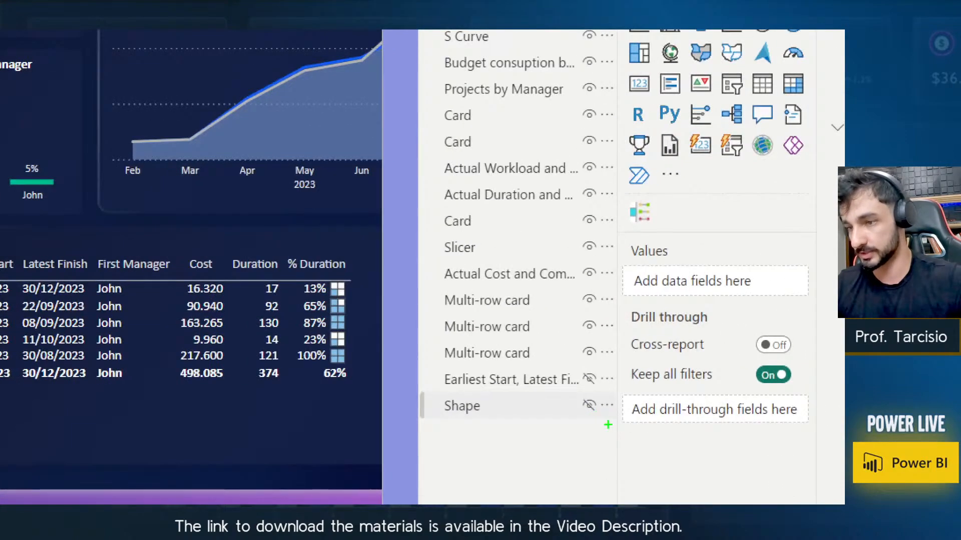
drag(608, 425, 578, 387)
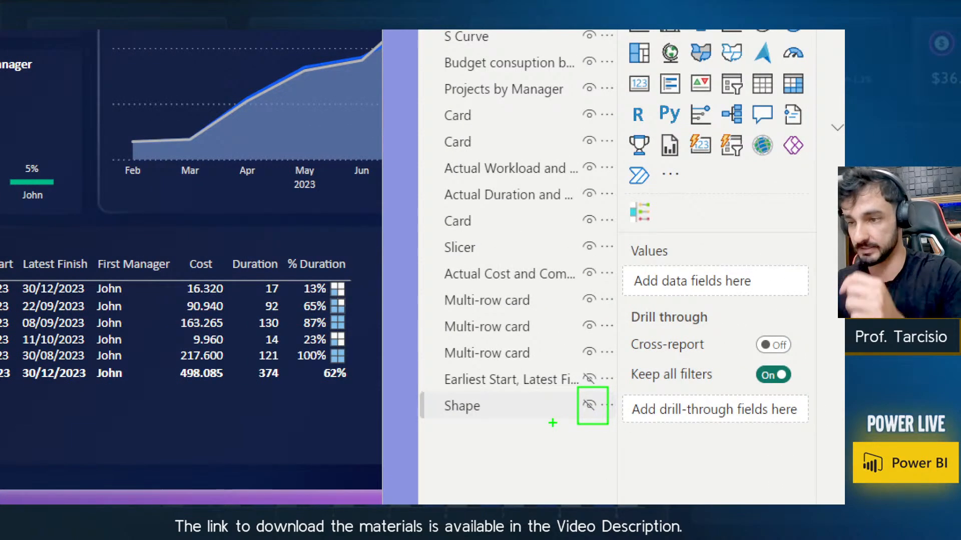
key(Escape)
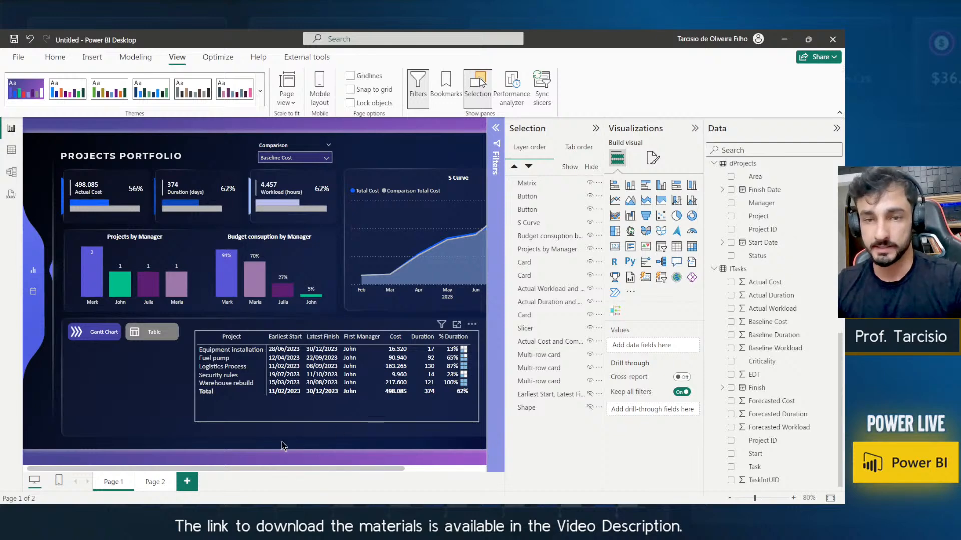
Move the project matrix to the left edge of the lower card, beneath the Gantt Chart and Table buttons, and widen it.
drag(370, 413, 245, 430)
drag(352, 393, 484, 388)
scroll(463, 371, down, 1)
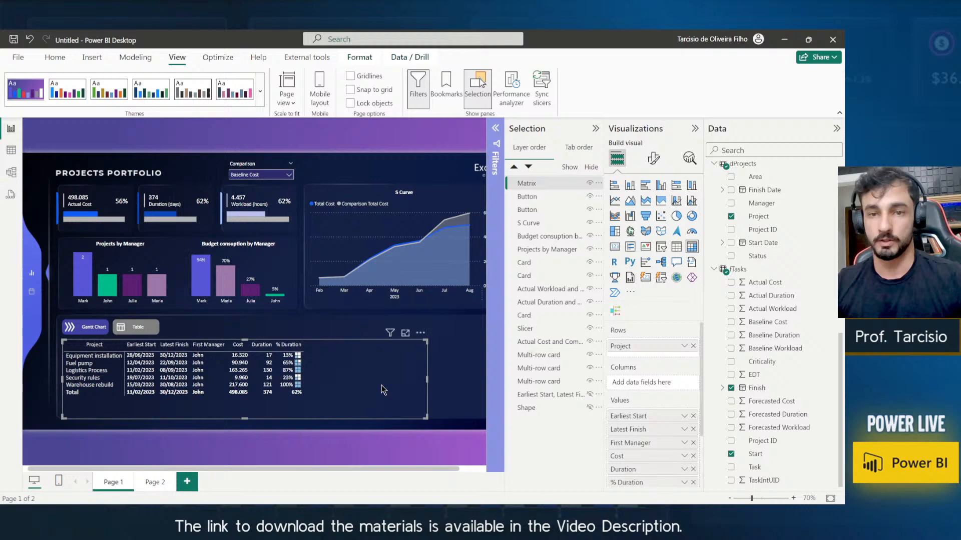
click(460, 362)
click(356, 400)
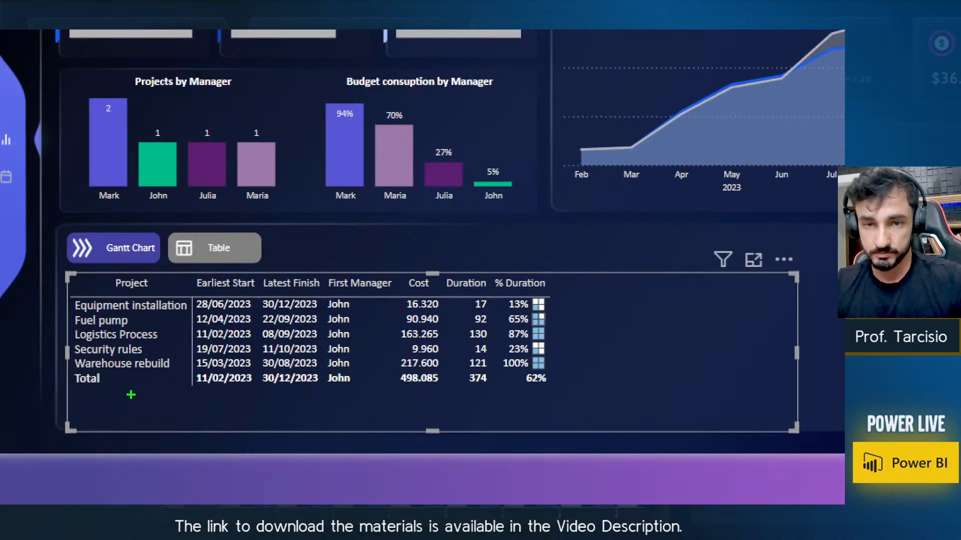
mouse_move(38, 369)
mouse_down()
mouse_move(126, 394)
mouse_move(186, 375)
mouse_up()
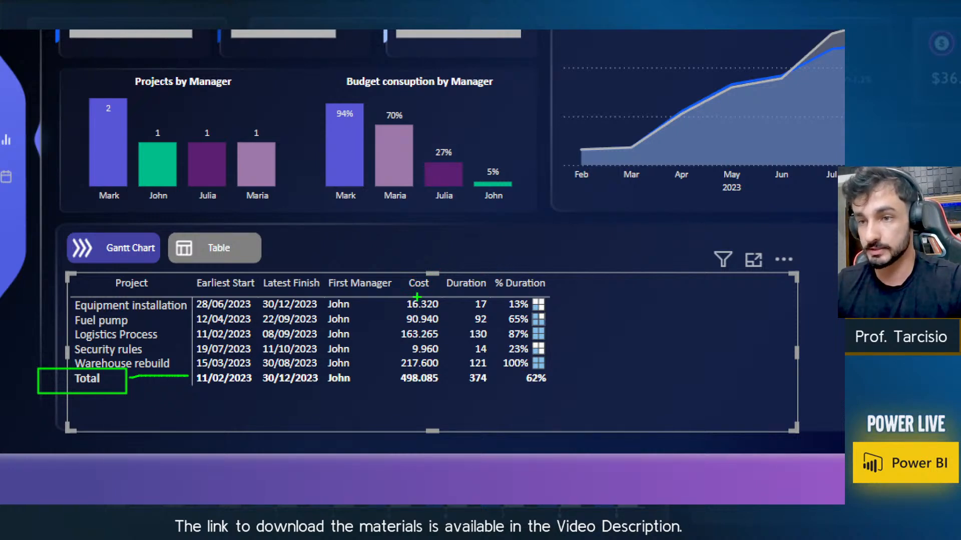
drag(585, 282, 554, 302)
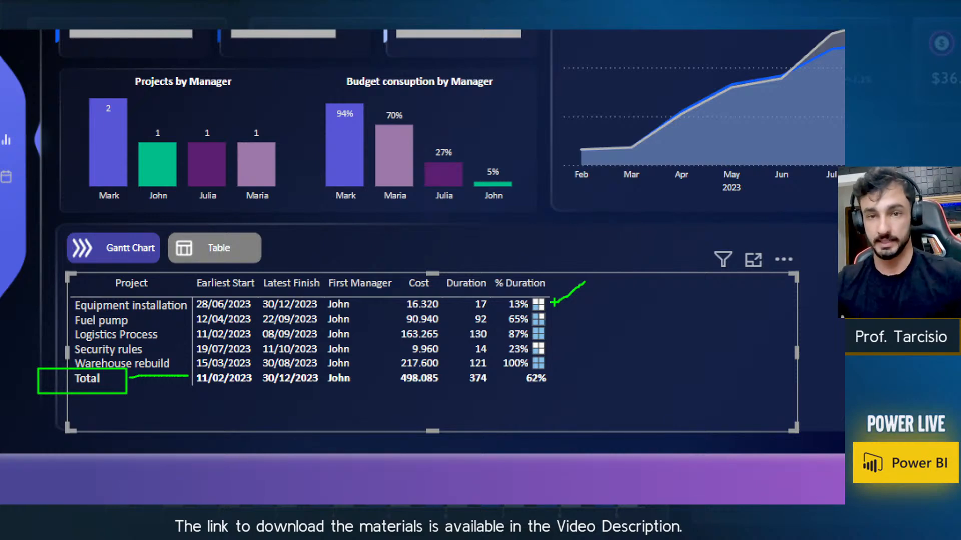
drag(215, 291, 261, 284)
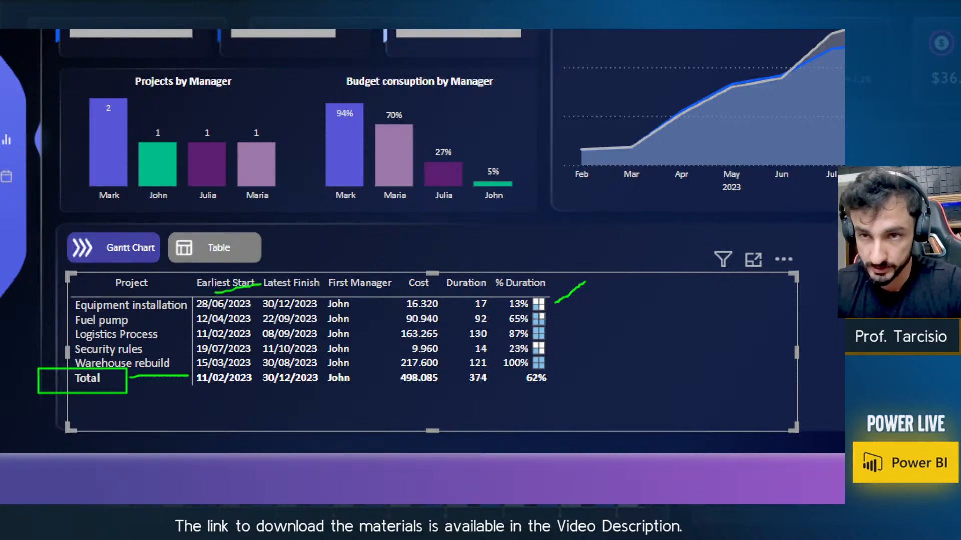
key(Escape)
key(Escape)
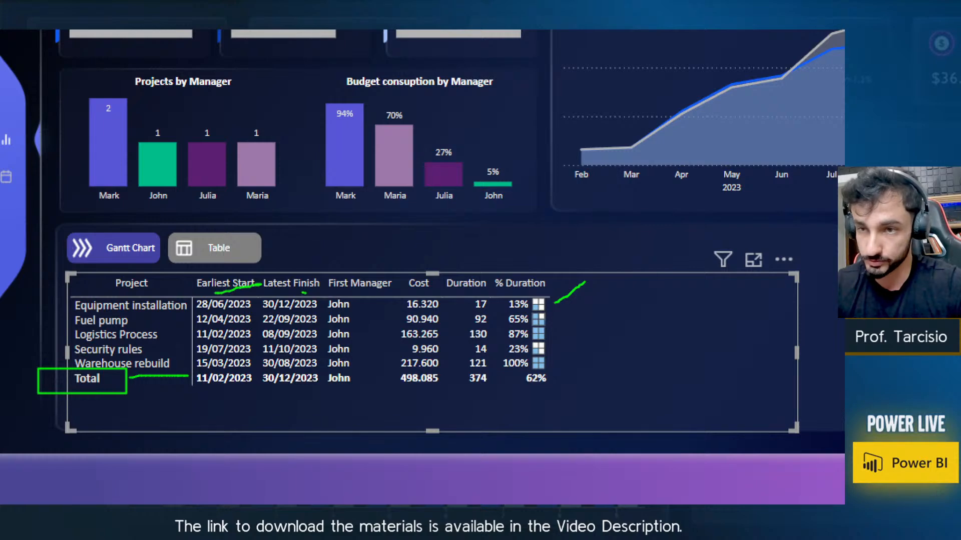
Rename the matrix's Earliest Start value field to Start for this visual.
double_click(656, 419)
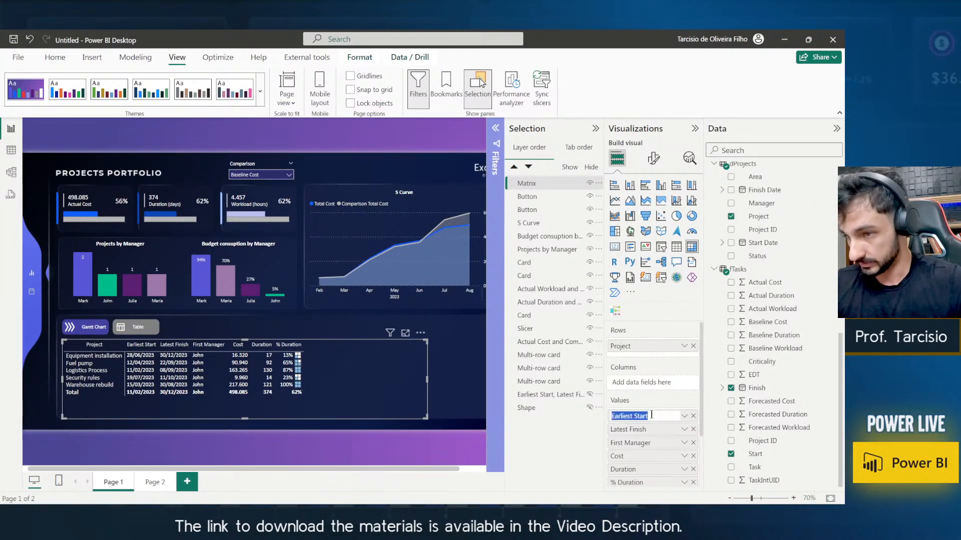
click(651, 415)
key(BackSpace)
key(BackSpace)
key(BackSpace)
key(BackSpace)
key(BackSpace)
key(BackSpace)
key(BackSpace)
key(BackSpace)
key(BackSpace)
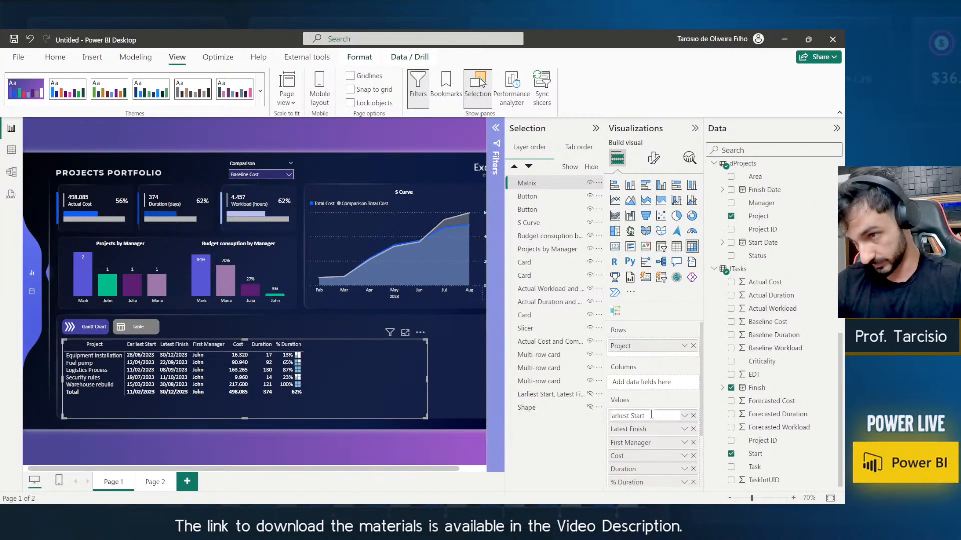
key(Return)
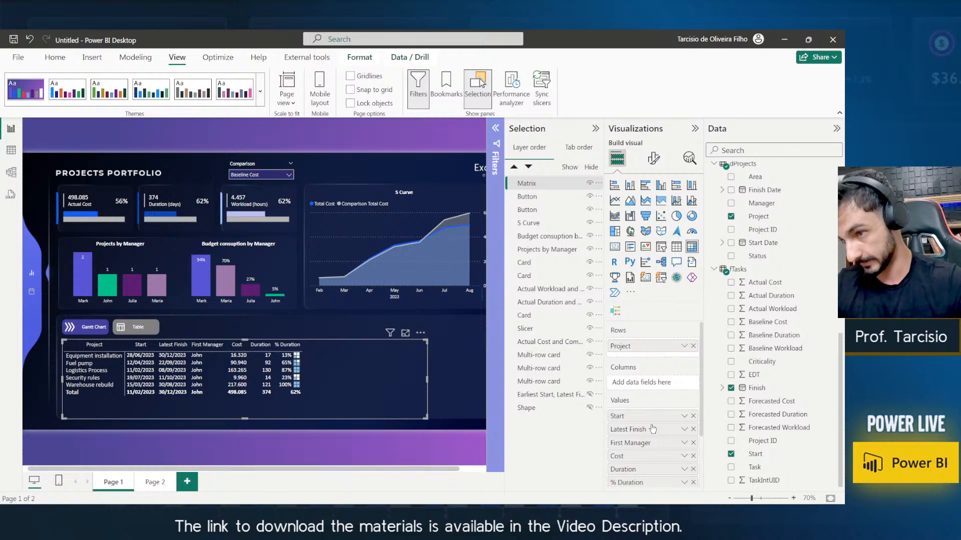
Rename the matrix's Latest Finish value field to Finish for this visual.
double_click(652, 429)
click(653, 429)
key(BackSpace)
key(BackSpace)
key(BackSpace)
key(BackSpace)
key(BackSpace)
key(BackSpace)
key(BackSpace)
key(Return)
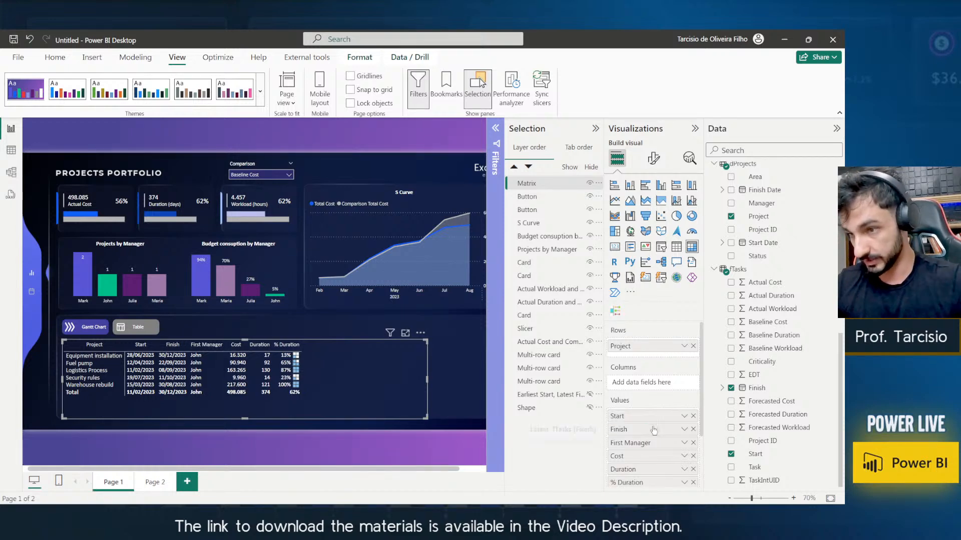
Rename the matrix's First Manager value field to Manager for this visual.
double_click(649, 443)
text(Manager)
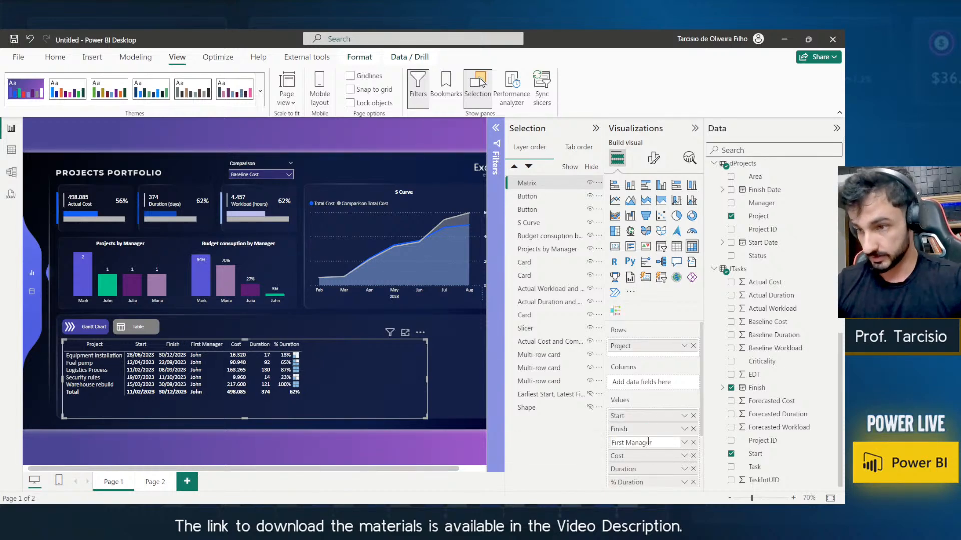
key(Return)
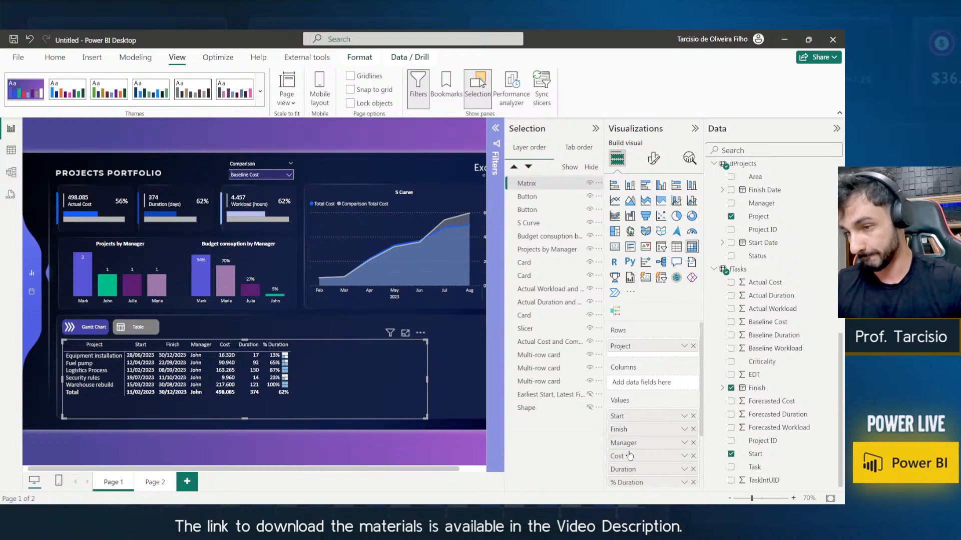
Turn off the row subtotals and column subtotals of the project matrix.
scroll(643, 440, down, 3)
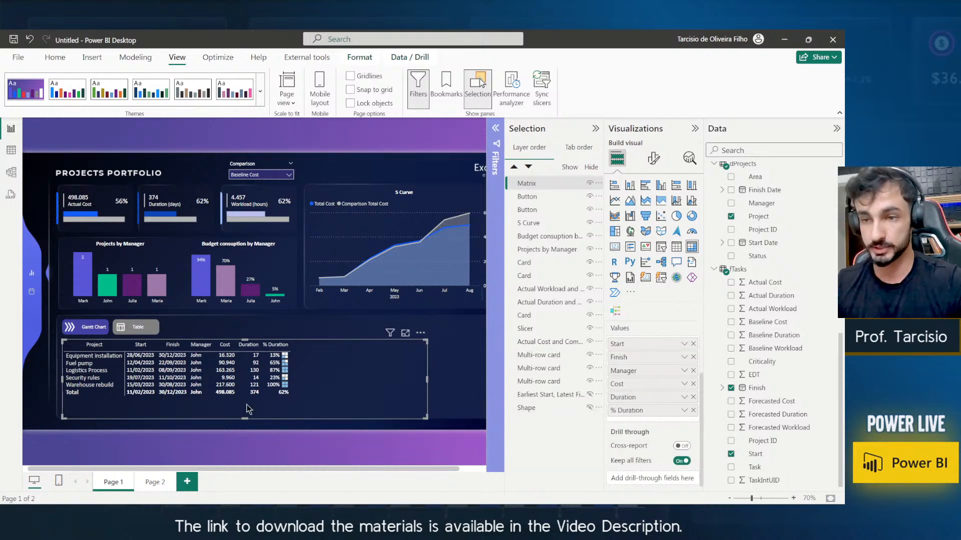
click(654, 158)
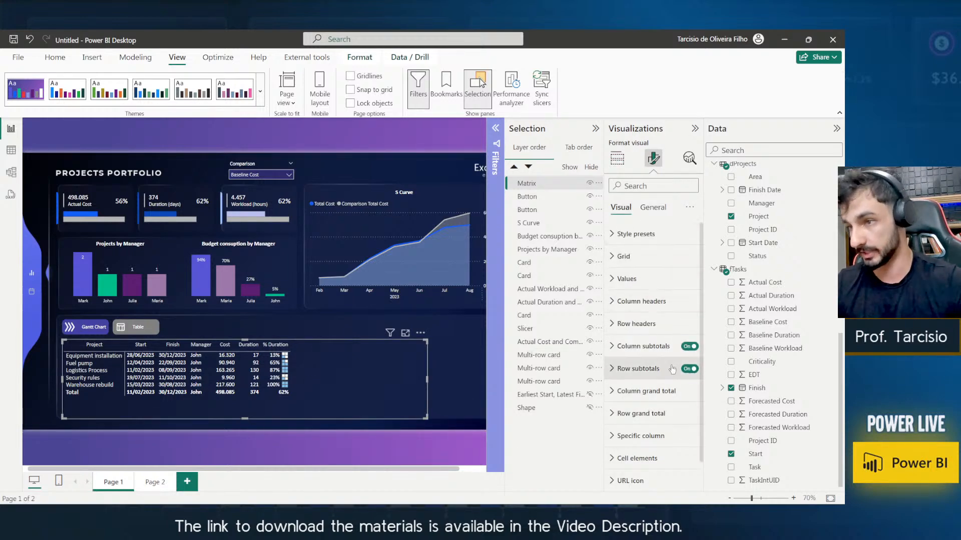
click(689, 369)
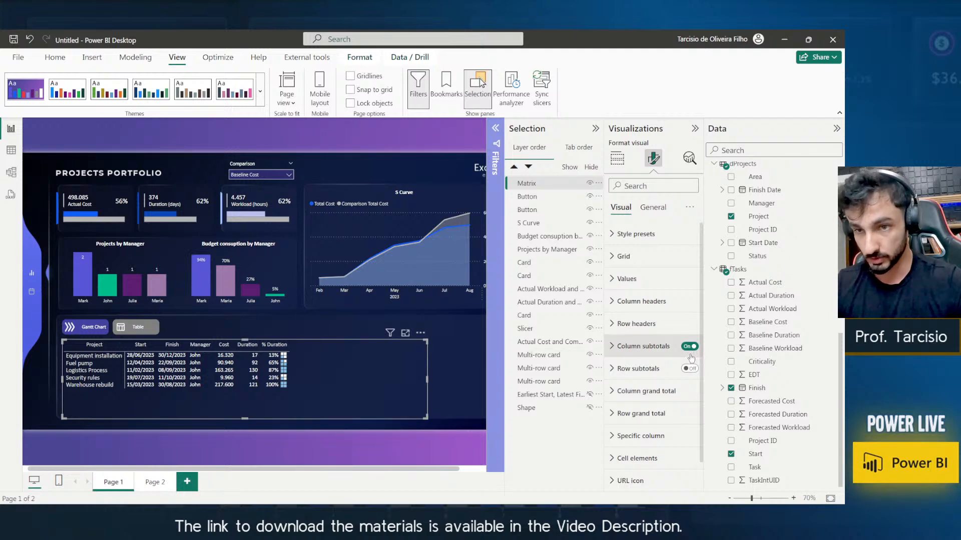
click(690, 346)
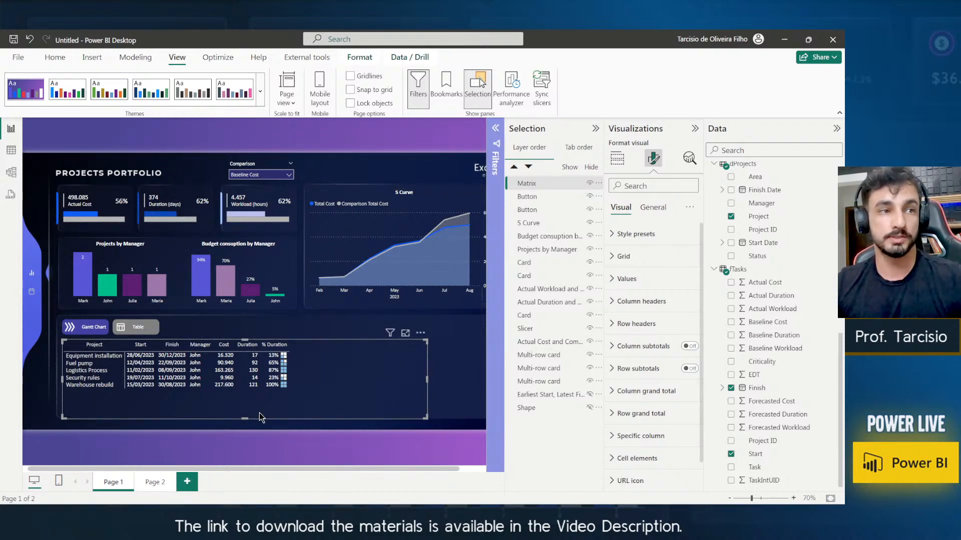
Switch to the published reference report in the browser, show its Table view, and examine the Workload and Cost indicator columns.
key(alt+Tab)
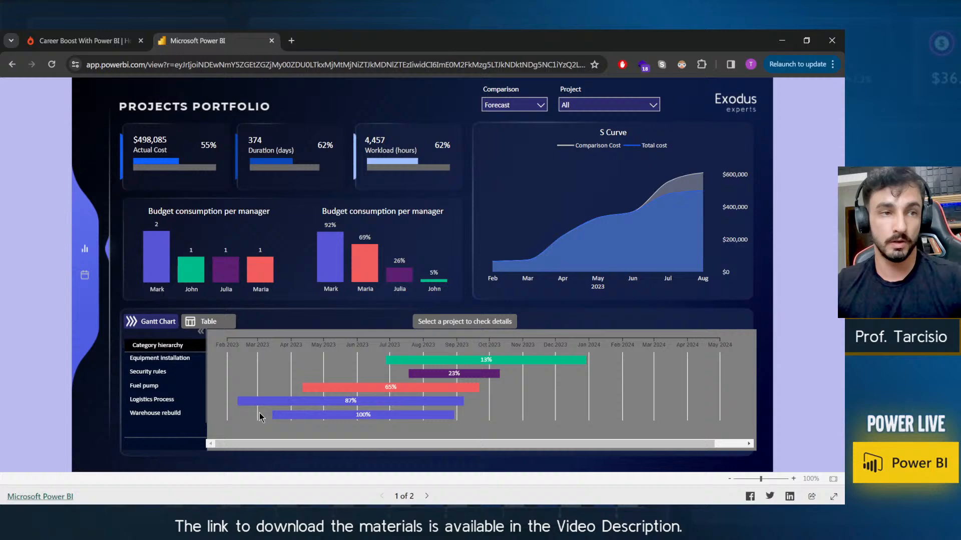
click(211, 316)
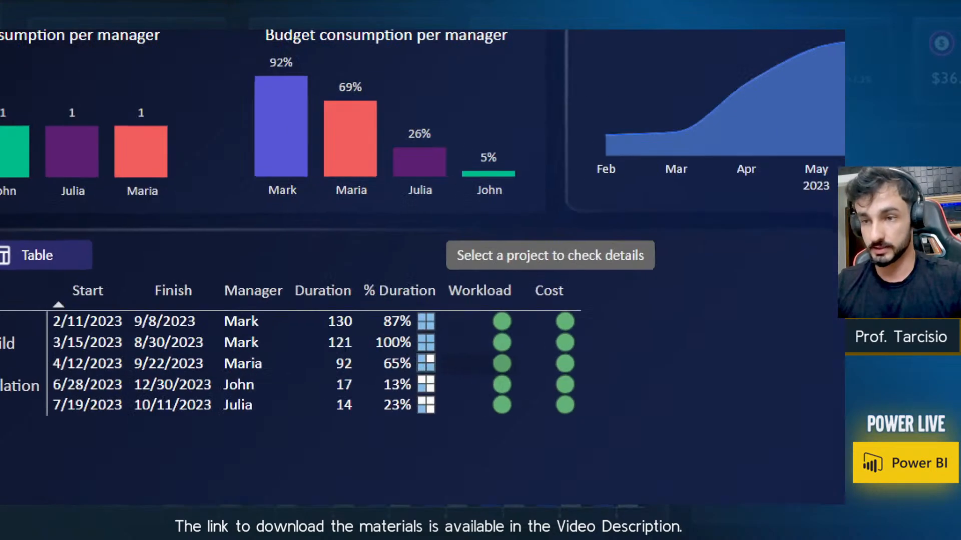
mouse_move(598, 265)
mouse_down()
mouse_move(632, 318)
mouse_move(653, 404)
mouse_up()
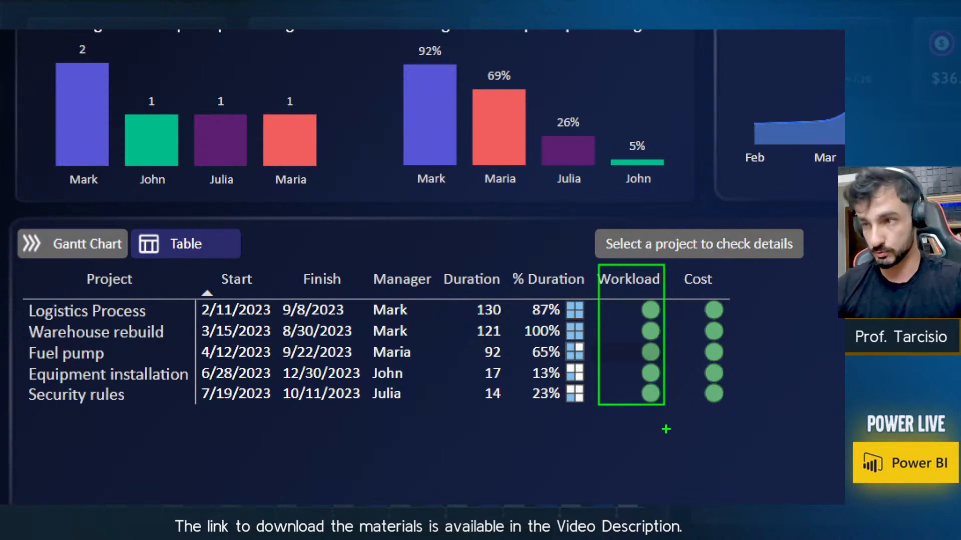
key(p)
mouse_move(770, 422)
mouse_down()
mouse_move(693, 280)
mouse_move(665, 260)
mouse_up()
key(Escape)
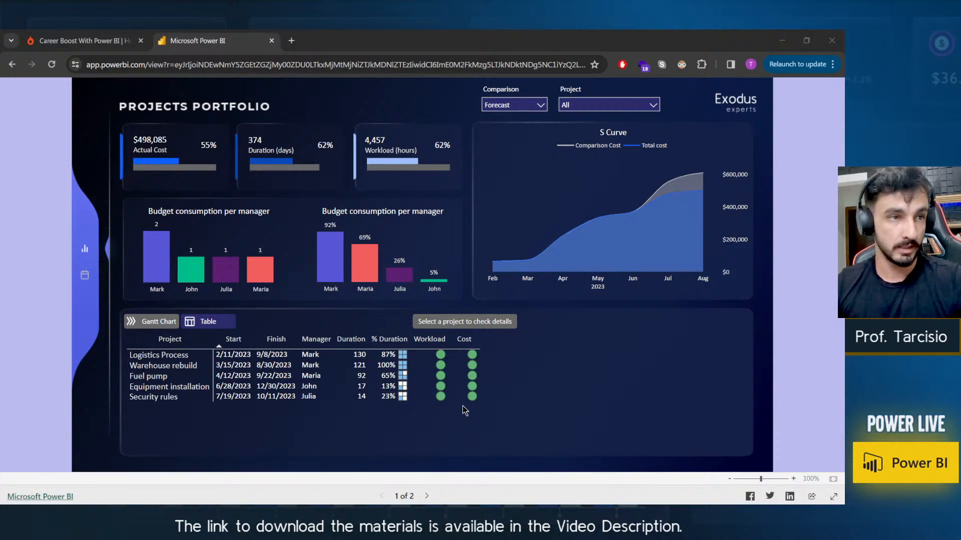
Return to Power BI Desktop and add the % Comparison Cost measure to the matrix values after % Duration.
key(alt+Tab)
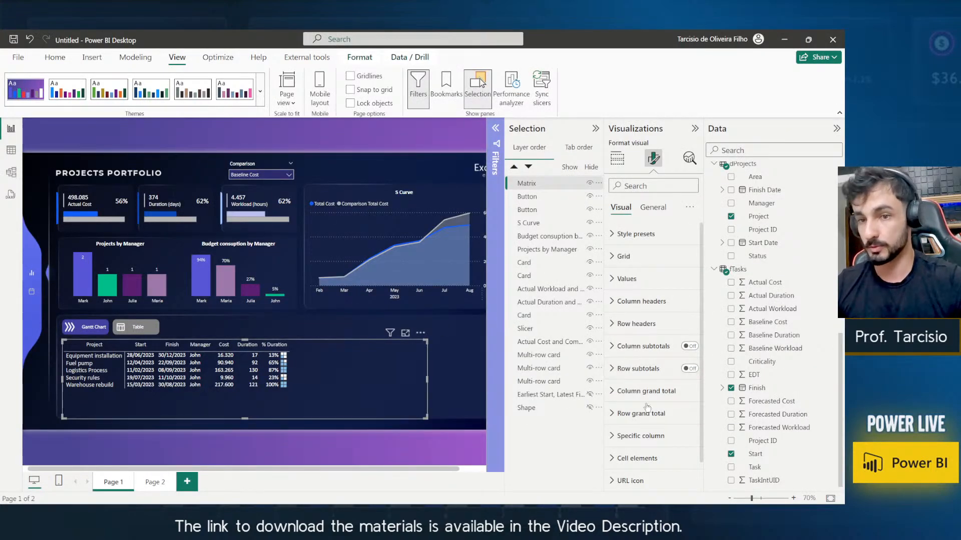
click(617, 158)
scroll(773, 279, up, 10)
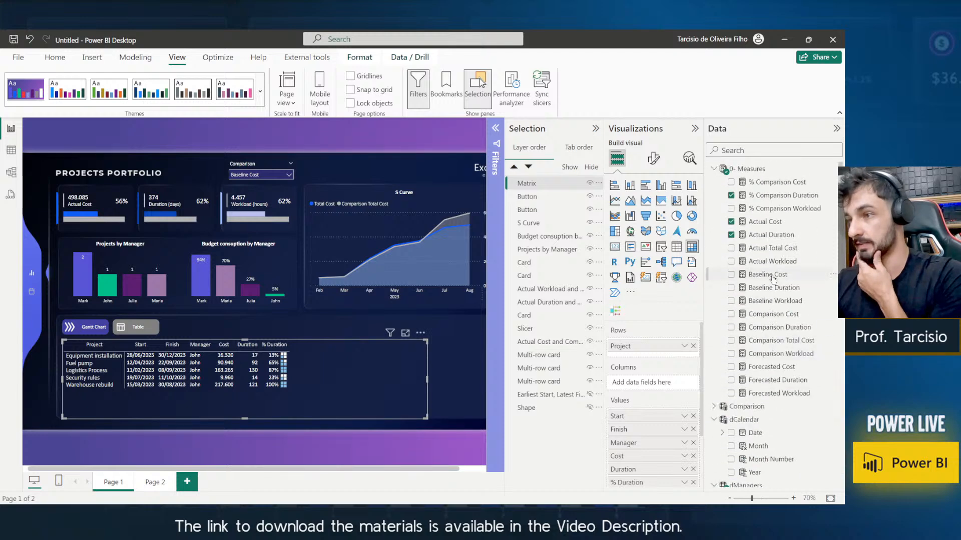
drag(764, 184, 651, 423)
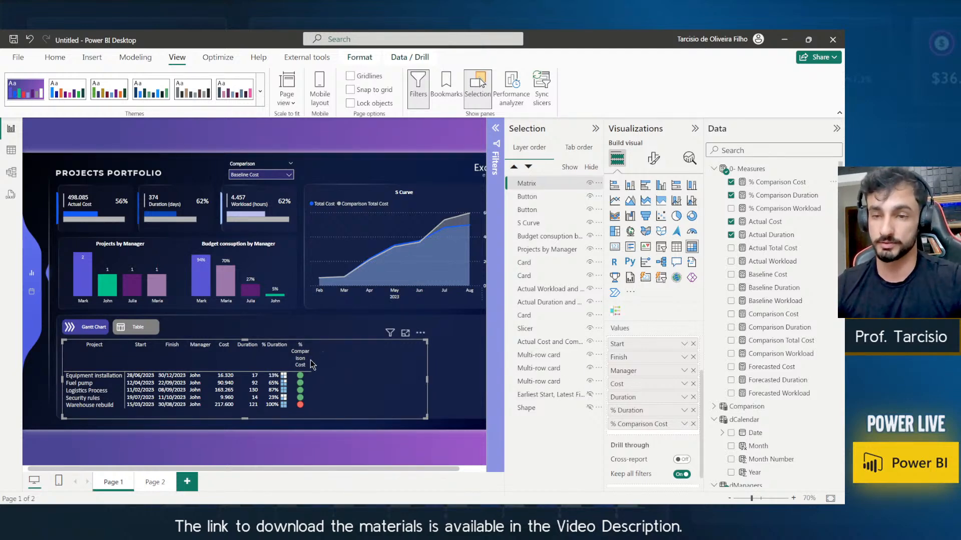
Rename the matrix's % Comparison Cost value field to Cost for this visual.
double_click(649, 424)
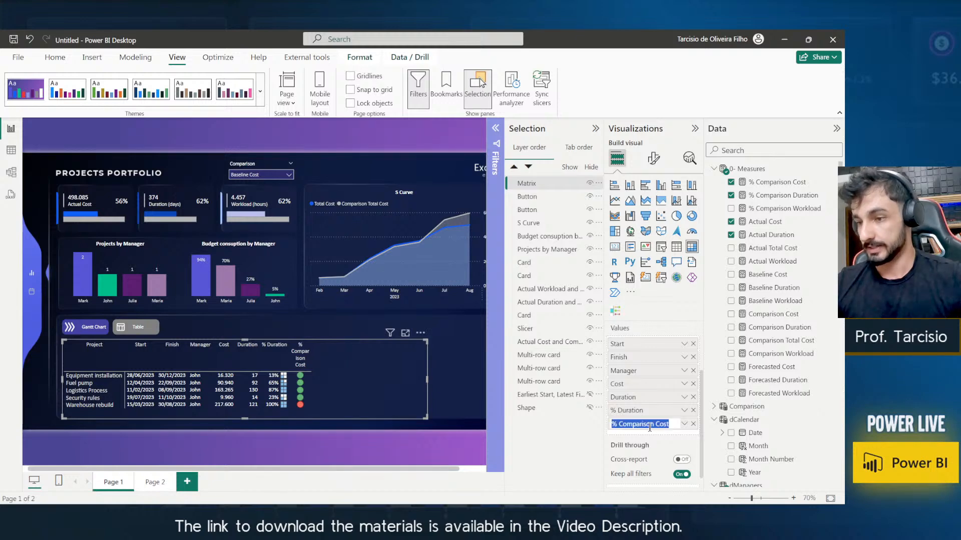
key(ctrl+Delete)
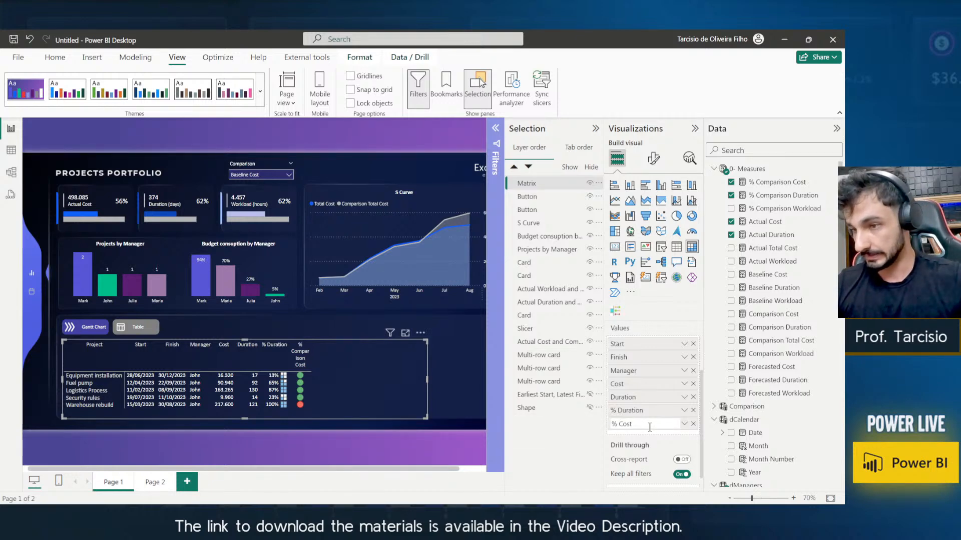
key(BackSpace)
key(BackSpace)
key(Return)
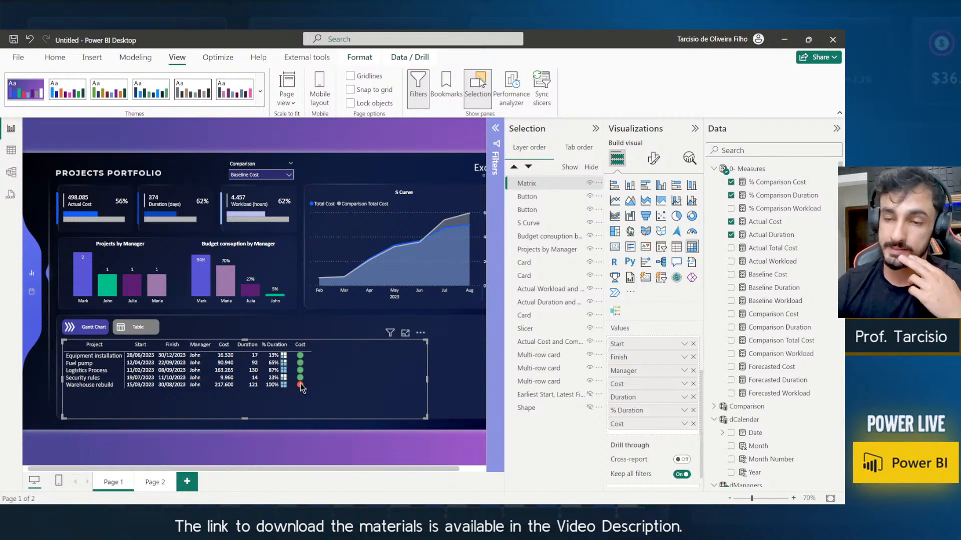
Move the Cost indicator field directly below the first Cost field in the matrix values, ahead of Duration.
mouse_move(309, 388)
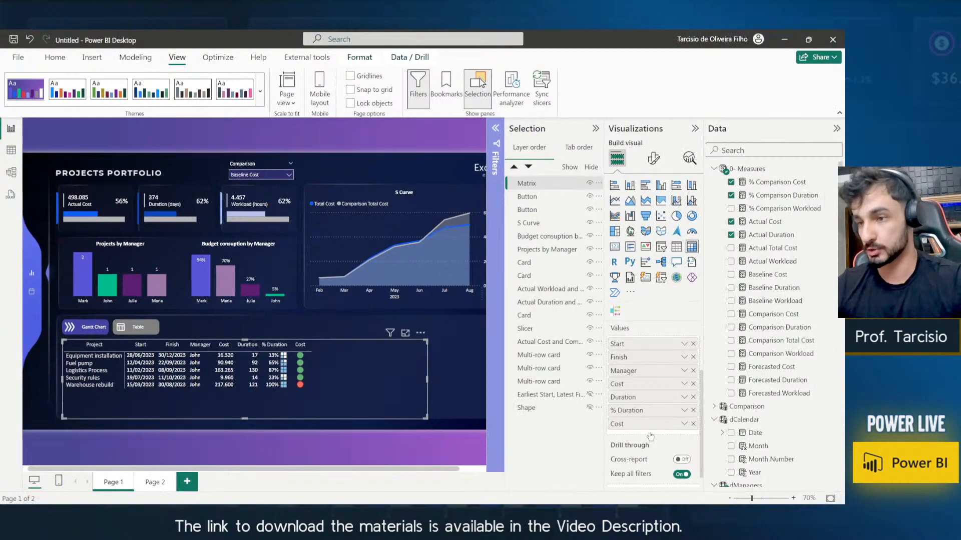
click(684, 425)
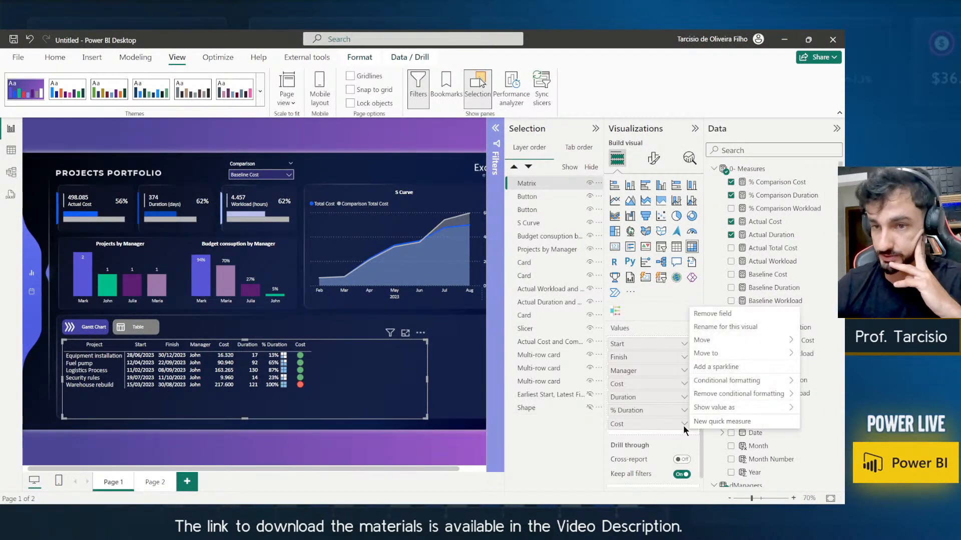
mouse_move(708, 383)
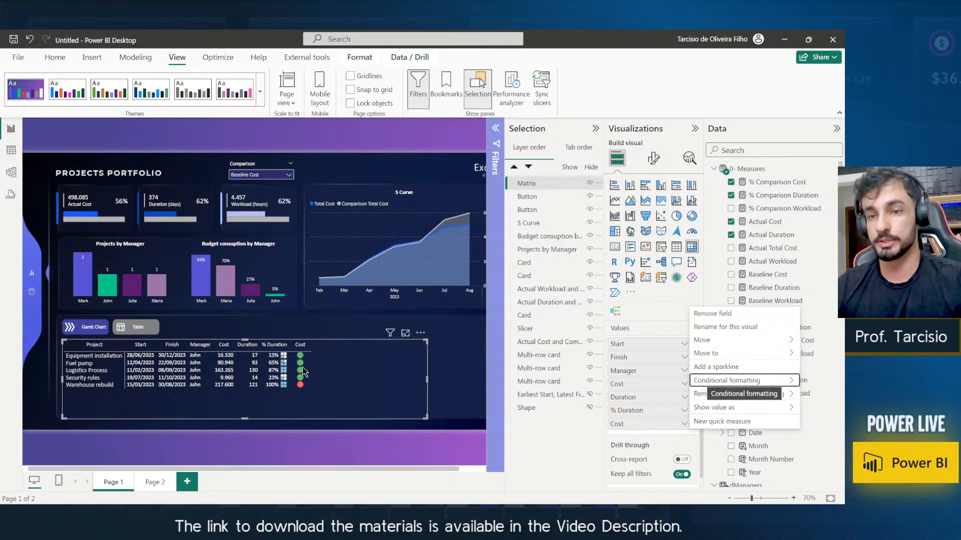
click(626, 425)
drag(627, 426, 626, 399)
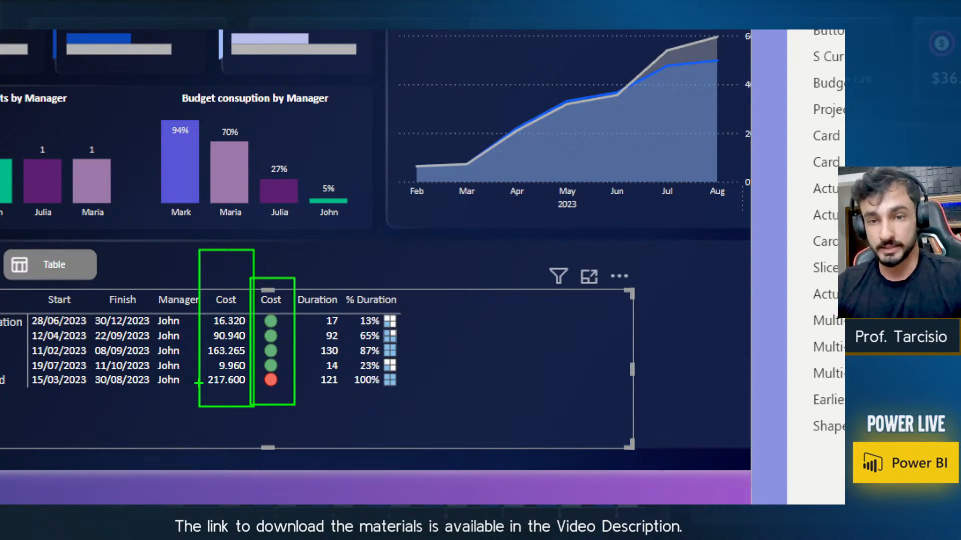
Compare the projects' Cost indicators with the Comparison slicer set to Forecasted Cost and with it set back to Baseline Cost.
drag(199, 387, 224, 388)
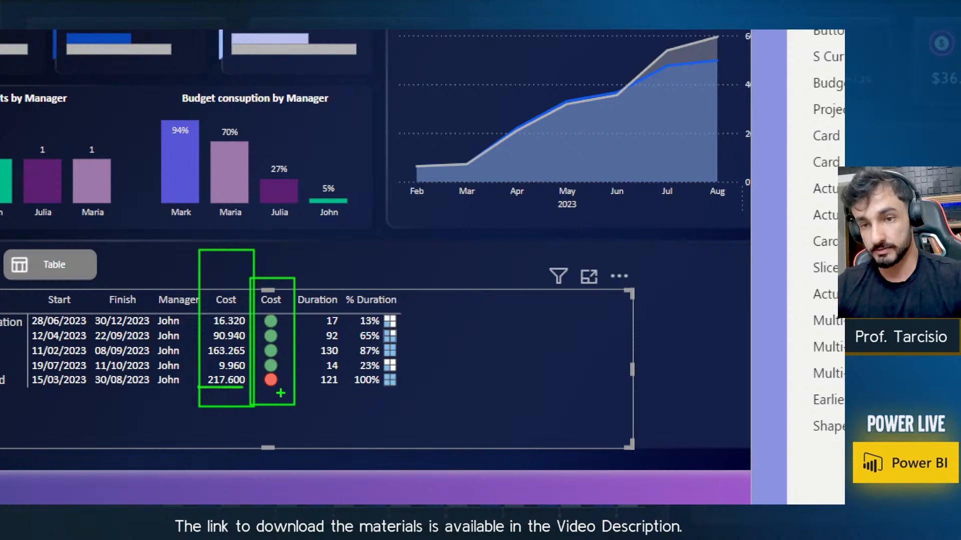
drag(281, 393, 258, 369)
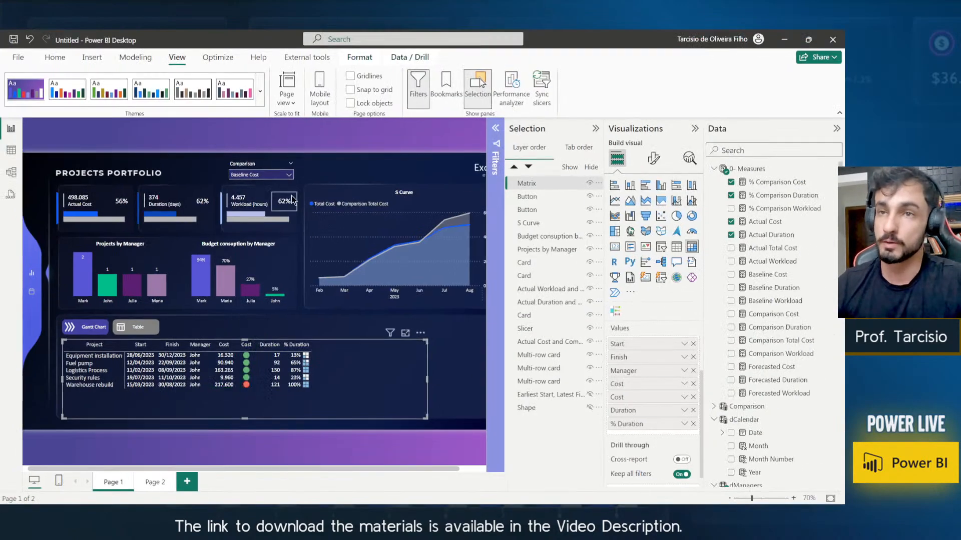
click(256, 176)
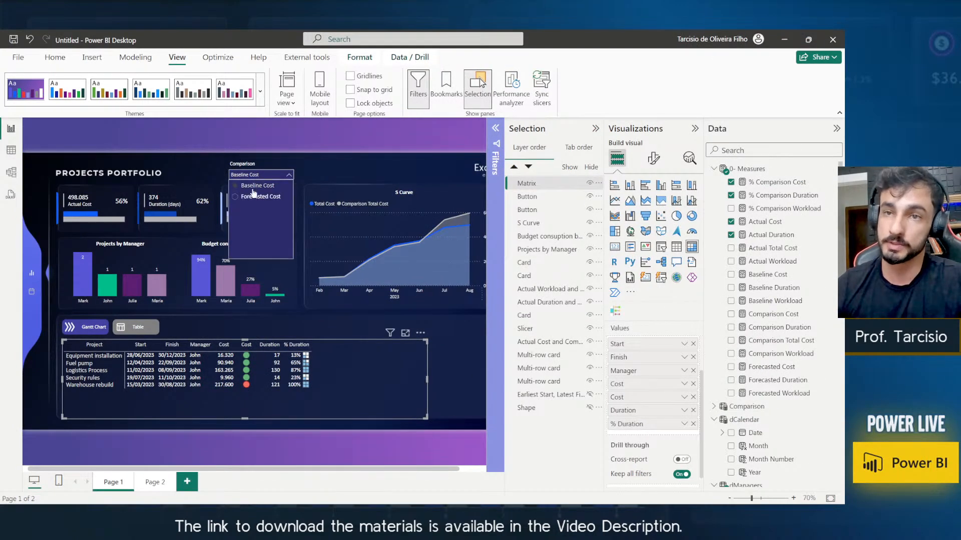
click(254, 197)
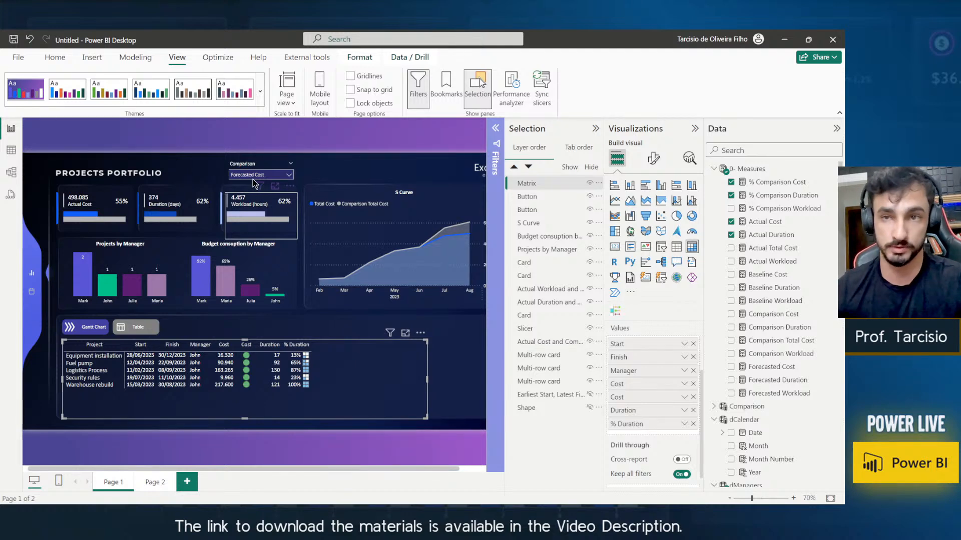
click(245, 175)
click(253, 190)
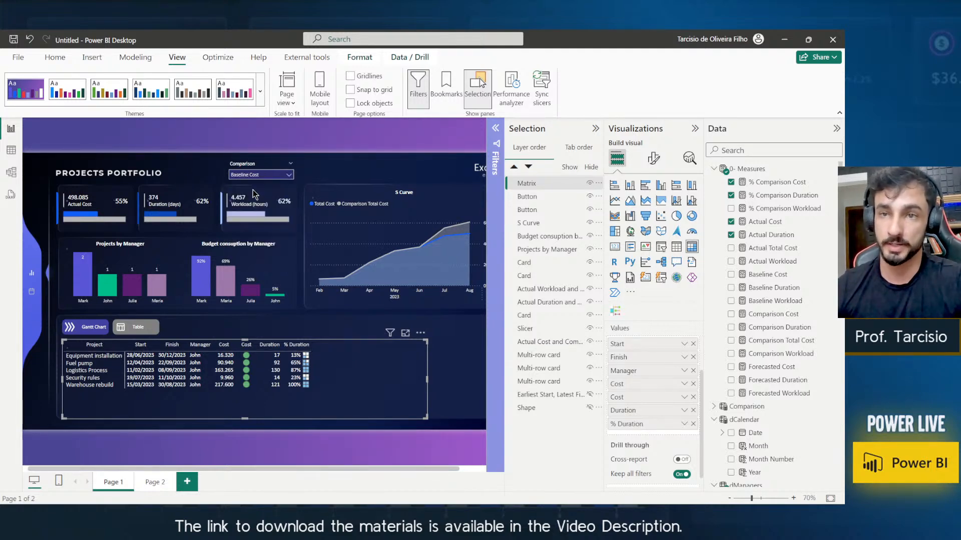
key(ctrl+1)
click(241, 393)
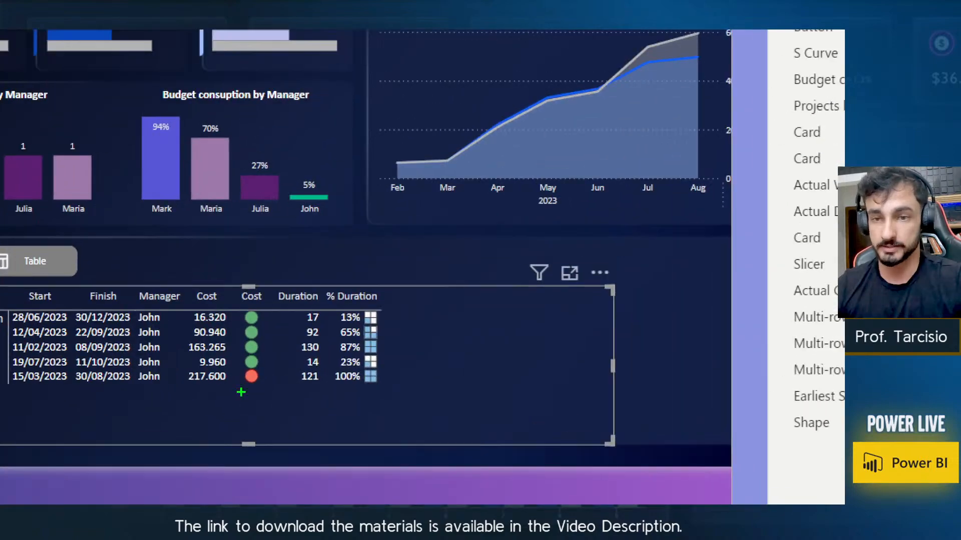
key(p)
drag(270, 416, 169, 370)
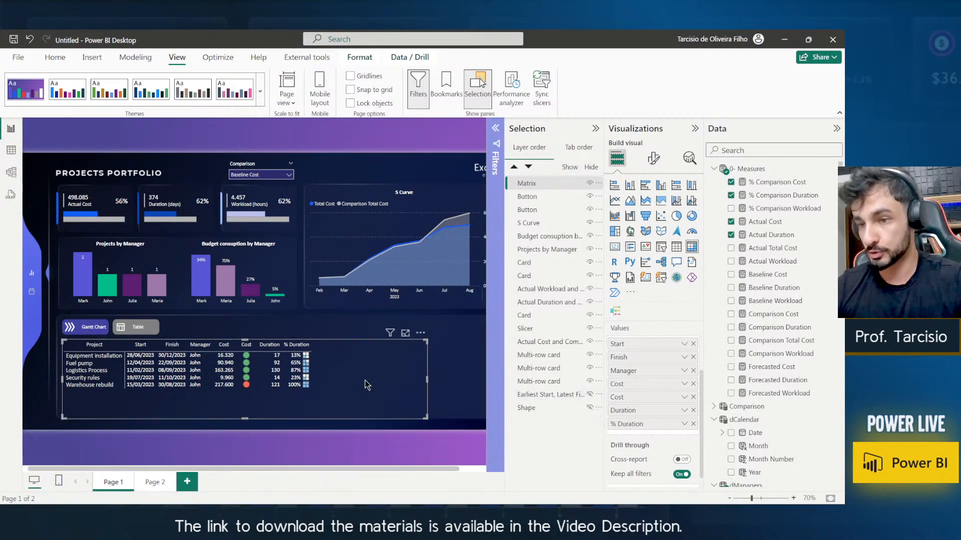
Remove all conditional formatting from the second Cost field in the matrix values and examine its plain percentages.
click(688, 399)
mouse_move(720, 356)
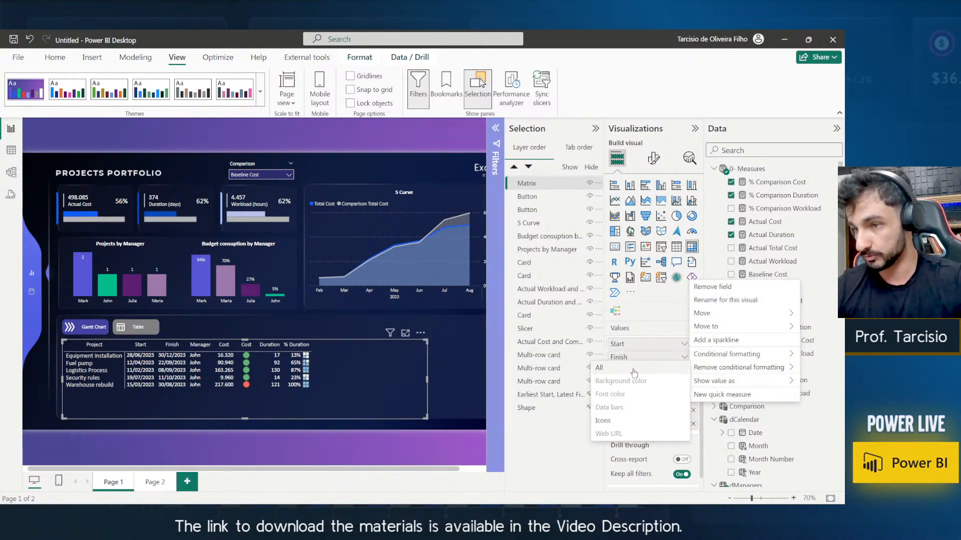
click(632, 371)
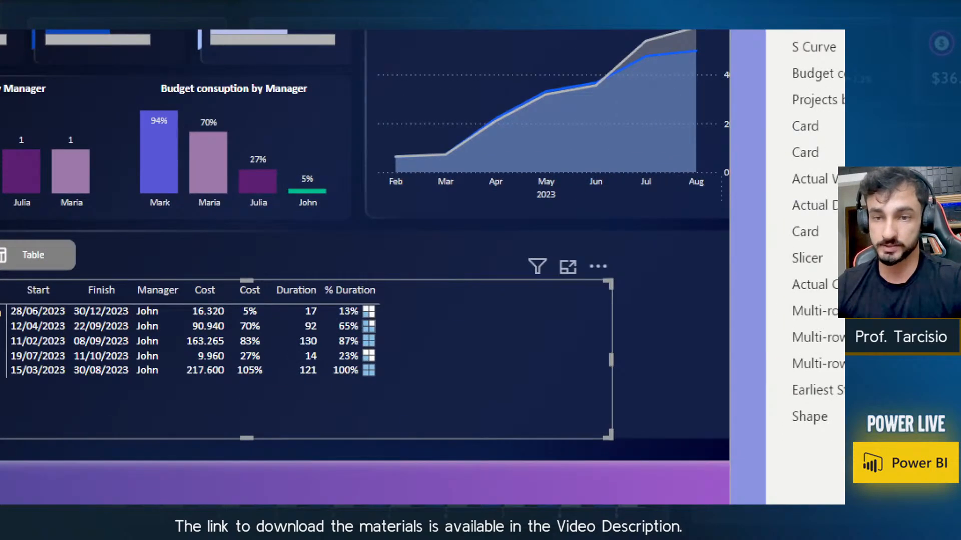
click(268, 403)
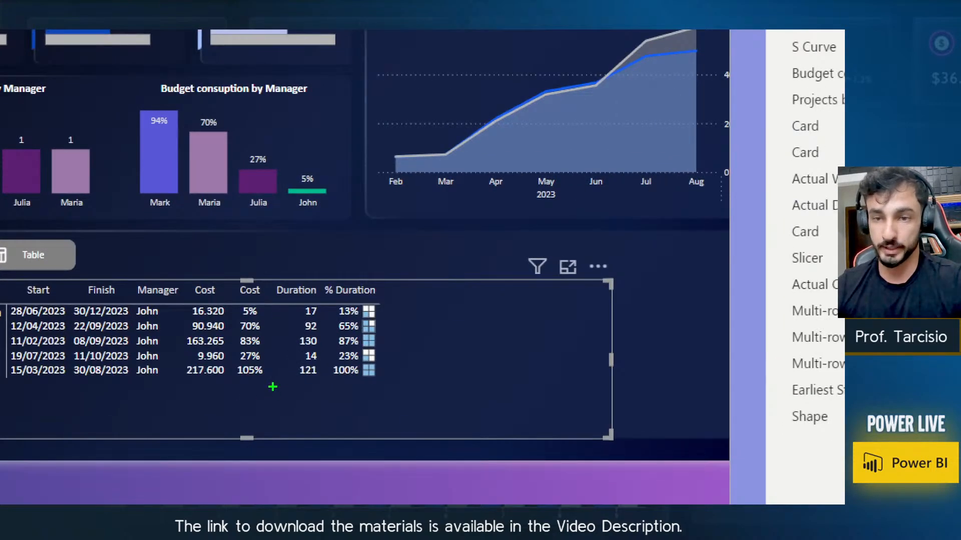
drag(273, 386, 228, 297)
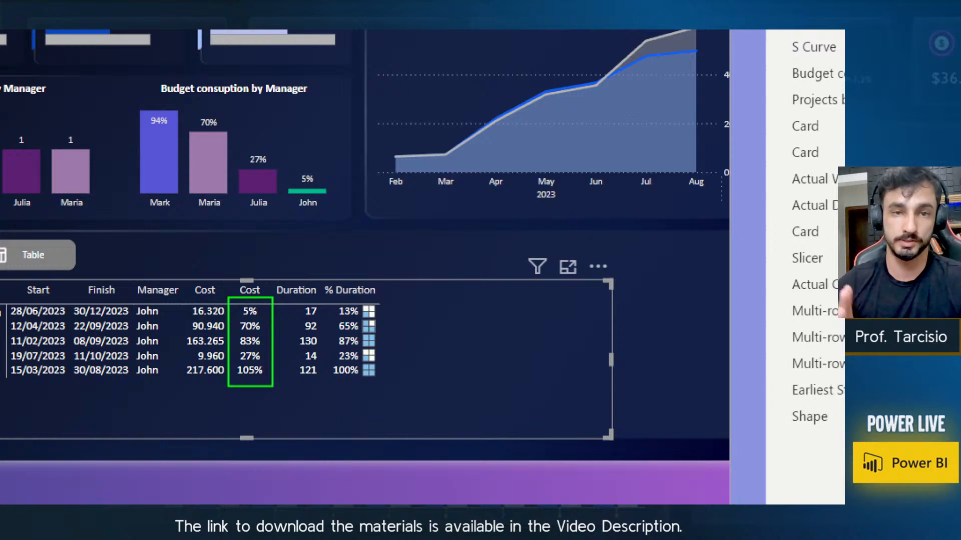
key(Escape)
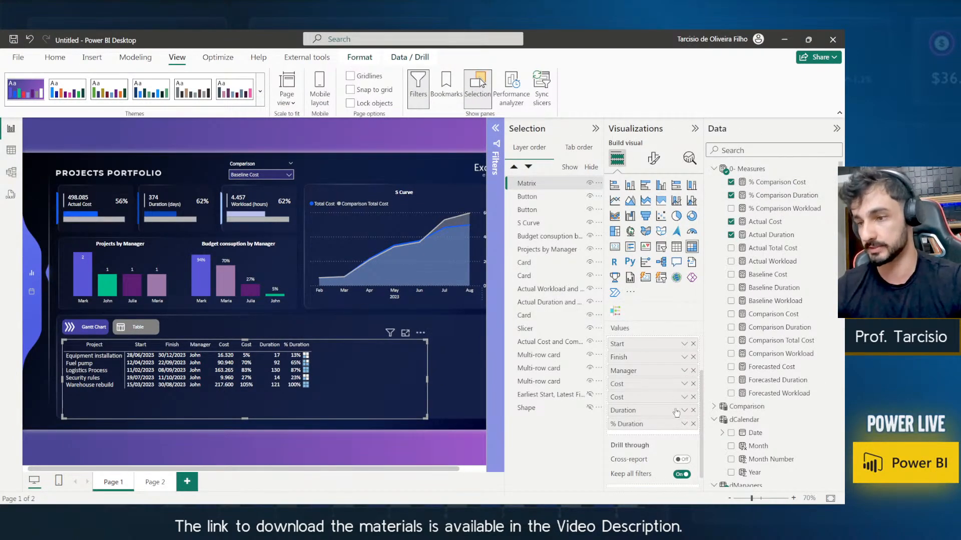
Open the icon conditional formatting settings for the second Cost field in the matrix values.
click(684, 424)
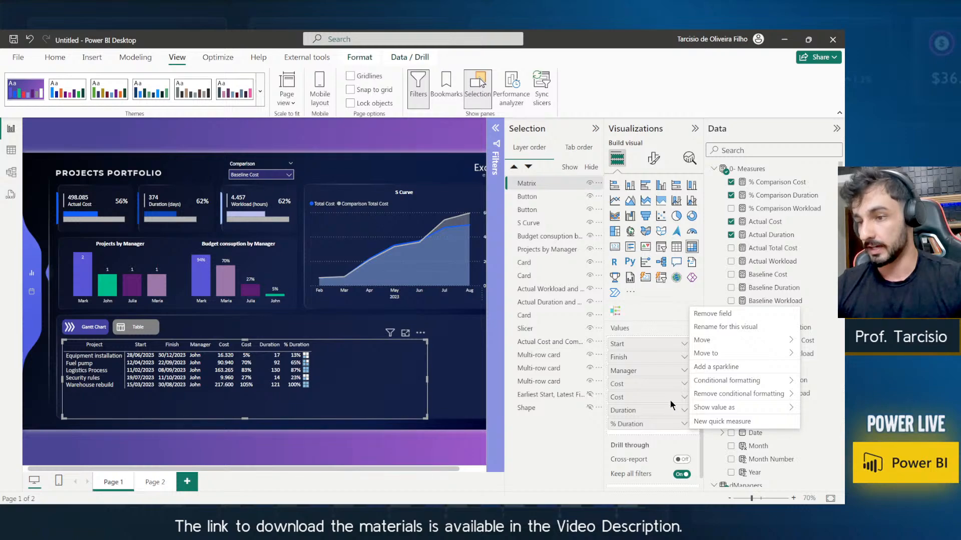
click(670, 401)
click(684, 397)
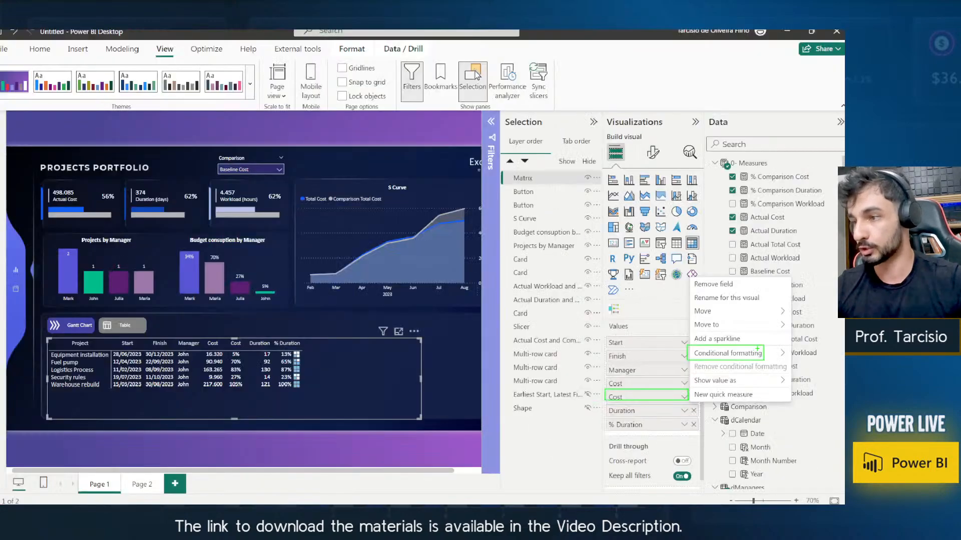
mouse_move(706, 312)
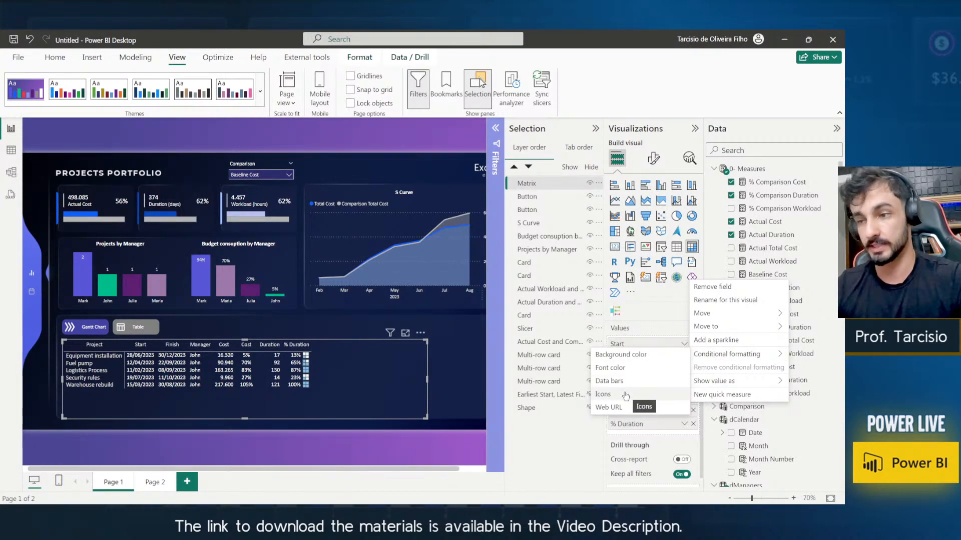
click(603, 395)
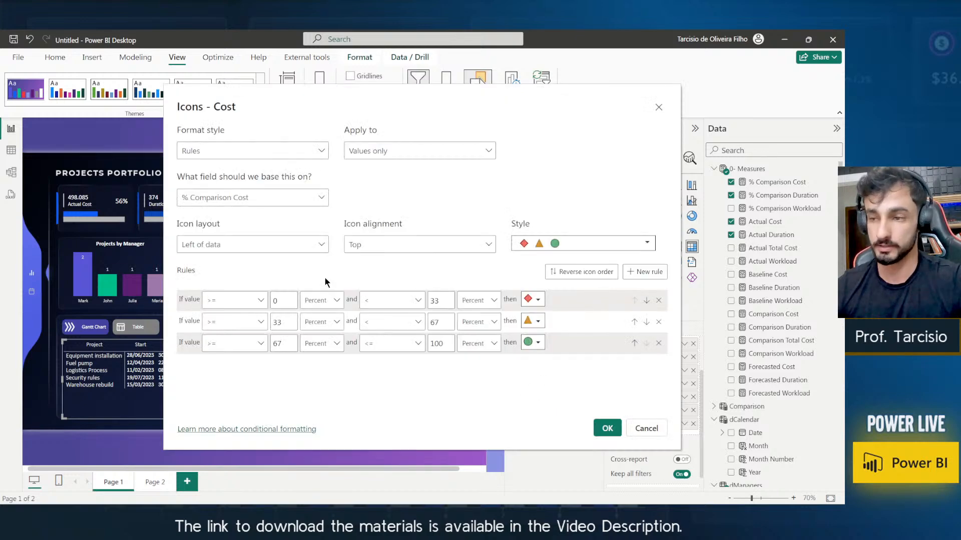
Choose the diamond, triangle and circle icon style, replacing the first rule's icon with a red circle and the second's with a yellow circle.
click(526, 245)
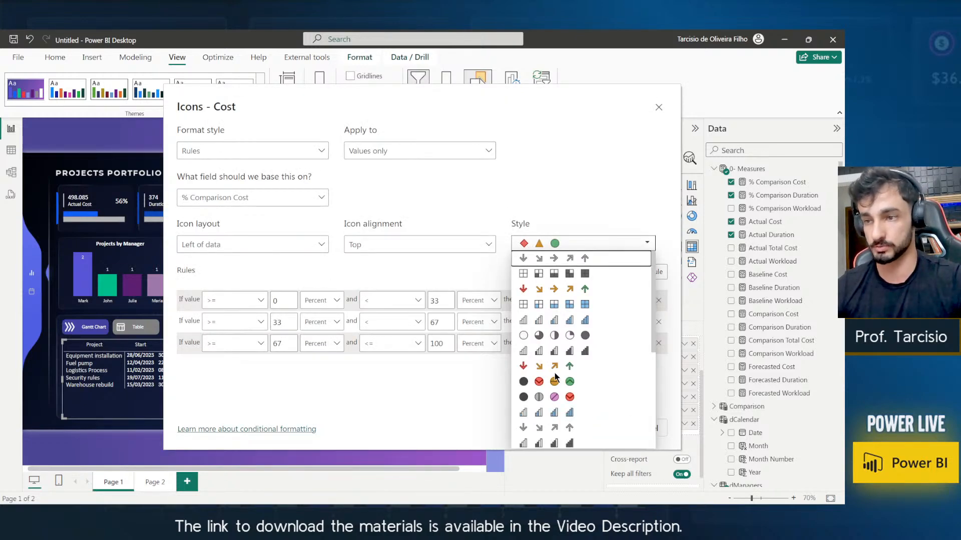
scroll(551, 379, down, 2)
scroll(557, 399, down, 2)
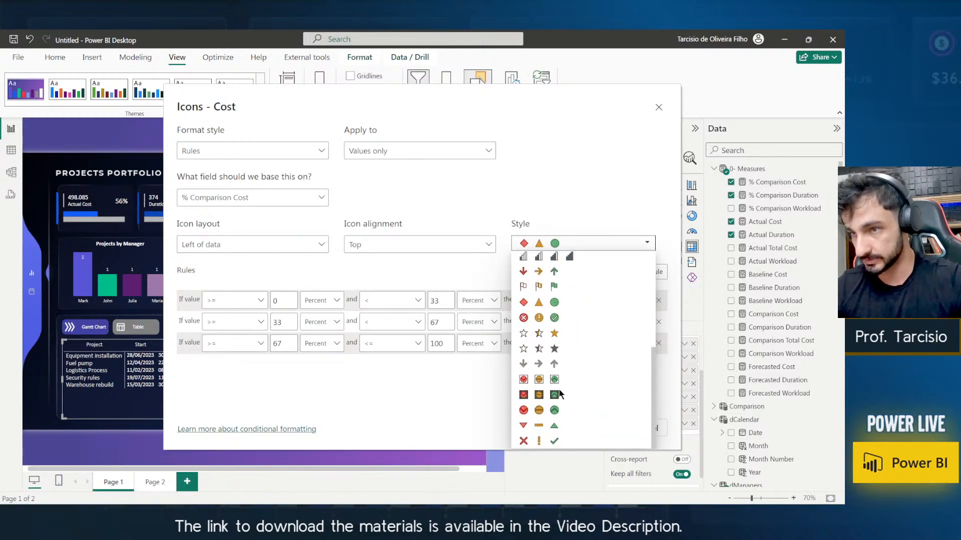
scroll(552, 411, up, 3)
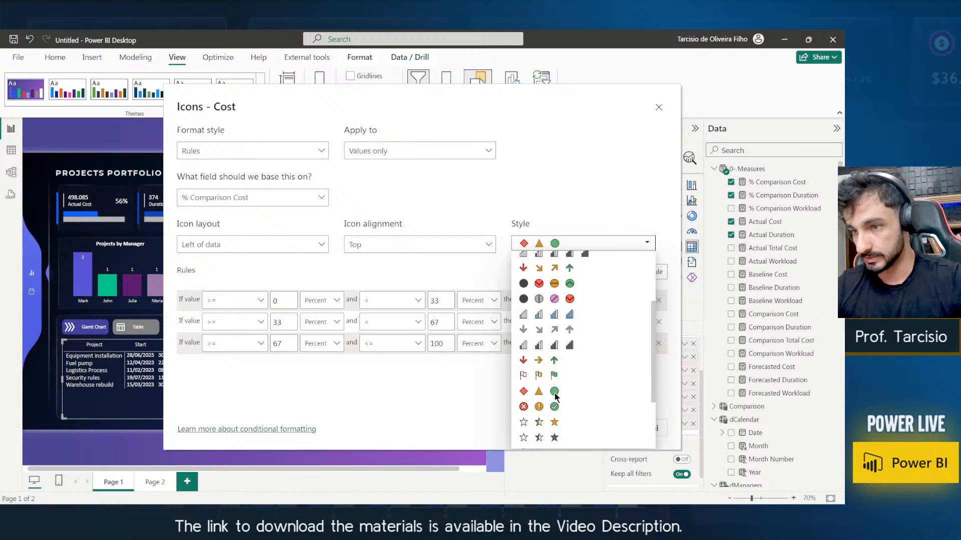
click(555, 392)
click(531, 301)
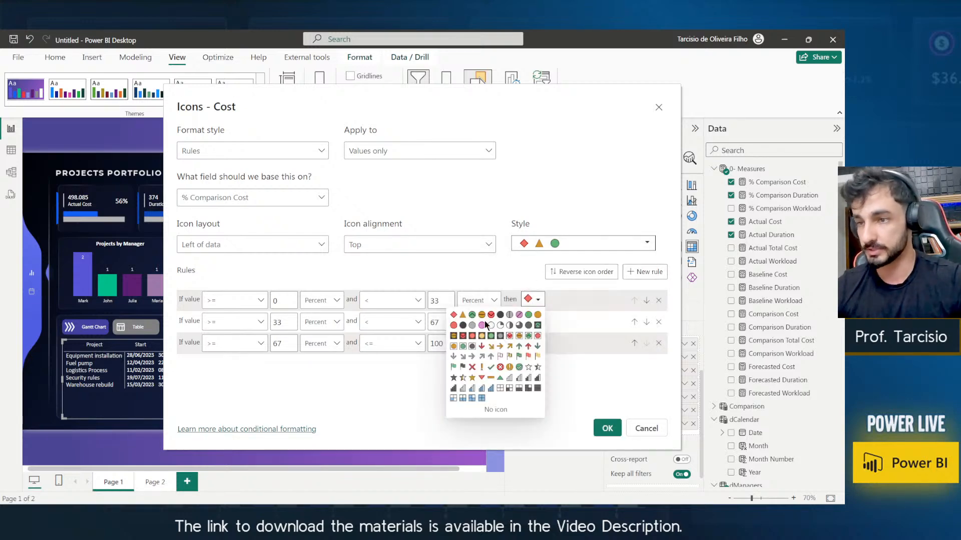
click(453, 332)
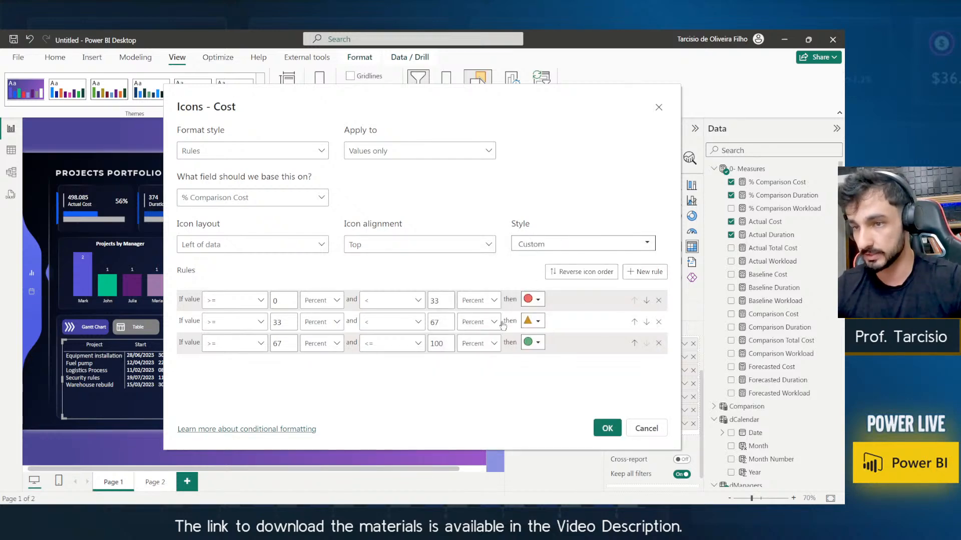
click(531, 321)
click(538, 337)
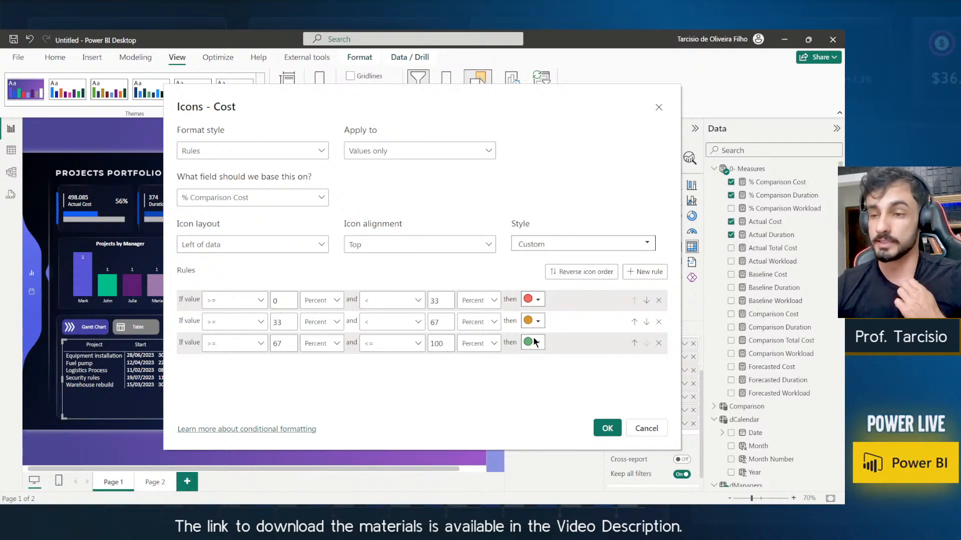
Check the field the Cost icon rules are based on and set the icon layout to Icon only.
click(205, 199)
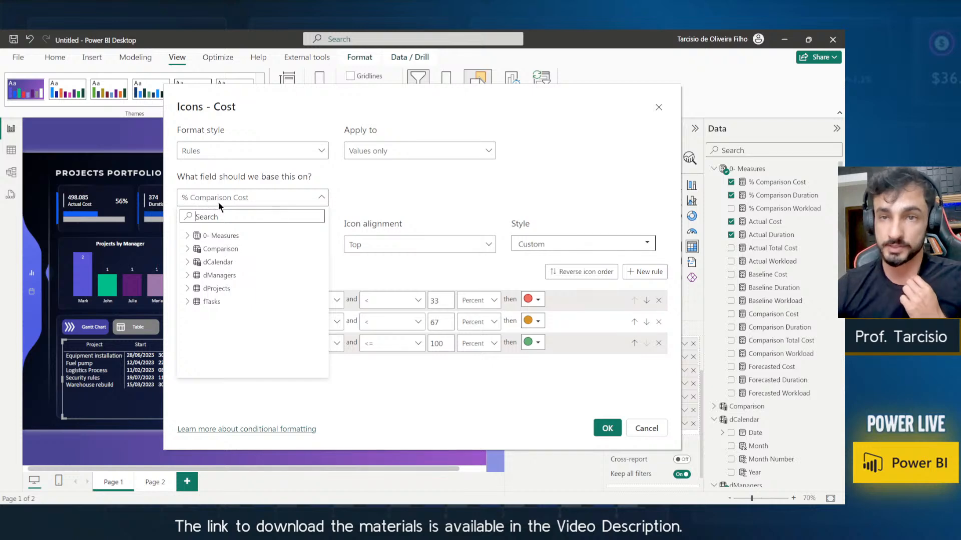
click(348, 210)
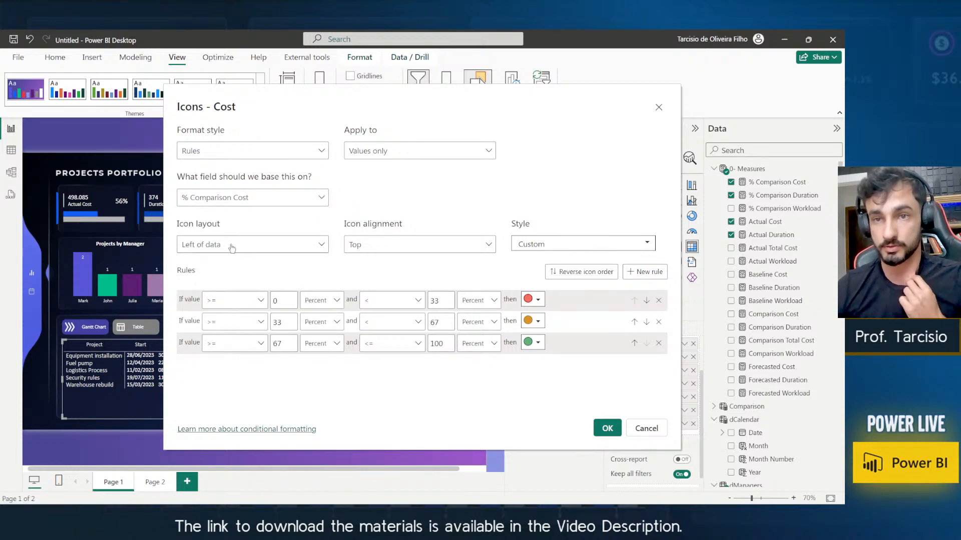
click(214, 246)
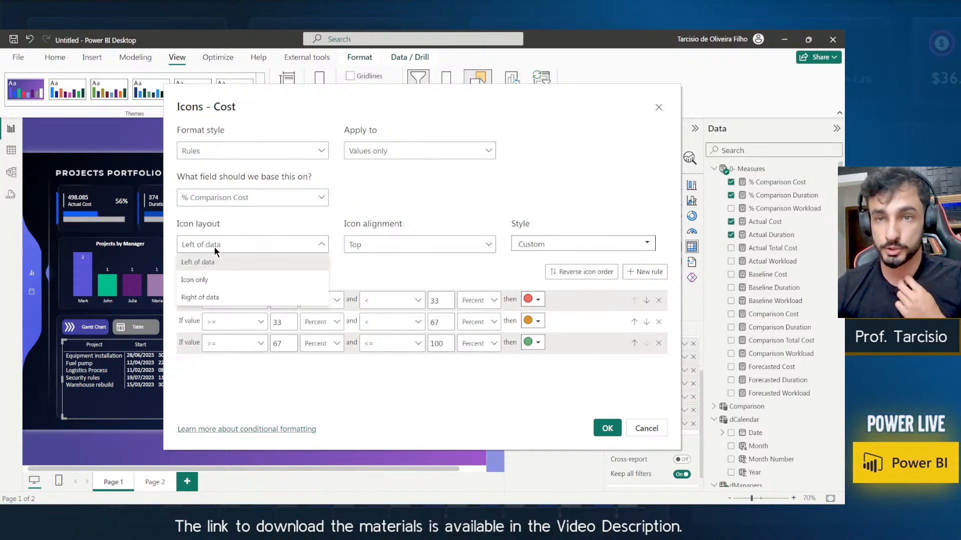
click(218, 281)
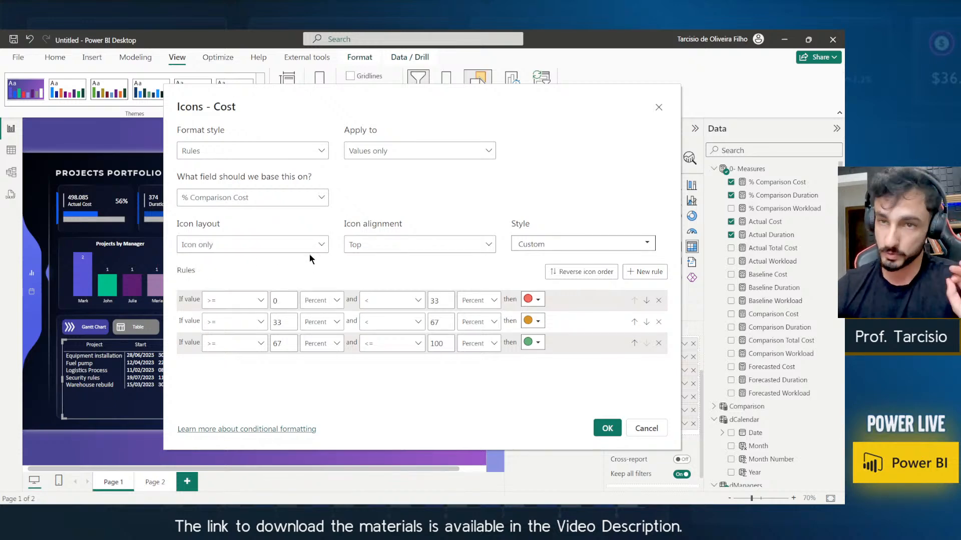
Set the icon layout to Left of data and the icon alignment to Middle.
click(396, 246)
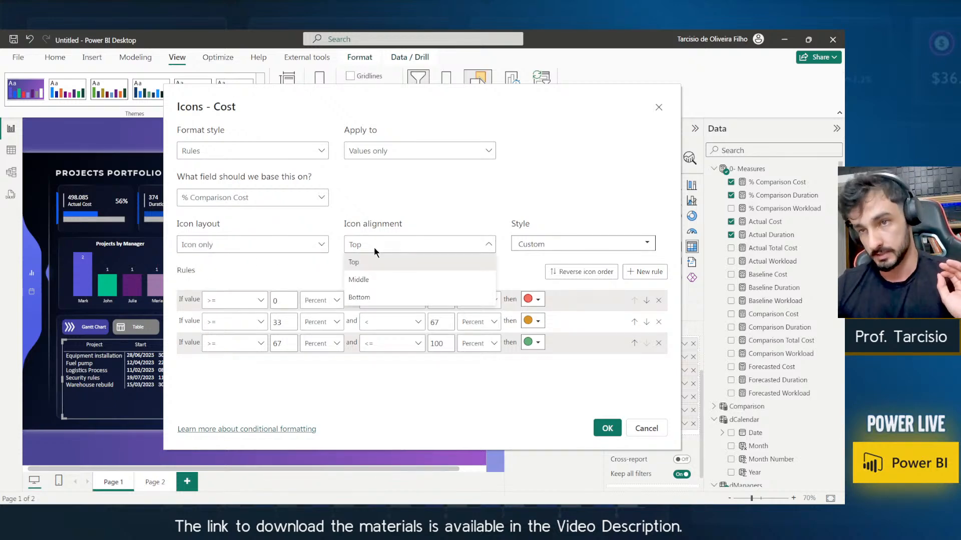
click(374, 247)
click(375, 247)
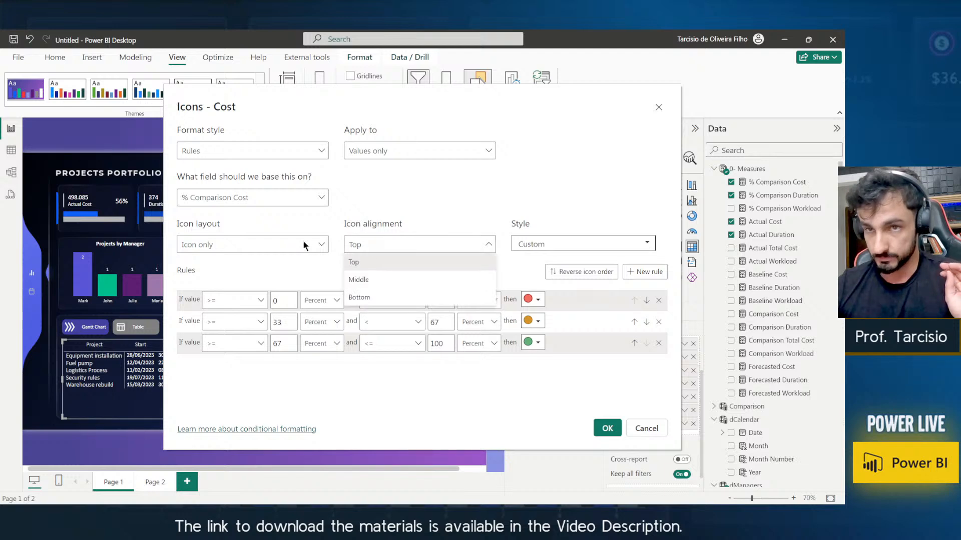
click(304, 245)
click(300, 245)
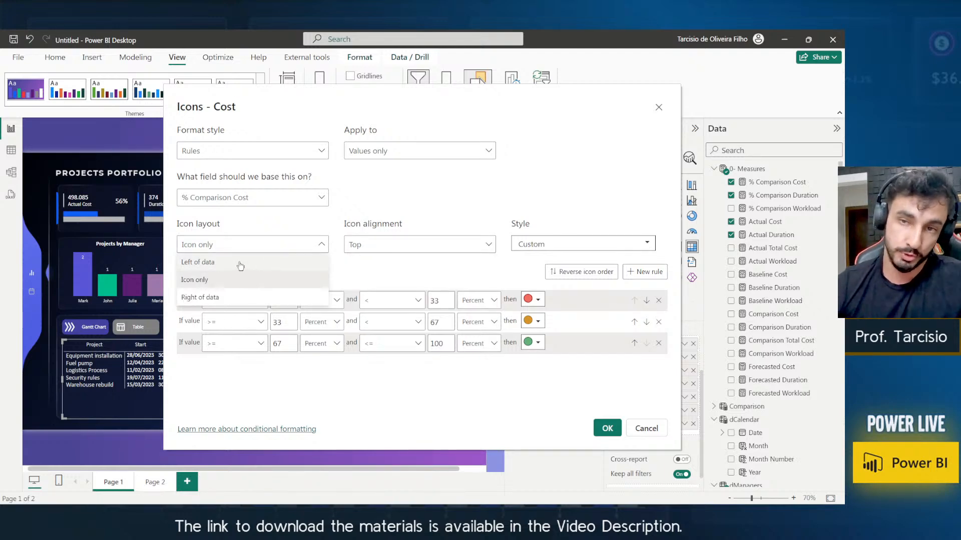
click(238, 263)
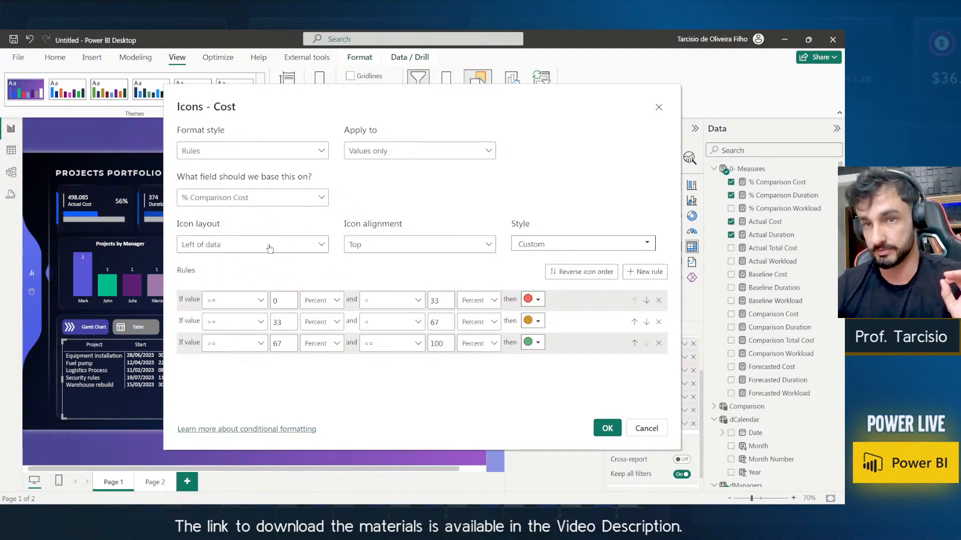
click(407, 247)
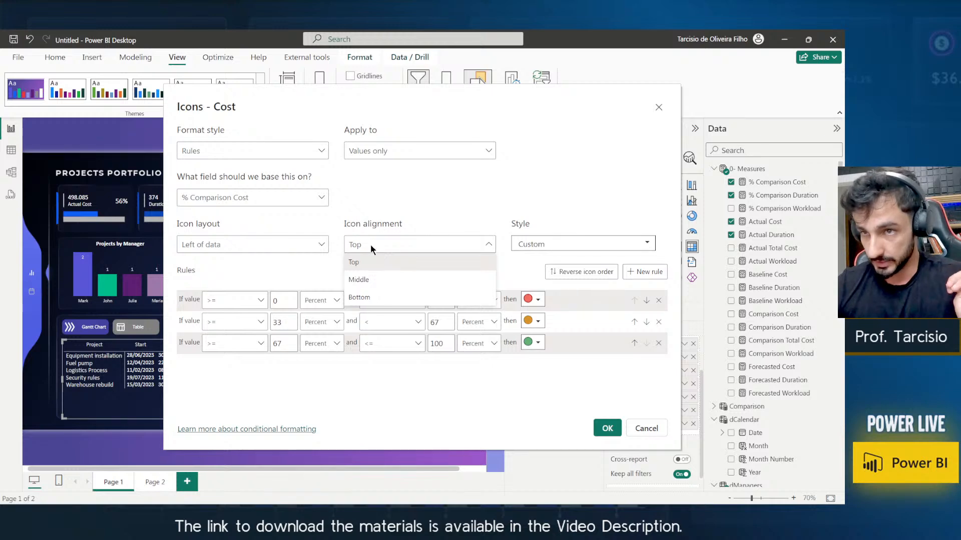
click(372, 282)
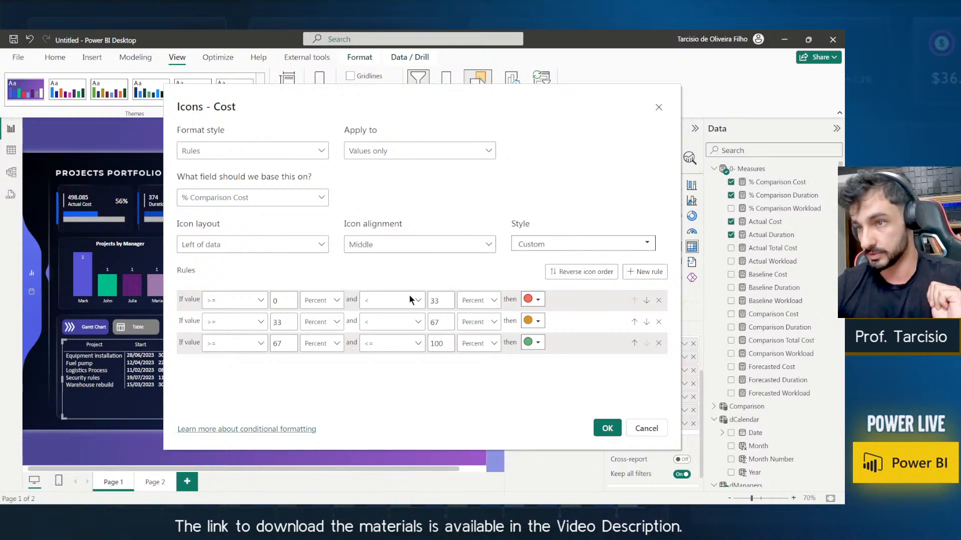
Move the icon rules dialog aside and examine the Cost amounts and percentages of the Equipment installation and Warehouse rebuild projects.
double_click(276, 300)
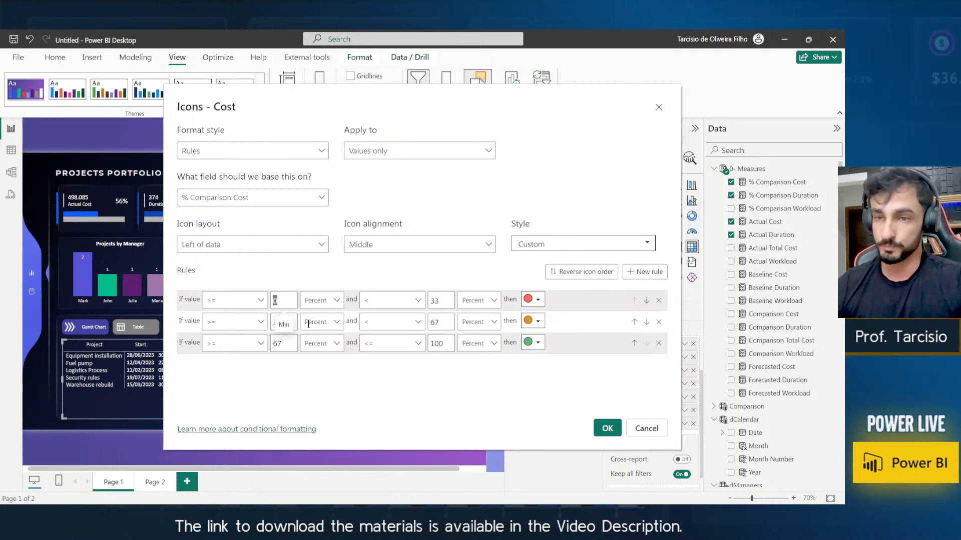
drag(463, 98, 601, 98)
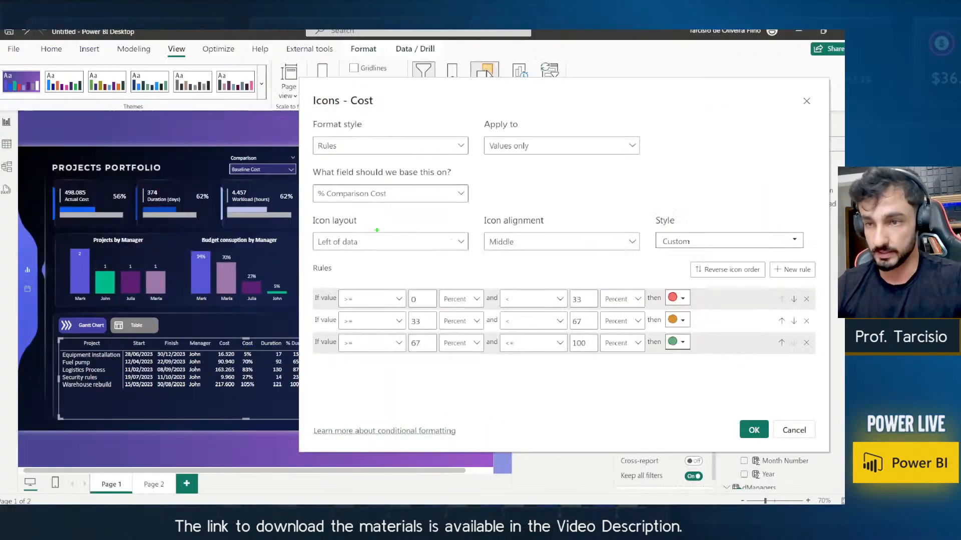
drag(404, 107, 367, 116)
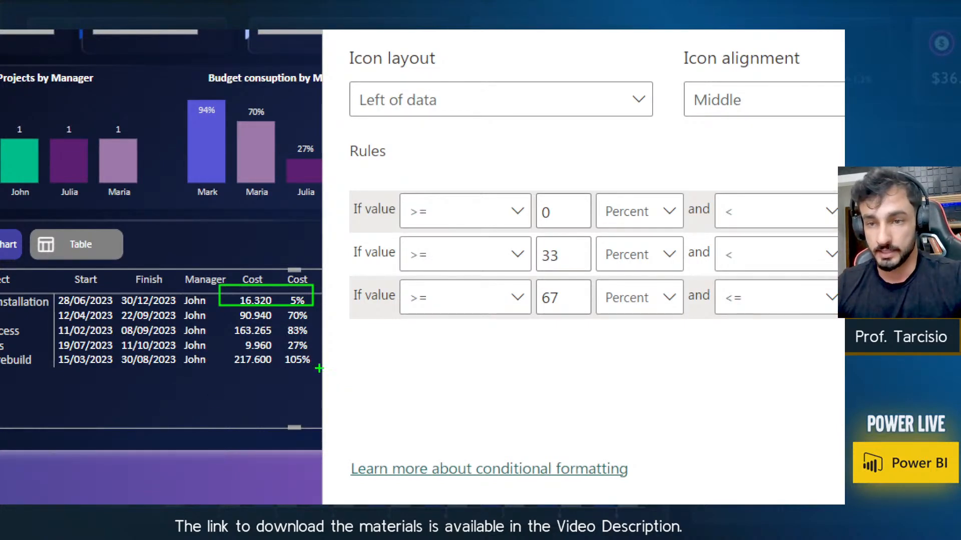
key(p)
mouse_move(311, 368)
mouse_down()
mouse_move(227, 346)
mouse_move(216, 354)
mouse_up()
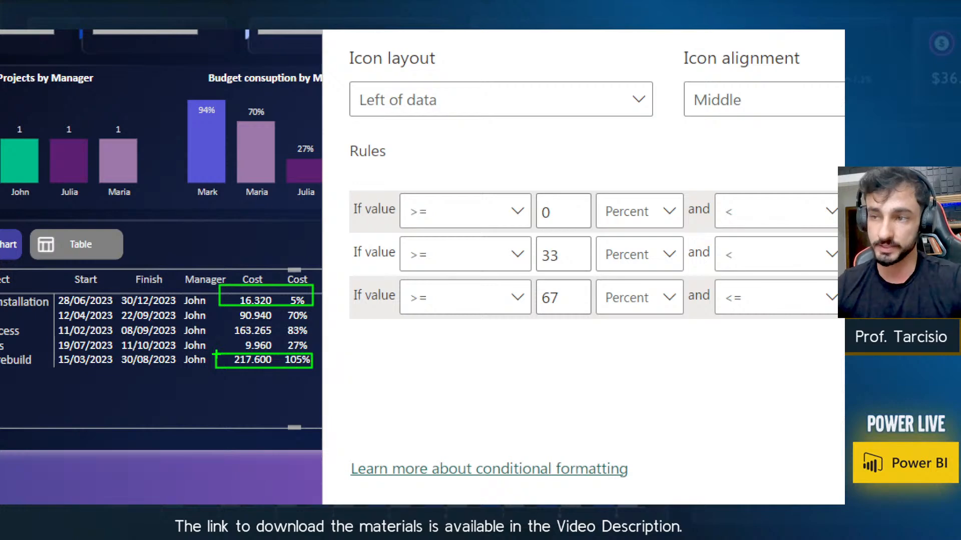
key(Escape)
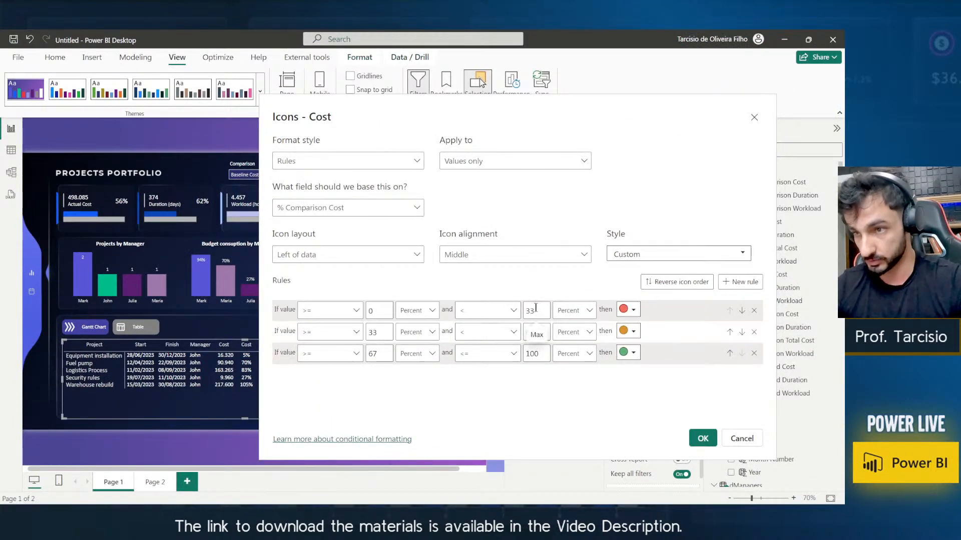
Set the first rule's upper limit to 100 percent and its icon to a green circle.
drag(536, 310, 521, 315)
text(100)
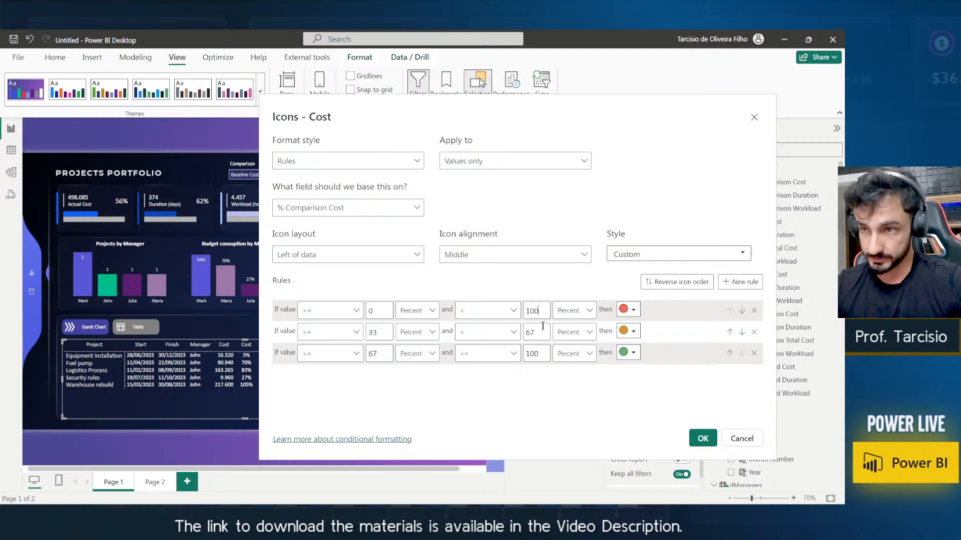
click(629, 310)
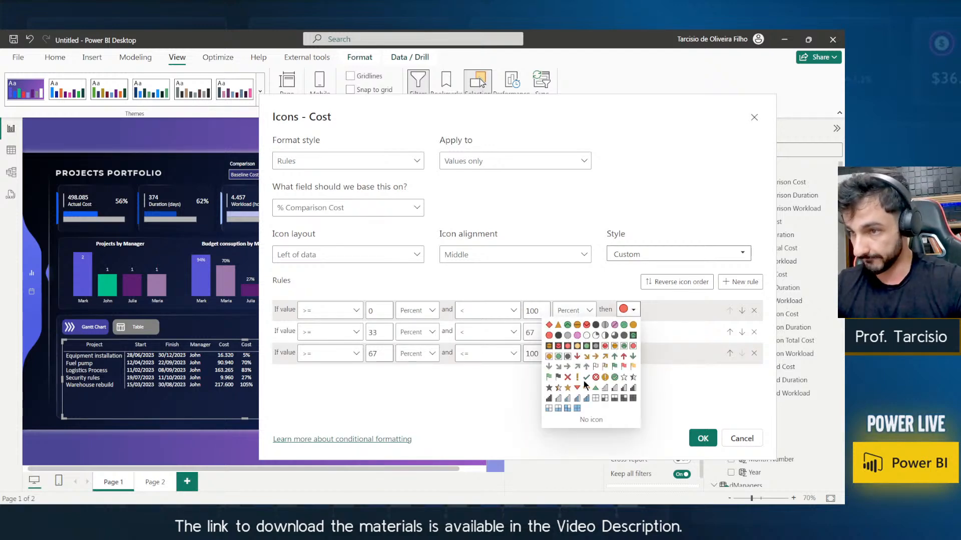
click(623, 326)
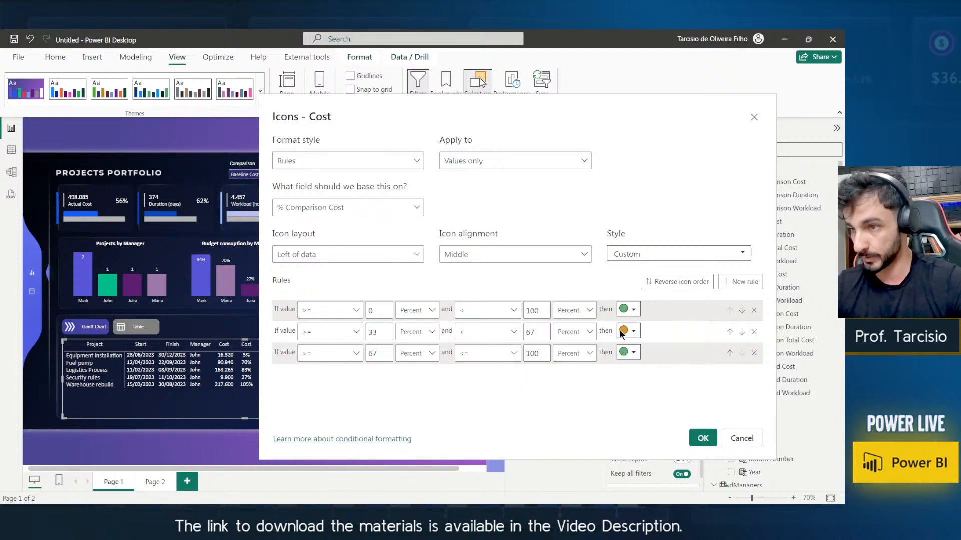
Set the second rule to cover values from 100 percent up to and including 105 percent.
double_click(373, 332)
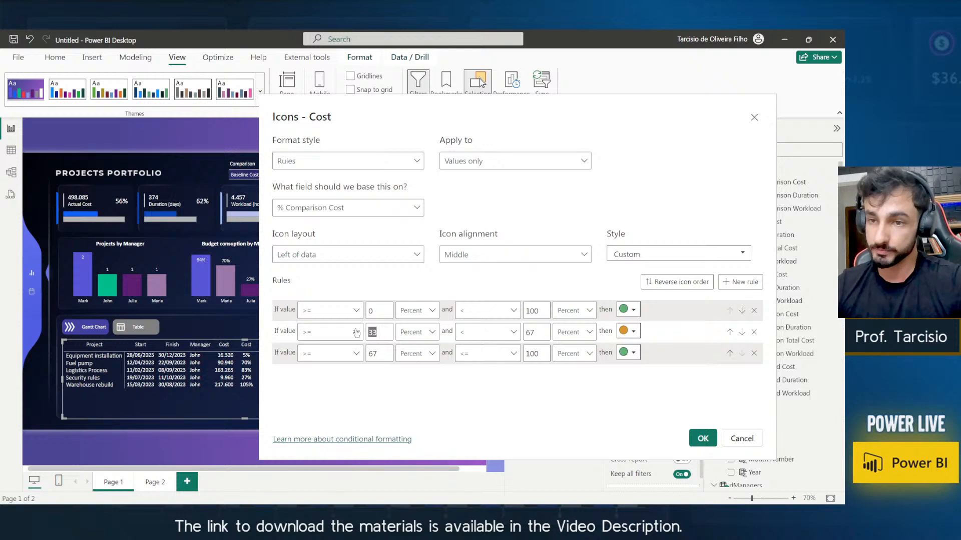
text(100)
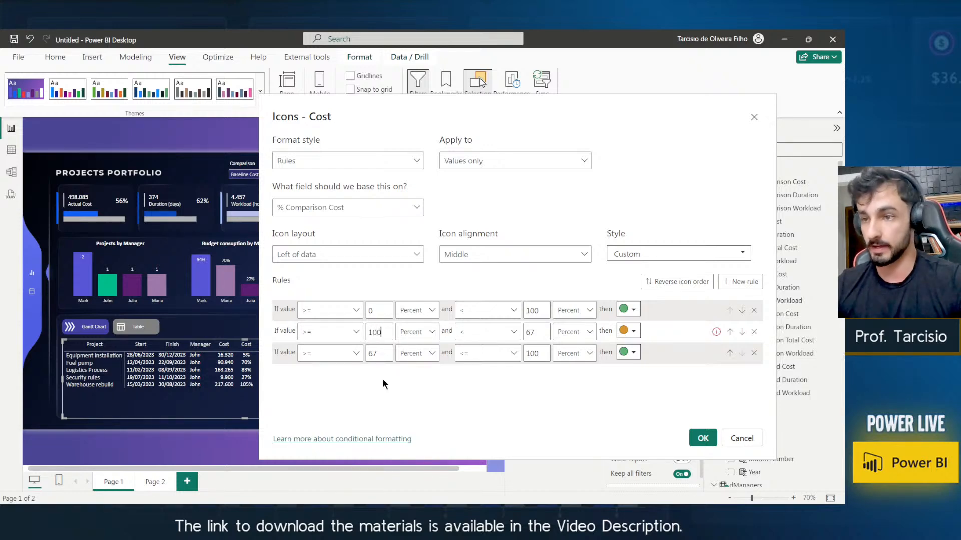
click(513, 332)
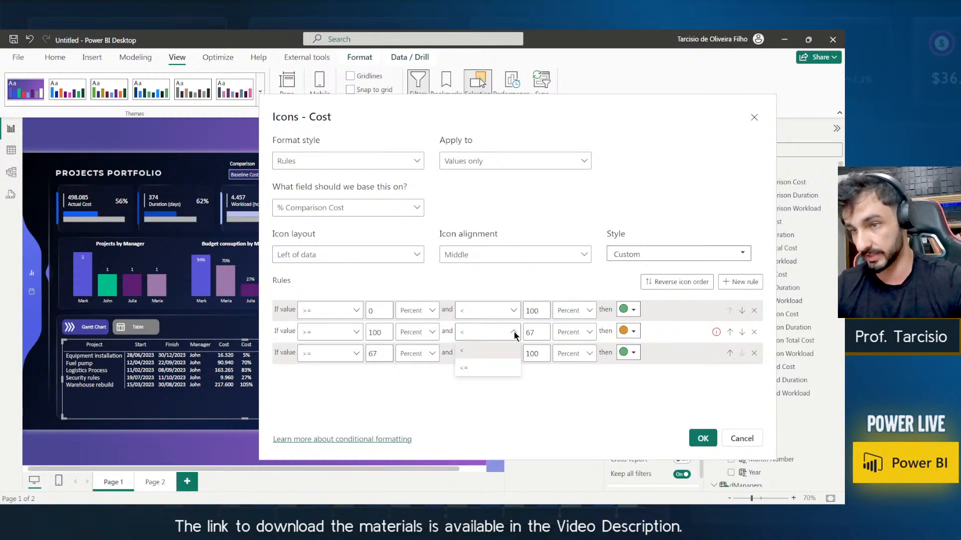
click(488, 367)
double_click(530, 332)
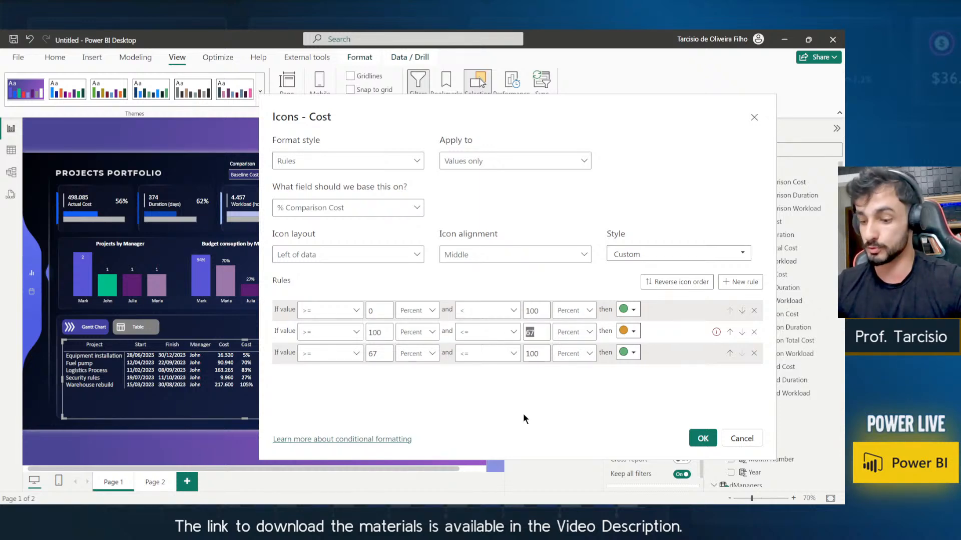
text(105)
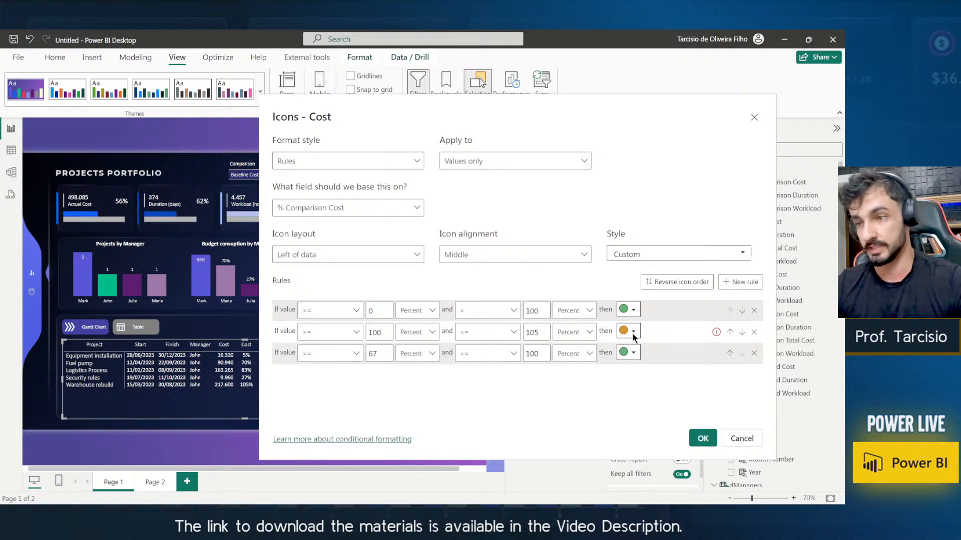
Give the third rule a red circle from 105 percent to Max, set the first rule's lower limit to Min, and apply the rules.
click(624, 354)
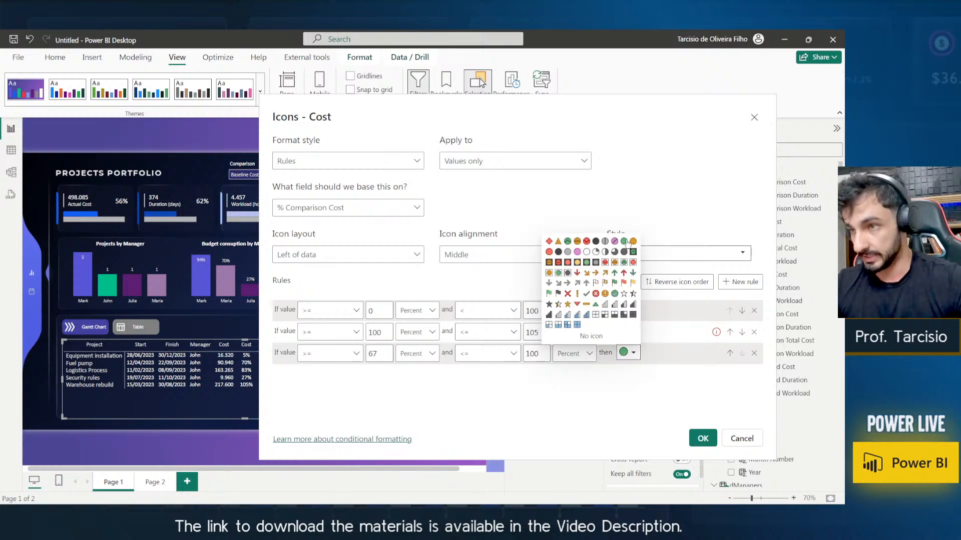
click(549, 252)
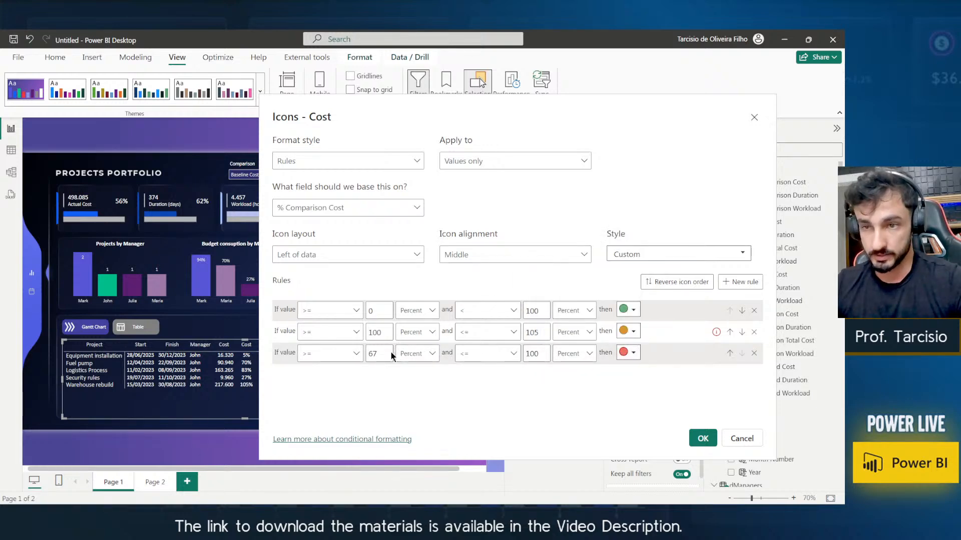
drag(390, 352, 353, 357)
text(105)
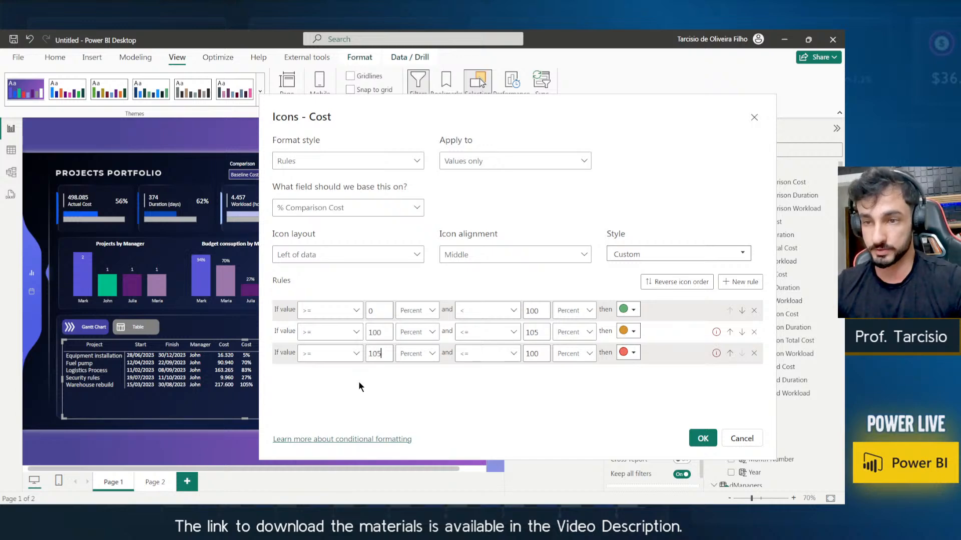
double_click(533, 354)
key(BackSpace)
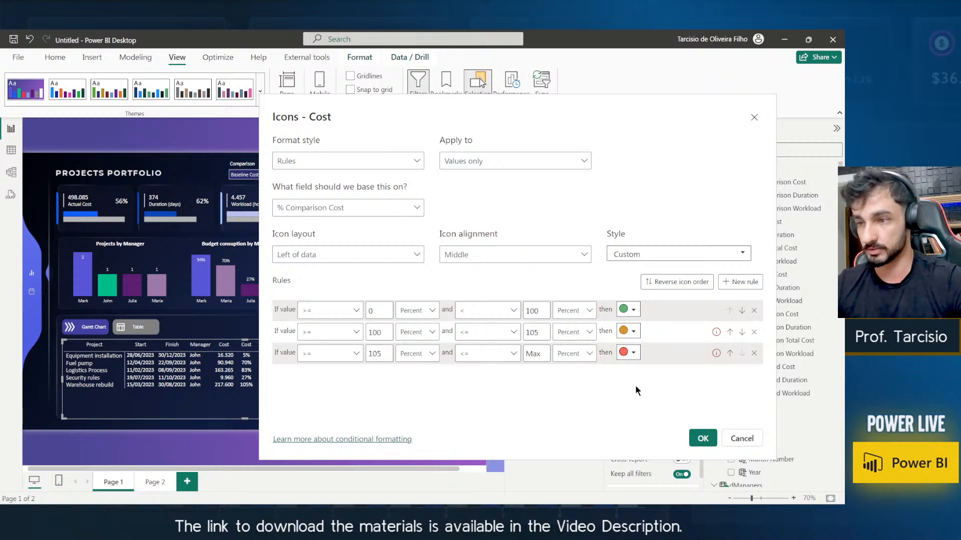
key(BackSpace)
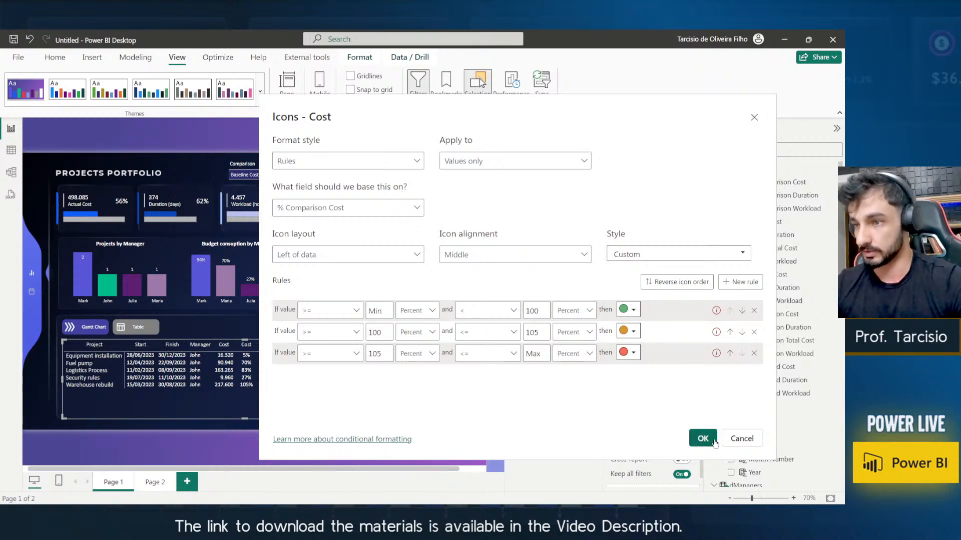
click(714, 443)
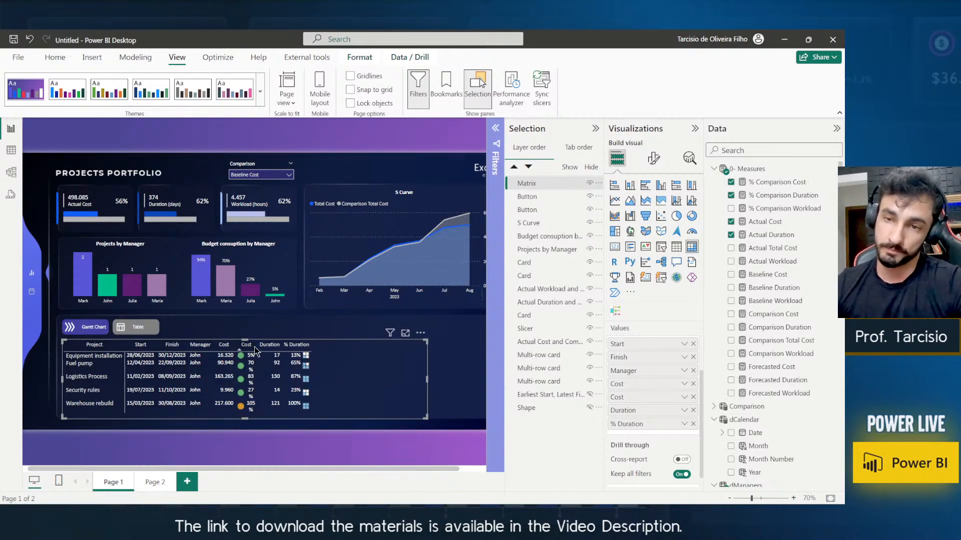
Widen the second Cost column of the matrix and examine the icon of the Warehouse rebuild project.
drag(255, 346, 260, 345)
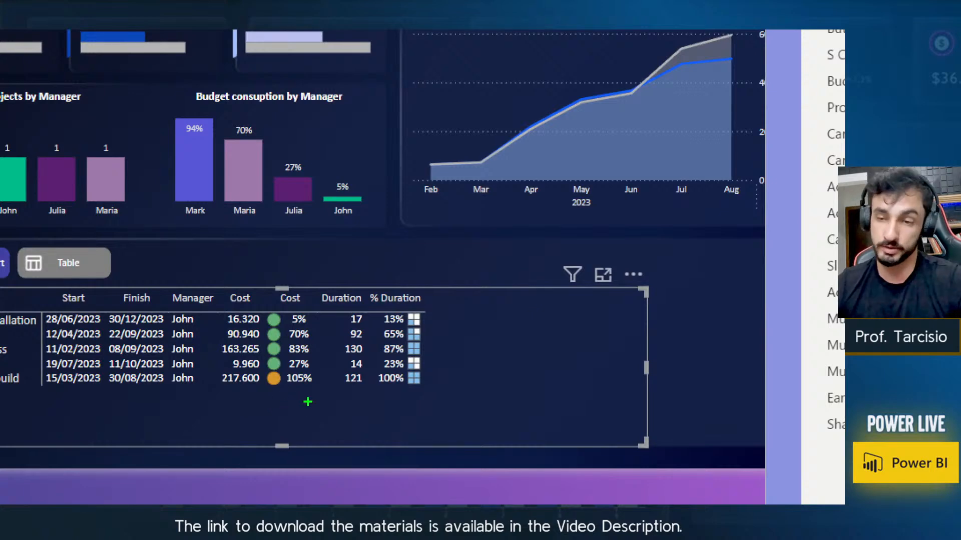
drag(314, 395, 263, 367)
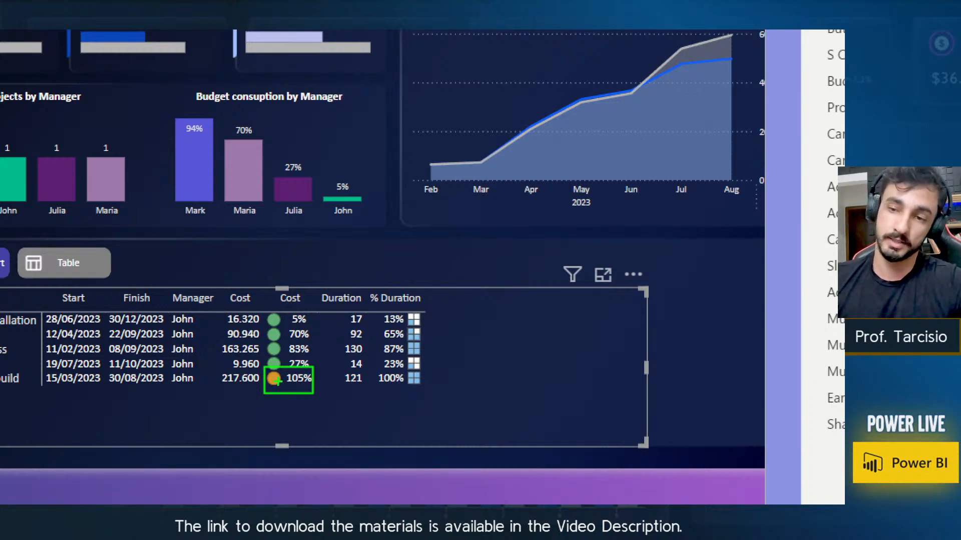
key(Escape)
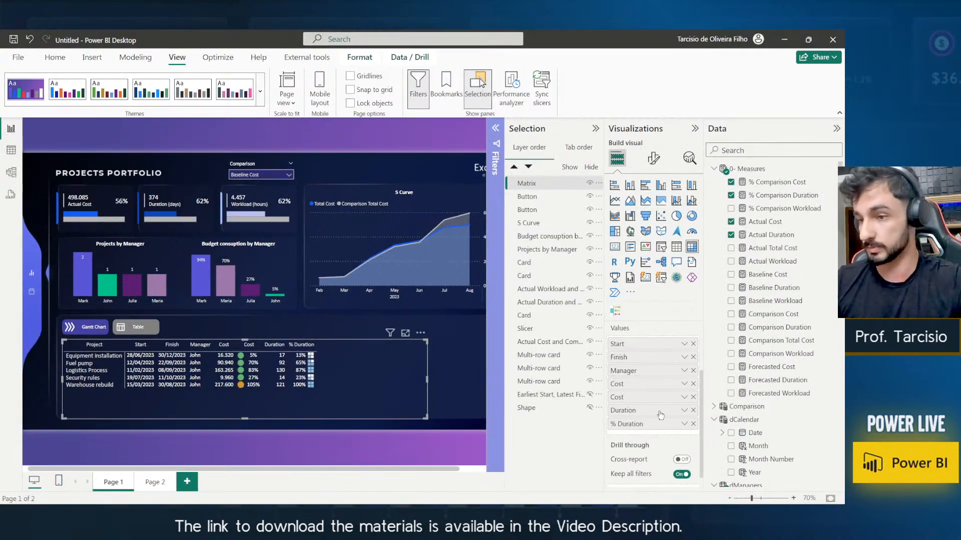
Reopen the icon rules of the second Cost field and set the second rule's upper comparison to less than (<).
click(684, 397)
mouse_move(722, 355)
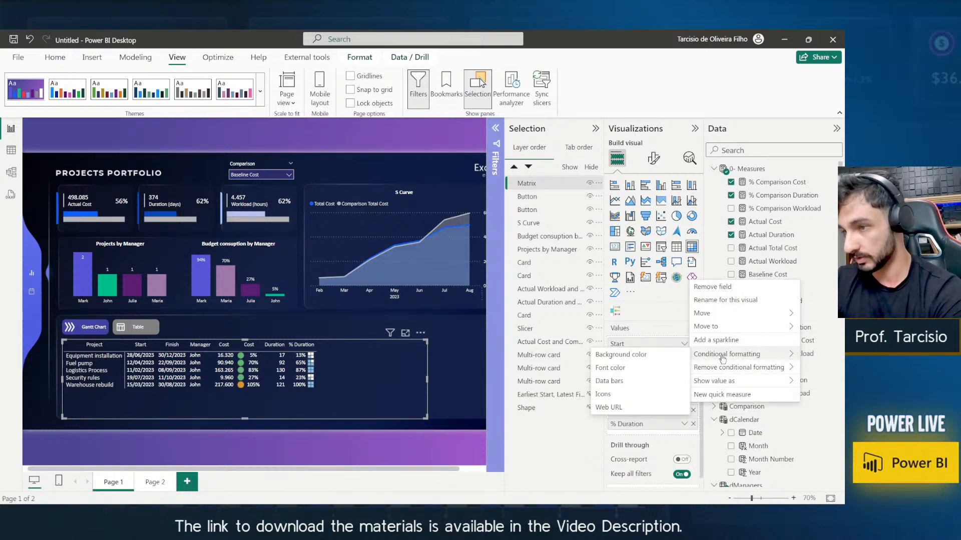
click(660, 395)
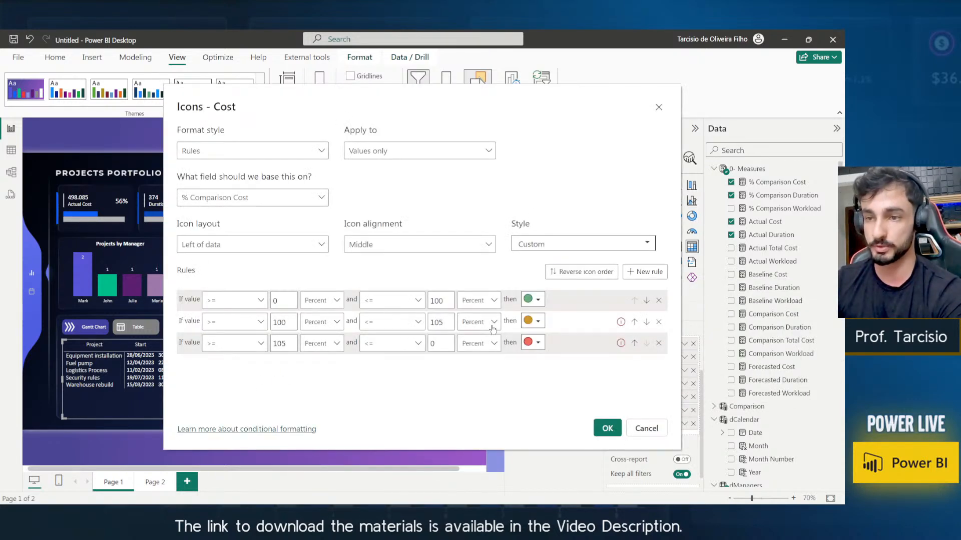
click(393, 328)
click(385, 348)
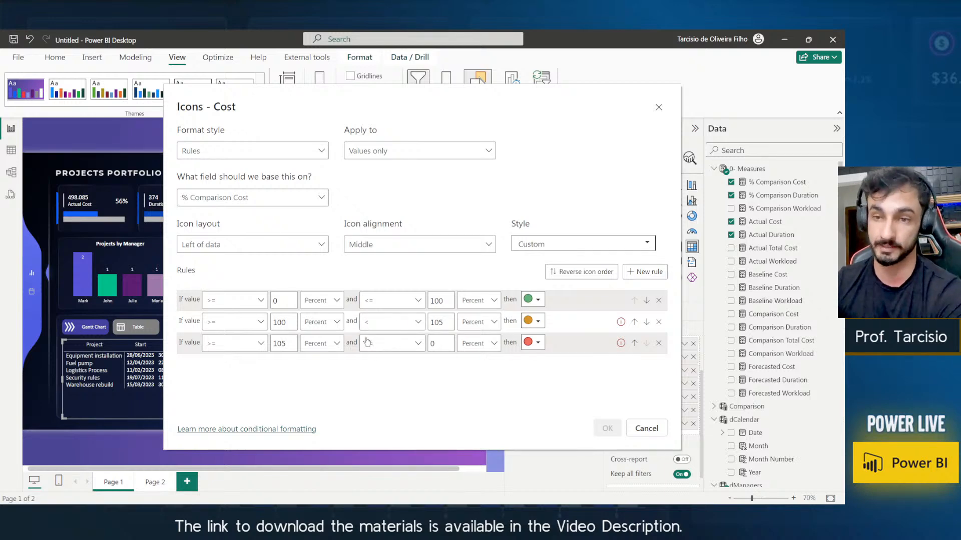
click(444, 323)
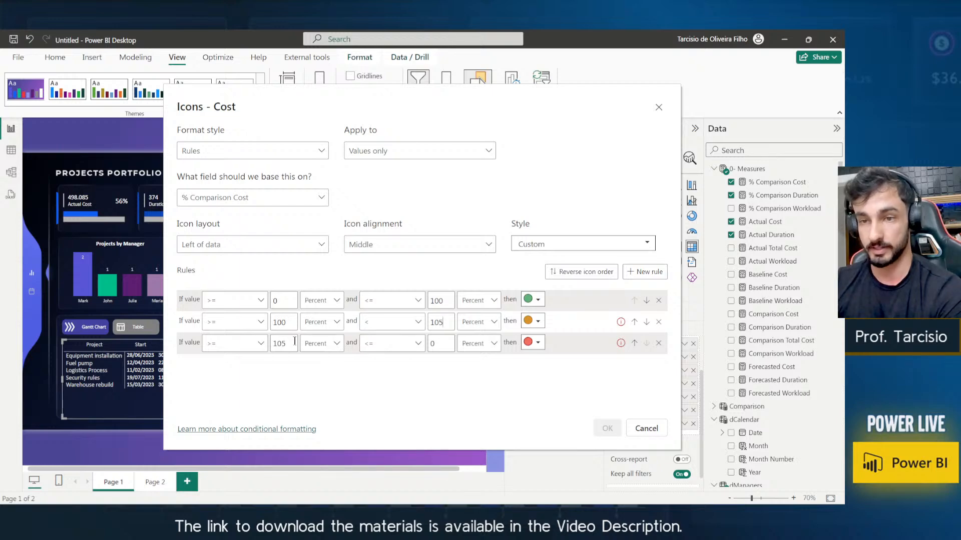
Reset the third rule's upper limit to Max and the first rule's lower limit to Min.
click(435, 347)
key(BackSpace)
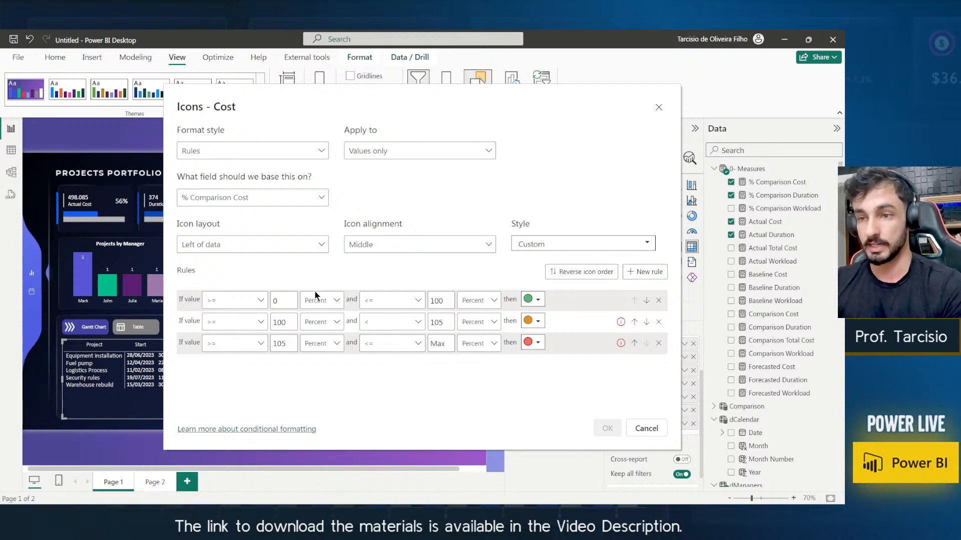
click(286, 297)
key(BackSpace)
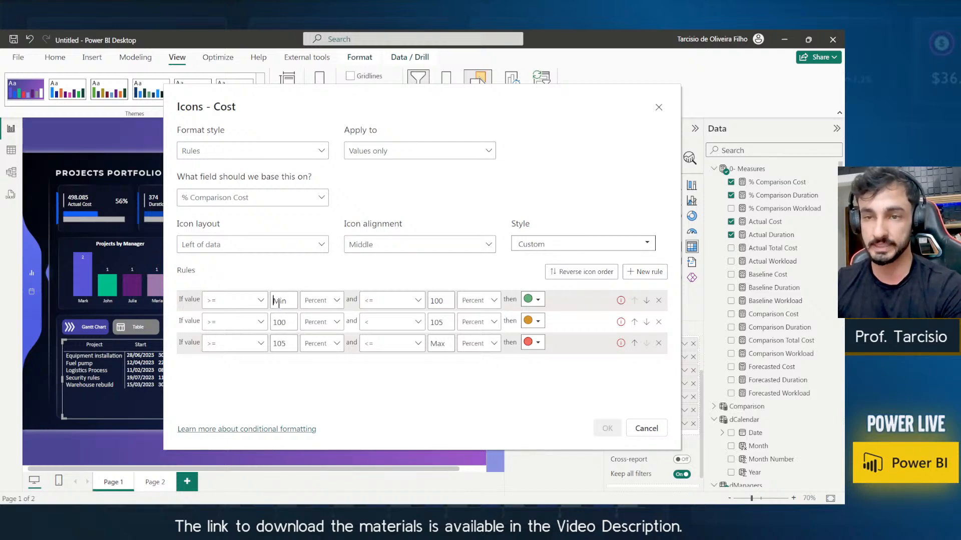
Check the third rule's error and try 100 percent as the second rule's upper limit.
click(440, 344)
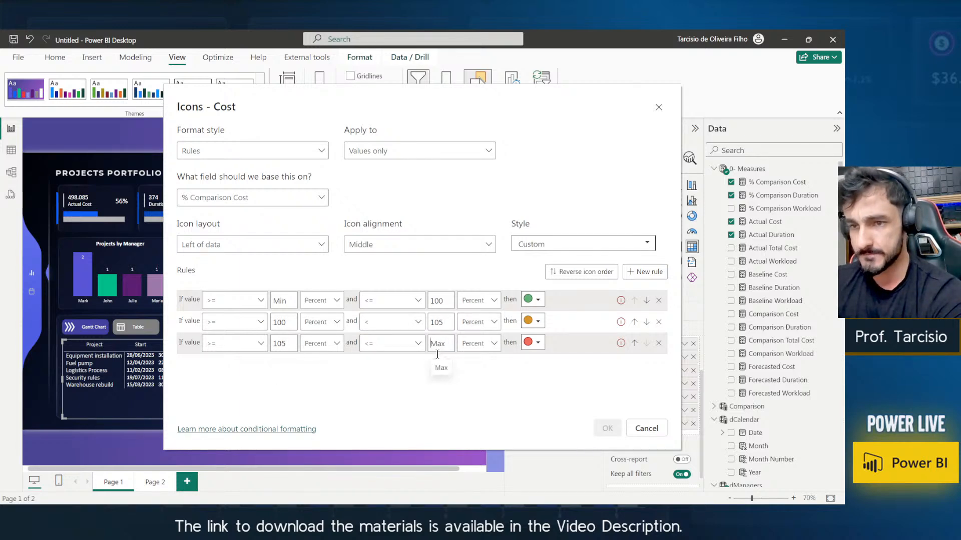
click(241, 348)
click(315, 350)
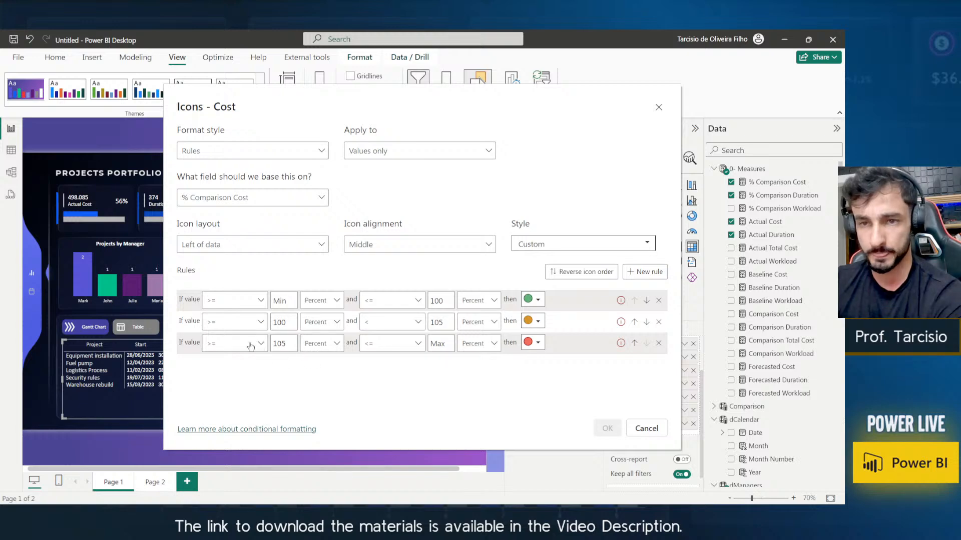
mouse_move(620, 347)
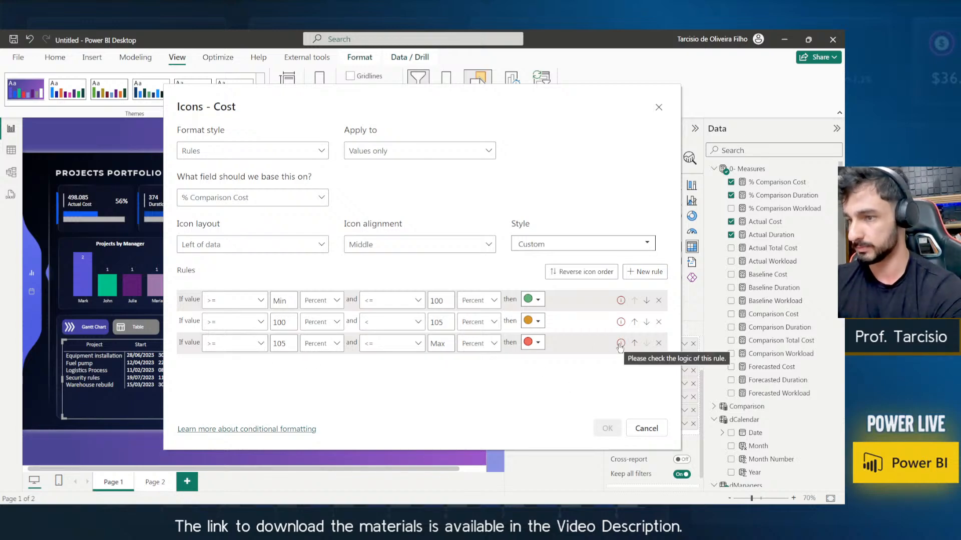
click(444, 322)
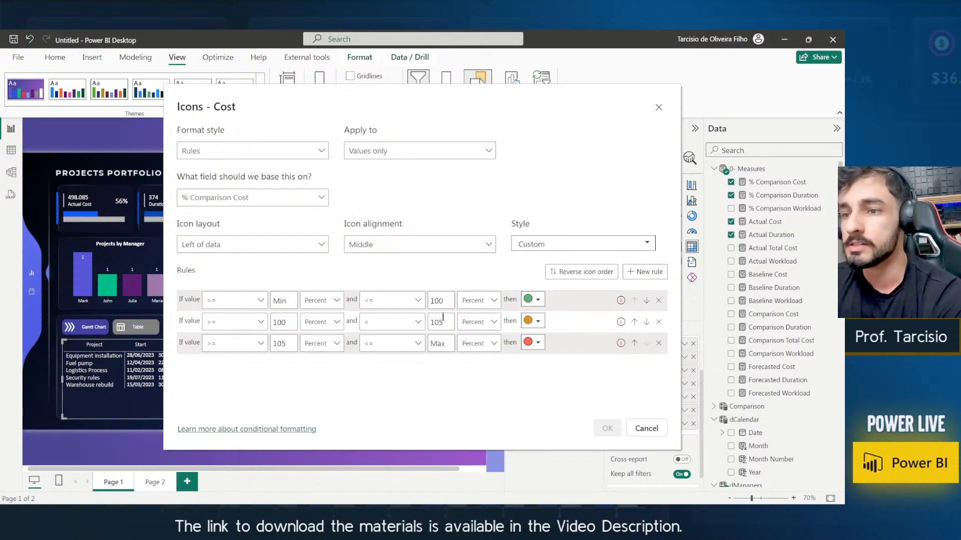
key(BackSpace)
text(0)
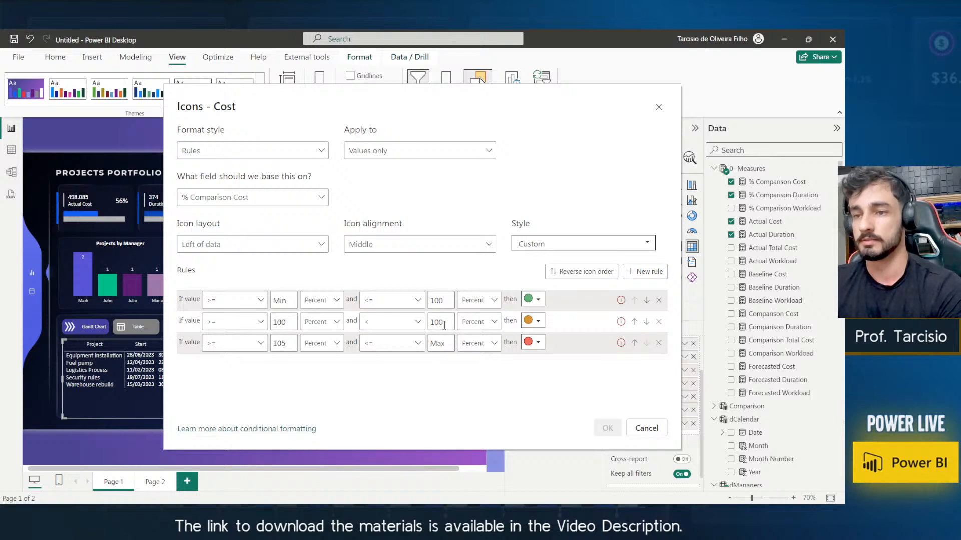
Set the value type of both limits in all three icon rules to Number.
click(327, 301)
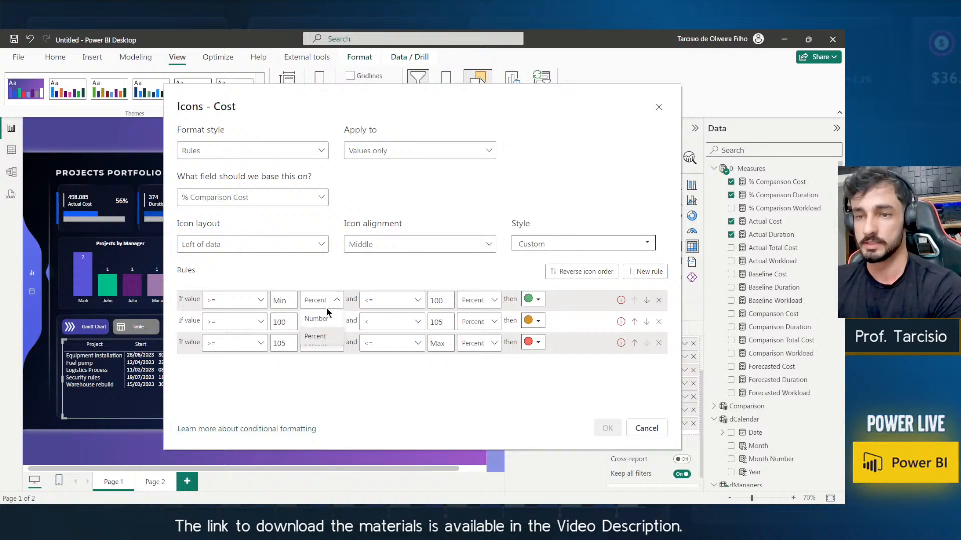
click(320, 340)
click(460, 309)
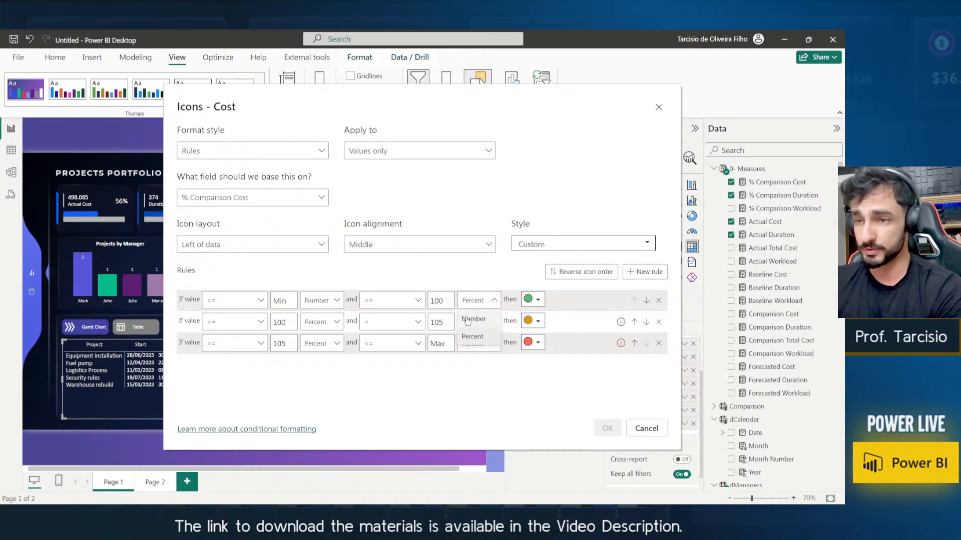
click(470, 324)
click(473, 321)
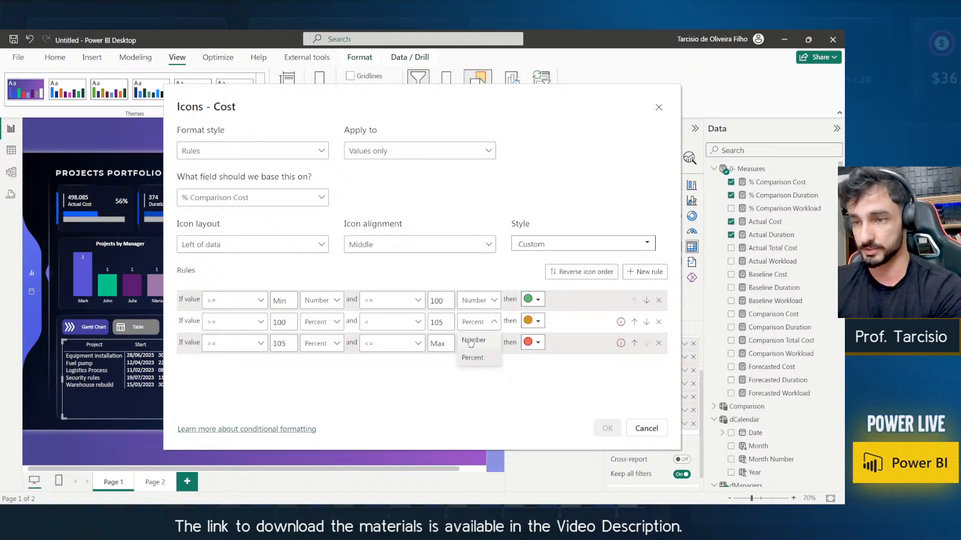
click(471, 339)
click(473, 343)
click(470, 360)
click(323, 344)
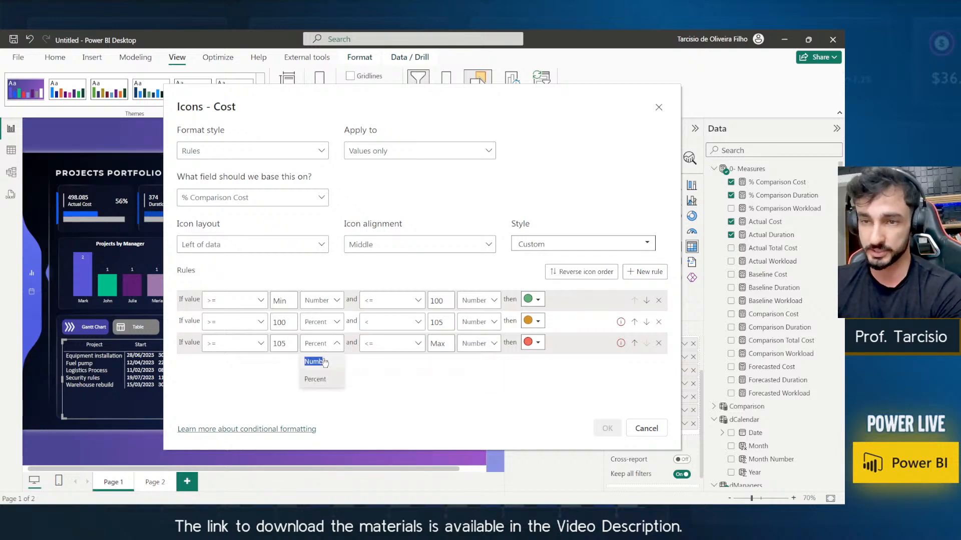
click(320, 362)
click(317, 322)
click(318, 339)
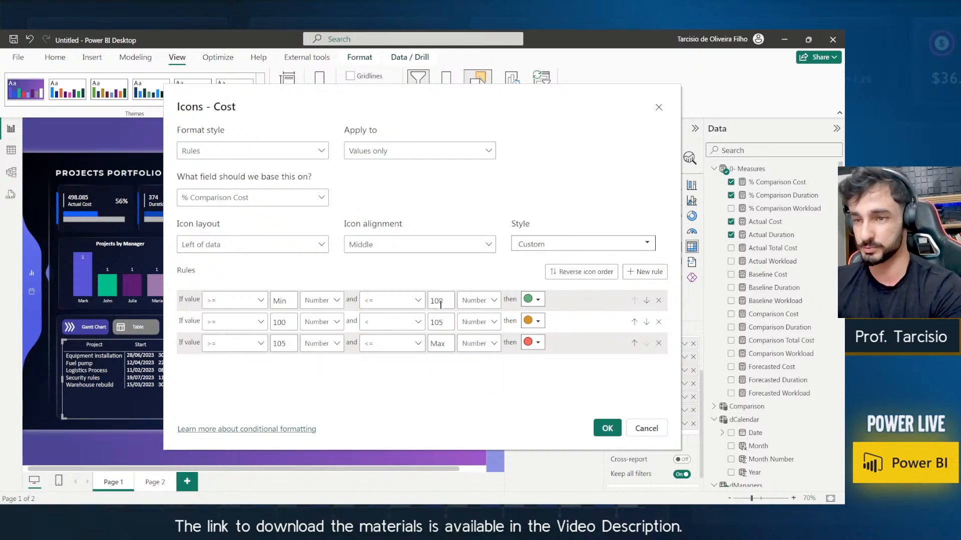
Make the first rule end below 1 with the less-than (<) comparison and set the second rule's lower limit to 1.
drag(440, 304, 428, 322)
text(1)
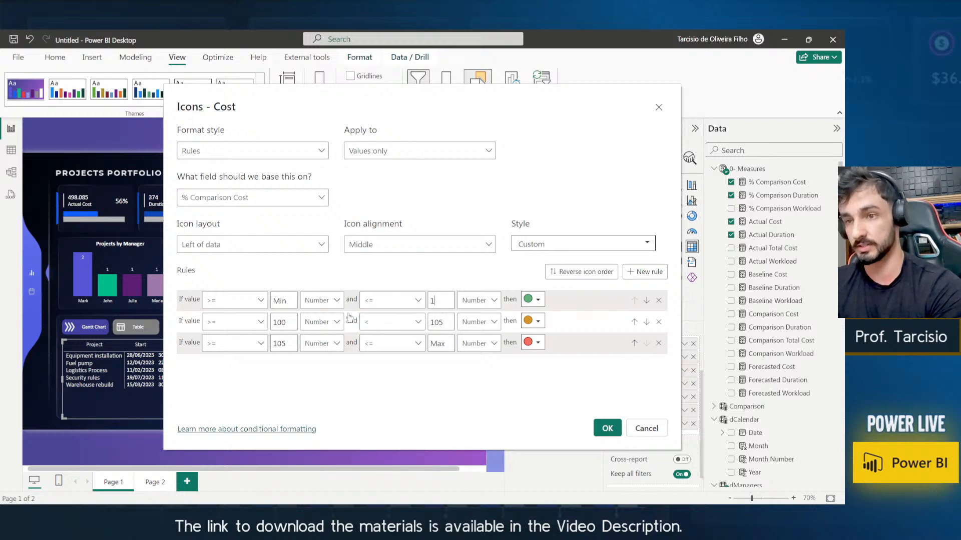
drag(286, 320, 267, 327)
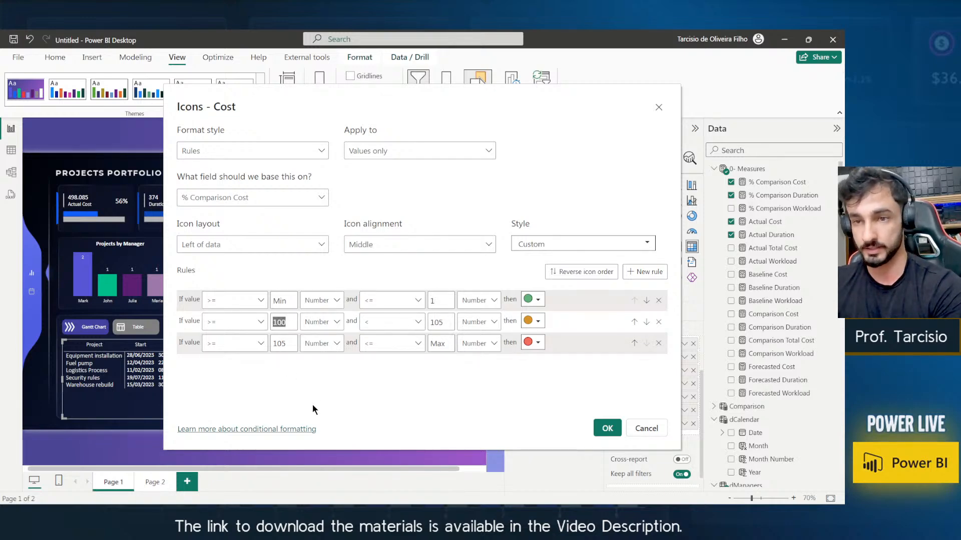
text(1)
click(393, 302)
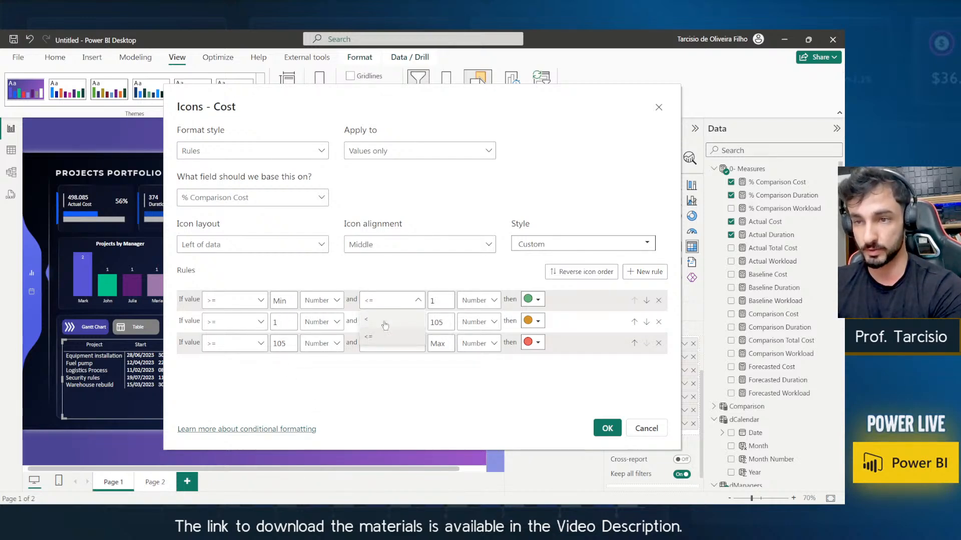
click(385, 324)
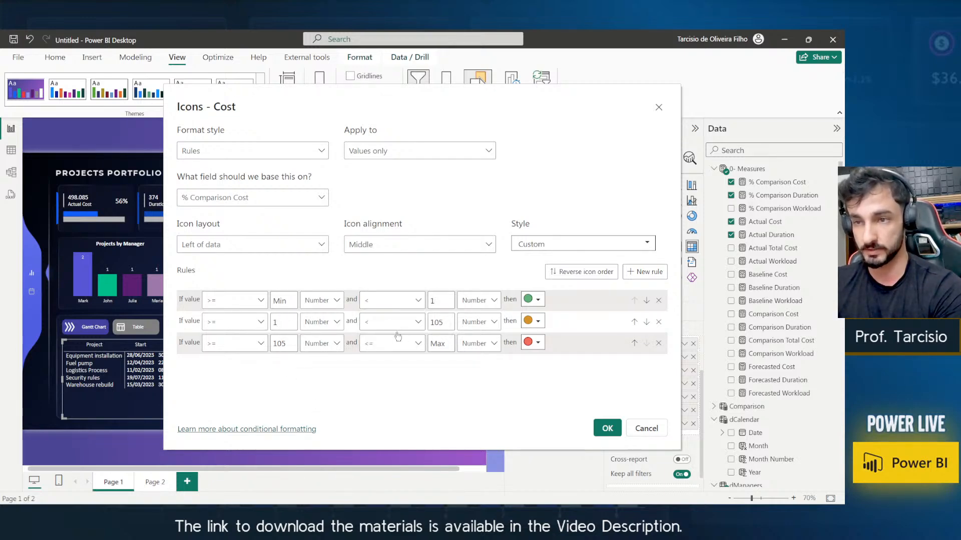
Set the second rule's upper limit and the third rule's lower limit to 1.05, and apply the icon rules.
double_click(444, 326)
text(1)
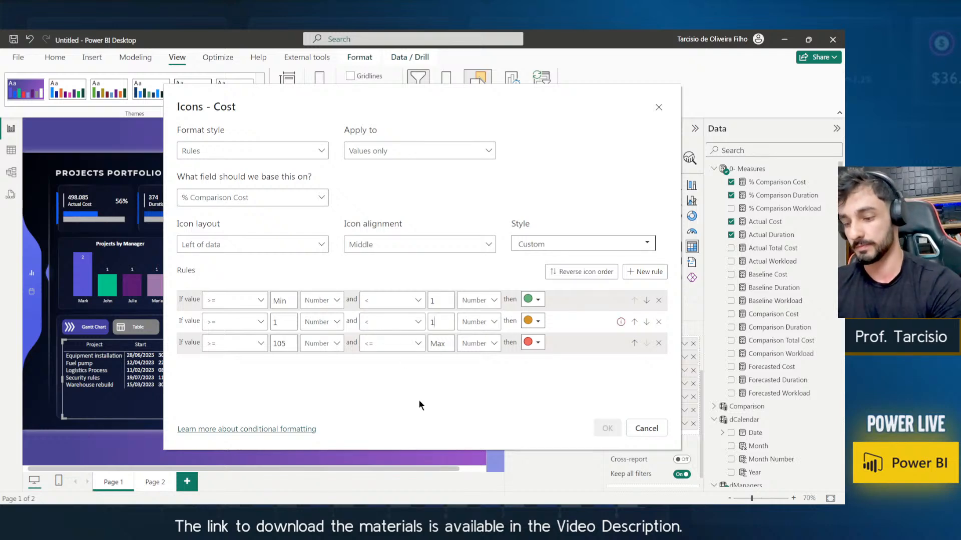
text(.05)
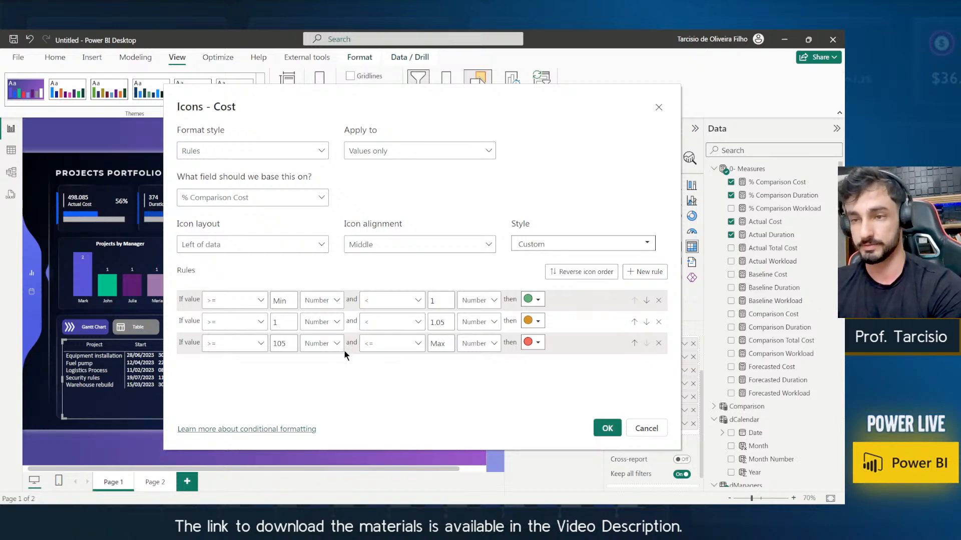
click(290, 342)
drag(290, 342, 277, 354)
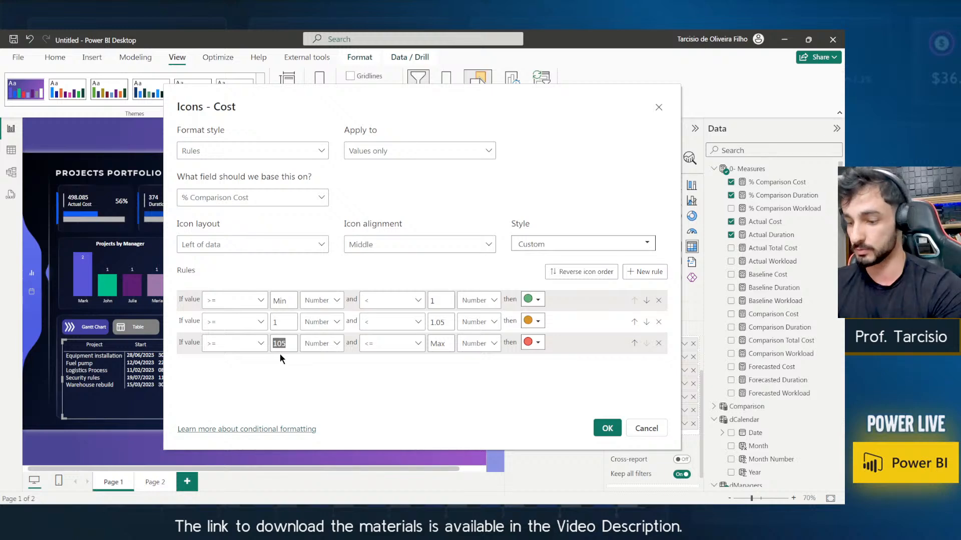
text(1.0)
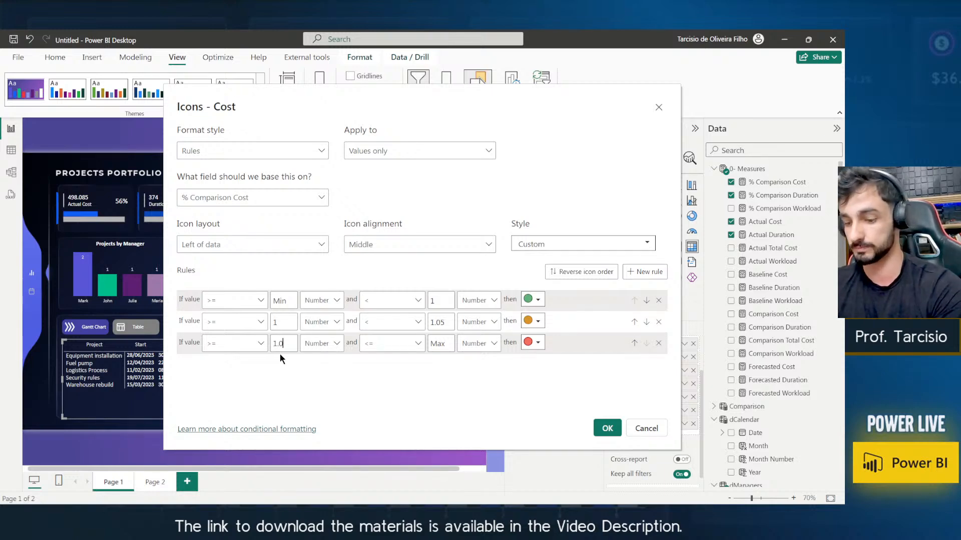
text(5)
click(442, 345)
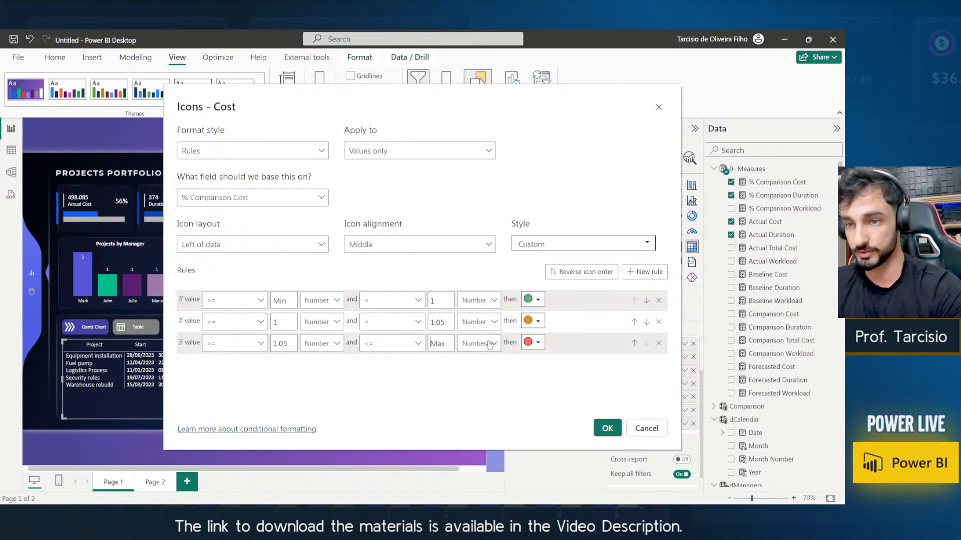
click(607, 429)
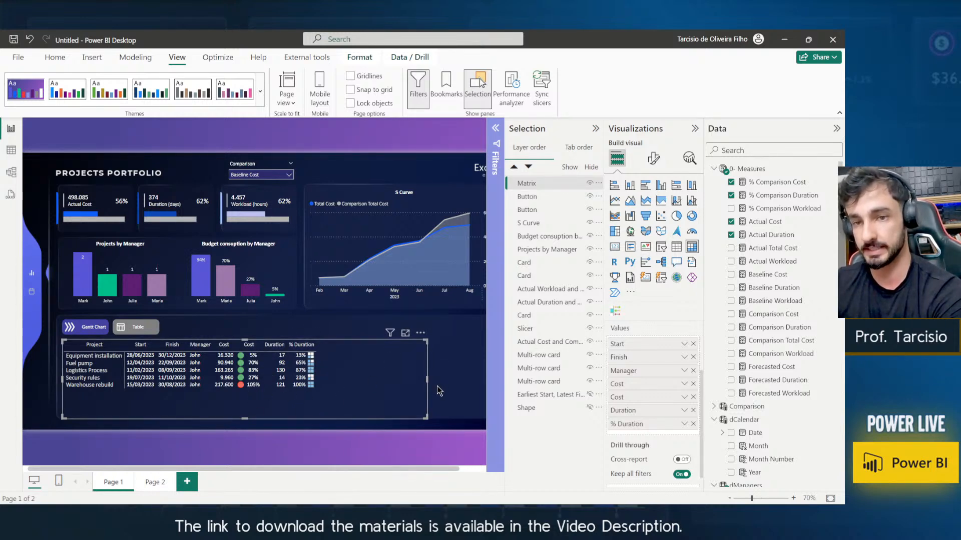
Add the % Comparison Workload measure to the matrix and rename its column to Workload.
click(773, 211)
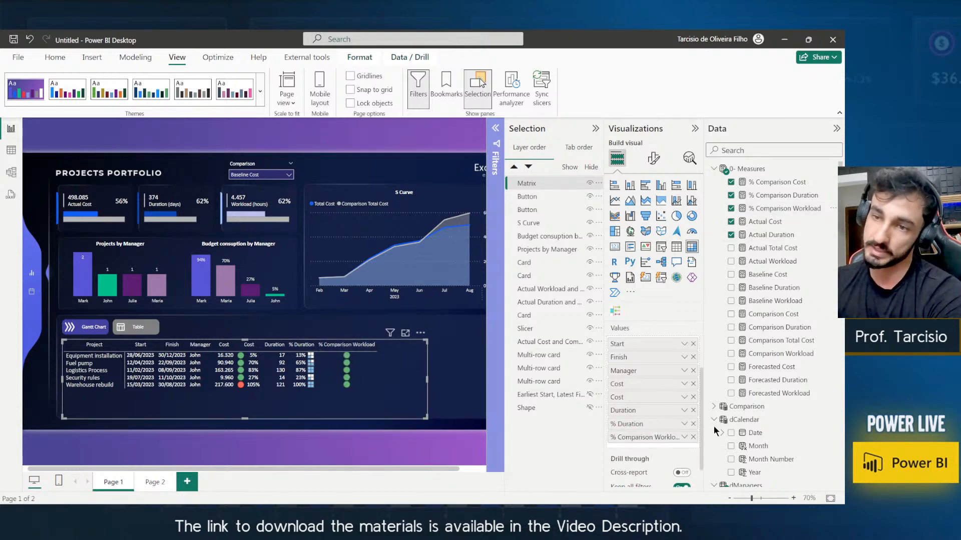
double_click(642, 436)
double_click(642, 436)
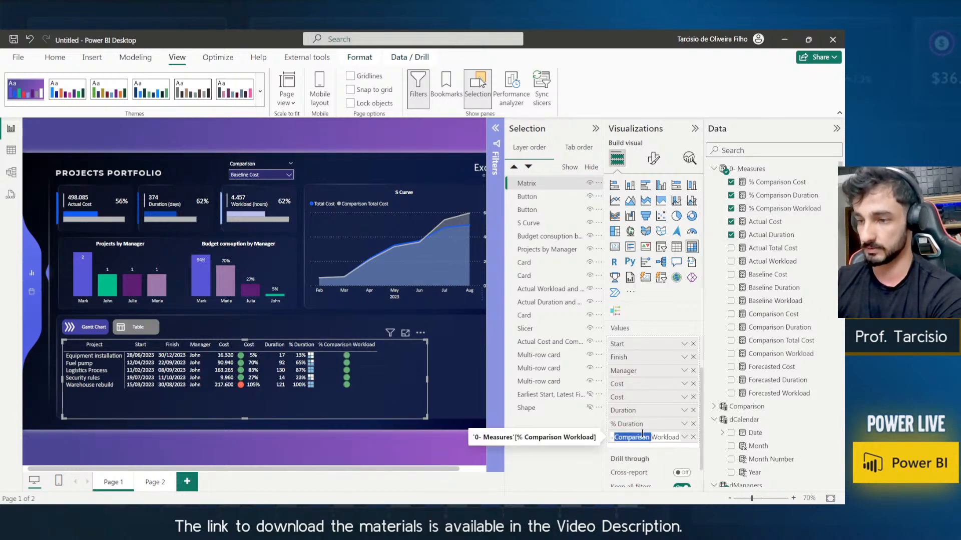
key(BackSpace)
key(BackSpace)
key(BackSpace)
key(Return)
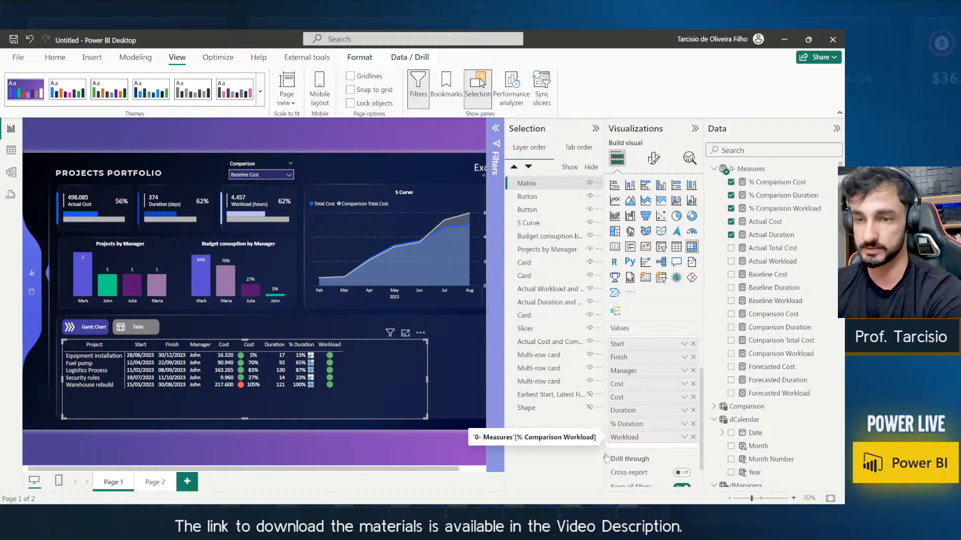
click(458, 388)
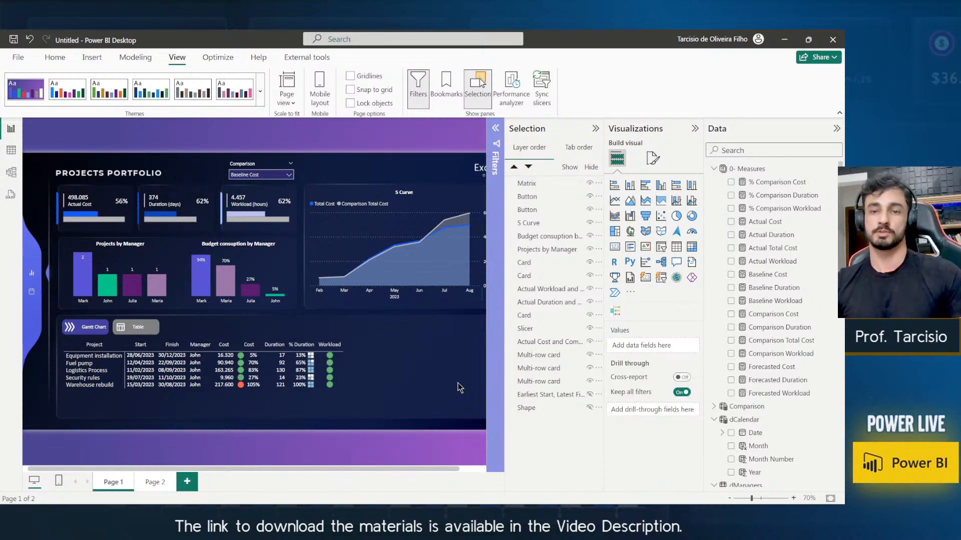
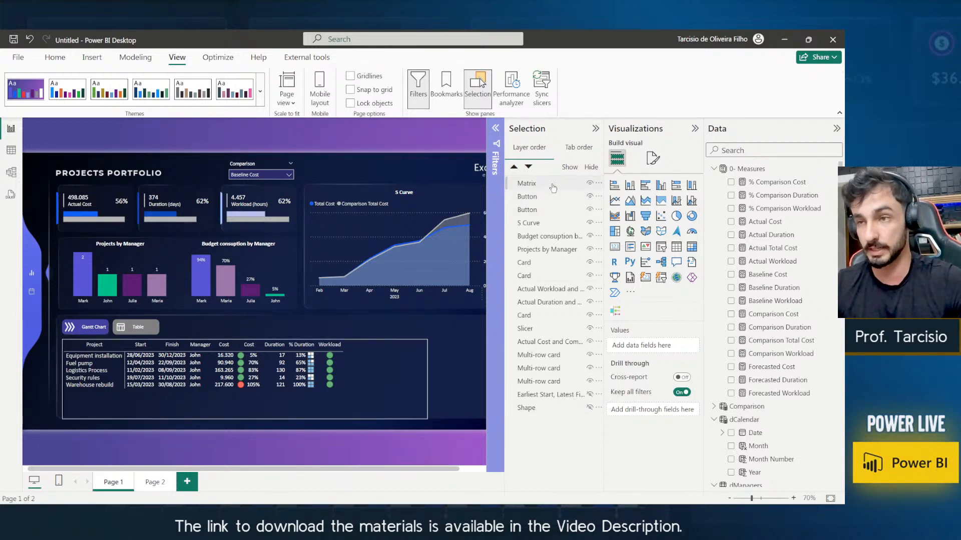
Move the Matrix directly above the Gantt chart visual in the layer order, hide it, and show the Gantt chart.
drag(553, 188, 566, 393)
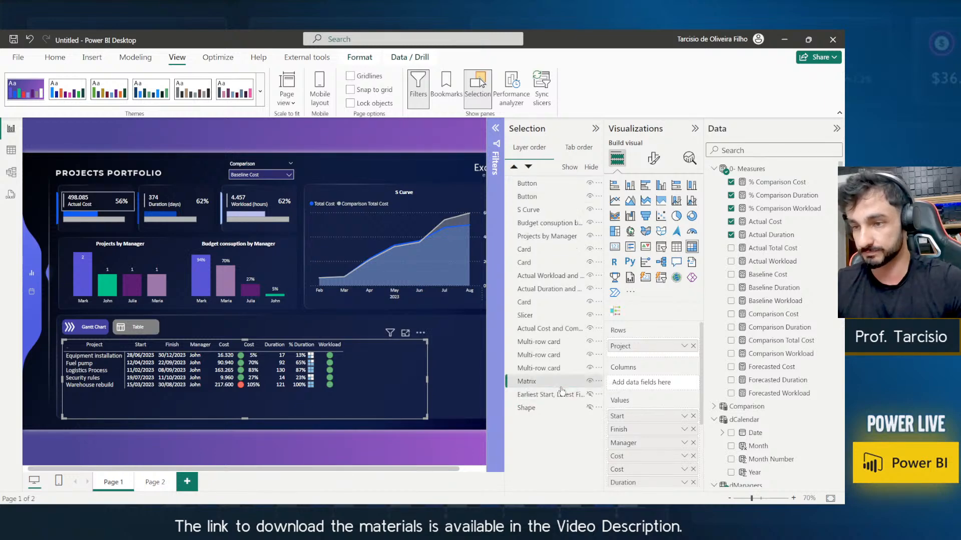
click(590, 382)
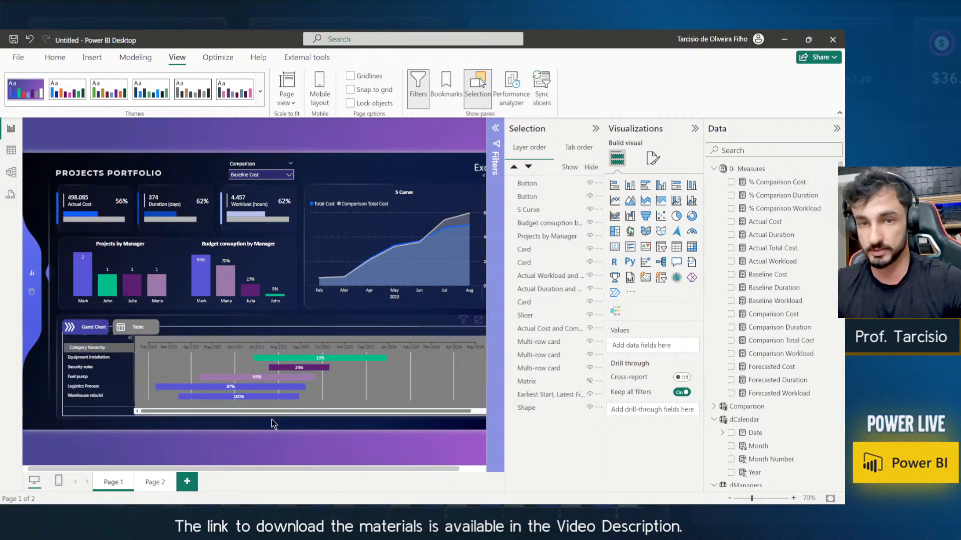
key(ctrl+1)
click(603, 419)
mouse_move(586, 418)
mouse_down()
mouse_move(564, 351)
mouse_move(589, 348)
mouse_up()
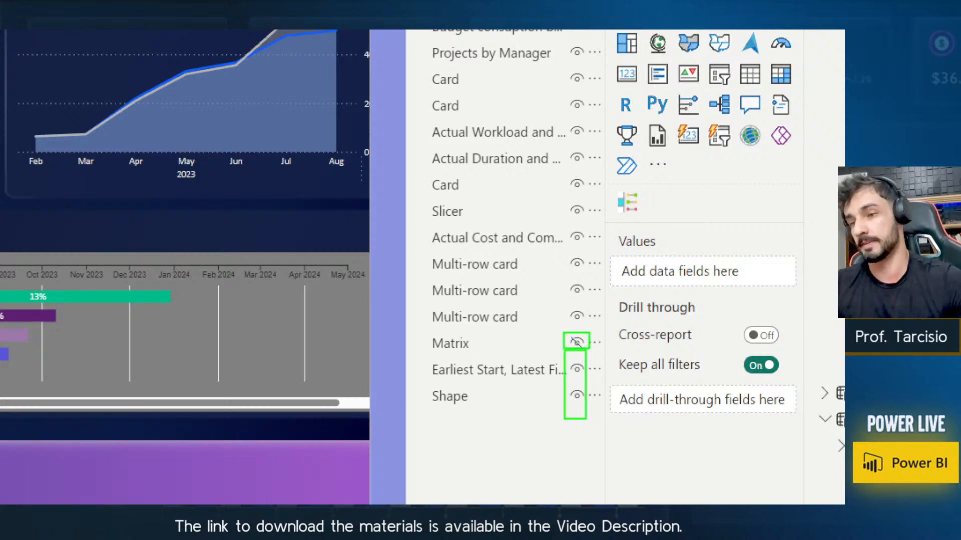
key(Escape)
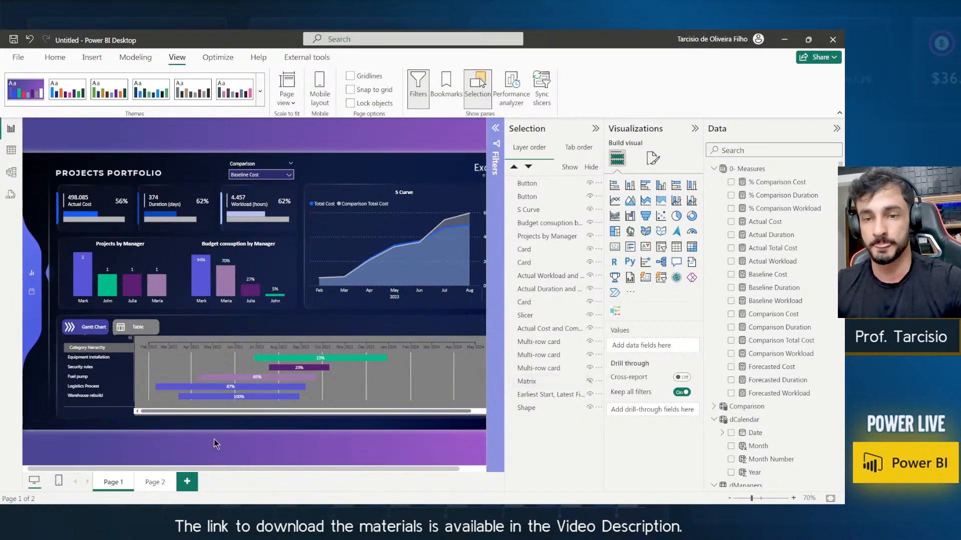
Duplicate the Table and Gantt Chart buttons, keeping each copy exactly over its original.
click(95, 333)
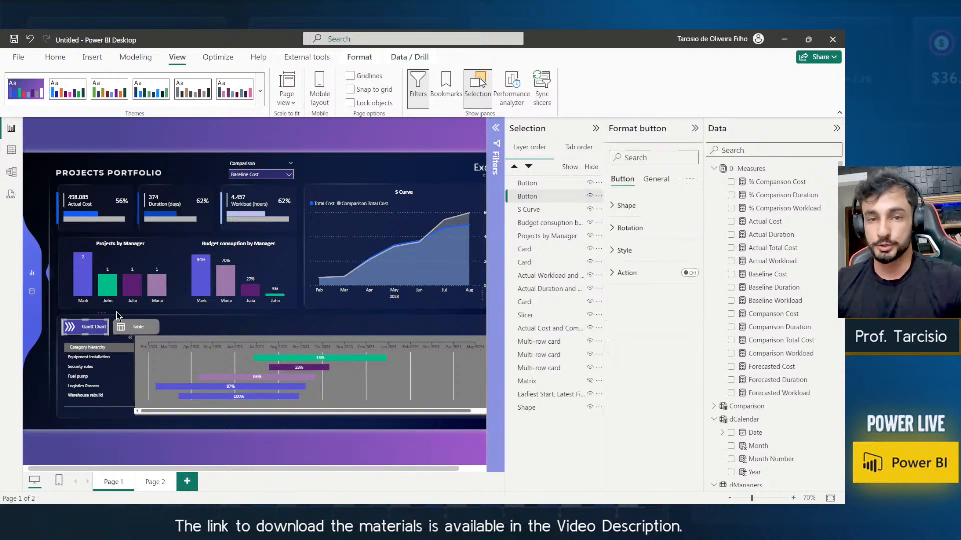
click(135, 331)
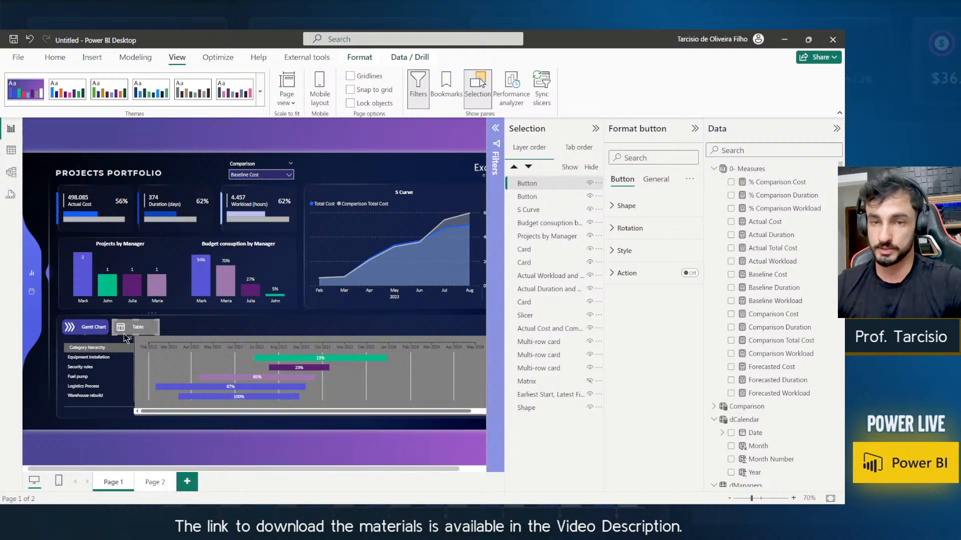
key(ctrl+v)
mouse_move(130, 334)
mouse_down()
mouse_move(151, 331)
mouse_move(129, 330)
mouse_up()
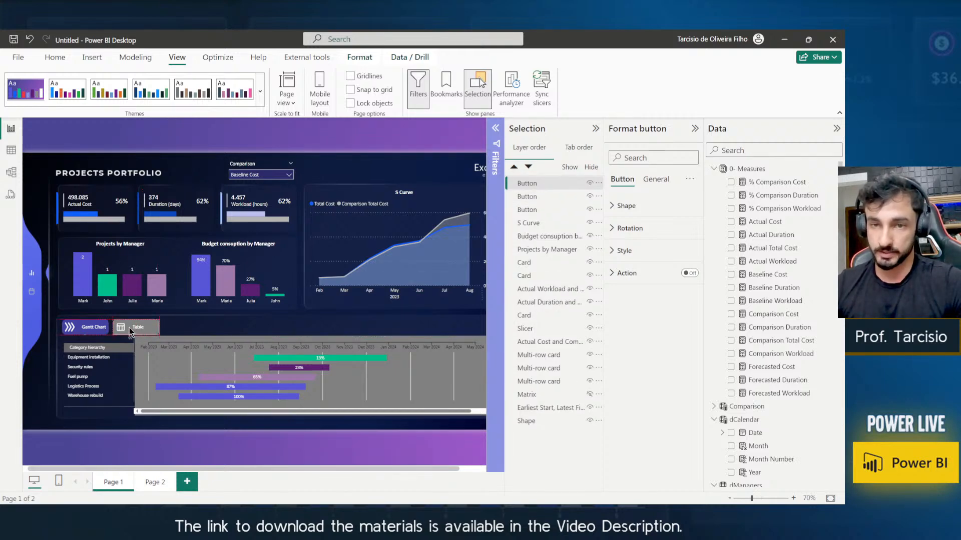
click(93, 329)
key(ctrl+c)
key(ctrl+v)
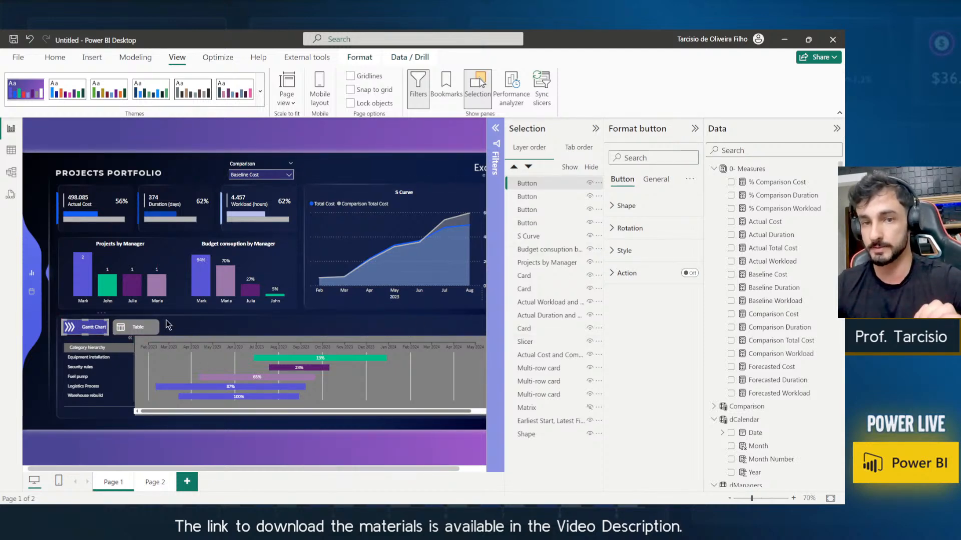
Rename the topmost button in the layer order, the Gantt Chart copy, as Gantt OFF.
double_click(543, 185)
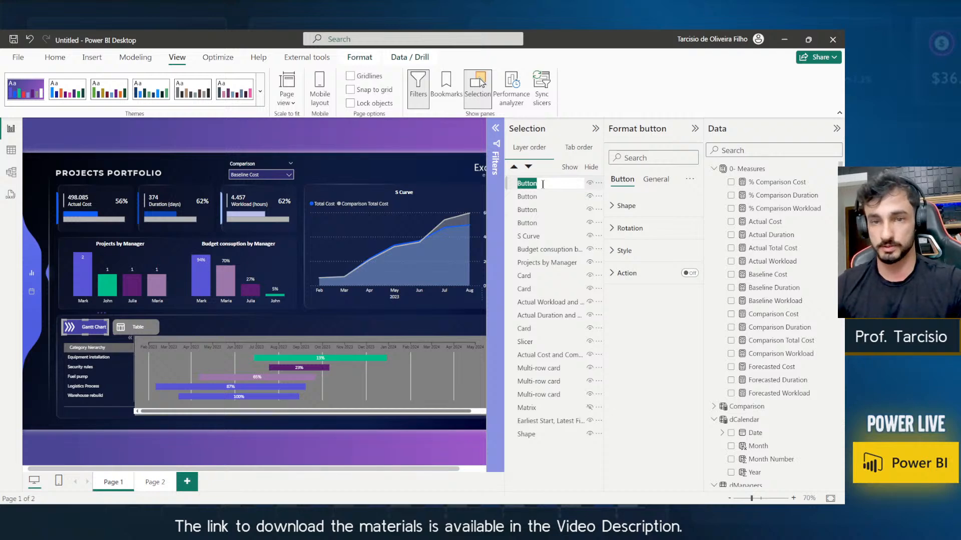
text(Gant)
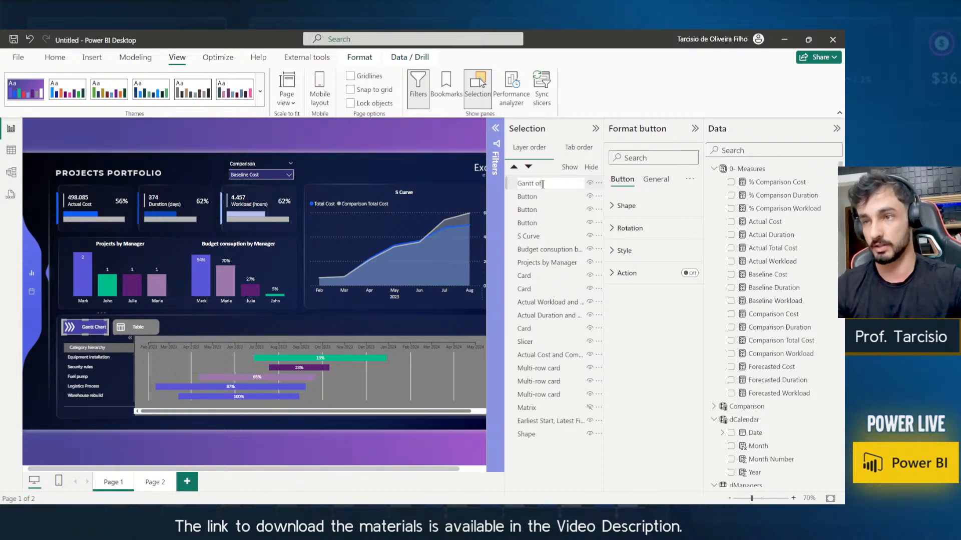
text(t OFF)
key(Return)
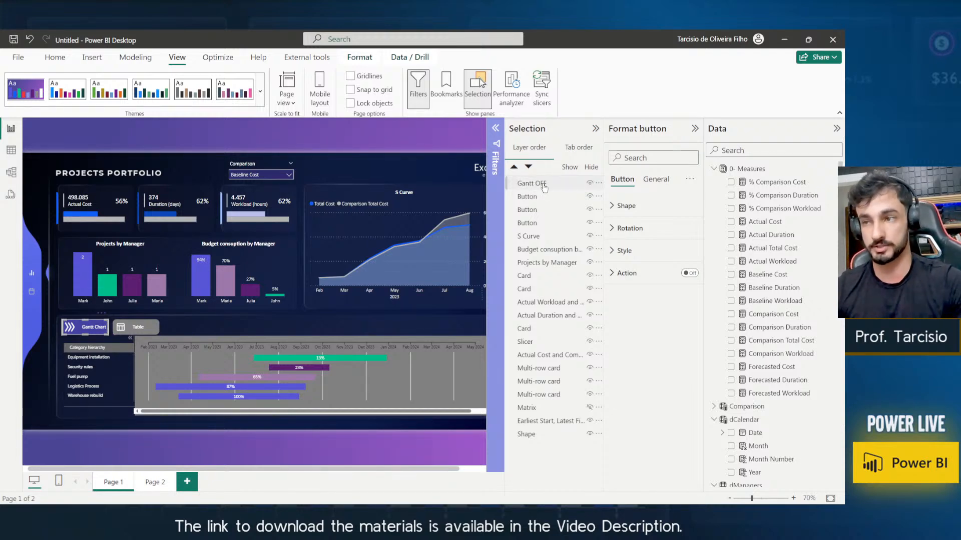
Try a grey font color on the Gantt OFF button's text and restore it to white.
click(645, 275)
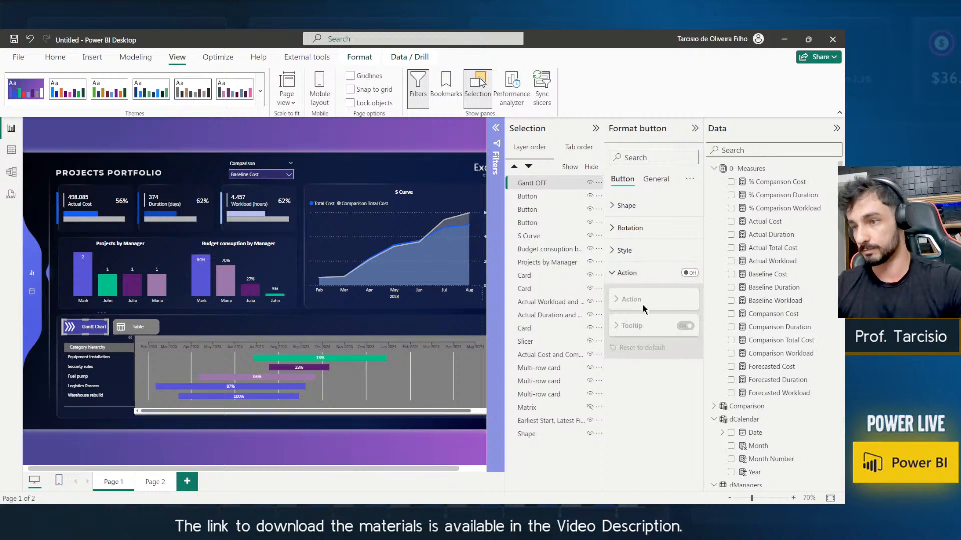
click(646, 252)
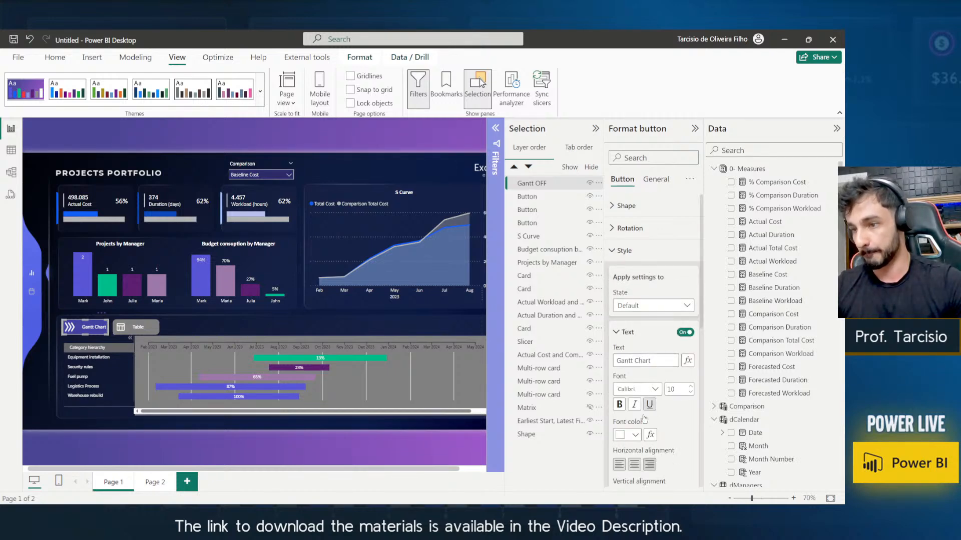
click(630, 435)
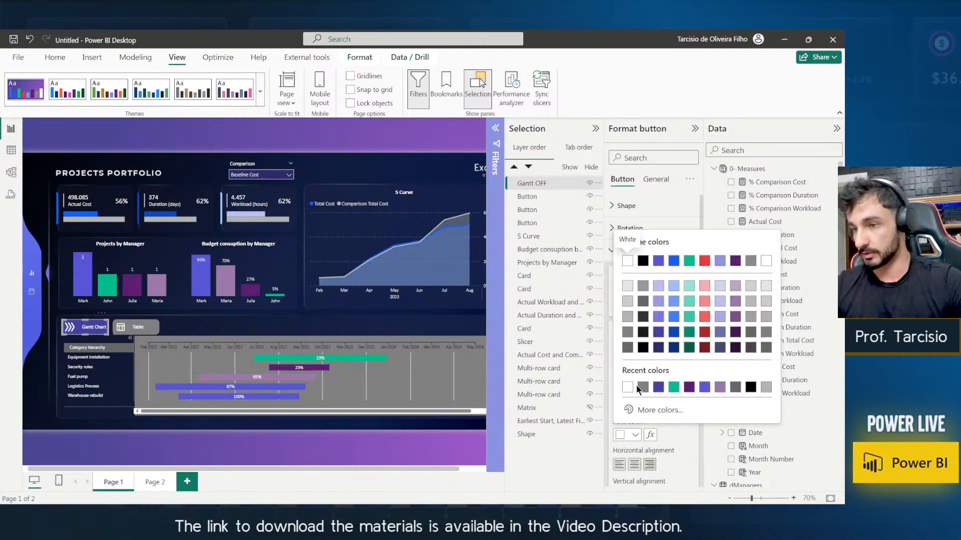
click(628, 316)
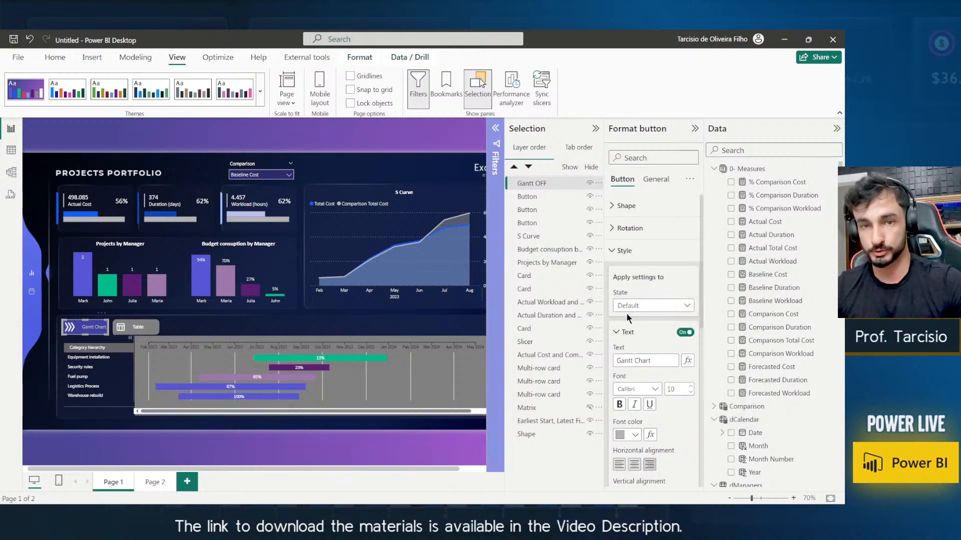
click(633, 435)
click(628, 263)
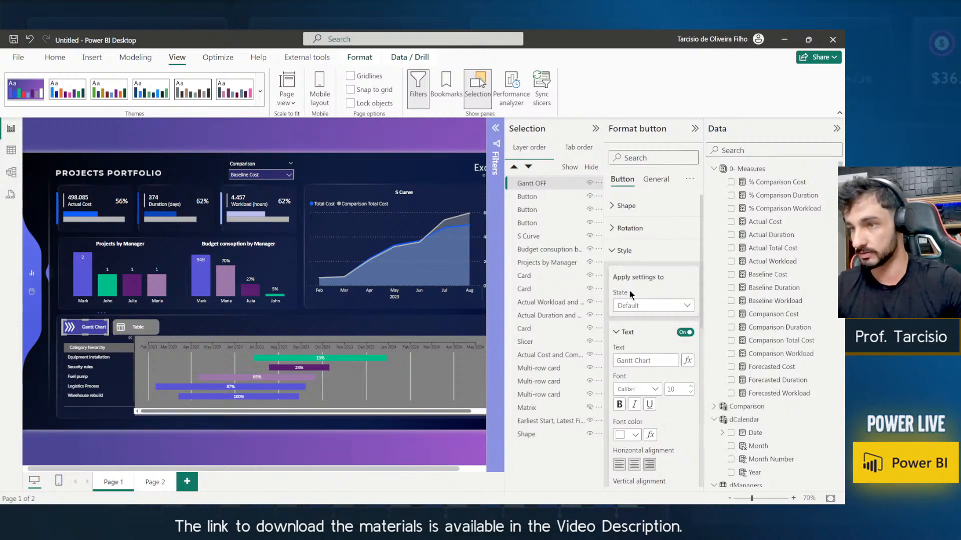
Set the Gantt OFF button's default fill to the same medium grey as the Table button.
click(636, 332)
click(637, 384)
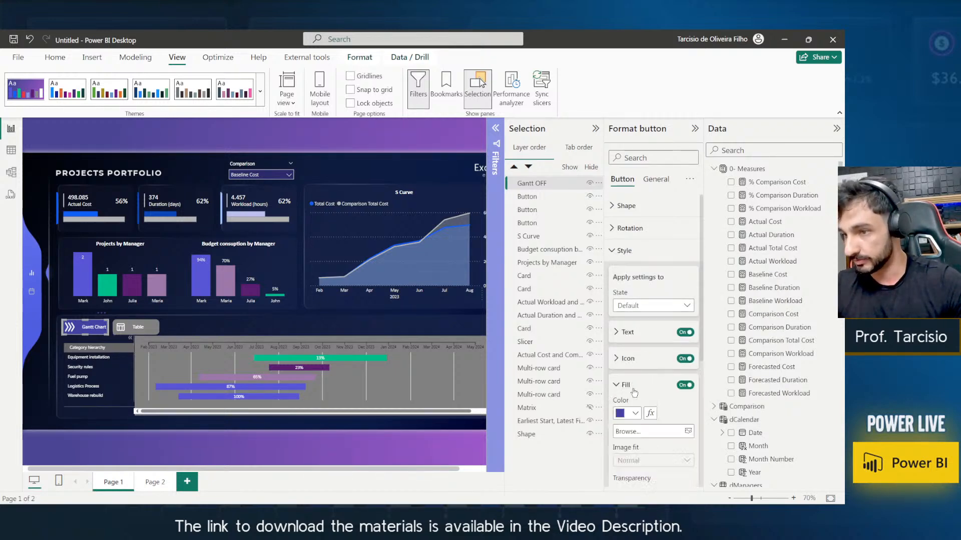
click(633, 416)
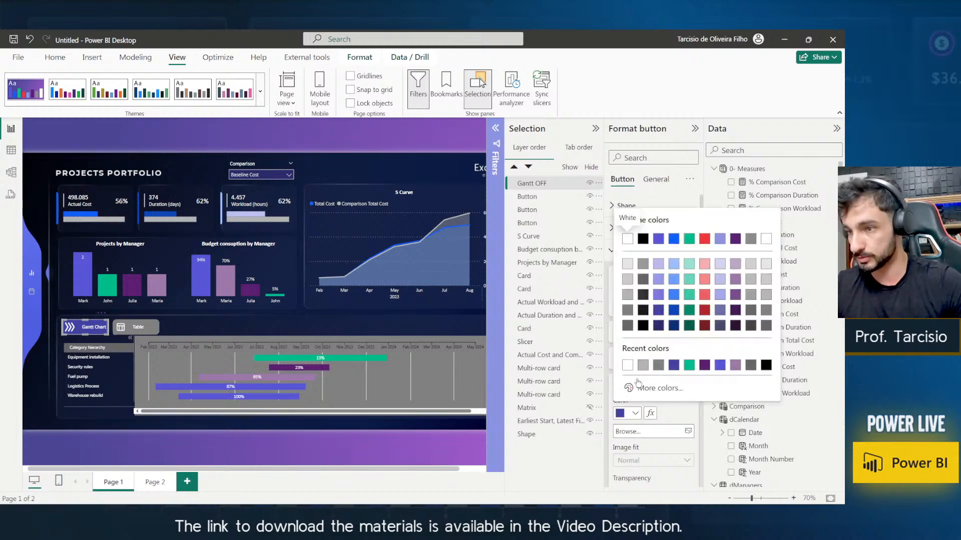
click(630, 296)
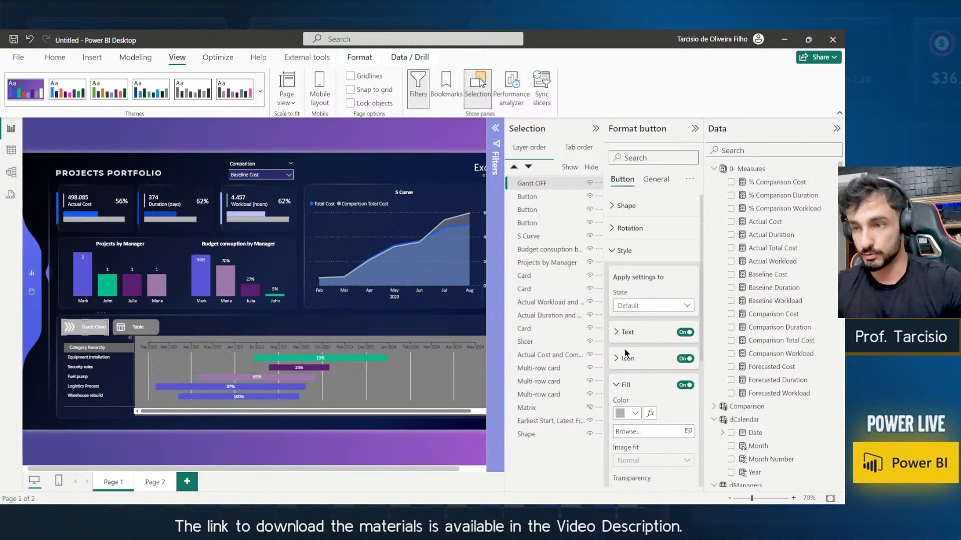
click(626, 415)
click(627, 332)
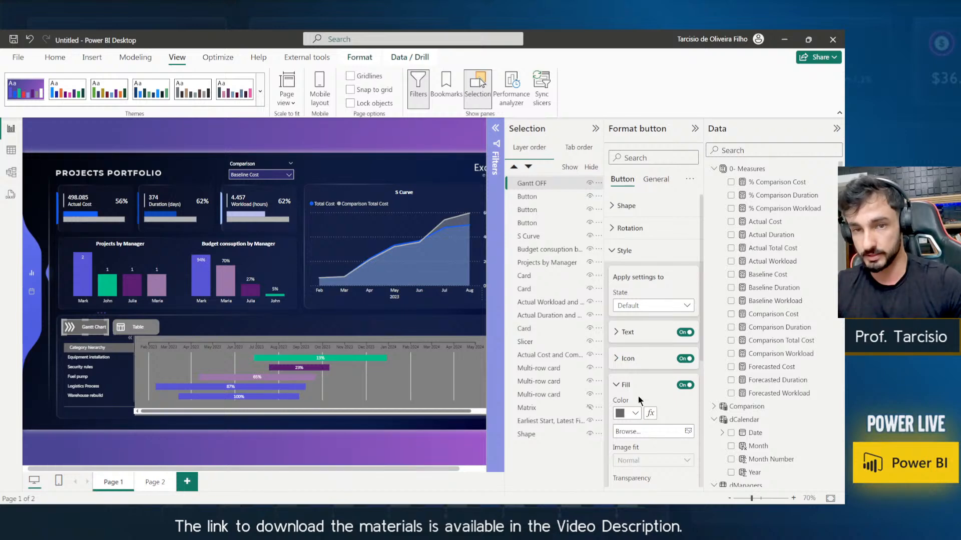
click(635, 412)
click(627, 314)
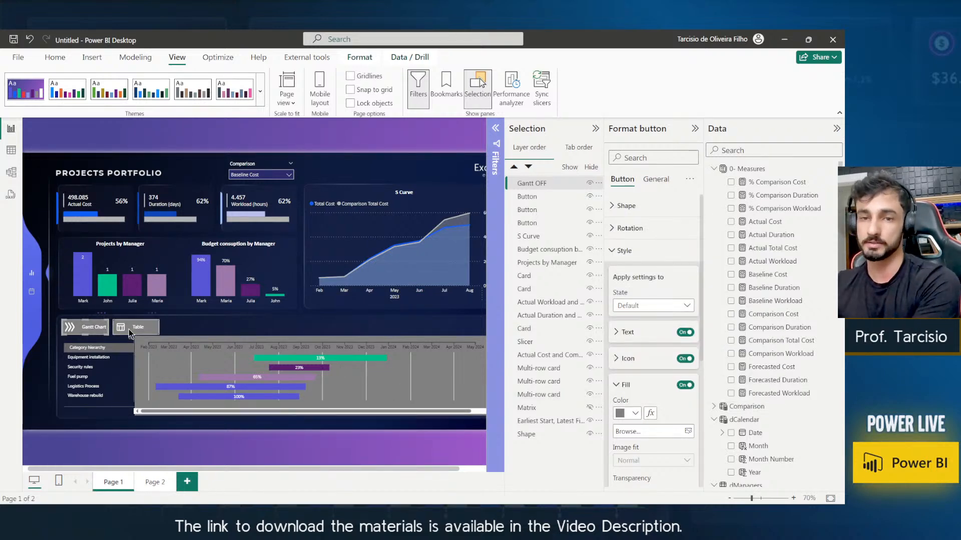
Rename the Table button copy, second in the layer order, as Table ON.
click(541, 197)
double_click(540, 197)
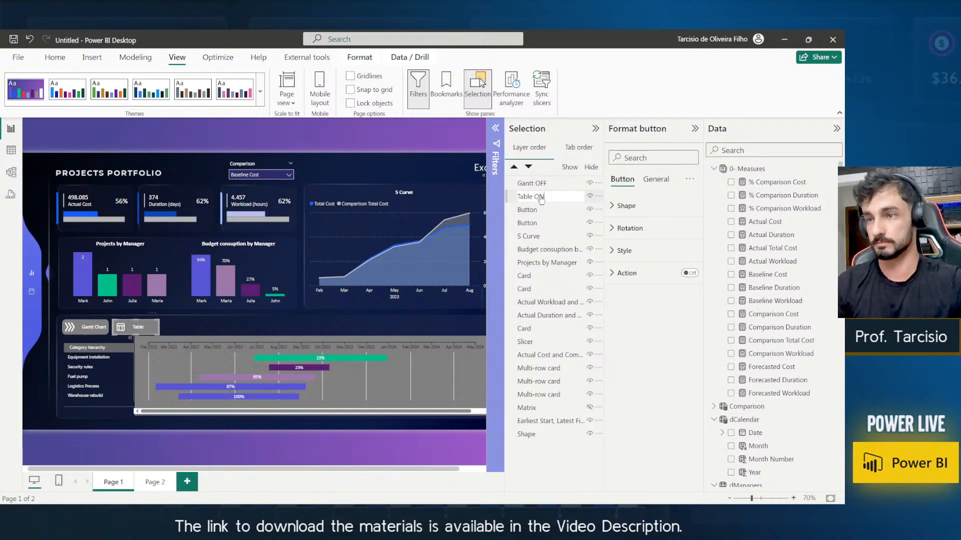
key(Return)
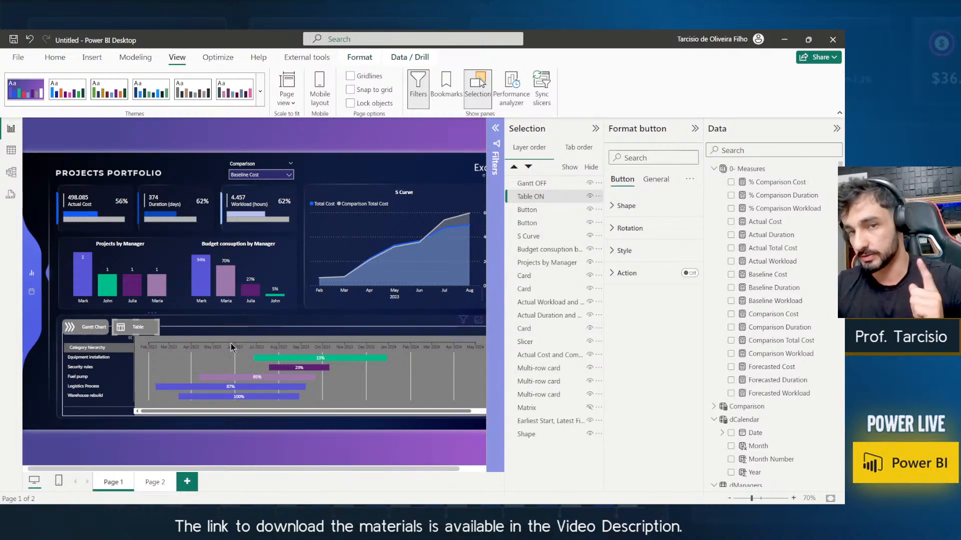
Fill the Table ON button with the Gantt Chart button's dark indigo, and hide both the Table ON and Gantt OFF buttons.
click(642, 252)
scroll(635, 260, down, 2)
scroll(631, 261, up, 1)
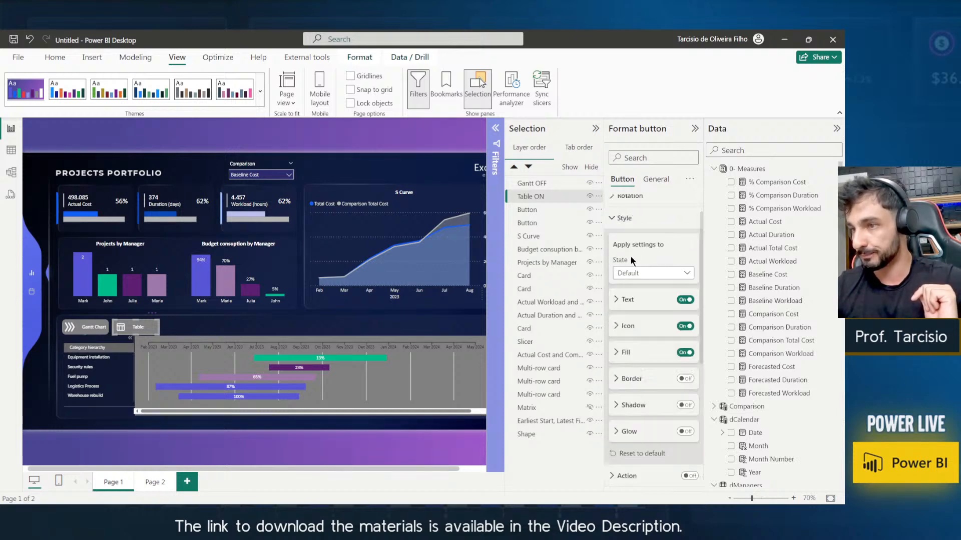
click(633, 350)
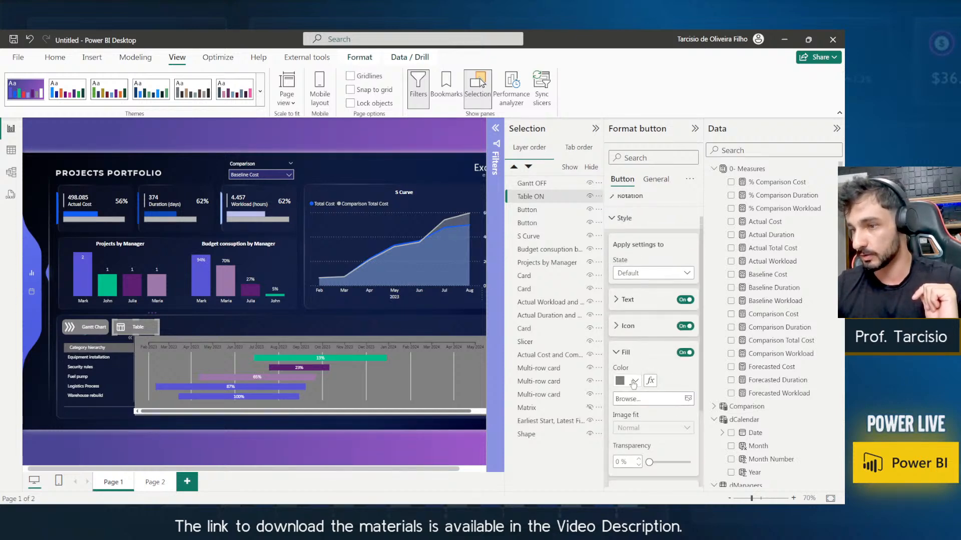
click(635, 381)
click(689, 333)
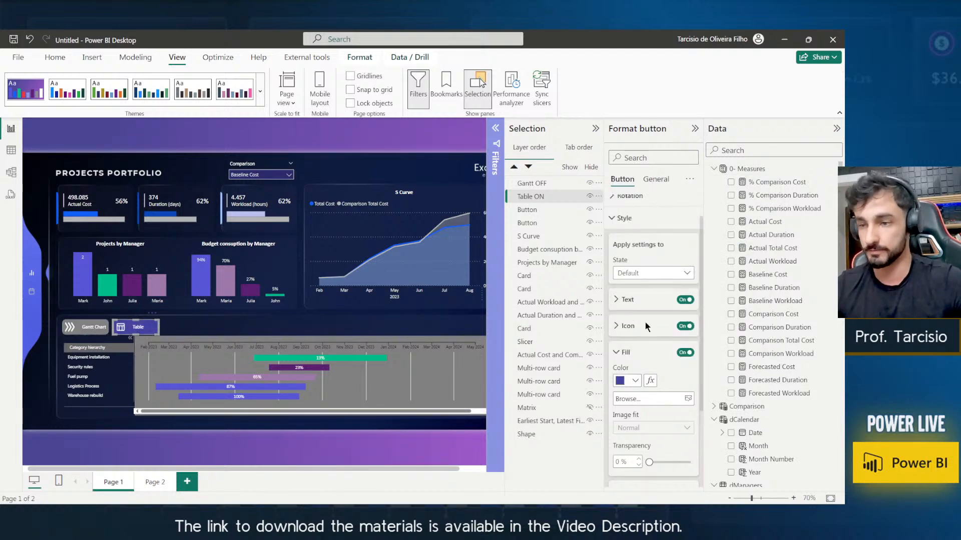
click(590, 197)
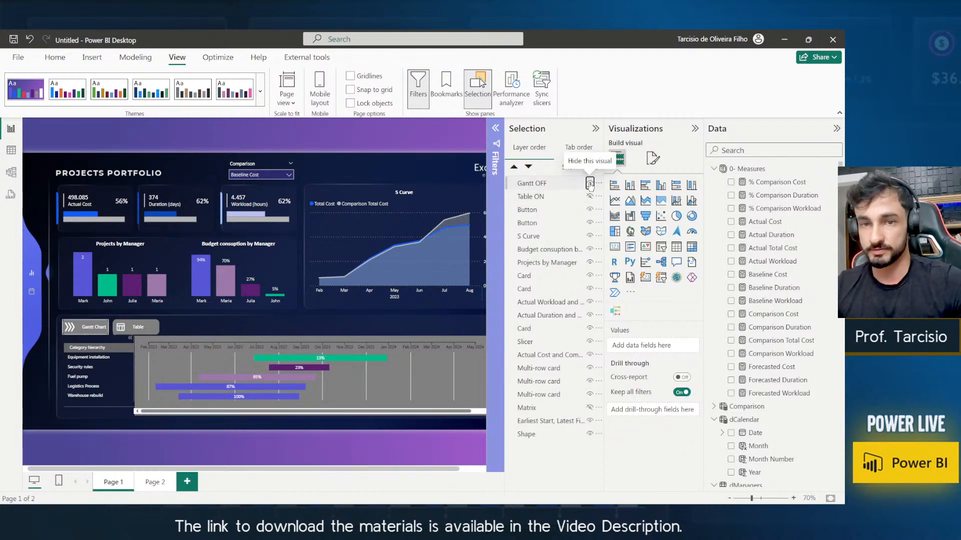
click(590, 184)
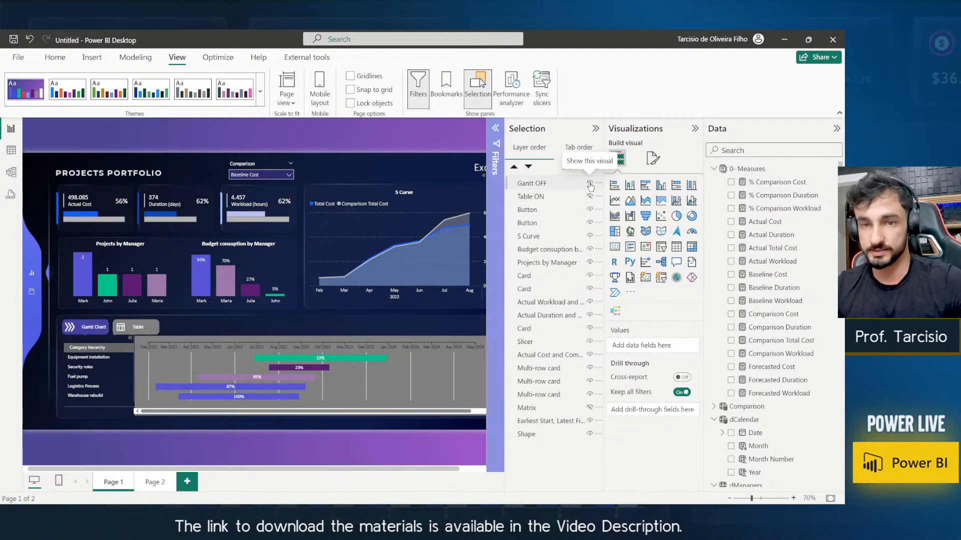
Rename the original grey Table button as Table OFF.
click(553, 211)
double_click(553, 211)
text(Table)
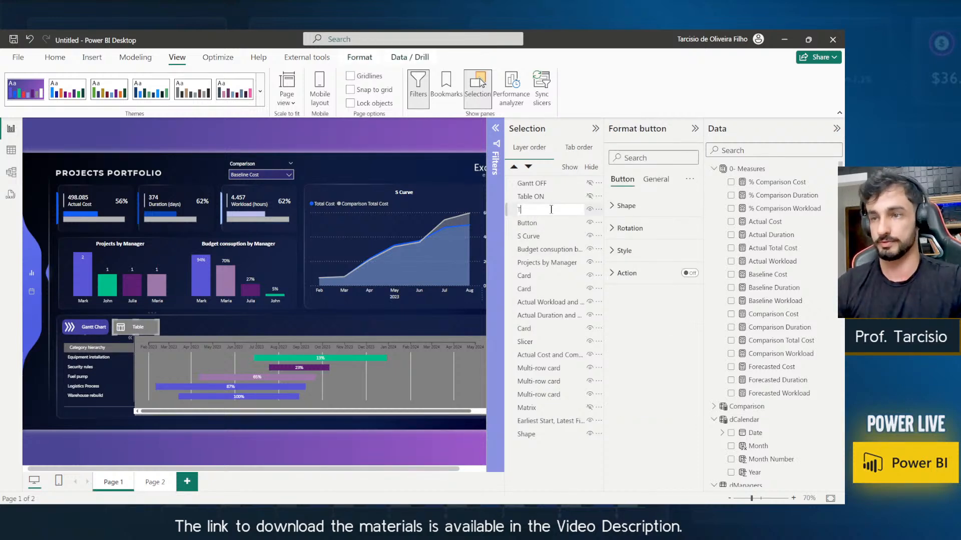
key(Return)
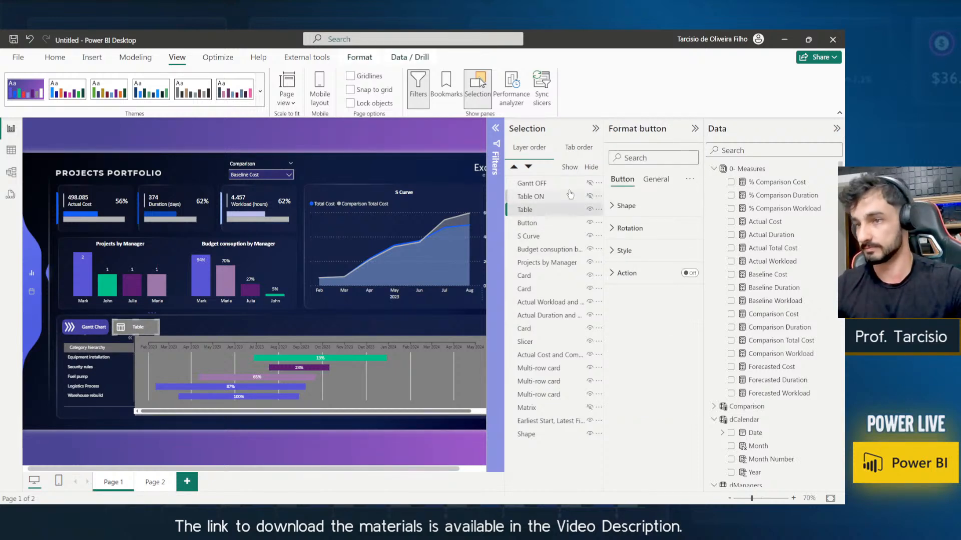
click(549, 199)
ctrl+click(532, 210)
click(544, 212)
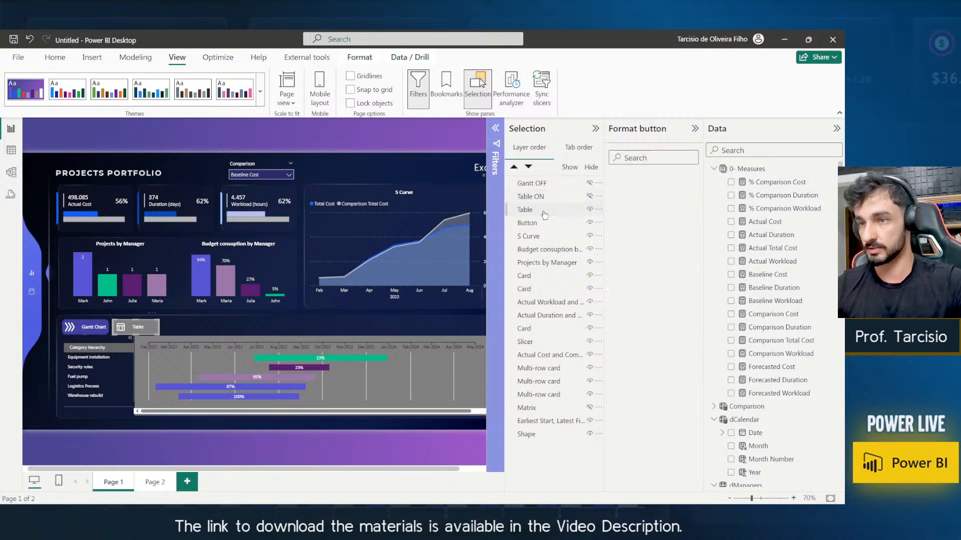
double_click(543, 211)
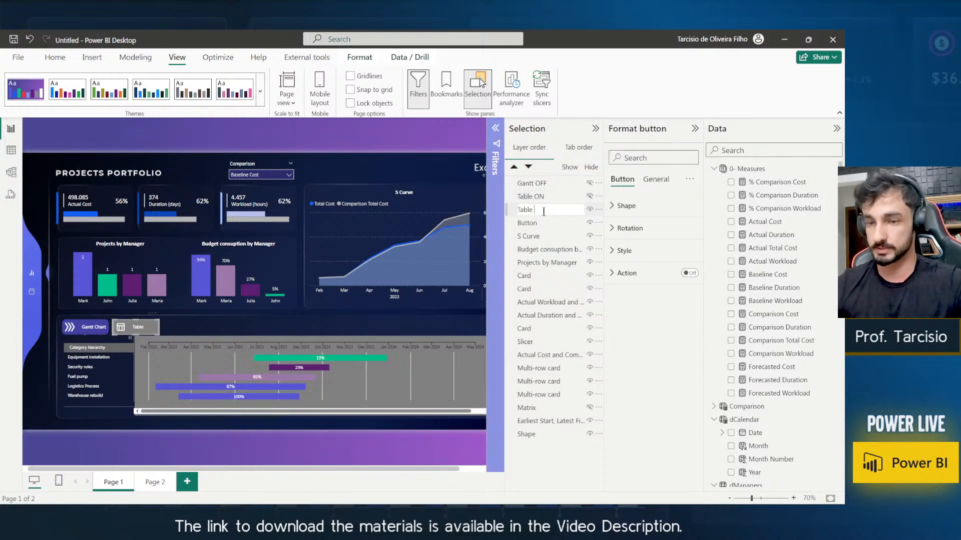
text(OFF)
key(Return)
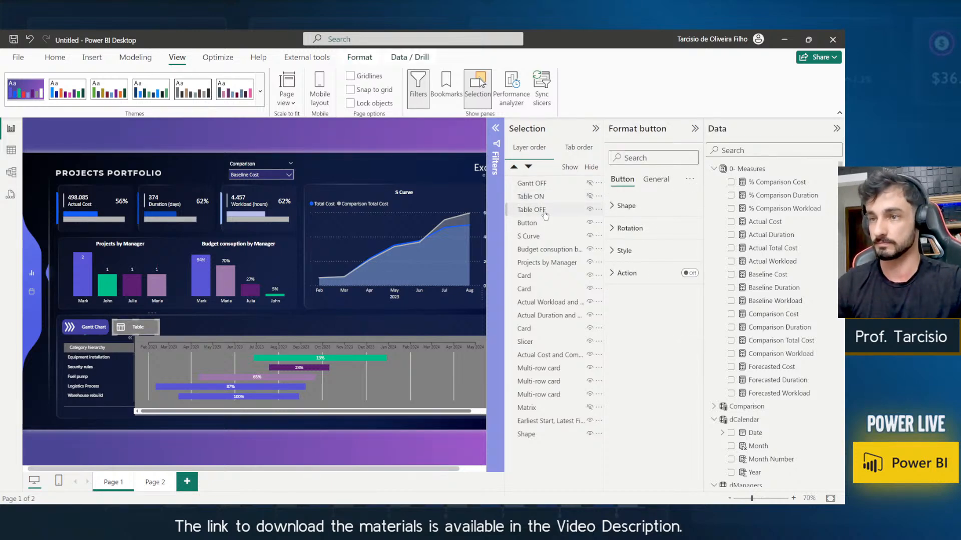
Rename the original indigo Gantt Chart button as Gantt ON.
click(544, 225)
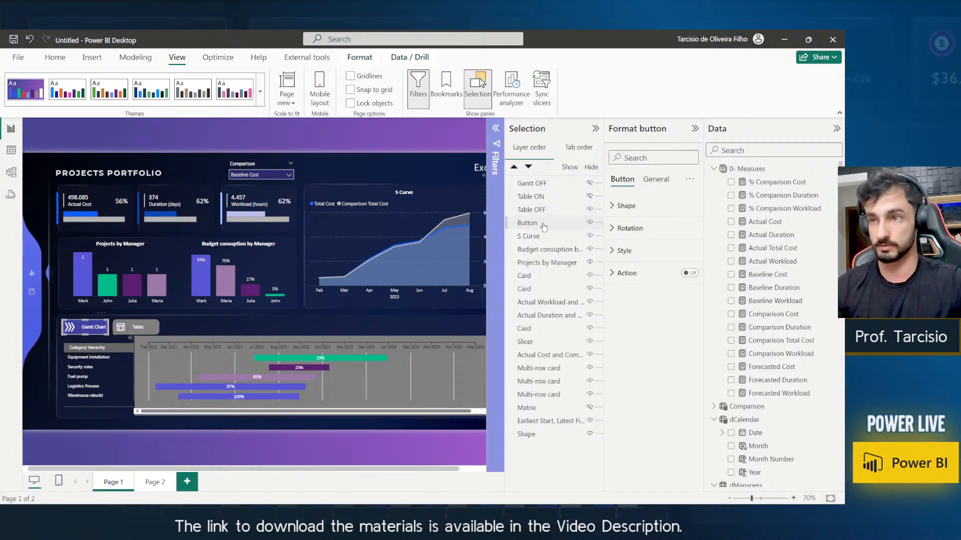
double_click(544, 225)
text(Gan)
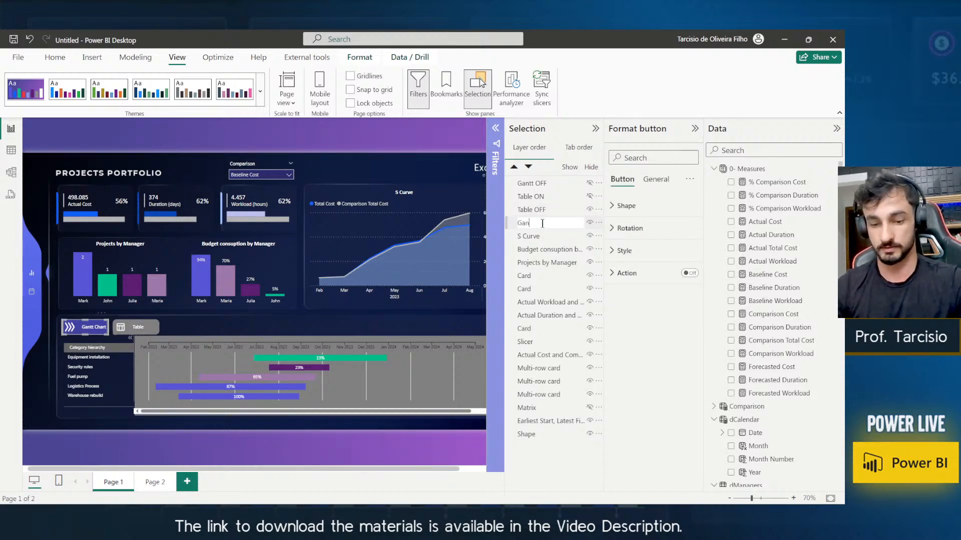
text(tt ON)
key(Return)
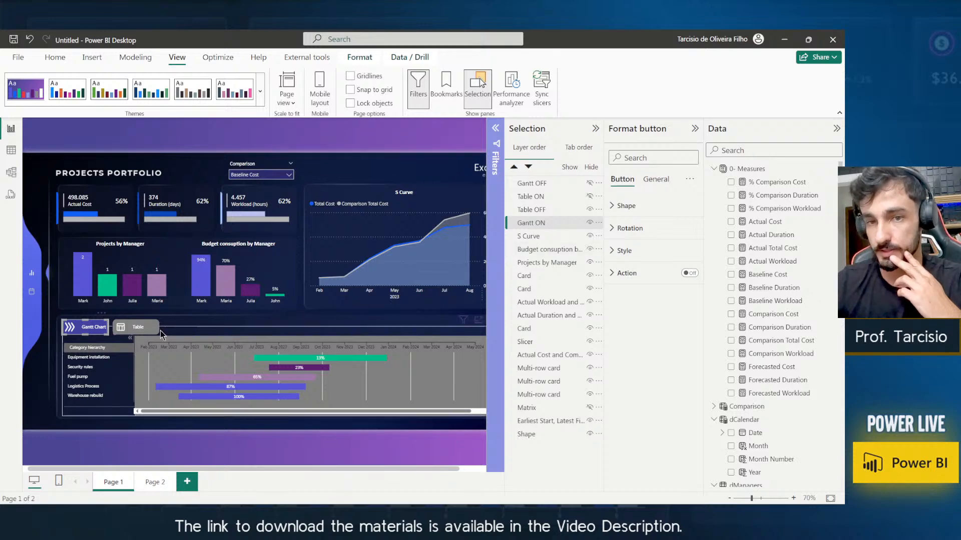
Show the Table ON and Gantt OFF buttons to check the alternate state, and hide both again.
click(592, 197)
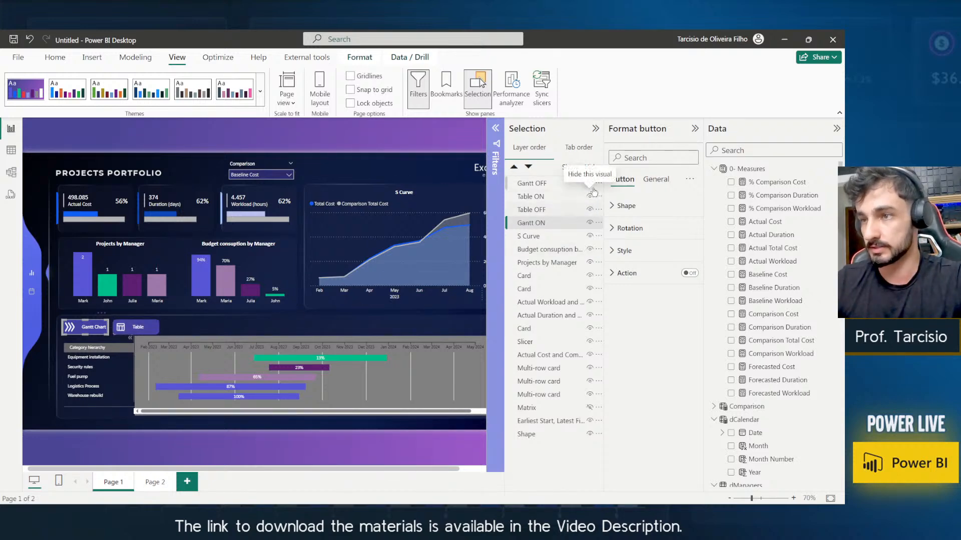
click(590, 184)
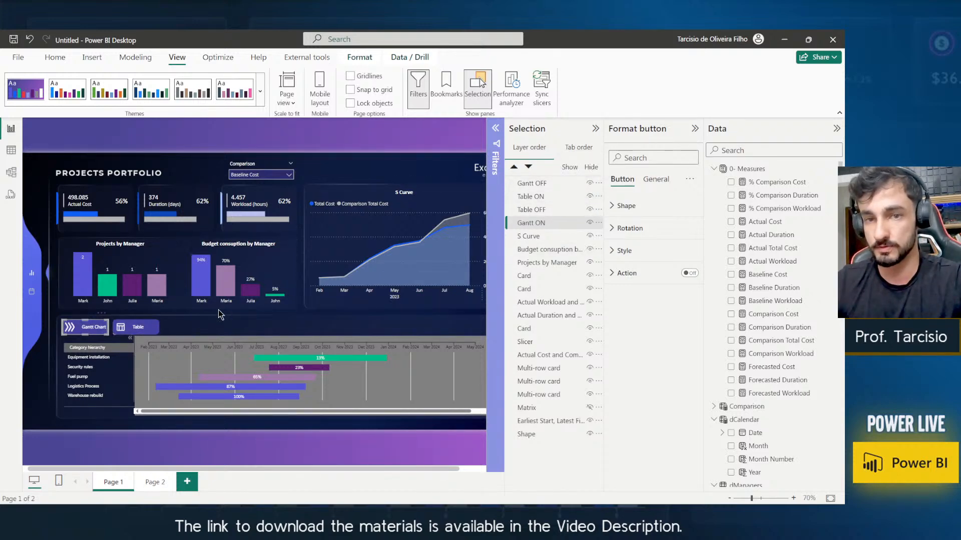
click(590, 183)
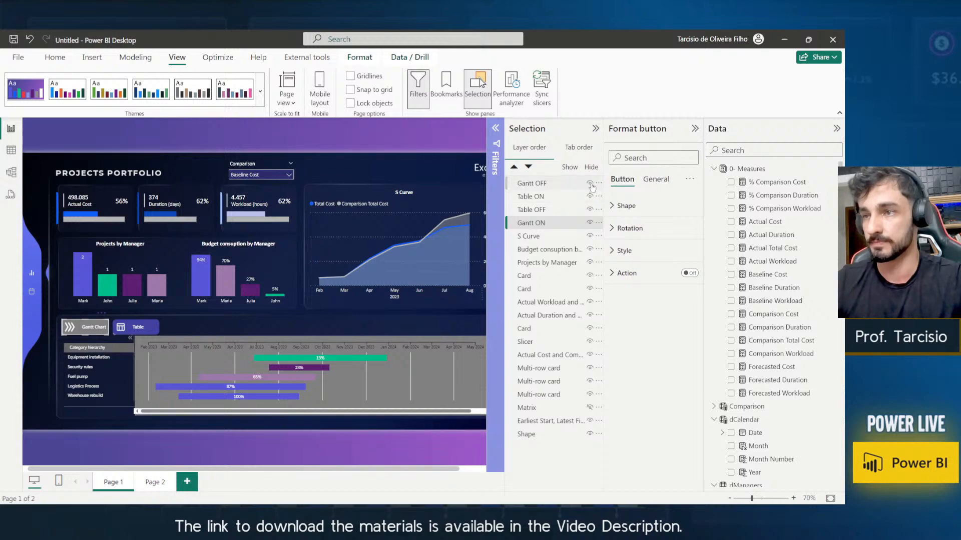
click(590, 196)
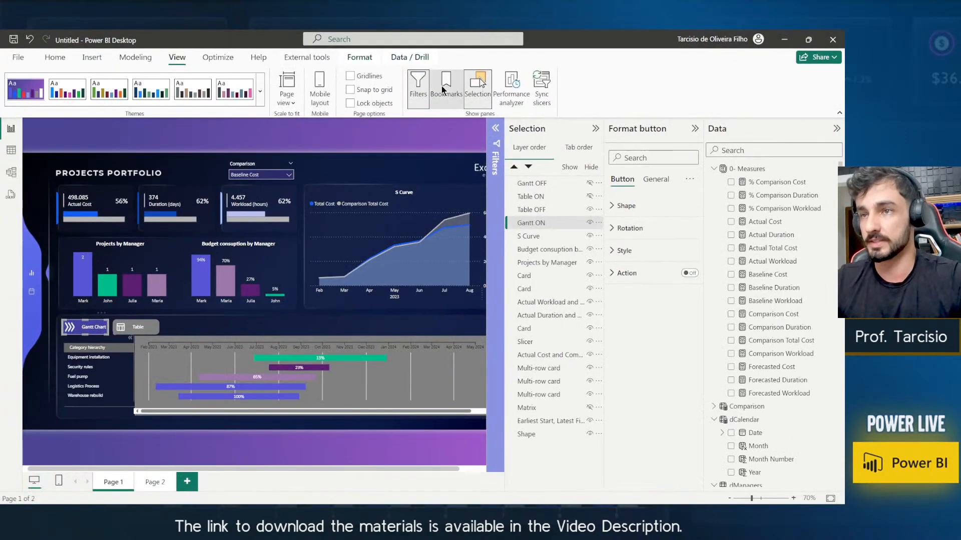
Display the report's bookmarks alongside the layer list, and collapse the button formatting options to free canvas space.
click(443, 91)
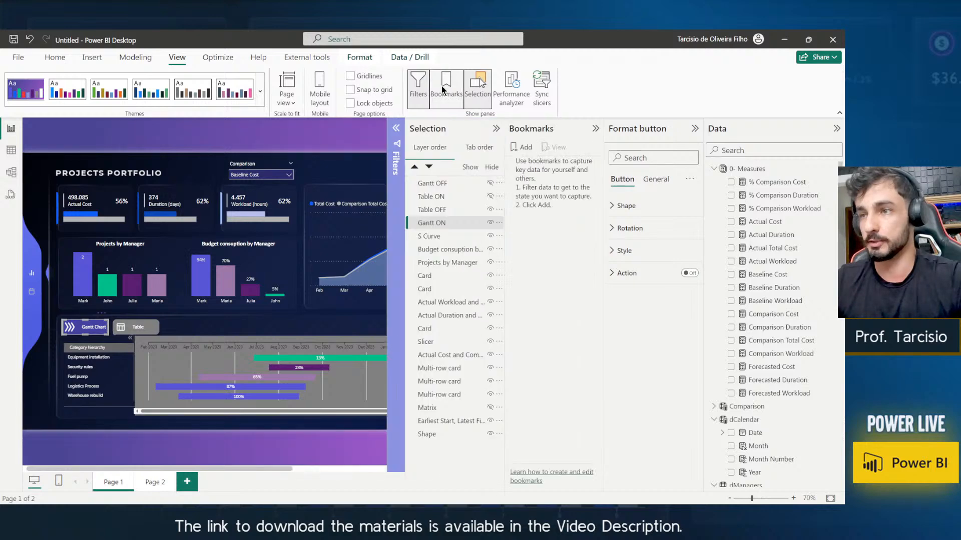
click(695, 129)
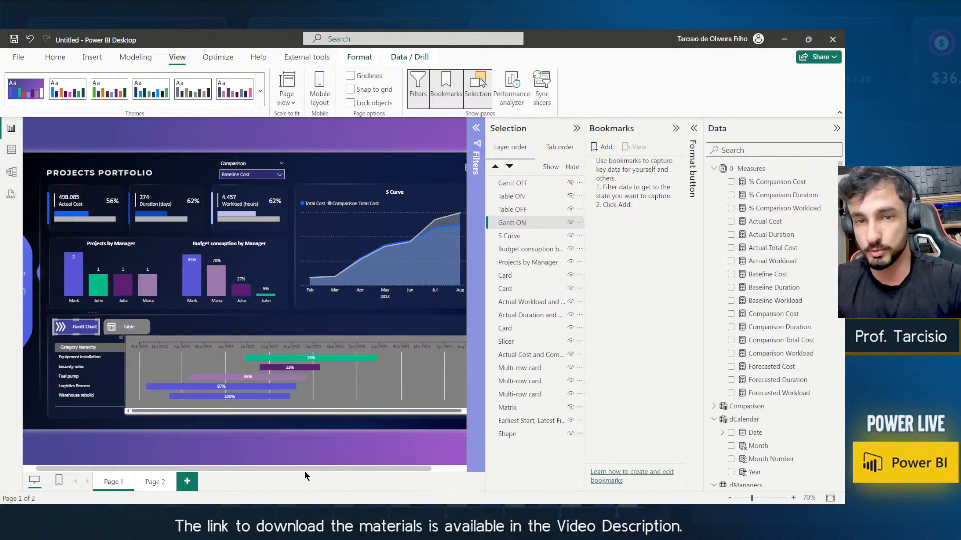
mouse_move(304, 470)
mouse_down()
mouse_move(344, 470)
mouse_move(314, 475)
mouse_up()
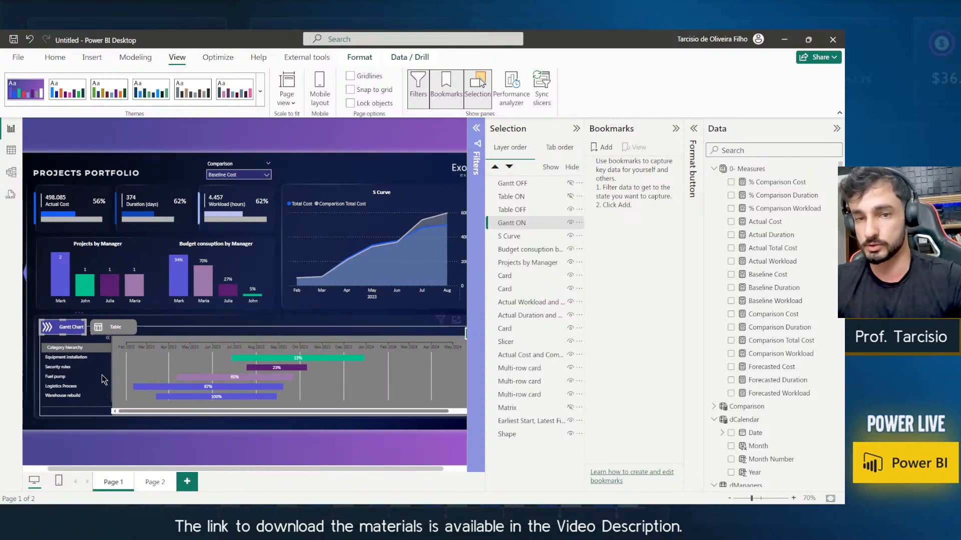
Add a bookmark with the shape, Gantt chart, matrix and all four ON/OFF button layers selected together.
click(505, 434)
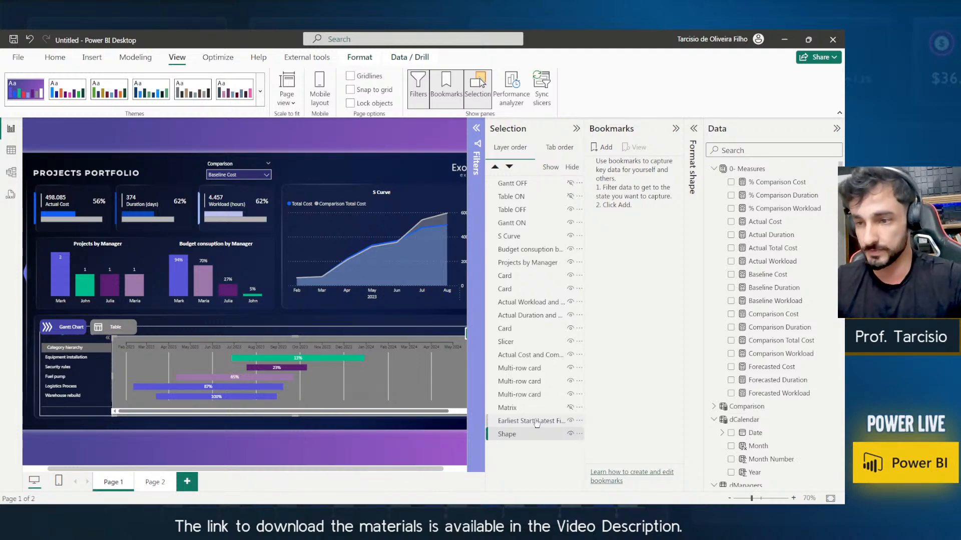
ctrl+click(516, 425)
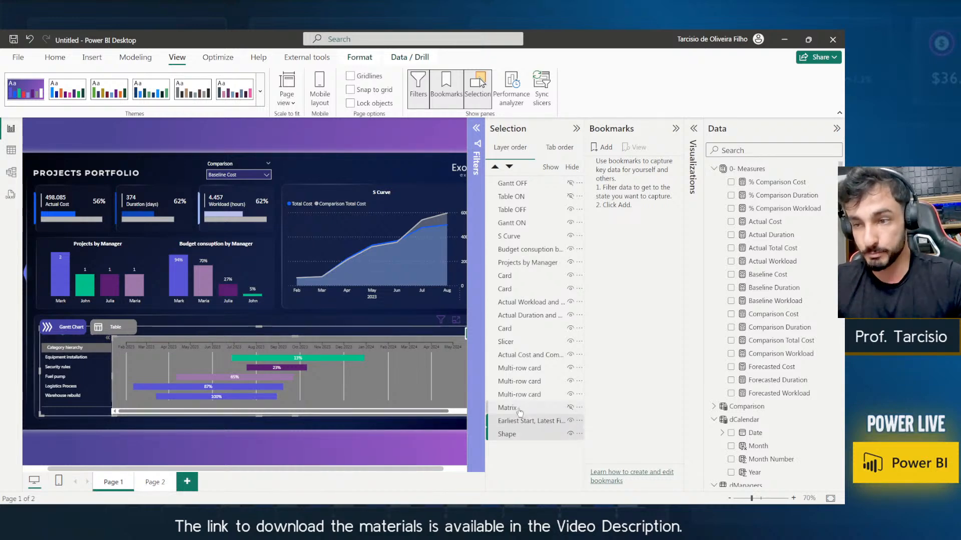
ctrl+click(555, 409)
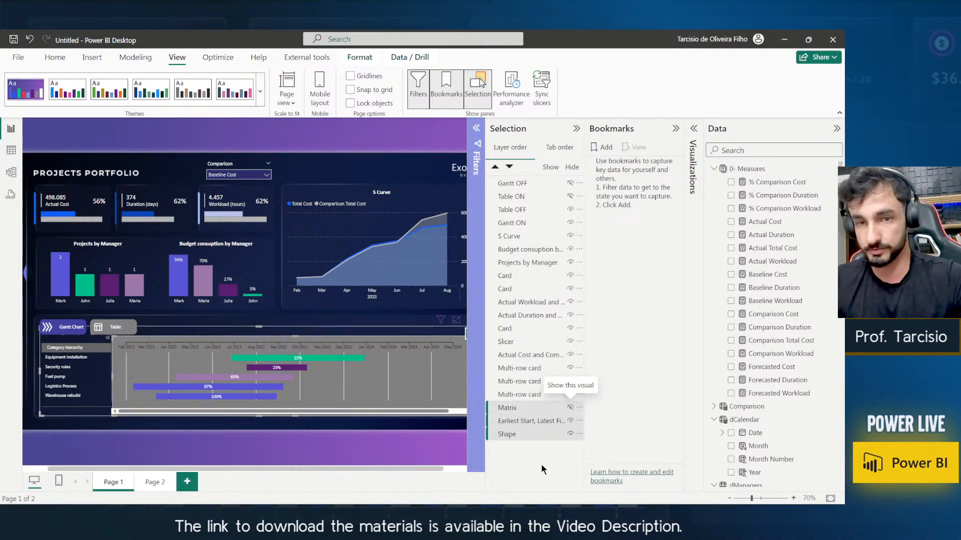
ctrl+click(523, 224)
ctrl+click(523, 209)
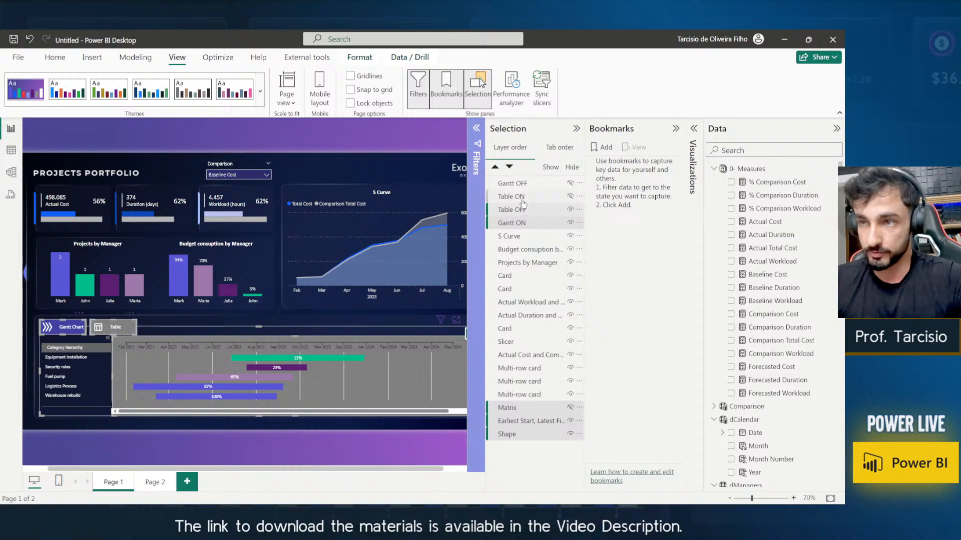
ctrl+click(516, 197)
ctrl+click(513, 184)
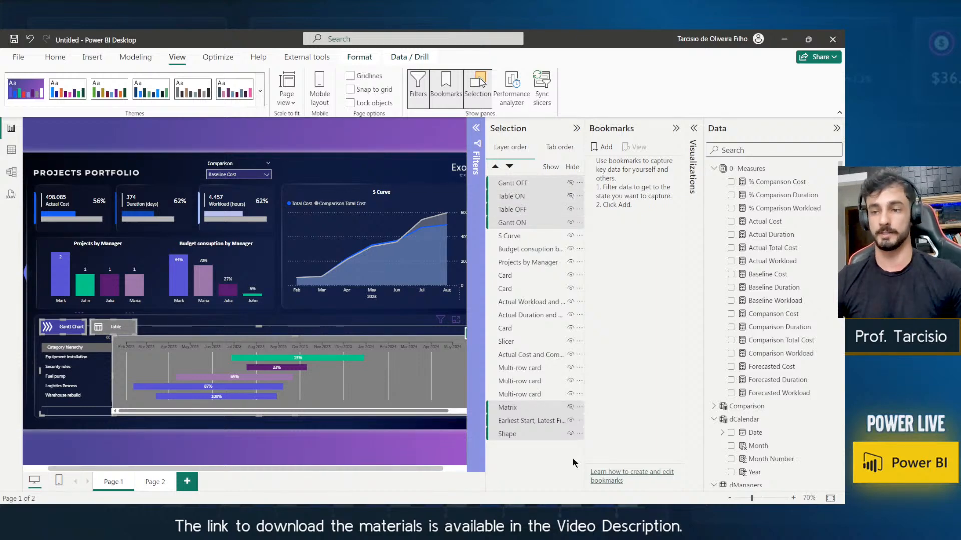
click(606, 148)
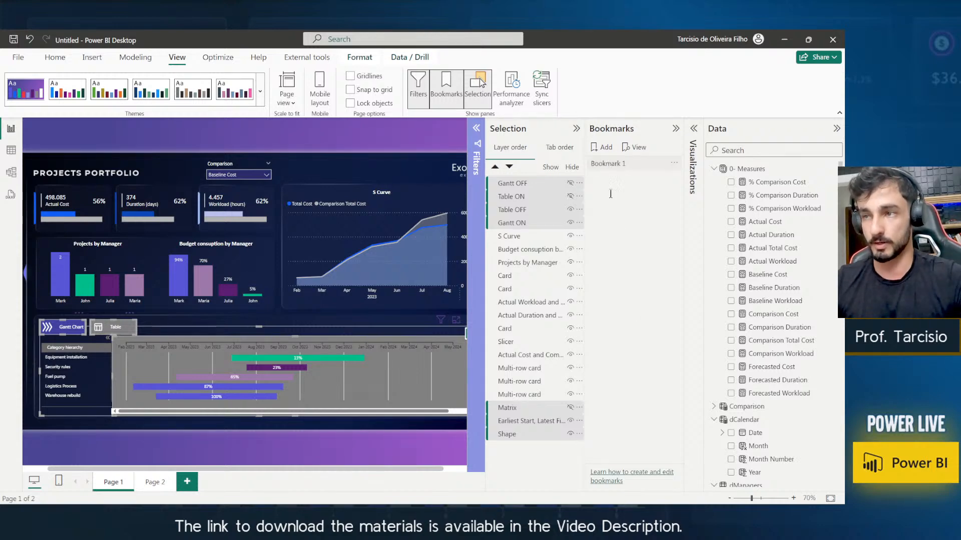
Rename the new bookmark as Gantt ON.
double_click(608, 164)
text(GA)
key(BackSpace)
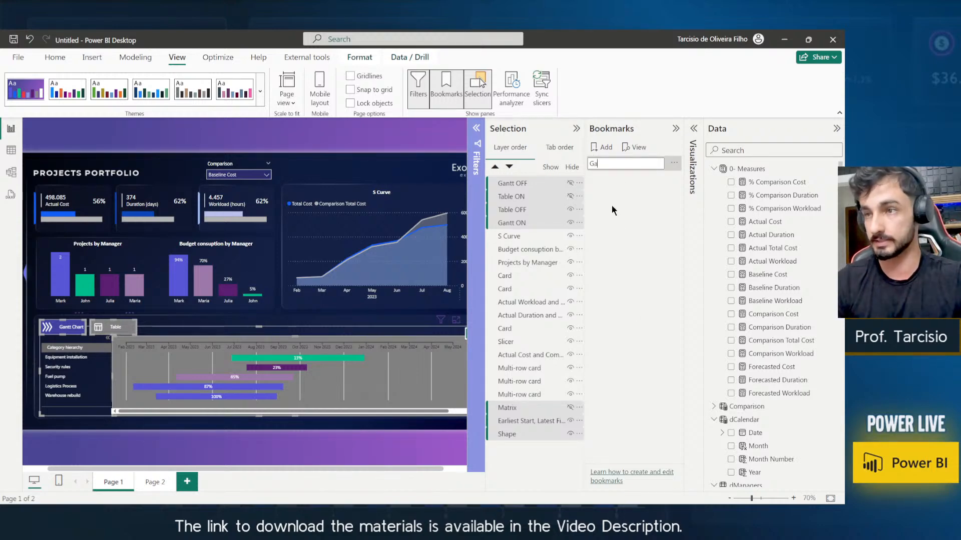
text(antt ON)
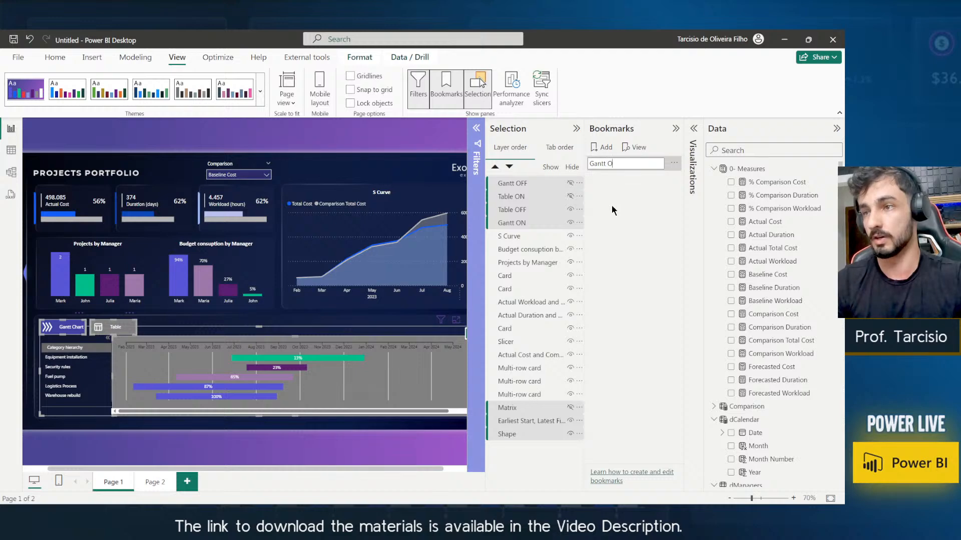
key(Return)
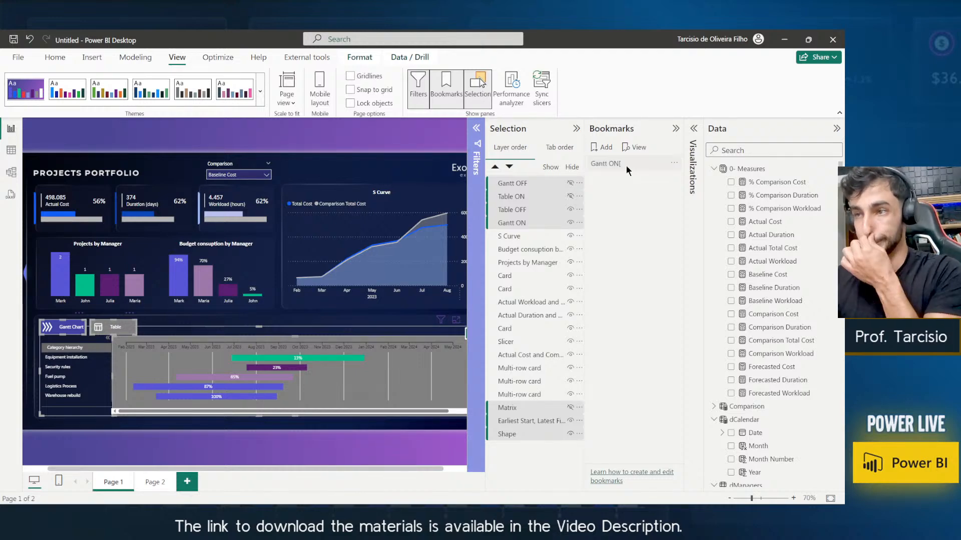
double_click(626, 165)
click(626, 165)
key(Return)
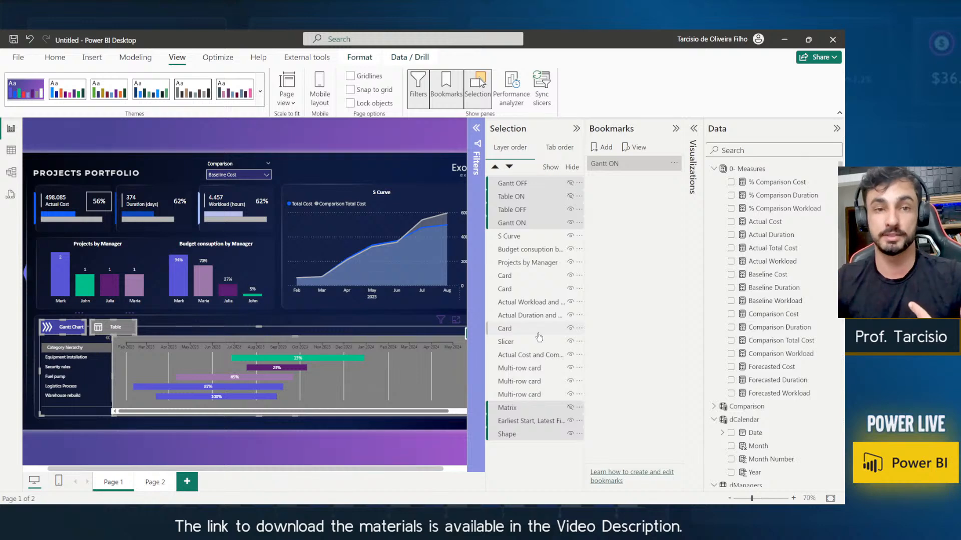
Exclude Data from the Gantt ON bookmark and make it apply to Selected visuals only.
right_click(620, 164)
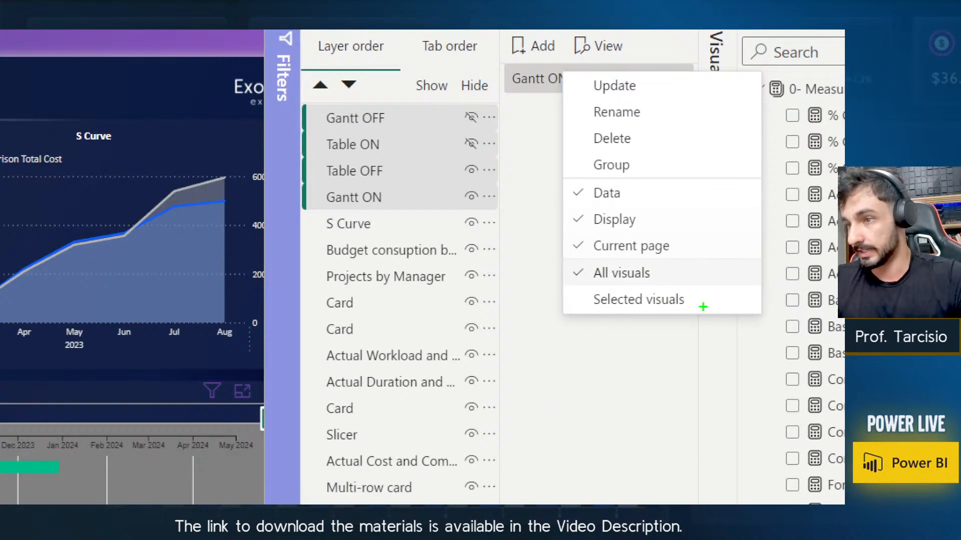
mouse_move(707, 306)
mouse_down()
mouse_move(569, 294)
mouse_move(577, 288)
mouse_up()
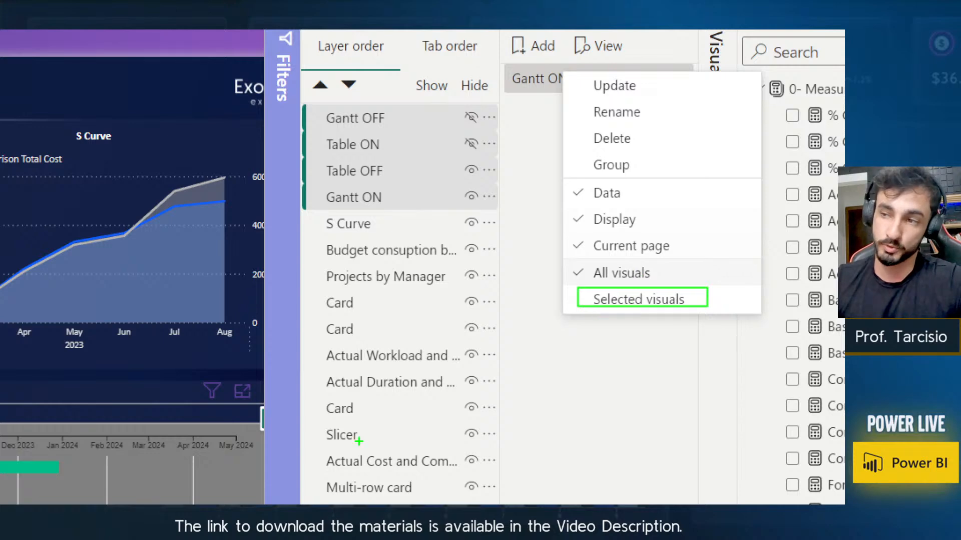
key(Escape)
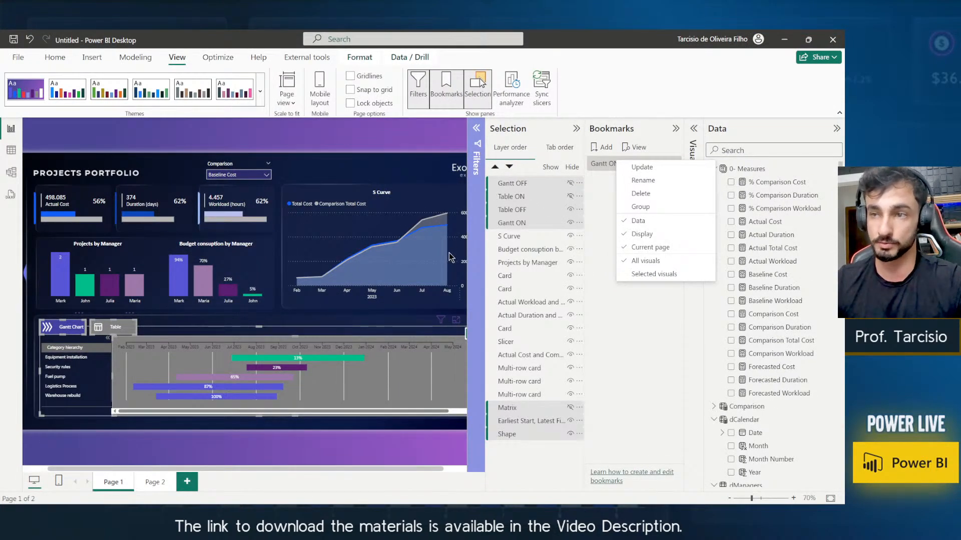
click(635, 223)
right_click(626, 165)
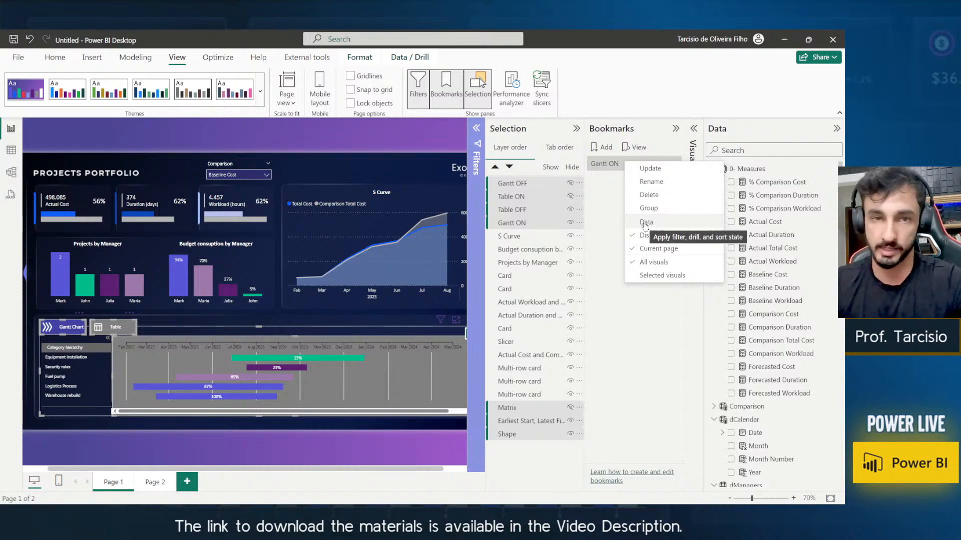
click(655, 279)
right_click(627, 165)
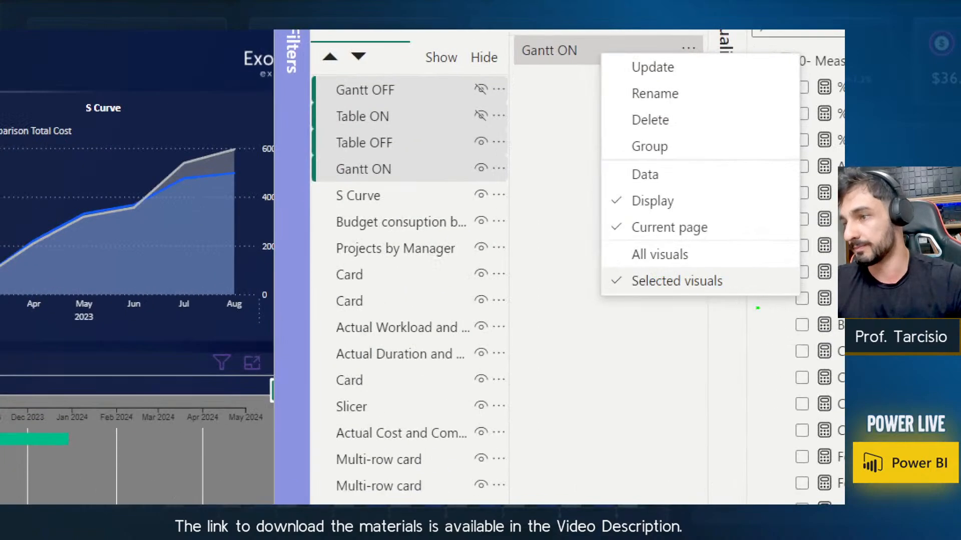
drag(759, 307, 600, 264)
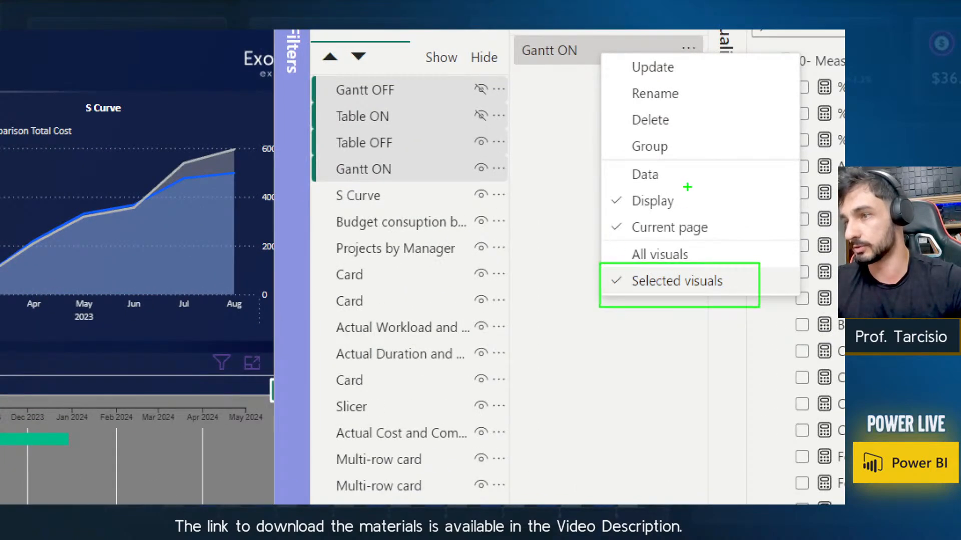
drag(680, 181, 595, 166)
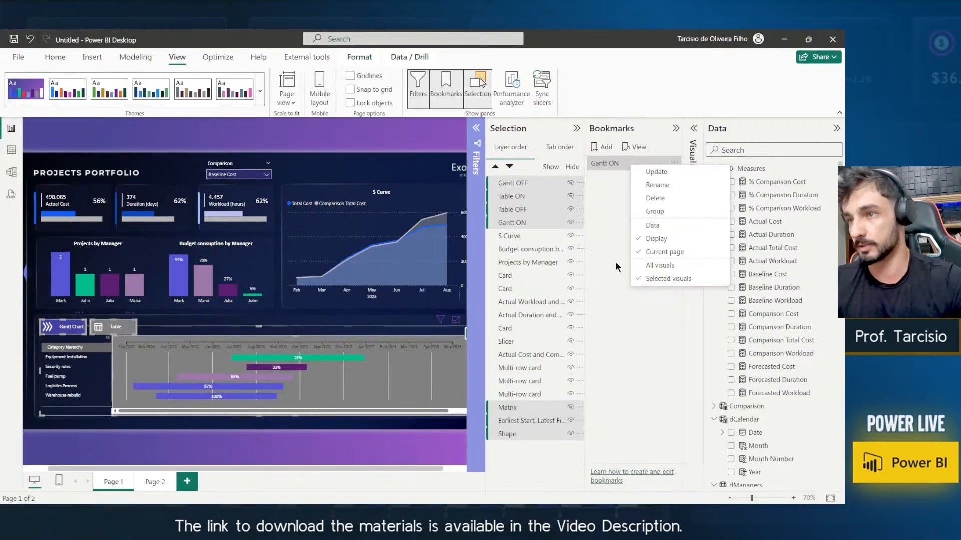
click(606, 198)
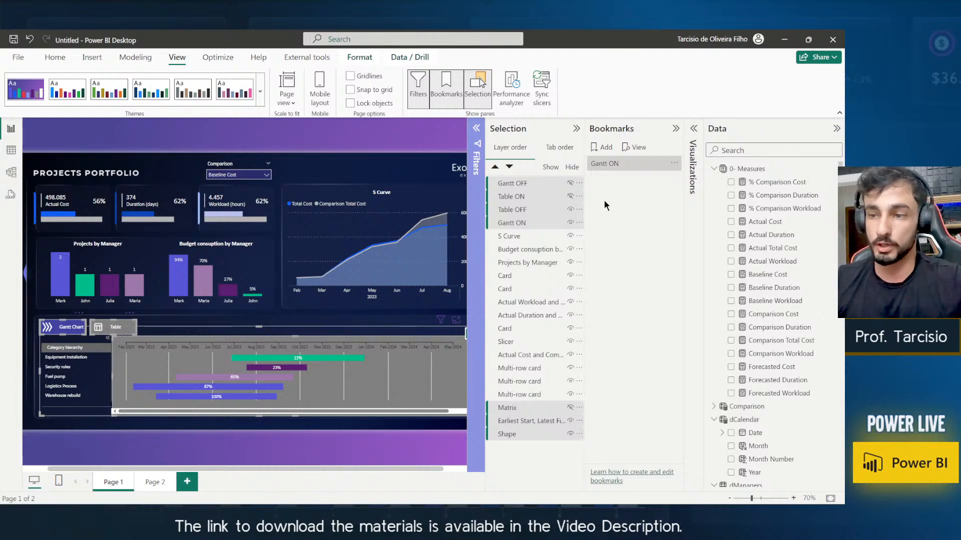
Show the Table ON and Gantt OFF buttons and the matrix, and hide Table OFF, Gantt ON, the Gantt chart and the shape.
click(570, 196)
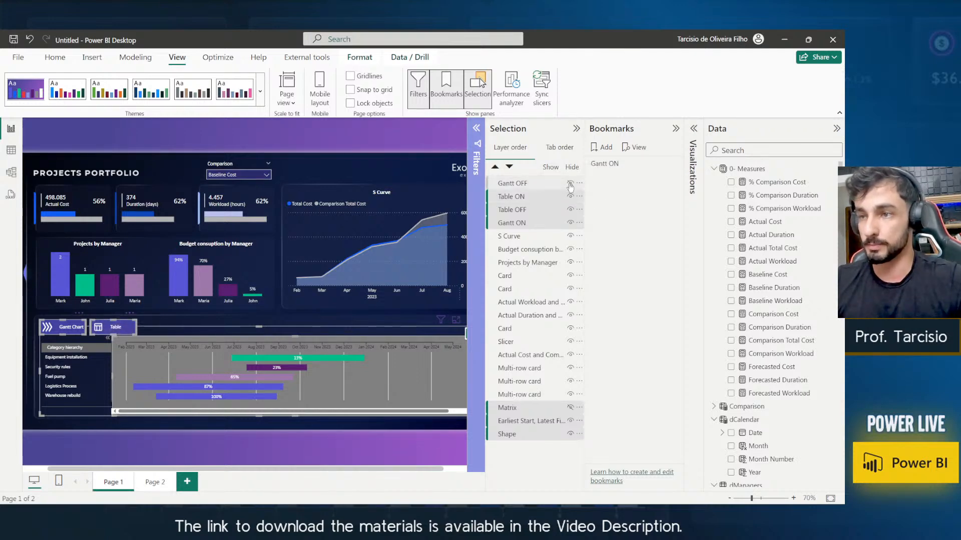
click(570, 183)
click(570, 209)
click(570, 223)
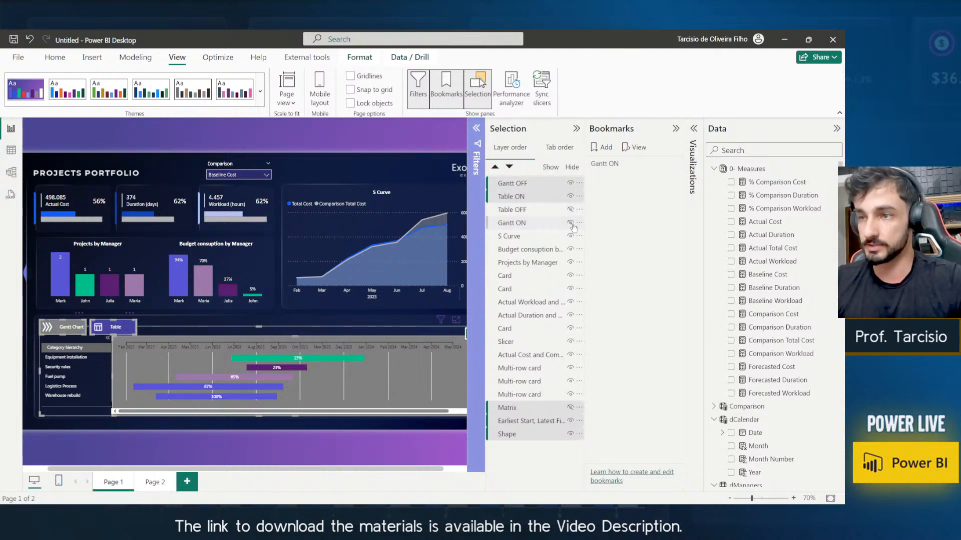
click(570, 408)
click(570, 421)
click(570, 434)
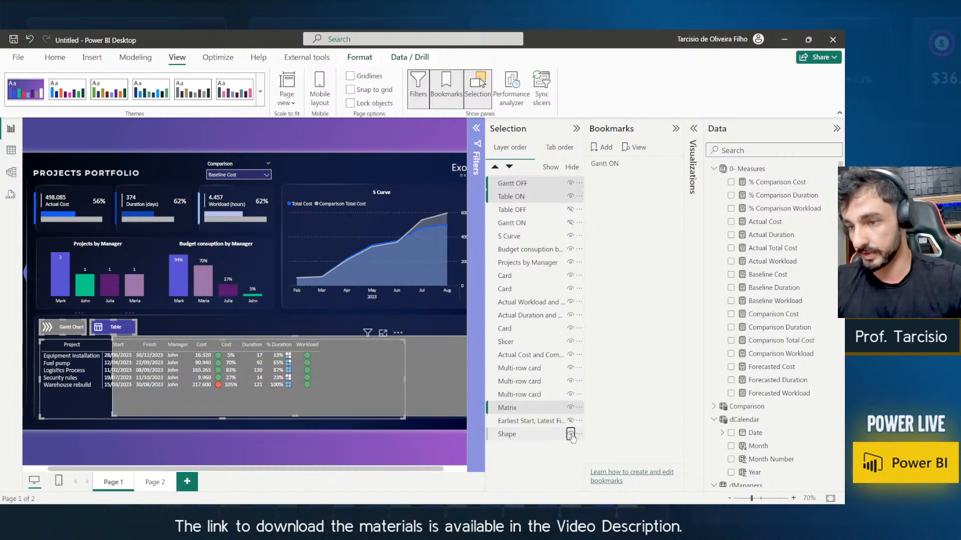
Add a second bookmark for the table view with the shape, Gantt chart, matrix and all four button layers selected.
click(533, 434)
ctrl+click(521, 420)
ctrl+click(519, 408)
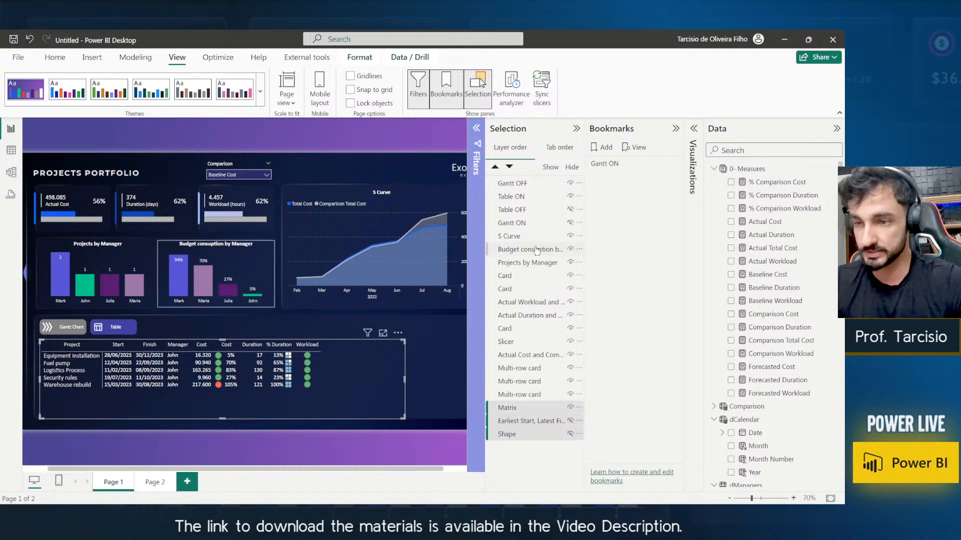
ctrl+click(526, 221)
ctrl+click(523, 210)
ctrl+click(518, 197)
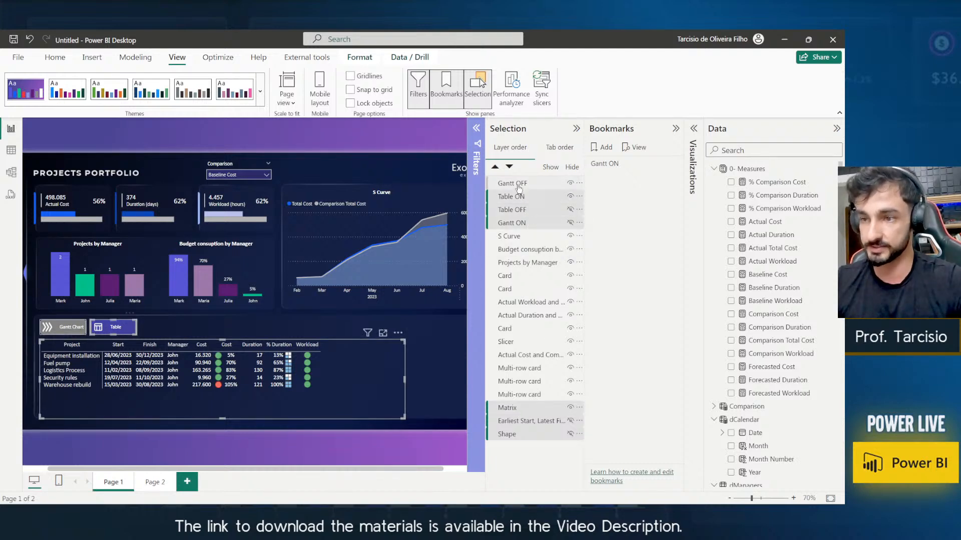
ctrl+click(518, 184)
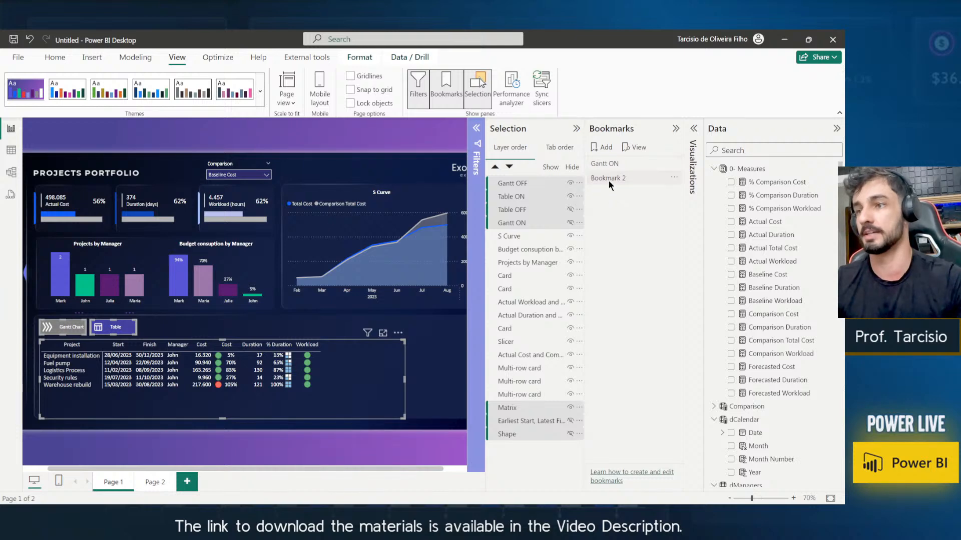
Rename the second bookmark as Table ON.
double_click(608, 179)
text(G)
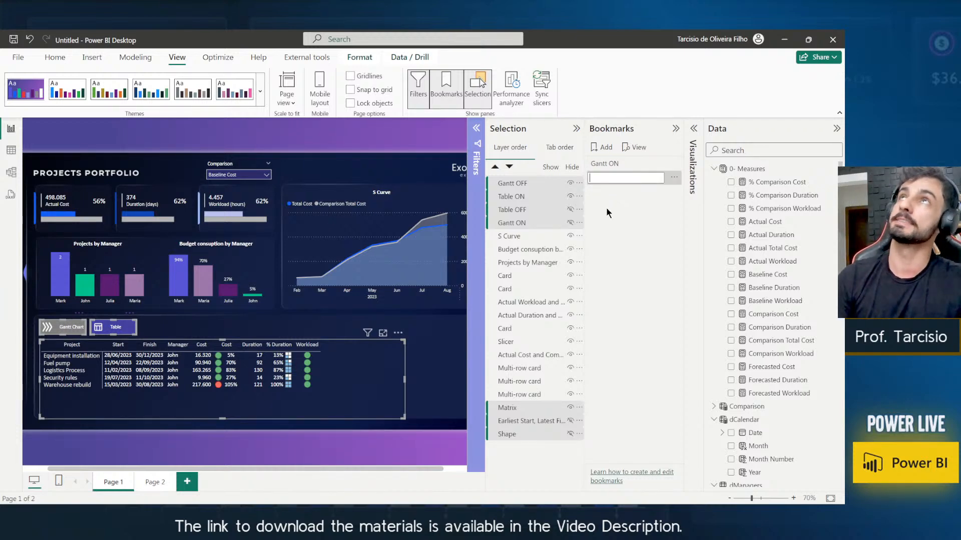
text(able ON)
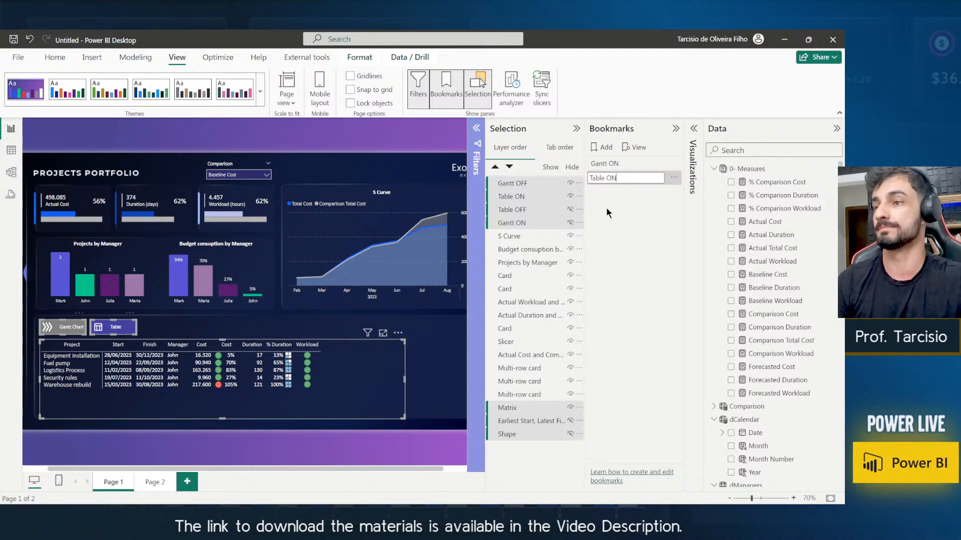
key(Return)
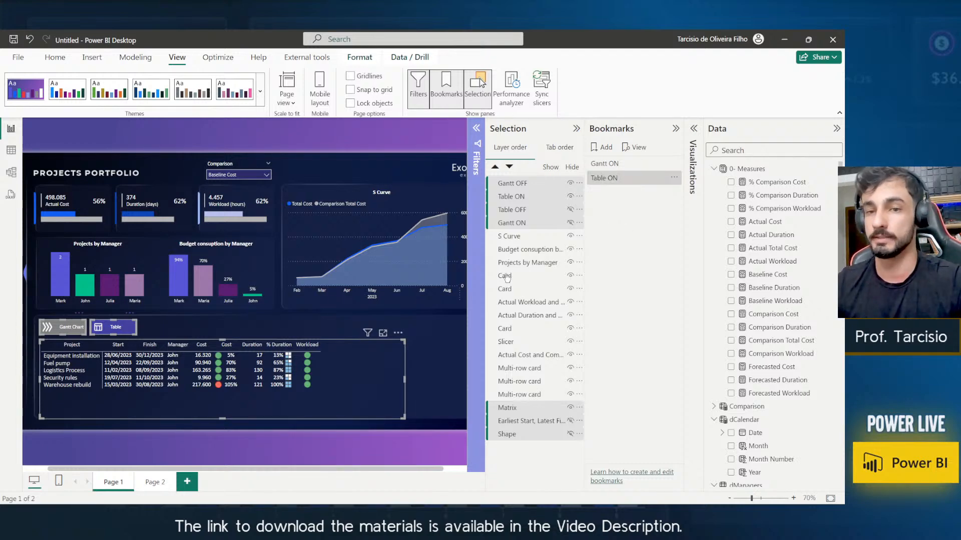
Enable a Bookmark action pointing to Gantt ON for the grey Gantt Chart button, and test it on the page.
click(152, 330)
click(124, 330)
click(71, 329)
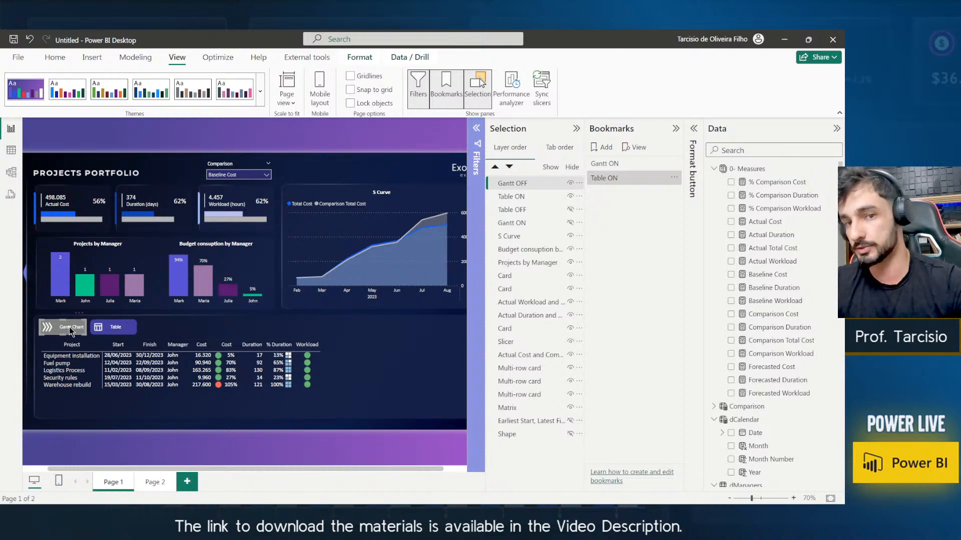
click(693, 128)
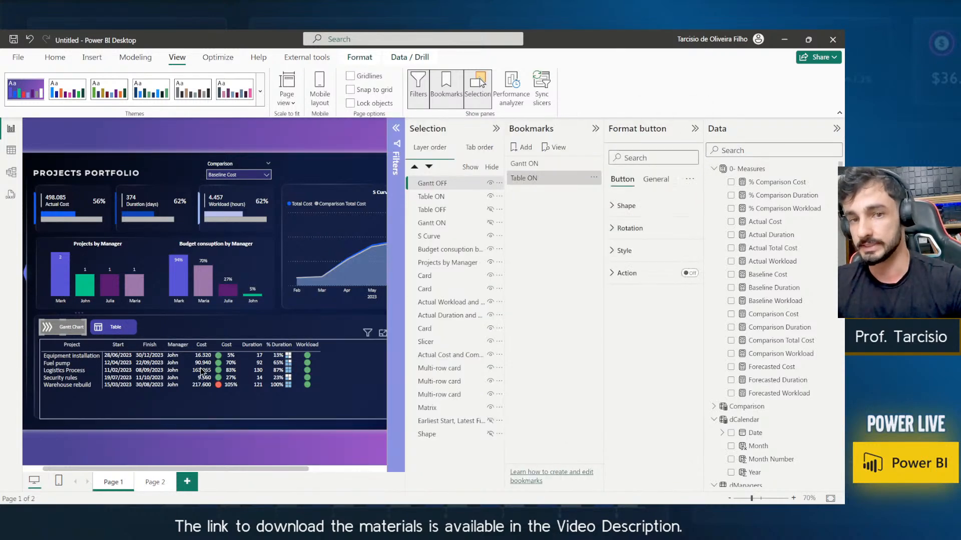
click(642, 273)
click(689, 274)
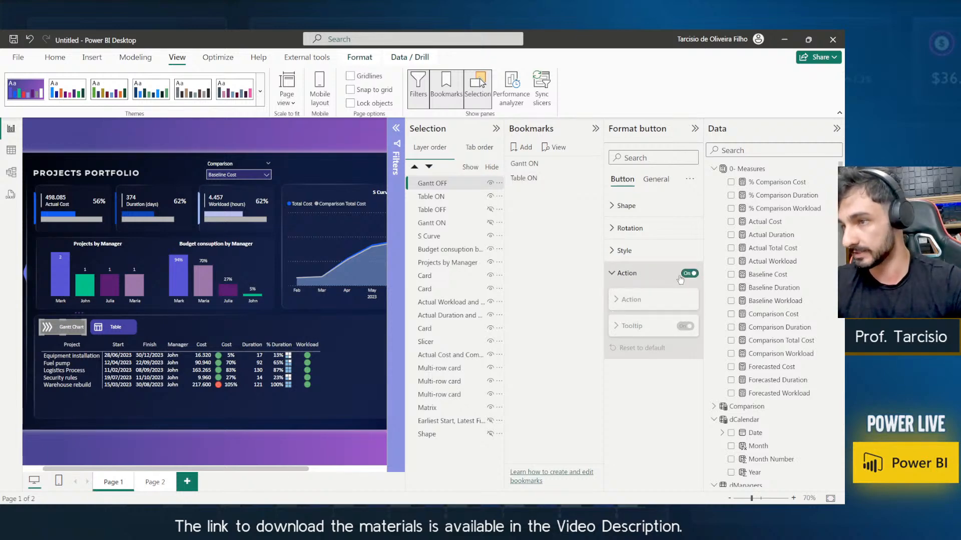
click(643, 329)
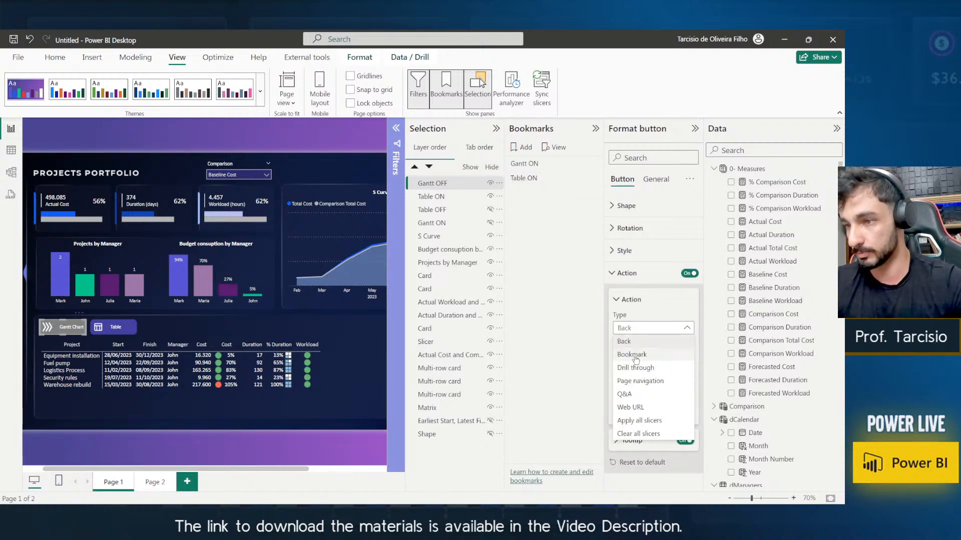
click(634, 355)
click(634, 358)
click(633, 383)
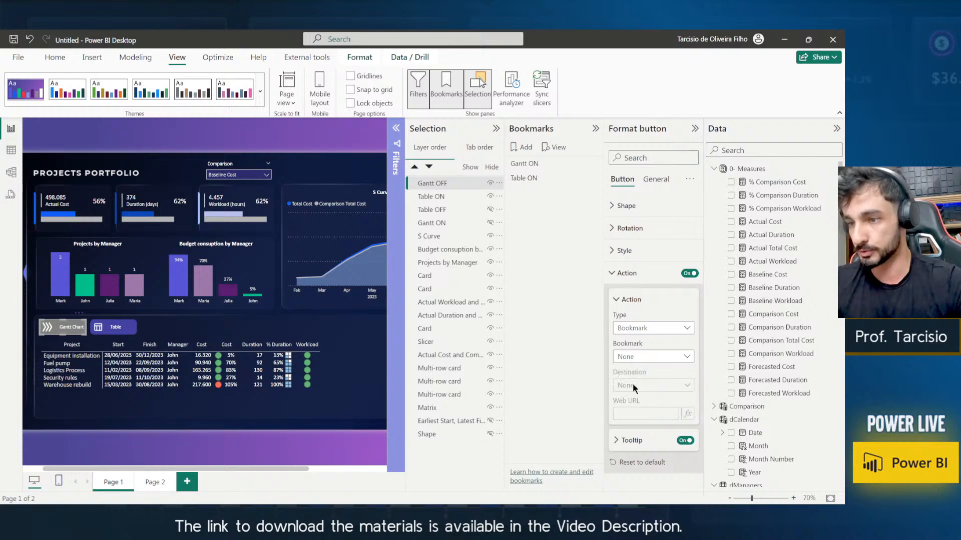
ctrl+click(76, 331)
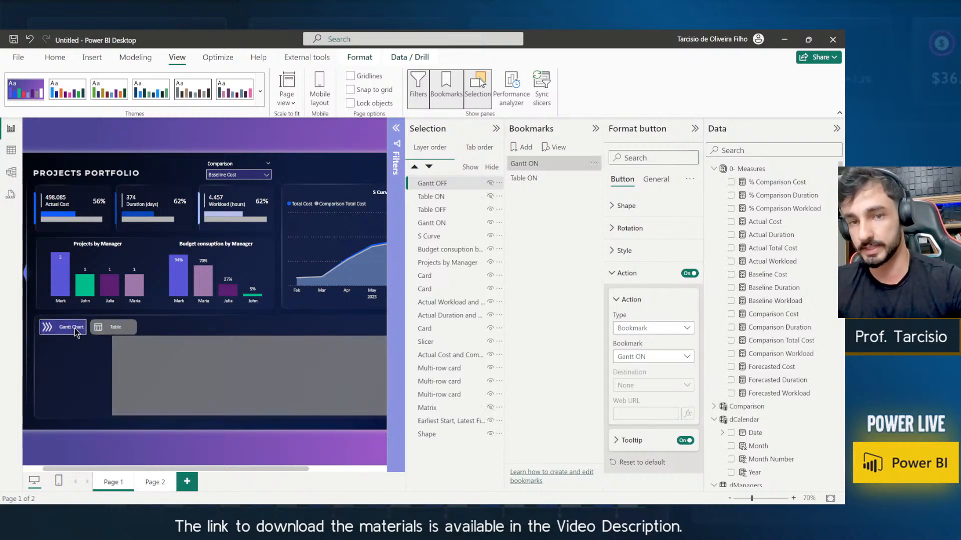
click(170, 430)
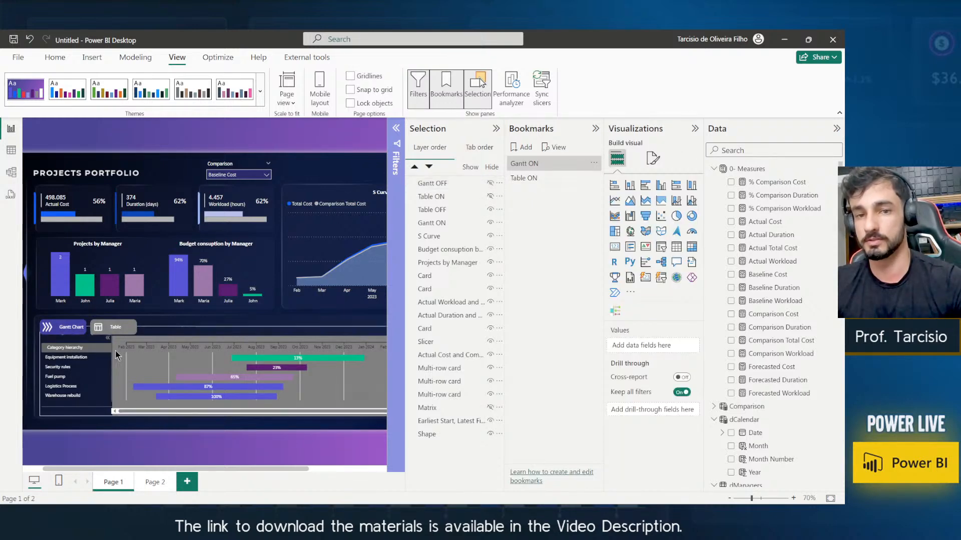
Enable a Bookmark action pointing to Table ON for the grey Table button.
click(116, 328)
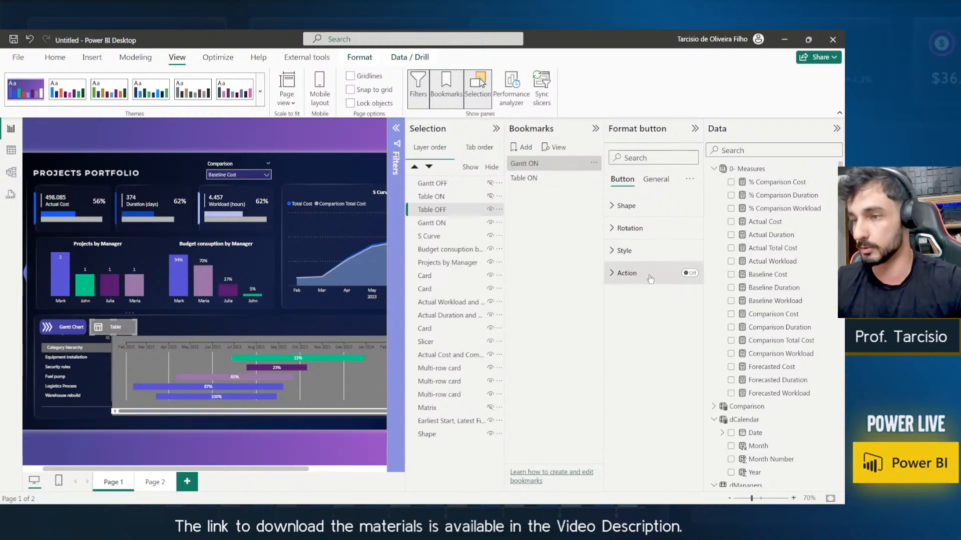
click(685, 273)
click(649, 275)
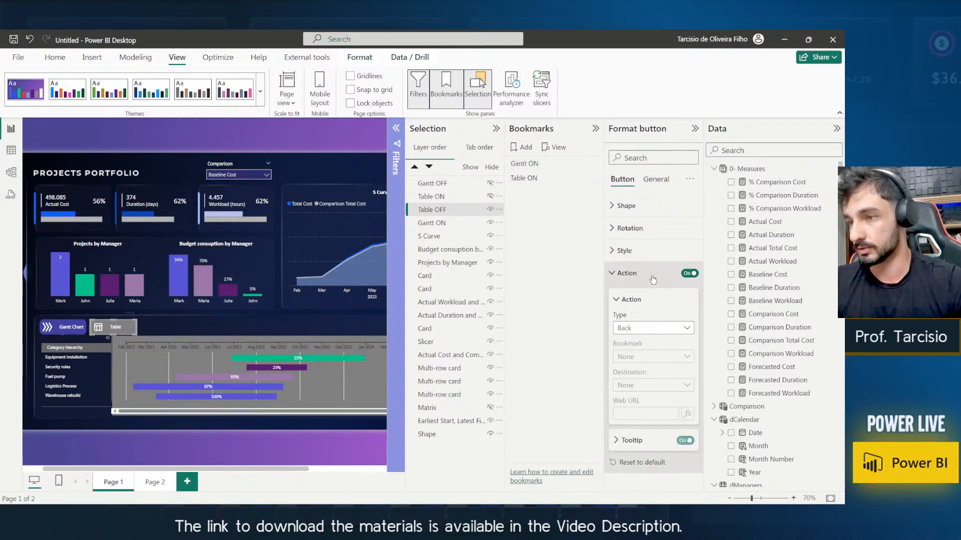
click(641, 332)
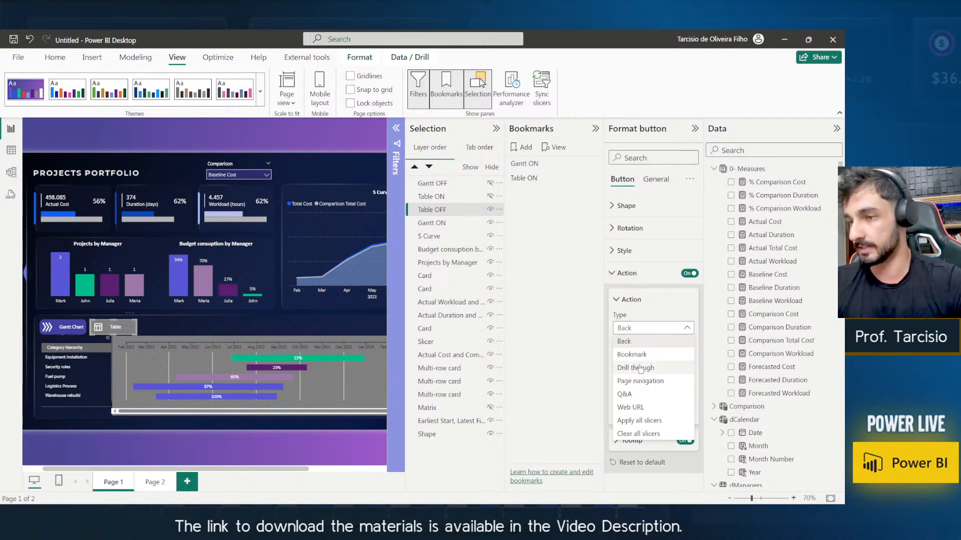
click(637, 371)
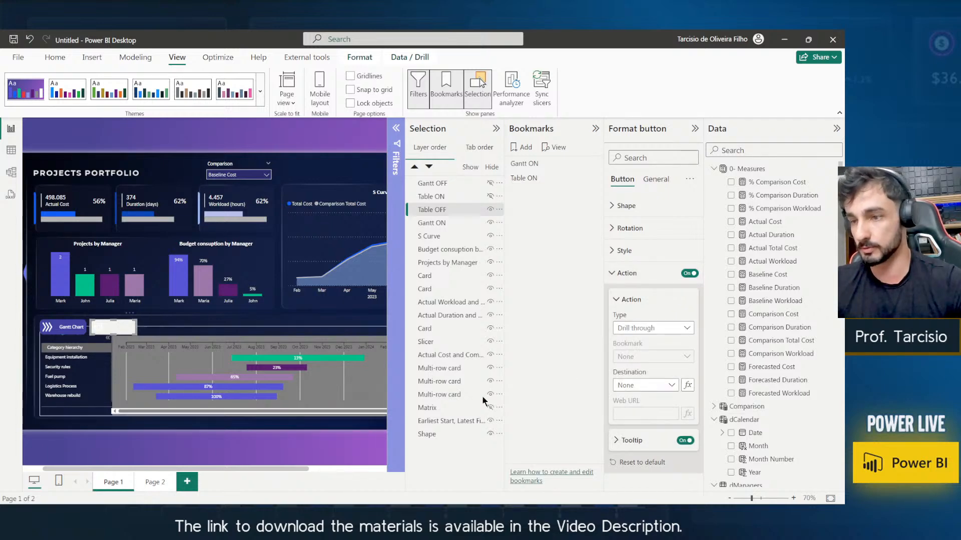
click(643, 334)
click(642, 357)
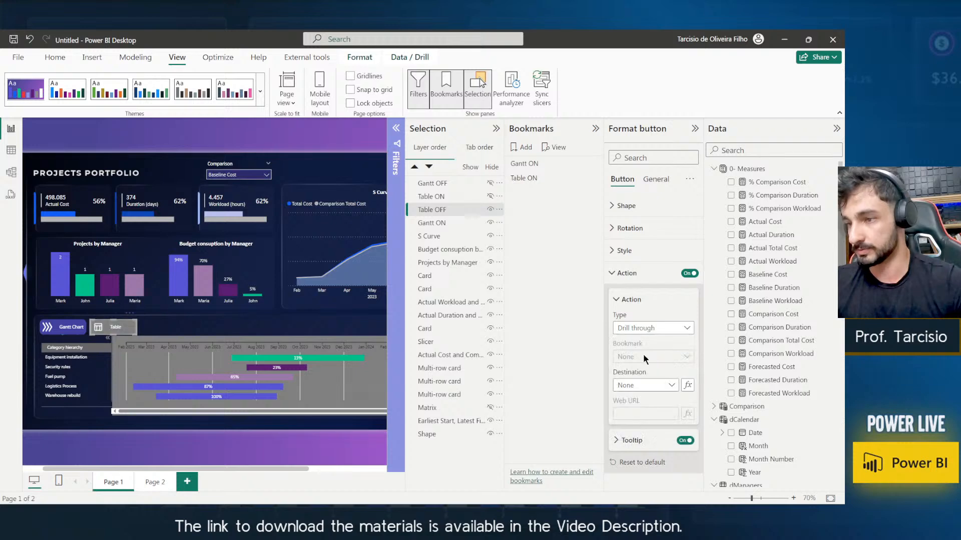
click(646, 358)
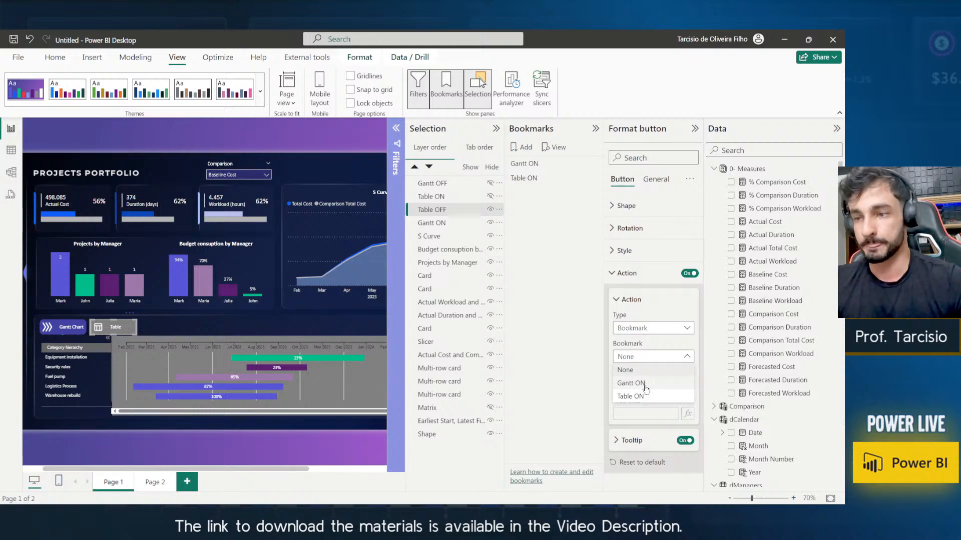
click(638, 397)
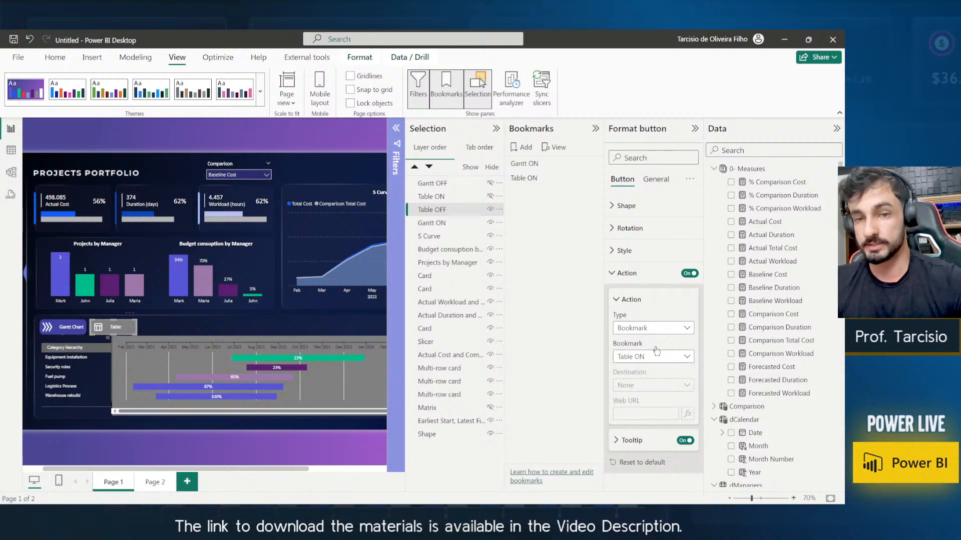
Collapse the side panes and test switching between the Gantt chart and table views with the two grey buttons.
click(160, 330)
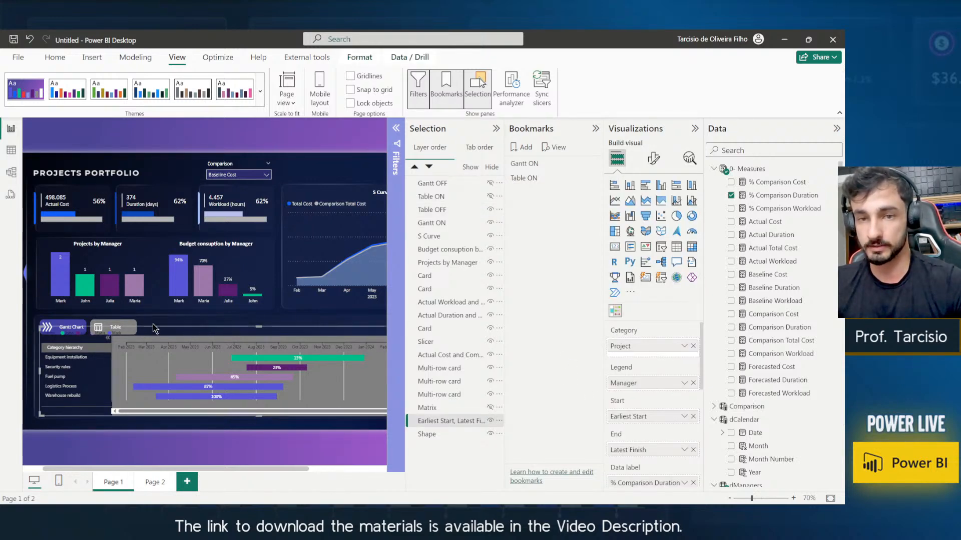
ctrl+click(116, 327)
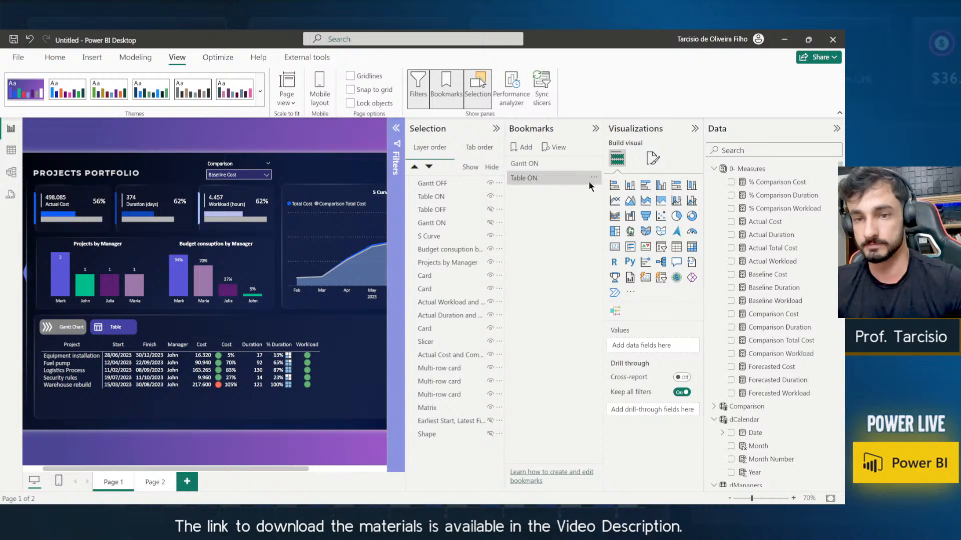
click(595, 128)
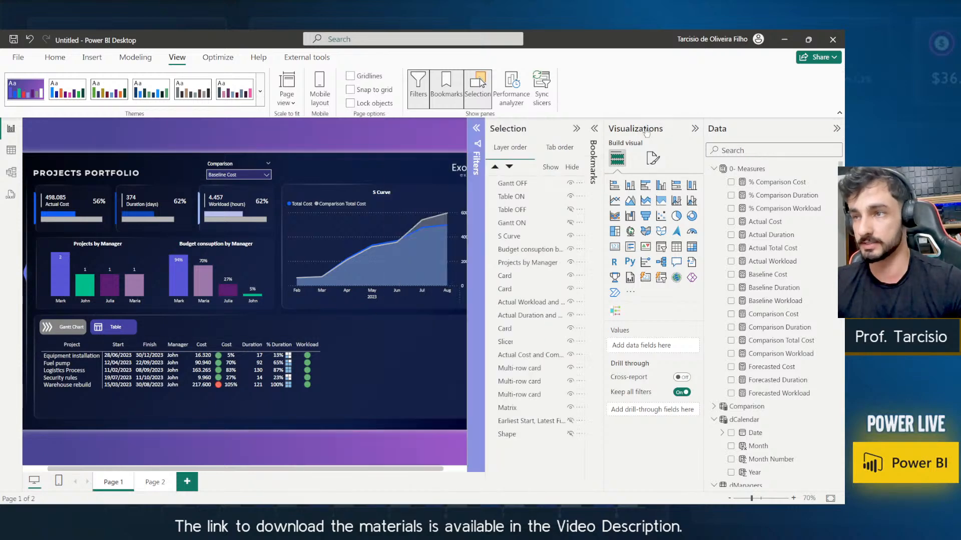
click(695, 128)
click(655, 129)
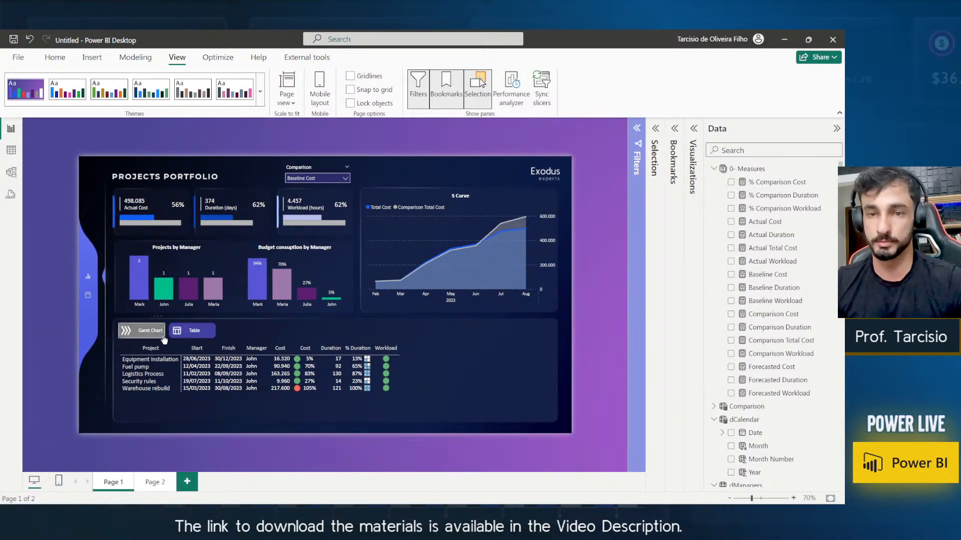
click(127, 349)
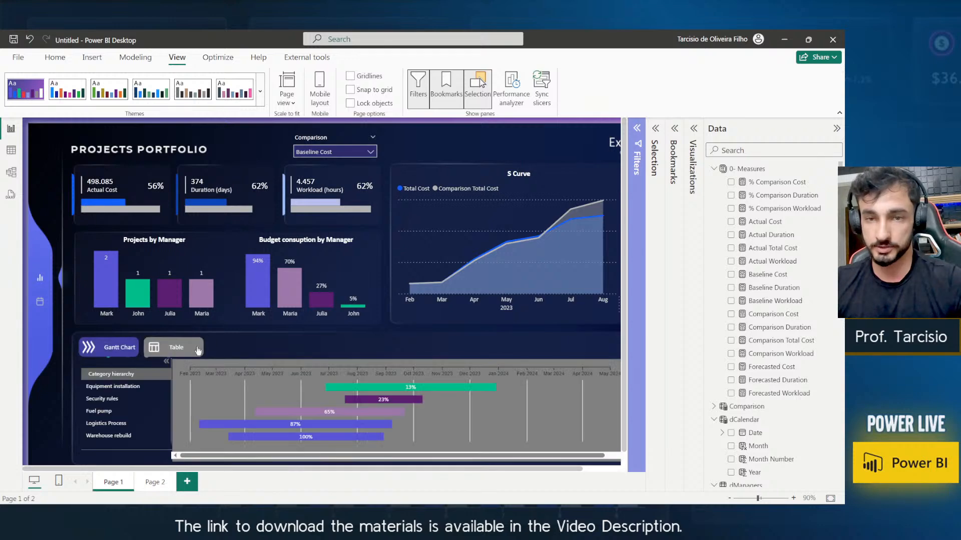
click(197, 350)
click(129, 352)
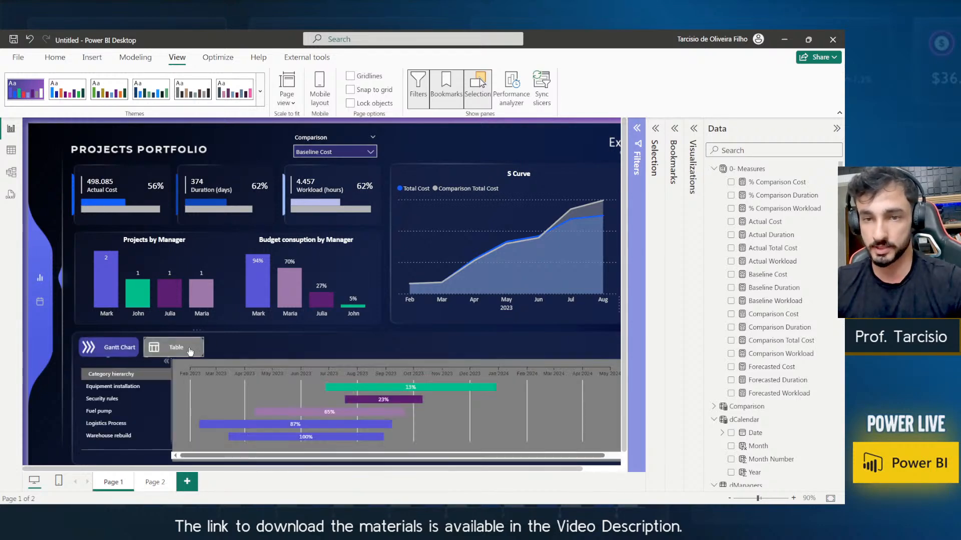
click(190, 350)
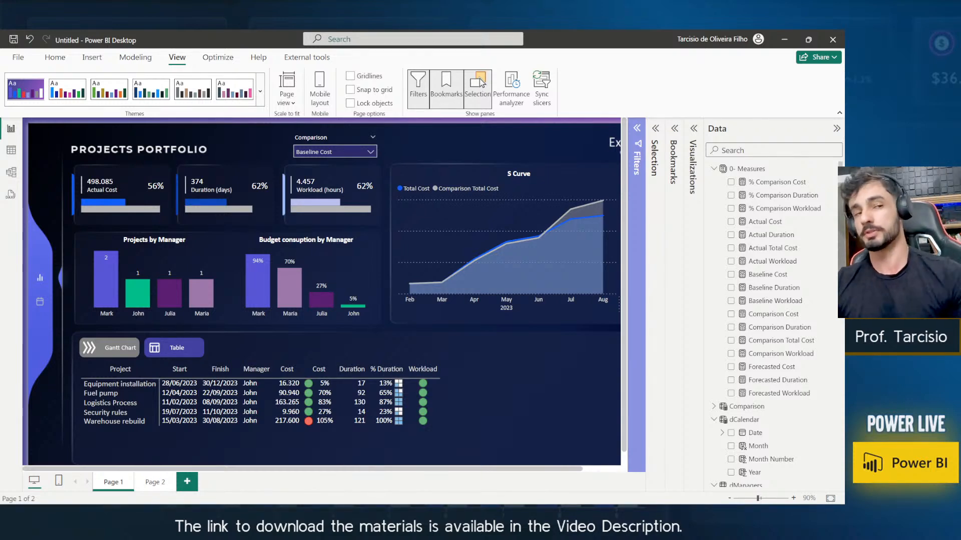
Examine the fill settings of the purple Table button, and deselect it with the panes collapsed again.
click(174, 348)
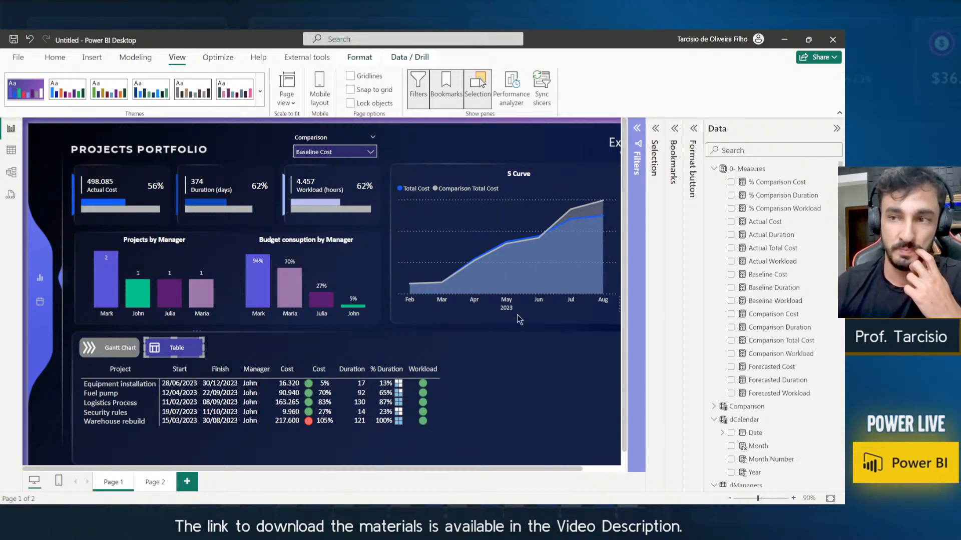
click(659, 132)
click(657, 129)
click(674, 130)
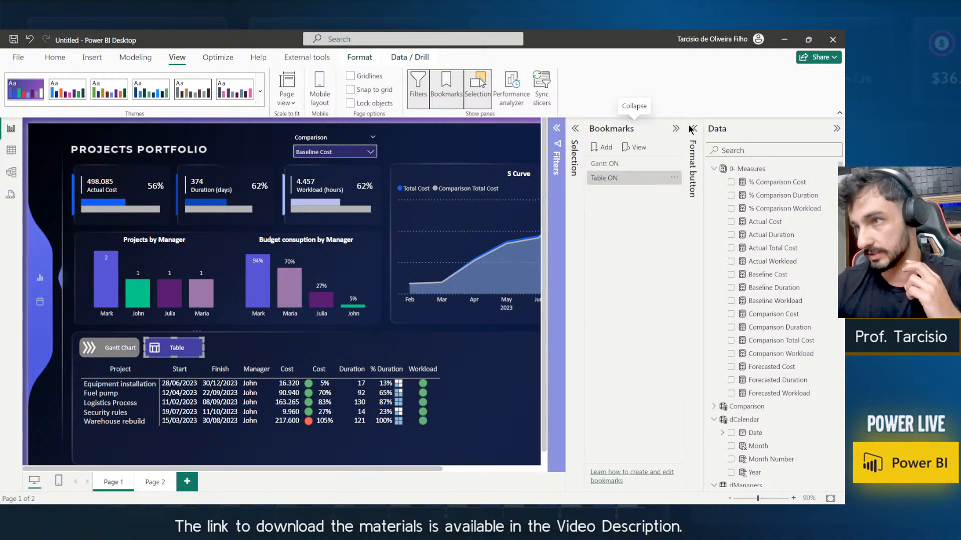
click(693, 129)
click(643, 250)
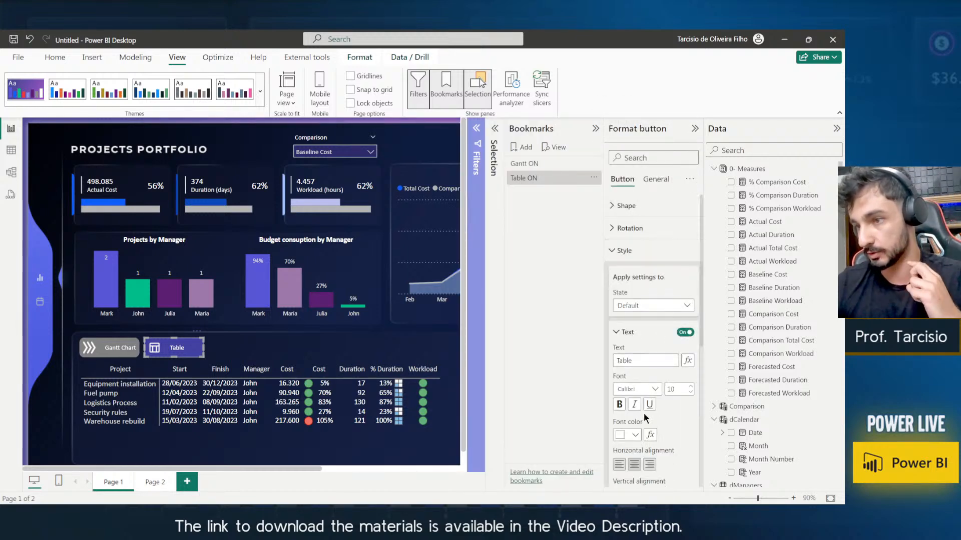
click(636, 333)
click(642, 389)
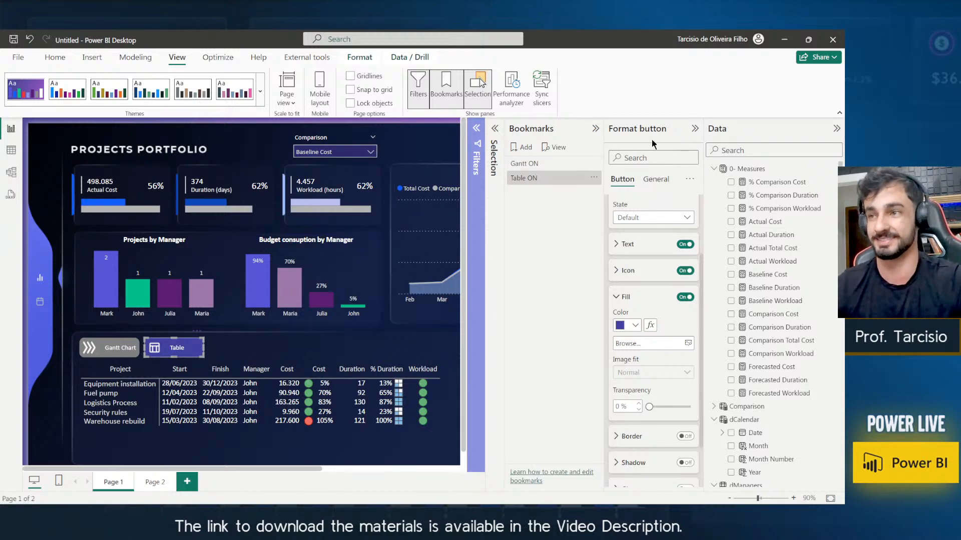
click(695, 129)
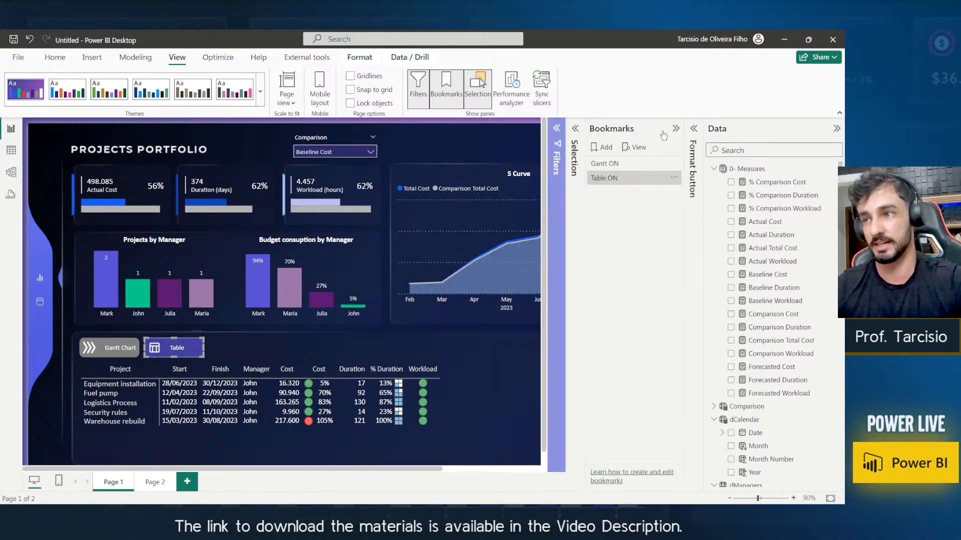
click(674, 130)
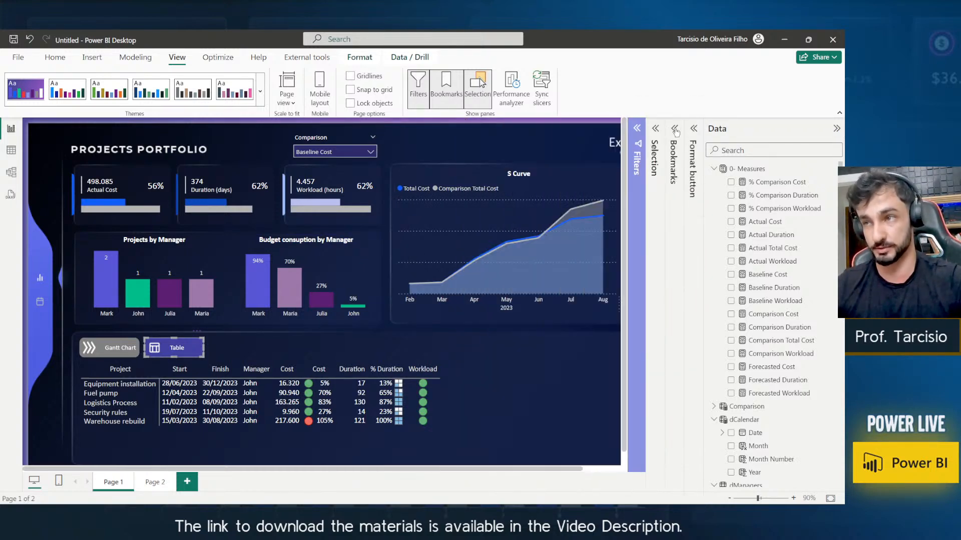
click(237, 344)
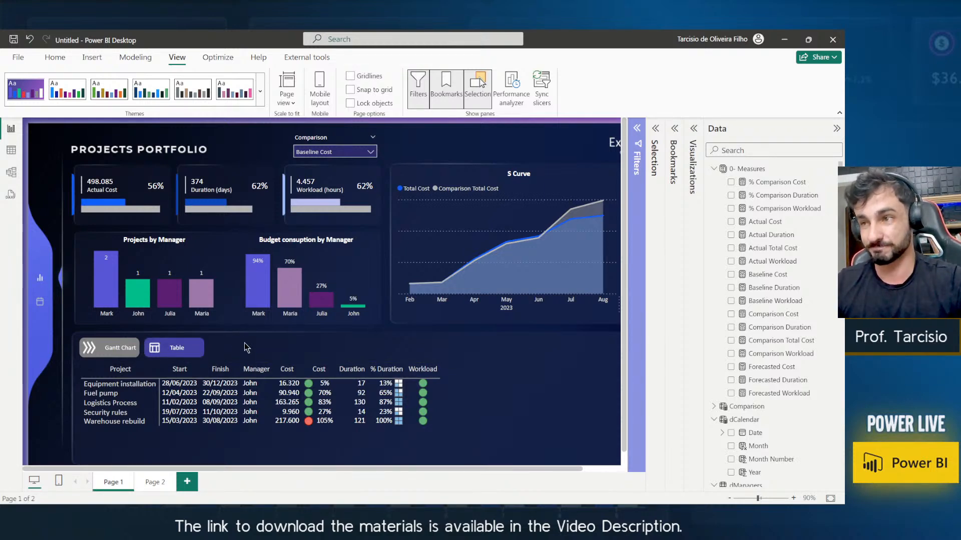
Place a copy of the purple Table button above the matrix's Cost to Workload columns and widen it on both sides.
scroll(244, 343, down, 1)
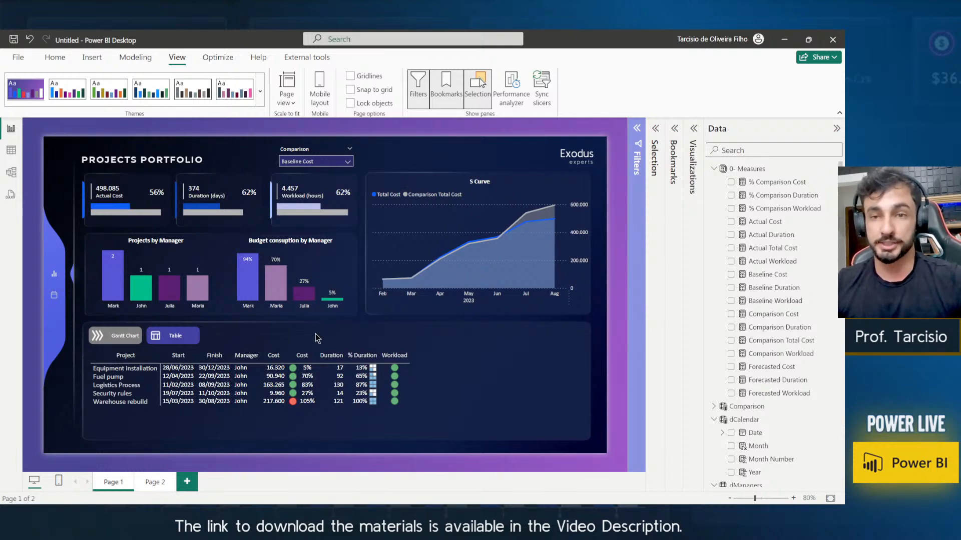
click(168, 336)
drag(170, 337, 397, 344)
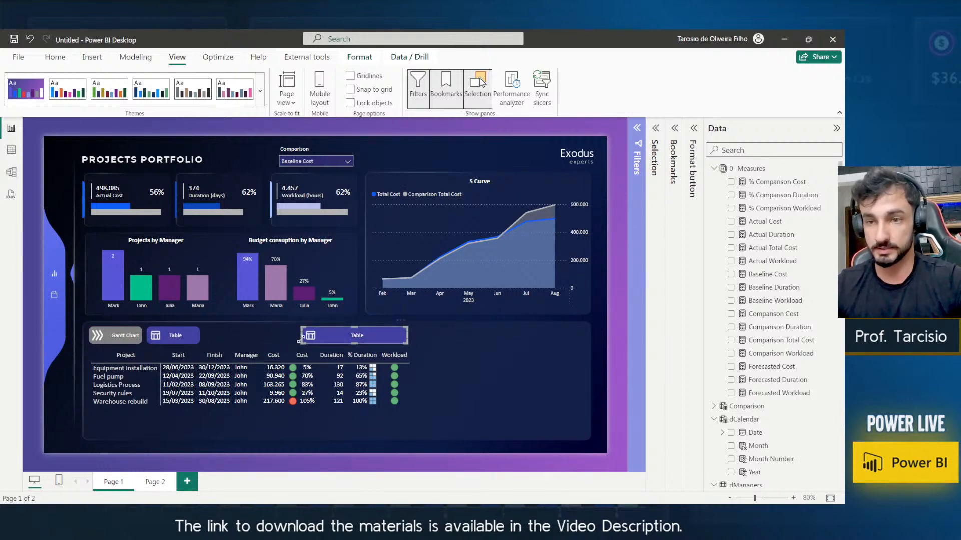
drag(301, 341, 292, 340)
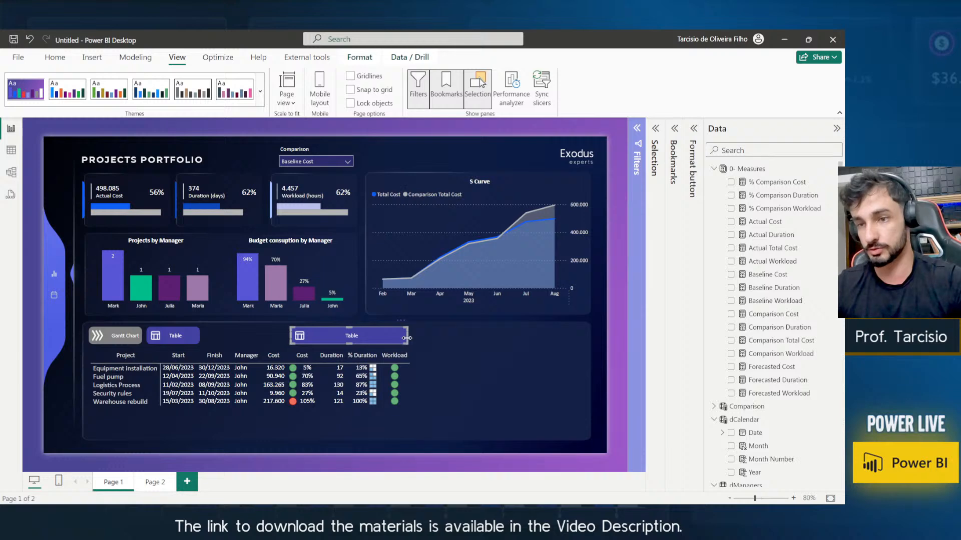
drag(408, 340, 426, 341)
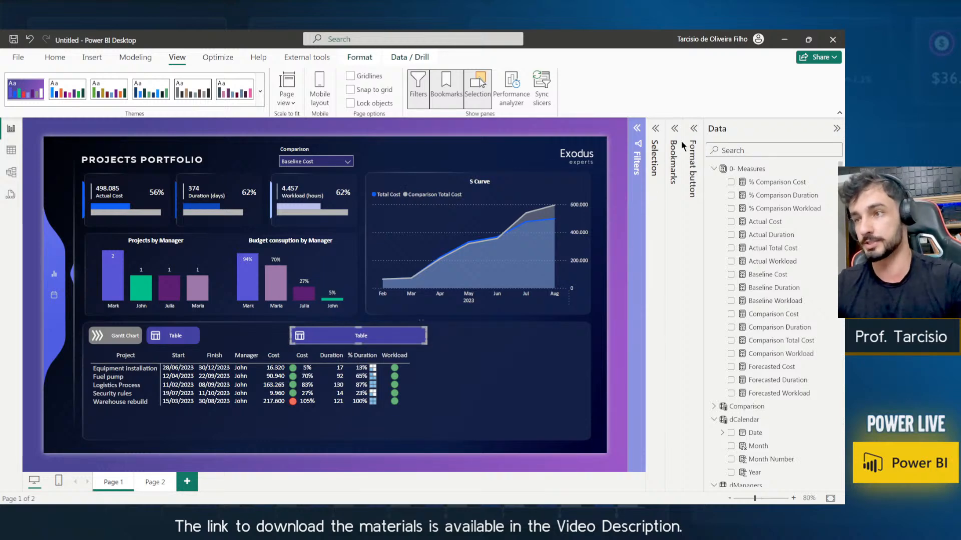
Review the wide Table button's text style settings and its available states, keeping the Default state.
click(694, 129)
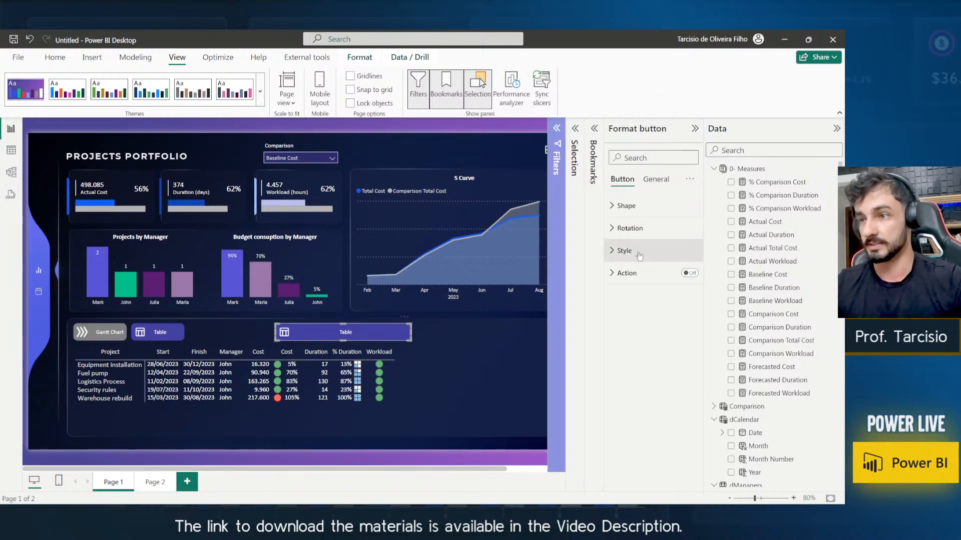
click(643, 273)
click(645, 251)
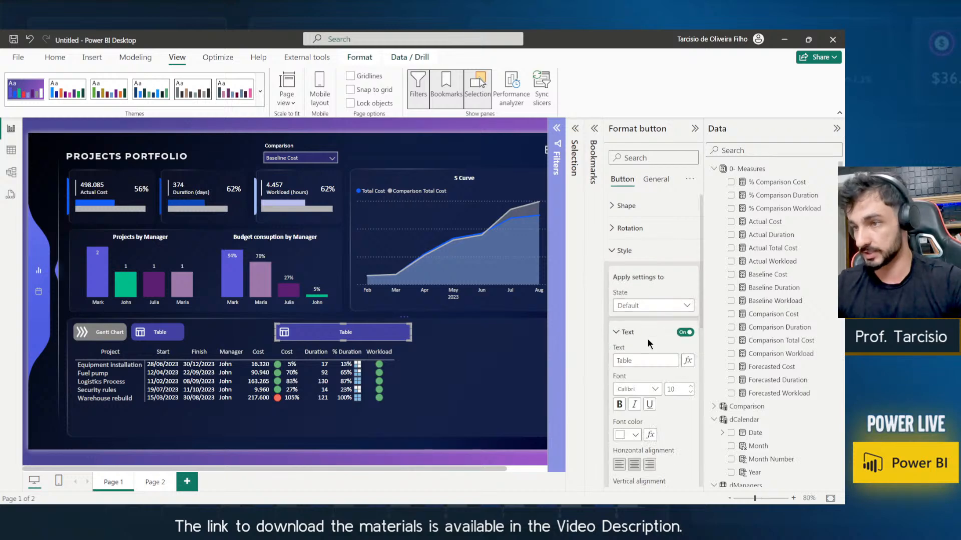
double_click(631, 362)
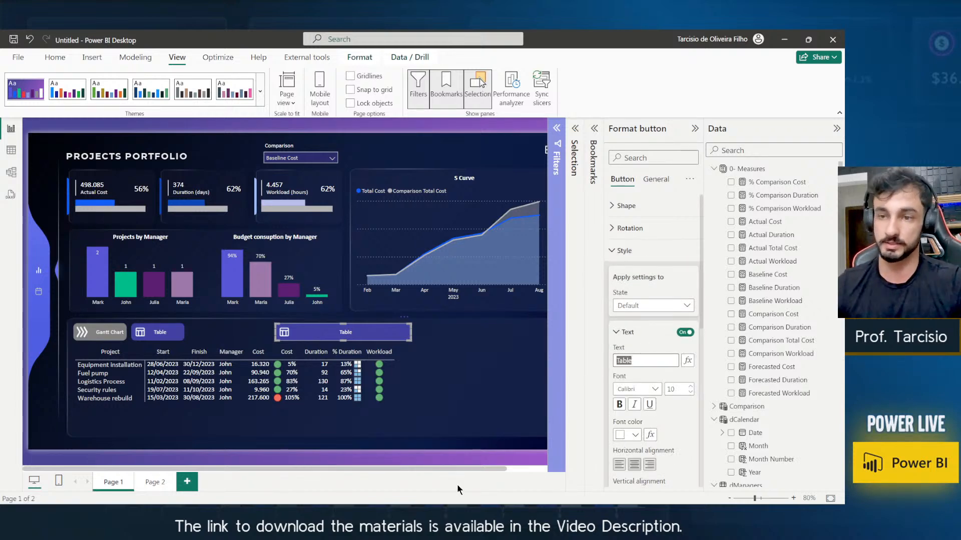
click(637, 306)
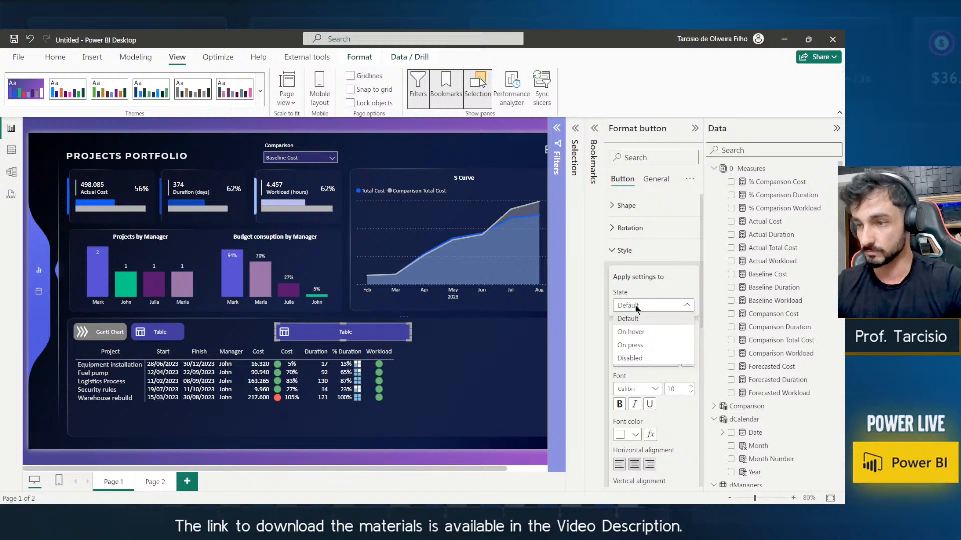
click(635, 318)
click(624, 250)
click(628, 273)
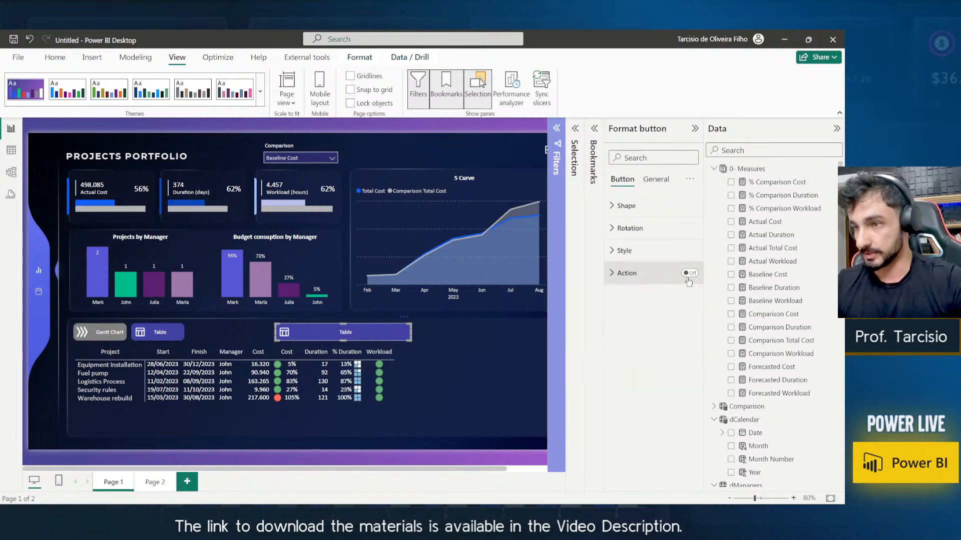
Enable a Drill through action for the wide Table button and check its destination options.
click(689, 273)
click(654, 275)
click(637, 327)
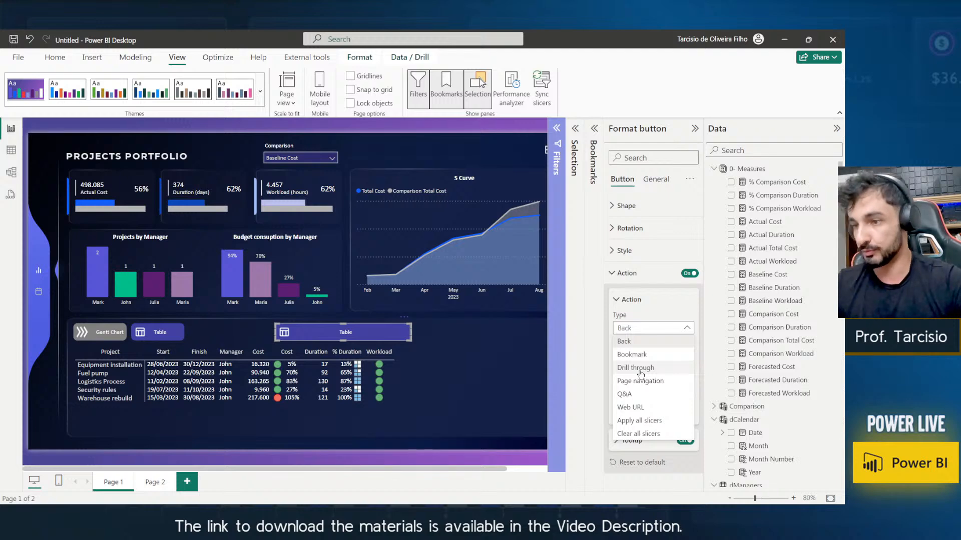
click(643, 371)
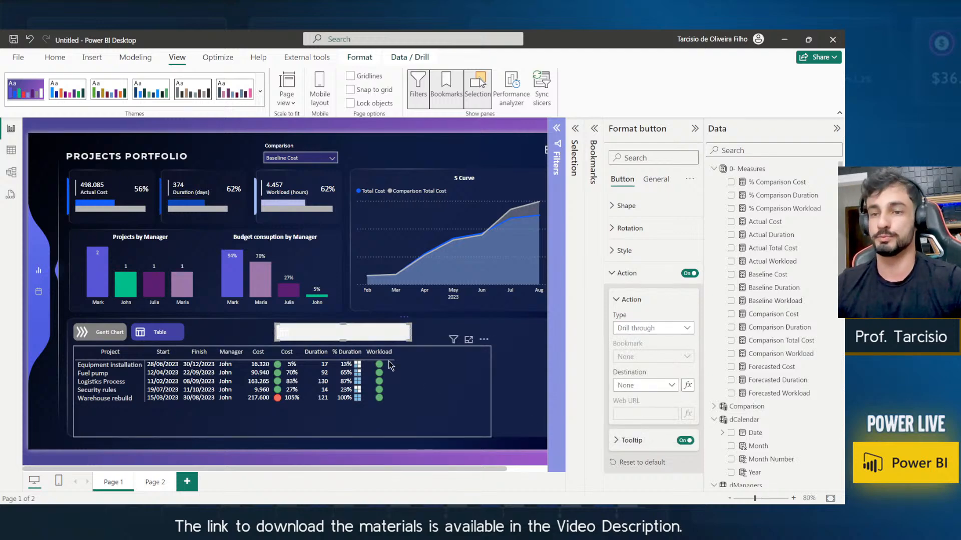
click(642, 389)
click(643, 390)
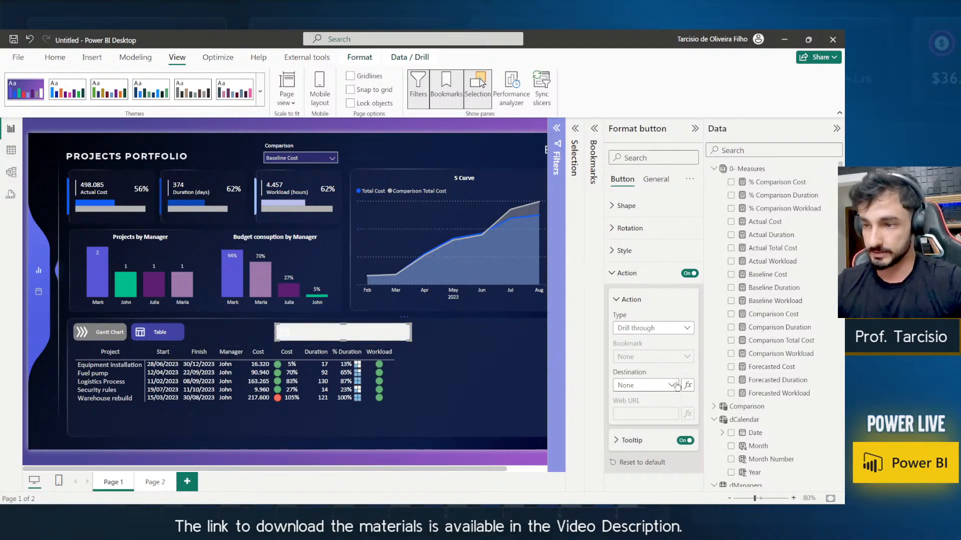
Delete the Gantt visual from Page 2 so the page is empty.
click(148, 489)
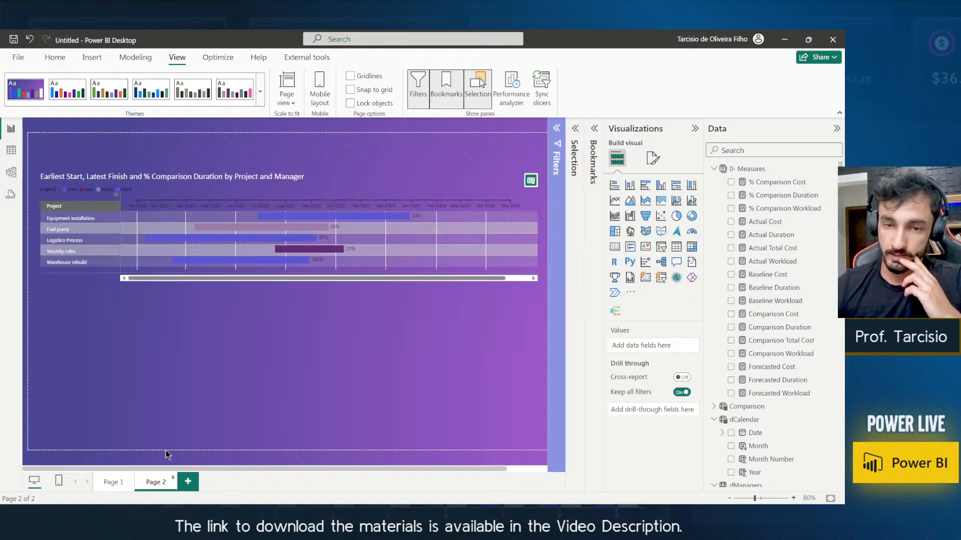
click(252, 175)
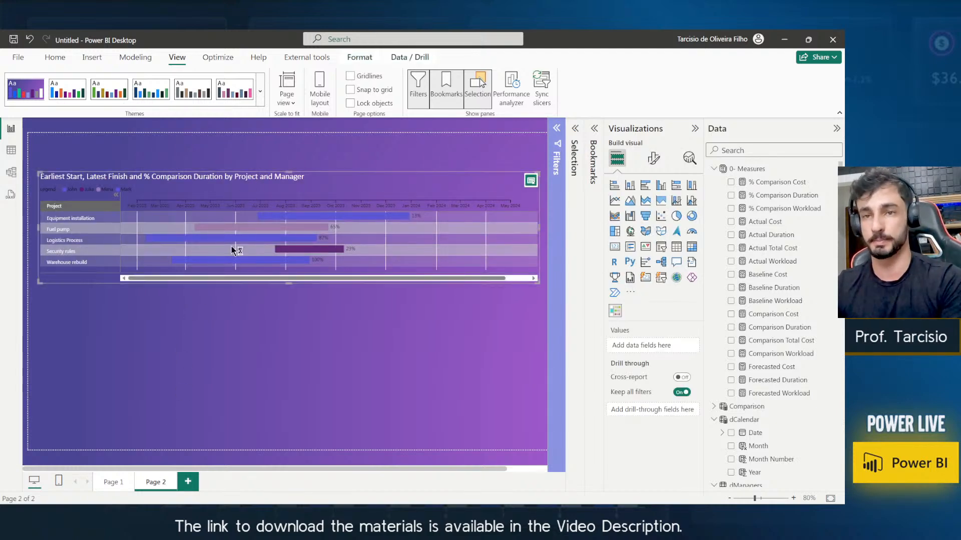
key(Delete)
Rename Page 1 as Portfolio.
click(112, 481)
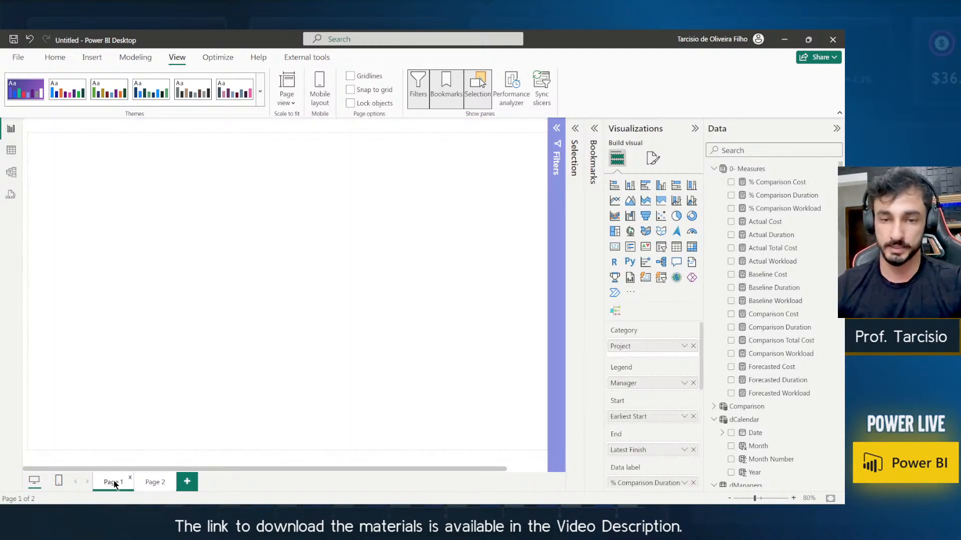
double_click(112, 481)
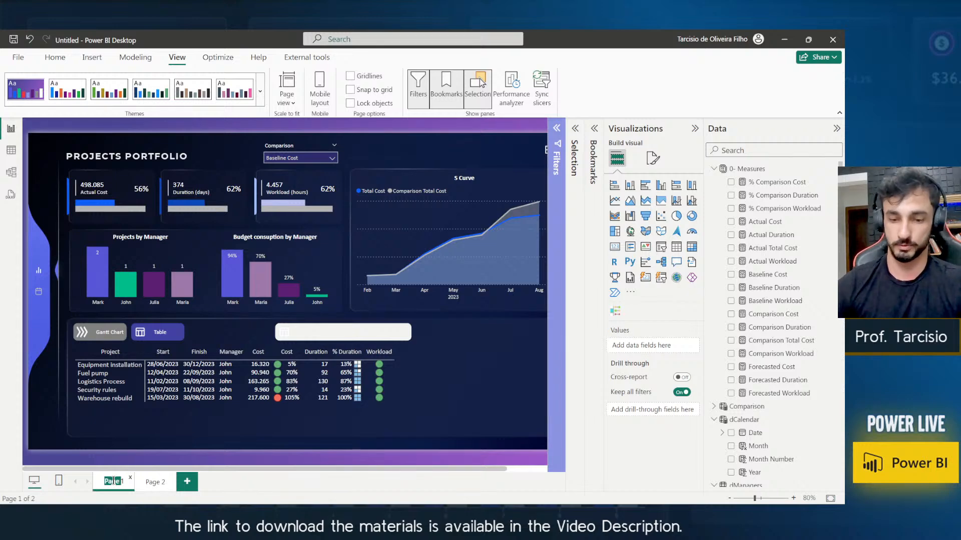
text(p)
text(Portf1)
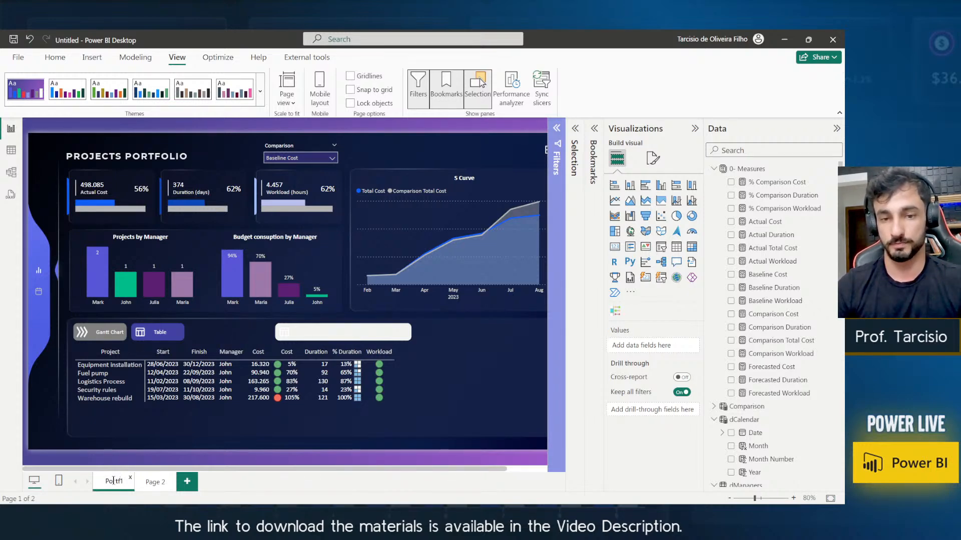
key(Delete)
text(olio)
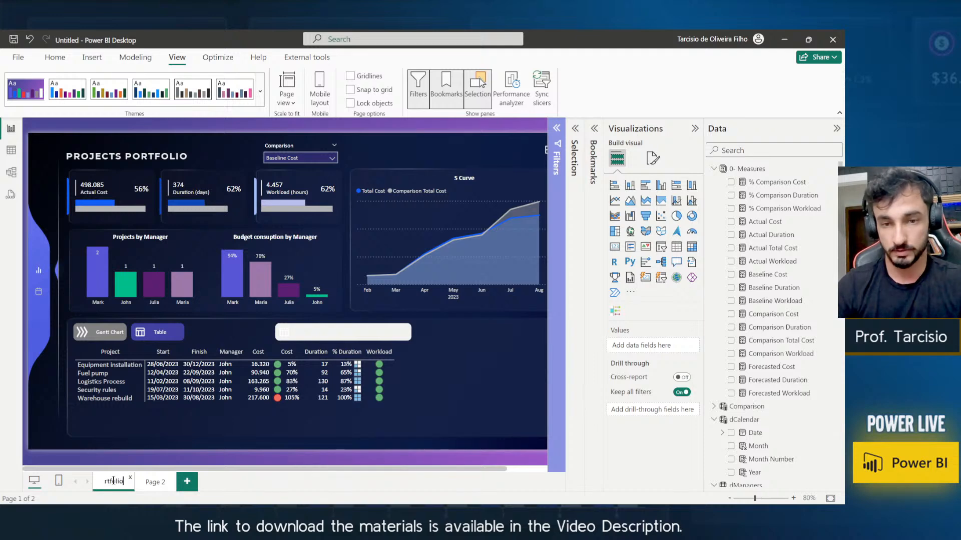
text(1)
key(Return)
double_click(114, 485)
key(Right)
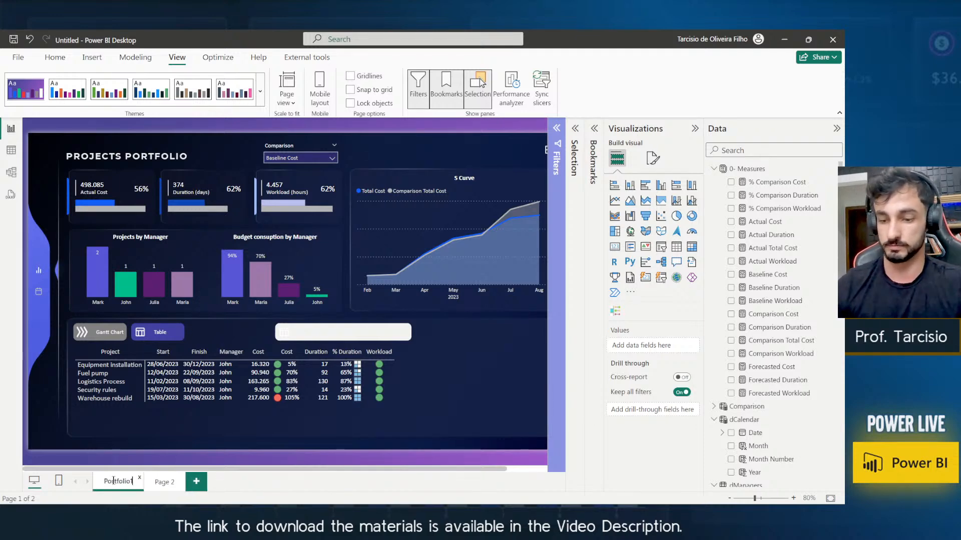
key(BackSpace)
key(Return)
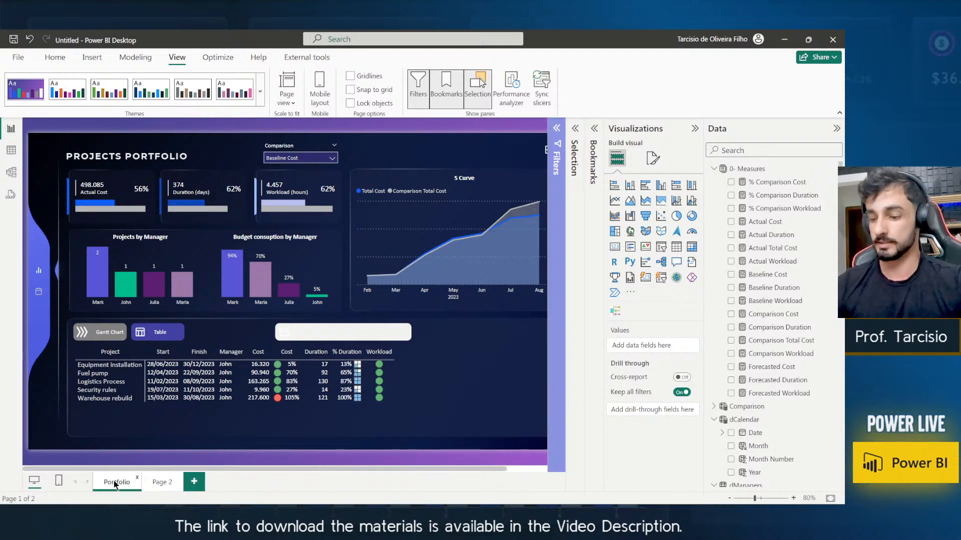
Rename Page 2 as Project Details.
double_click(162, 483)
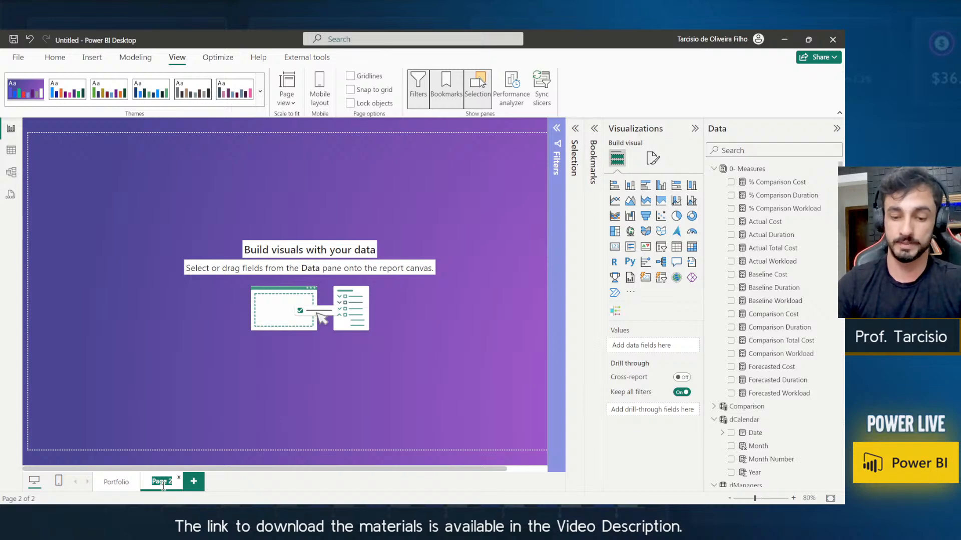
text(Project Details)
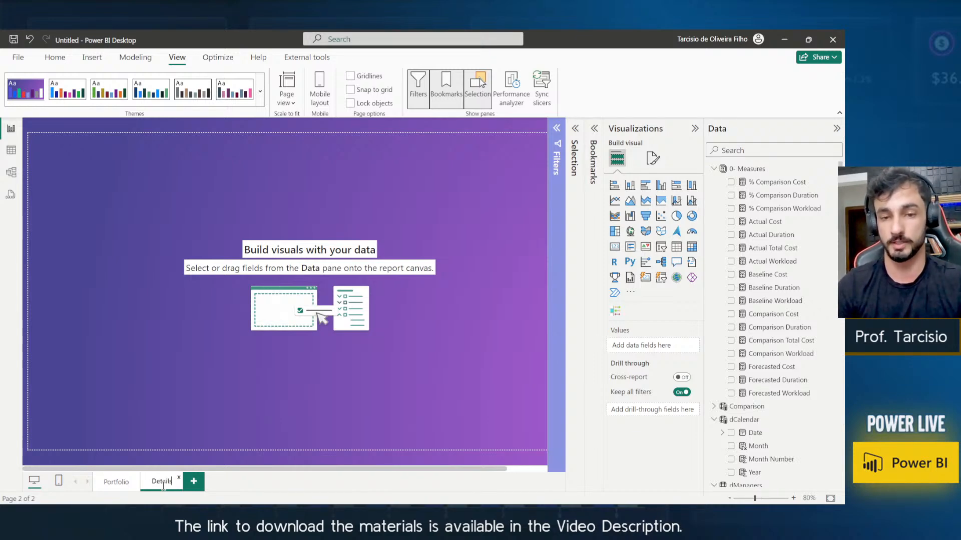
key(Return)
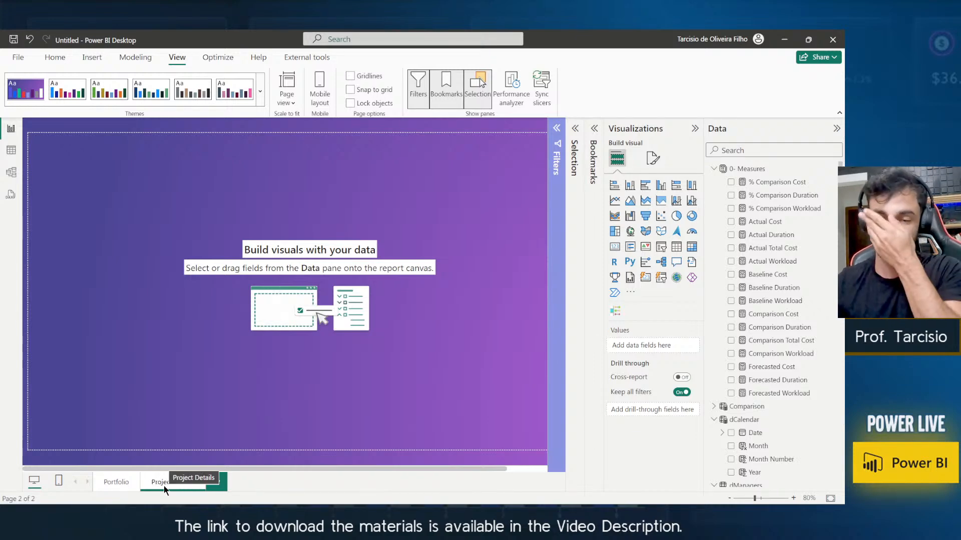
Cross-filter the Portfolio page by the Equipment Installation row of the matrix and clear that selection again.
click(112, 483)
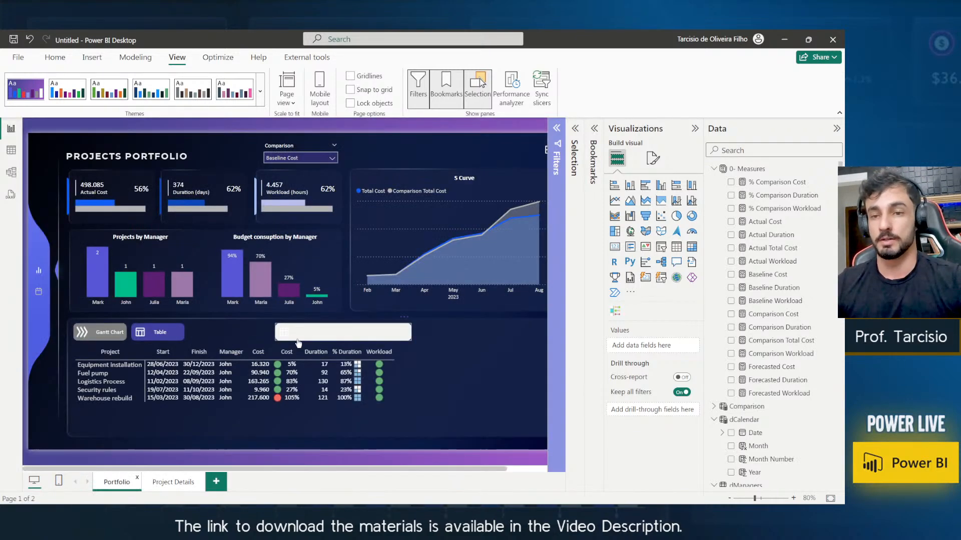
click(100, 365)
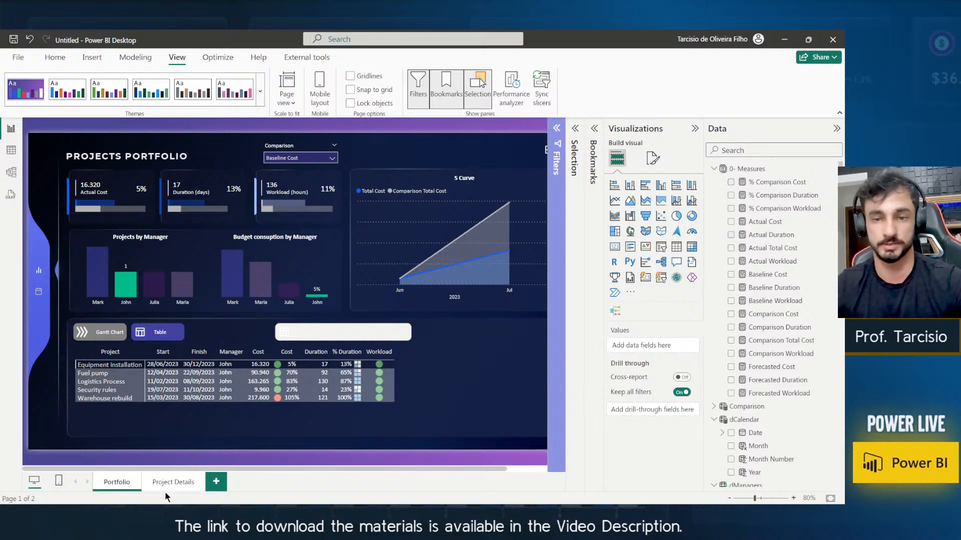
click(128, 365)
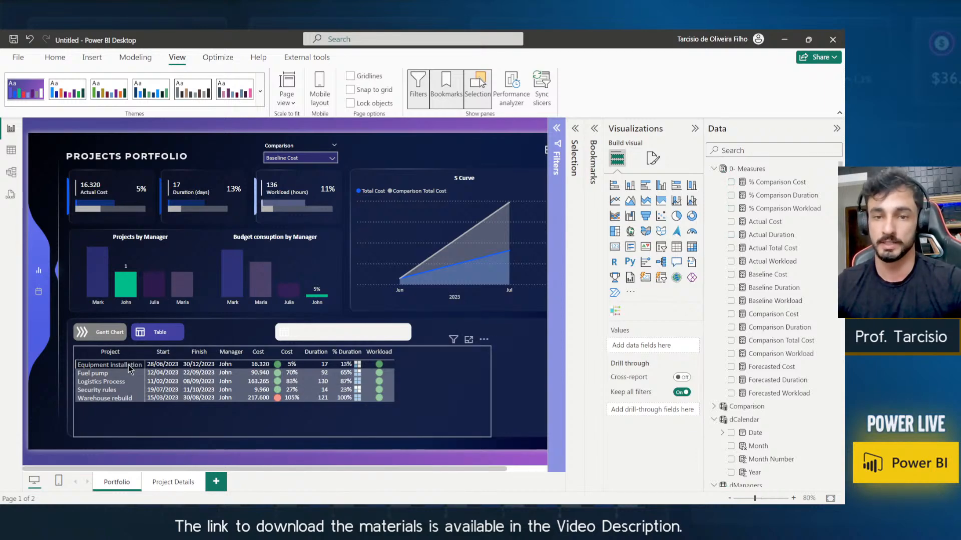
Check the Drill through destination options of the wide button above the matrix, keeping None.
click(325, 334)
click(689, 274)
click(626, 273)
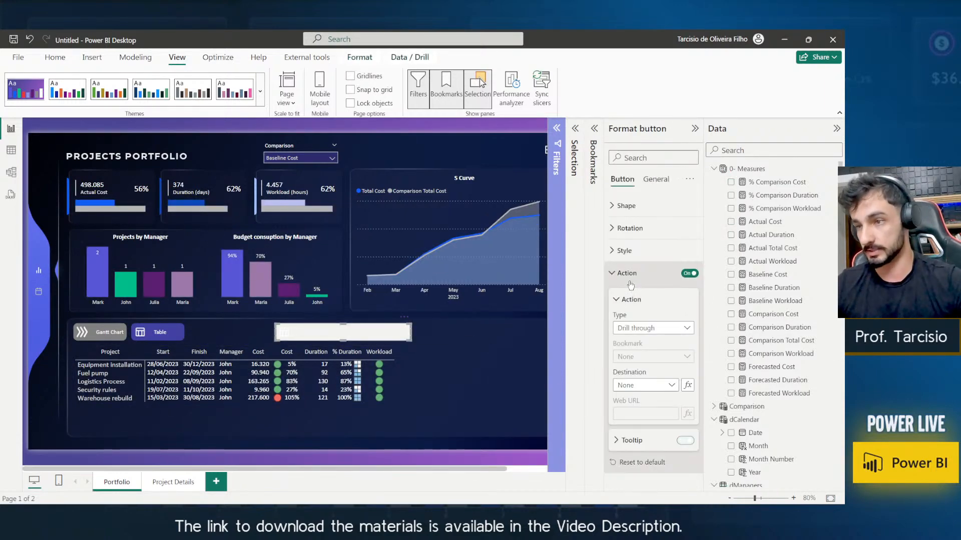
click(647, 329)
click(652, 332)
click(636, 386)
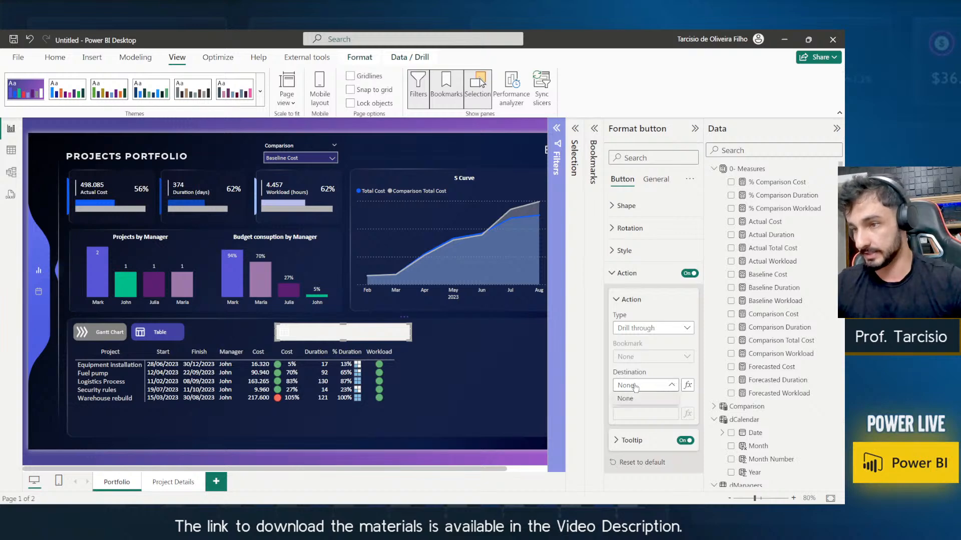
click(631, 399)
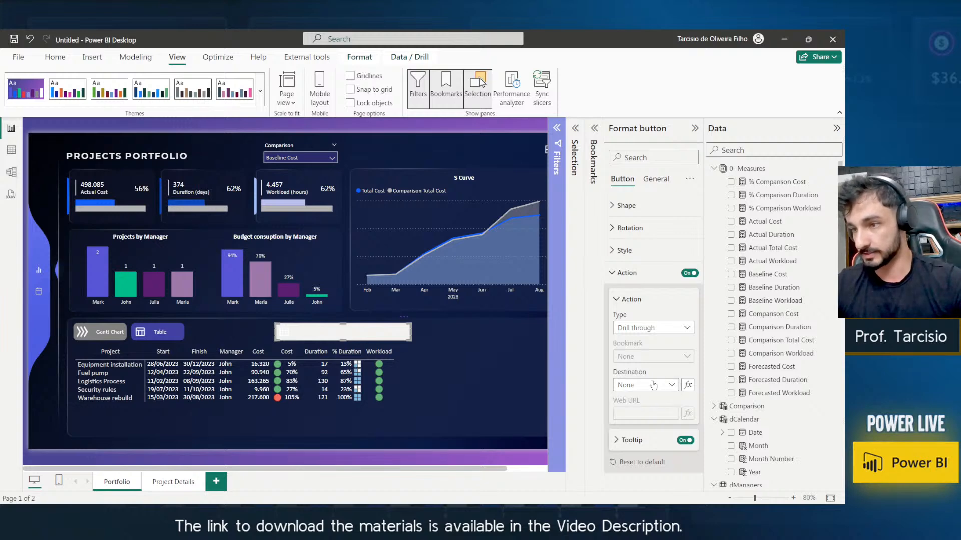
Add the Project field of dProjects as the drill-through field of the Project Details page and look at its back button.
click(175, 488)
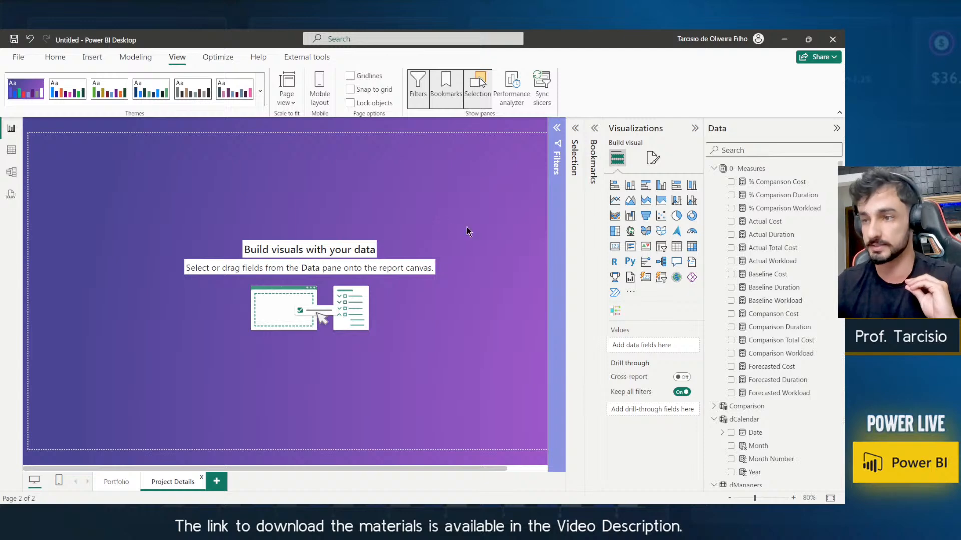
scroll(720, 380, down, 5)
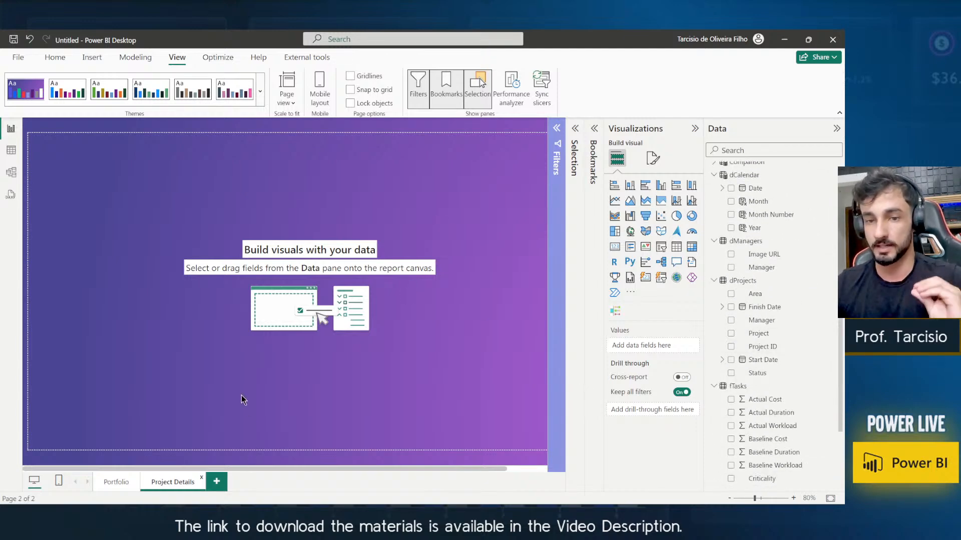
scroll(746, 347, up, 3)
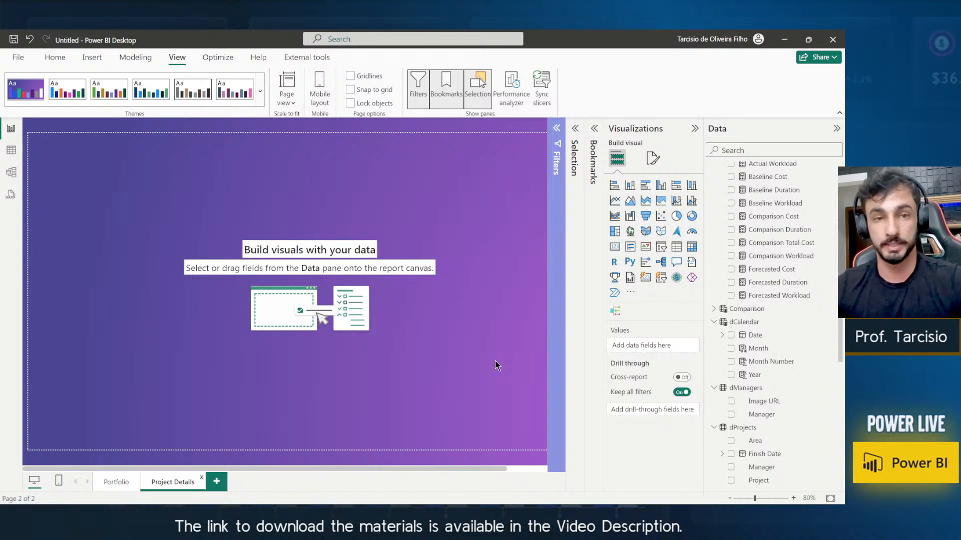
scroll(770, 410, down, 4)
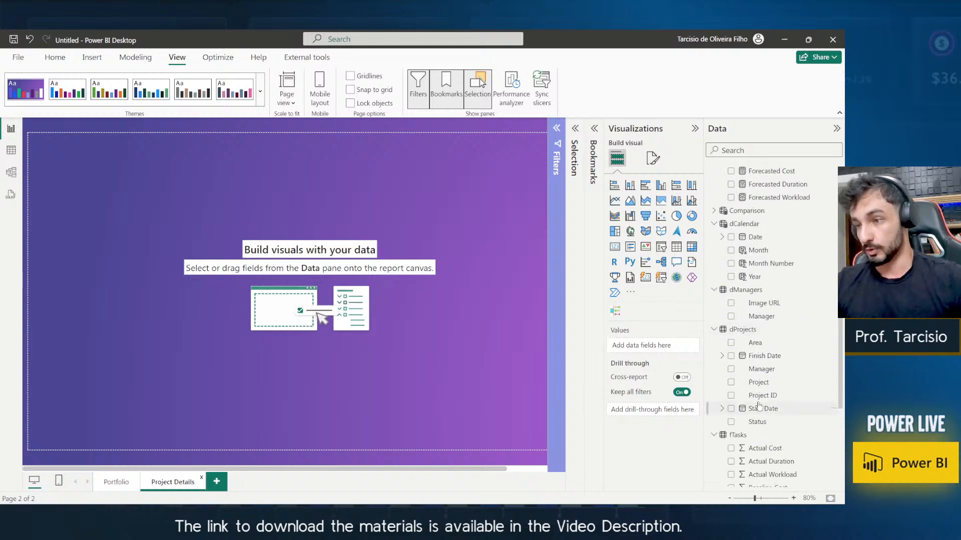
scroll(760, 408, down, 2)
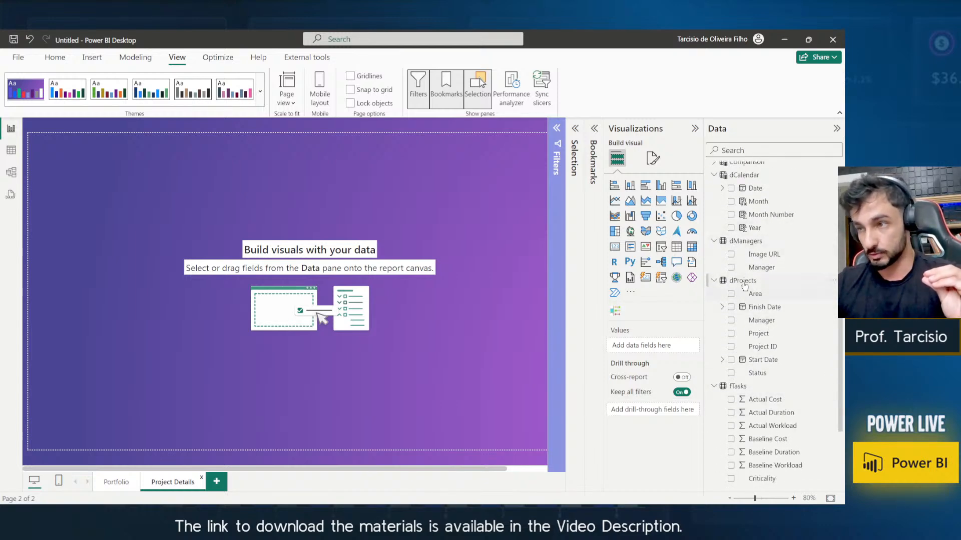
drag(752, 339, 653, 413)
scroll(649, 455, down, 2)
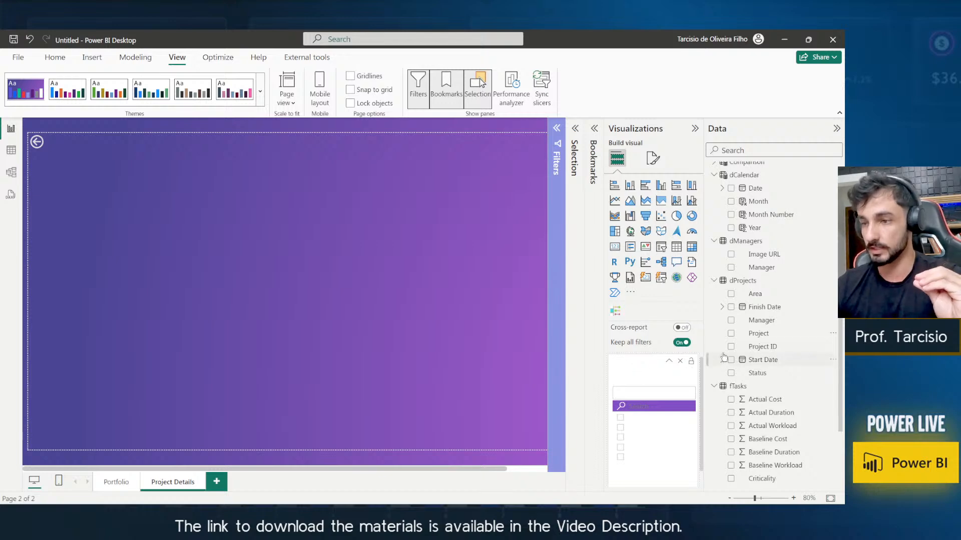
click(682, 362)
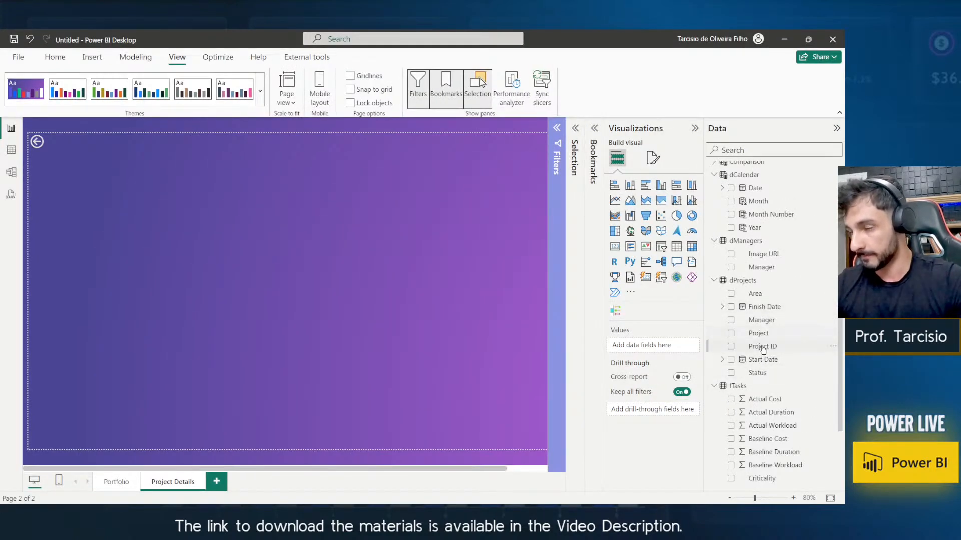
drag(759, 334, 656, 414)
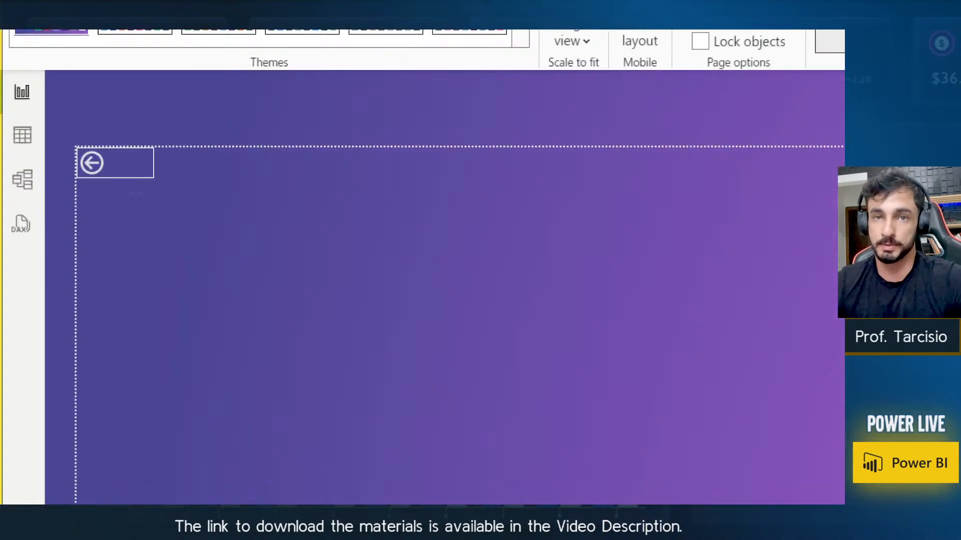
click(106, 173)
mouse_move(197, 223)
mouse_down()
mouse_move(32, 106)
mouse_move(74, 113)
mouse_up()
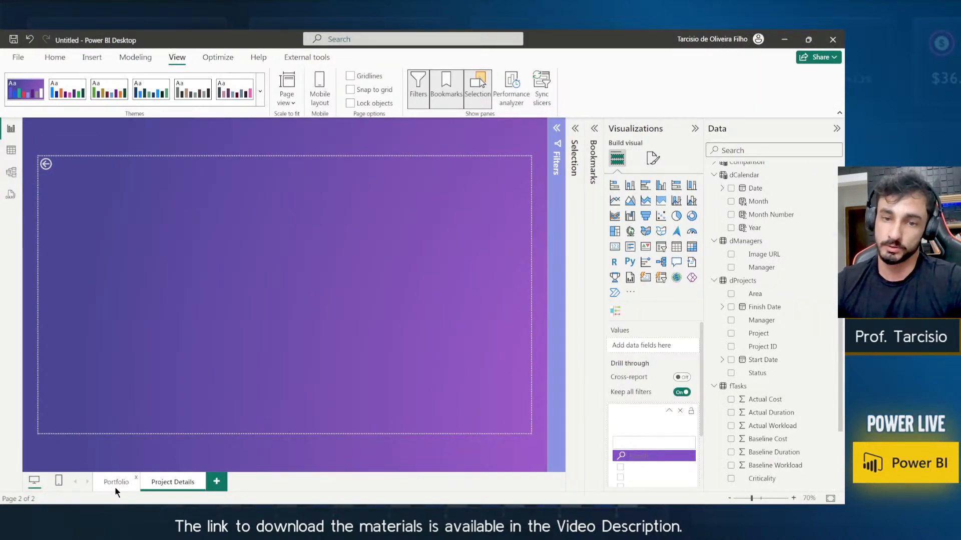
Set the Drill through destination of the Portfolio page's wide button to Project Details.
click(116, 484)
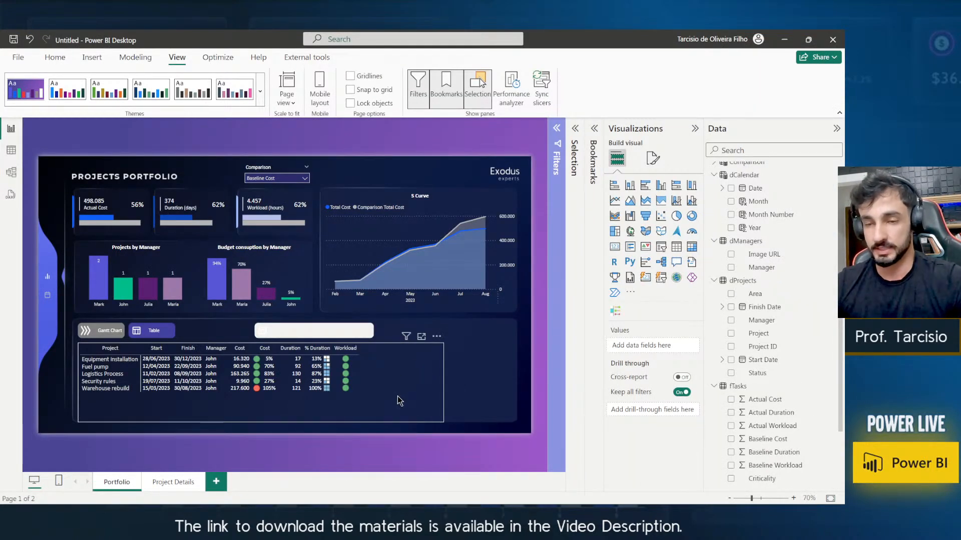
click(395, 377)
click(313, 330)
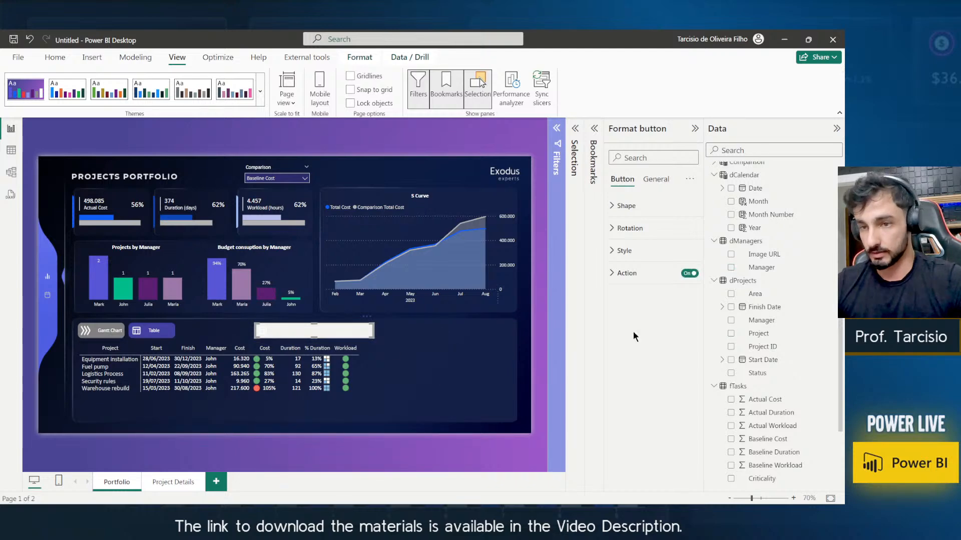
click(641, 282)
click(645, 385)
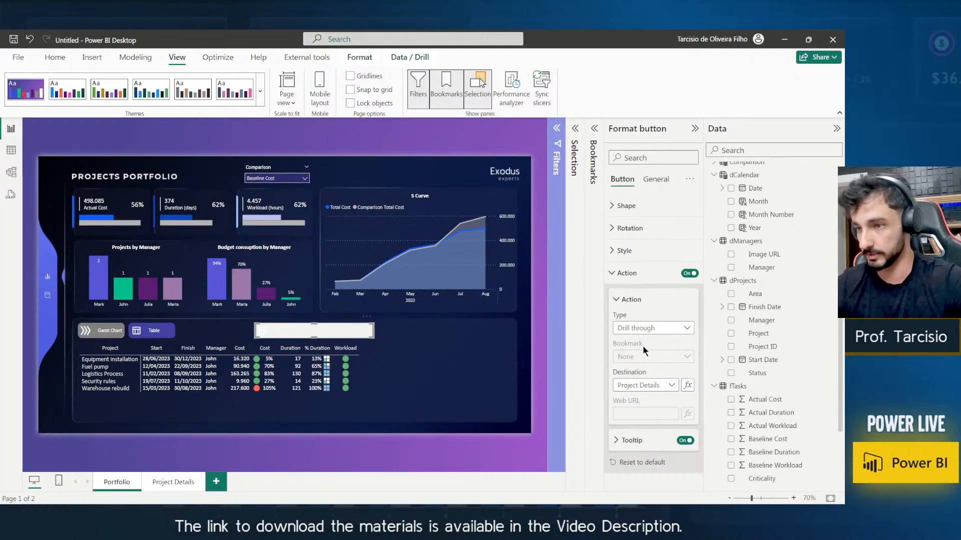
Set the wide drill-through button's tooltip to AAAAAA as enabled text and BBBBBB as disabled text.
click(651, 441)
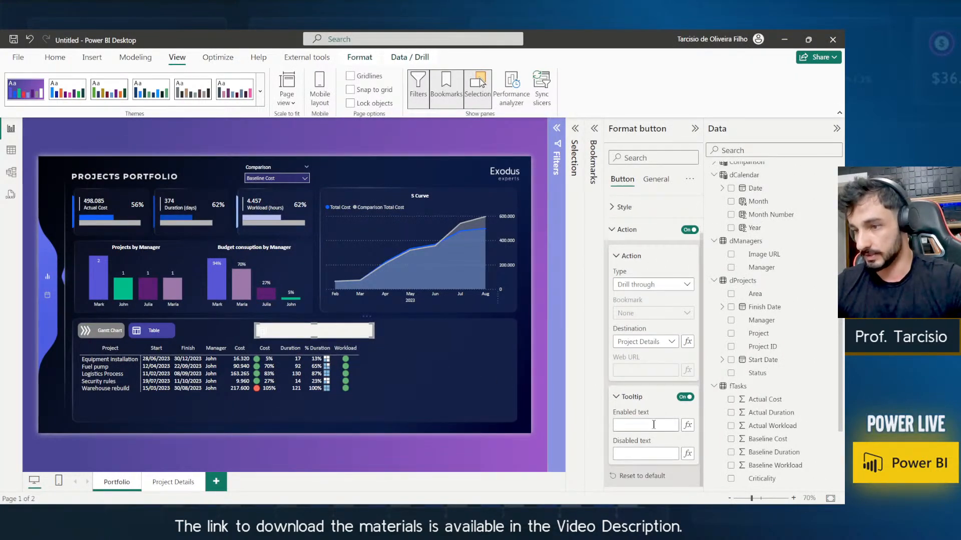
click(653, 425)
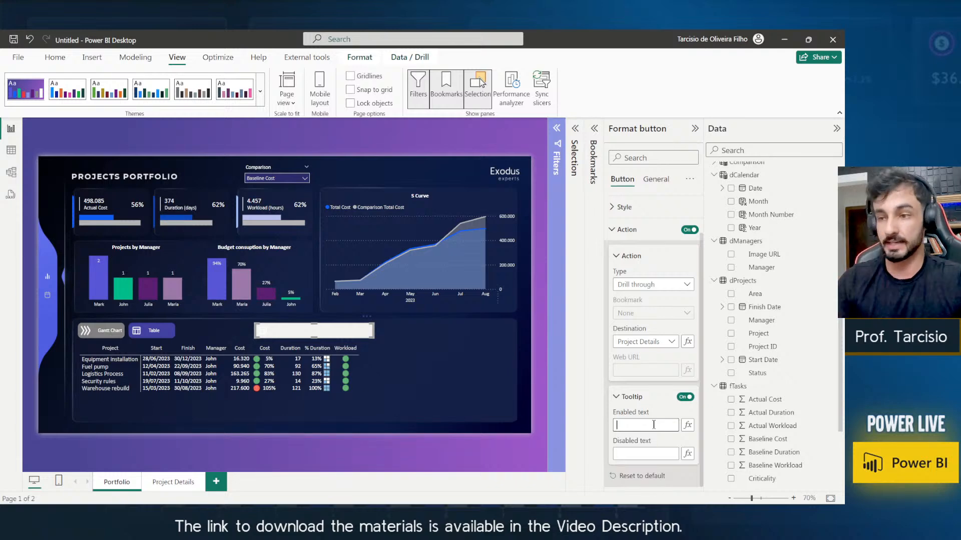
text(T)
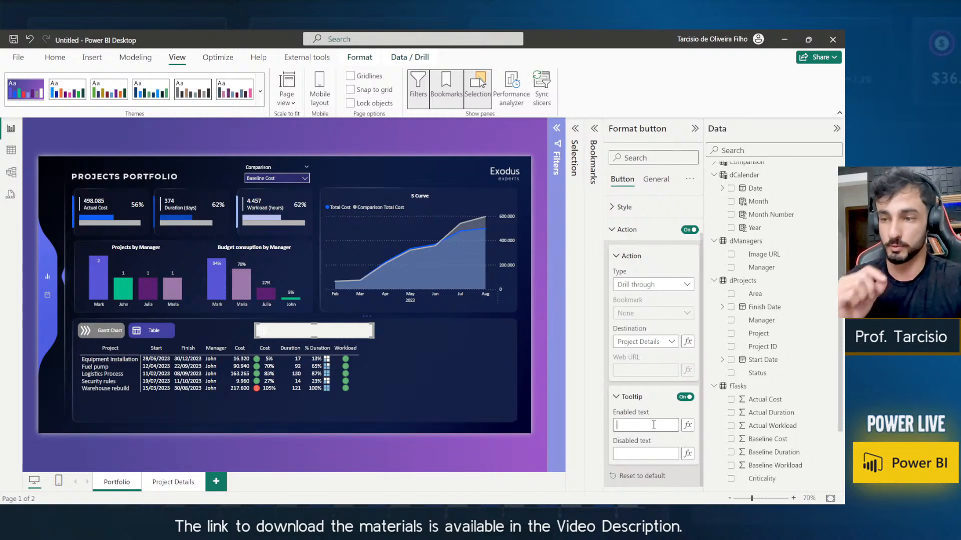
text(ADASDASD)
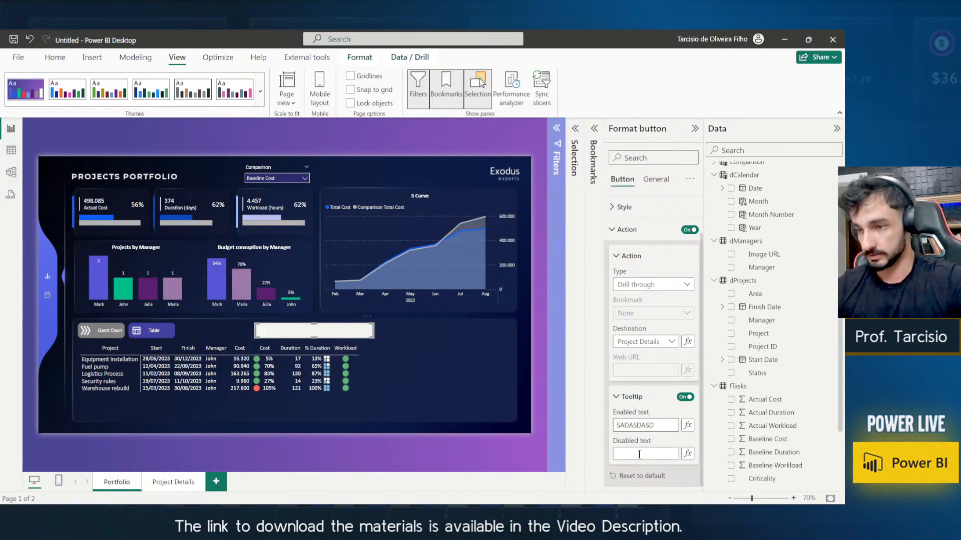
drag(655, 428, 616, 428)
text(AAAAAA)
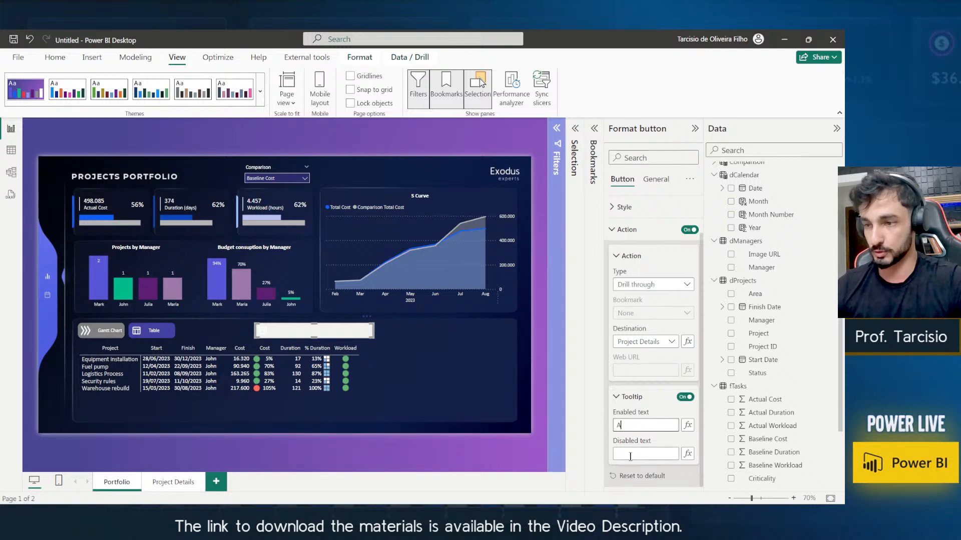
click(635, 451)
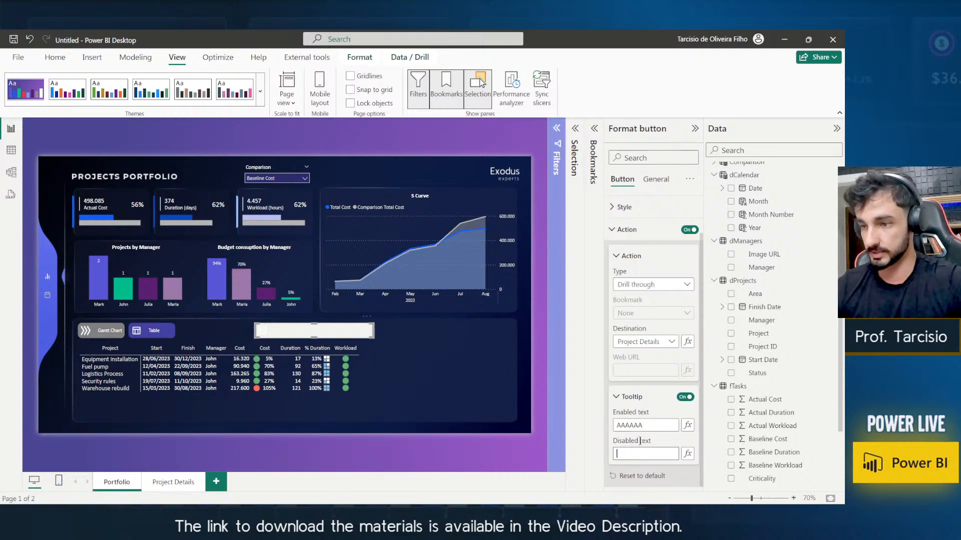
text(BBBBBB)
Change the wide button's fill colour in the Default state to the green theme colour.
scroll(657, 404, up, 2)
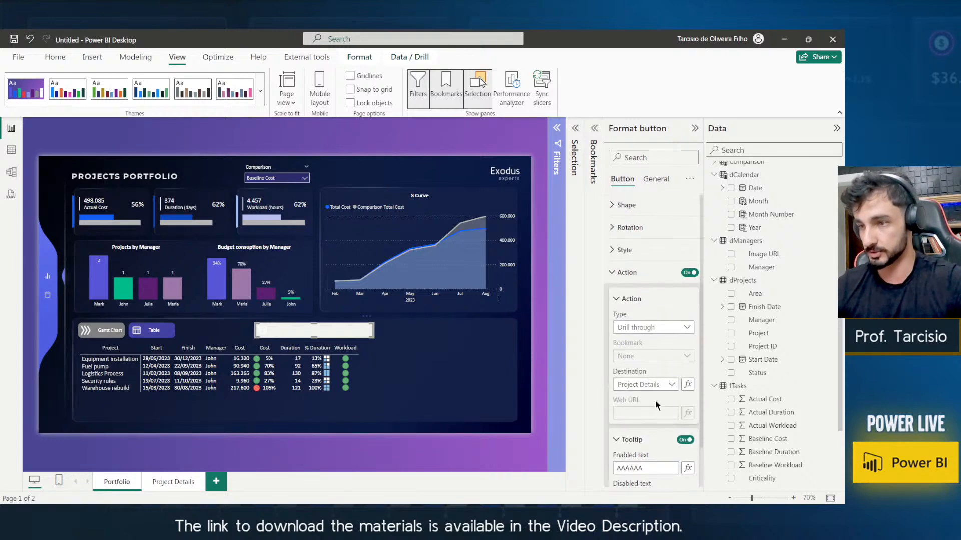
click(643, 252)
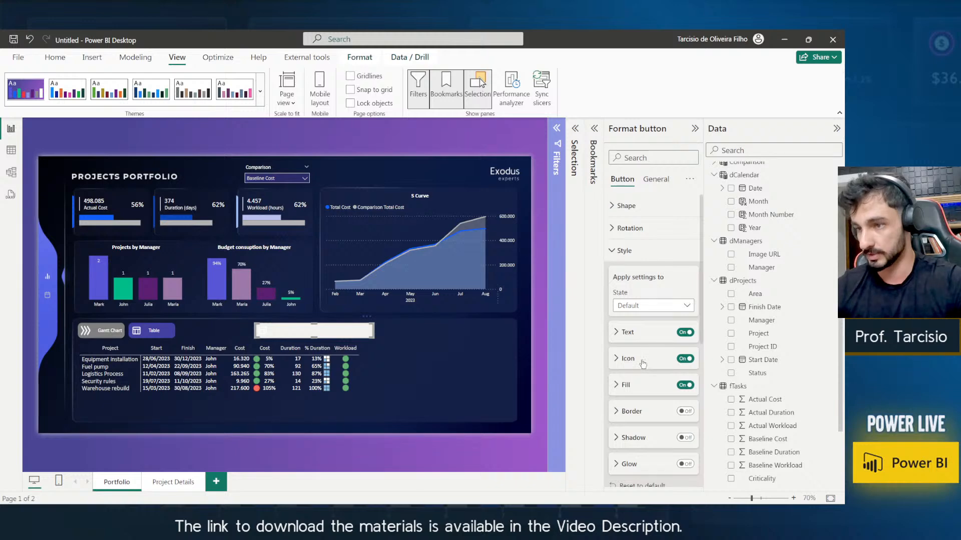
click(639, 385)
scroll(638, 382, down, 2)
click(635, 370)
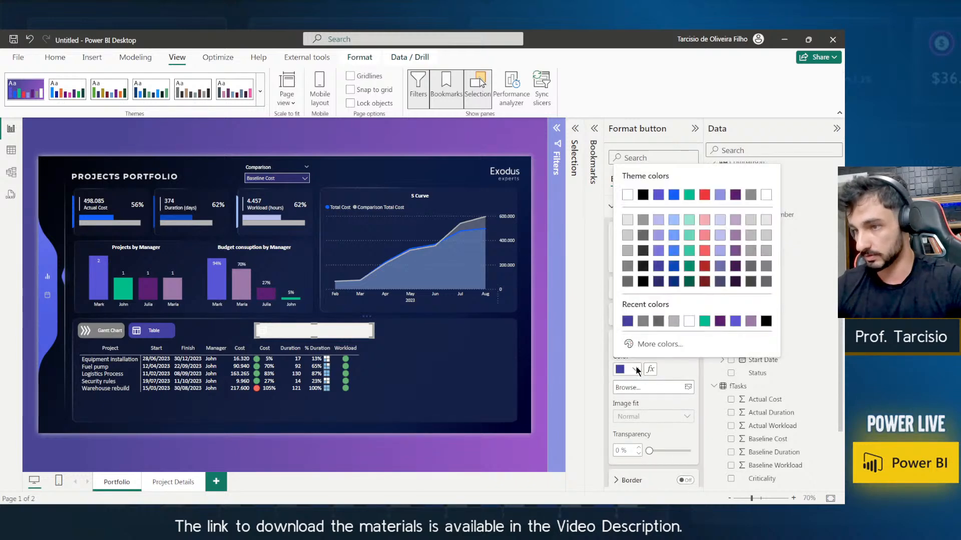
click(689, 195)
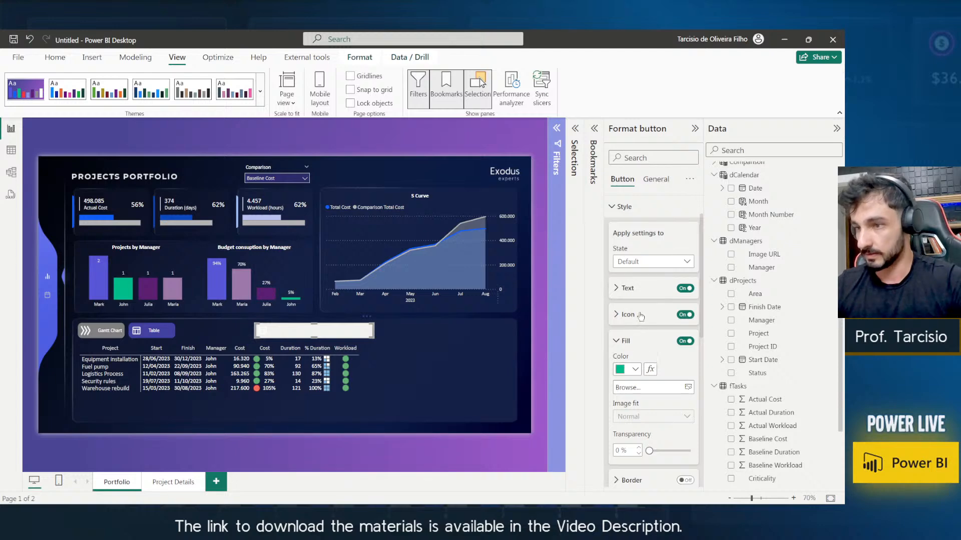
Review the wide button's On hover and On press style states and switch the style settings to the Disabled state.
scroll(643, 450, down, 10)
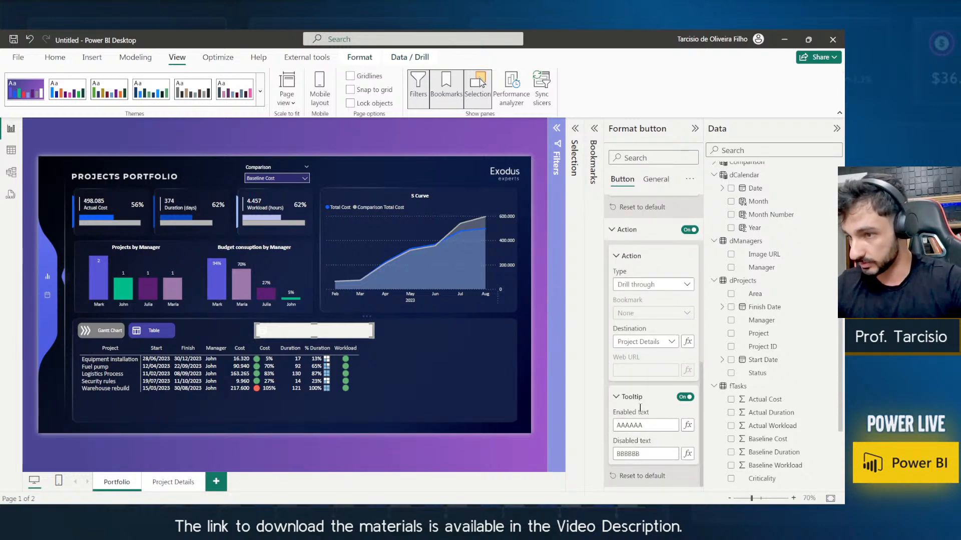
scroll(645, 375, up, 2)
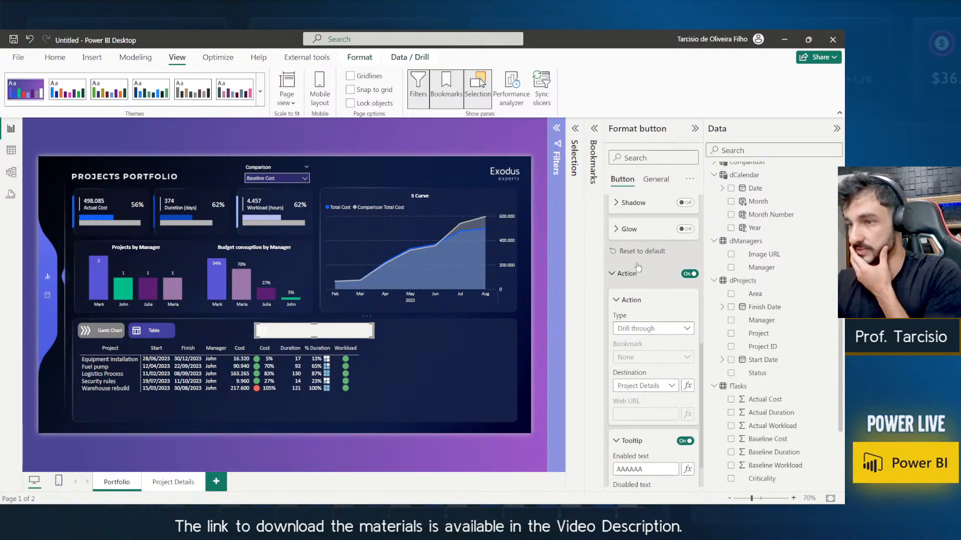
scroll(649, 305, up, 7)
scroll(651, 307, up, 7)
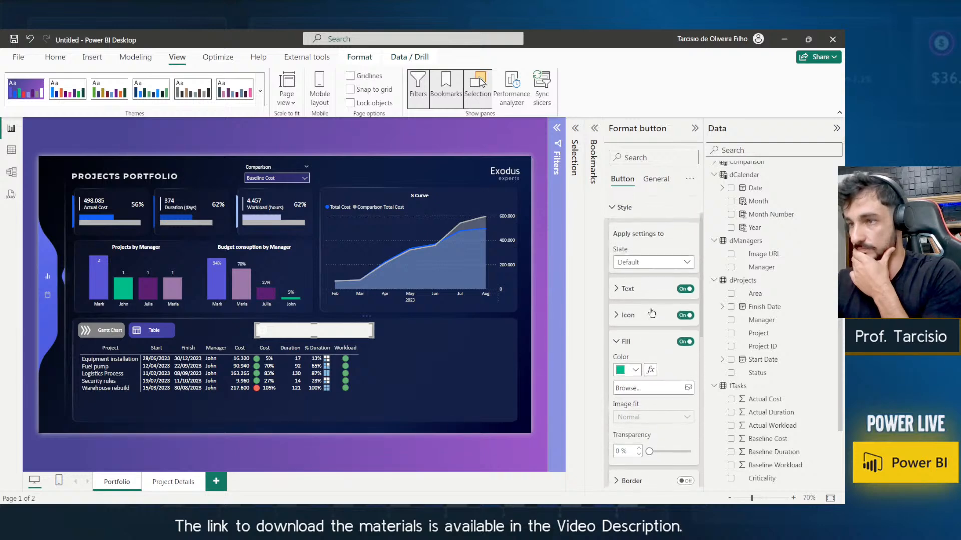
click(644, 264)
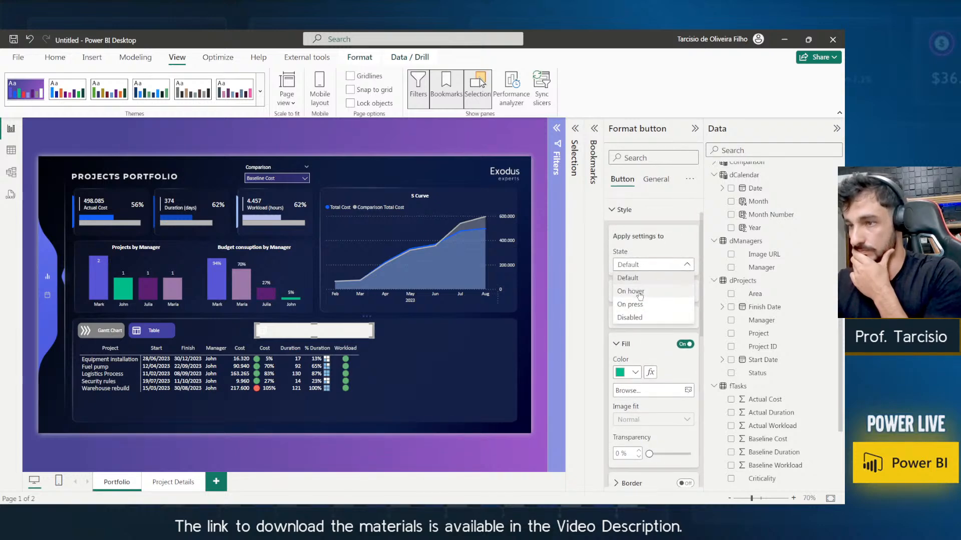
click(631, 292)
click(641, 265)
click(631, 304)
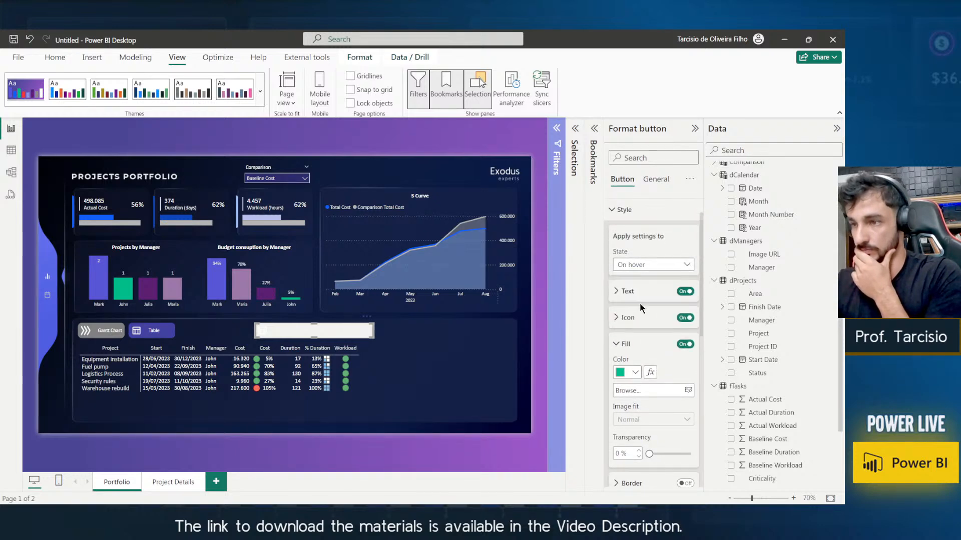
click(645, 264)
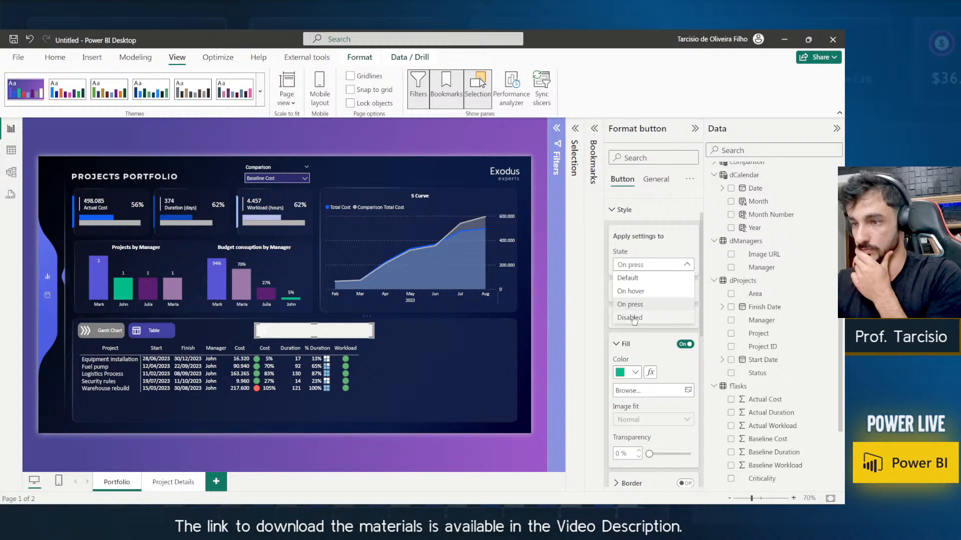
click(630, 317)
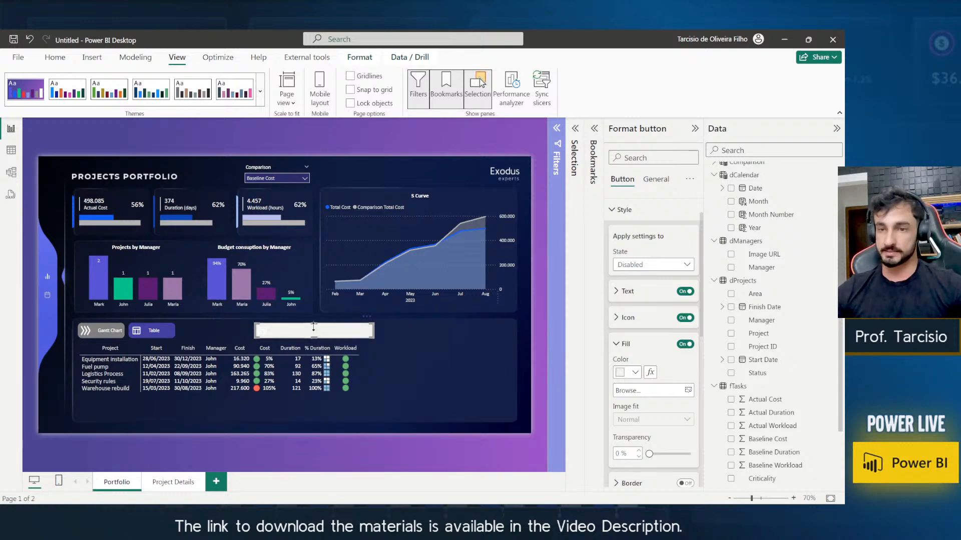
Set the wide button's Disabled-state fill to the recently used dark purple-blue.
click(630, 269)
scroll(631, 265, up, 2)
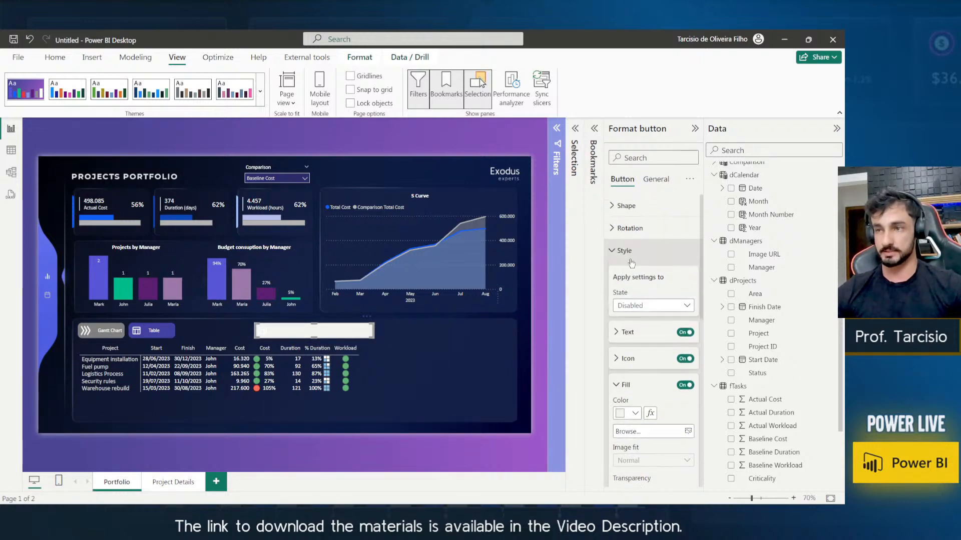
click(629, 256)
click(634, 275)
click(624, 250)
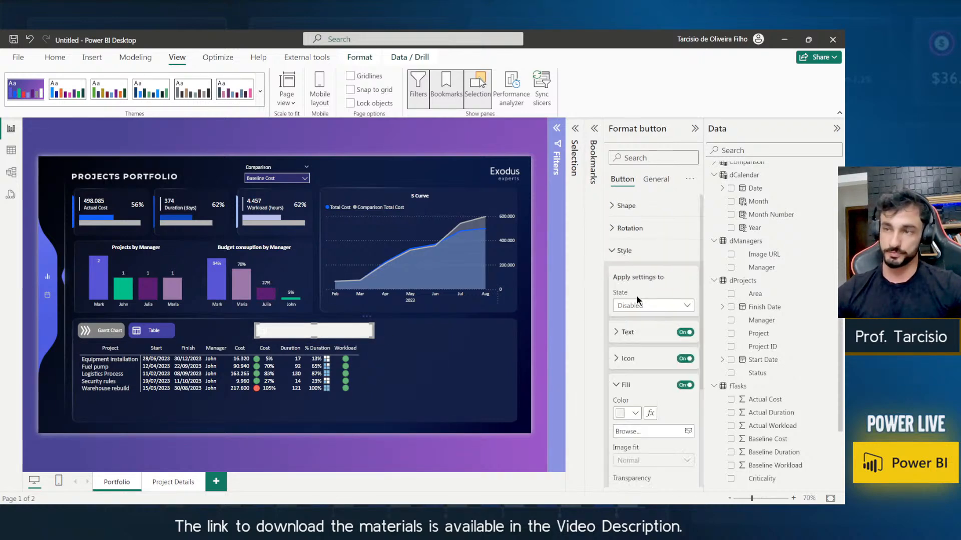
click(635, 305)
click(638, 365)
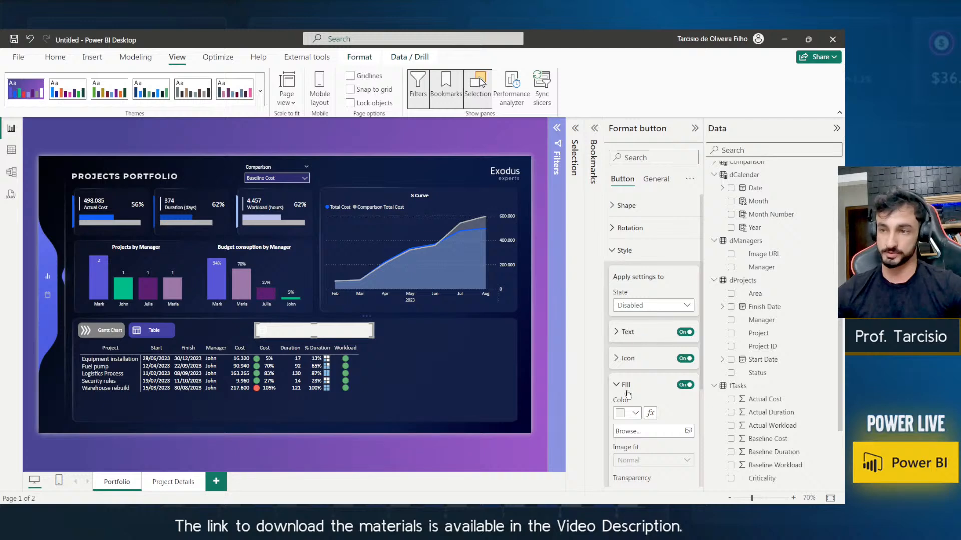
scroll(633, 360, down, 2)
click(631, 369)
click(643, 321)
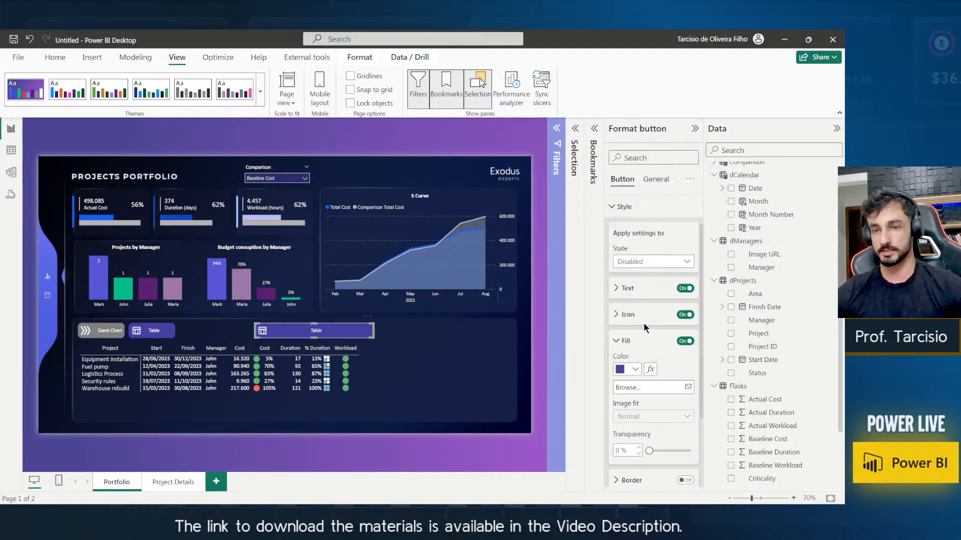
Set the wide button's Disabled-state fill to a dark grey shade.
click(626, 368)
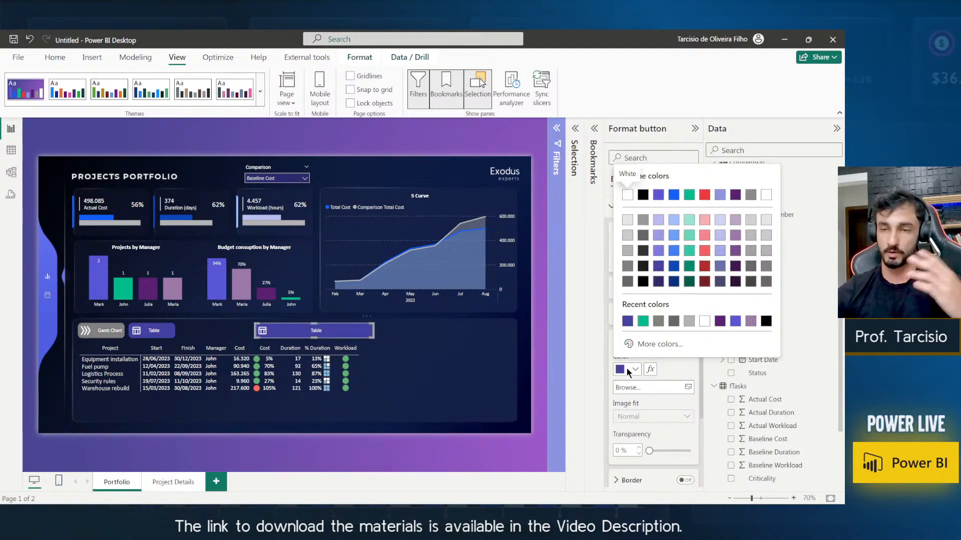
click(626, 369)
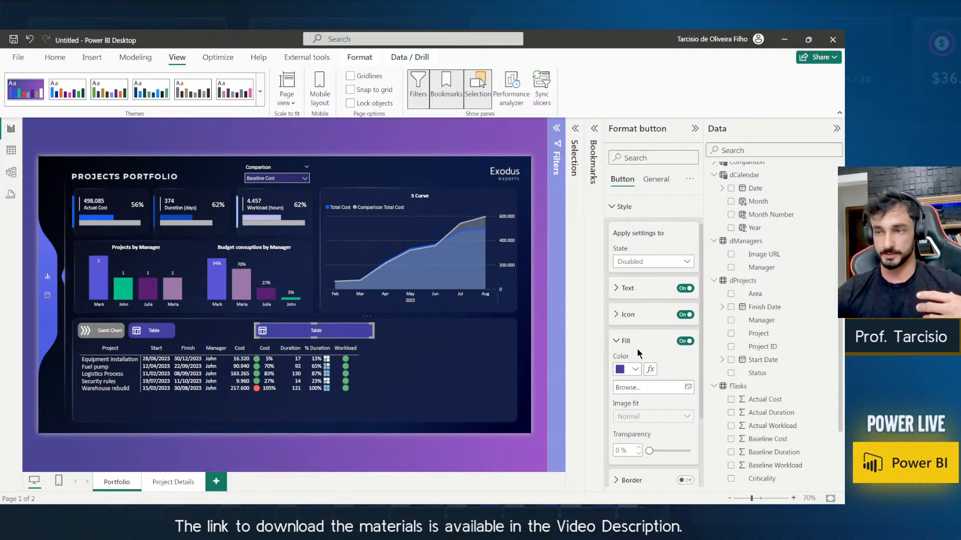
scroll(648, 320, down, 1)
click(644, 297)
click(645, 300)
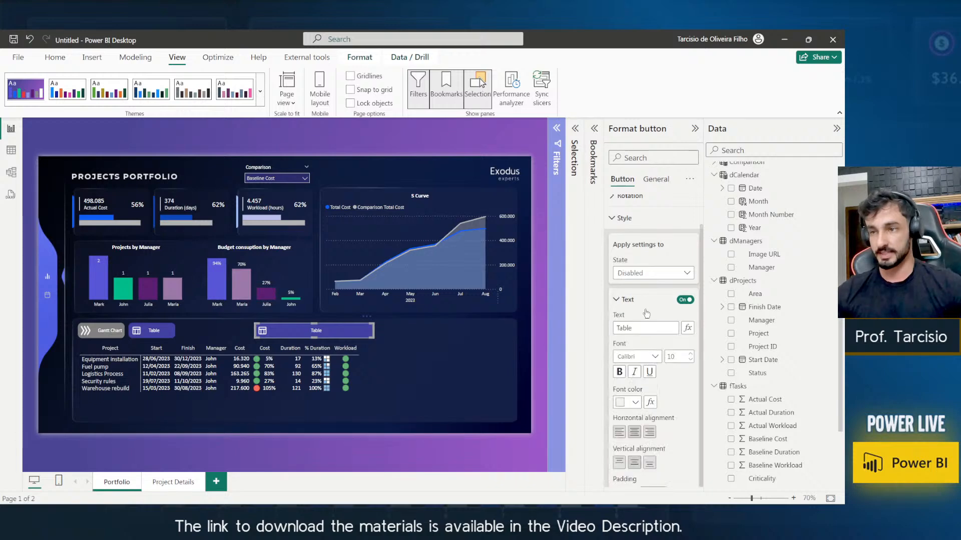
click(632, 300)
click(626, 352)
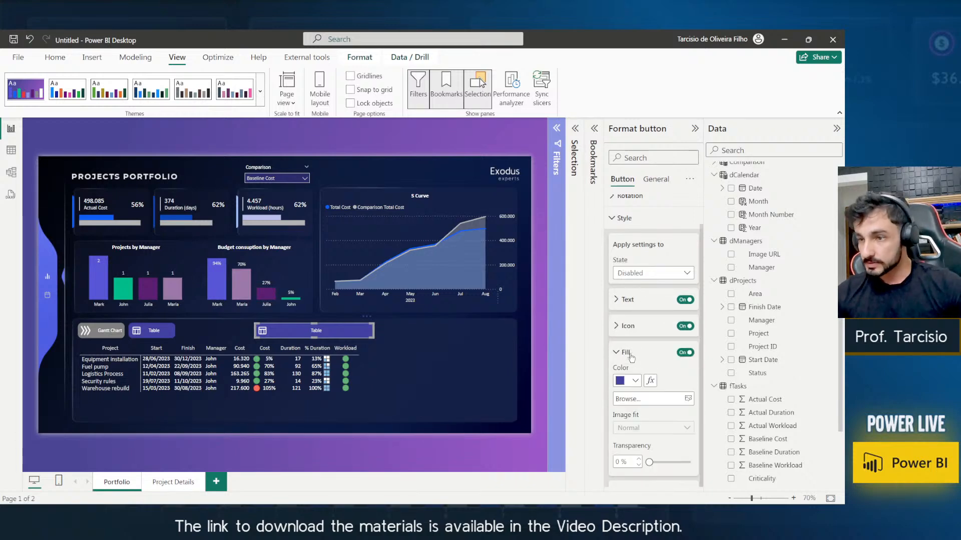
click(634, 382)
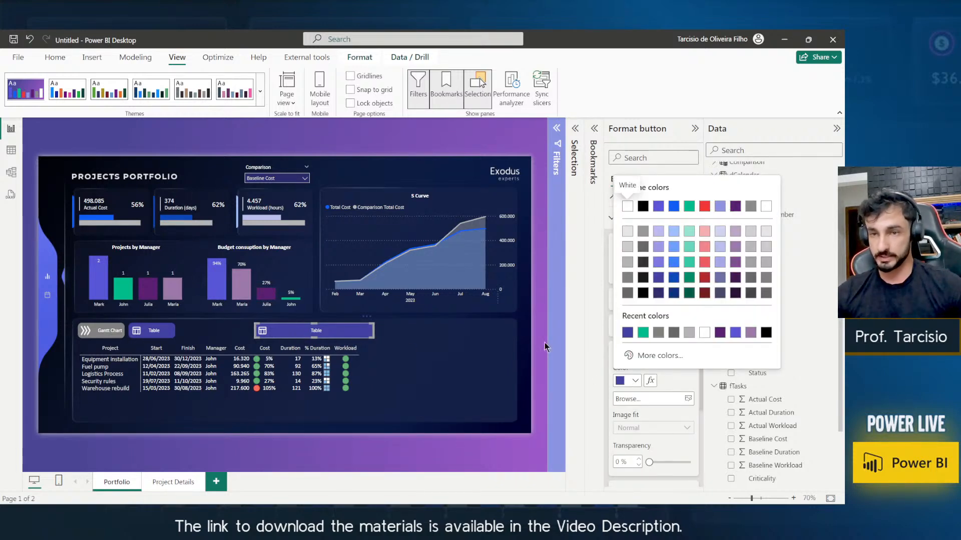
click(627, 278)
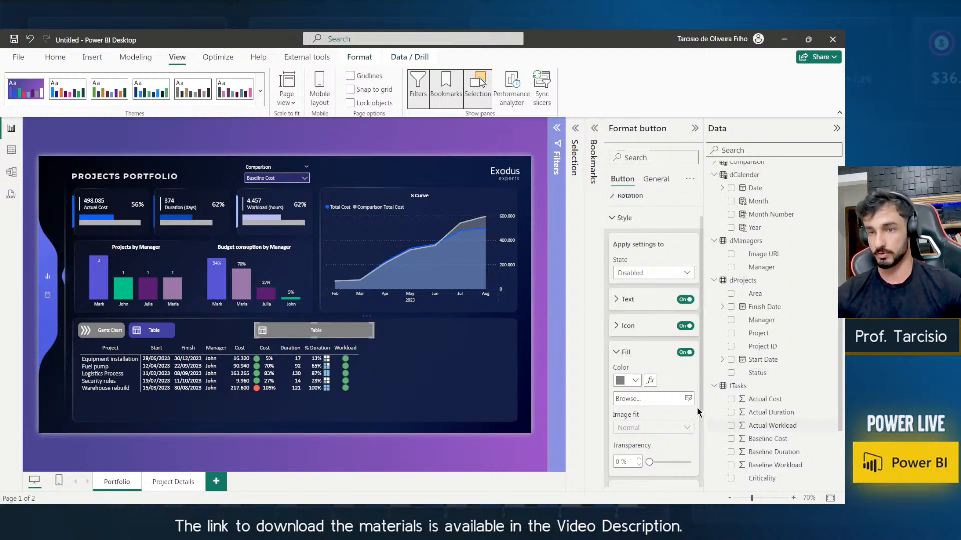
Replace the wide button's Disabled-state text with "Select one project to check the details".
click(639, 306)
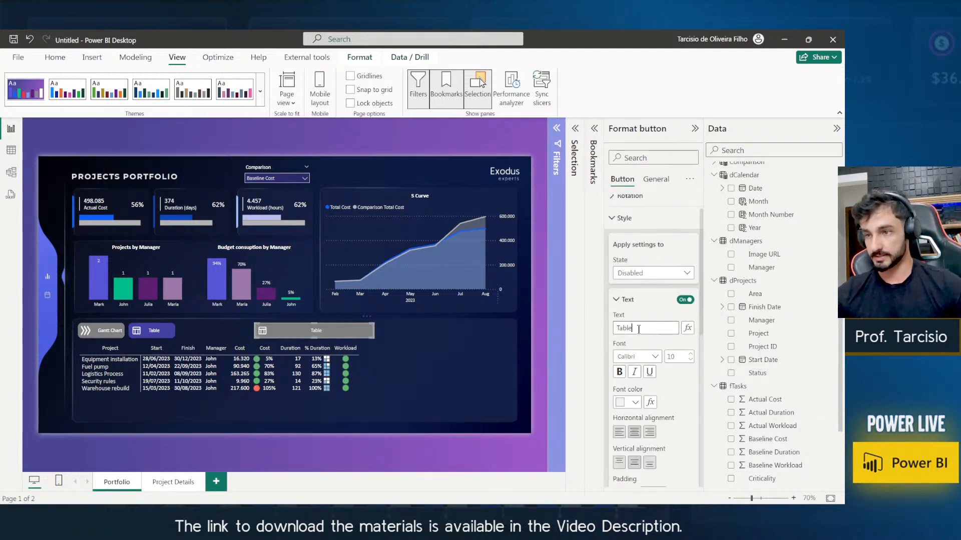
double_click(639, 330)
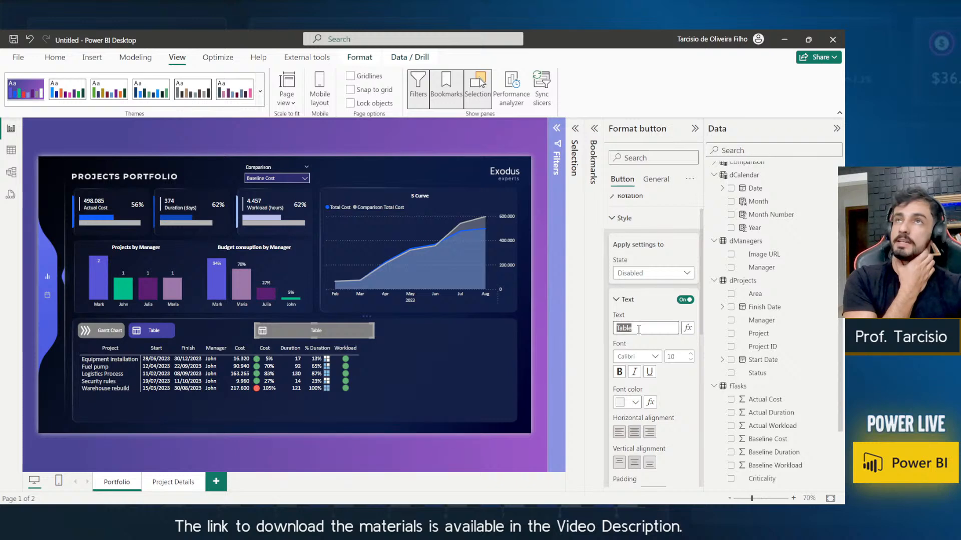
text(st)
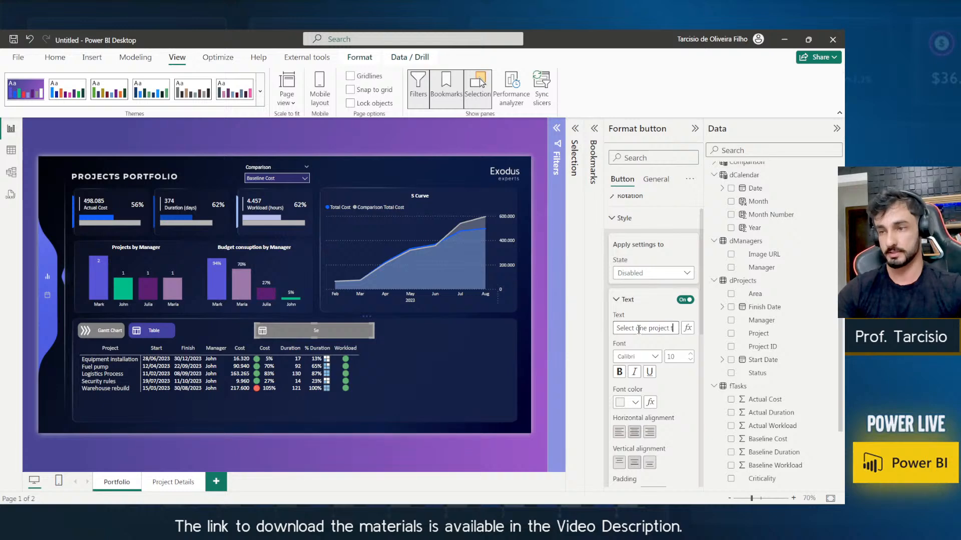
text(o check the detail)
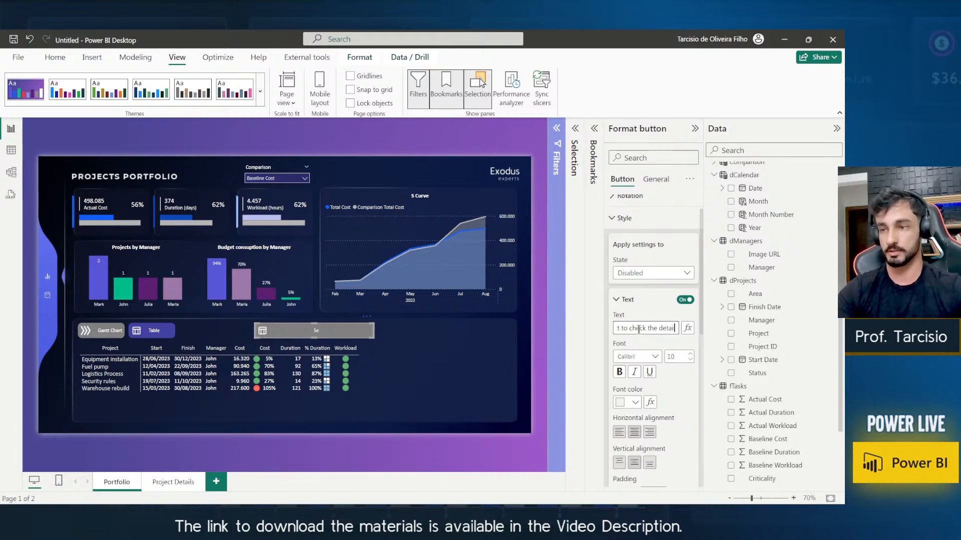
text(s)
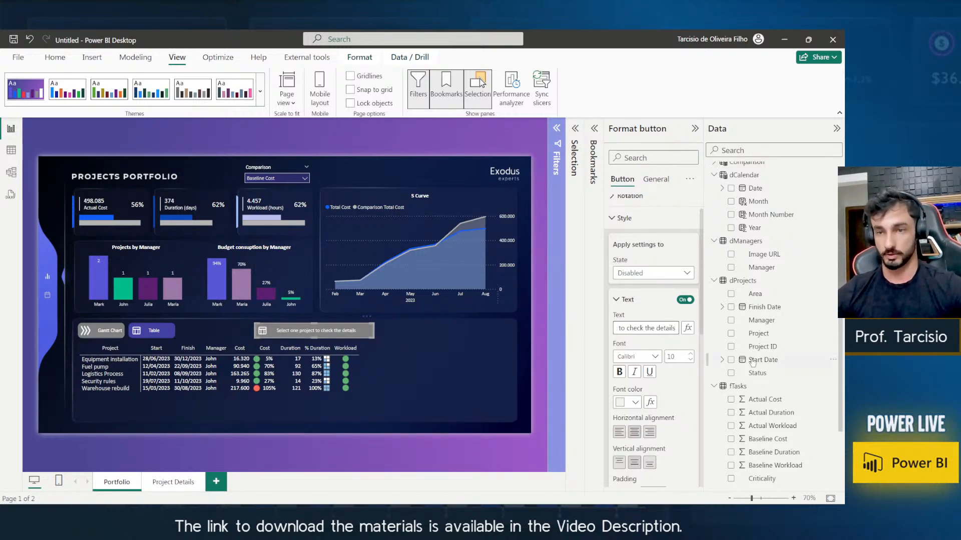
Turn off the icon for the wide button's Disabled state.
click(639, 299)
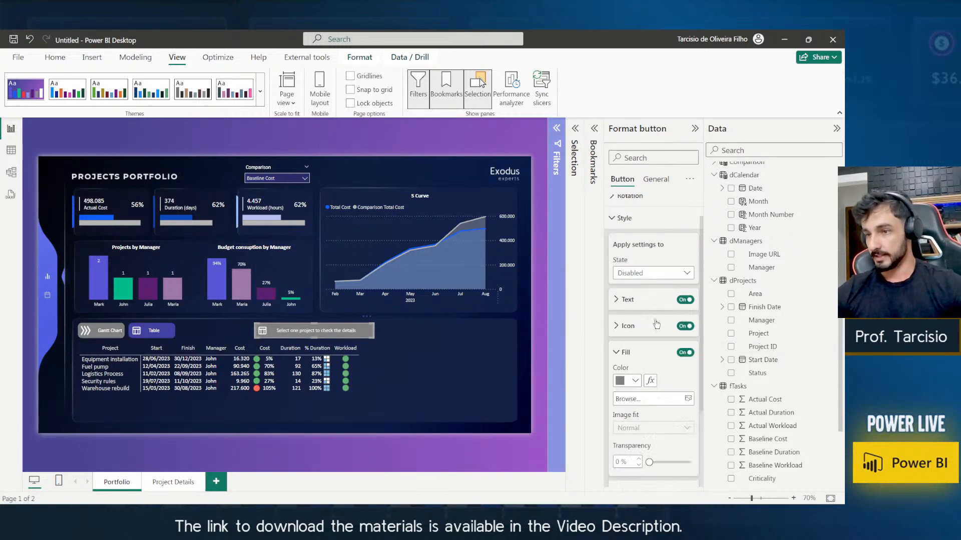
click(685, 327)
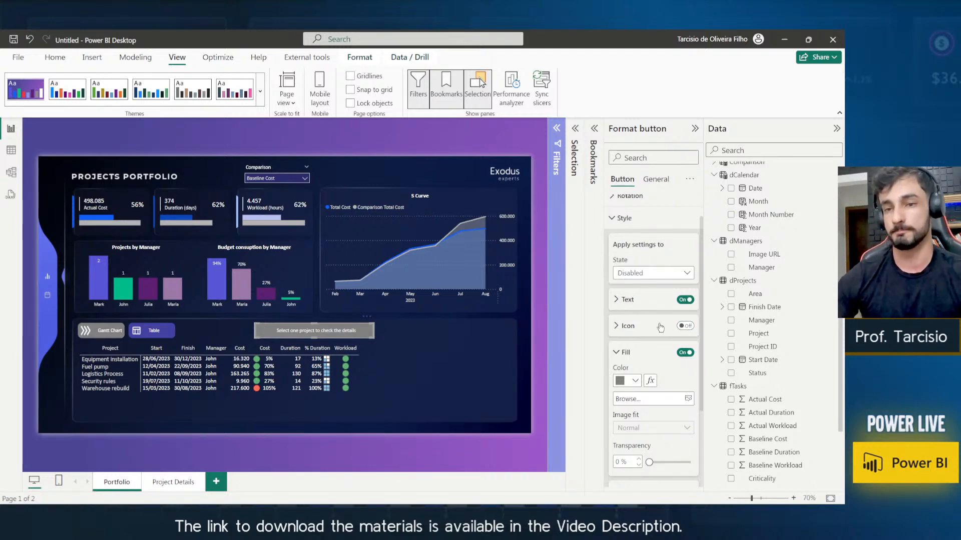
click(644, 353)
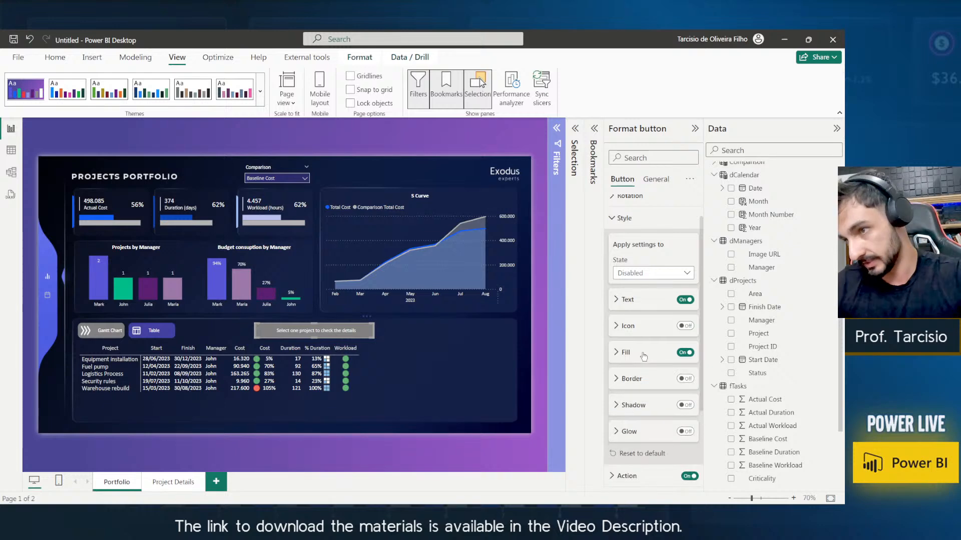
Select the Equipment installation project in the table and set the wide button's On hover fill to a darker theme green.
click(645, 273)
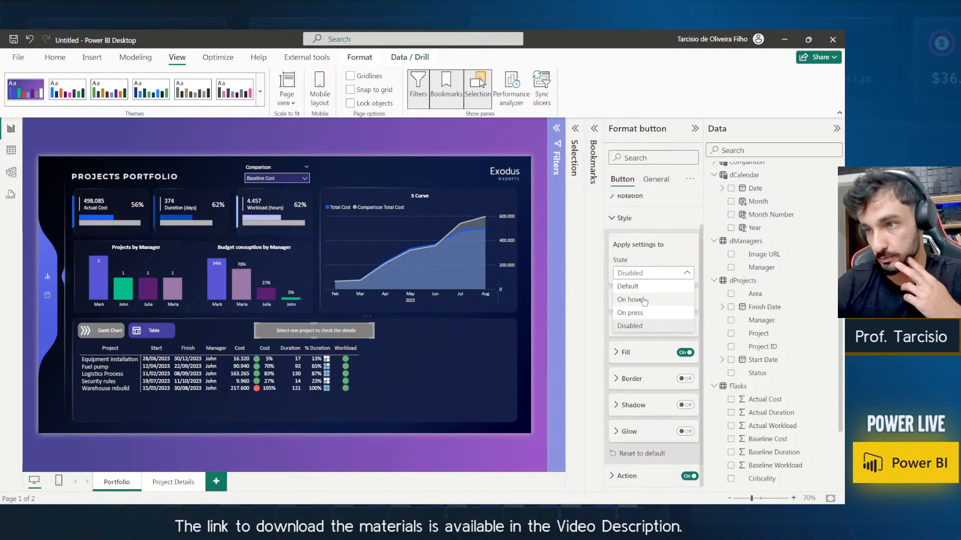
click(116, 358)
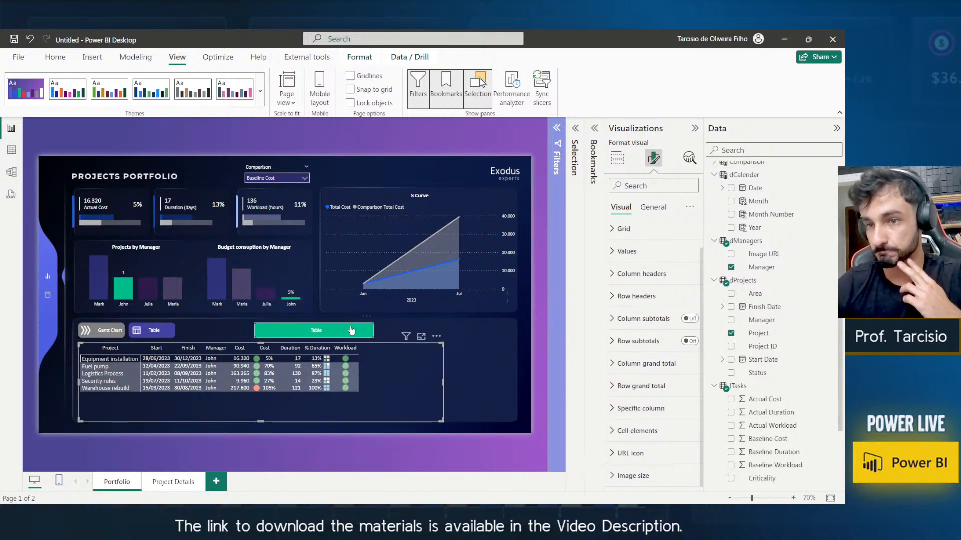
click(317, 331)
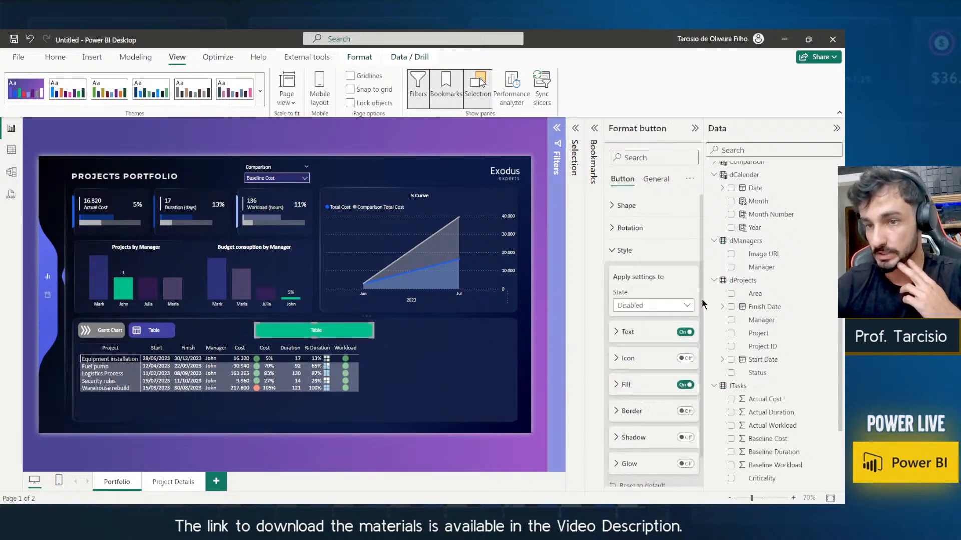
click(647, 307)
click(641, 332)
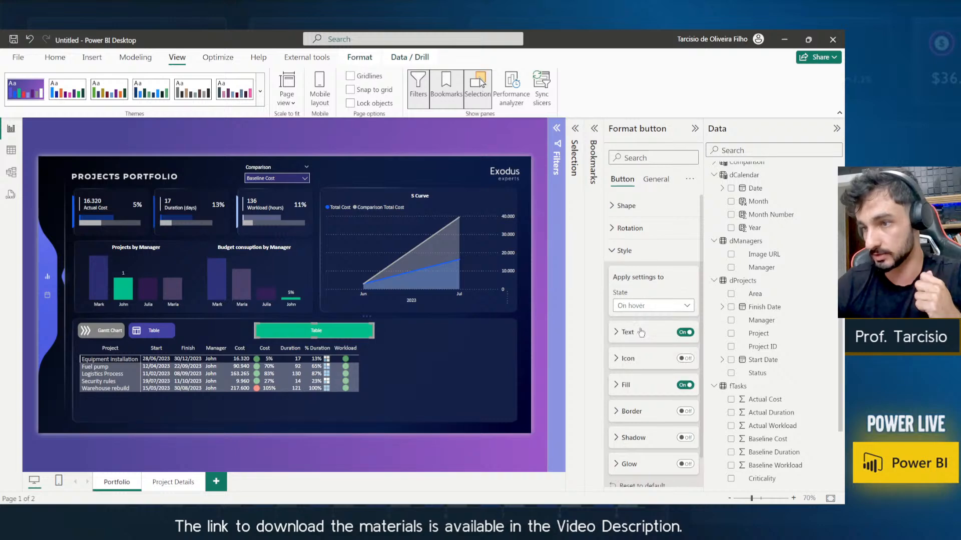
click(627, 385)
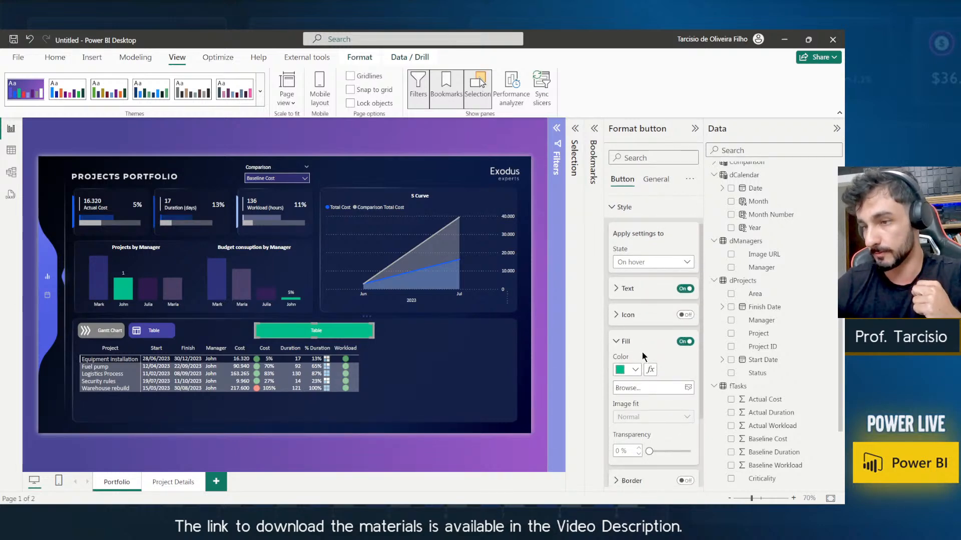
click(634, 369)
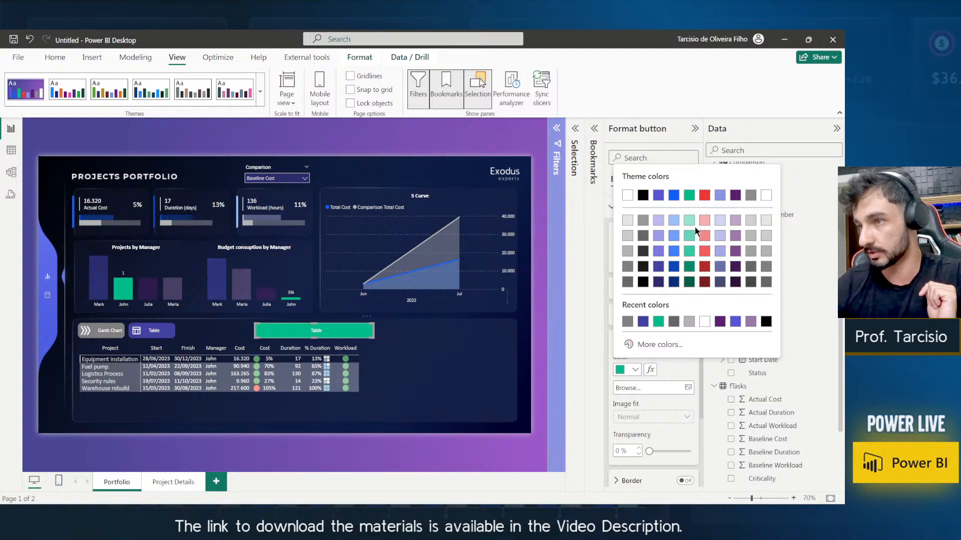
click(691, 267)
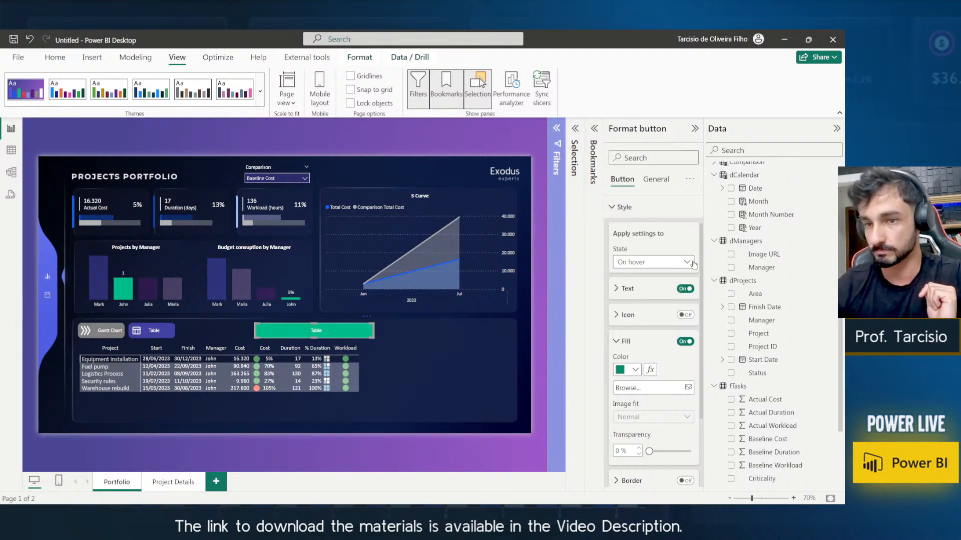
click(634, 370)
click(633, 370)
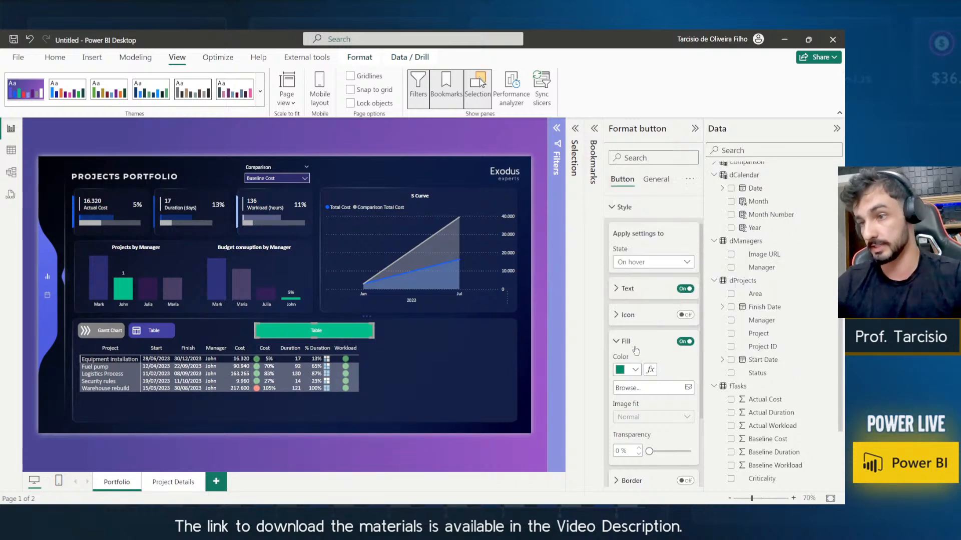
Set the wide button's On press fill to the recently used dark green.
click(645, 262)
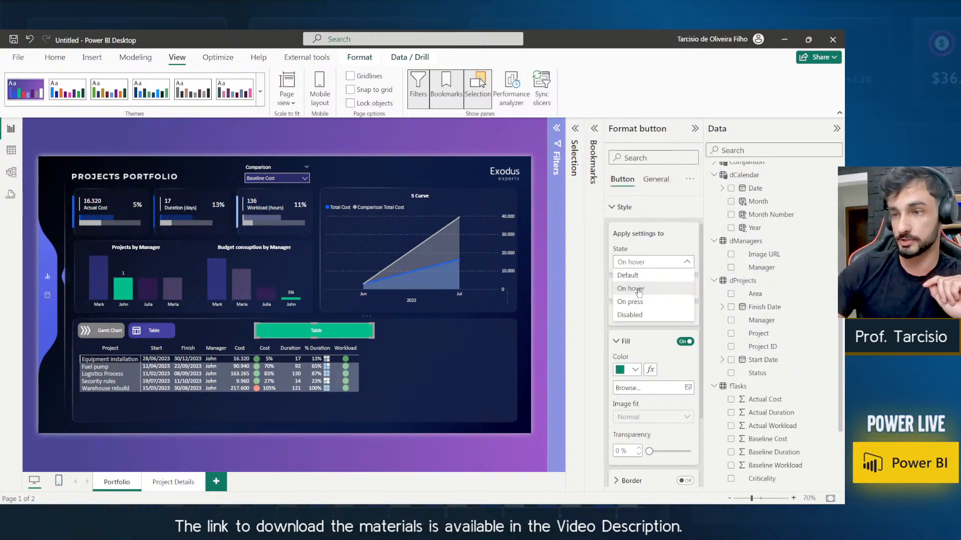
click(638, 302)
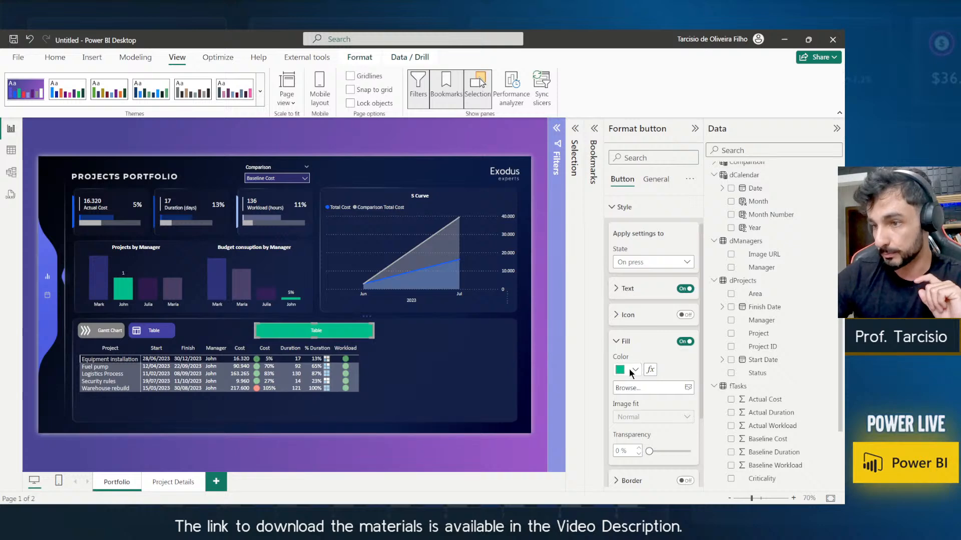
click(631, 371)
click(629, 323)
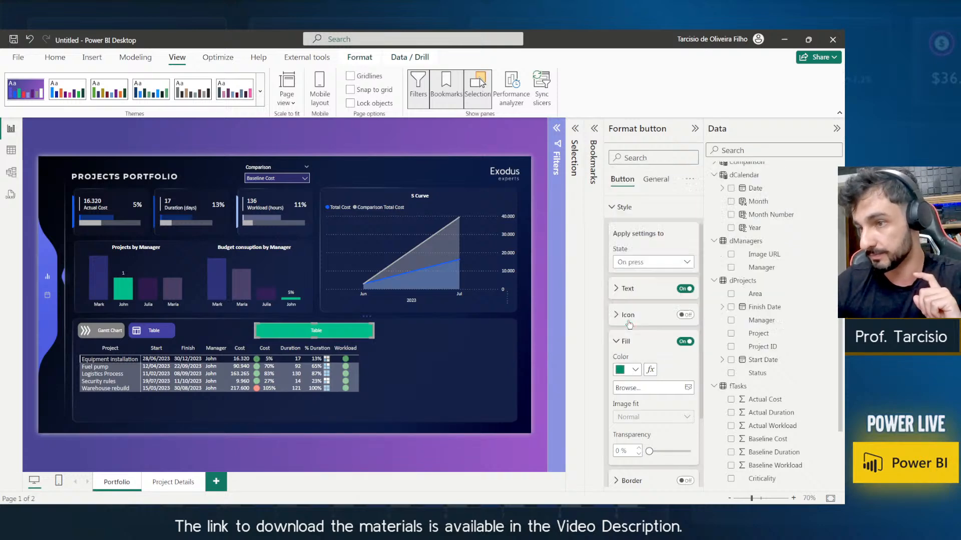
Set the wide button's Default-state fill to the recently used dark green.
click(646, 262)
click(641, 280)
click(629, 375)
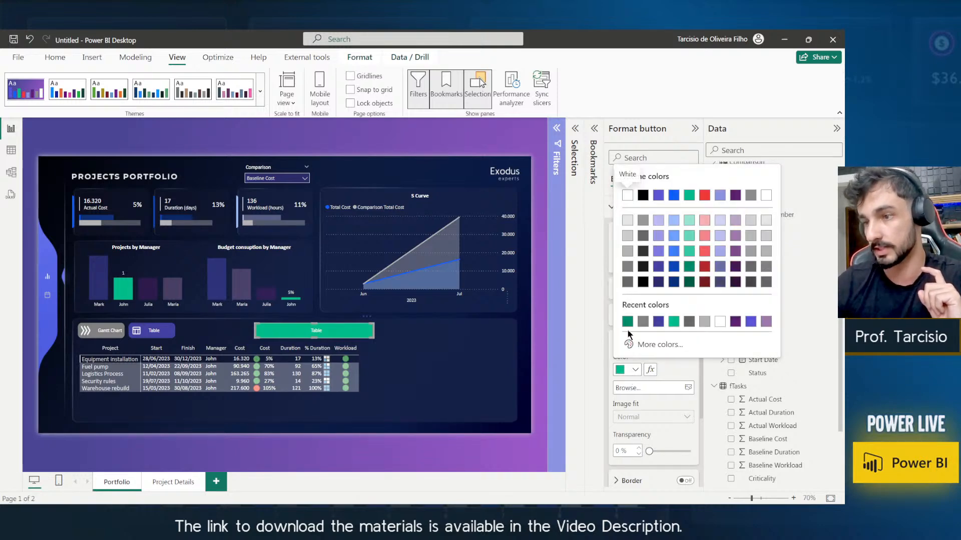
click(631, 323)
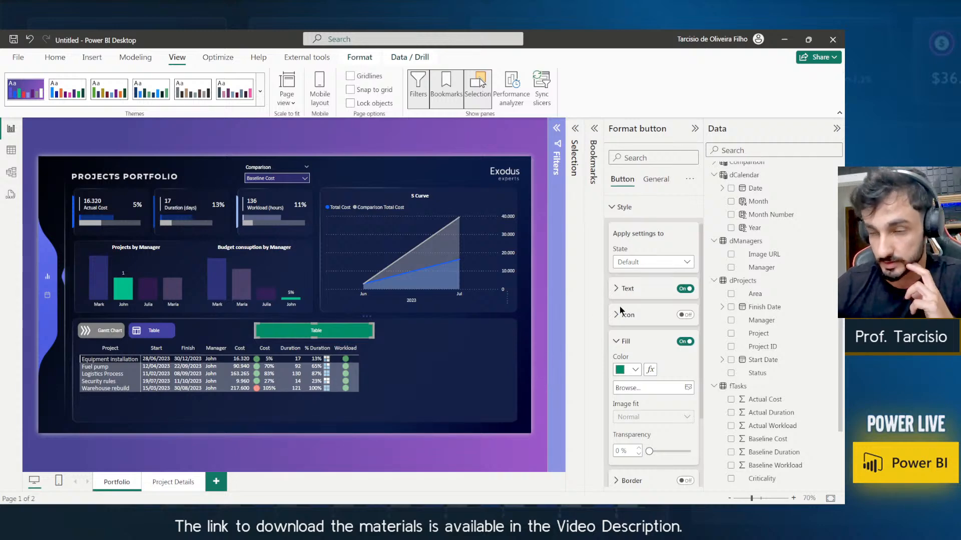
click(636, 342)
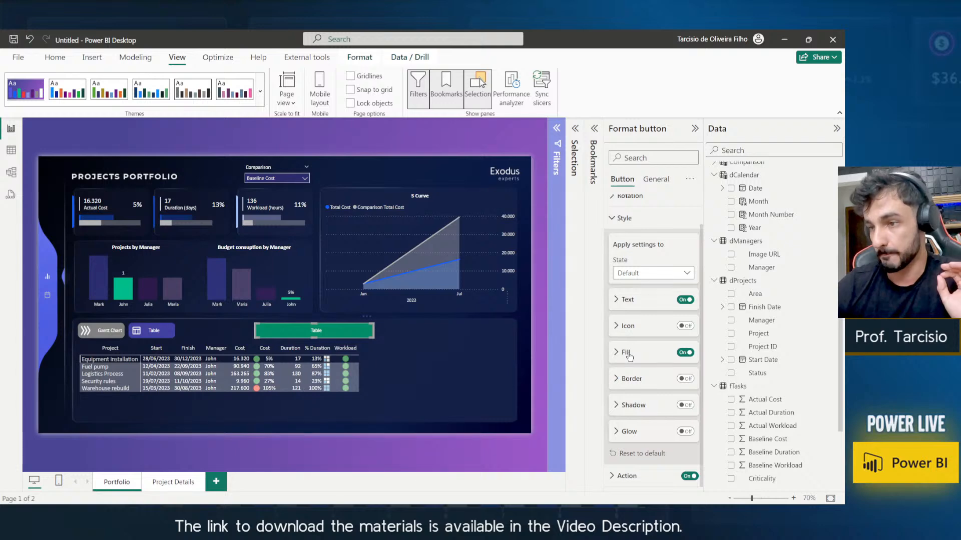
Replace the wide button's Default-state text with "Click to see the details of this project".
click(629, 300)
double_click(634, 326)
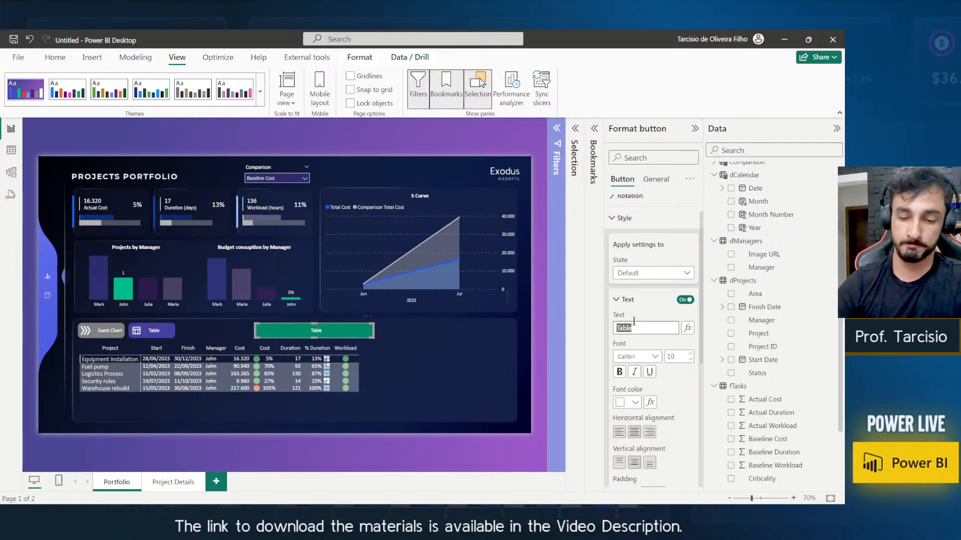
text(Click)
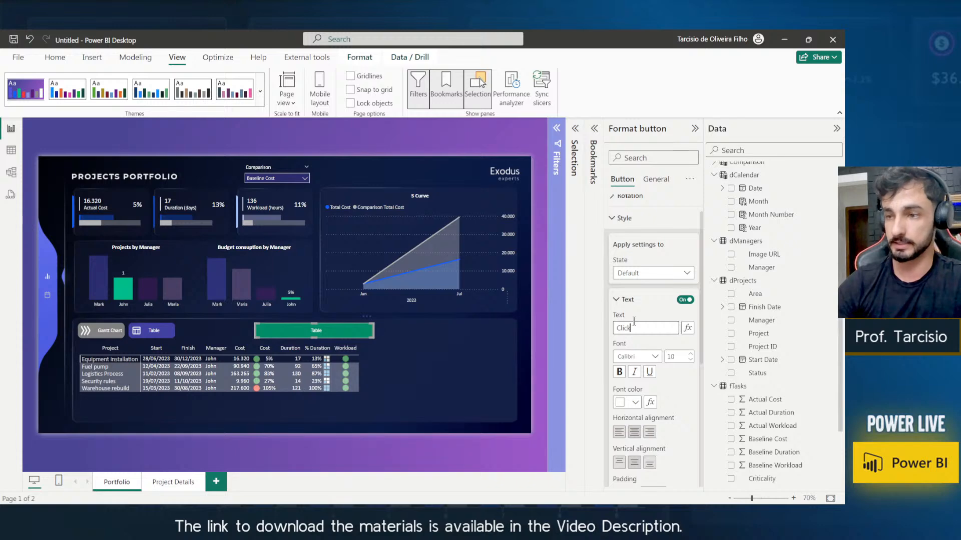
text( to see the de)
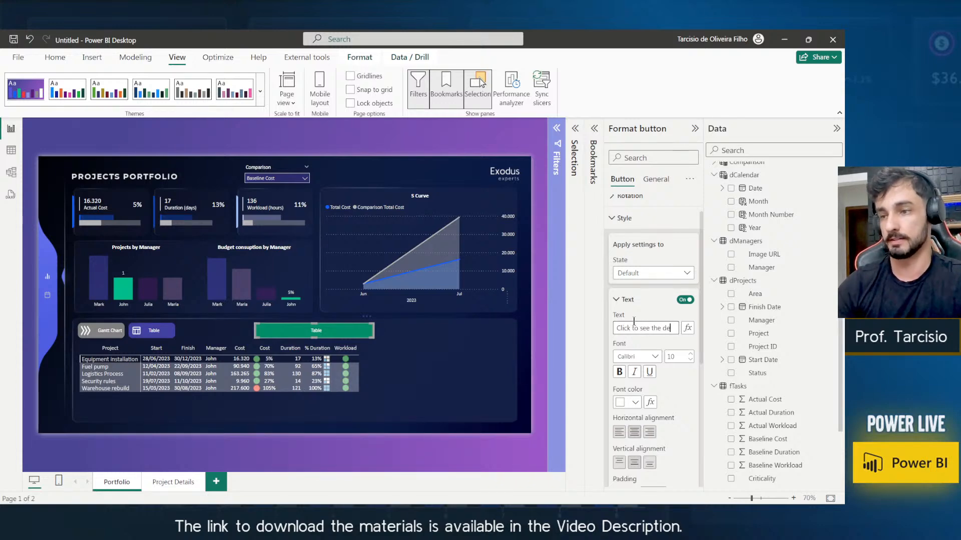
text(tails of this pro)
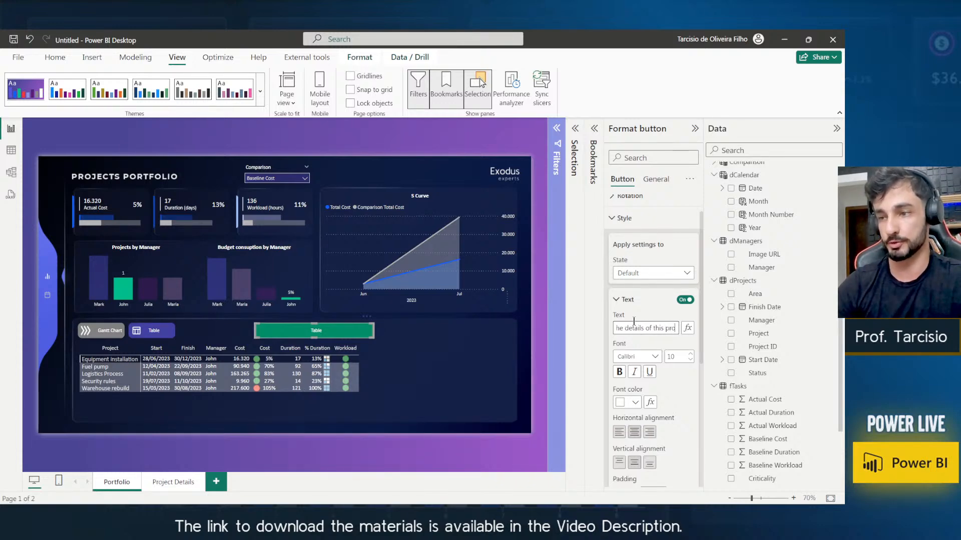
text(ject)
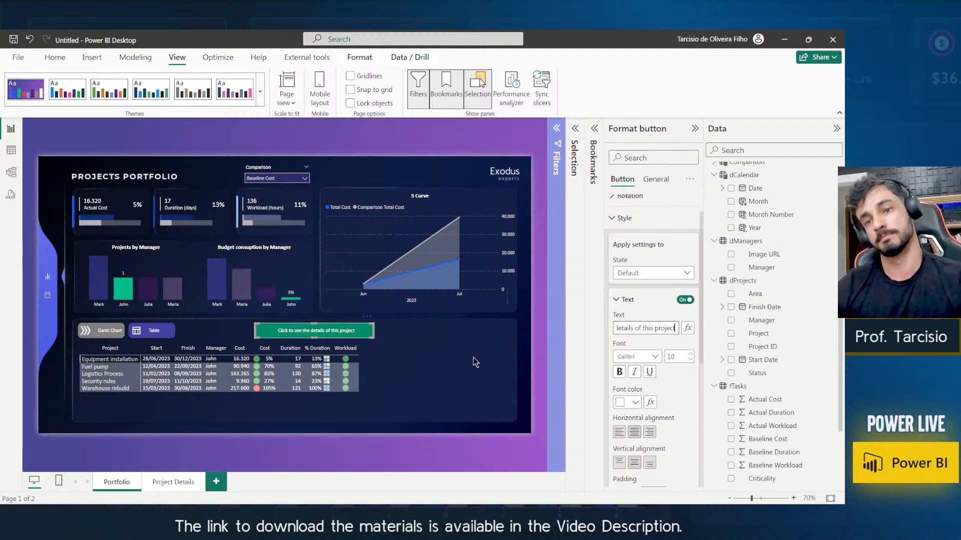
click(631, 300)
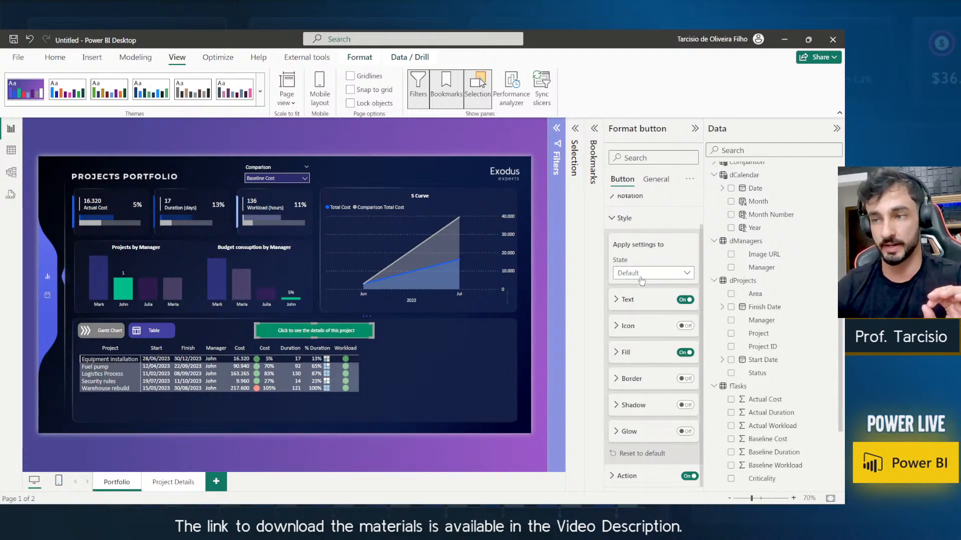
click(642, 279)
click(645, 279)
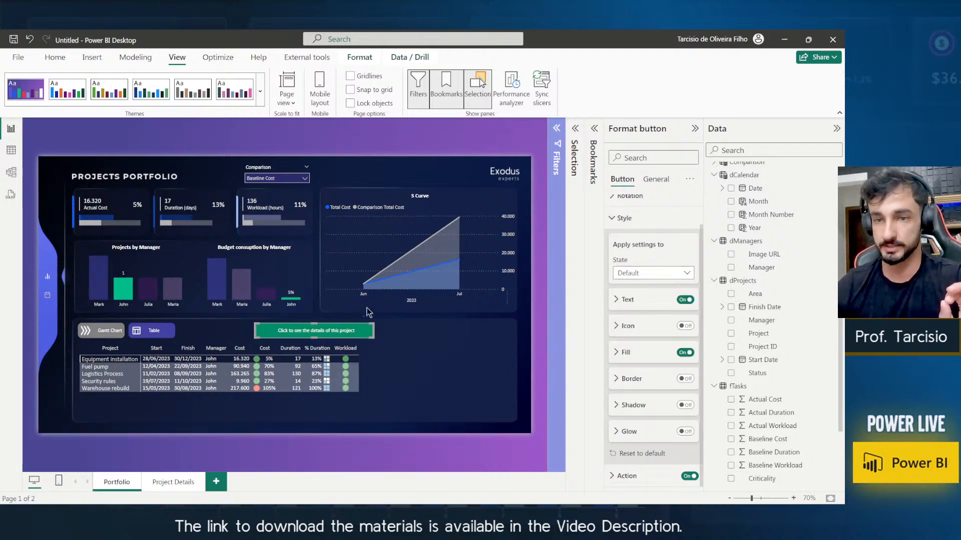
Test the drill-through button by clearing the table selection, choosing Security rules, drilling to Project Details and returning to the Portfolio page.
click(118, 364)
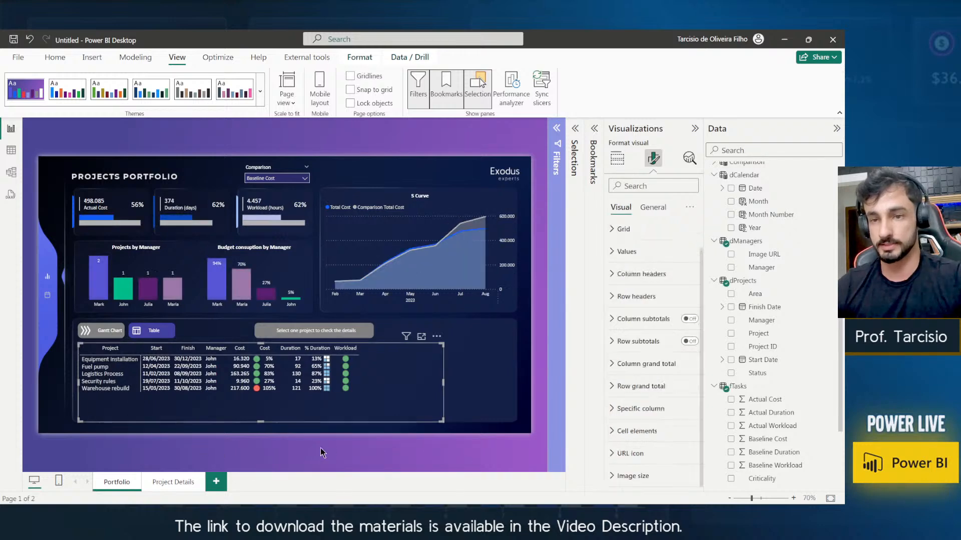
click(104, 382)
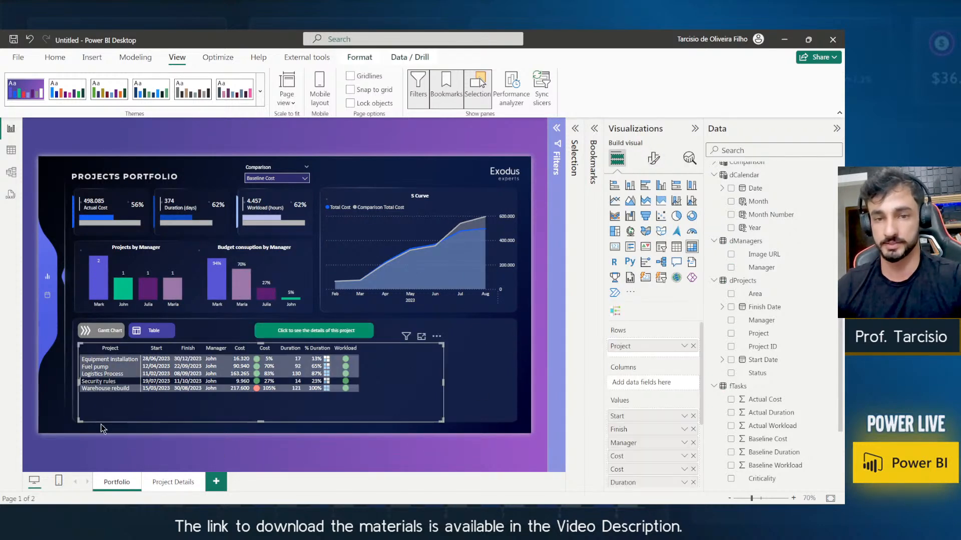
ctrl+click(312, 332)
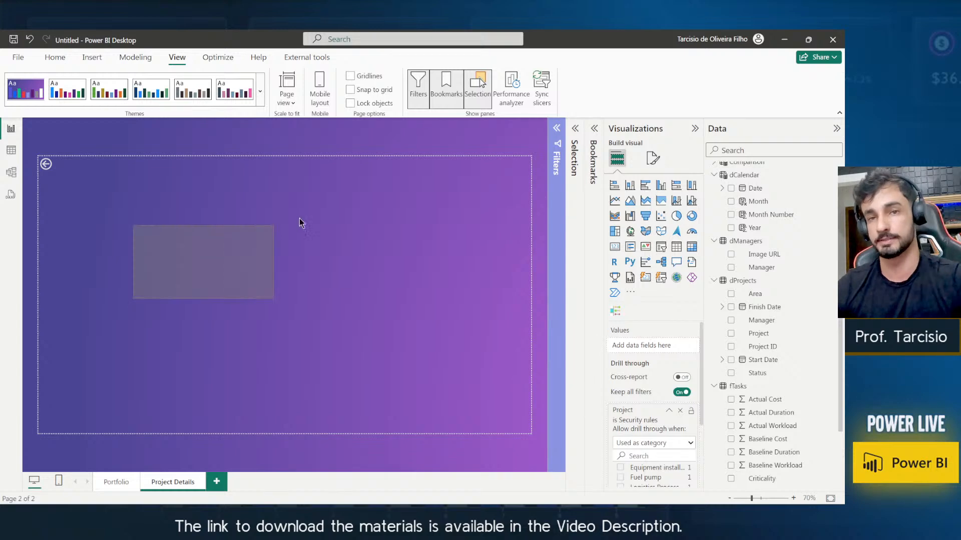
click(118, 486)
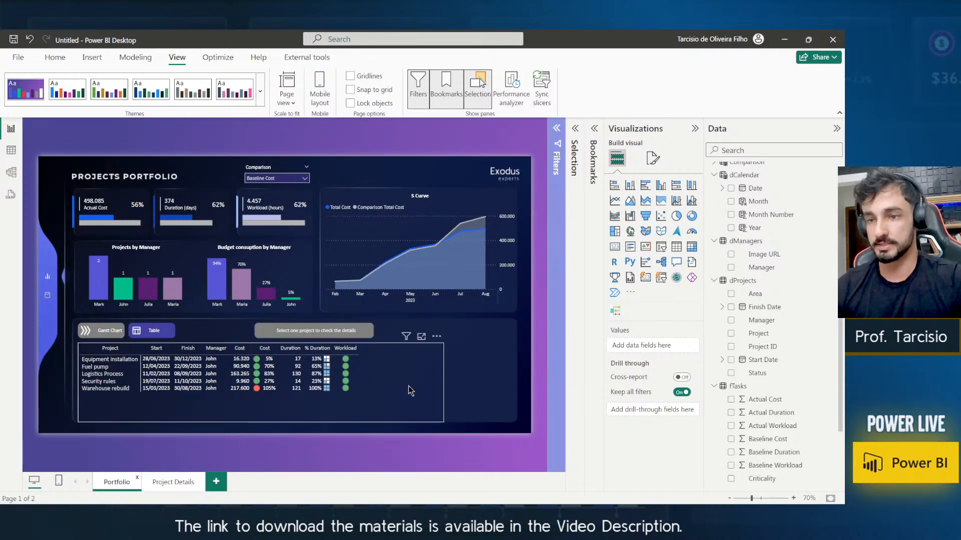
Clear the enabled and disabled tooltip texts of the wide drill-through button and turn its tooltip off.
click(407, 388)
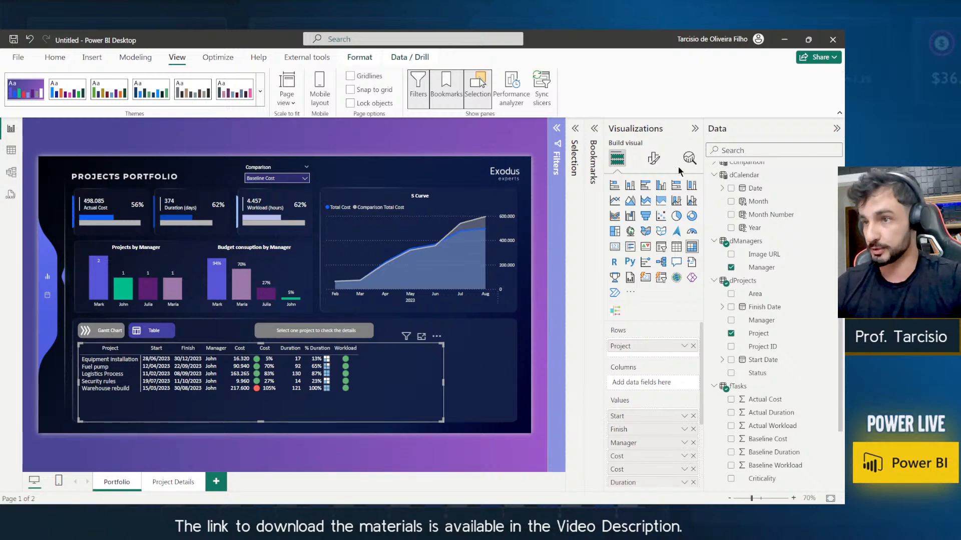
click(650, 160)
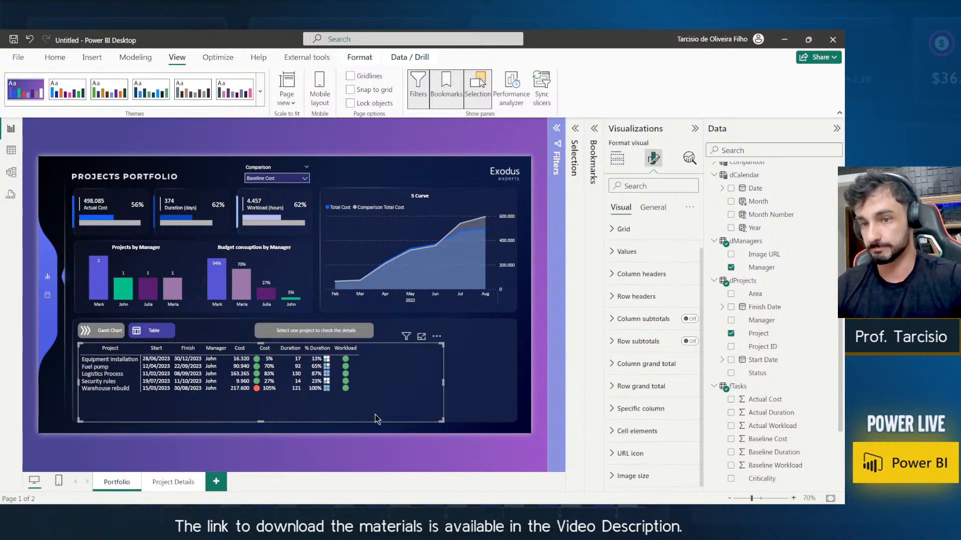
click(314, 331)
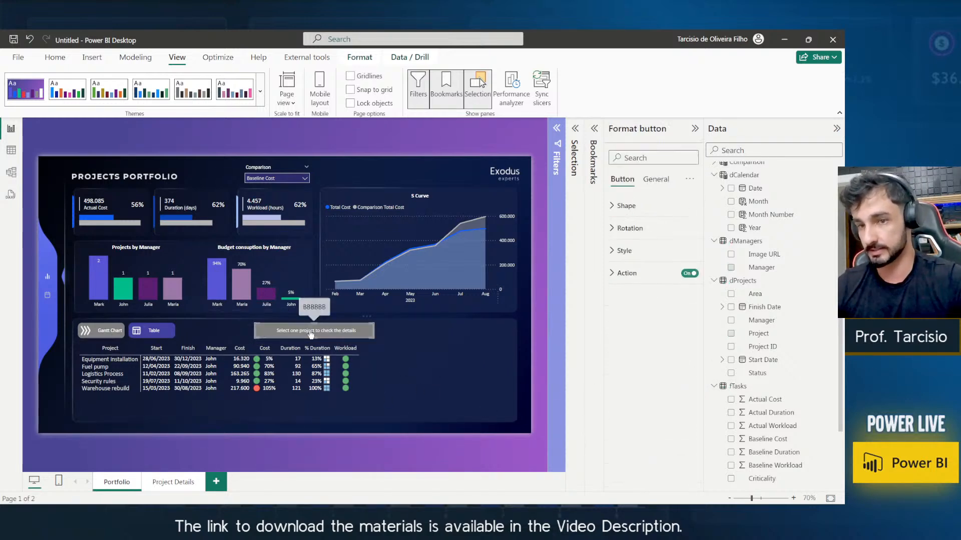
click(653, 272)
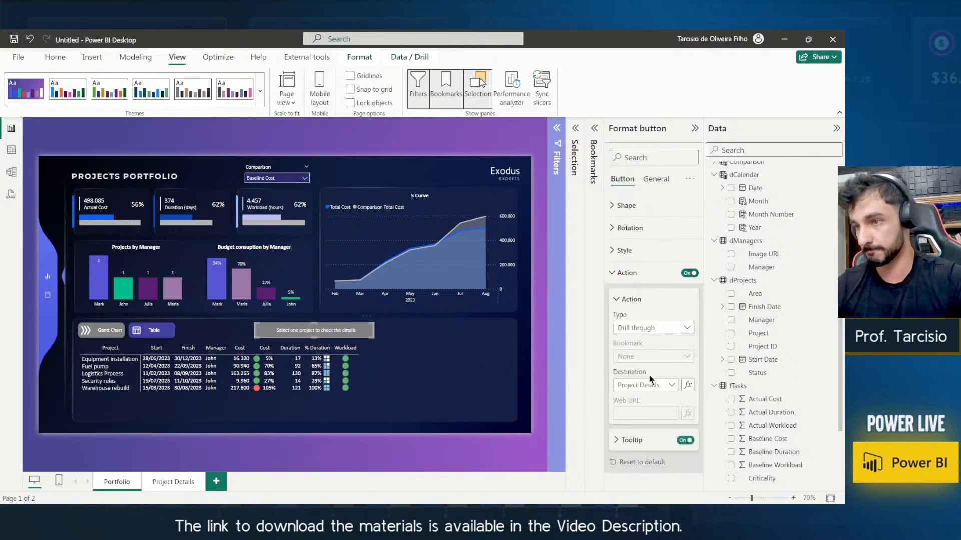
click(640, 440)
double_click(650, 426)
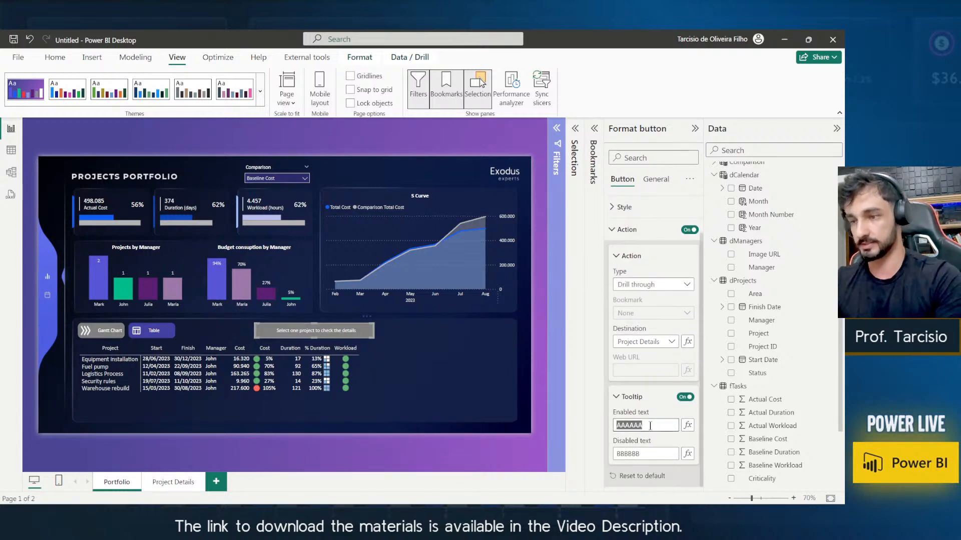
key(BackSpace)
double_click(650, 453)
key(BackSpace)
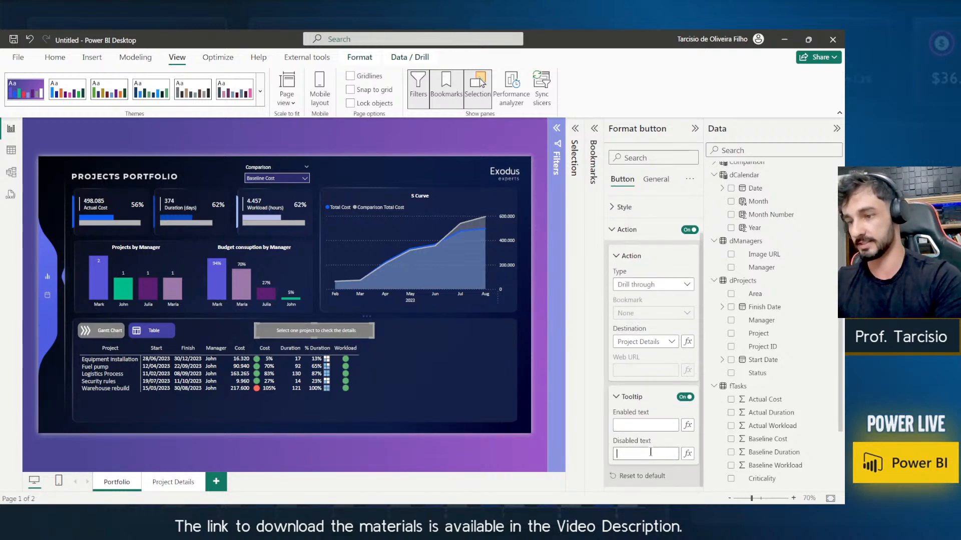
click(687, 398)
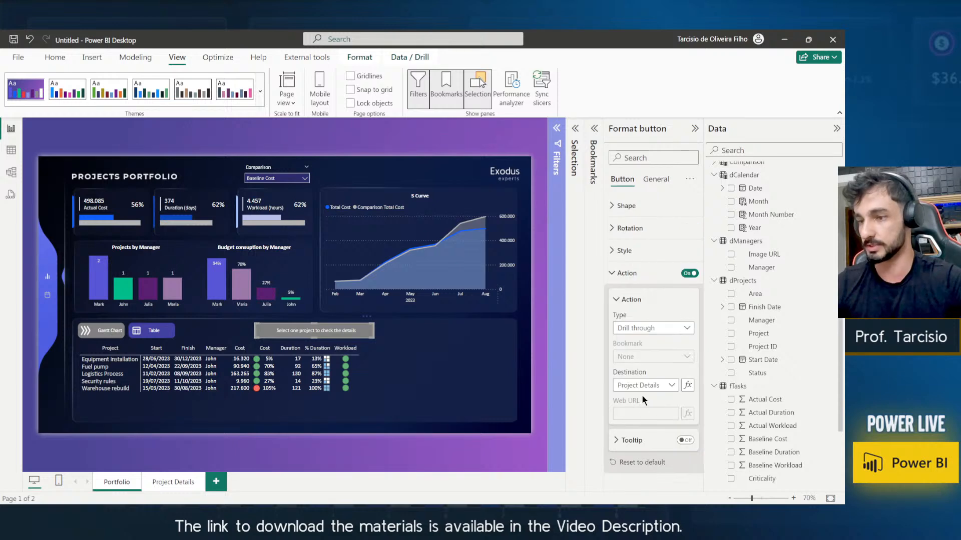
Switch to the Gantt chart view, select Security rules in it and drill through to the Project Details page.
click(392, 323)
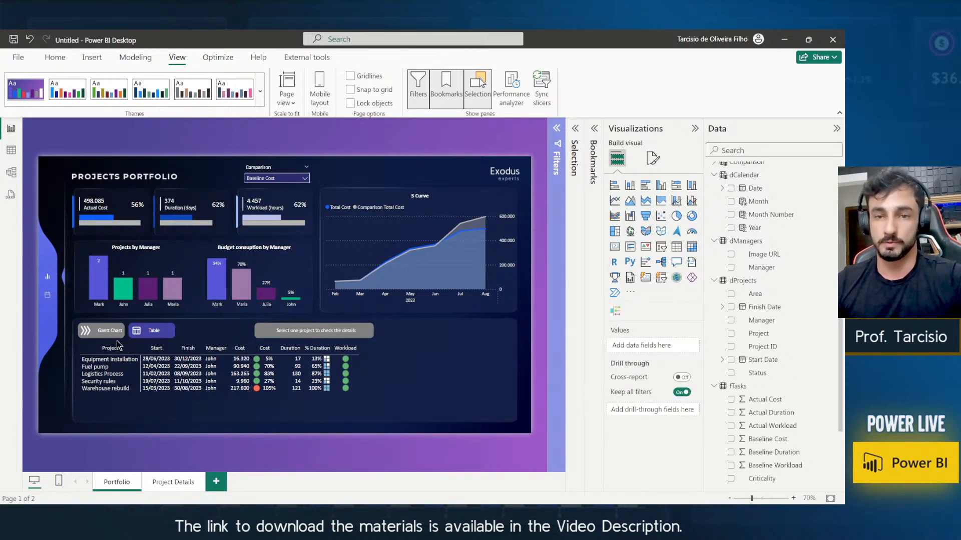
click(107, 331)
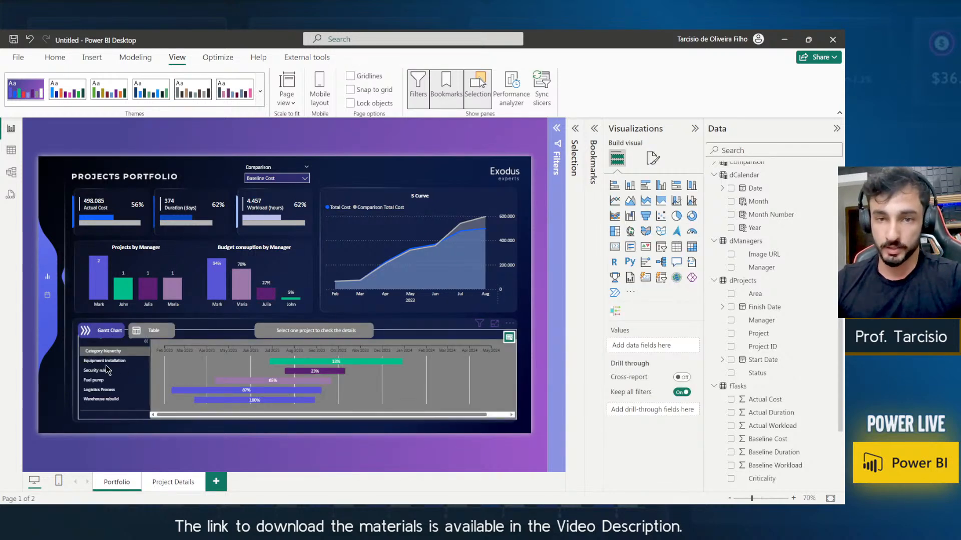
click(103, 370)
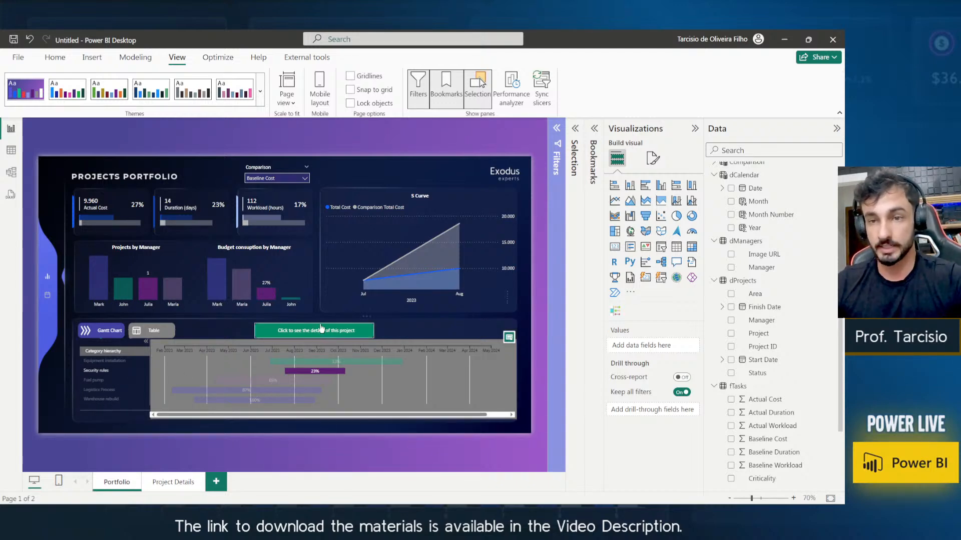
click(696, 129)
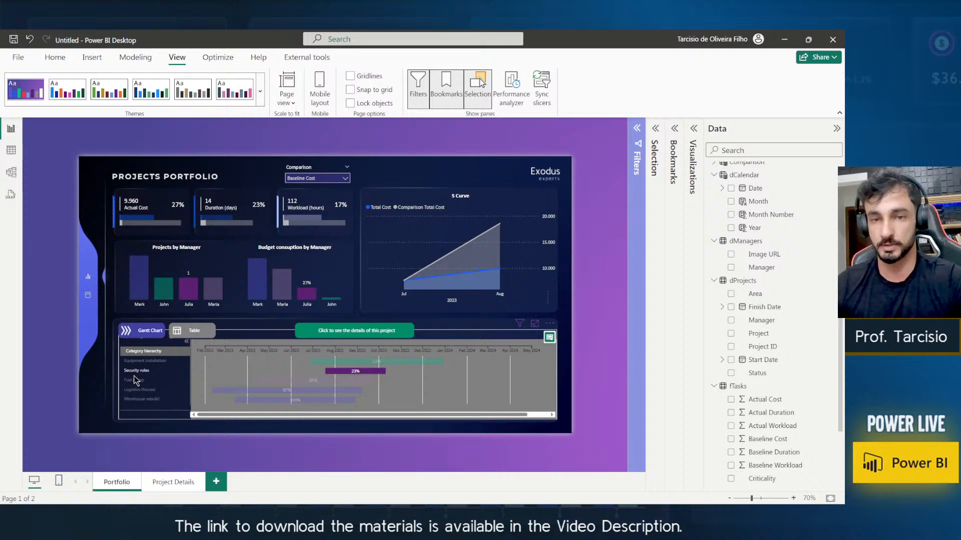
ctrl+click(356, 330)
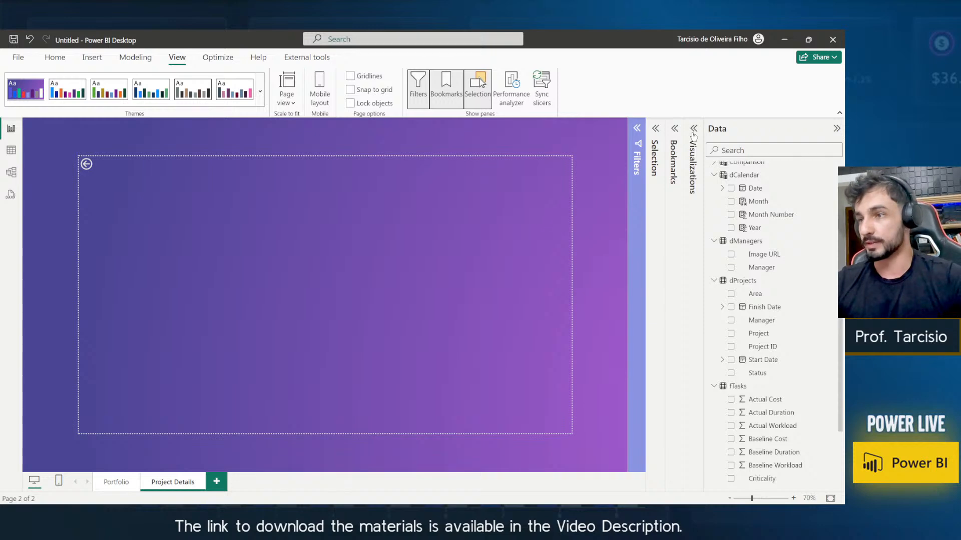
Browse for a canvas background image for the Project Details page.
click(693, 165)
click(652, 158)
click(671, 264)
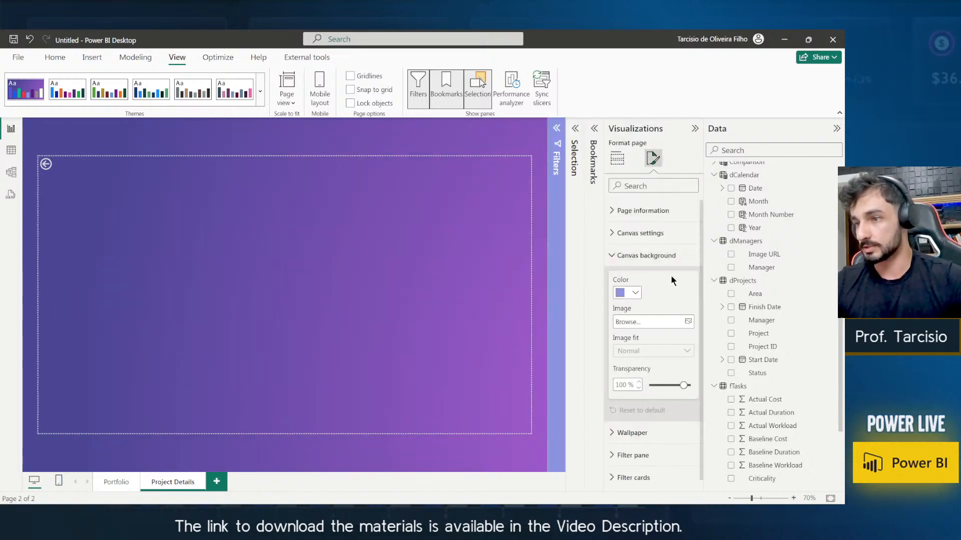
click(688, 322)
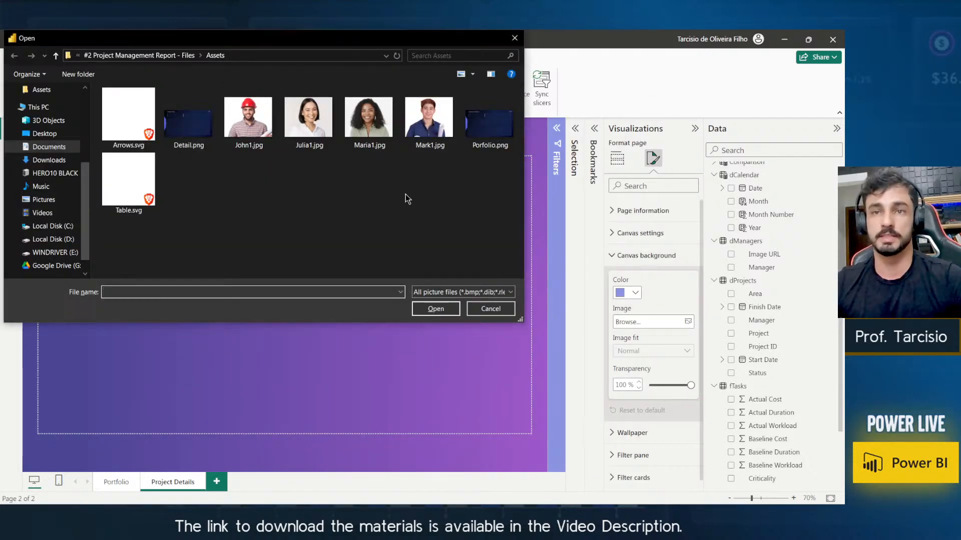
Set Detail.png as the Project Details page's canvas background, with image fit Fit and 0% transparency.
double_click(204, 131)
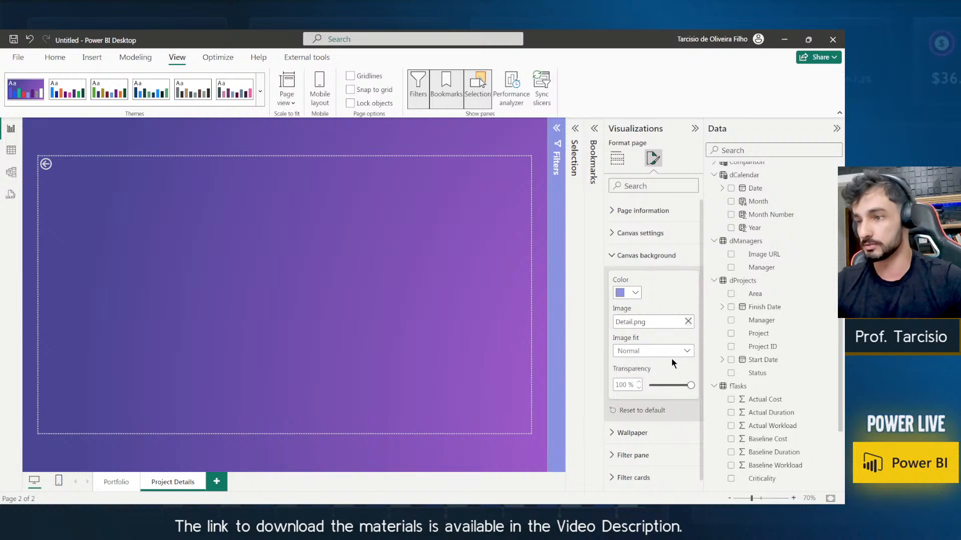
click(664, 354)
click(647, 383)
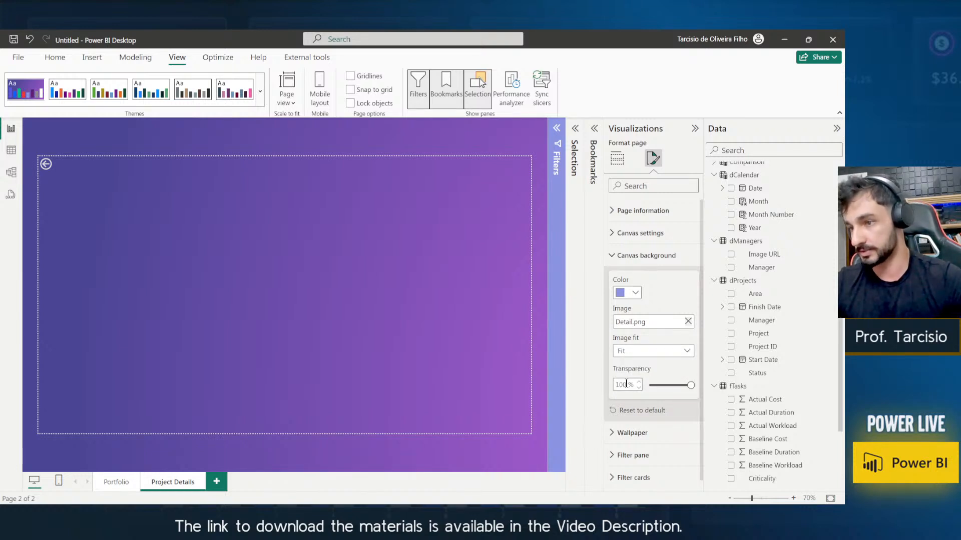
double_click(622, 385)
text(0)
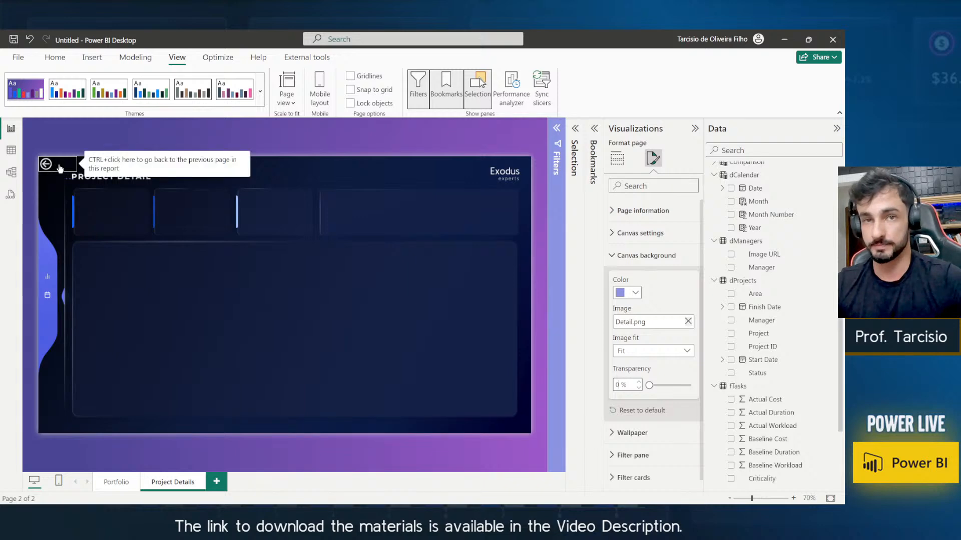
Move the back button just before the PROJECT DETAIL title and narrow it to fit around its arrow.
mouse_move(59, 170)
mouse_down()
mouse_move(106, 267)
mouse_move(66, 171)
mouse_move(69, 183)
mouse_up()
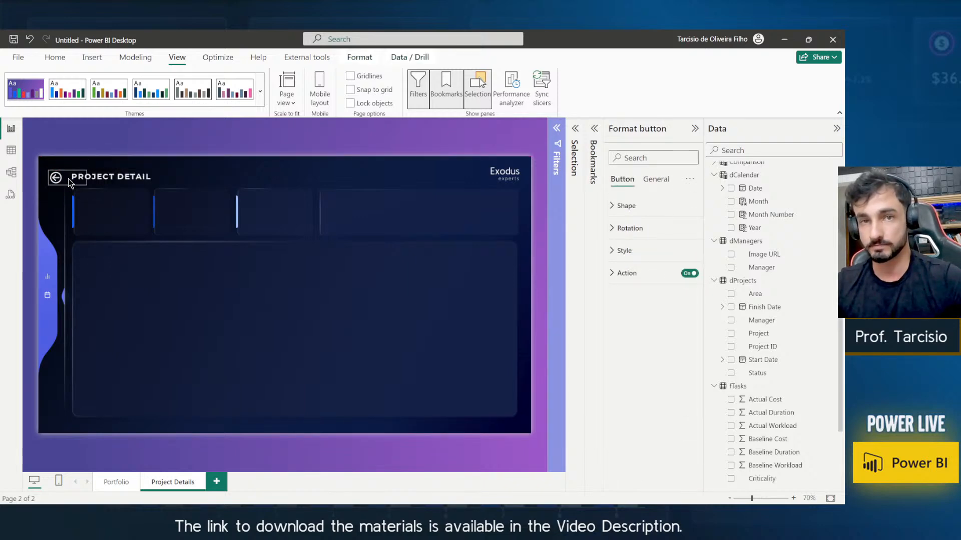
scroll(69, 182, up, 4)
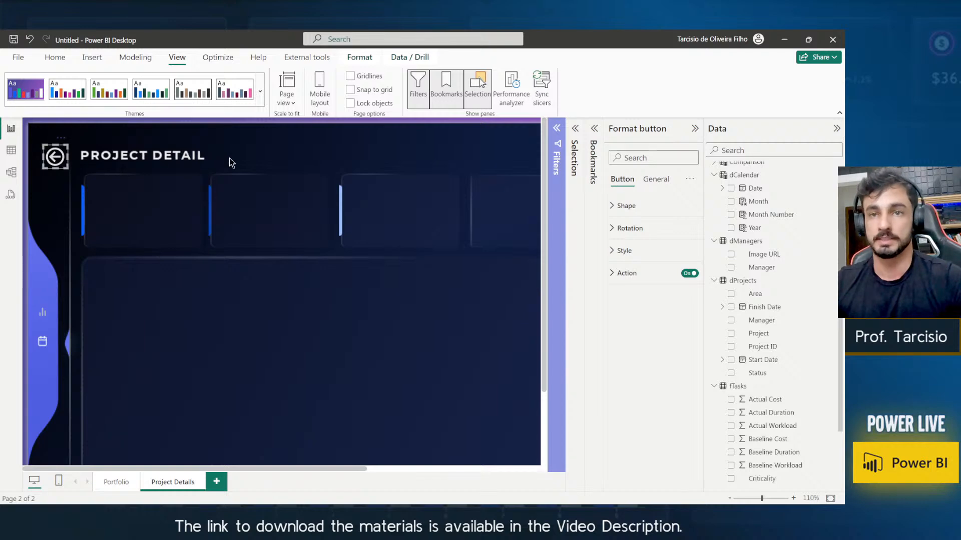
click(214, 147)
Add a card visual showing the Project field from dProjects and size it as a thin strip beside the PROJECT DETAIL title.
drag(225, 149, 354, 165)
drag(215, 146, 365, 167)
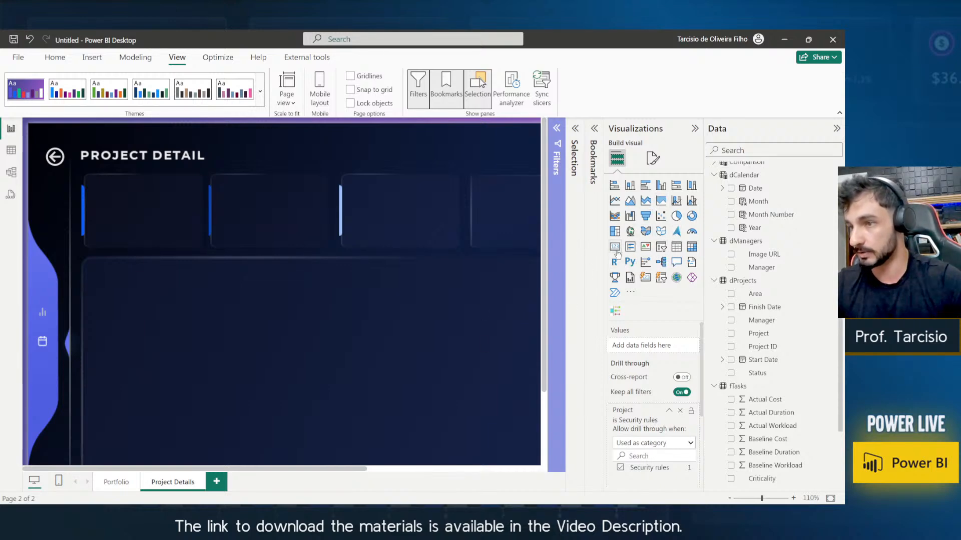
drag(617, 254, 286, 227)
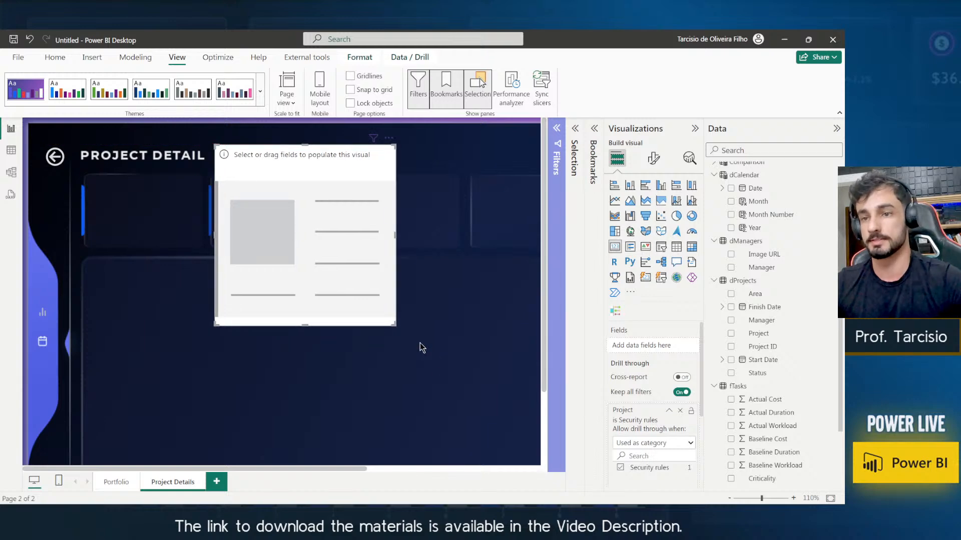
drag(395, 326, 458, 214)
drag(762, 334, 641, 347)
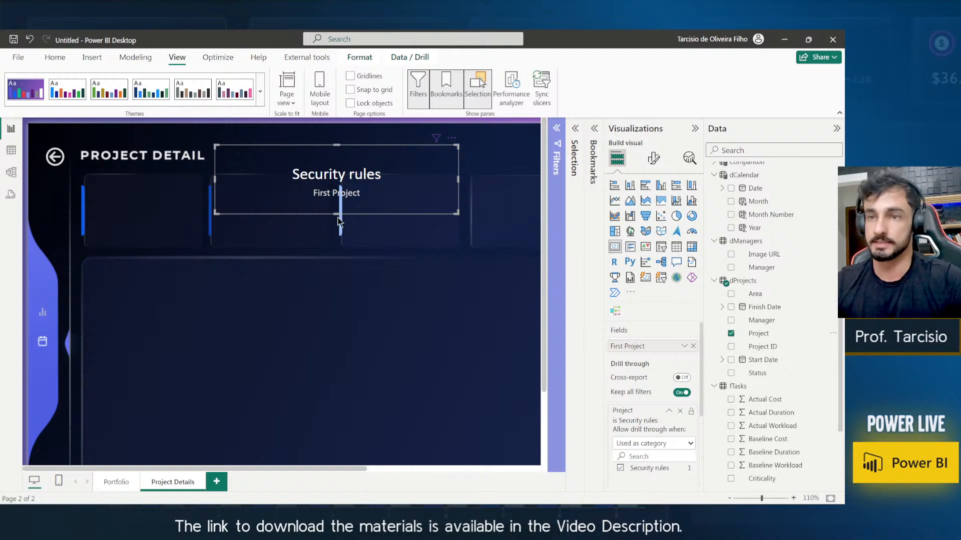
drag(336, 215, 337, 169)
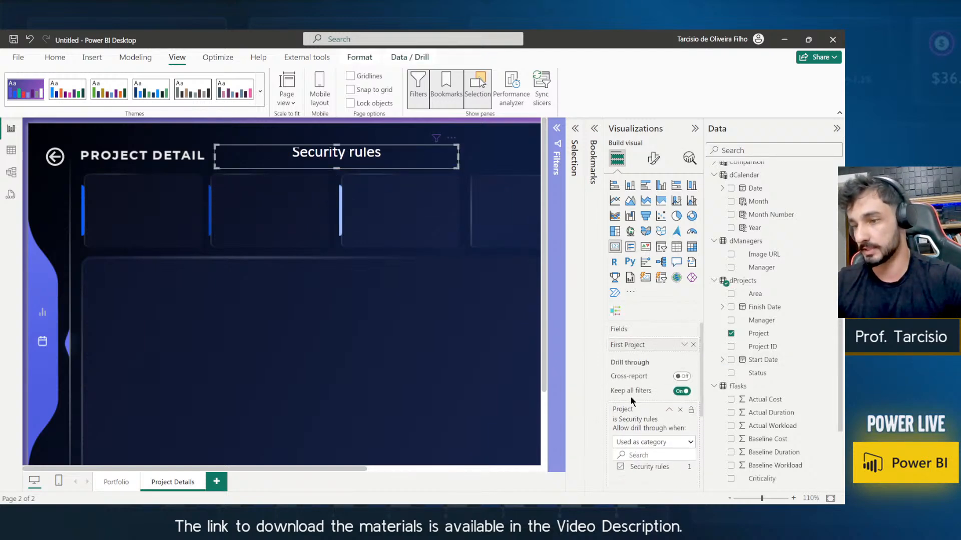
Select the Fuel pump project in the Portfolio page's Gantt chart and drill through to its project details.
scroll(378, 400, down, 2)
scroll(376, 404, down, 1)
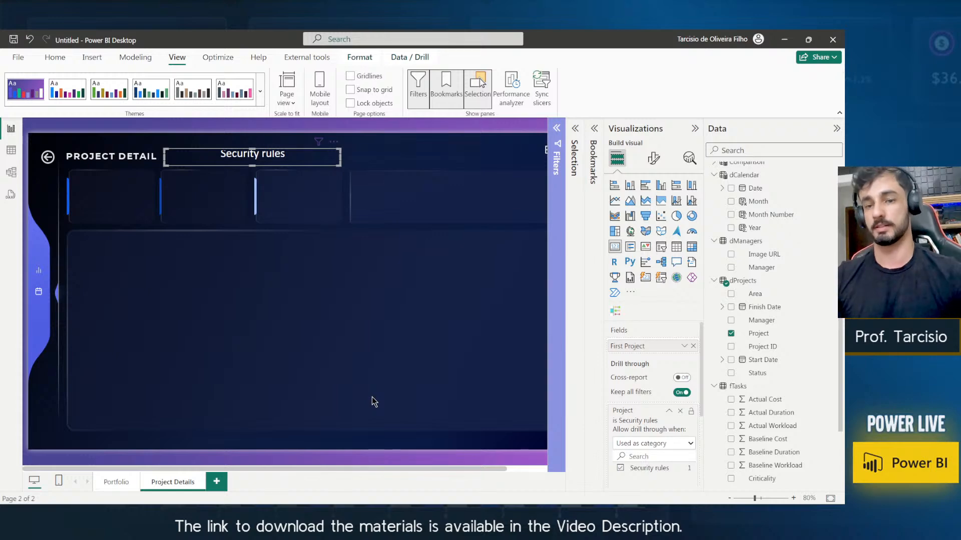
scroll(654, 459, down, 1)
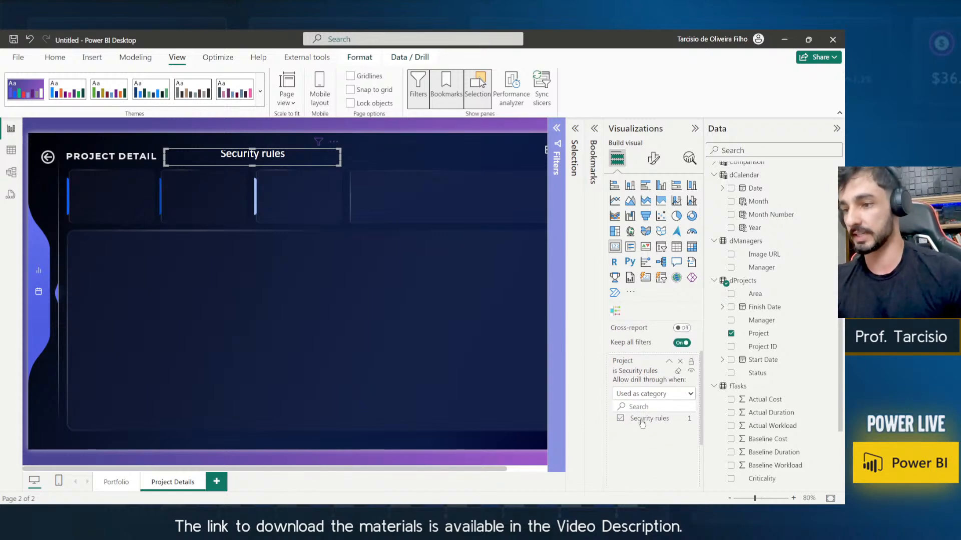
click(107, 484)
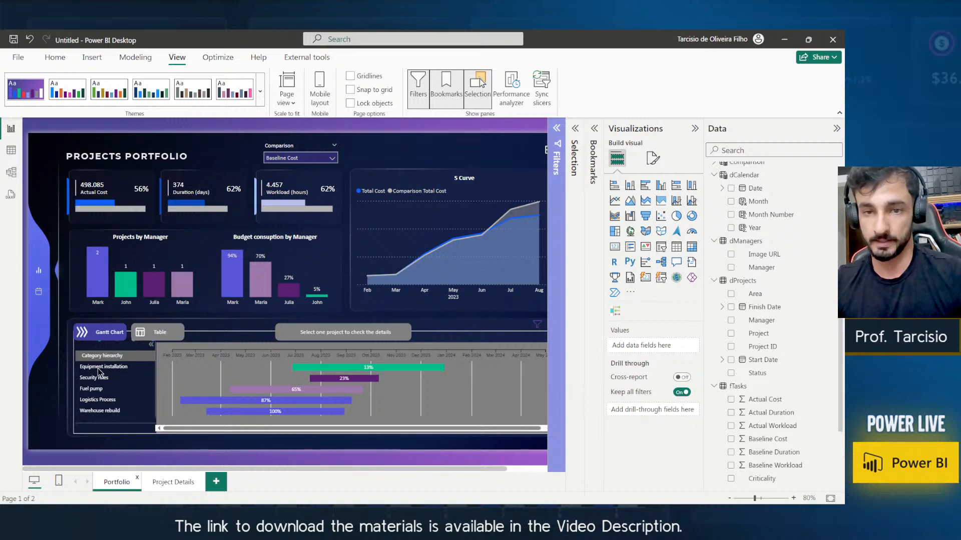
click(94, 394)
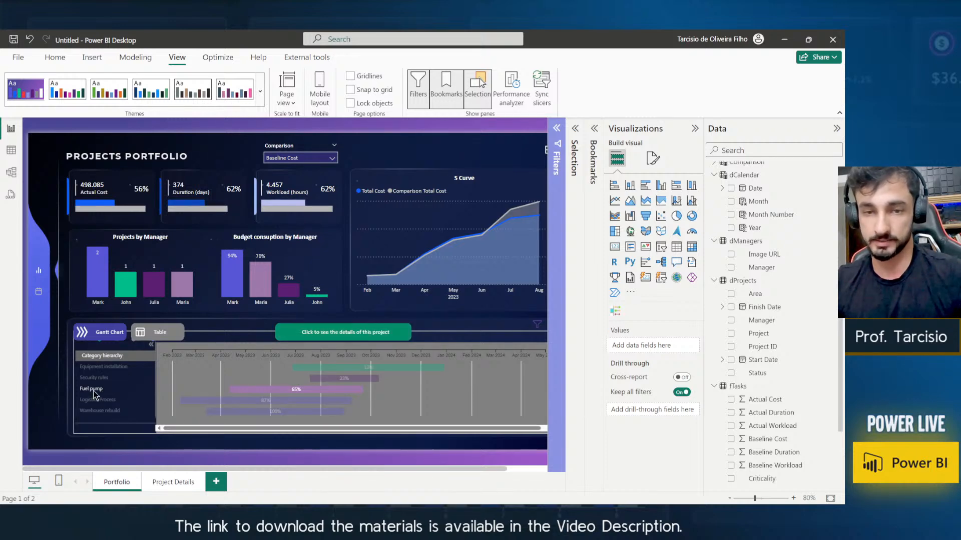
ctrl+click(328, 335)
Convert the project name card beside the page title into a multi-row card.
click(253, 157)
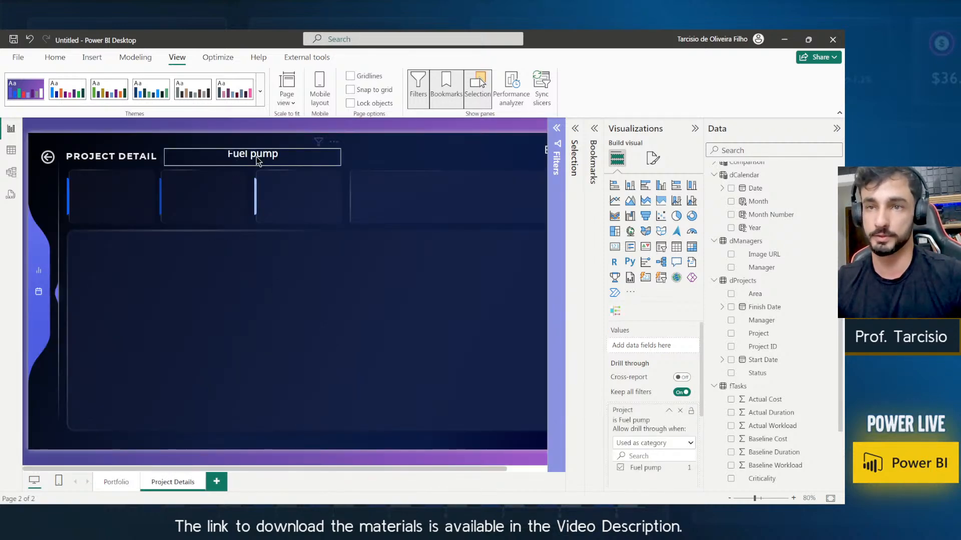
click(653, 160)
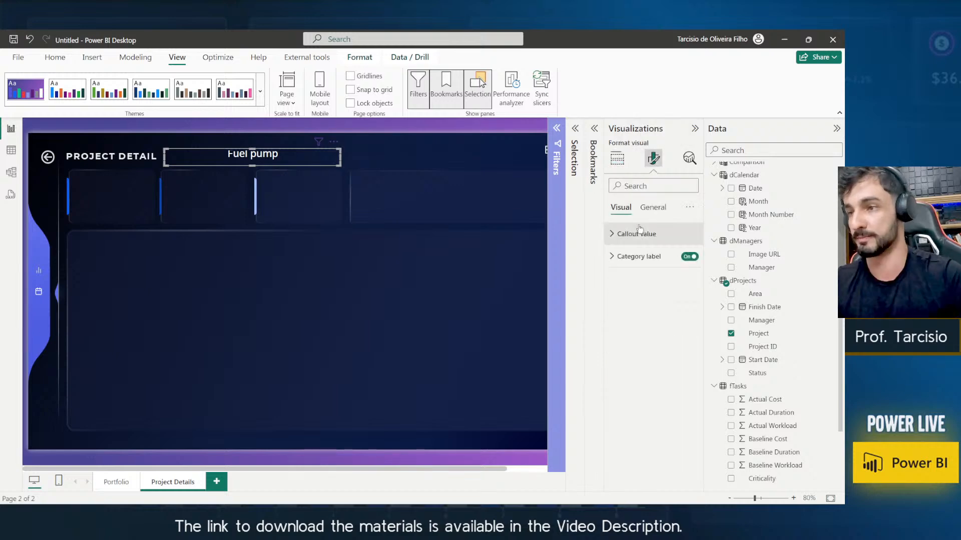
click(636, 234)
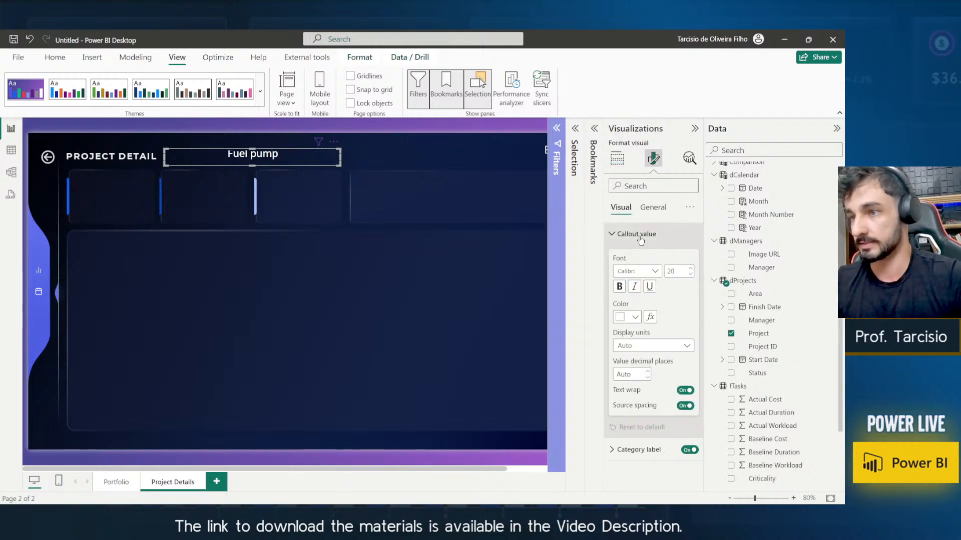
click(637, 234)
click(617, 158)
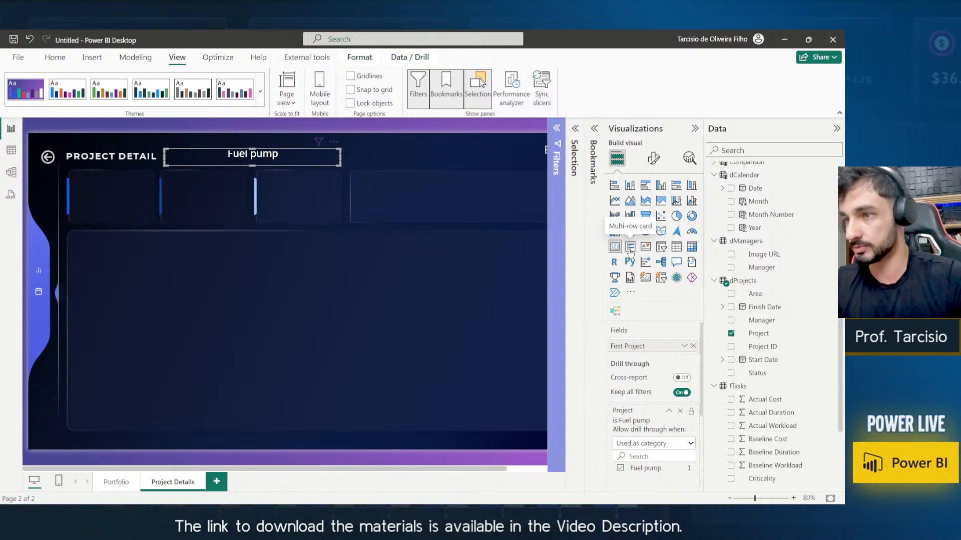
click(630, 251)
Set the title colour of the multi-row card's project name to white.
click(649, 167)
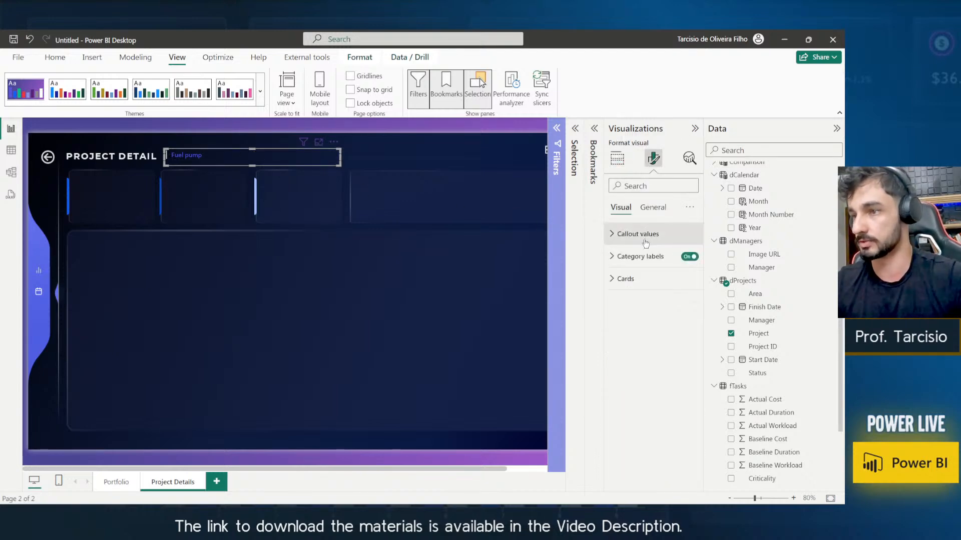
click(636, 232)
click(632, 317)
click(632, 317)
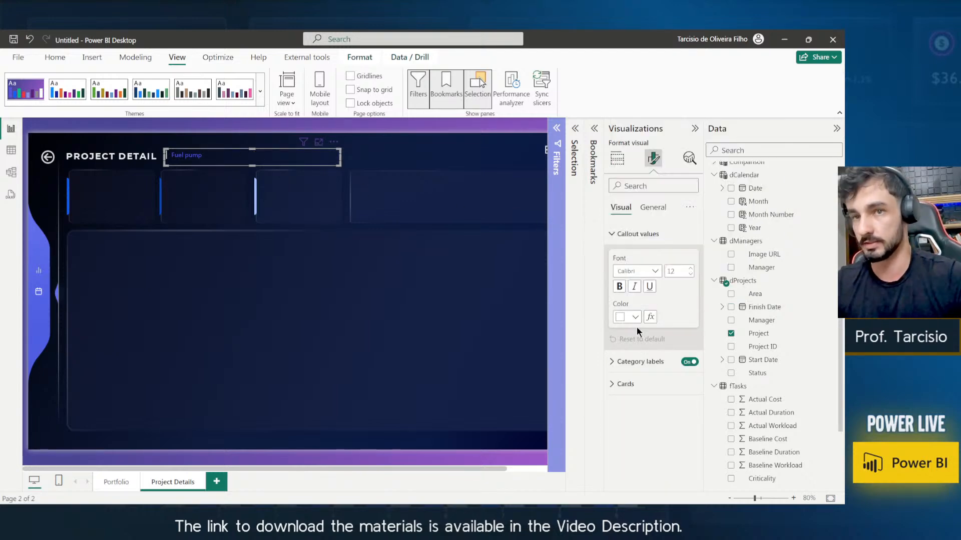
click(634, 366)
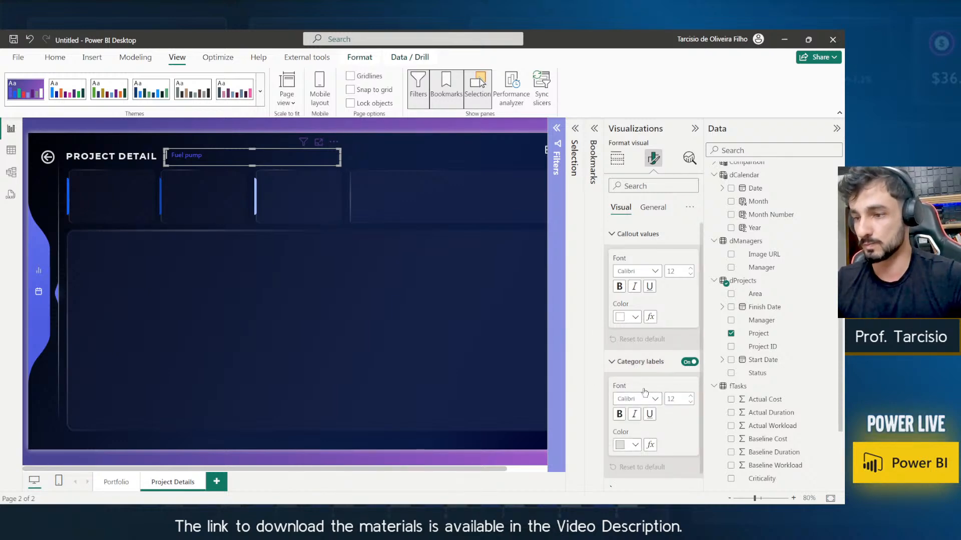
click(646, 234)
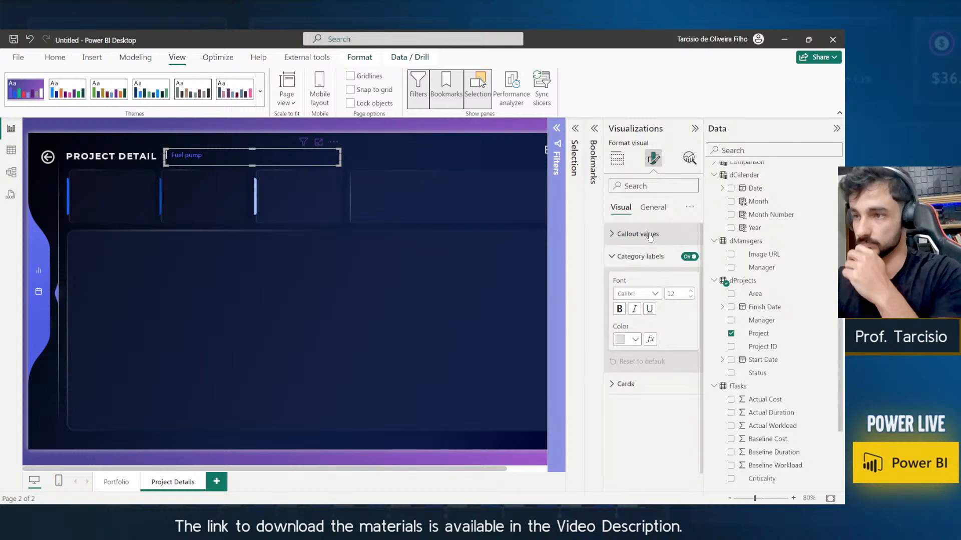
click(649, 383)
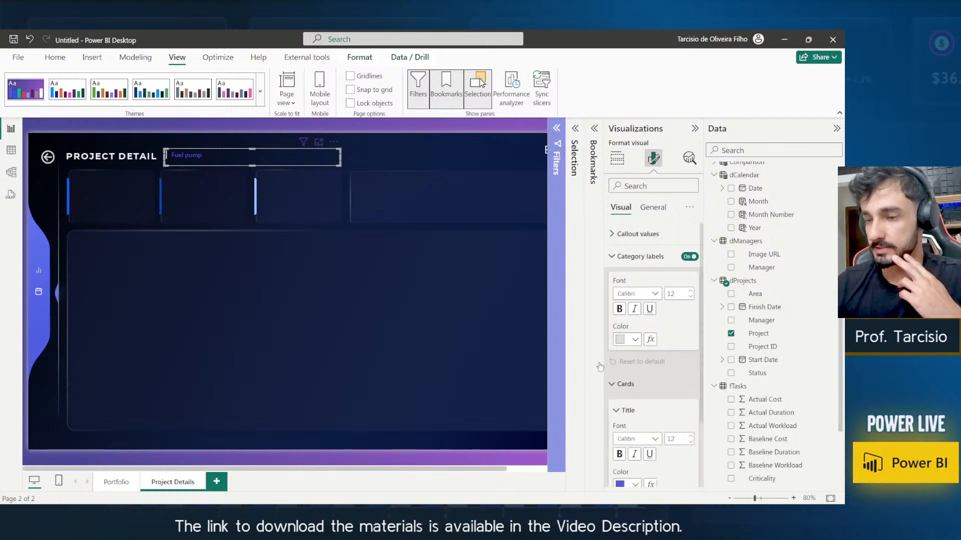
scroll(653, 440, down, 3)
click(629, 406)
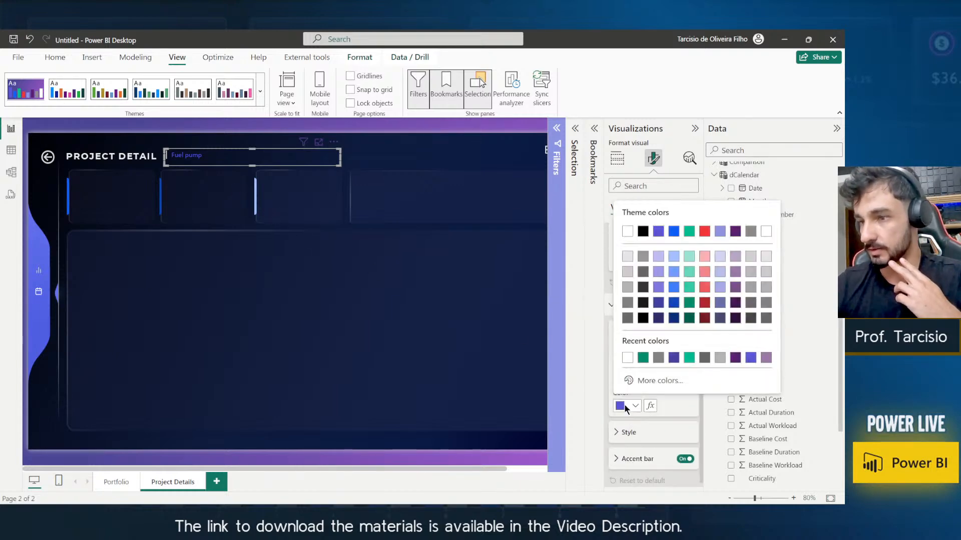
click(628, 232)
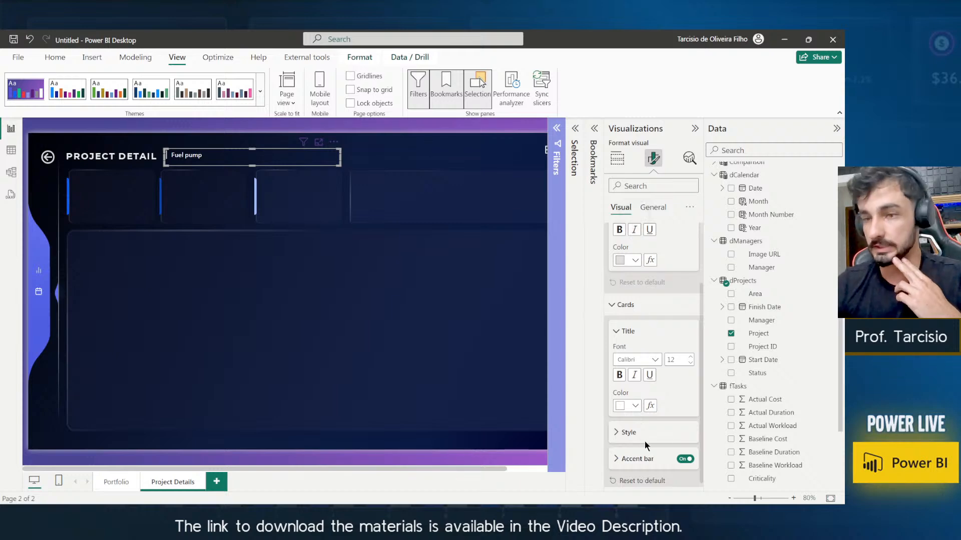
Set the title font size of the project name's multi-row card to 18.
click(375, 287)
click(253, 156)
click(653, 159)
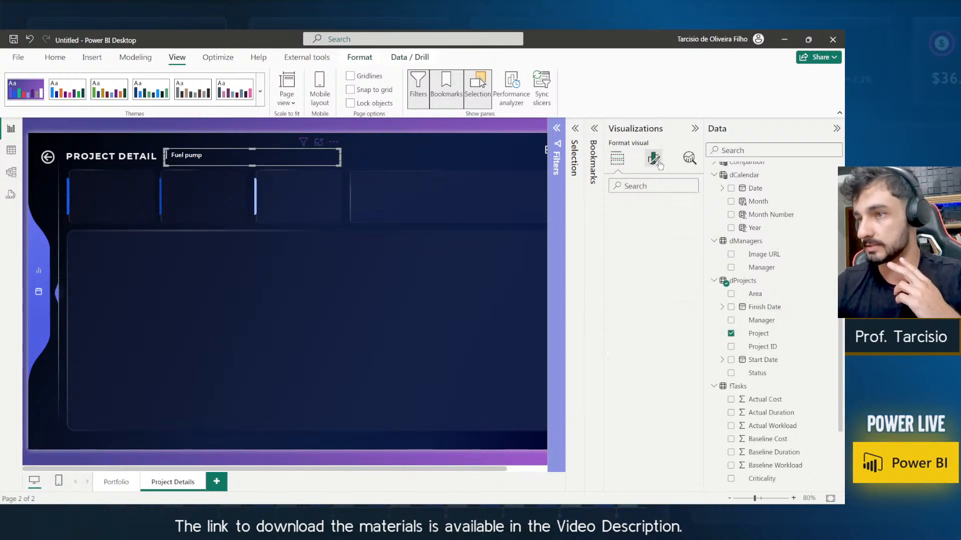
click(626, 279)
double_click(674, 336)
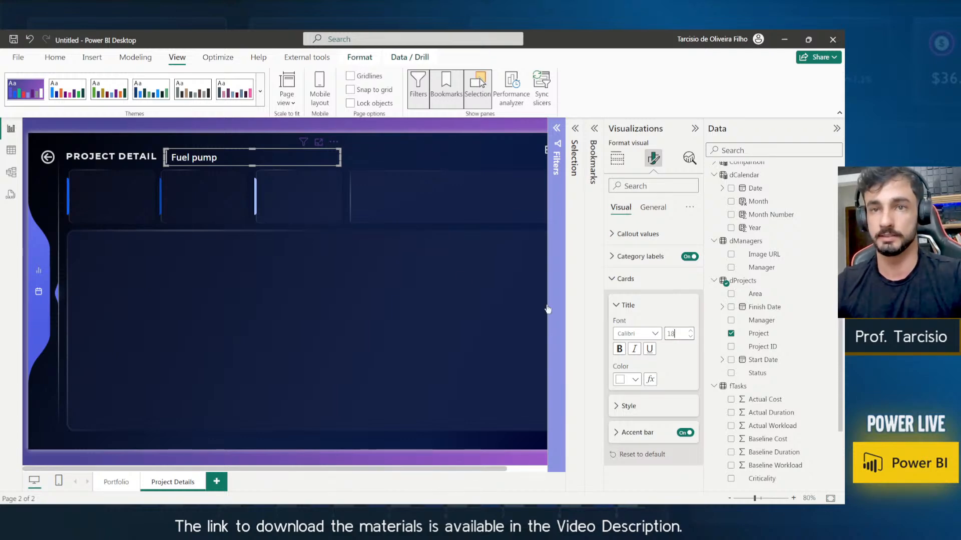
click(239, 160)
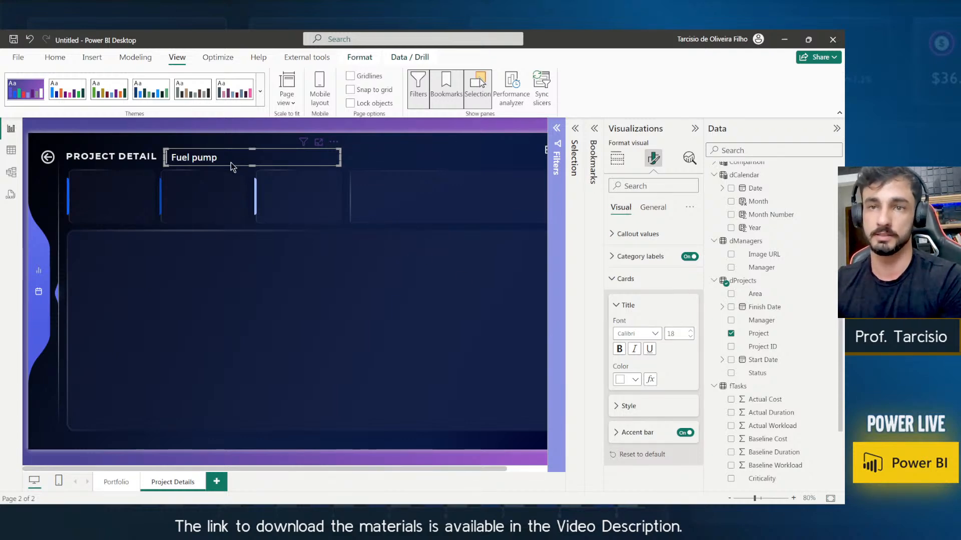
click(193, 175)
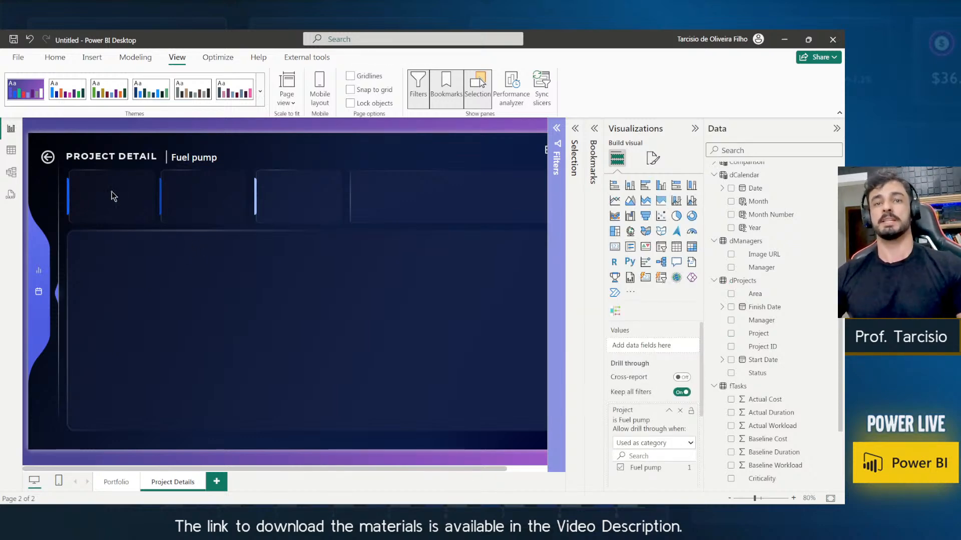
Copy the Actual Cost, Duration and Workload indicator visuals from the Portfolio page to the Project Details page.
drag(83, 176, 332, 205)
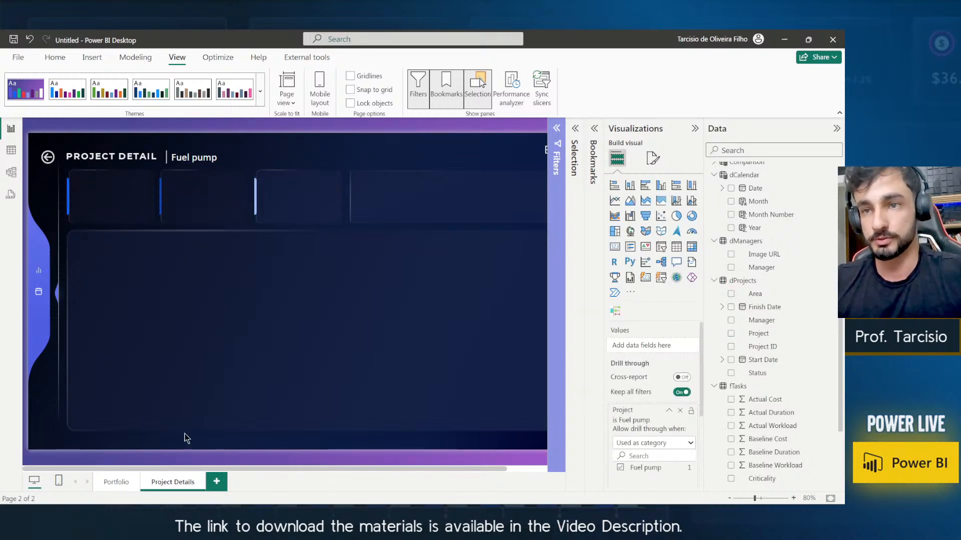
click(126, 485)
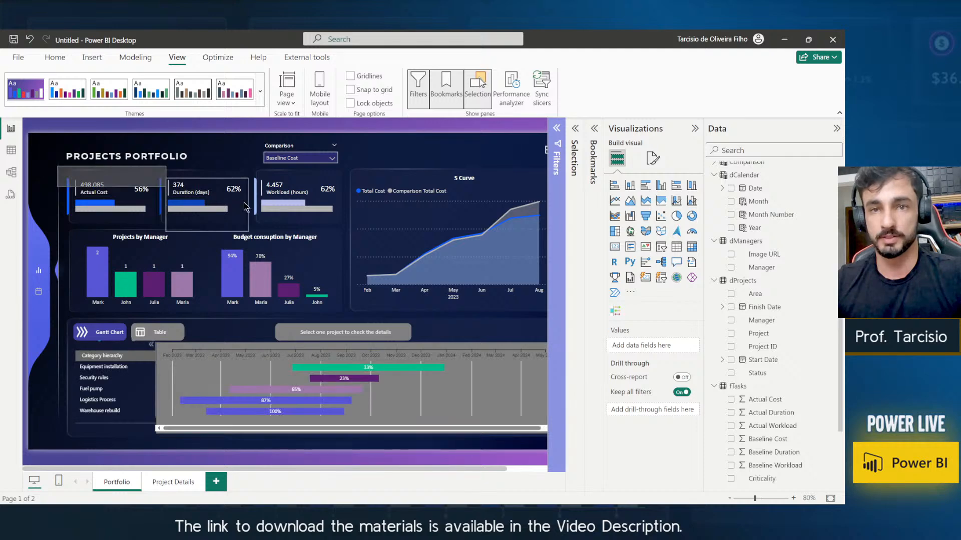
drag(245, 206, 352, 242)
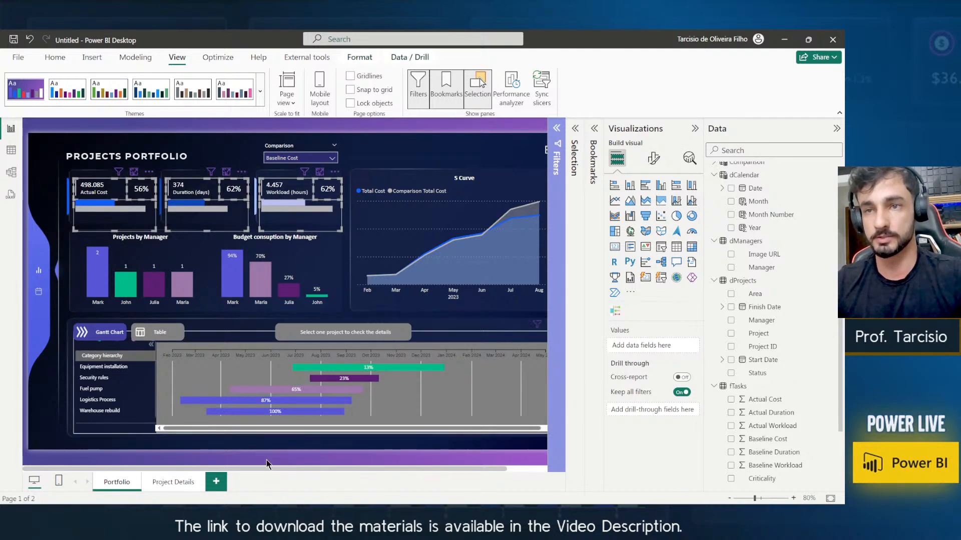
click(173, 482)
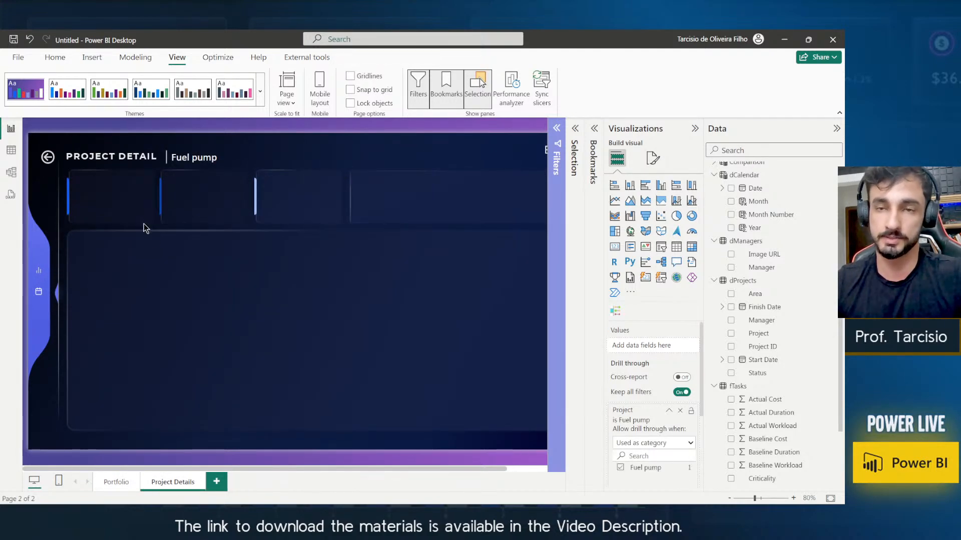
key(ctrl+v)
click(157, 252)
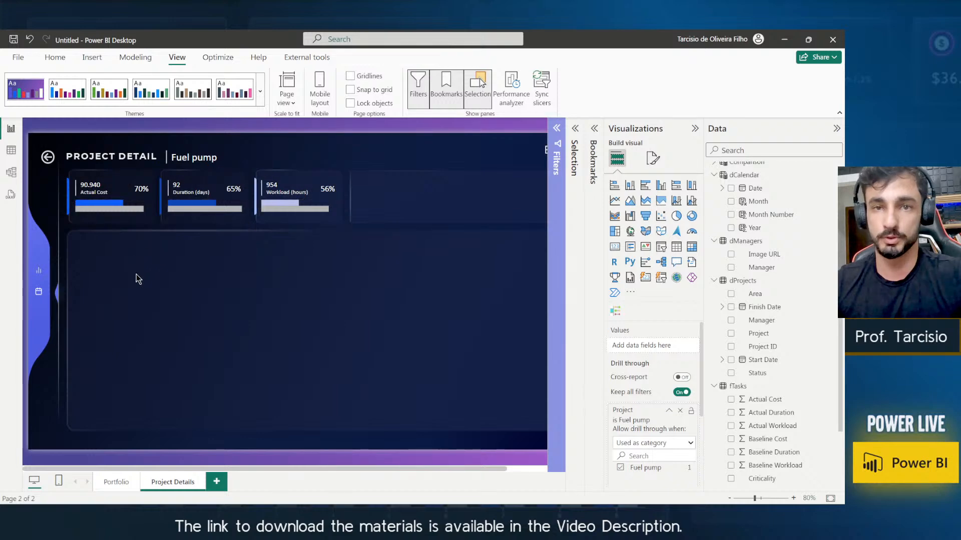
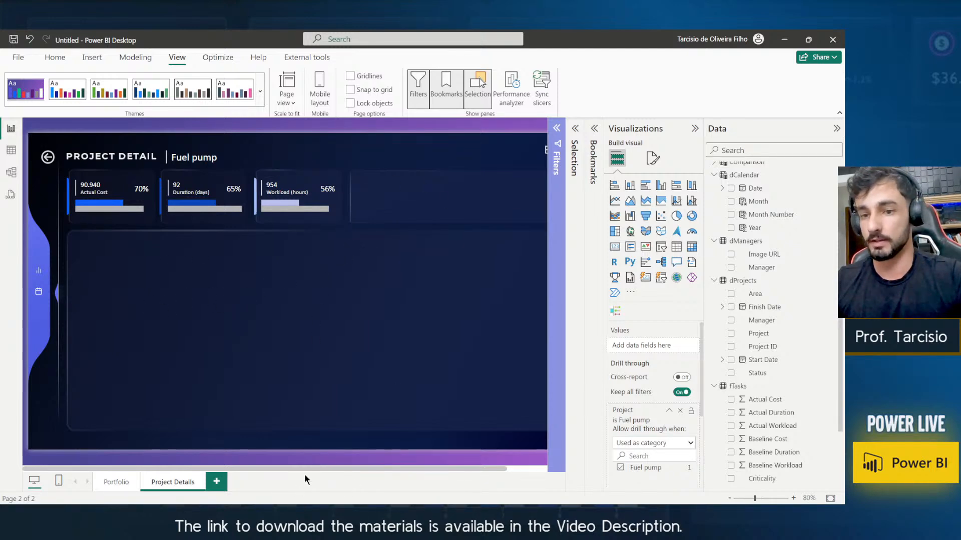
drag(310, 469, 417, 446)
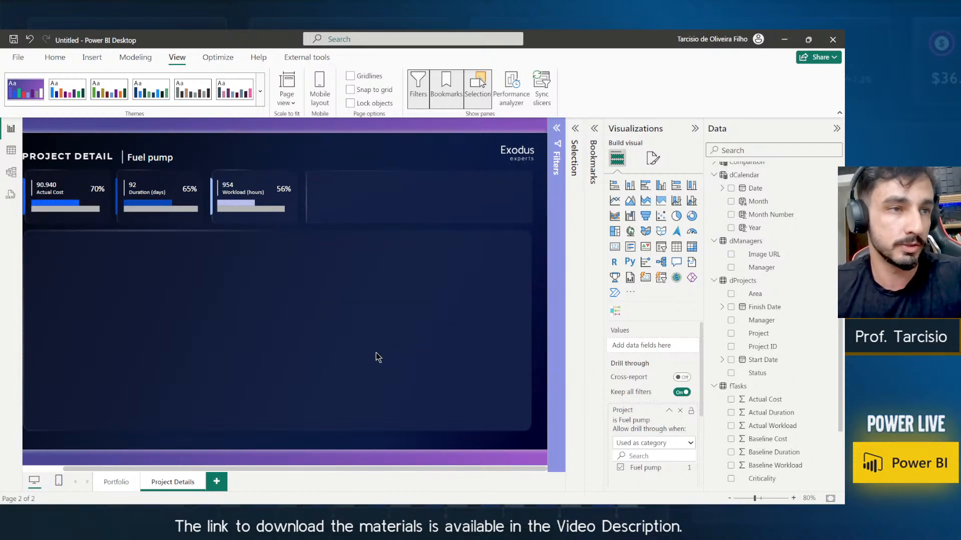
Examine the Fuel pump project's detail page in the published reference report in the browser, and return to Power BI Desktop.
key(alt+Tab)
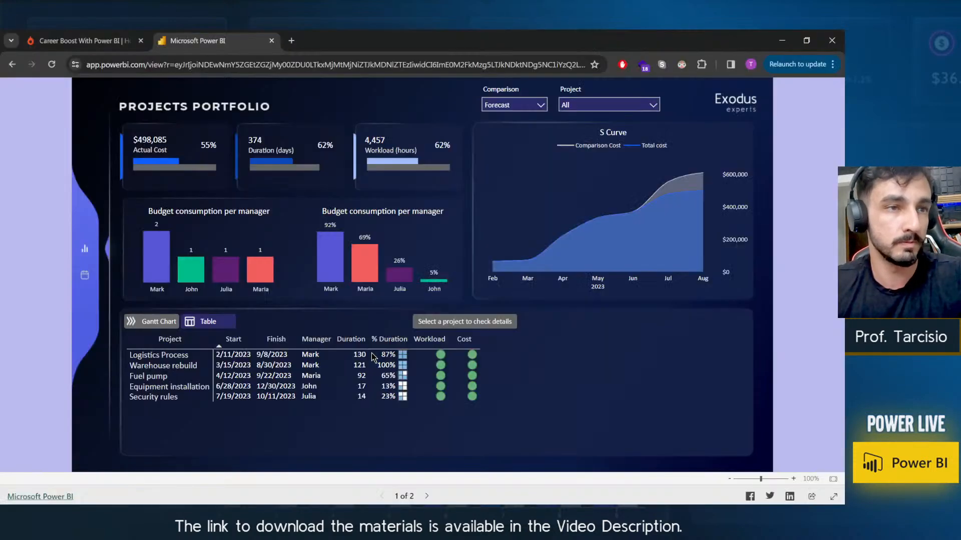
click(152, 377)
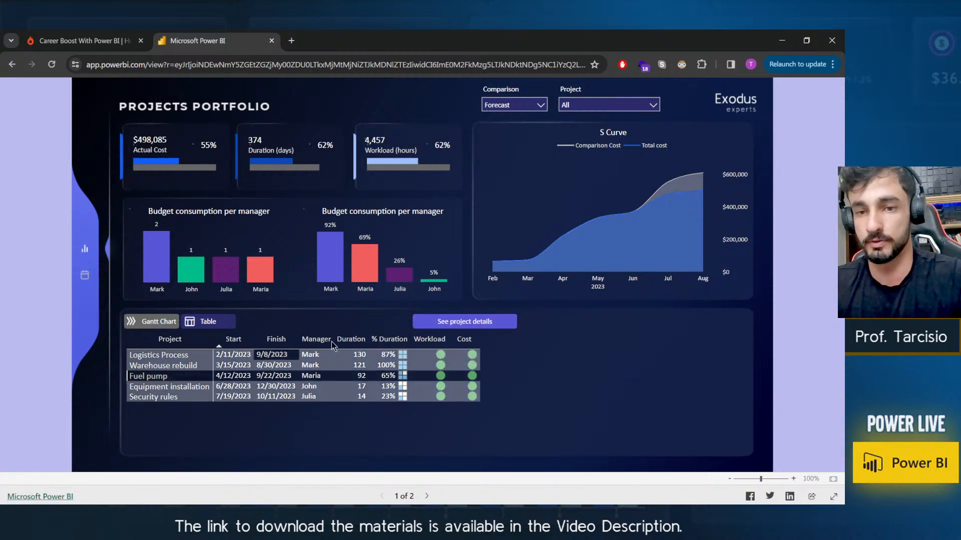
click(420, 328)
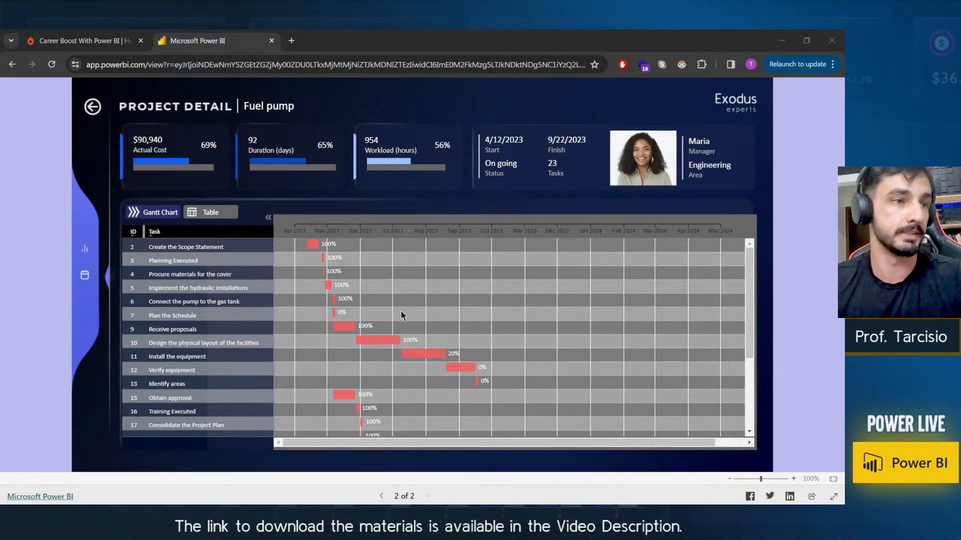
key(alt+Tab)
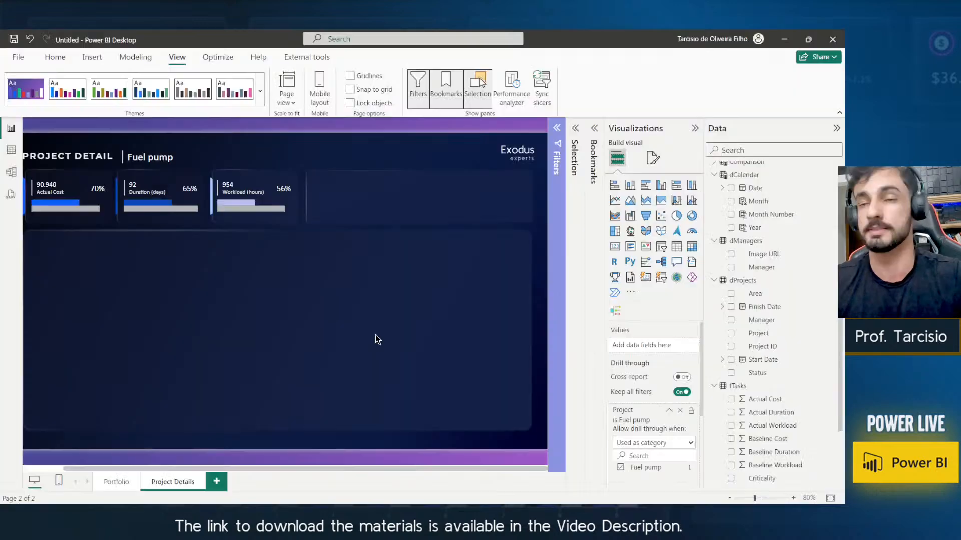
Add a multi-row card in the empty box beside the Workload indicator, showing the fTasks Start field summarised as Earliest.
click(630, 247)
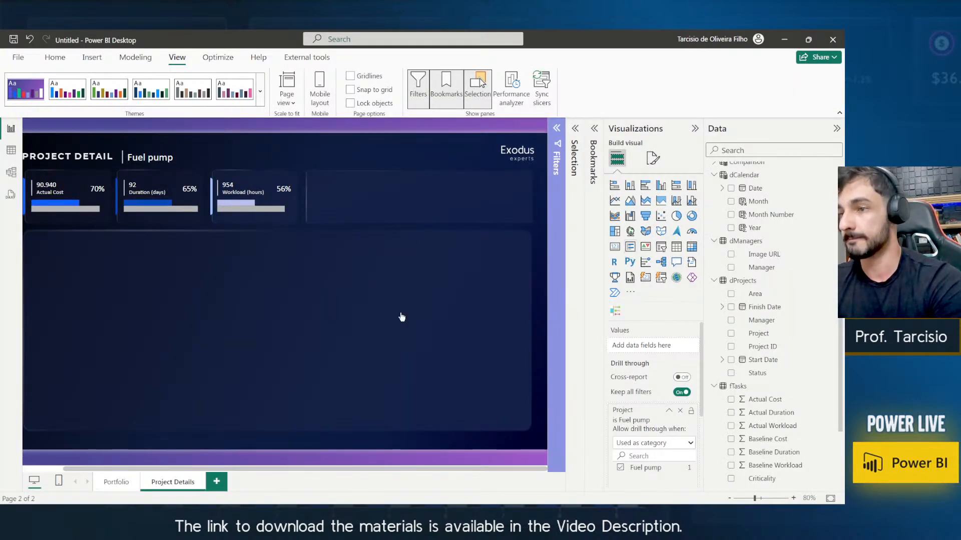
drag(96, 292, 366, 201)
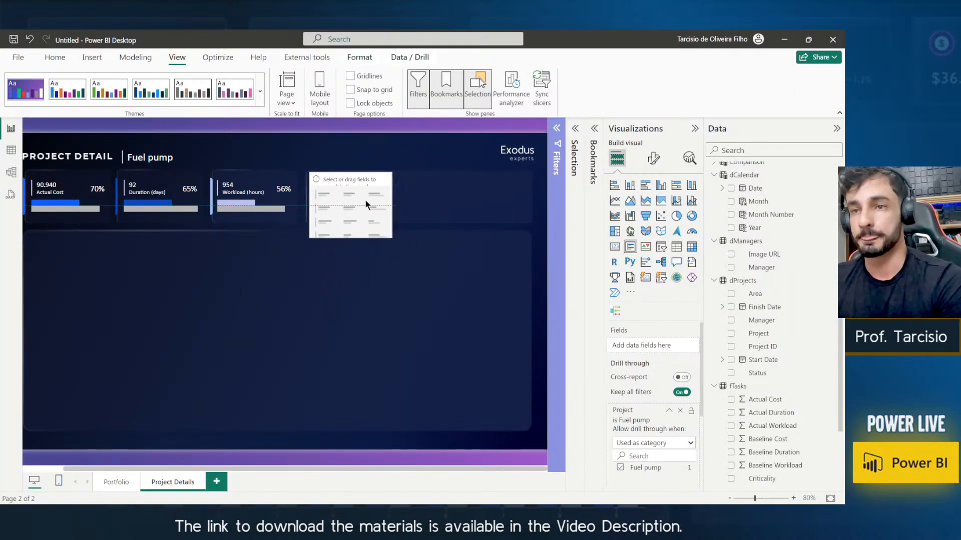
scroll(762, 428, down, 2)
scroll(758, 429, up, 3)
scroll(758, 428, down, 5)
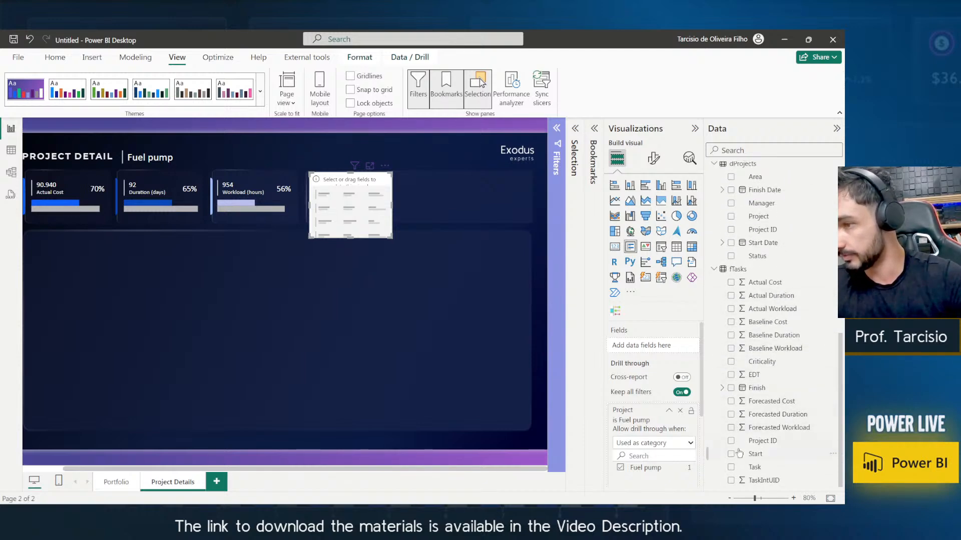
click(731, 454)
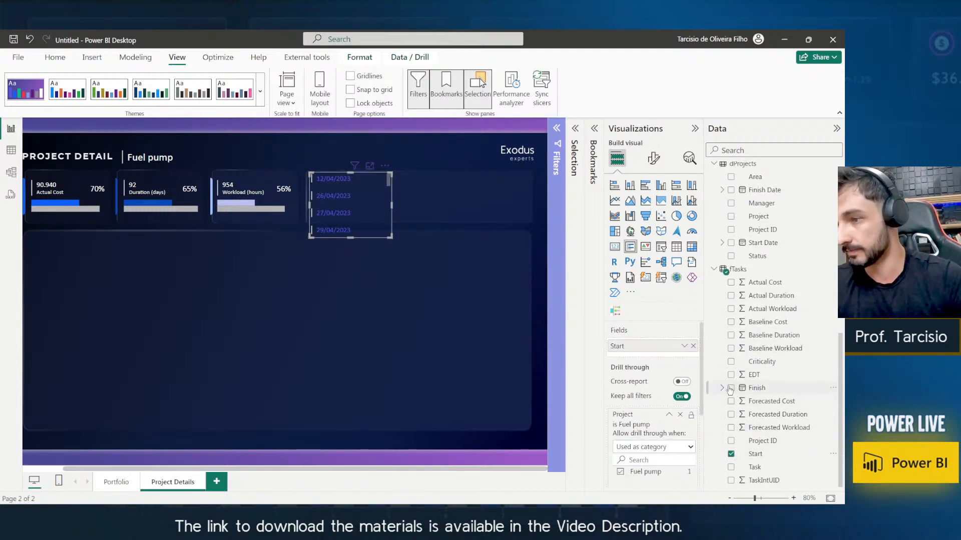
click(684, 346)
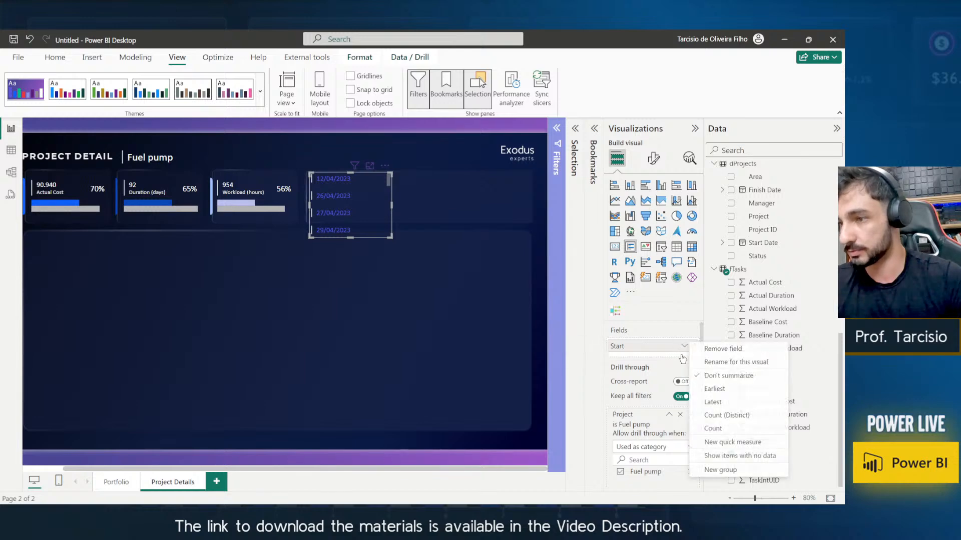
click(715, 389)
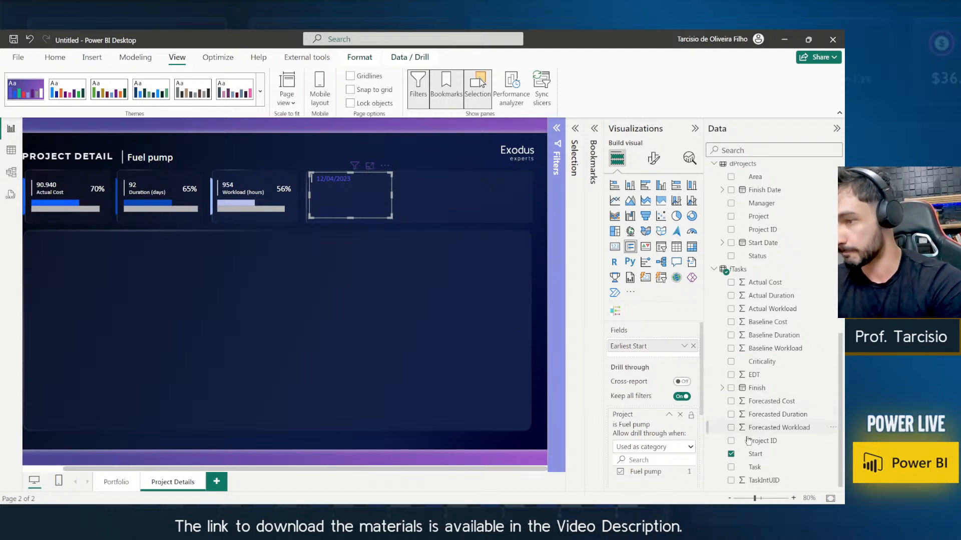
Add the fTasks Finish field to the card summarised as Latest, and widen the card so both dates sit side by side.
click(732, 389)
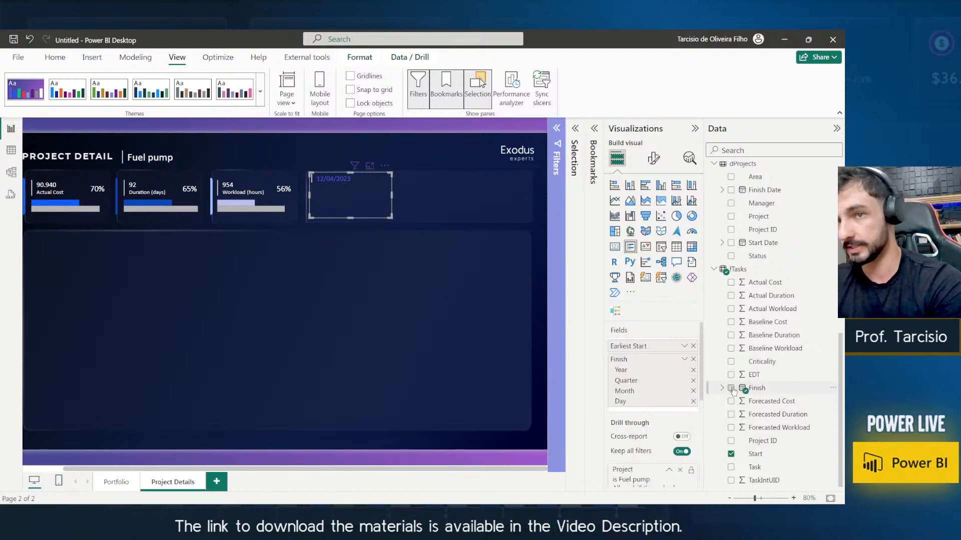
click(684, 360)
click(712, 417)
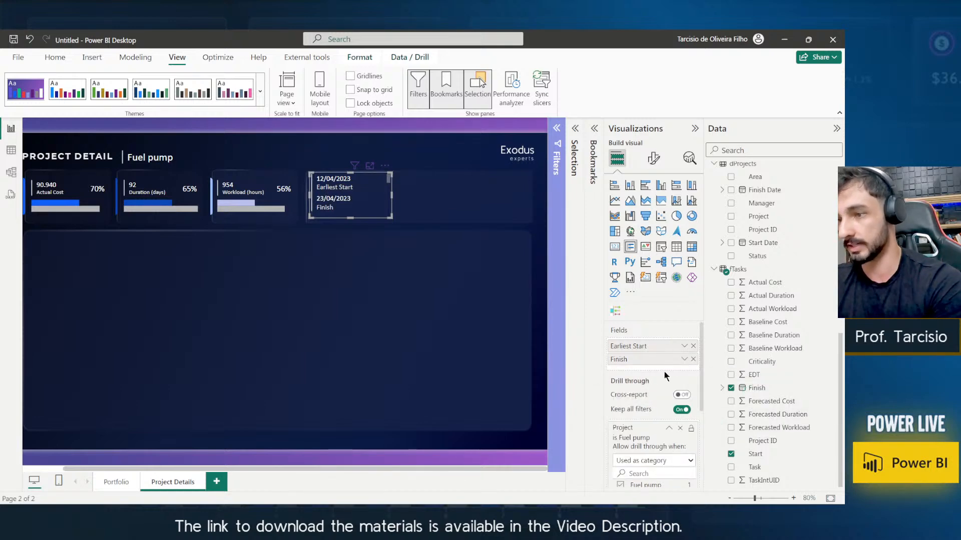
click(683, 359)
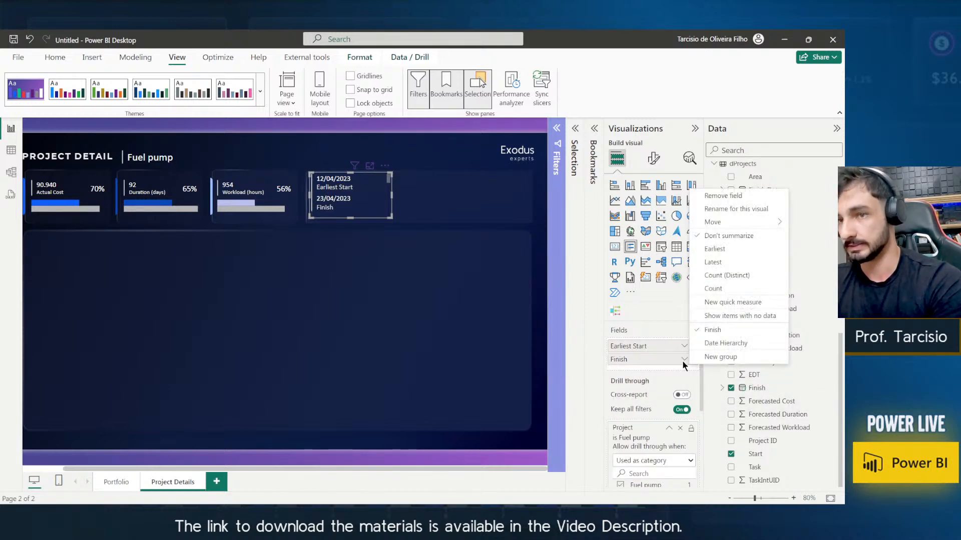
click(710, 261)
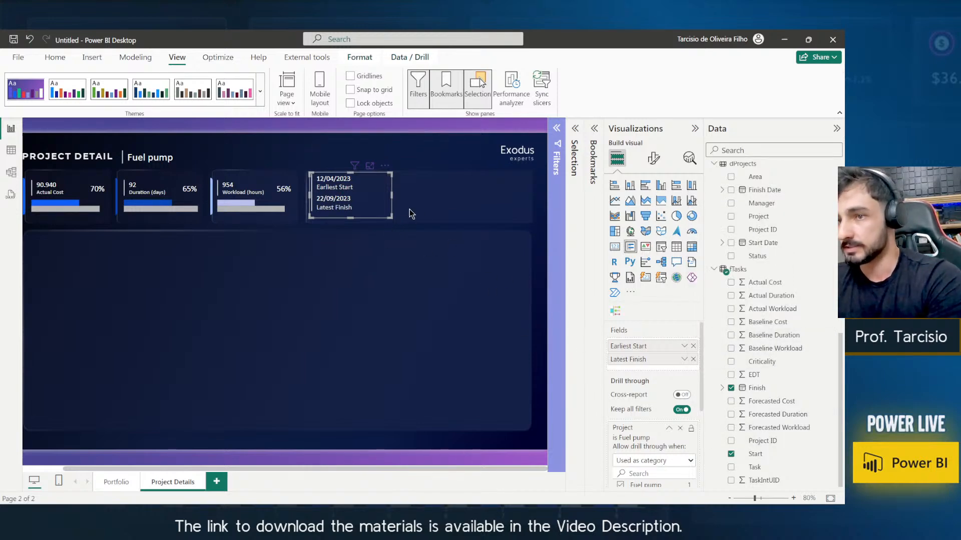
drag(392, 196, 461, 196)
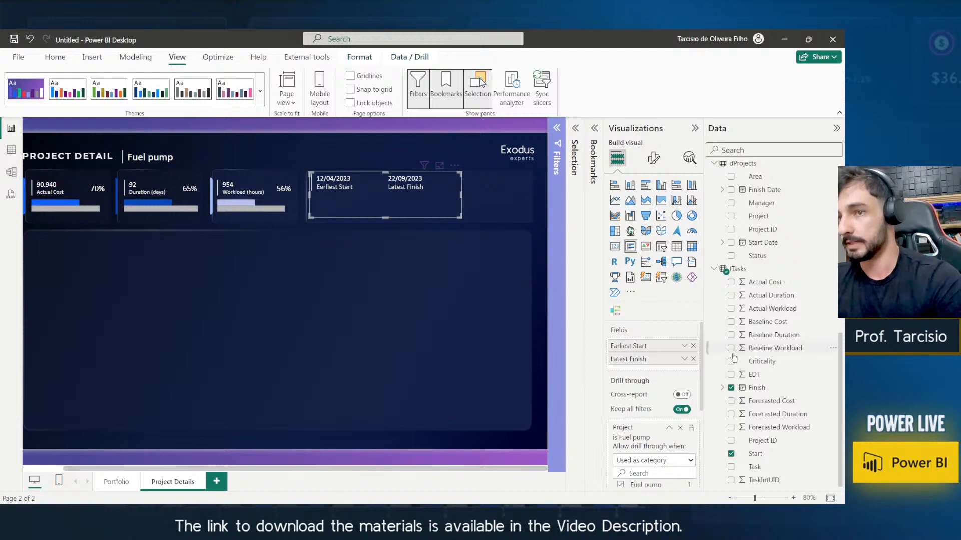
Add the fTasks Task field to the multi-row card, summarised as Count (Distinct).
click(754, 469)
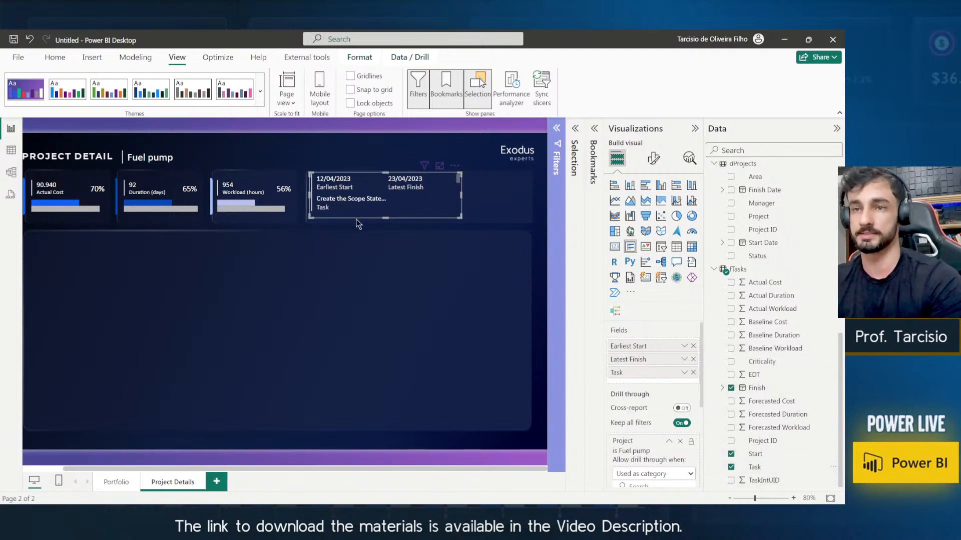
click(688, 371)
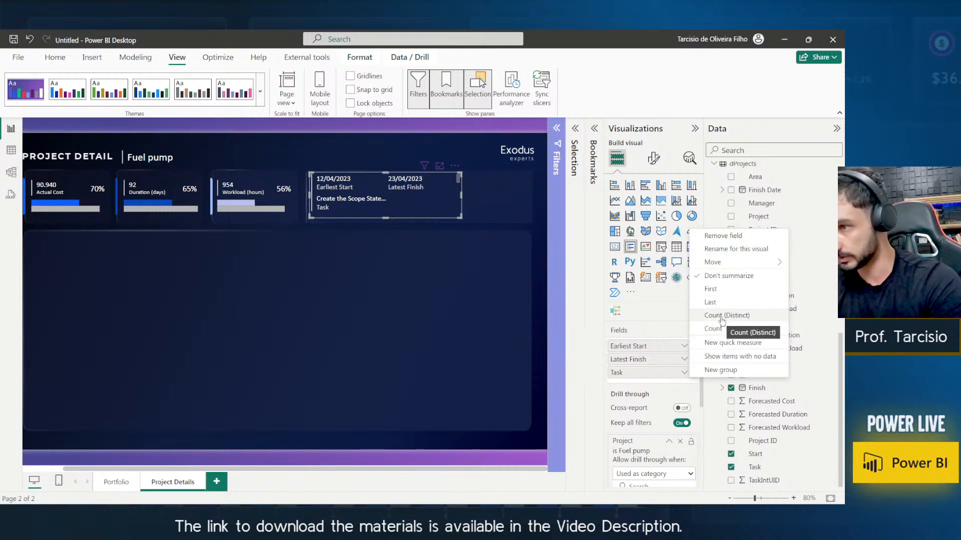
click(722, 316)
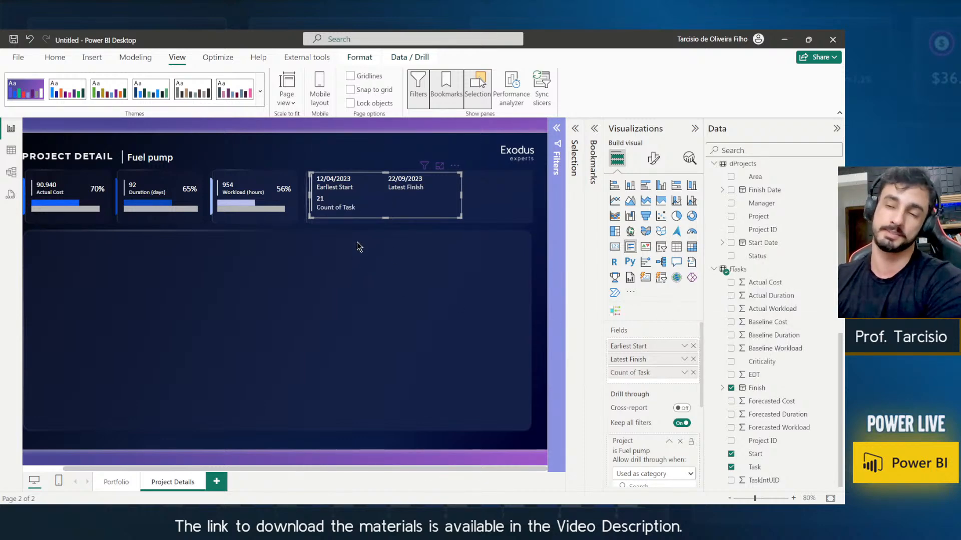
Change the card's Task summarisation to Count, checking the task number against the published reference report in the browser.
key(alt+Tab)
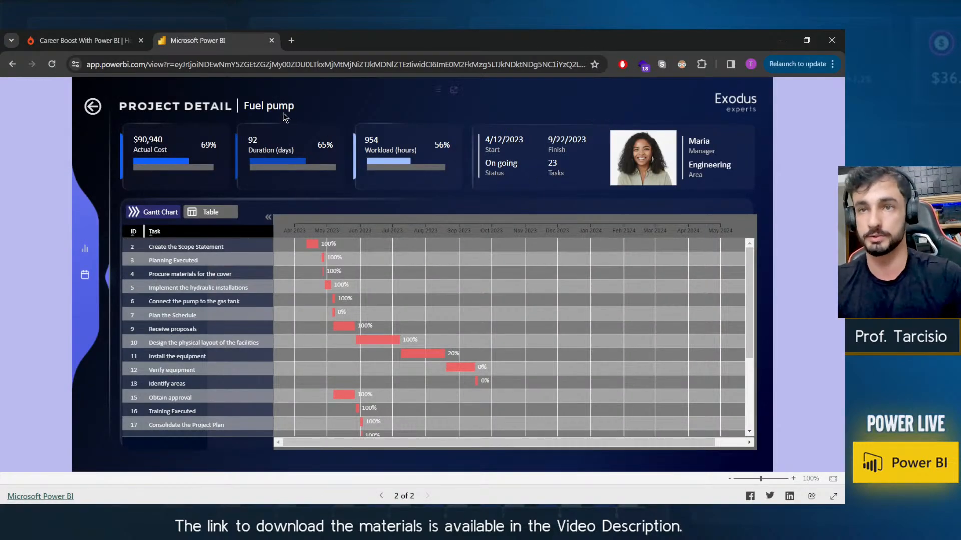
key(alt+Tab)
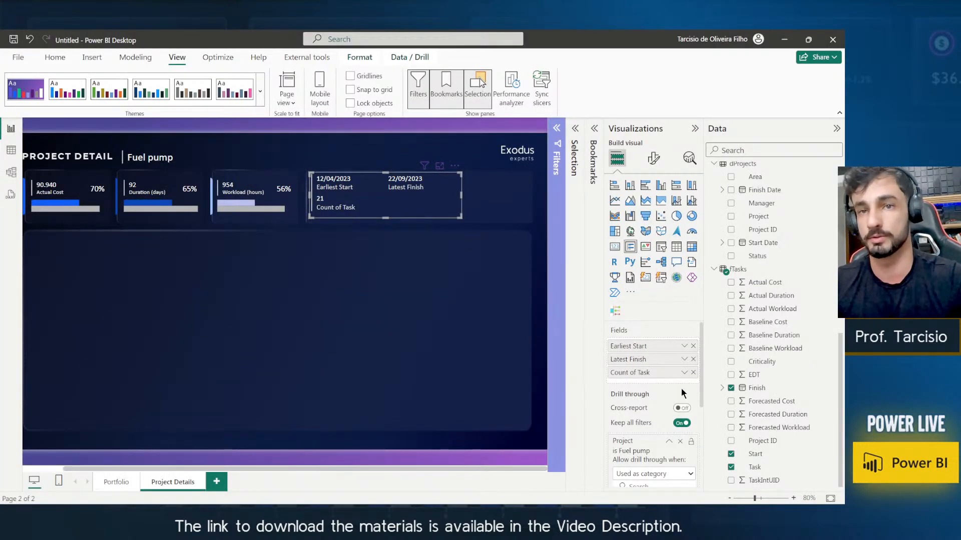
click(684, 373)
click(723, 469)
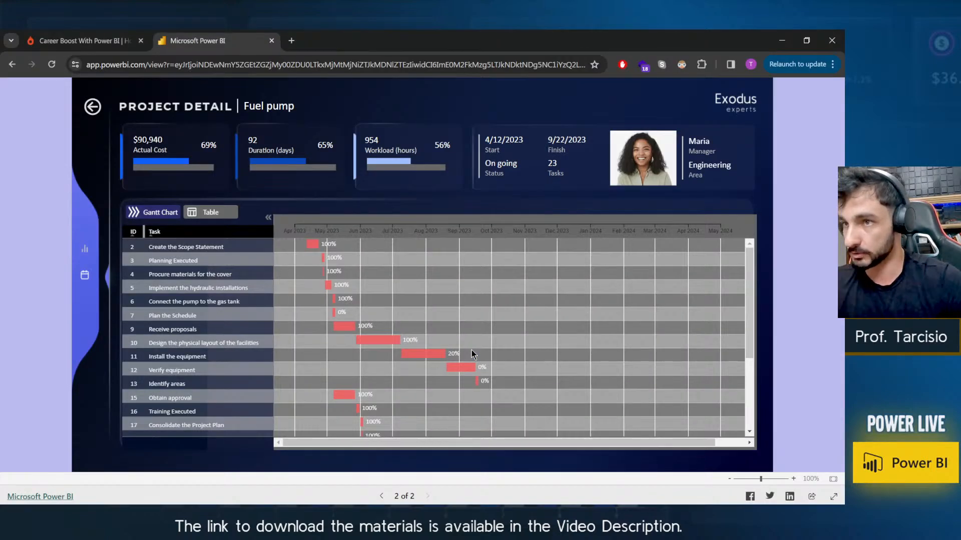
key(alt+Tab)
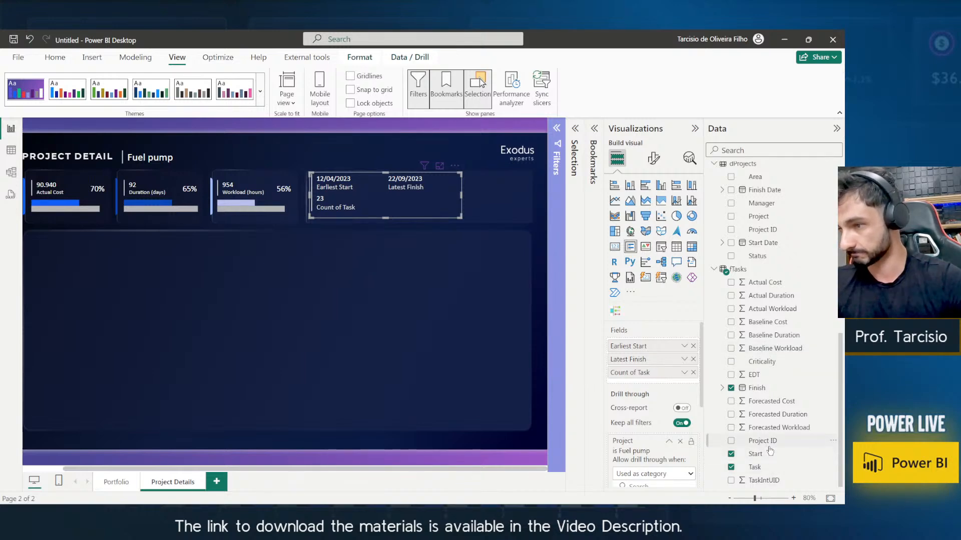
Add the dProjects Status field below the task count in the card's fields, and narrow the card.
scroll(757, 290, up, 2)
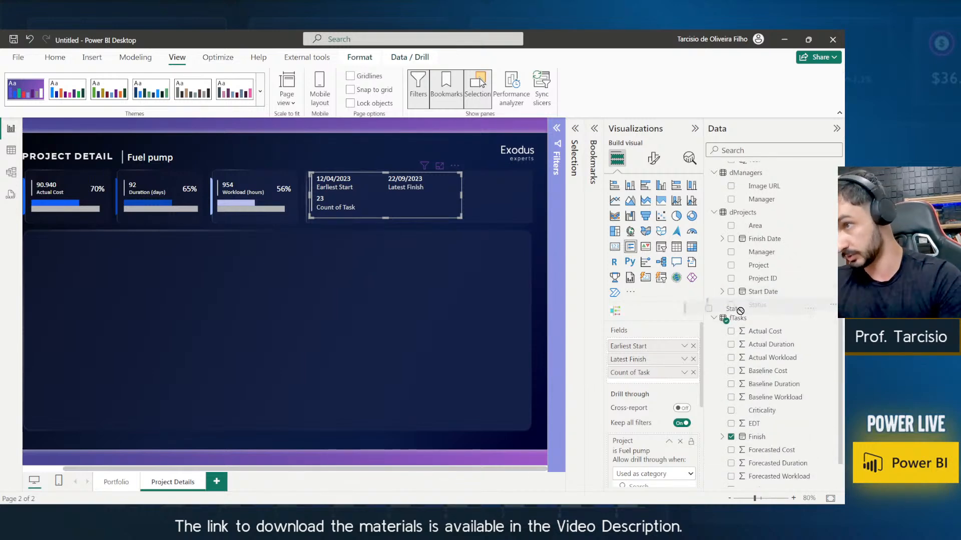
drag(757, 305, 653, 386)
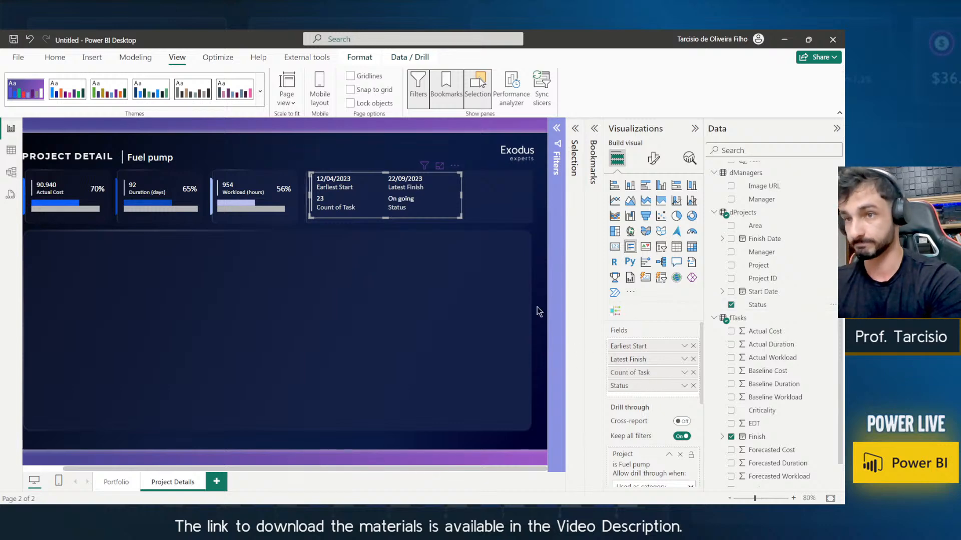
drag(462, 198, 433, 204)
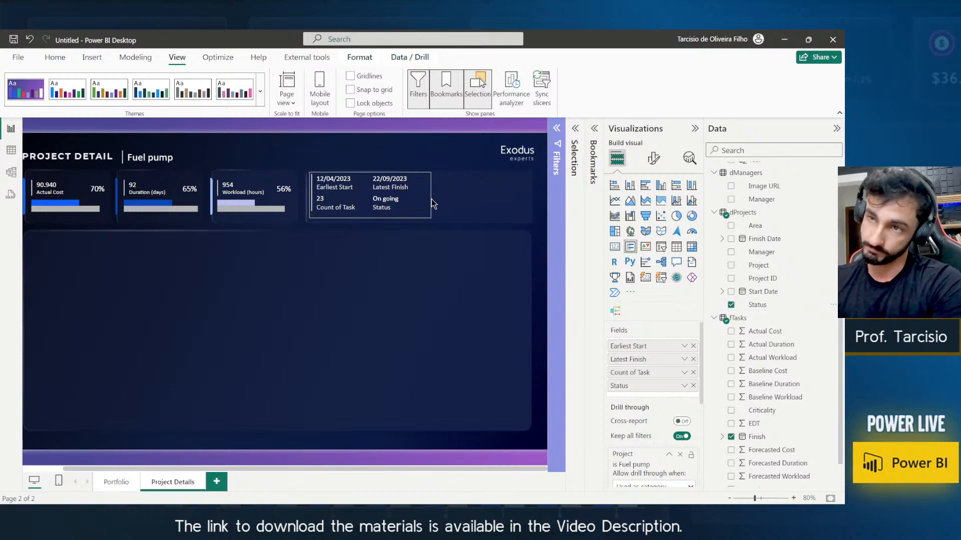
click(414, 226)
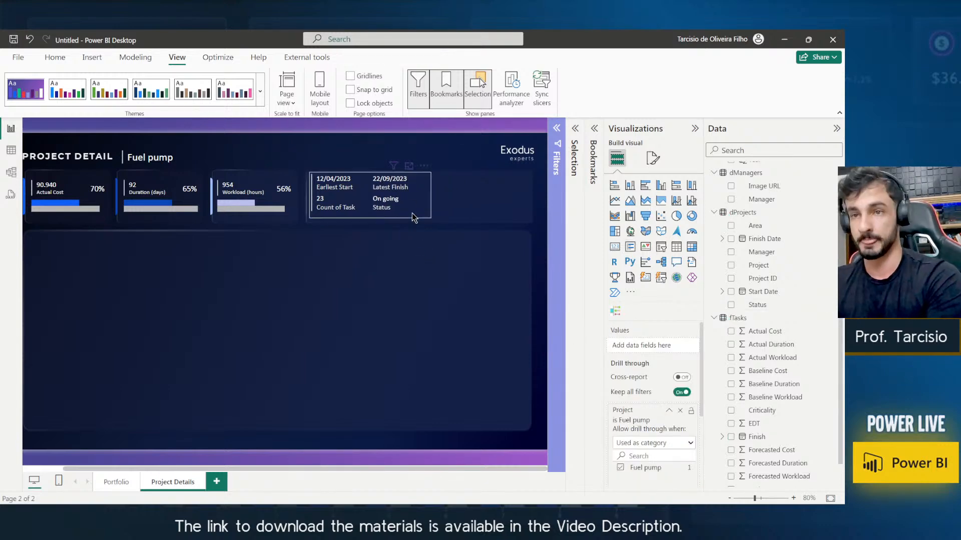
Rename the Earliest Start field of the multi-row card to "Start date".
click(415, 214)
double_click(629, 346)
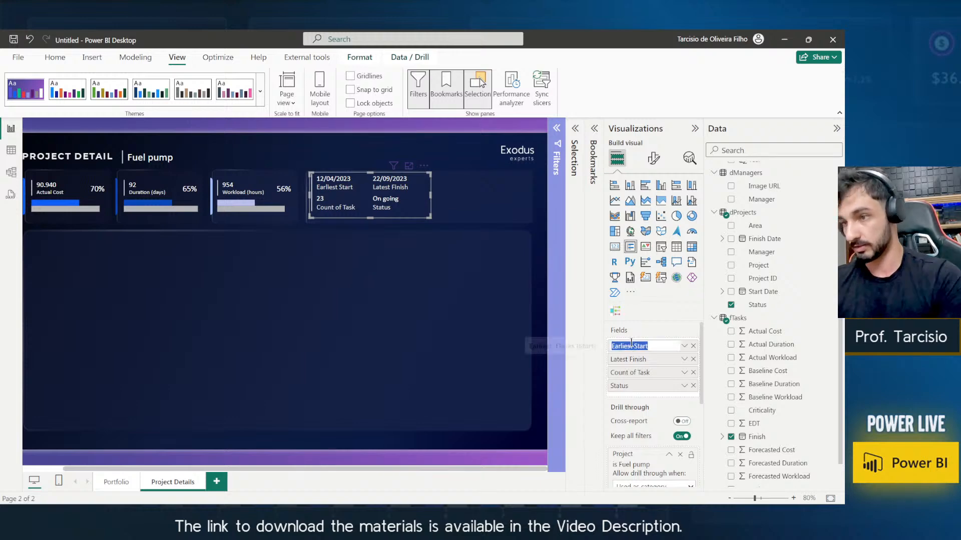
text(Start date)
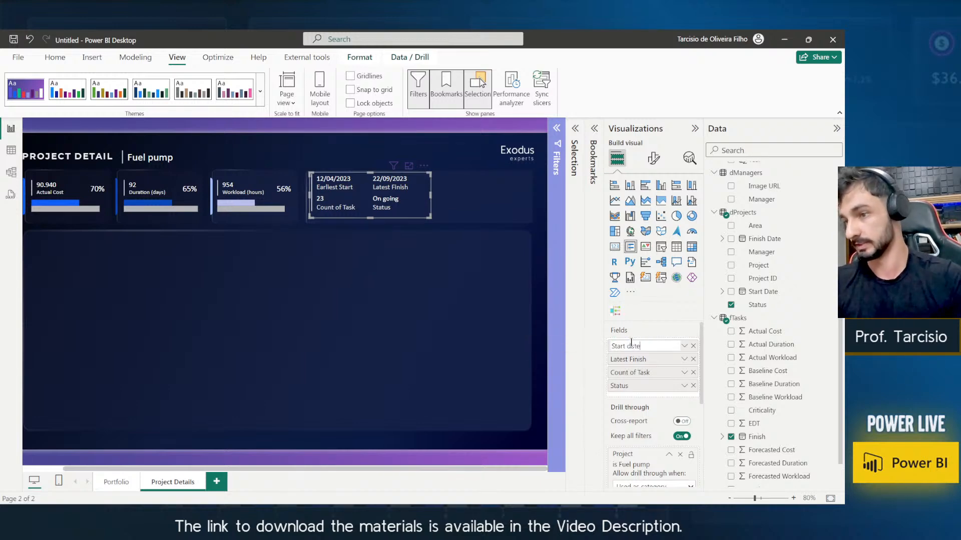
key(Return)
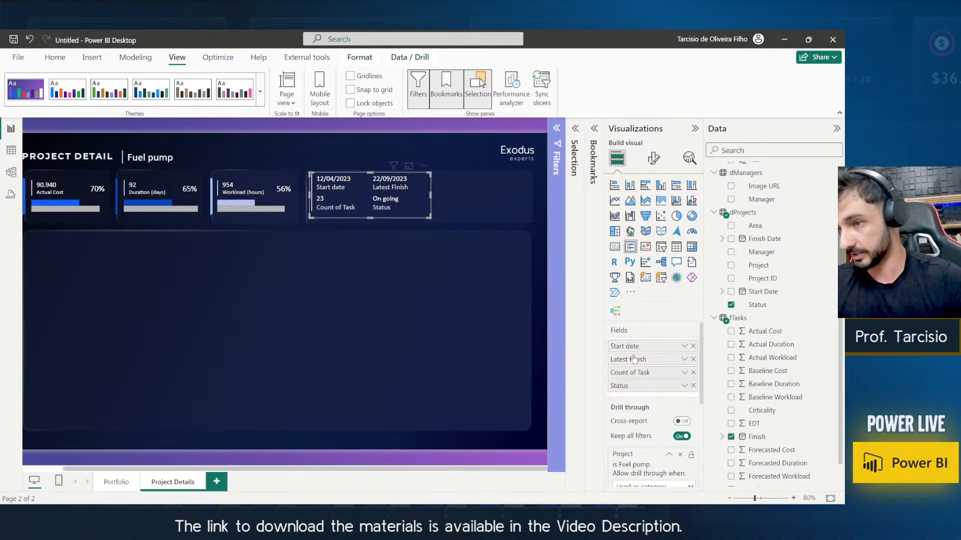
Rename the Latest Finish field of the multi-row card to "Finish date" and deselect the card.
double_click(633, 358)
key(Home)
key(Delete)
key(Delete)
key(Delete)
key(Delete)
key(Delete)
key(Delete)
key(Delete)
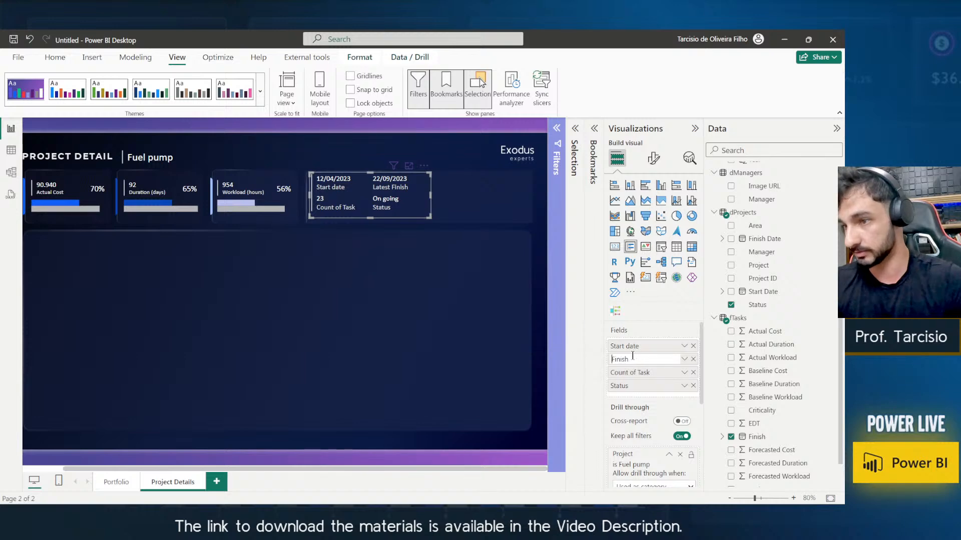
text(date)
key(Return)
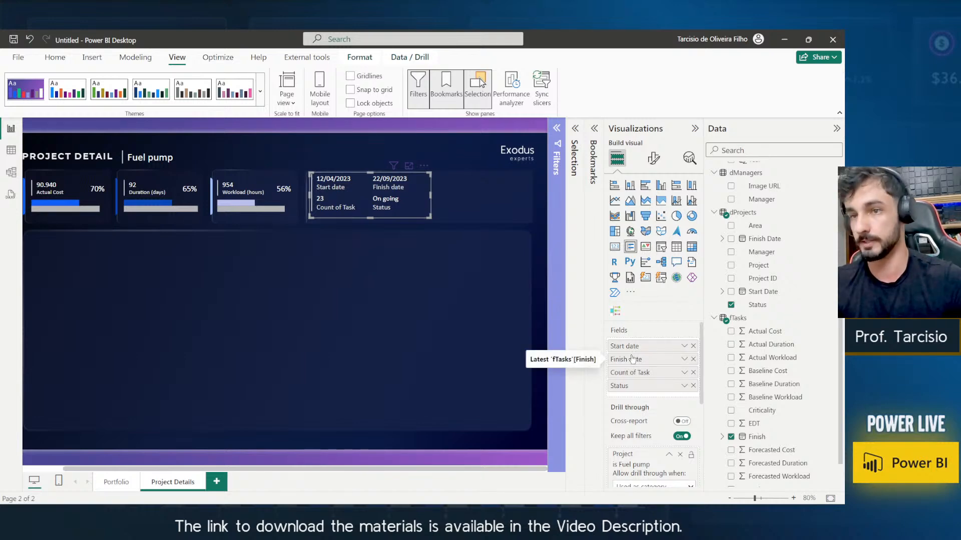
click(471, 203)
mouse_move(427, 158)
mouse_down()
mouse_move(469, 247)
mouse_move(488, 246)
mouse_up()
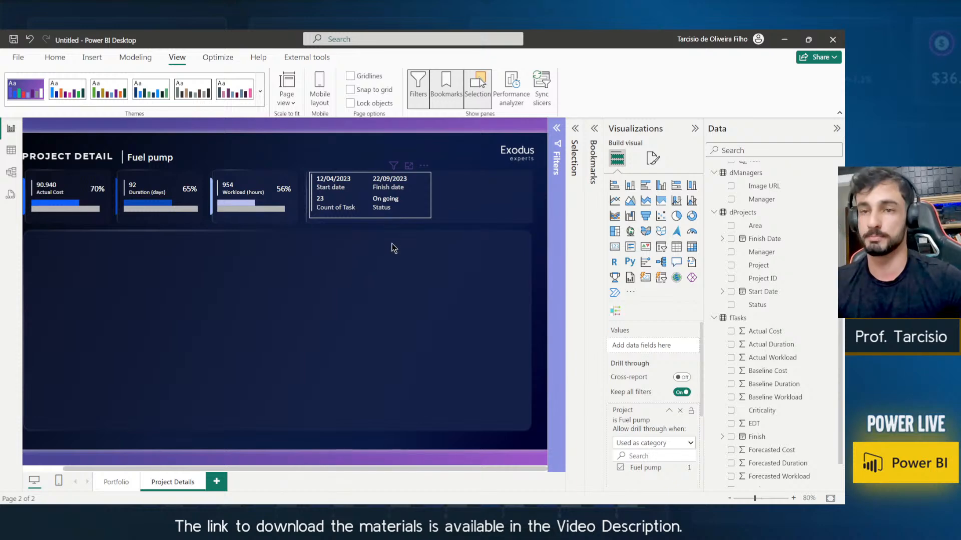
Find the Simple Image custom visual by searching the visuals marketplace for "image" and import it into the report.
click(631, 294)
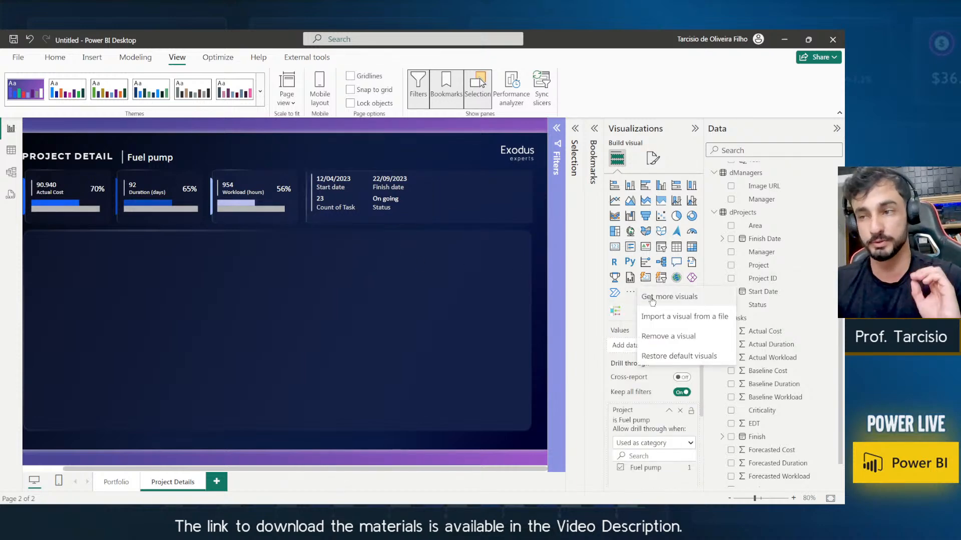
click(652, 298)
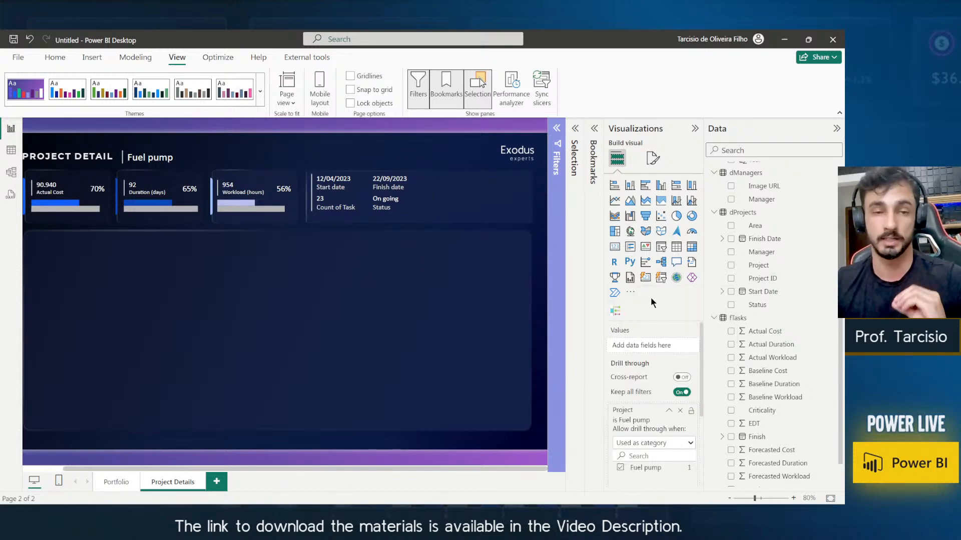
click(716, 134)
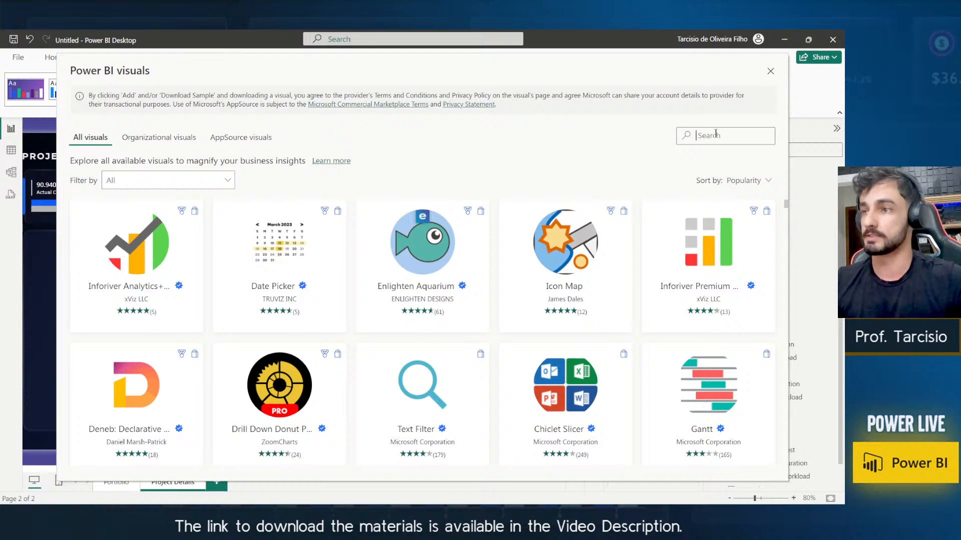
text(image)
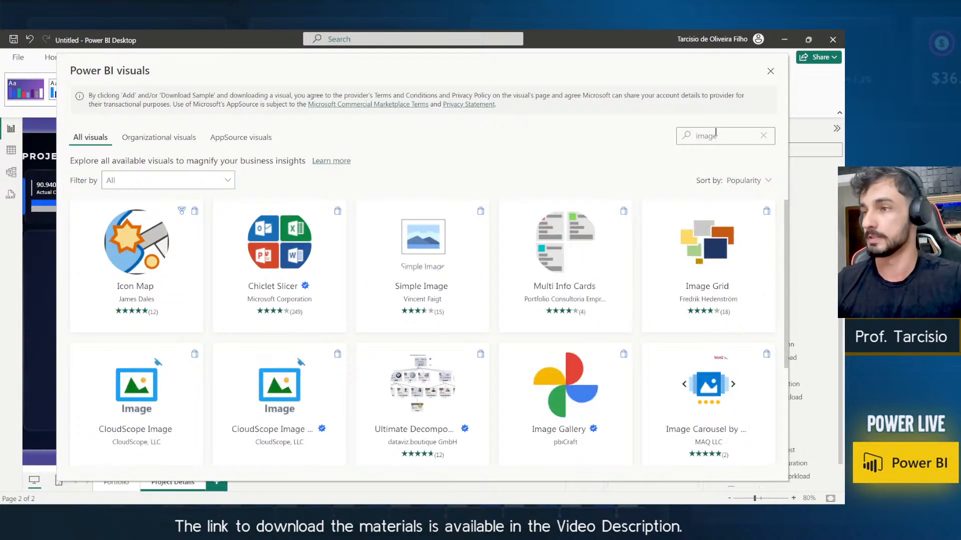
mouse_move(427, 245)
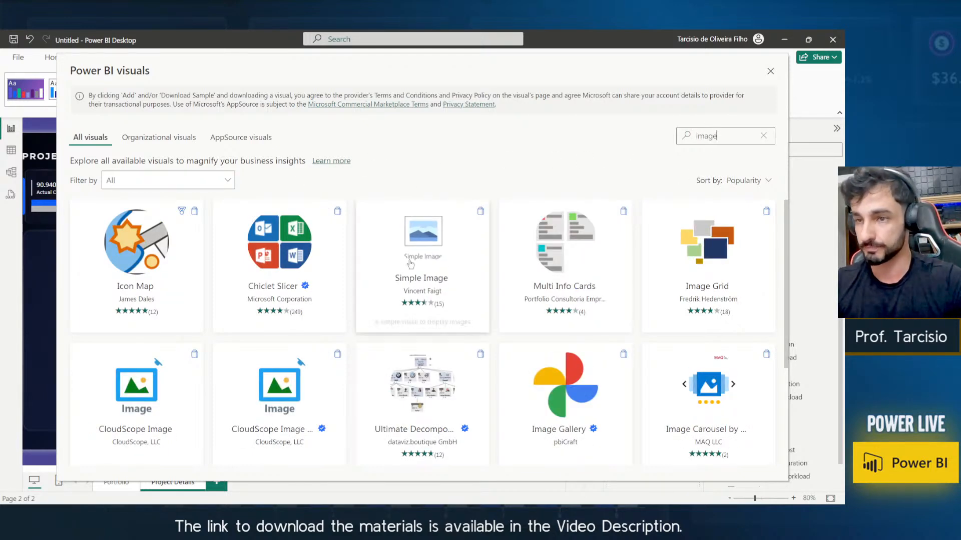
click(428, 252)
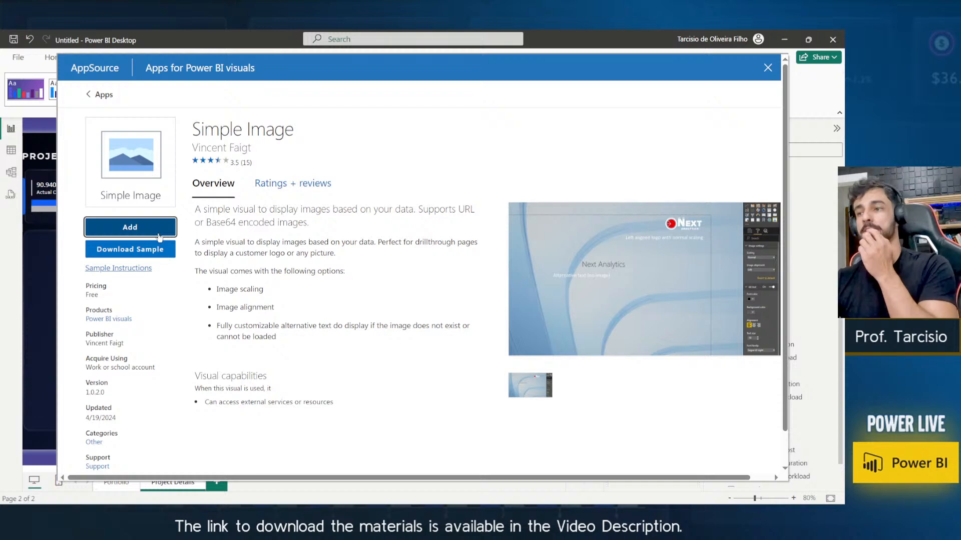
click(159, 236)
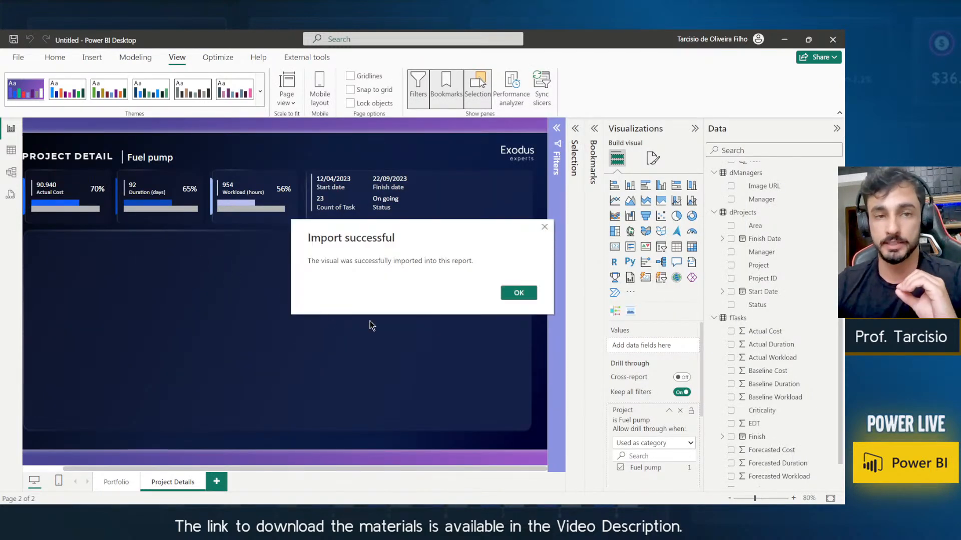
click(519, 294)
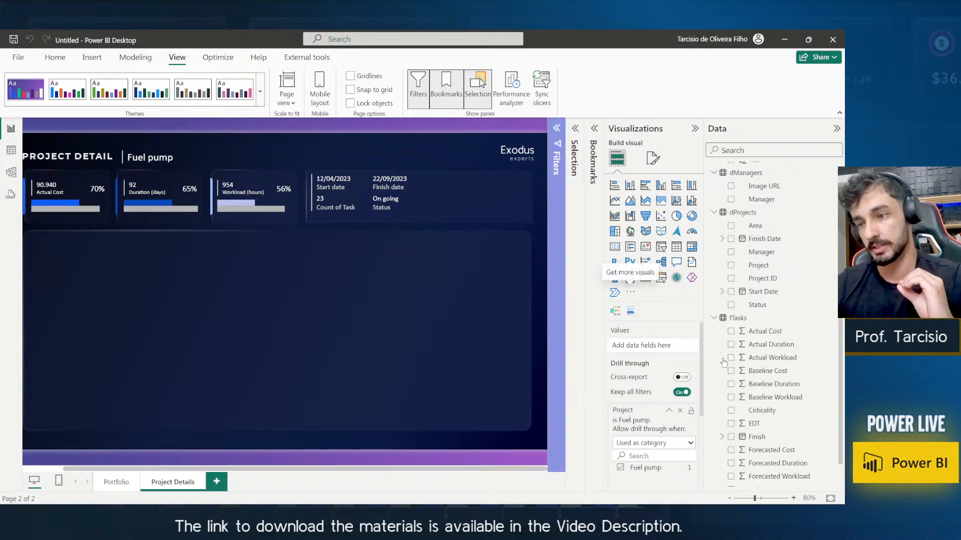
Add a Simple Image visual to the Project Details page and assign it the Image URL field from dManagers.
scroll(772, 306, down, 2)
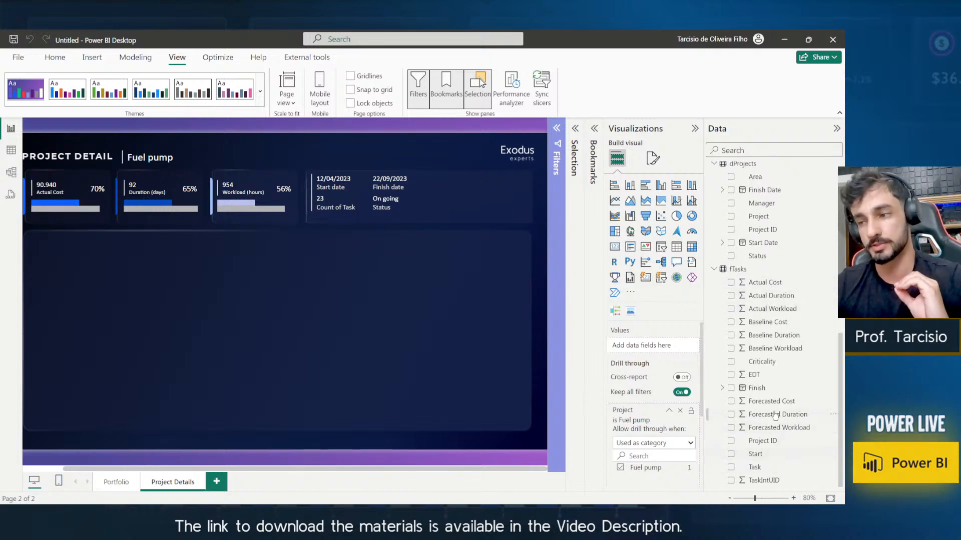
click(630, 311)
scroll(751, 260, up, 8)
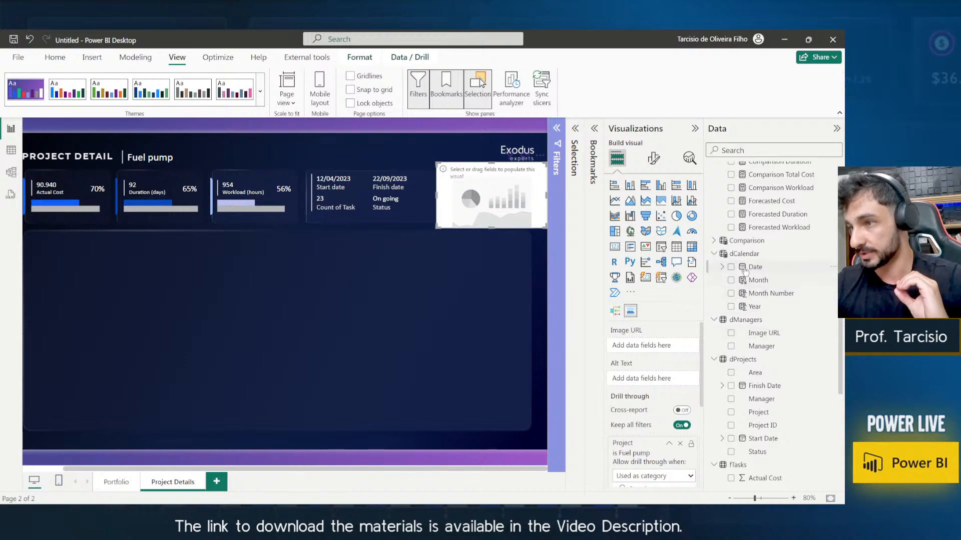
drag(758, 334, 660, 346)
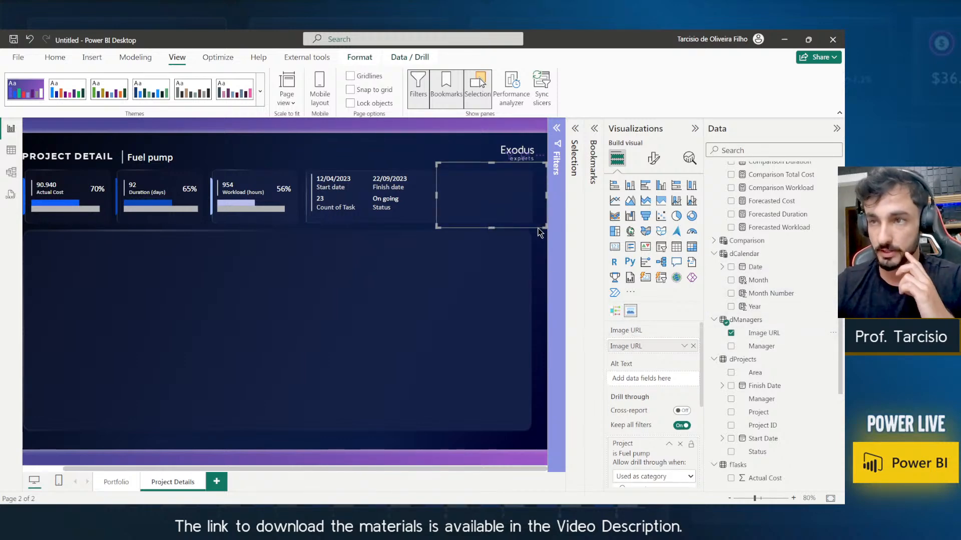
Shrink the manager image and fit it beside the dates and status card, within the header panel's height.
drag(539, 233, 493, 229)
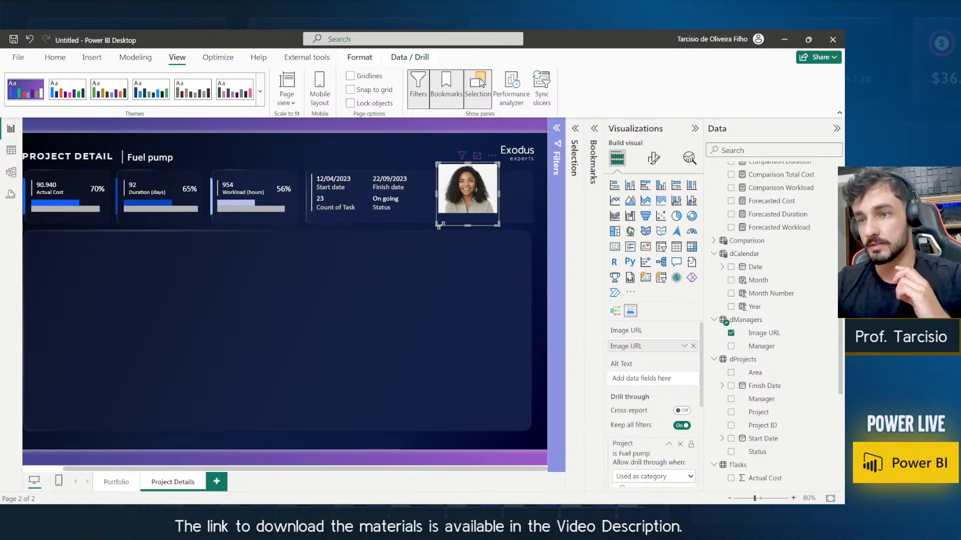
drag(440, 226, 426, 231)
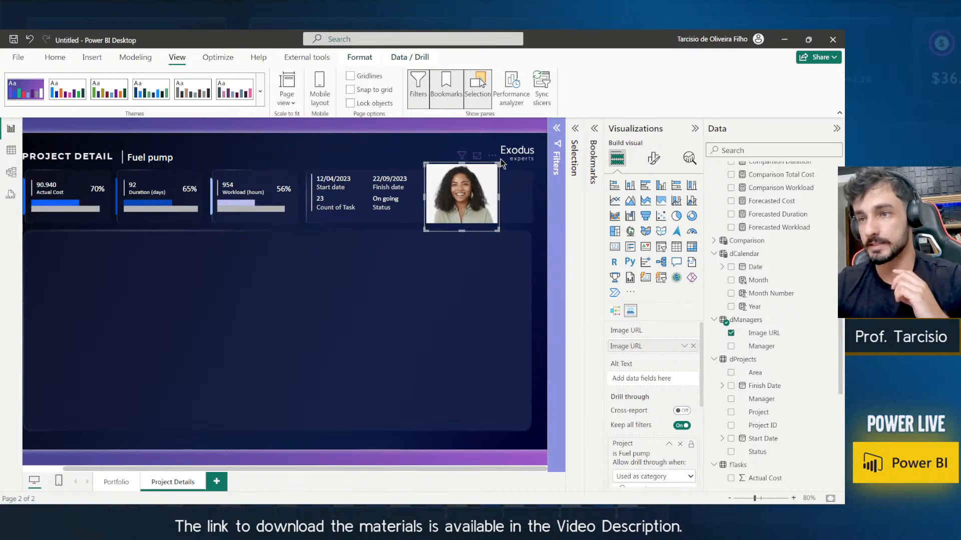
drag(496, 163, 488, 171)
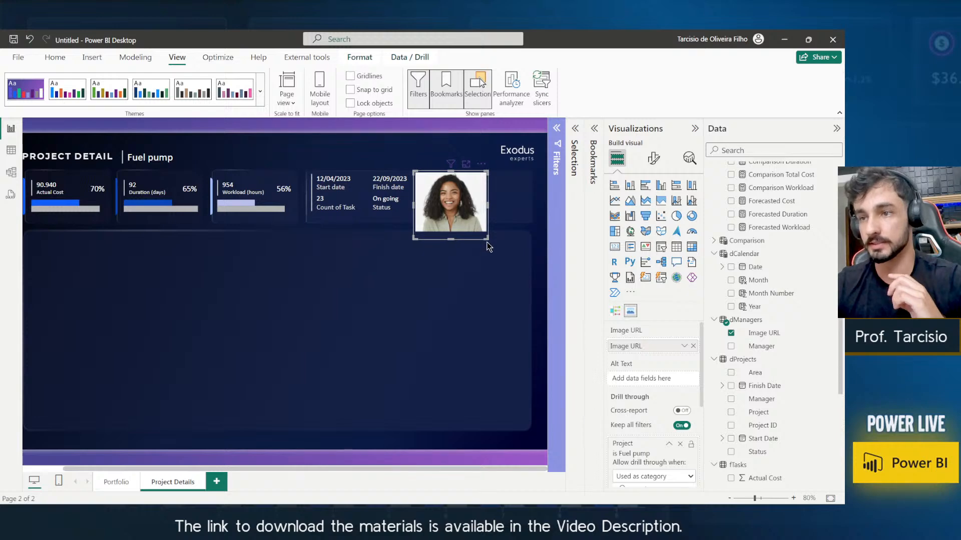
drag(486, 237, 485, 222)
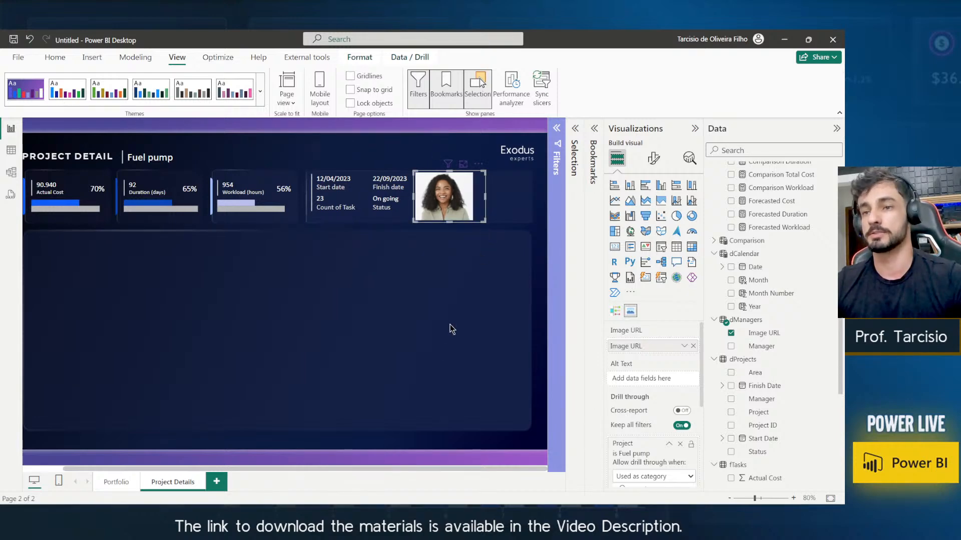
Check the manager details in the browser's reference report, then duplicate the dates and status card and align the copy level with the original.
key(alt+Tab)
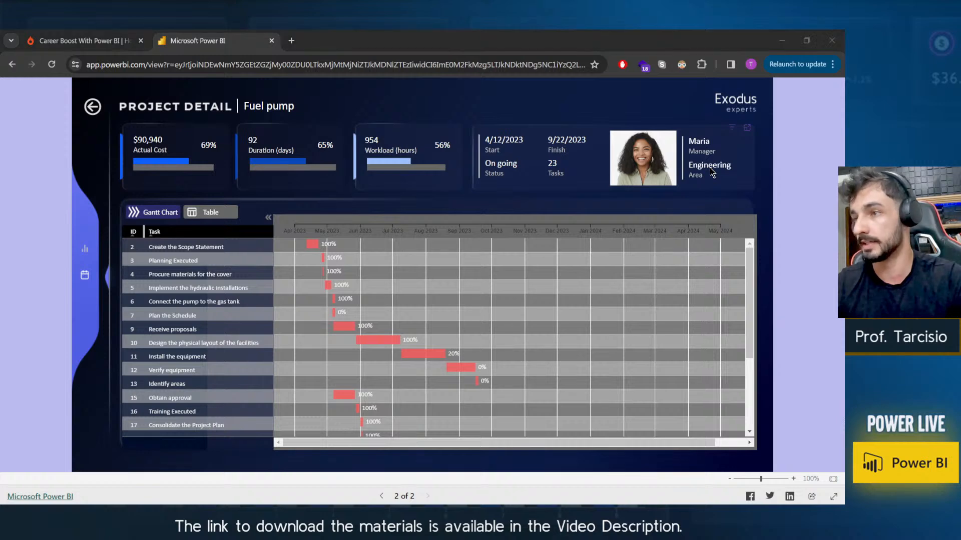
key(alt+Tab)
click(523, 287)
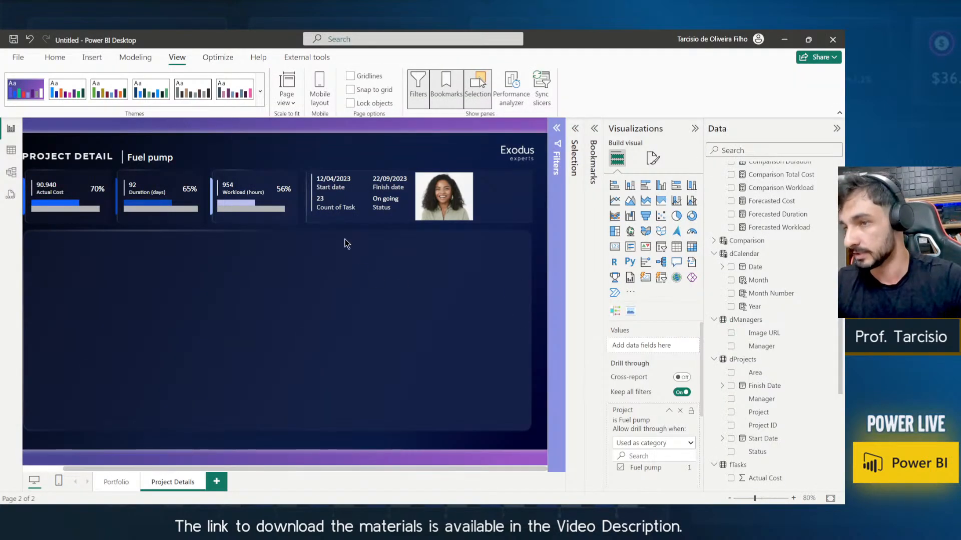
click(337, 196)
key(ctrl+c)
key(ctrl+v)
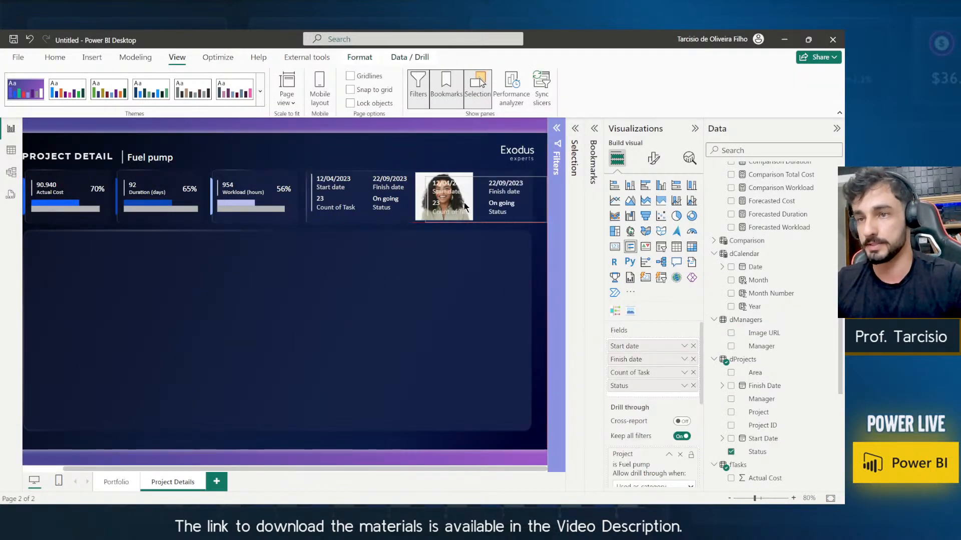
drag(504, 202, 477, 202)
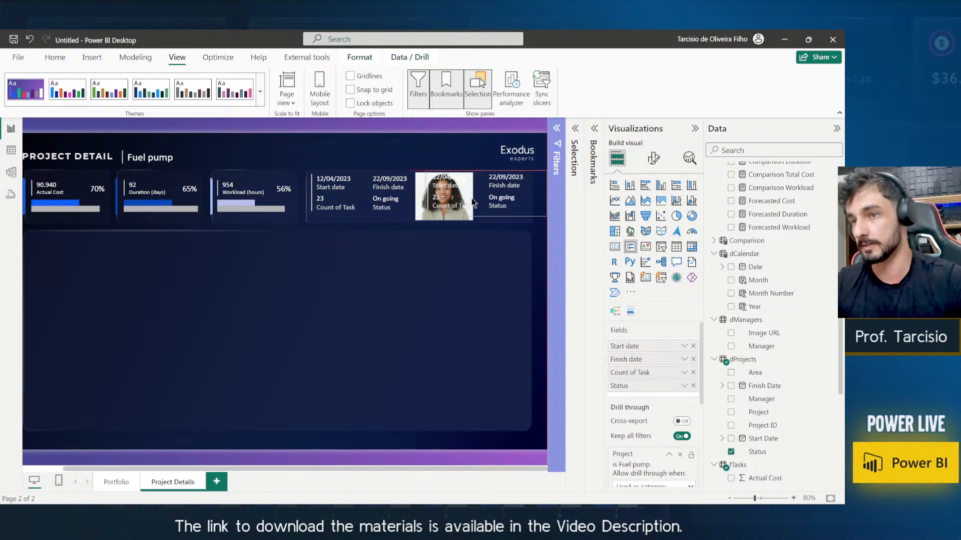
drag(477, 203, 476, 204)
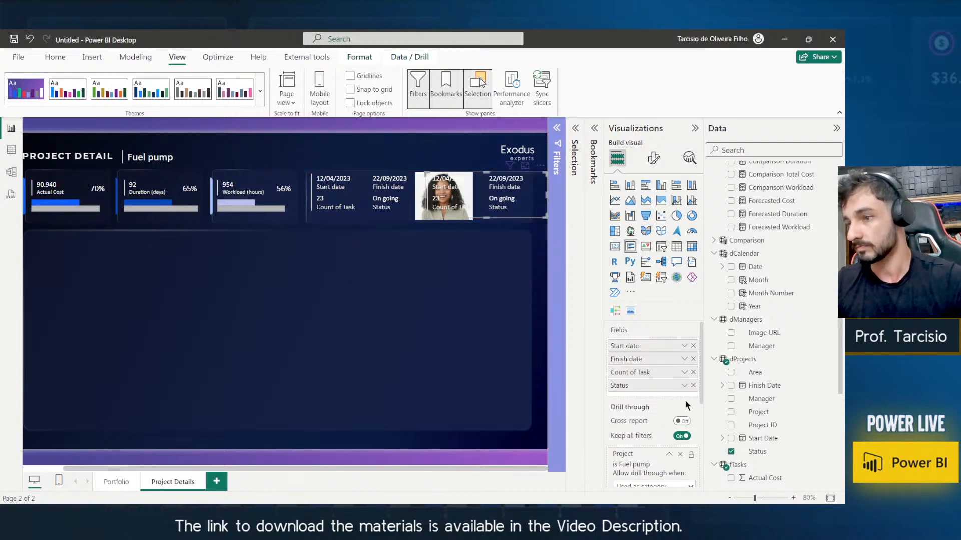
Replace all fields of the duplicated card with Manager from dManagers and Area from dProjects.
click(693, 346)
click(693, 346)
click(693, 346)
click(694, 346)
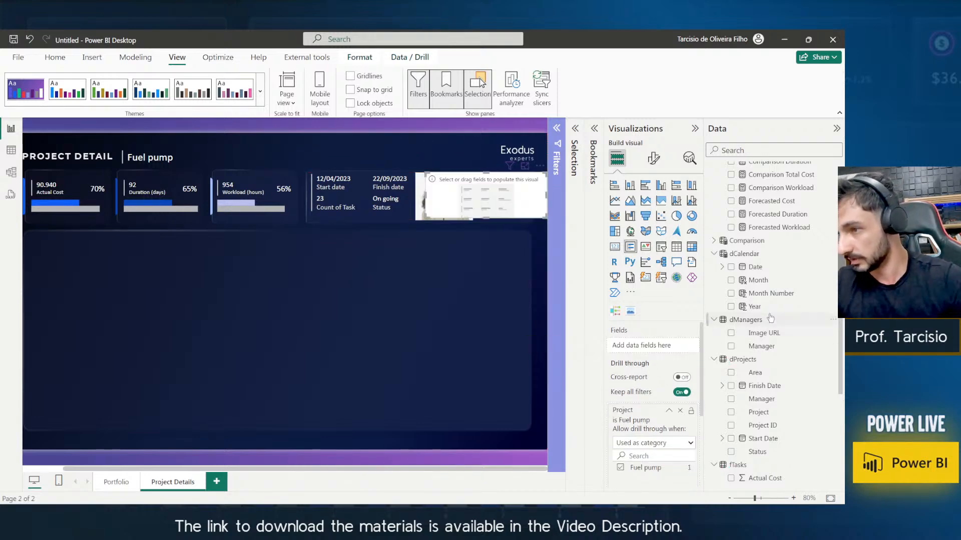
drag(762, 346, 661, 346)
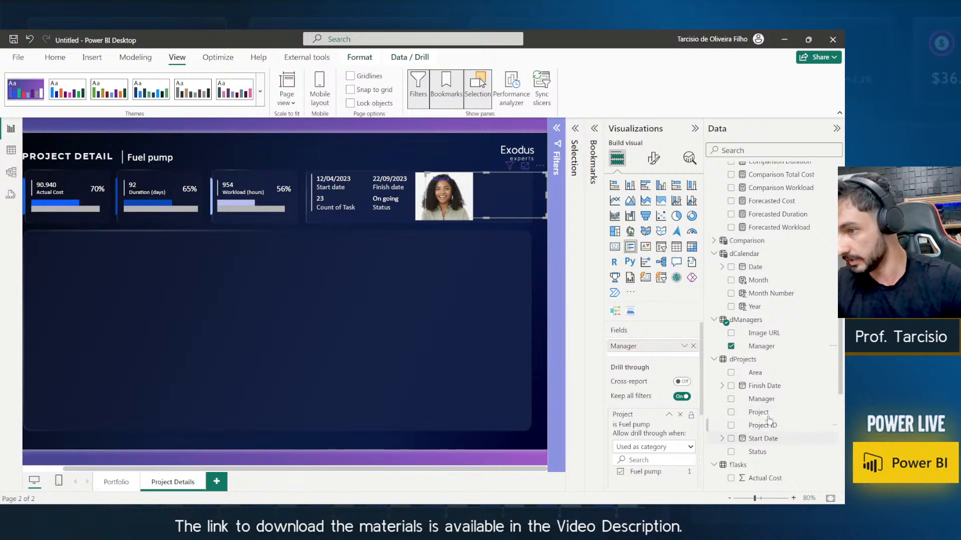
drag(757, 378, 661, 360)
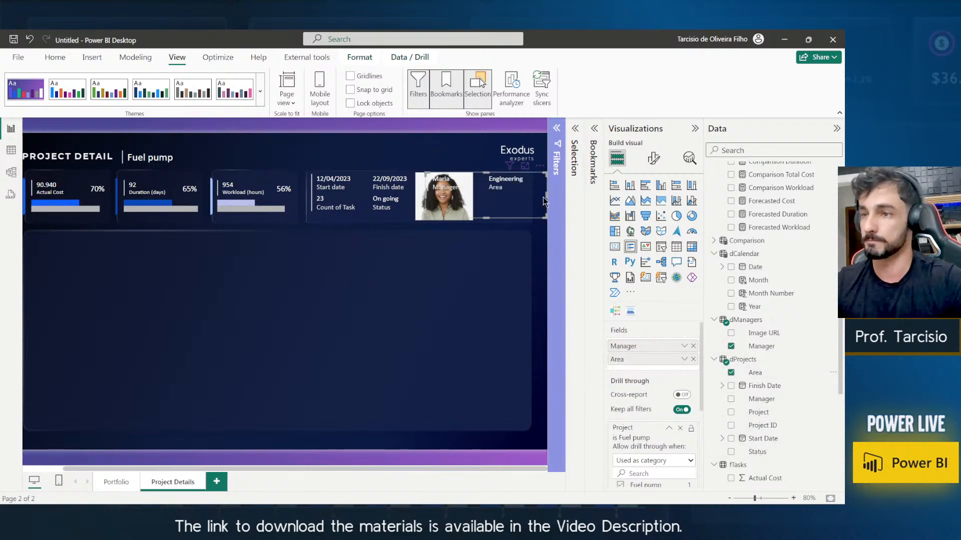
Narrow the manager and area card so it fits beside the manager image, and deselect it.
drag(546, 196, 542, 196)
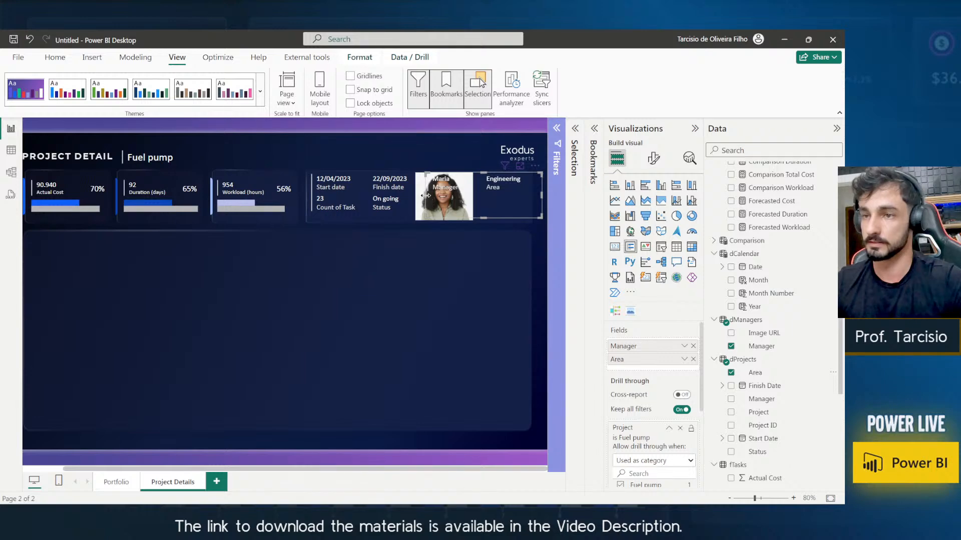
drag(424, 195, 476, 194)
click(487, 251)
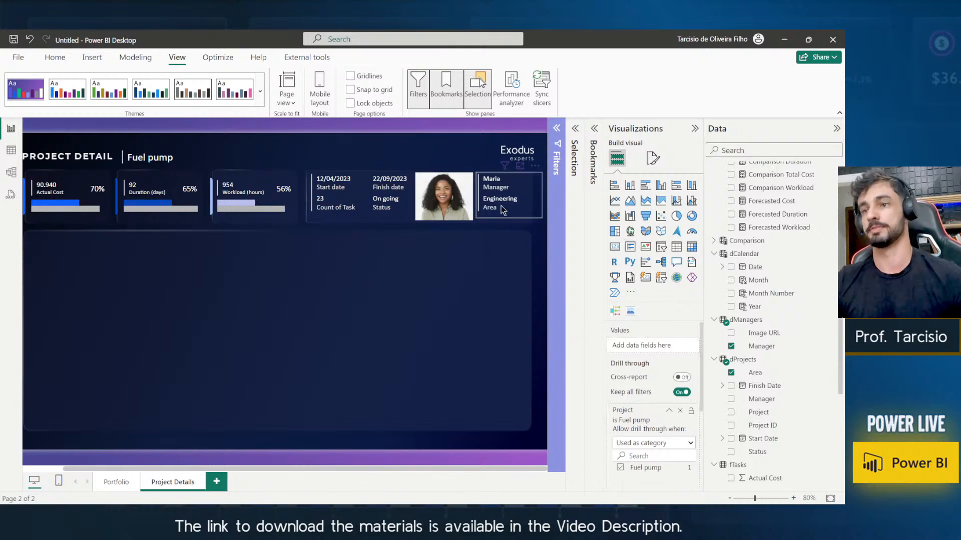
Examine the indicators, dates and status card, manager image and manager details of the Project Details page up close.
scroll(487, 216, up, 1)
scroll(476, 239, up, 4)
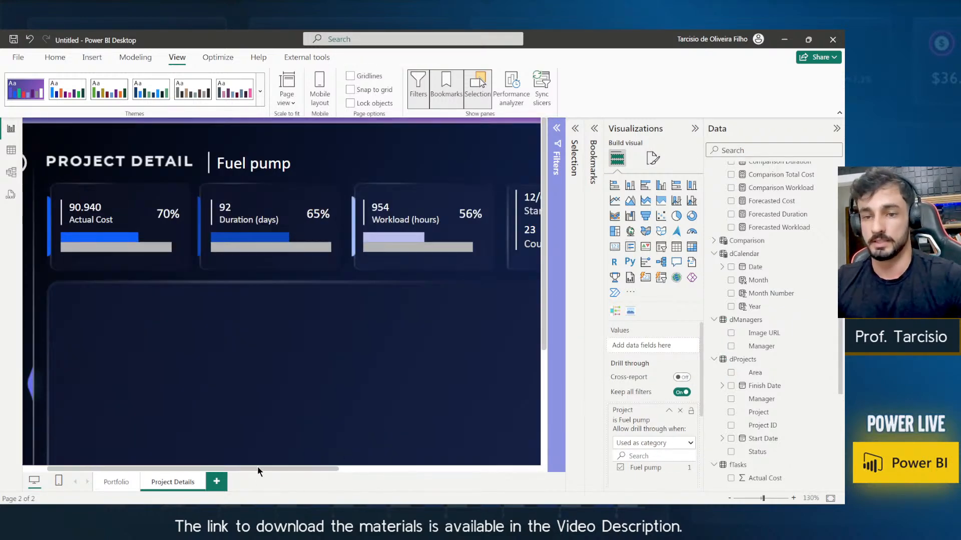
scroll(328, 466, down, 1)
scroll(329, 467, right, 5)
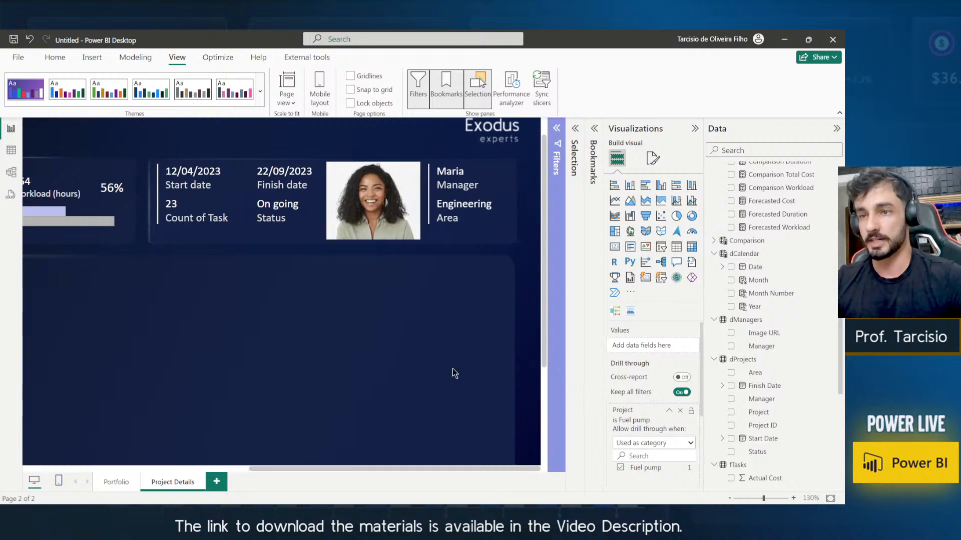
scroll(440, 368, up, 1)
click(293, 239)
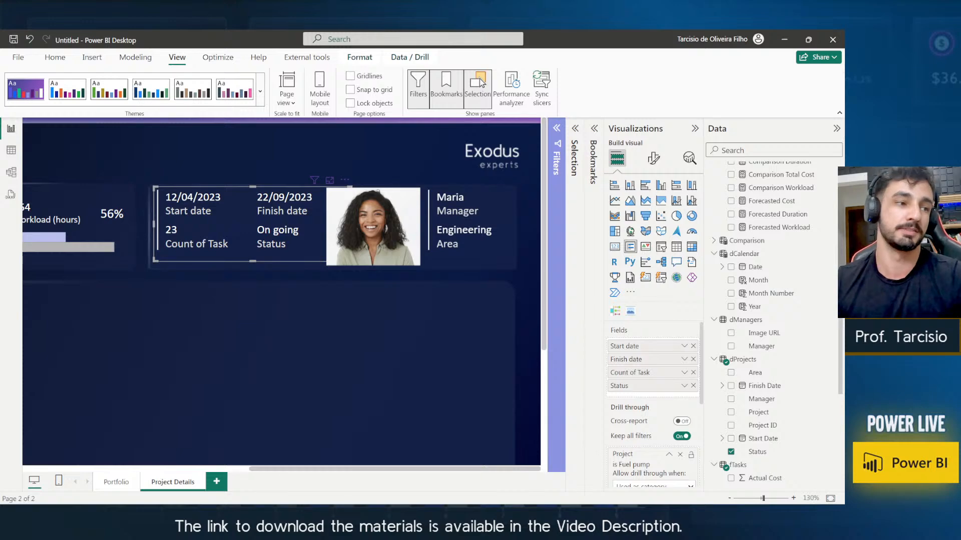
scroll(507, 307, down, 5)
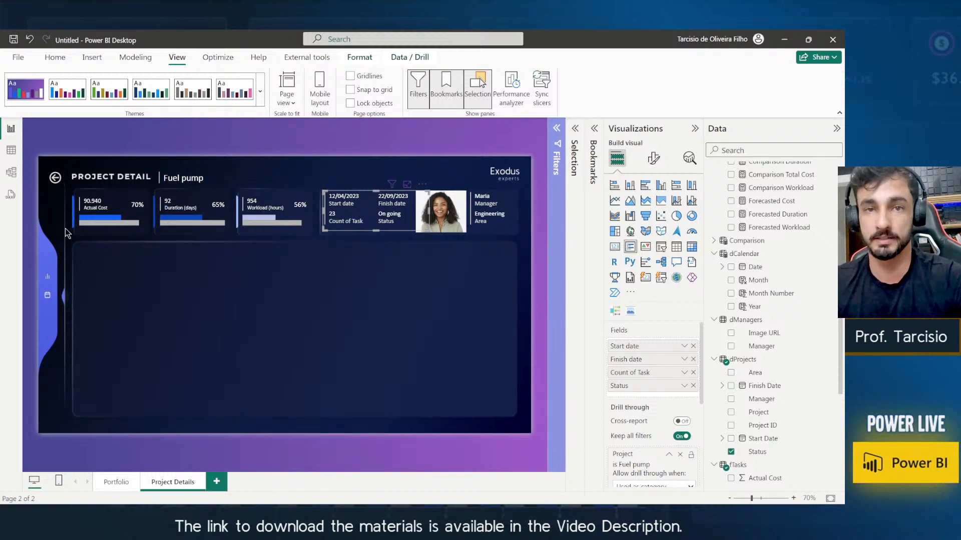
scroll(40, 232, up, 2)
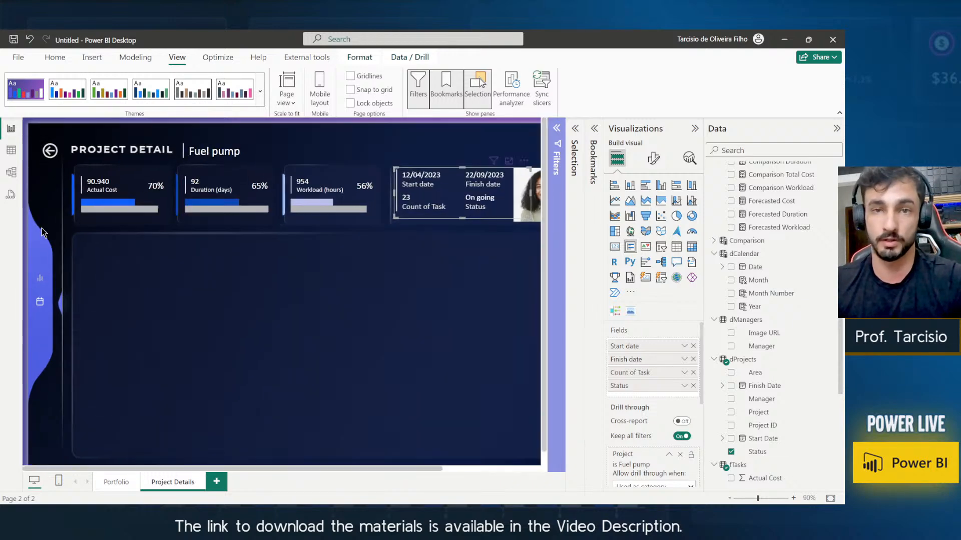
Return to the Portfolio page and drill through to the details of the Warehouse rebuild project.
click(55, 159)
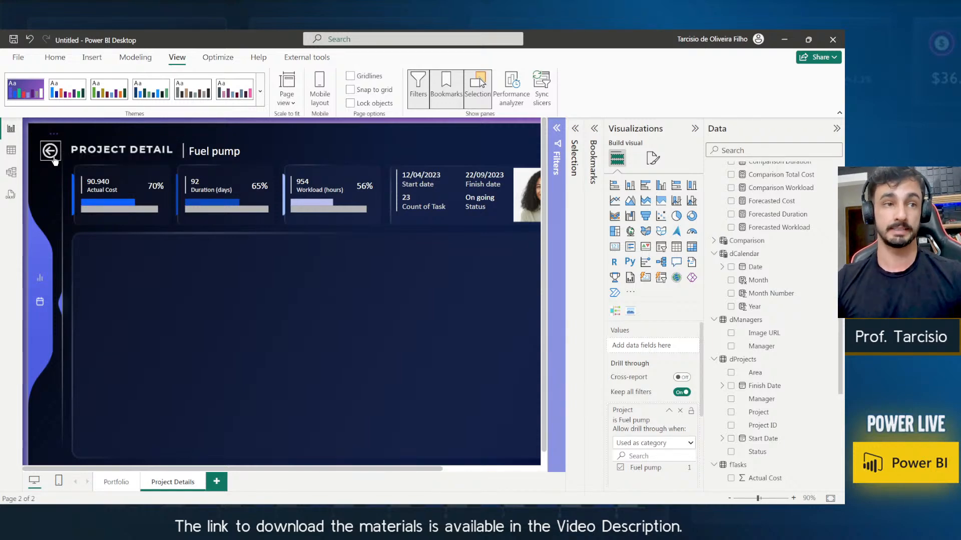
ctrl+click(55, 160)
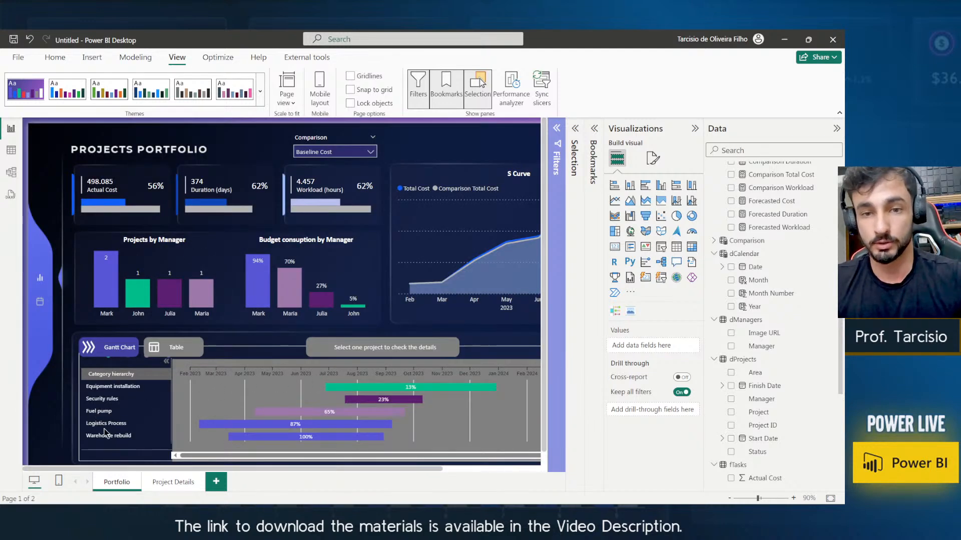
click(101, 423)
click(103, 438)
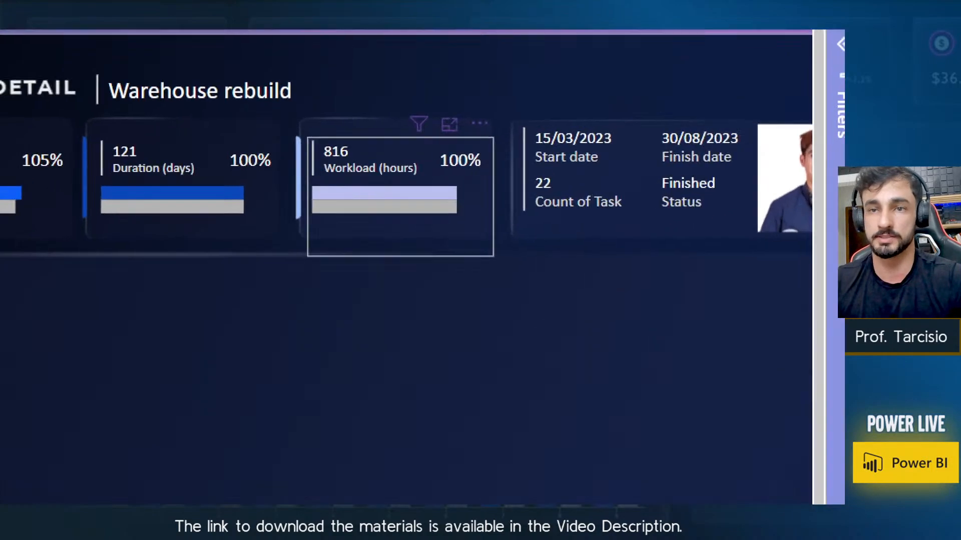
click(267, 211)
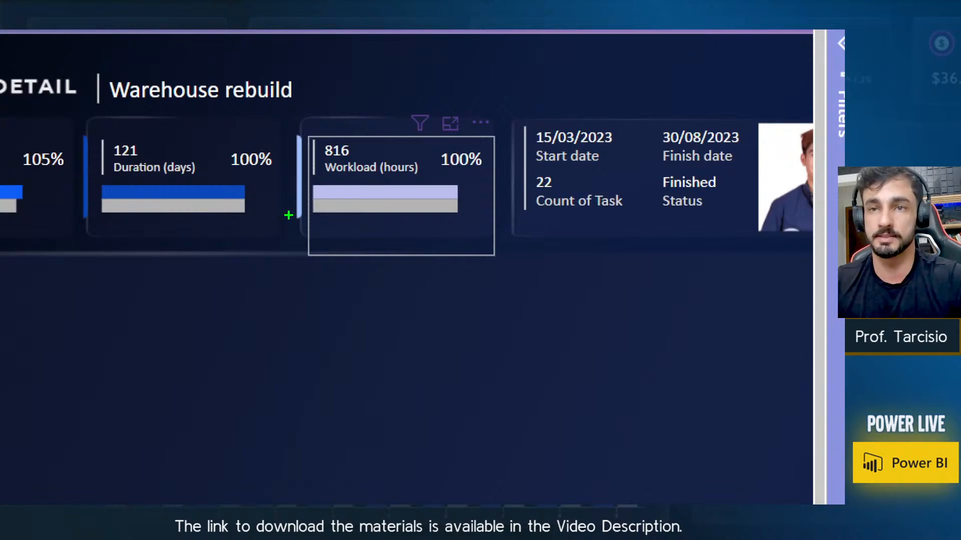
drag(289, 216, 205, 120)
drag(508, 212, 405, 103)
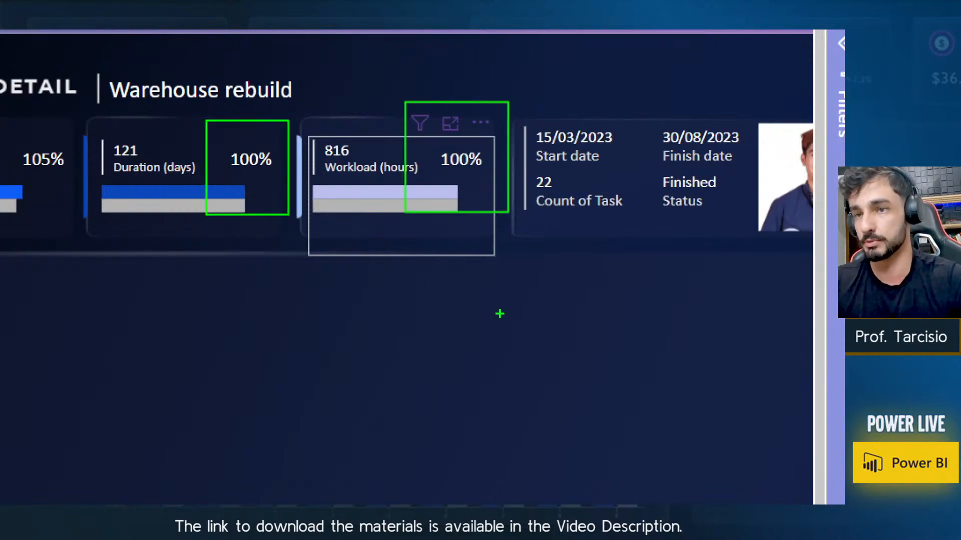
Examine the Warehouse rebuild cost, duration and workload indicators, the manager details and the empty lower panel of the page.
key(Escape)
key(ctrl+1)
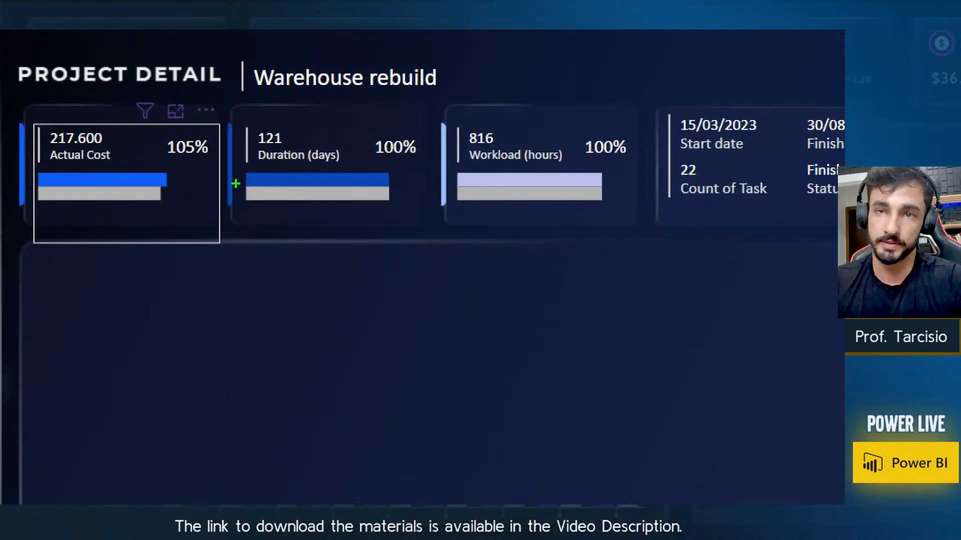
drag(235, 183, 118, 118)
key(Escape)
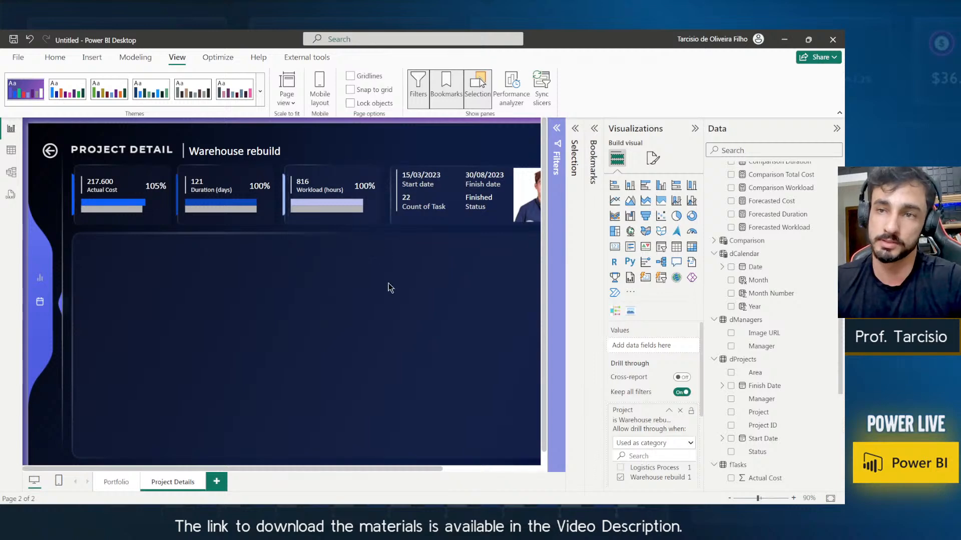
scroll(386, 289, down, 2)
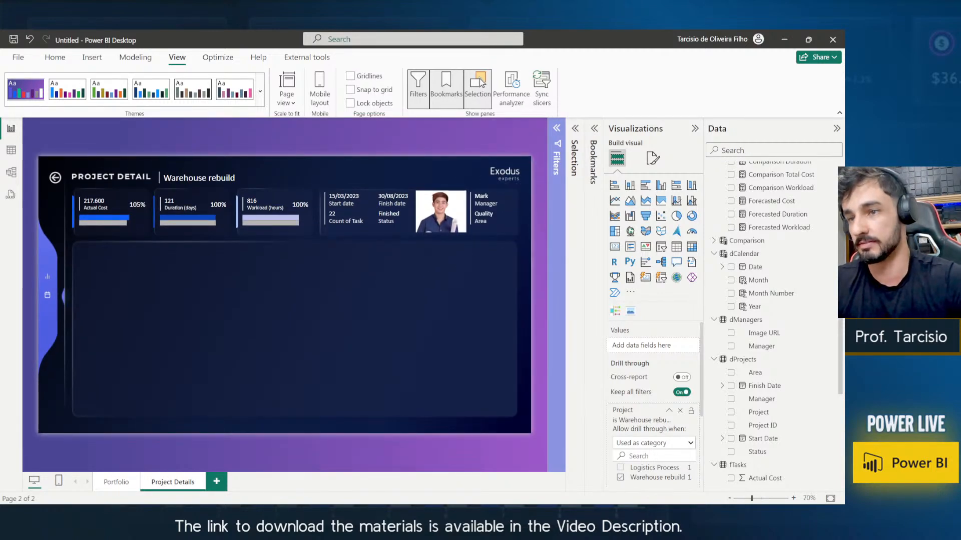
key(ctrl+1)
drag(511, 252, 274, 149)
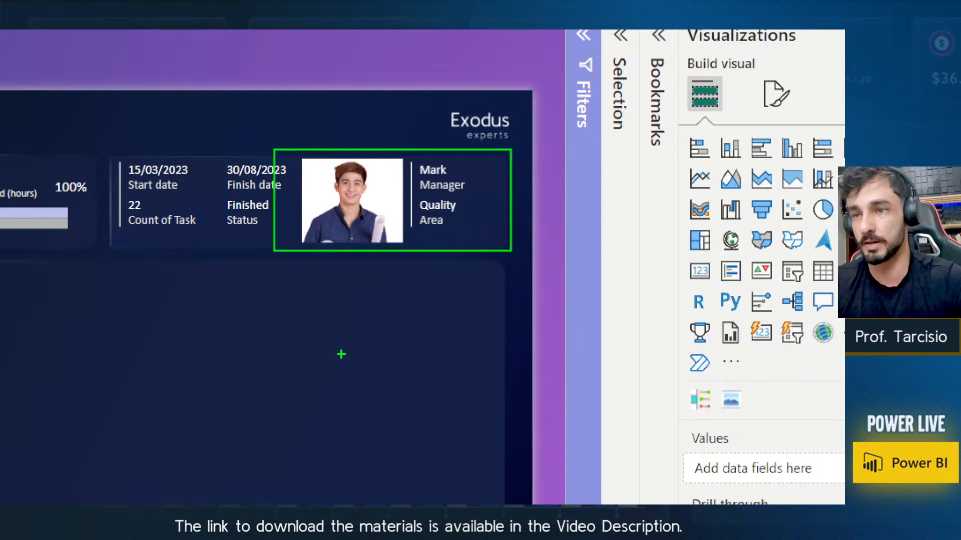
key(Escape)
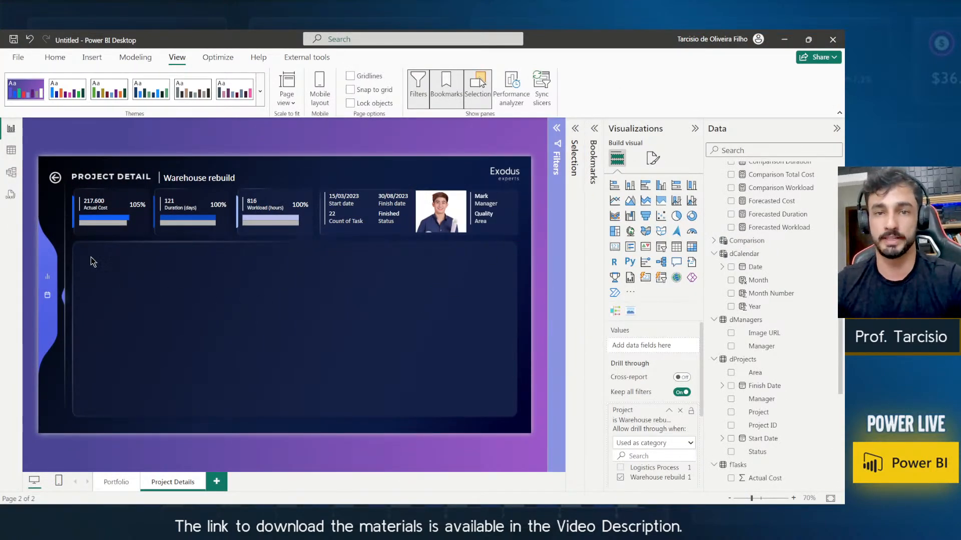
drag(80, 250, 454, 402)
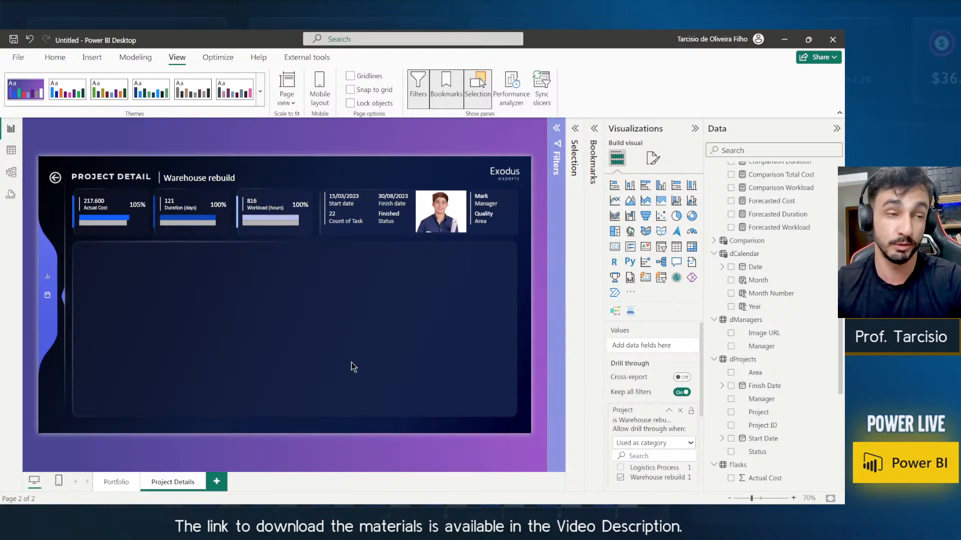
Switch to the published report in the browser and compare the Fuel pump project's Gantt chart and table views.
key(alt+Tab)
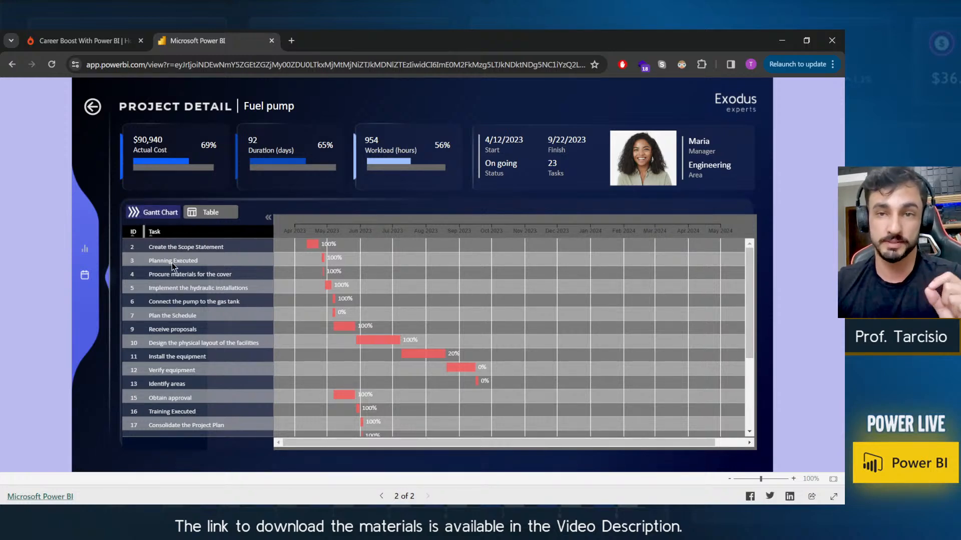
click(201, 218)
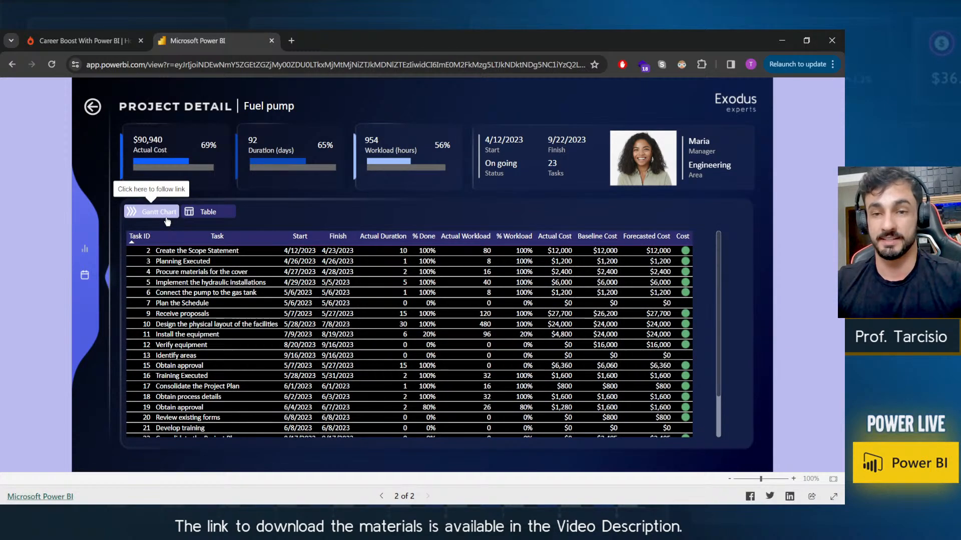
click(167, 220)
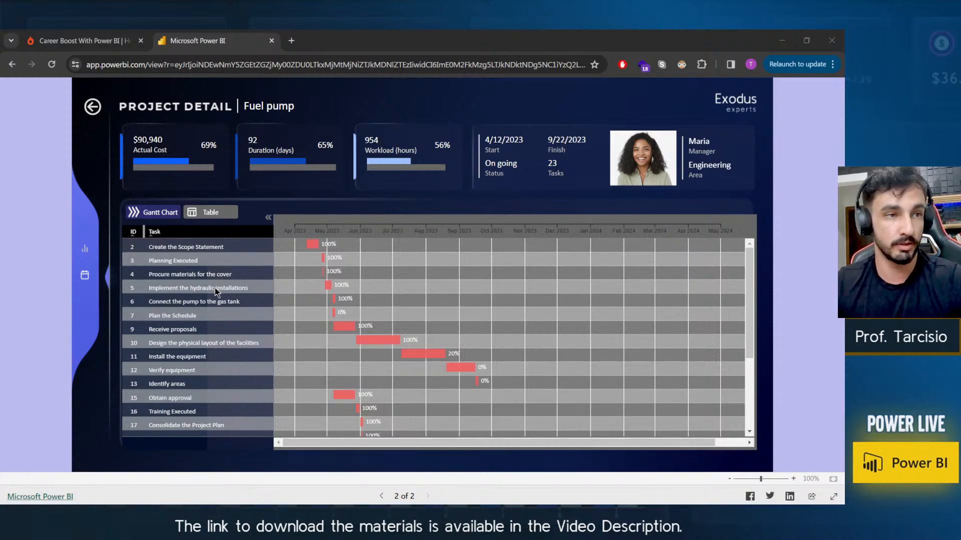
Switch back to Power BI Desktop and copy the Portfolio page's Gantt chart, background shape and buttons onto the Project Details page.
key(alt+Tab)
click(102, 485)
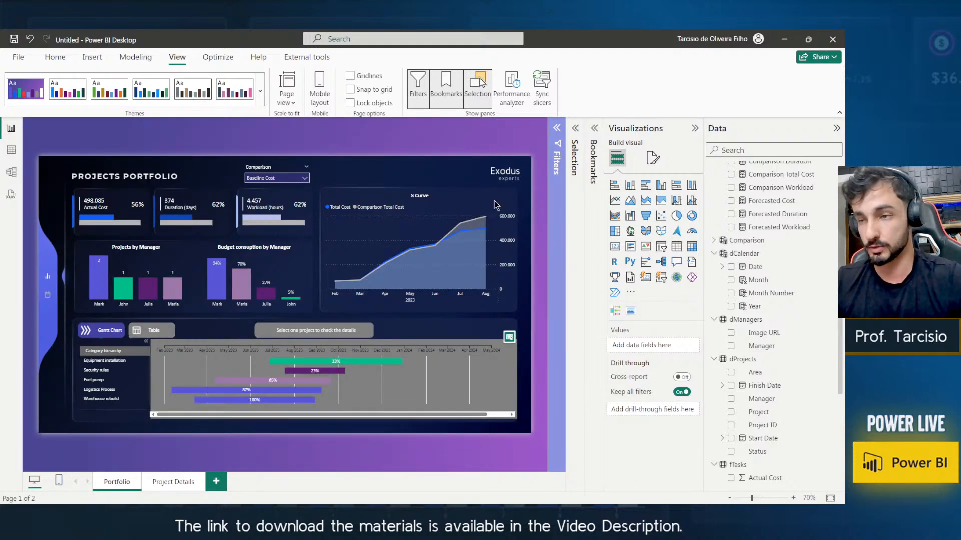
drag(73, 320, 523, 429)
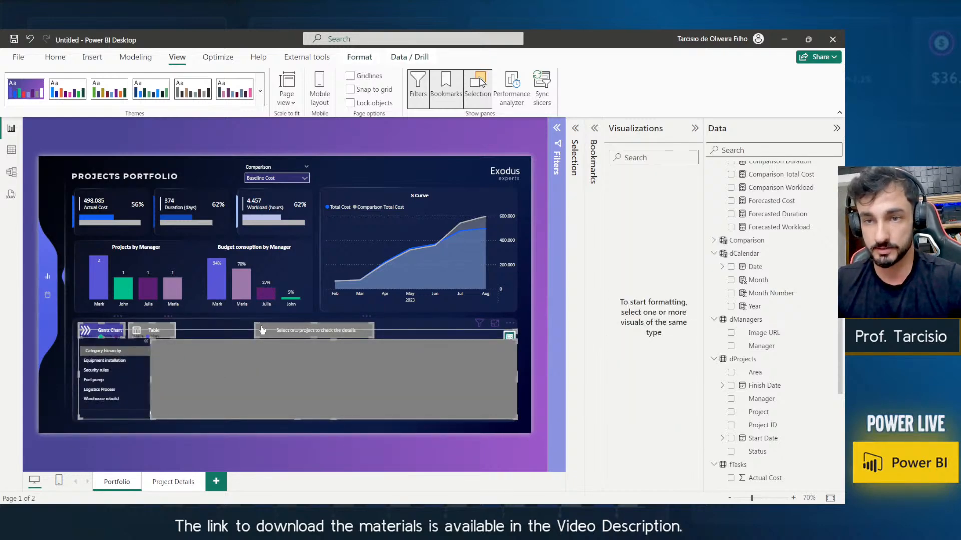
click(168, 482)
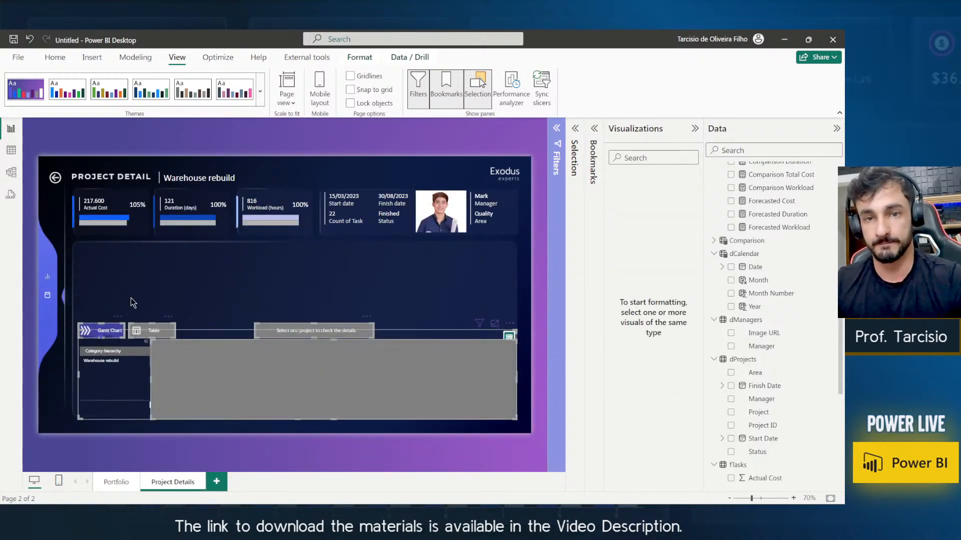
Move the Gantt Chart and Table buttons side by side to the upper edge of the lower panel.
click(112, 334)
drag(112, 333, 112, 259)
drag(153, 330, 151, 254)
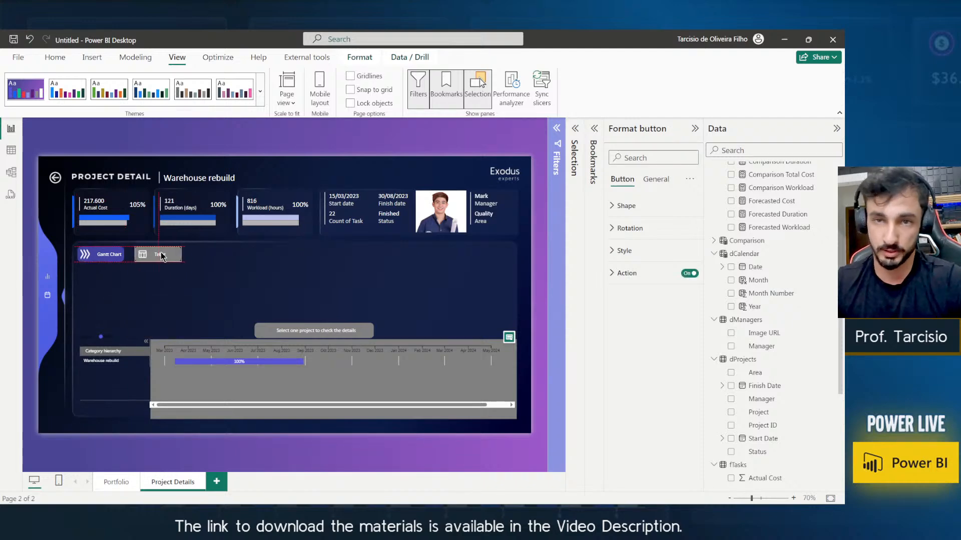
click(159, 363)
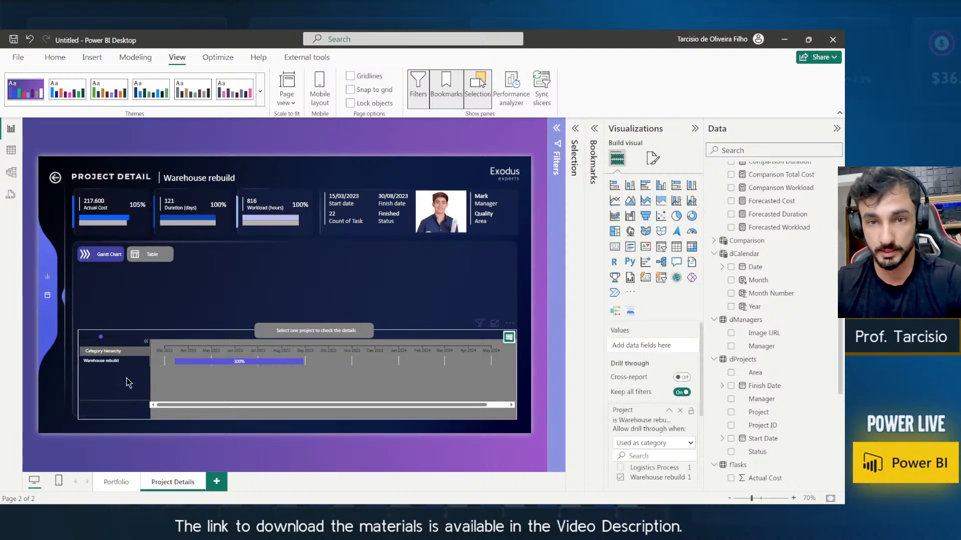
Delete the "Select one project to check the details" button and extend the Gantt chart upward to just below the view buttons.
click(352, 327)
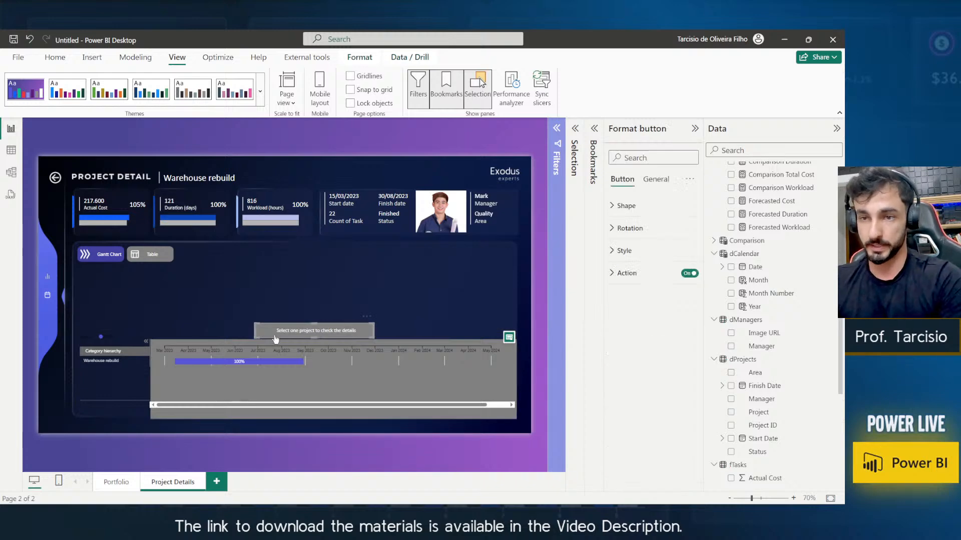
click(271, 338)
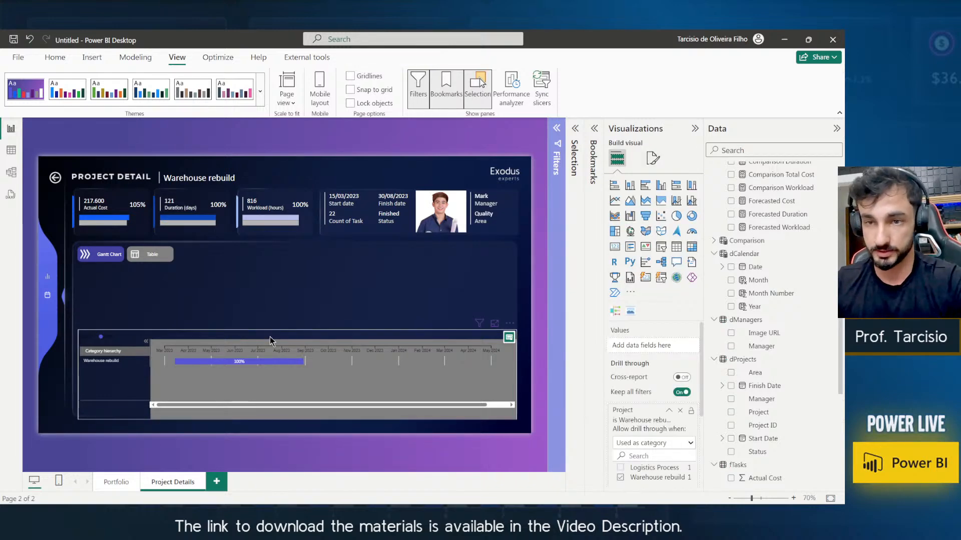
click(270, 337)
drag(299, 335, 295, 273)
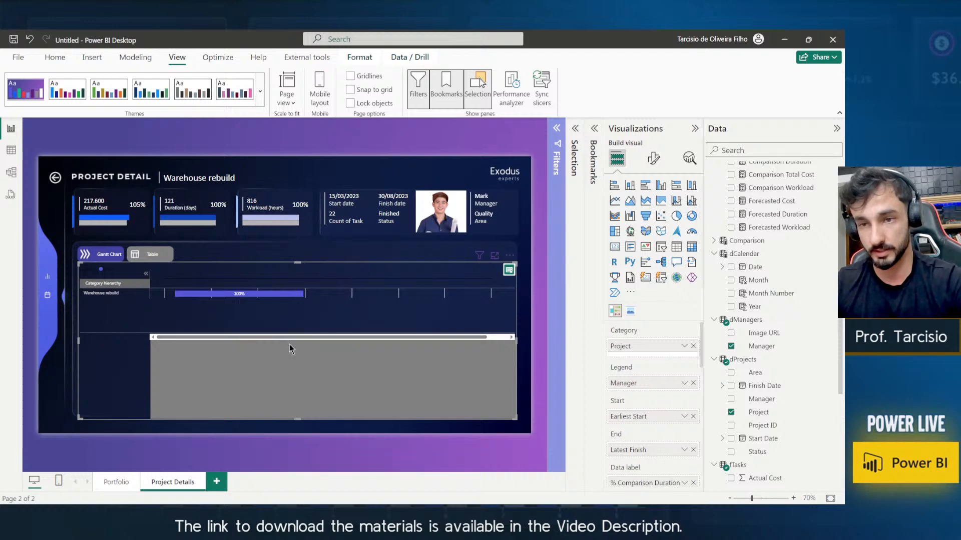
click(116, 452)
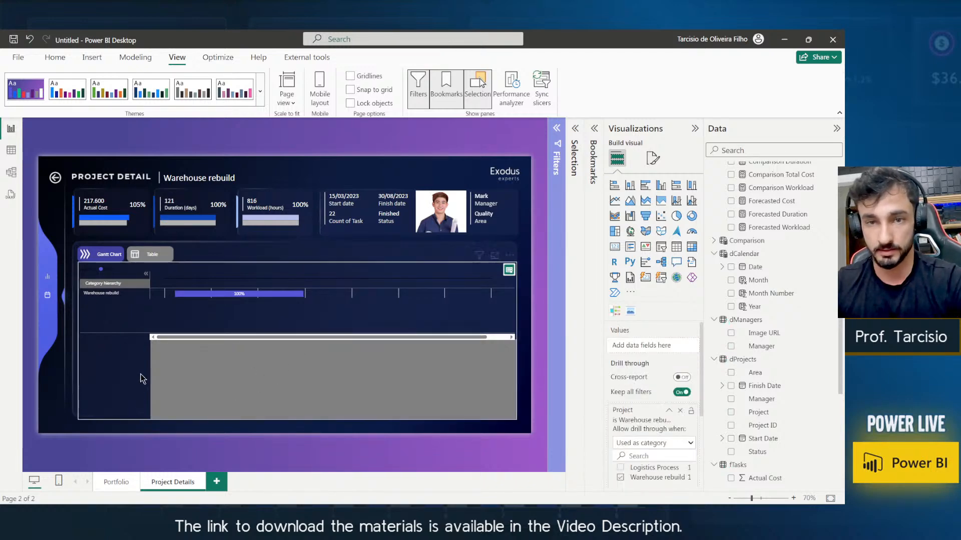
click(132, 328)
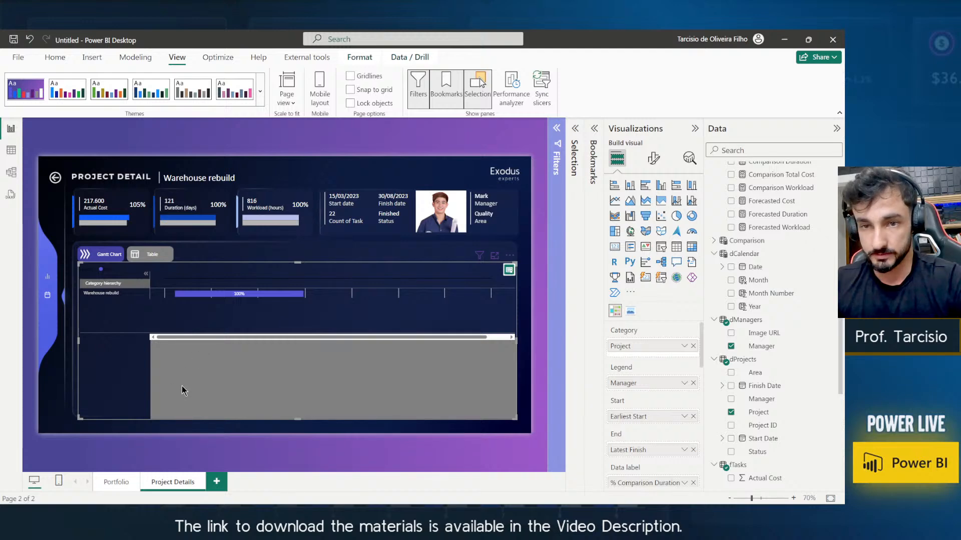
click(128, 434)
click(111, 370)
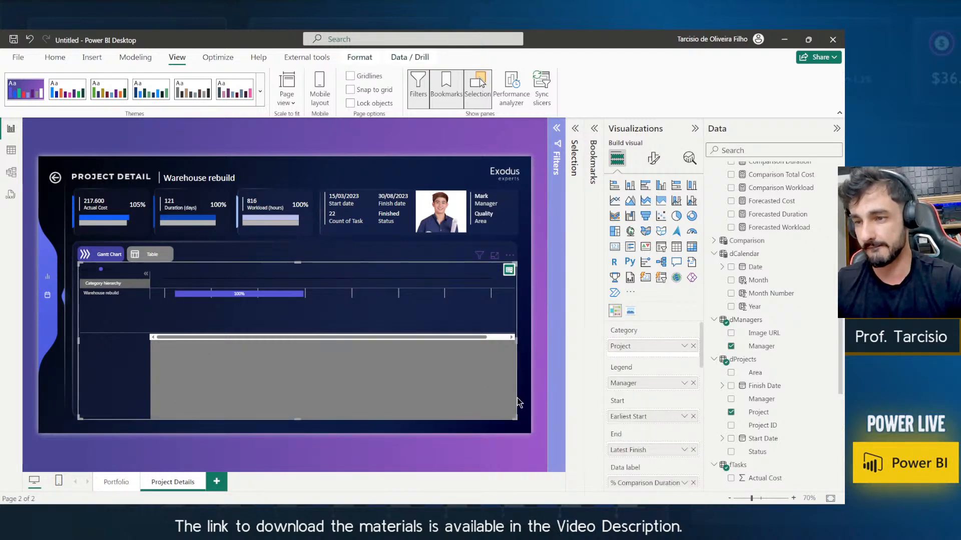
Move the grey background rectangle up behind the Gantt timeline and stretch it down to near the panel's lower edge.
click(526, 418)
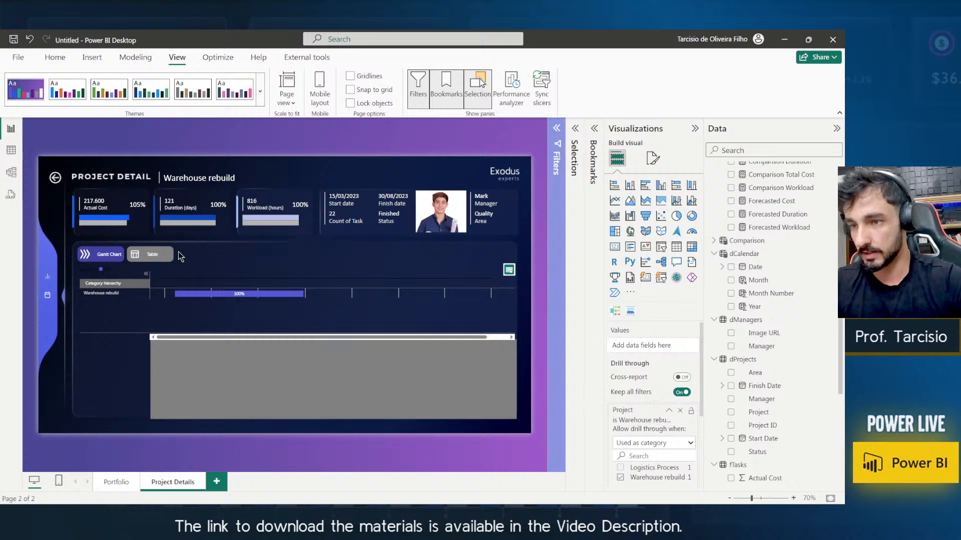
drag(203, 401, 211, 319)
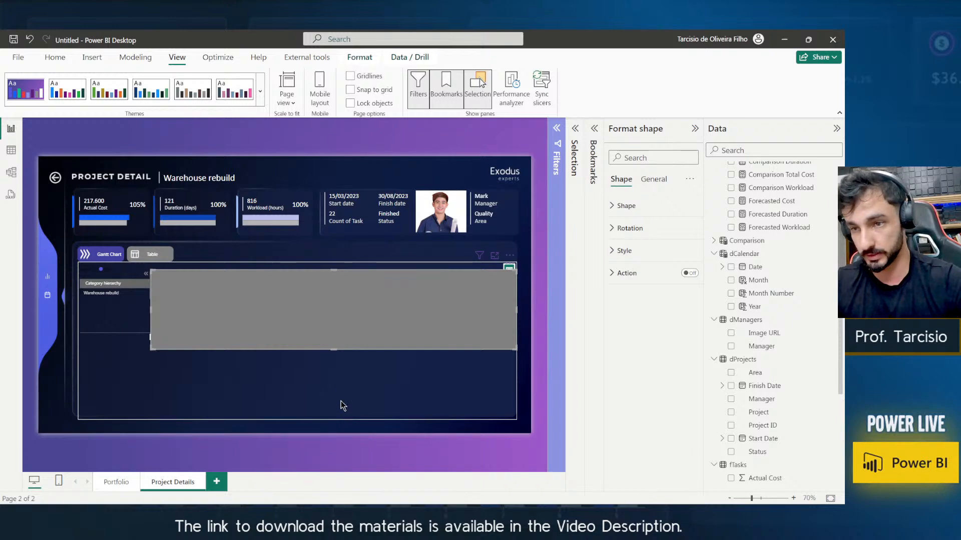
drag(337, 349, 343, 413)
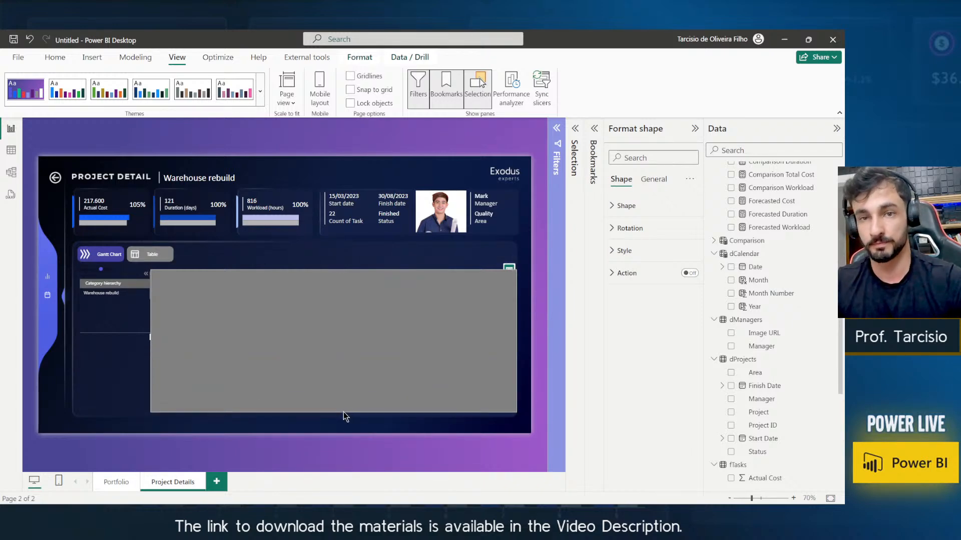
Replace Project with Task from fTasks as the category of the Gantt chart.
click(120, 376)
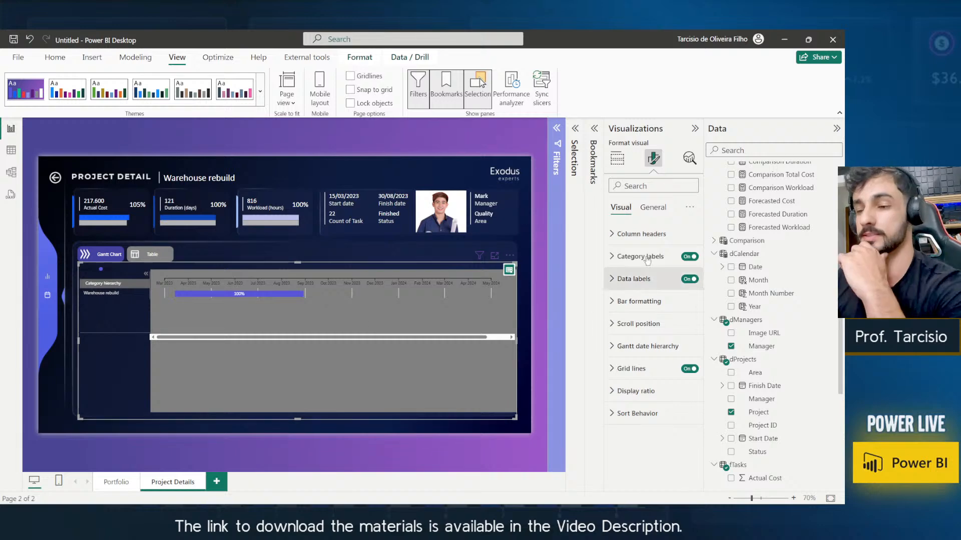
click(617, 158)
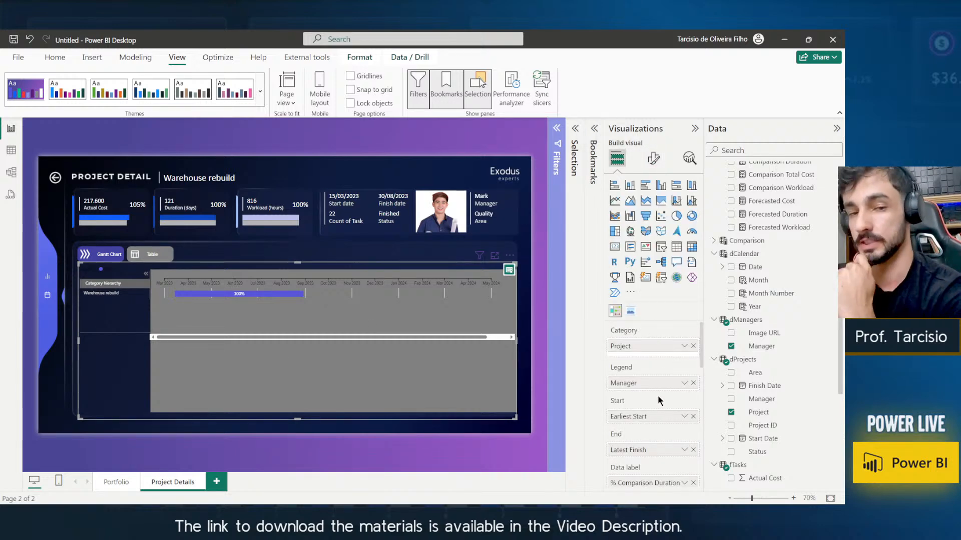
scroll(665, 393, down, 1)
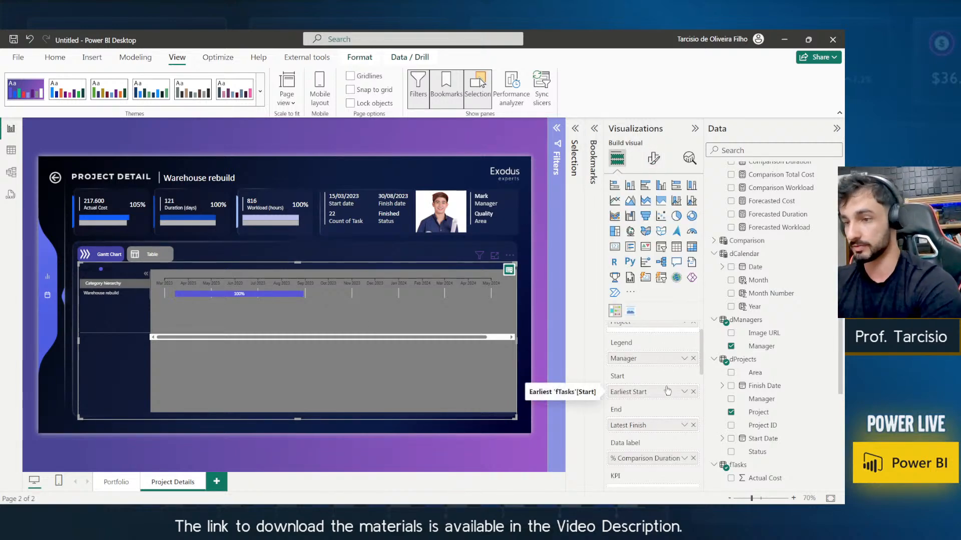
scroll(667, 391, up, 1)
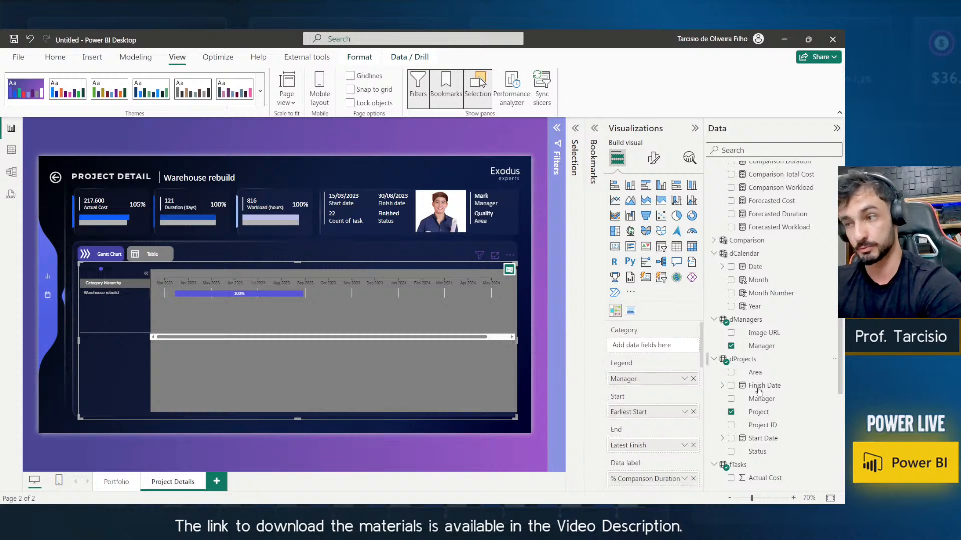
click(760, 411)
scroll(756, 350, down, 4)
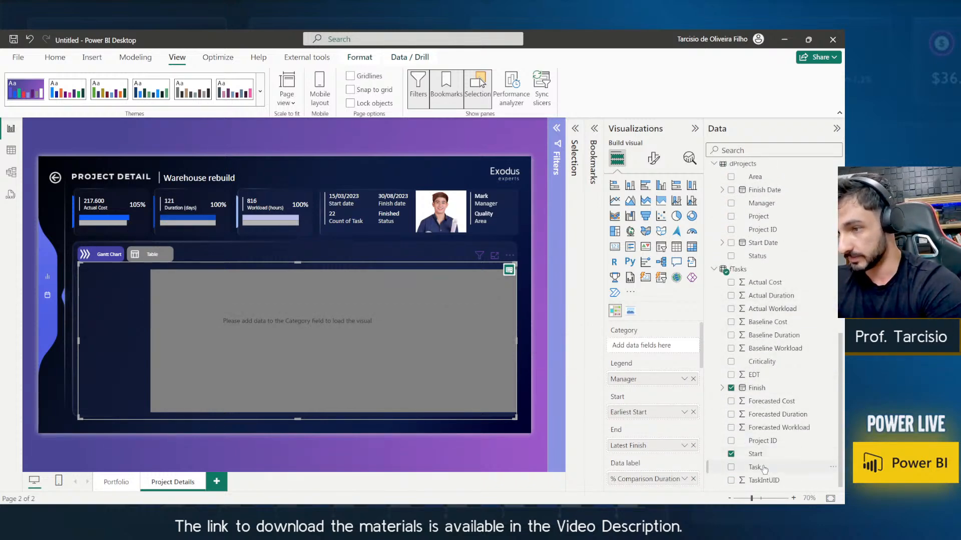
drag(765, 469, 645, 345)
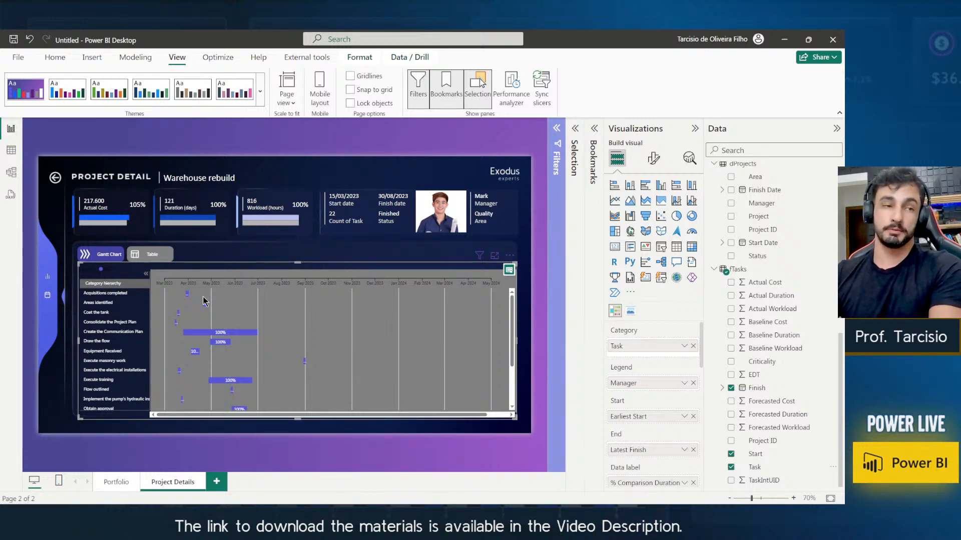
Rename the Count of Task field in the dates and status card as Tasks.
click(345, 222)
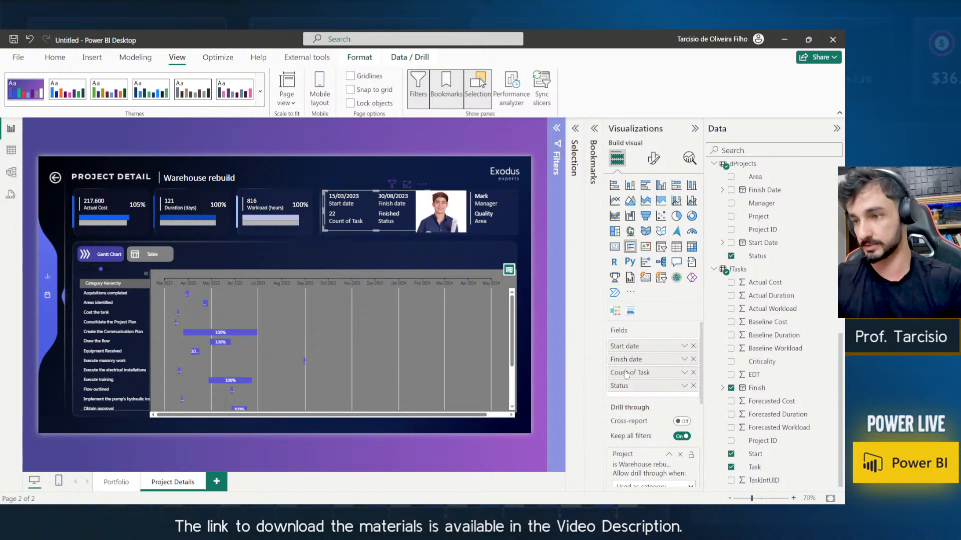
double_click(627, 374)
key(Home)
key(ctrl+Delete)
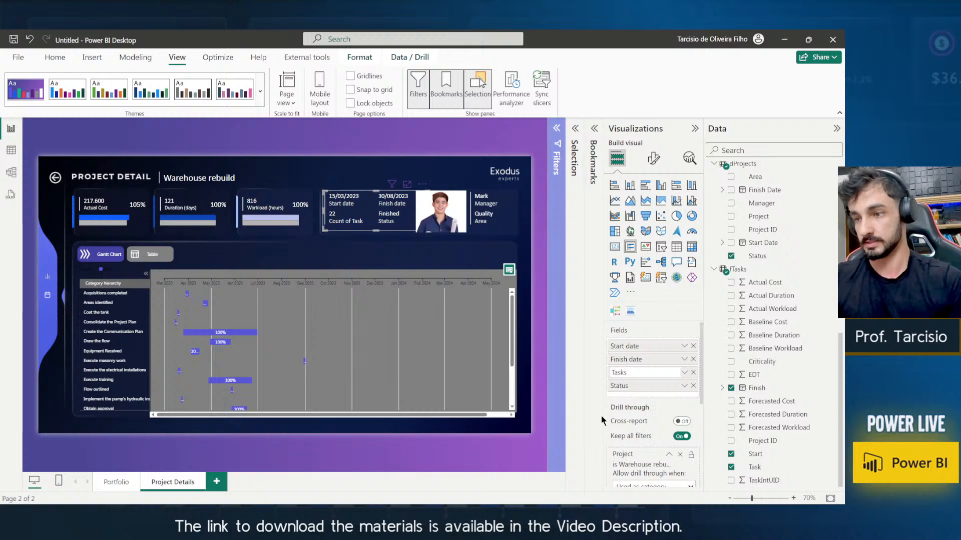
key(Return)
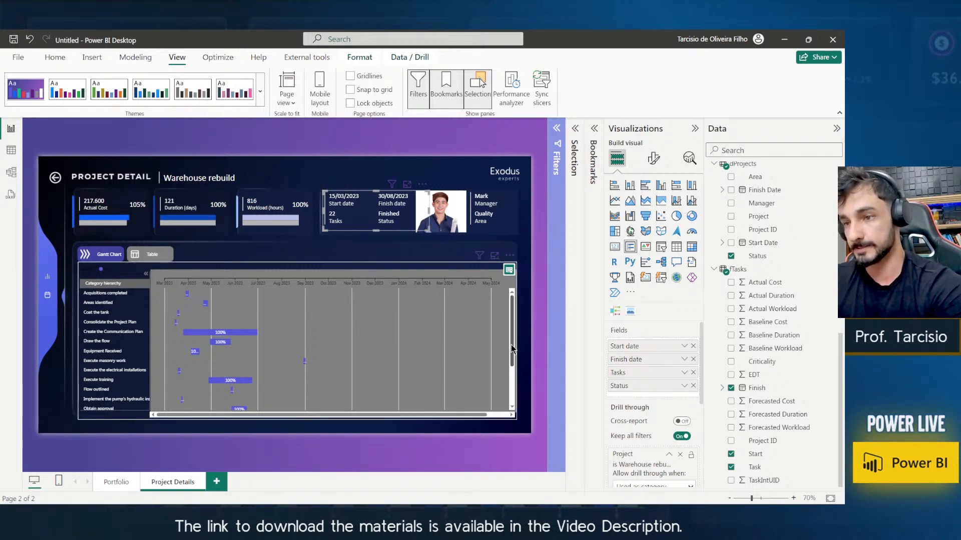
Look through the Gantt chart's task list and examine its rows and bars up close.
scroll(198, 331, down, 3)
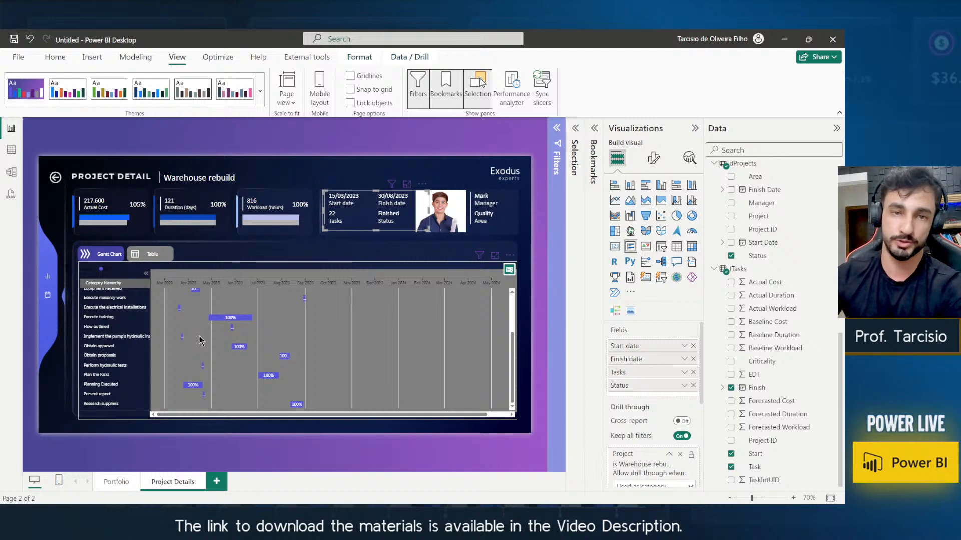
scroll(200, 342, up, 3)
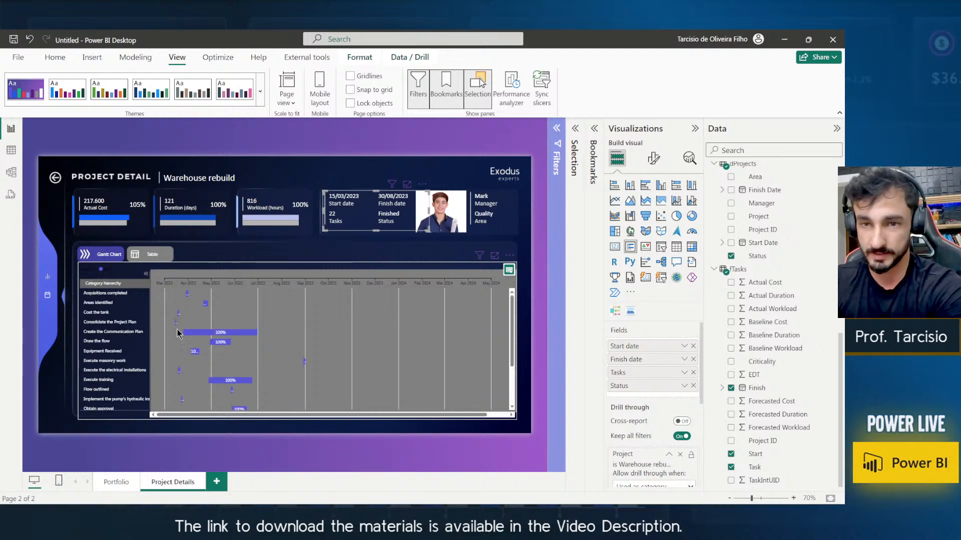
click(517, 322)
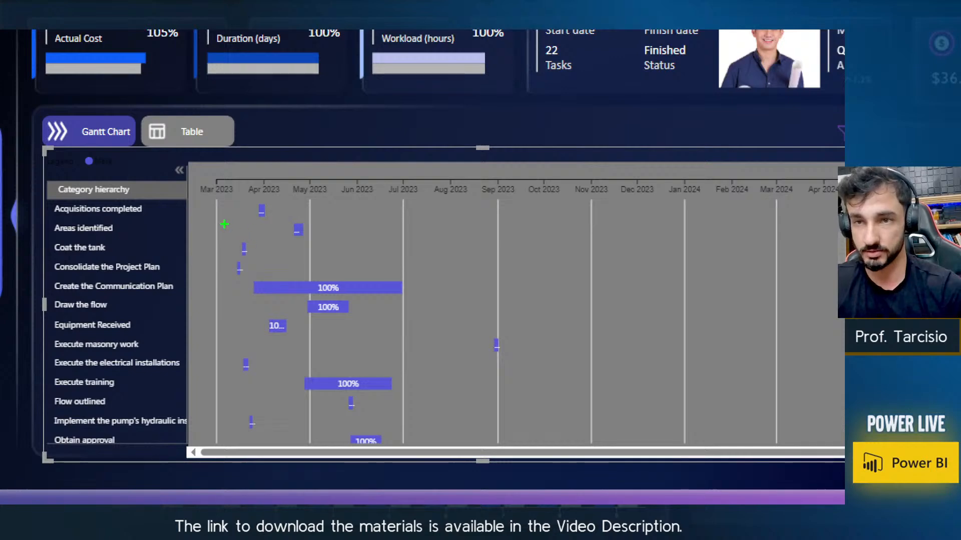
drag(223, 225, 303, 283)
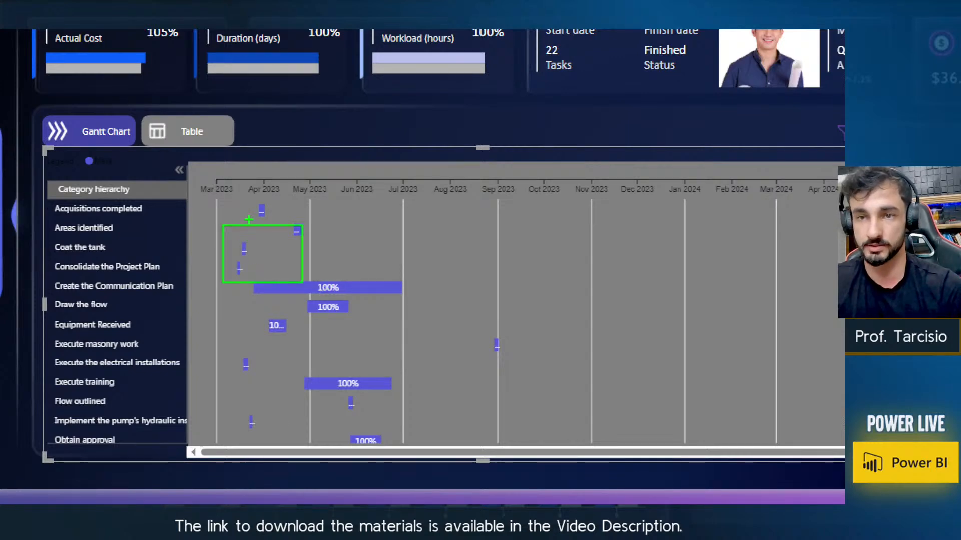
drag(220, 206, 387, 221)
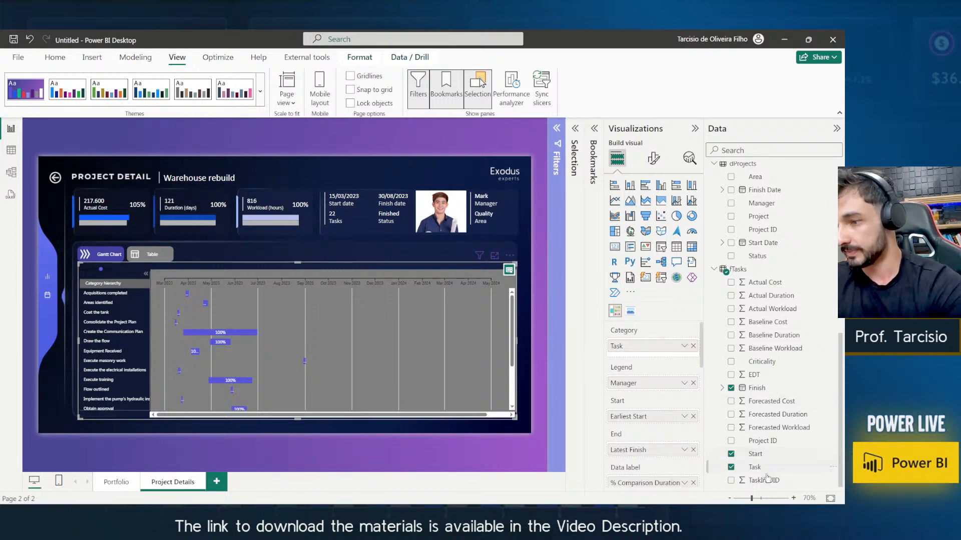
Try TaskIntUID and EDT in turn as a category level above Task in the Gantt chart, removing each one again.
drag(764, 480, 657, 345)
drag(656, 345, 654, 346)
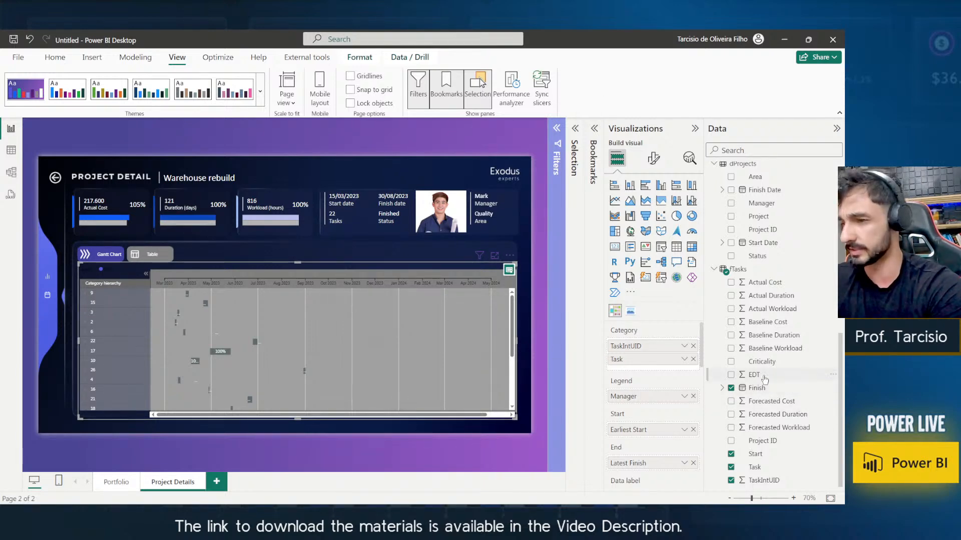
click(693, 345)
drag(754, 375, 668, 344)
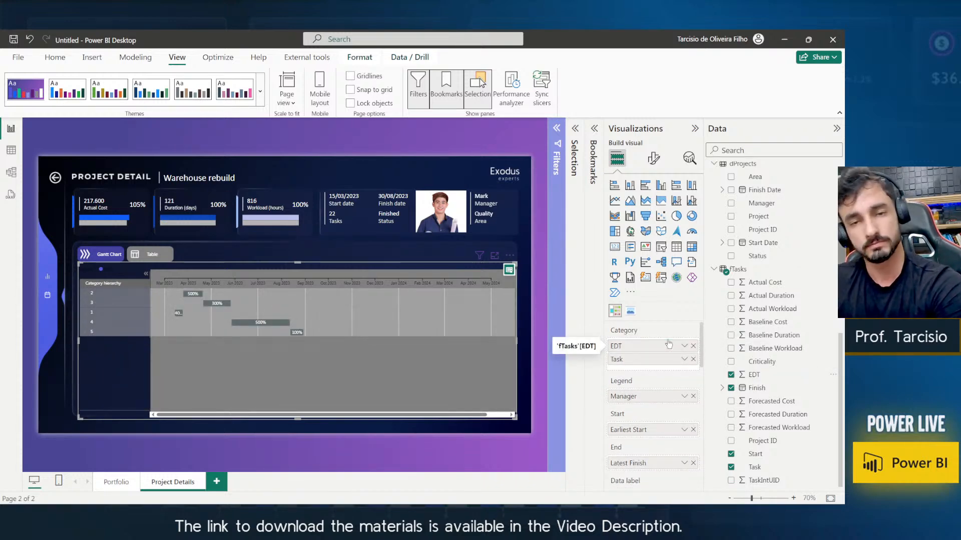
click(694, 345)
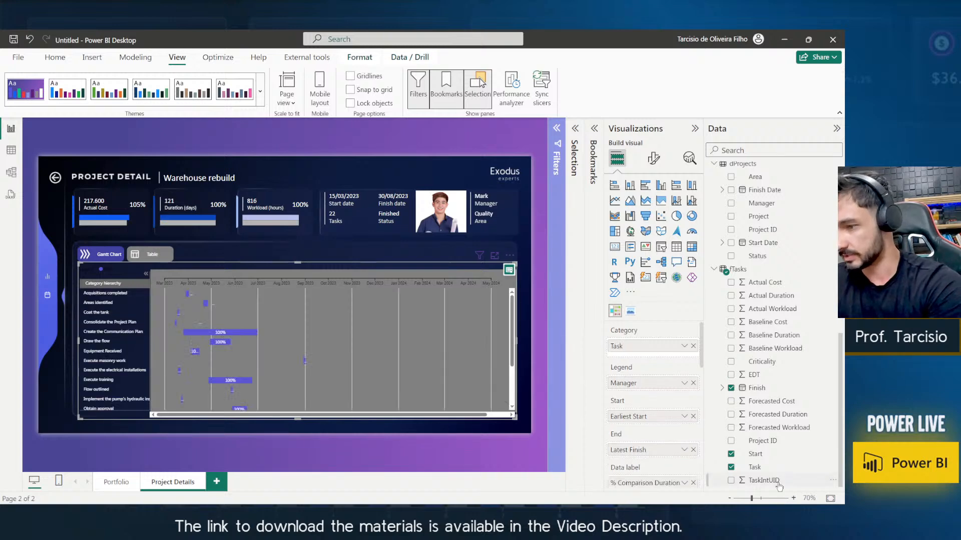
Add TaskIntUID from fTasks above Task in the Gantt chart's category and expand the row for ID 9 to inspect the hierarchy.
drag(779, 486, 670, 344)
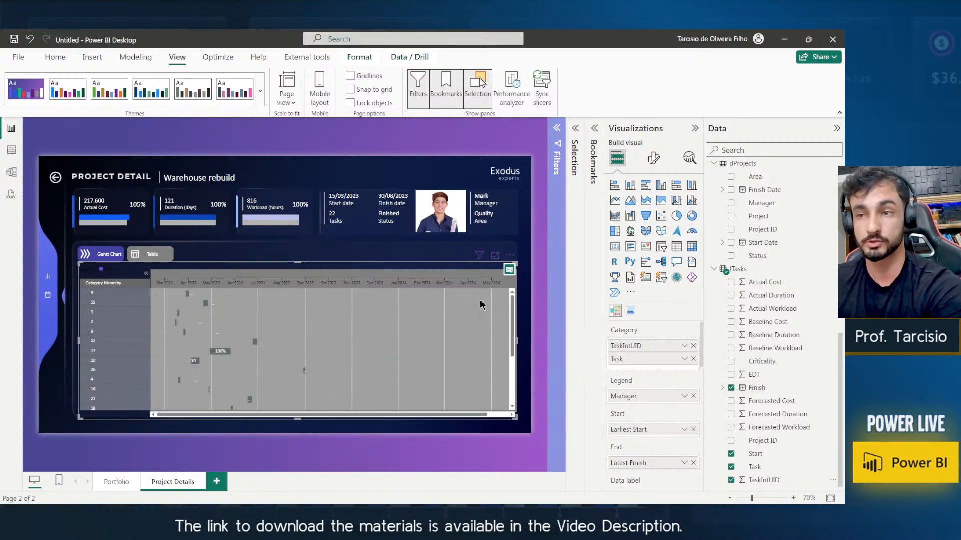
click(509, 271)
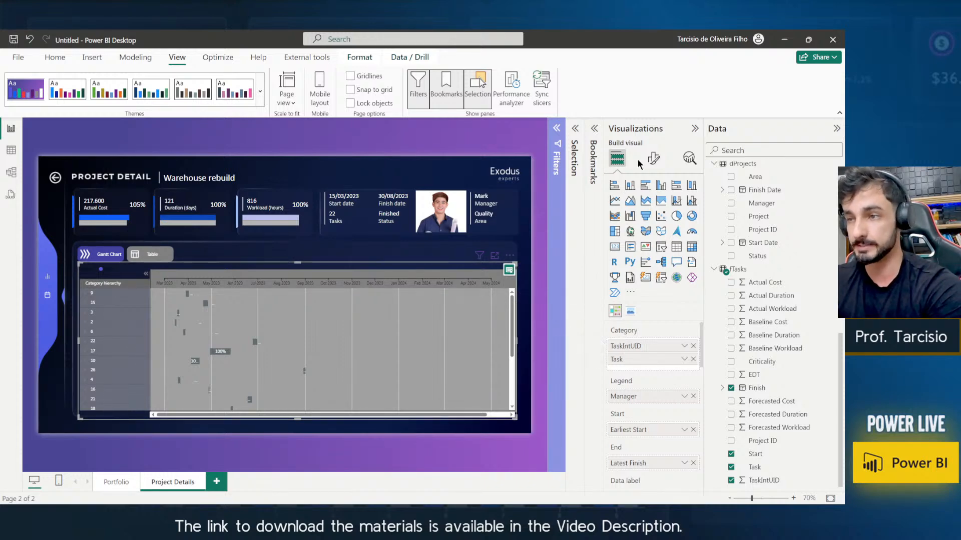
click(655, 158)
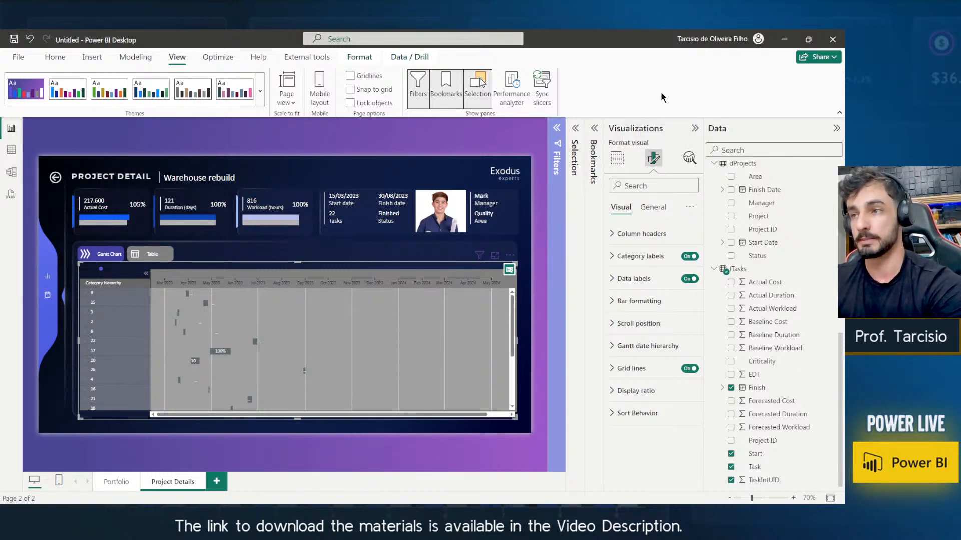
click(86, 294)
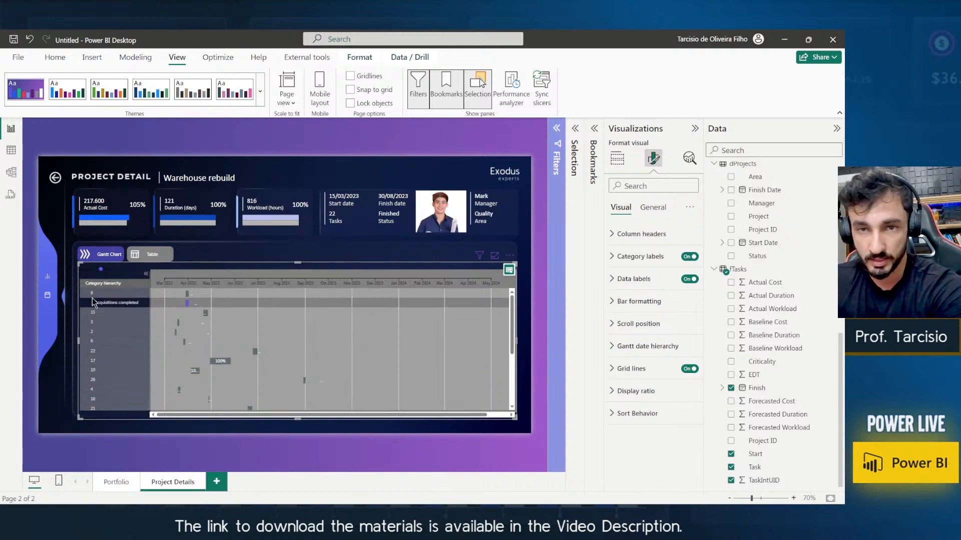
click(616, 161)
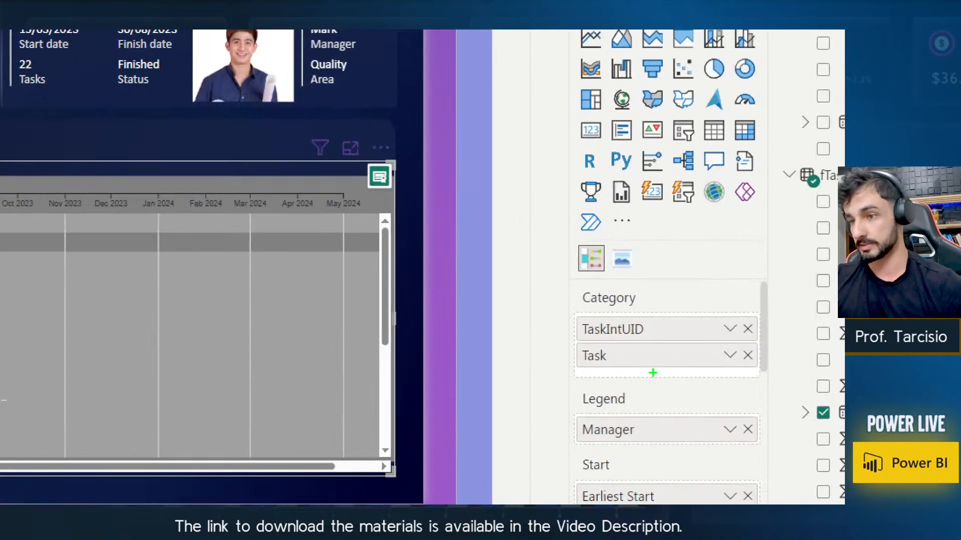
drag(653, 373, 571, 357)
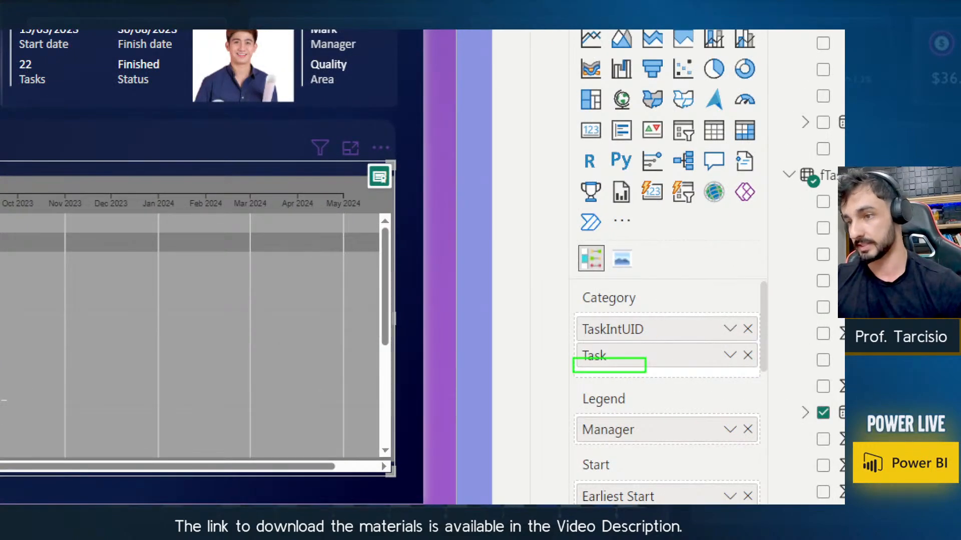
drag(659, 343, 554, 319)
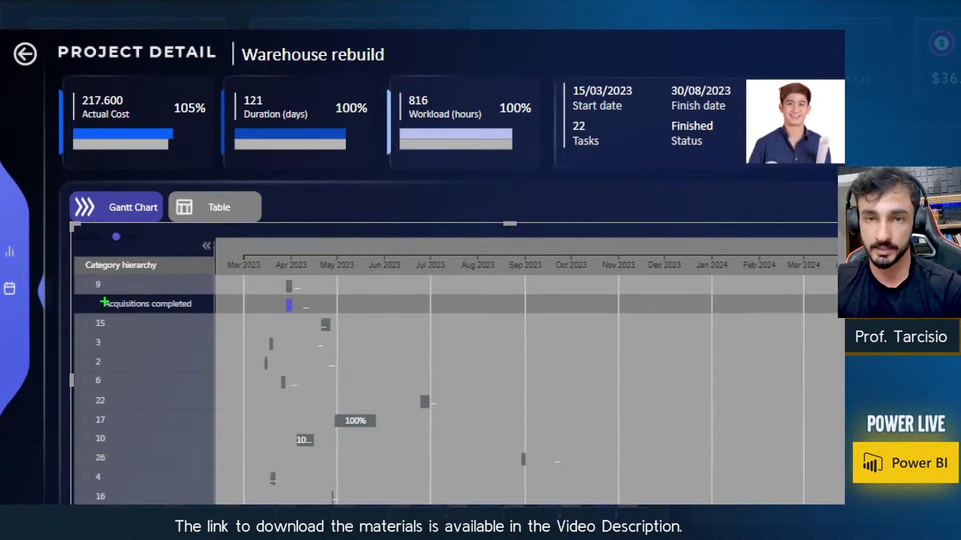
drag(214, 324, 78, 284)
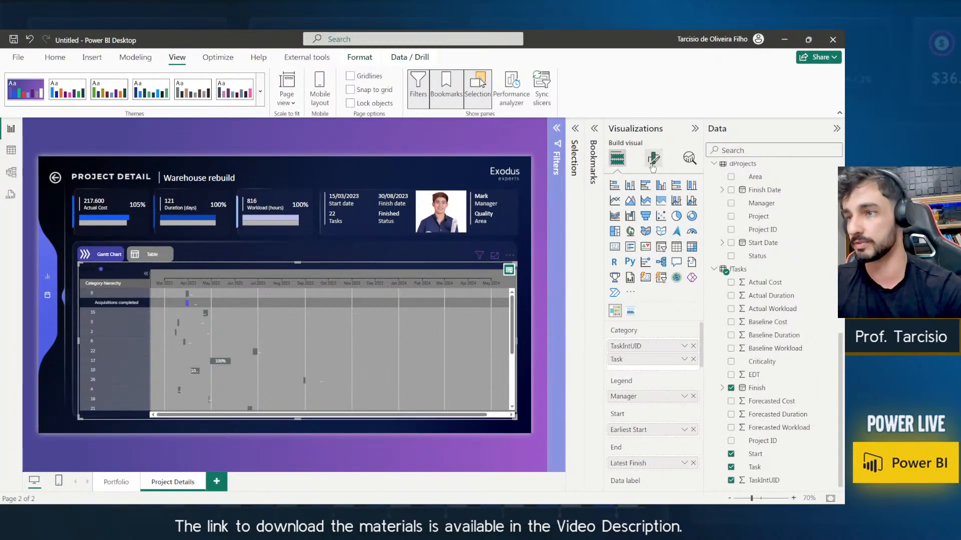
Turn off the Hierarchy layout in the Gantt chart's category label formatting.
click(669, 155)
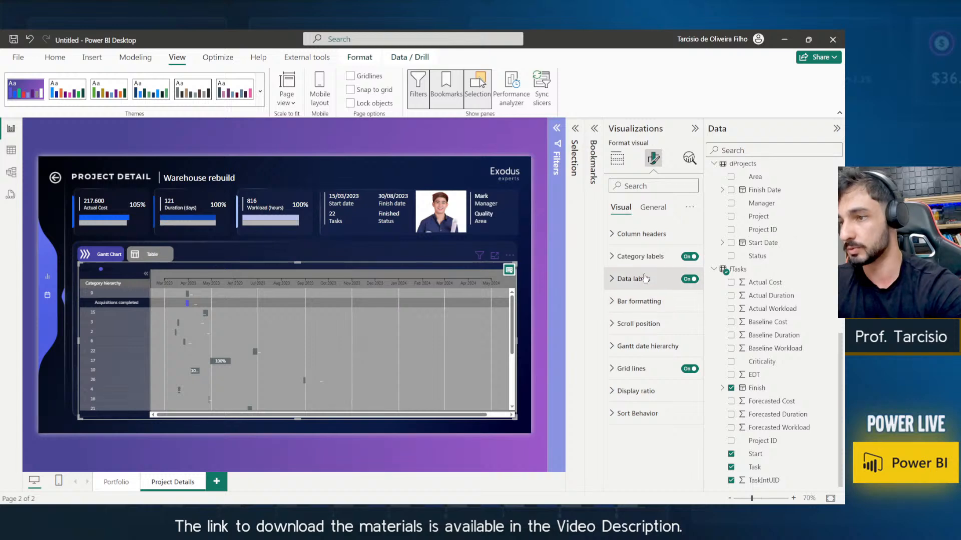
click(652, 308)
click(652, 305)
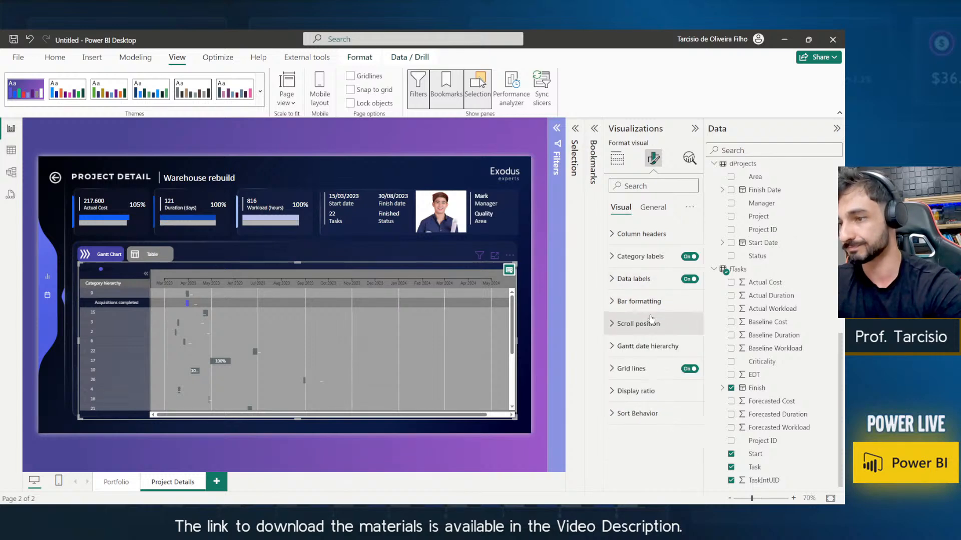
click(645, 279)
click(634, 279)
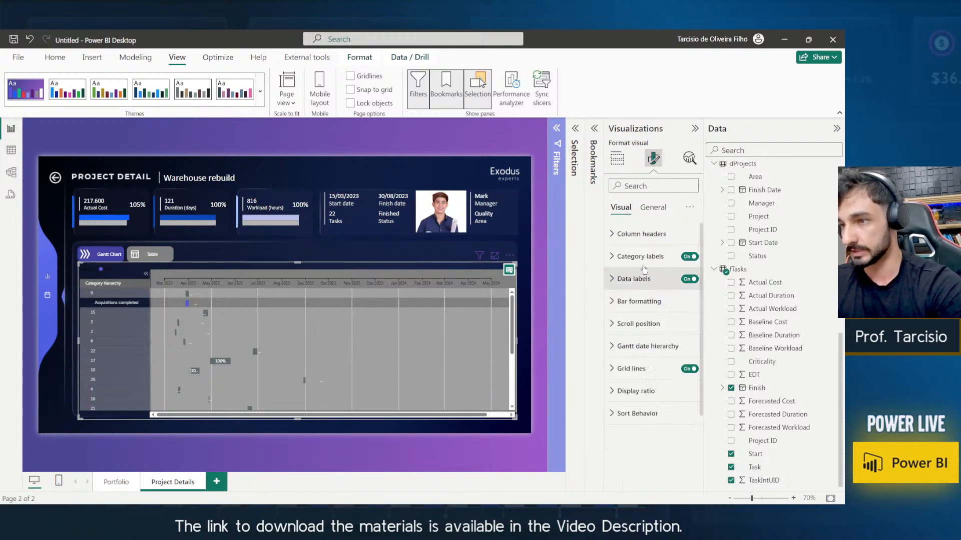
click(640, 256)
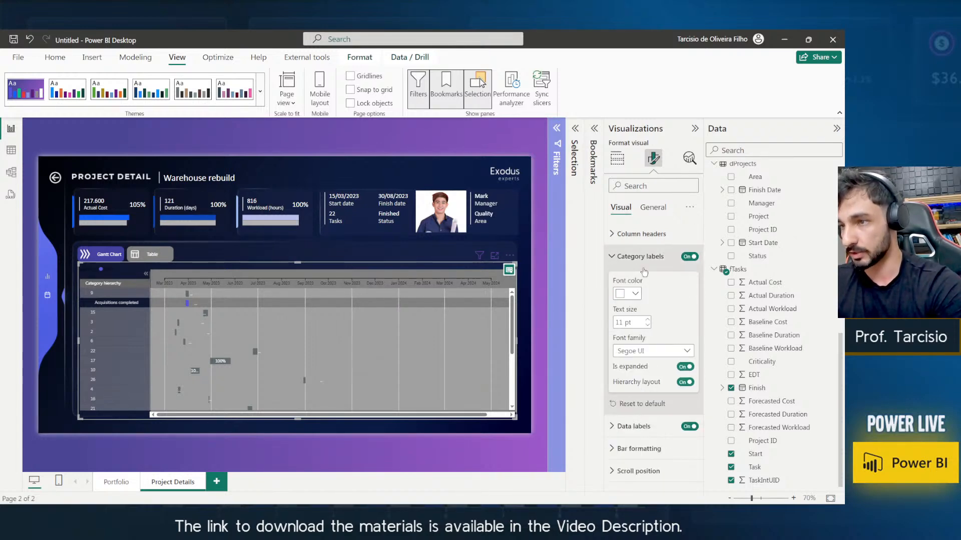
click(684, 384)
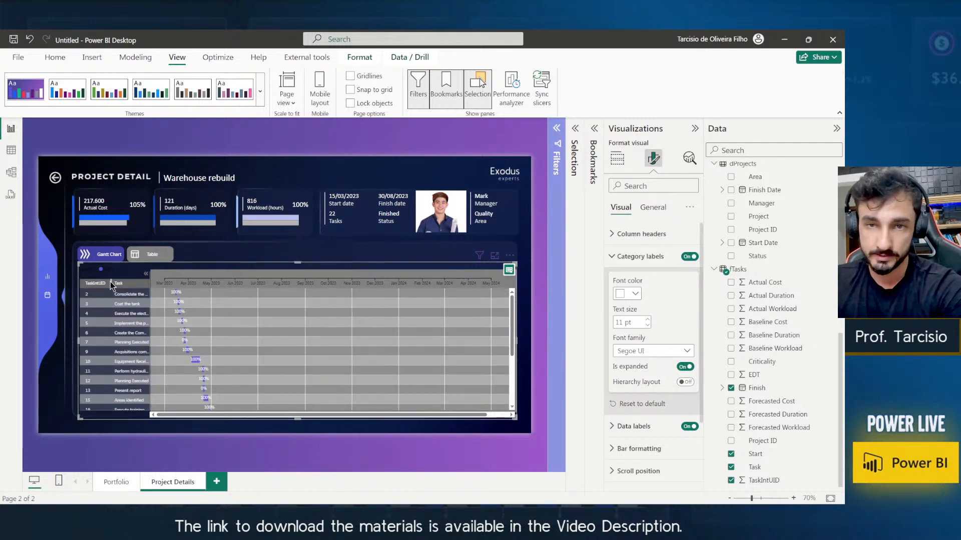
Rename the TaskIntUID category field of the Gantt chart as ID.
click(617, 159)
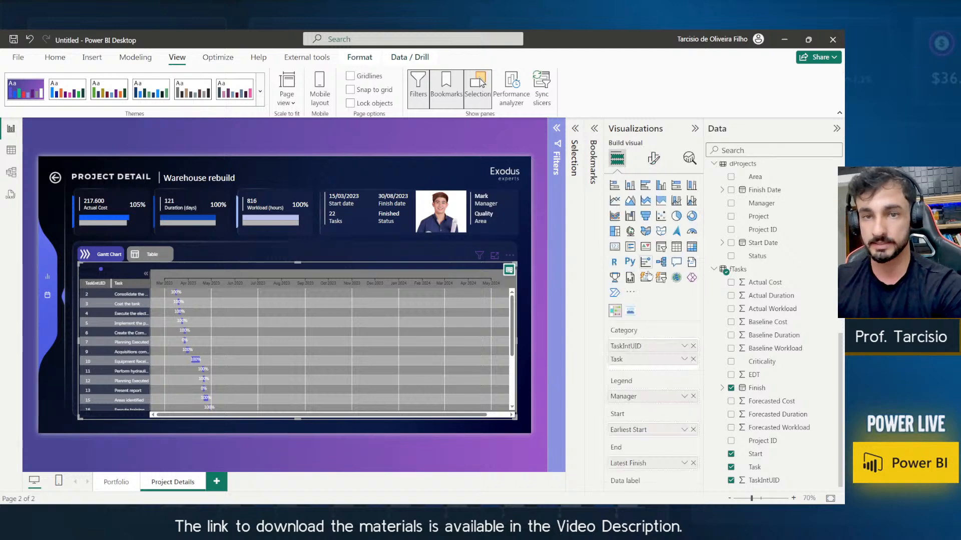
double_click(627, 348)
text(ID)
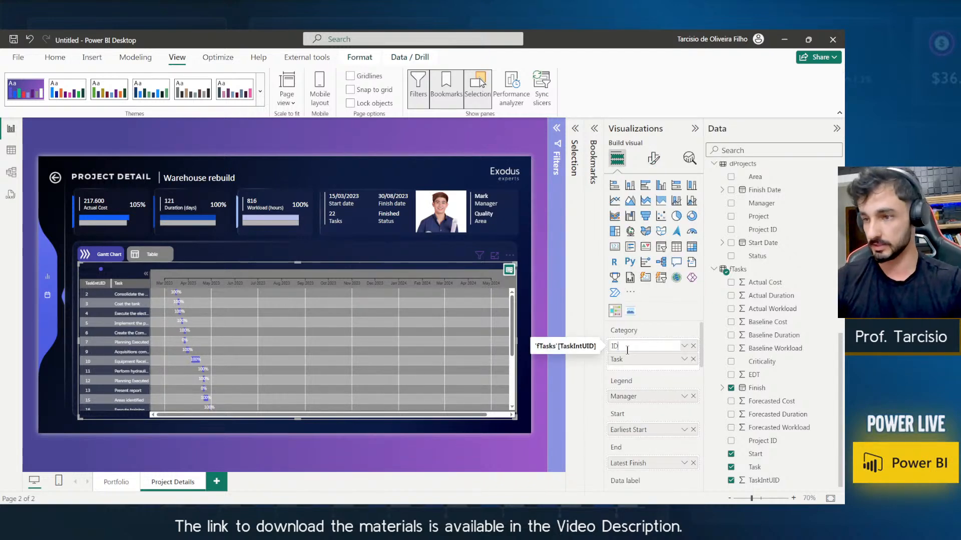
key(Return)
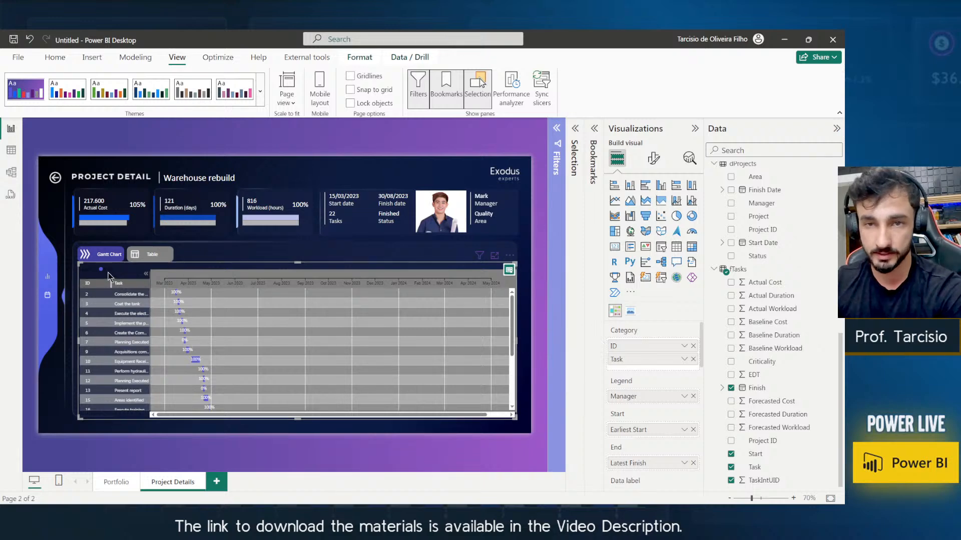
Narrow the Gantt chart's ID column to just fit its numbers, leaving more room for the Task column.
drag(111, 284, 90, 283)
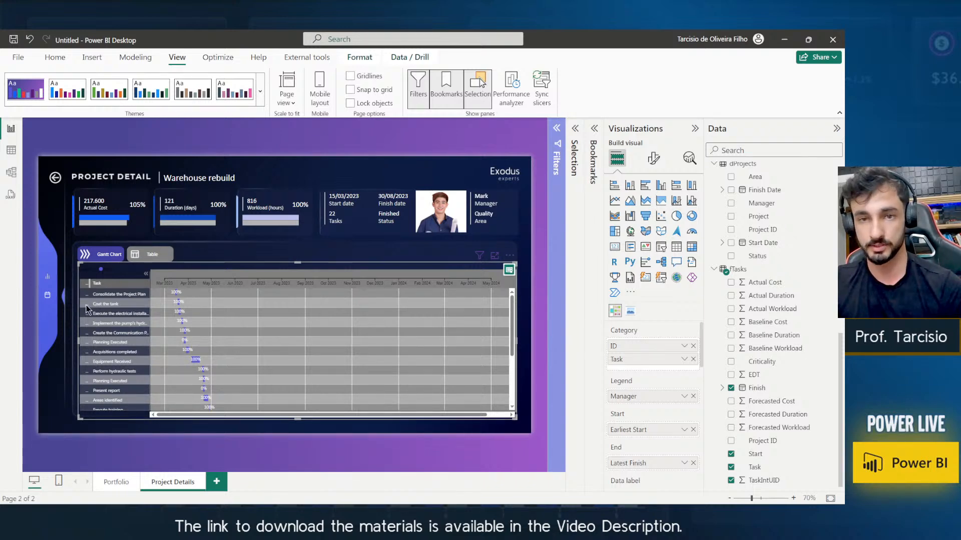
click(82, 281)
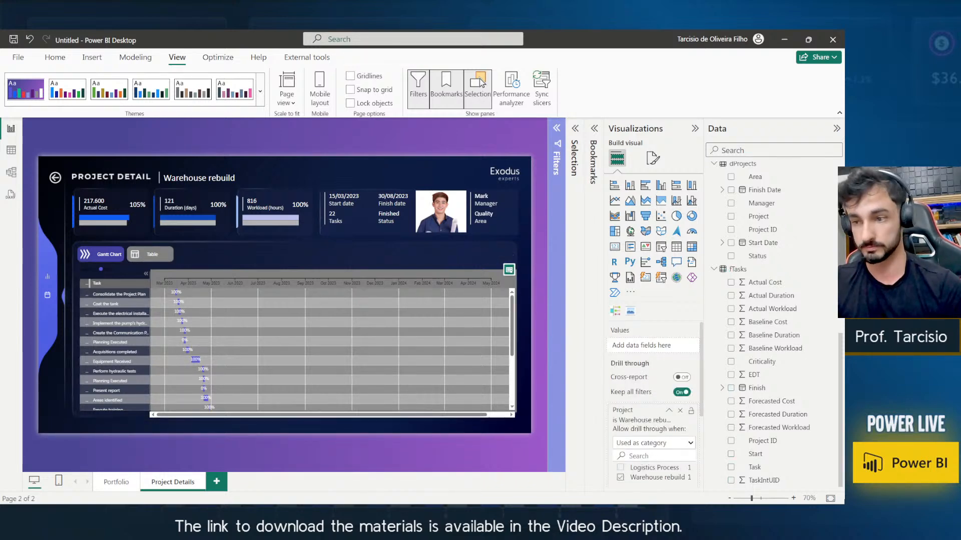
click(769, 498)
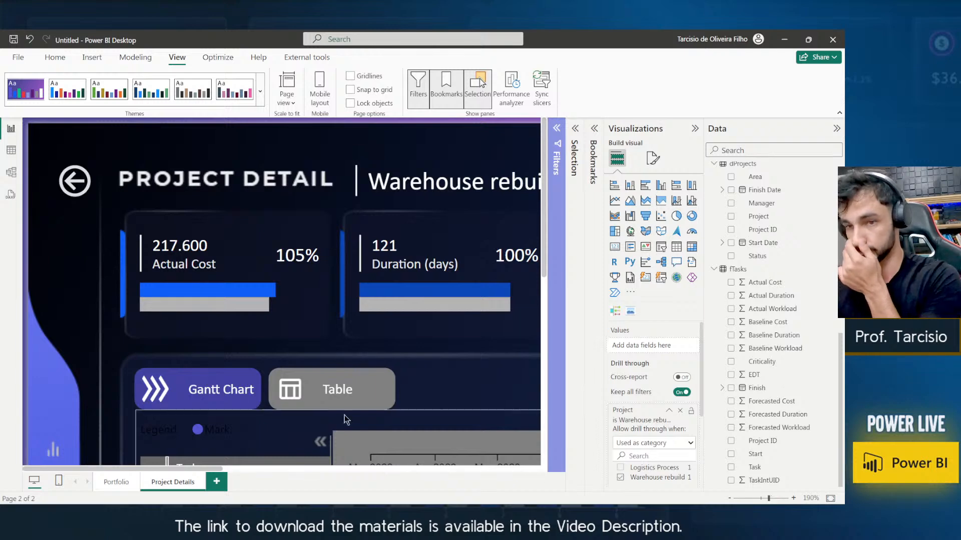
scroll(255, 397, down, 6)
scroll(217, 231, up, 3)
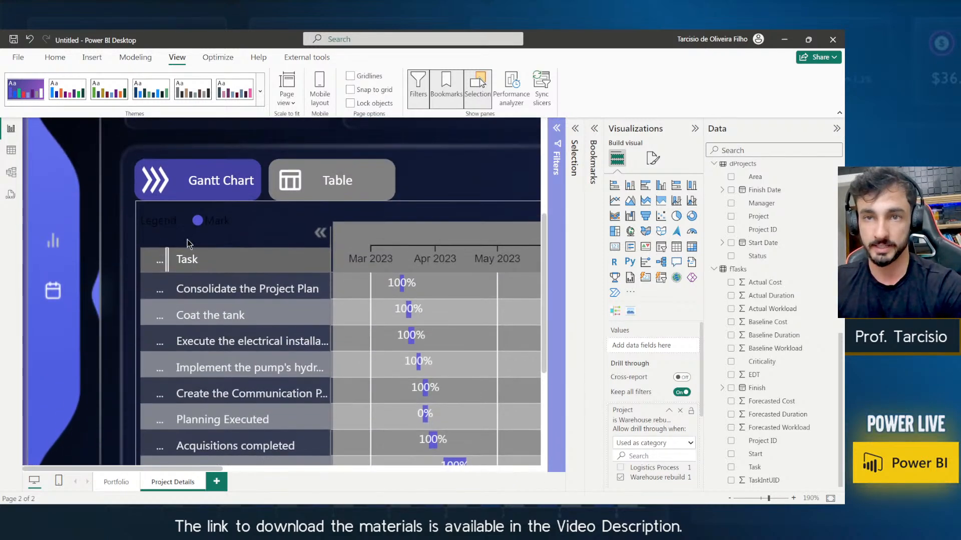
click(290, 240)
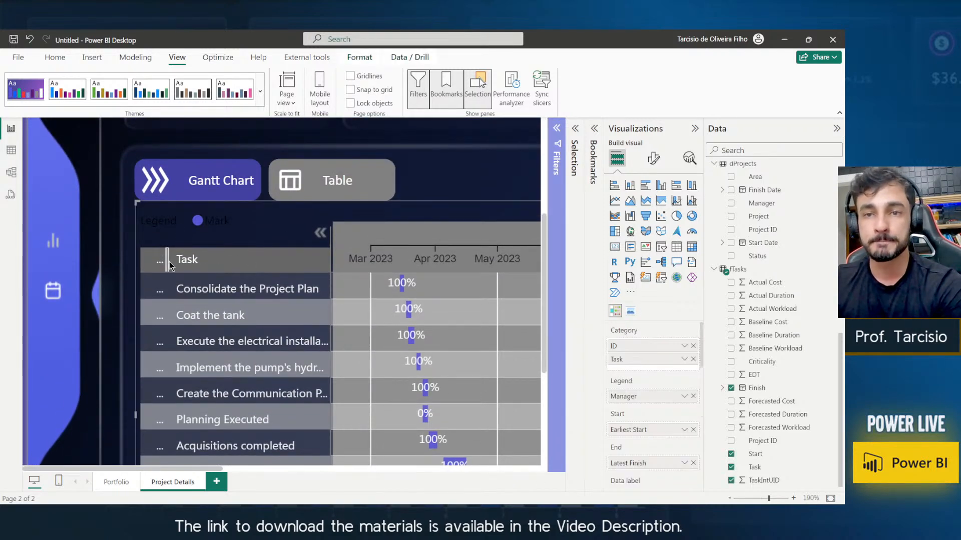
drag(168, 260, 181, 260)
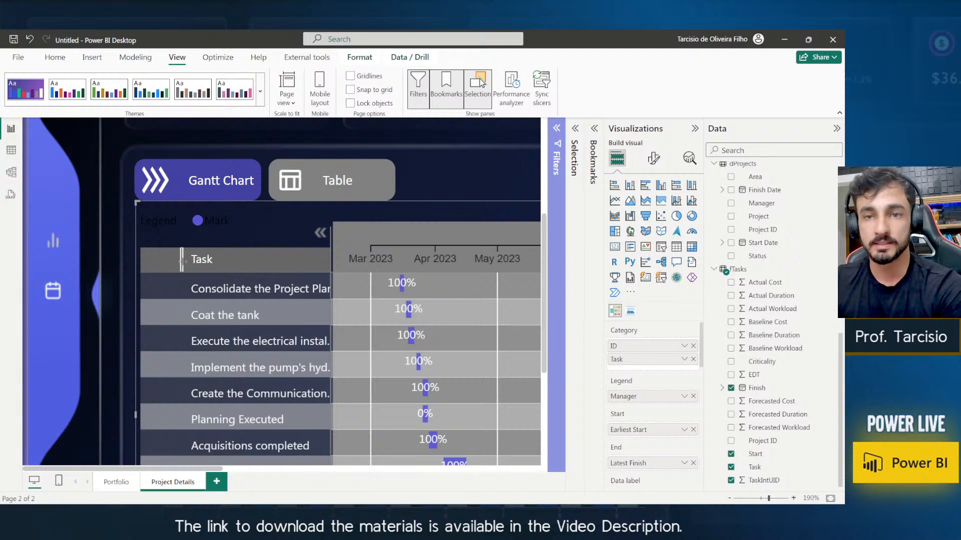
Look through the Gantt chart's ID and task rows and their bars from the first task to the last.
scroll(185, 329, up, 3)
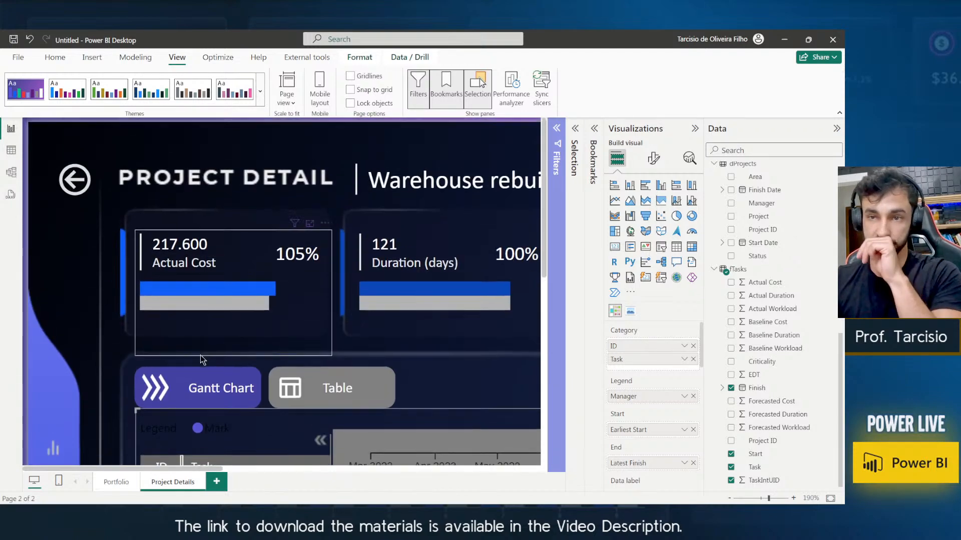
scroll(200, 356, down, 3)
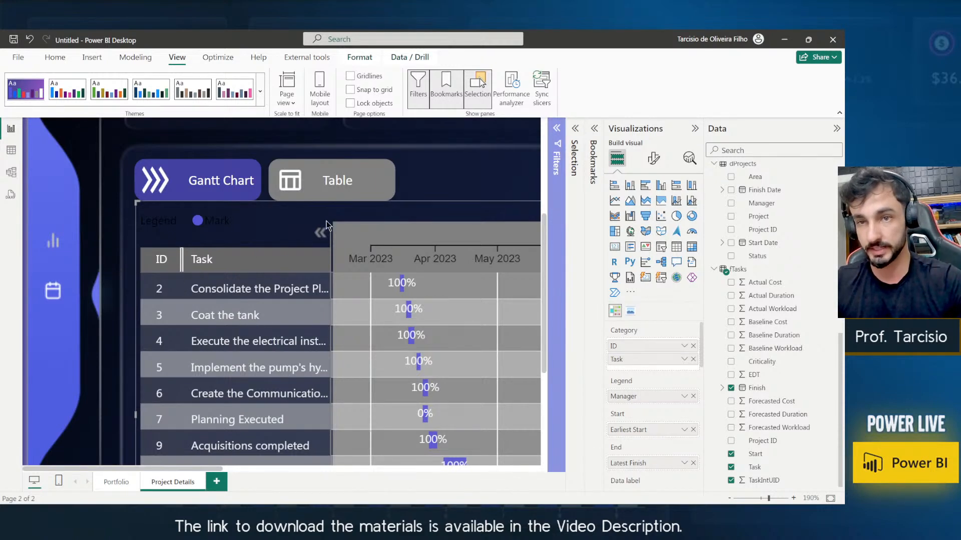
click(759, 498)
scroll(300, 361, down, 5)
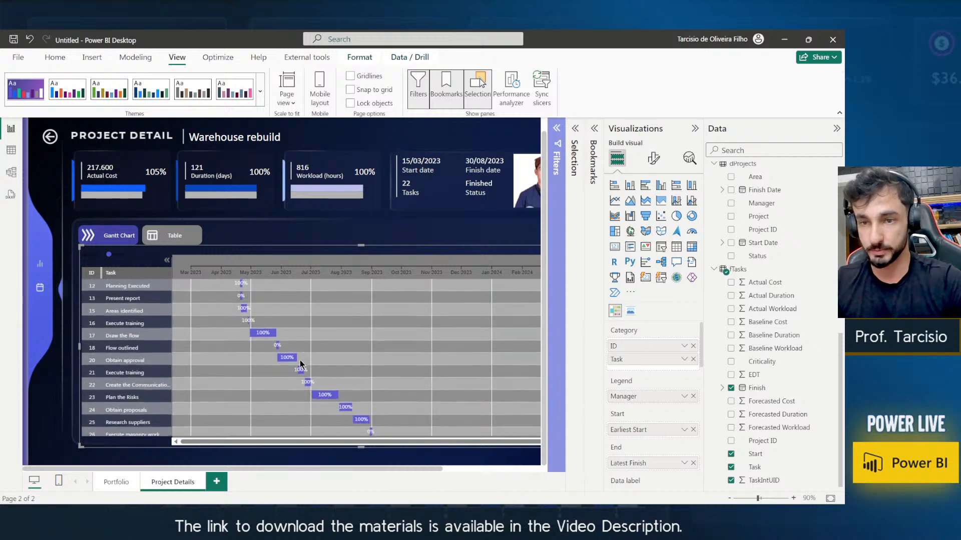
scroll(303, 337, up, 5)
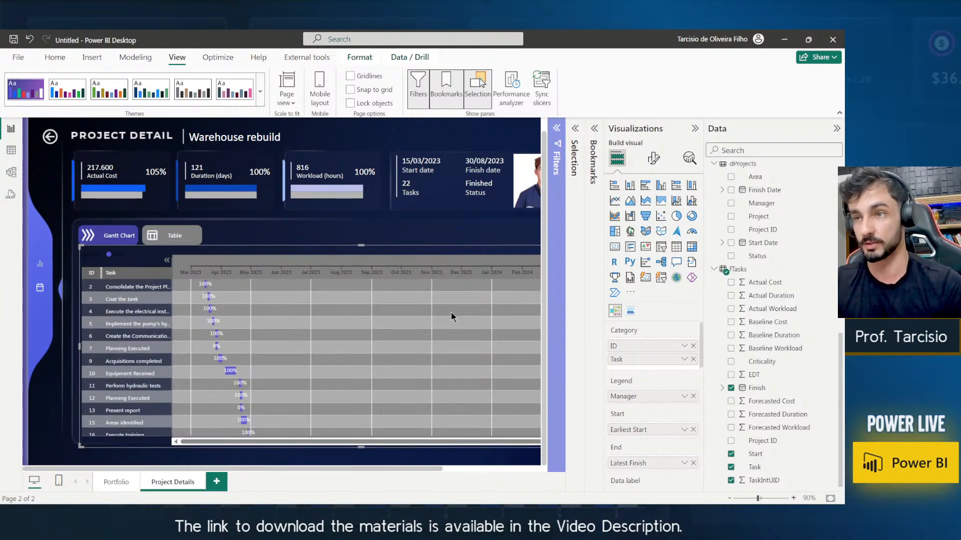
click(751, 499)
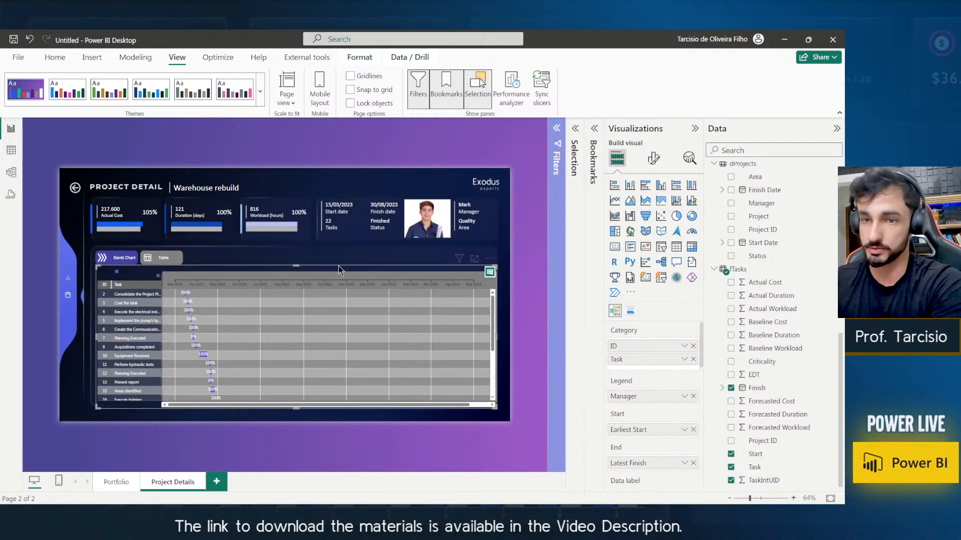
scroll(174, 335, down, 4)
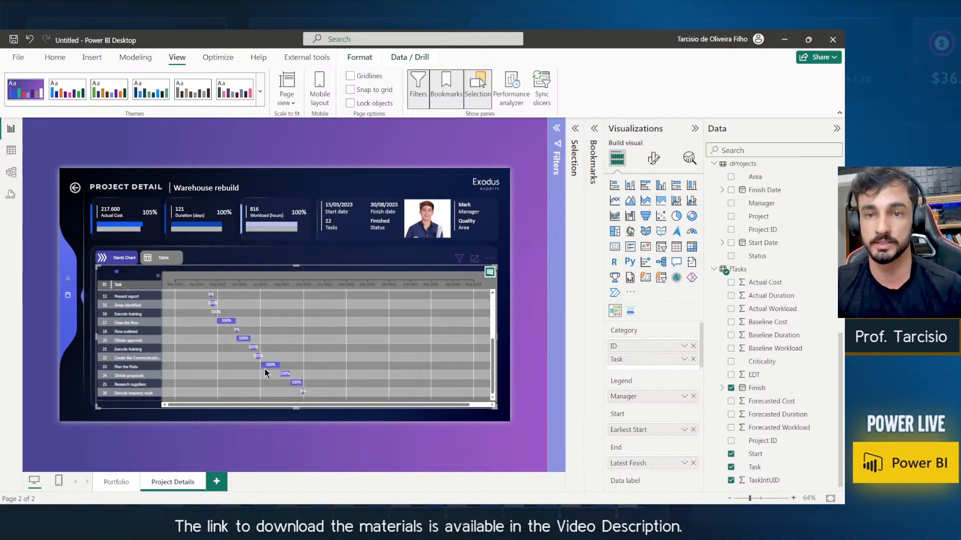
Return from the Project Details page to the Portfolio page through the report's back arrow.
ctrl+click(76, 193)
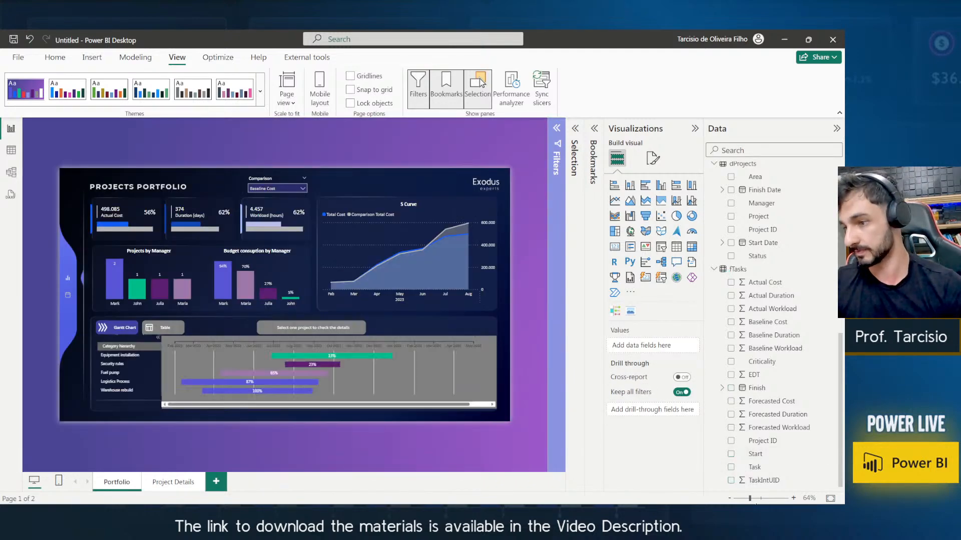
drag(750, 499, 754, 490)
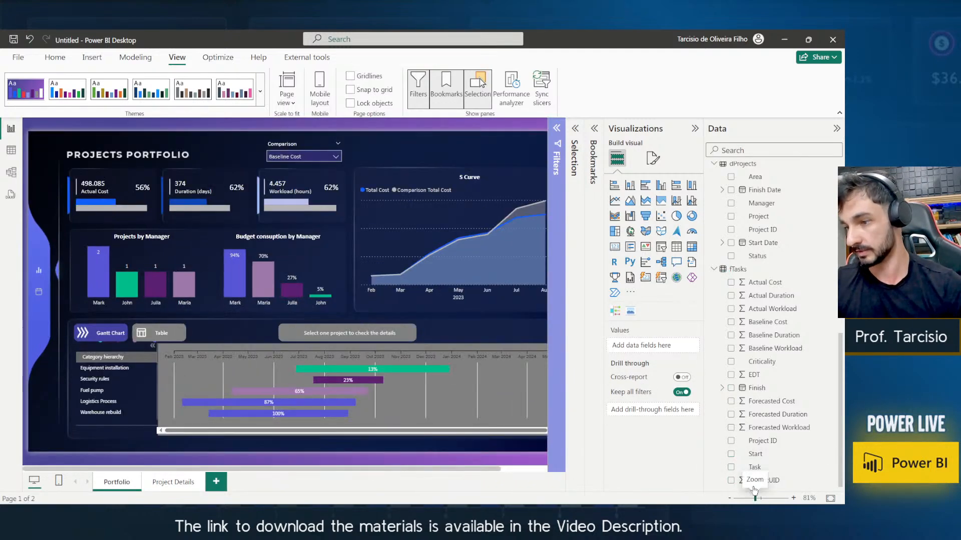
Select the Security rules project in the Portfolio Gantt chart and drill through to its Project Details page.
click(694, 129)
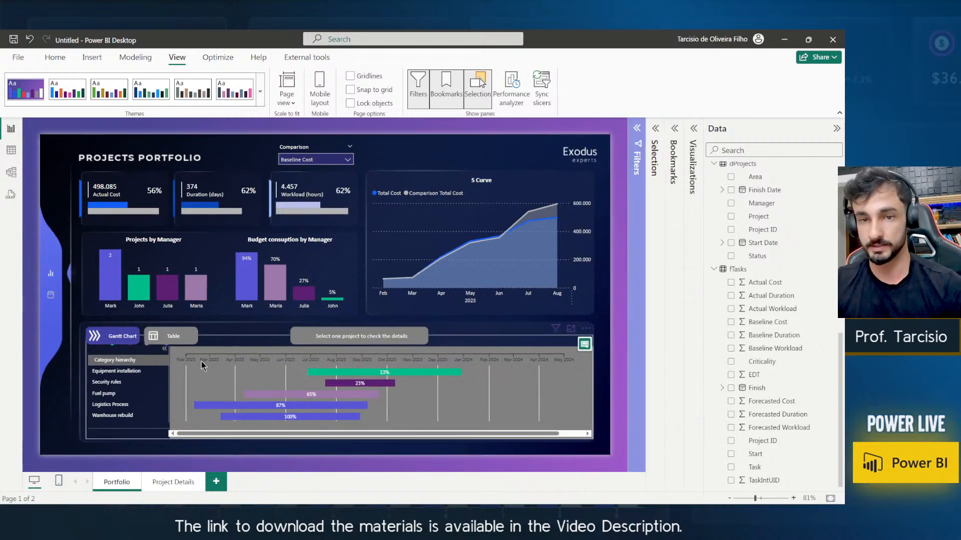
click(105, 383)
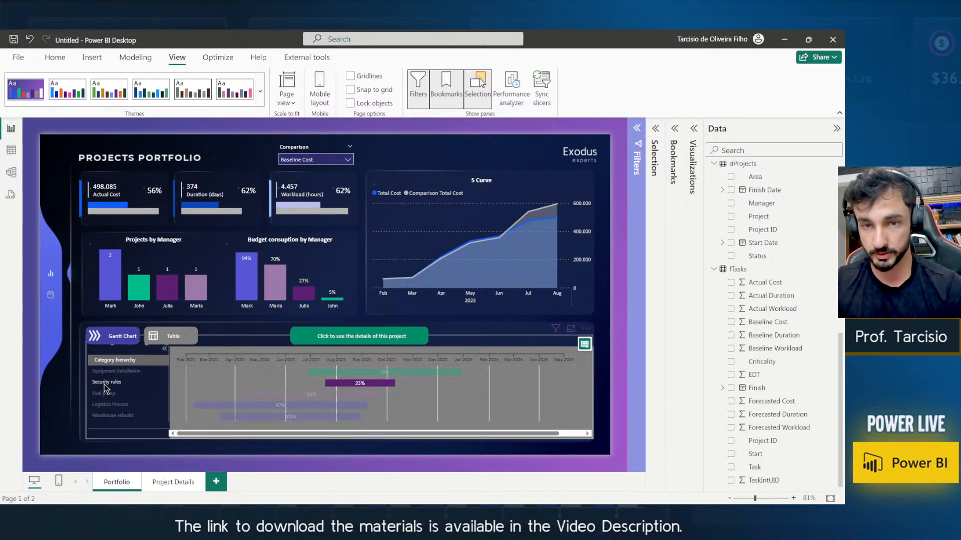
ctrl+click(374, 343)
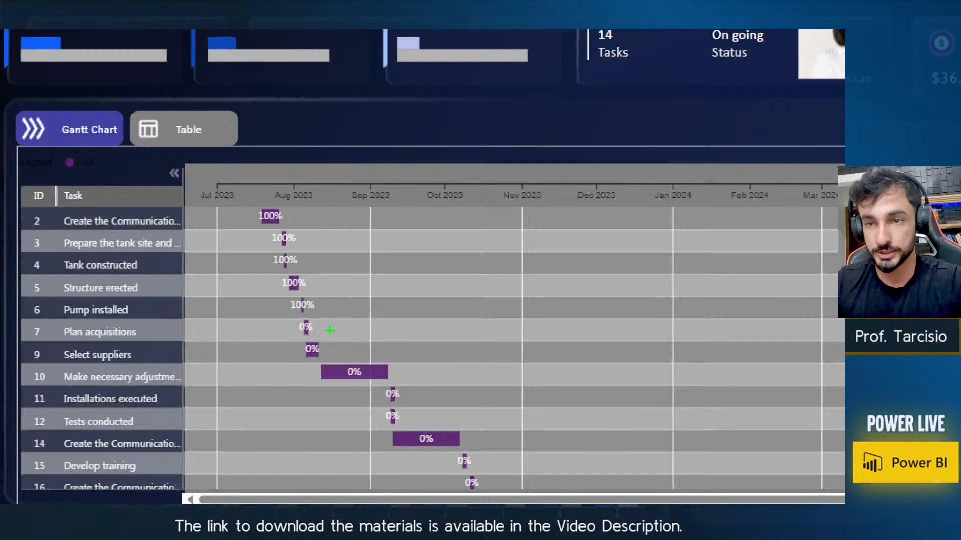
mouse_move(324, 317)
mouse_down()
mouse_move(179, 226)
mouse_move(24, 193)
mouse_up()
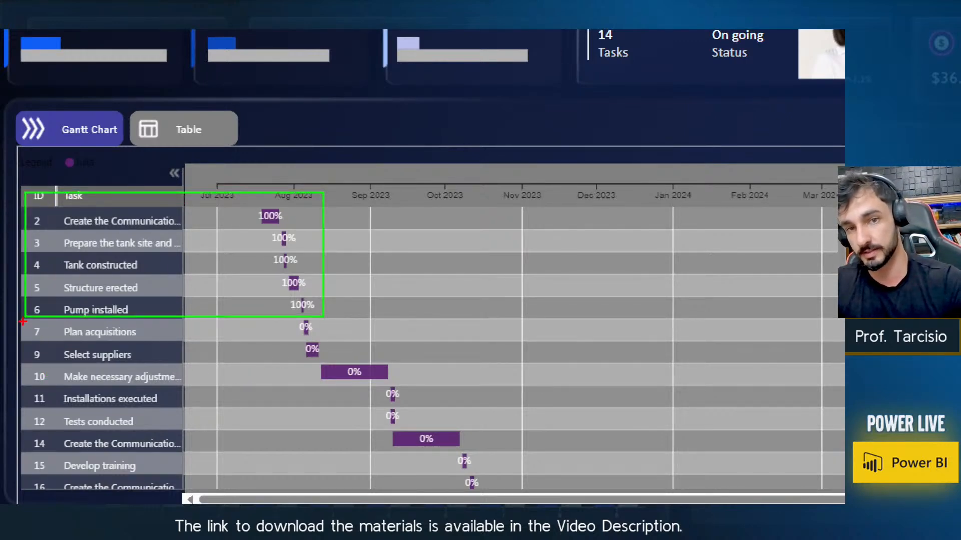
drag(23, 322, 454, 480)
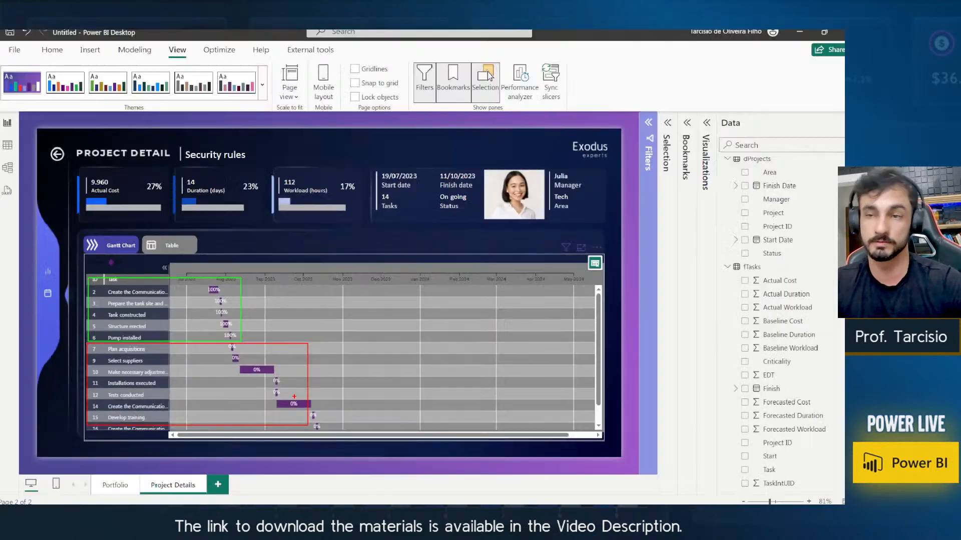
key(Escape)
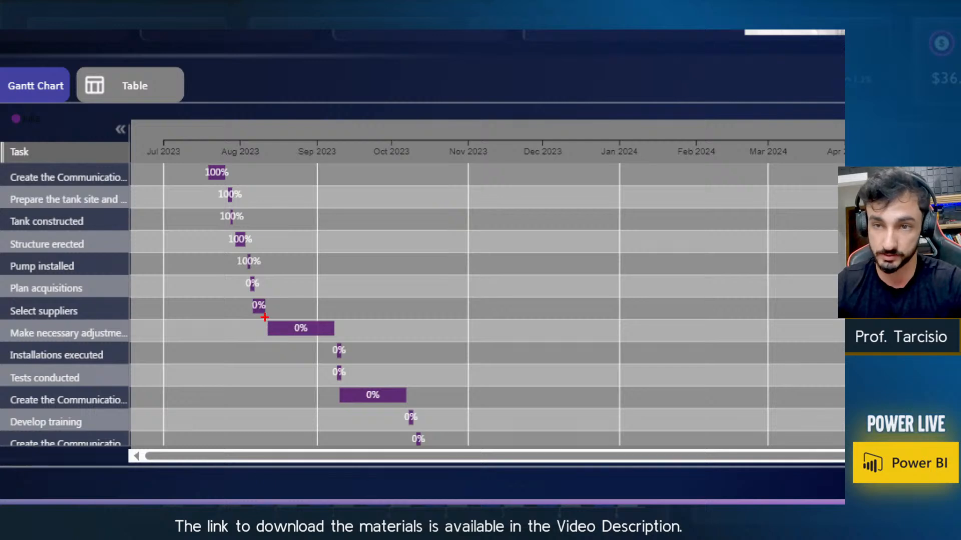
drag(264, 317, 448, 450)
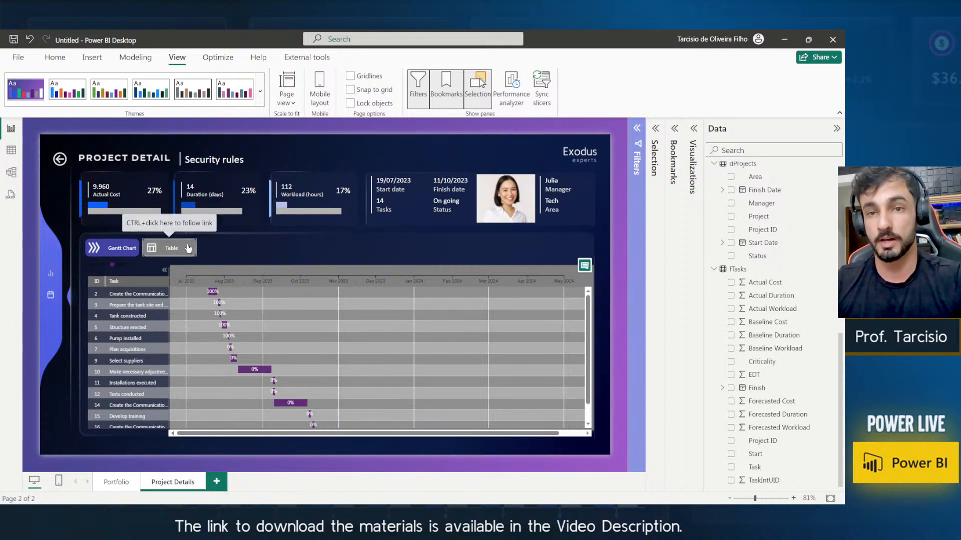
Copy the projects matrix from the Portfolio page's table view onto the Project Details page.
click(116, 482)
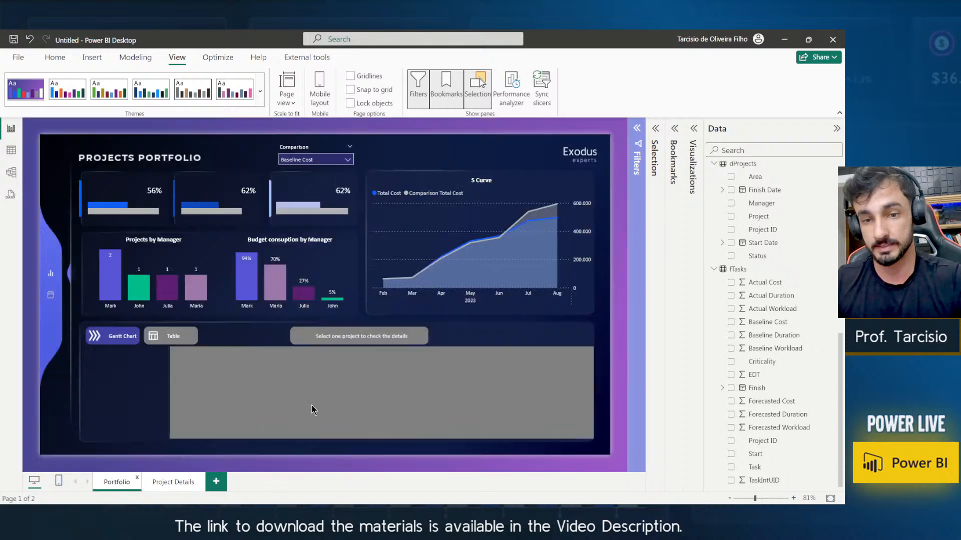
ctrl+click(181, 338)
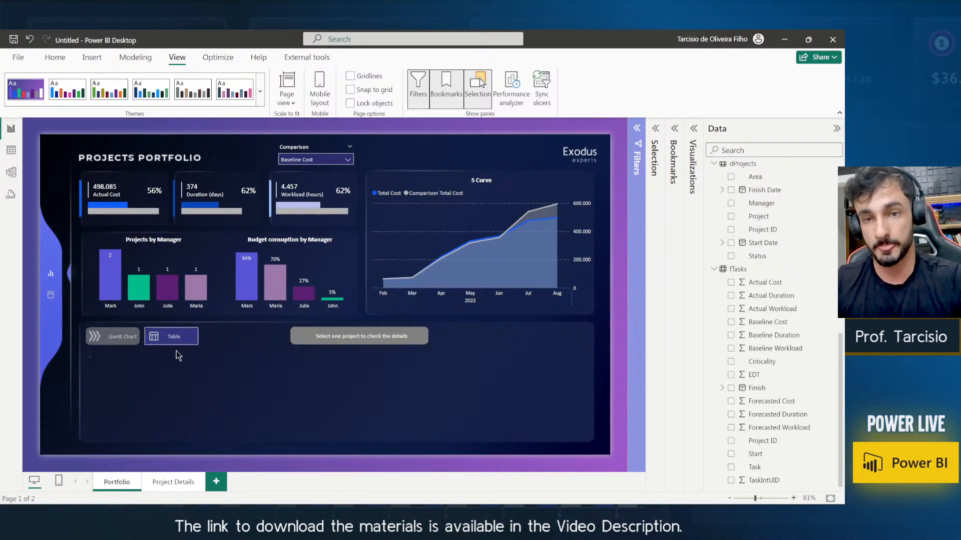
click(185, 436)
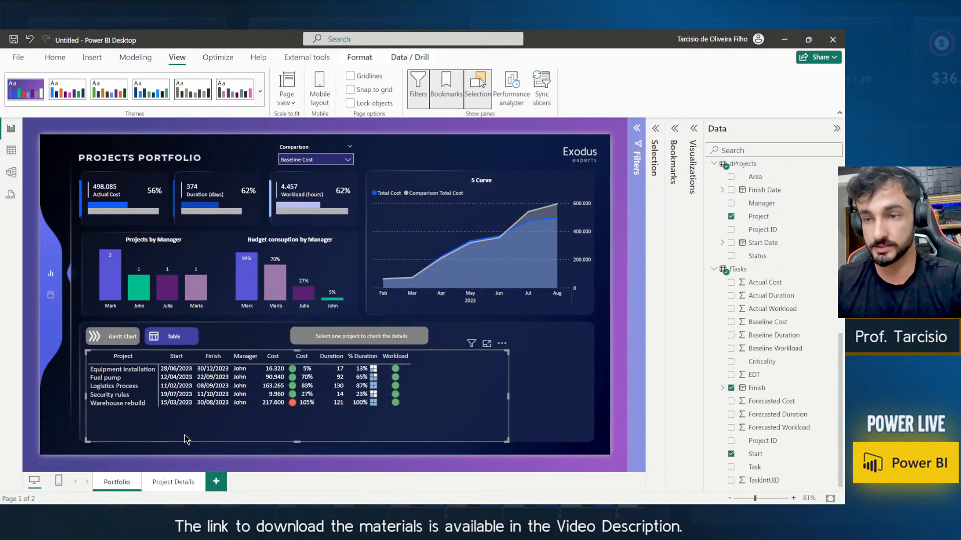
click(175, 483)
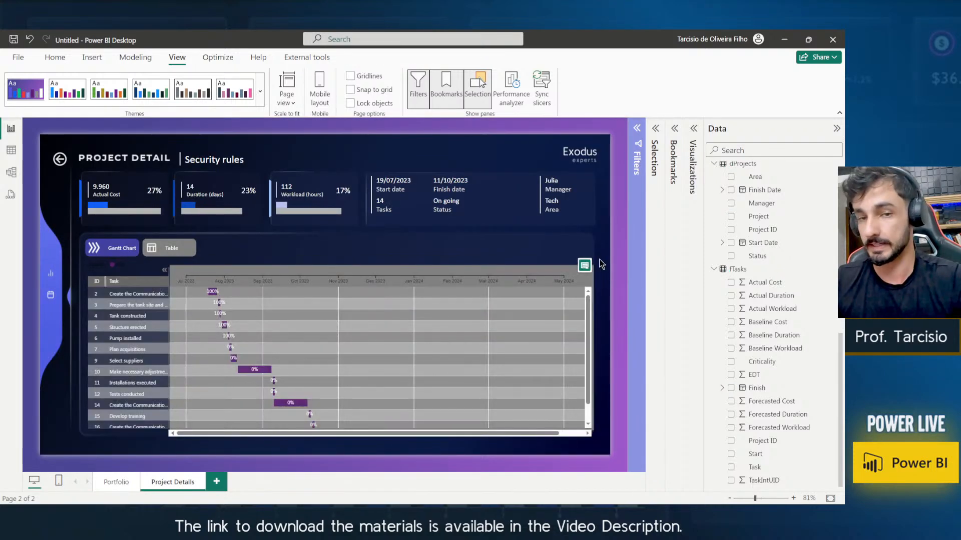
click(567, 275)
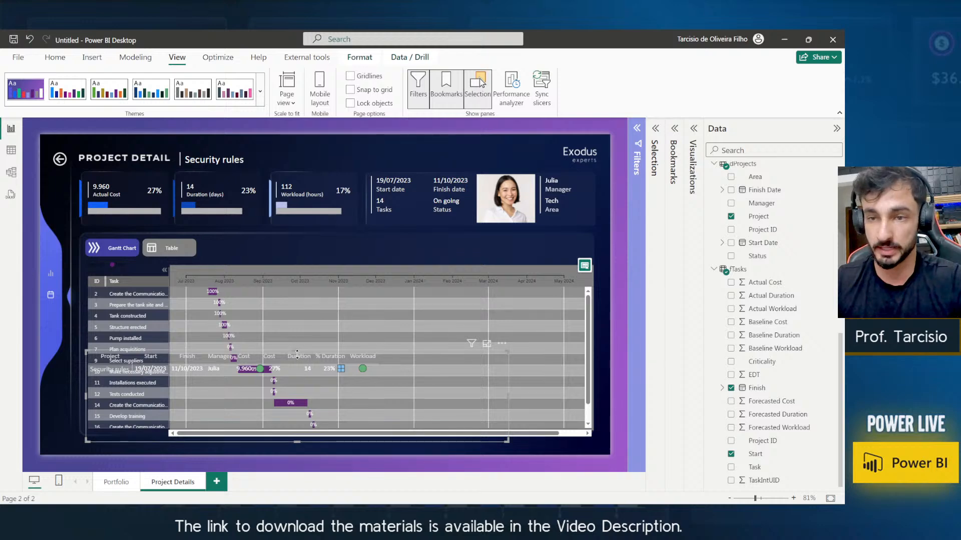
Resize the pasted matrix so that it is narrower and sits over the lower part of the Gantt area.
drag(295, 352, 298, 265)
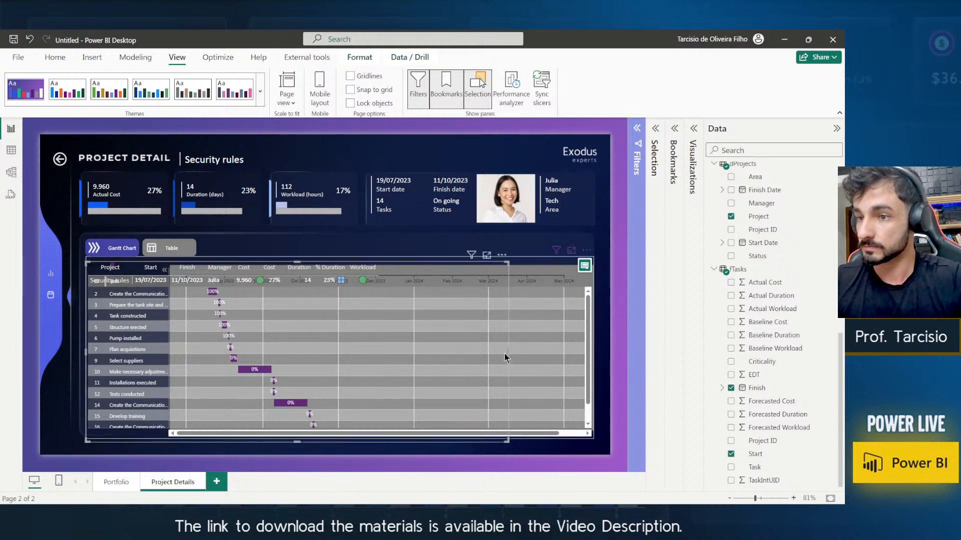
click(654, 132)
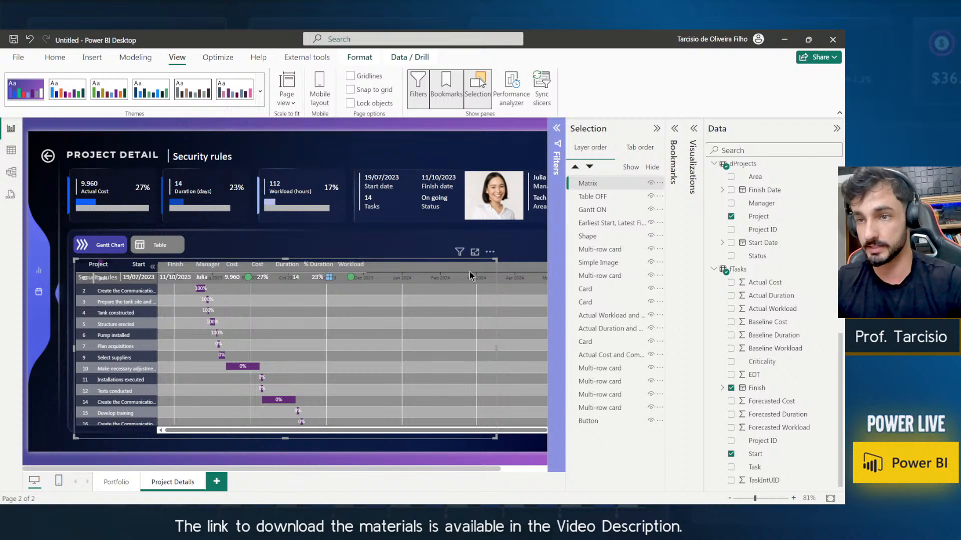
drag(469, 271, 377, 399)
Hide the Gantt chart together with the Gantt ON and Table OFF buttons on the Project Details page.
click(116, 264)
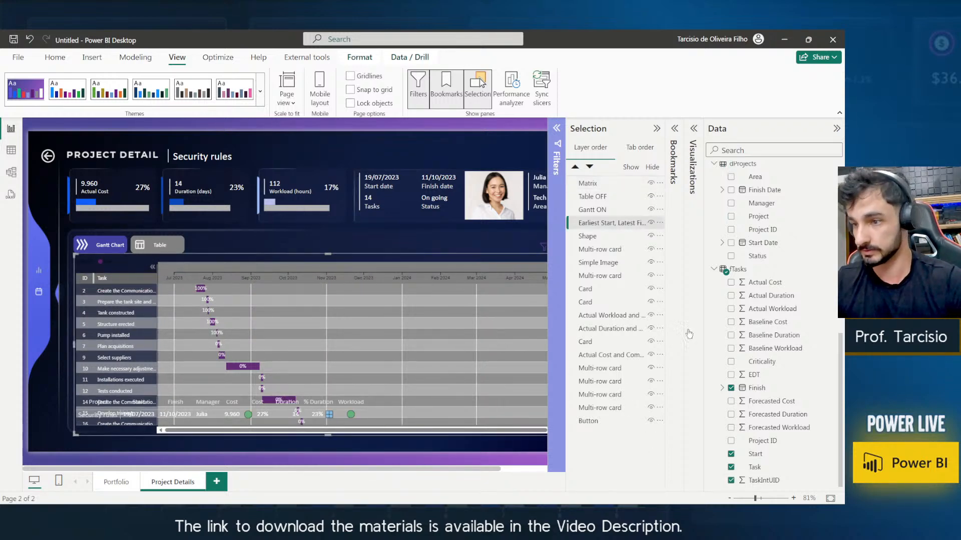
click(650, 223)
click(652, 214)
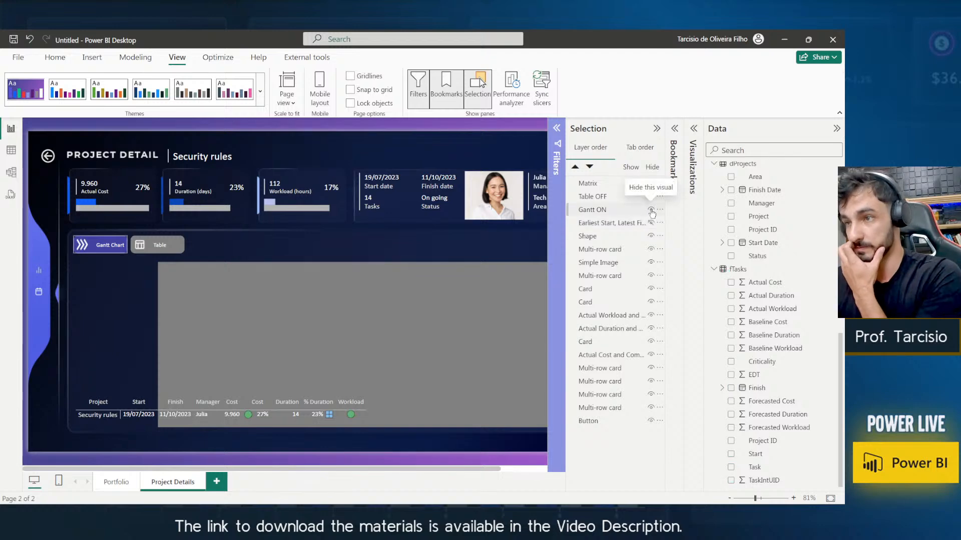
click(651, 210)
click(650, 196)
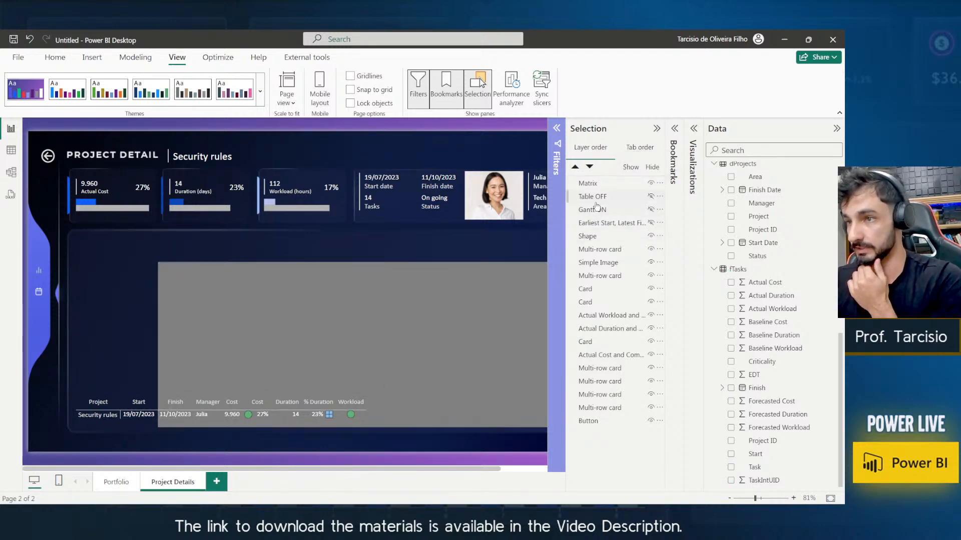
Rename the grey background Shape as Square and hide it.
click(641, 236)
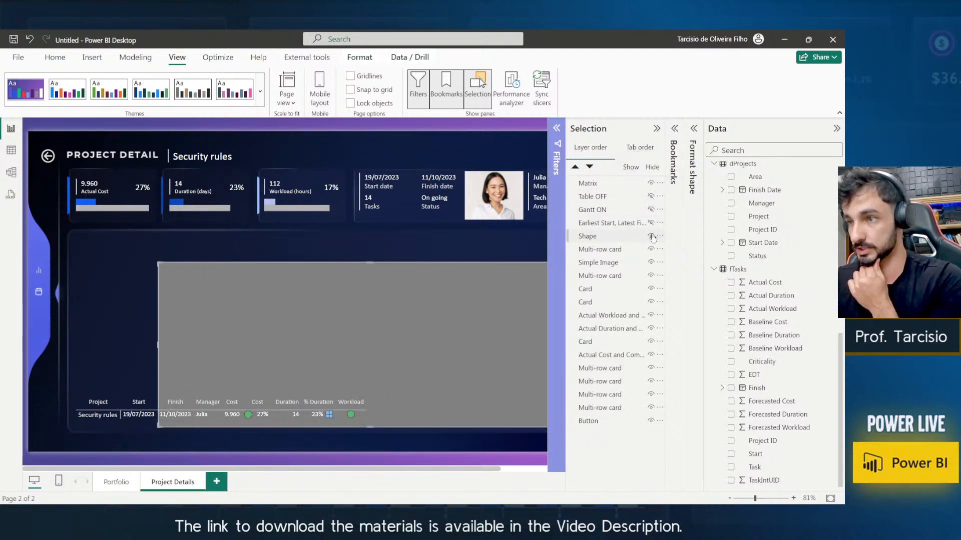
double_click(620, 238)
text(S)
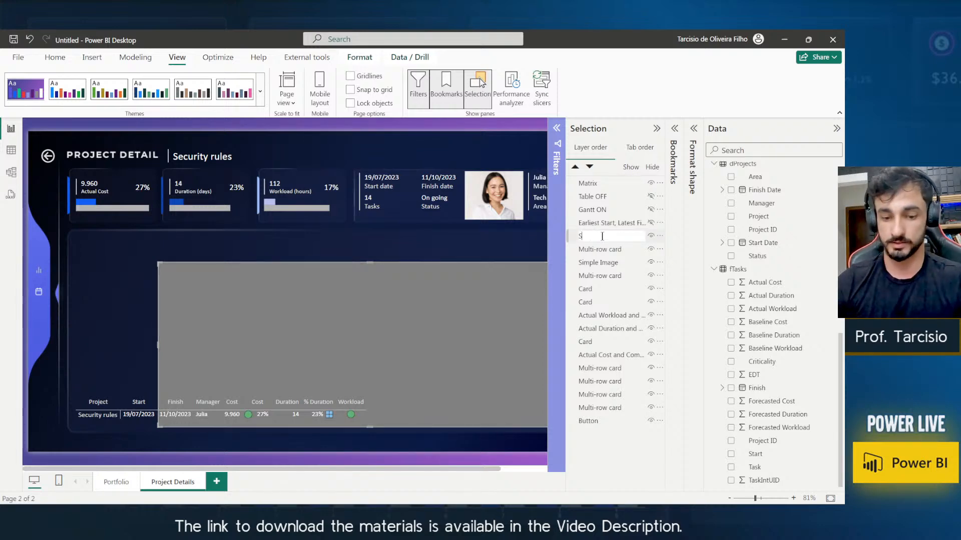
text(quare)
key(Return)
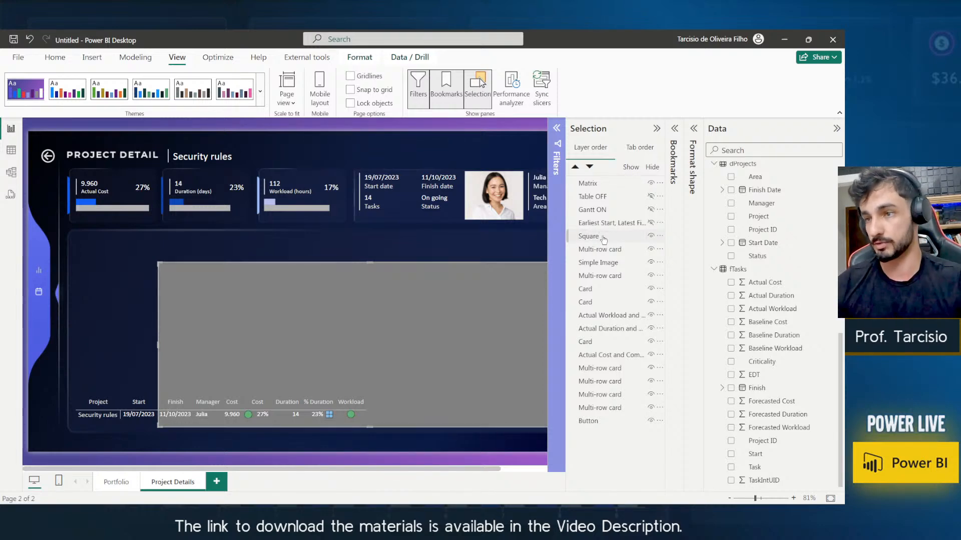
click(651, 236)
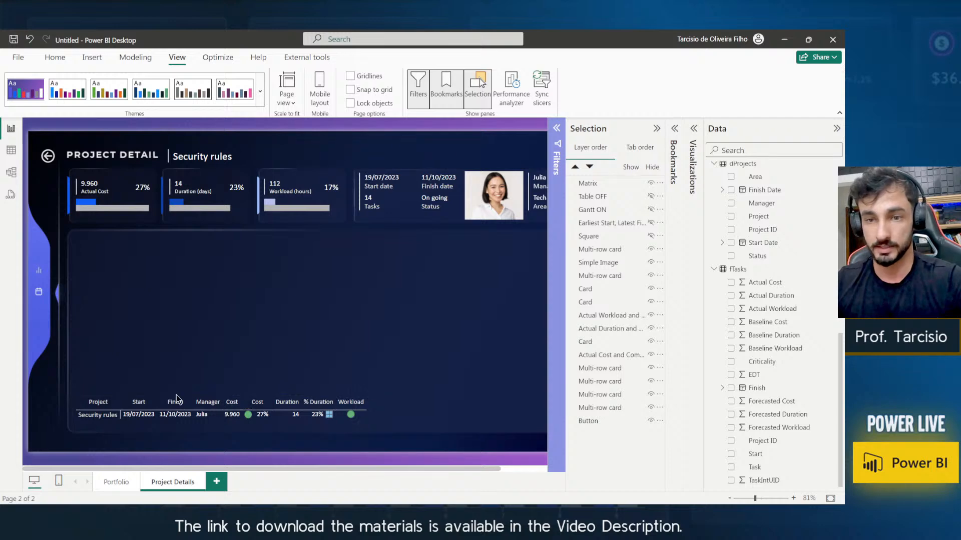
Extend the matrix upward in the emptied area and replace its Project row field with TaskIntUID followed by Task.
drag(210, 402, 237, 270)
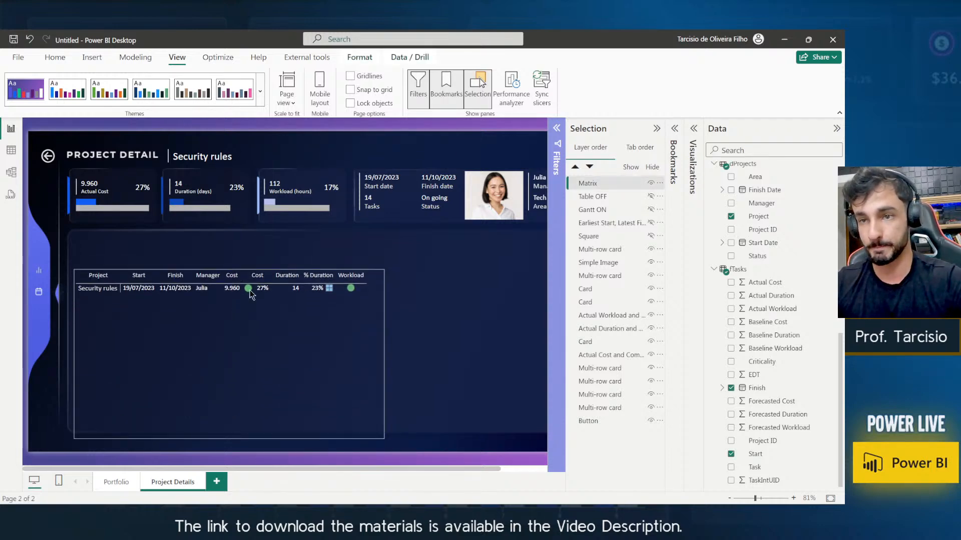
click(657, 128)
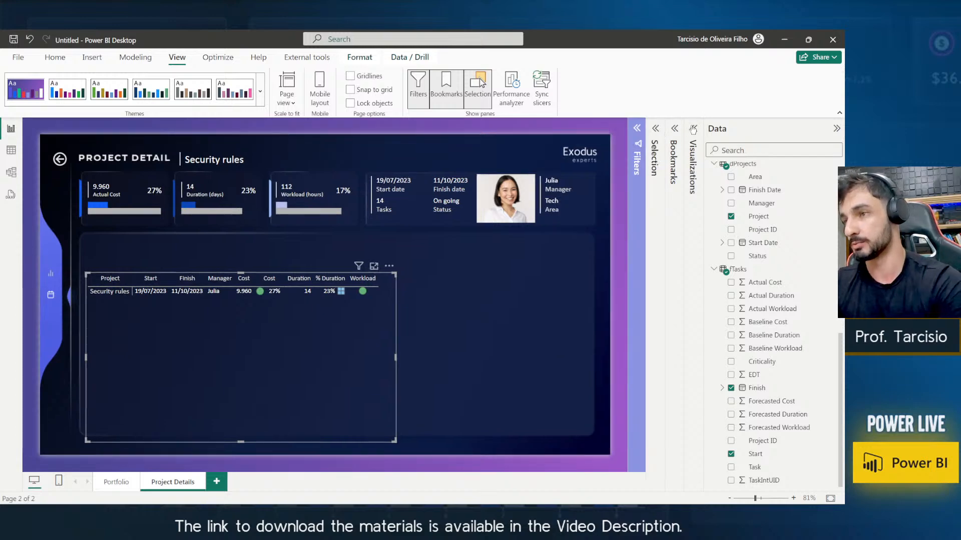
click(693, 128)
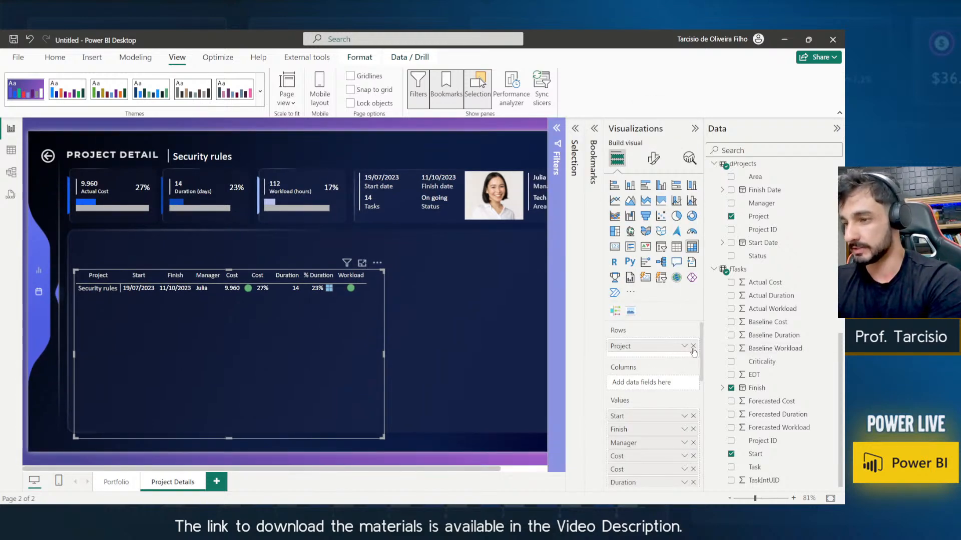
click(693, 346)
click(731, 467)
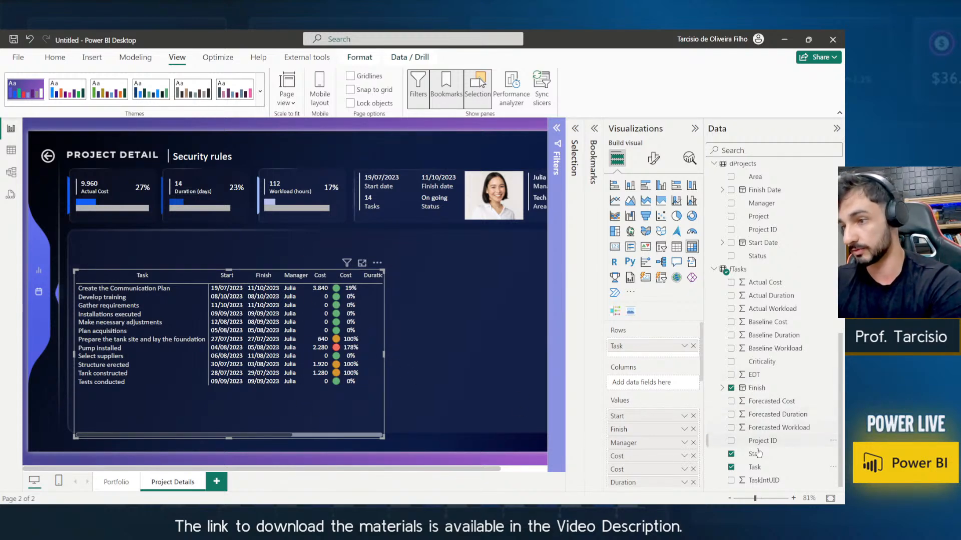
drag(649, 346, 647, 345)
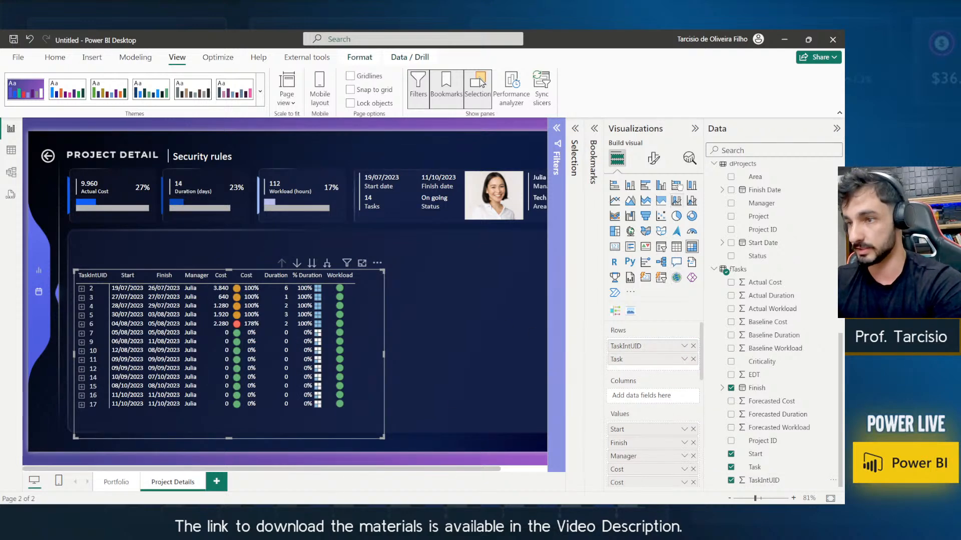
Turn off the banded row color for the matrix's row headers.
click(653, 160)
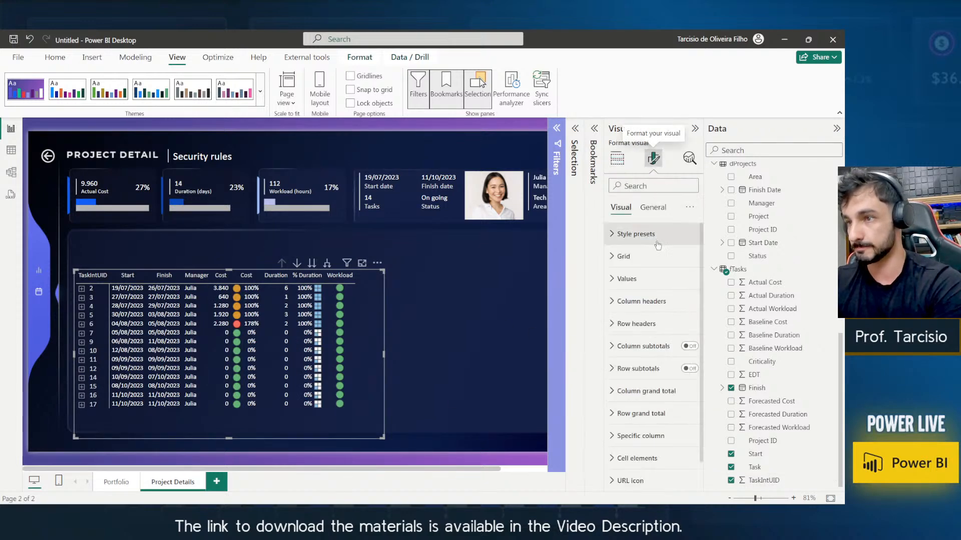
click(652, 311)
click(652, 311)
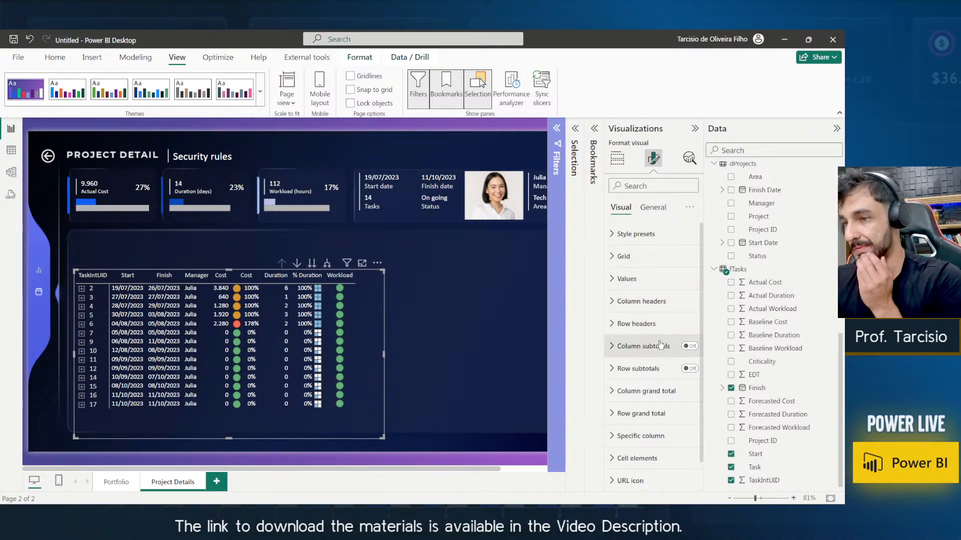
click(665, 326)
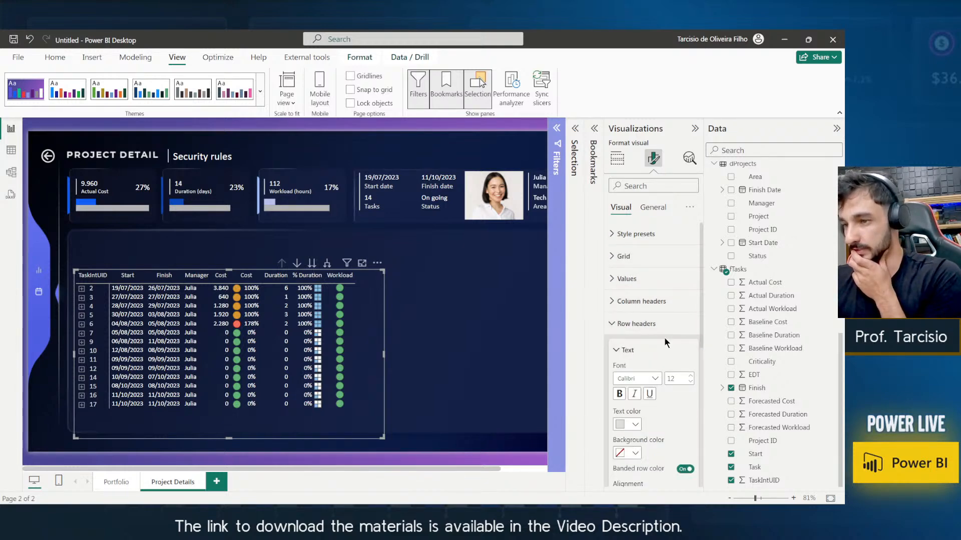
scroll(663, 338, down, 2)
click(685, 391)
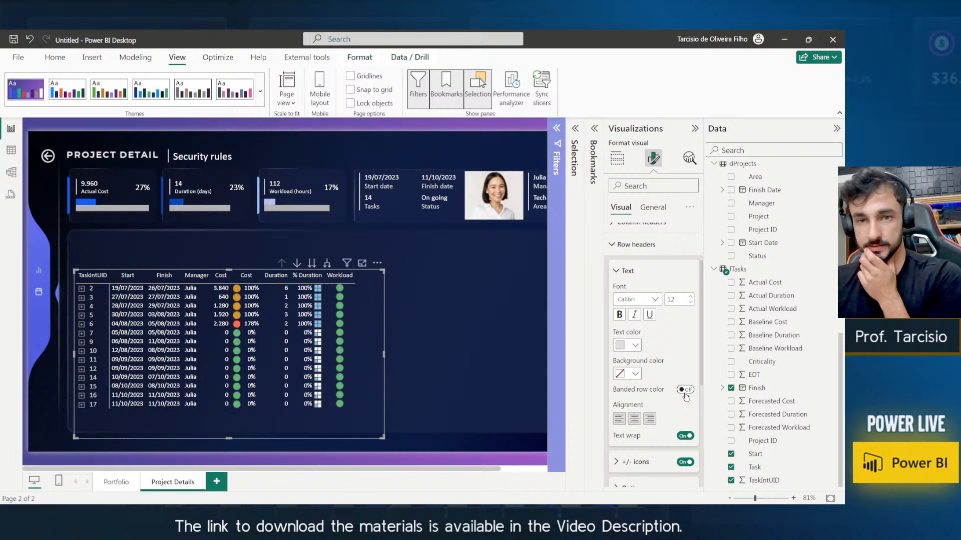
Examine the +/- icons and stepped layout settings of the matrix's row headers.
scroll(686, 425, down, 1)
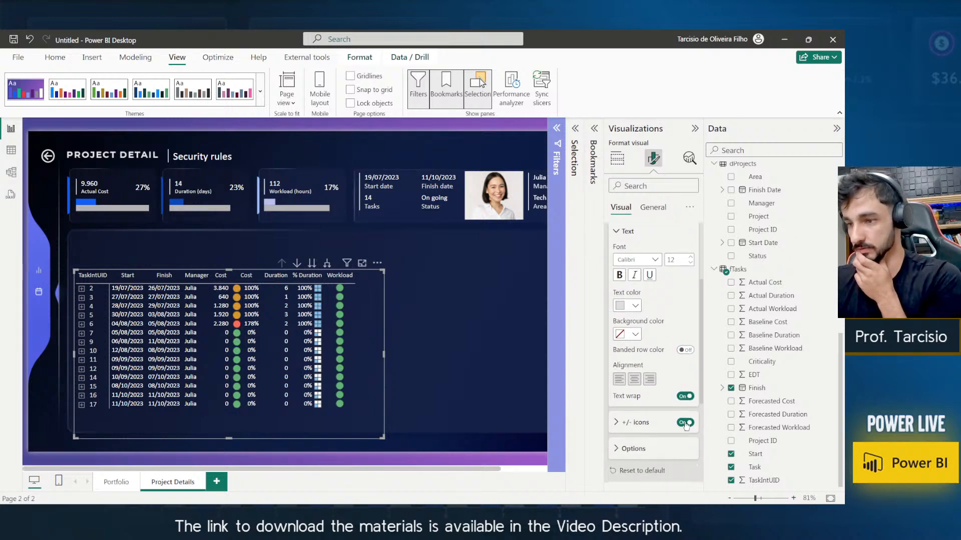
click(666, 425)
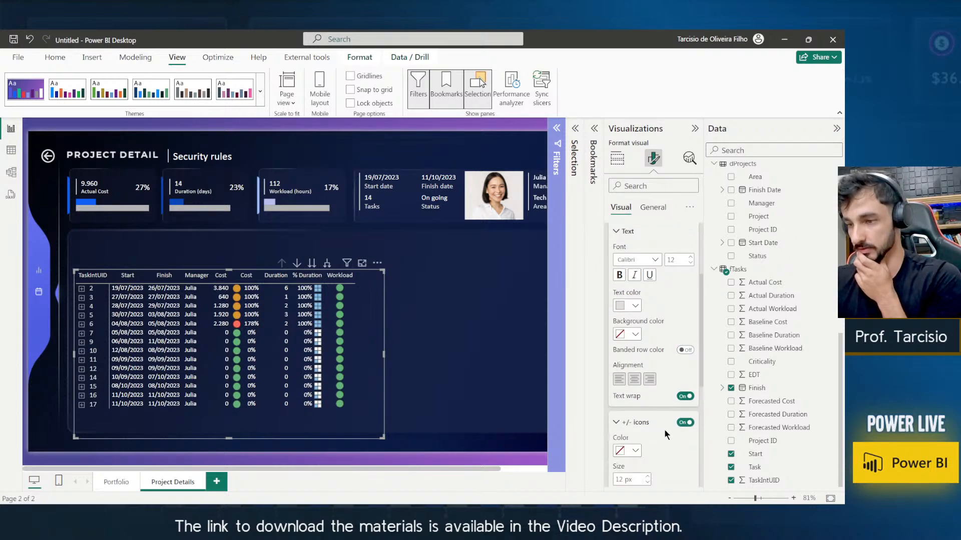
scroll(665, 431, down, 3)
click(650, 393)
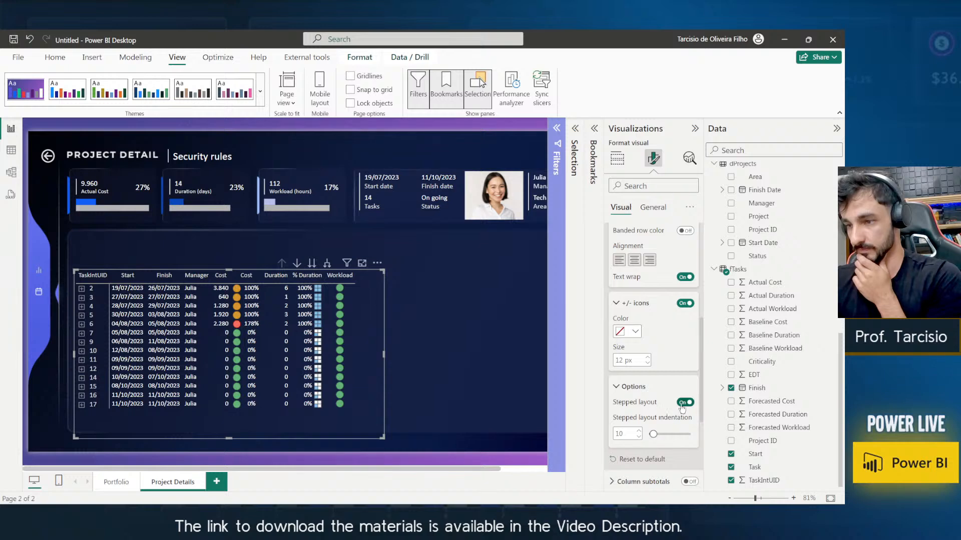
click(683, 404)
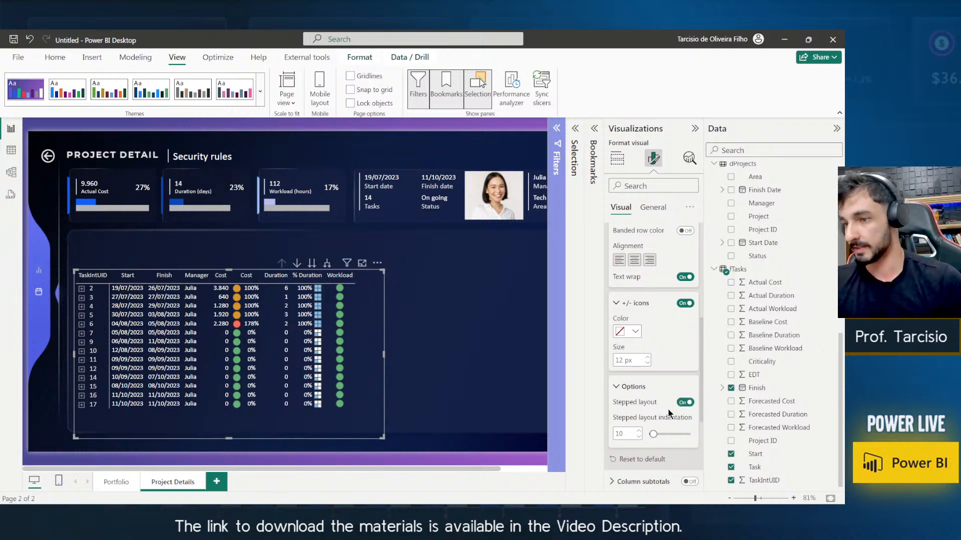
scroll(668, 410, up, 2)
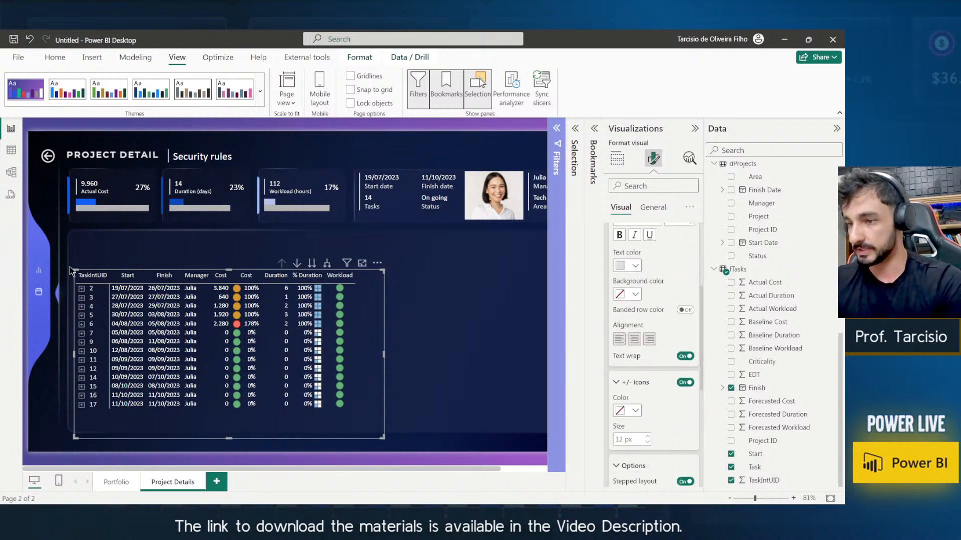
click(299, 265)
click(311, 264)
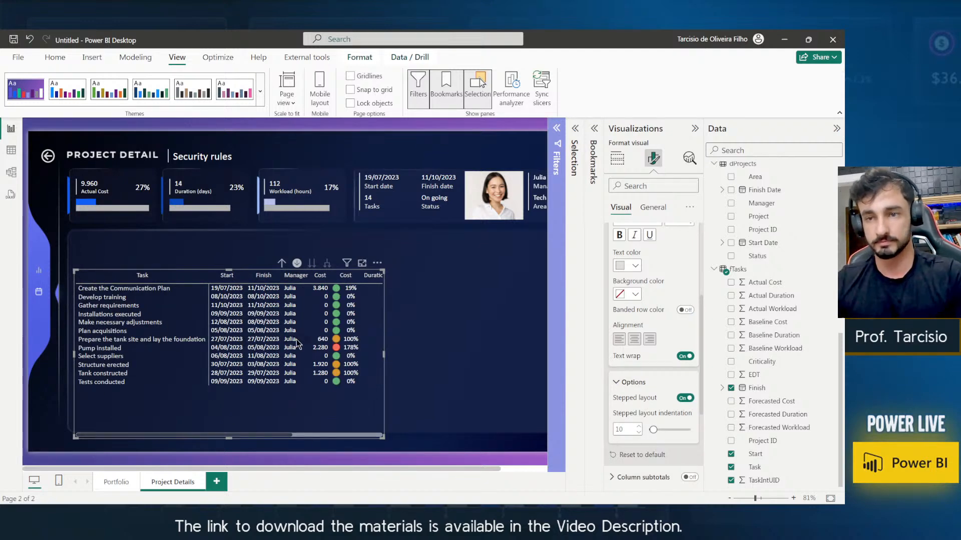
click(285, 267)
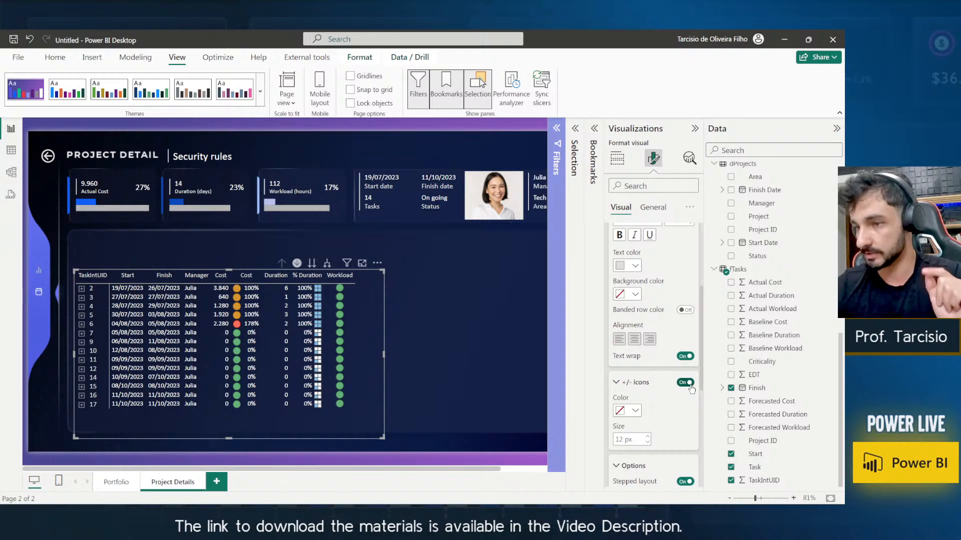
Turn off the +/- icons for the matrix's row headers and look through its column header settings.
click(686, 383)
click(645, 383)
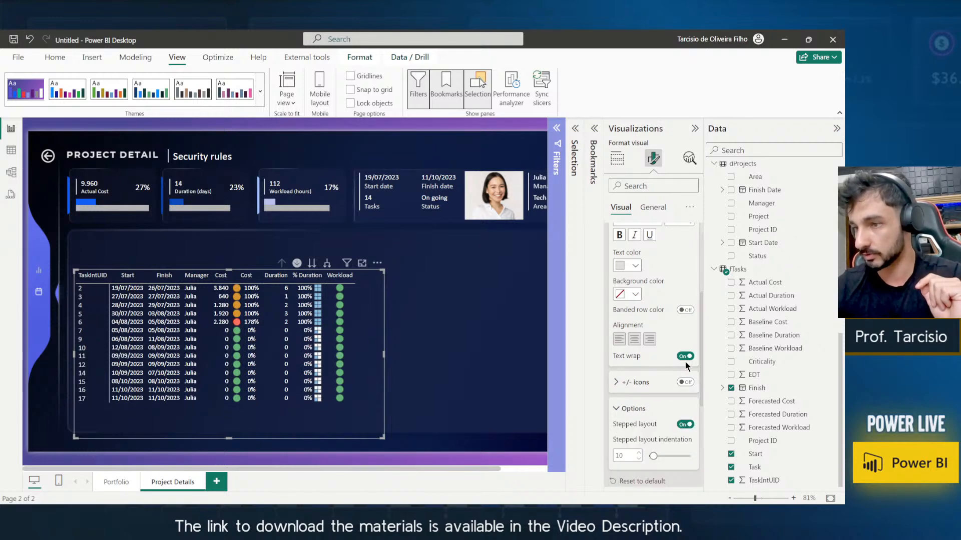
click(685, 311)
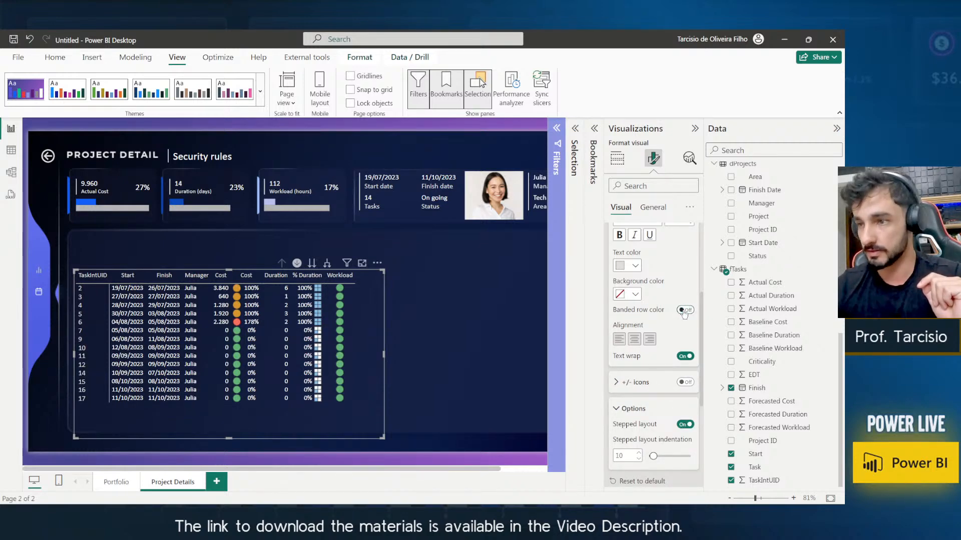
scroll(681, 318, up, 2)
scroll(673, 325, up, 1)
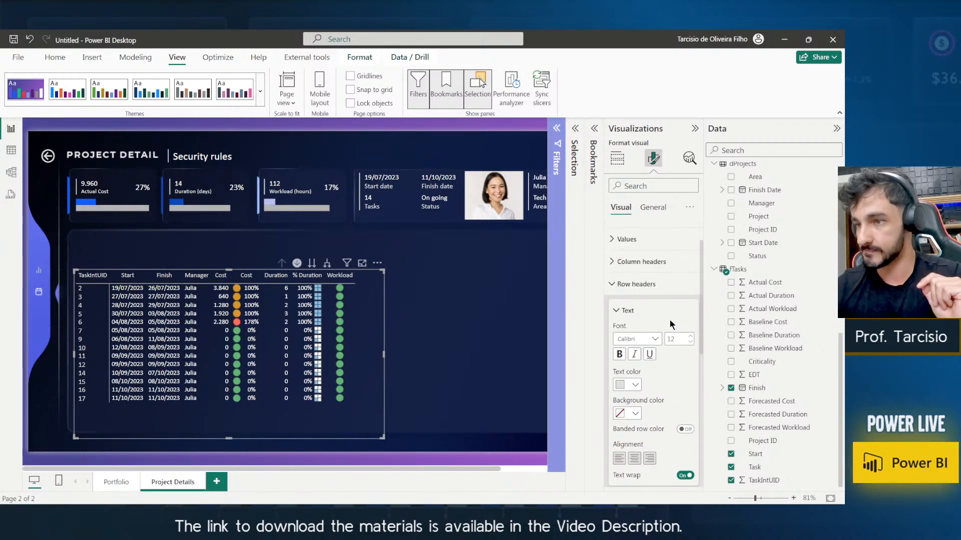
click(654, 283)
click(657, 274)
scroll(658, 274, down, 3)
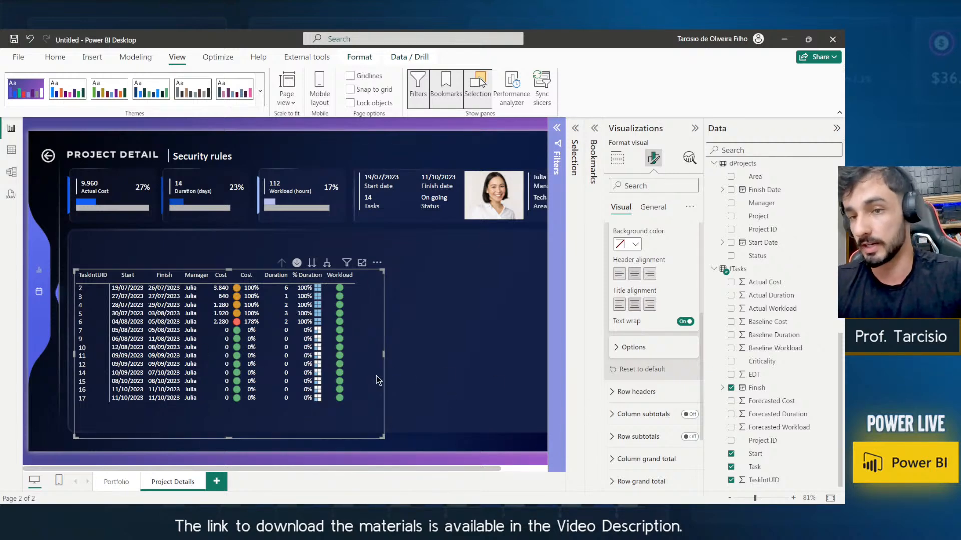
Convert the task matrix into a table visual and widen it so all columns through Workload fit.
click(617, 158)
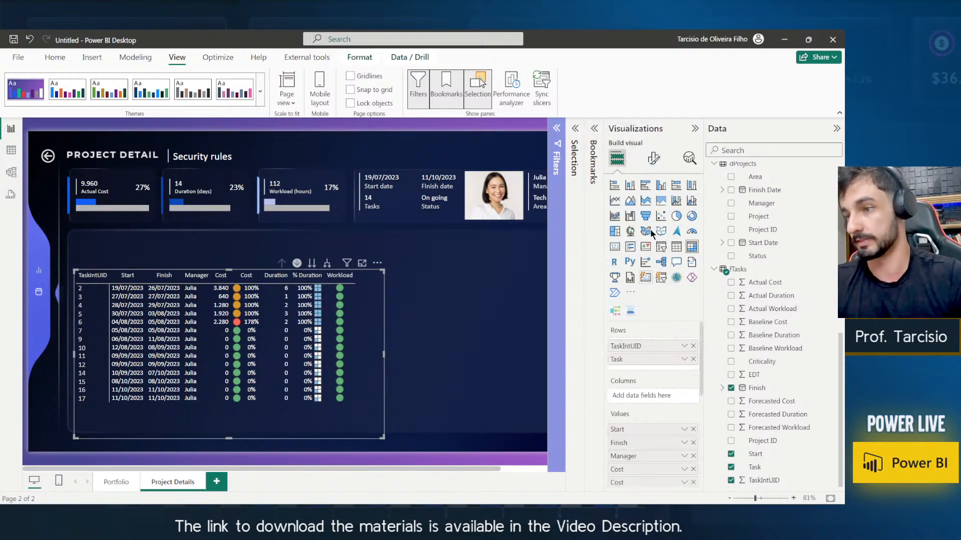
click(676, 248)
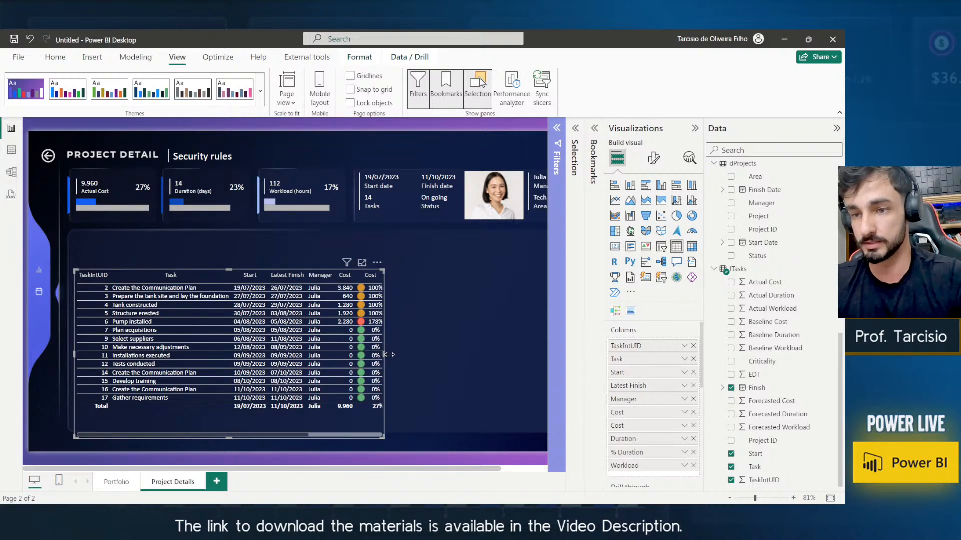
drag(388, 355, 525, 356)
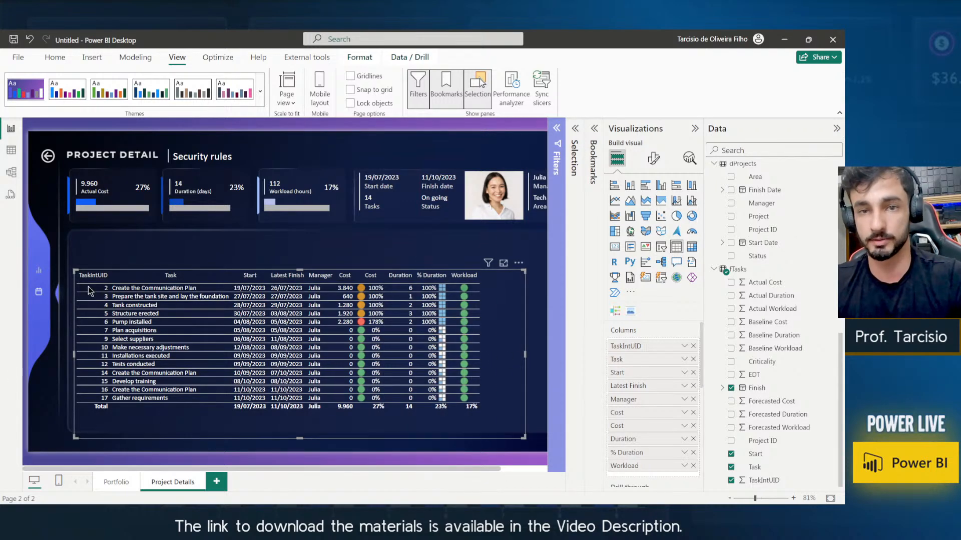
Rename the table's TaskIntUID column as ID for this visual.
double_click(632, 347)
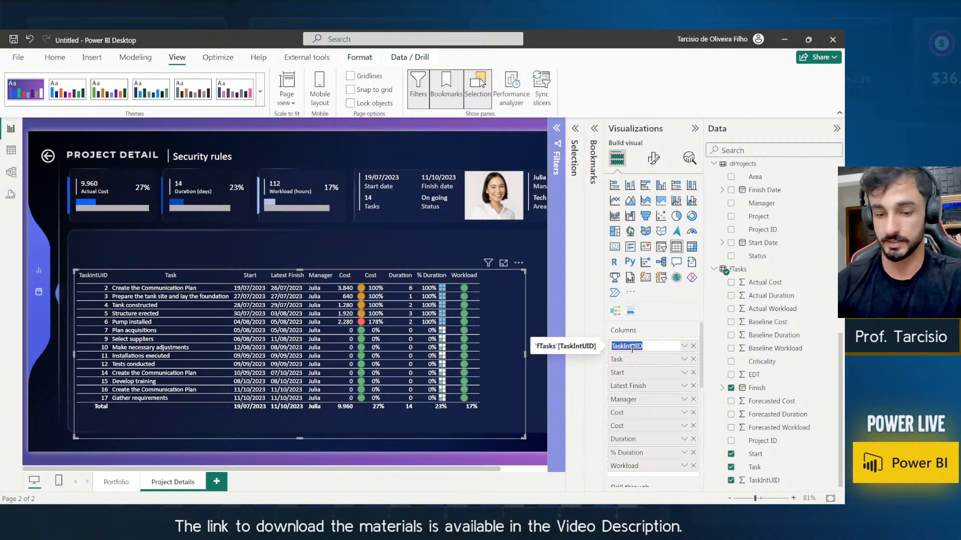
text(ID)
key(Return)
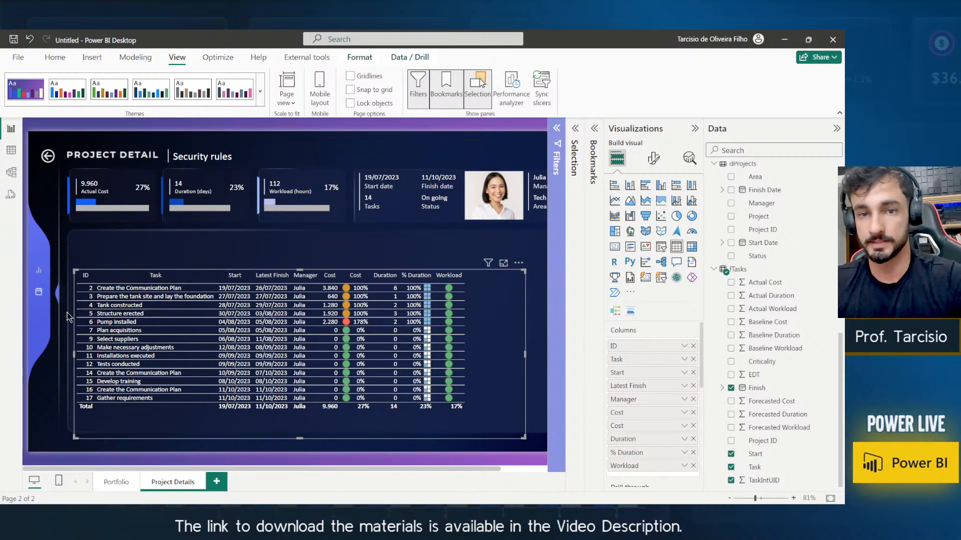
Turn off the totals row of the task table.
click(654, 158)
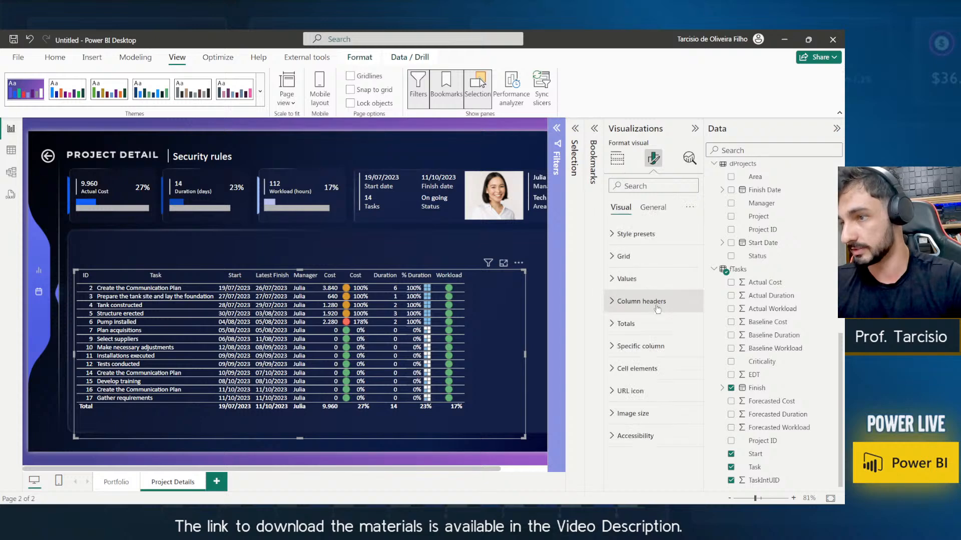
click(665, 323)
click(685, 351)
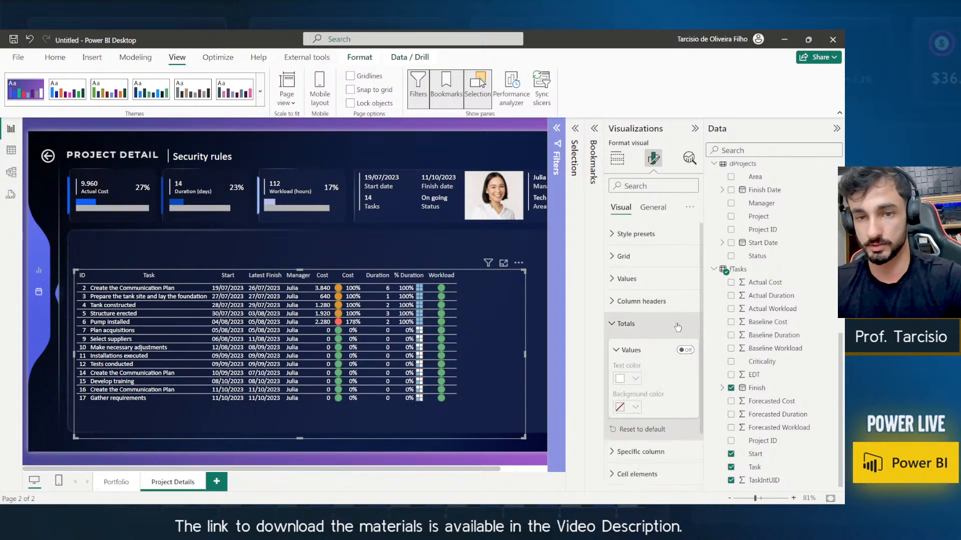
click(676, 326)
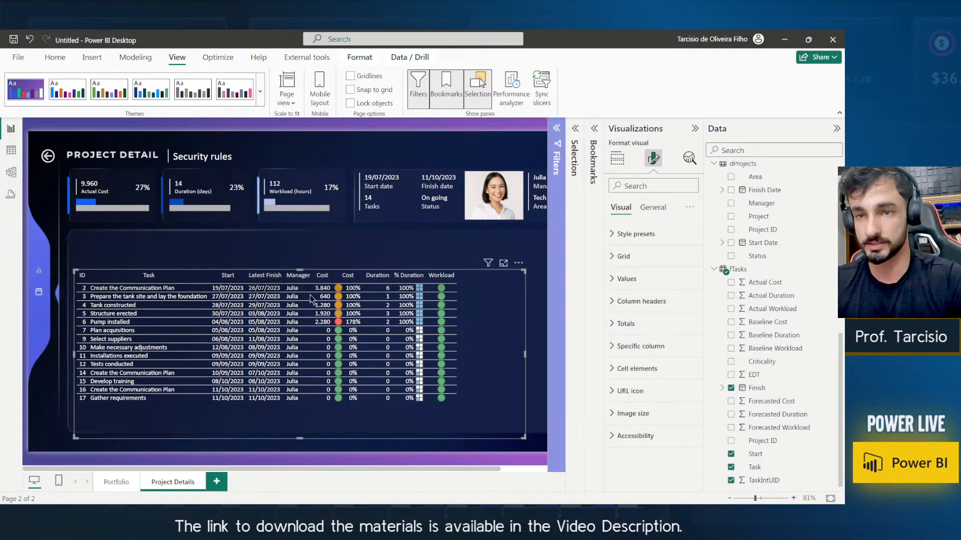
Rename the table's Latest Finish column as Finish for this visual.
click(617, 159)
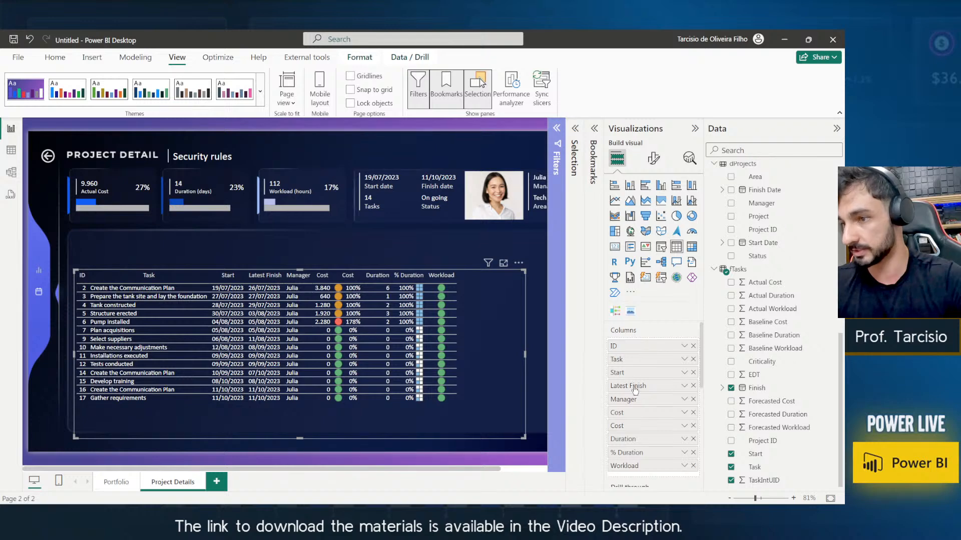
double_click(633, 386)
text(Finish)
key(Return)
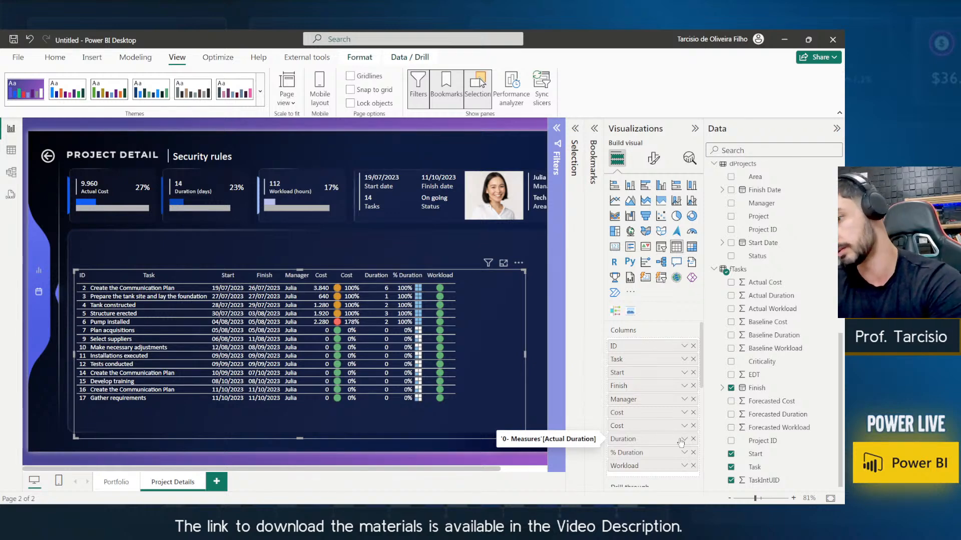
click(685, 415)
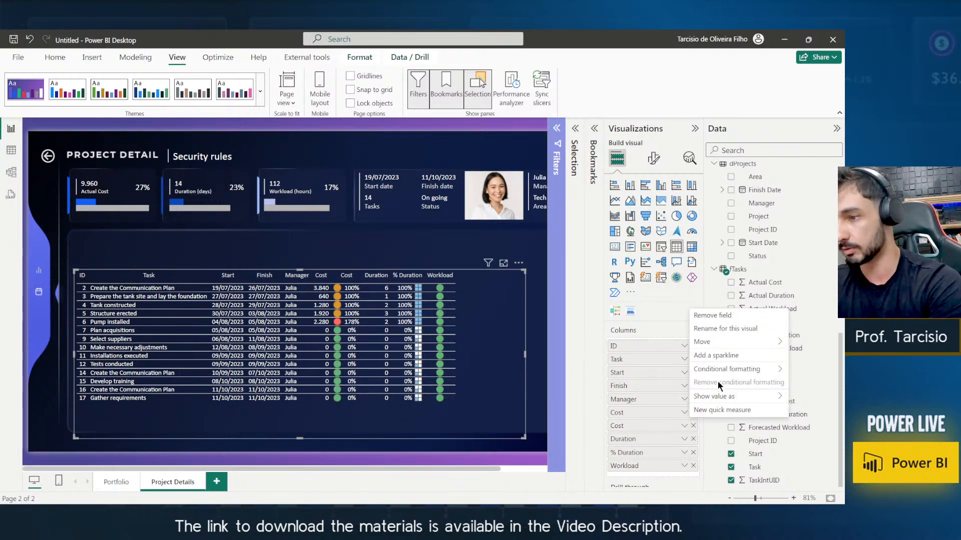
mouse_move(723, 370)
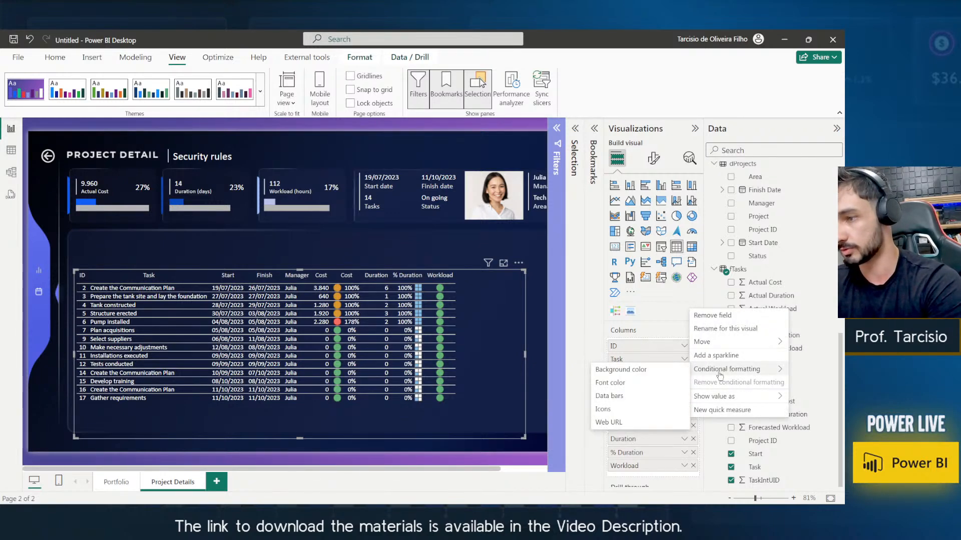
click(646, 412)
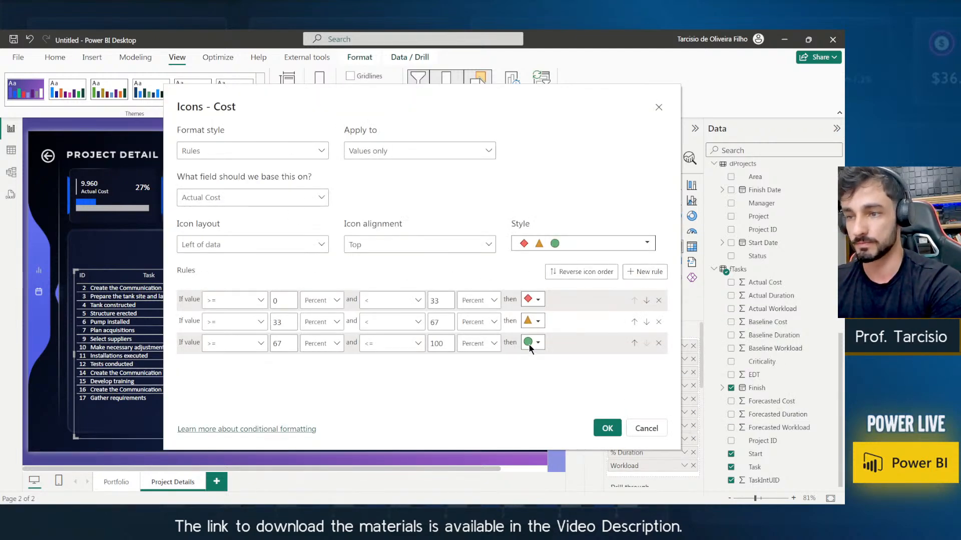
click(607, 429)
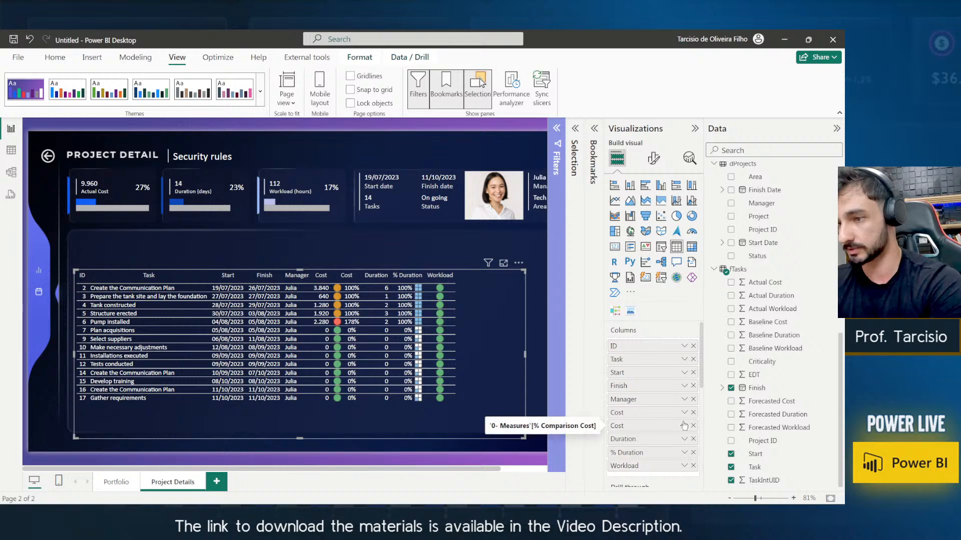
Edit the % Comparison Cost icon rules in the task table so green covers <= 1 and orange starts at > 1.
click(684, 426)
mouse_move(725, 383)
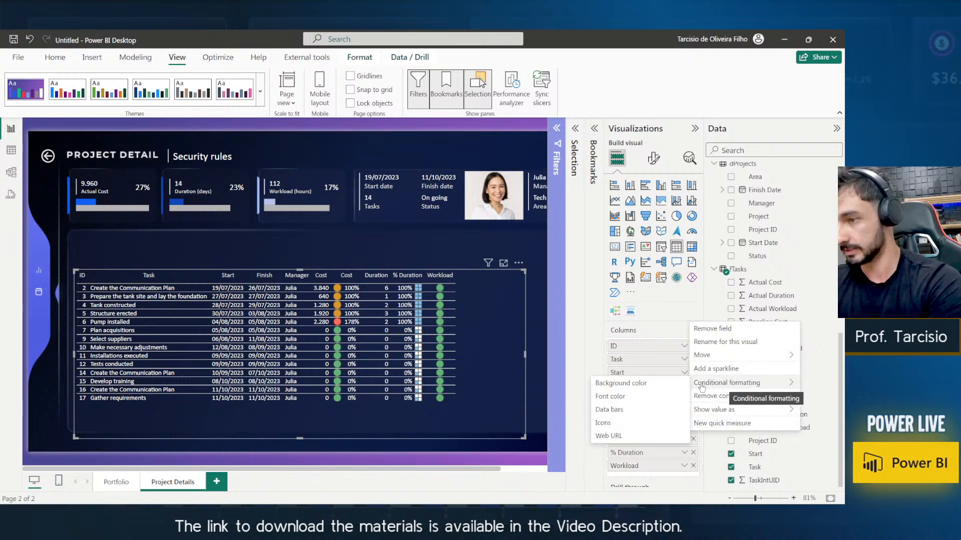
click(634, 427)
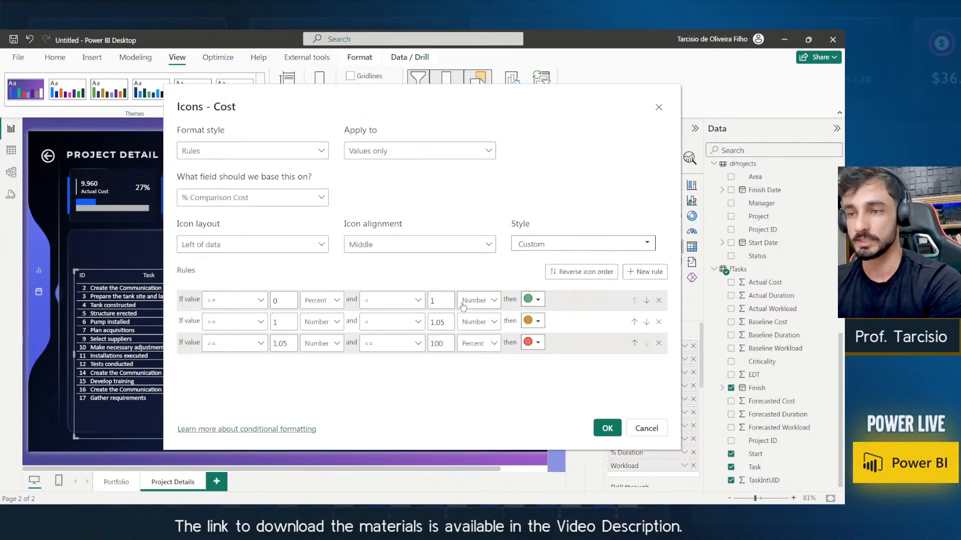
click(389, 306)
click(388, 336)
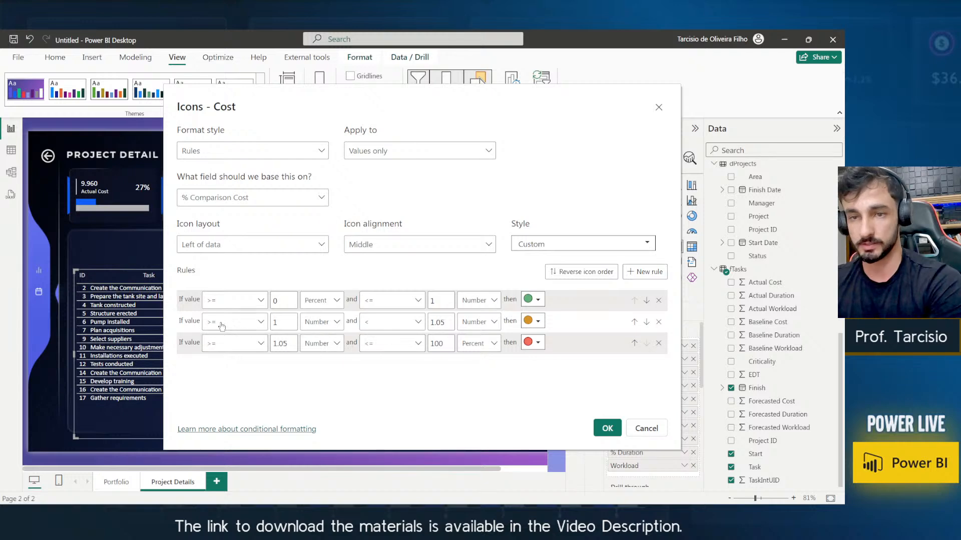
click(225, 327)
click(226, 341)
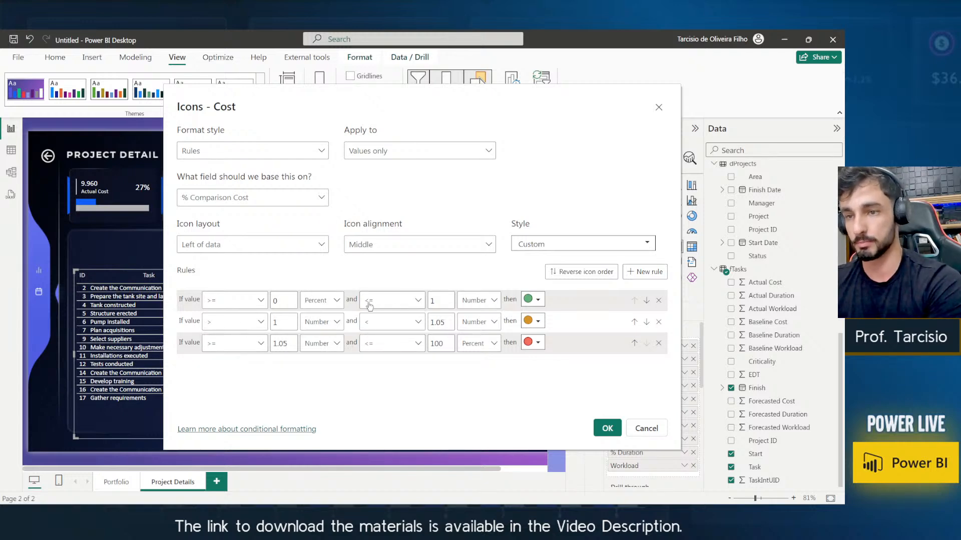
click(607, 428)
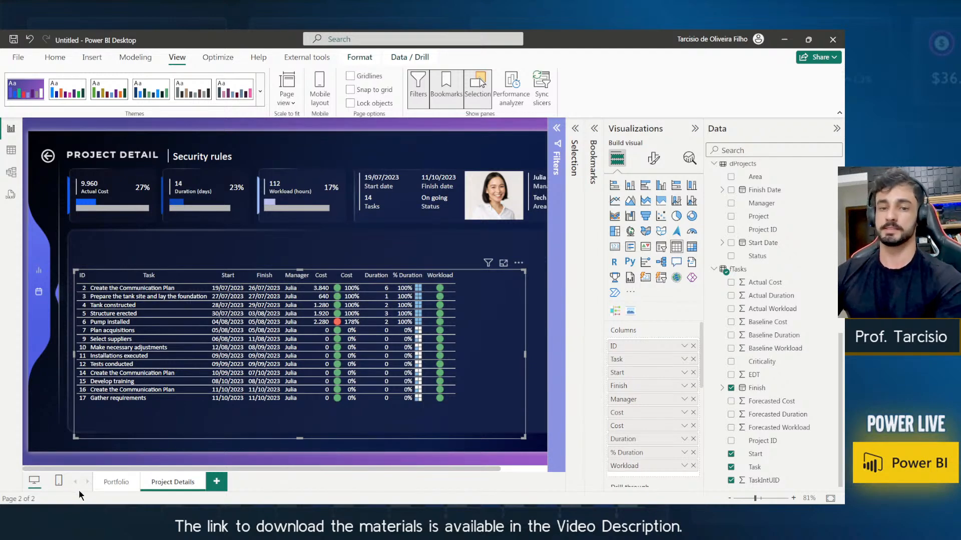
On the Portfolio page, edit the project matrix's % Comparison Cost icon rules so green covers <= 1 and orange starts at > 1.
click(122, 484)
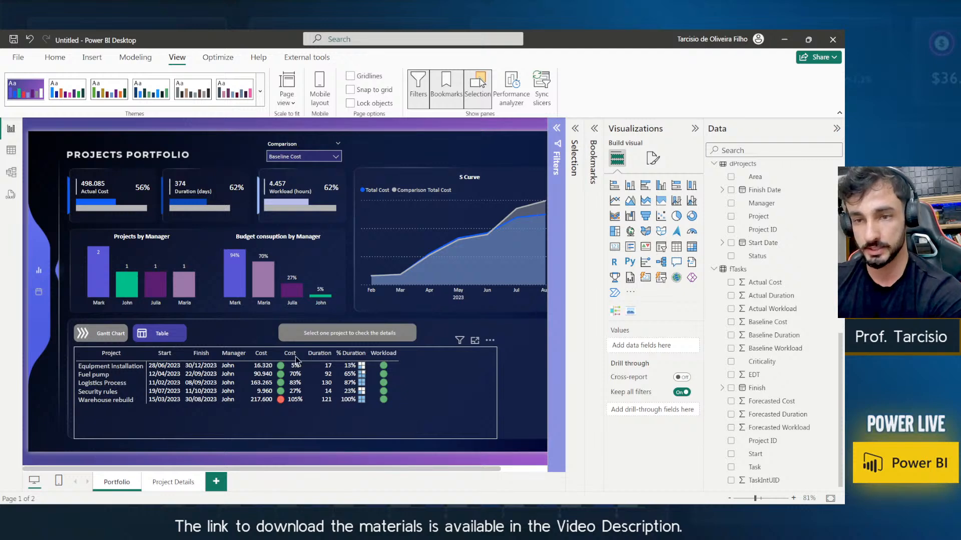
click(295, 358)
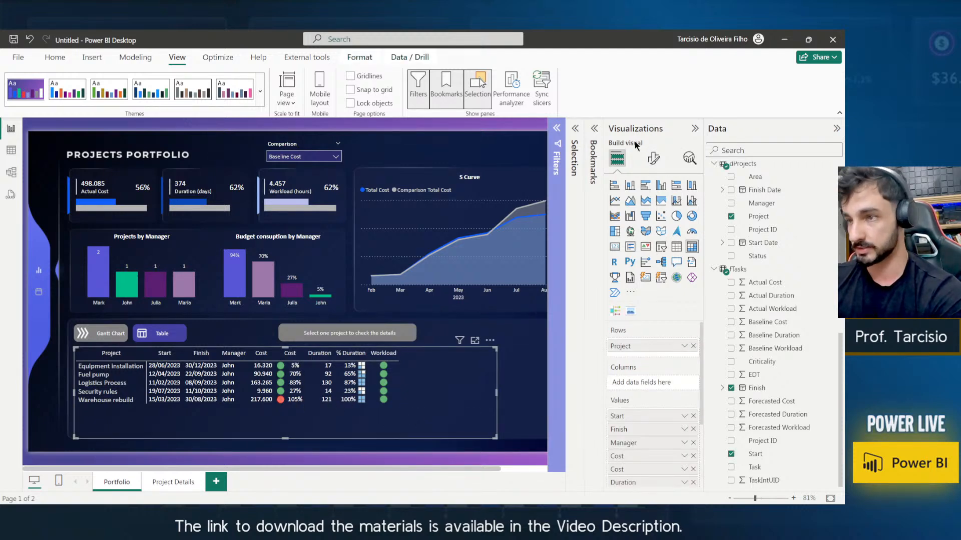
click(685, 471)
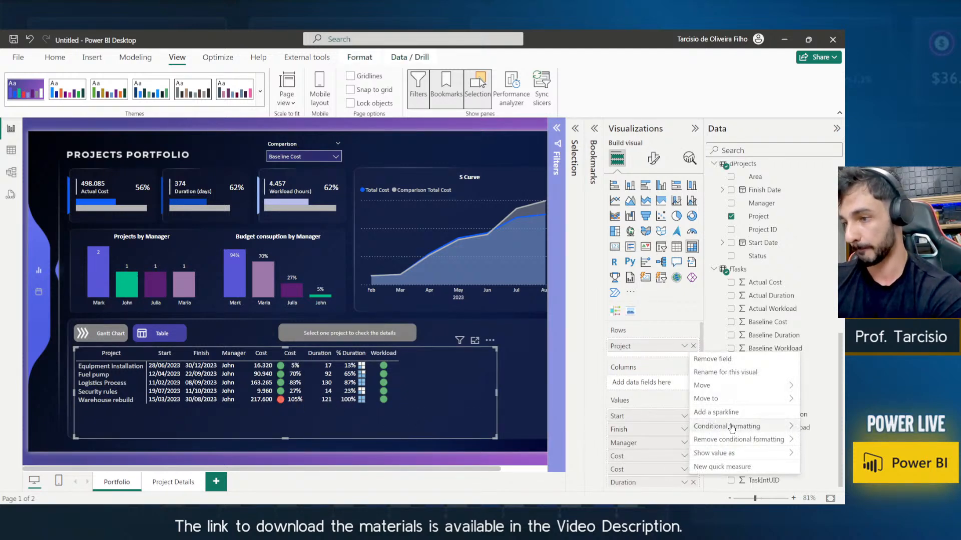
mouse_move(726, 426)
click(628, 469)
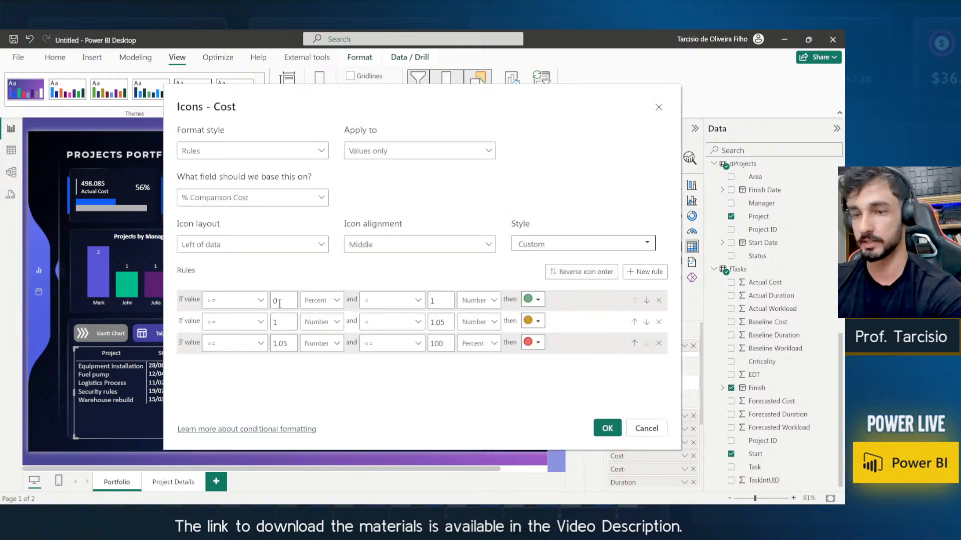
click(410, 306)
click(393, 333)
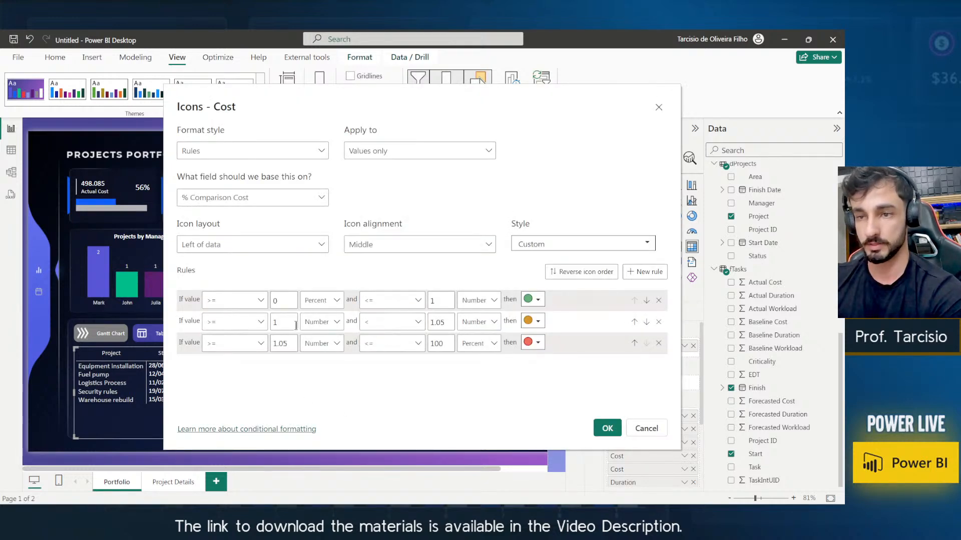
click(239, 329)
click(229, 345)
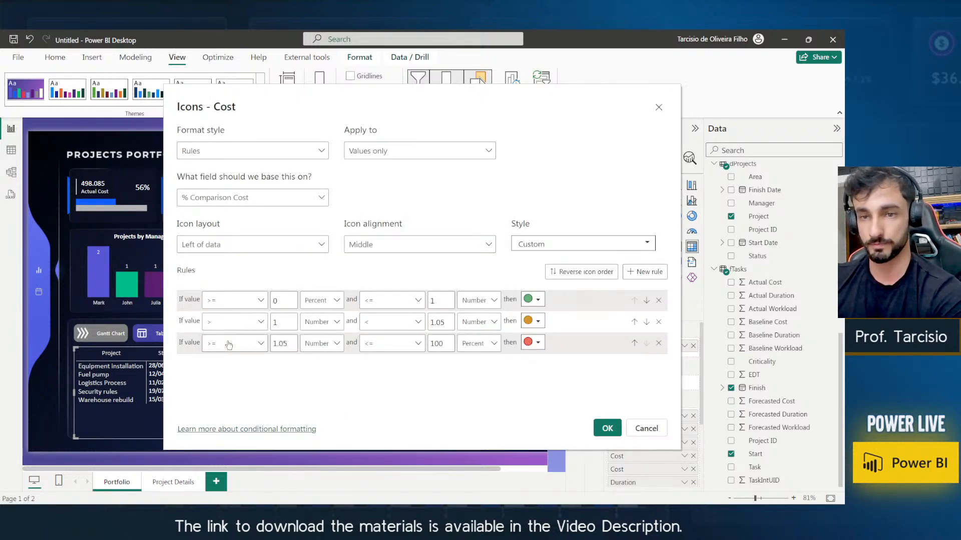
click(609, 429)
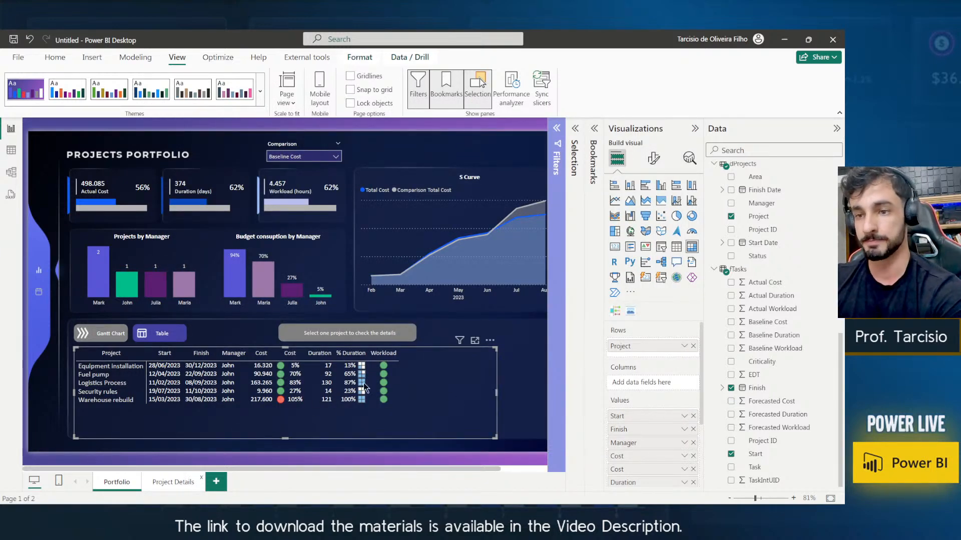
On the Project Details page, show the hidden Table OFF button briefly and hide it again.
click(181, 480)
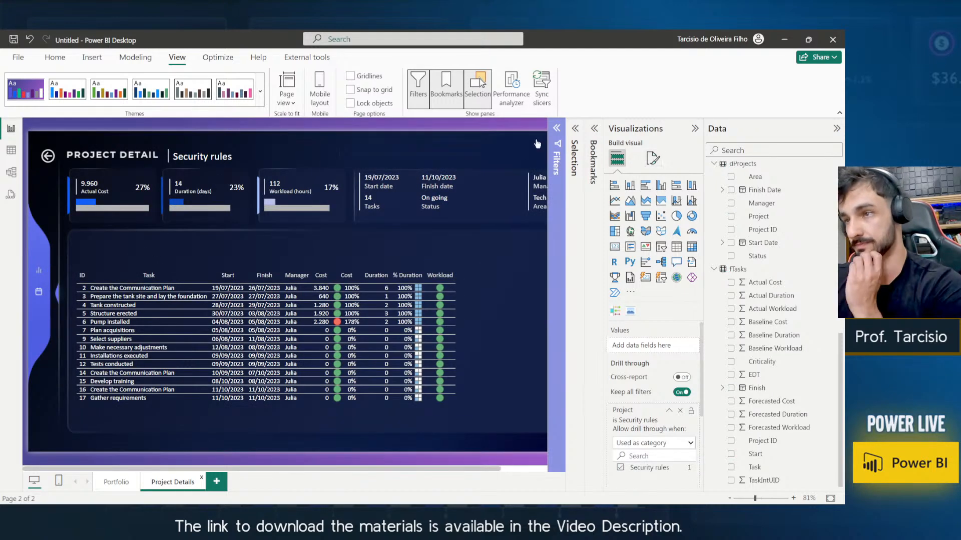
click(576, 129)
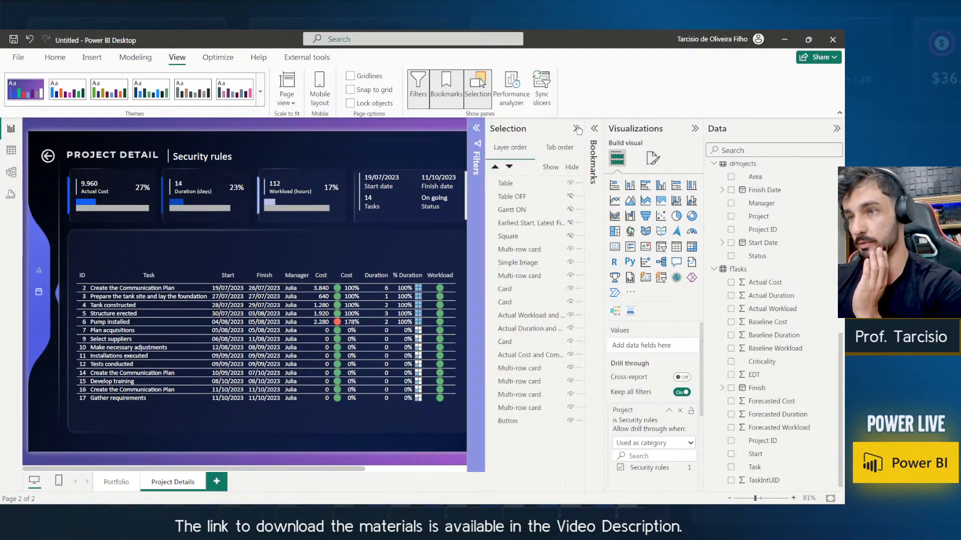
click(570, 196)
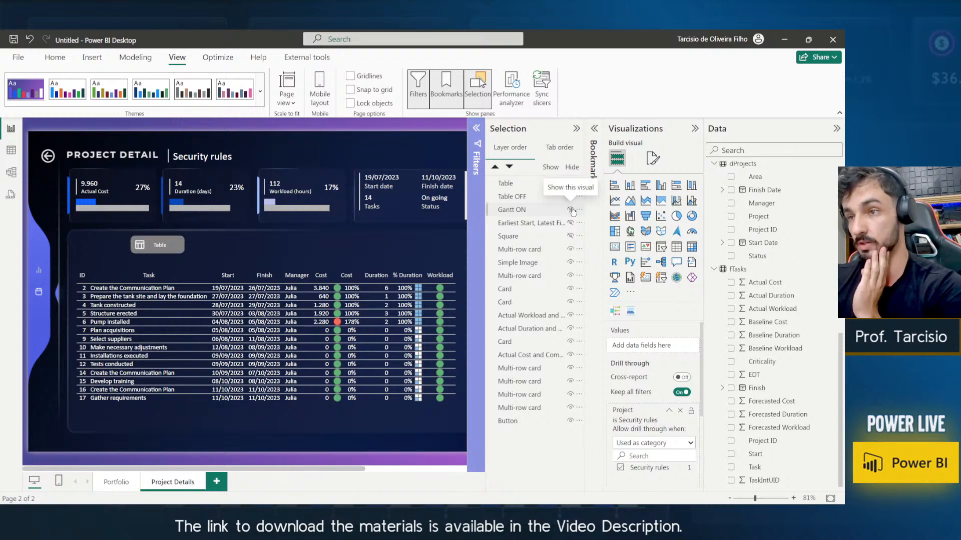
click(570, 196)
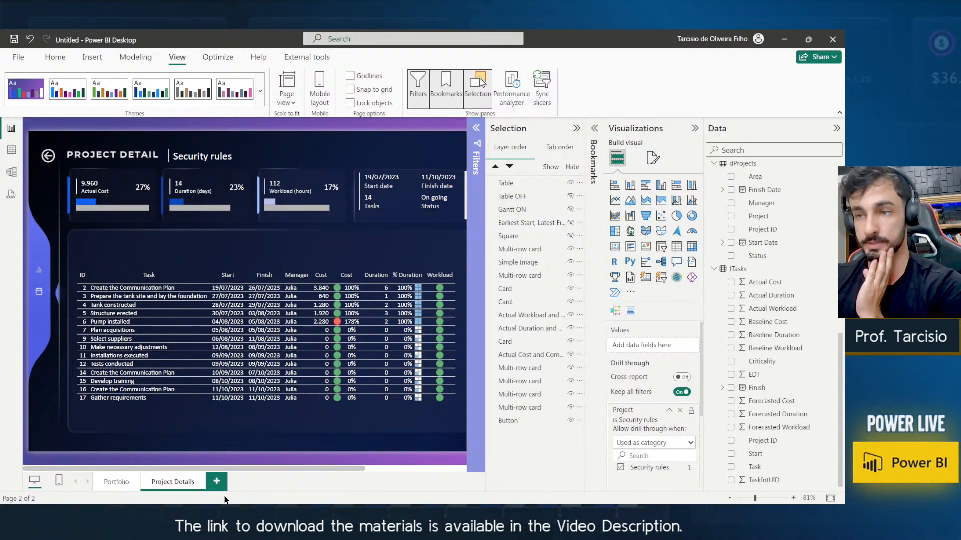
Copy the Gantt OFF and Table ON buttons from the Portfolio page to Project Details and place them just above the task table.
click(129, 481)
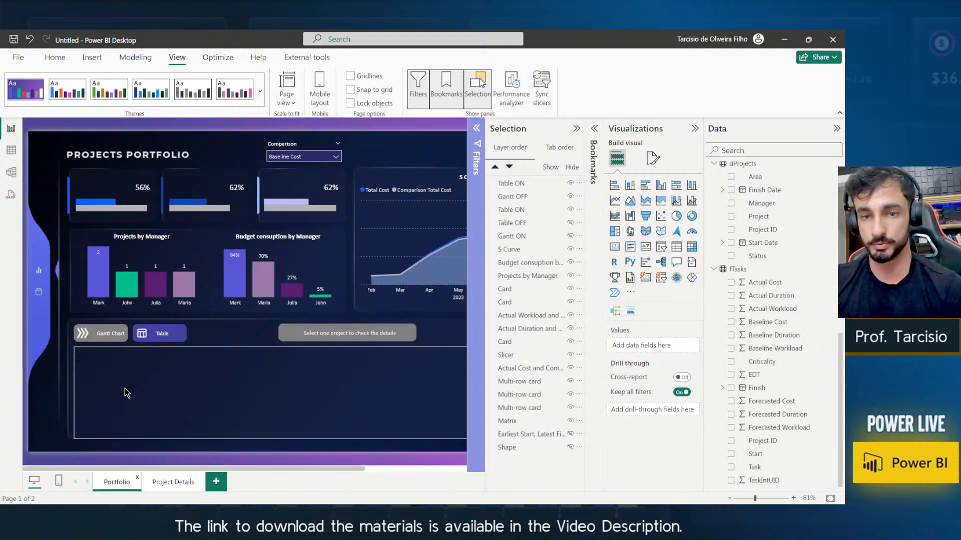
click(104, 339)
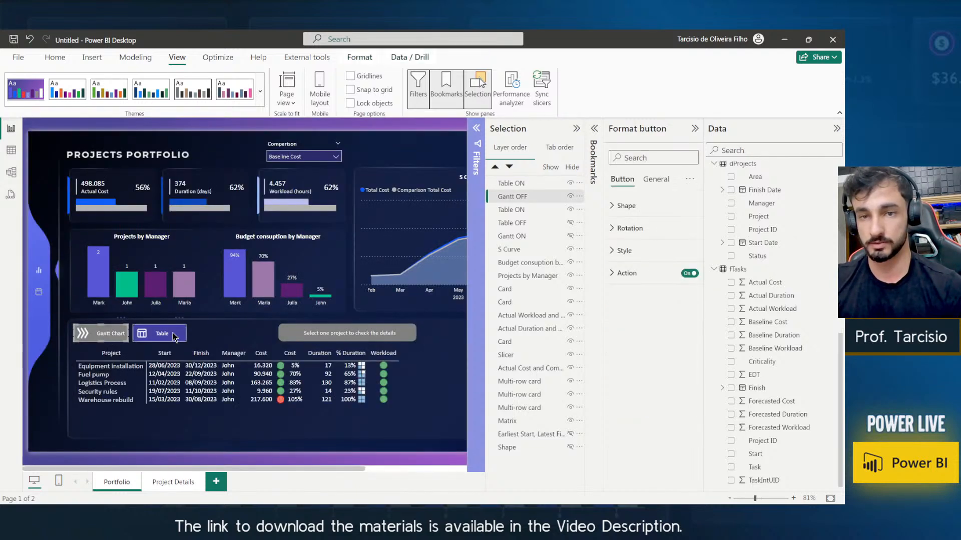
click(217, 336)
ctrl+click(92, 340)
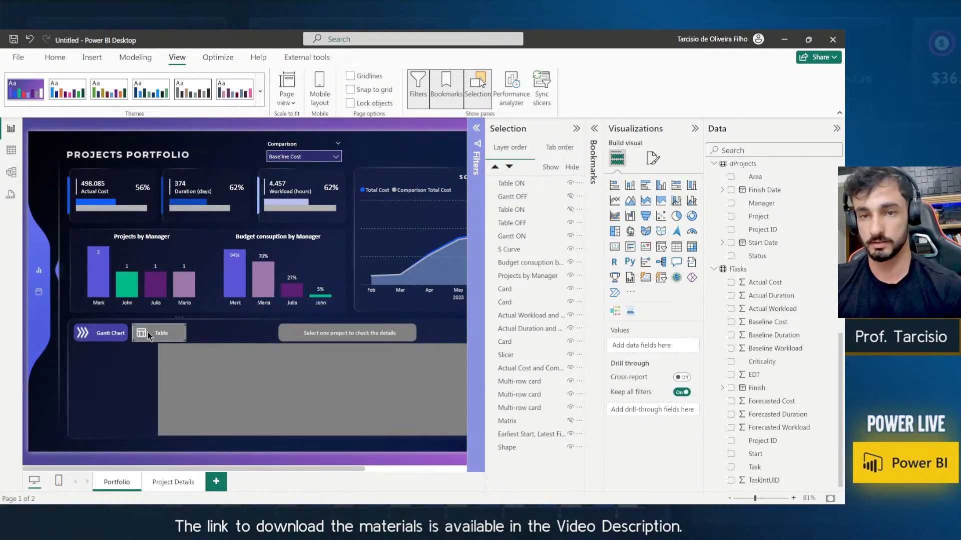
ctrl+click(150, 334)
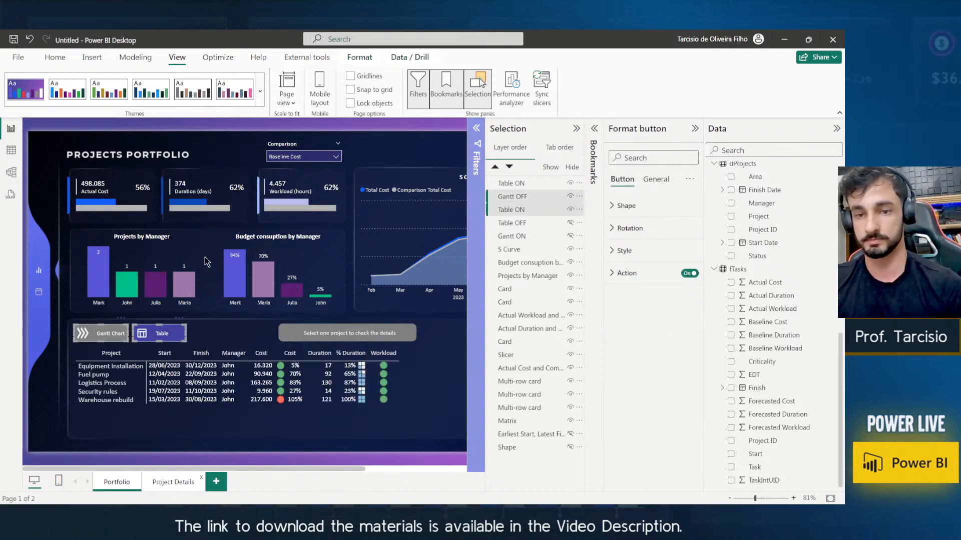
click(173, 482)
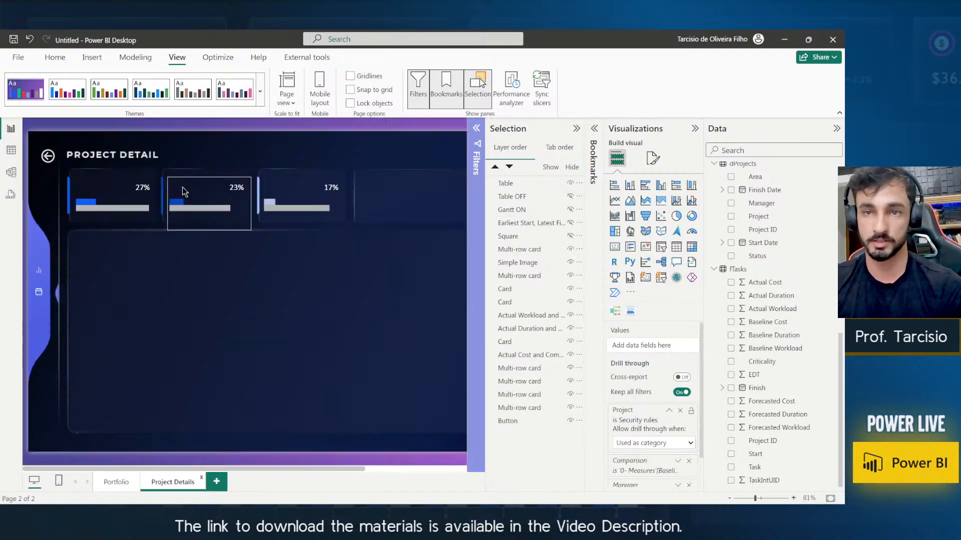
key(ctrl+v)
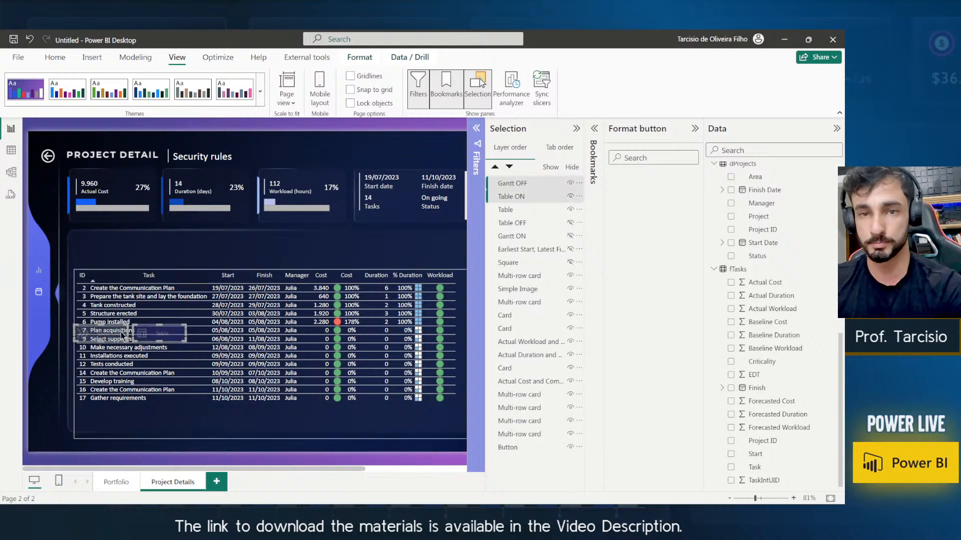
drag(105, 334, 107, 246)
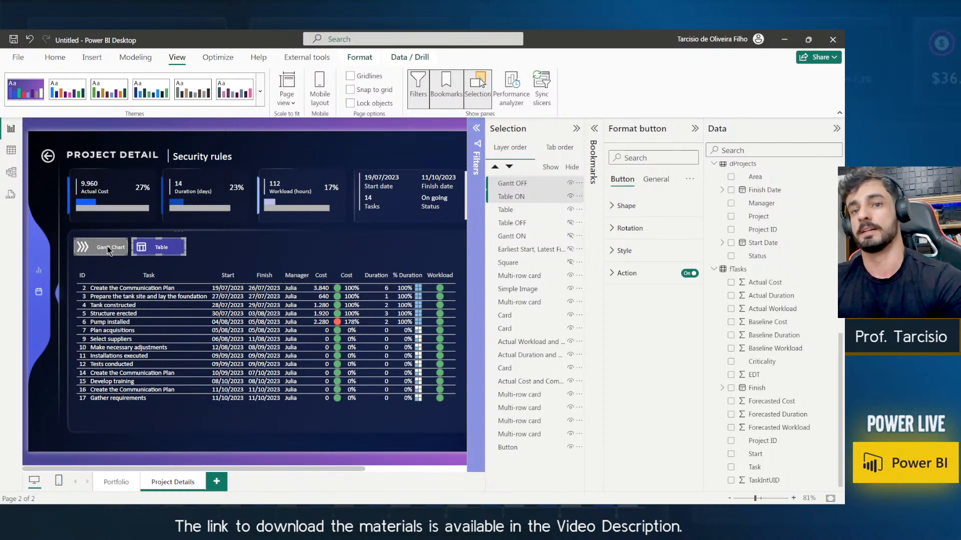
click(234, 239)
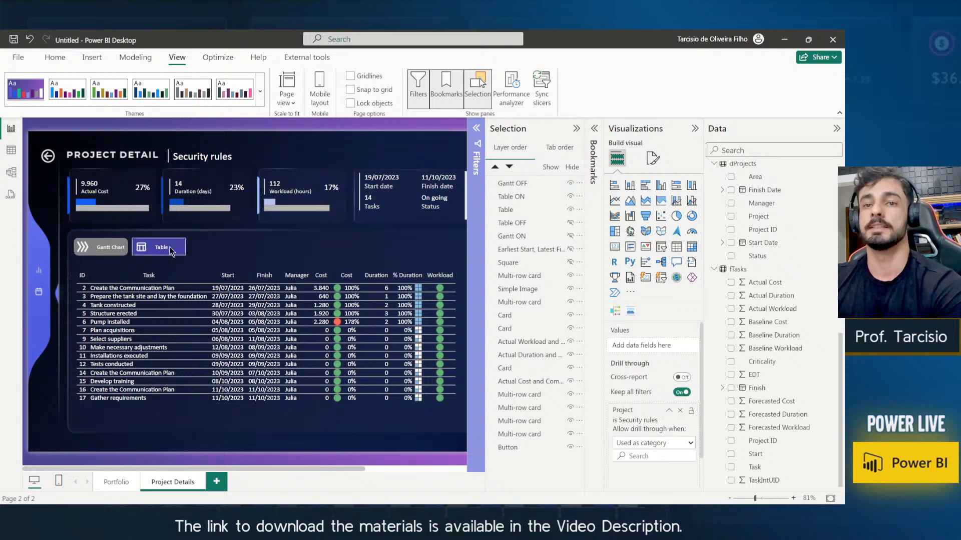
Rename the Gantt ON bookmark as "Gantt ON (1st Page)".
click(575, 129)
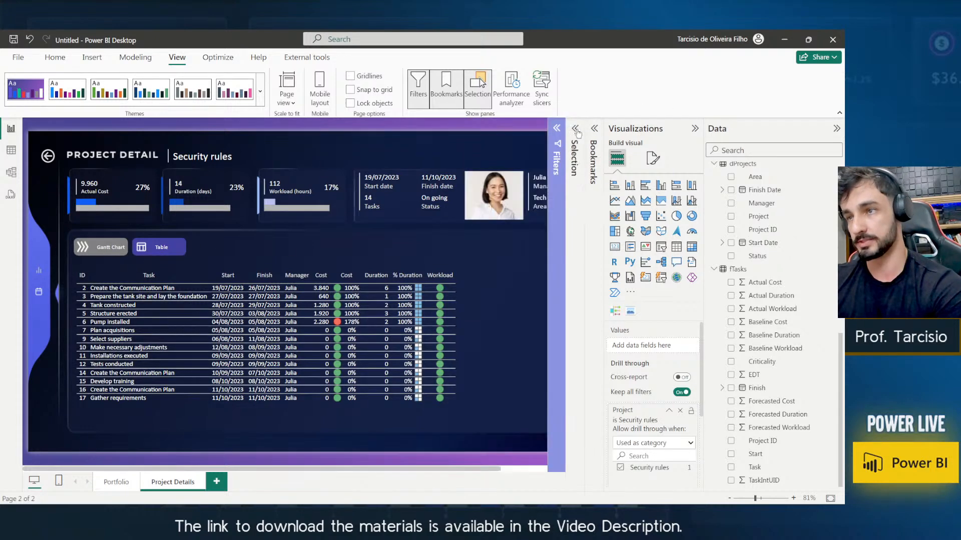
click(575, 129)
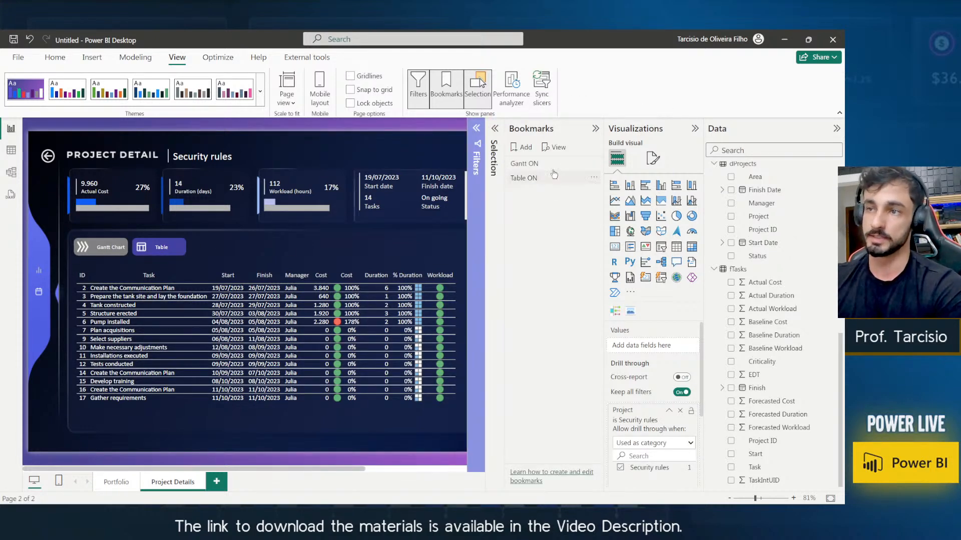
click(594, 167)
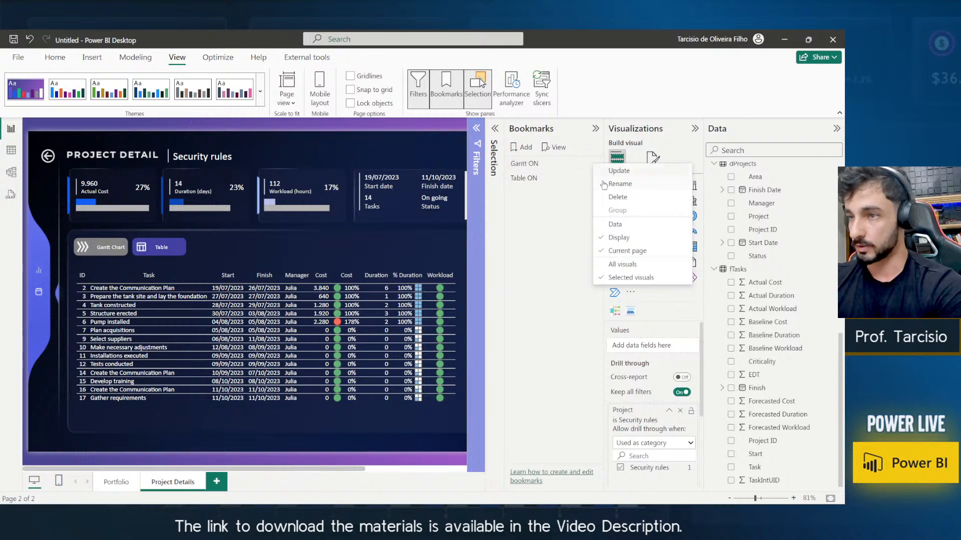
click(623, 197)
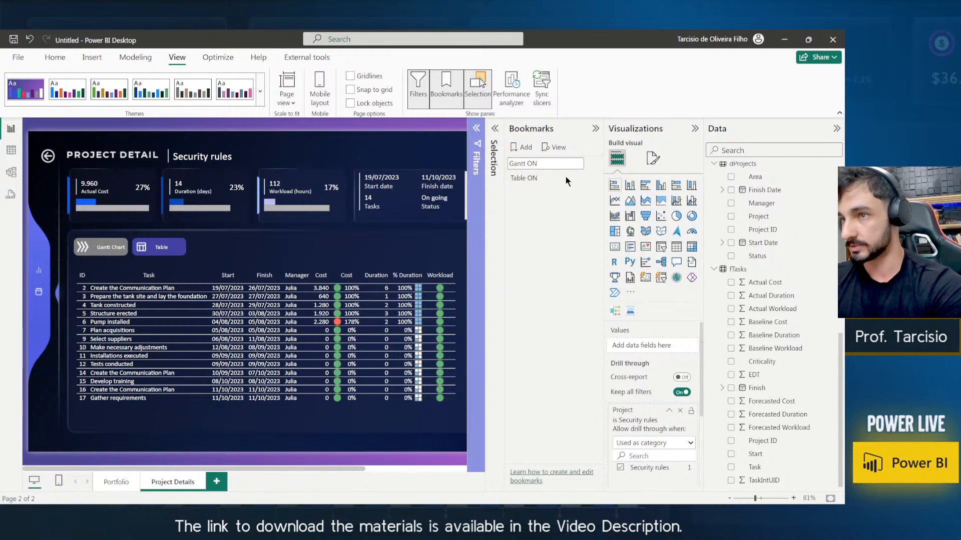
click(539, 164)
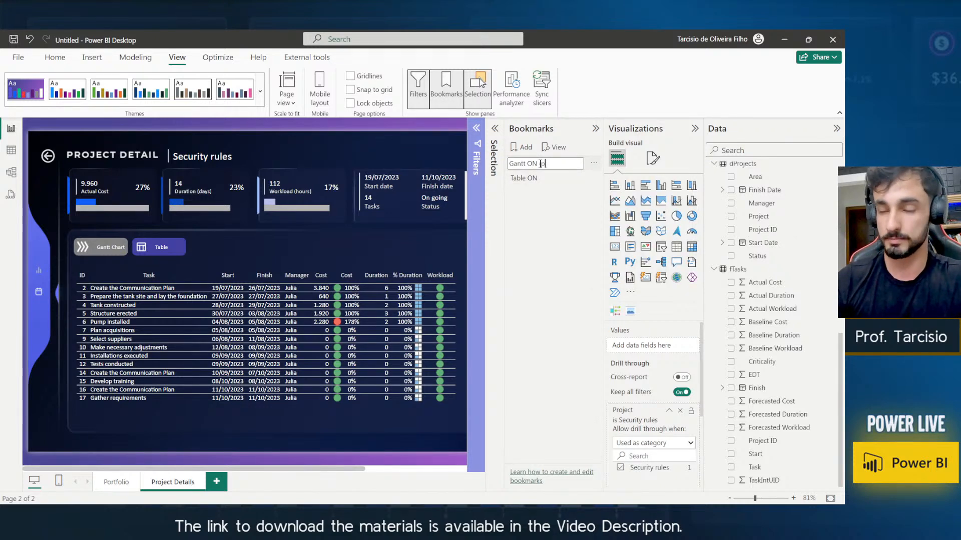
text((1st Pag)
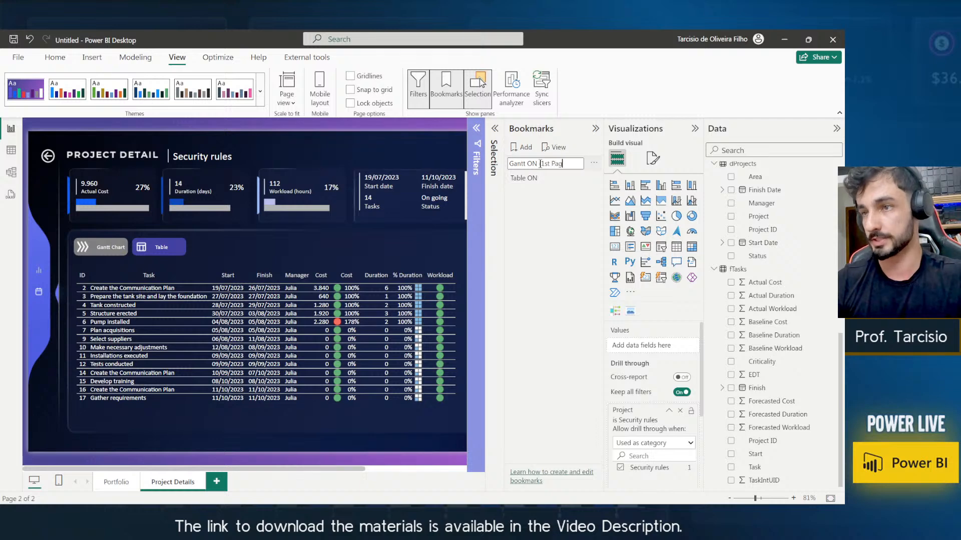
text(e))
key(ctrl+shift+Left)
key(ctrl+shift+Left)
key(ctrl+shift+Left)
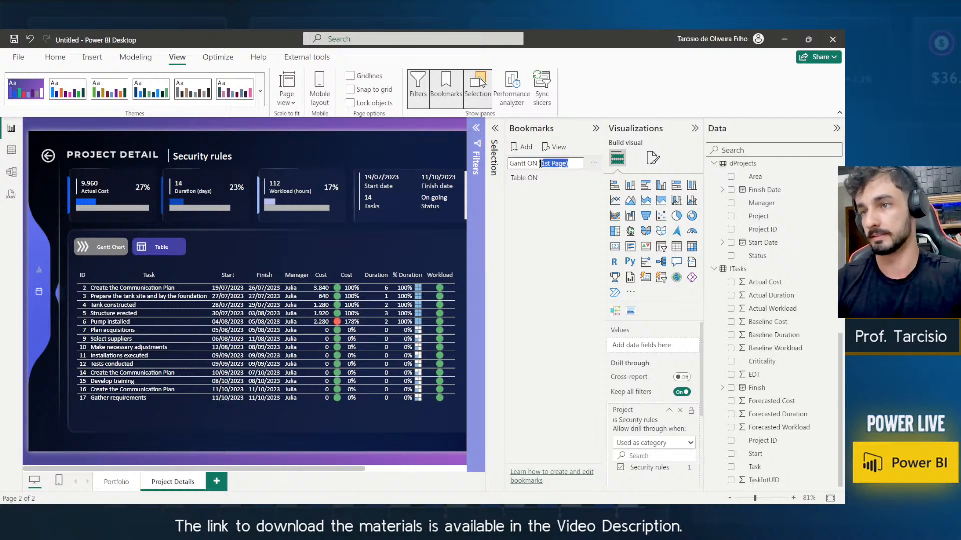
key(Return)
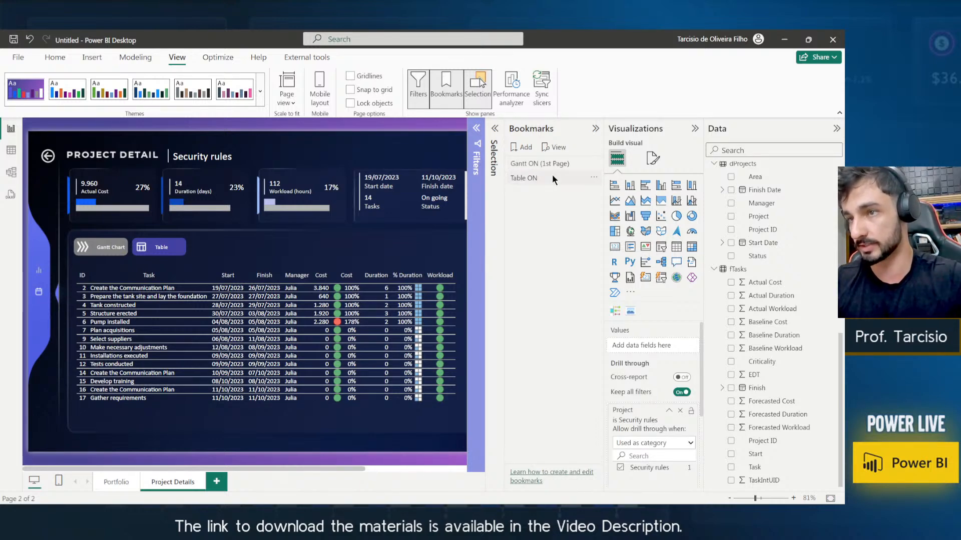
Rename the Table ON bookmark as "Table ON (1st Page)".
click(593, 178)
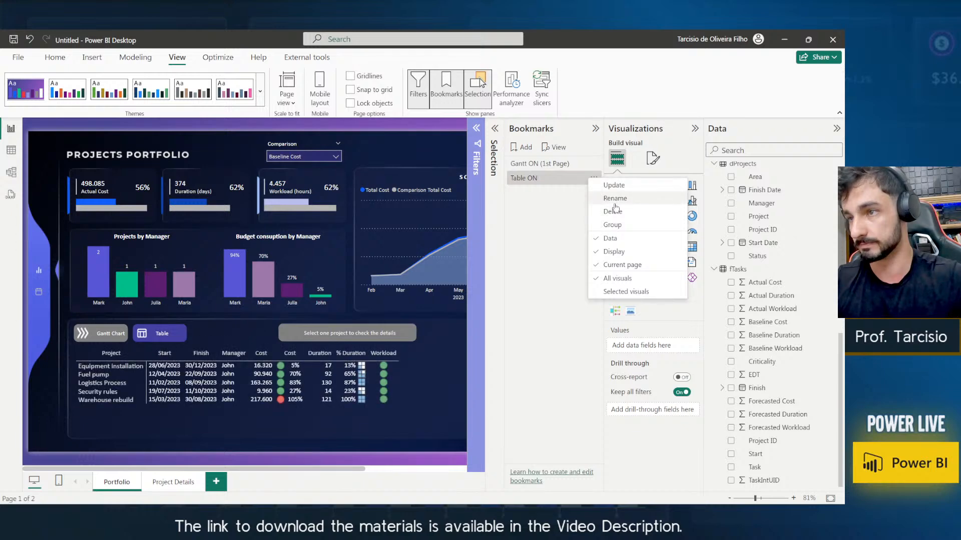
click(619, 200)
click(565, 179)
text((1st Page))
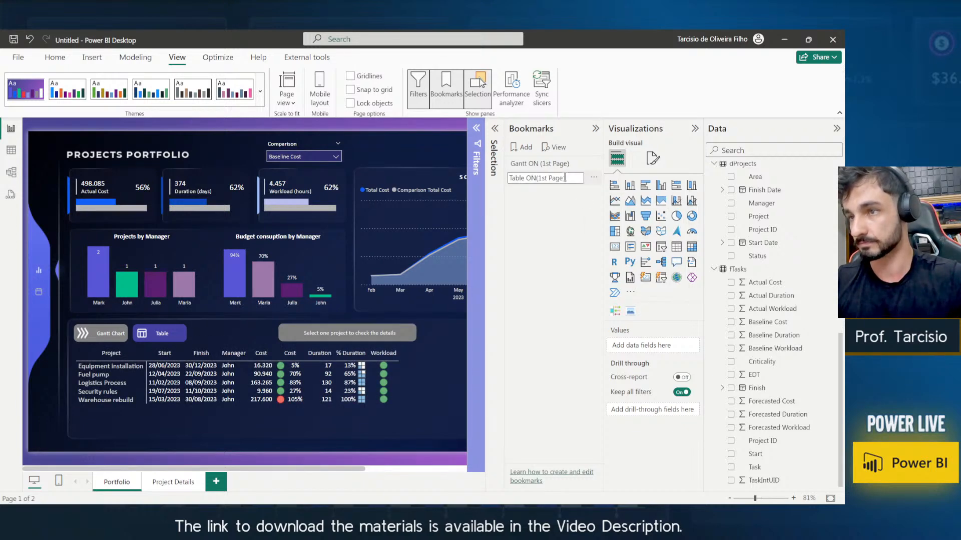
click(536, 178)
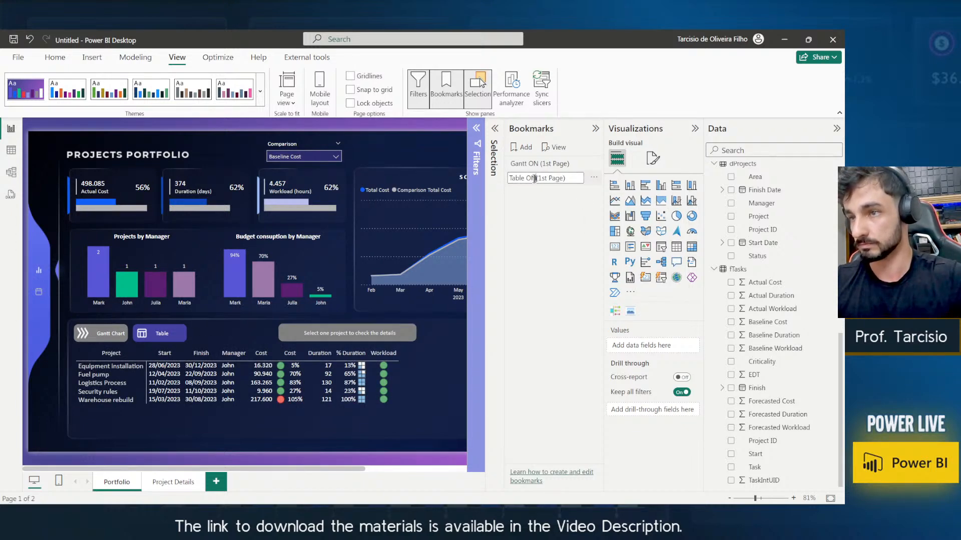
key(Return)
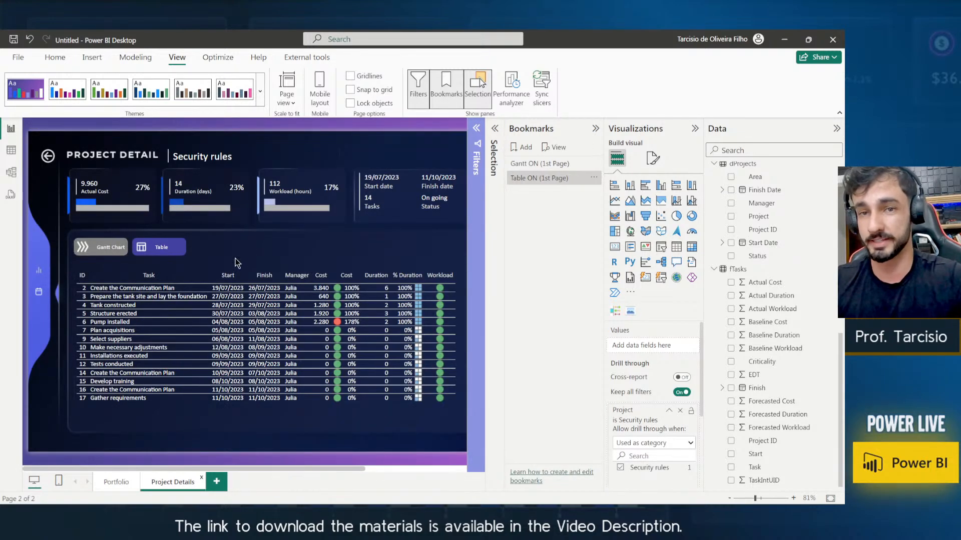
click(124, 249)
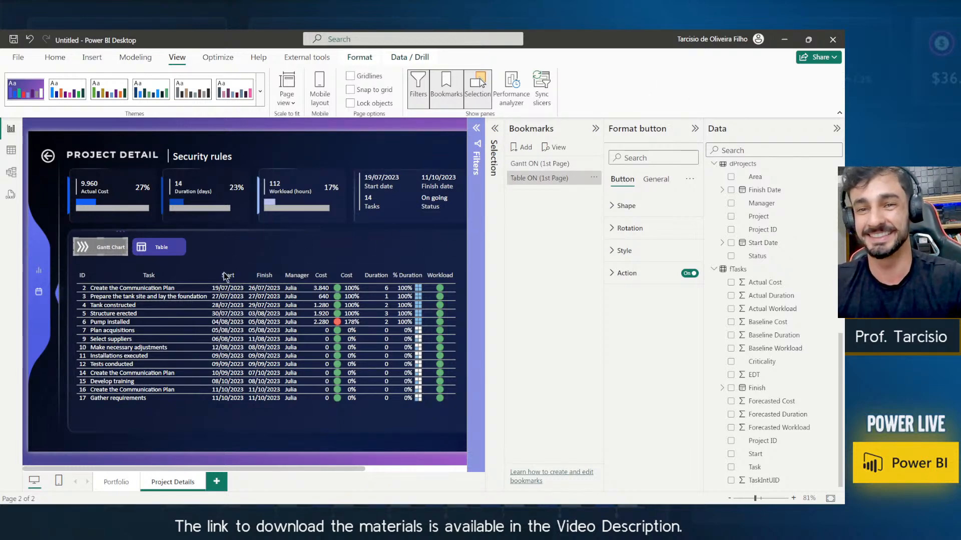
click(260, 438)
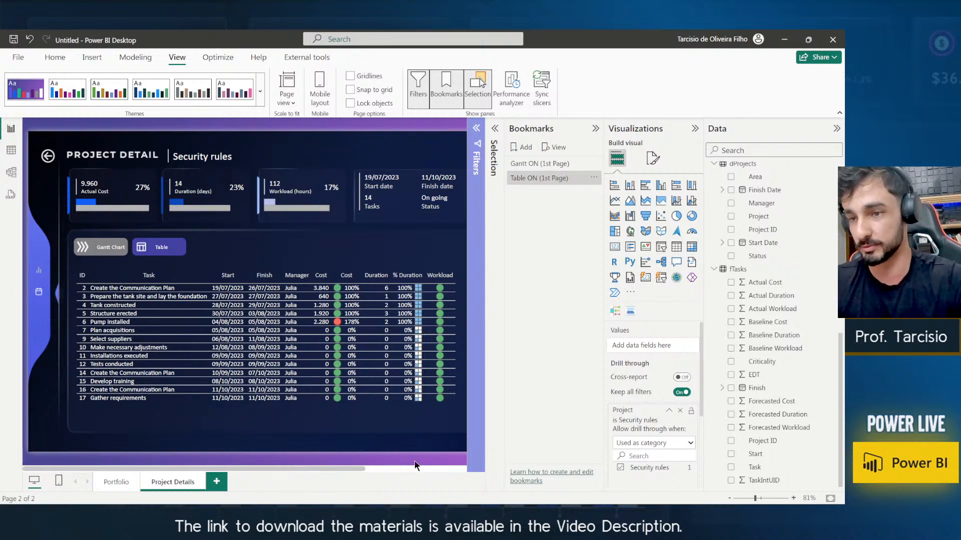
click(402, 425)
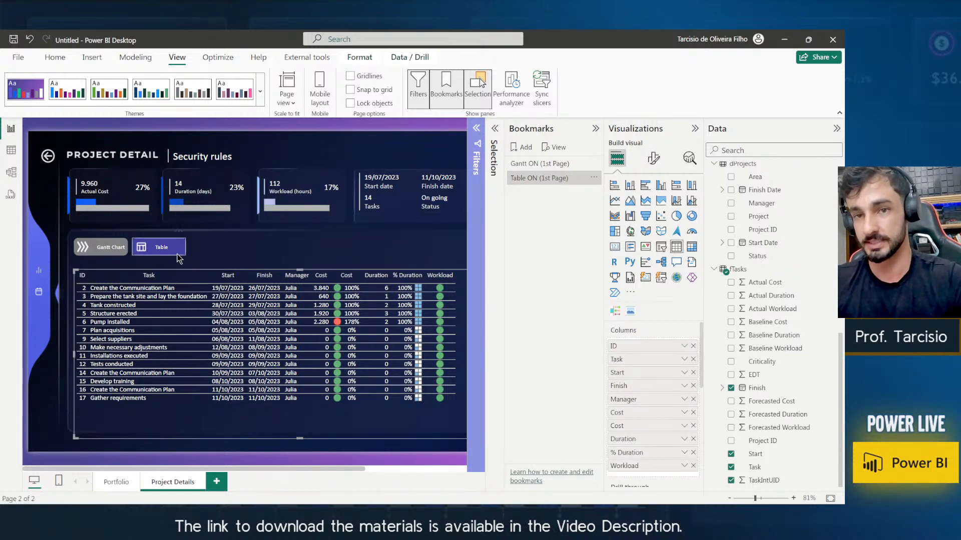
click(131, 258)
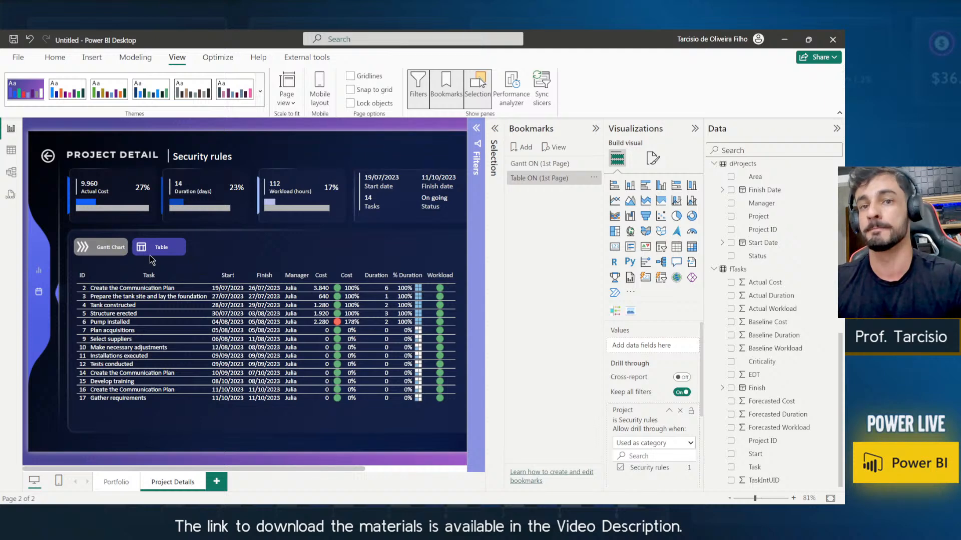
click(165, 250)
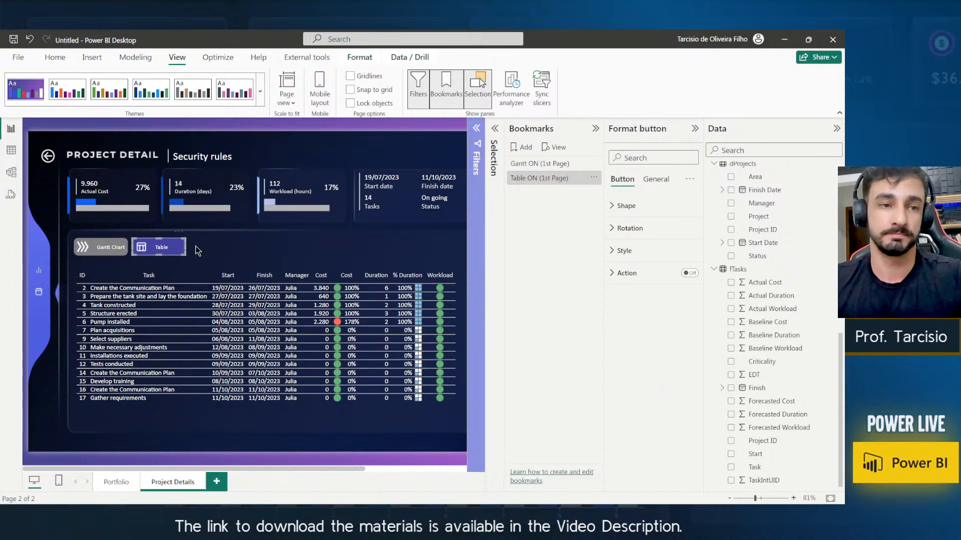
click(198, 251)
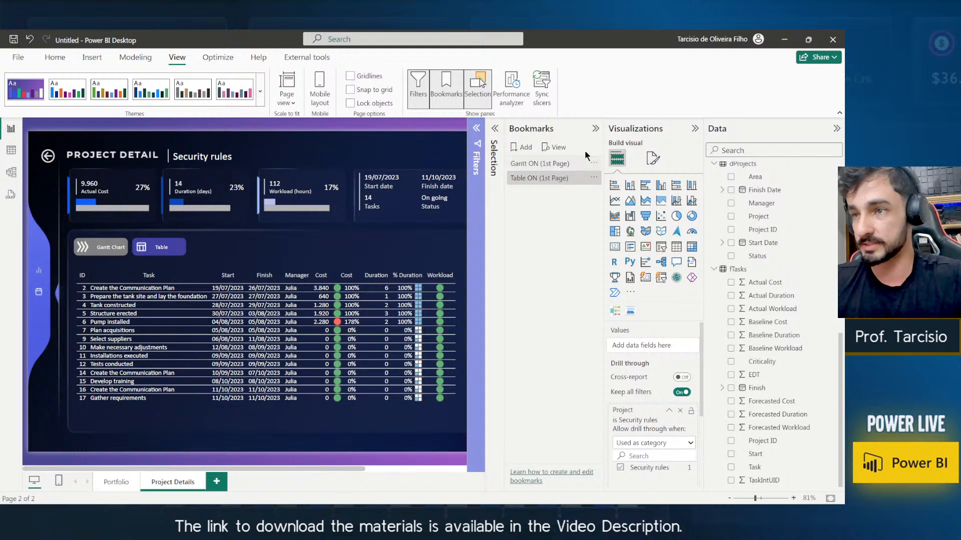
click(151, 253)
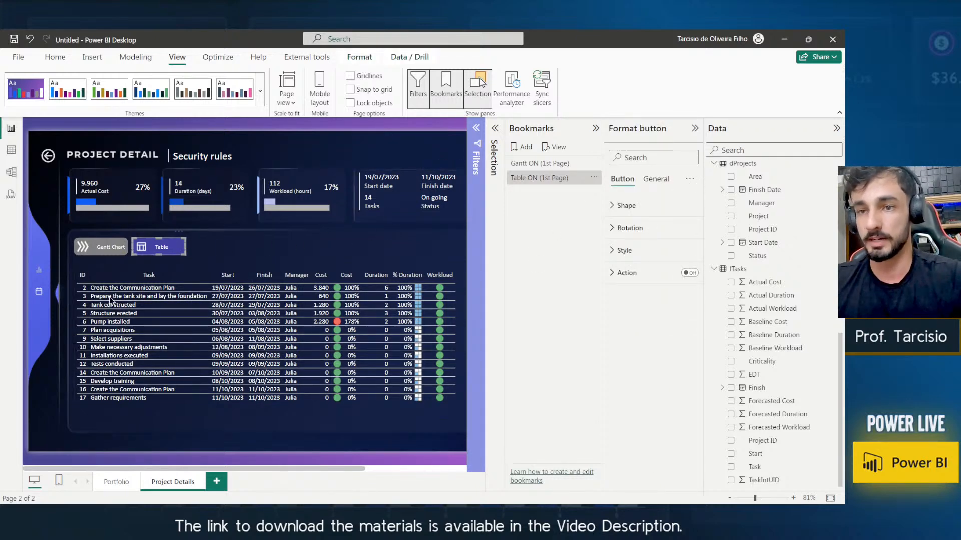
Add a bookmark with both pairs of Gantt and Table buttons, the table, the Gantt visual and the Square selected while the table is showing.
click(495, 129)
click(695, 129)
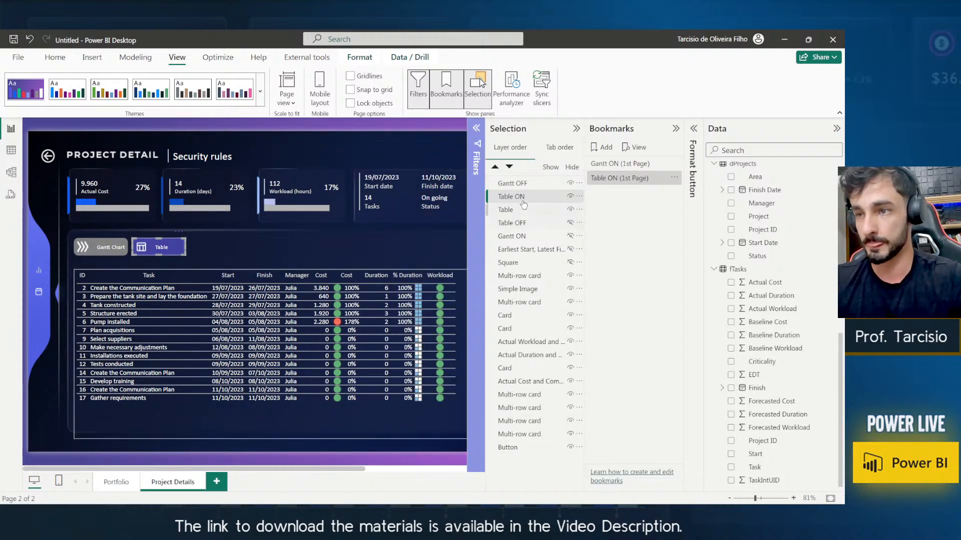
click(517, 185)
ctrl+click(518, 202)
ctrl+click(516, 211)
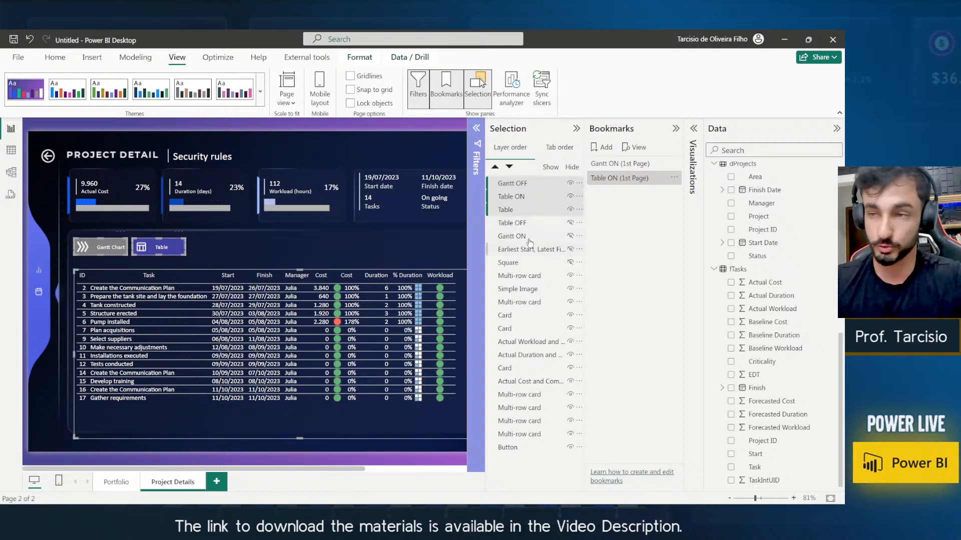
ctrl+click(514, 223)
ctrl+click(513, 236)
ctrl+click(513, 251)
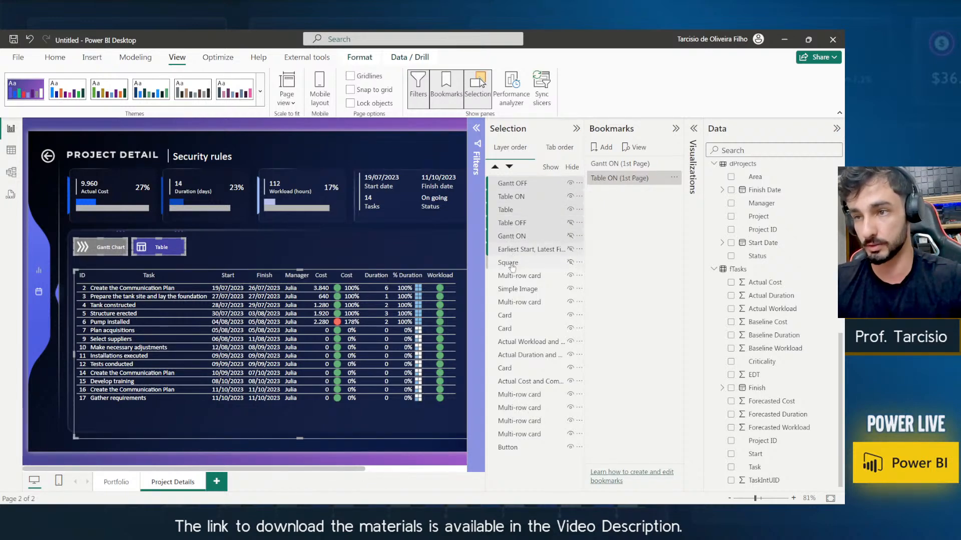
ctrl+click(509, 263)
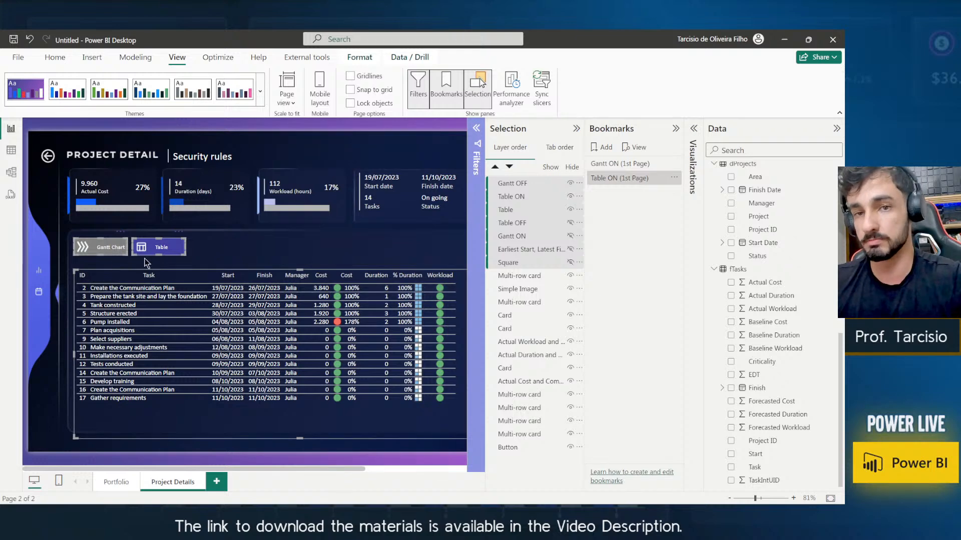
click(604, 148)
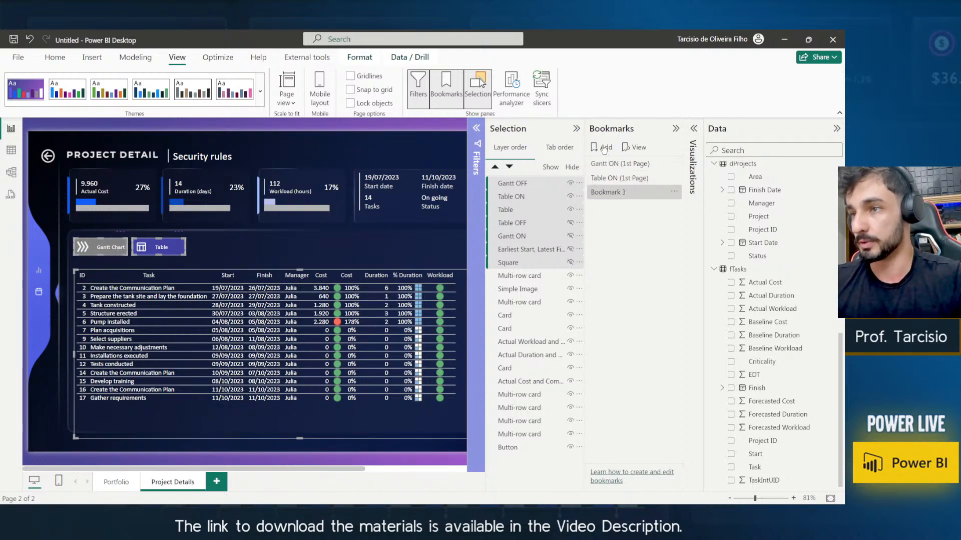
Rename the new bookmark as "Table ON (2nd Page)".
double_click(618, 192)
text(Tab)
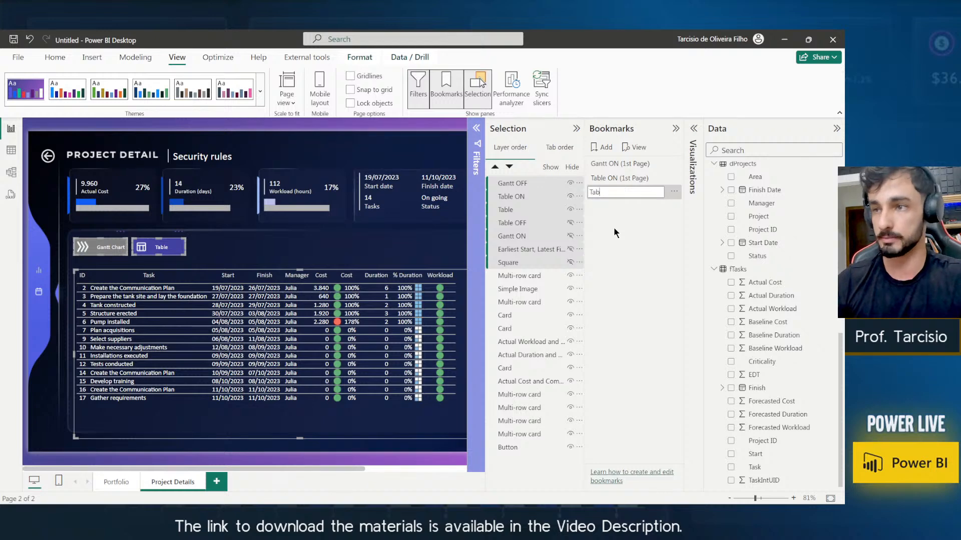
text(le ON ()
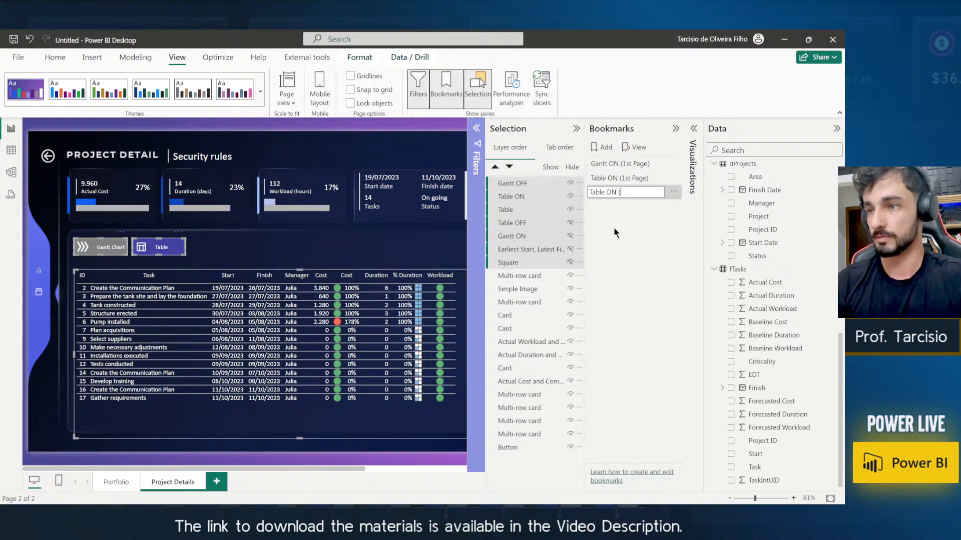
text(2nd Page))
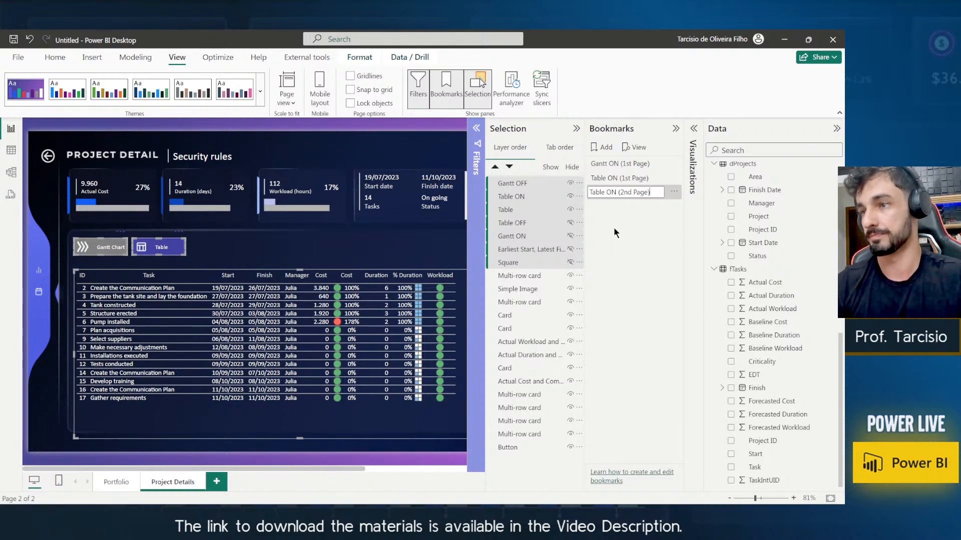
key(Return)
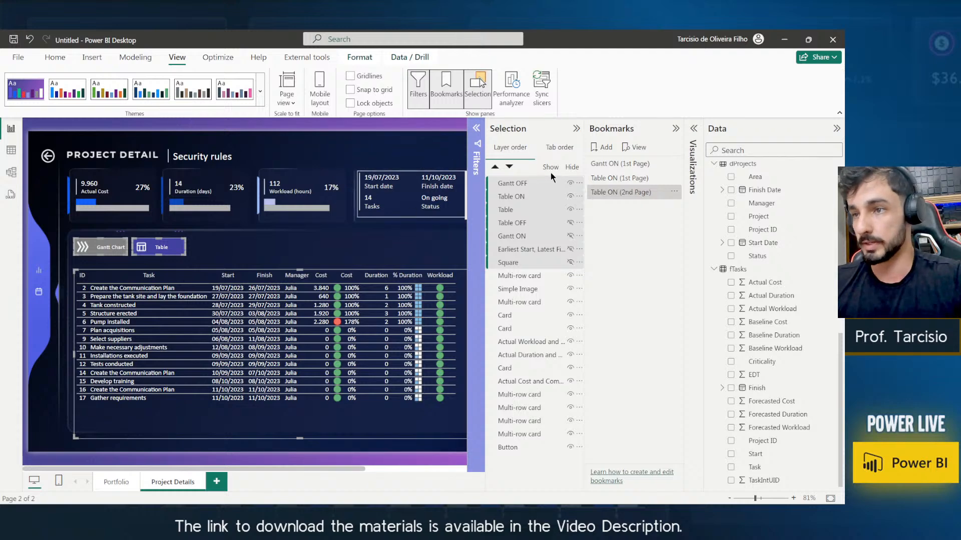
Hide Gantt OFF, Table ON and the table, and show Table OFF, Gantt ON, the Gantt visual and the Square.
click(570, 196)
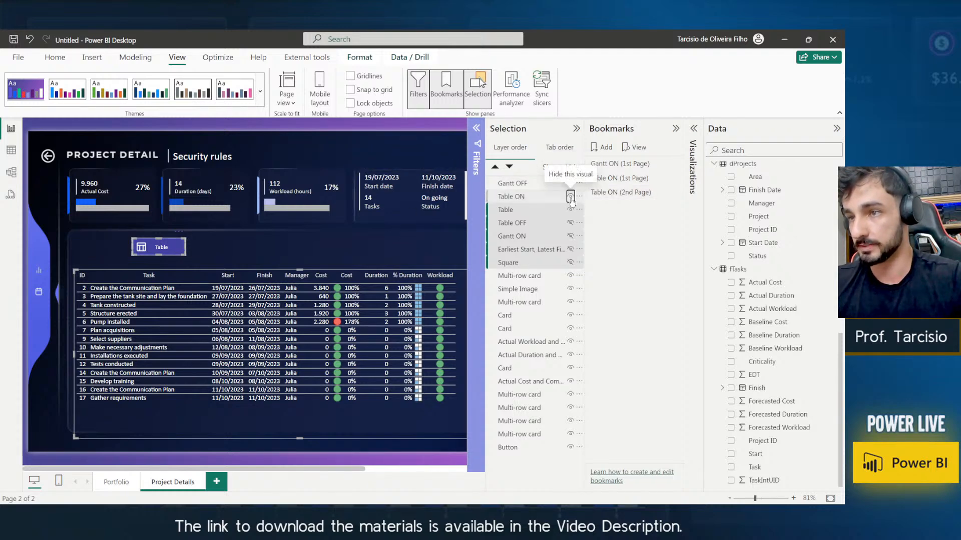
click(570, 197)
click(571, 210)
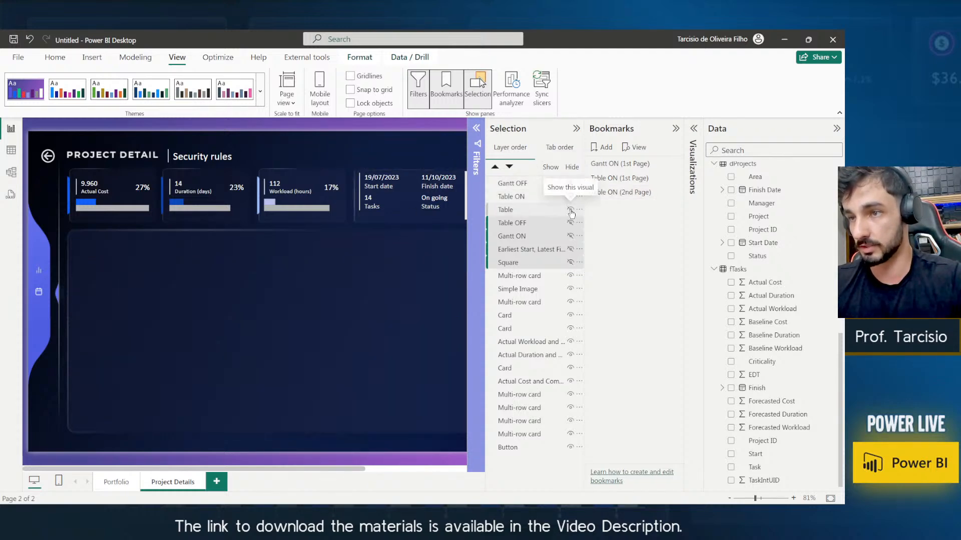
click(570, 223)
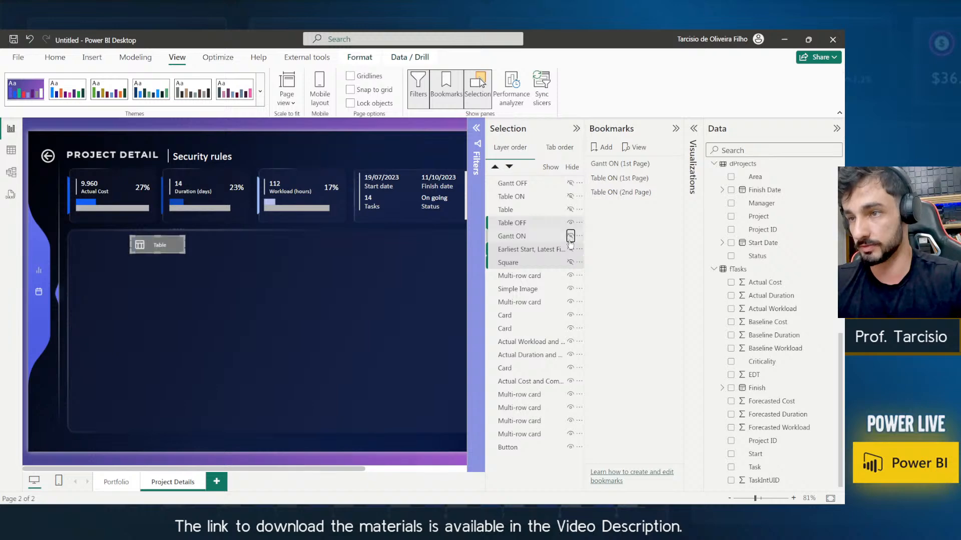
click(571, 236)
click(571, 249)
click(570, 262)
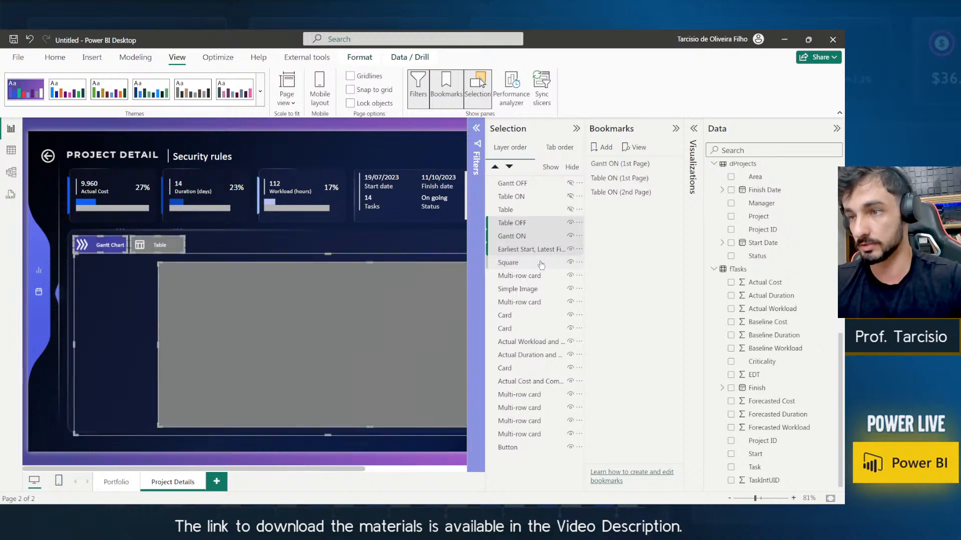
Add another bookmark with all four toggle buttons, the table, the Gantt visual and the Square selected in the Gantt view.
click(538, 254)
ctrl+click(531, 238)
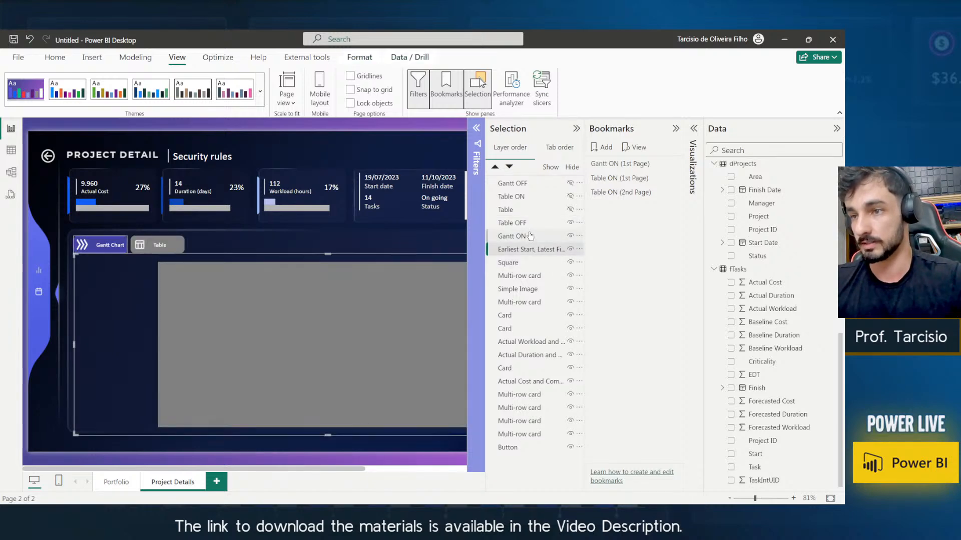
ctrl+click(527, 226)
ctrl+click(528, 263)
ctrl+click(514, 211)
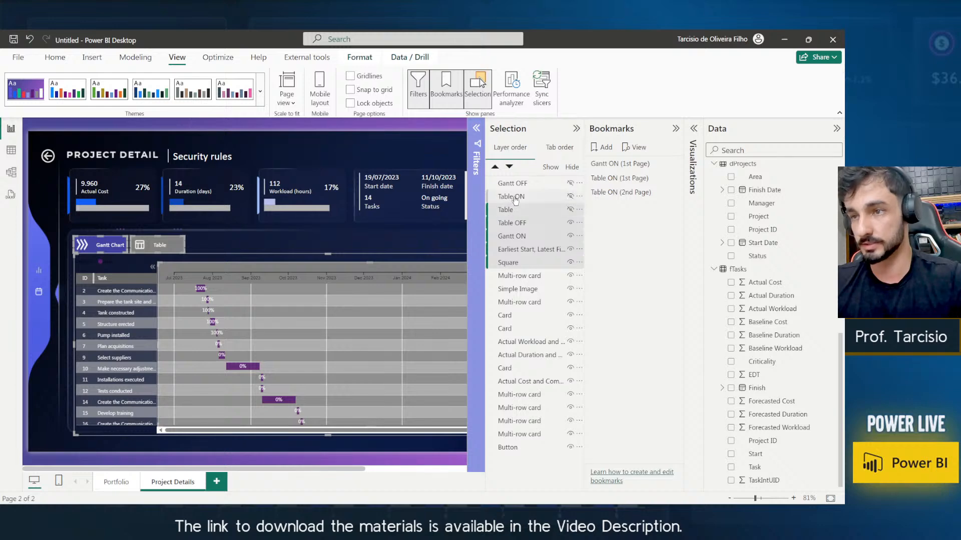
ctrl+click(514, 195)
ctrl+click(515, 185)
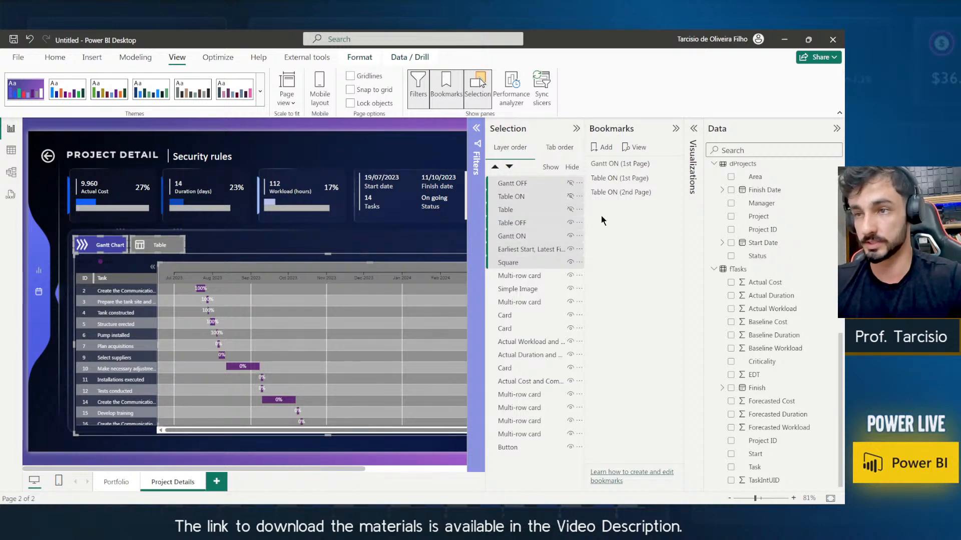
click(599, 148)
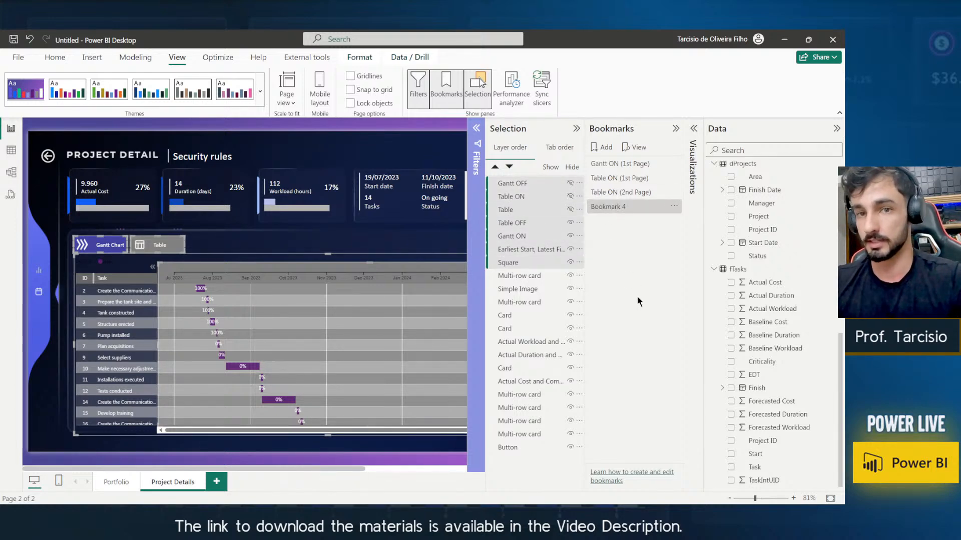
Rename the newest bookmark as "Gantt ON (2nd Page)" and deselect the visuals.
double_click(620, 207)
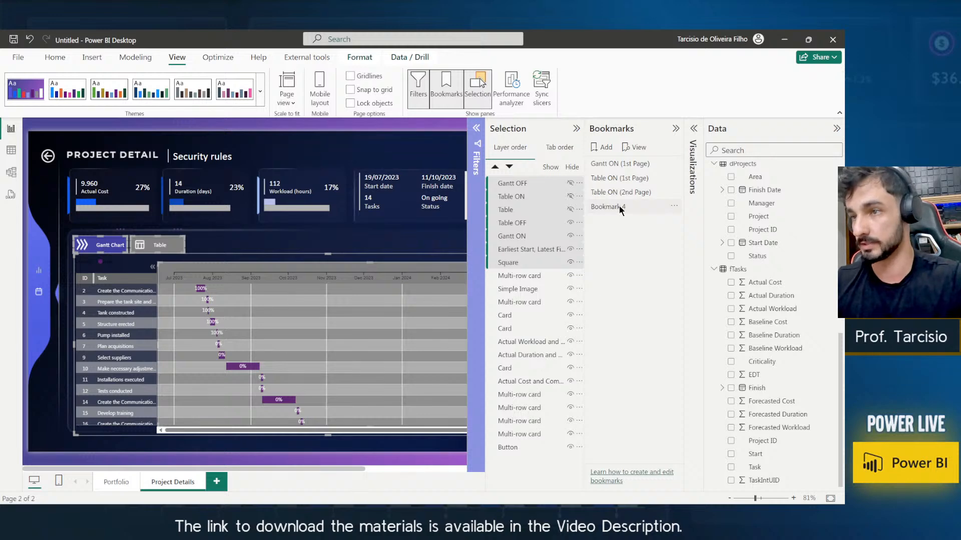
text(Ga)
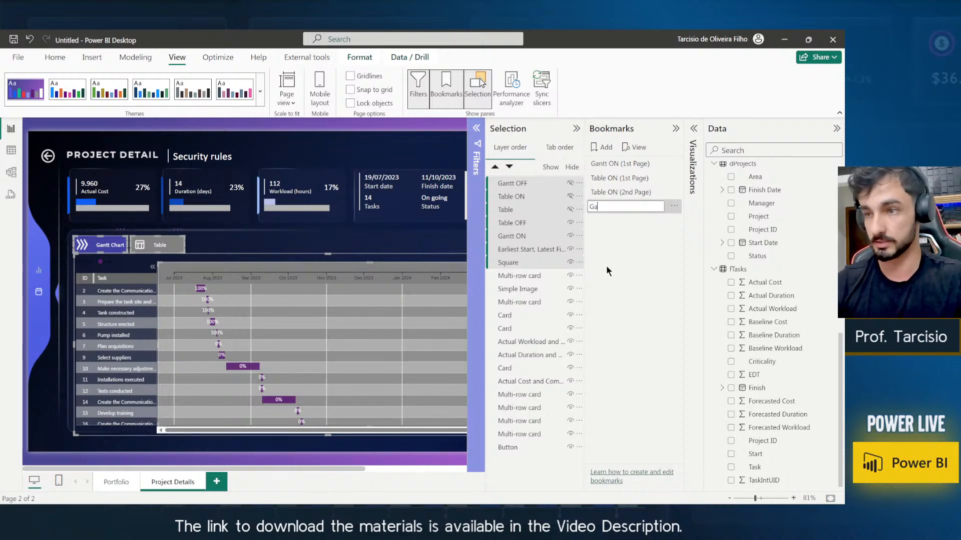
text(ntt ON)
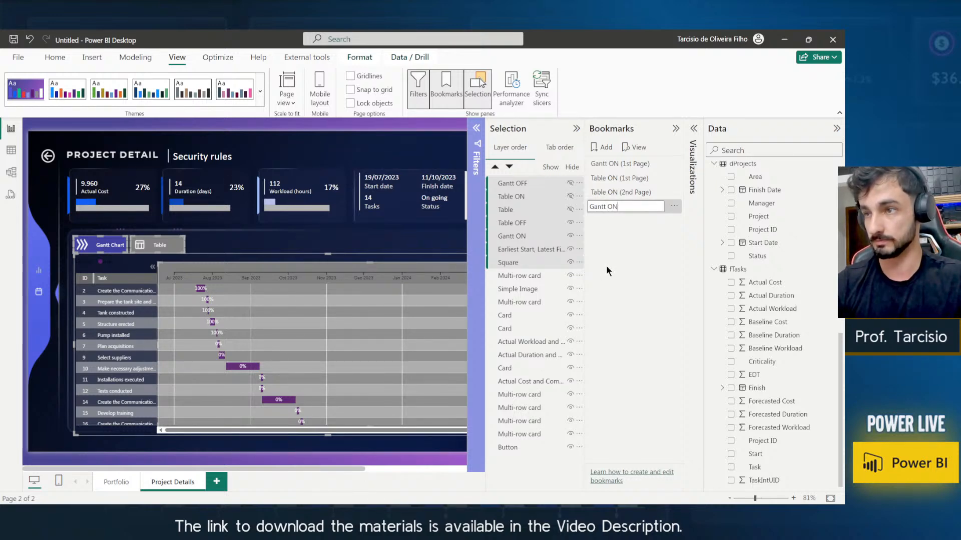
text( (2)
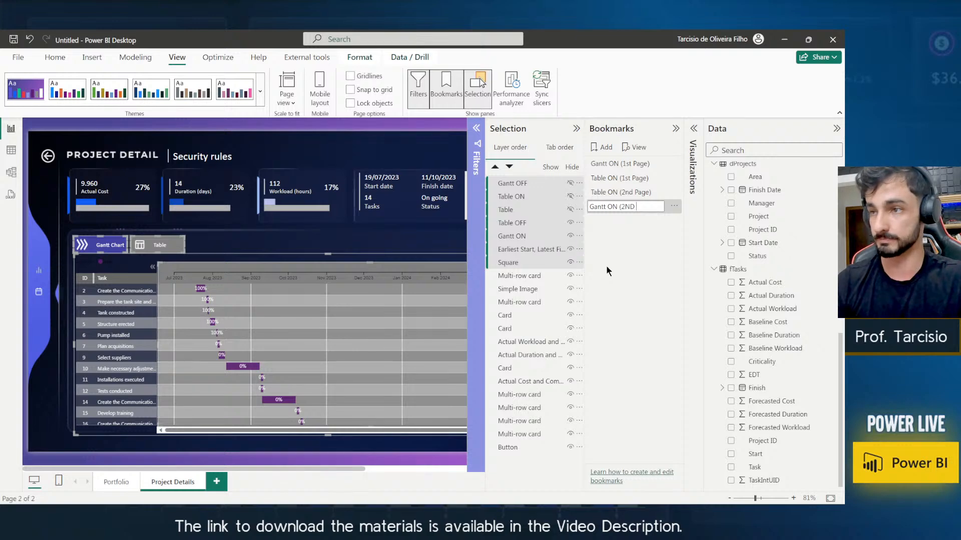
text(nd Page))
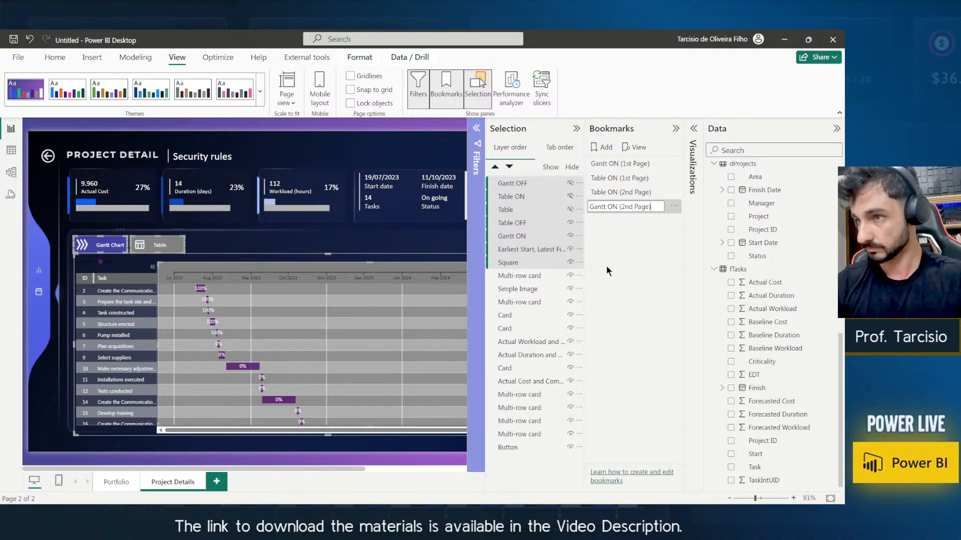
key(Return)
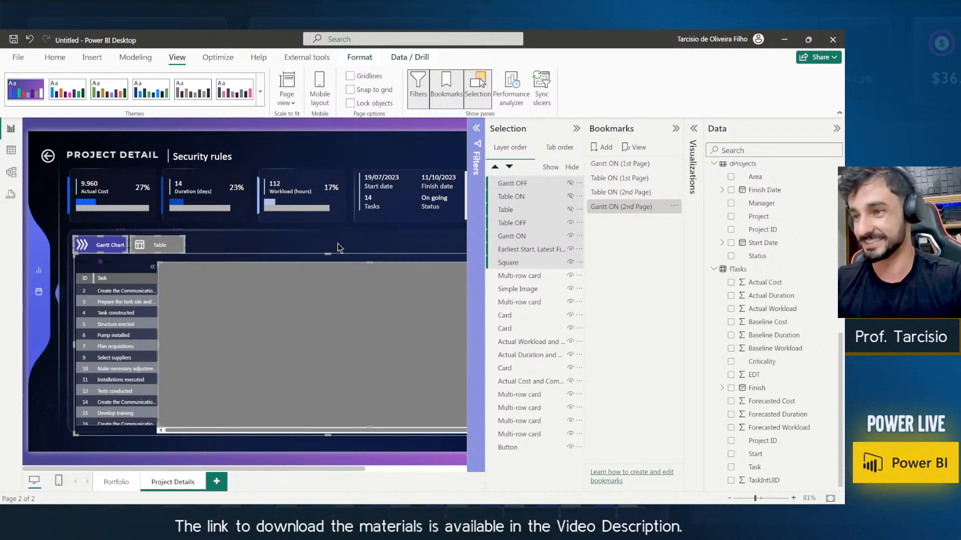
click(339, 247)
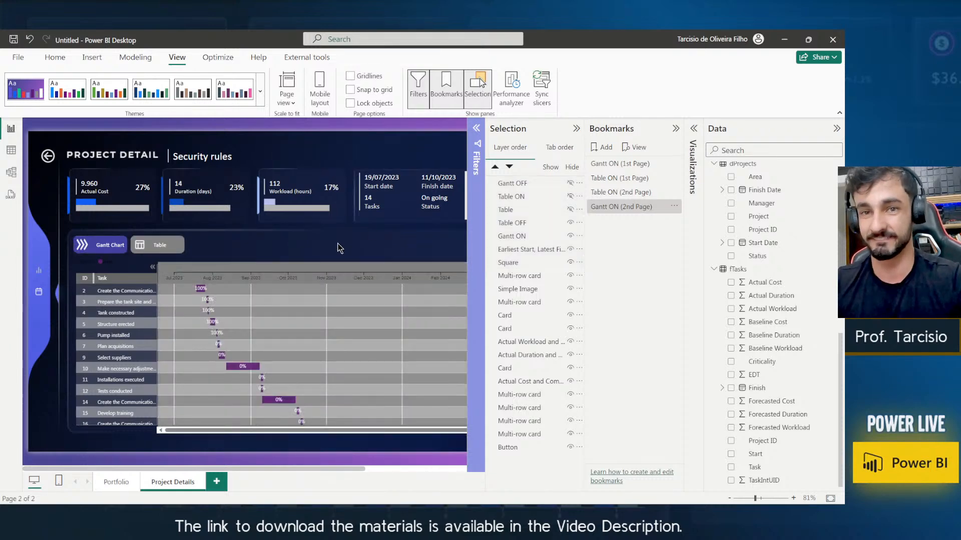
Set the Table OFF button's bookmark action to "Table ON (2nd Page)" and follow it to test the switch.
click(175, 251)
click(693, 131)
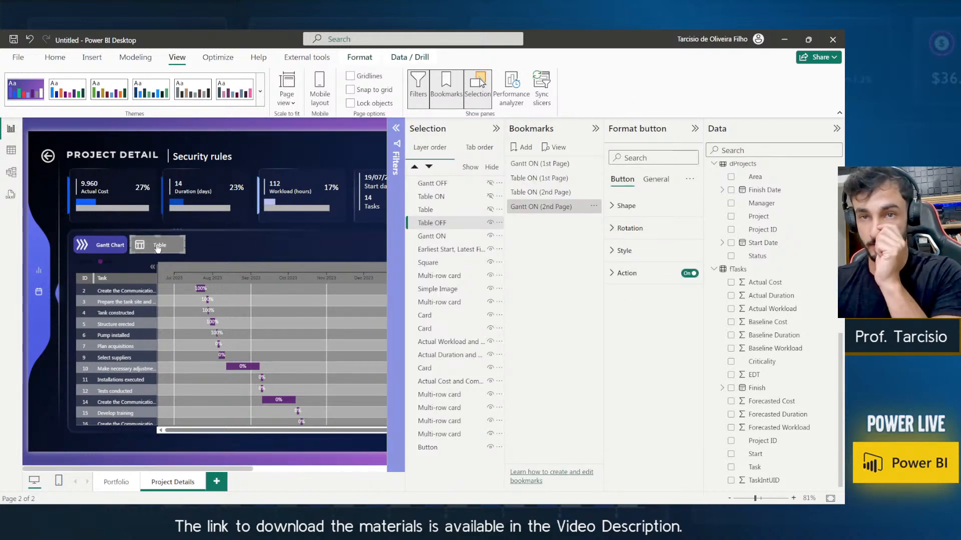
click(624, 274)
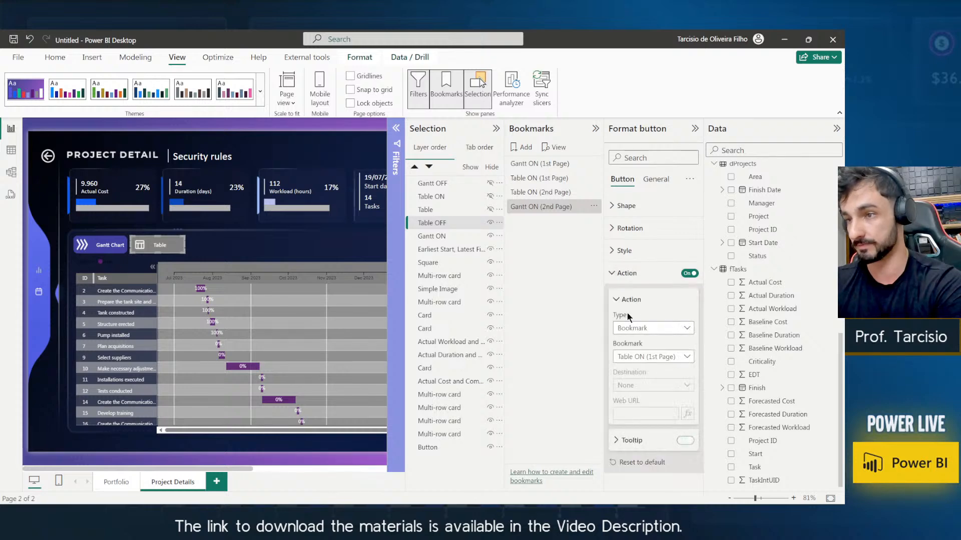
click(651, 356)
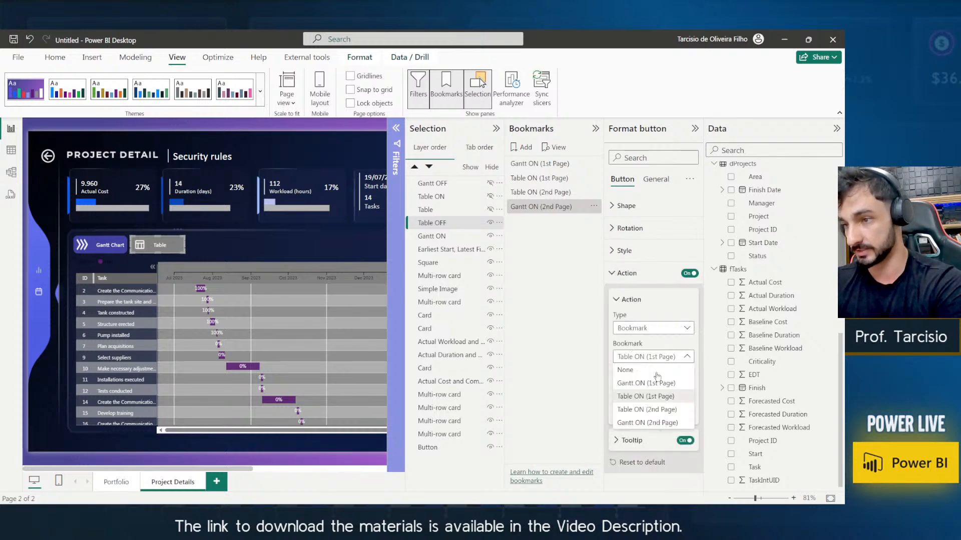
click(636, 410)
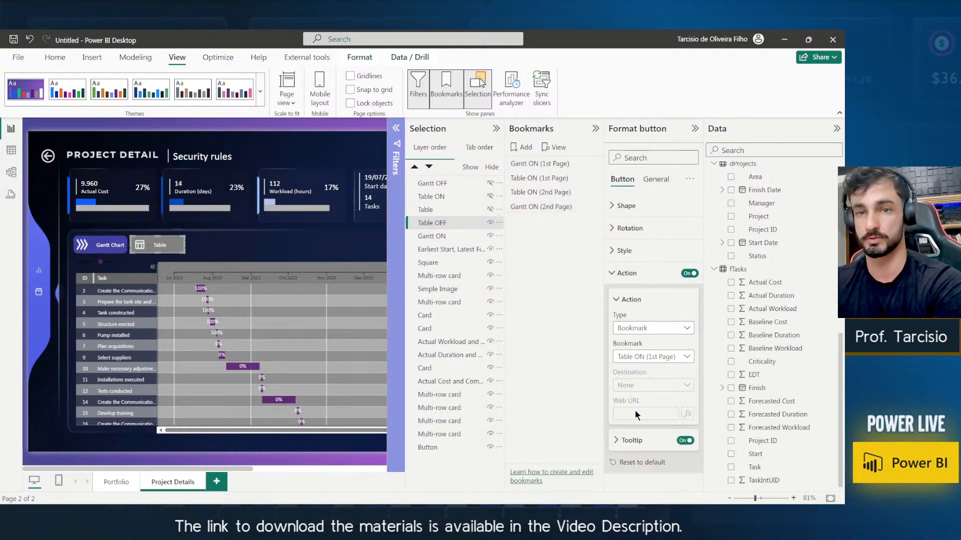
ctrl+click(170, 248)
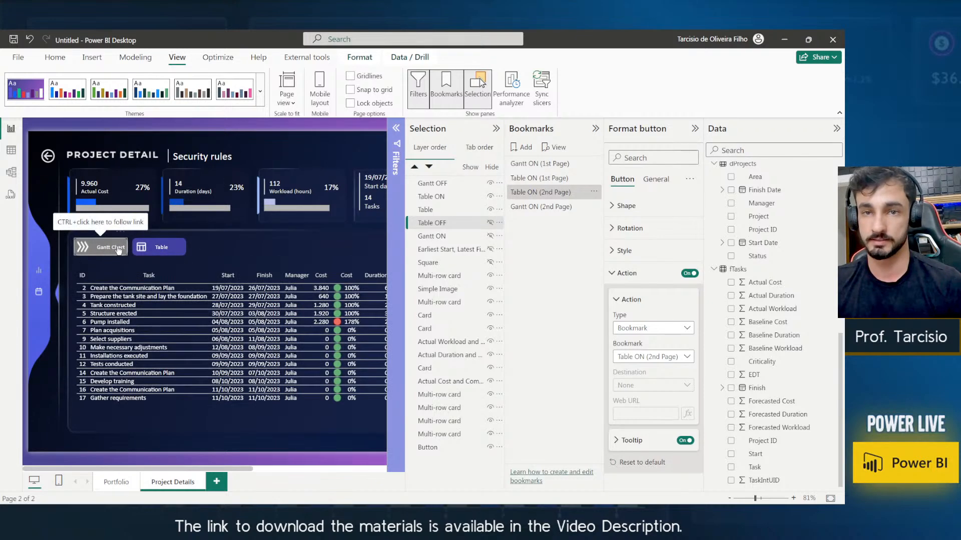
Set the Gantt OFF button's bookmark action to "Gantt ON (2nd Page)" and follow it to test the switch.
click(118, 250)
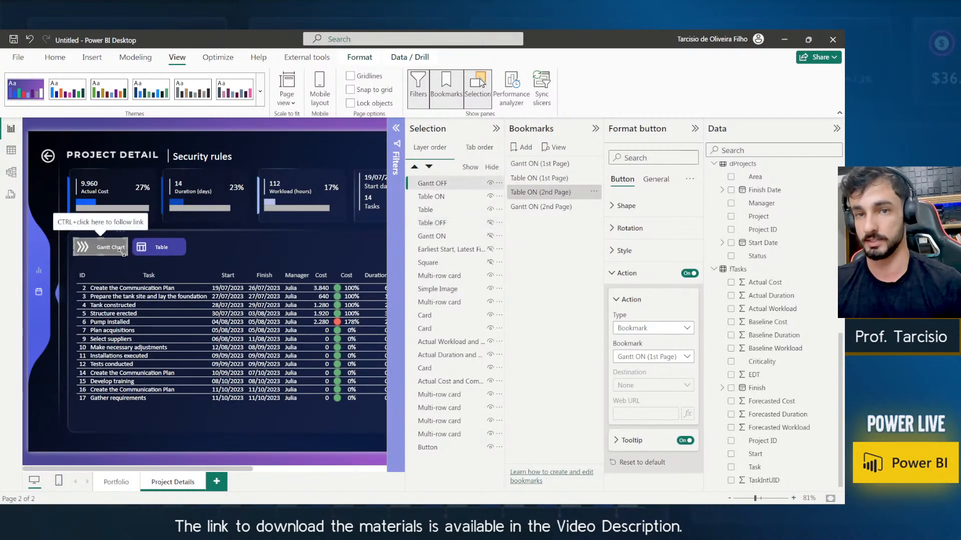
click(647, 355)
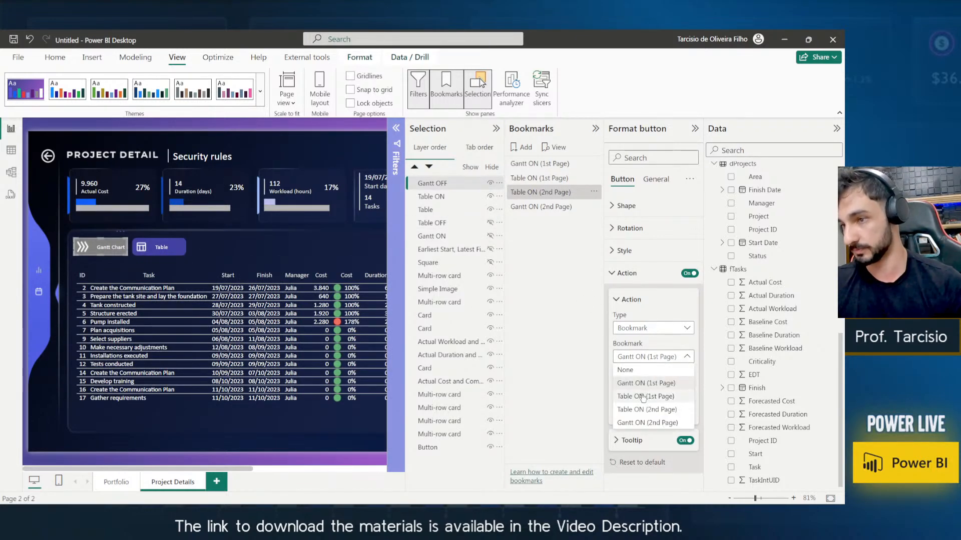
click(643, 423)
ctrl+click(101, 246)
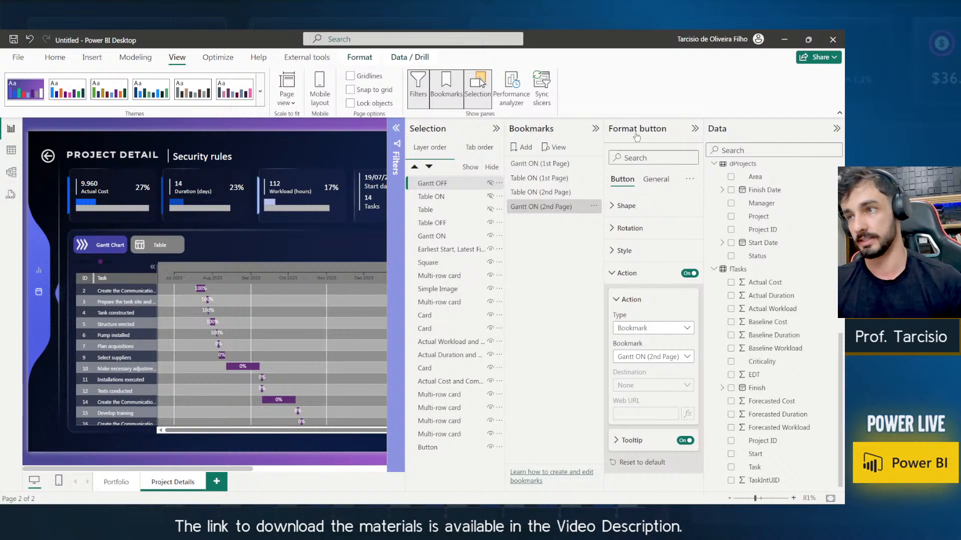
Close the Selection and Bookmarks panes and collapse the button formatting pane to enlarge the report canvas.
click(595, 129)
click(576, 130)
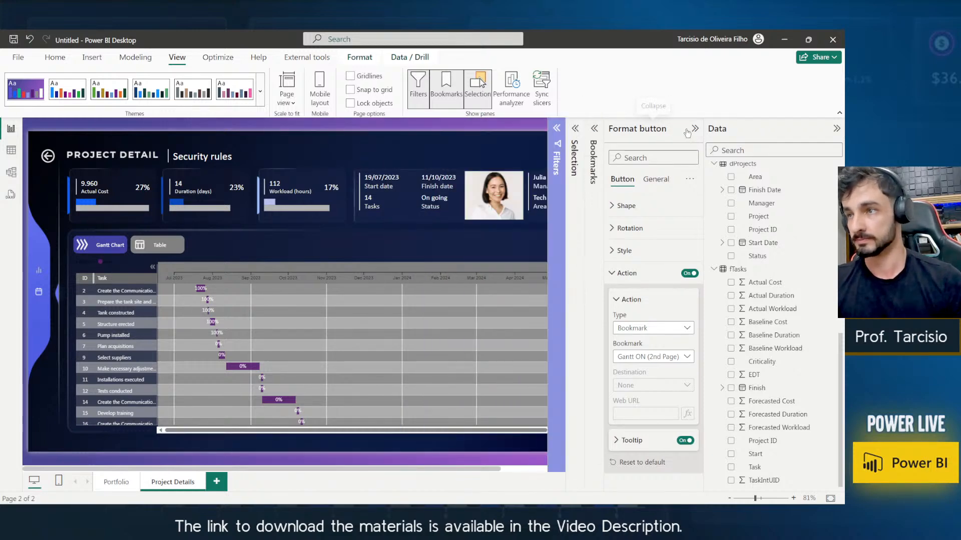
click(458, 91)
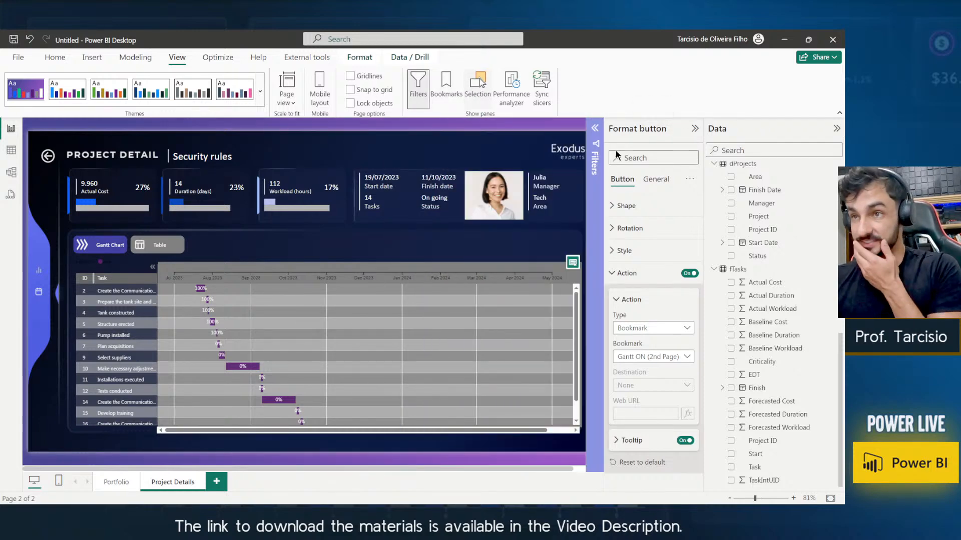
click(695, 128)
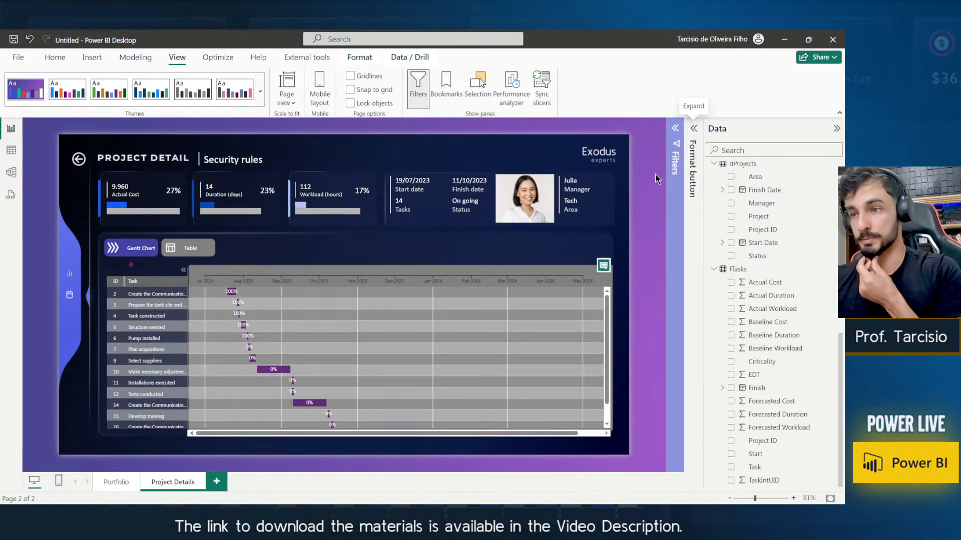
click(620, 237)
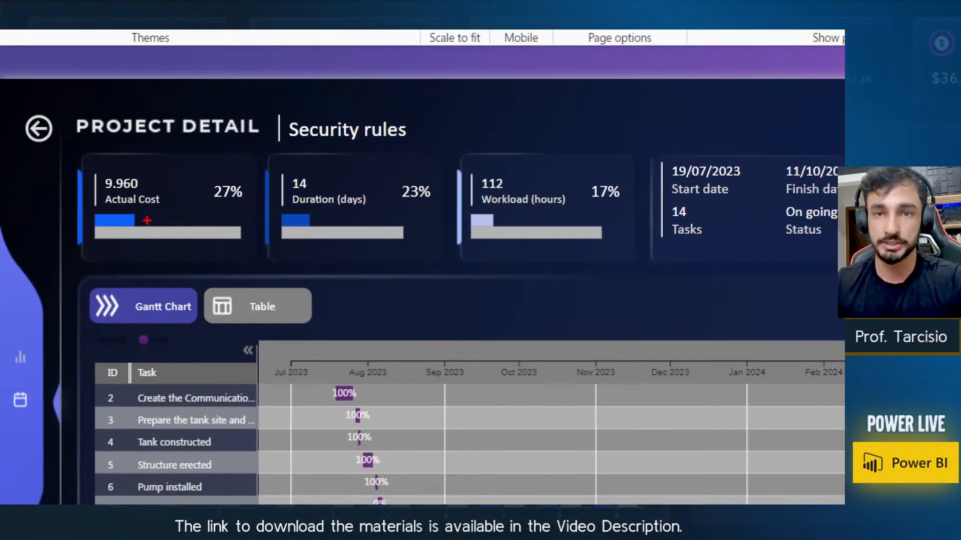
mouse_move(89, 252)
mouse_down()
mouse_move(217, 210)
mouse_move(249, 209)
mouse_up()
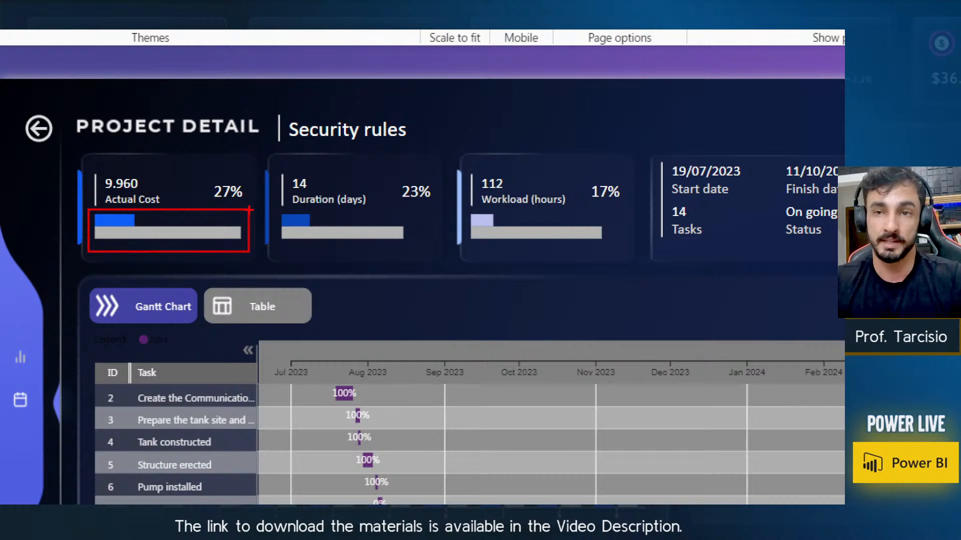
drag(251, 160, 171, 179)
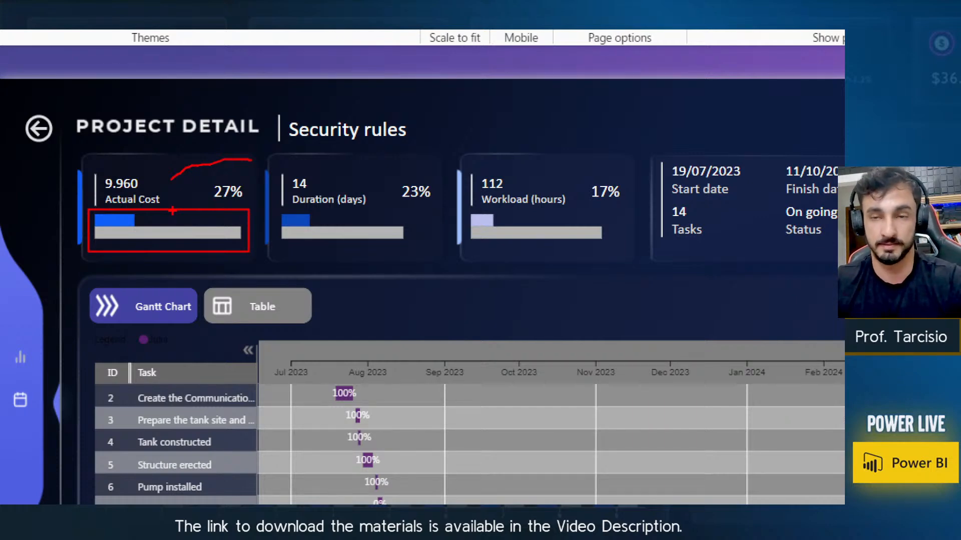
key(Escape)
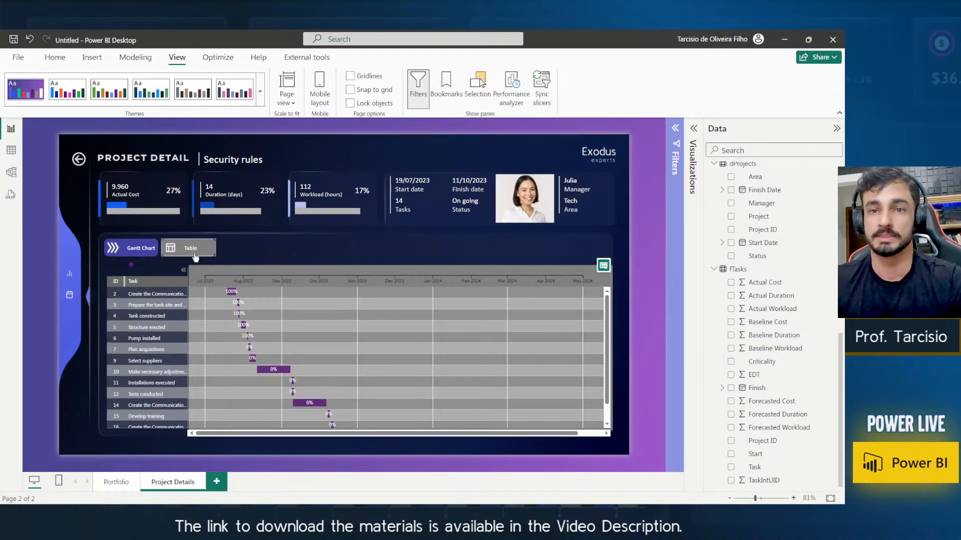
key(ctrl+1)
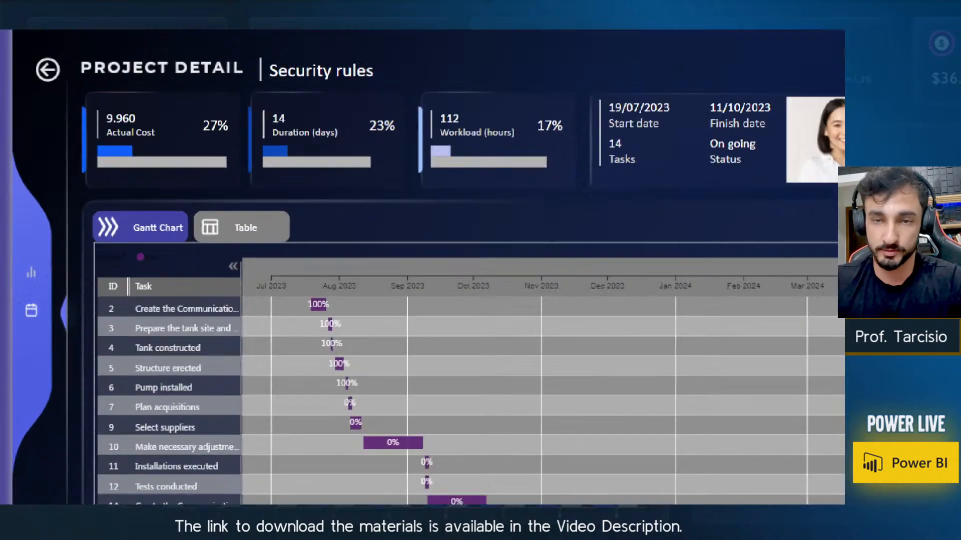
click(113, 275)
mouse_move(88, 271)
mouse_down()
mouse_move(160, 261)
mouse_move(221, 236)
mouse_up()
key(Escape)
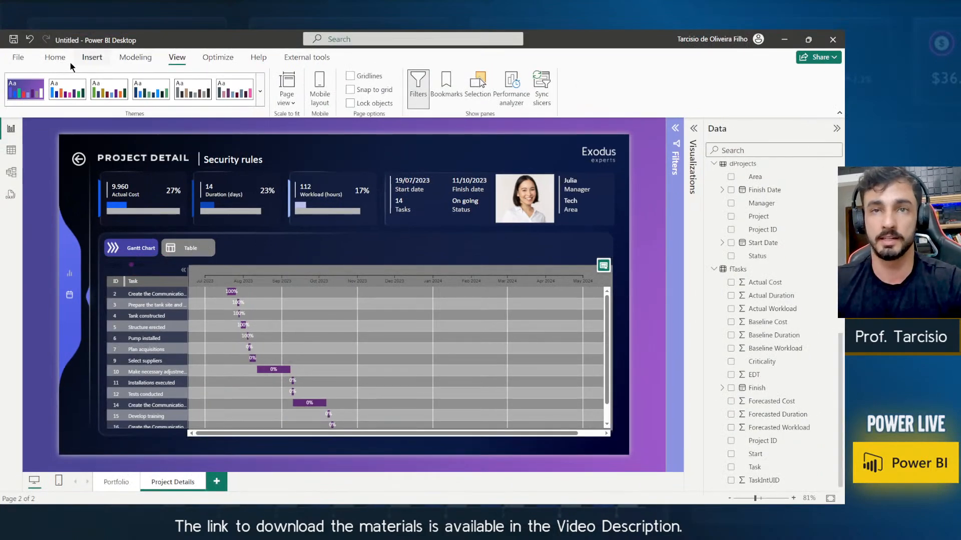
Insert a rectangle shape and fit it over the Gantt chart's legend strip, directly above the ID and Task columns.
click(100, 57)
click(381, 98)
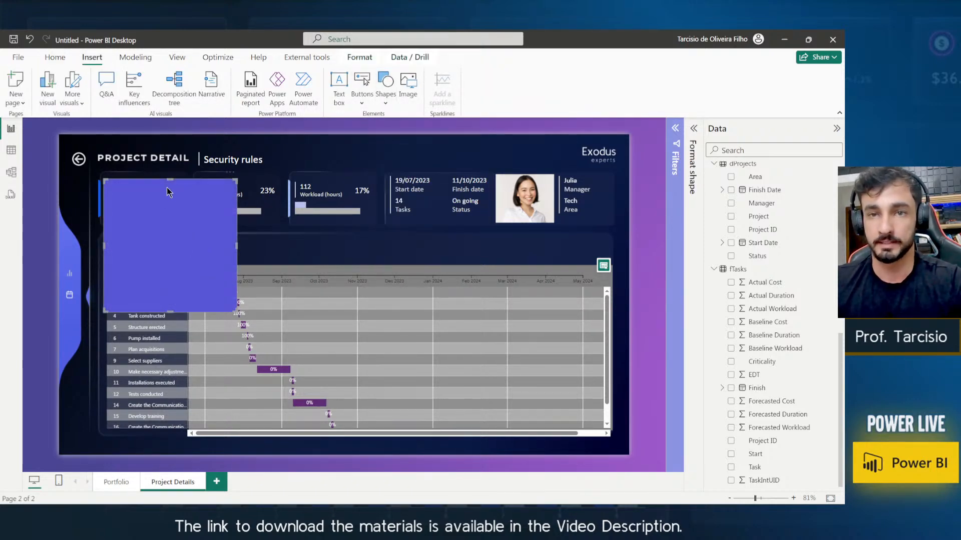
drag(169, 179, 169, 267)
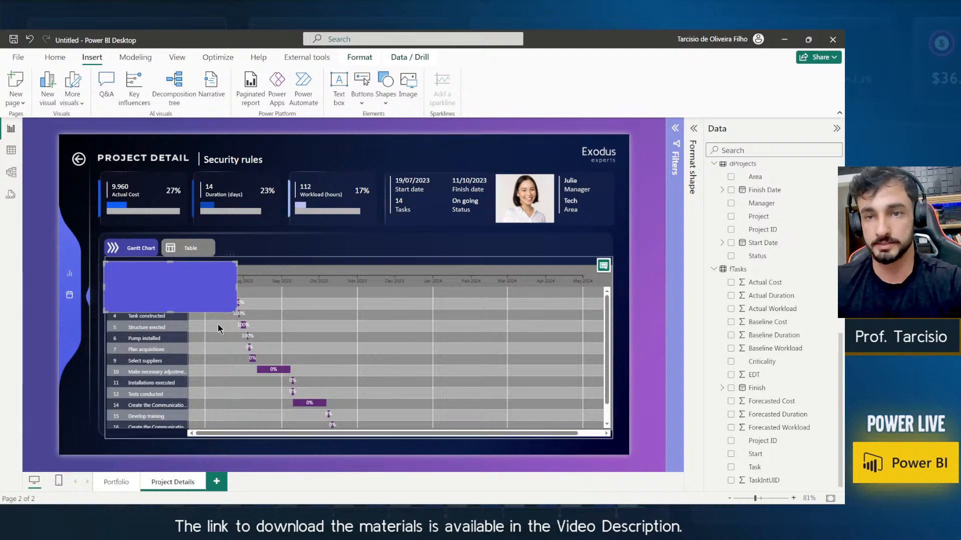
drag(236, 312, 188, 273)
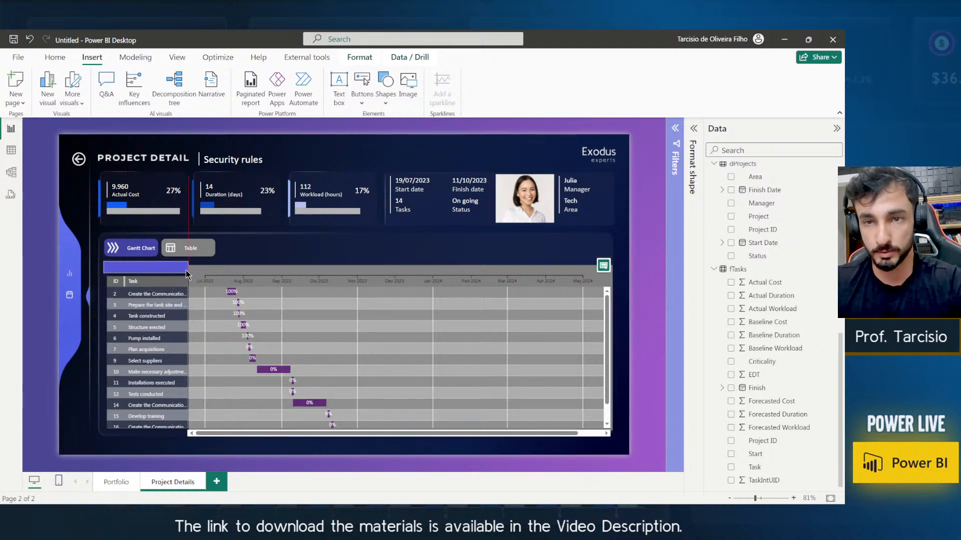
Fill the rectangle over the Gantt legend with Theme color 1, 50% darker (#2c2b6b), and deselect it.
click(694, 132)
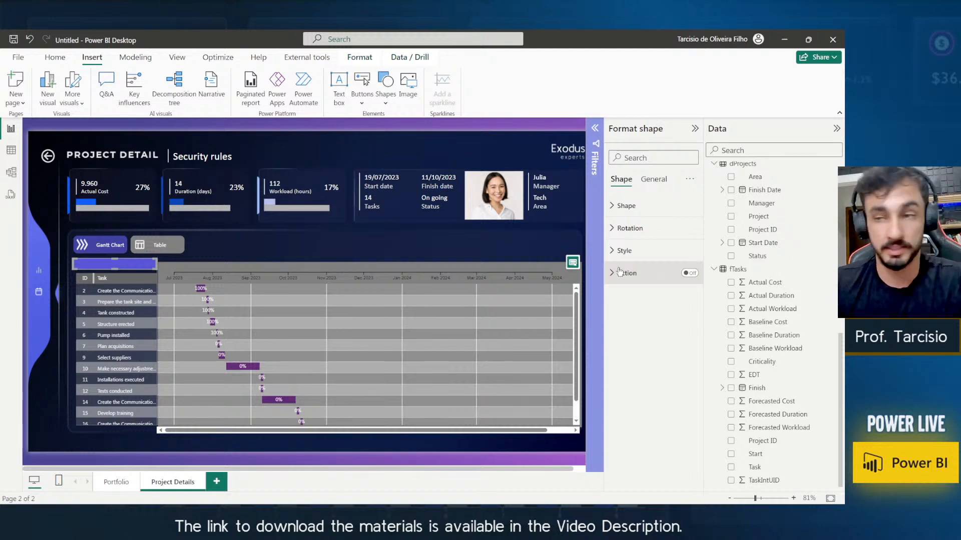
click(653, 250)
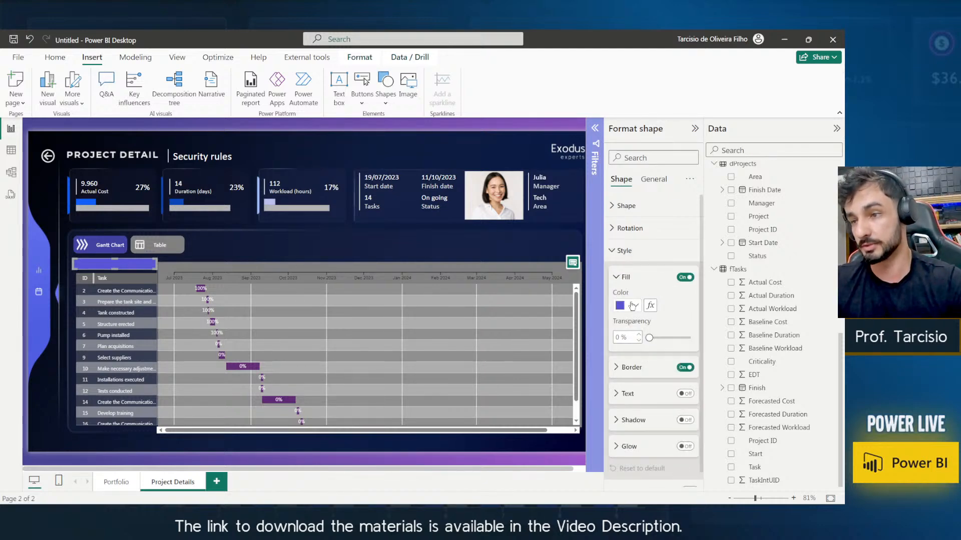
click(632, 306)
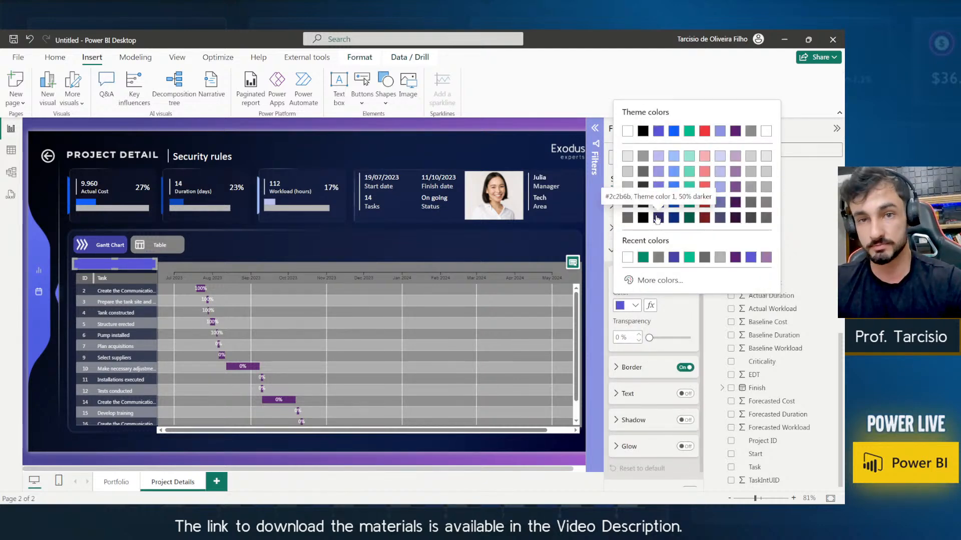
click(657, 217)
click(636, 305)
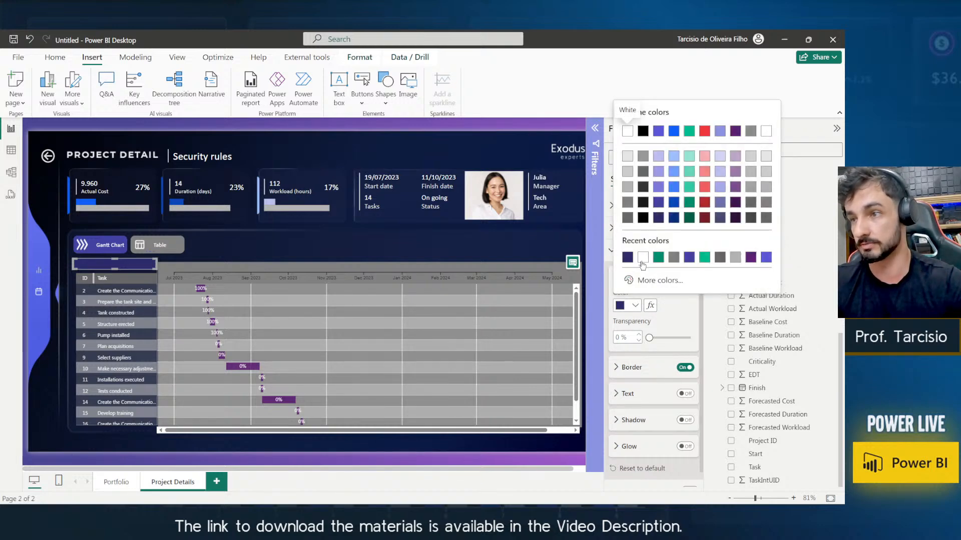
click(461, 151)
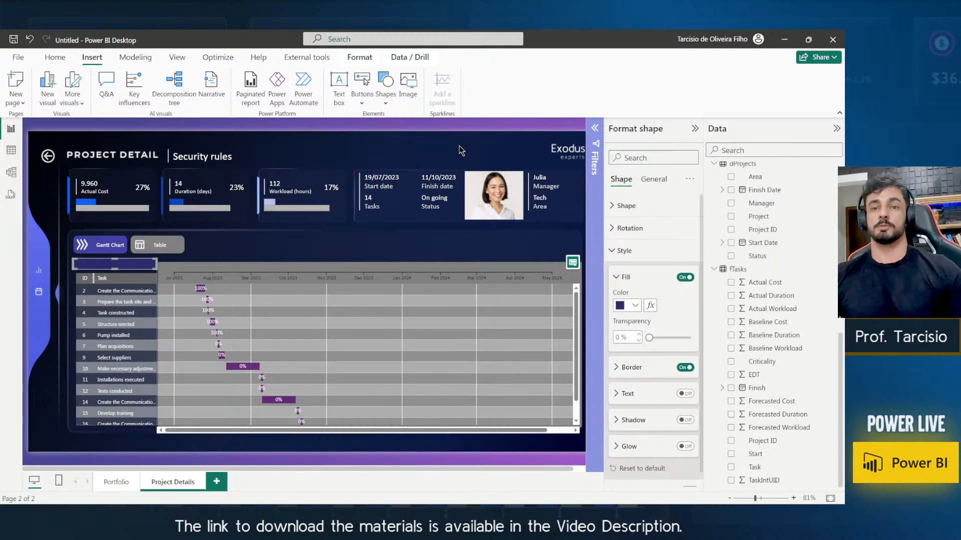
click(459, 147)
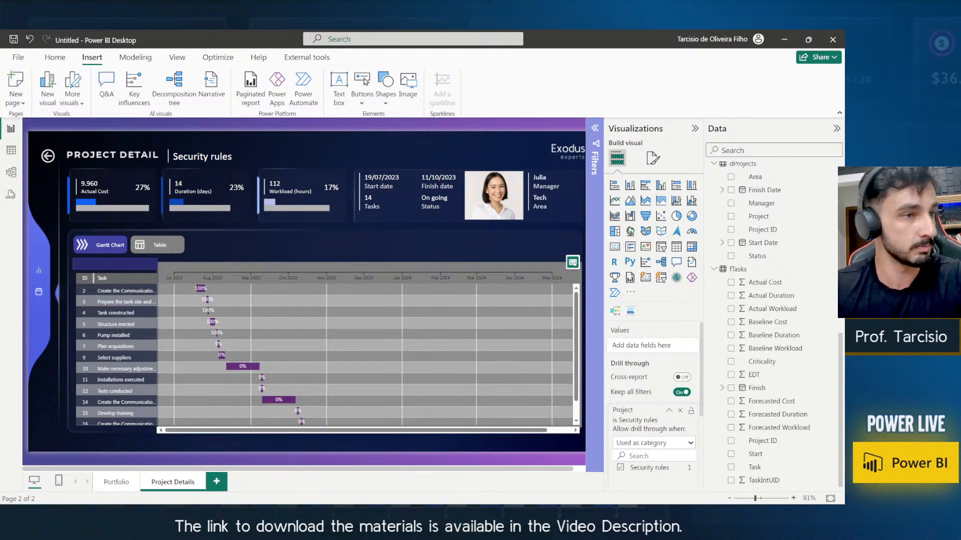
Switch to File Explorer and compress the "#2 Project Management Report - Files" folder into a ZIP archive in its parent folder.
key(alt+Tab)
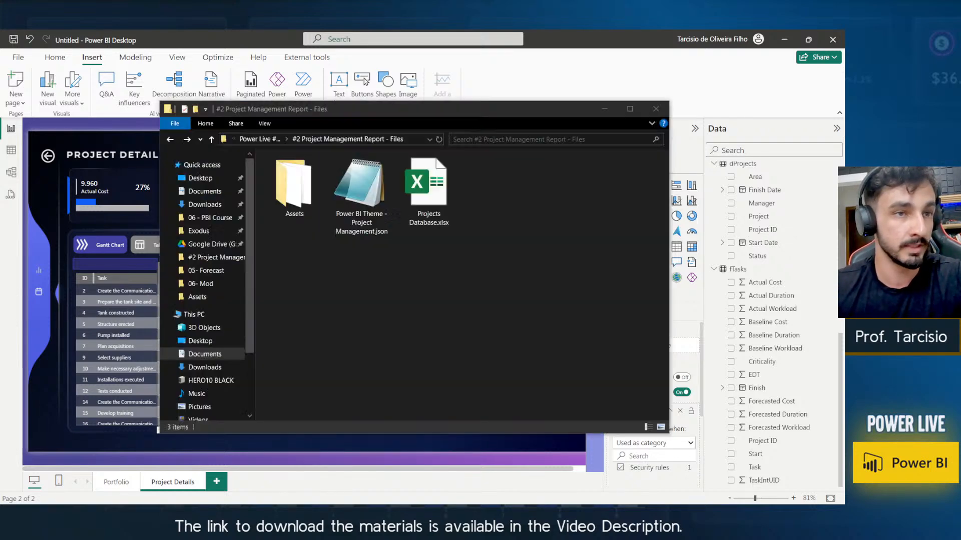
key(alt+Up)
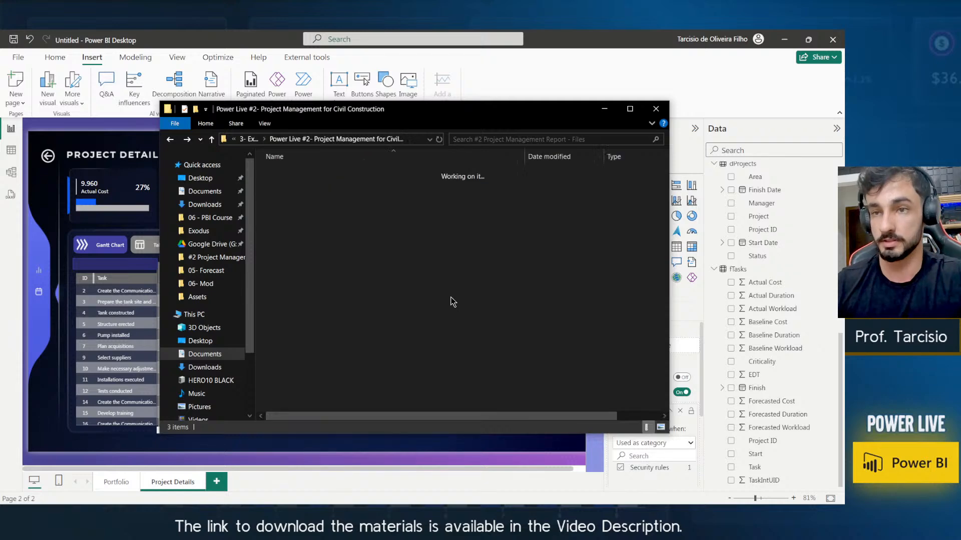
right_click(324, 175)
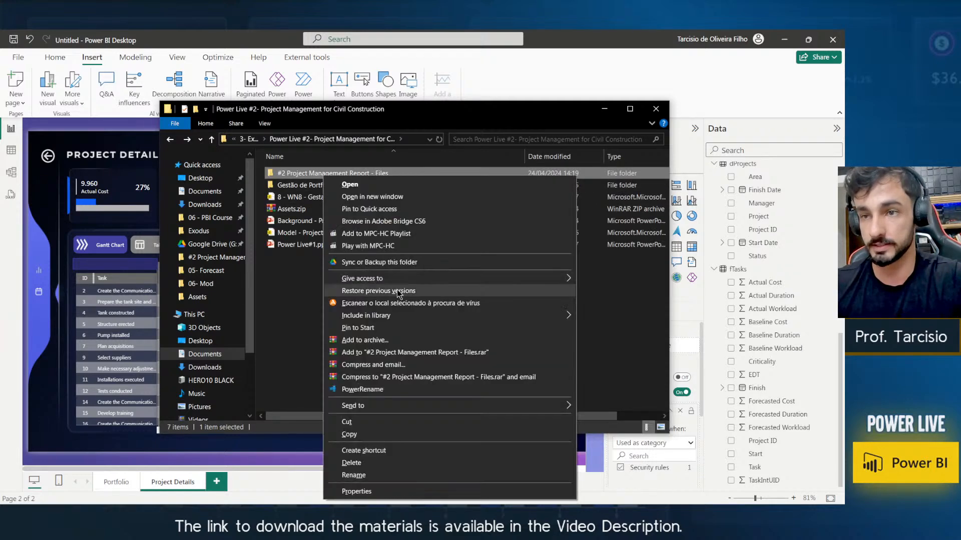
click(368, 340)
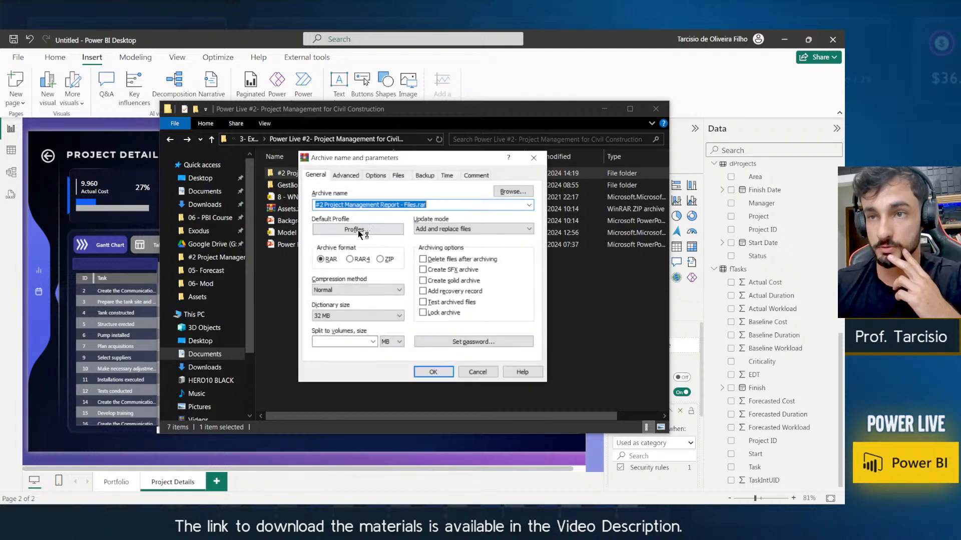
click(432, 371)
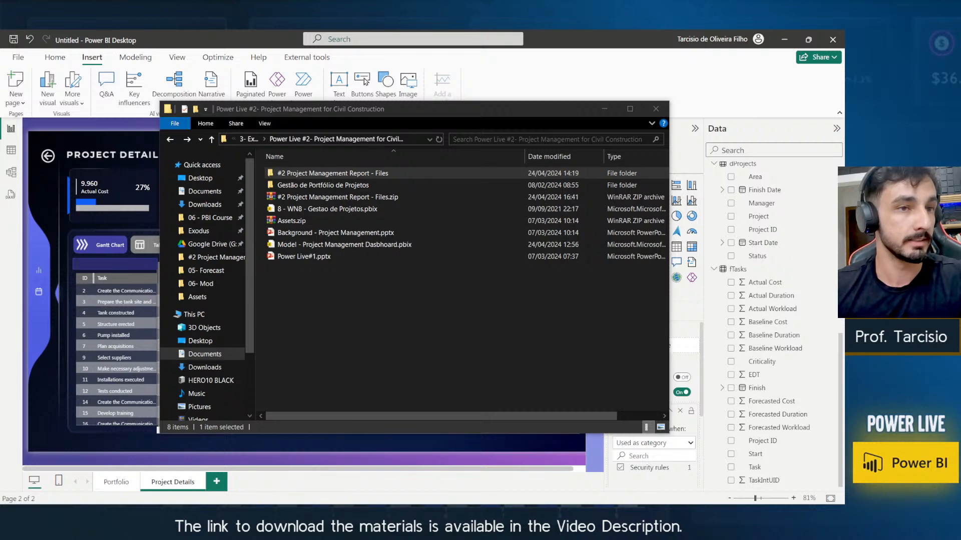
key(alt+Tab)
key(alt+Tab)
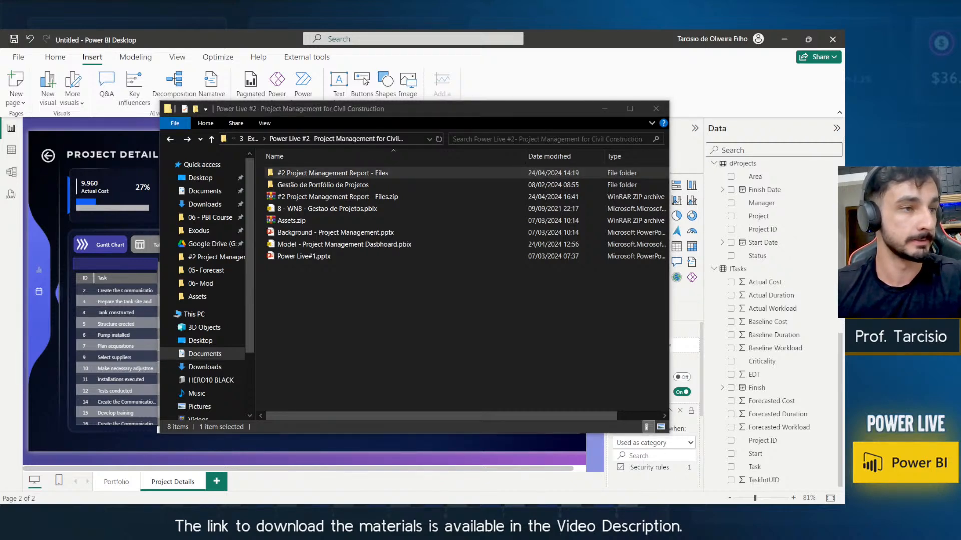
key(alt+Tab)
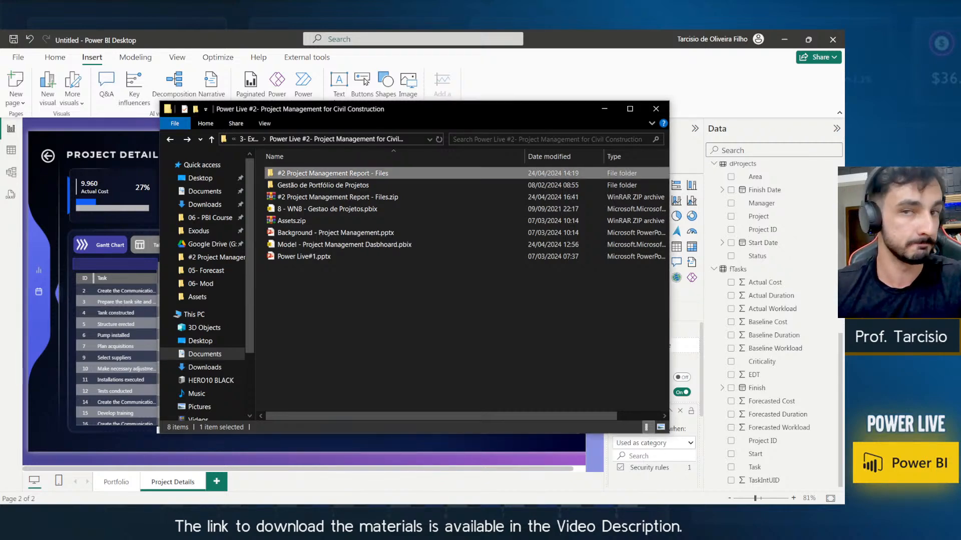
Carry "#2 Project Management Report - Files.zip" over to a window on the adjacent screen and minimize the folder window.
click(344, 198)
click(364, 197)
drag(367, 197, 281, 221)
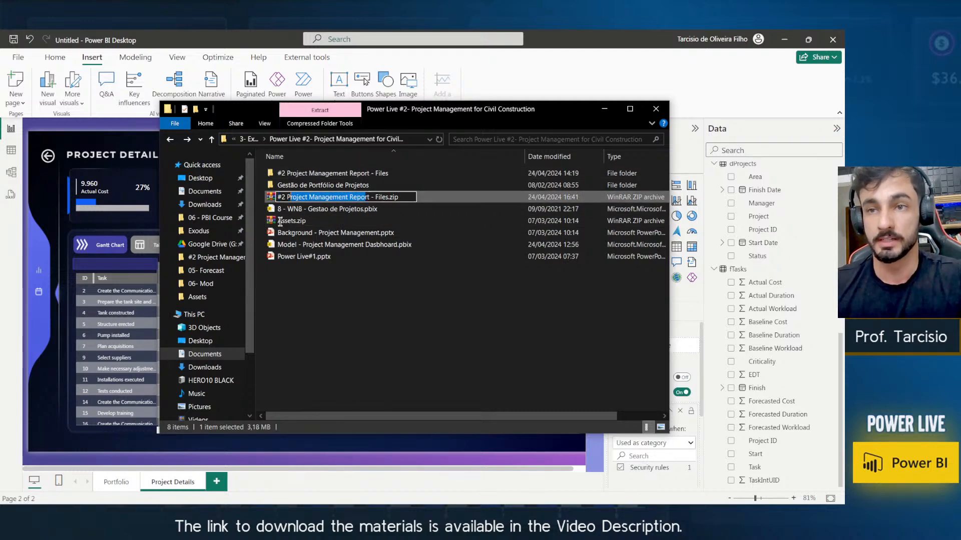
click(389, 212)
drag(427, 199, 0, 250)
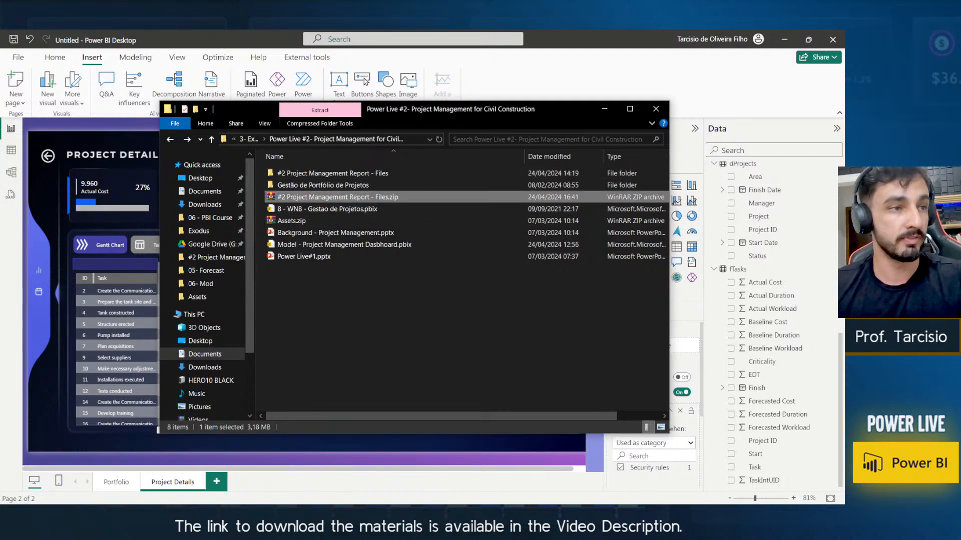
click(607, 108)
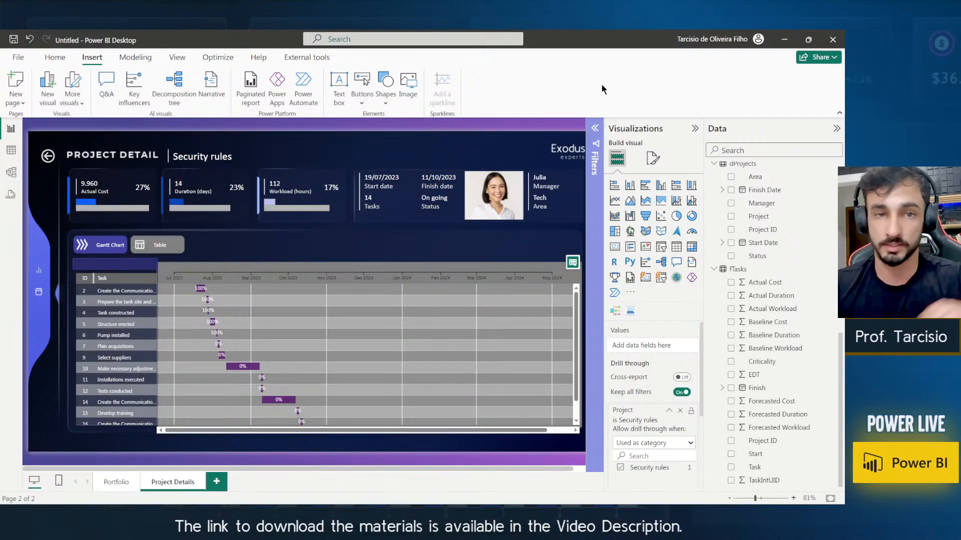
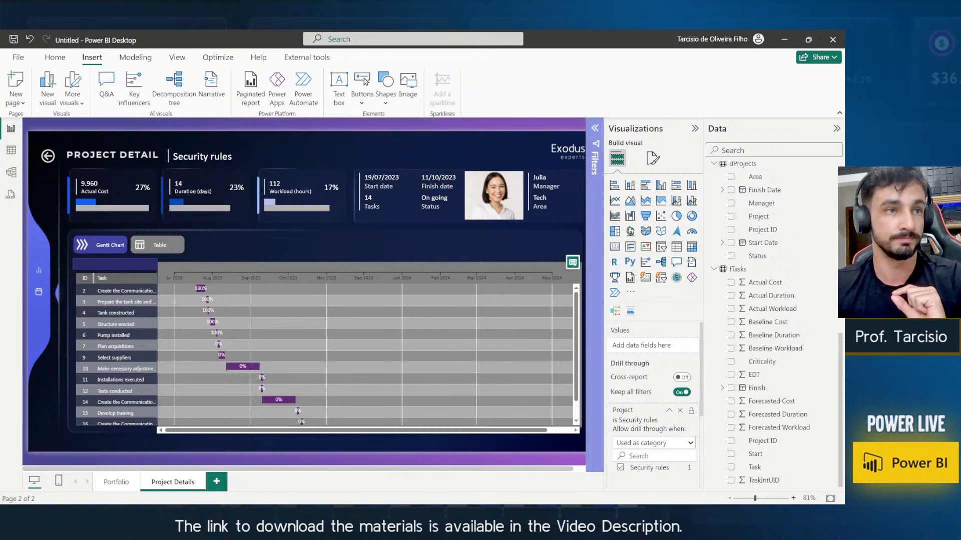
Switch to the browser's course page and examine the downloadable materials of the "2- Project Management Dashboard for Civil Construction" lesson.
key(alt+Tab)
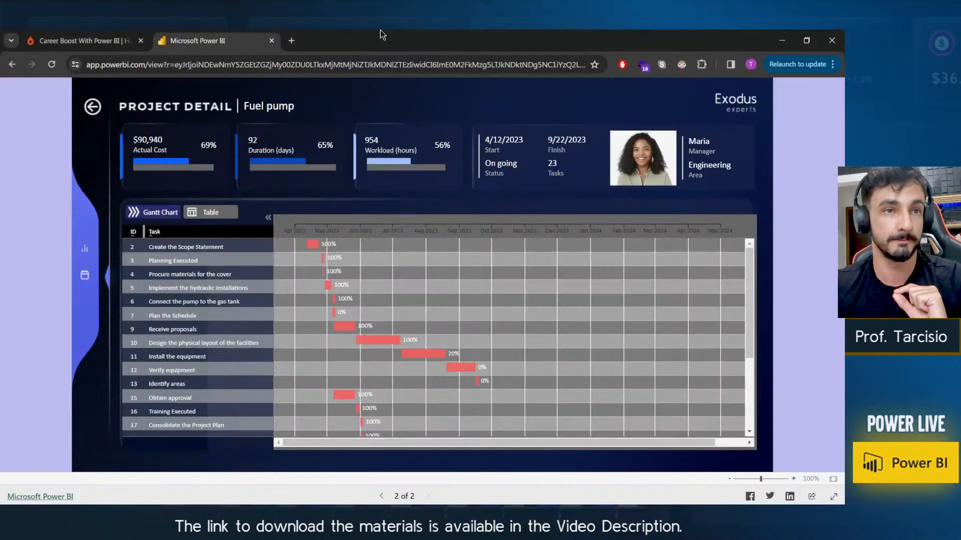
click(94, 45)
click(335, 65)
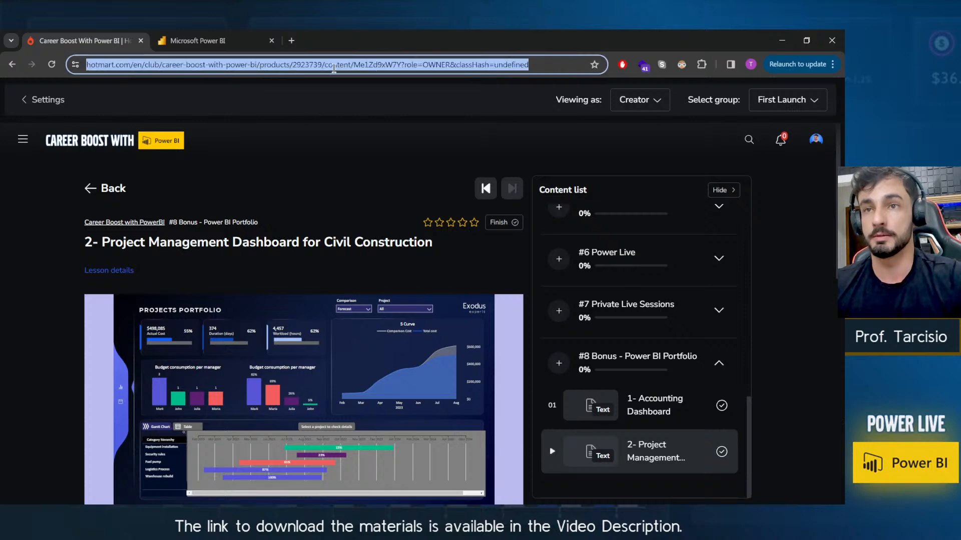
scroll(425, 272, down, 5)
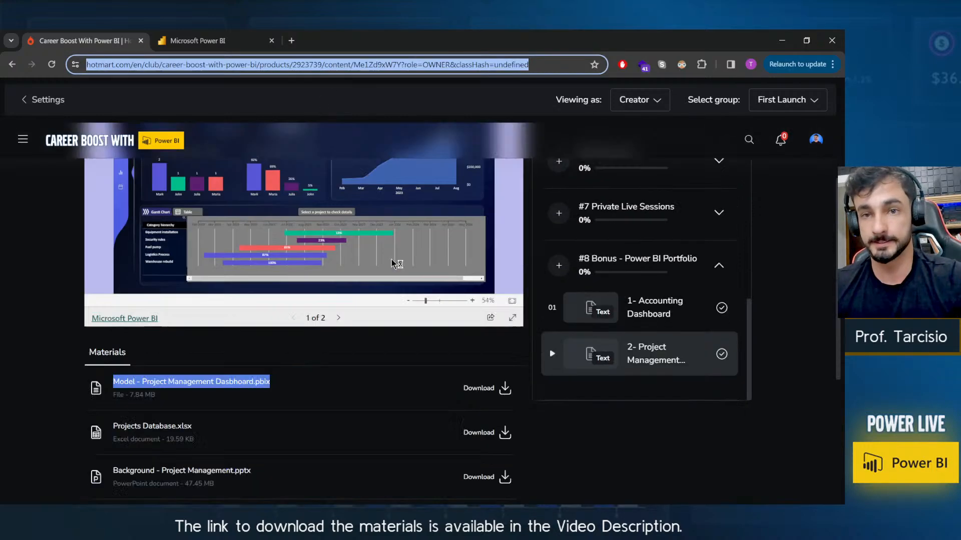
scroll(221, 425, up, 1)
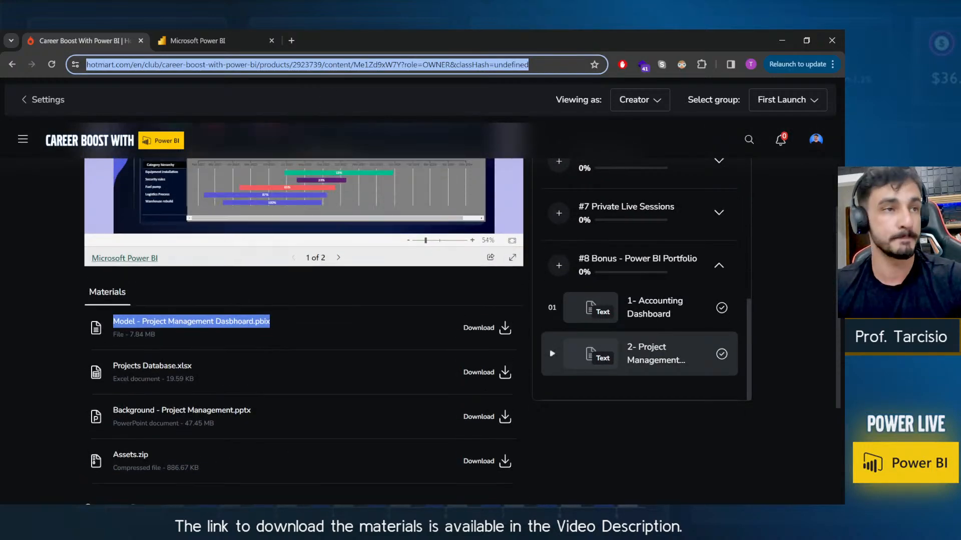
key(alt+Tab)
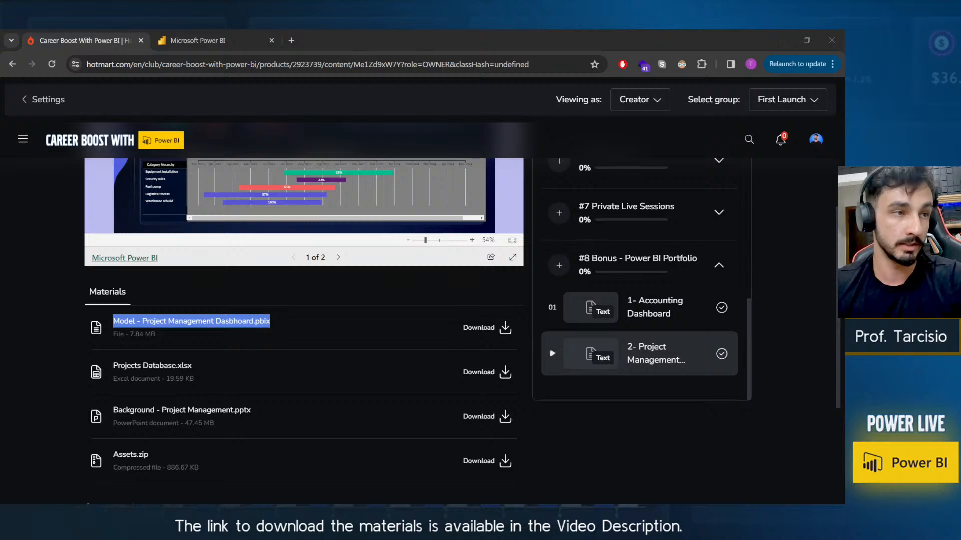